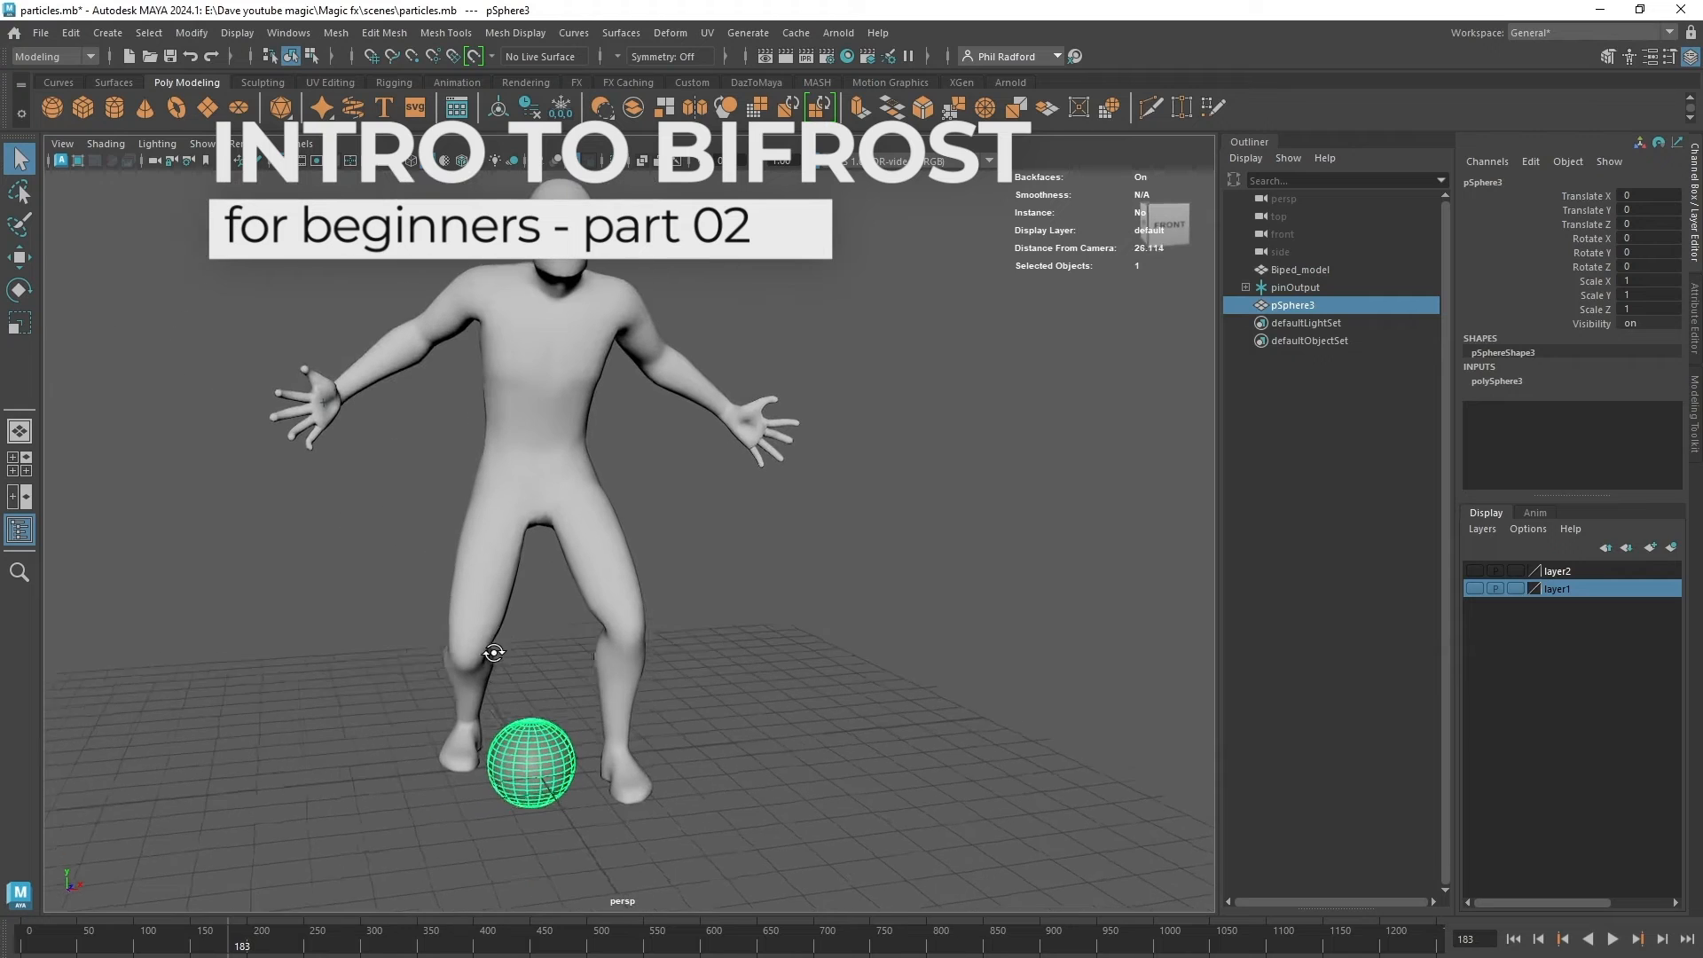
Move the sphere onto the biped's left hand at about X 5.247, Y 7.547, Z 0.871, and display the viewport in wireframe.
key("w")
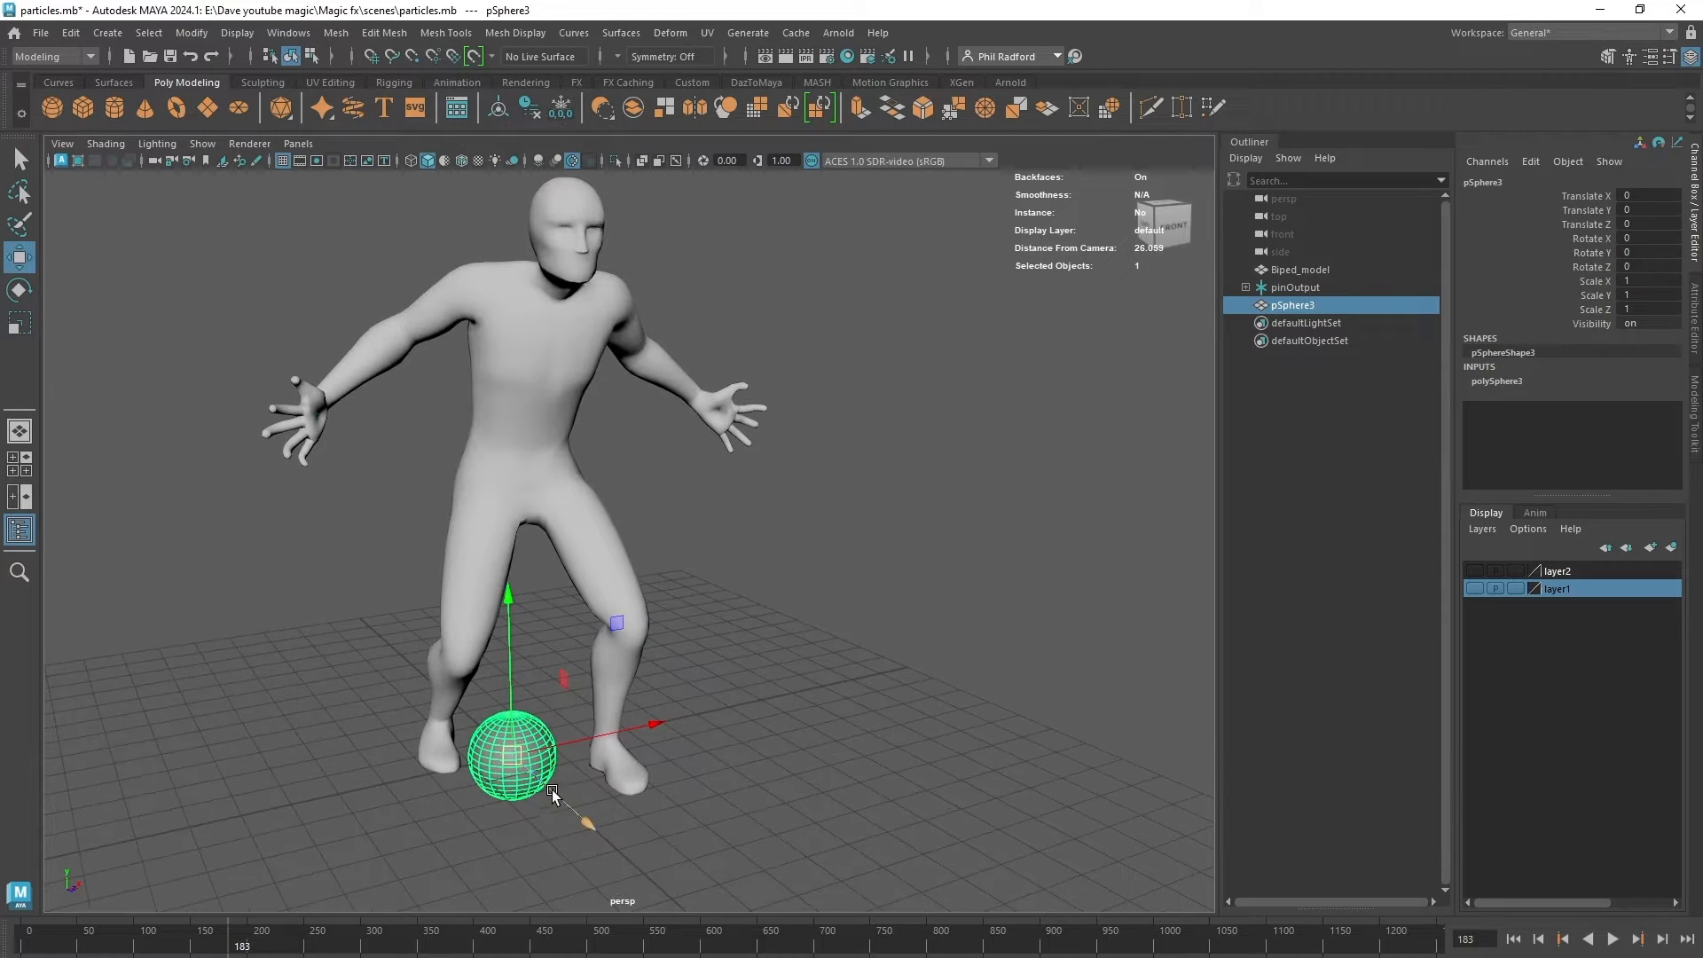
left_click_drag(512, 756, 556, 504)
key("f")
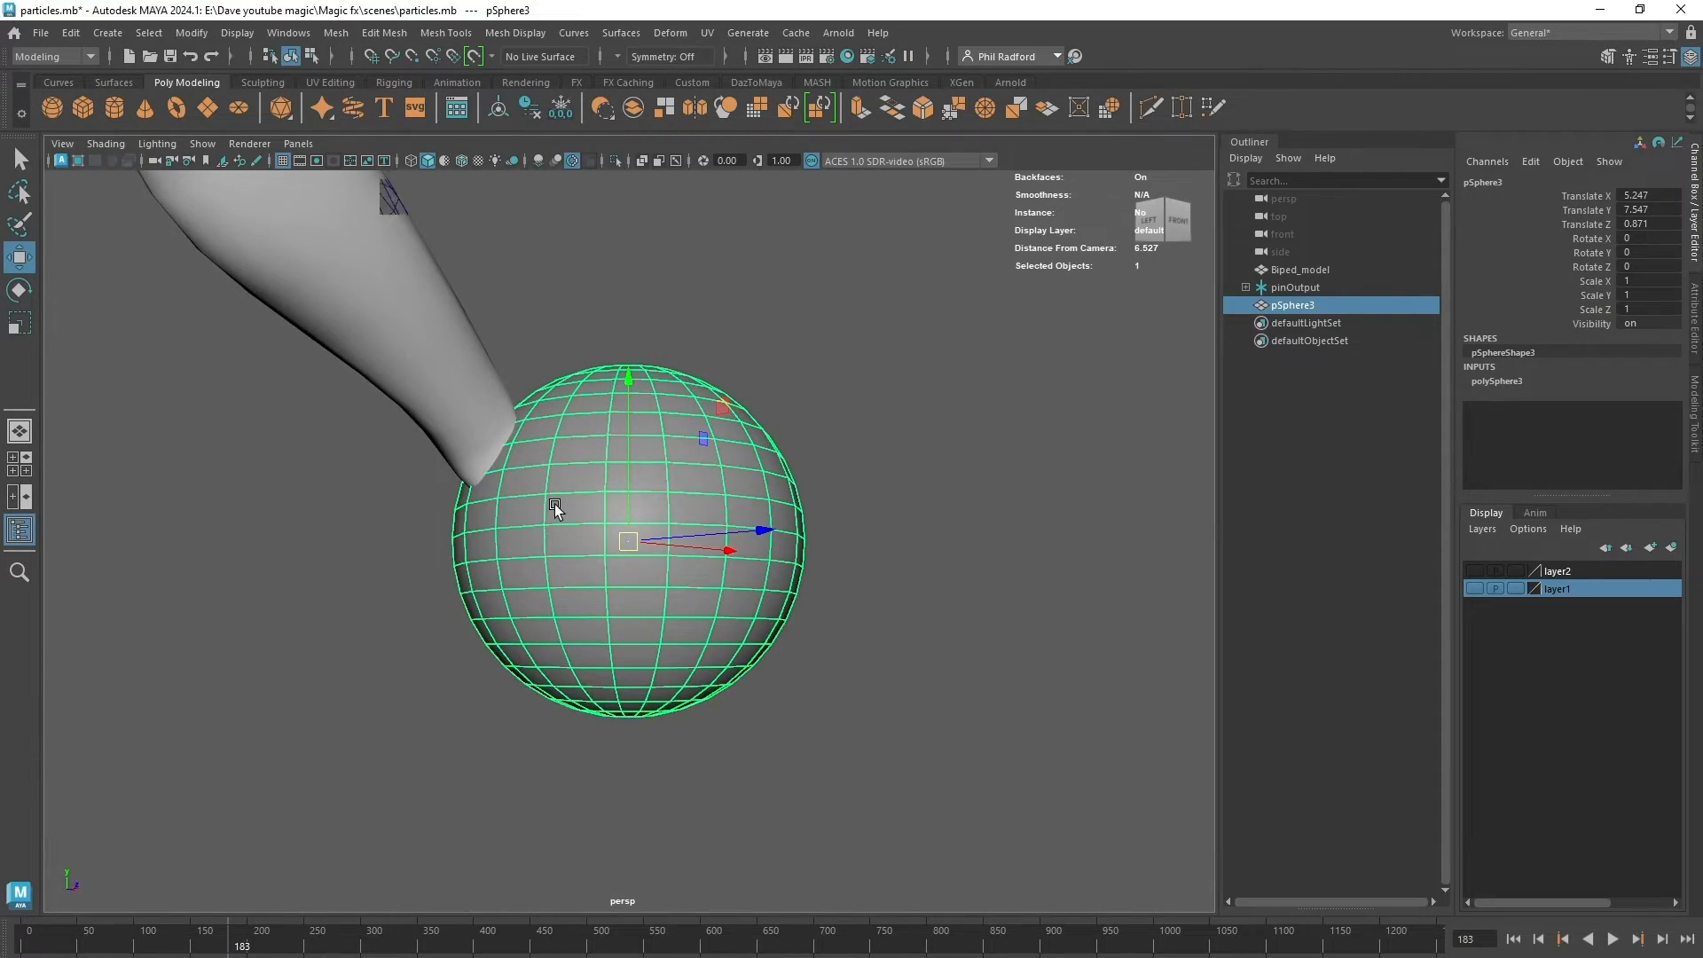
key("4")
left_click_drag(540, 588, 605, 589, "alt")
right_click_drag(605, 589, 763, 639, "alt")
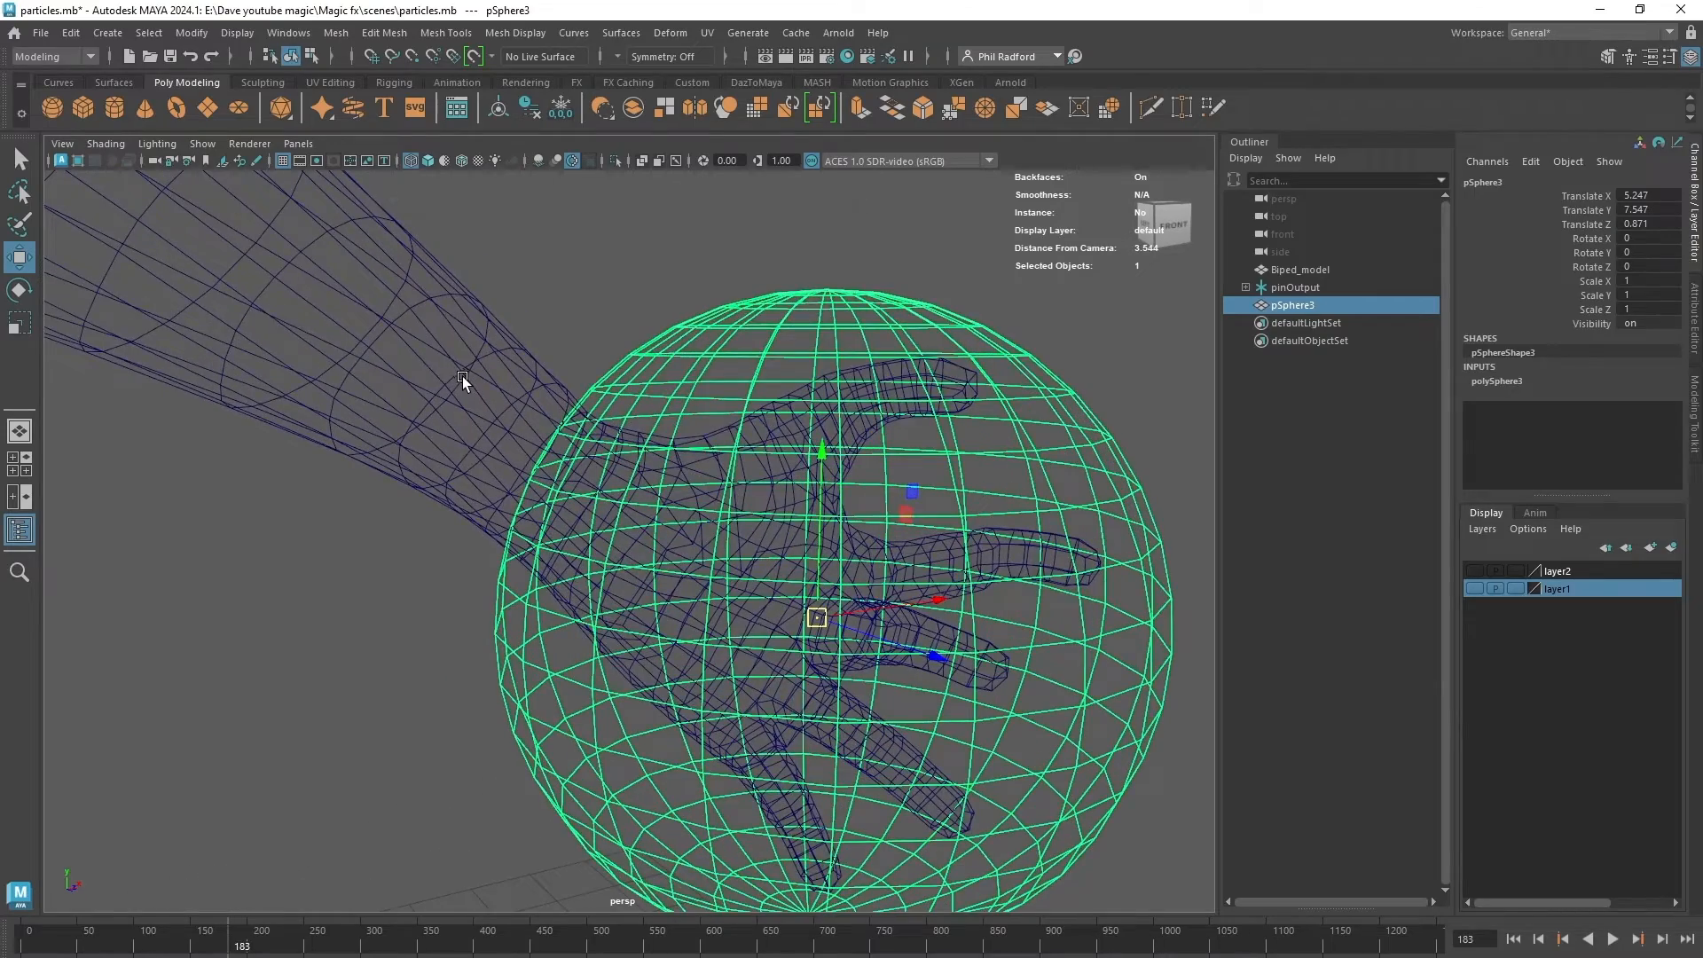
Create a Rivet constraint from the Rigging set on a single vertex in the middle of the biped's left palm.
left_click(461, 376)
right_click_drag(461, 376, 247, 372)
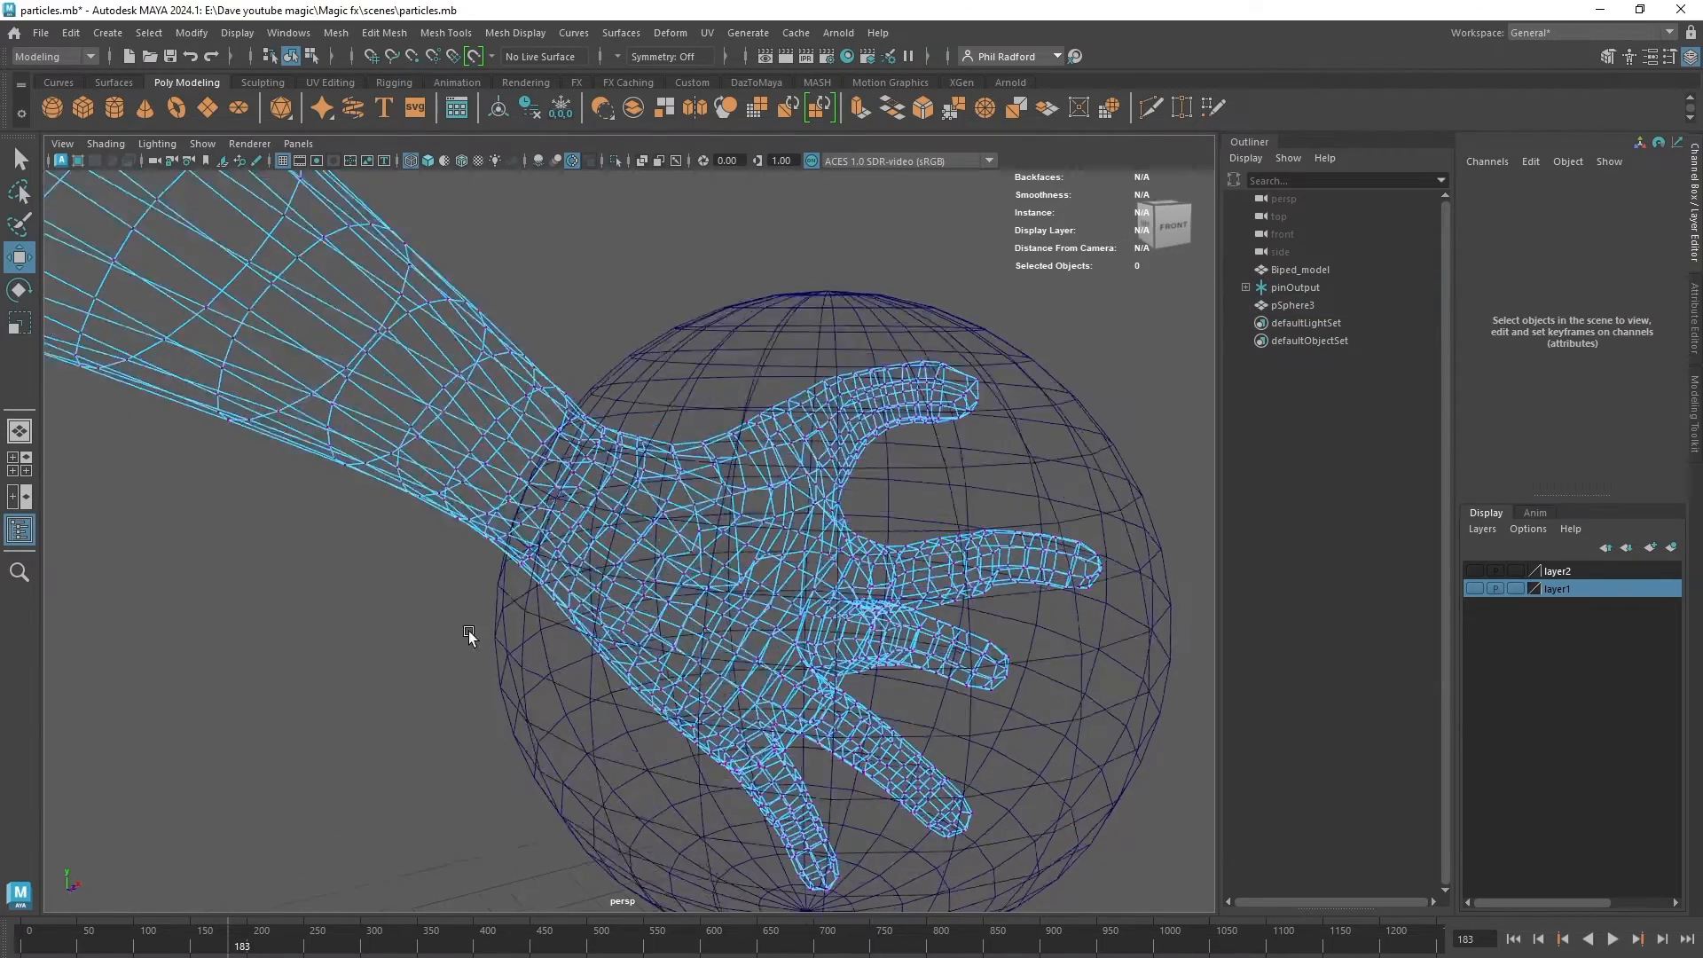
right_click_drag(468, 630, 589, 626, "alt")
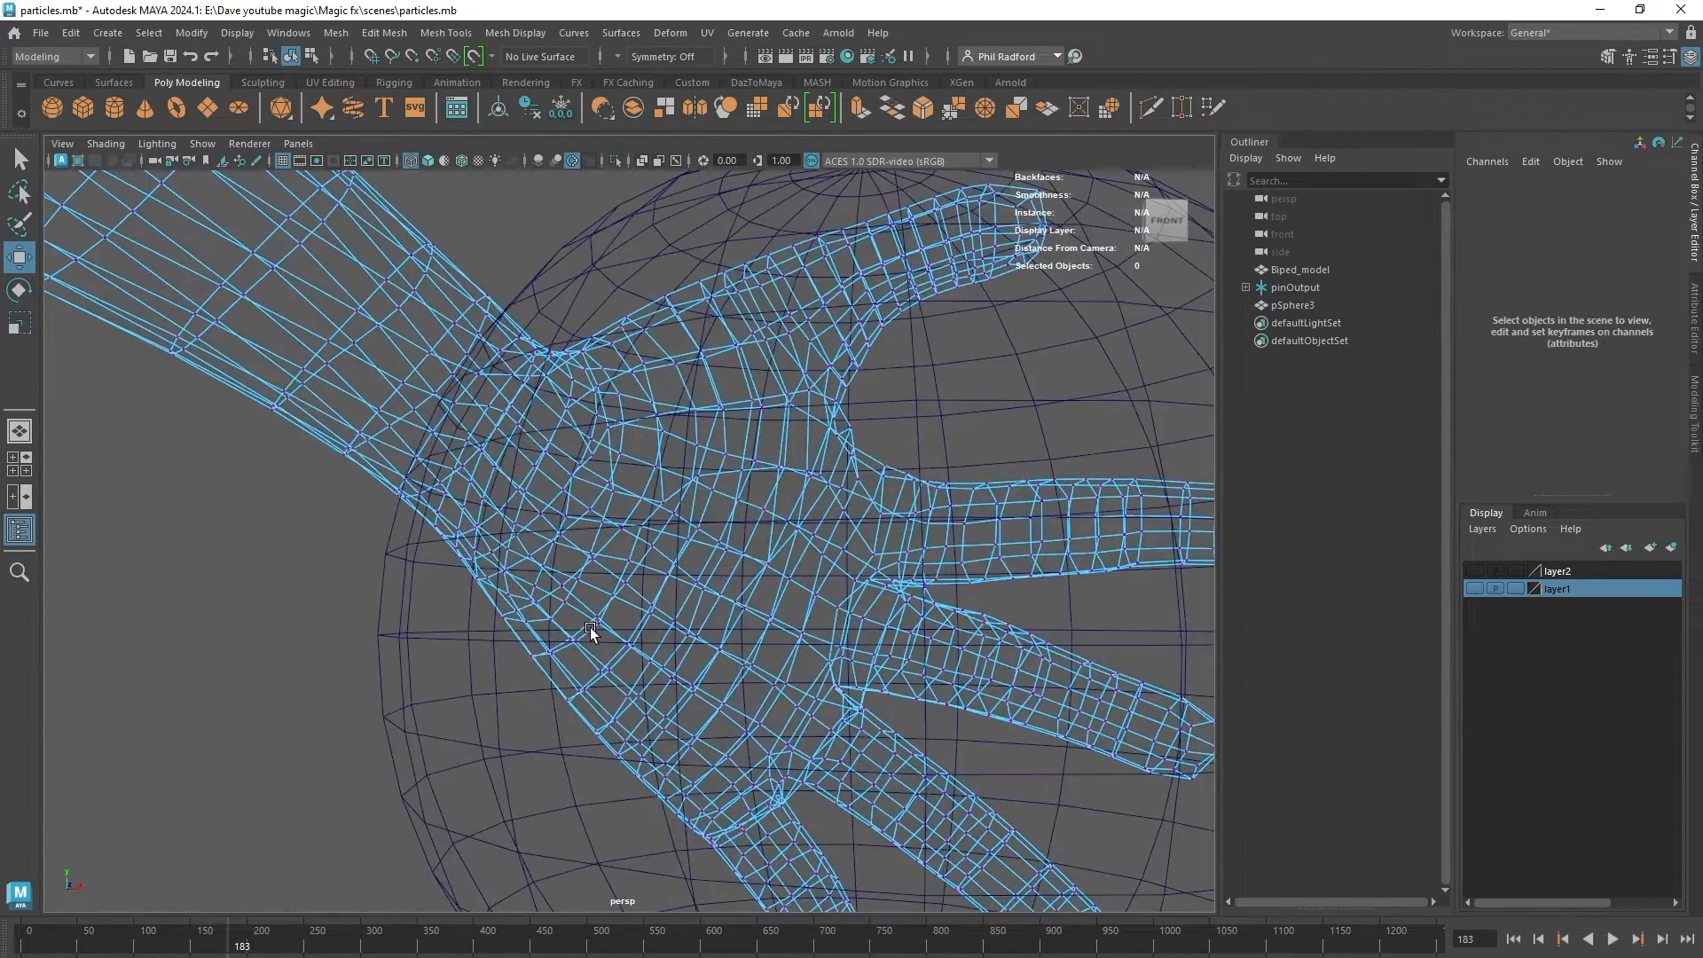
left_click(683, 543)
left_click_drag(673, 577, 720, 613, "alt")
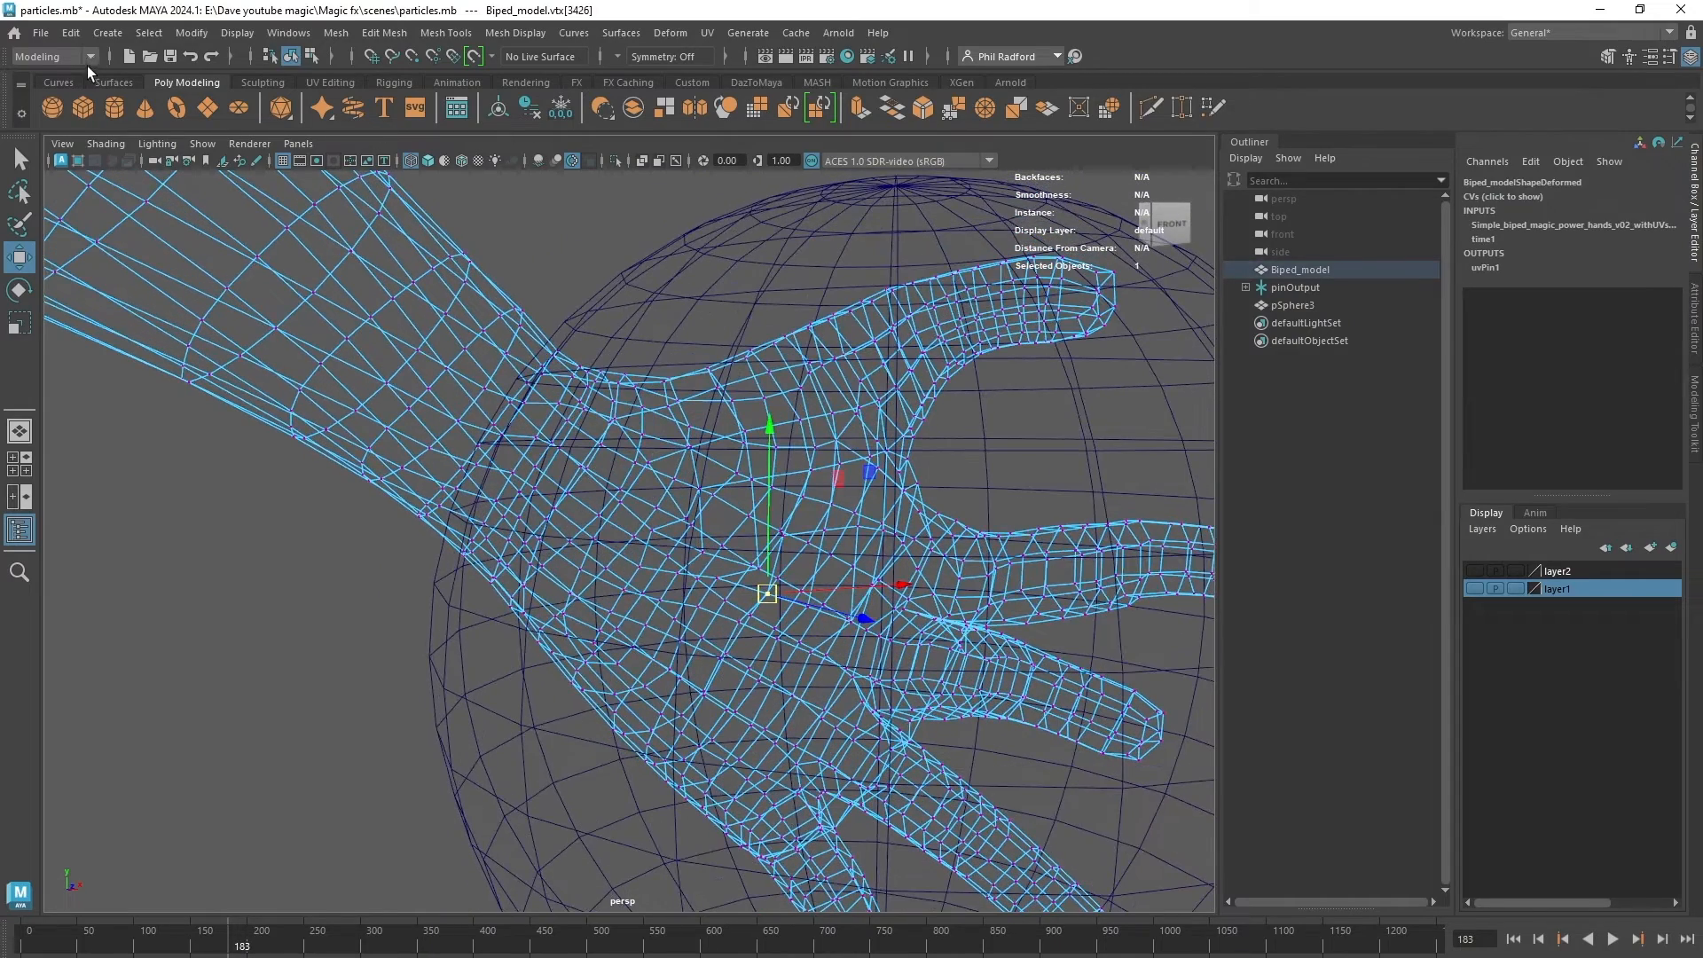
left_click(64, 51)
left_click(45, 94)
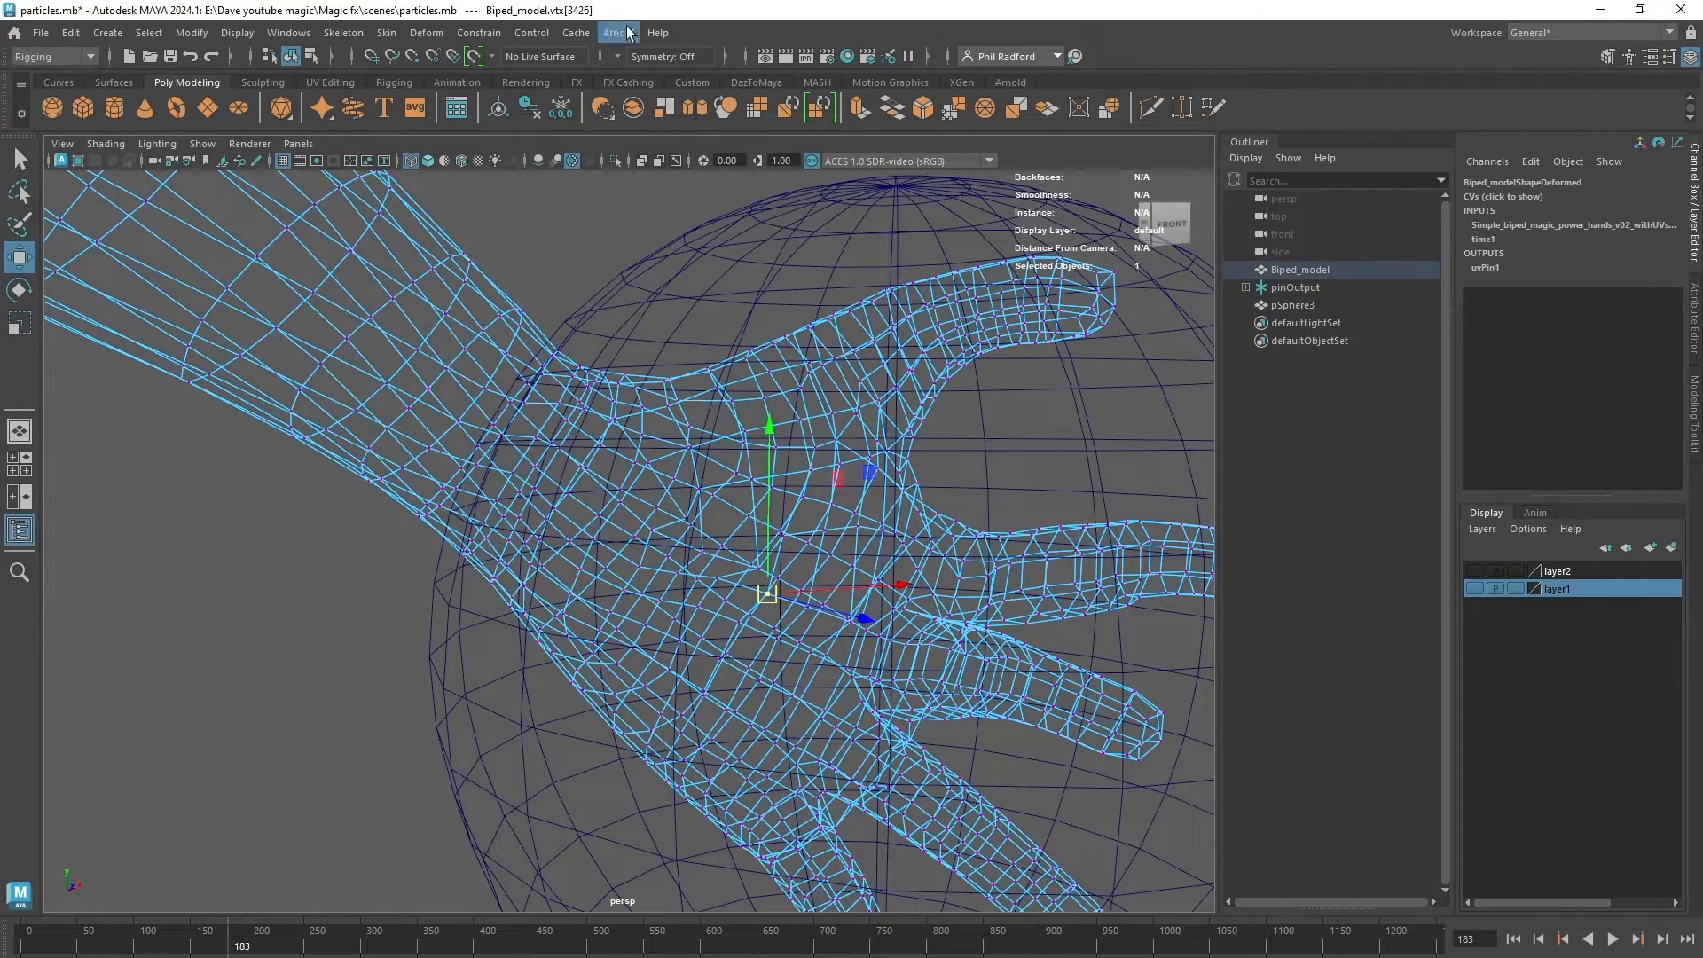
left_click(480, 34)
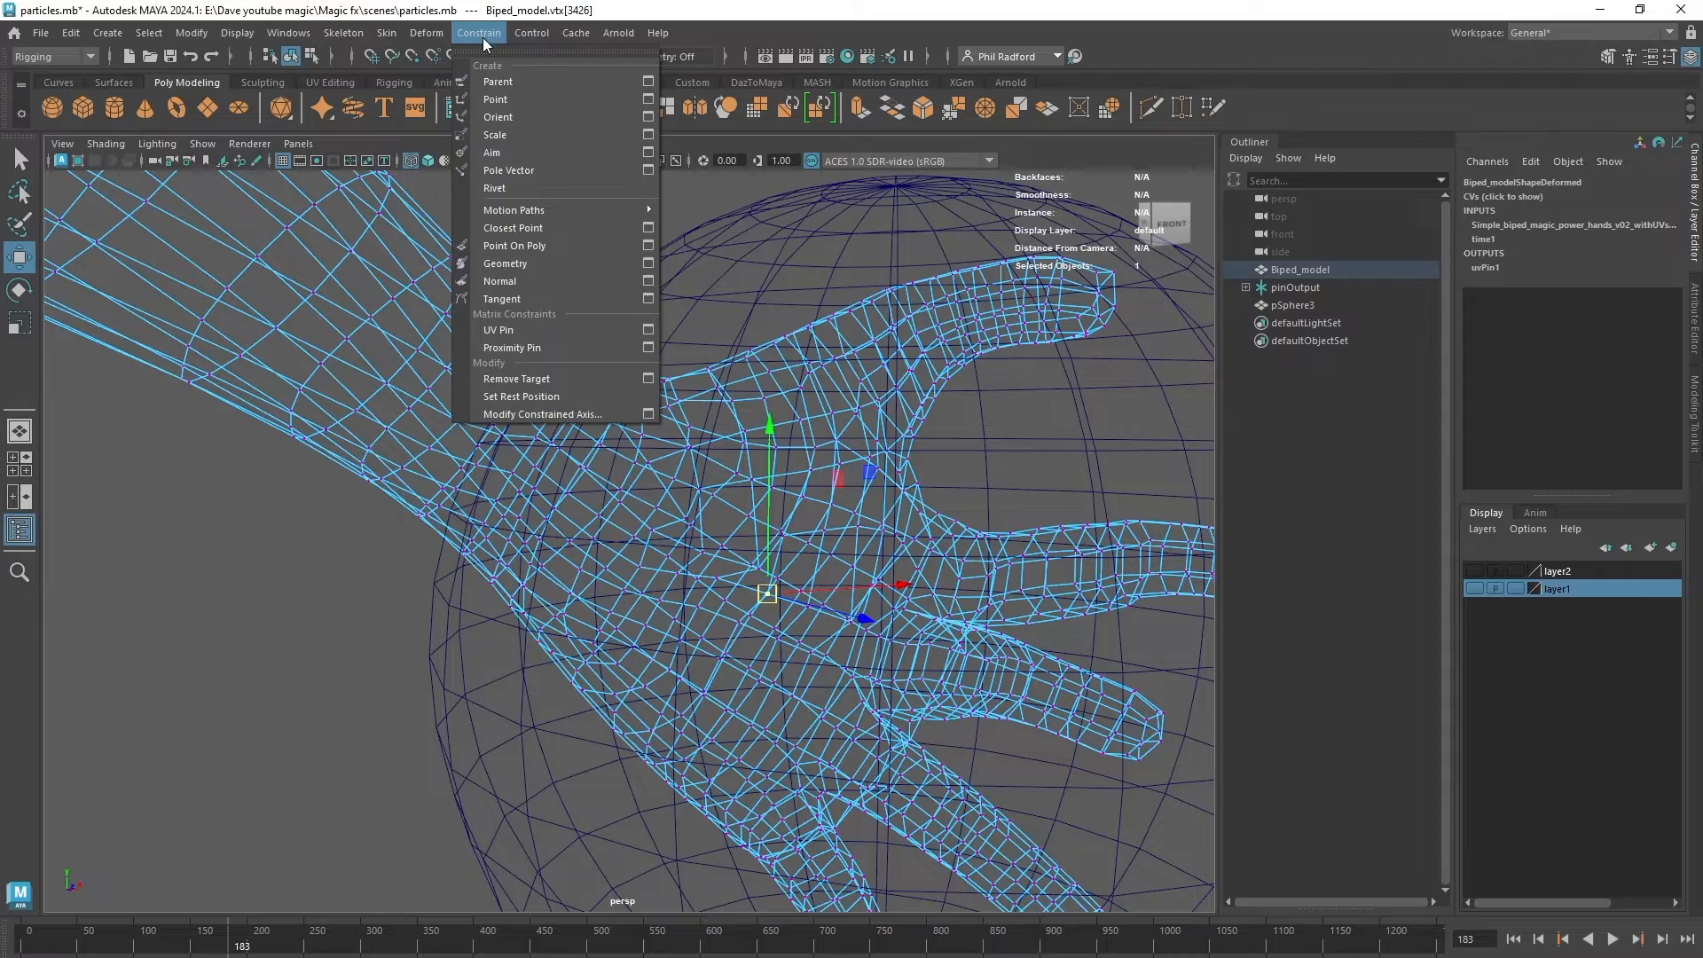
left_click(529, 188)
left_click_drag(628, 375, 678, 516, "alt")
scroll(830, 616, "down", 5)
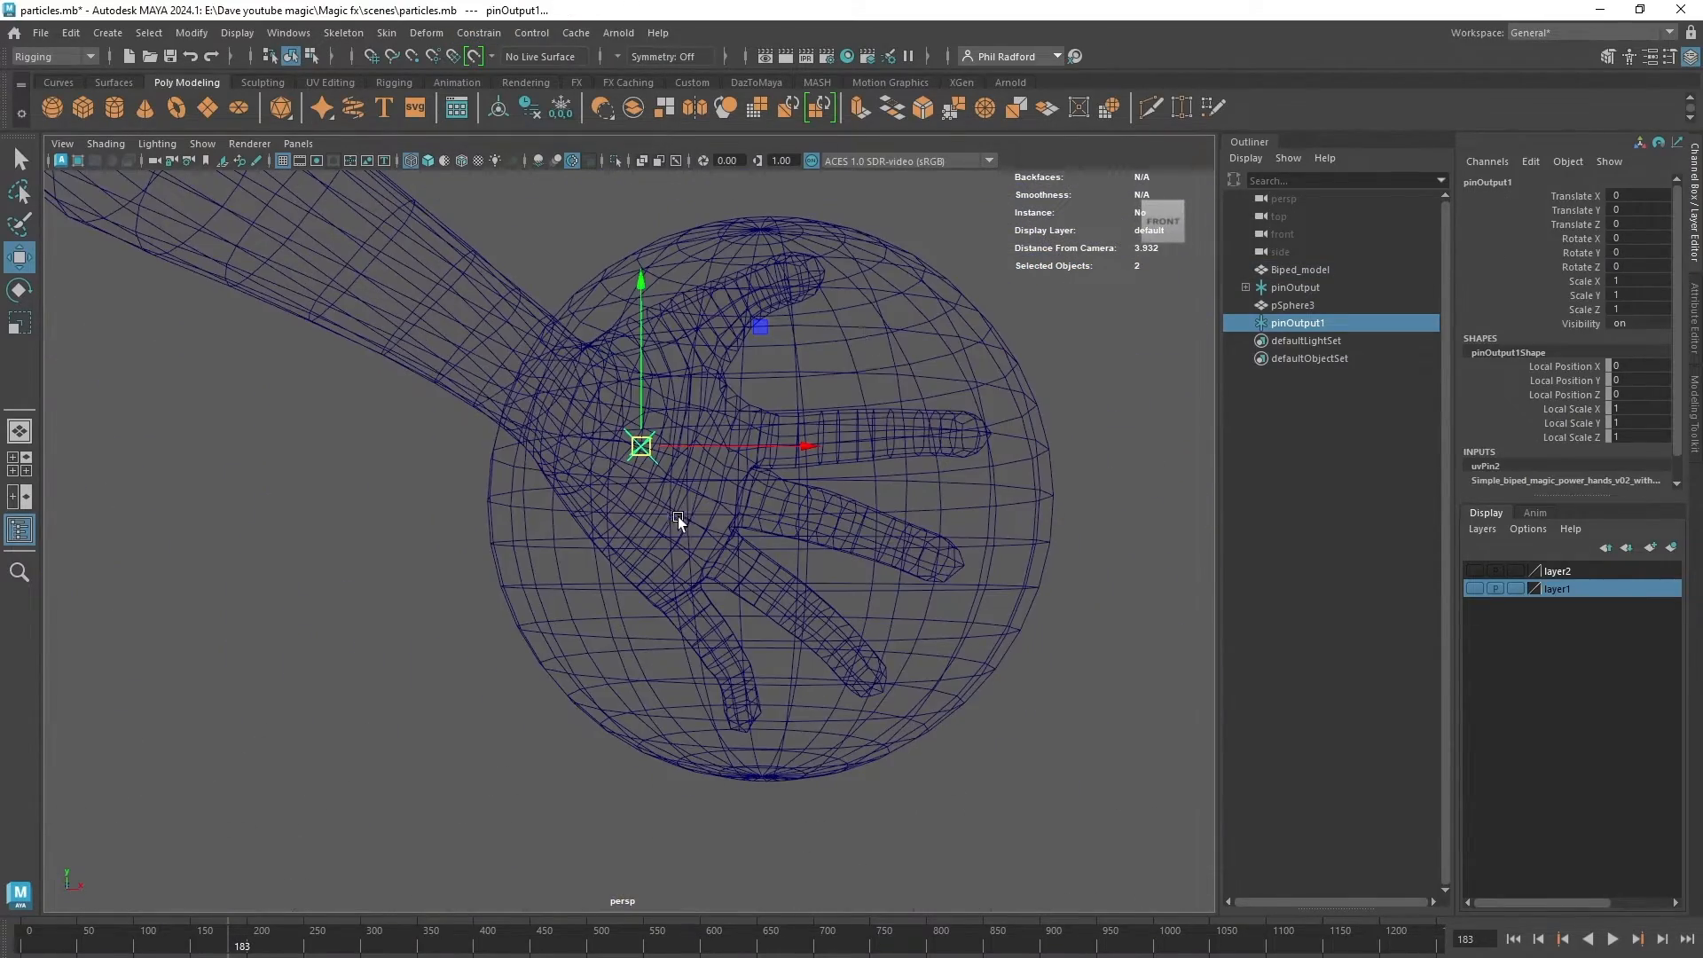
Recentre the sphere around the left hand at about X 4.937, Y 7.624, Z 0.89.
left_click(874, 304)
left_click_drag(874, 304, 802, 509, "alt")
right_click_drag(801, 509, 1011, 531, "alt")
middle_click_drag(1011, 531, 741, 544, "alt")
left_click_drag(742, 543, 852, 524, "alt")
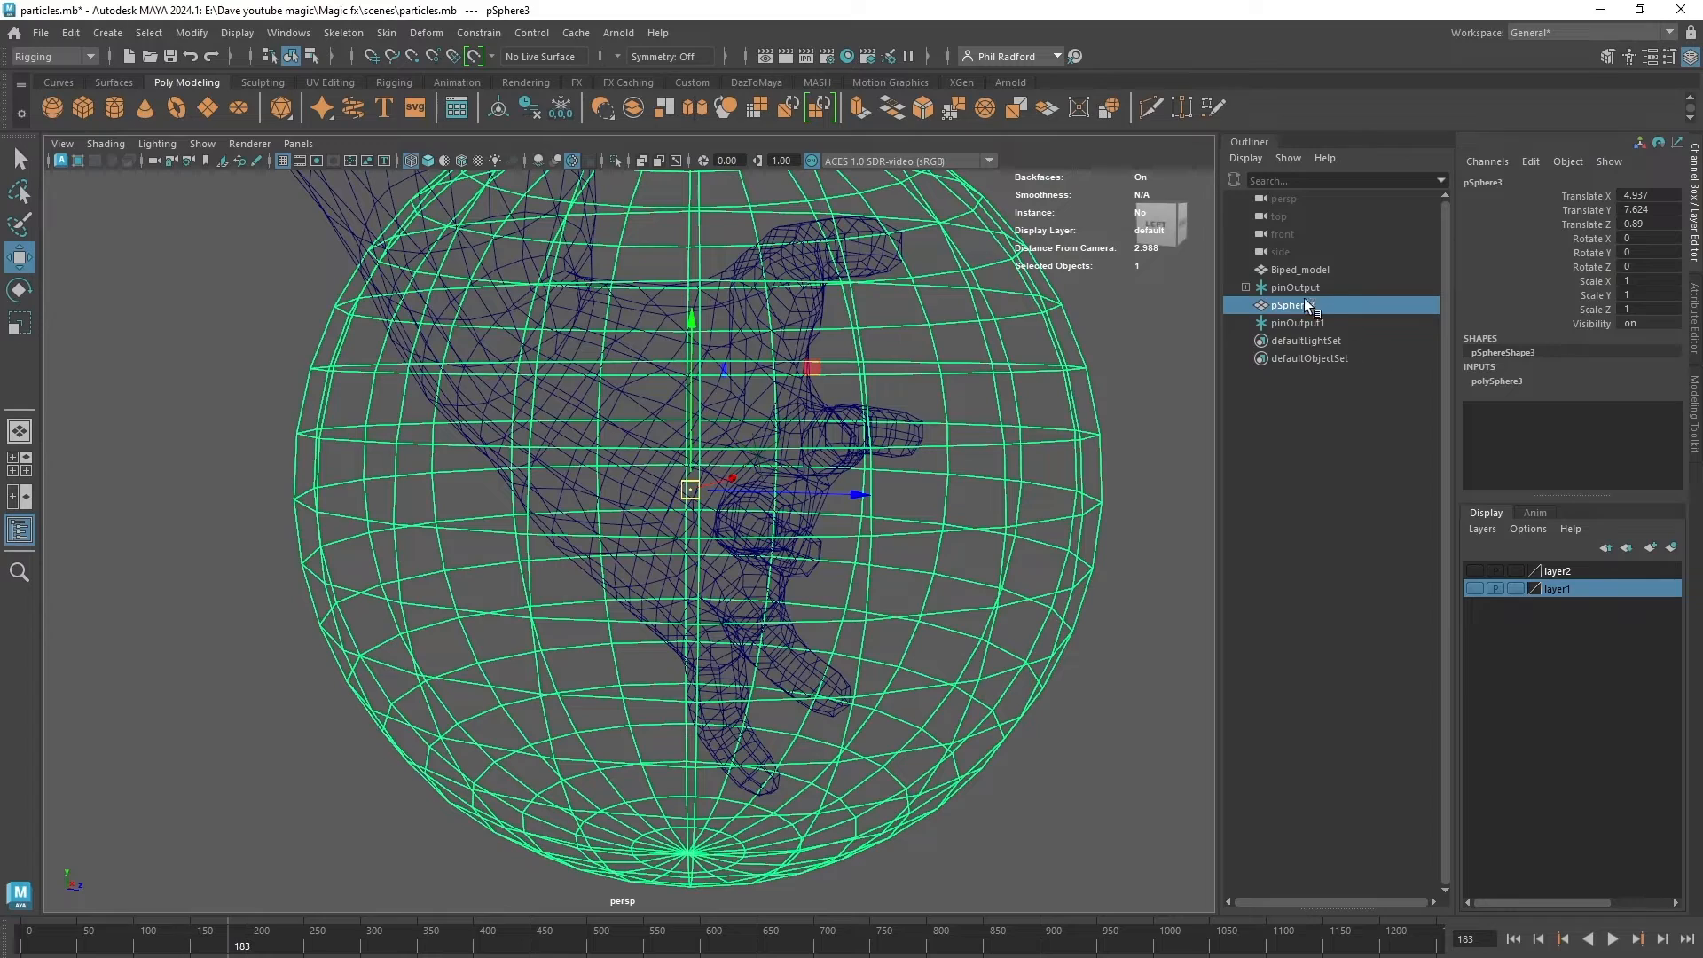
Parent pSphere3 to pinOutput1 and scrub the animation from frame 1 to 133 to check how the sphere follows the left hand.
left_click(1296, 323, "ctrl")
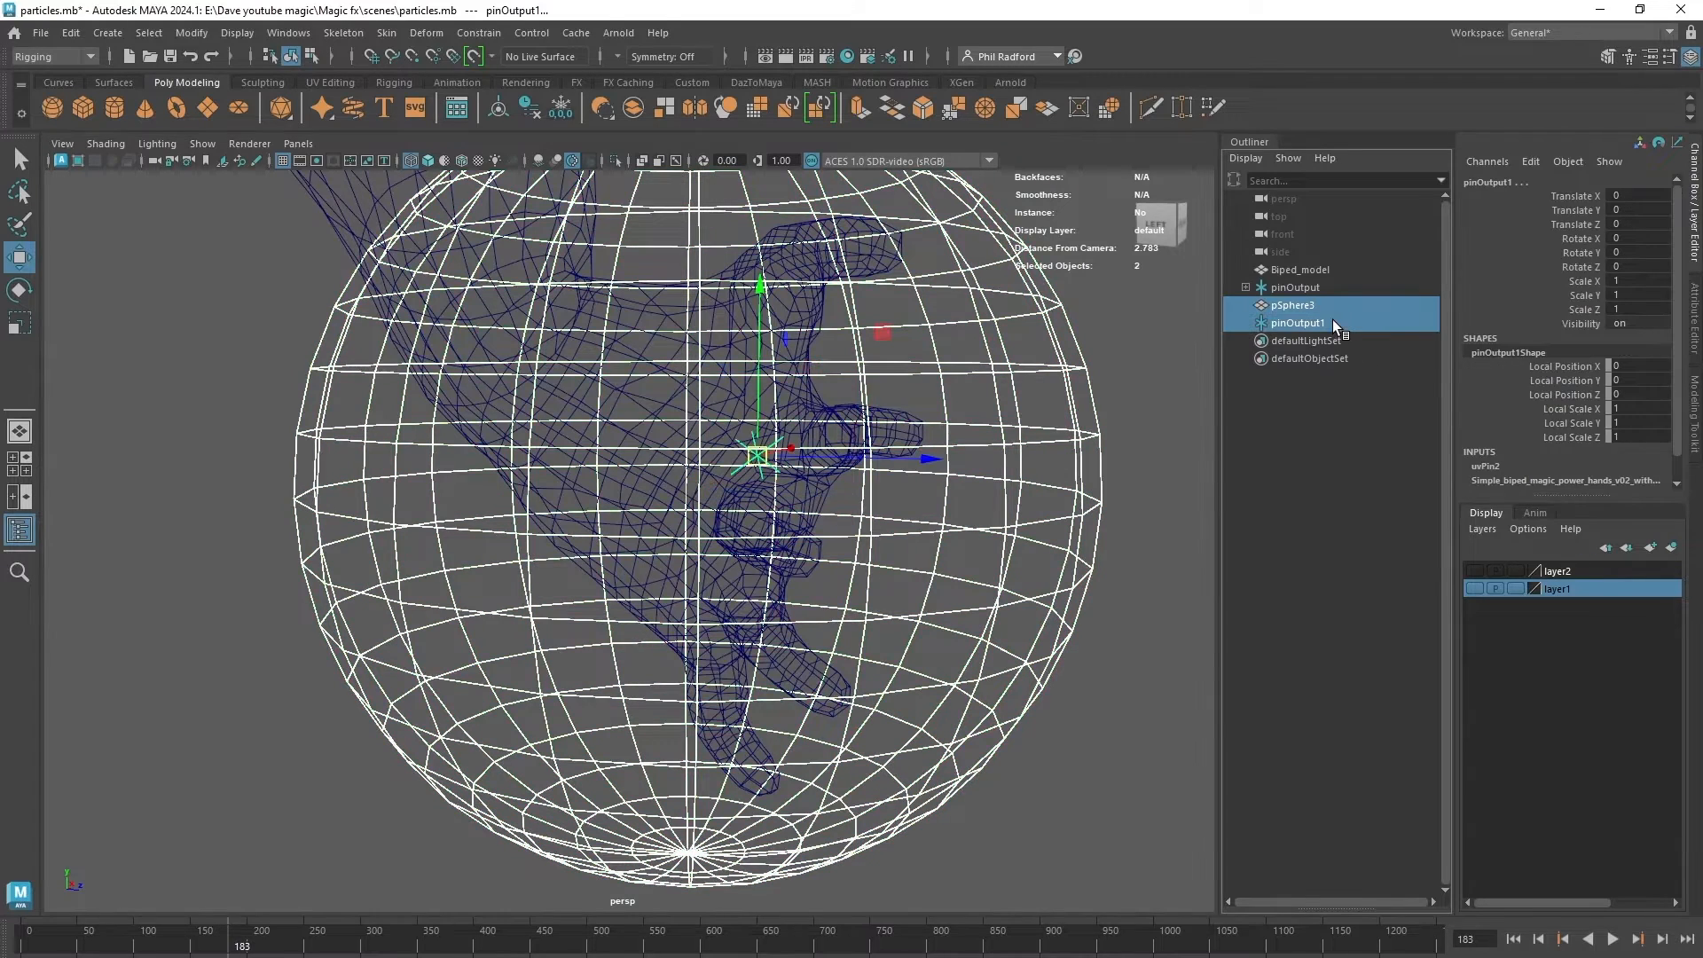
key("p")
scroll(417, 449, "down", 5)
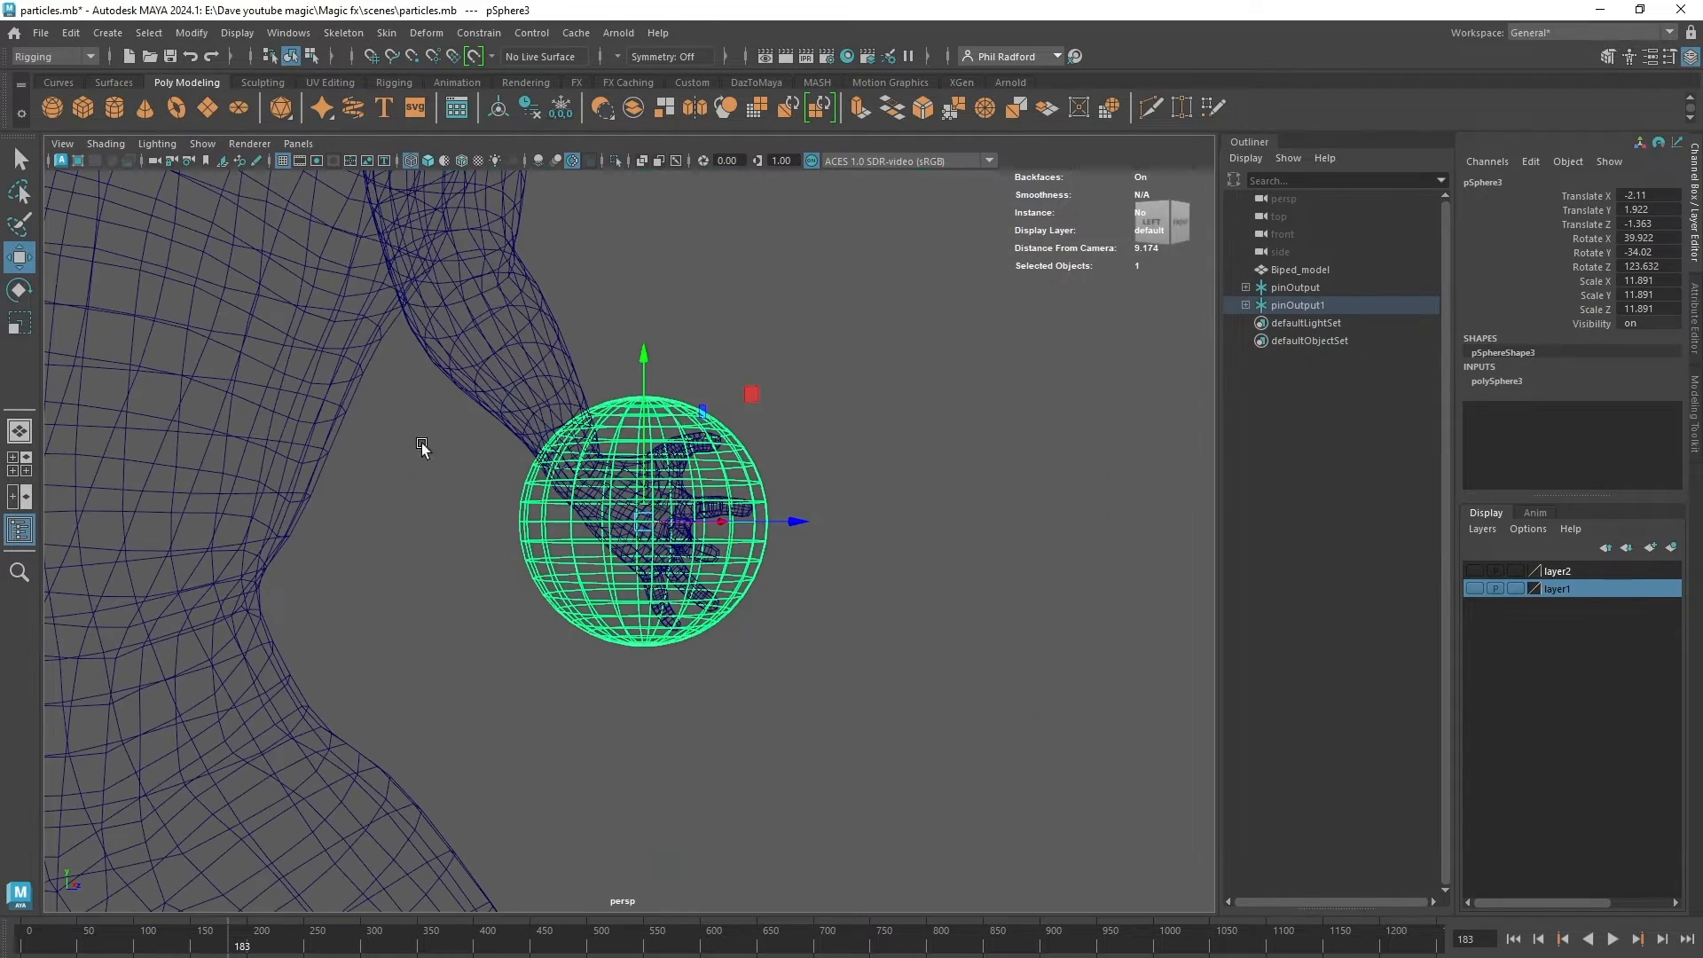
left_click_drag(158, 944, 29, 944)
scroll(654, 467, "down", 5)
left_click_drag(653, 467, 511, 476, "alt")
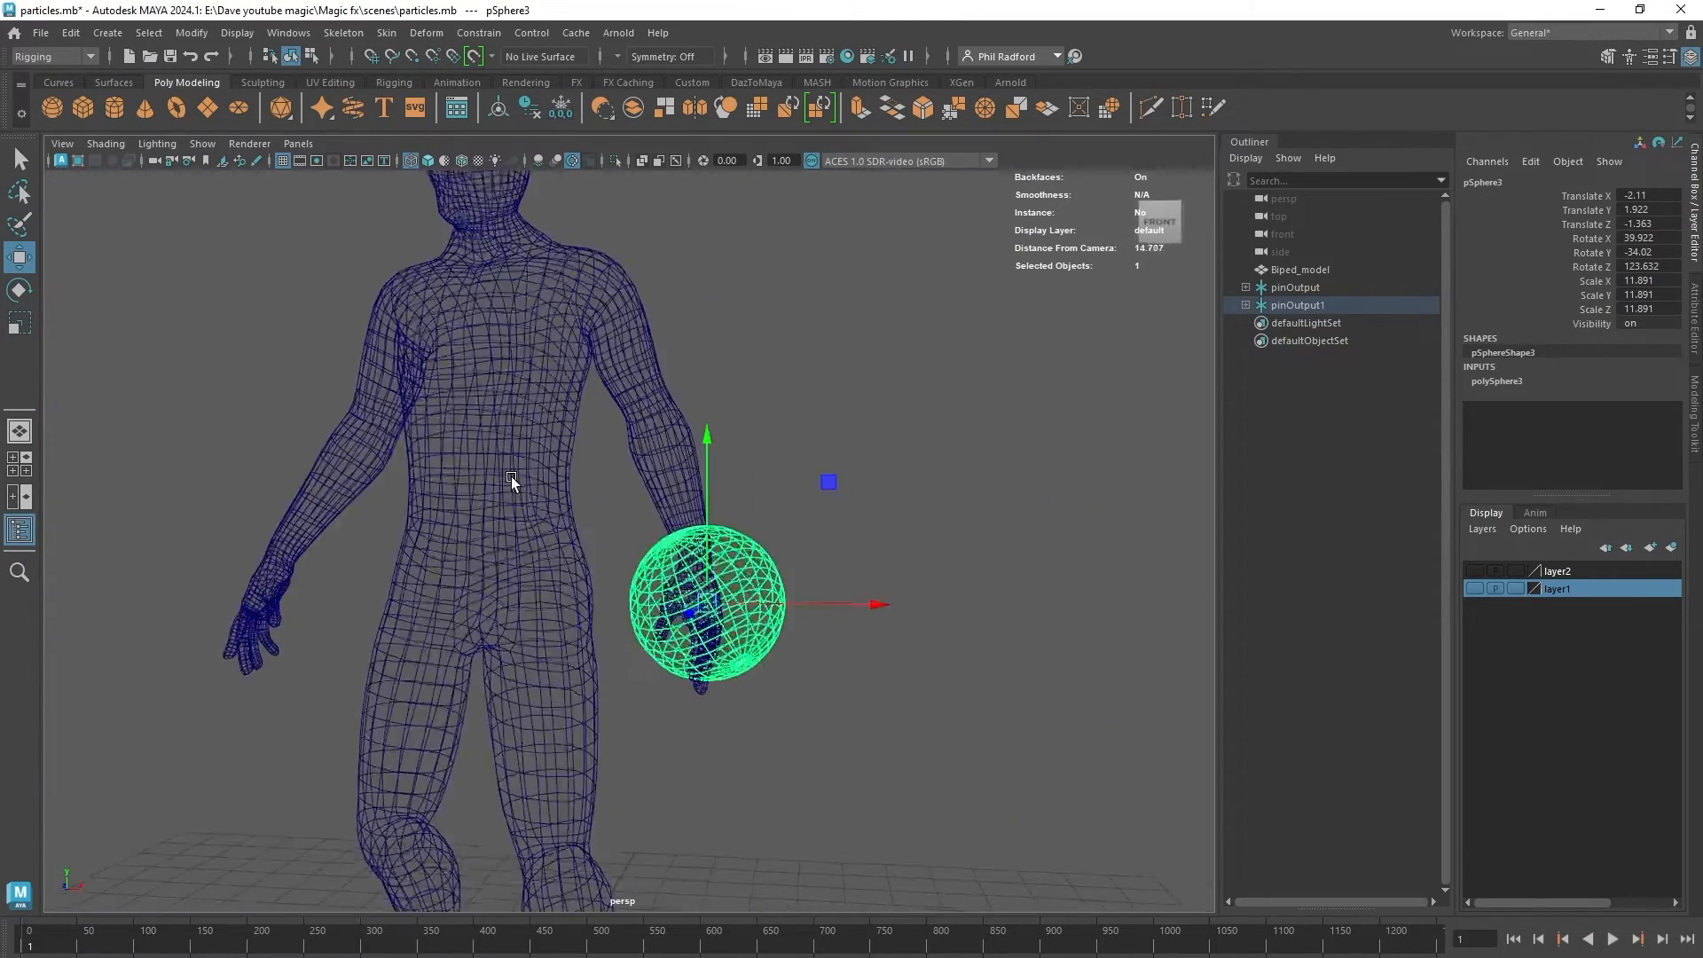
left_click_drag(96, 946, 185, 945)
Create a second polygon sphere and vertex-snap it to the biped's right hand, raising it to about Y 7.689.
scroll(318, 544, "up", 5)
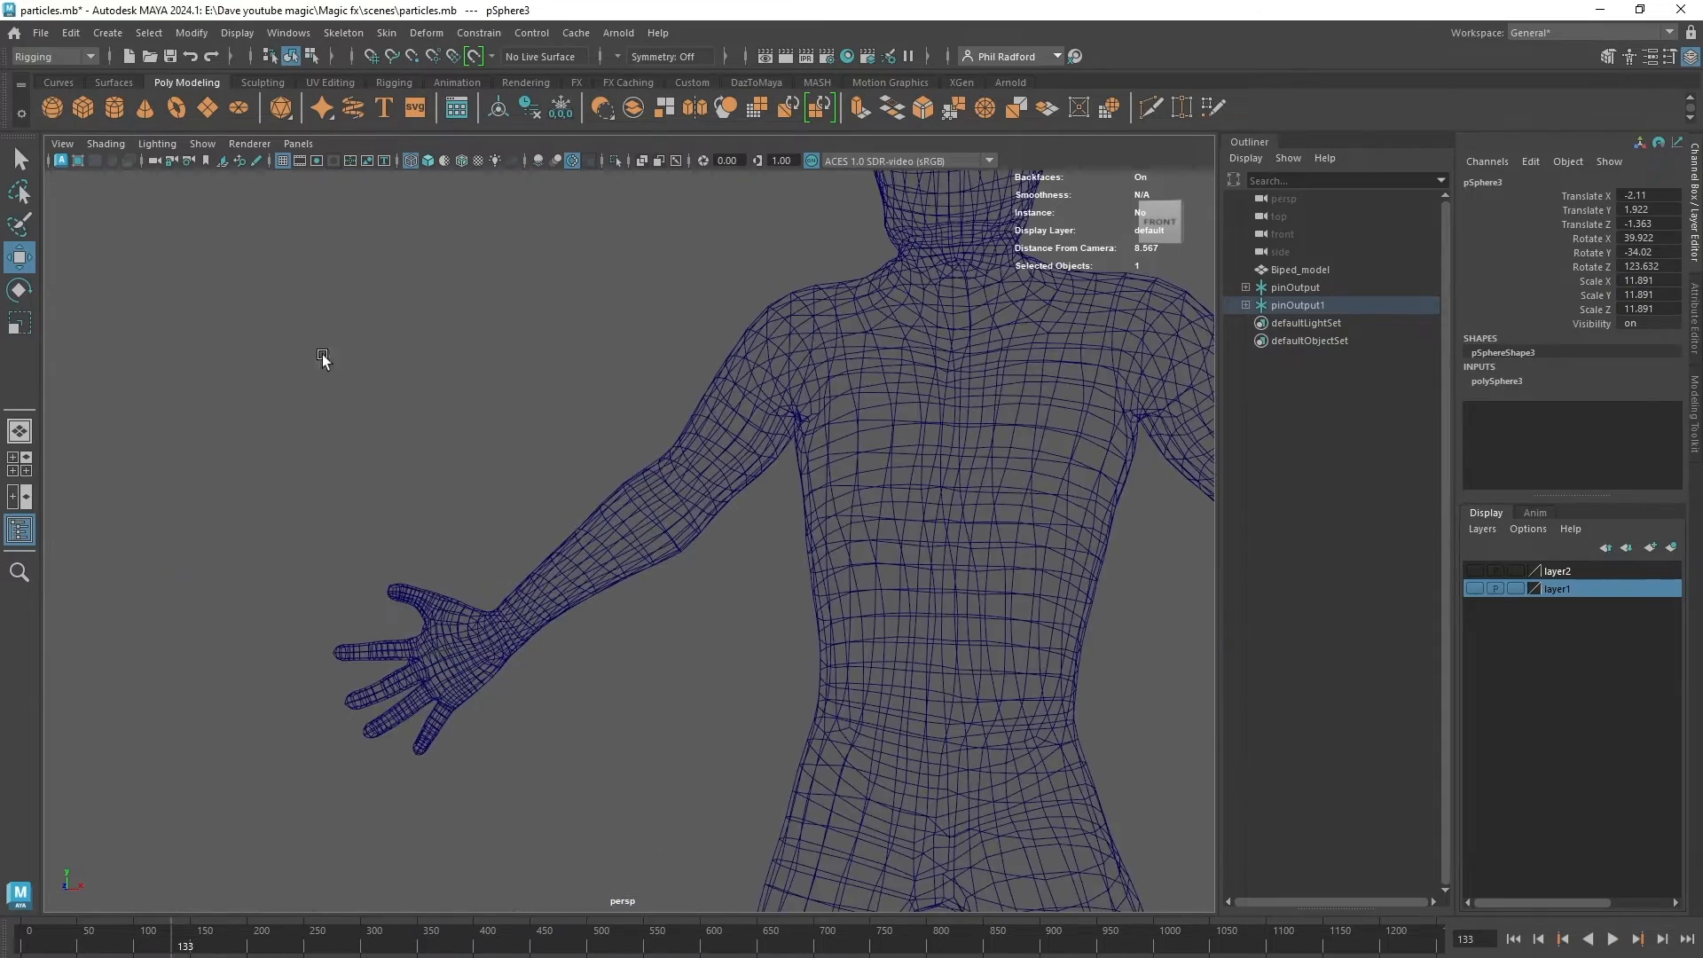
left_click(52, 108)
scroll(983, 600, "down", 5)
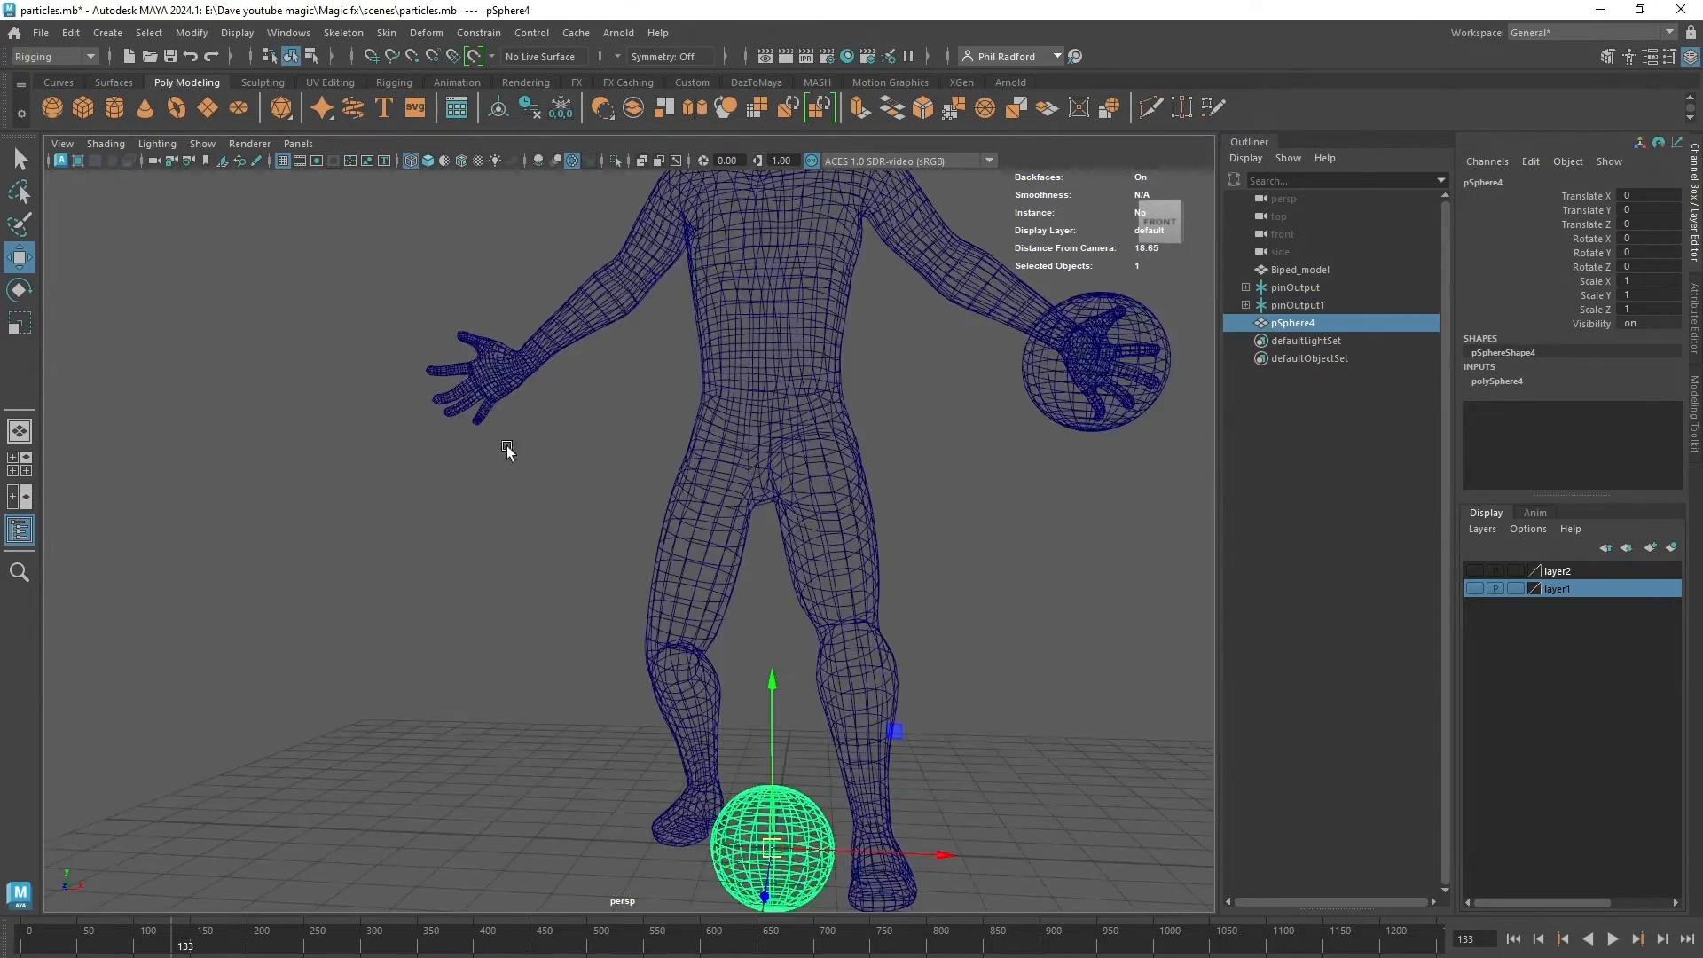
key("v")
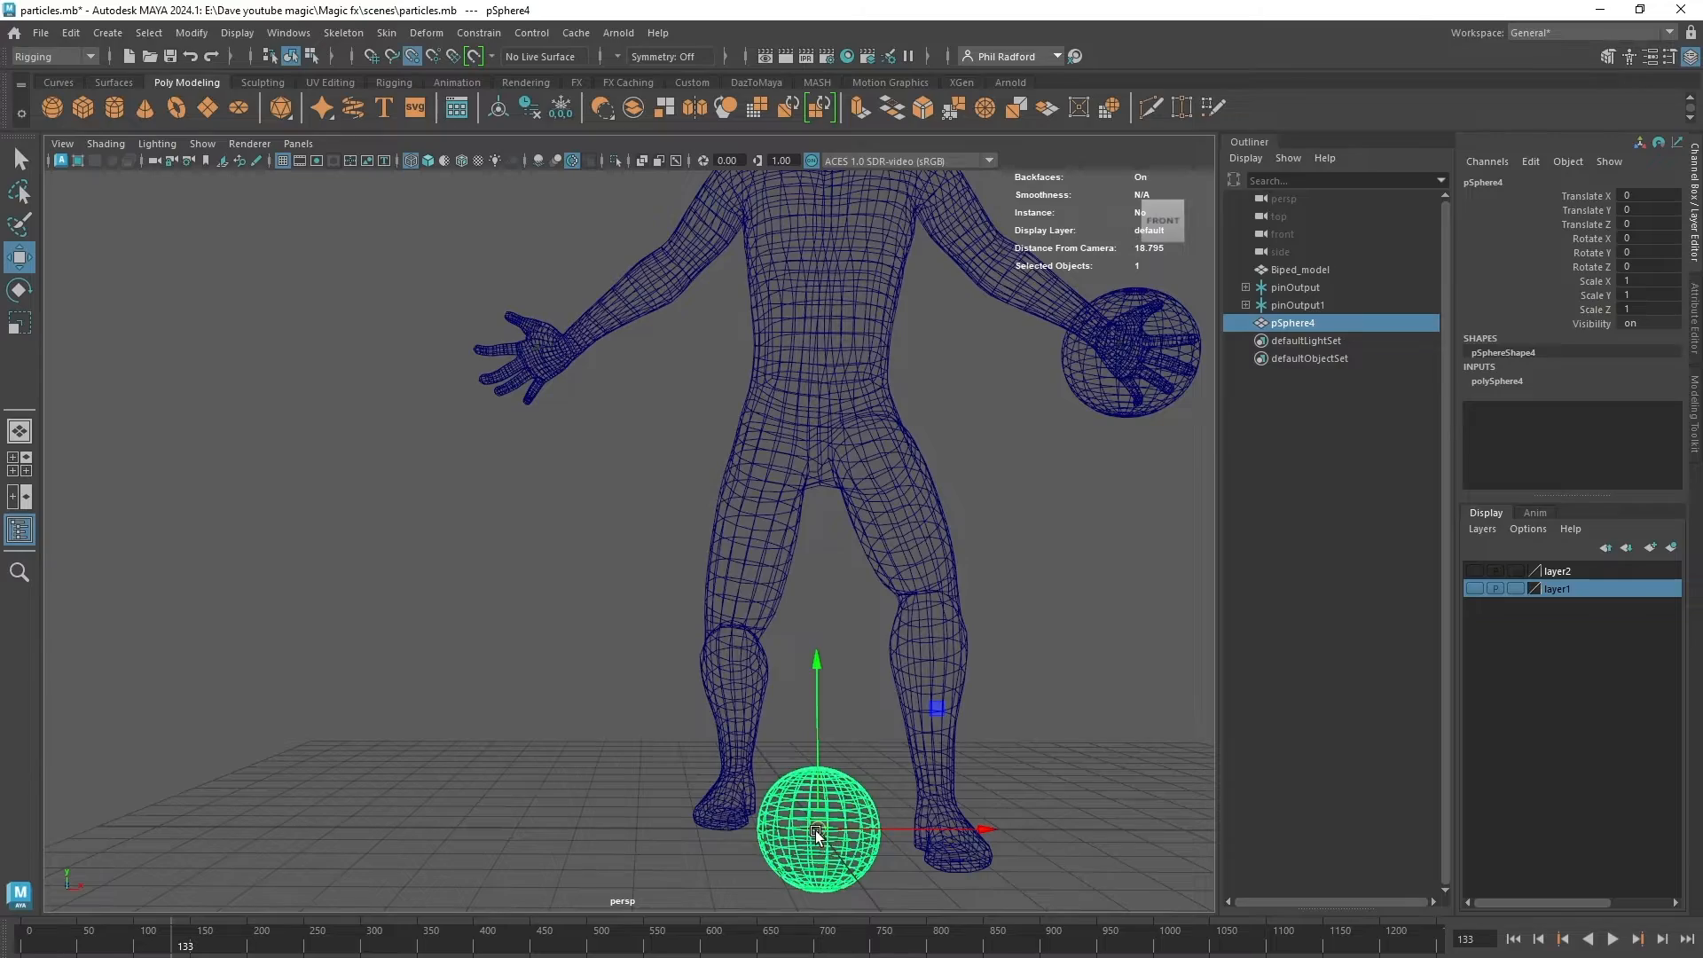
left_click_drag(817, 830, 530, 380)
key("f")
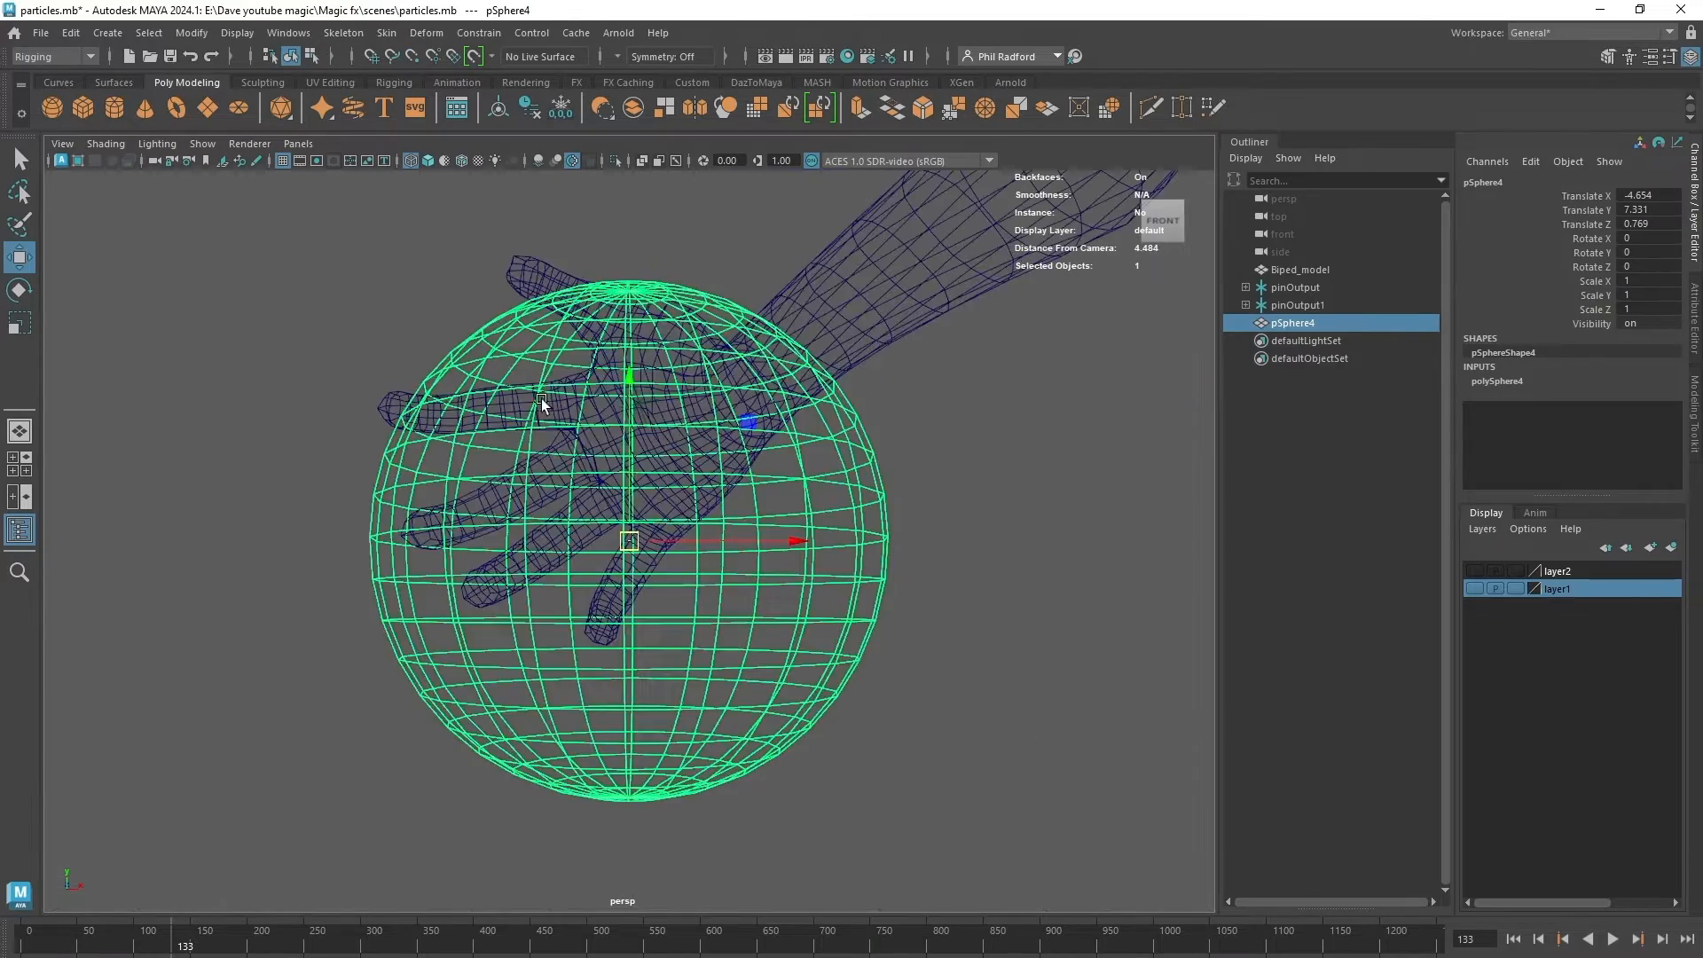
left_click_drag(630, 426, 567, 440, "alt")
left_click_drag(631, 380, 640, 252)
Create a Rivet constraint on a single vertex in the middle of the biped's right palm.
left_click_drag(744, 417, 647, 328, "alt")
scroll(628, 427, "up", 2)
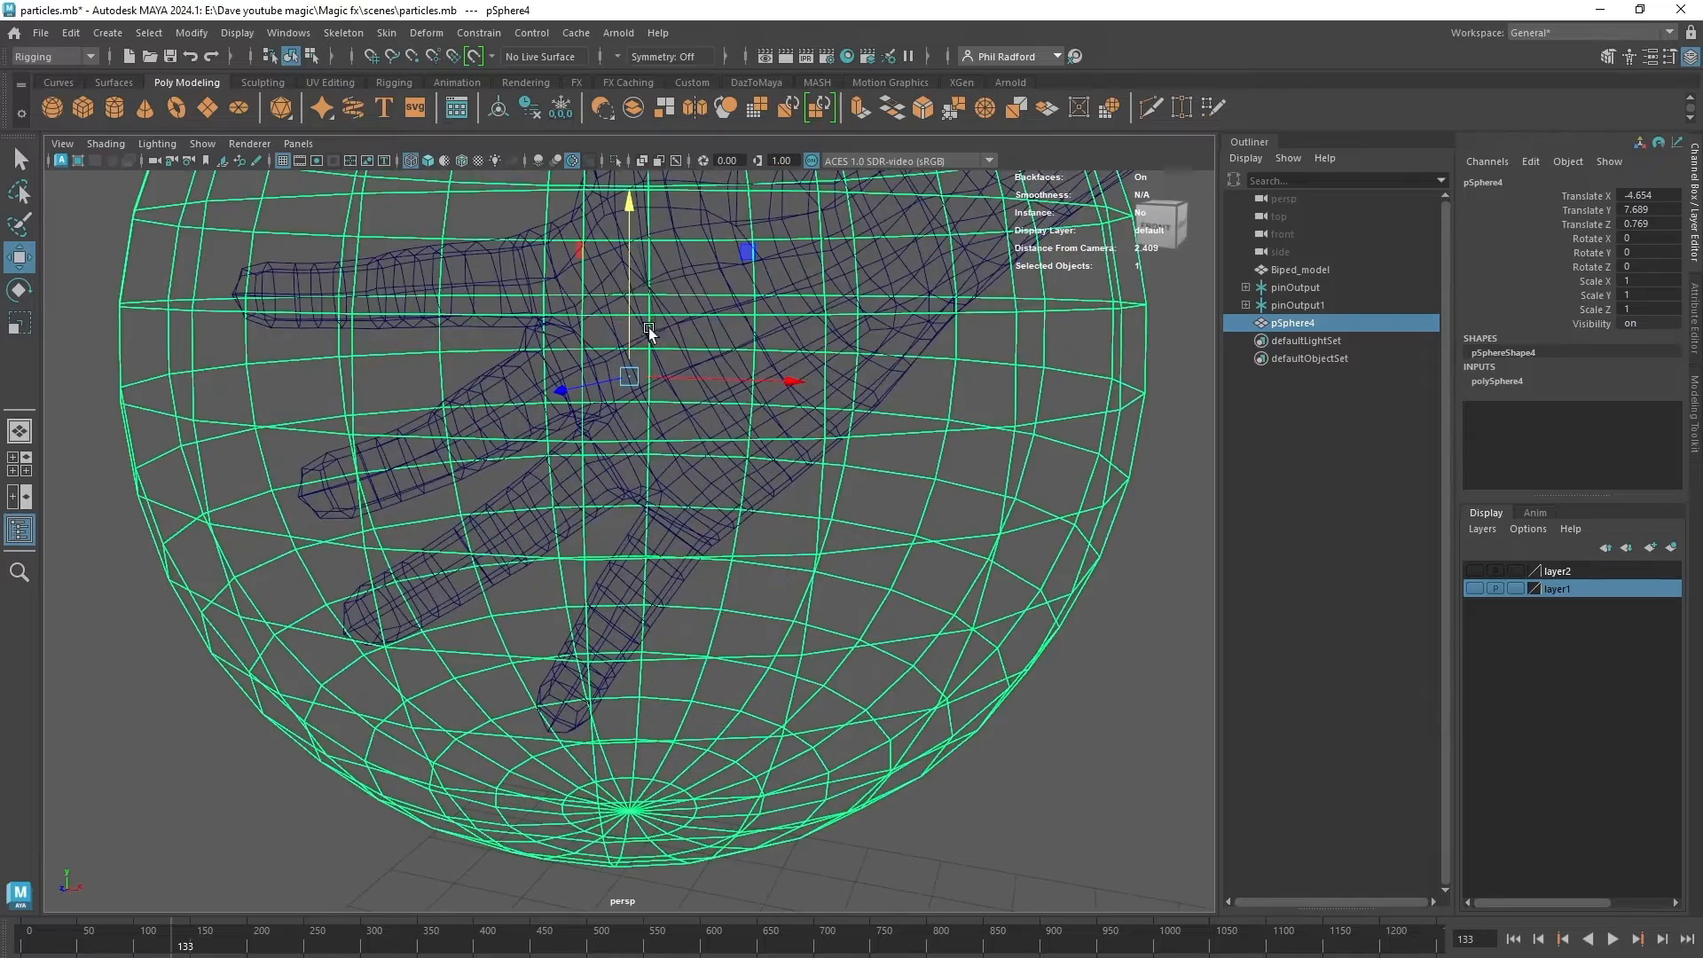
left_click(673, 329)
right_click(673, 328)
right_click_drag(674, 329, 589, 330)
left_click_drag(634, 355, 552, 272, "alt")
left_click(662, 376)
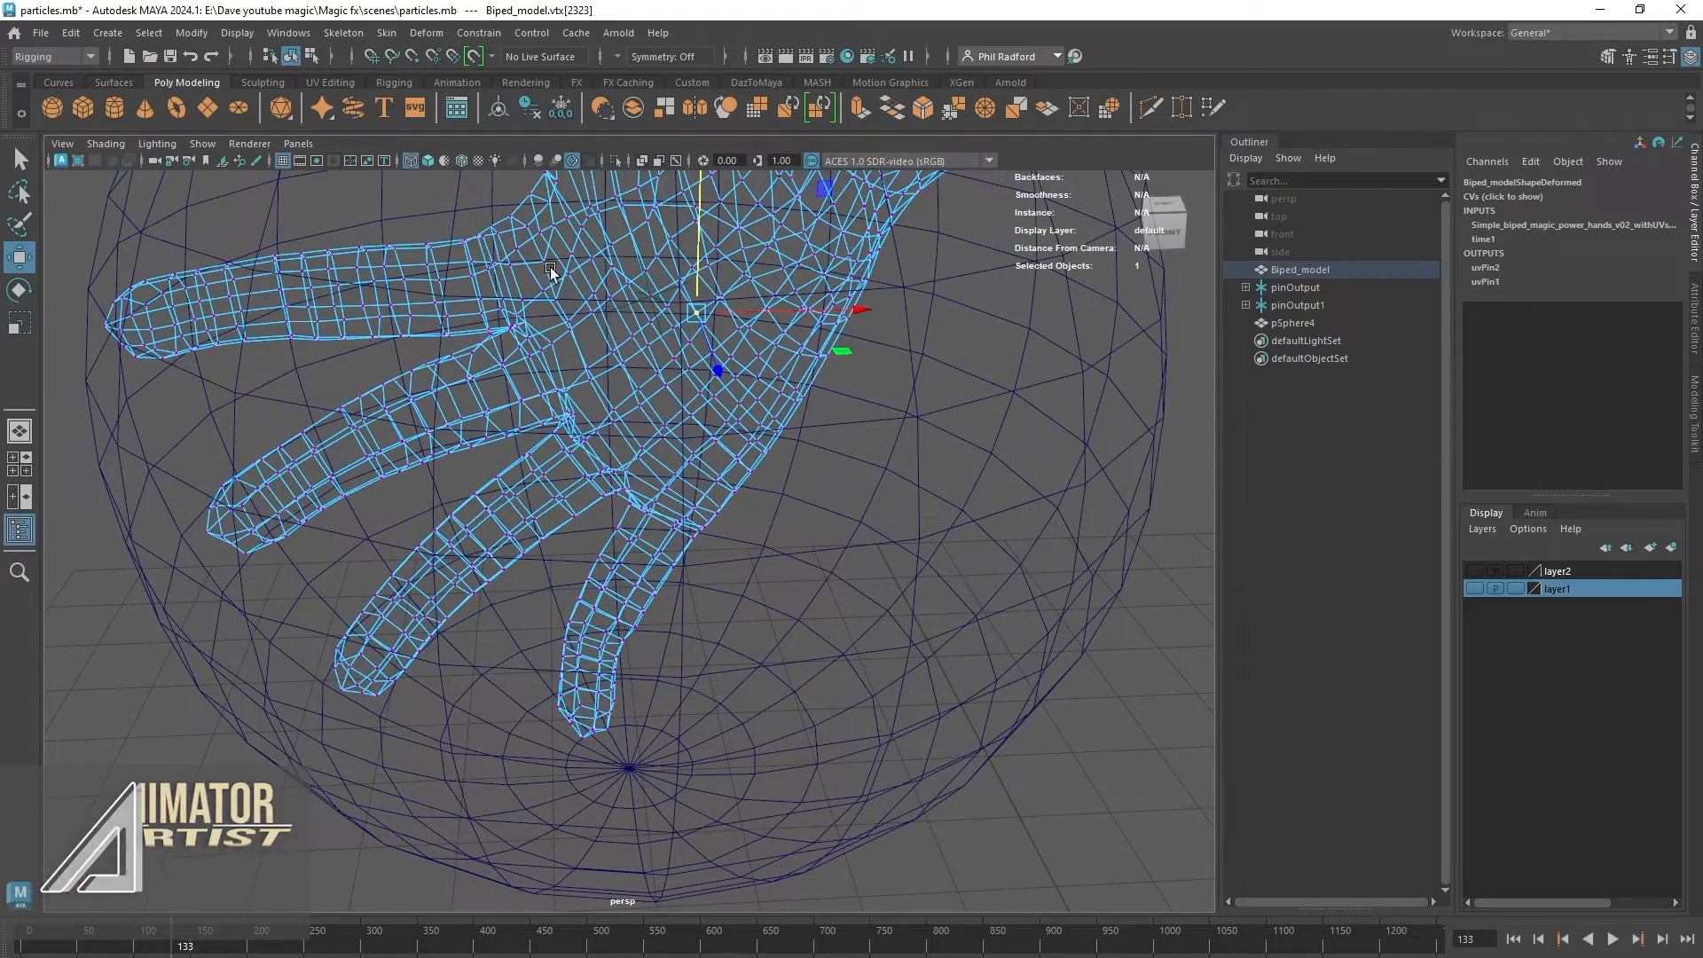
left_click(479, 34)
left_click(523, 187)
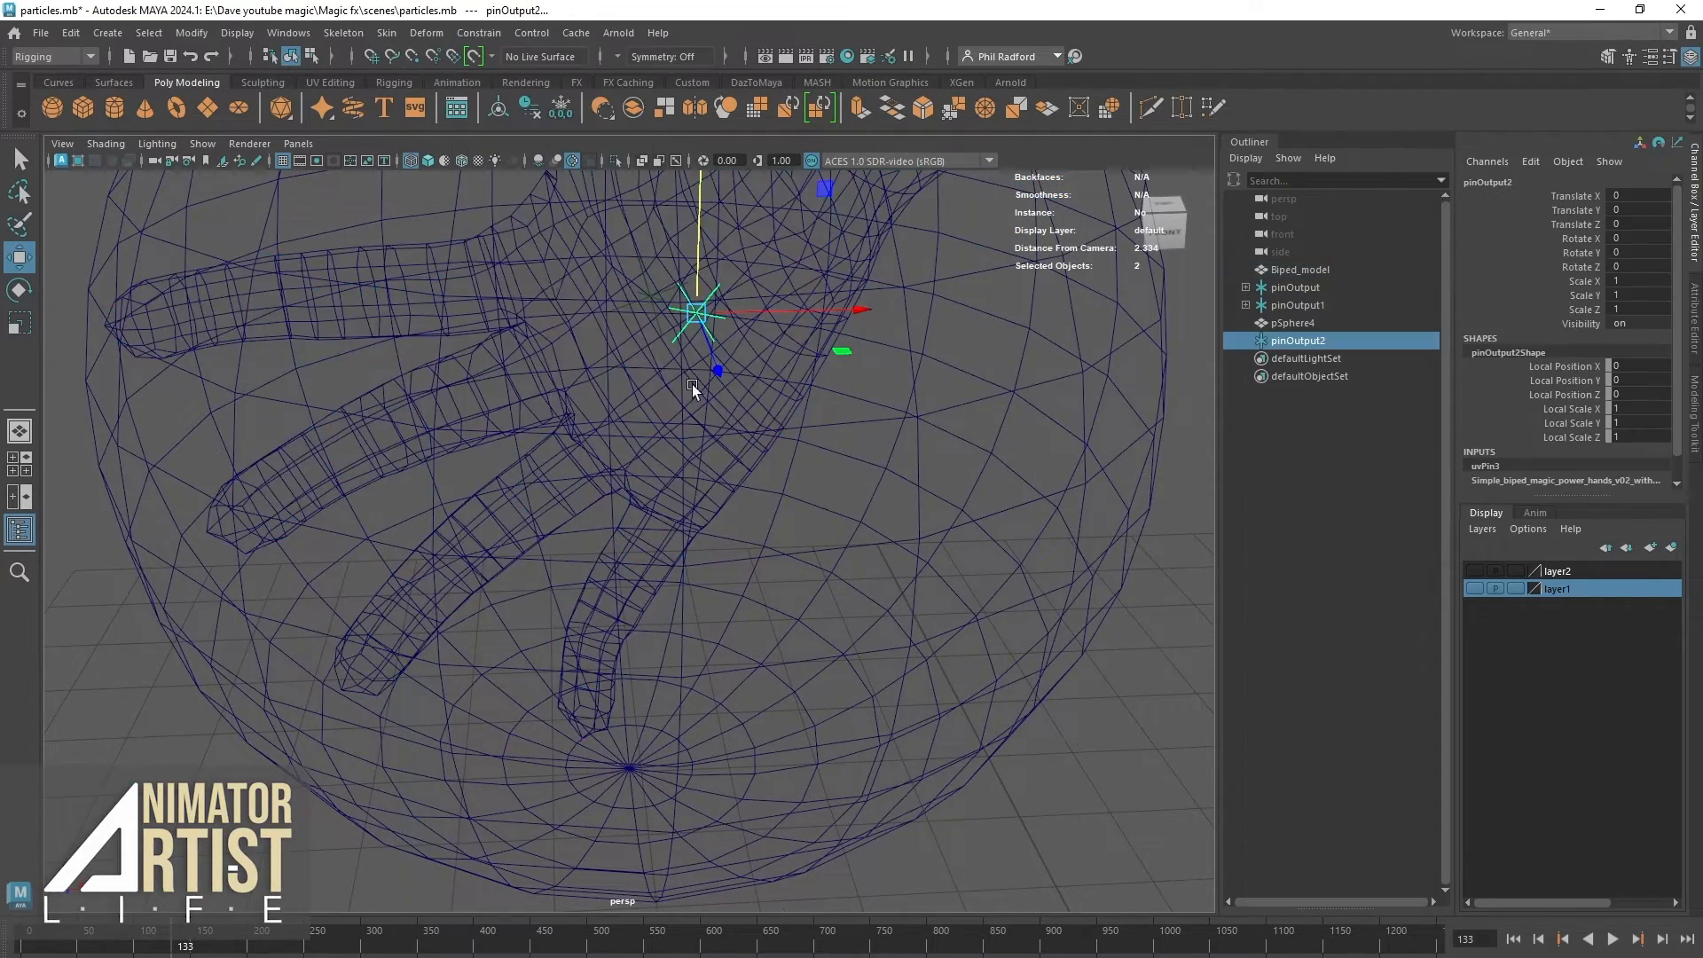
left_click(939, 367, "shift")
key("p")
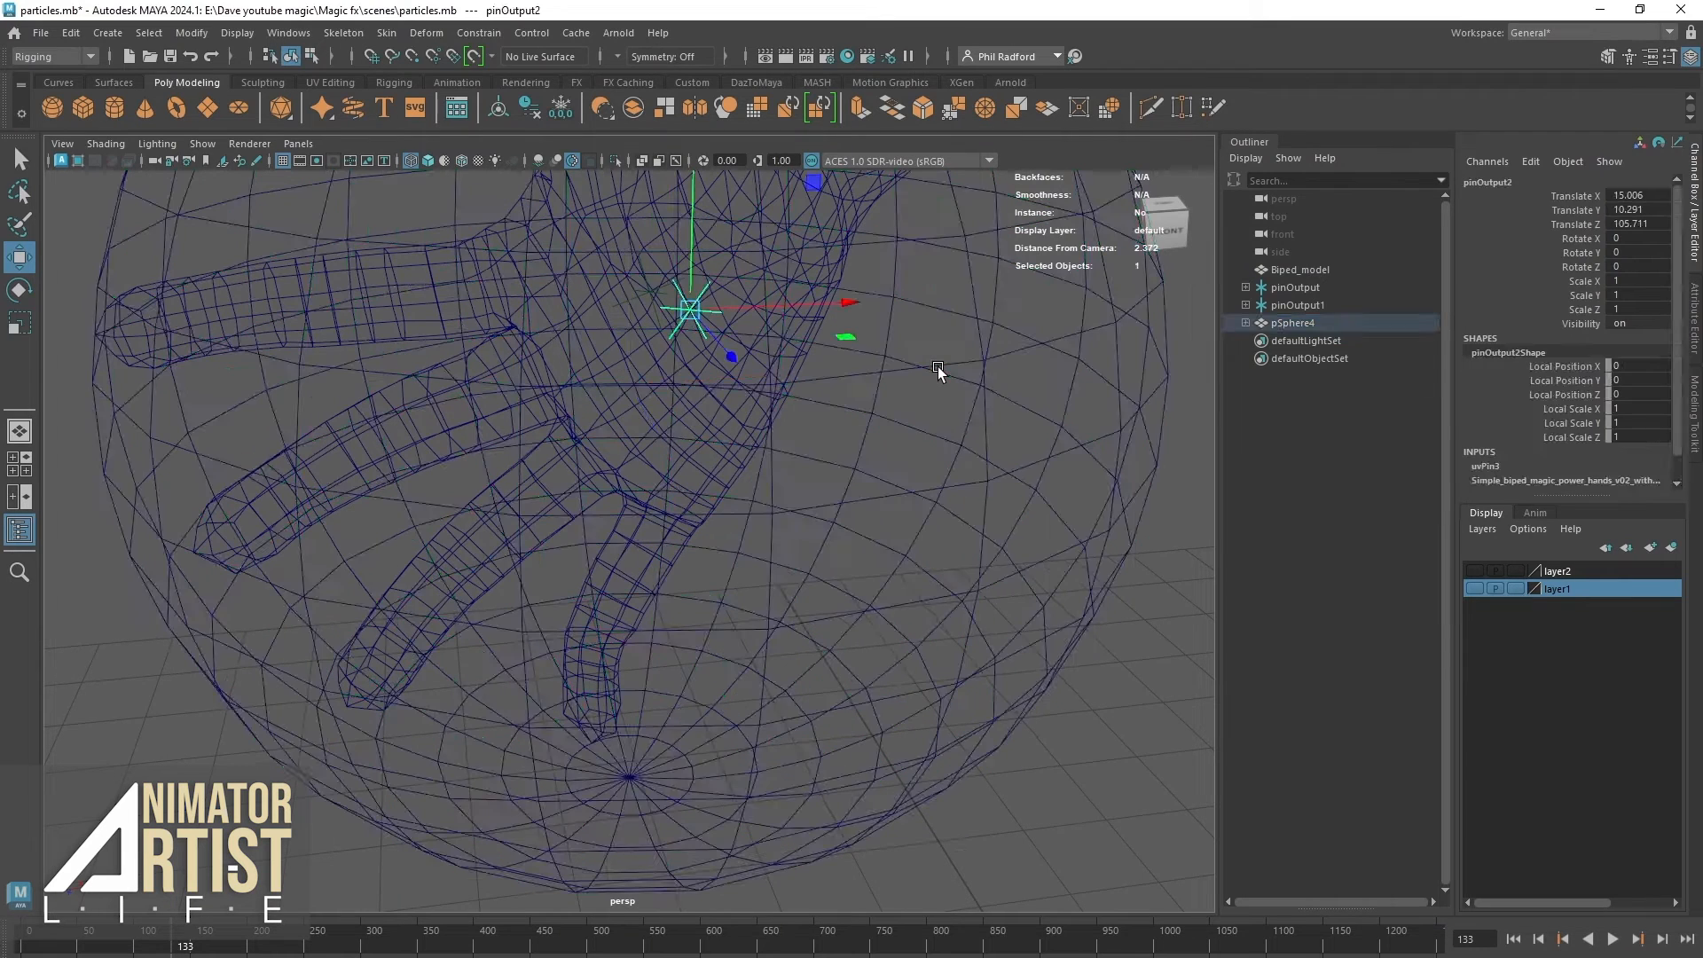
key("ctrl+z")
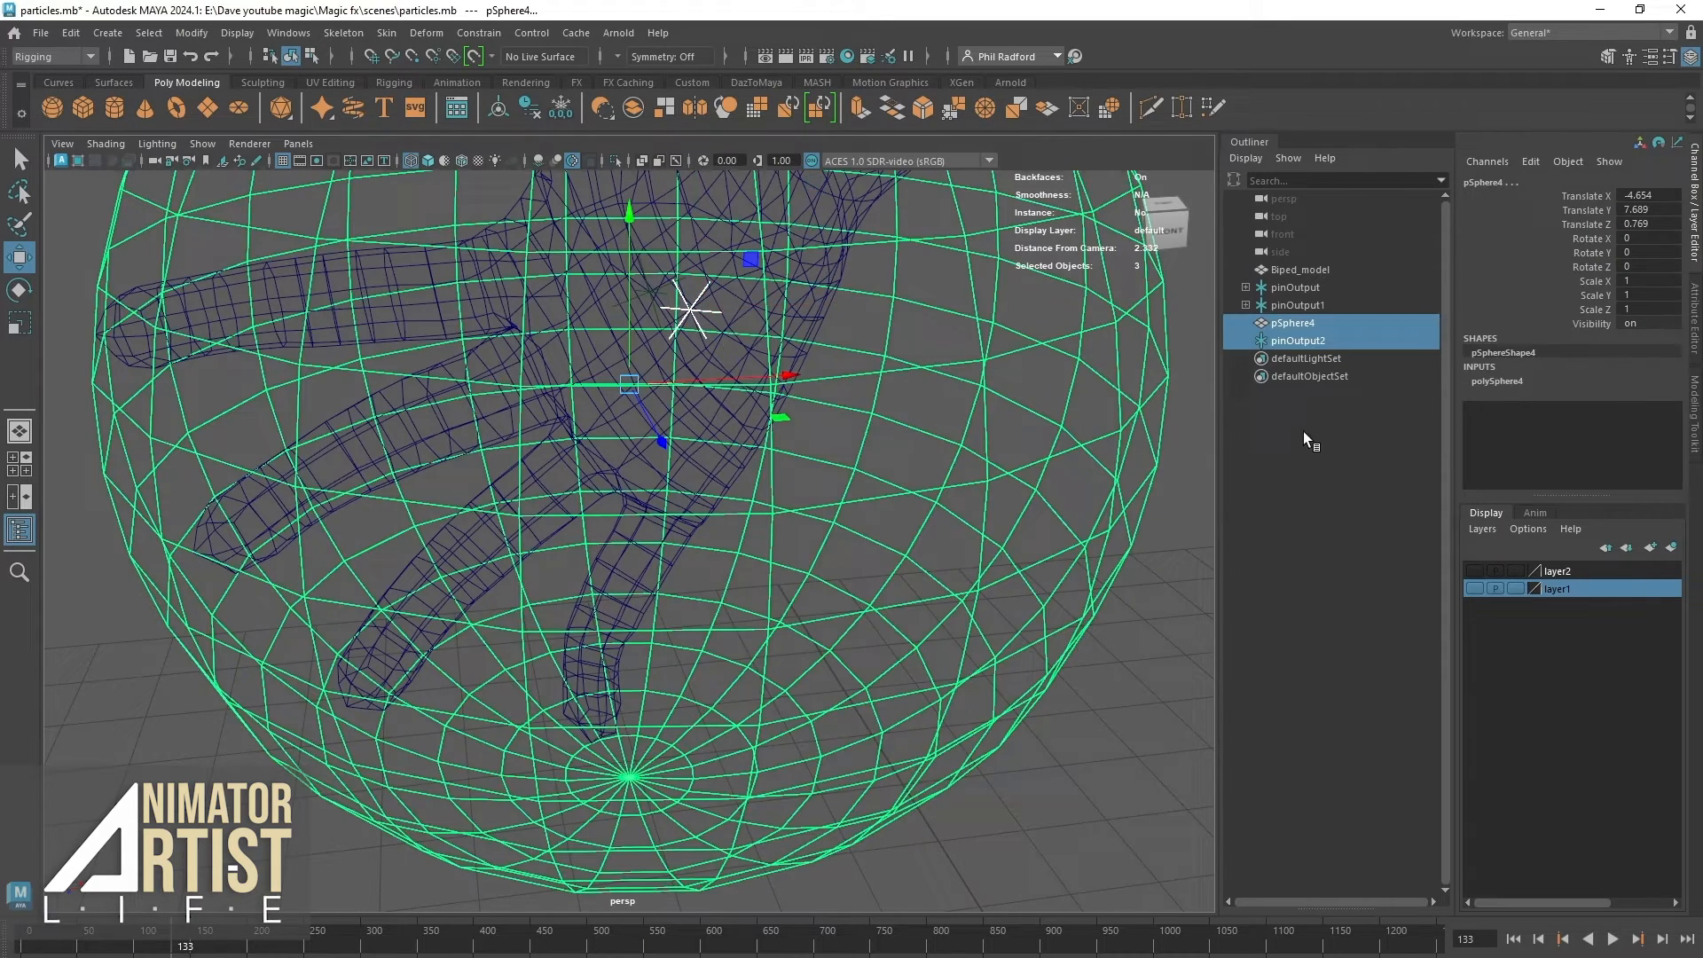
left_click(1311, 336, "ctrl")
left_click(1312, 340, "ctrl")
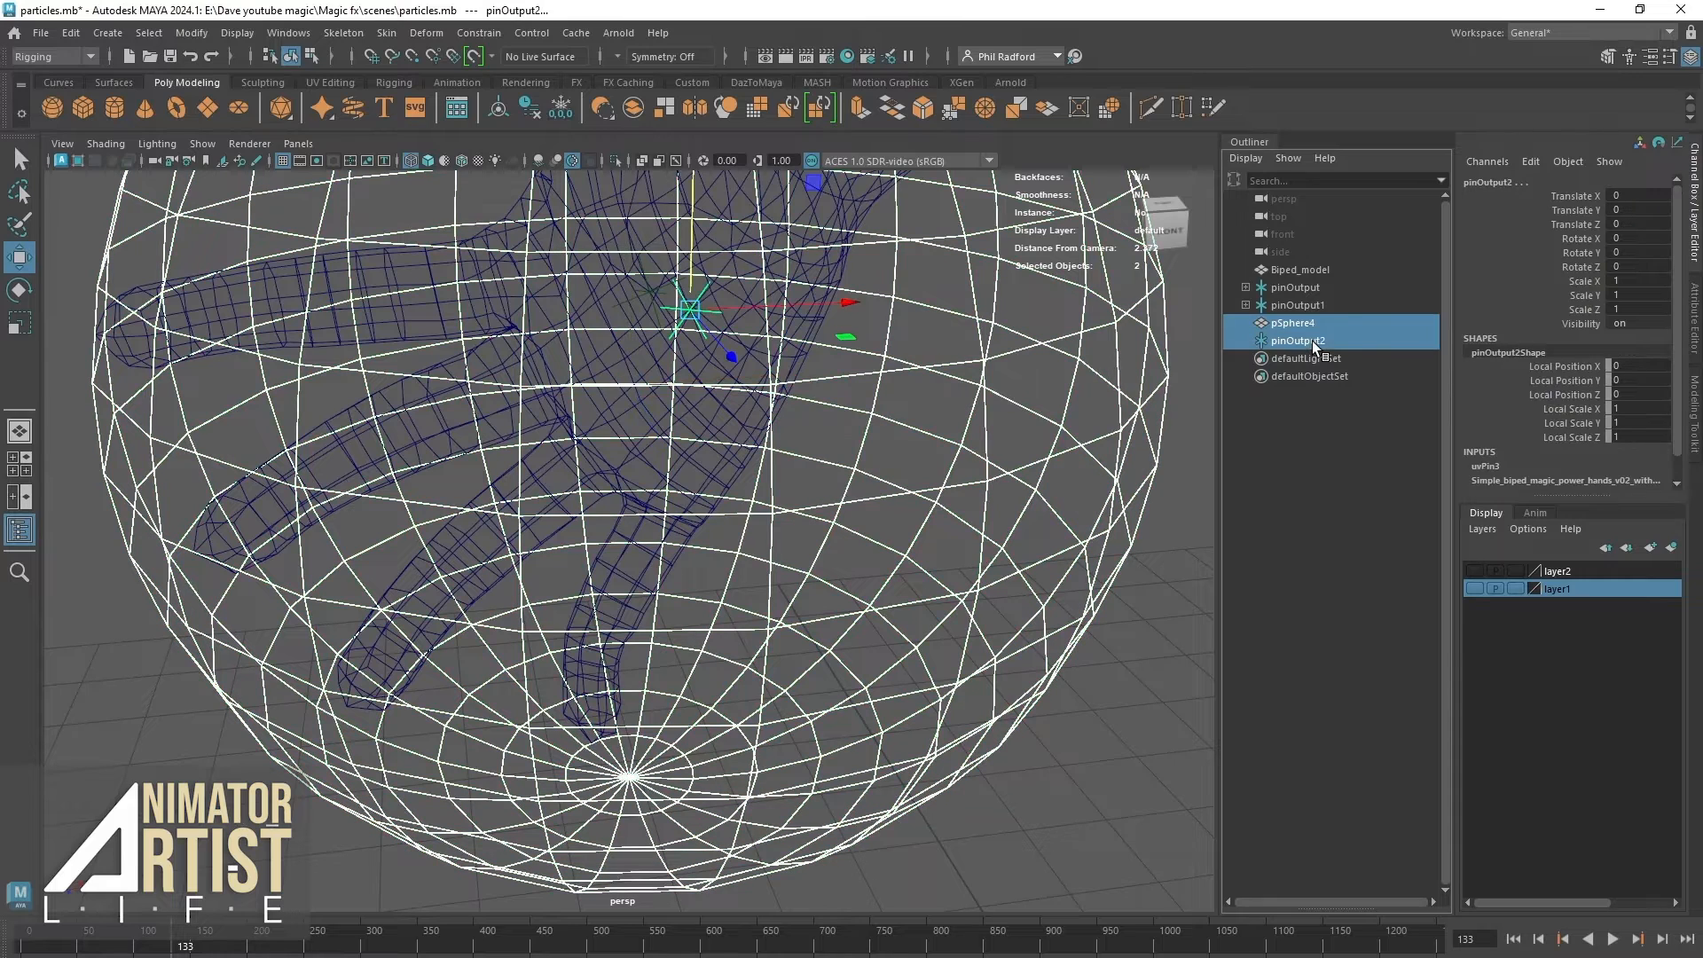
double_click(1312, 340)
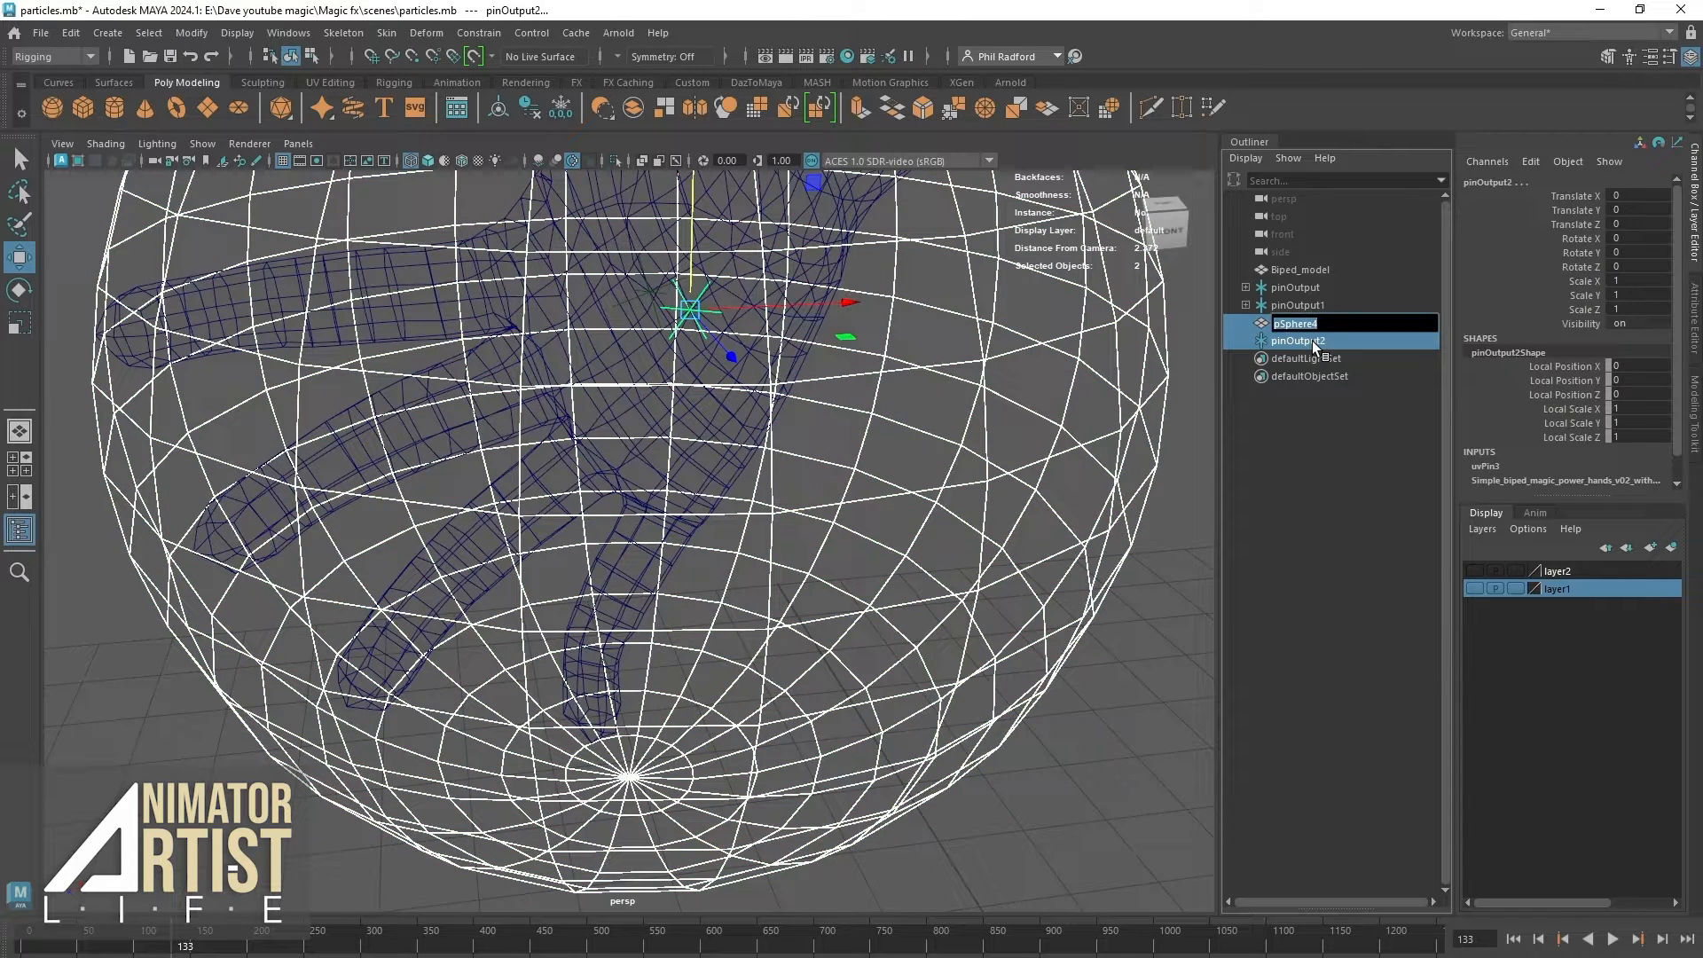
left_click(1312, 341)
Parent pSphere4 to pinOutput2 and scrub the timeline to check how the sphere follows the right hand.
left_click(1318, 322)
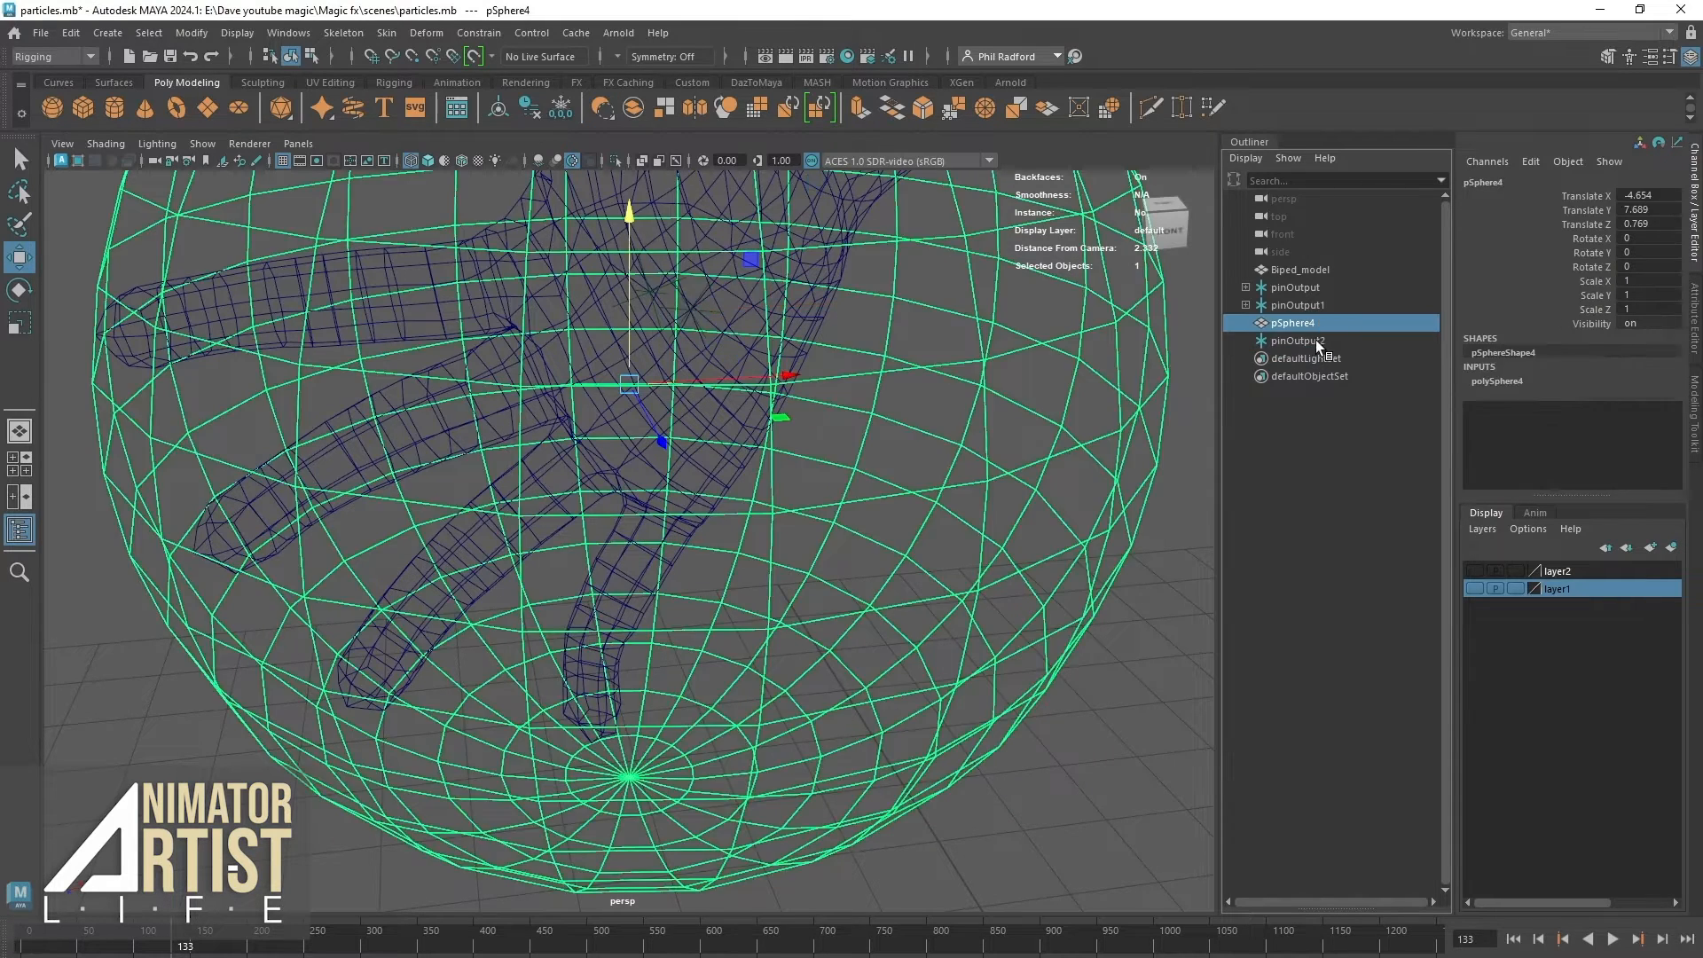
left_click(1316, 339, "ctrl")
key("p")
key("f")
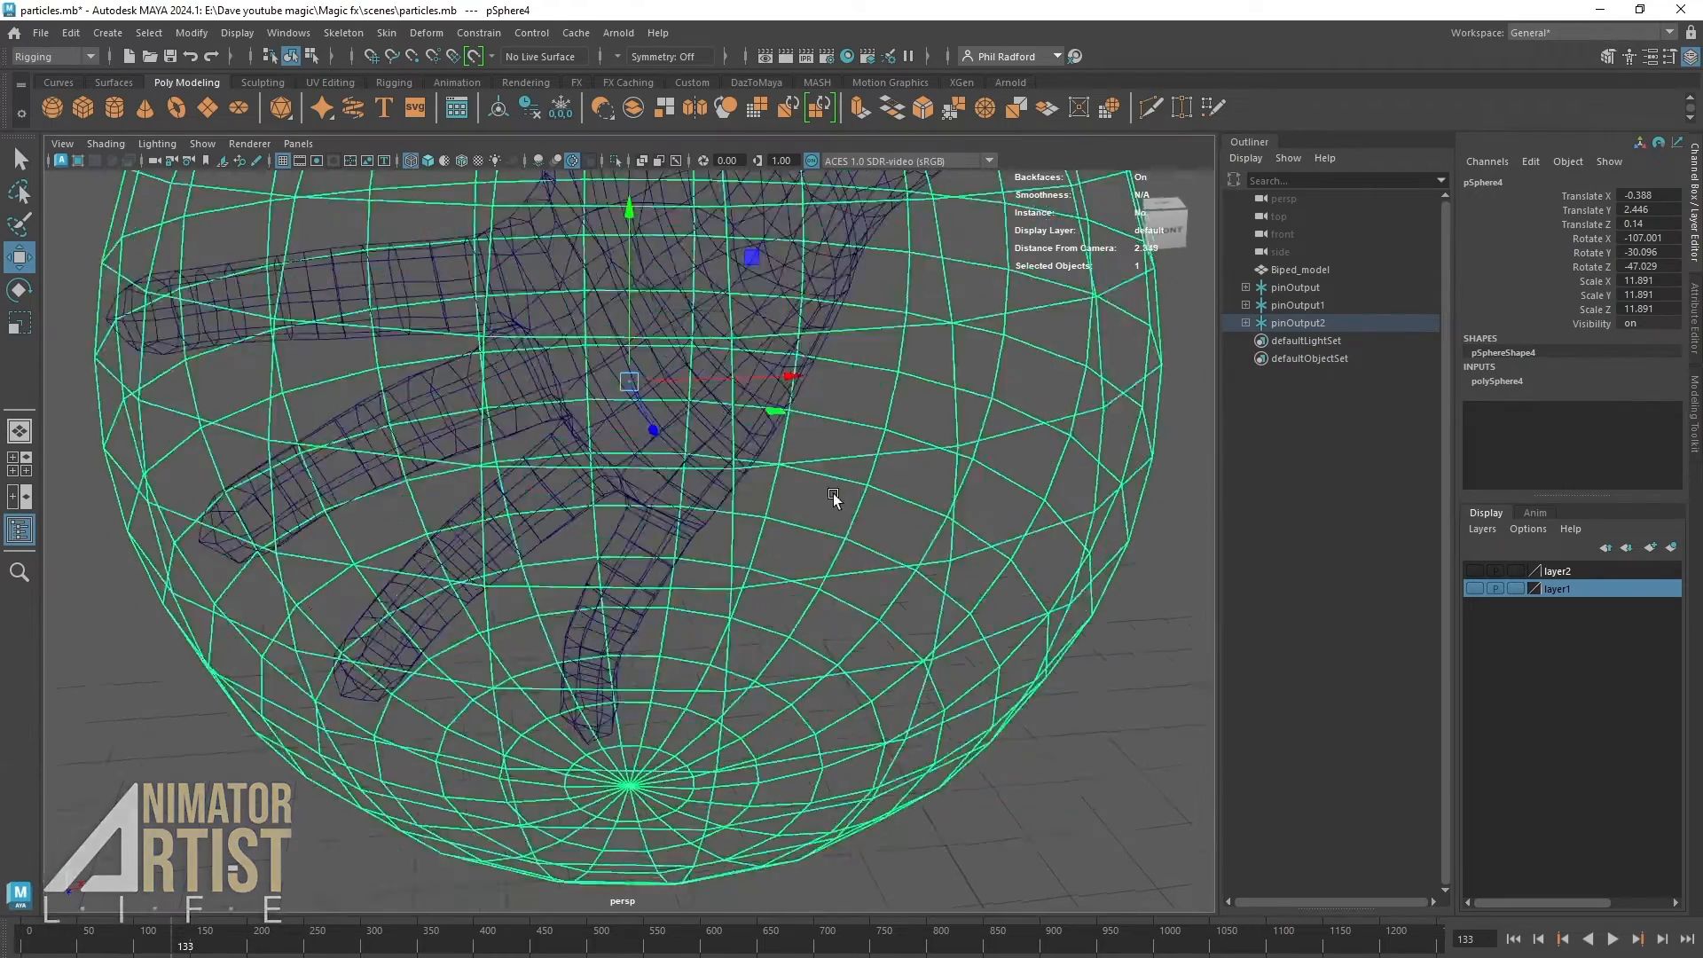
left_click_drag(105, 931, 168, 940)
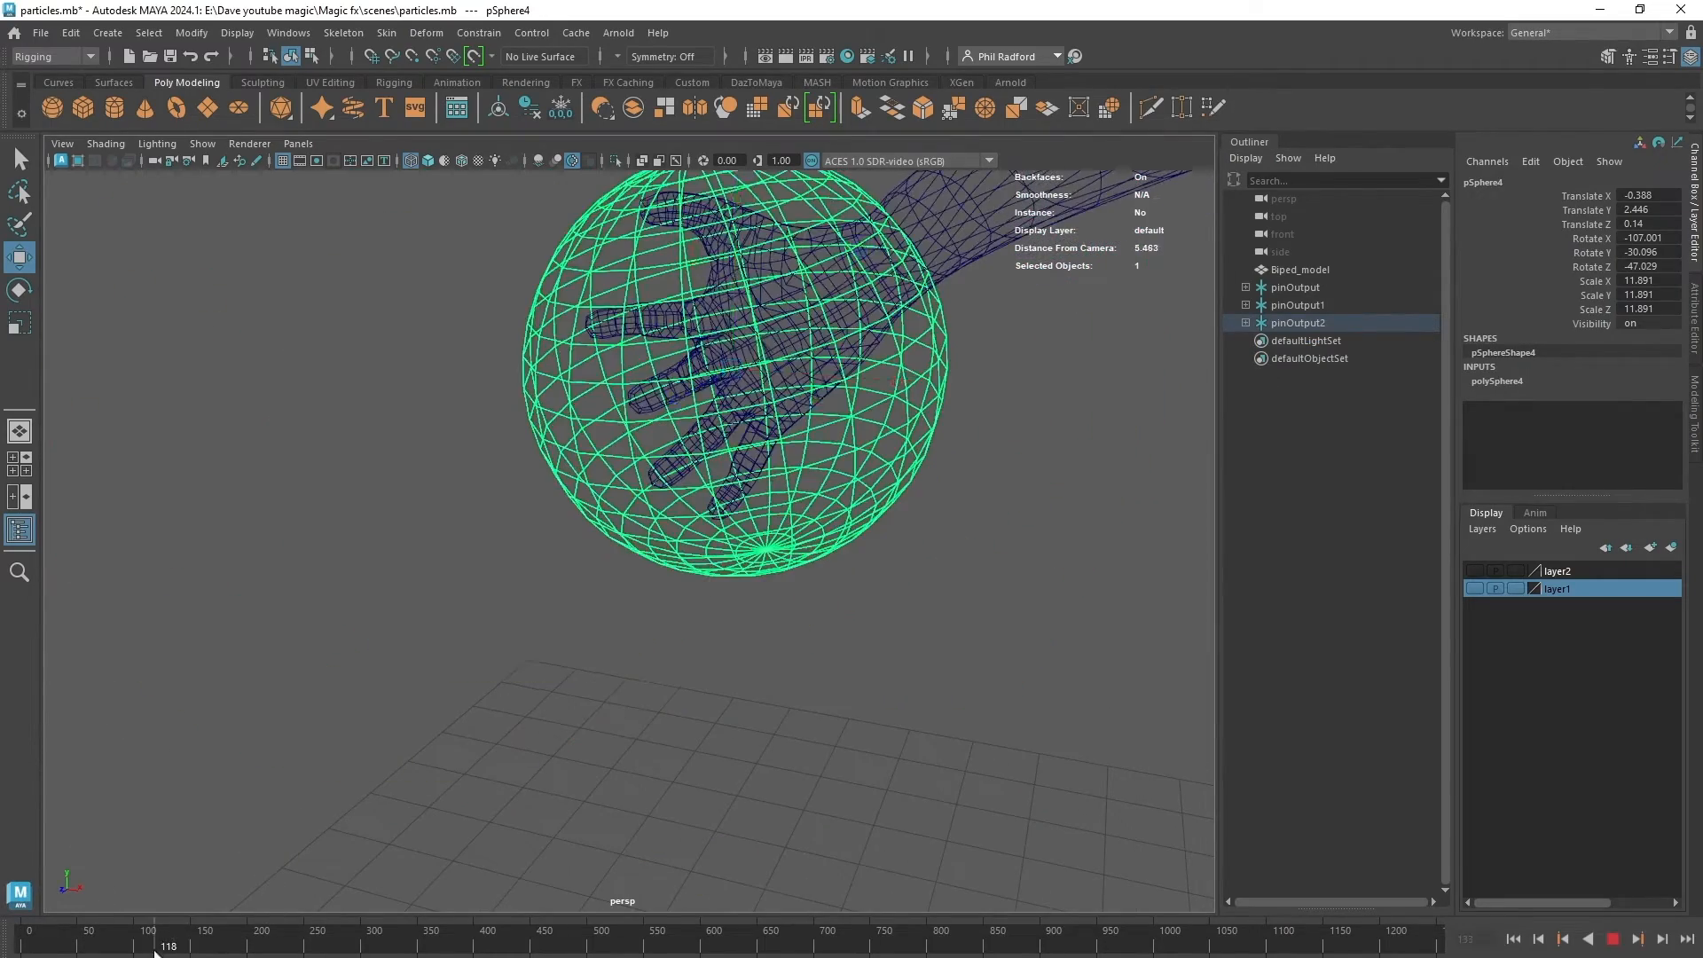
Inspect the children of the old pinOutput locator and delete it together with its spheres pSphere1 and pSphere2.
left_click(1245, 288)
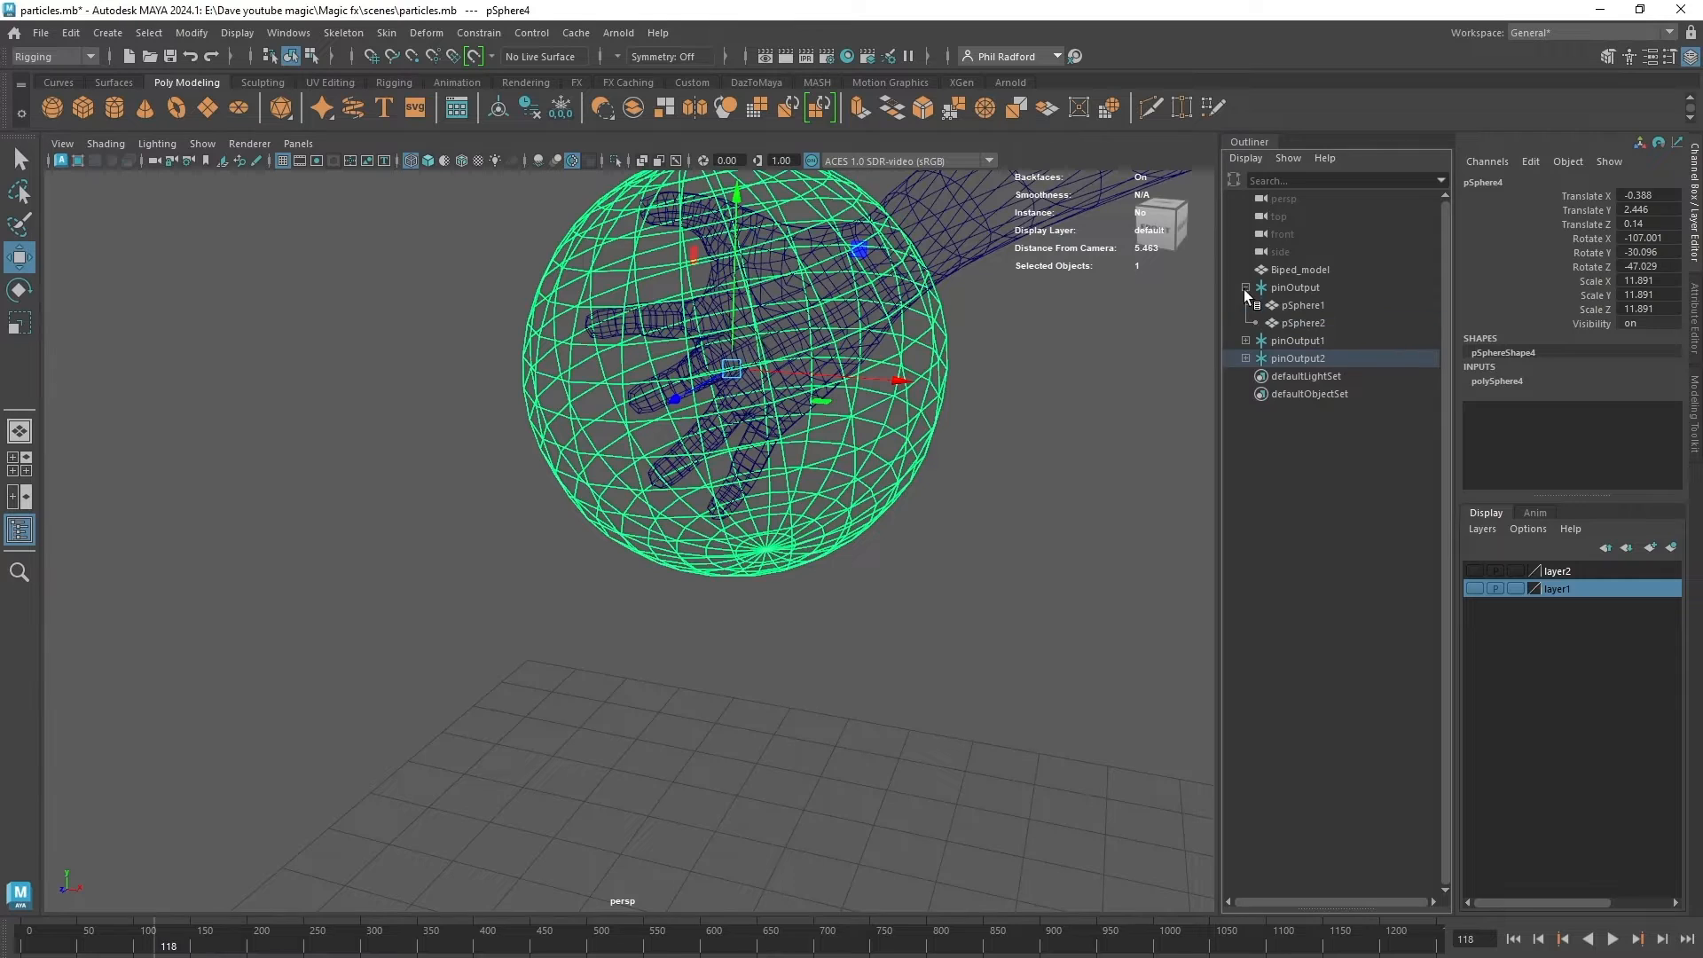
left_click(1245, 287)
left_click(1290, 286)
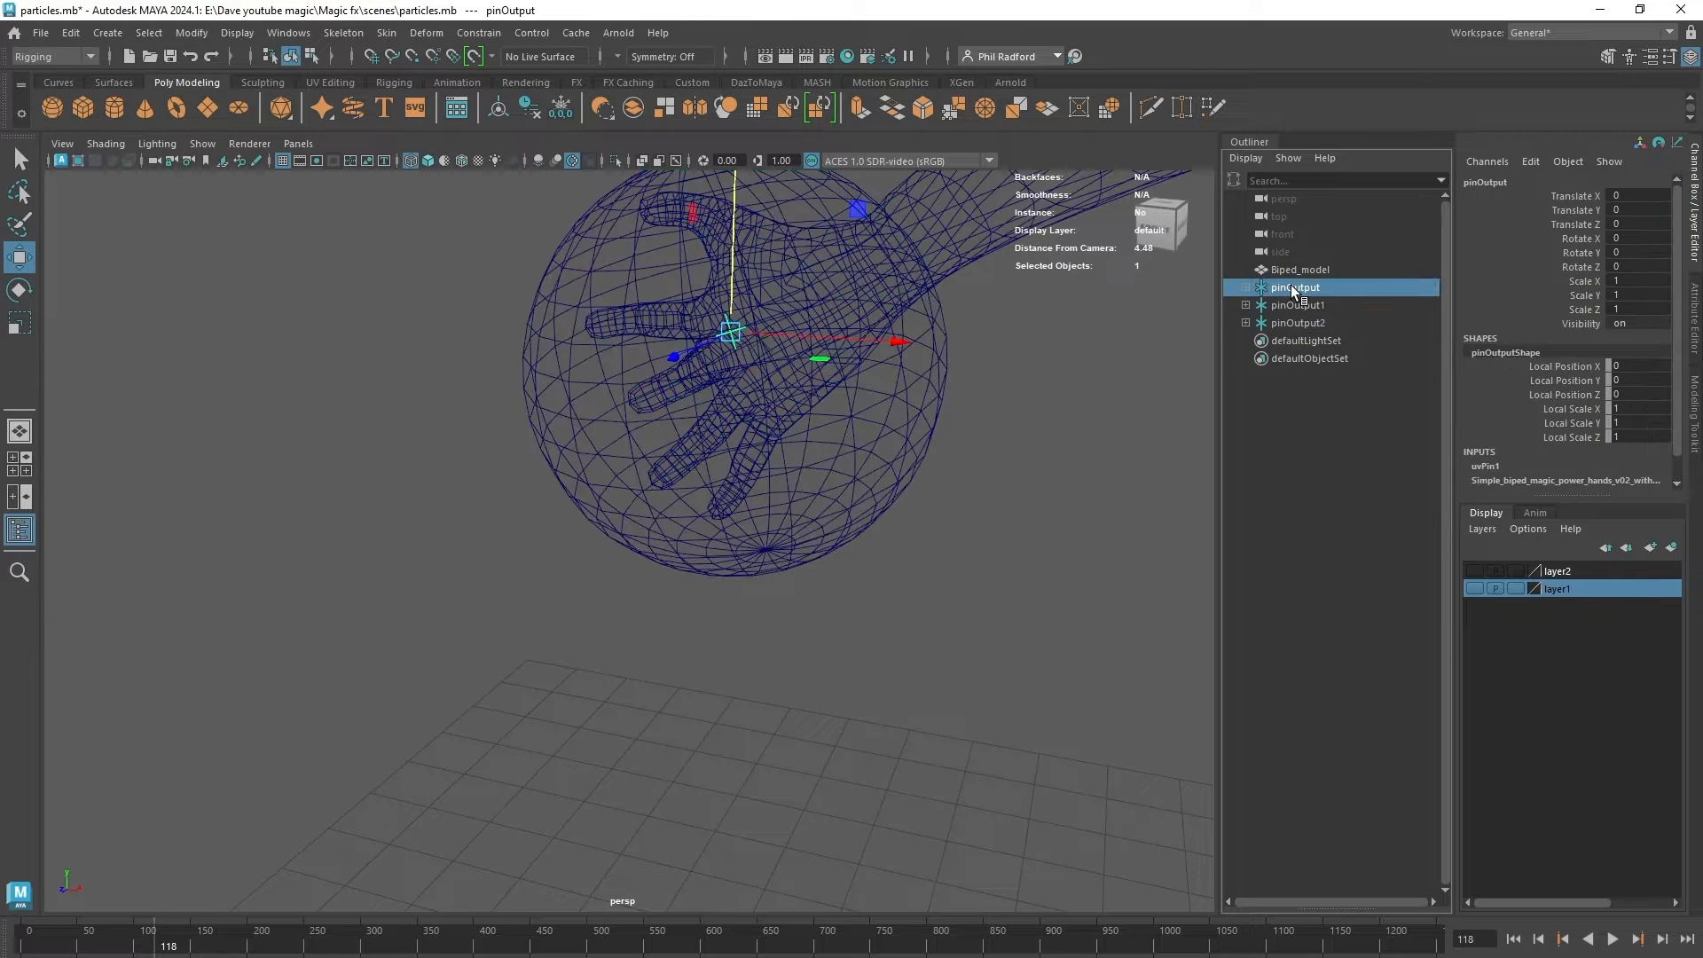
key("Delete")
View the whole biped from the front and play through the animation to examine how both spheres follow the hands.
right_click_drag(1052, 517, 159, 497, "alt")
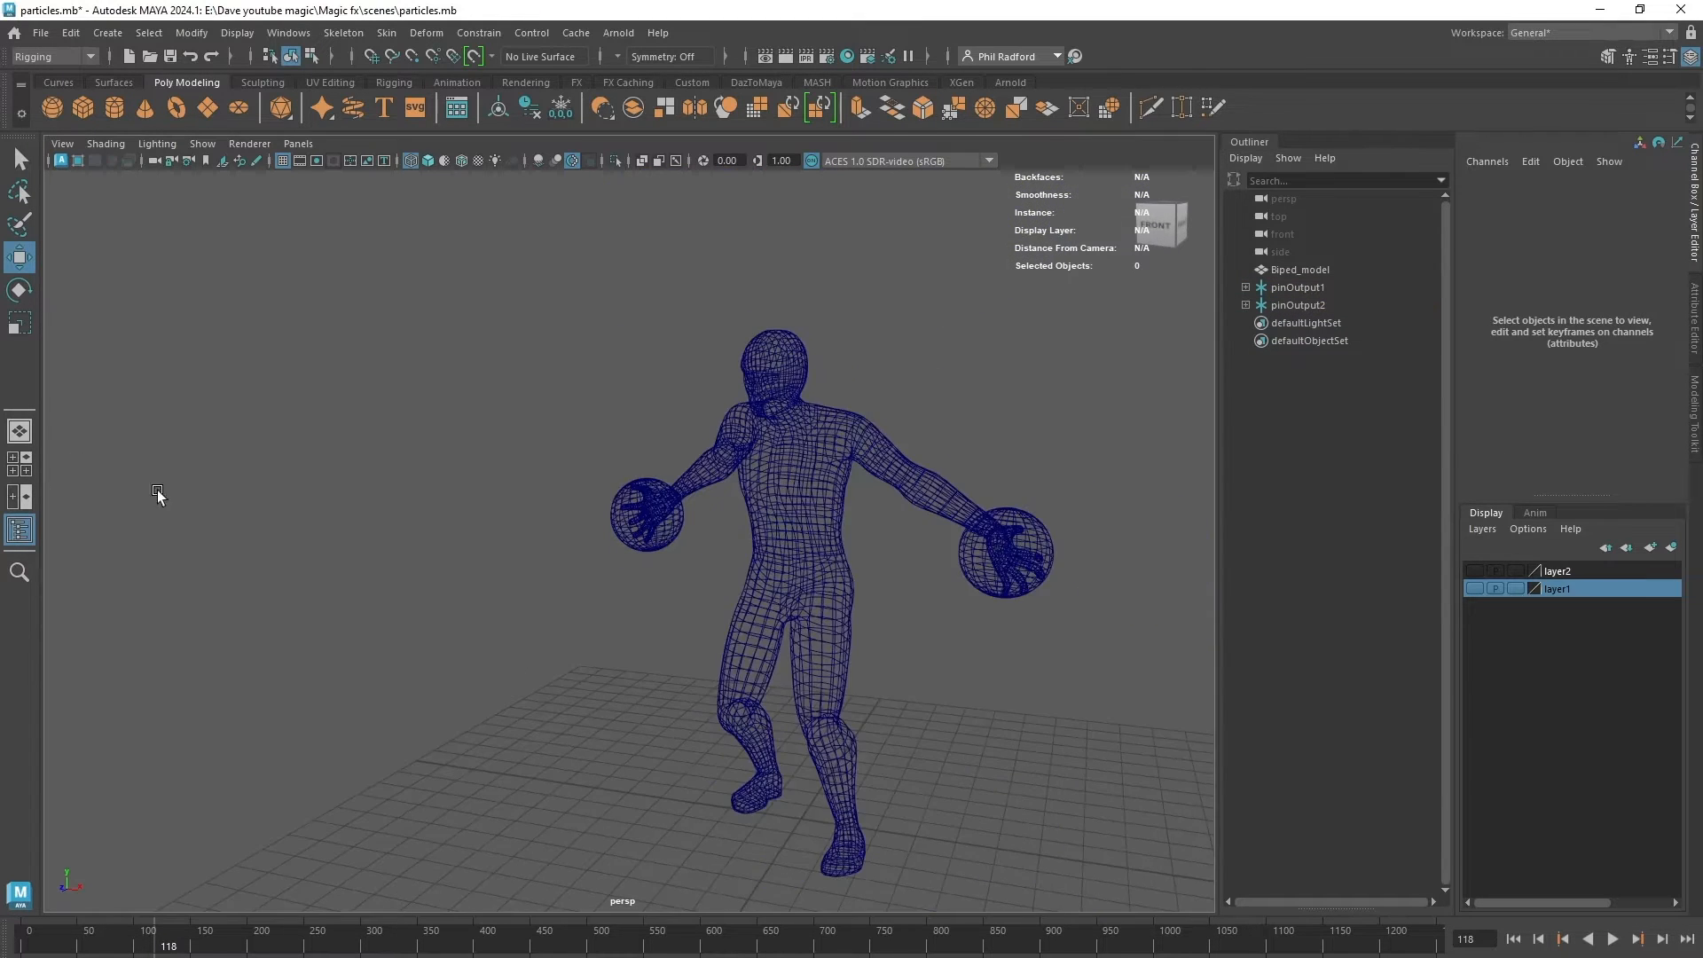
left_click_drag(159, 497, 492, 589, "alt")
right_click_drag(492, 589, 627, 582, "alt")
left_click_drag(627, 582, 559, 550, "alt")
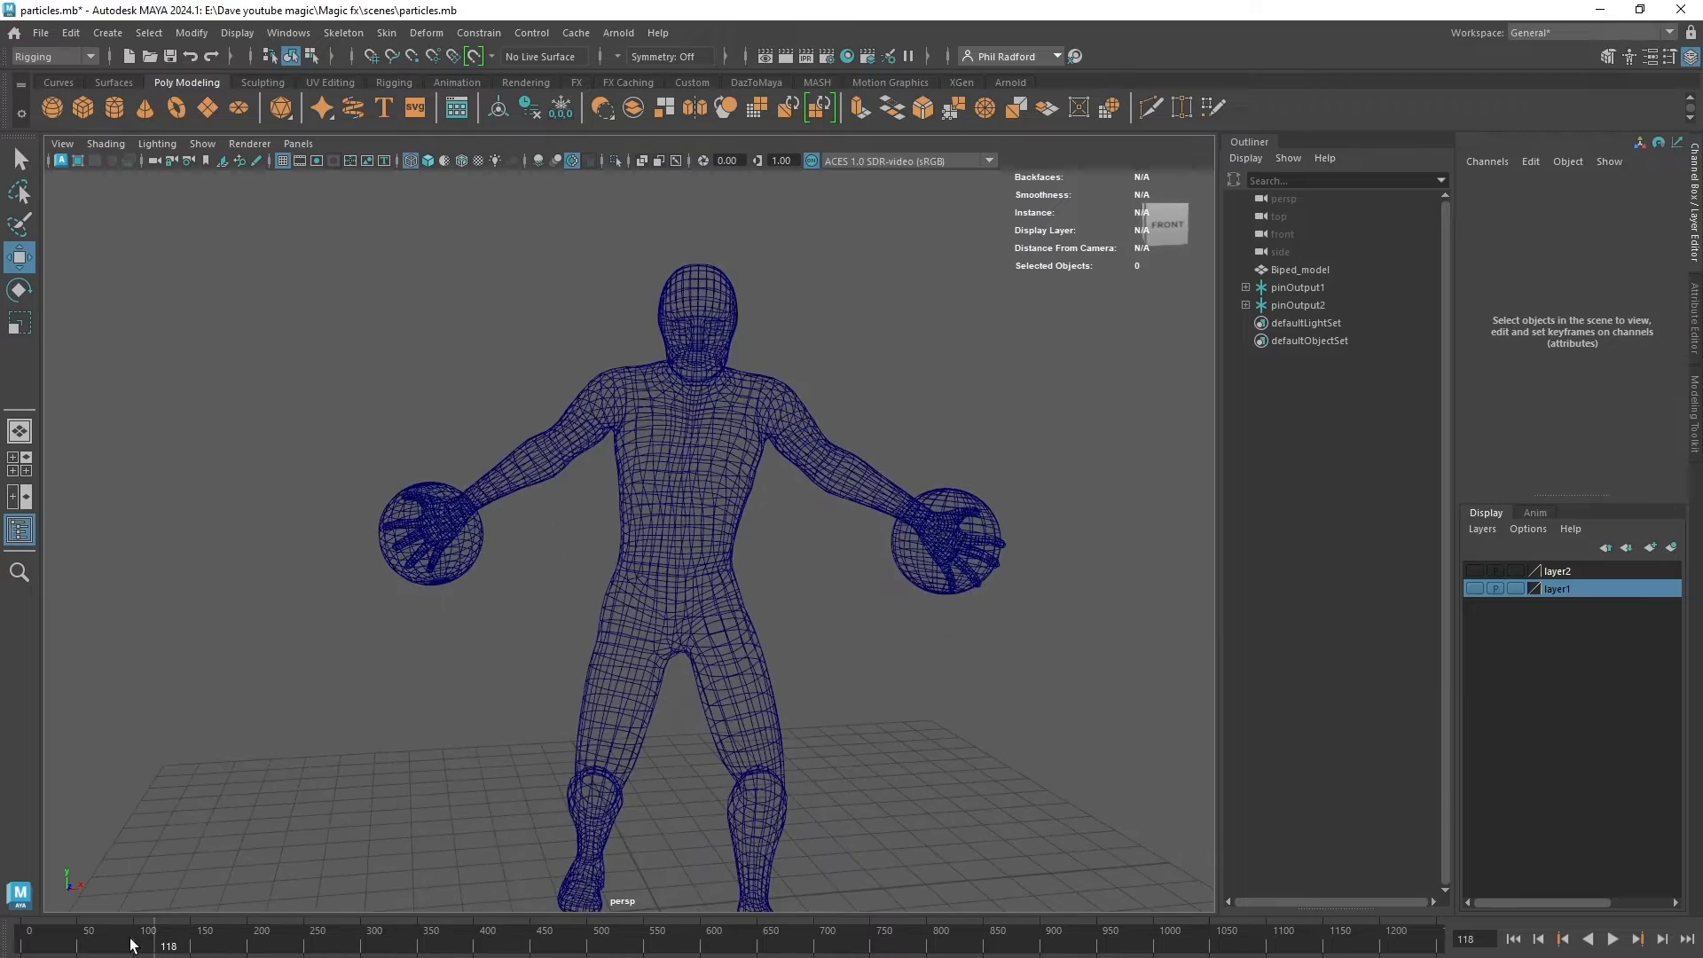
key("alt+v")
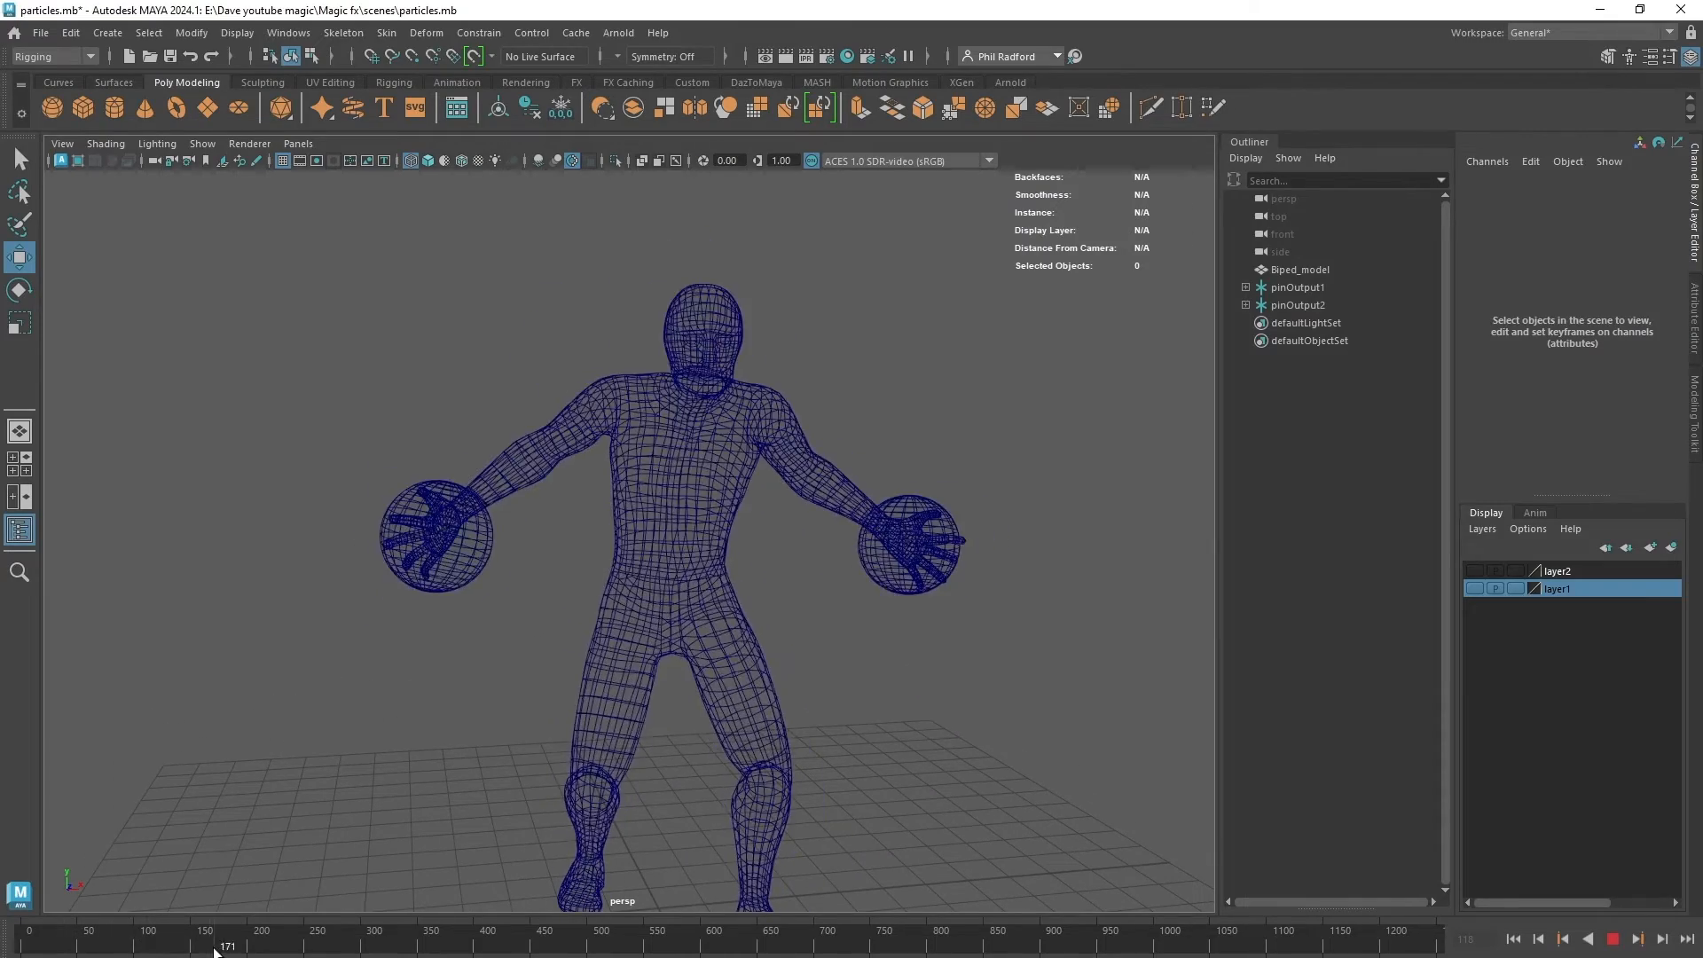
left_click_drag(216, 951, 73, 951)
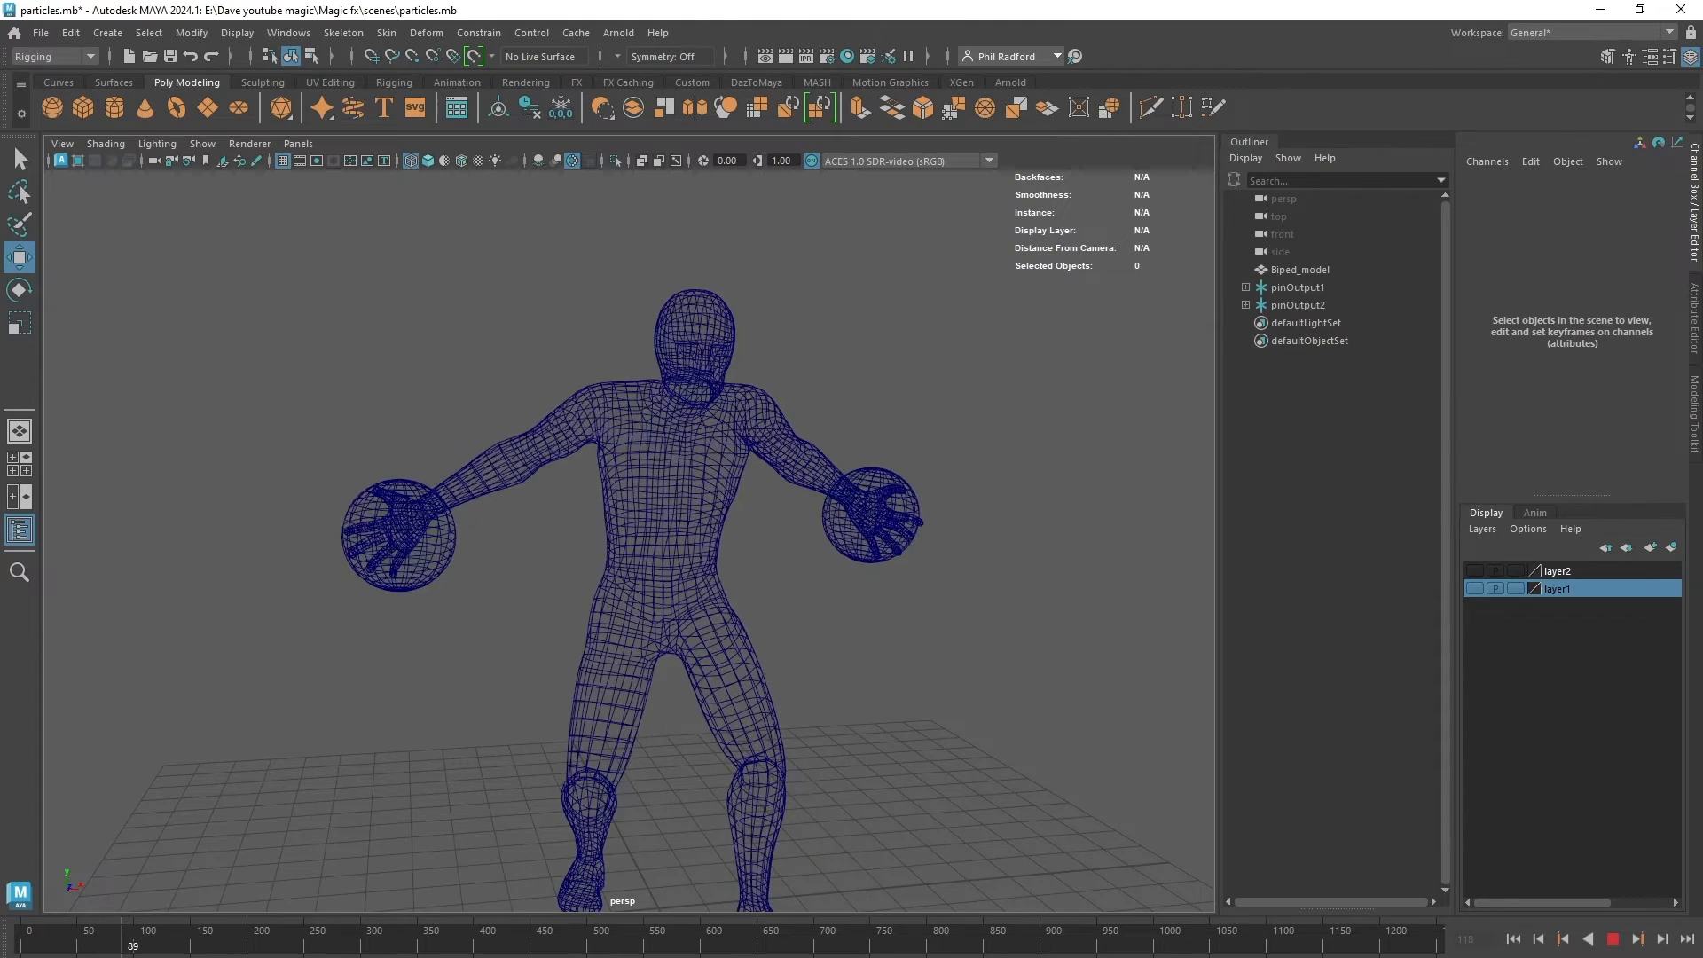
key("alt+v")
left_click_drag(701, 578, 679, 563, "alt")
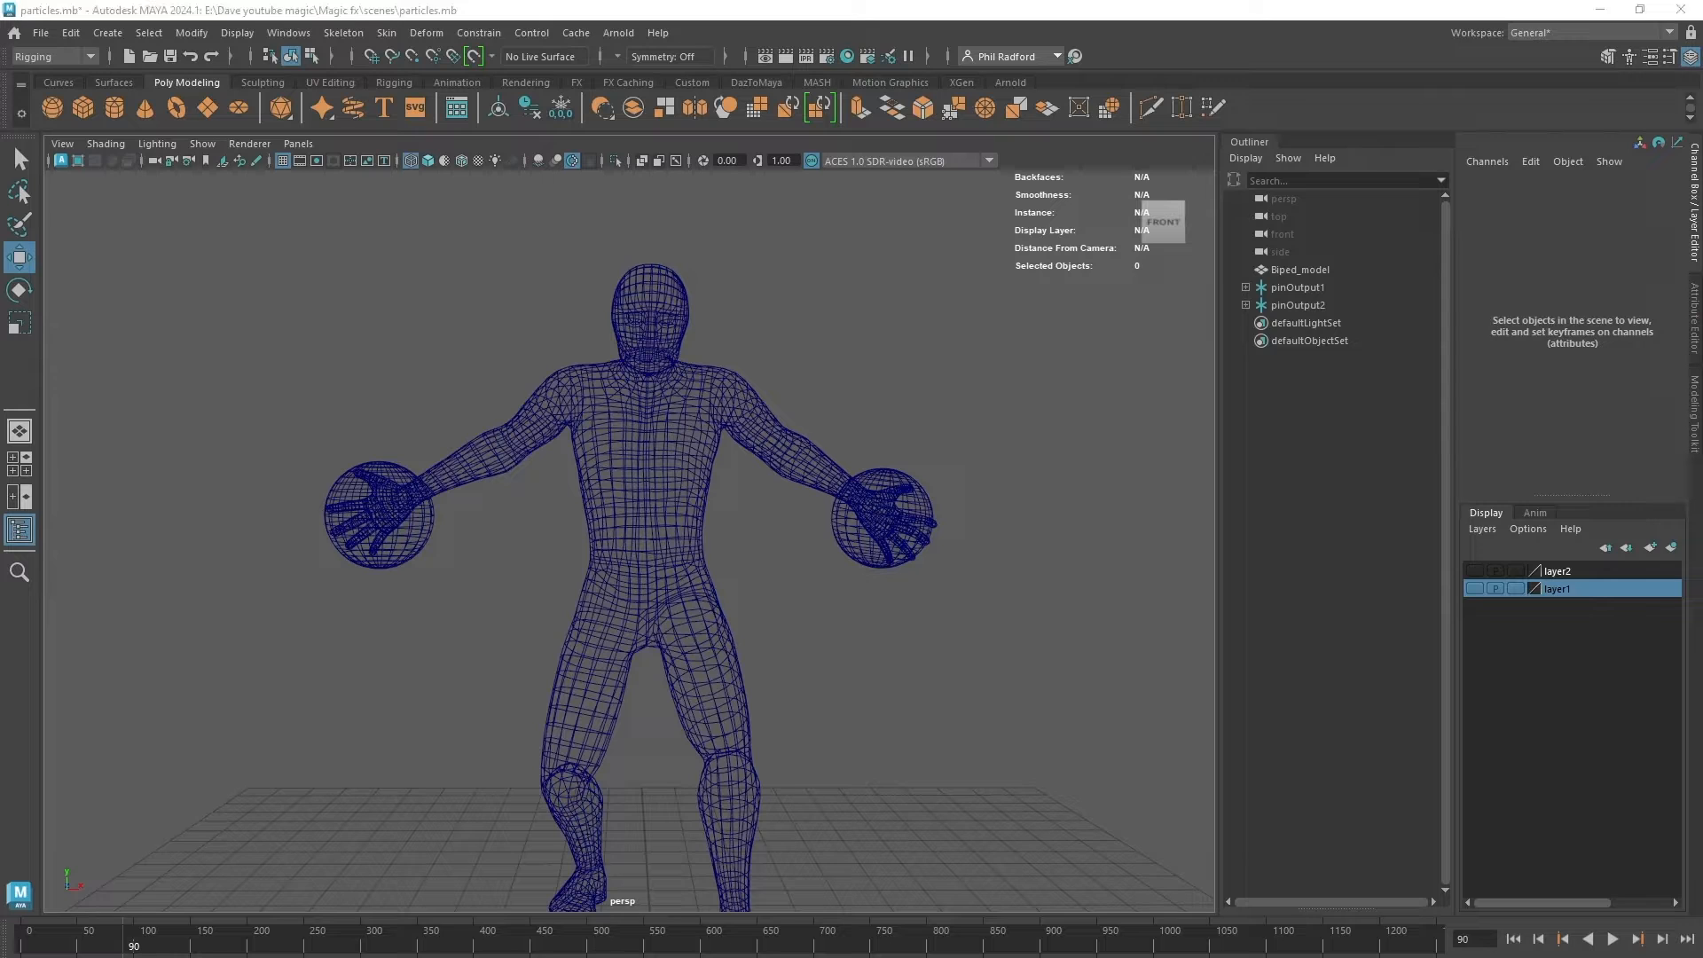
Open the Bifrost Graph Editor, dock it below the viewport and enlarge it to about half the workspace height.
left_click(288, 32)
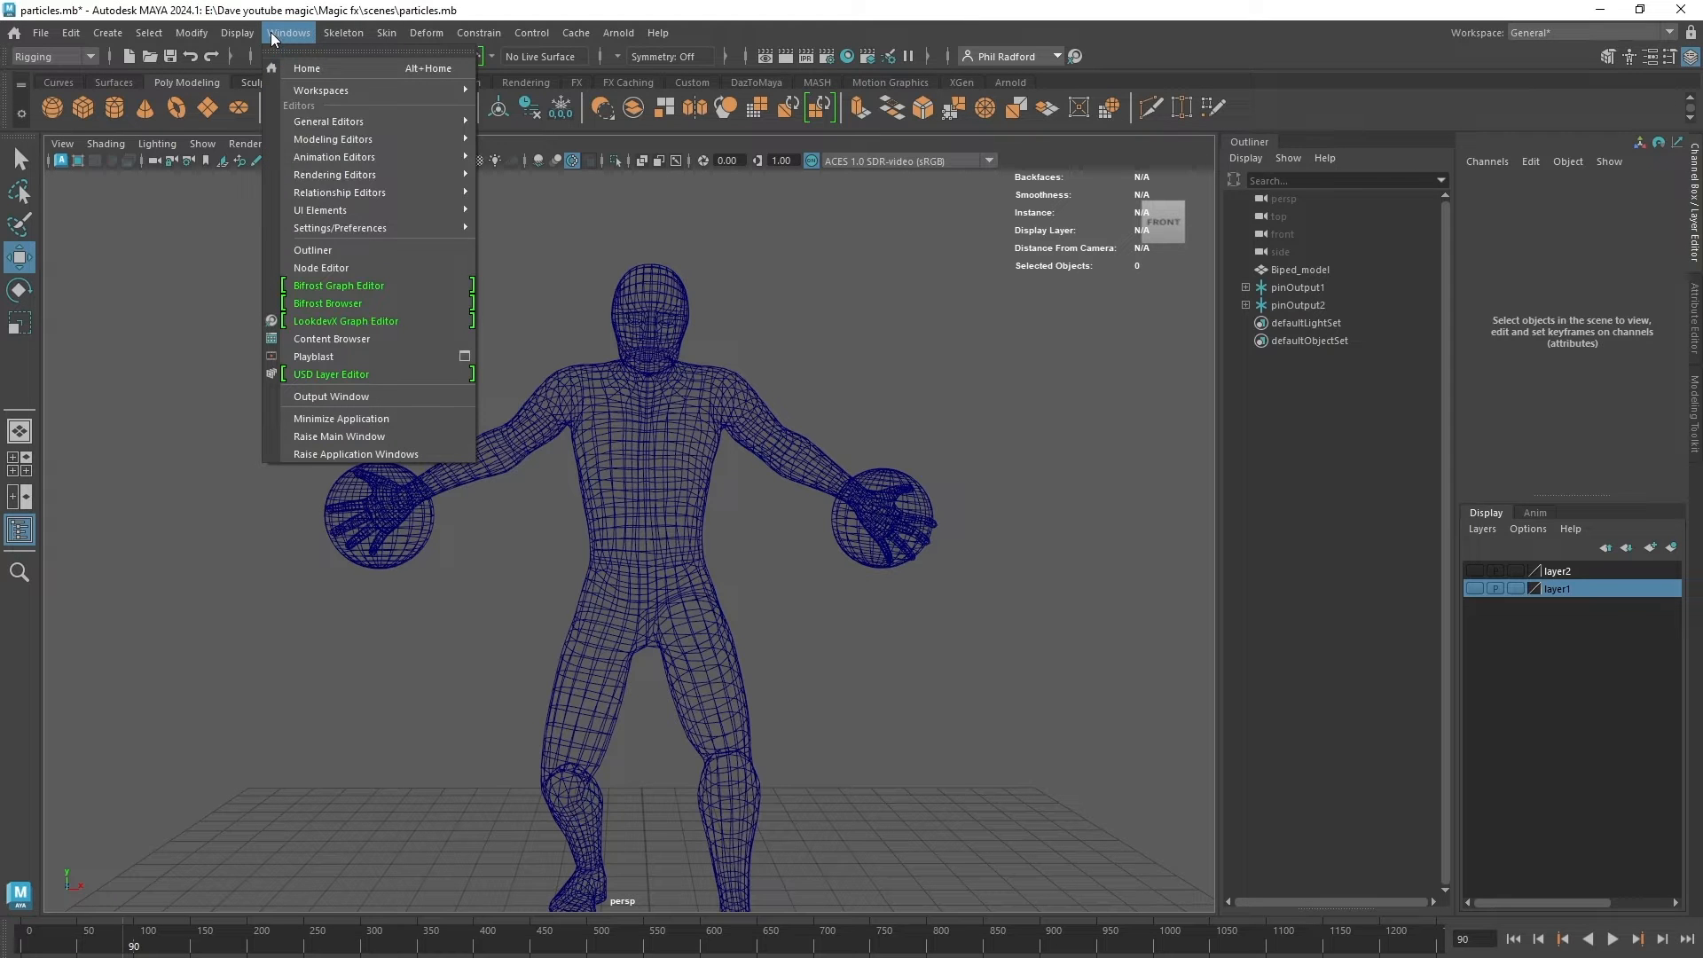
left_click(349, 285)
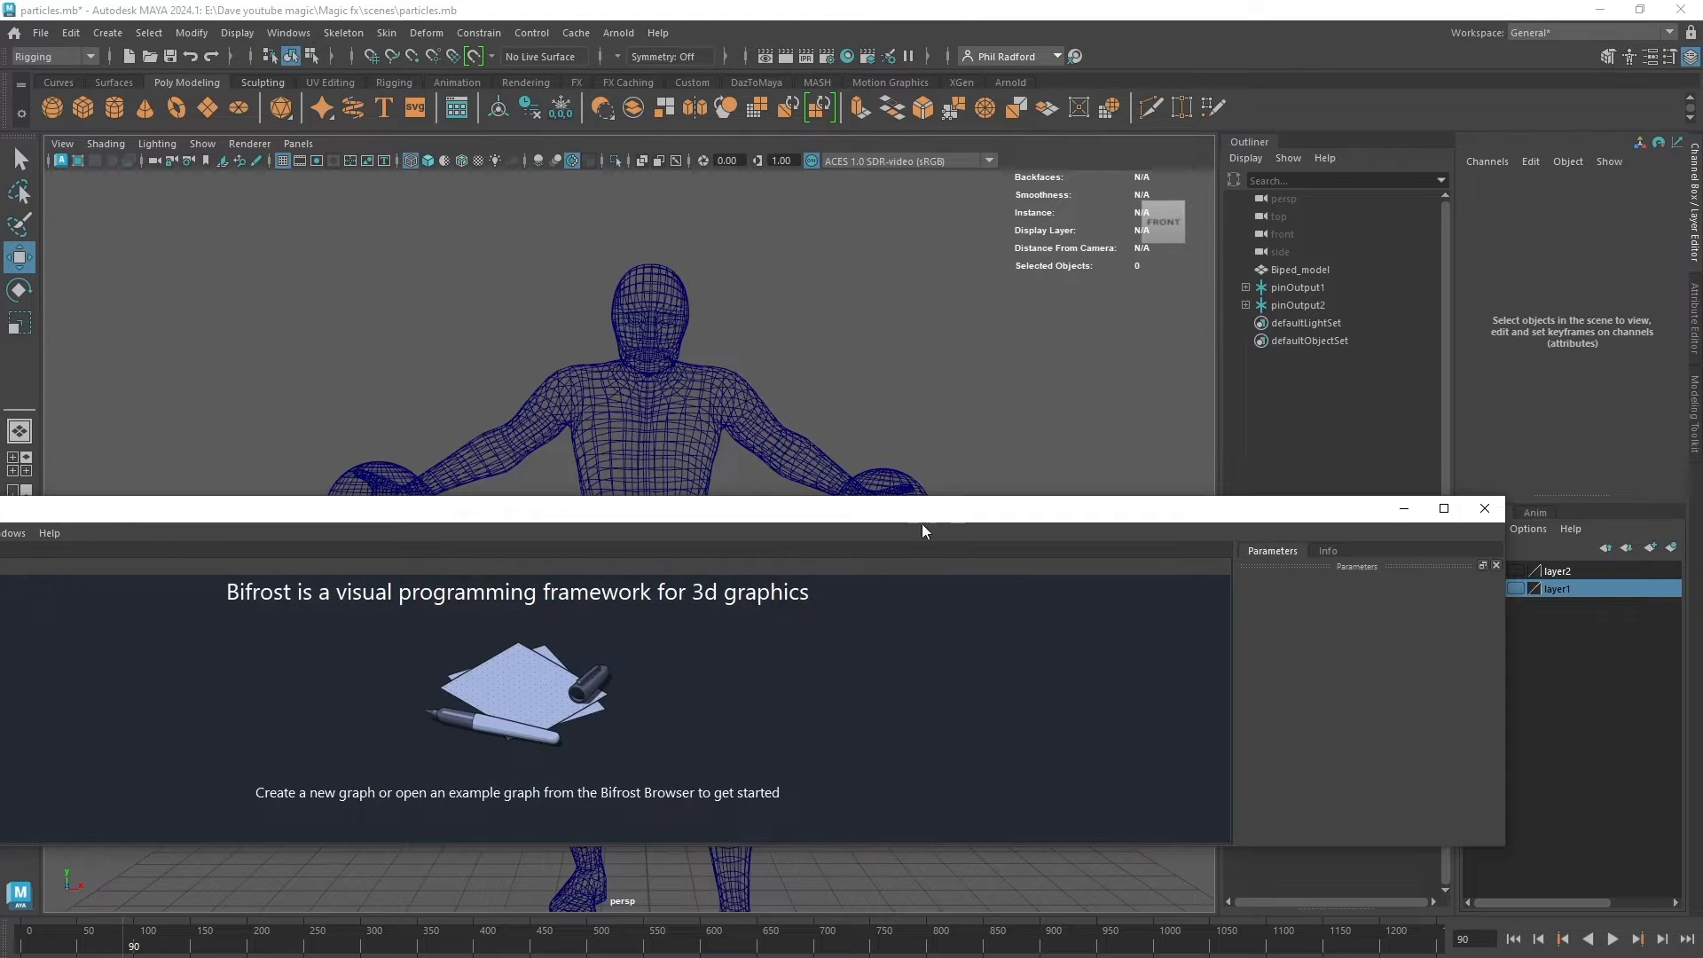
left_click_drag(889, 536, 988, 906)
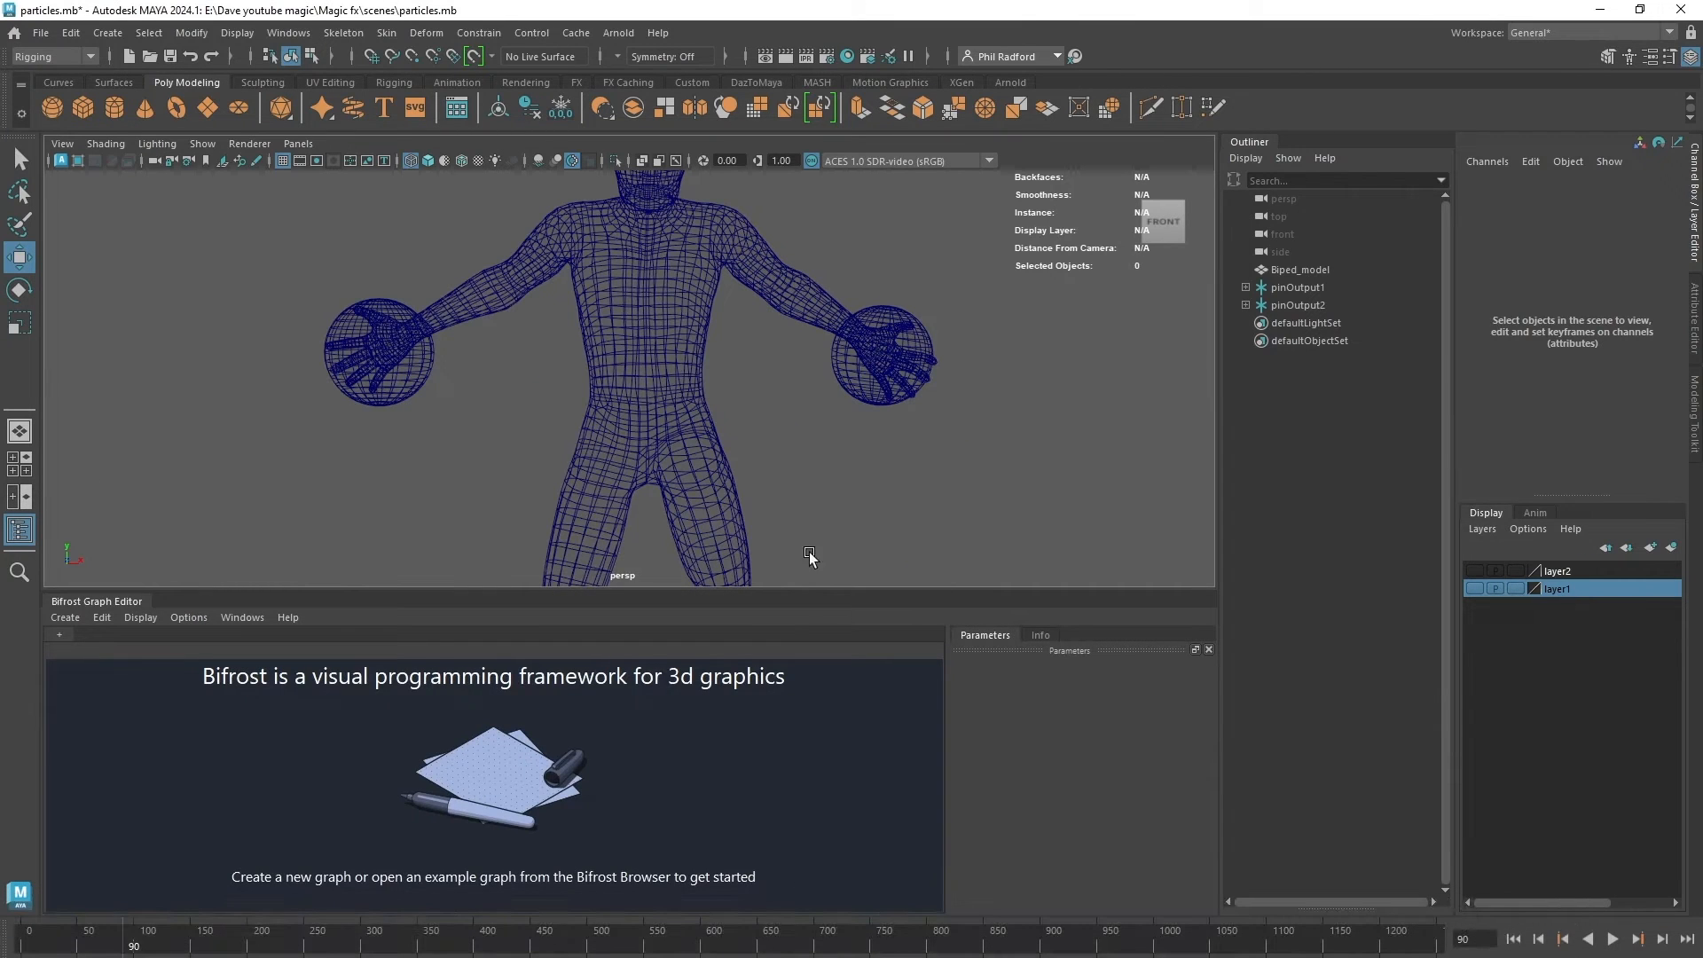
left_click_drag(815, 593, 821, 462)
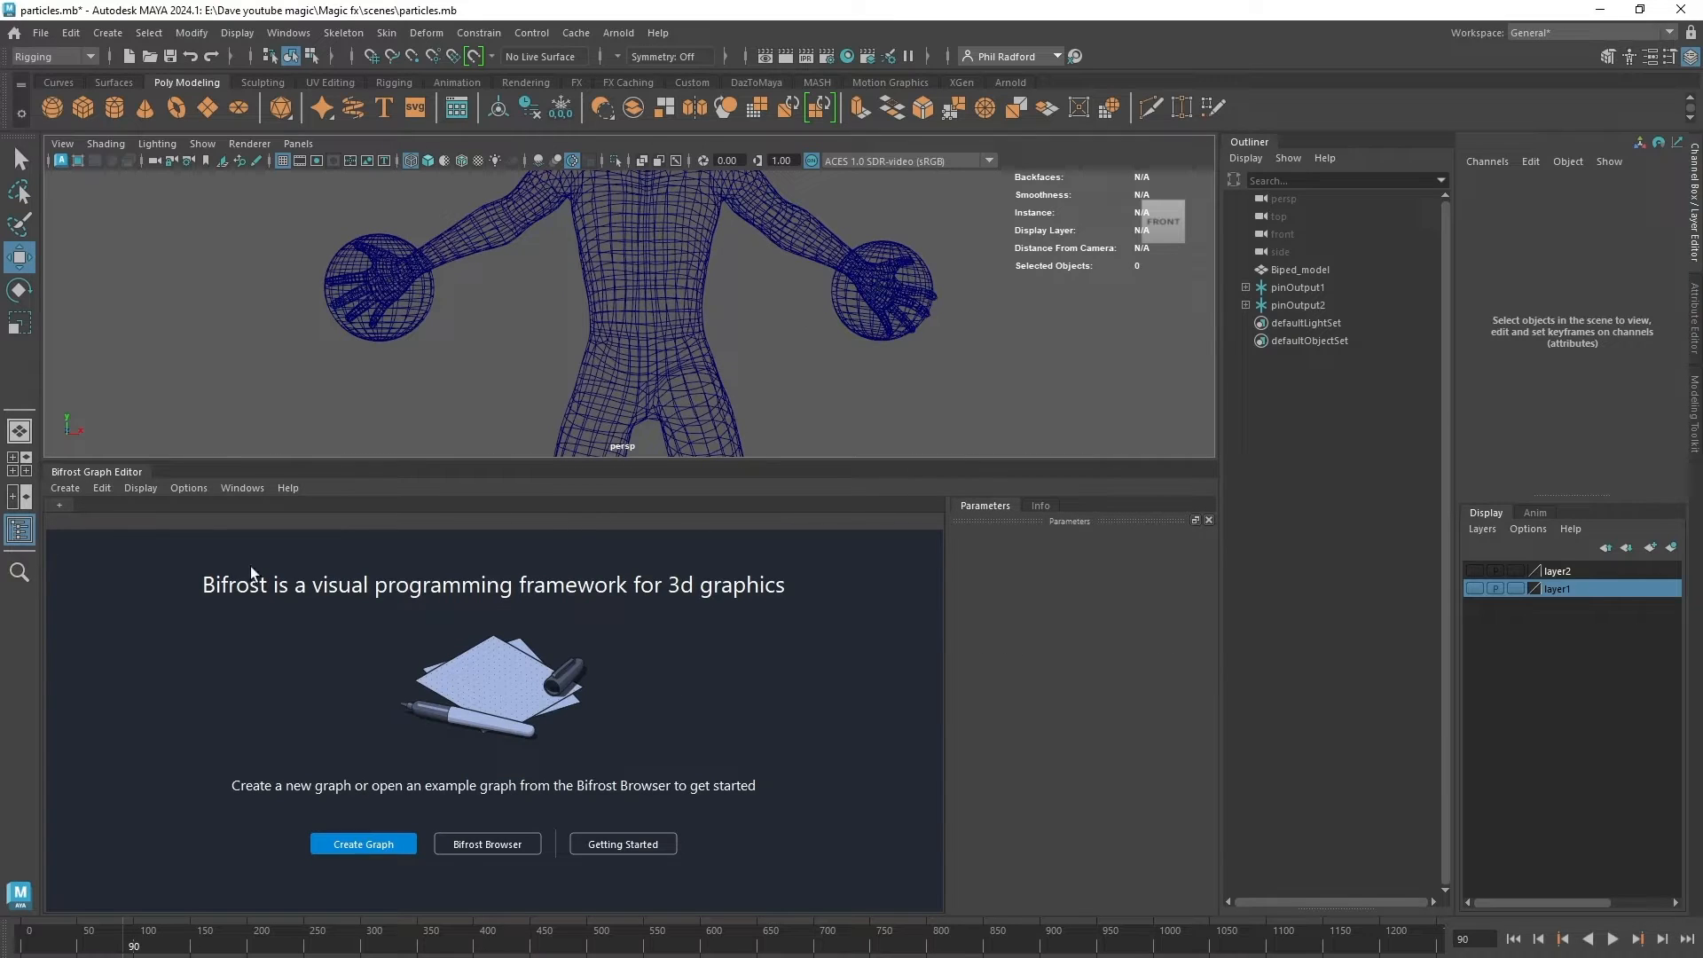
Create a new Bifrost graph and spread its input and output nodes far apart to leave working space between them.
left_click(354, 841)
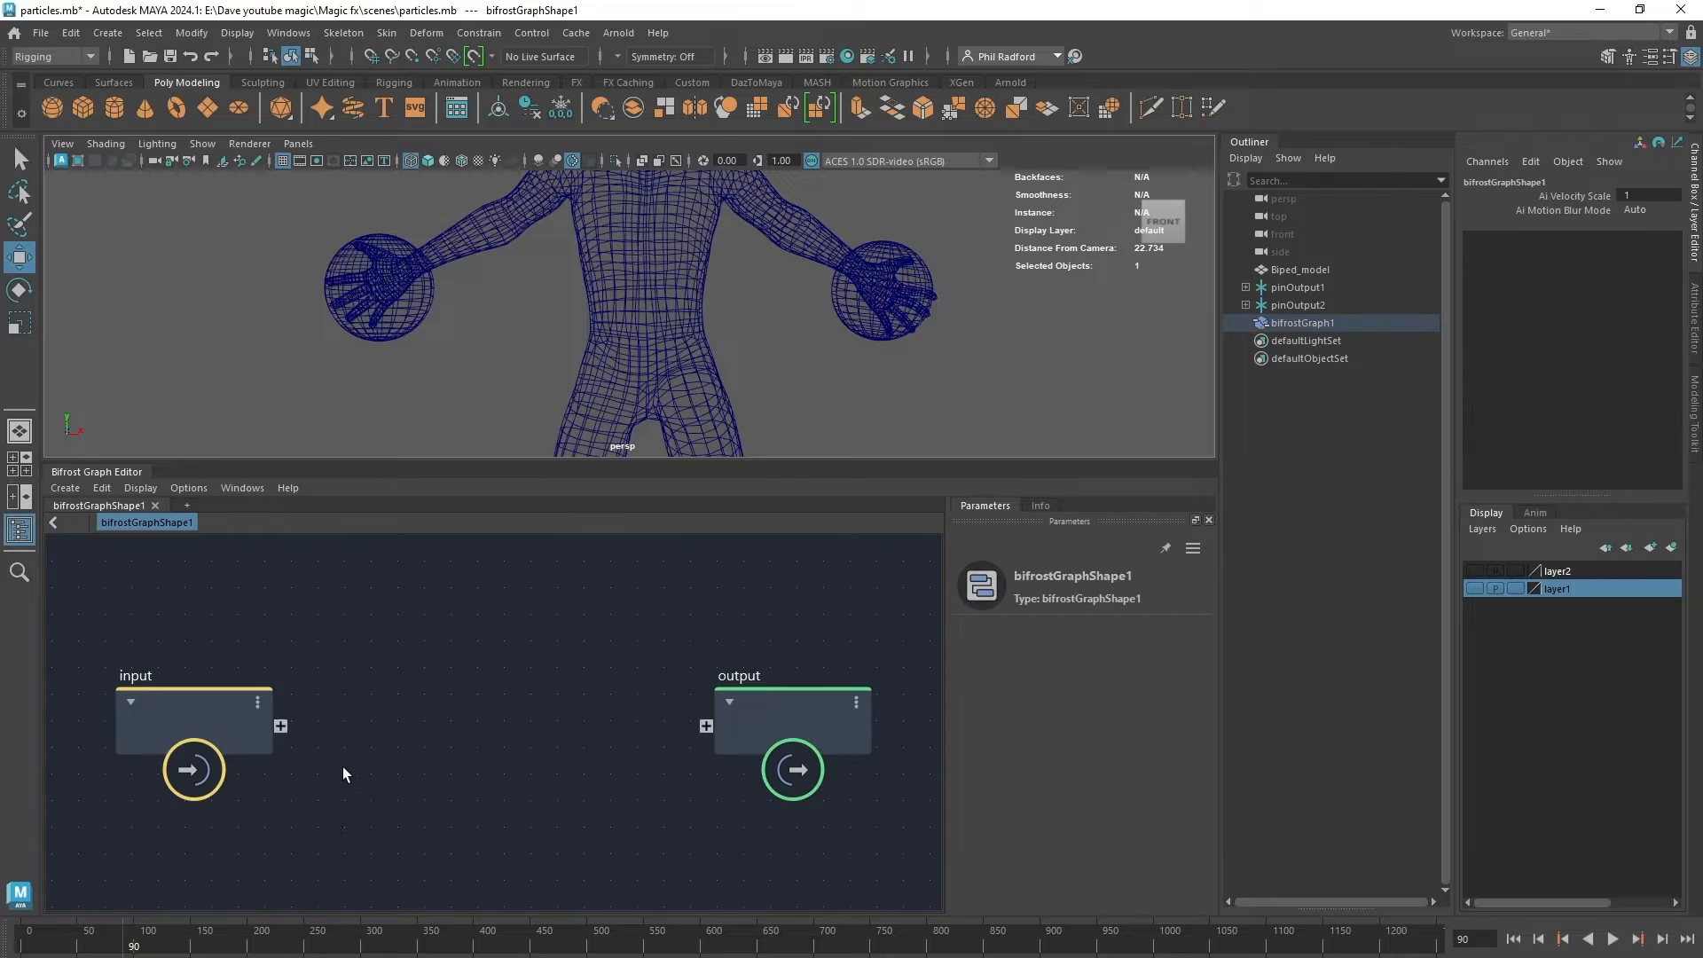
left_click_drag(326, 727, 142, 697)
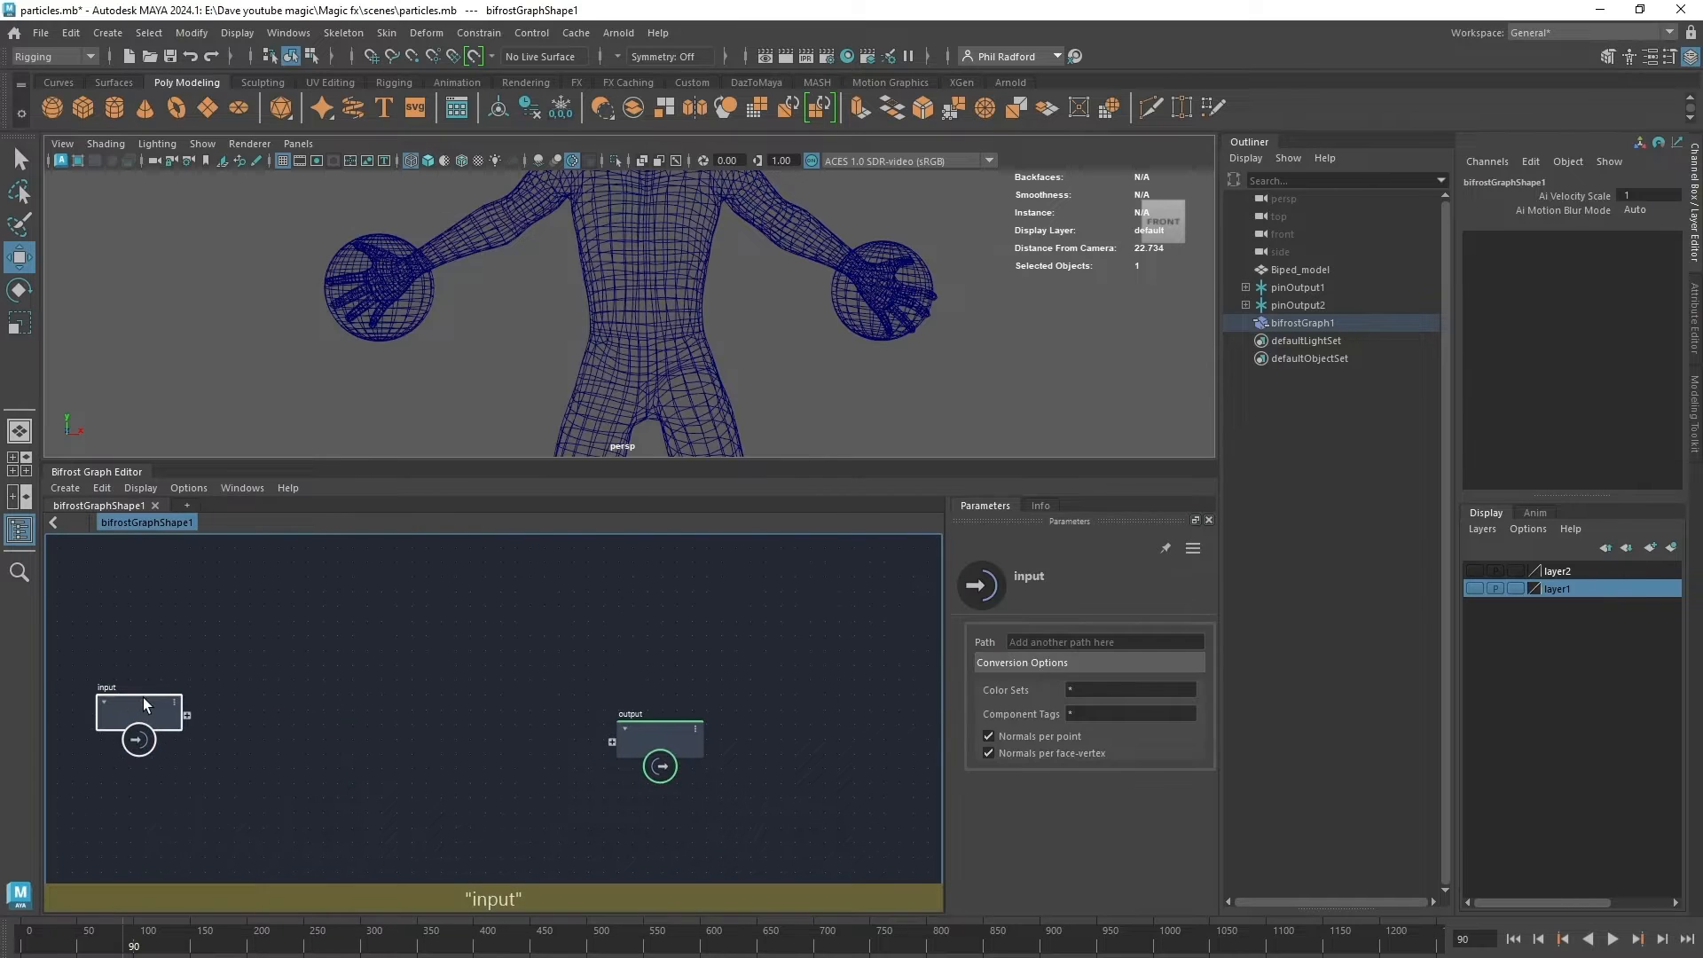
left_click_drag(644, 742, 854, 712)
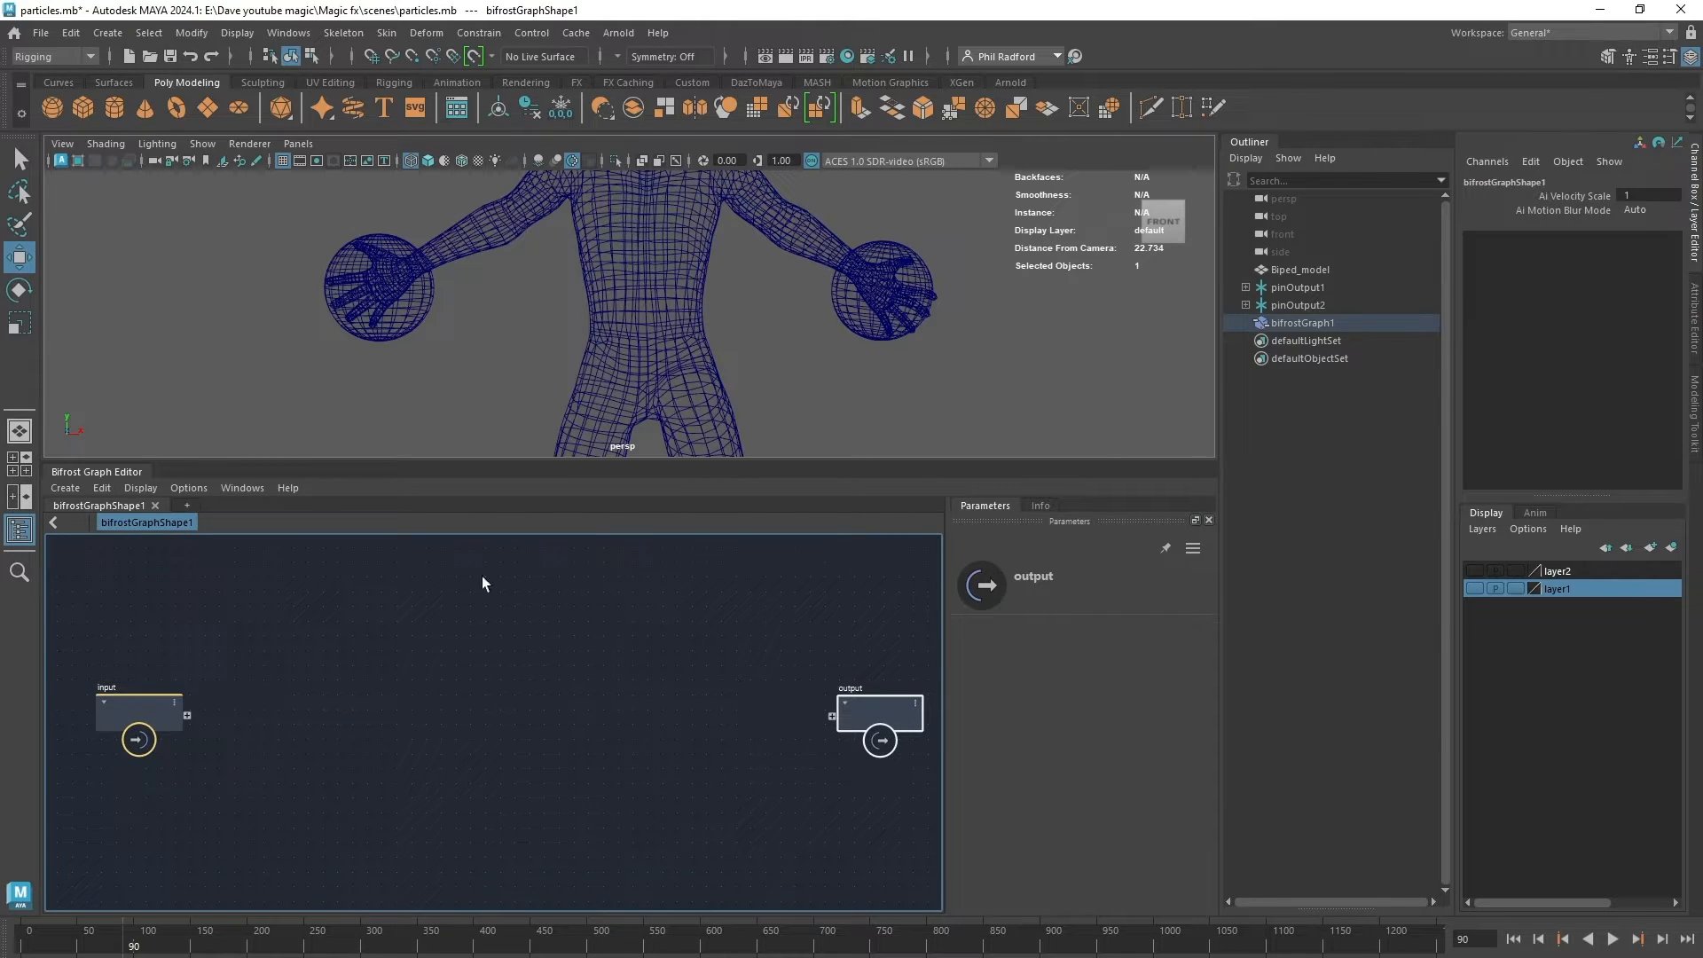
middle_click_drag(610, 645, 661, 688, "alt")
right_click_drag(661, 688, 681, 697, "alt")
middle_click_drag(682, 697, 576, 642, "alt")
left_click_drag(853, 714, 856, 716)
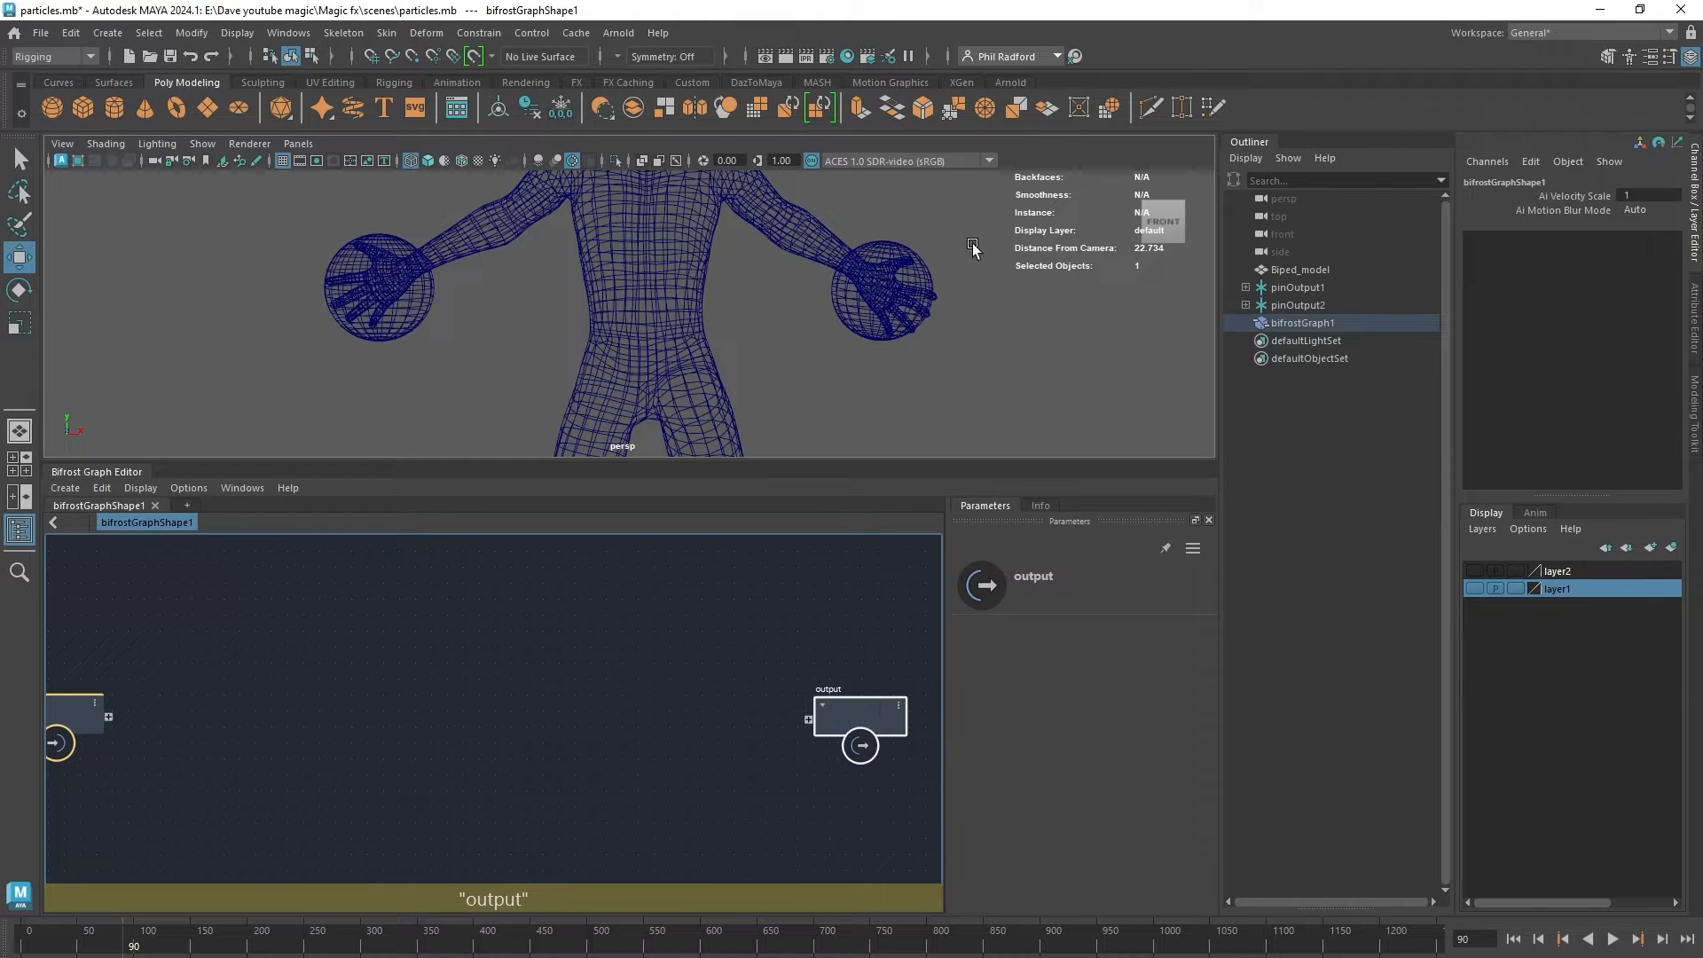
middle_click_drag(479, 645, 582, 668, "alt")
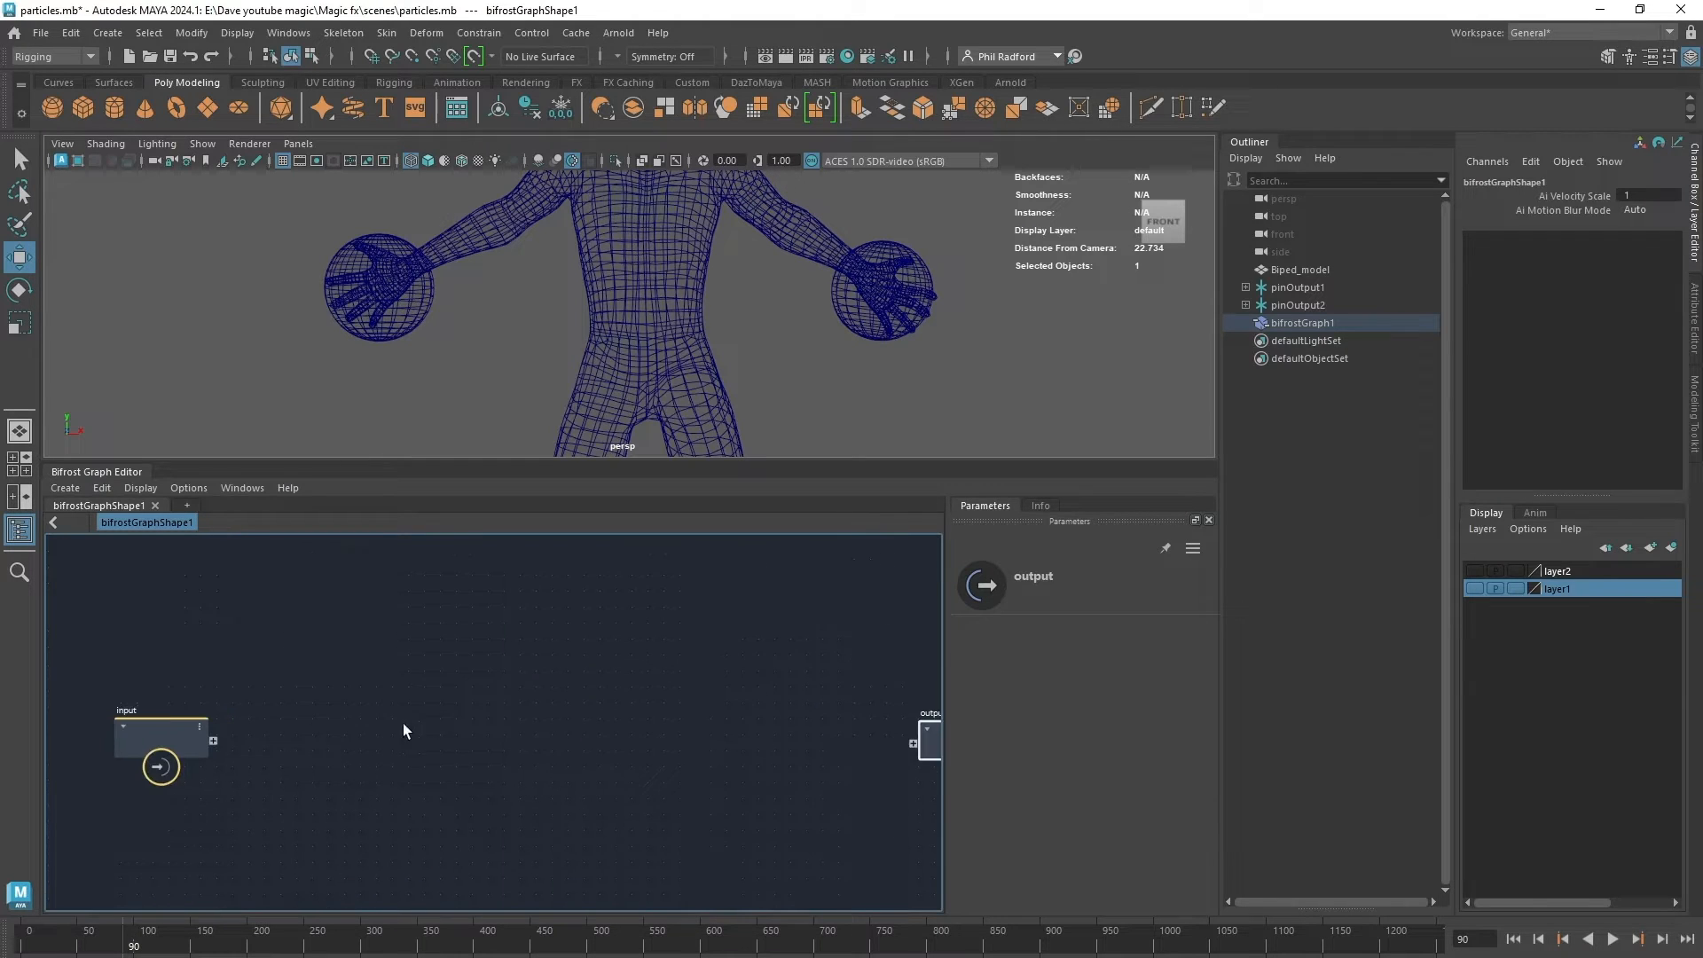
left_click_drag(190, 746, 153, 741)
scroll(152, 740, "up", 1)
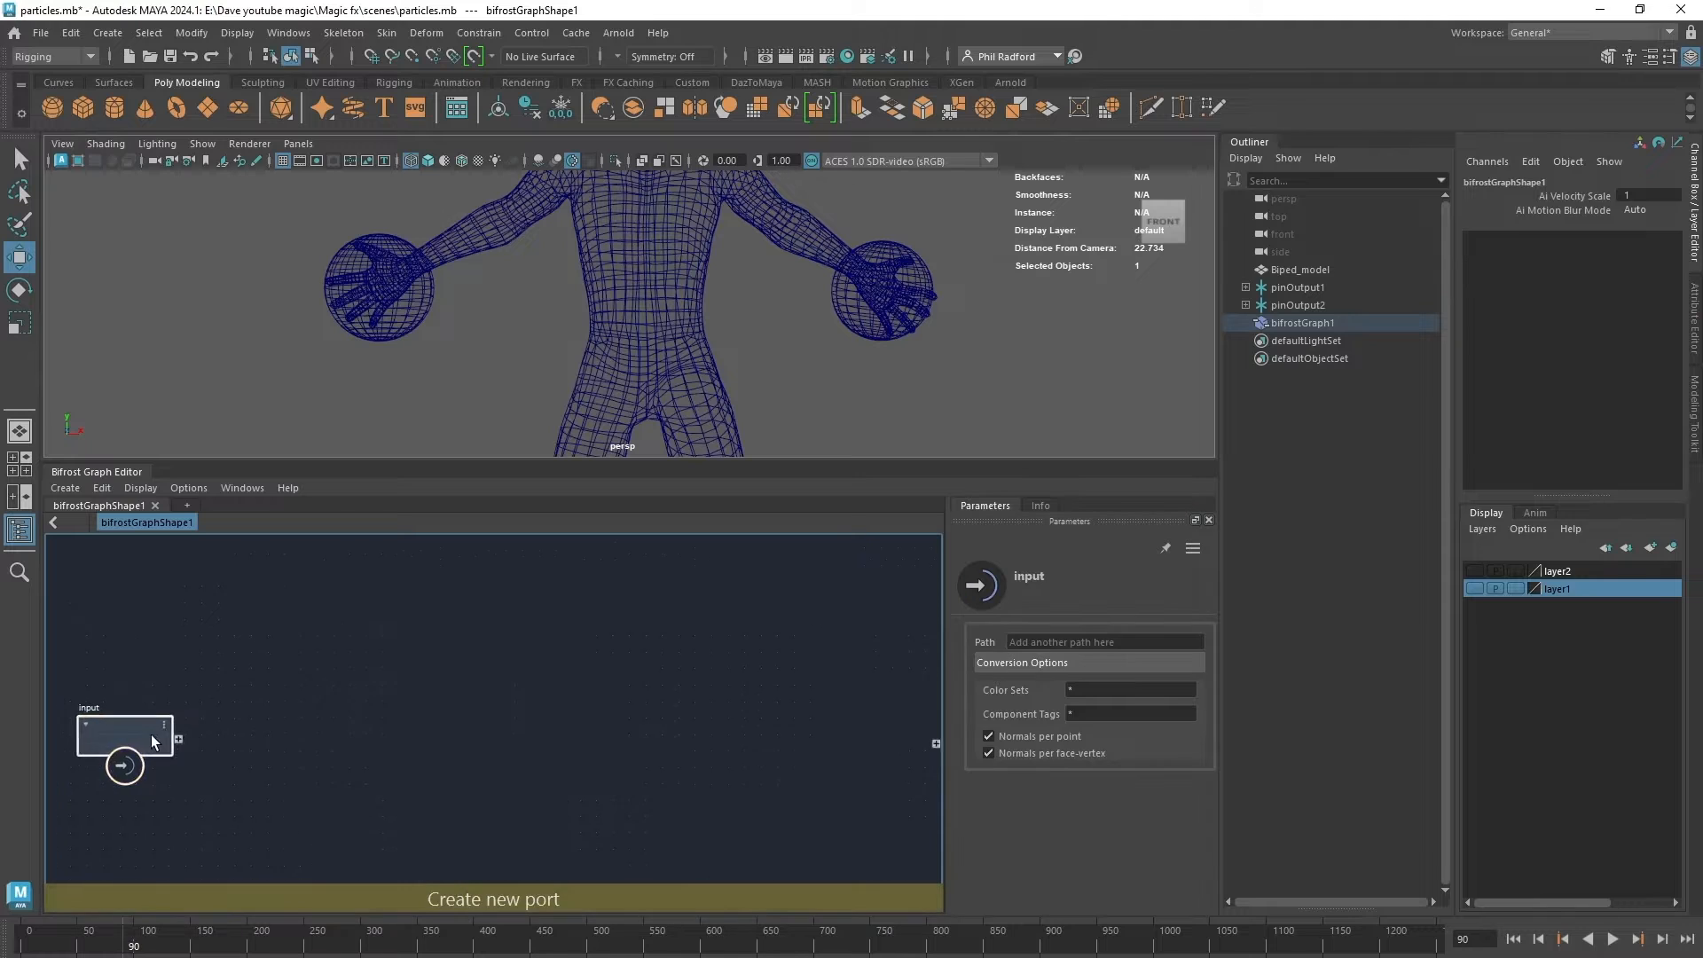
left_click(1339, 326)
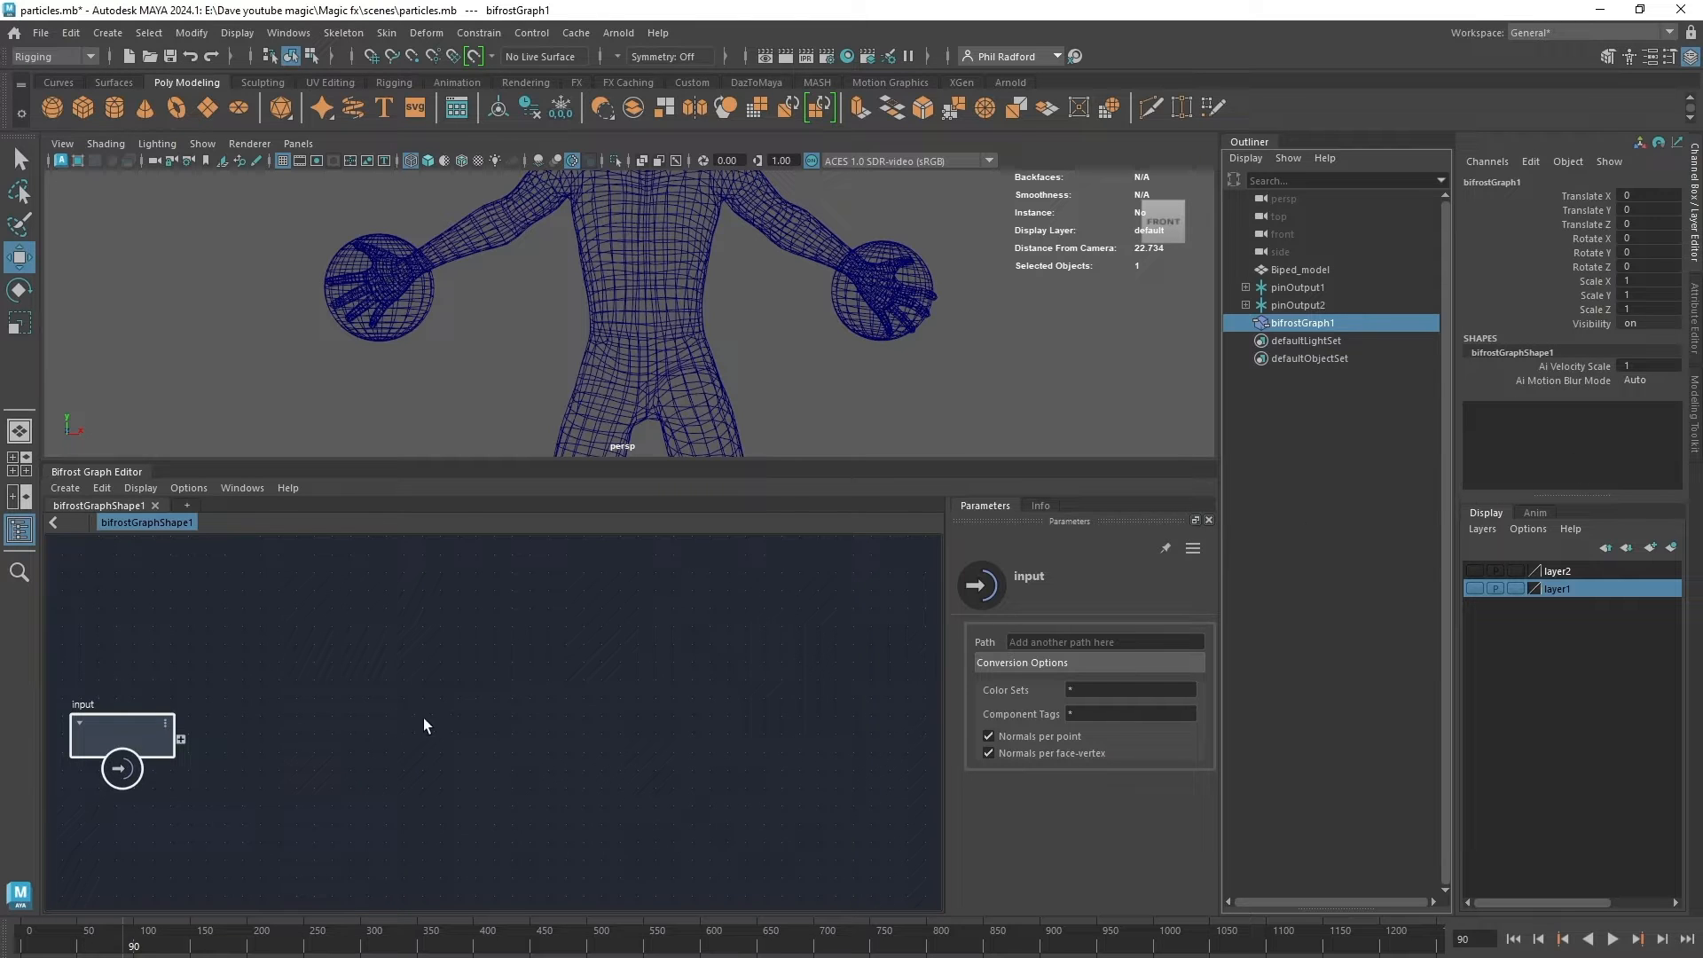
middle_click_drag(578, 691, 475, 681, "alt")
right_click_drag(476, 682, 438, 689, "alt")
middle_click_drag(591, 665, 609, 651, "alt")
left_click(610, 651)
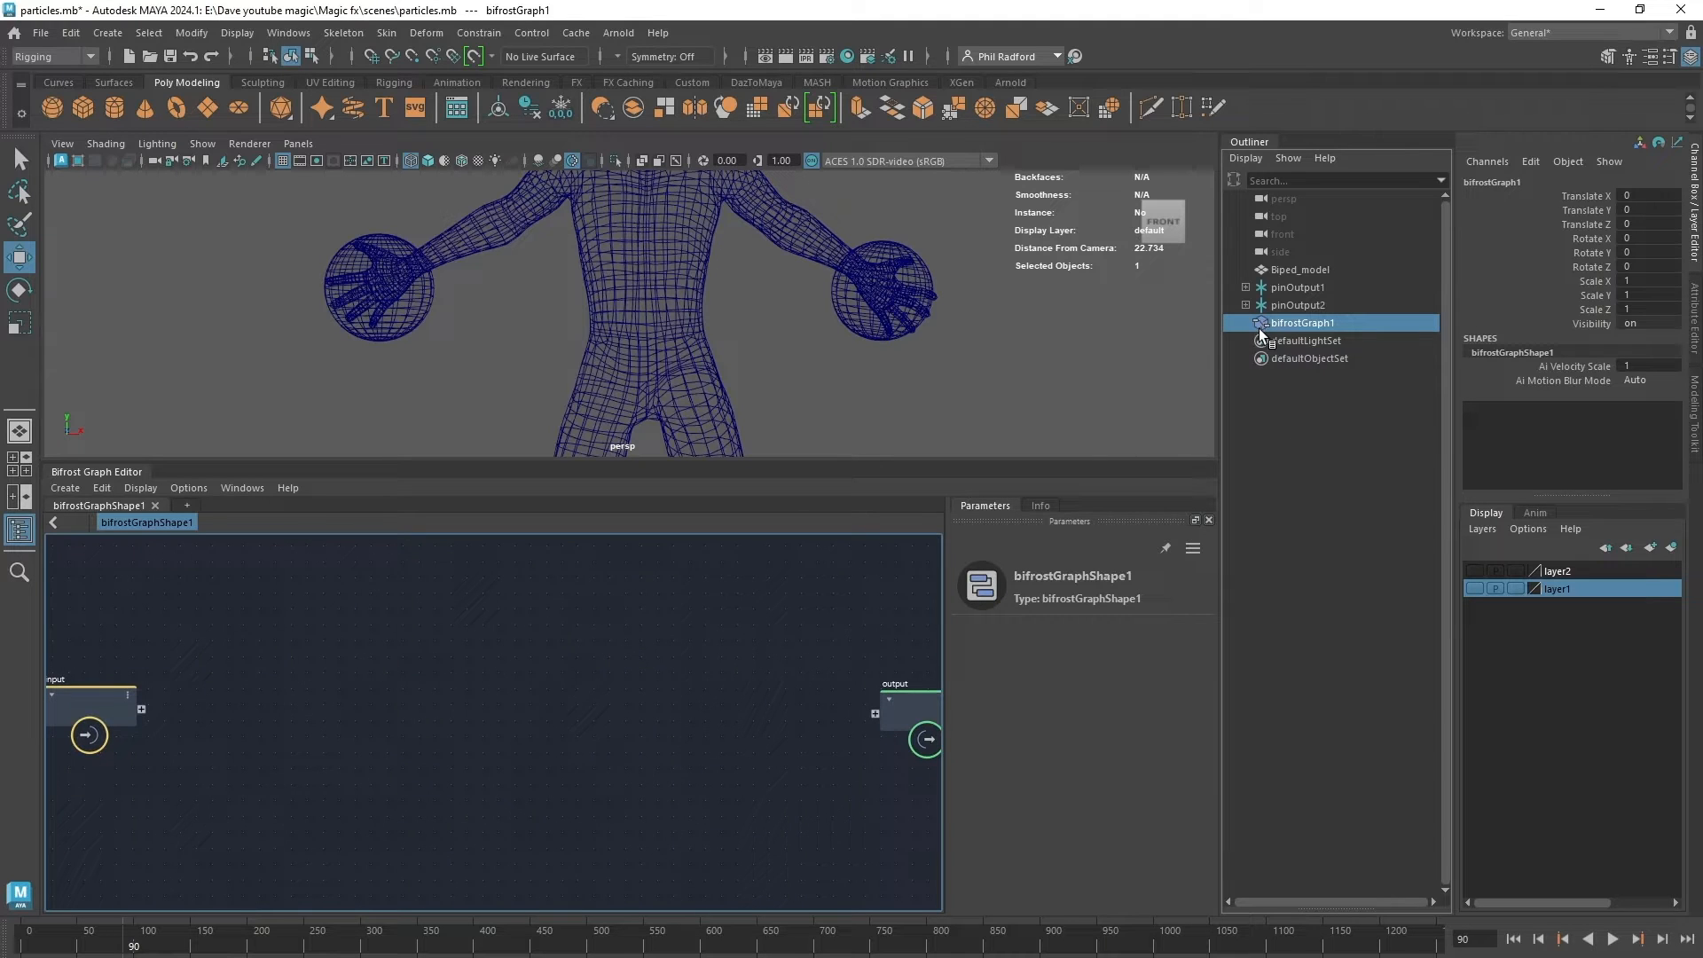
Rename the sphere under pinOutput1 as emit_left.
left_click(864, 327)
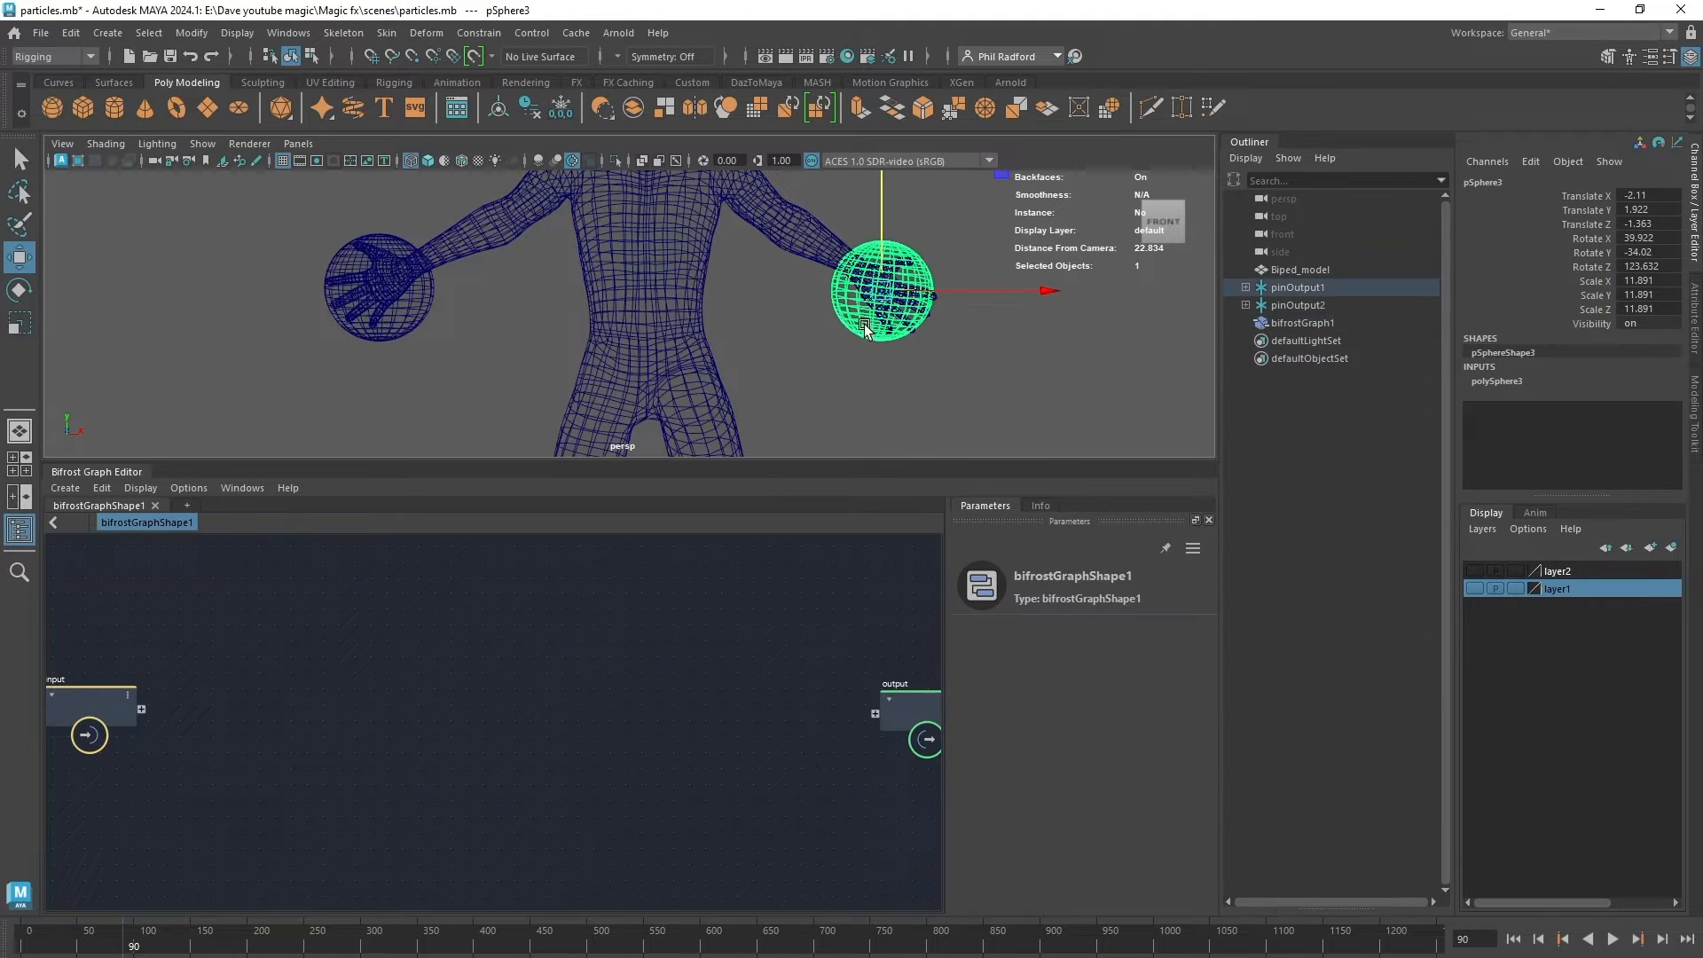
left_click(1246, 287)
double_click(1317, 306)
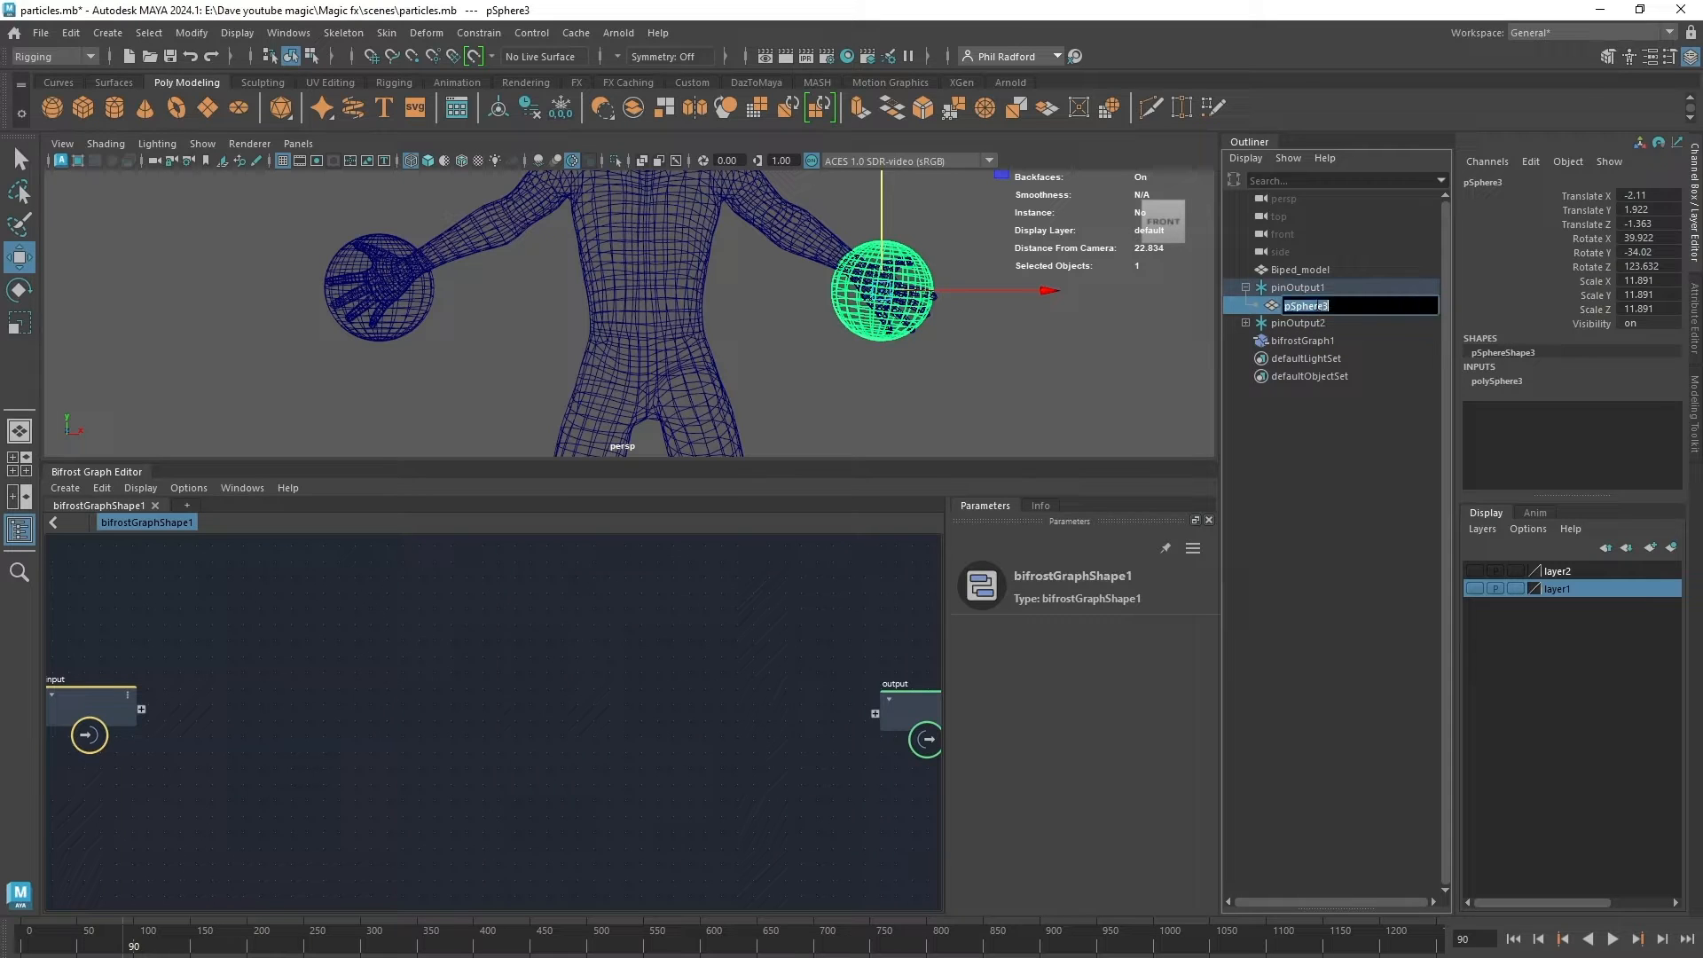
type("emit_left")
key("Return")
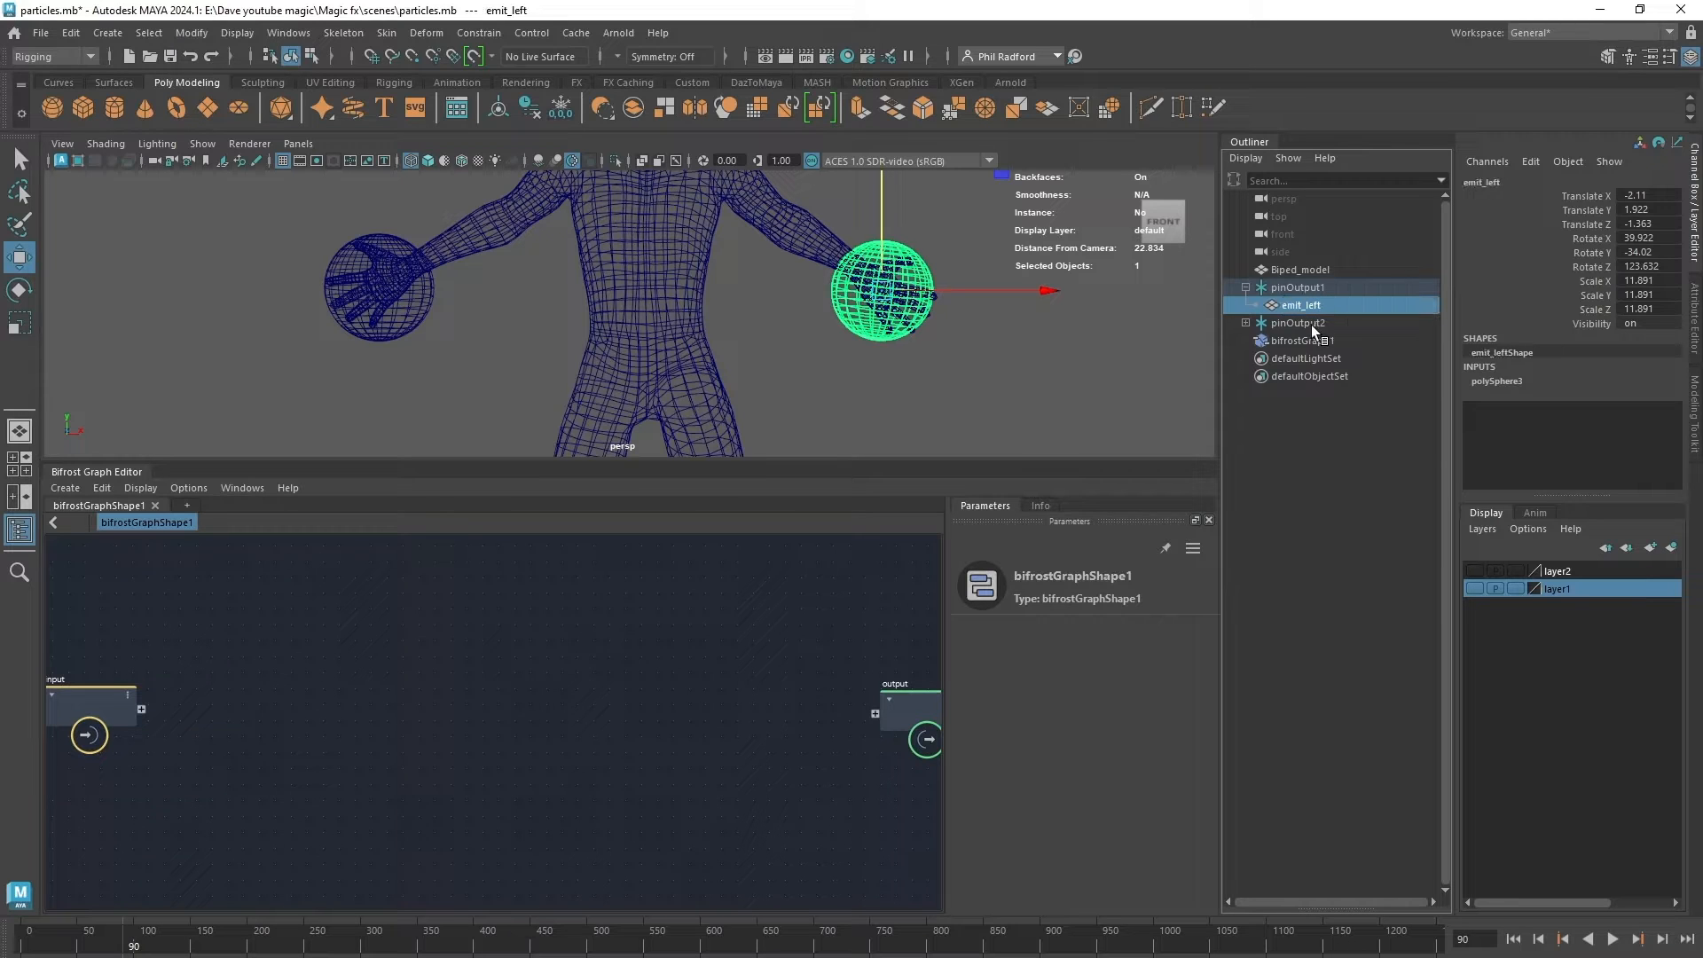
Rename the sphere under pinOutput2 as emit_right.
left_click(1246, 322)
double_click(1298, 338)
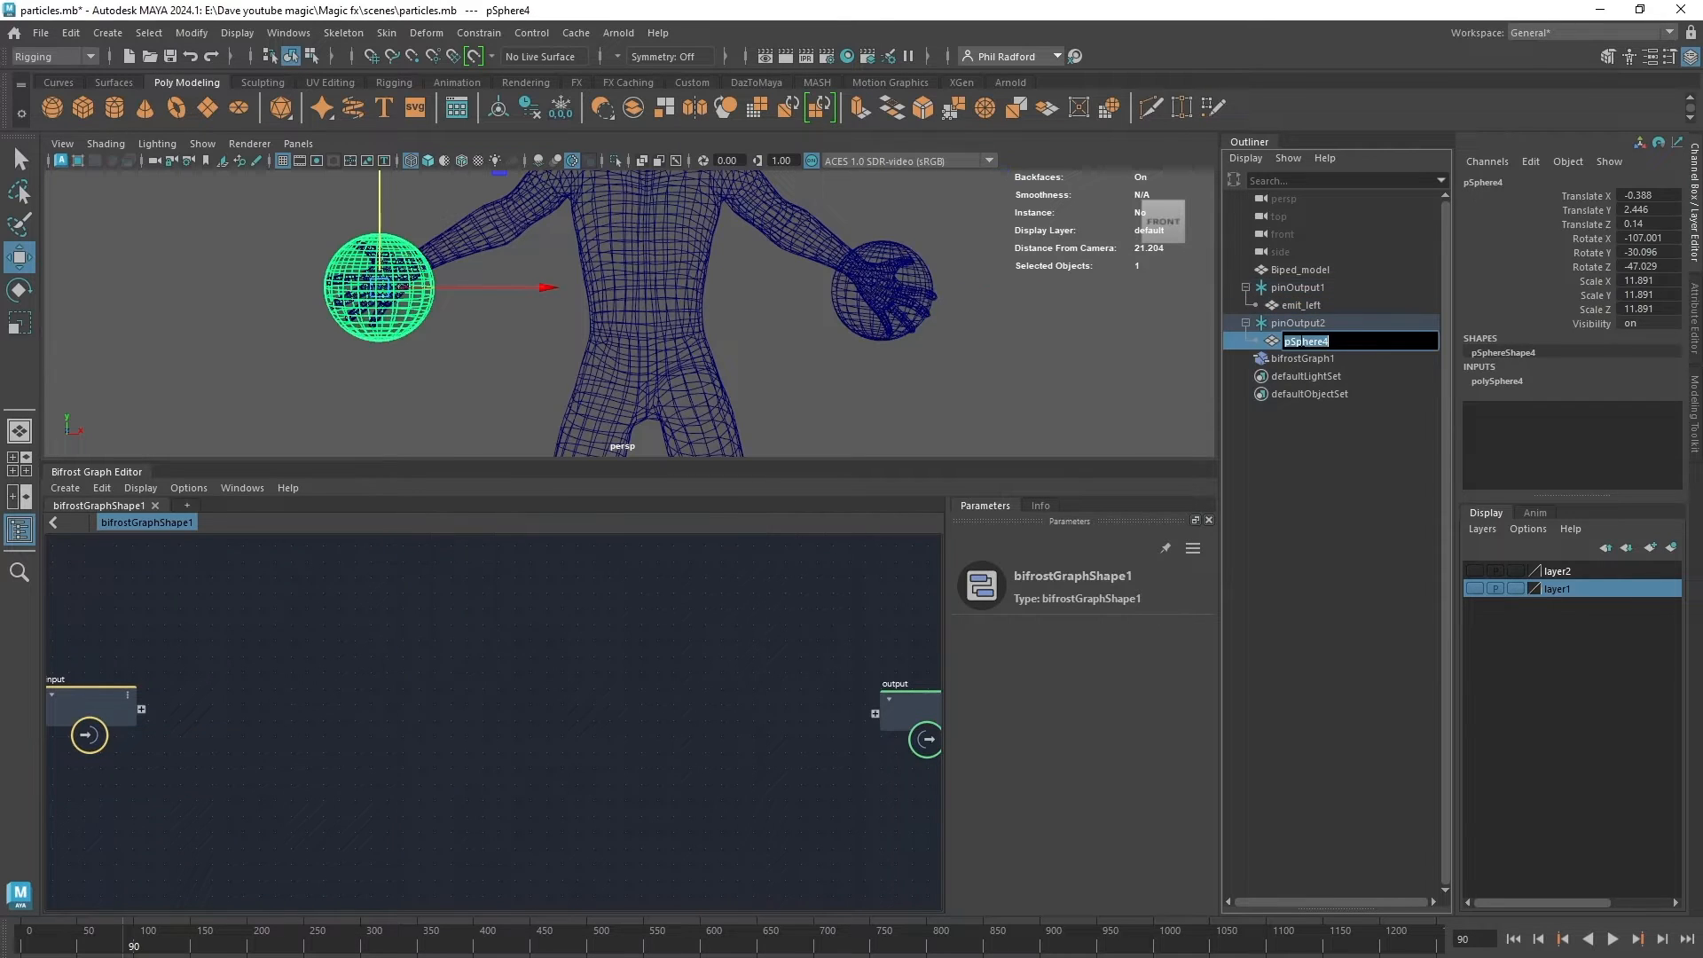
type("emit_right")
key("Return")
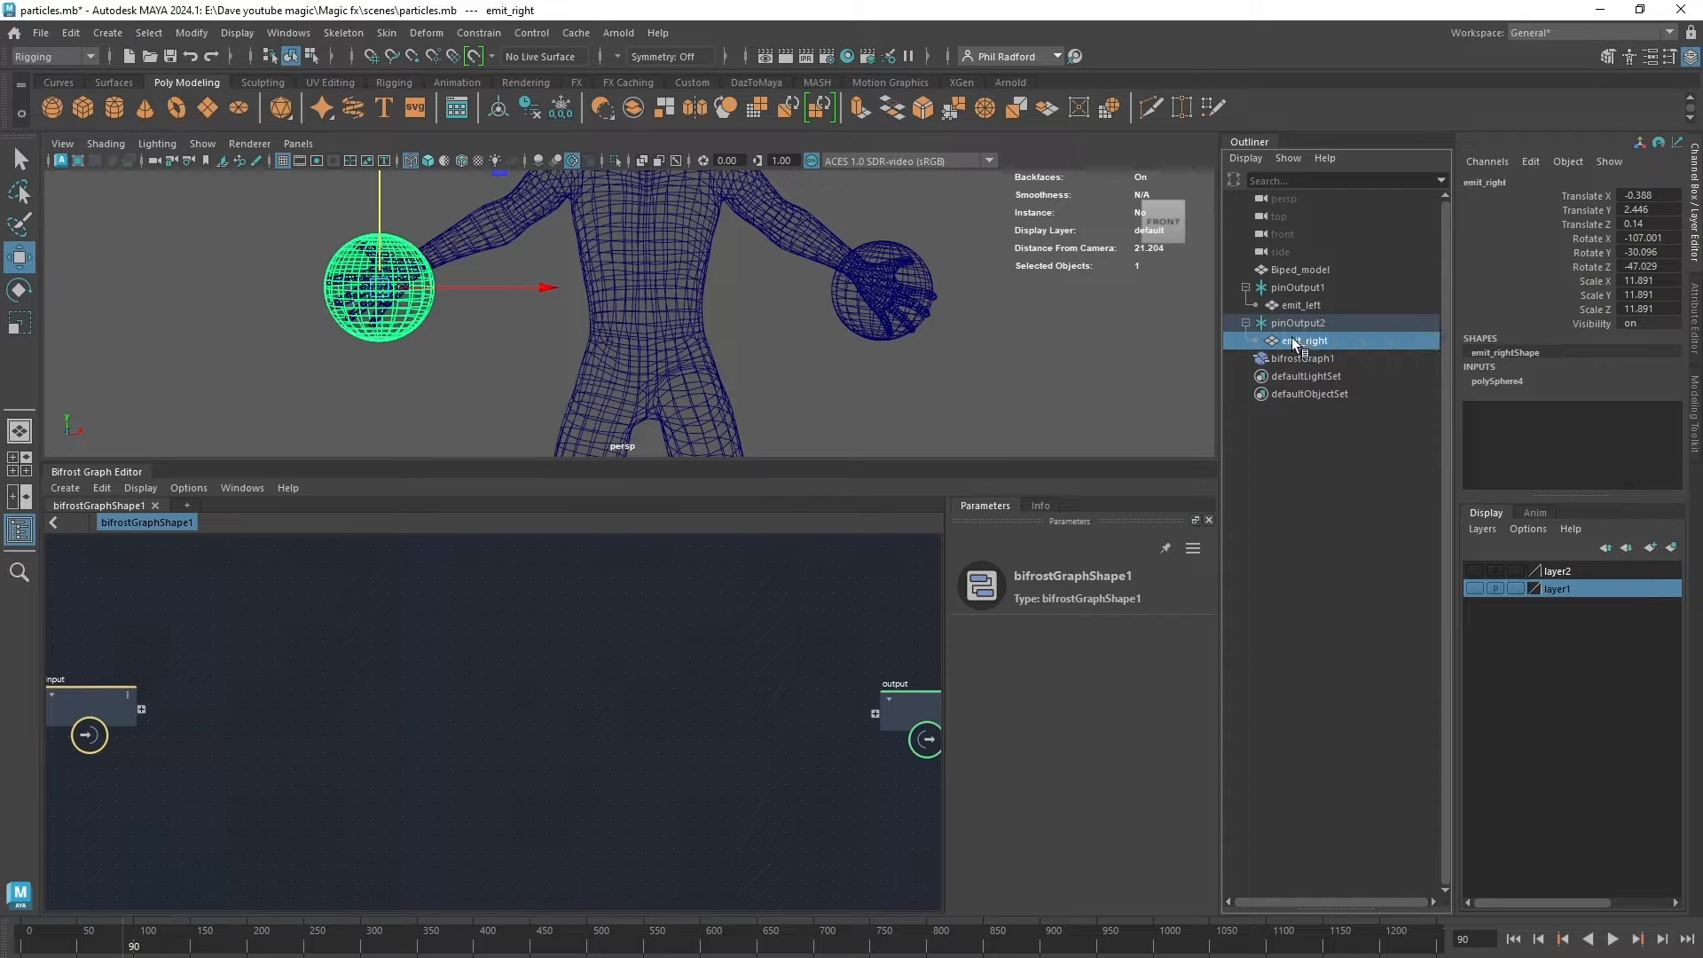
Add the emit_left and emit_right meshes to the Bifrost graph as two separate input nodes.
left_click(1300, 305)
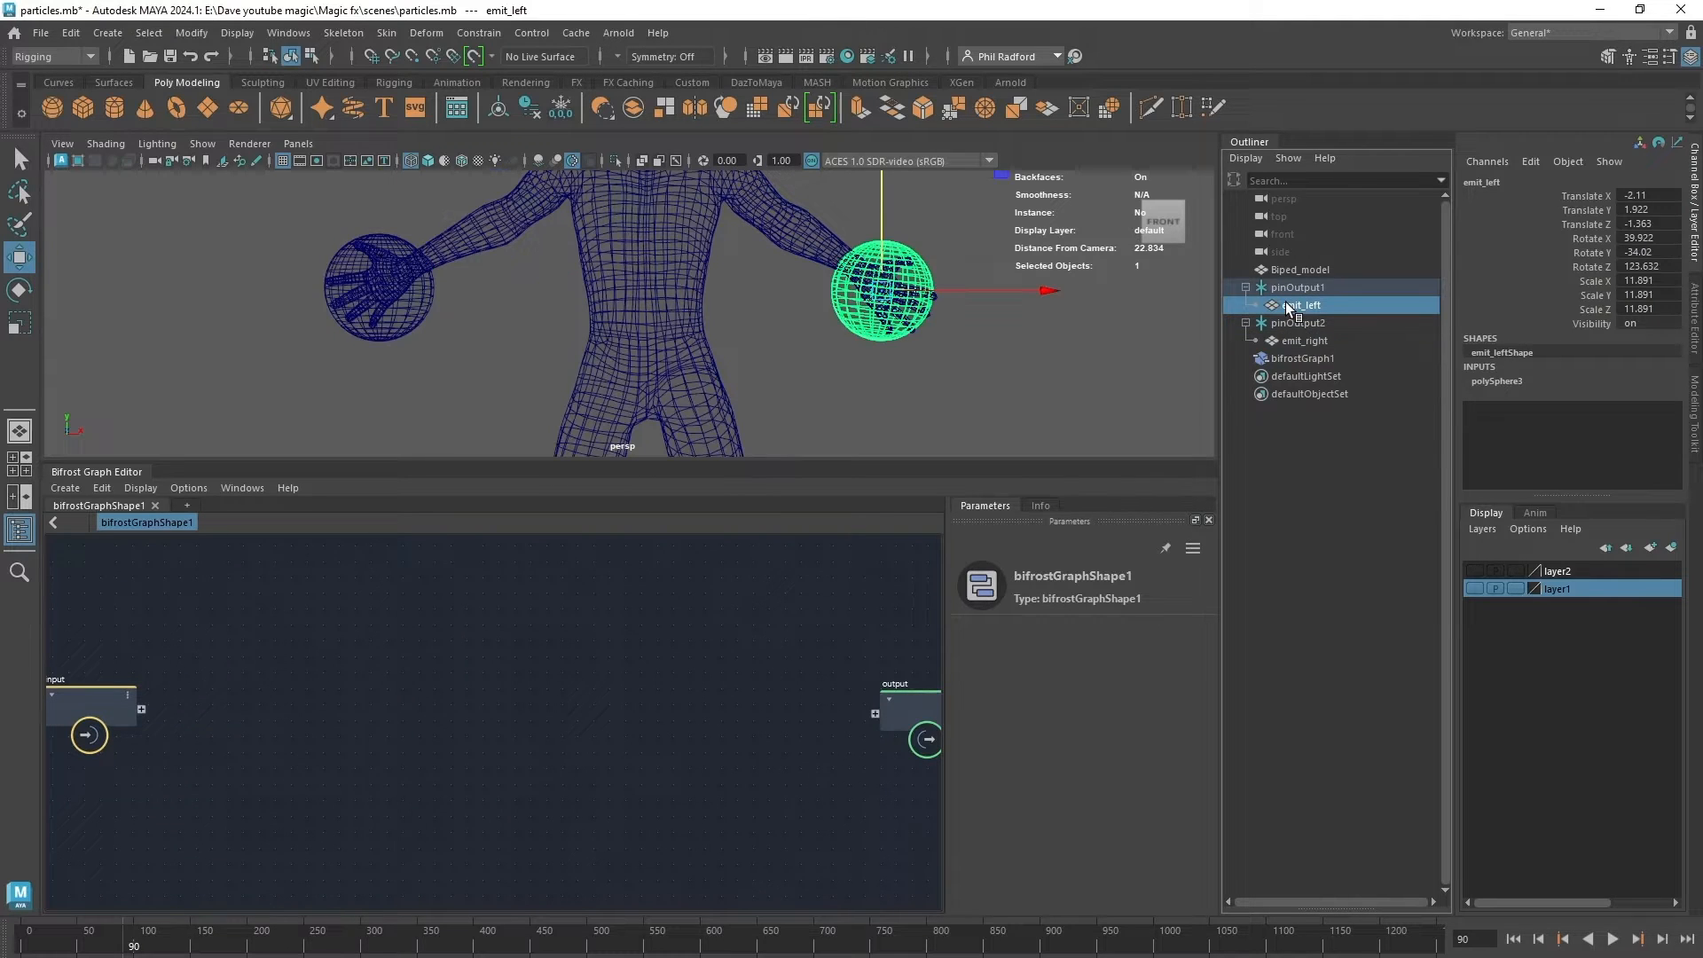
left_click_drag(1301, 305, 309, 565)
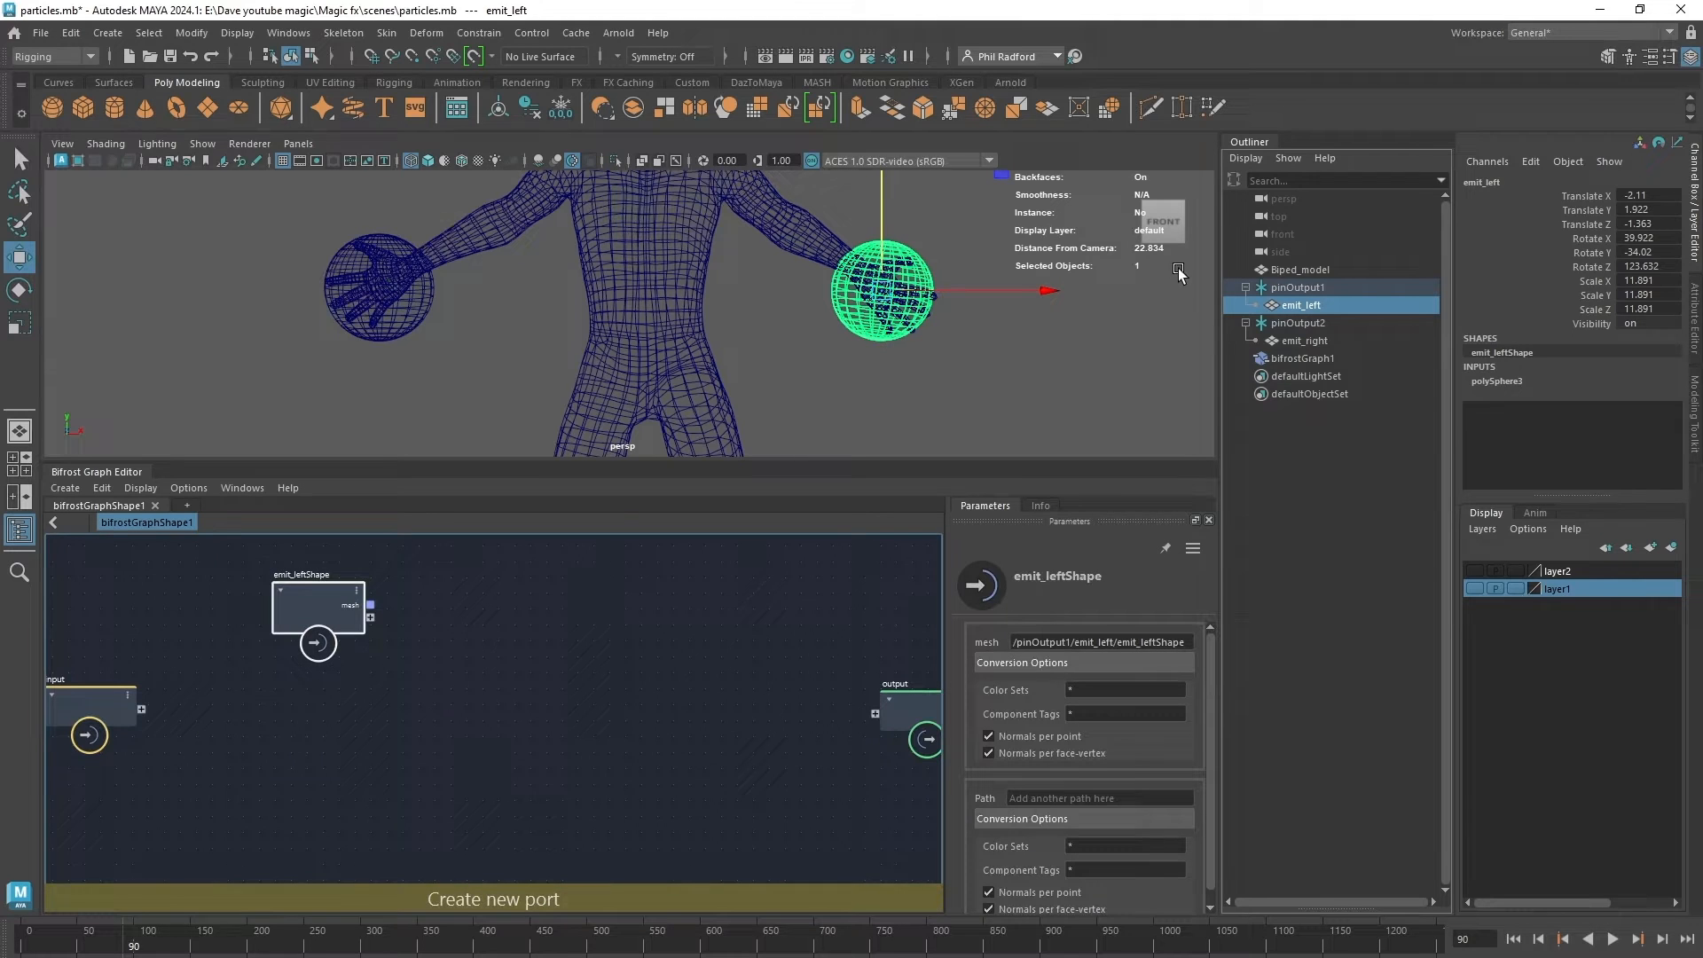
left_click(1311, 343)
left_click_drag(1243, 376, 286, 745)
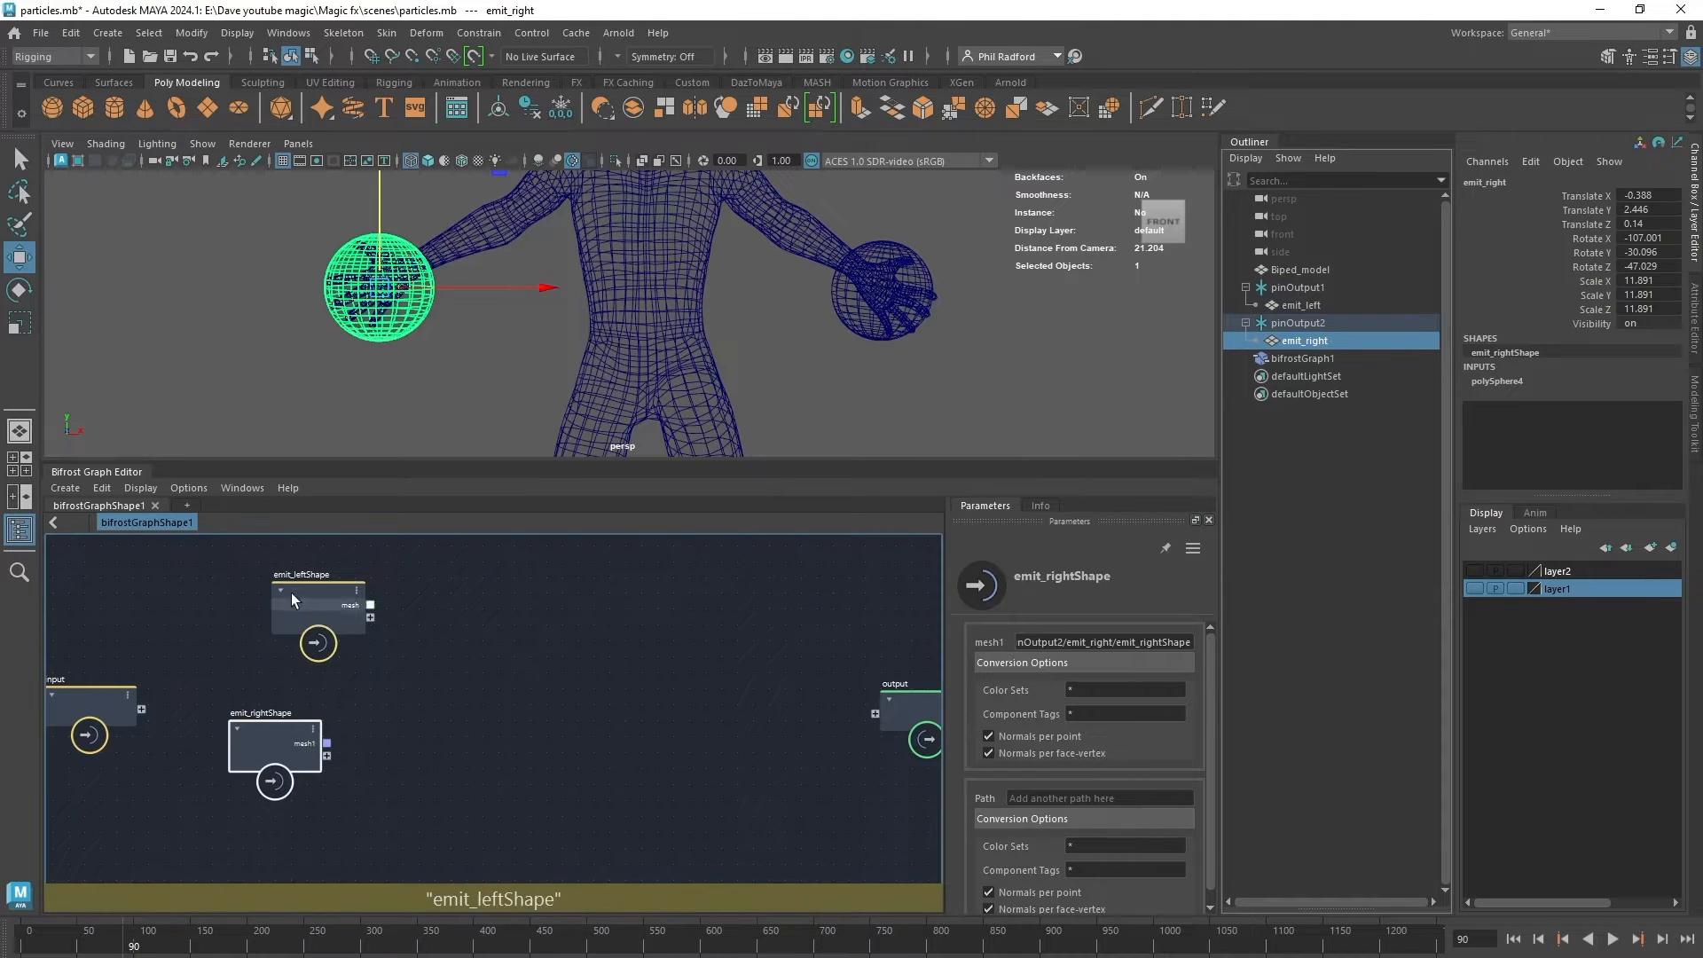
Stack the emit_leftShape node above the emit_rightShape node and remove the unused default input node from the graph.
left_click_drag(291, 593, 213, 559)
left_click_drag(270, 737, 232, 698)
left_click(672, 669)
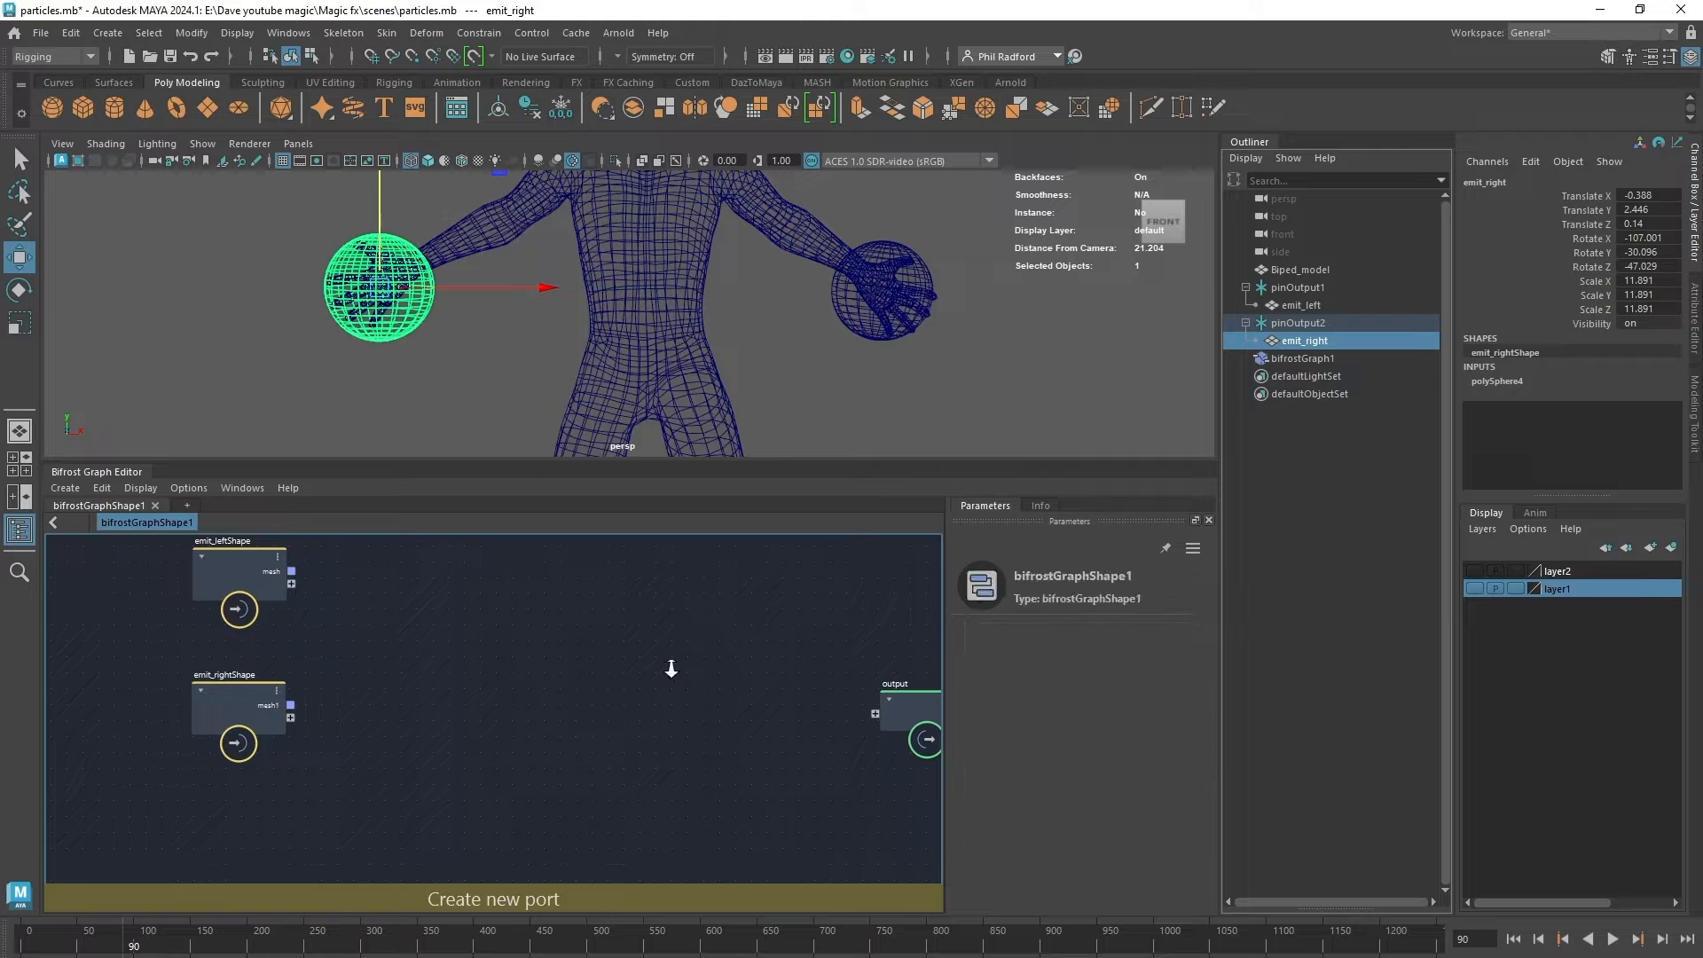
Switch the viewport to shaded display and view the biped with both hand spheres.
left_click(1127, 395)
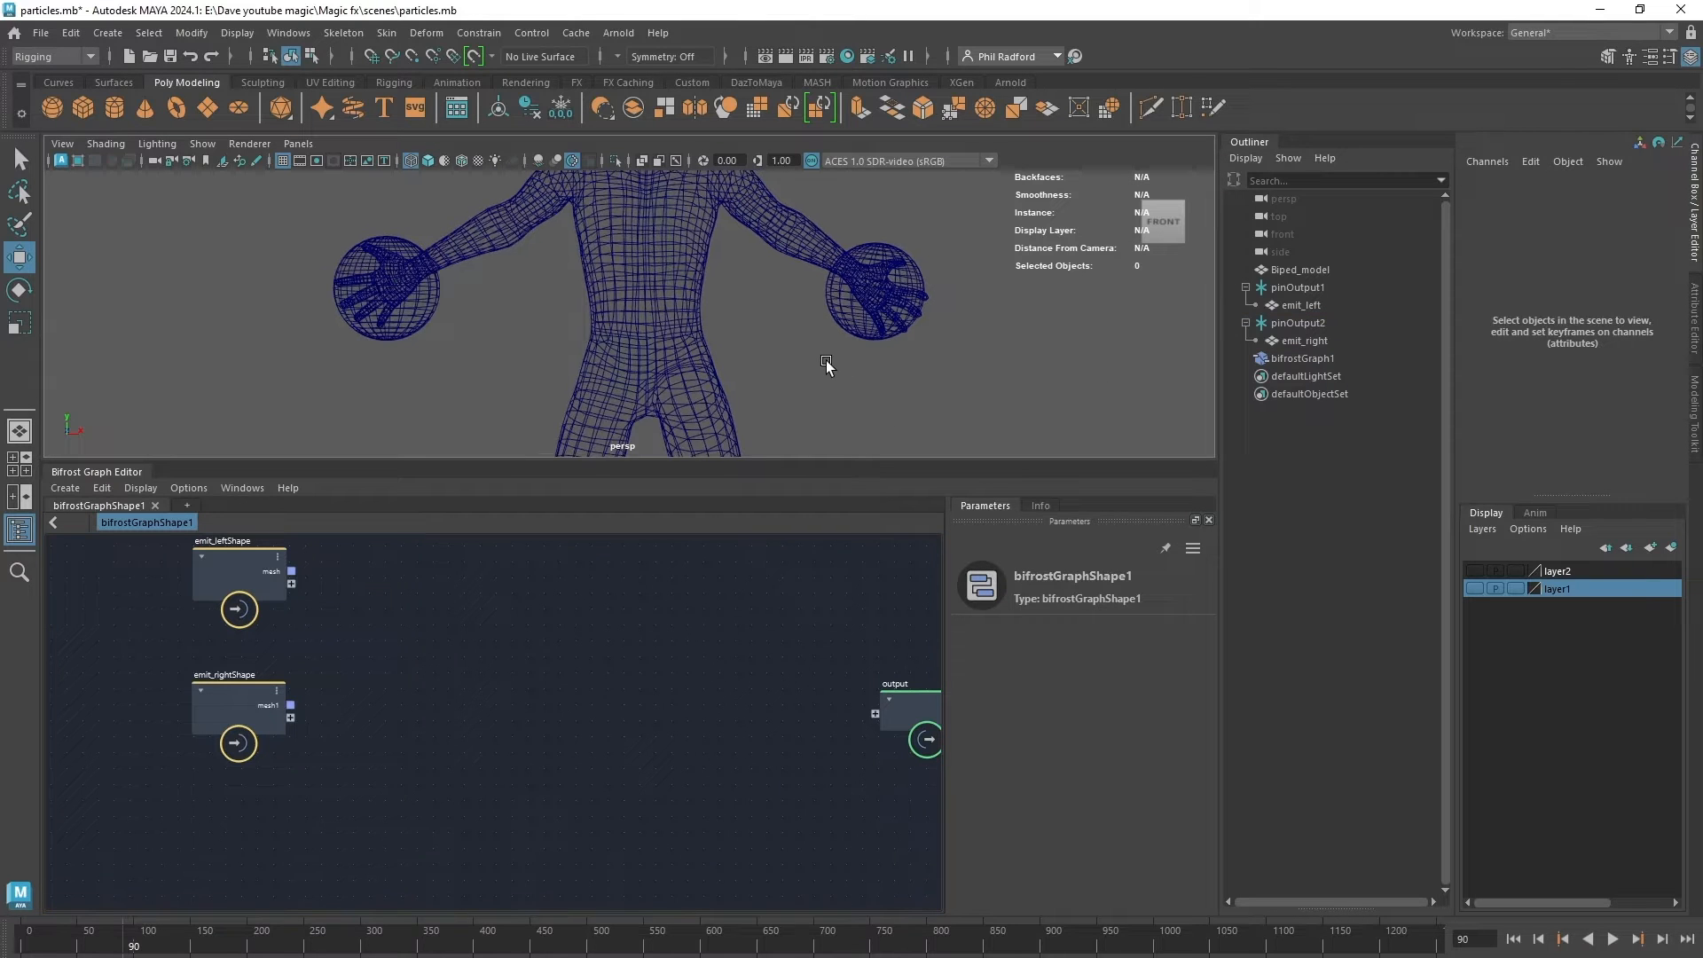
key("5")
mouse_move(826, 367)
left_mouse_down("alt")
mouse_move(924, 376)
mouse_move(840, 375)
left_mouse_up("alt")
right_click_drag(840, 374, 863, 383, "alt")
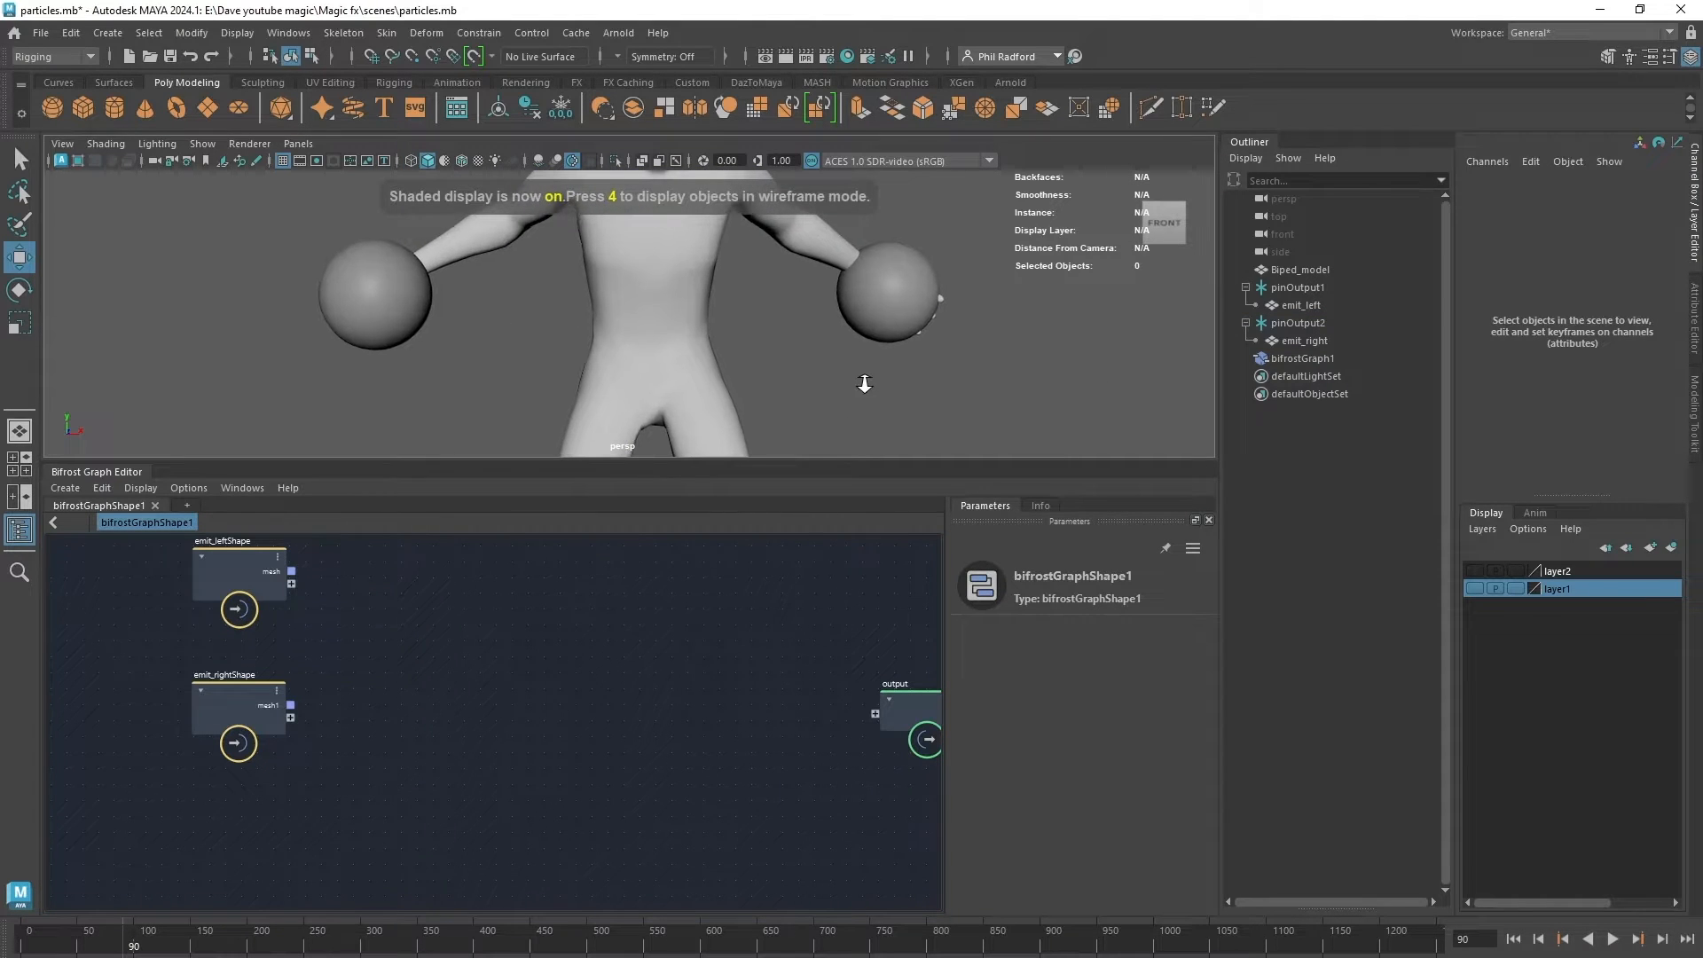
mouse_move(863, 384)
left_mouse_down("alt")
mouse_move(814, 382)
mouse_move(861, 396)
left_mouse_up("alt")
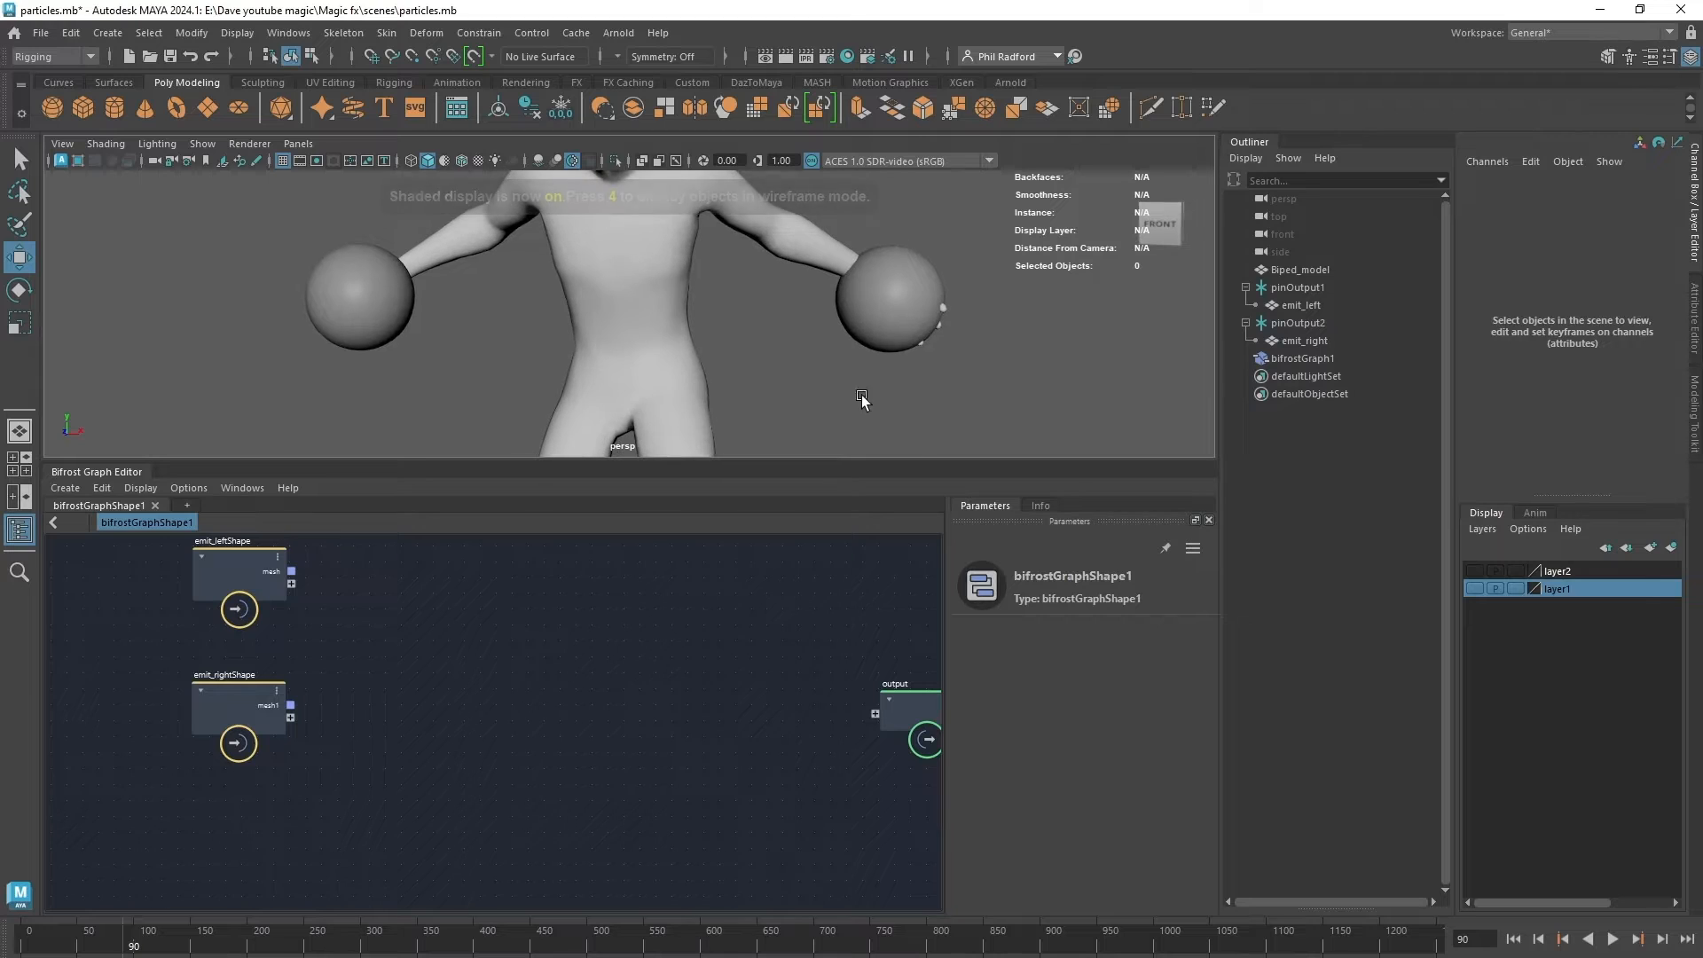
Create a display layer containing the emit_left sphere and name it left_emit.
left_click(908, 307)
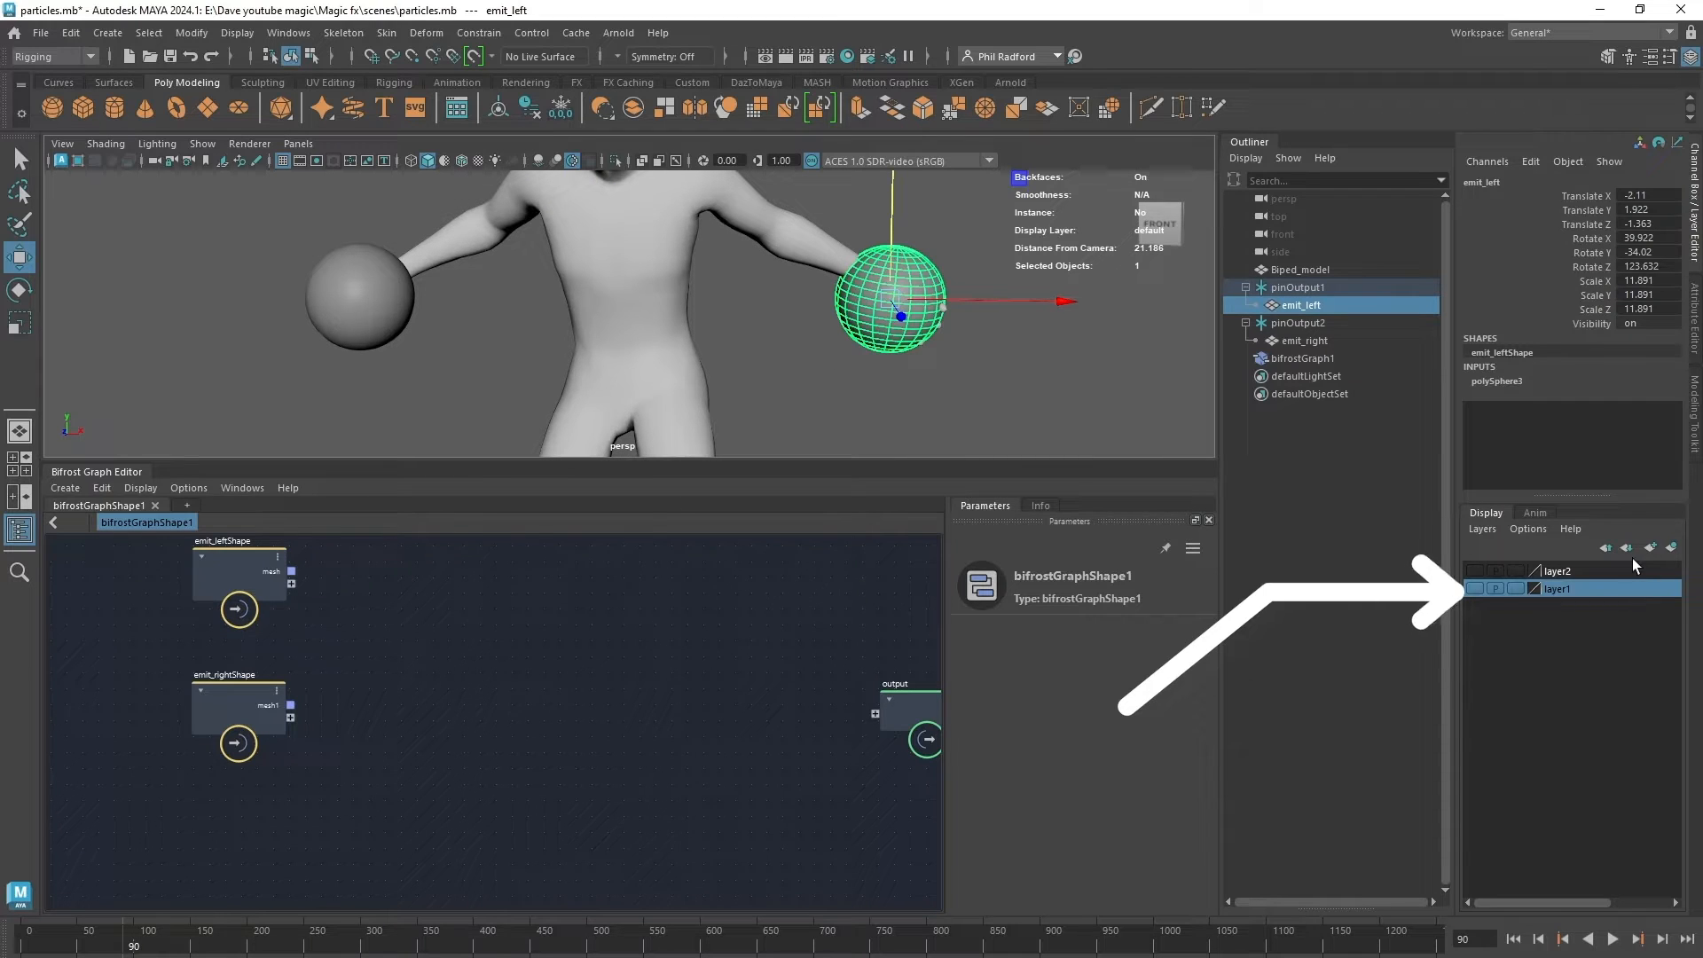
left_click(1671, 548)
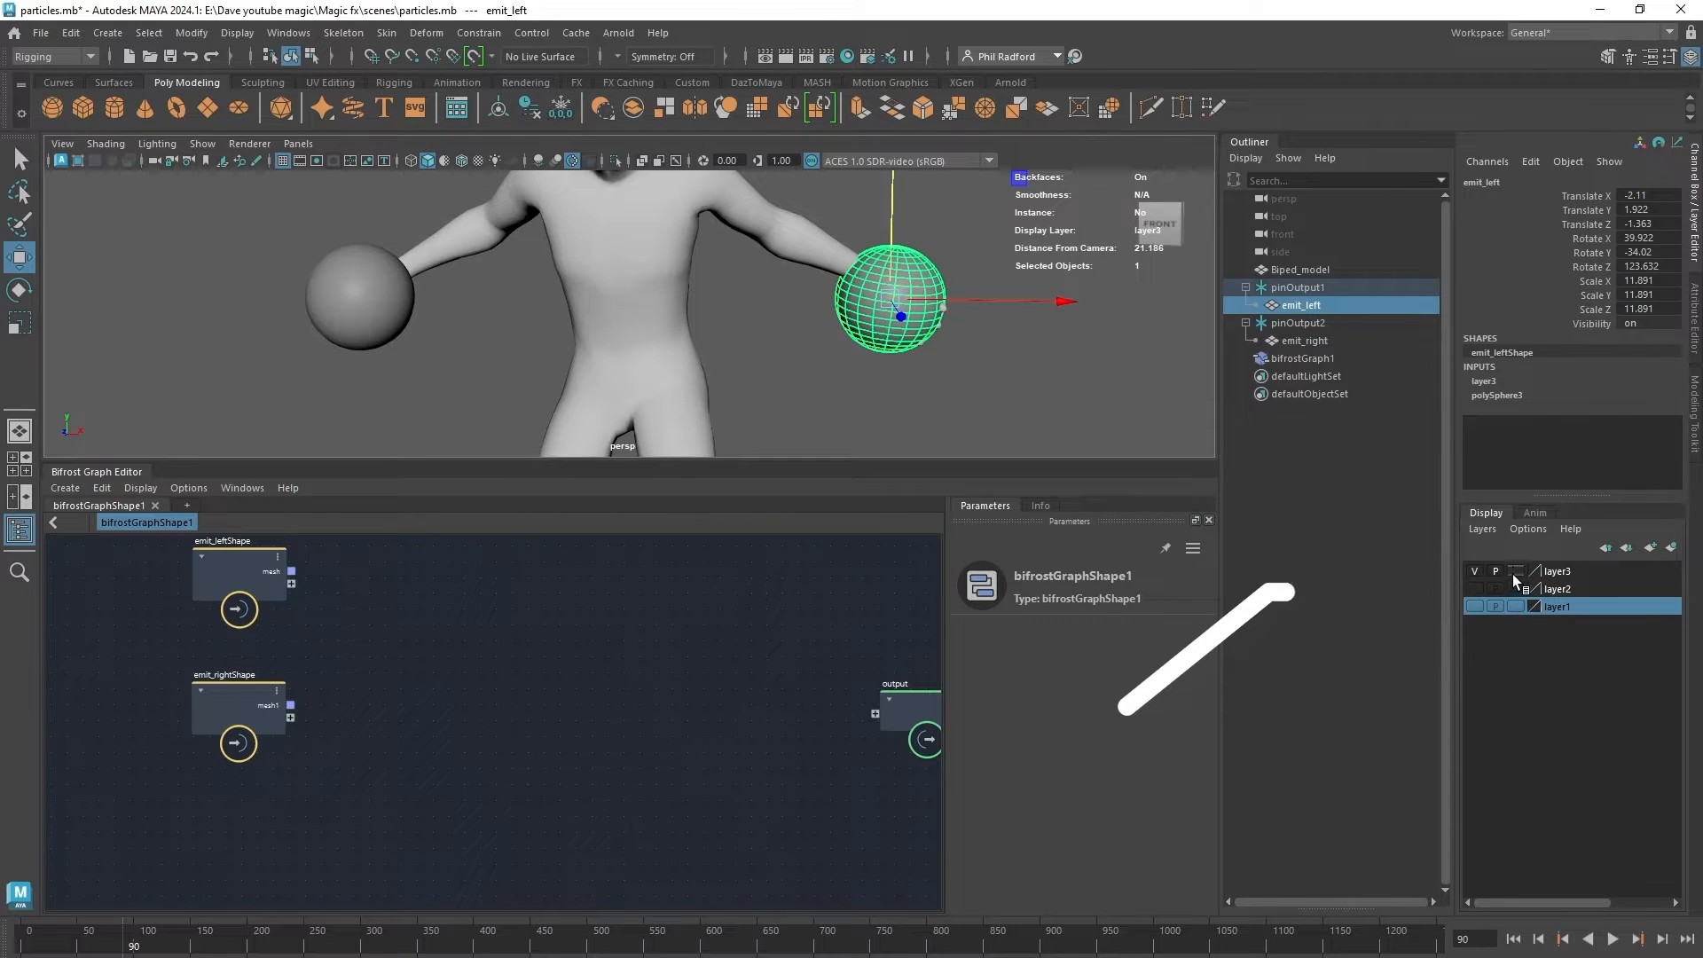
double_click(1566, 570)
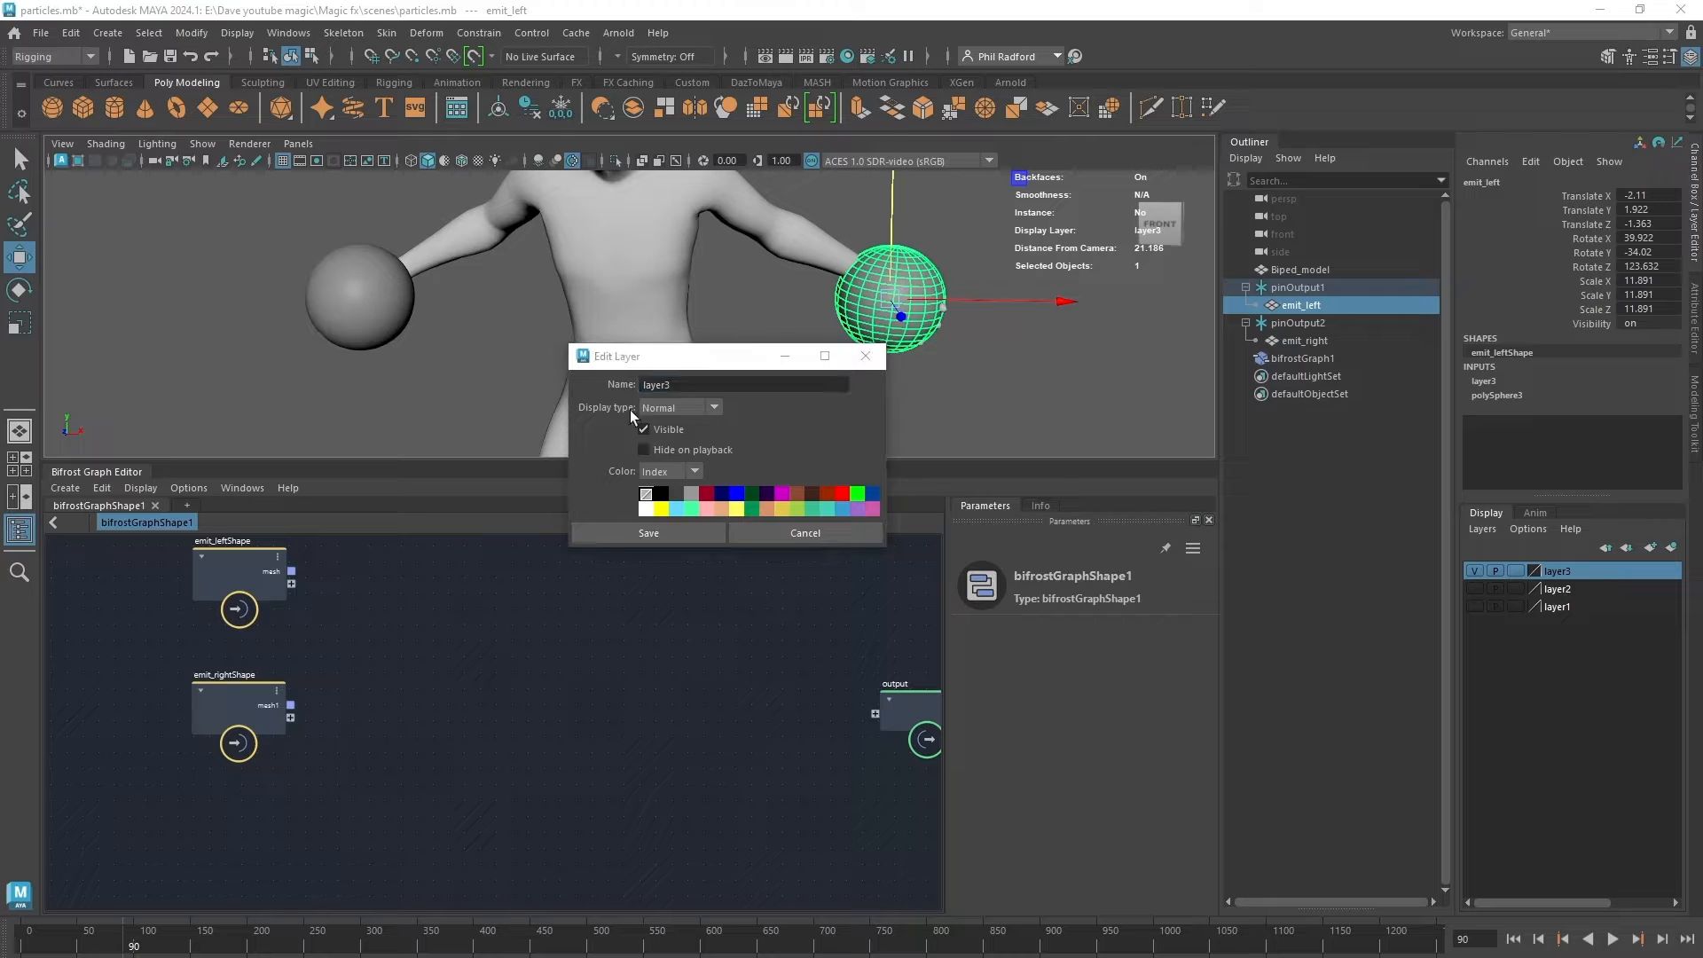
left_click_drag(687, 390, 584, 365)
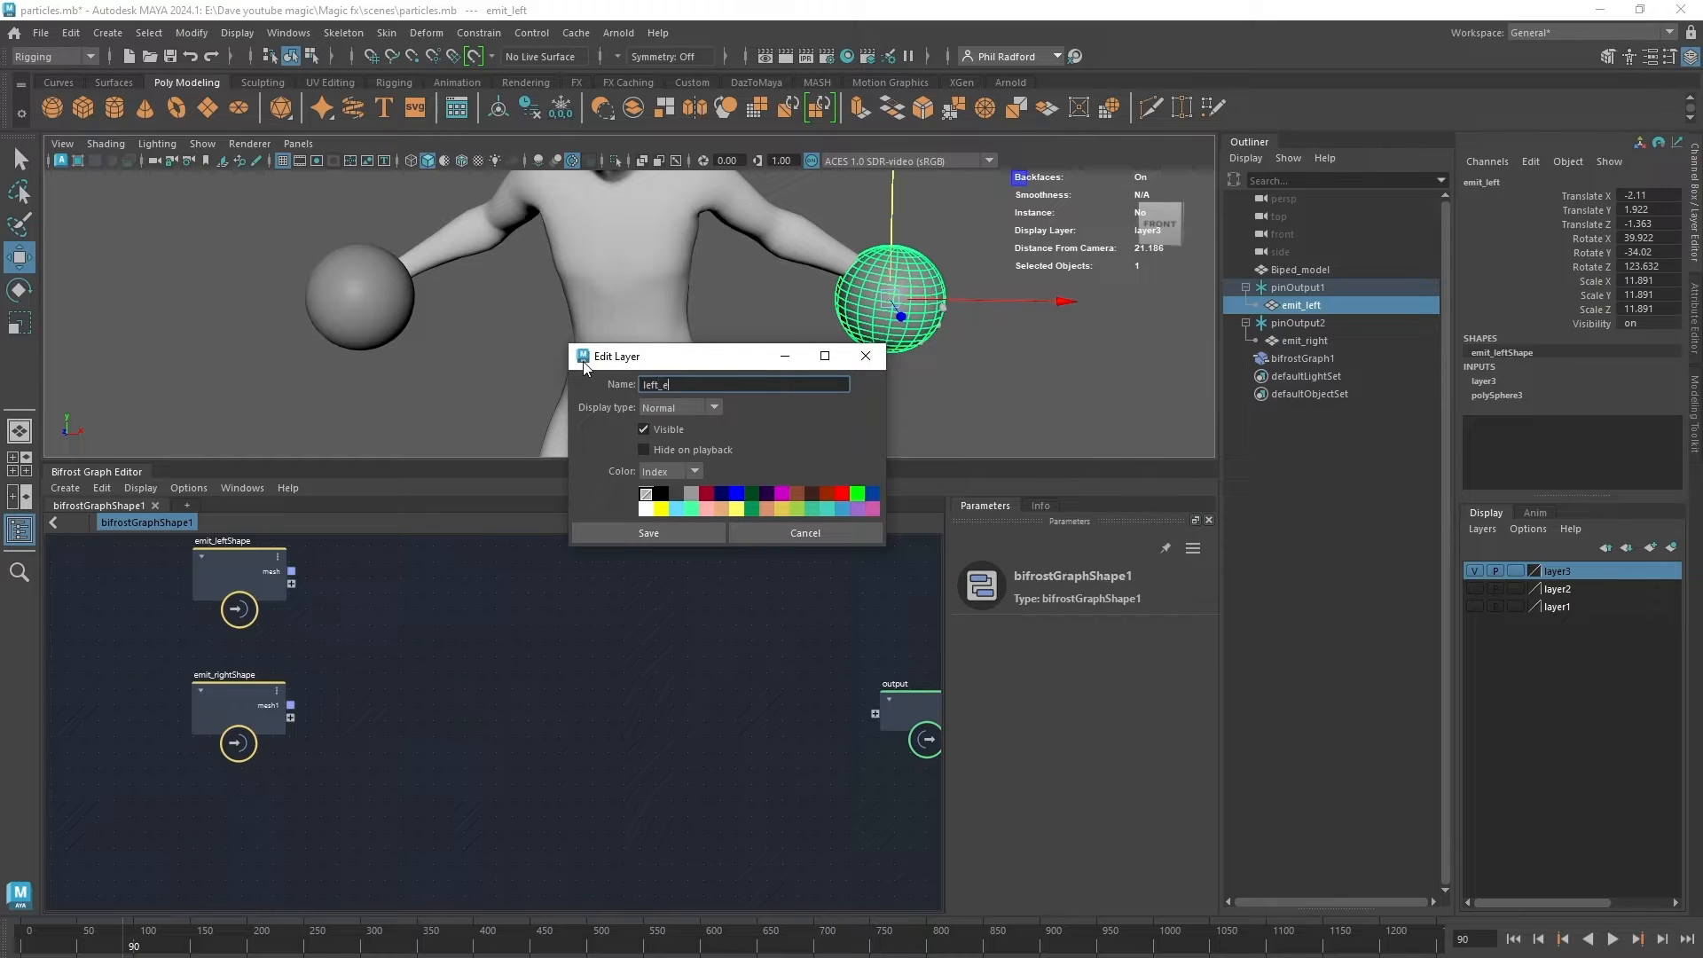
left_click(688, 532)
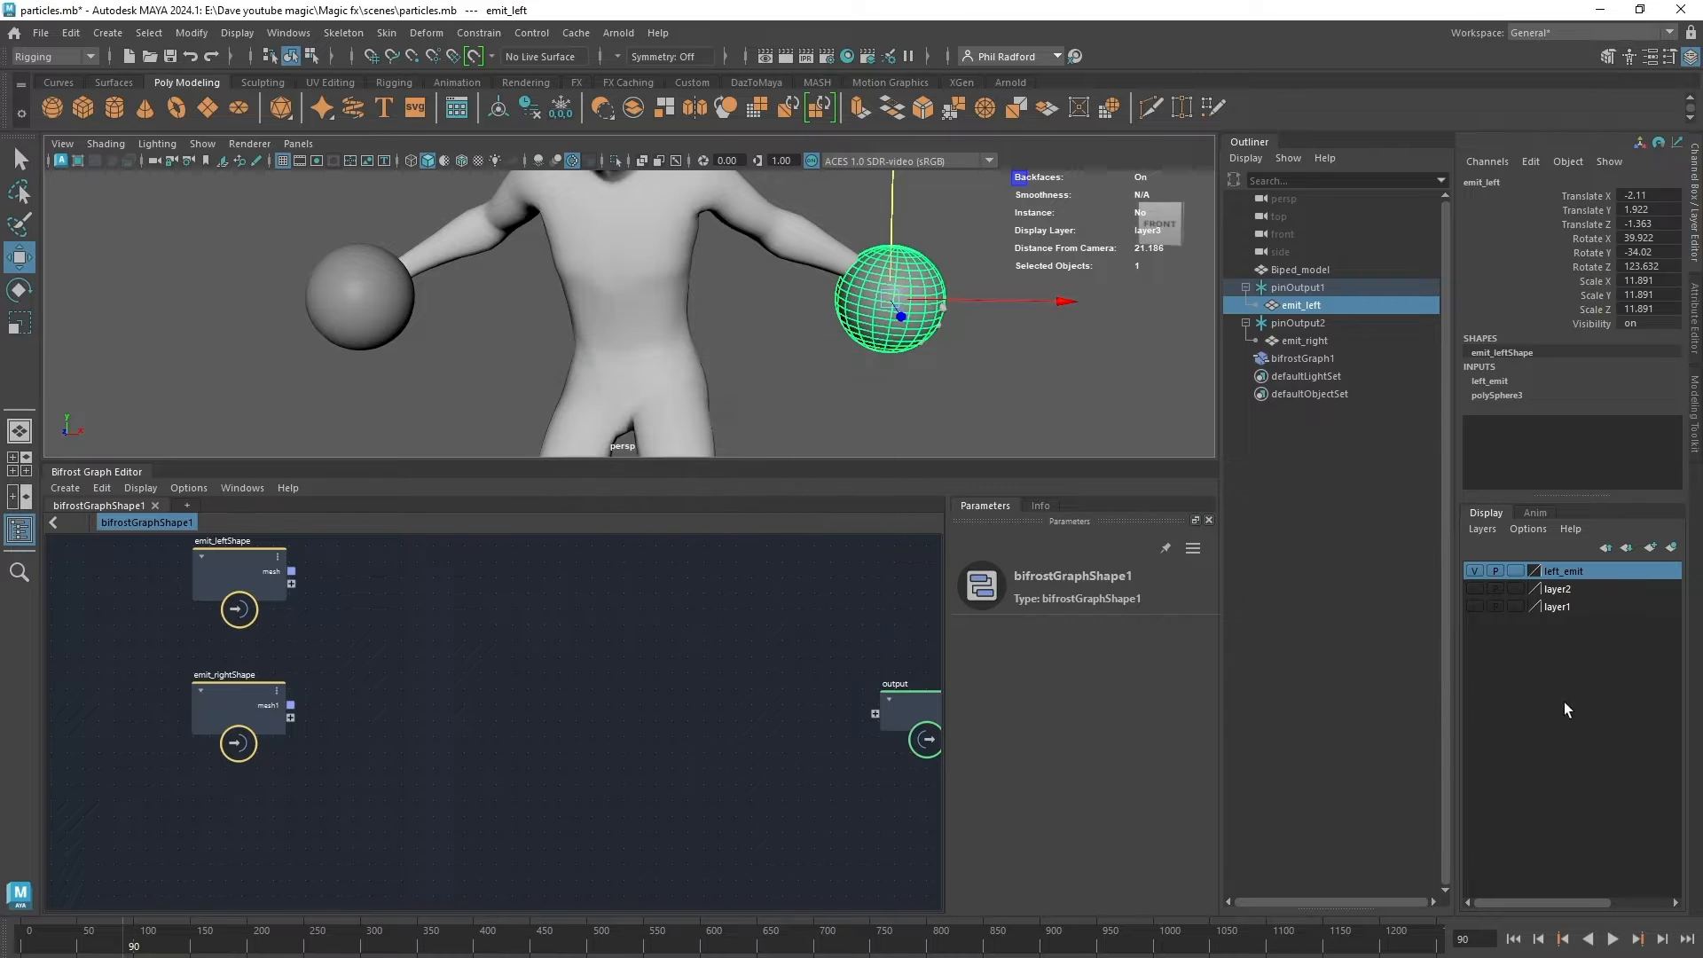
Create a display layer containing the emit_right sphere and name it right_emit.
left_click(387, 324)
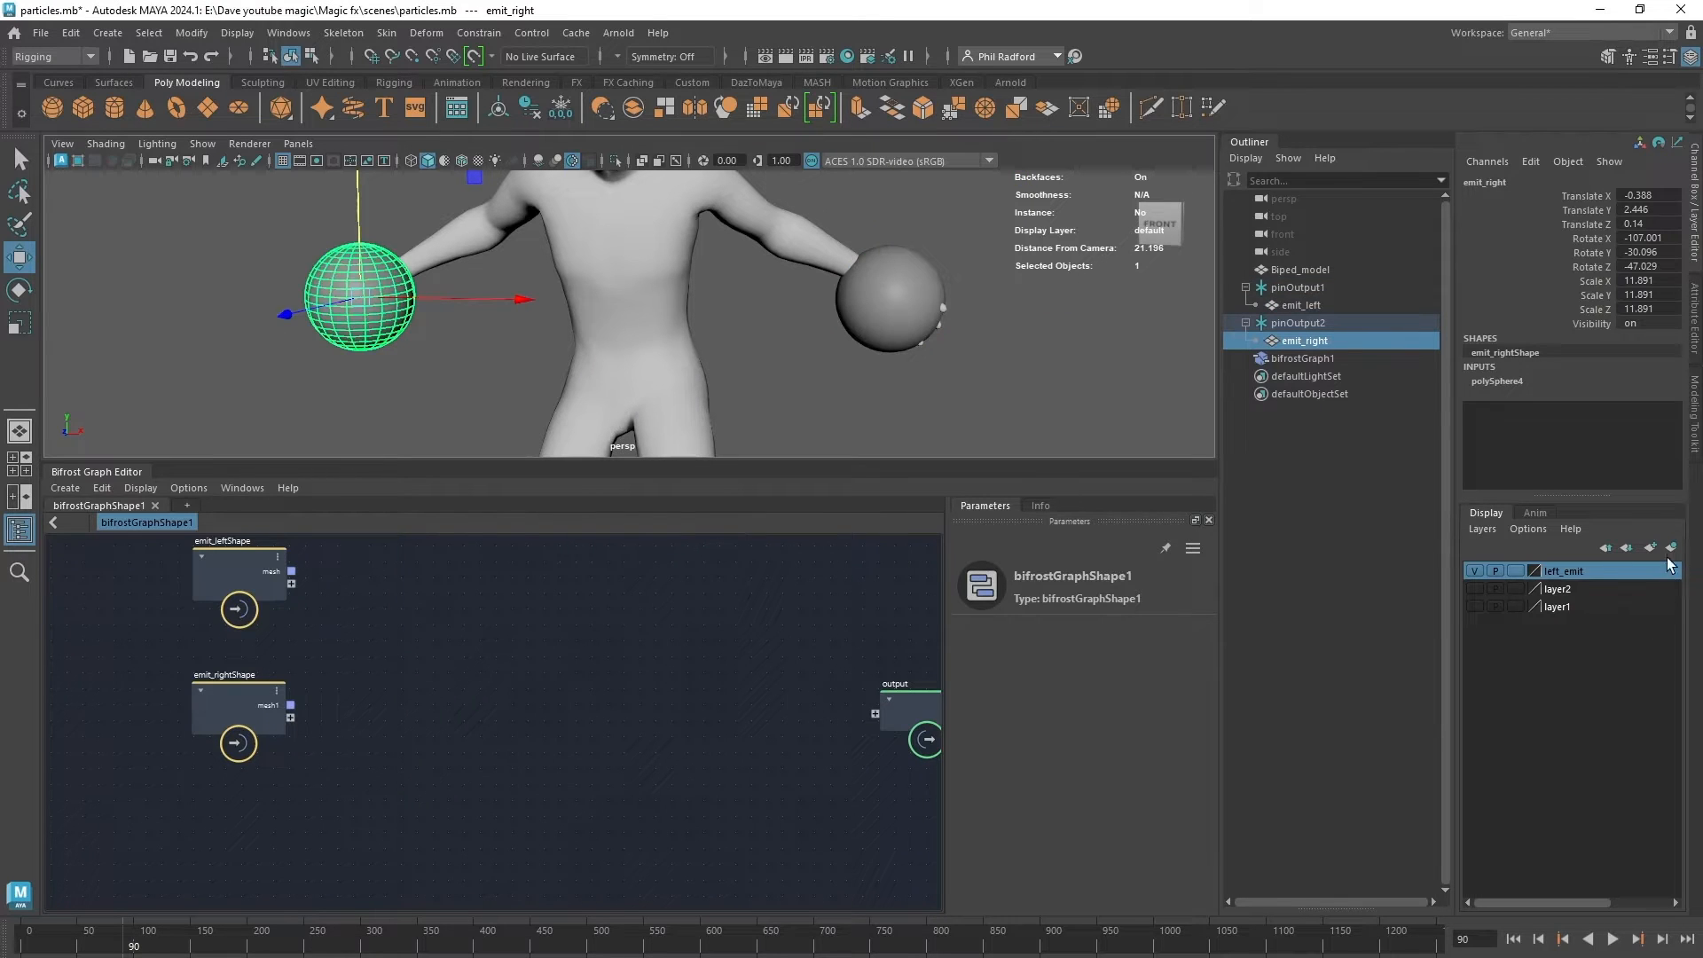
left_click(1671, 548)
double_click(1593, 572)
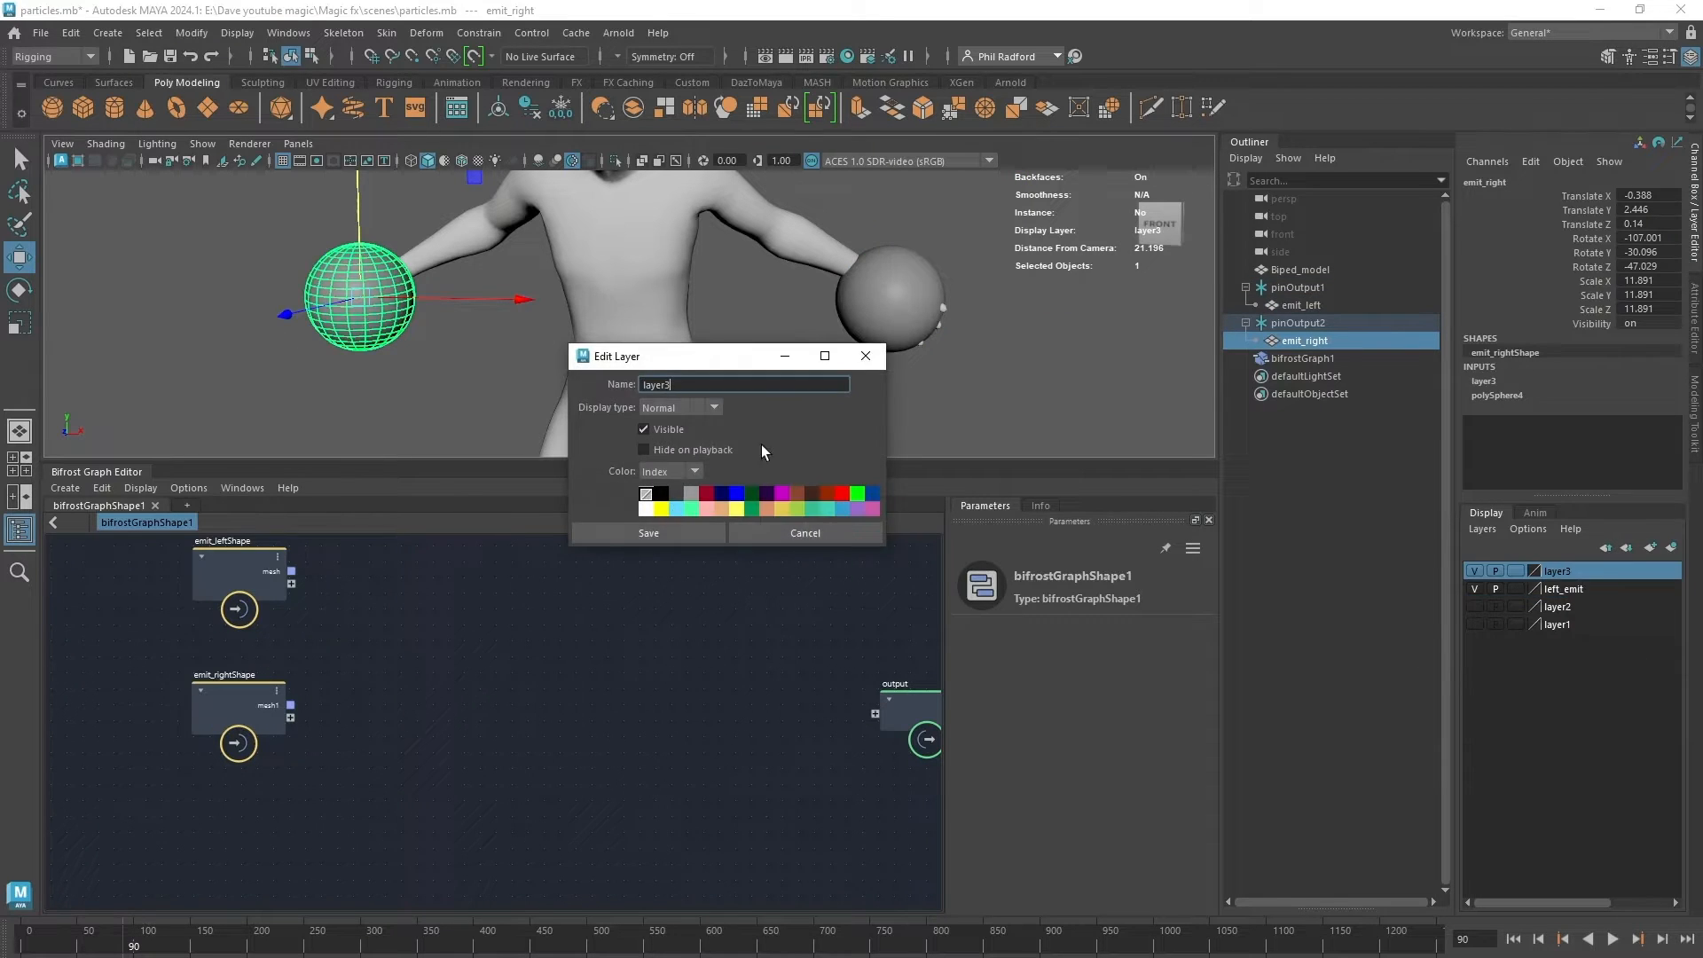
type("right_emit")
left_click(649, 533)
Set the right_emit and left_emit layers to Template display and clear the selection.
left_click(1516, 571)
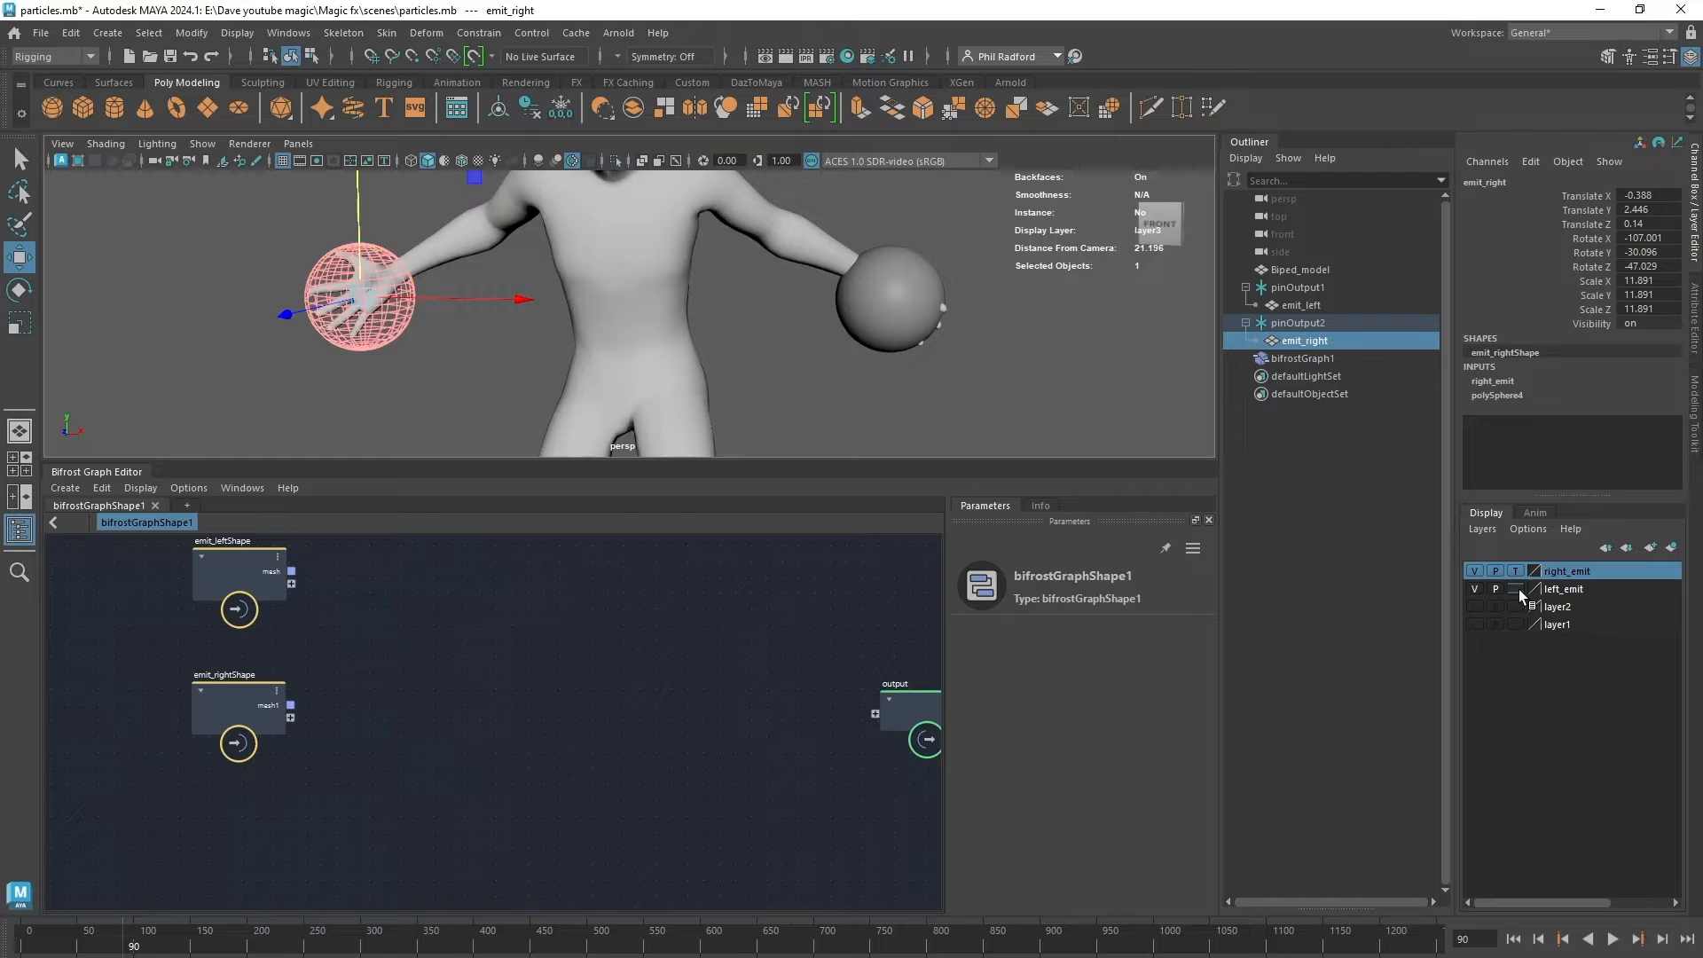
left_click(1517, 589)
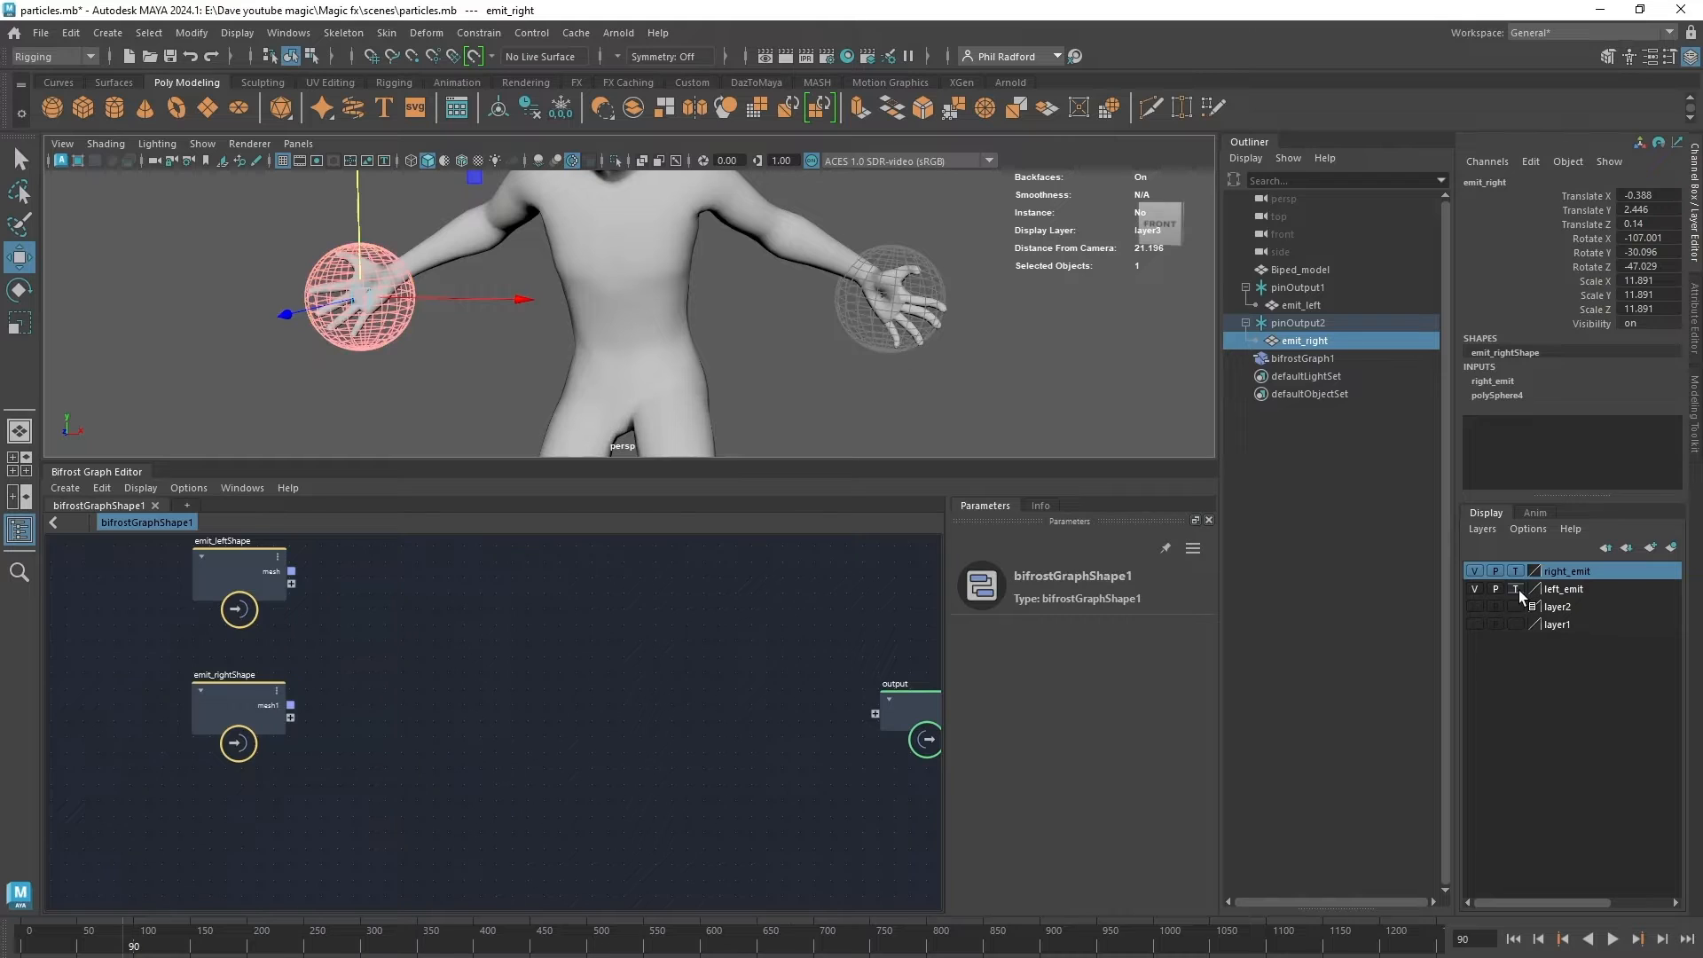
left_click(952, 391)
mouse_move(634, 329)
left_mouse_down("alt")
mouse_move(621, 320)
mouse_move(628, 335)
left_mouse_up("alt")
right_click_drag(628, 335, 713, 334, "alt")
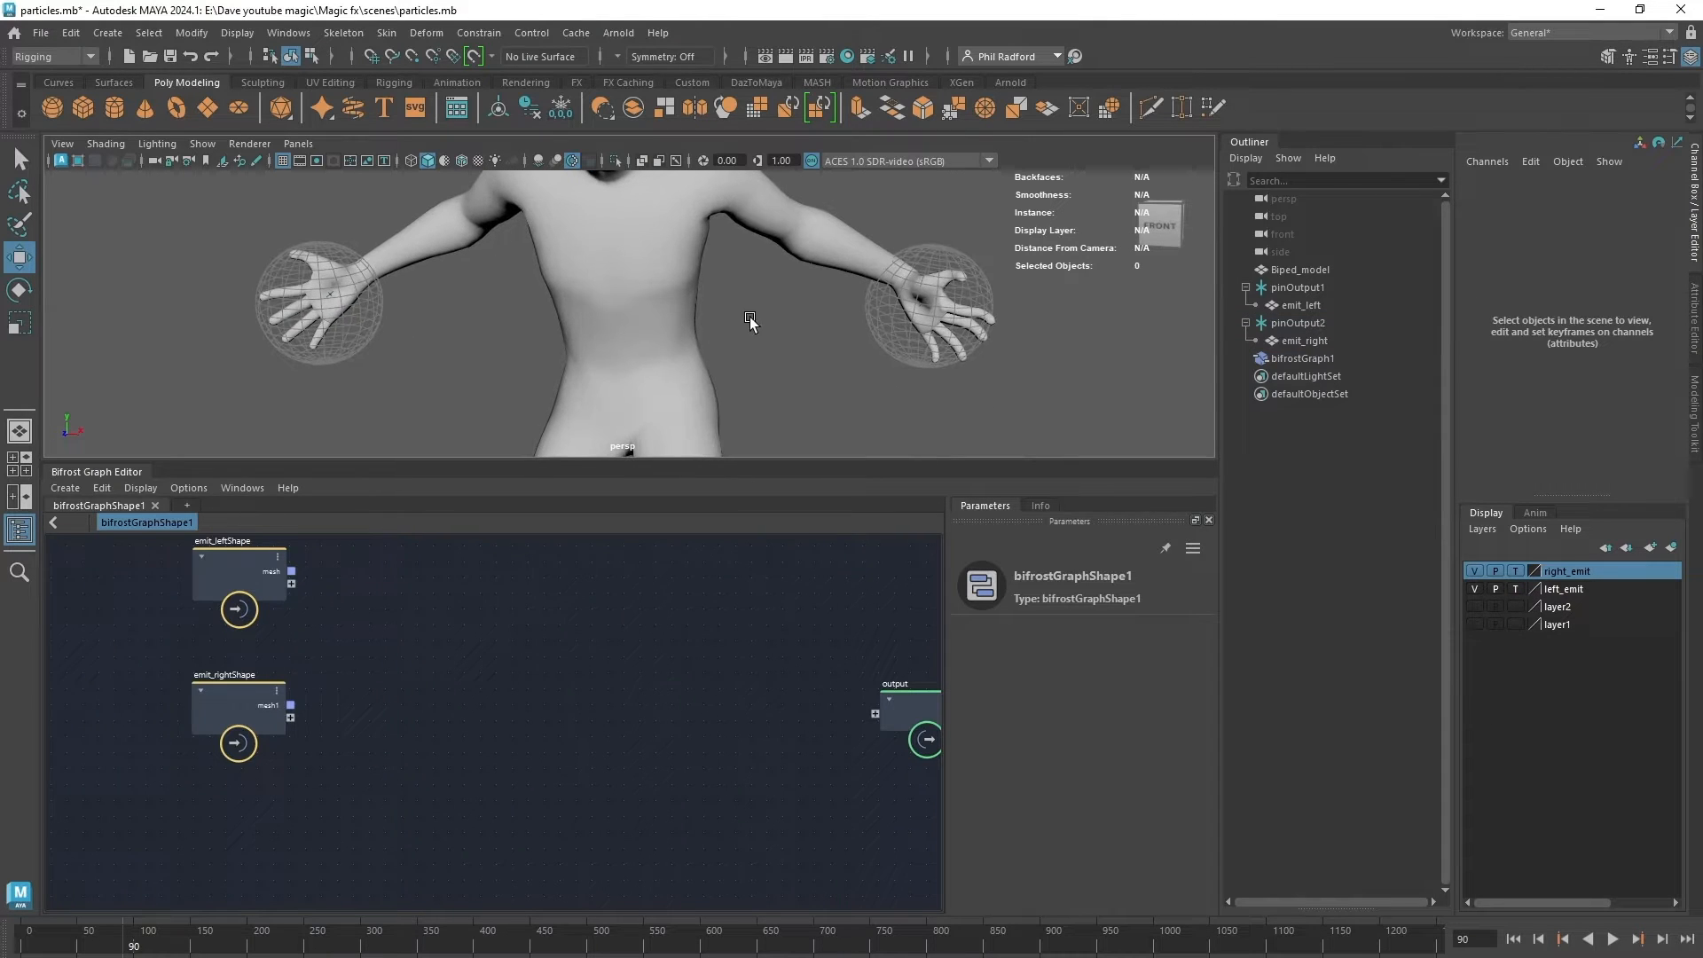
middle_click_drag(441, 609, 411, 696, "alt")
right_click_drag(411, 696, 417, 679, "alt")
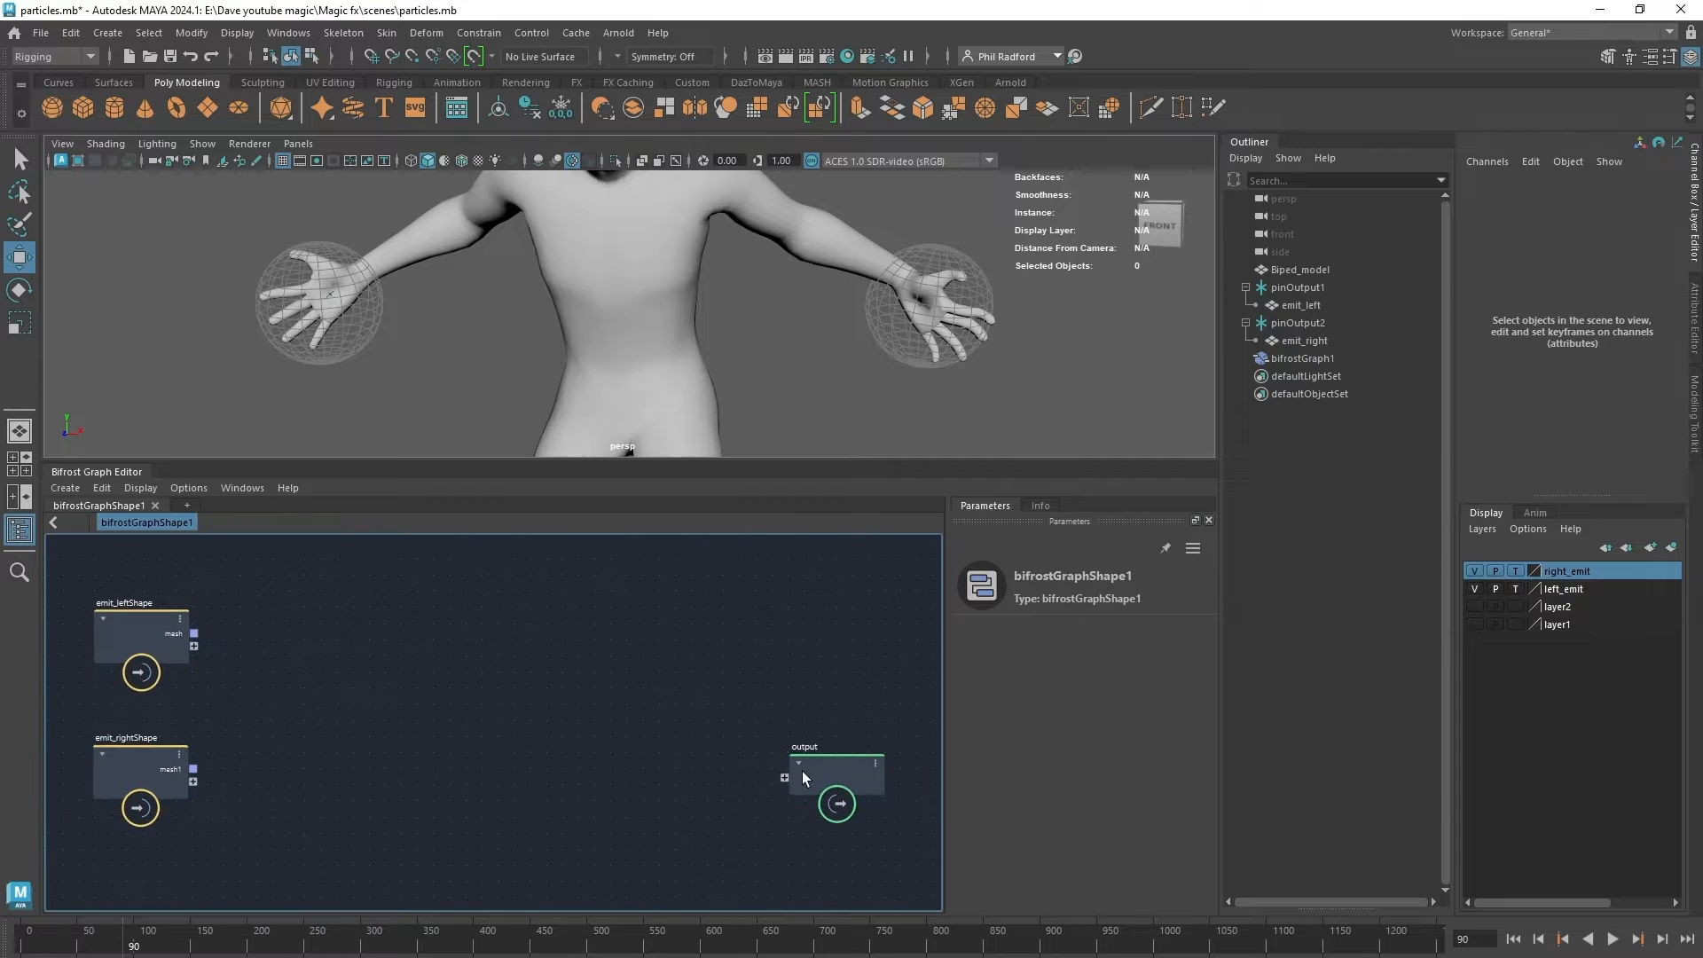
Move the output node farther from the two emitter inputs to make room in the graph, and clear the selection.
left_click_drag(819, 774, 902, 654)
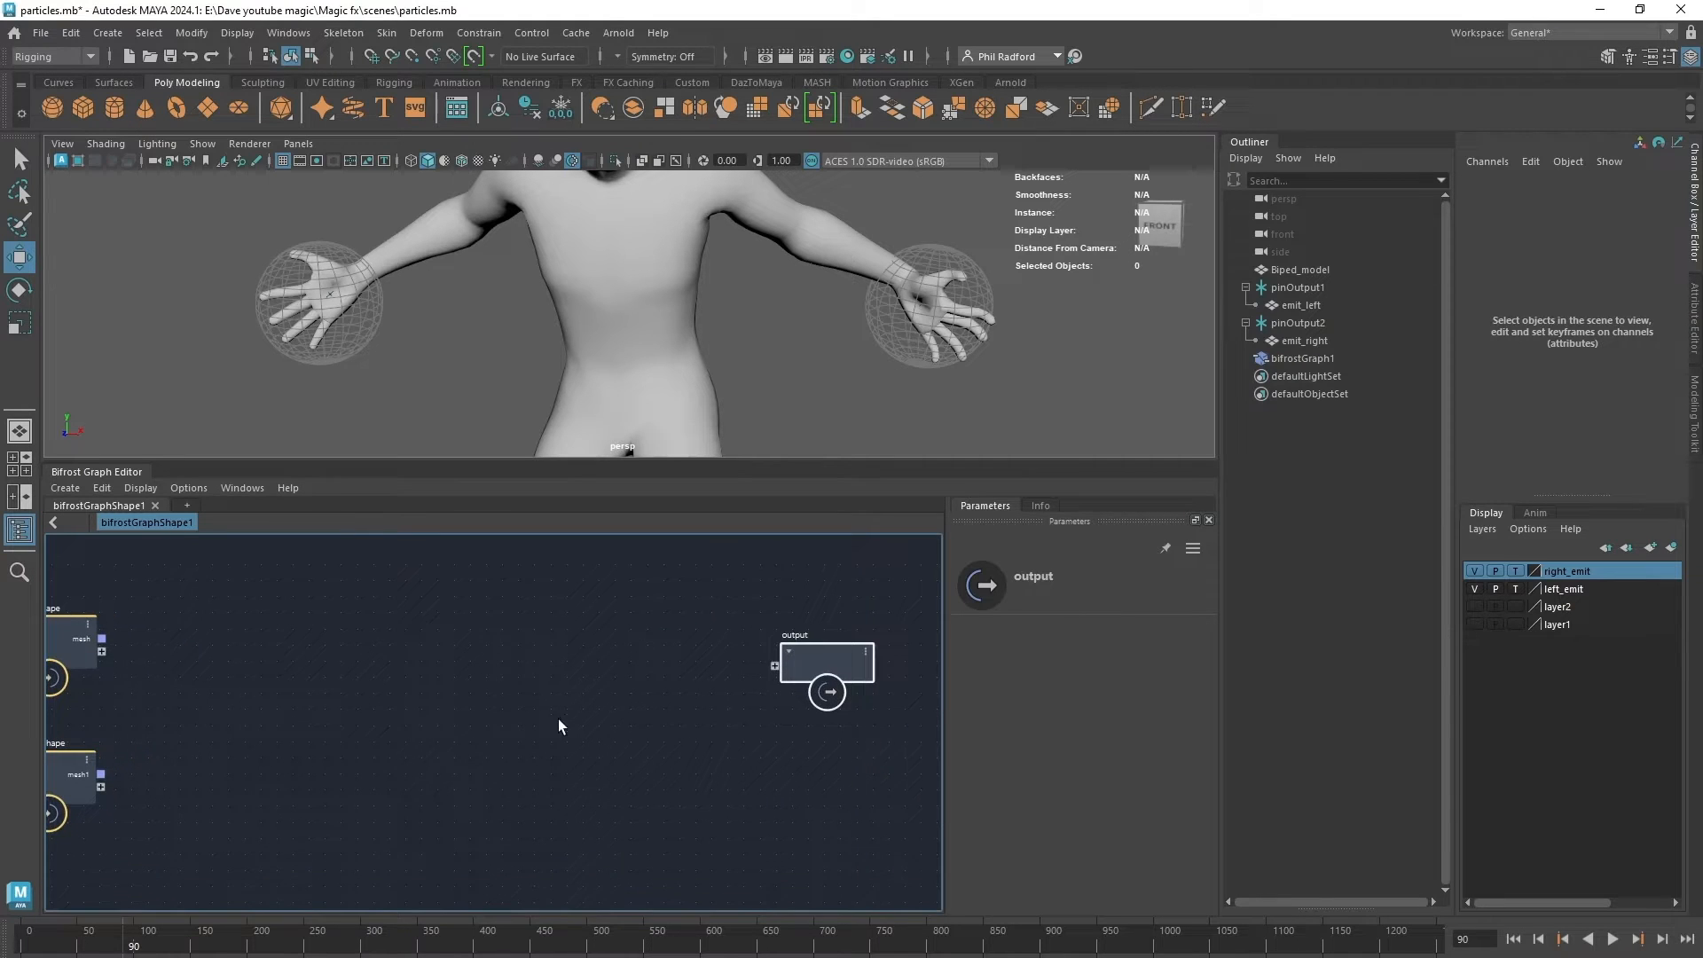
left_click_drag(795, 660, 855, 725)
middle_click_drag(569, 706, 657, 716)
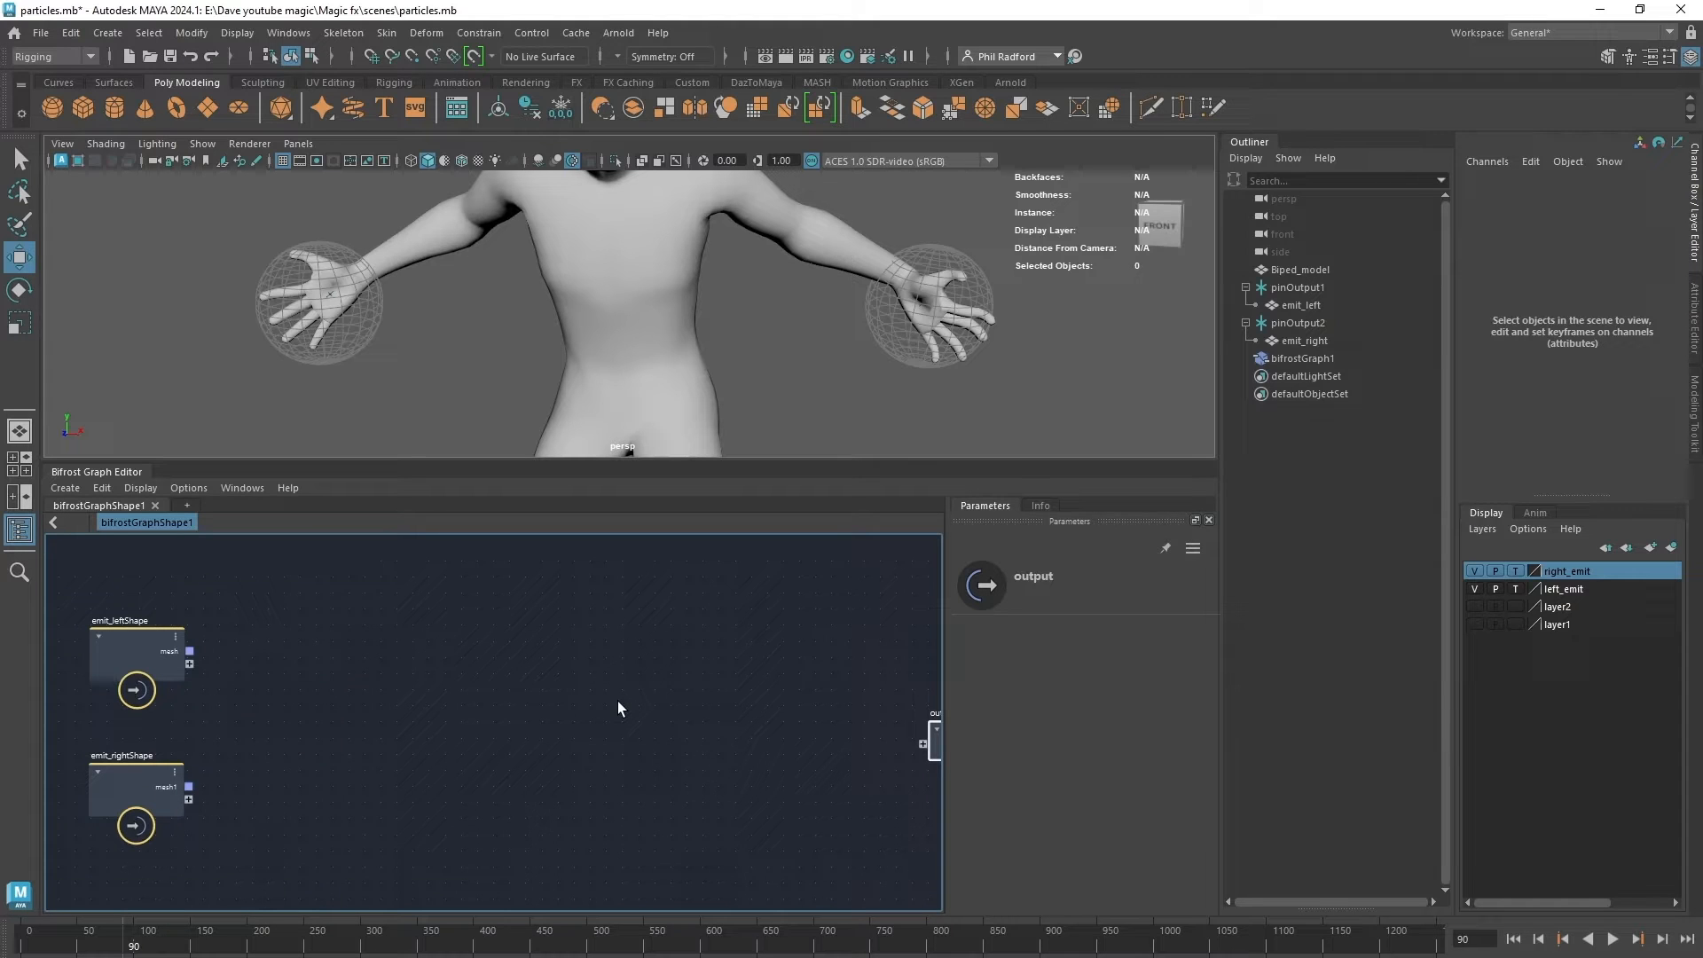
left_click(619, 702)
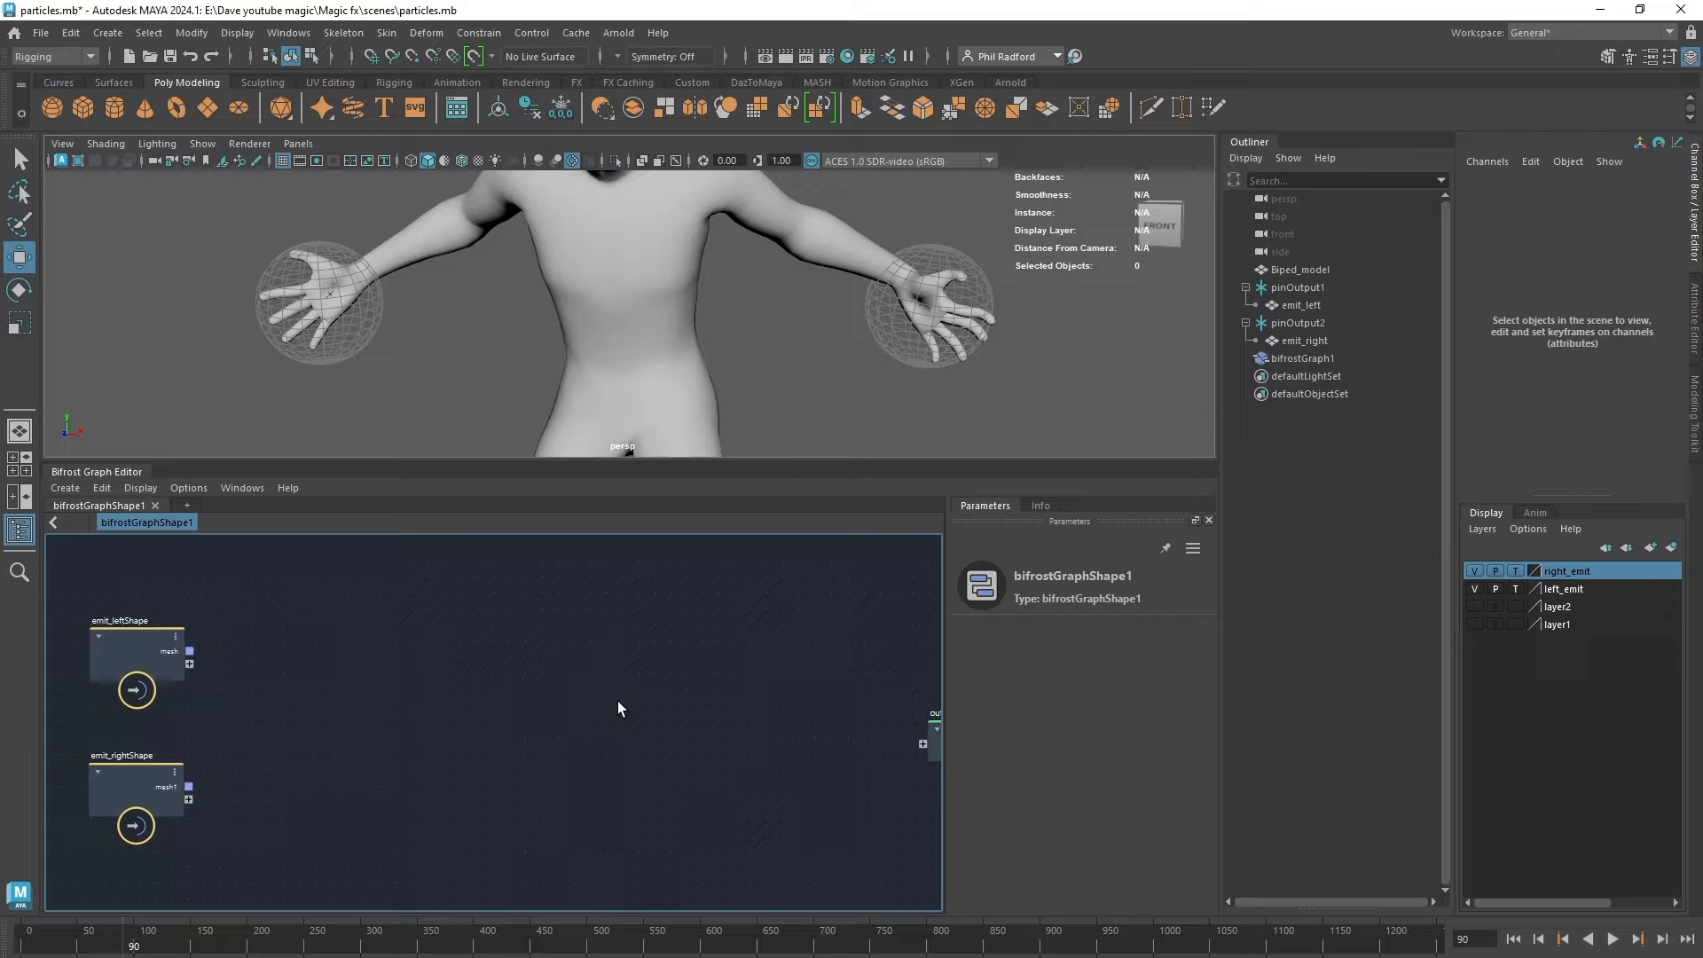
Add a basic_particles_graph compound between the emitter inputs and the output node.
key("Tab")
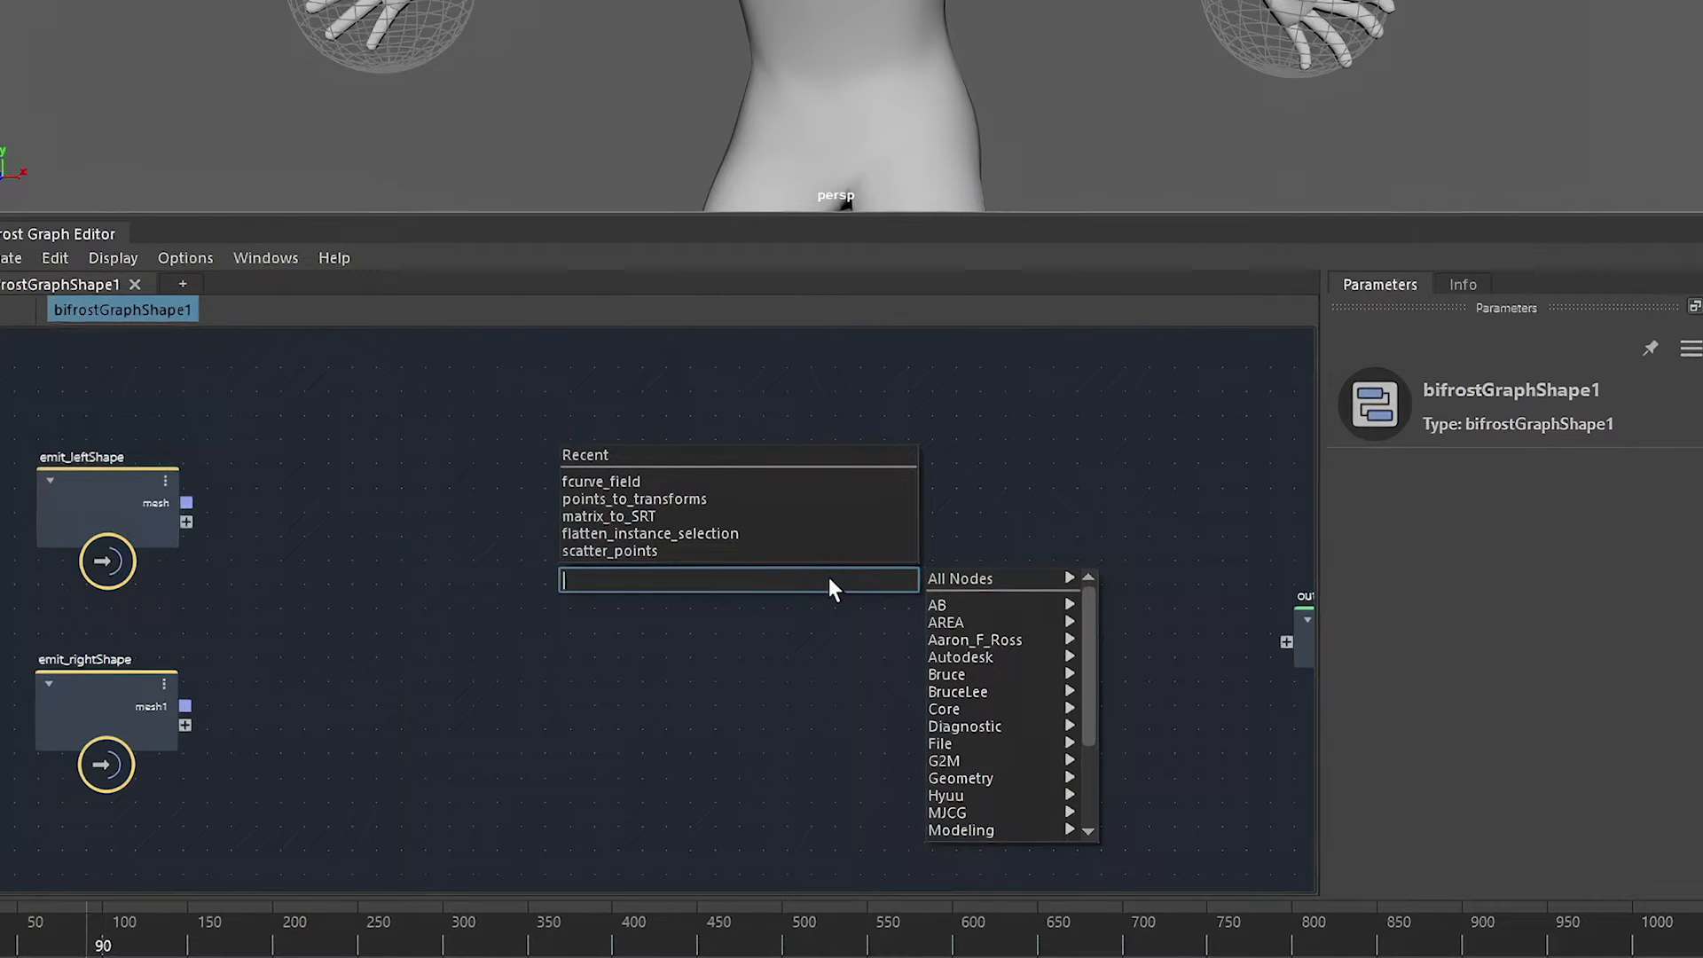
type("pa")
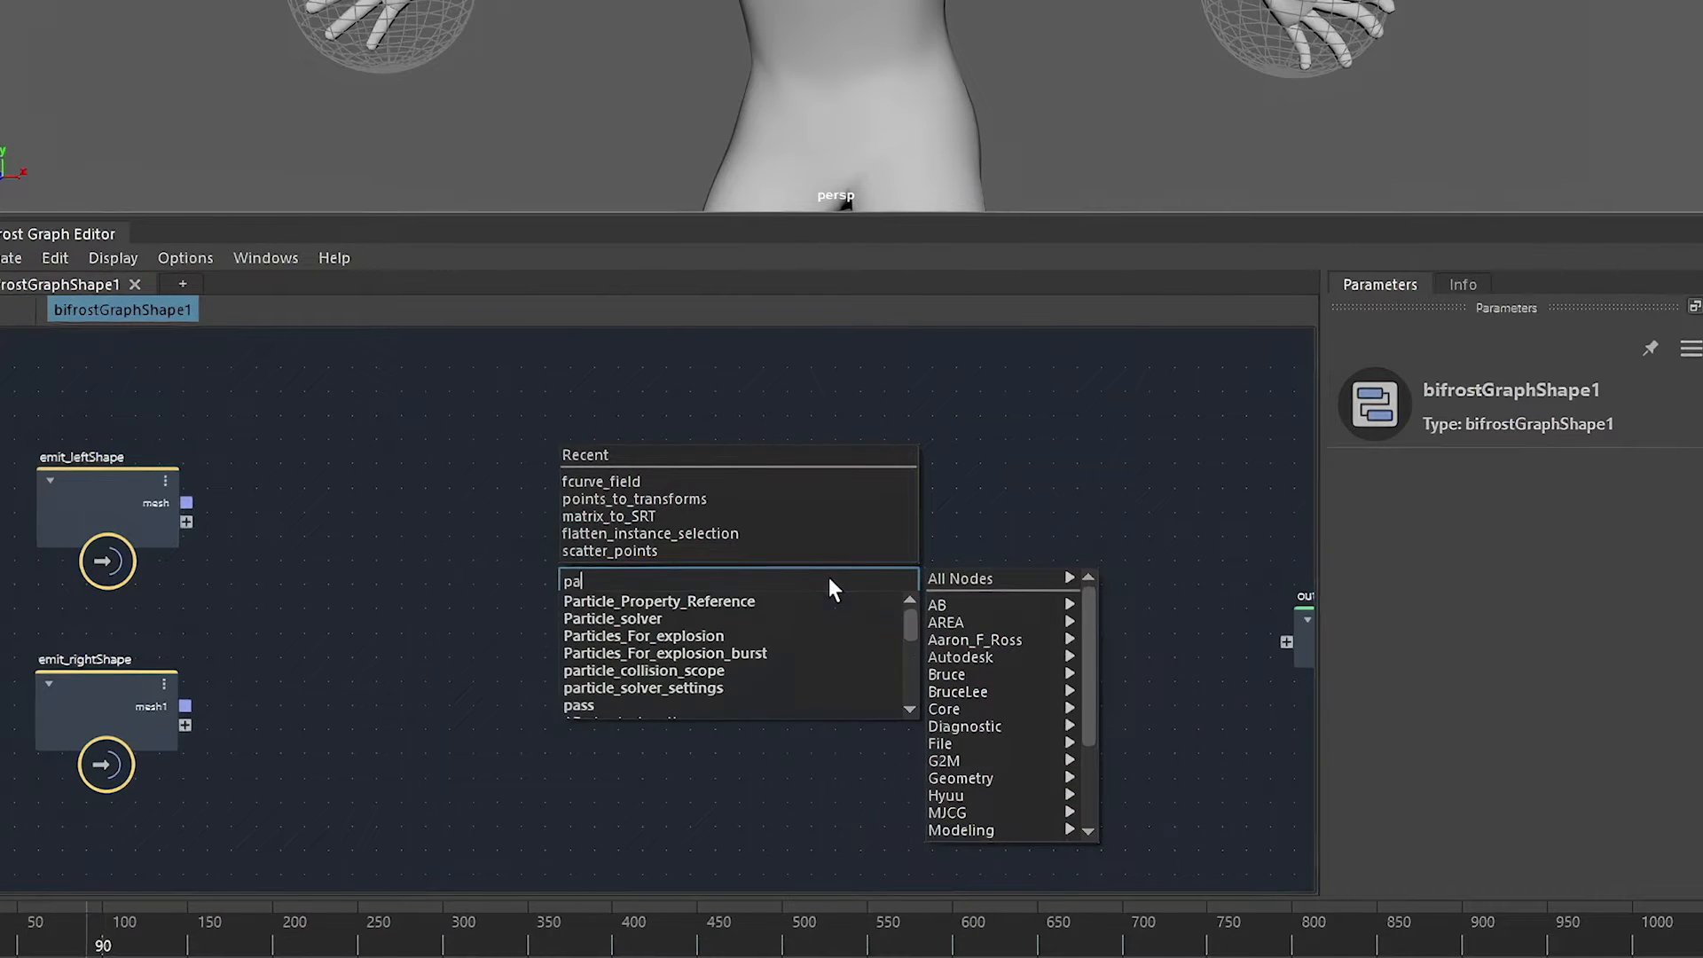
type("rticles")
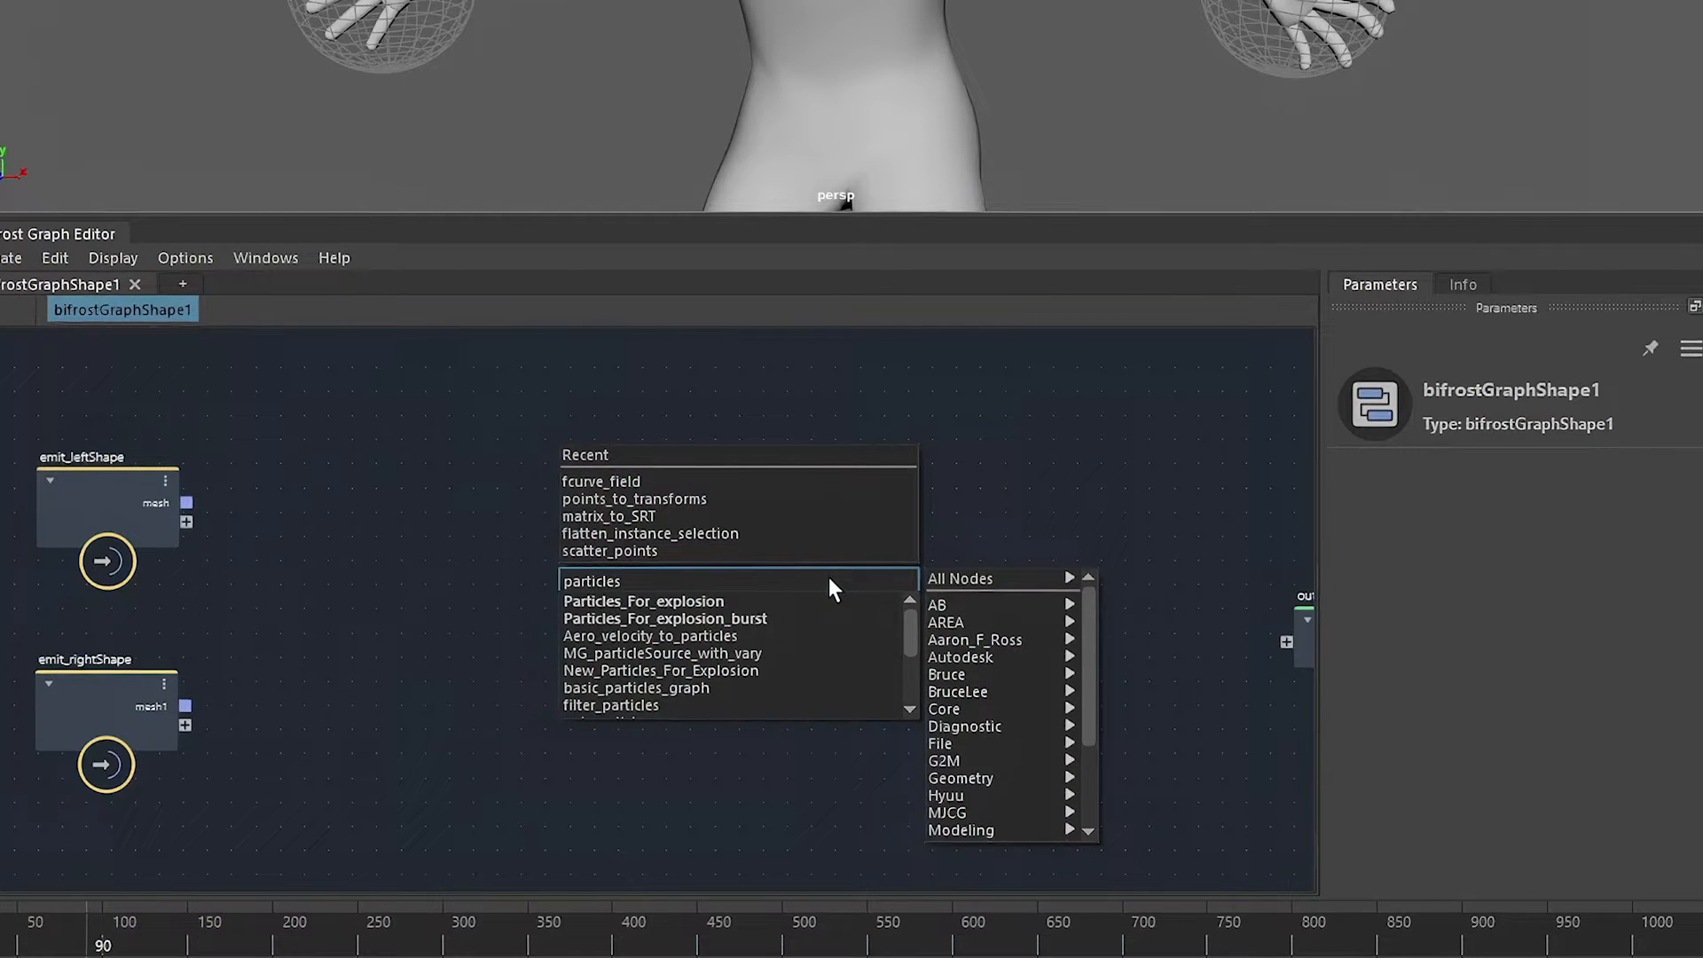
key("Down")
key("Down")
key("Down")
key("Down")
key("Down")
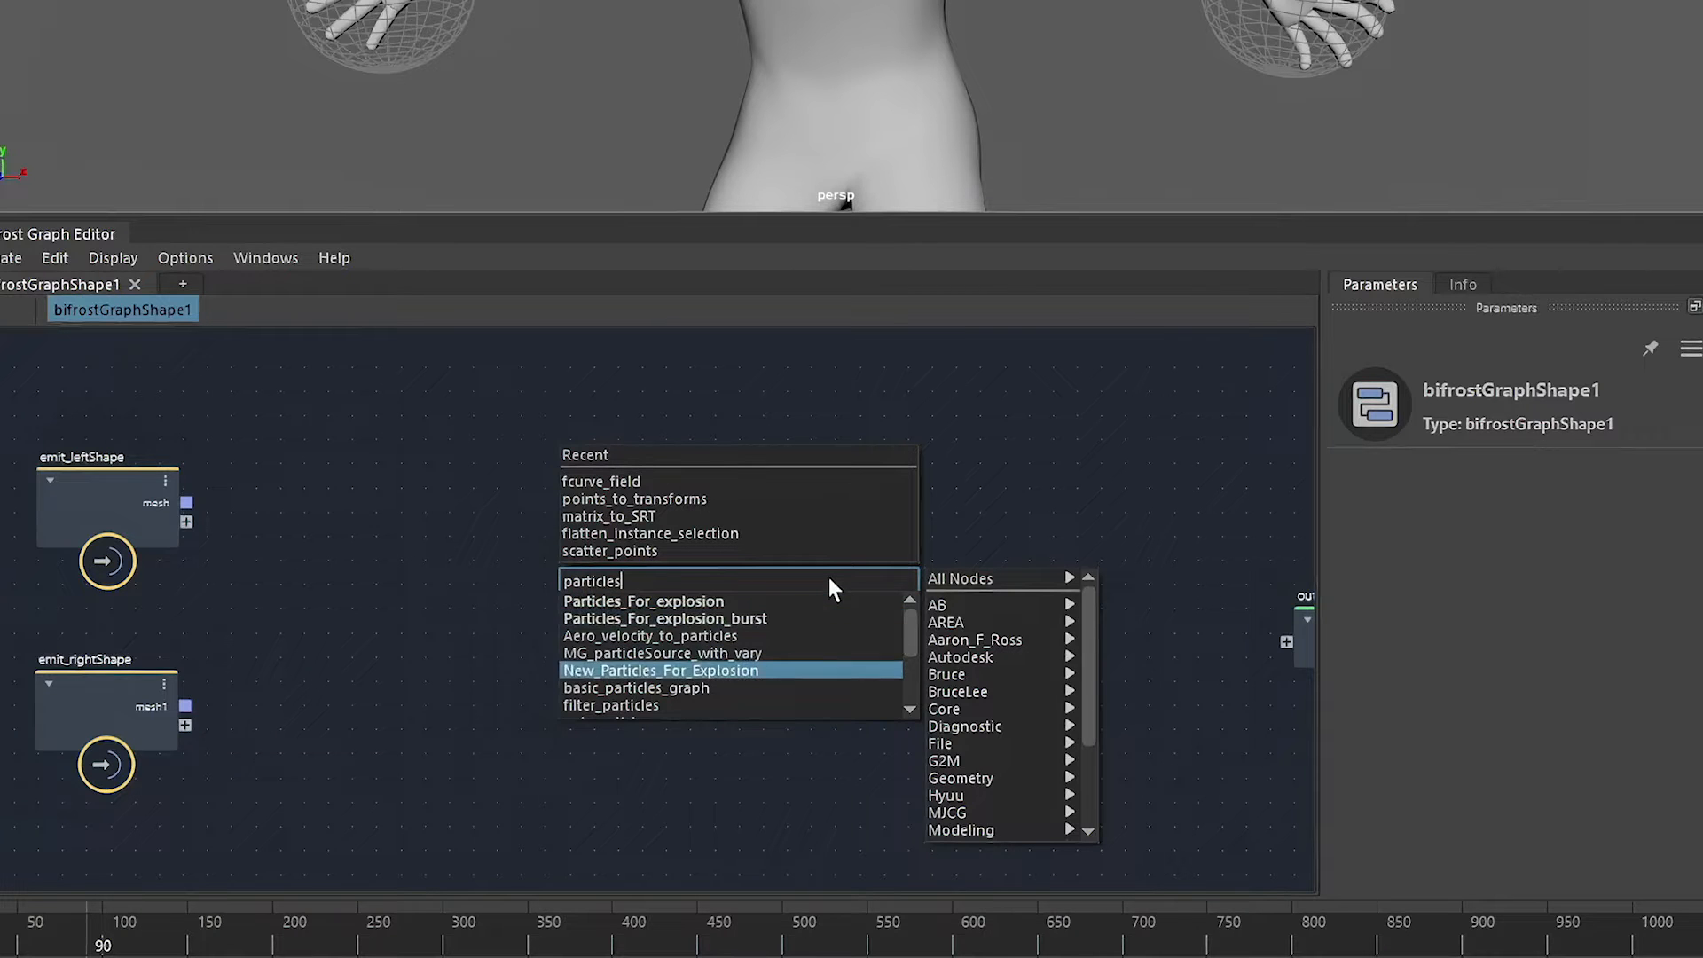
key("Down")
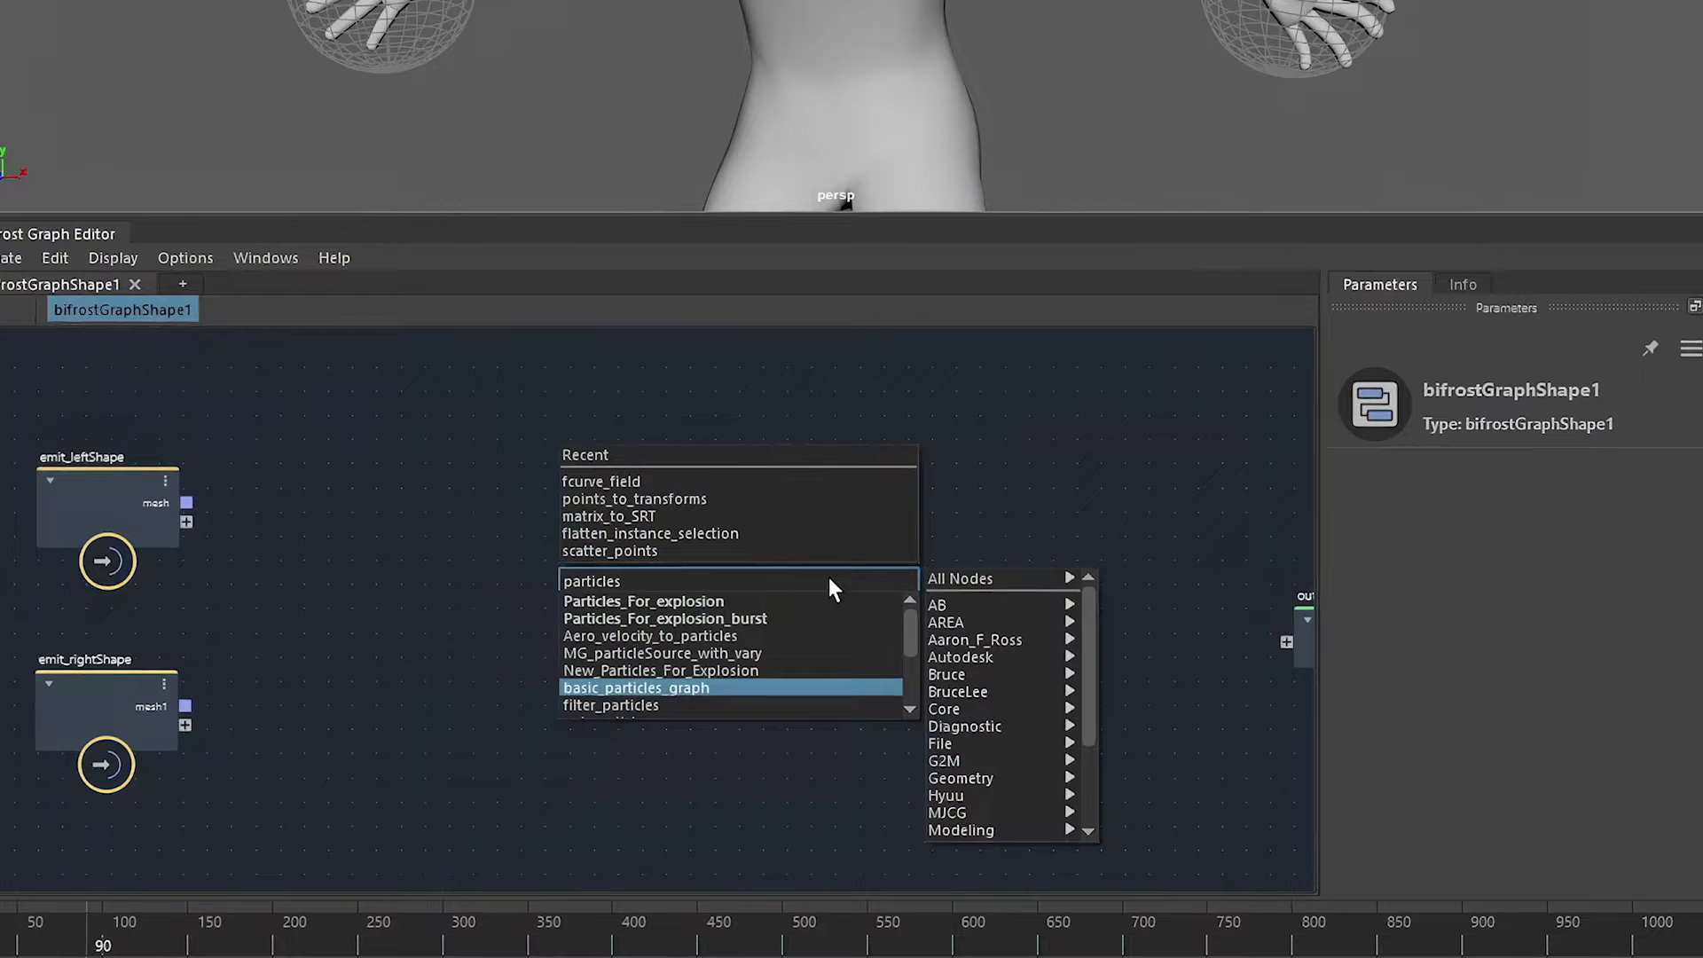
key("Return")
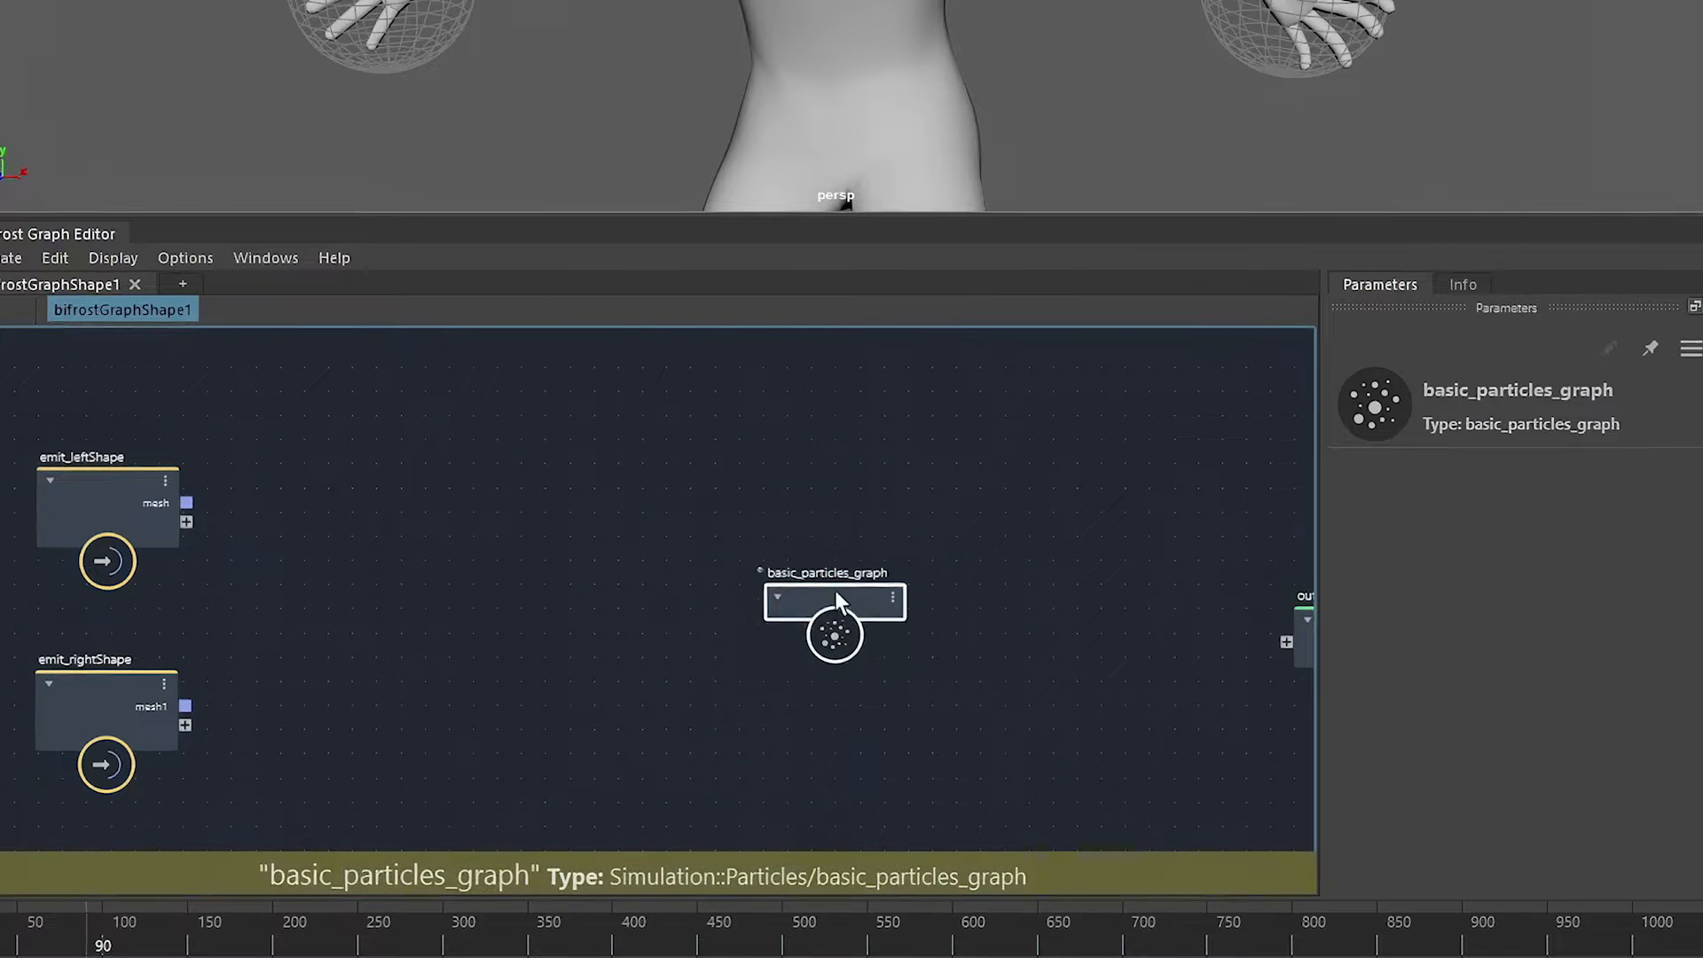
Explode the basic_particles_graph compound into its individual nodes and clear the selection.
scroll(827, 653, "up", 4)
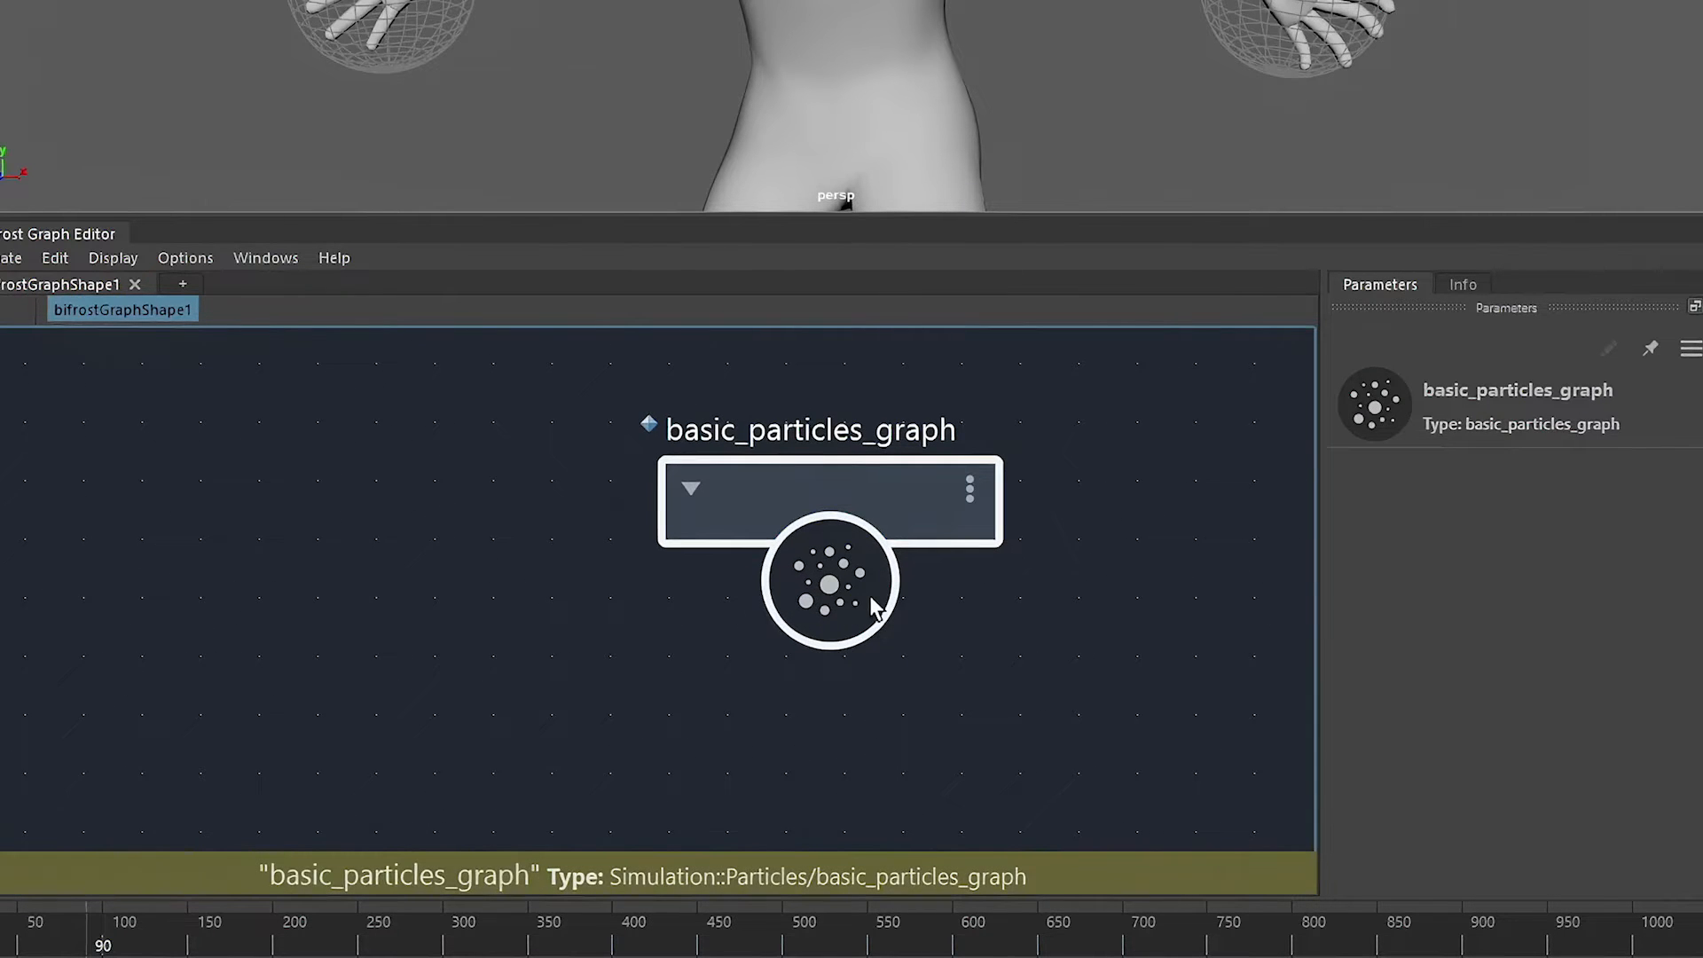
scroll(868, 585, "down", 4)
scroll(865, 572, "down", 2)
mouse_move(859, 564)
left_mouse_down()
mouse_move(896, 576)
mouse_move(853, 531)
mouse_move(876, 541)
left_mouse_up()
right_click(876, 541)
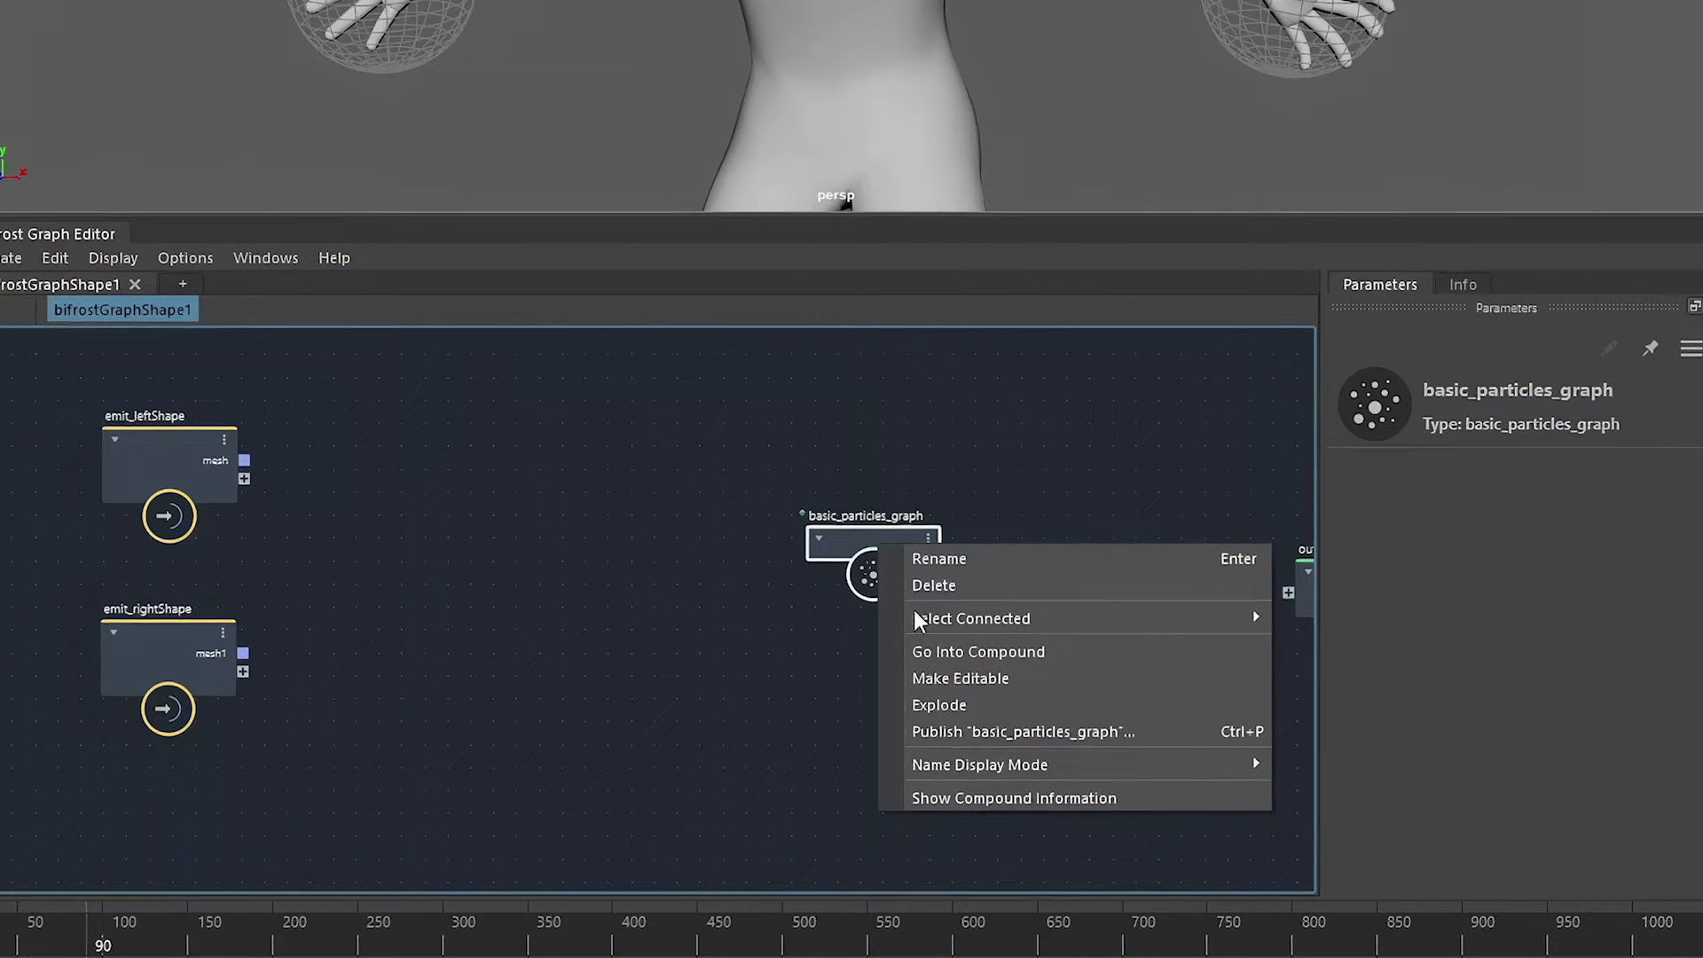
left_click(922, 703)
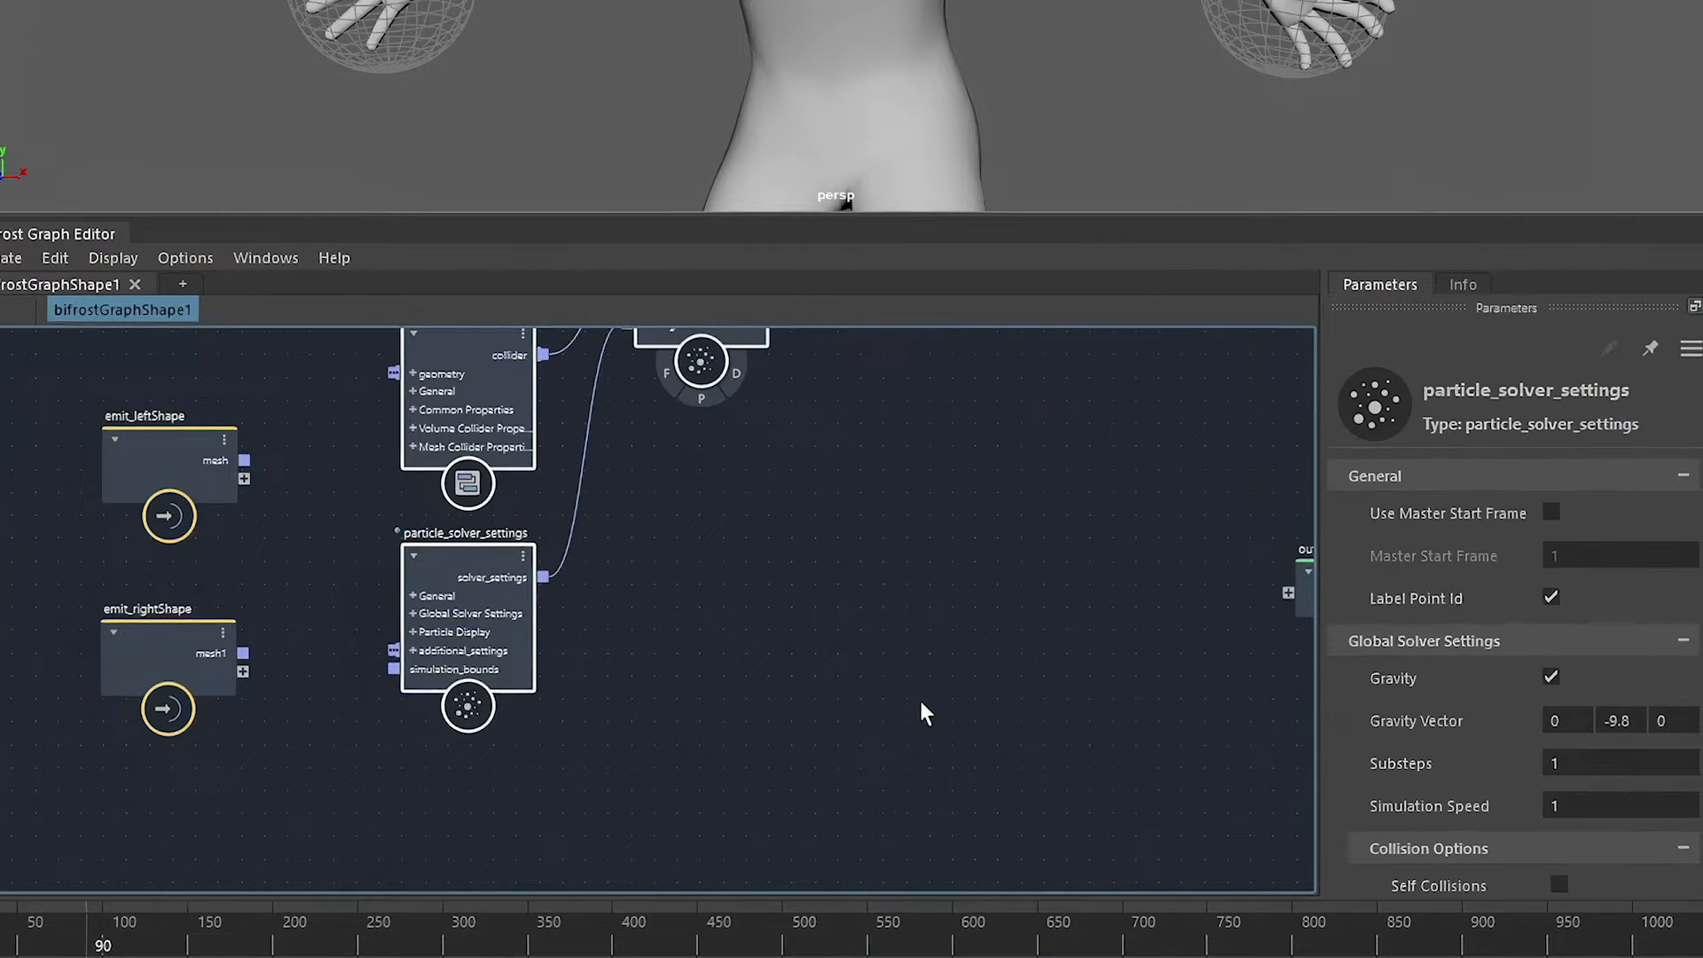
key("a")
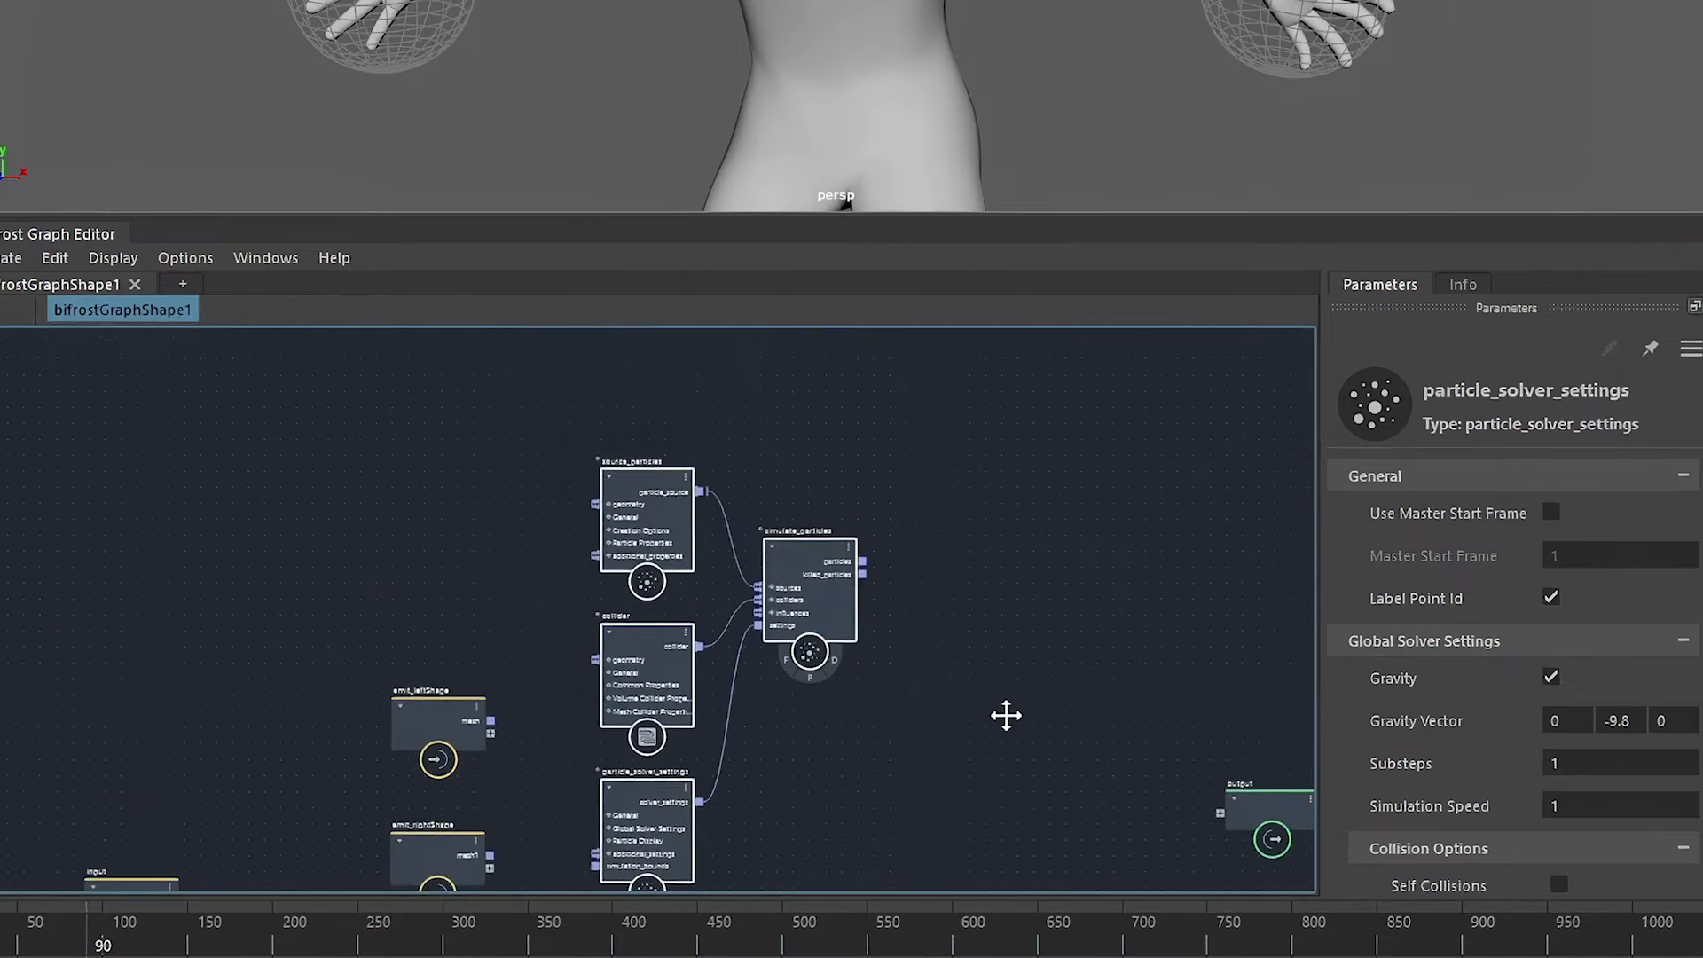
left_click_drag(829, 522, 988, 711)
scroll(1062, 731, "up", 3)
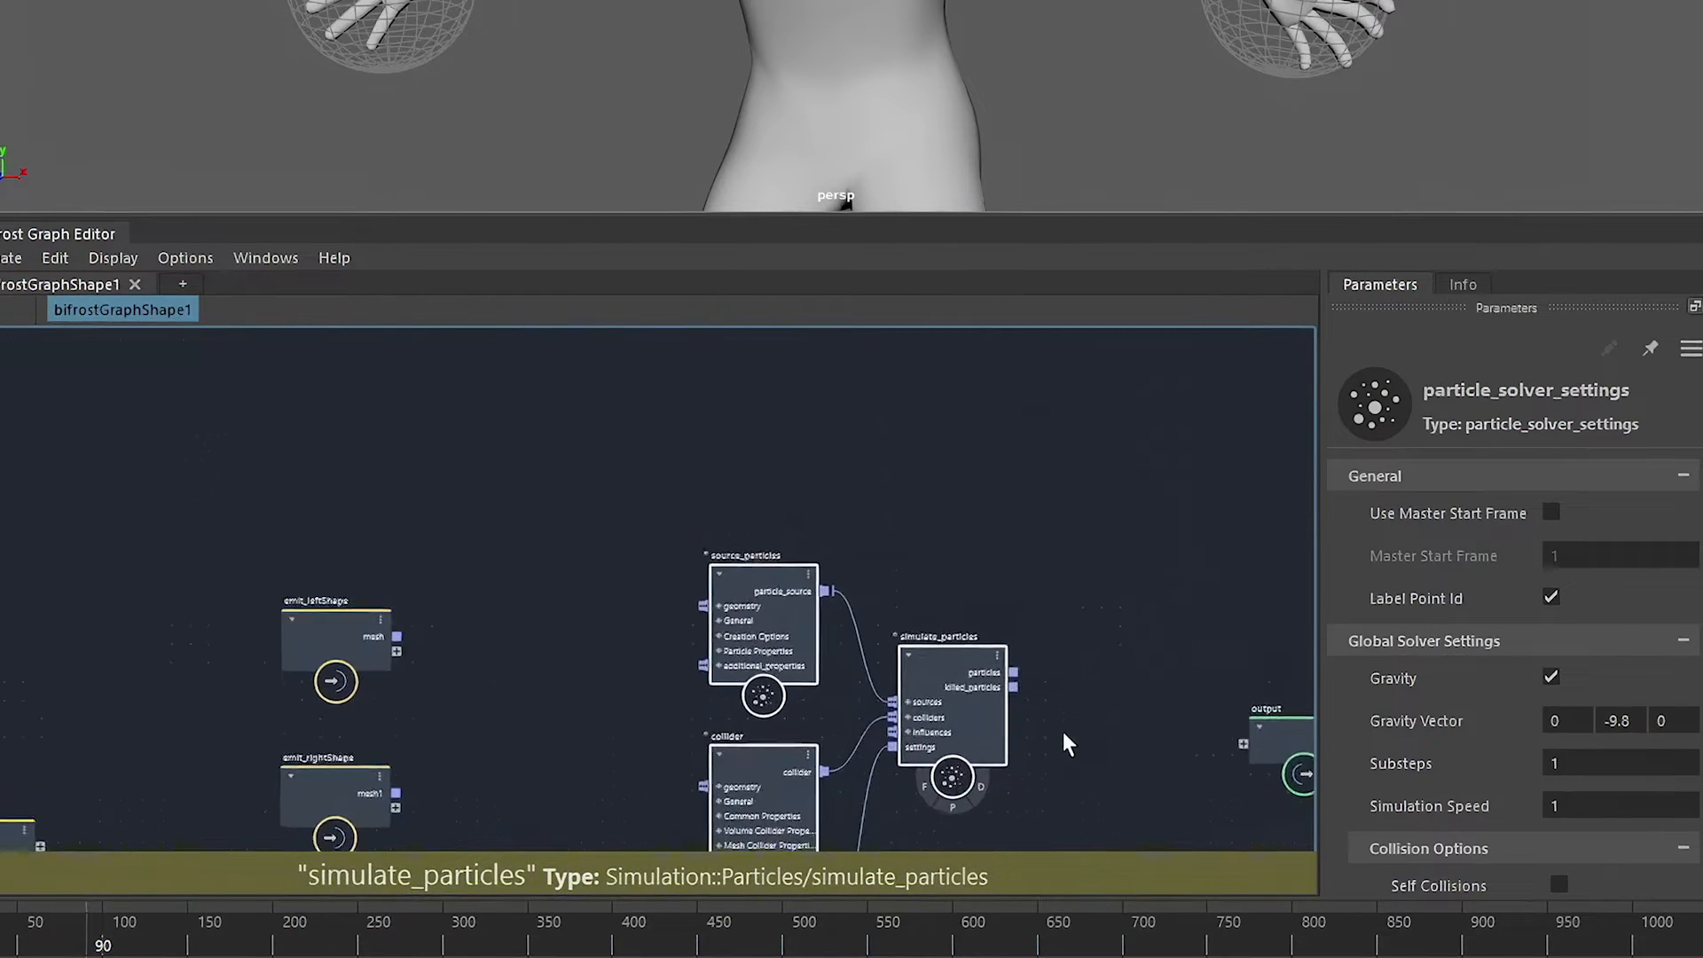
middle_click_drag(1078, 684, 1101, 511, "alt")
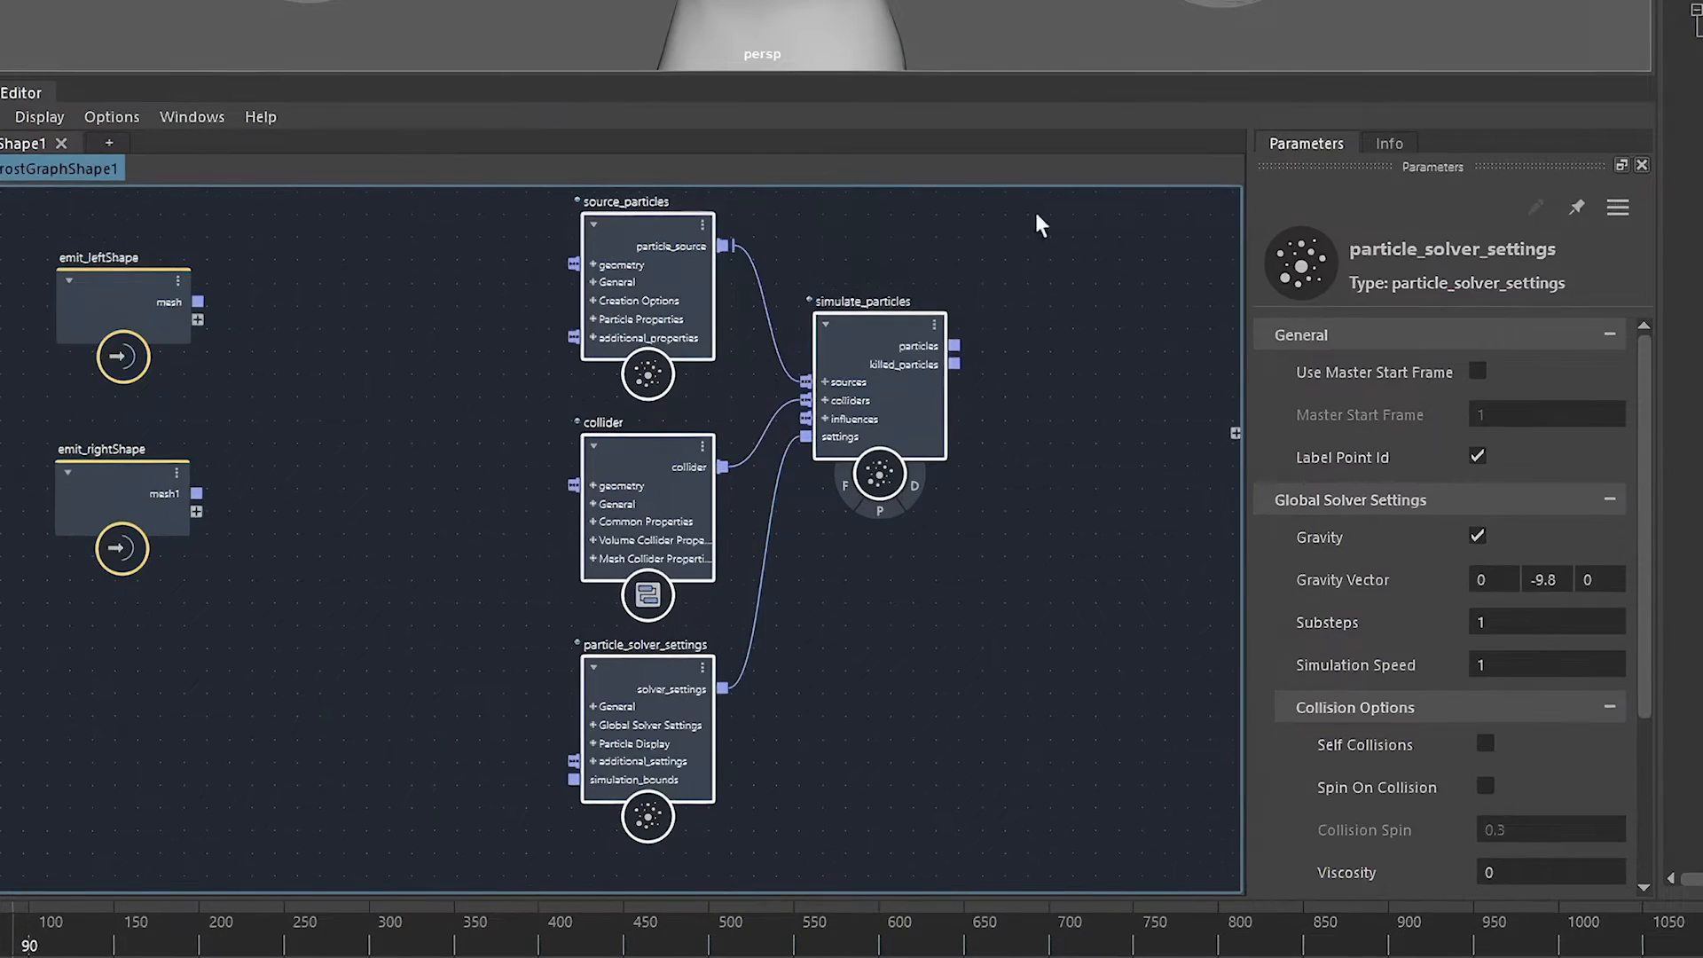
left_click(981, 609)
Space out the source_particles, collider and particle_solver_settings nodes, and move simulate_particles farther from them.
middle_click_drag(419, 438, 440, 454, "alt")
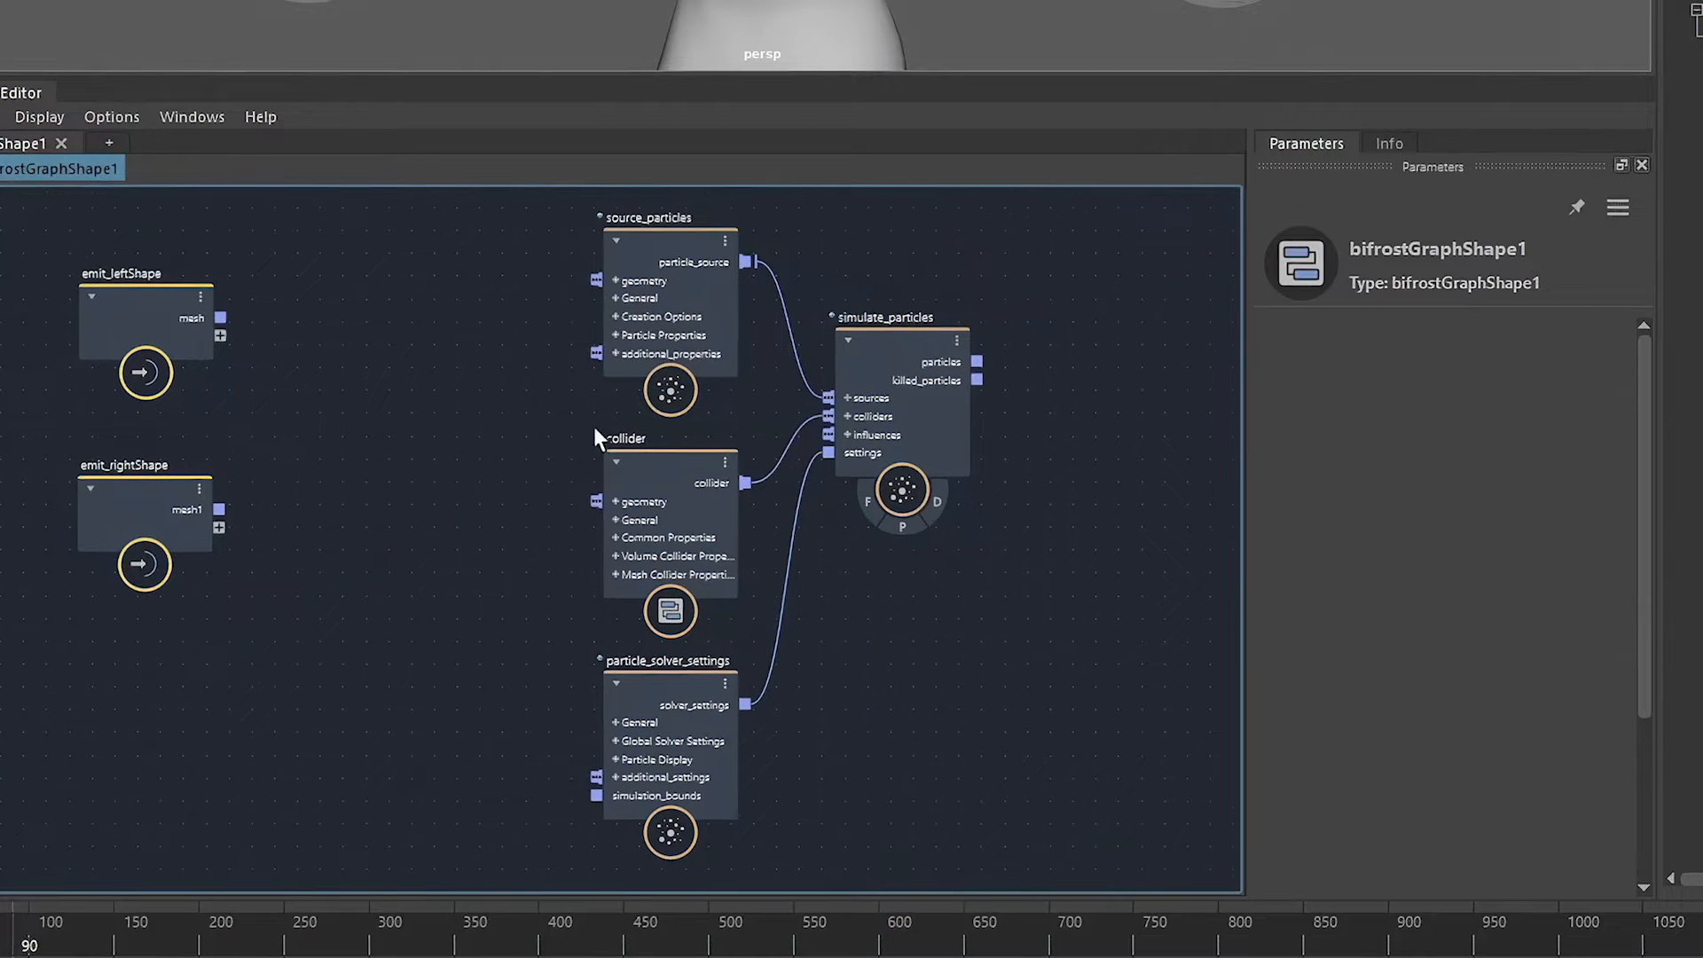
left_click(678, 298)
left_click_drag(678, 301, 669, 294)
left_click_drag(657, 521, 646, 510)
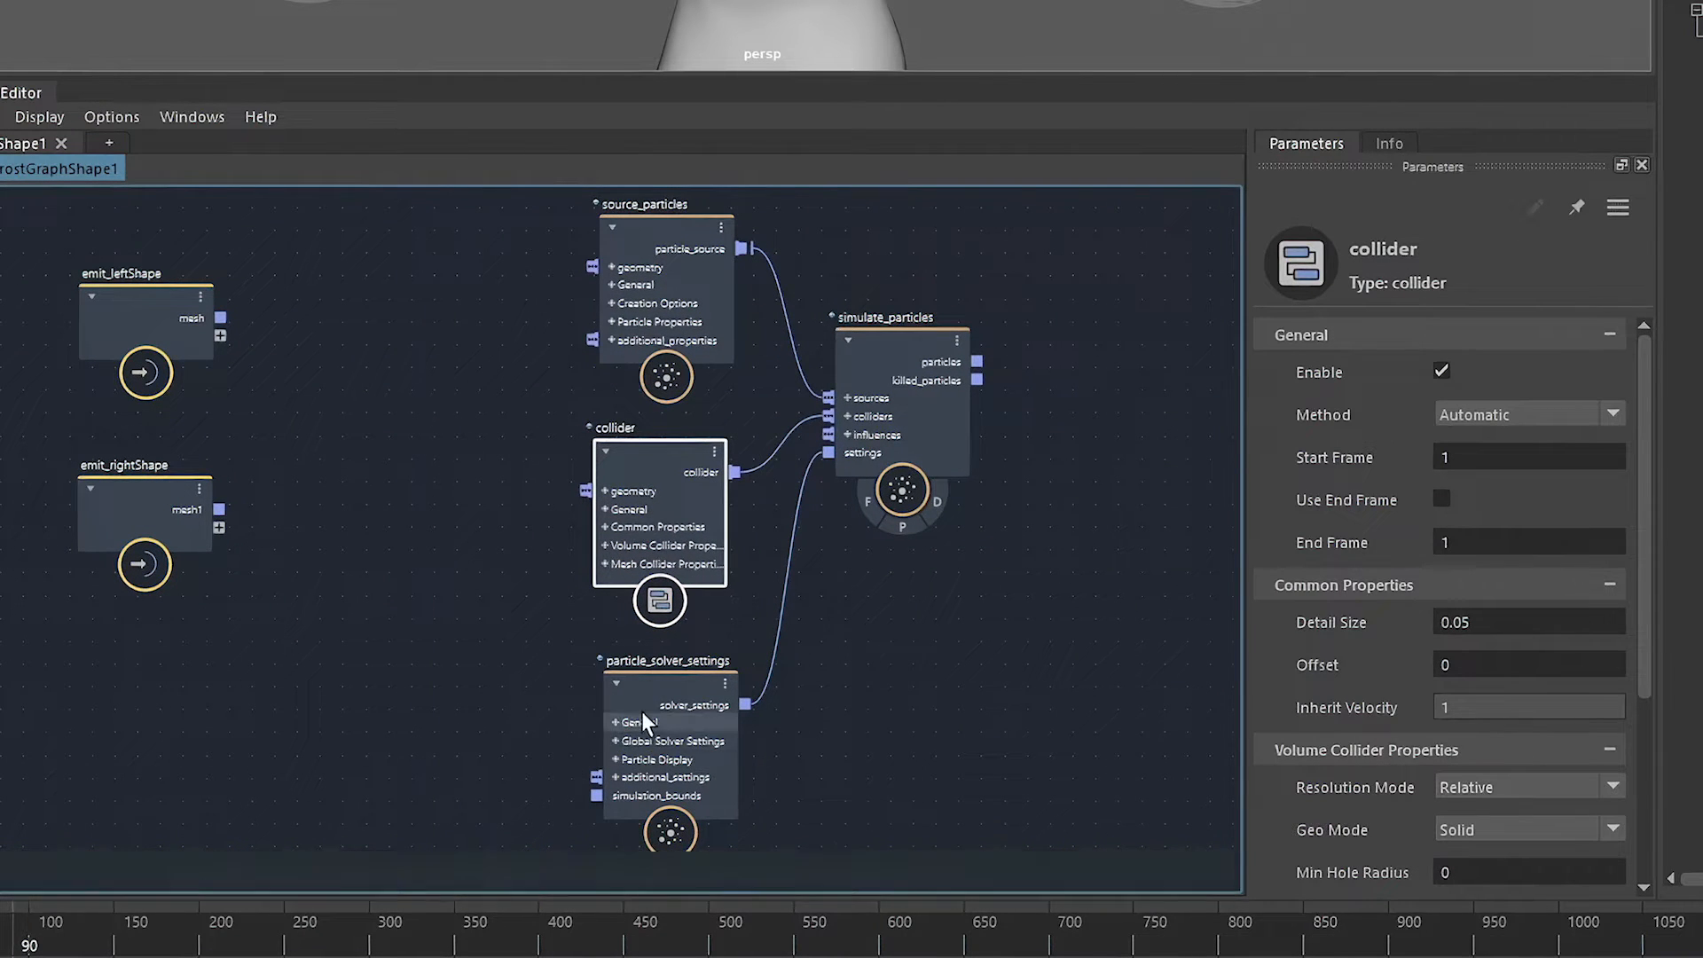
mouse_move(641, 711)
left_mouse_down()
mouse_move(640, 743)
mouse_move(633, 722)
left_mouse_up()
left_click_drag(880, 388, 947, 440)
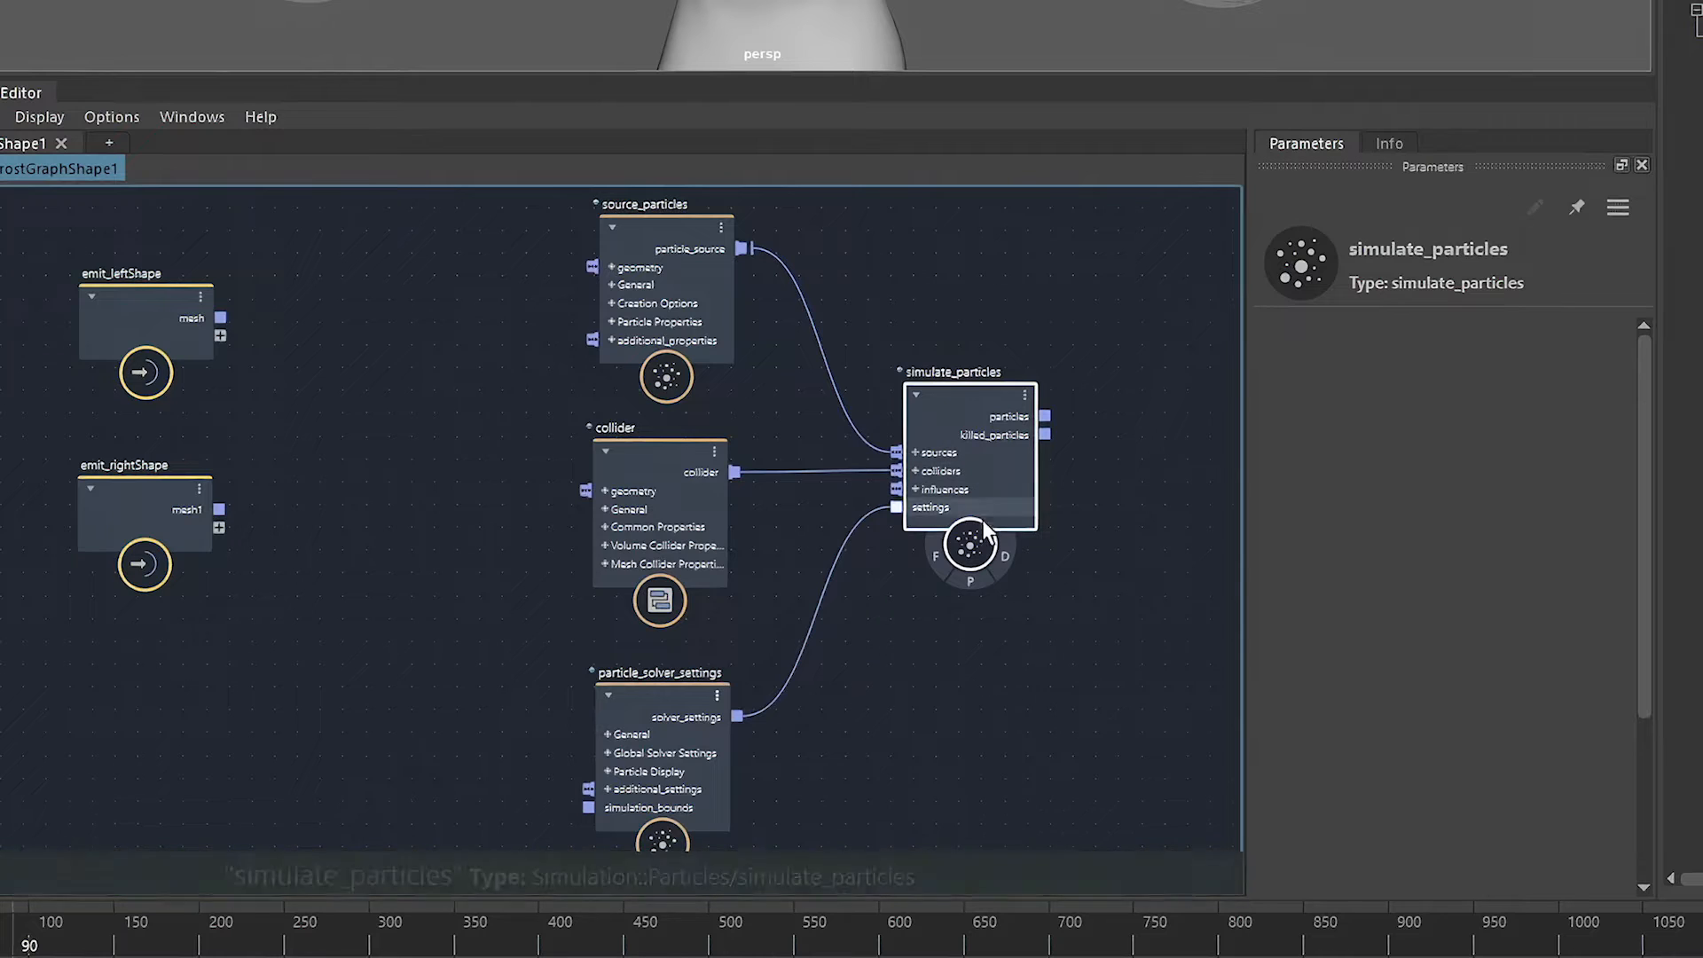
left_click_drag(586, 710, 584, 711)
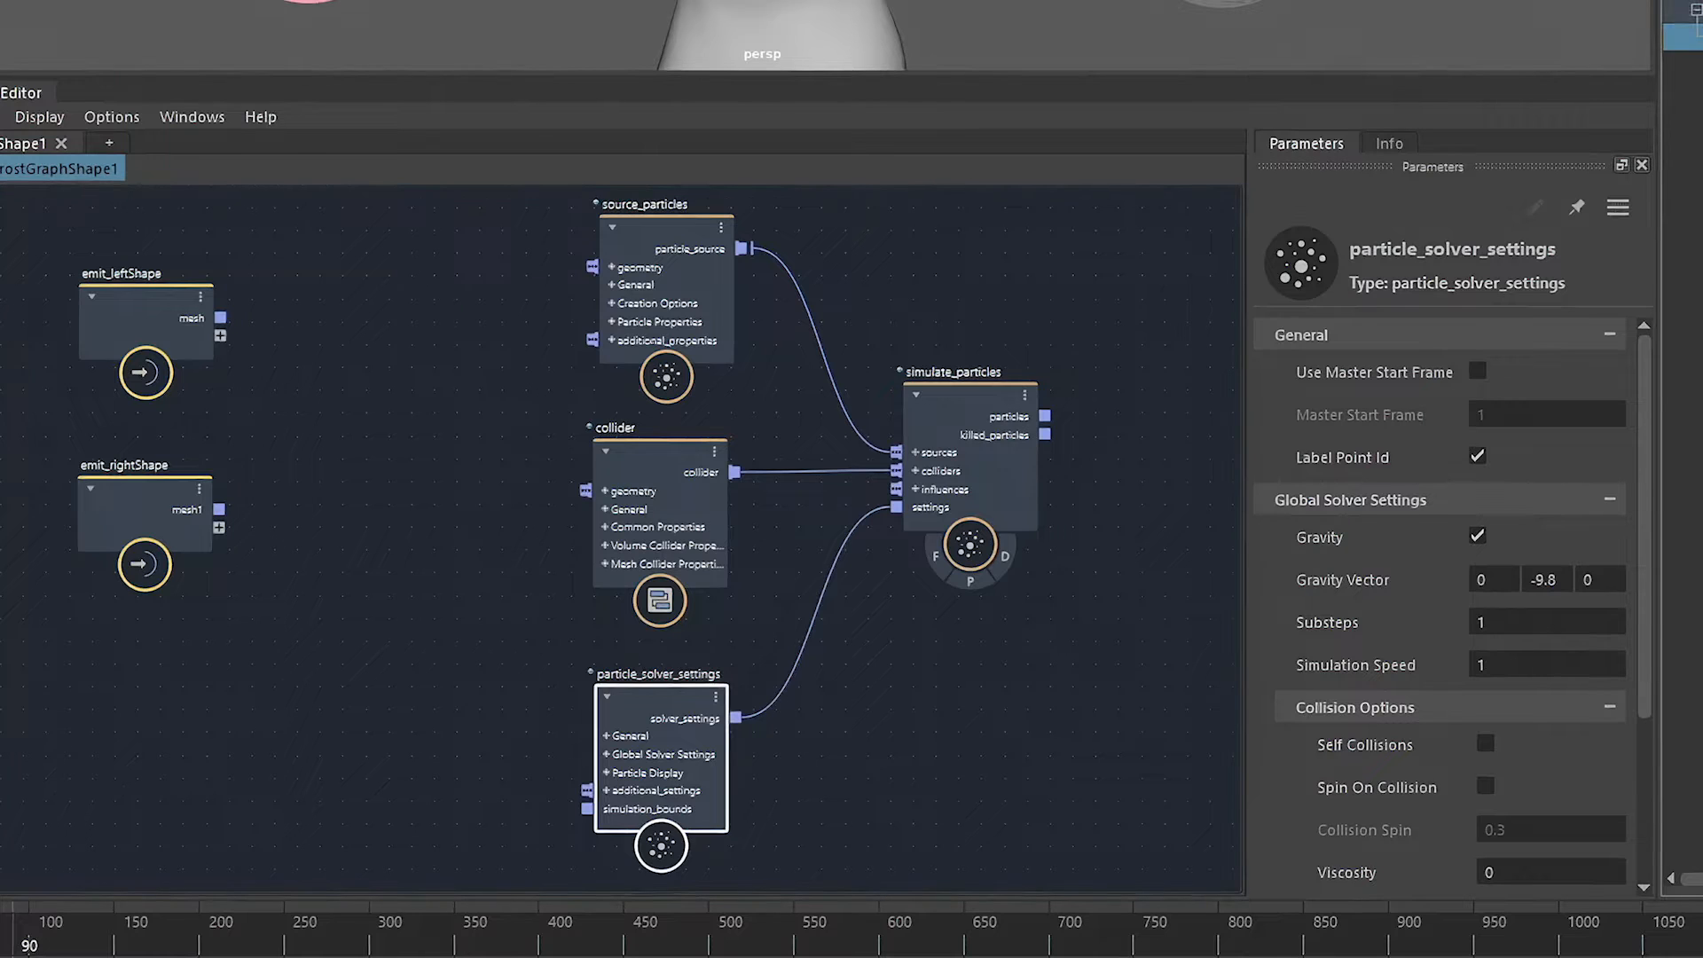
left_click(887, 693)
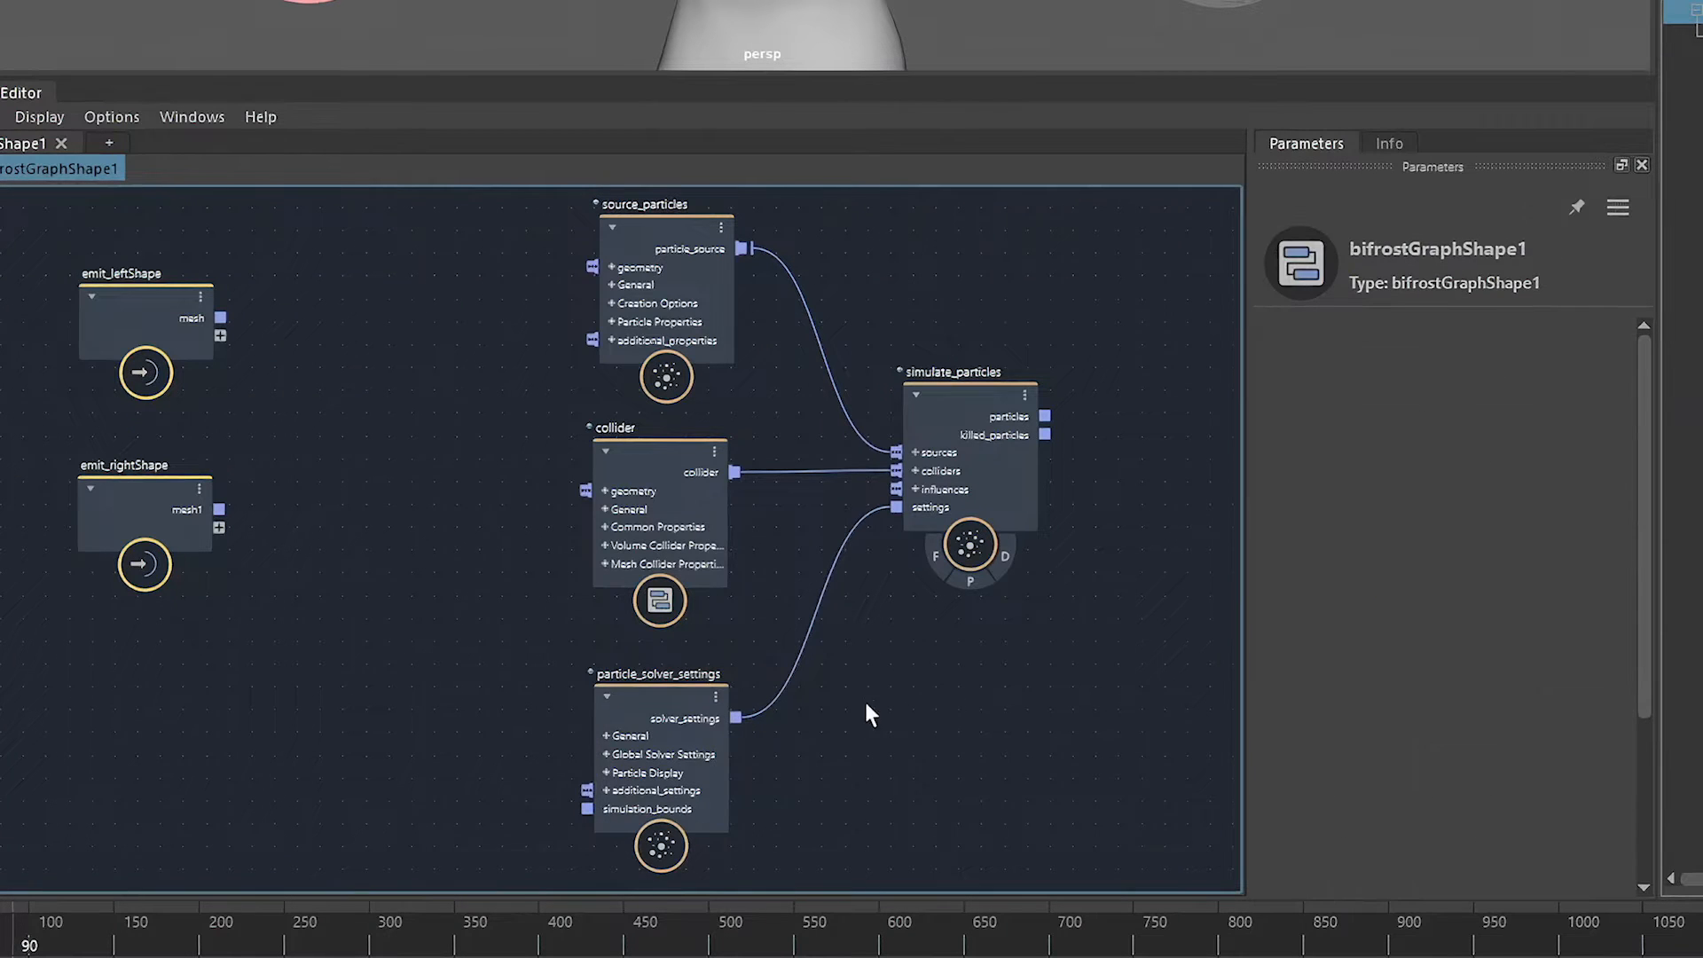
Review the parameters of the particle_solver_settings, collider, source_particles and simulate_particles nodes.
left_click(646, 752)
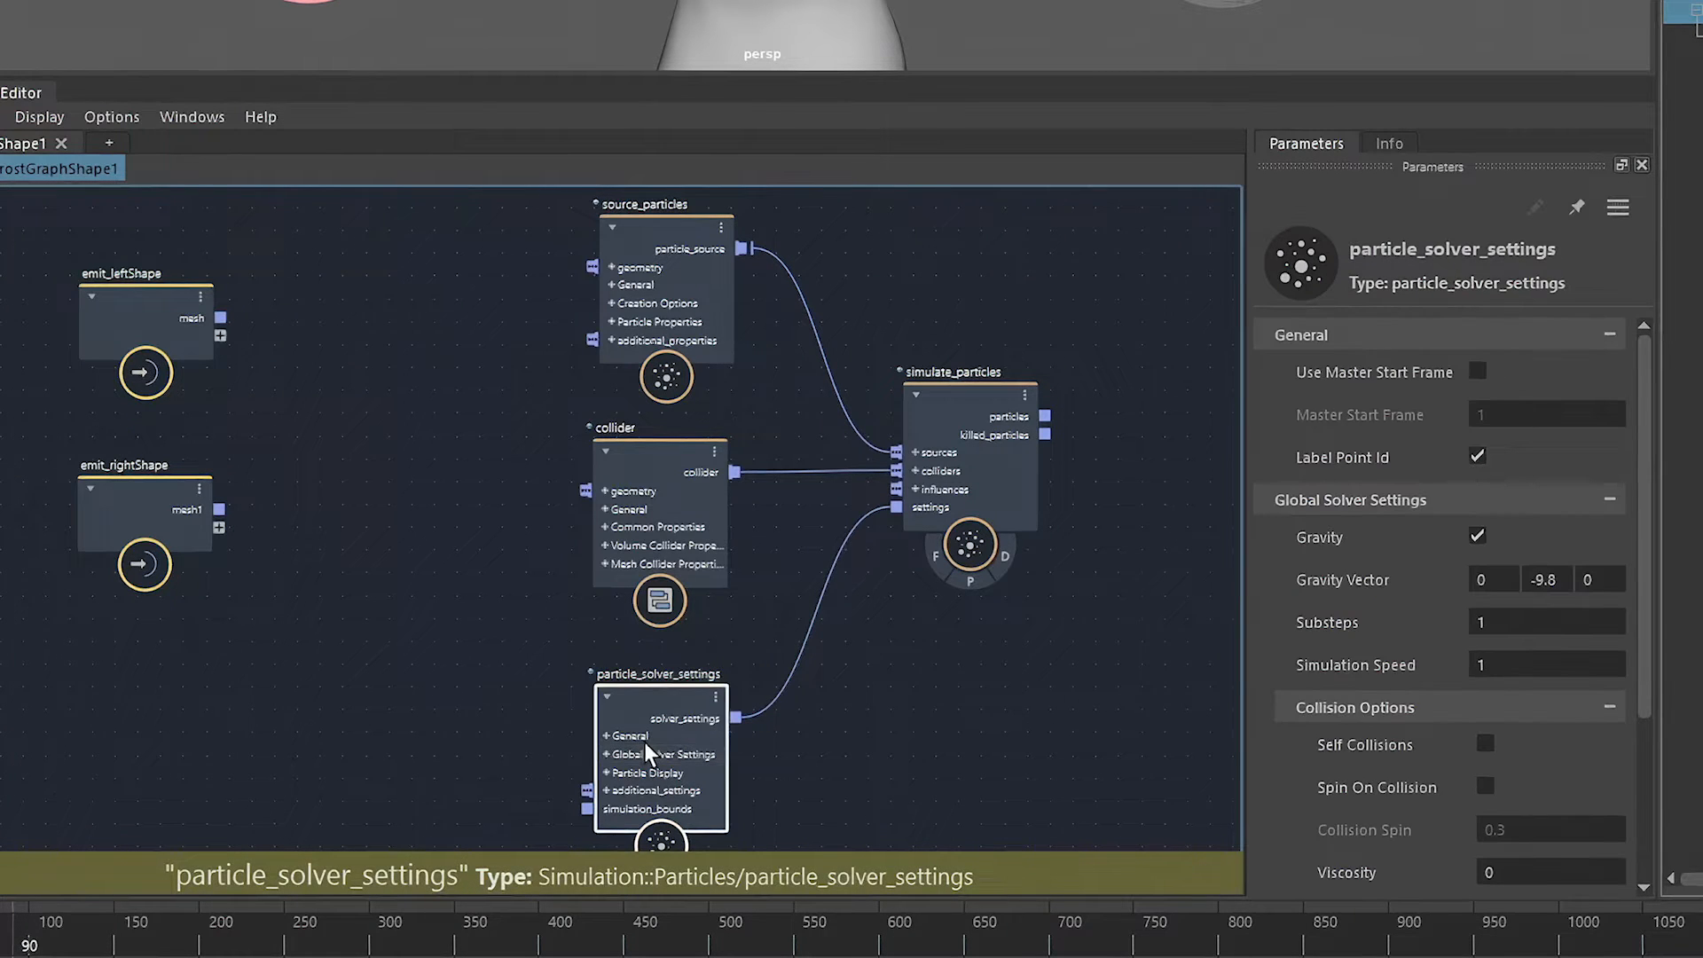
left_click(683, 450)
left_click(627, 268)
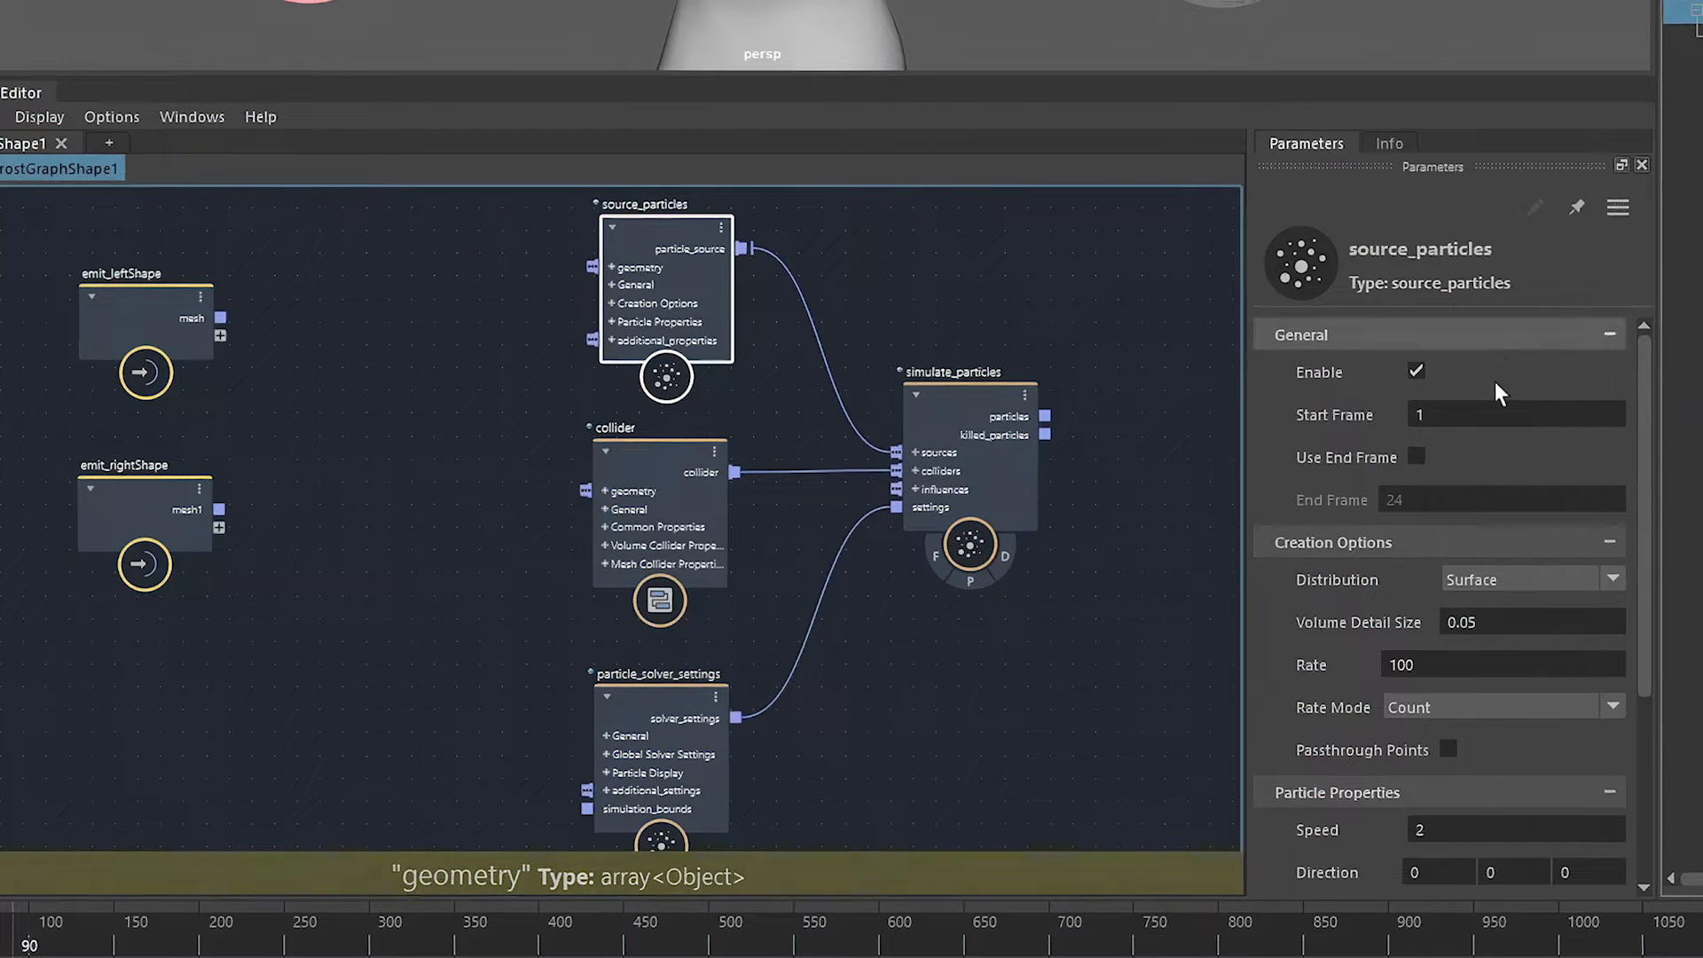
scroll(1517, 477, "down", 5)
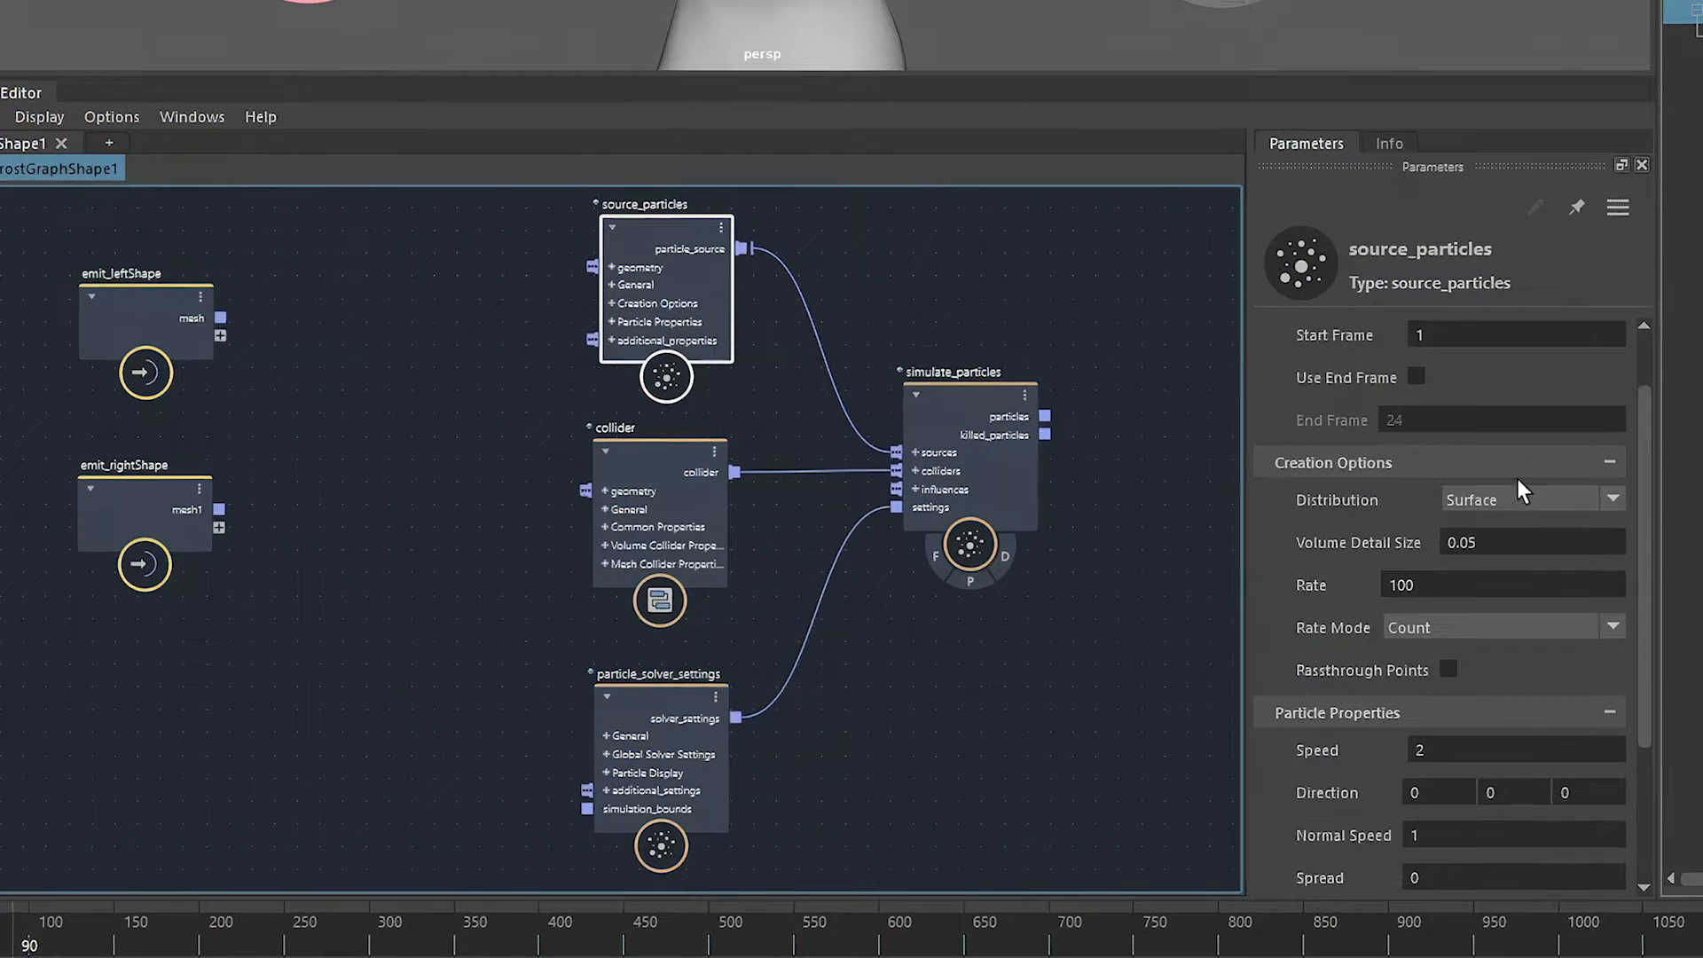
scroll(1505, 503, "up", 5)
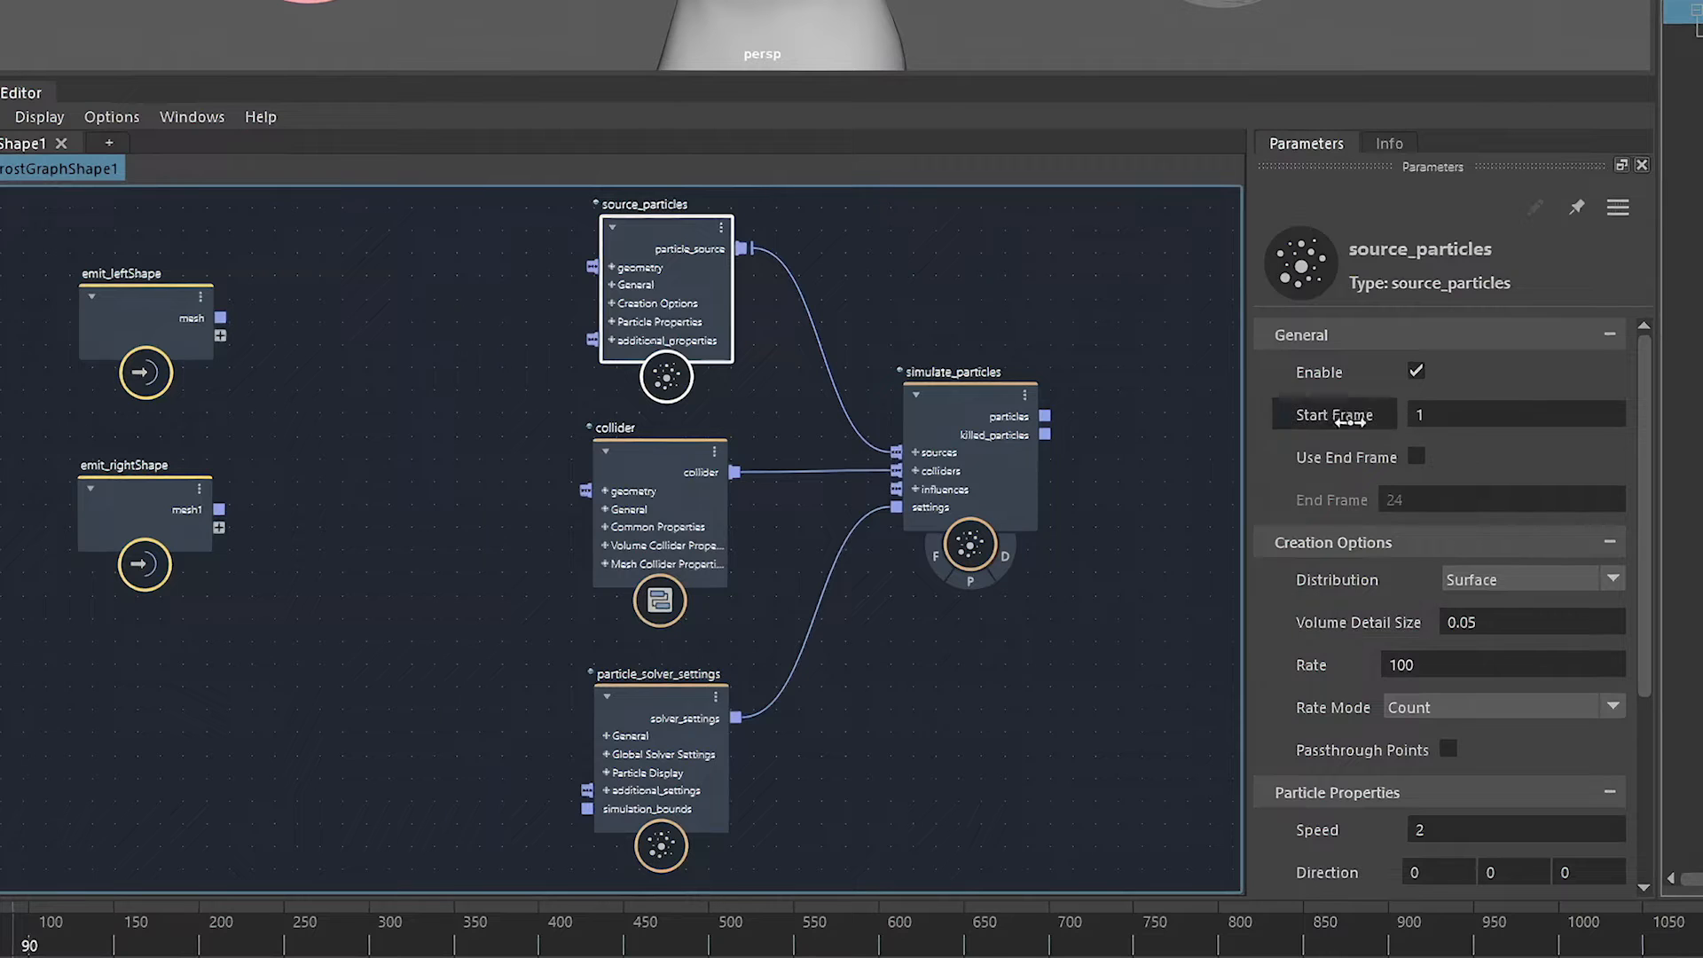
scroll(1295, 643, "down", 3)
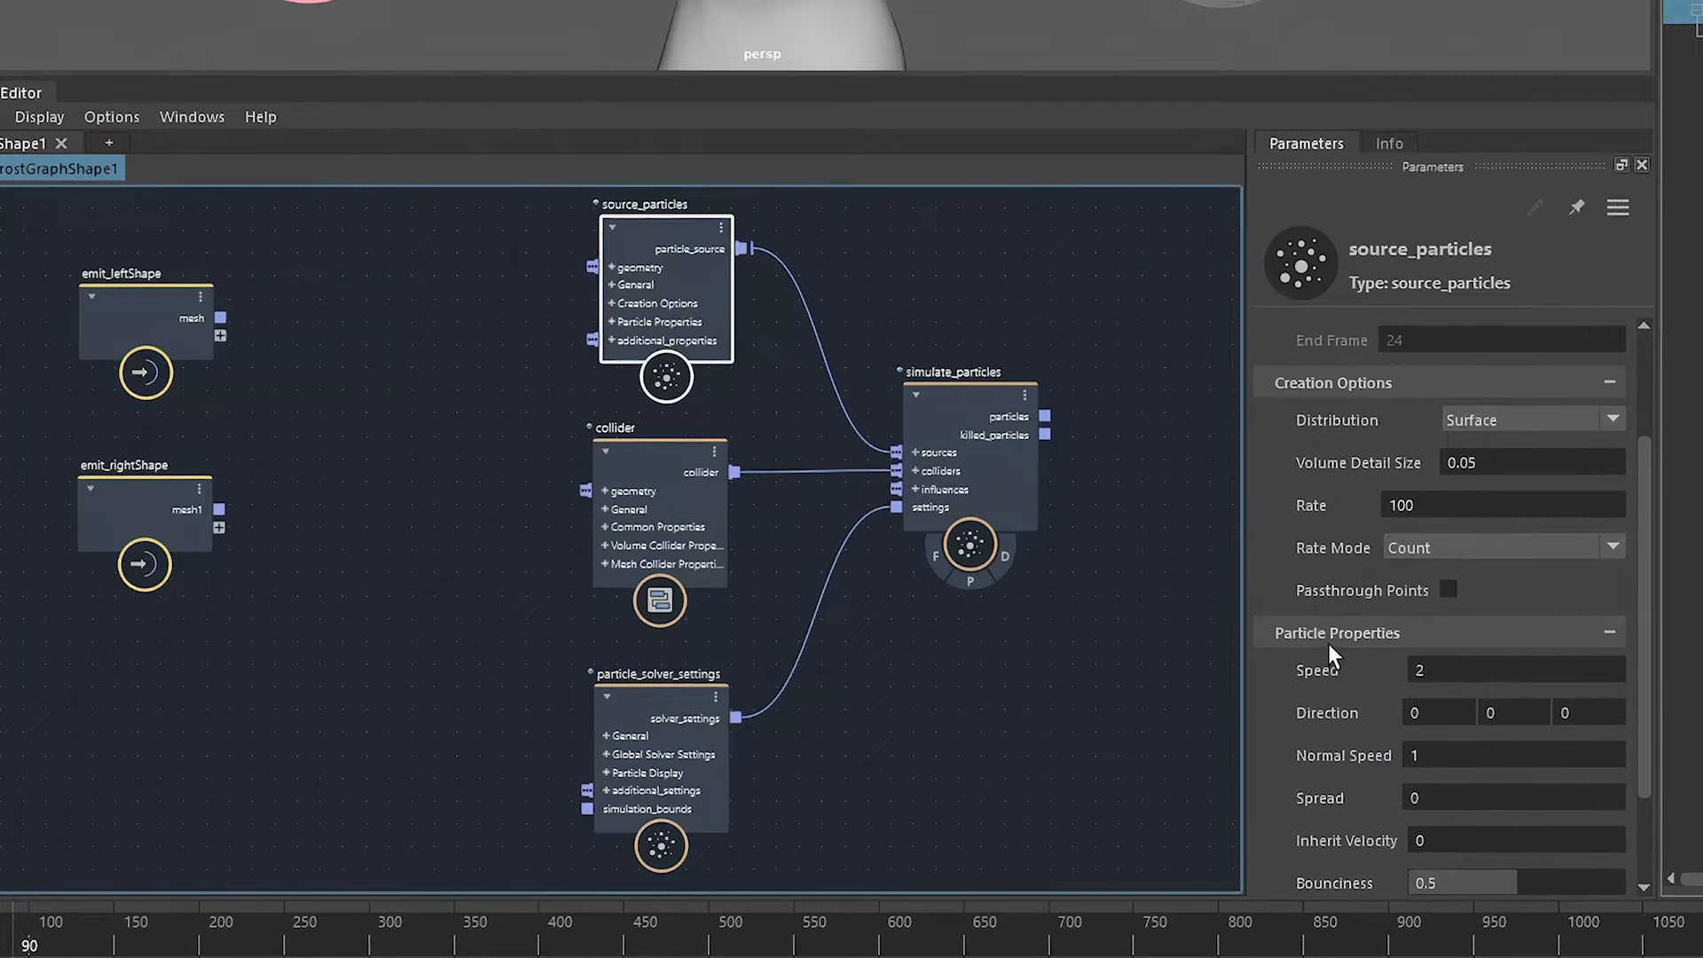
scroll(1286, 674, "down", 2)
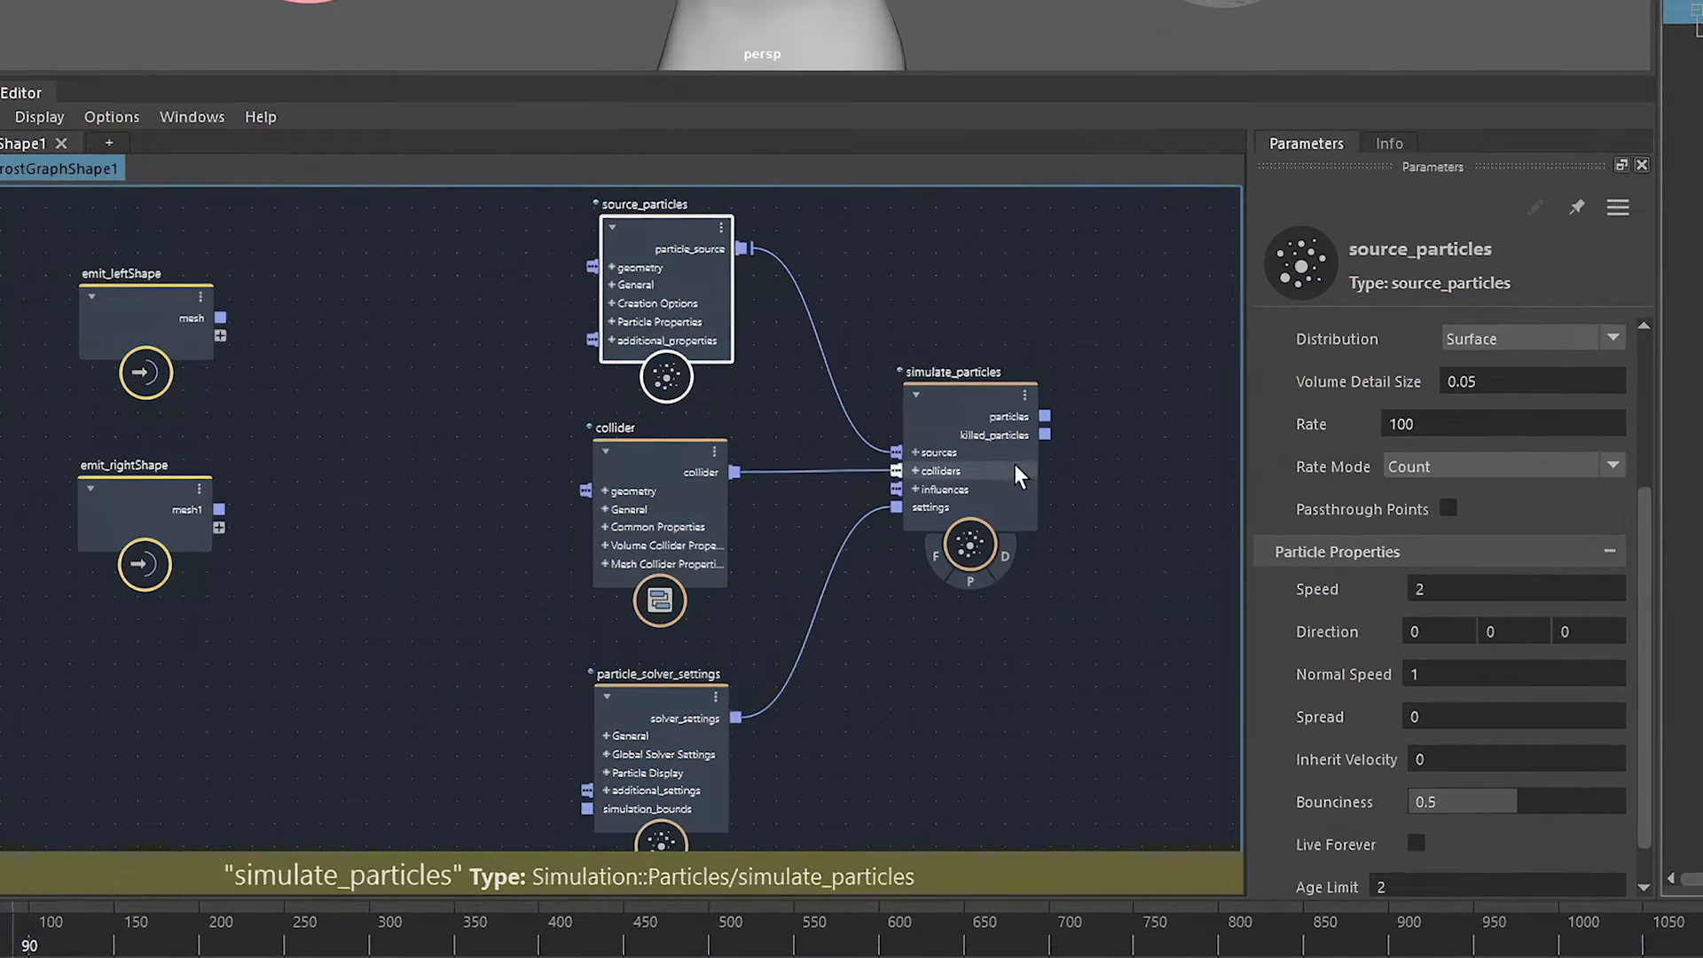
left_click(1007, 463)
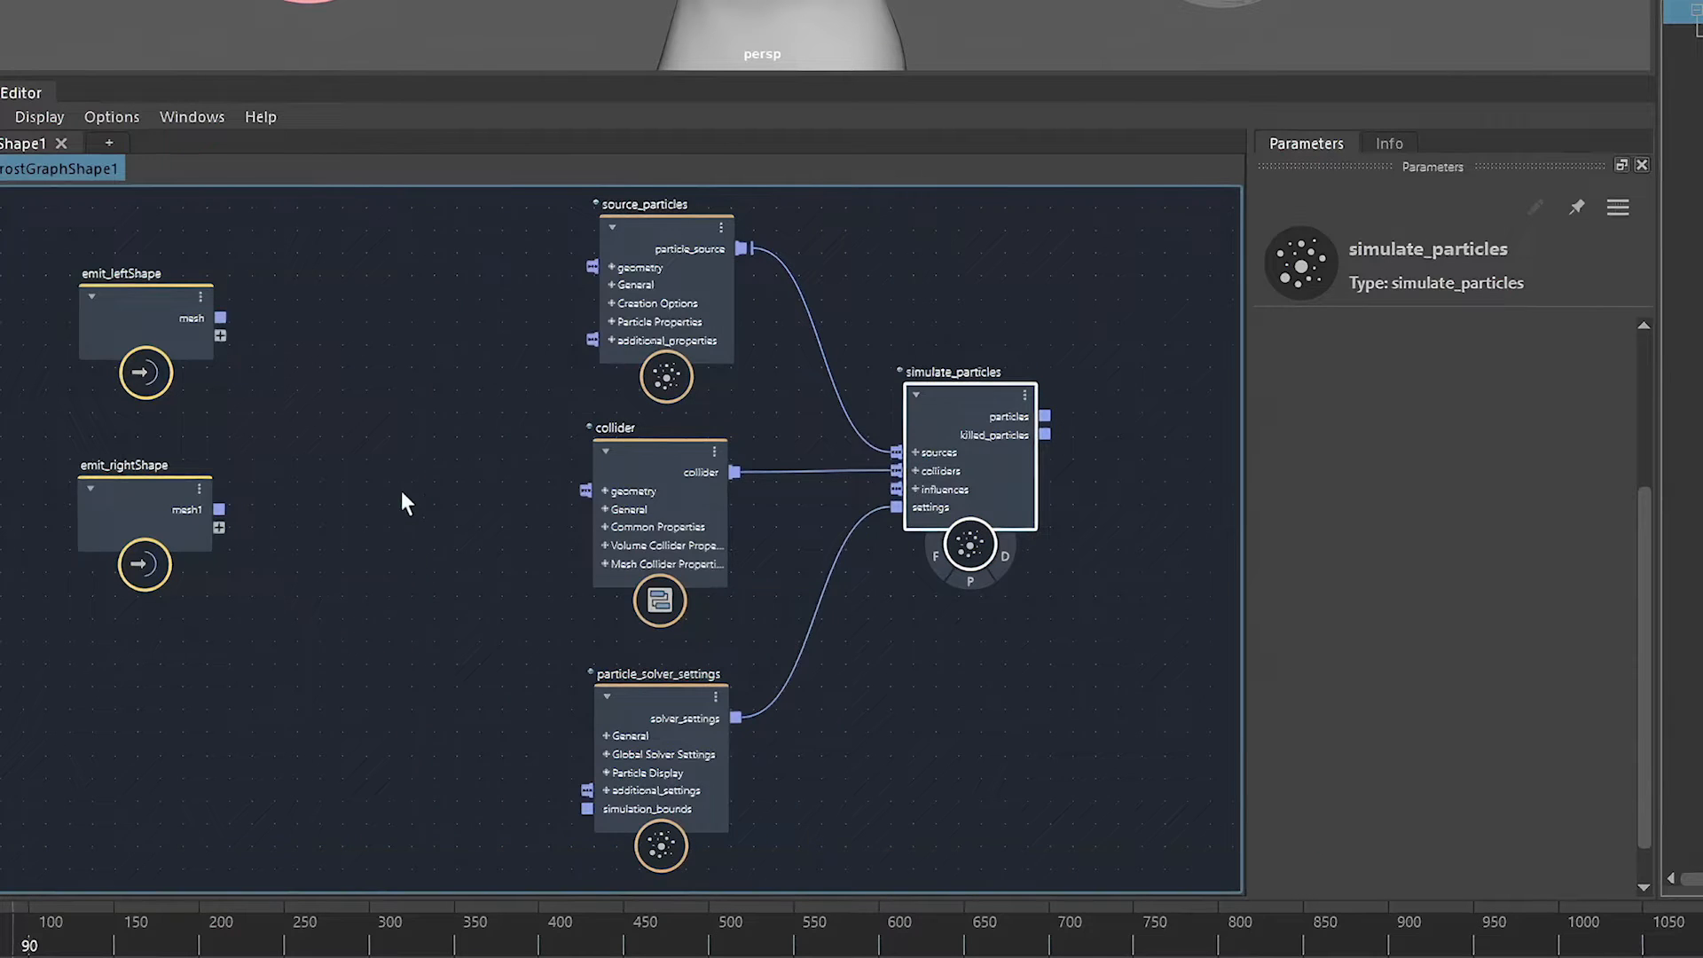
Stack the emit_leftShape and emit_rightShape nodes neatly in front of the particle nodes and clear the selection.
middle_click_drag(401, 491, 557, 621)
left_click_drag(306, 472, 176, 385)
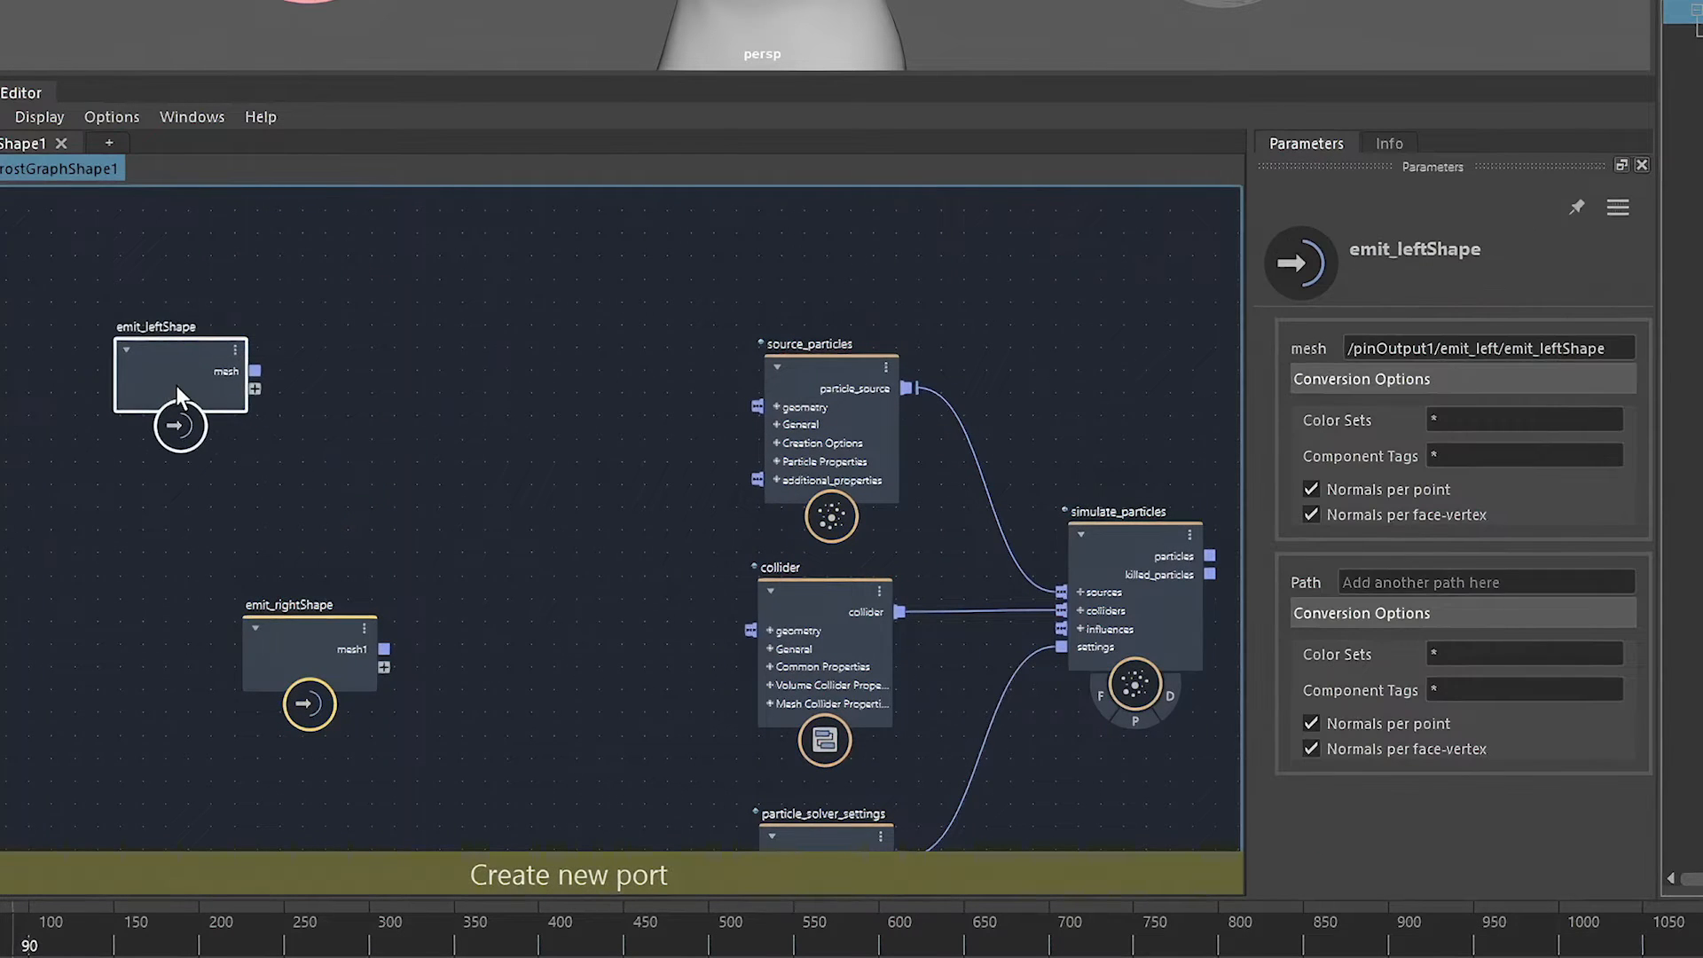
left_click_drag(292, 644, 170, 530)
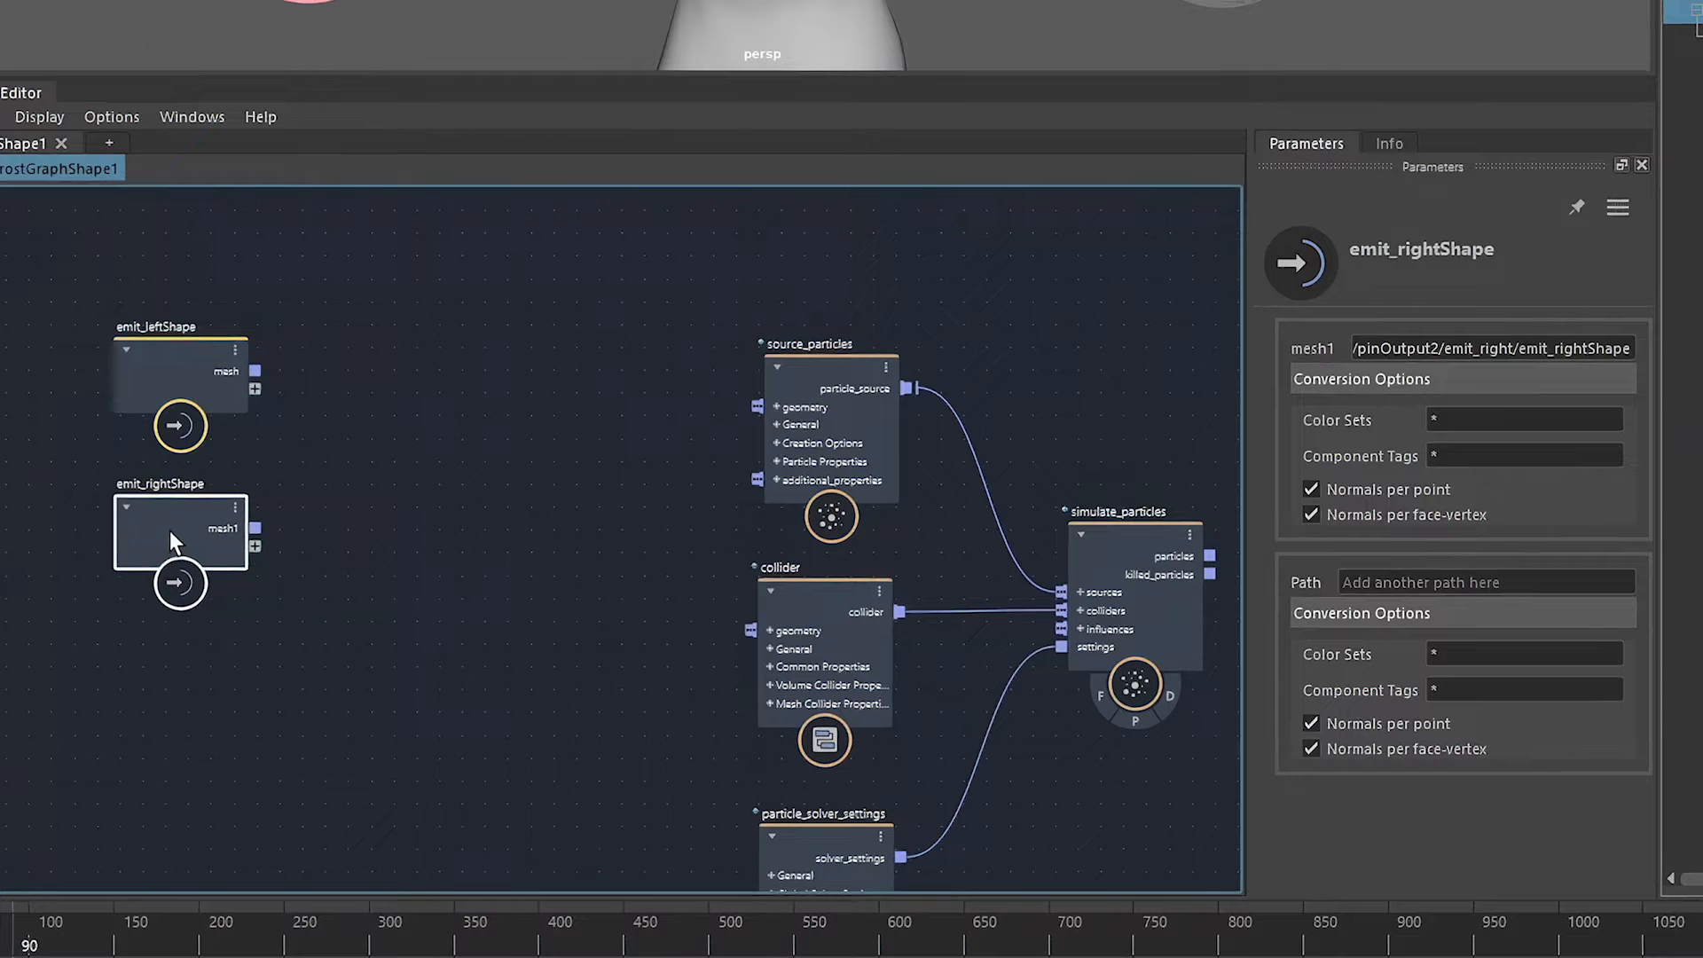
left_click_drag(73, 392, 305, 528)
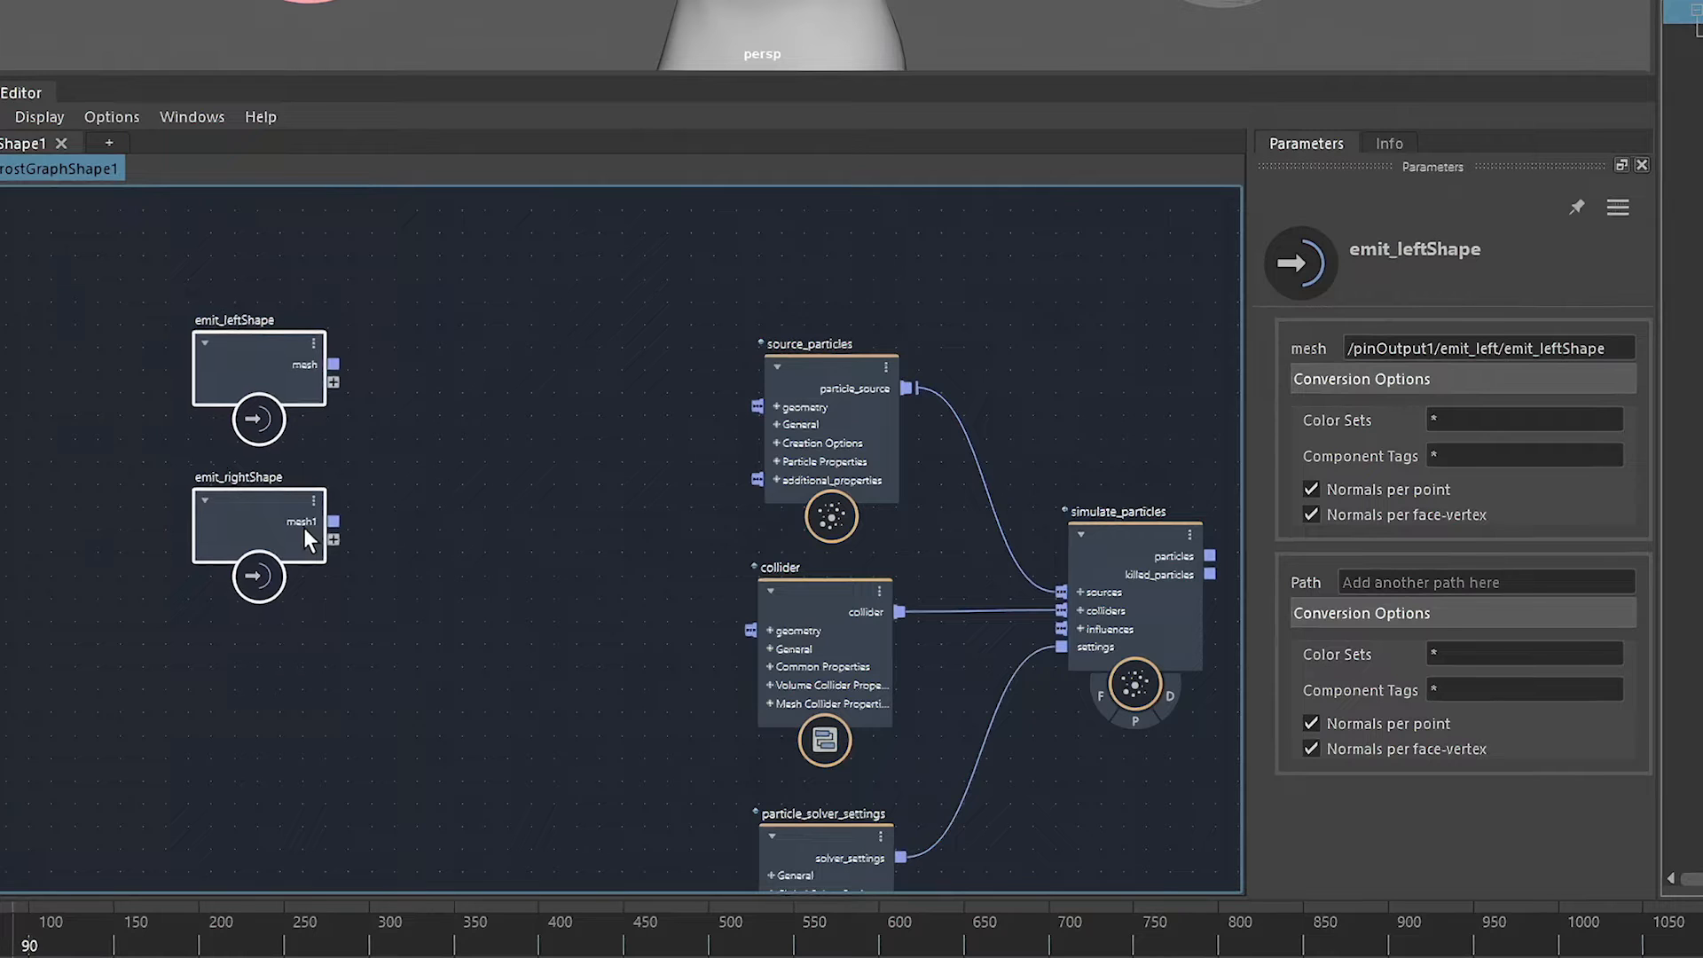
left_click(472, 521)
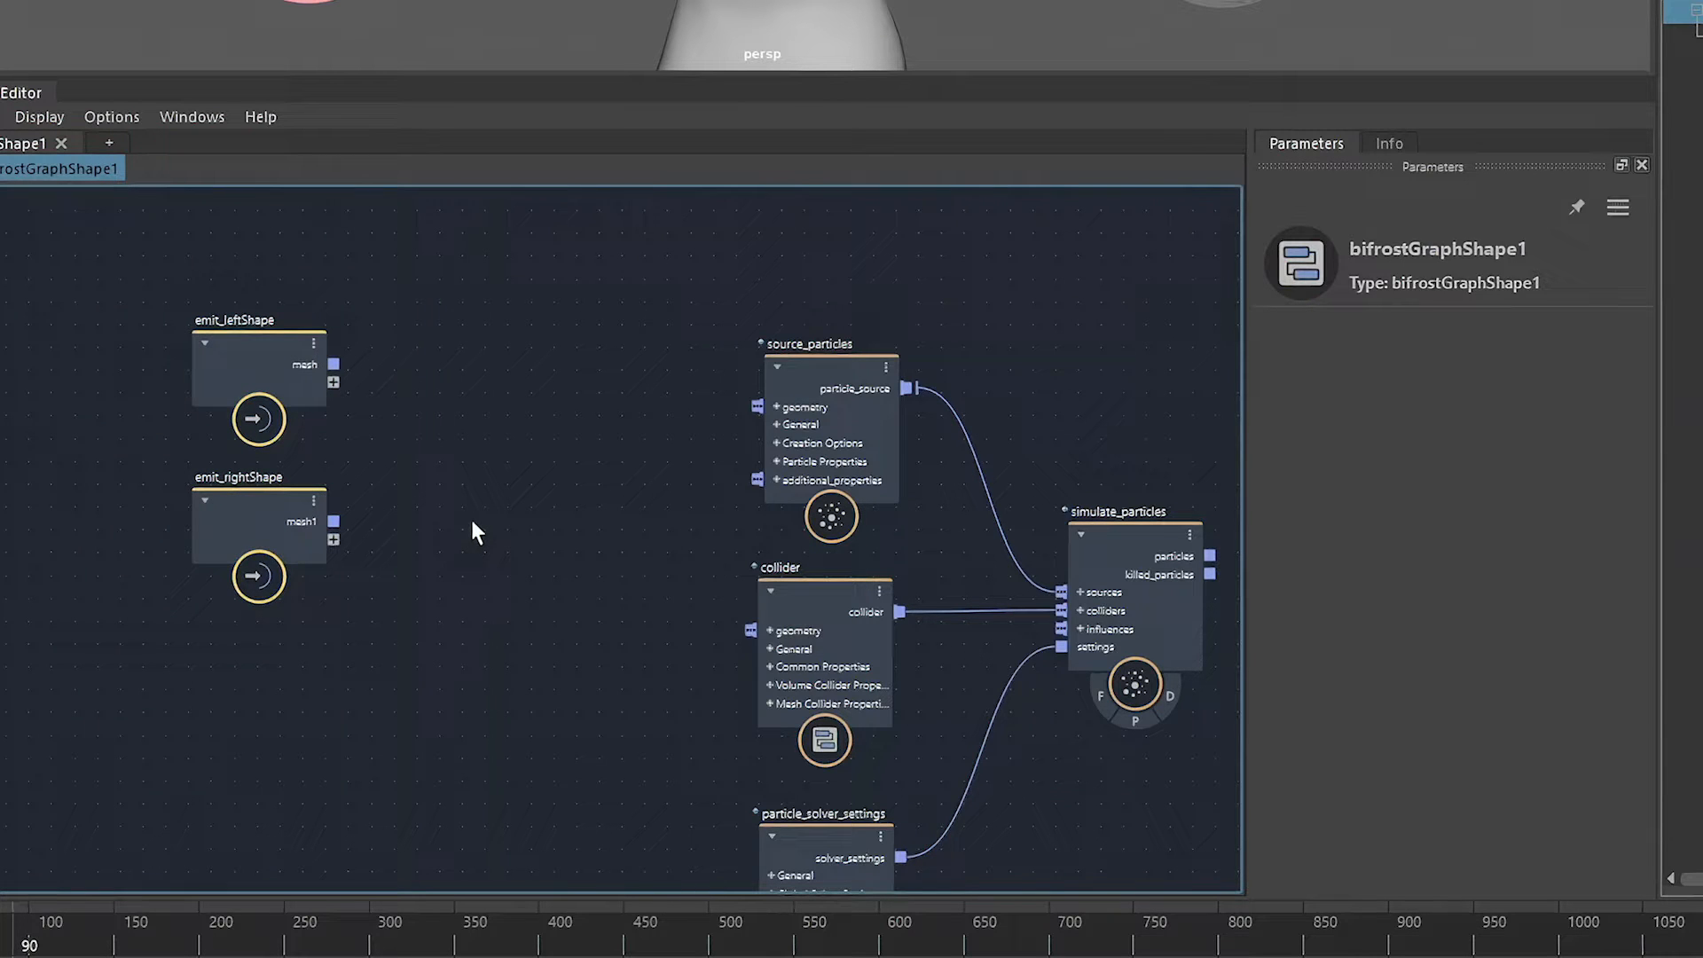
left_click_drag(333, 365, 482, 238)
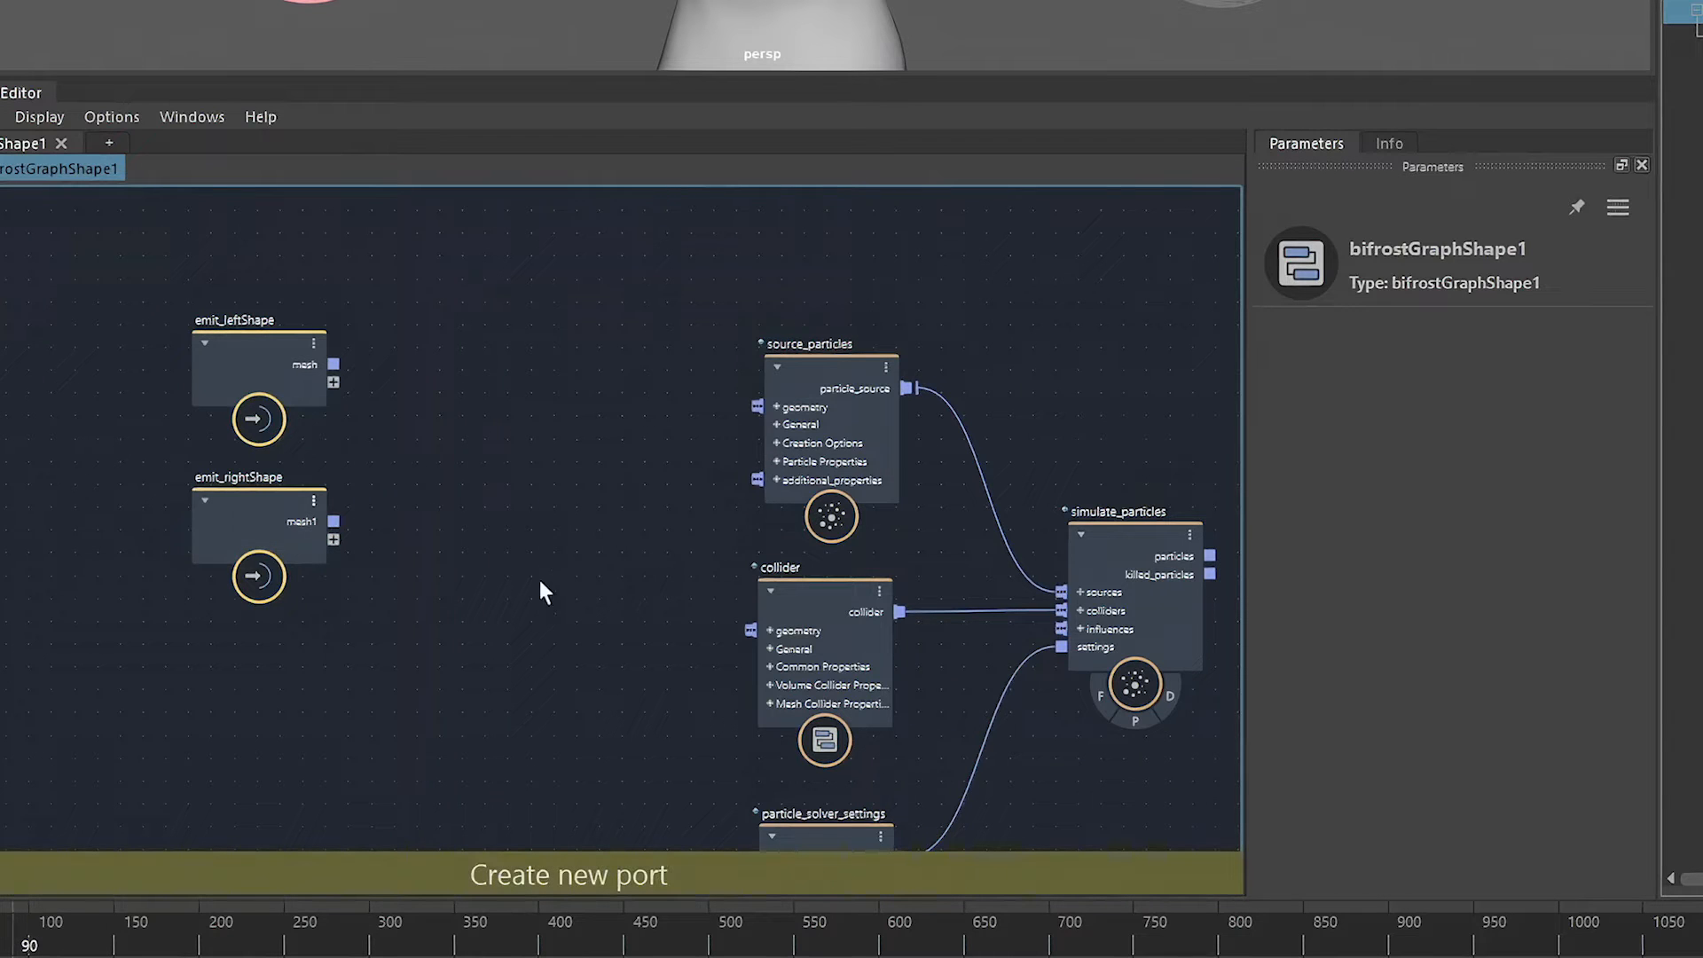
Connect the mesh1 output of emit_rightShape to the geometry input of source_particles and place emit_rightShape closer to it.
left_click(865, 445)
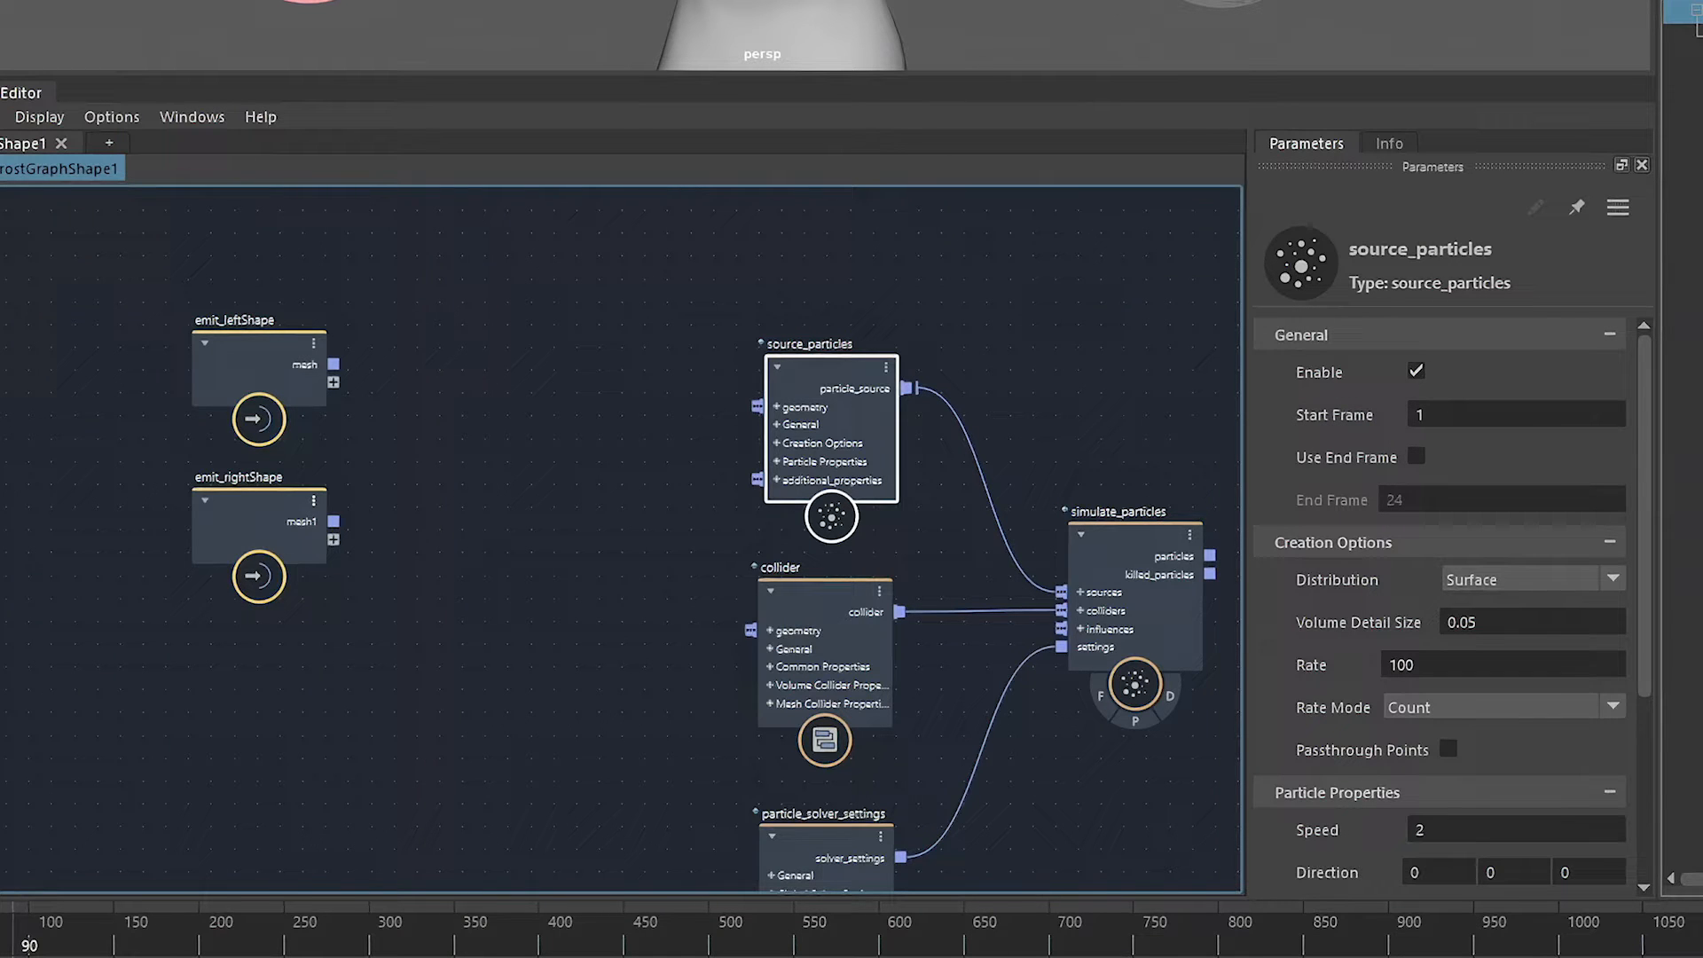
scroll(1458, 710, "down", 3)
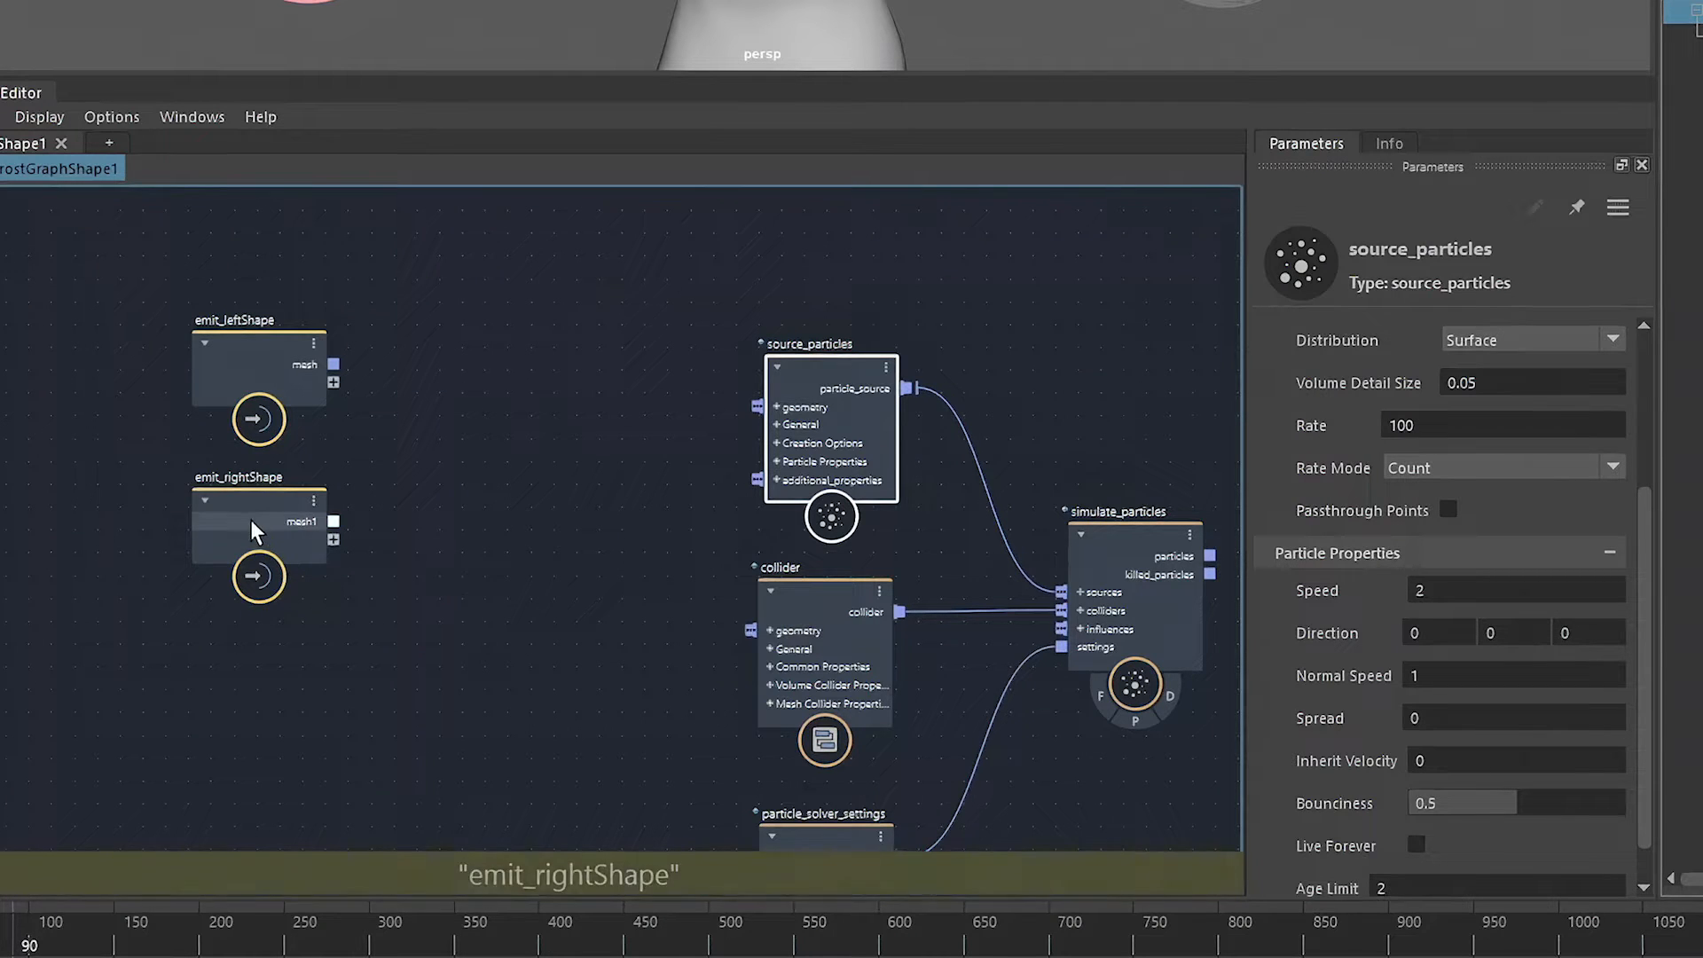
left_click_drag(252, 520, 780, 408)
left_click_drag(465, 438, 456, 449)
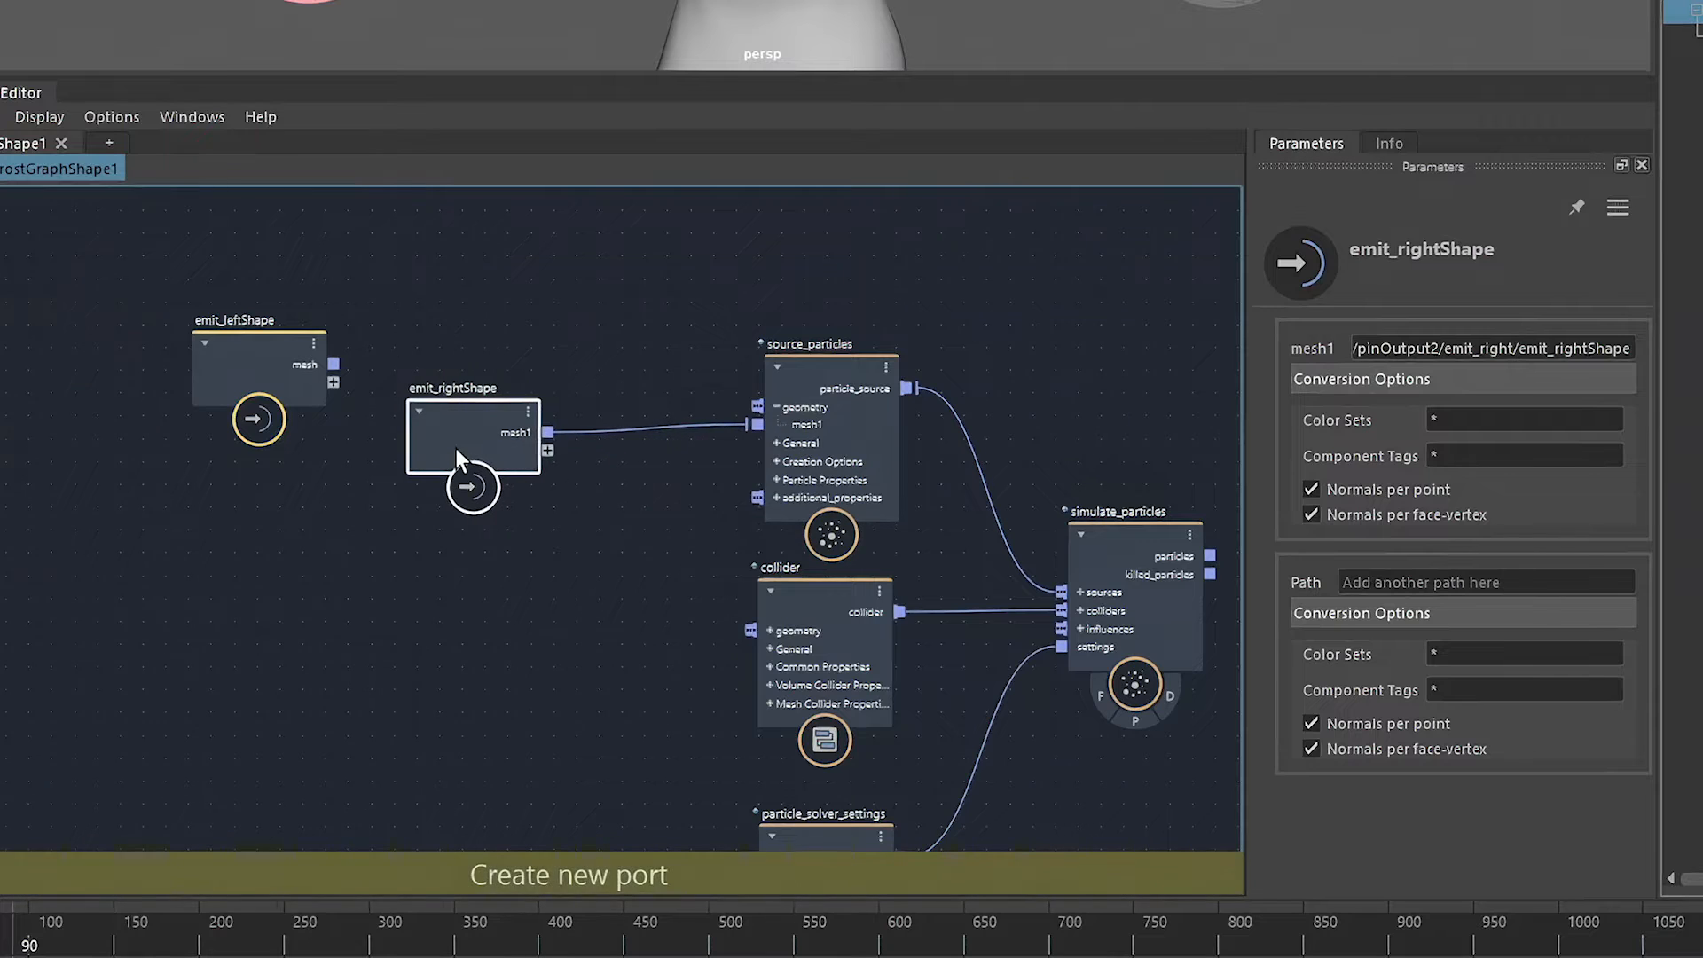
Duplicate the source_particles node, place the copy above it and connect its particle_source output to the sources input of simulate_particles.
mouse_move(810, 441)
left_mouse_down()
mouse_move(791, 444)
mouse_move(816, 454)
left_mouse_up()
scroll(1398, 667, "down", 3)
scroll(1398, 667, "up", 3)
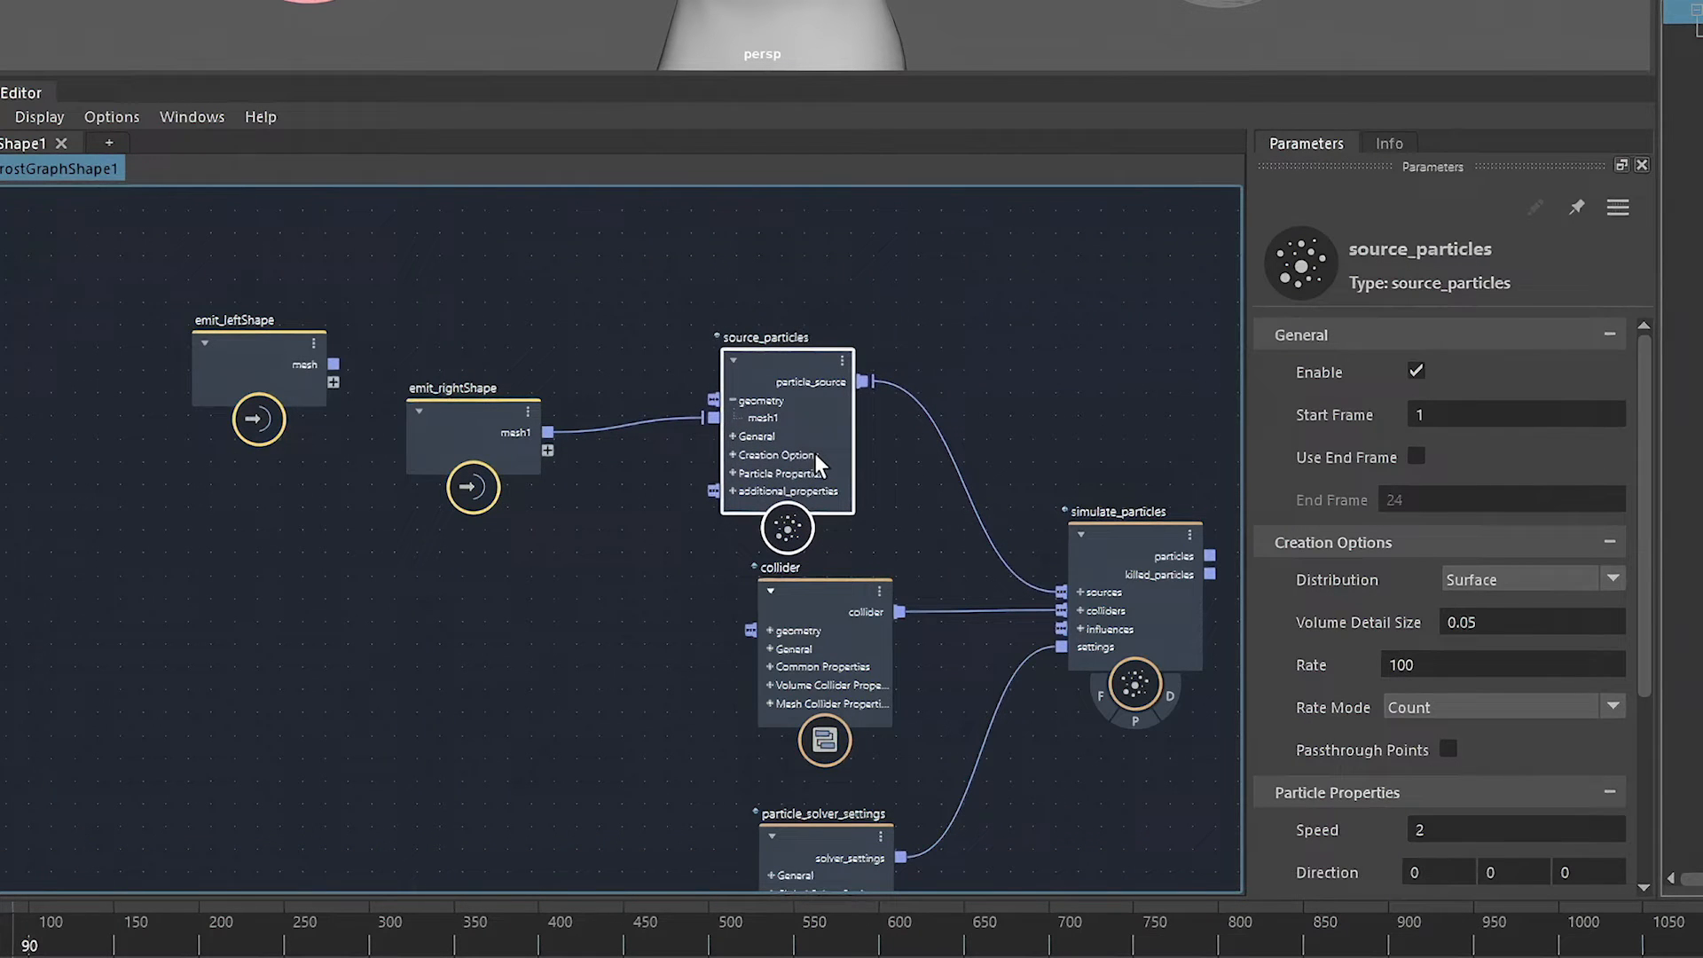
key("ctrl+d")
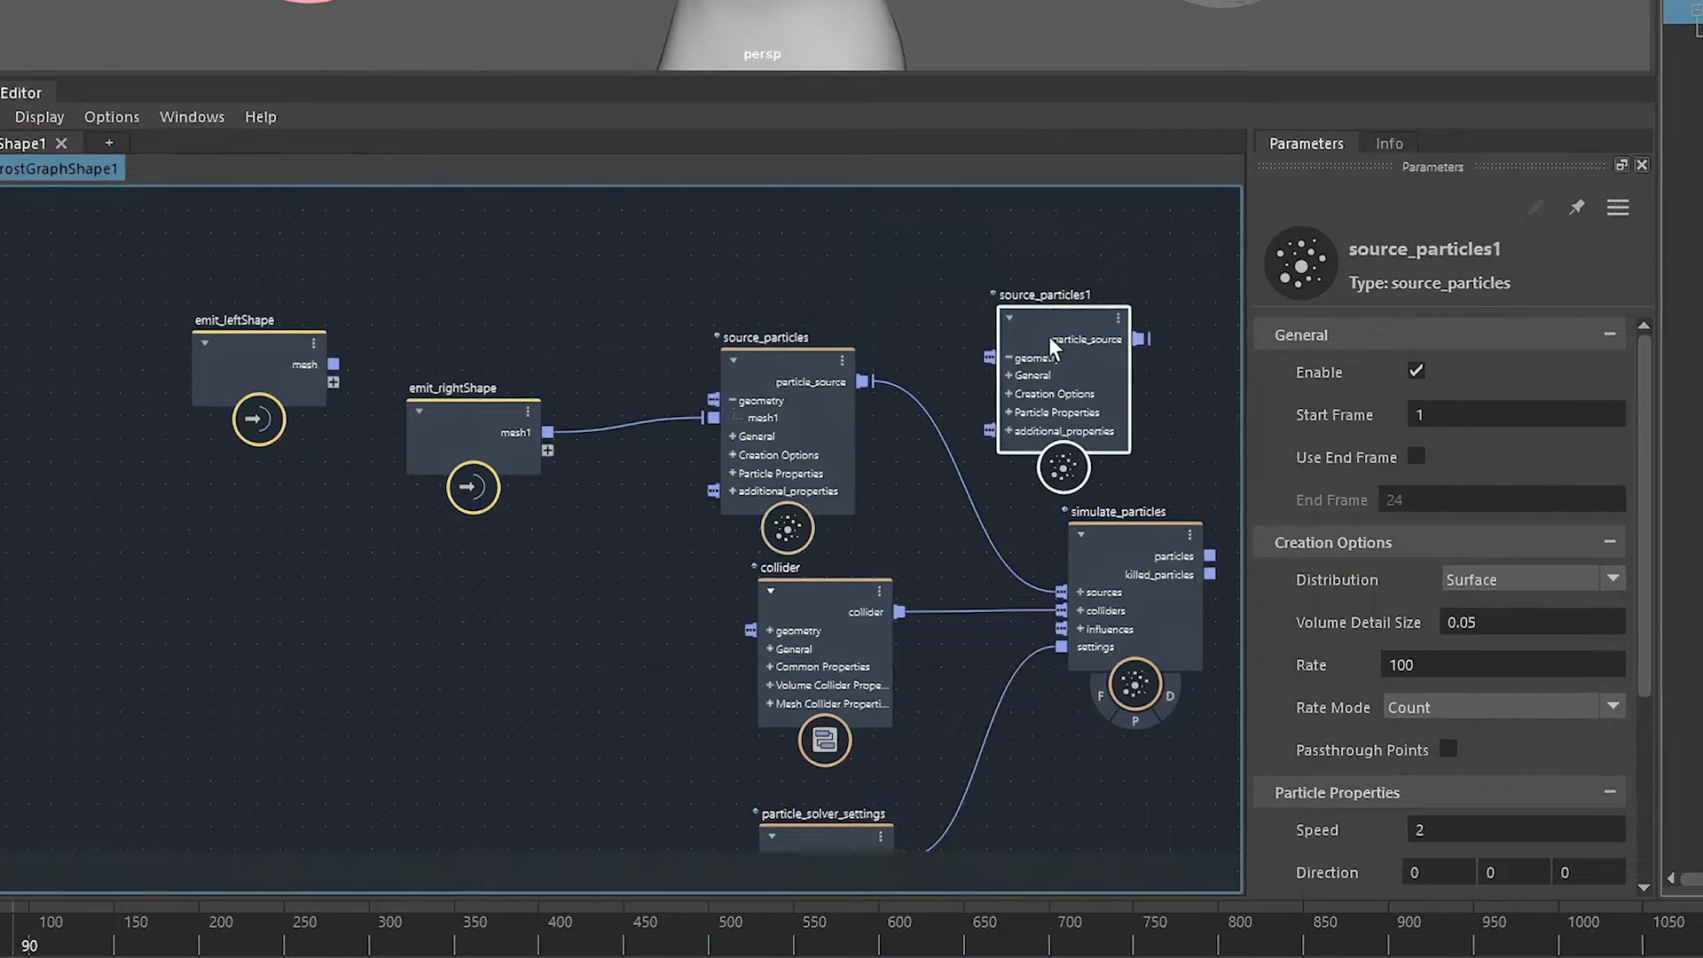
left_click_drag(1048, 337, 1105, 587)
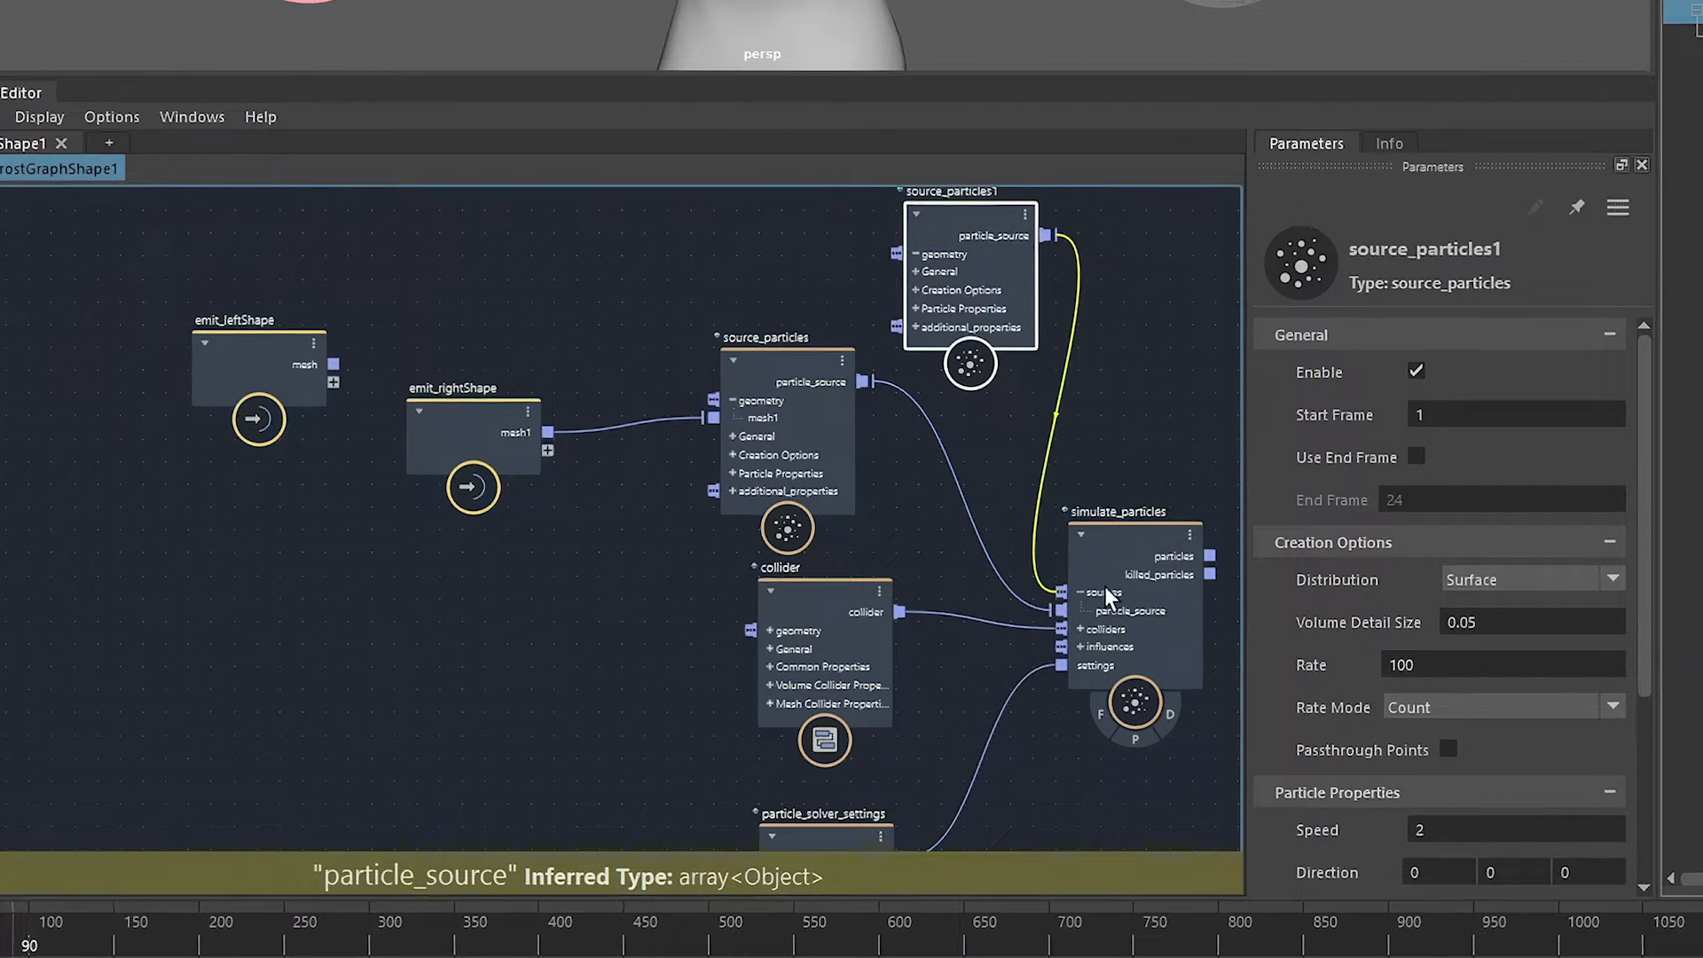
left_click_drag(986, 278, 984, 237)
Delete the duplicated source_particles1 node and move emit_leftShape above emit_rightShape.
left_click_drag(242, 357, 450, 235)
left_click_drag(1013, 248, 1016, 282)
key("Delete")
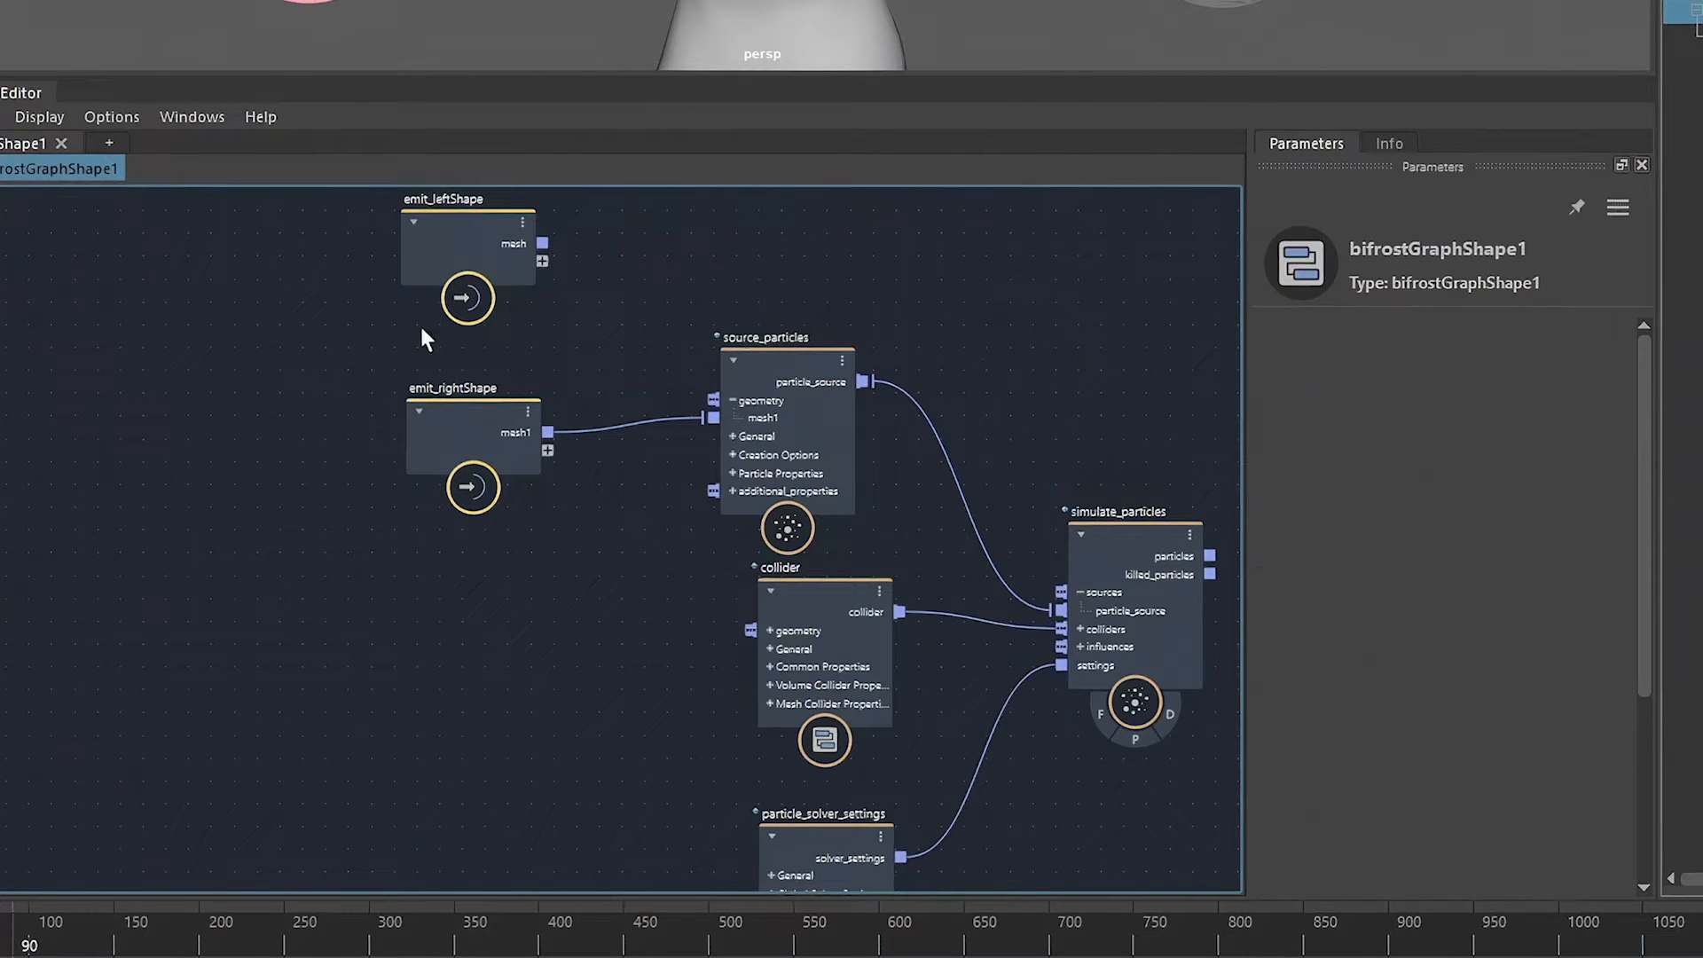
Move emit_leftShape aside and align emit_rightShape with source_particles, leaving source_particles selected.
left_click_drag(489, 248, 270, 266)
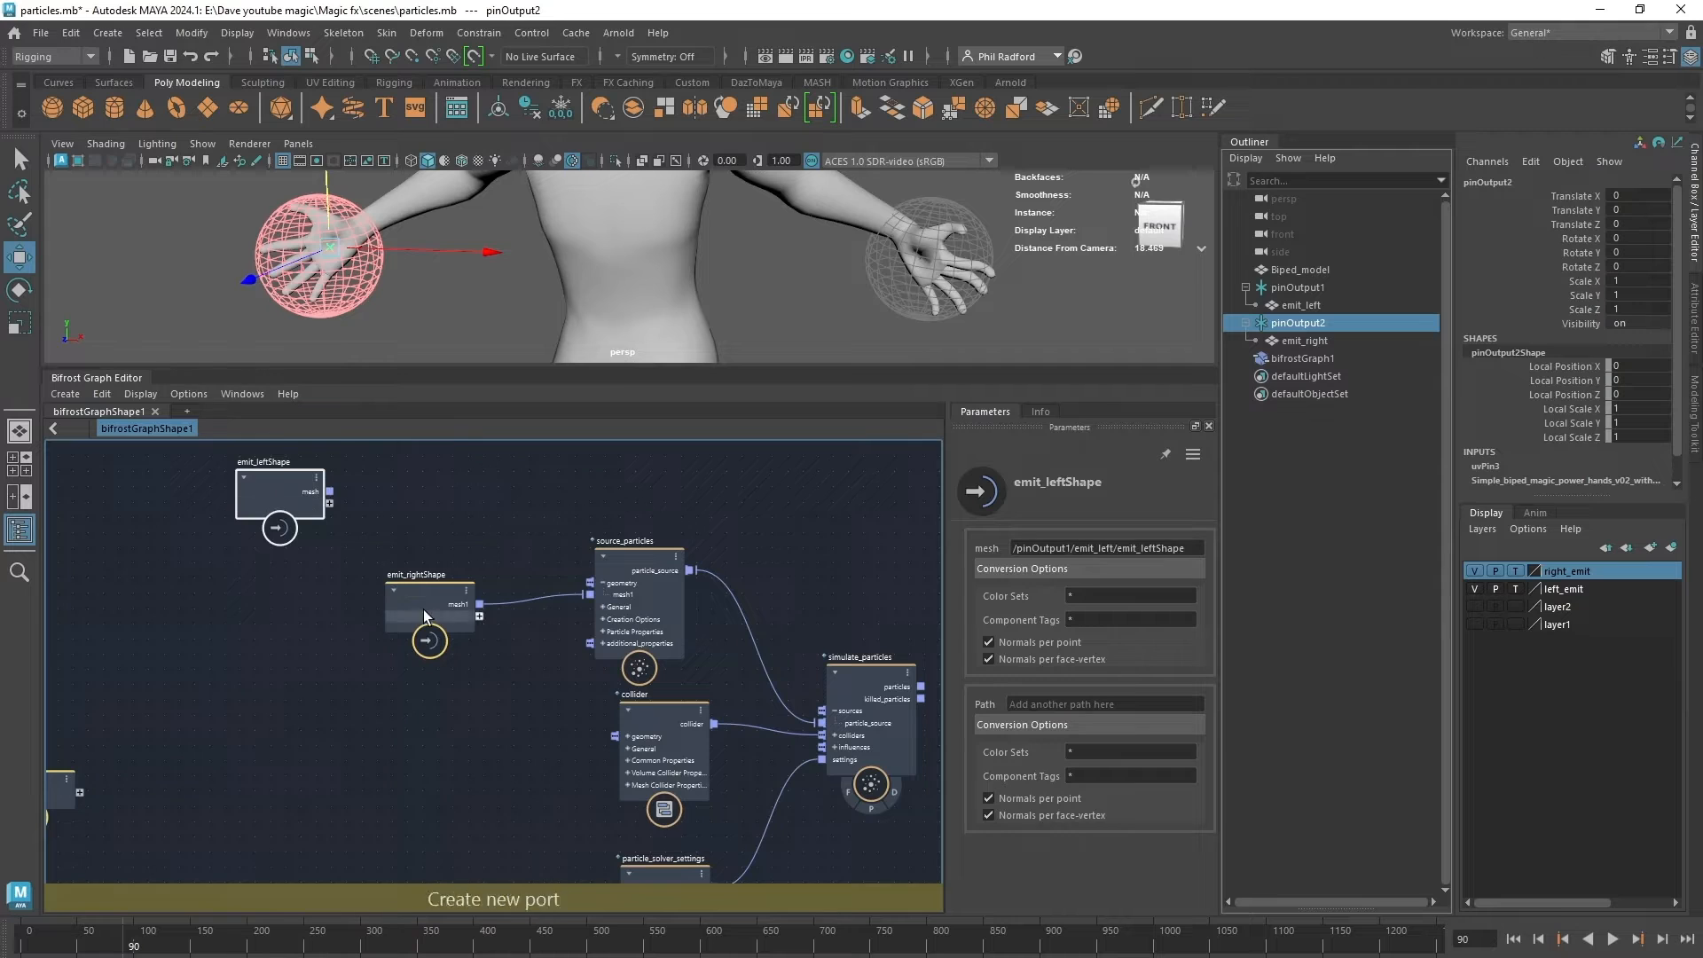
left_click_drag(423, 609, 427, 597)
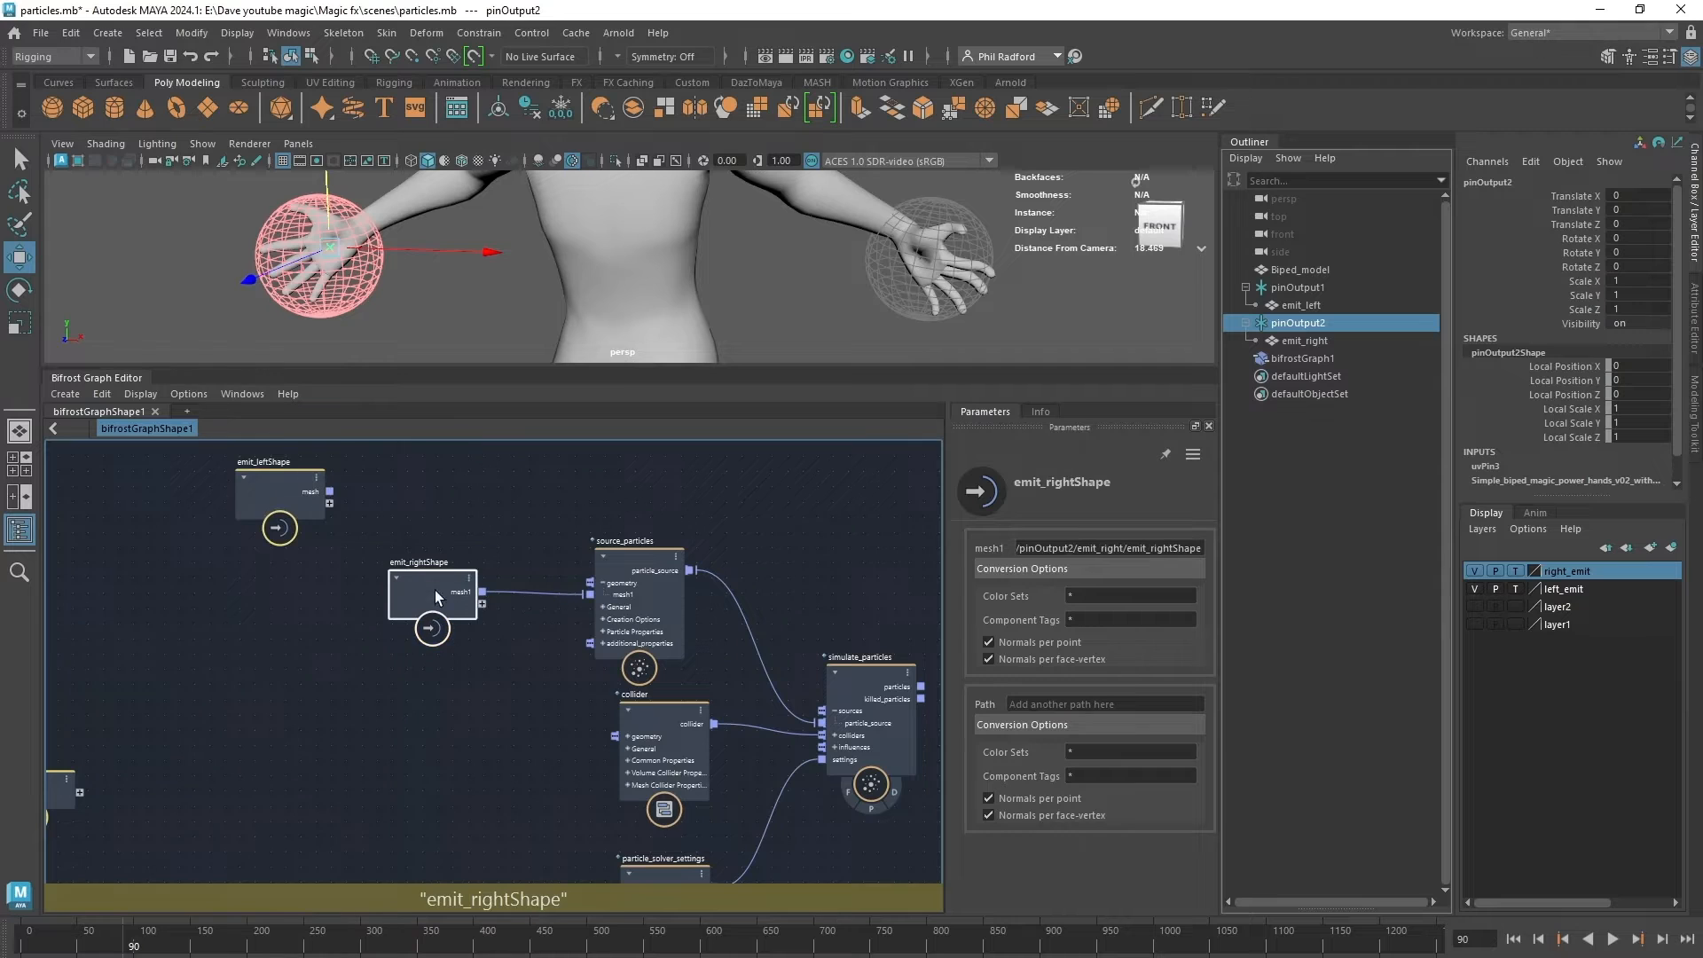
left_click(648, 583)
left_click_drag(647, 582, 681, 565)
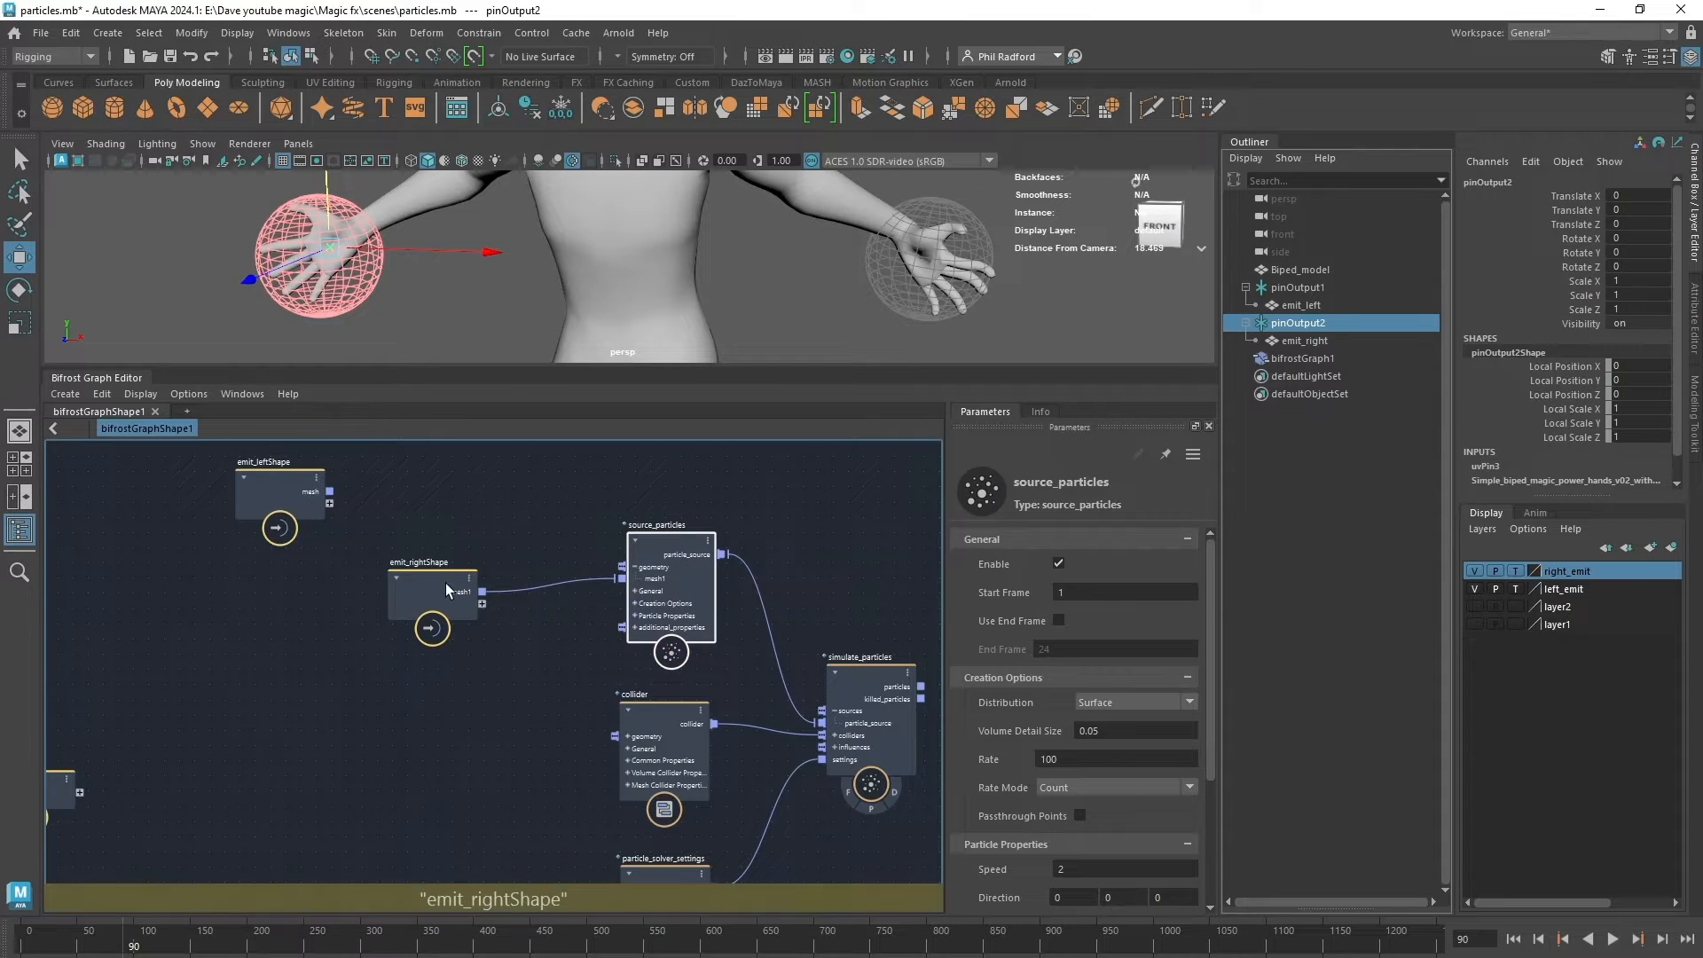
left_click_drag(445, 583, 449, 569)
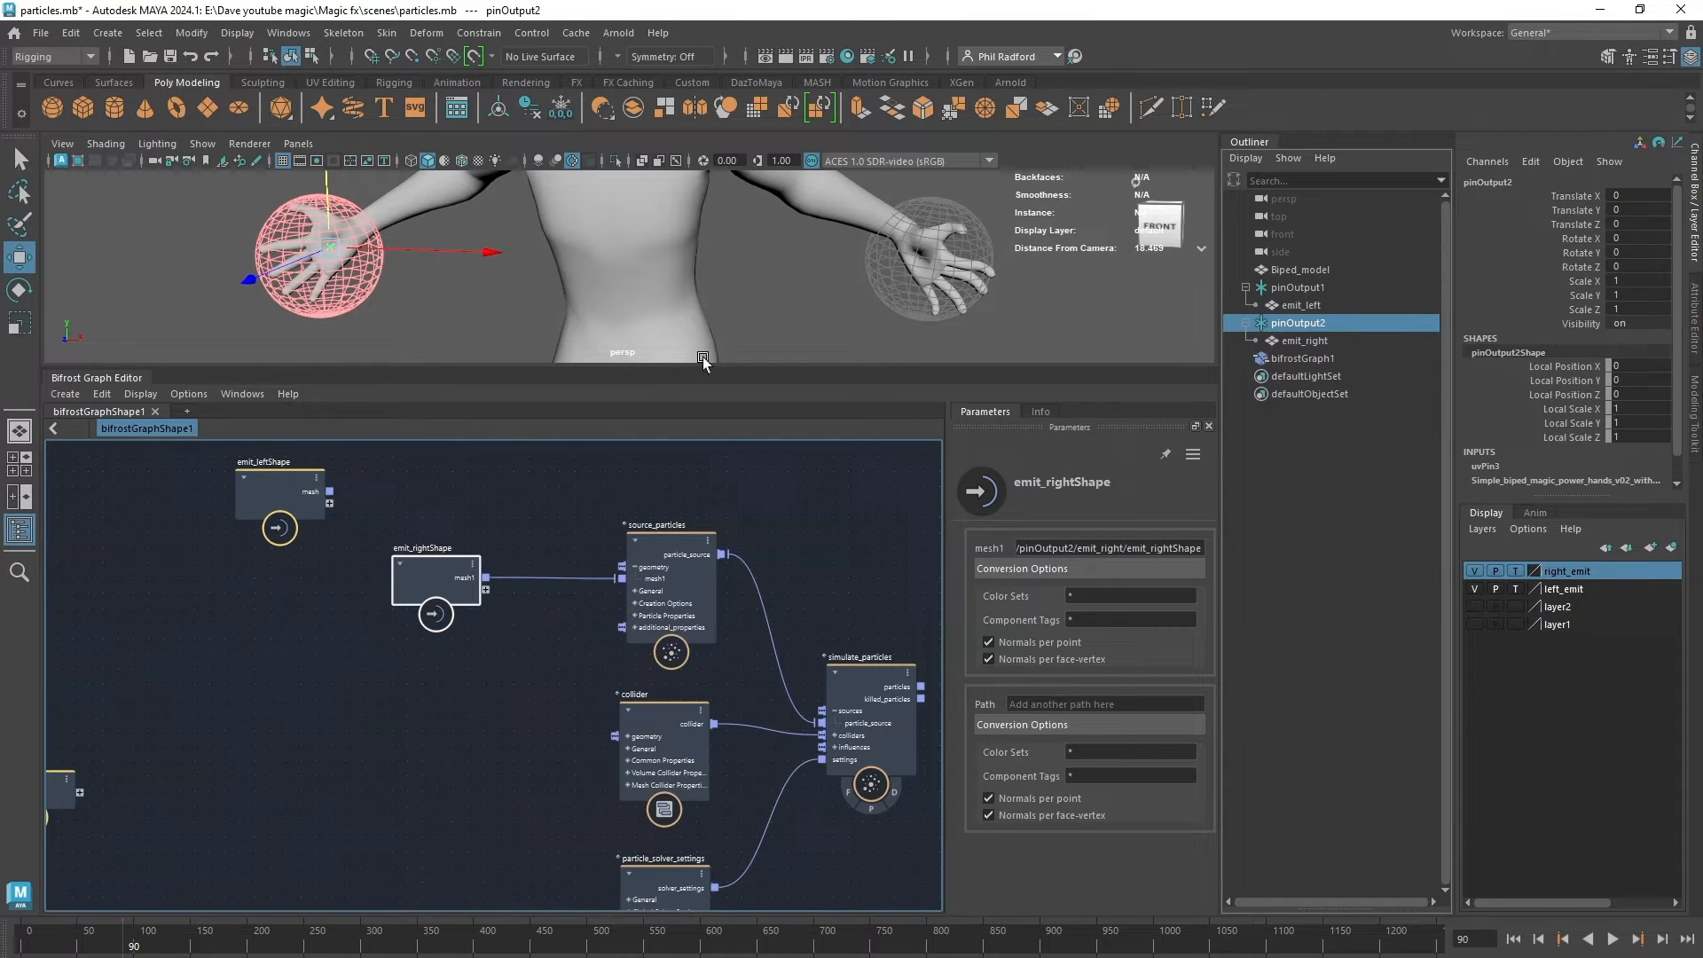
left_click(657, 606)
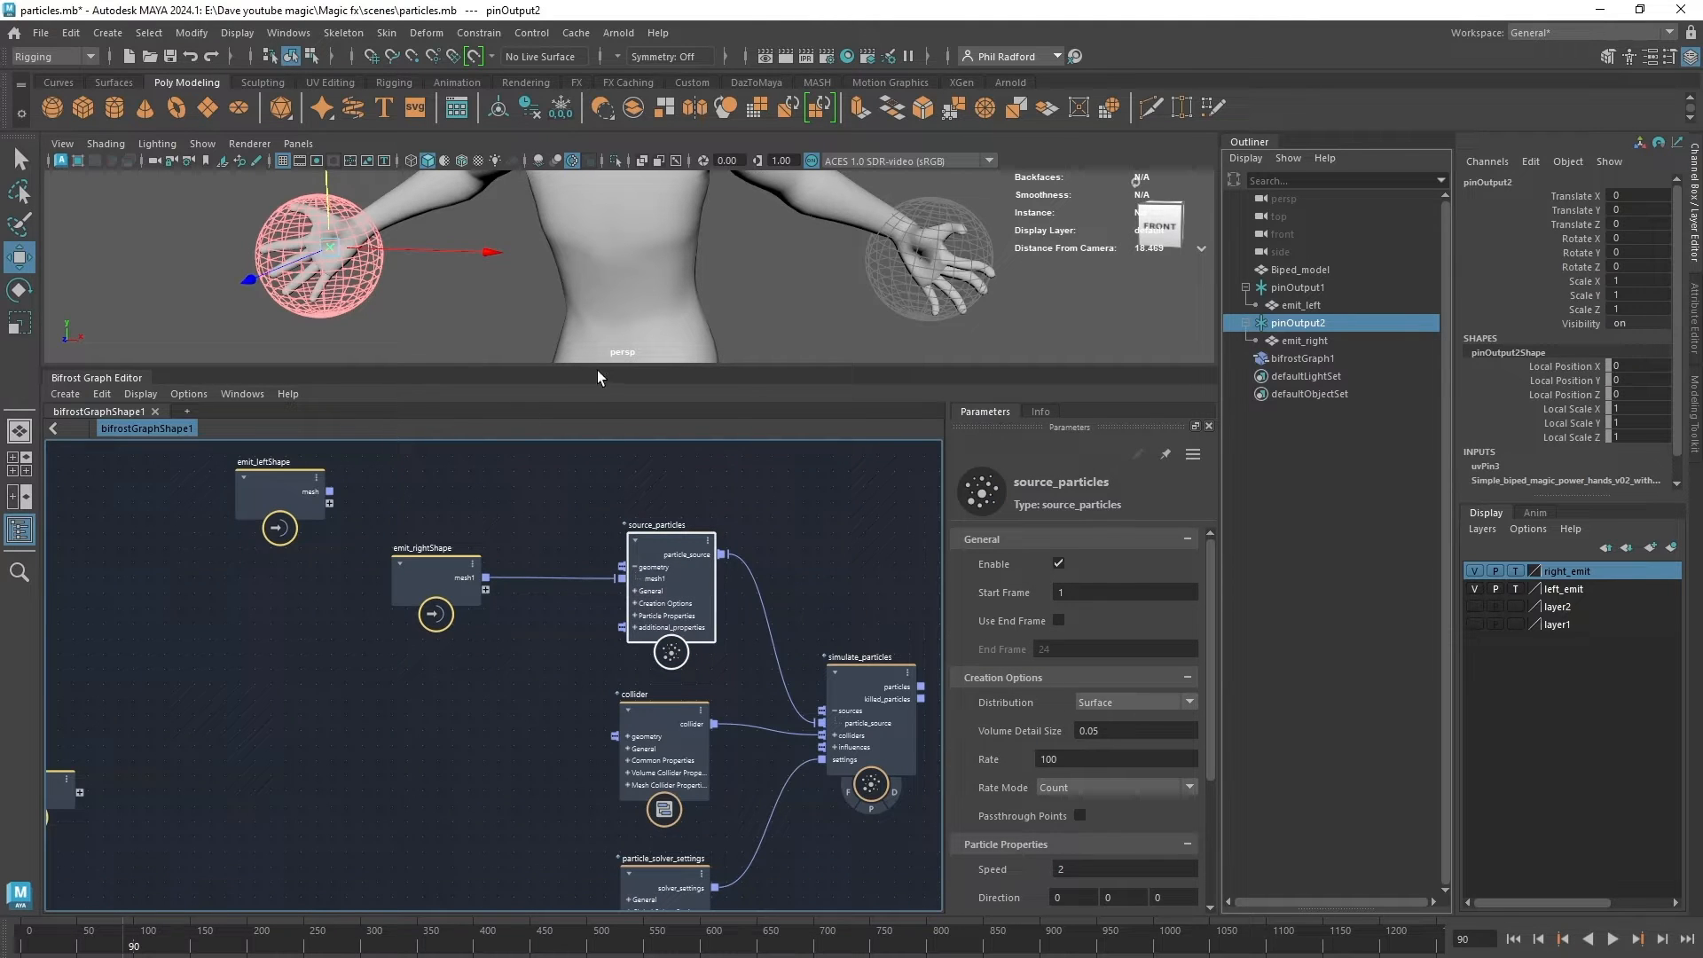
Bring the output node into the graph view and play the animation from the first frame to check for particles.
left_click_drag(603, 371, 639, 369)
middle_click_drag(544, 714, 360, 726)
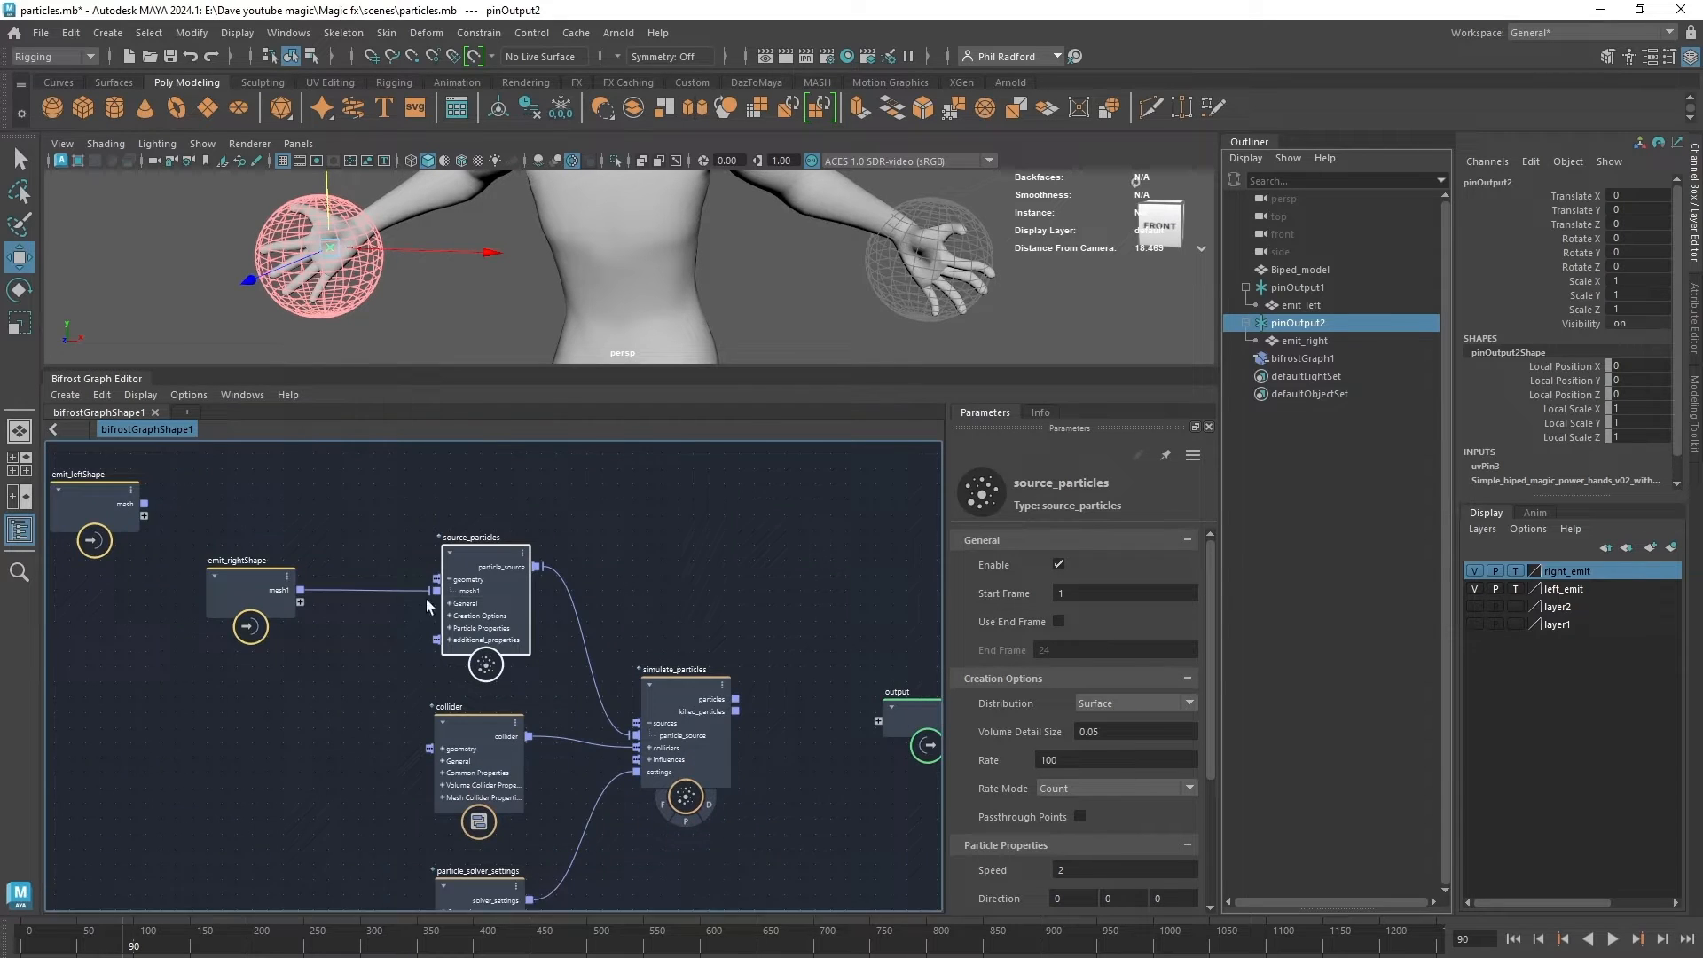
left_click(1513, 938)
left_click(1613, 939)
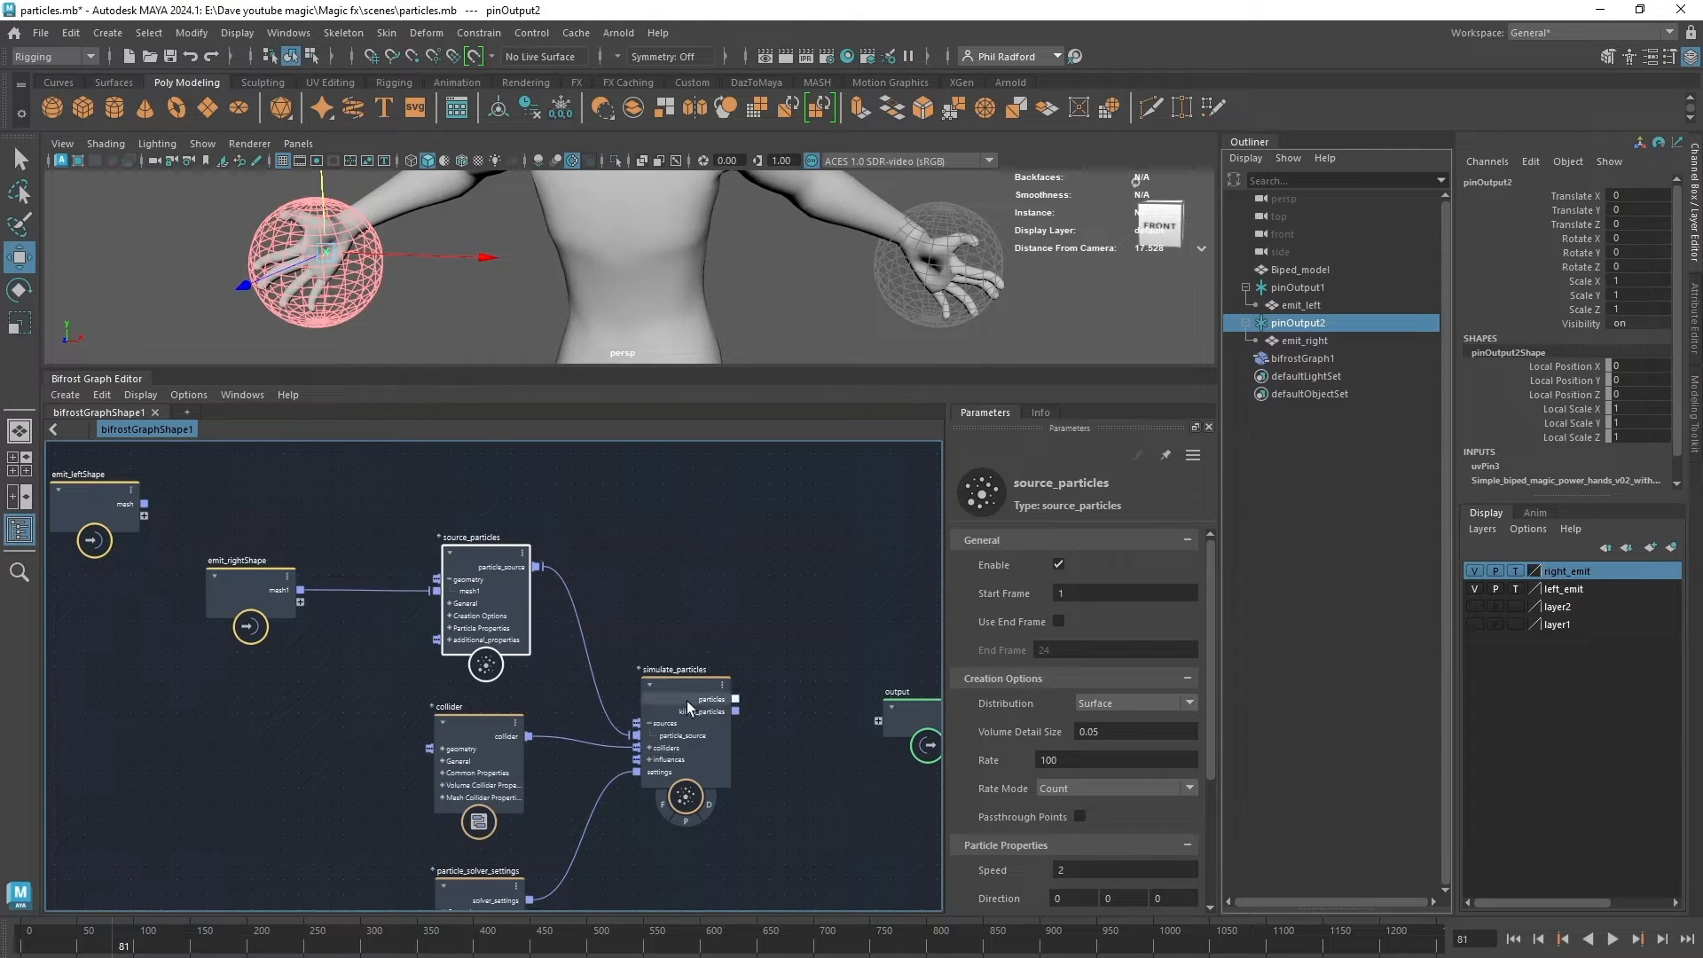
Turn on the proxy (P) terminal of simulate_particles and play the simulation from the first frame.
left_click_drag(913, 710, 913, 694)
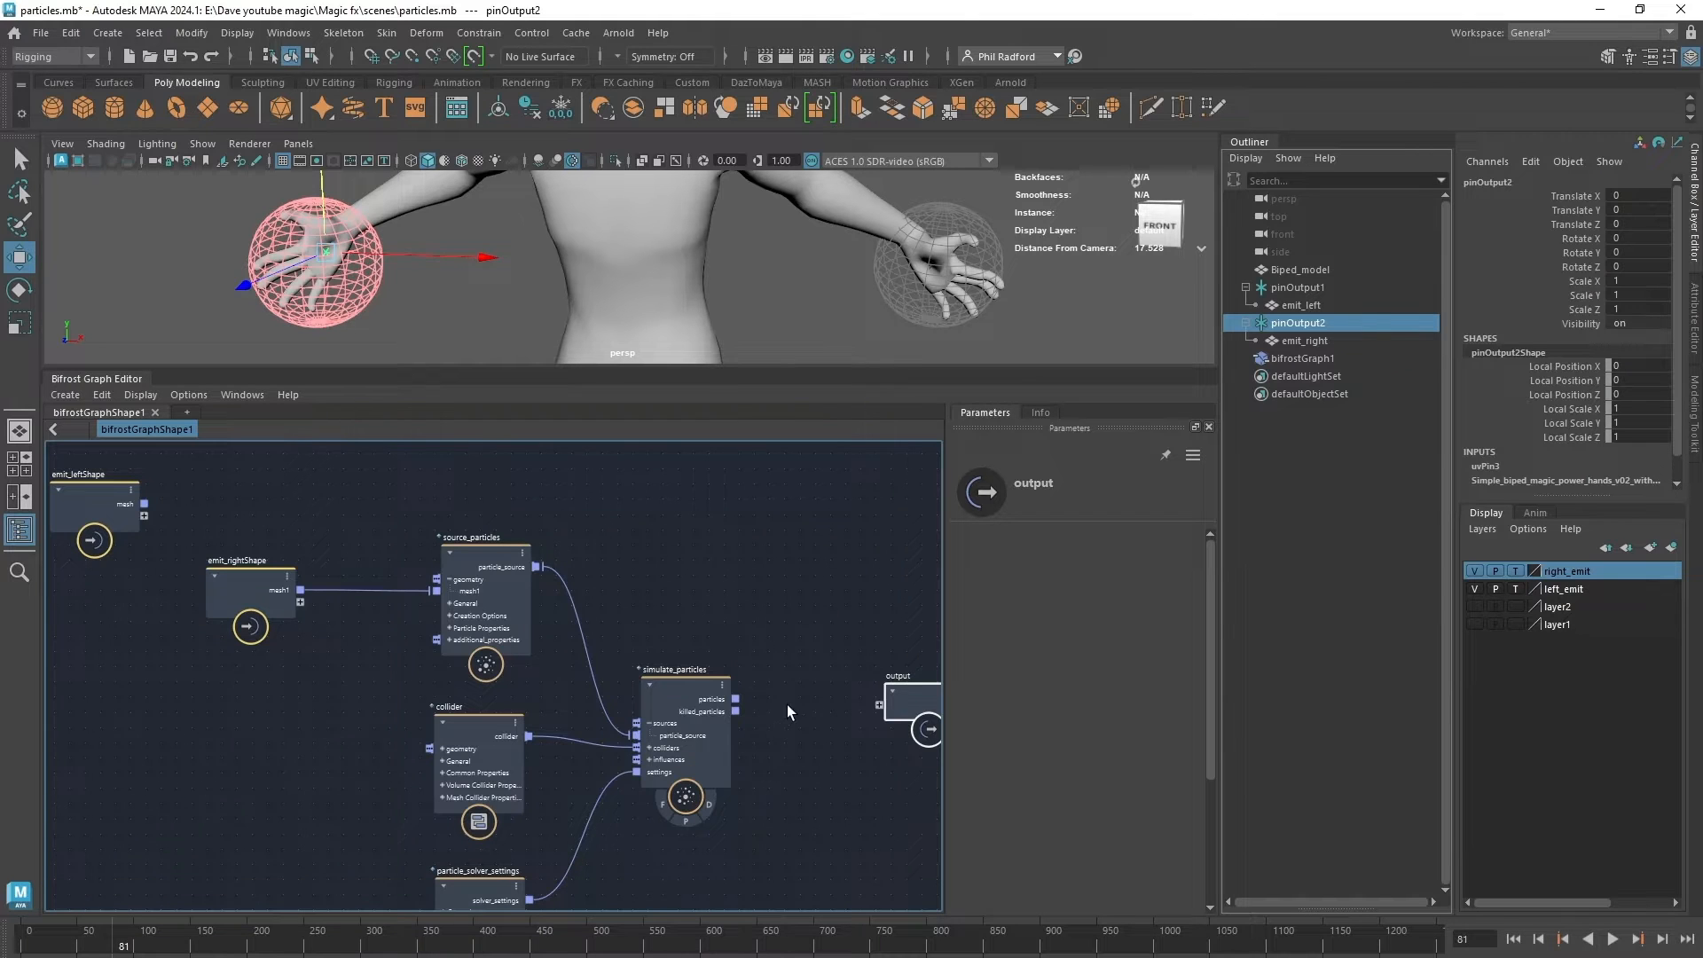
left_click(688, 820)
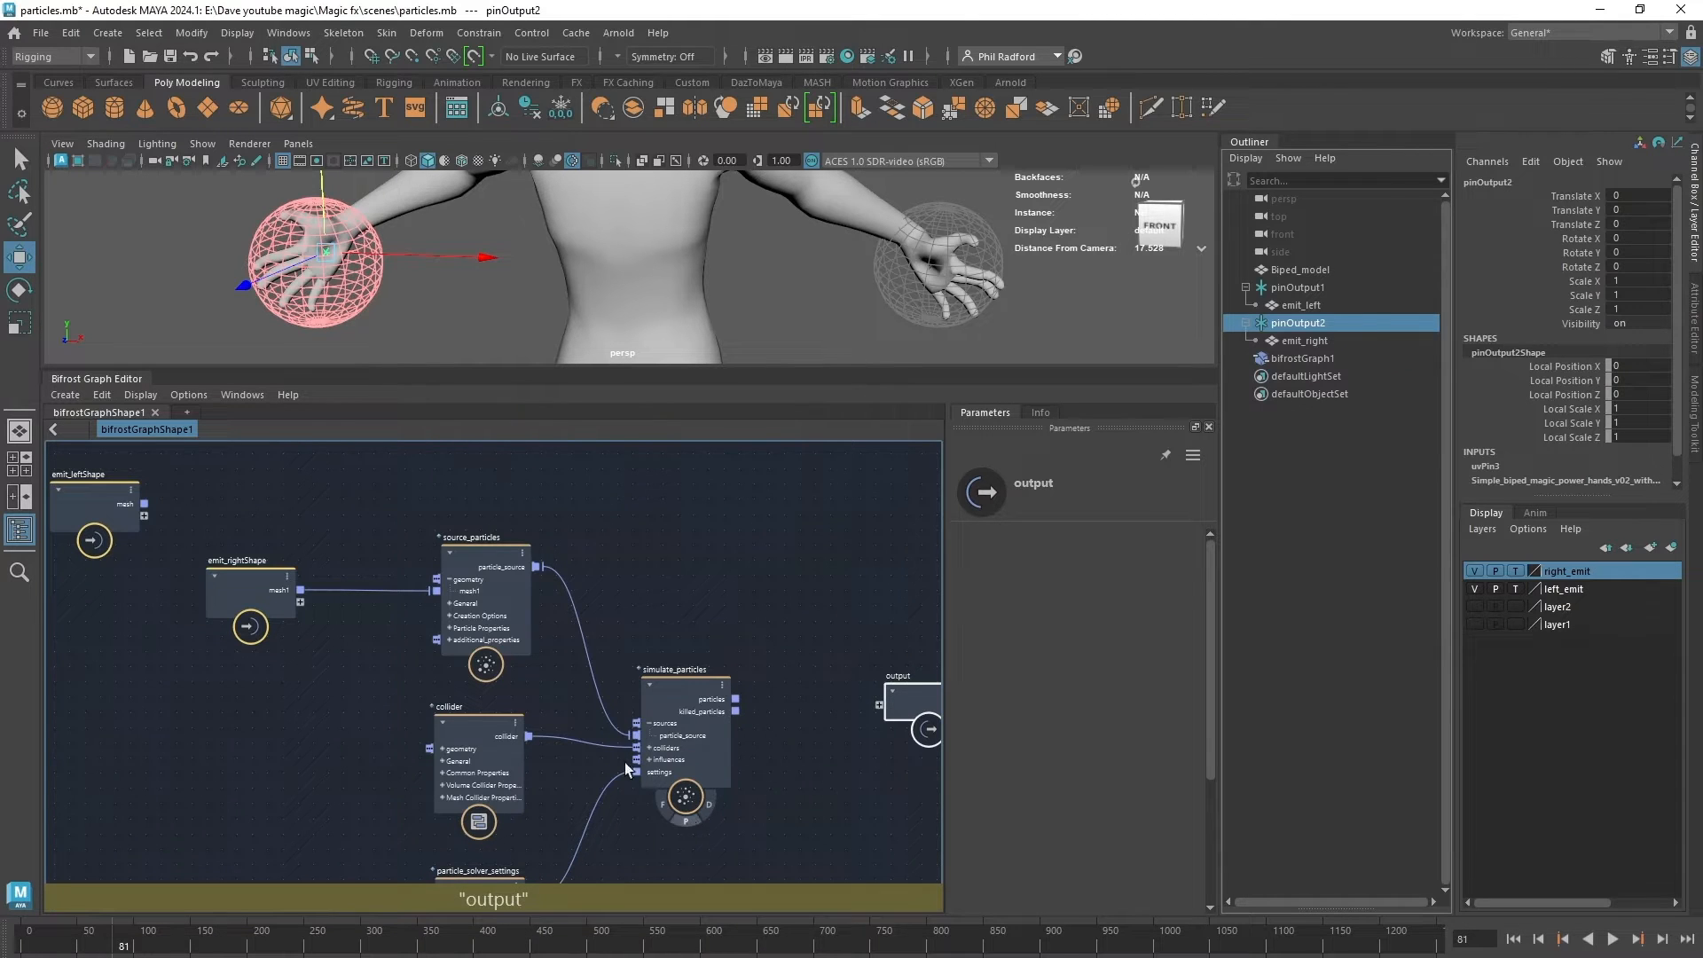
left_click_drag(685, 685, 693, 683)
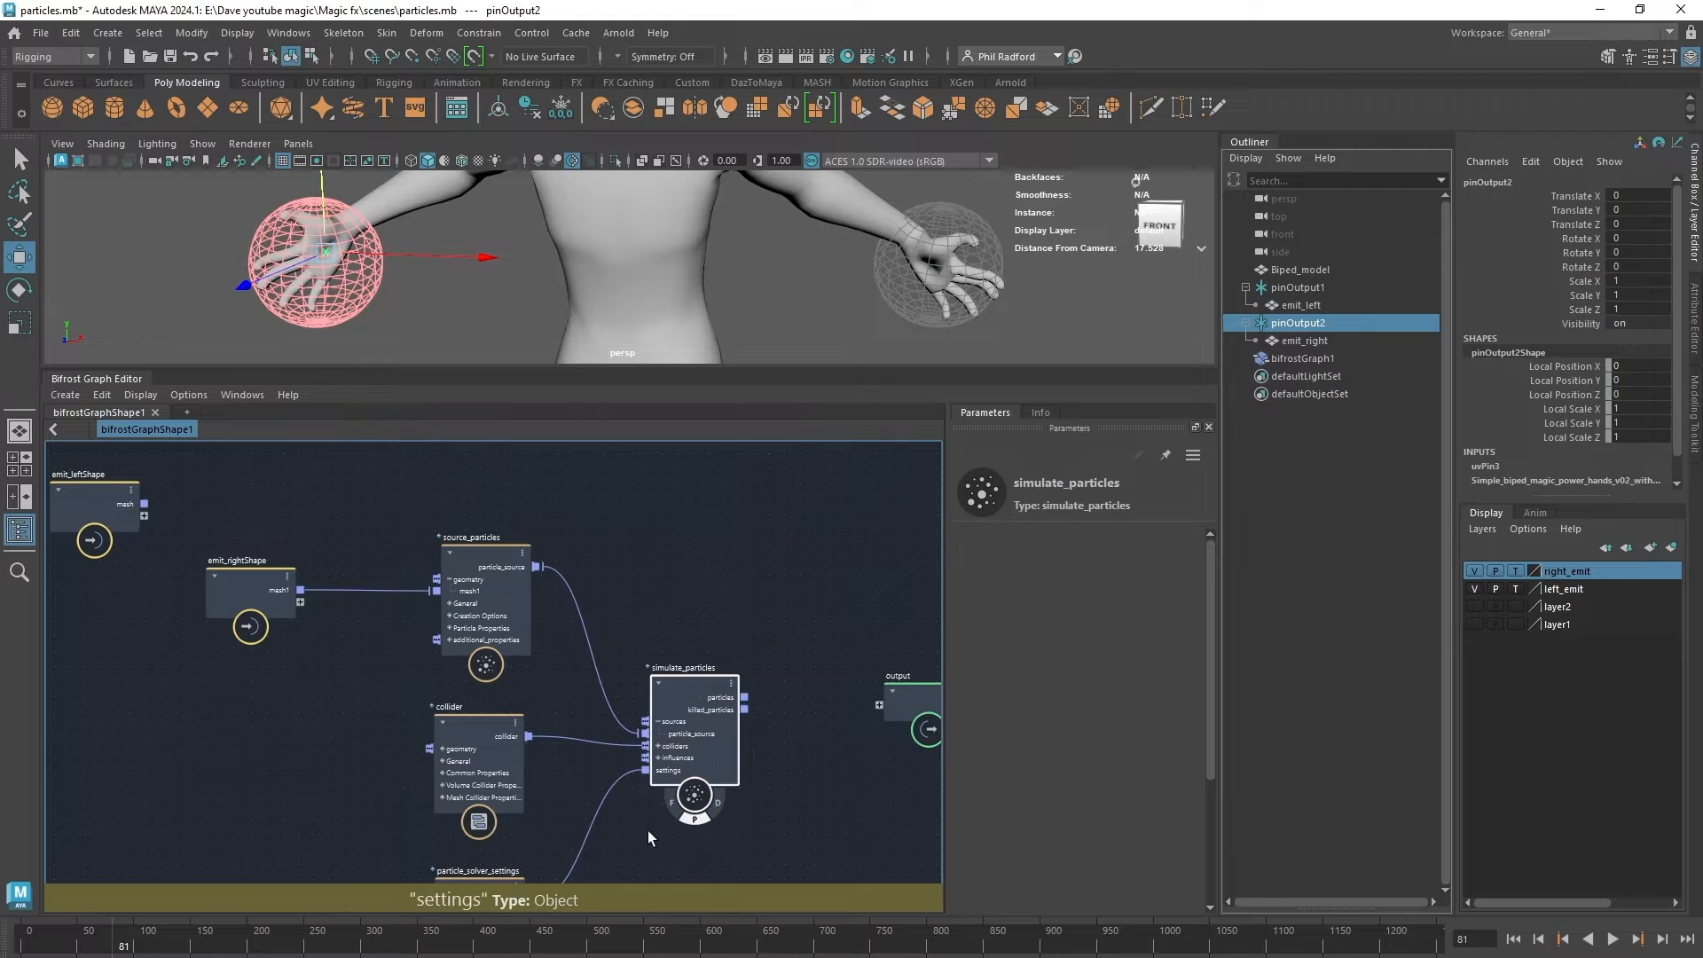
left_click(700, 815)
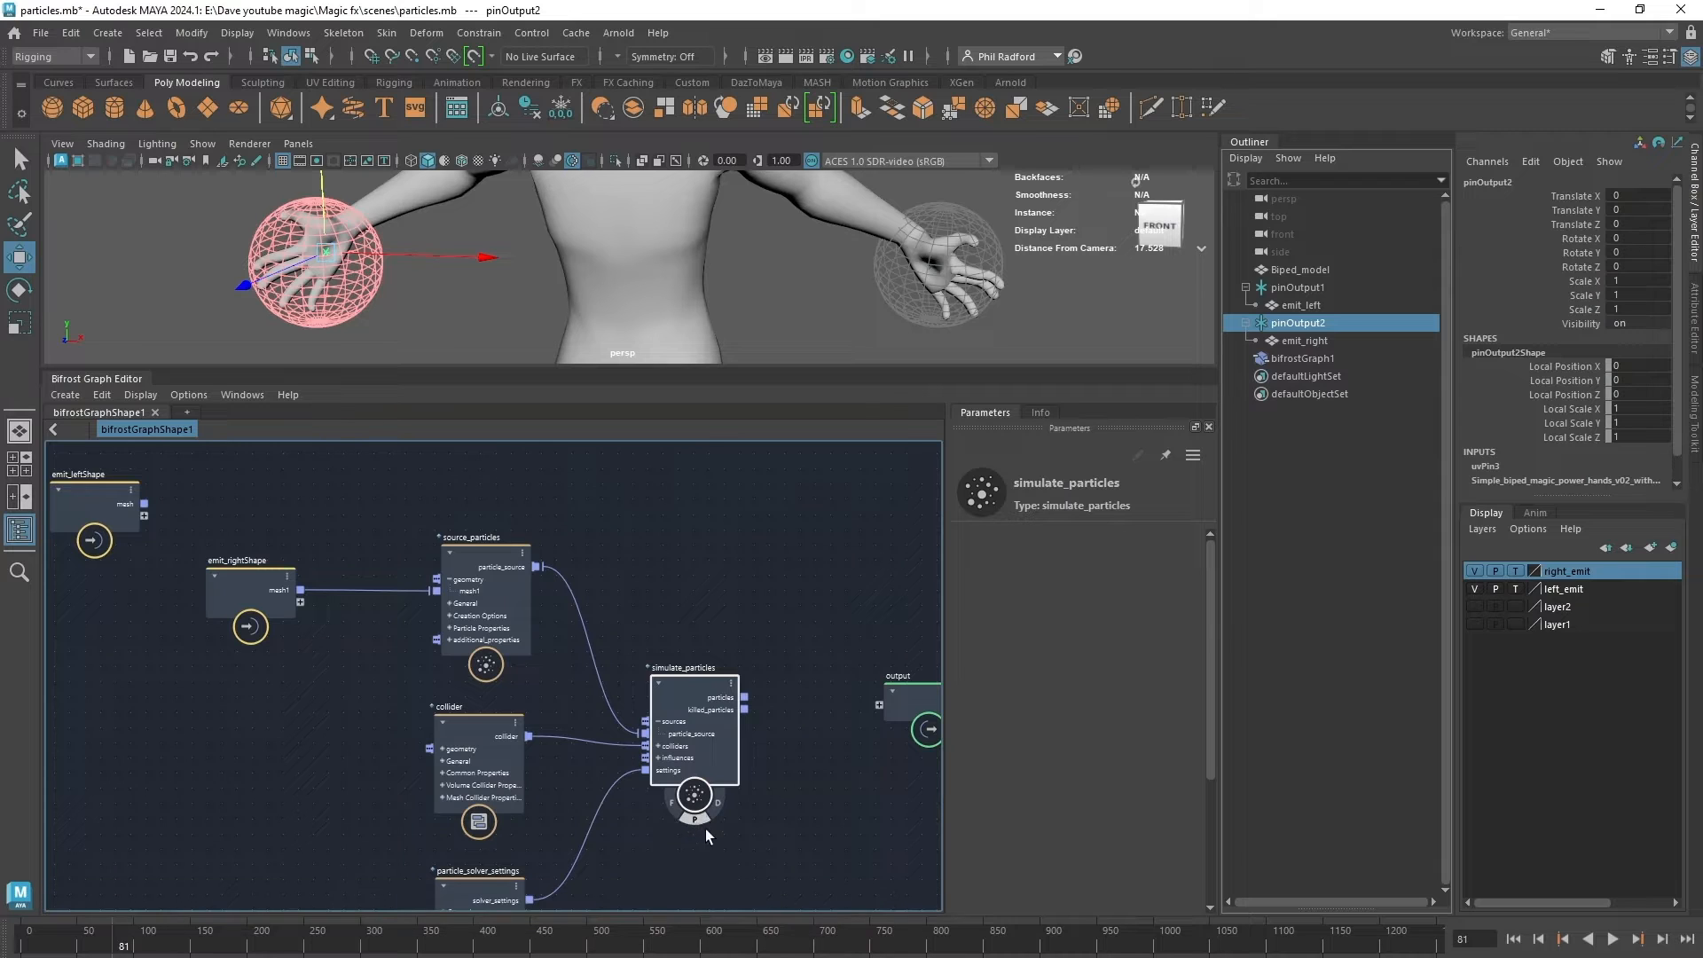
left_click(1513, 938)
left_click(1613, 939)
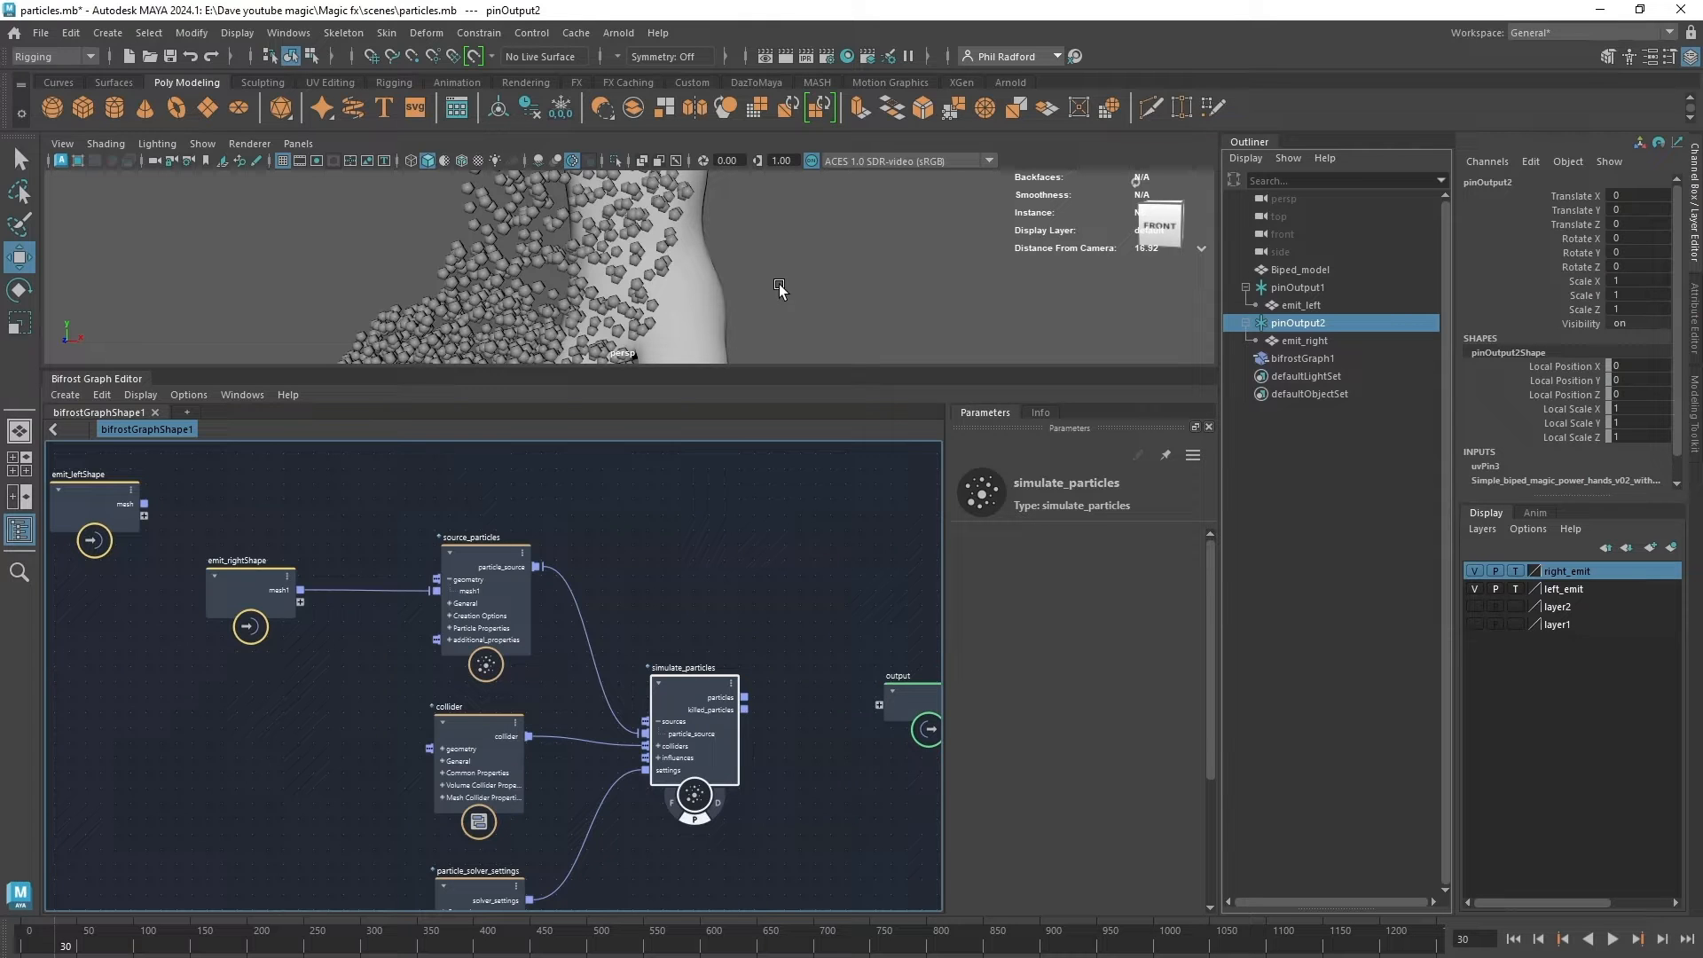
Turn off the proxy (P) terminal of simulate_particles and connect its particles output to the output node.
left_click(712, 803)
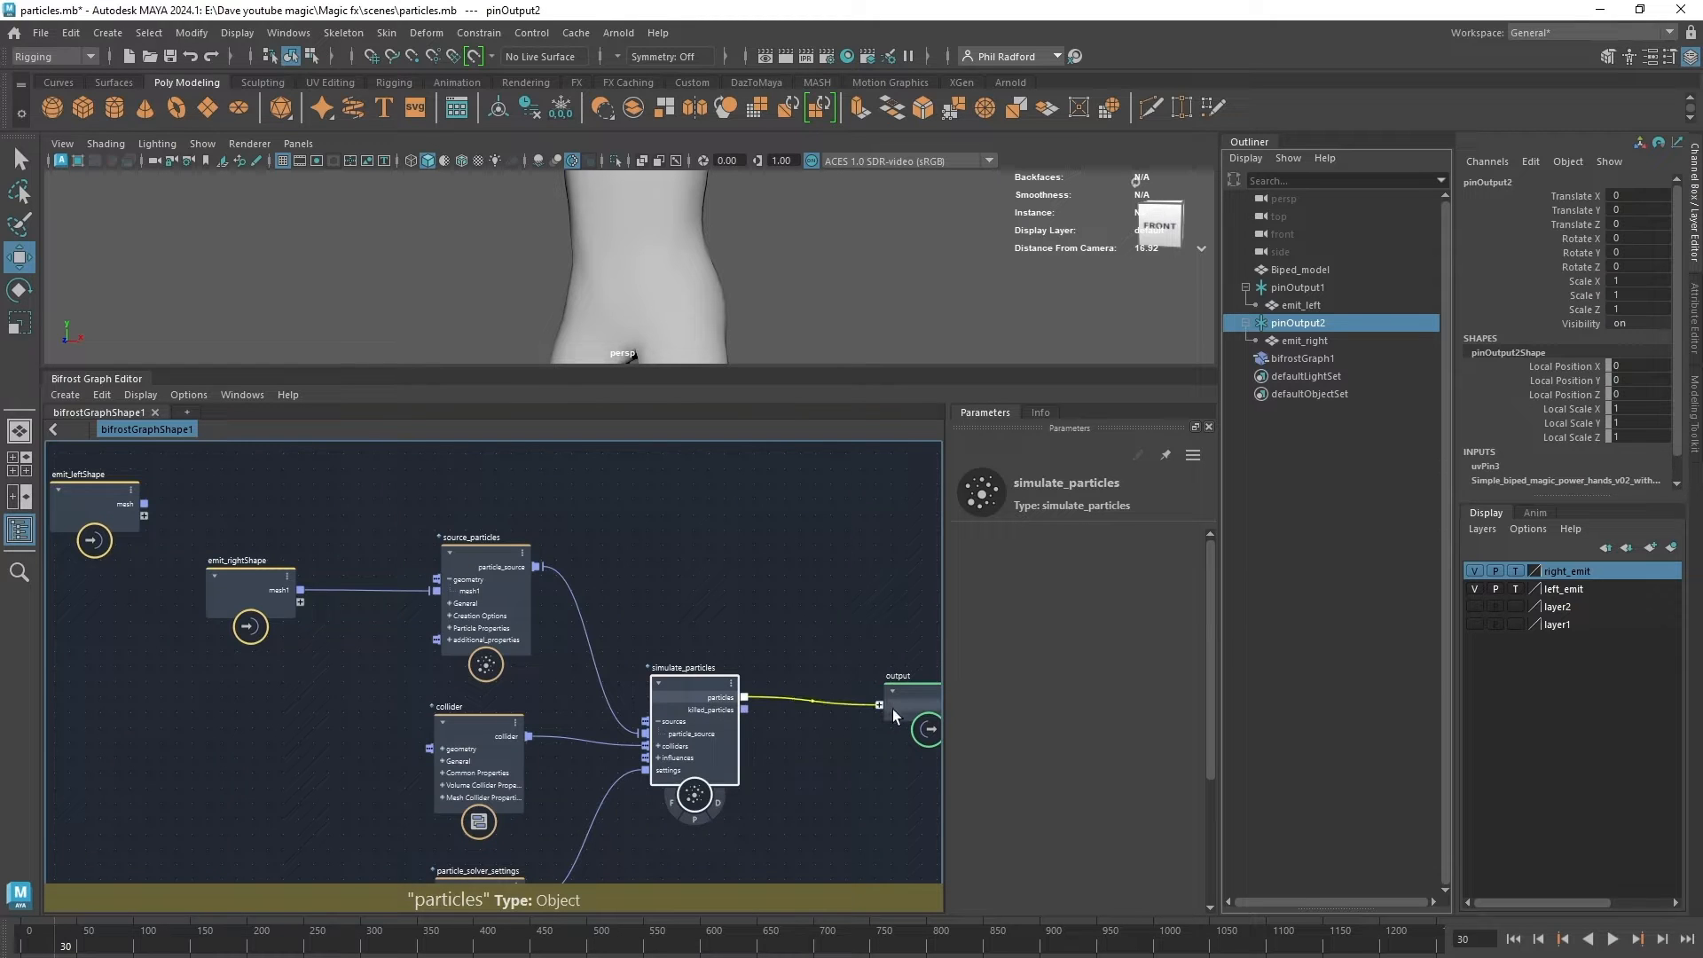
left_click_drag(892, 710, 881, 706)
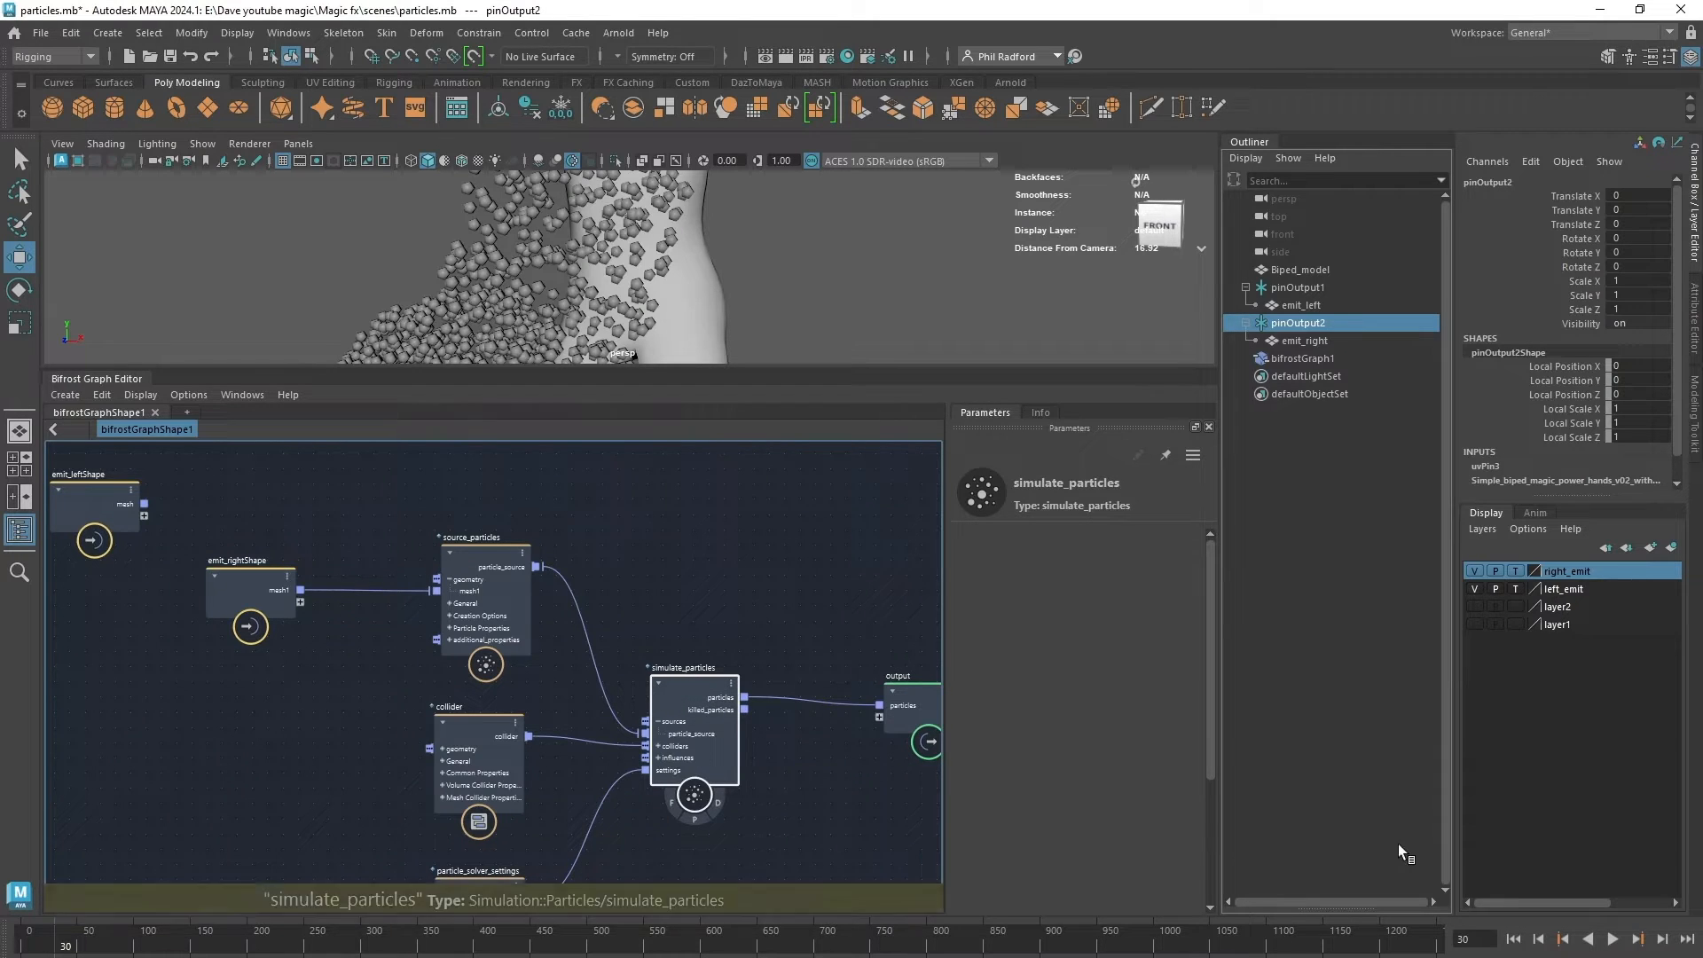
Play the connected simulation from the first frame and enlarge the viewport to show the whole biped with its particles.
left_click(1514, 938)
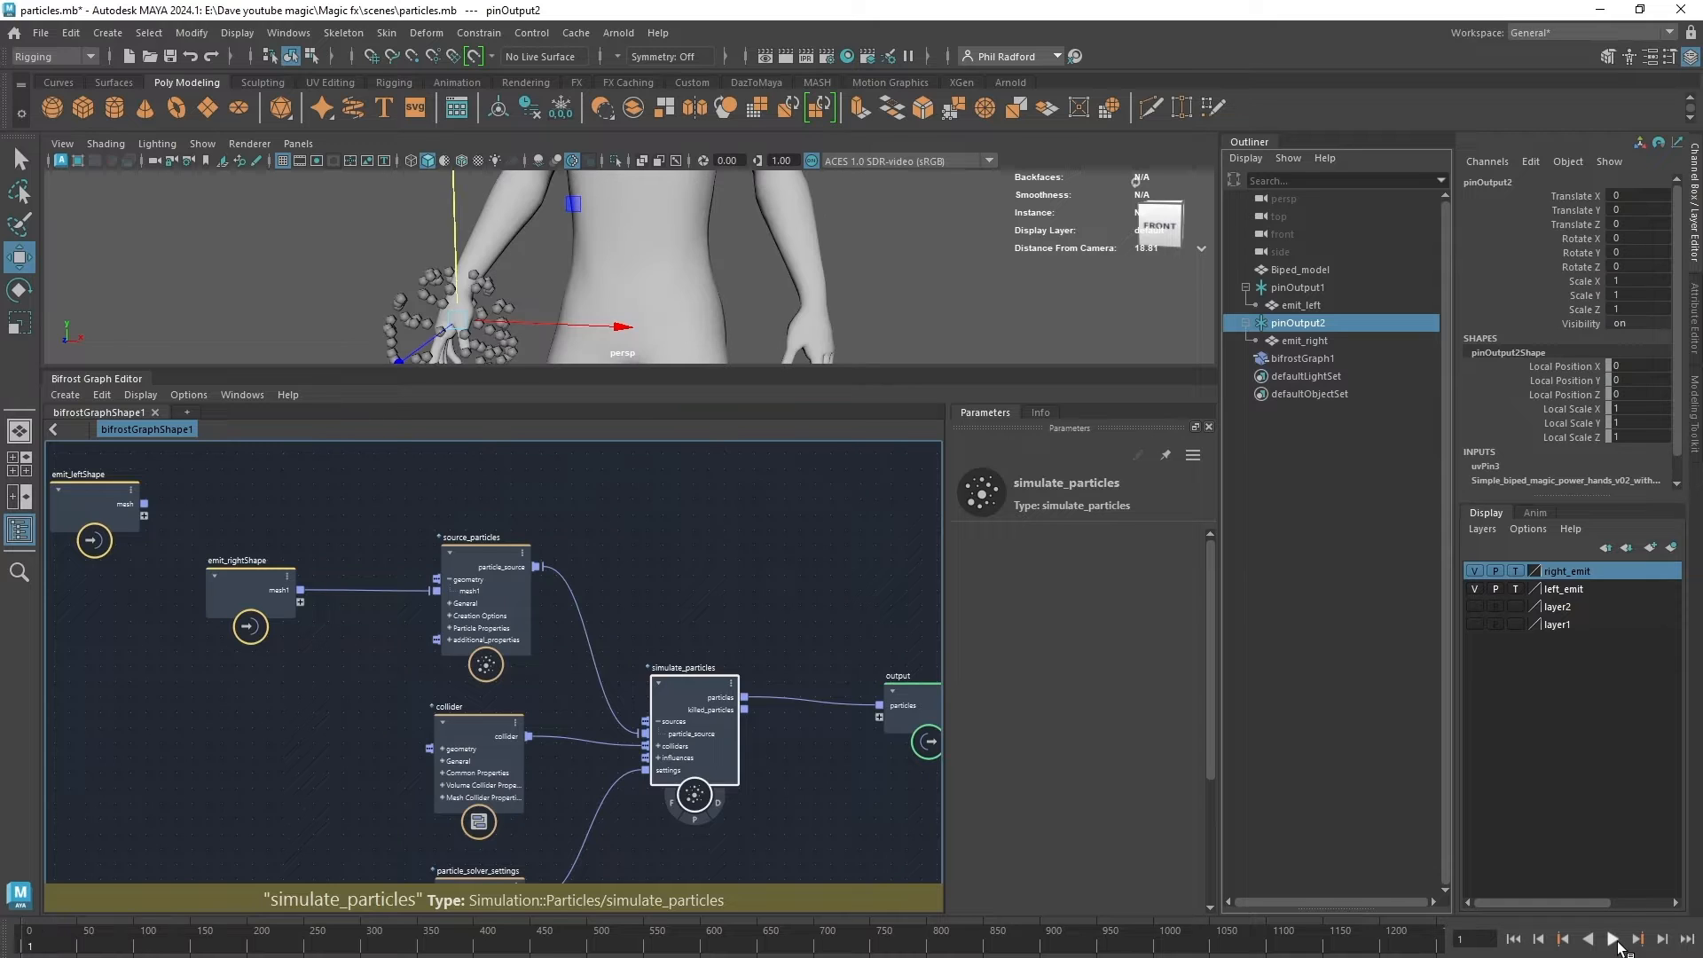
left_click(1614, 939)
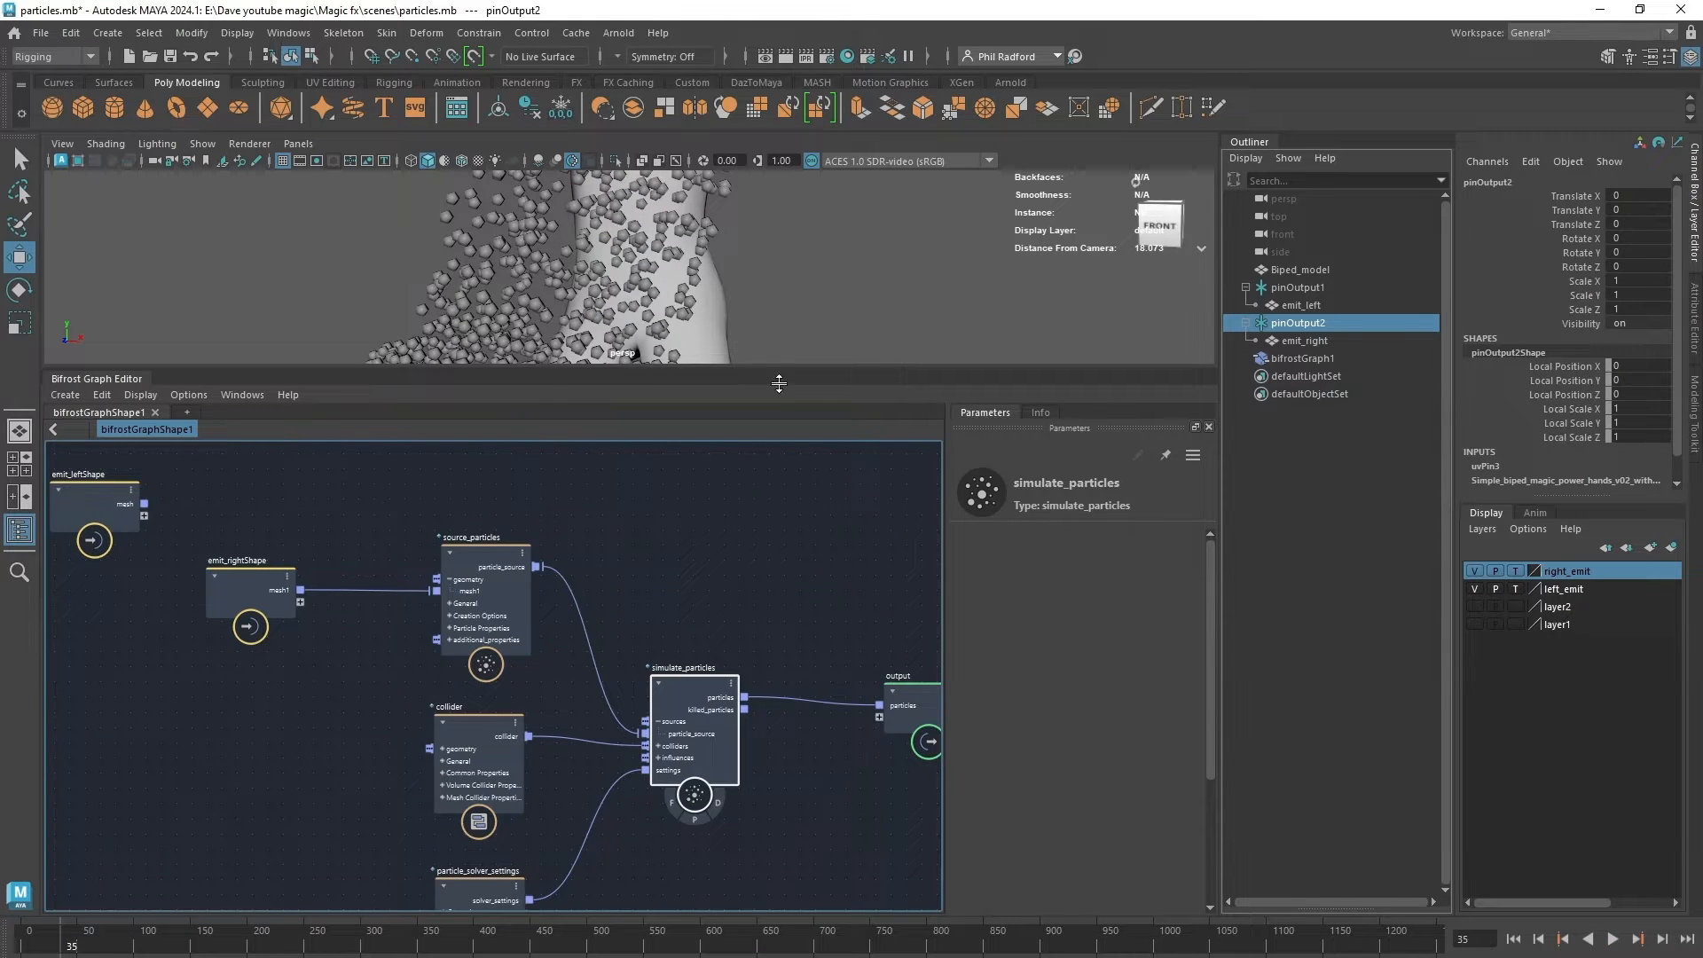
left_click_drag(779, 381, 781, 685)
right_click_drag(960, 471, 652, 406, "alt")
left_click_drag(652, 406, 669, 423, "alt")
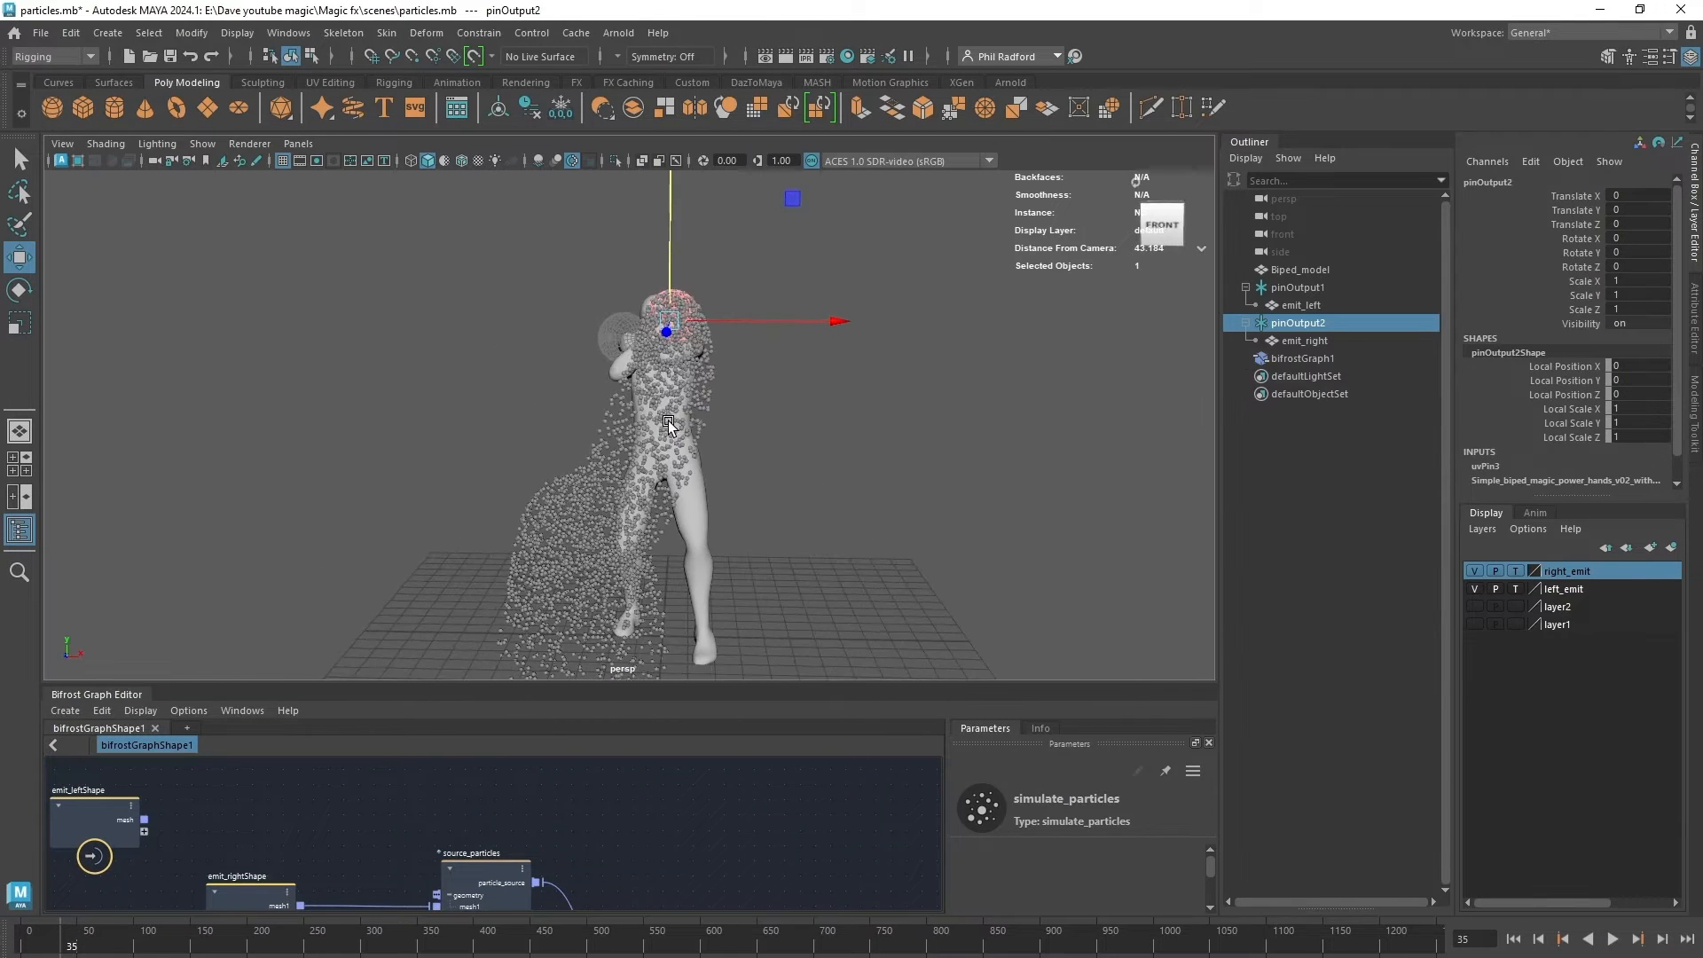
Replay the simulation twice from the first frame, examine the emission around the full biped, and rewind to frame 1.
left_click(1513, 940)
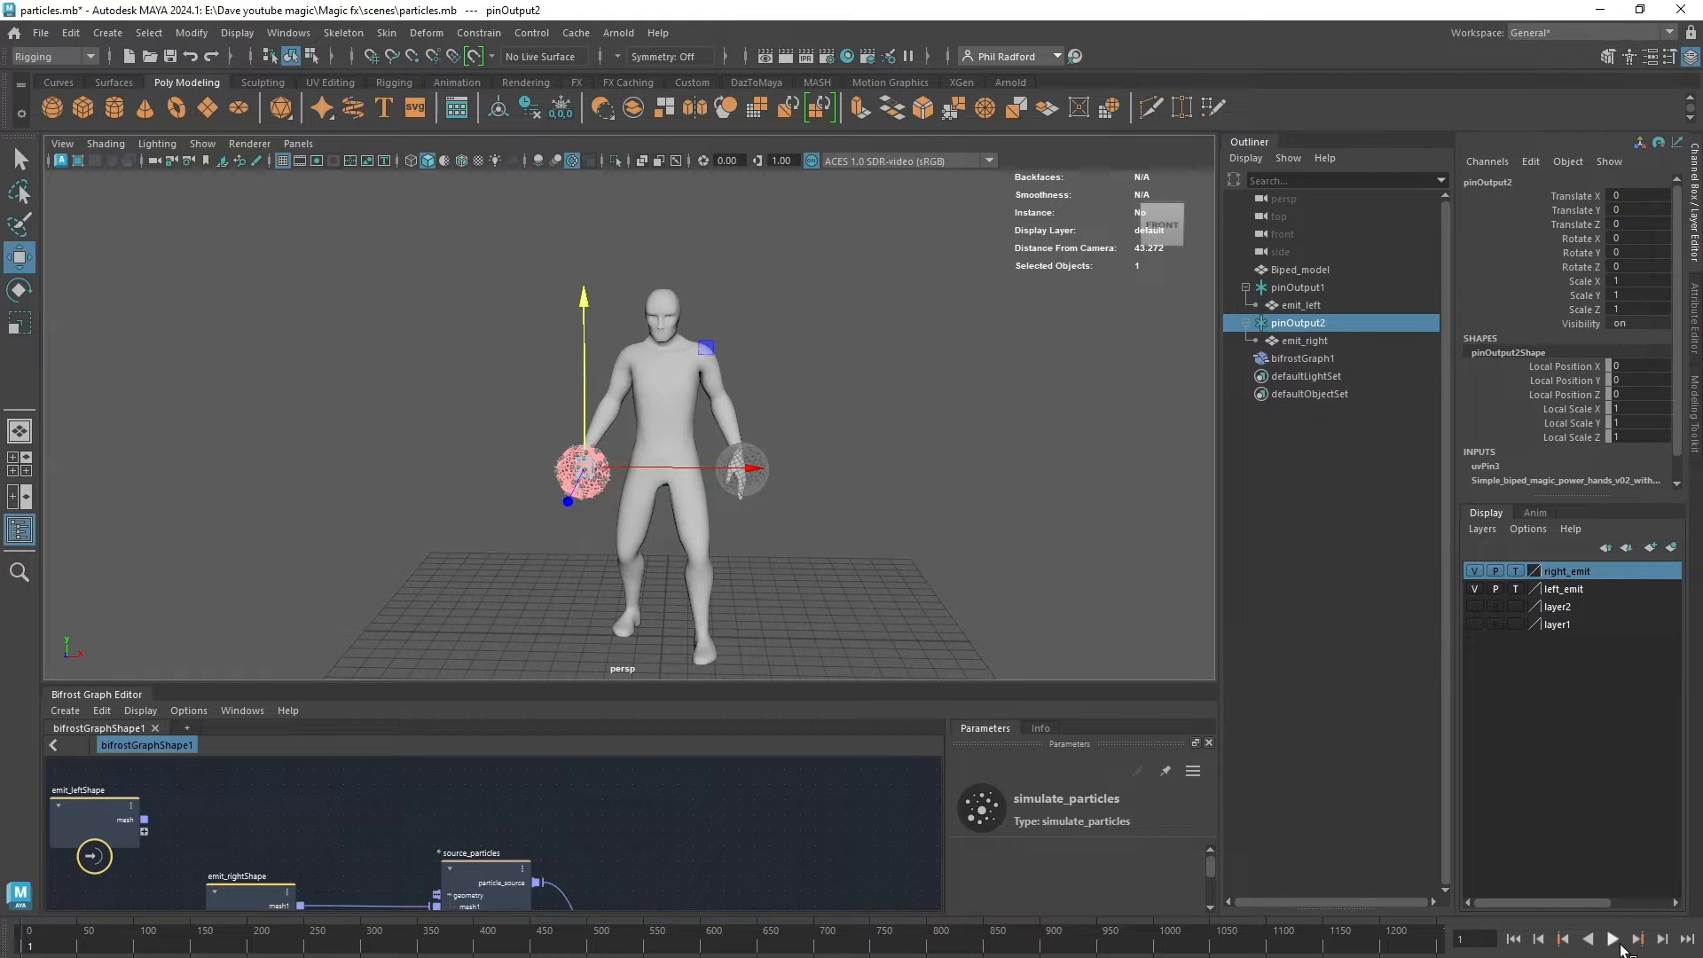
left_click(1619, 944)
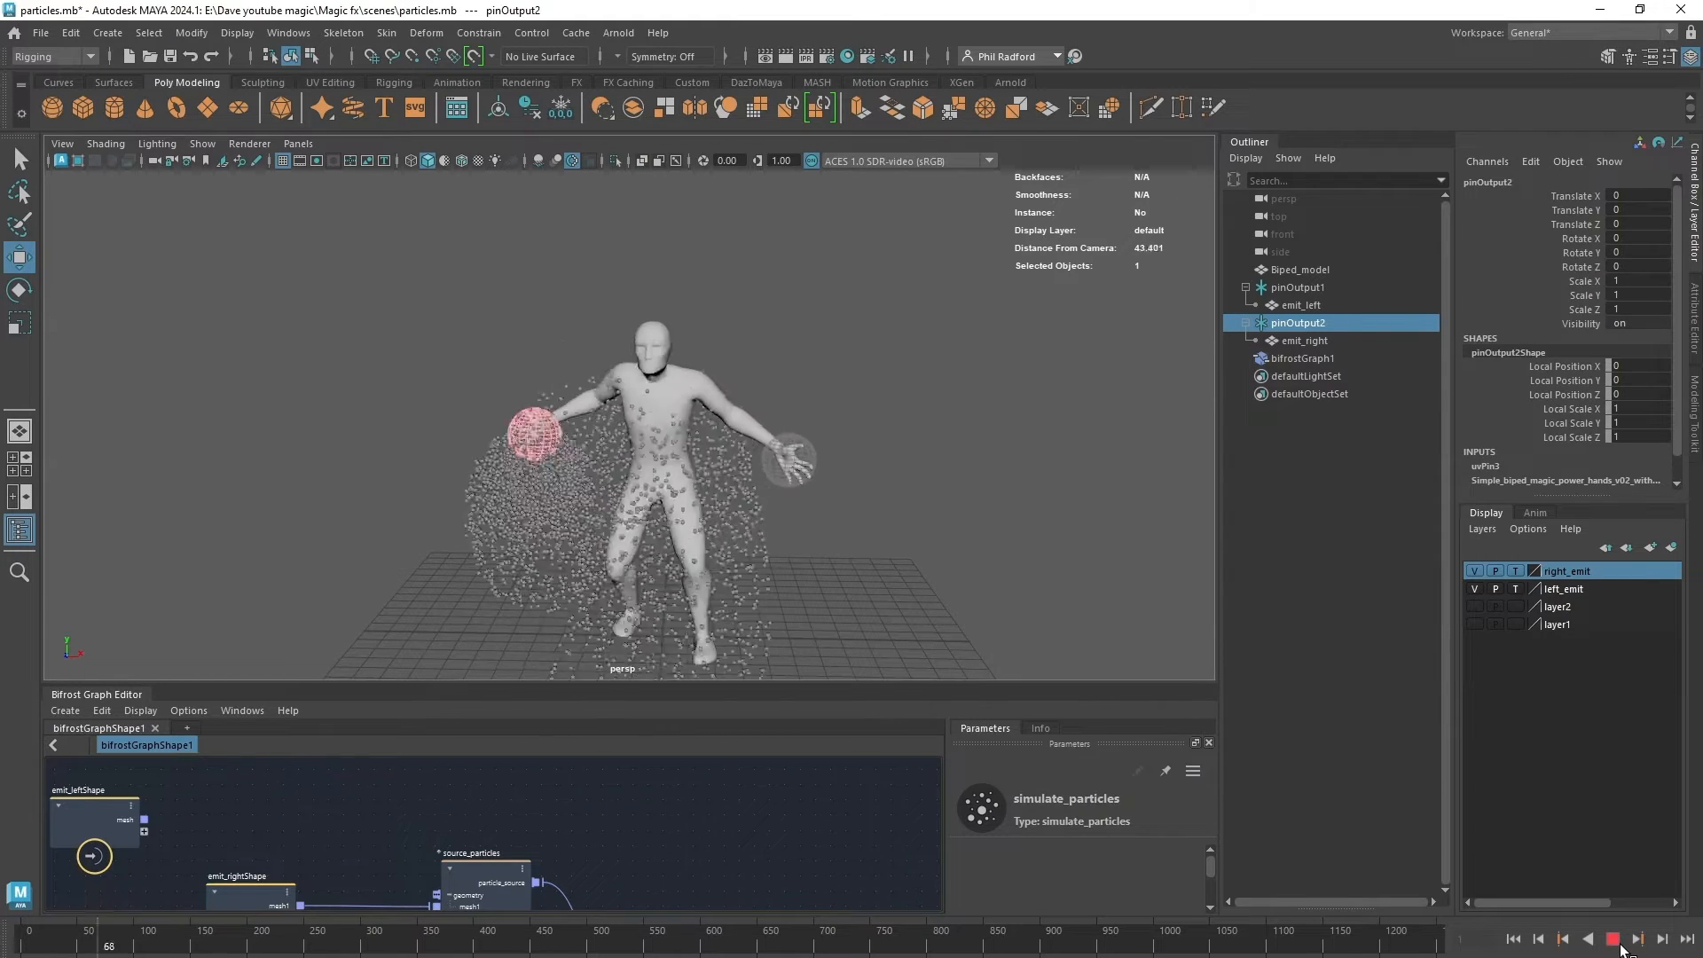
left_click(1614, 939)
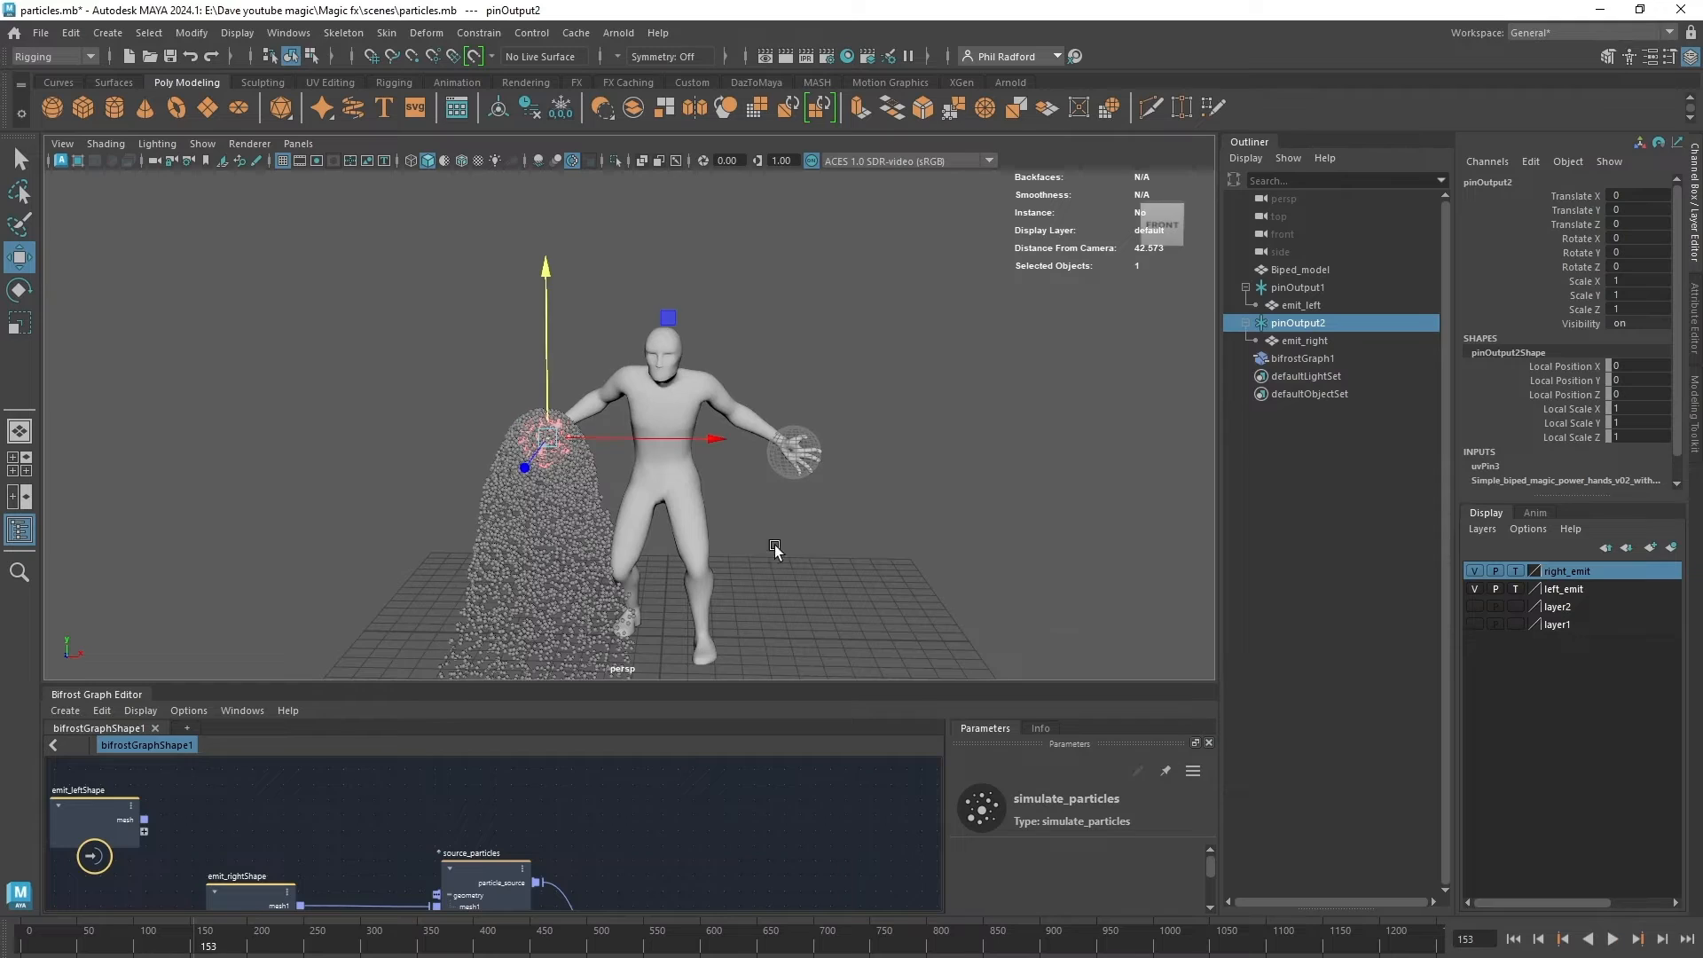
left_click_drag(775, 544, 865, 436, "alt")
right_click_drag(865, 435, 881, 476, "alt")
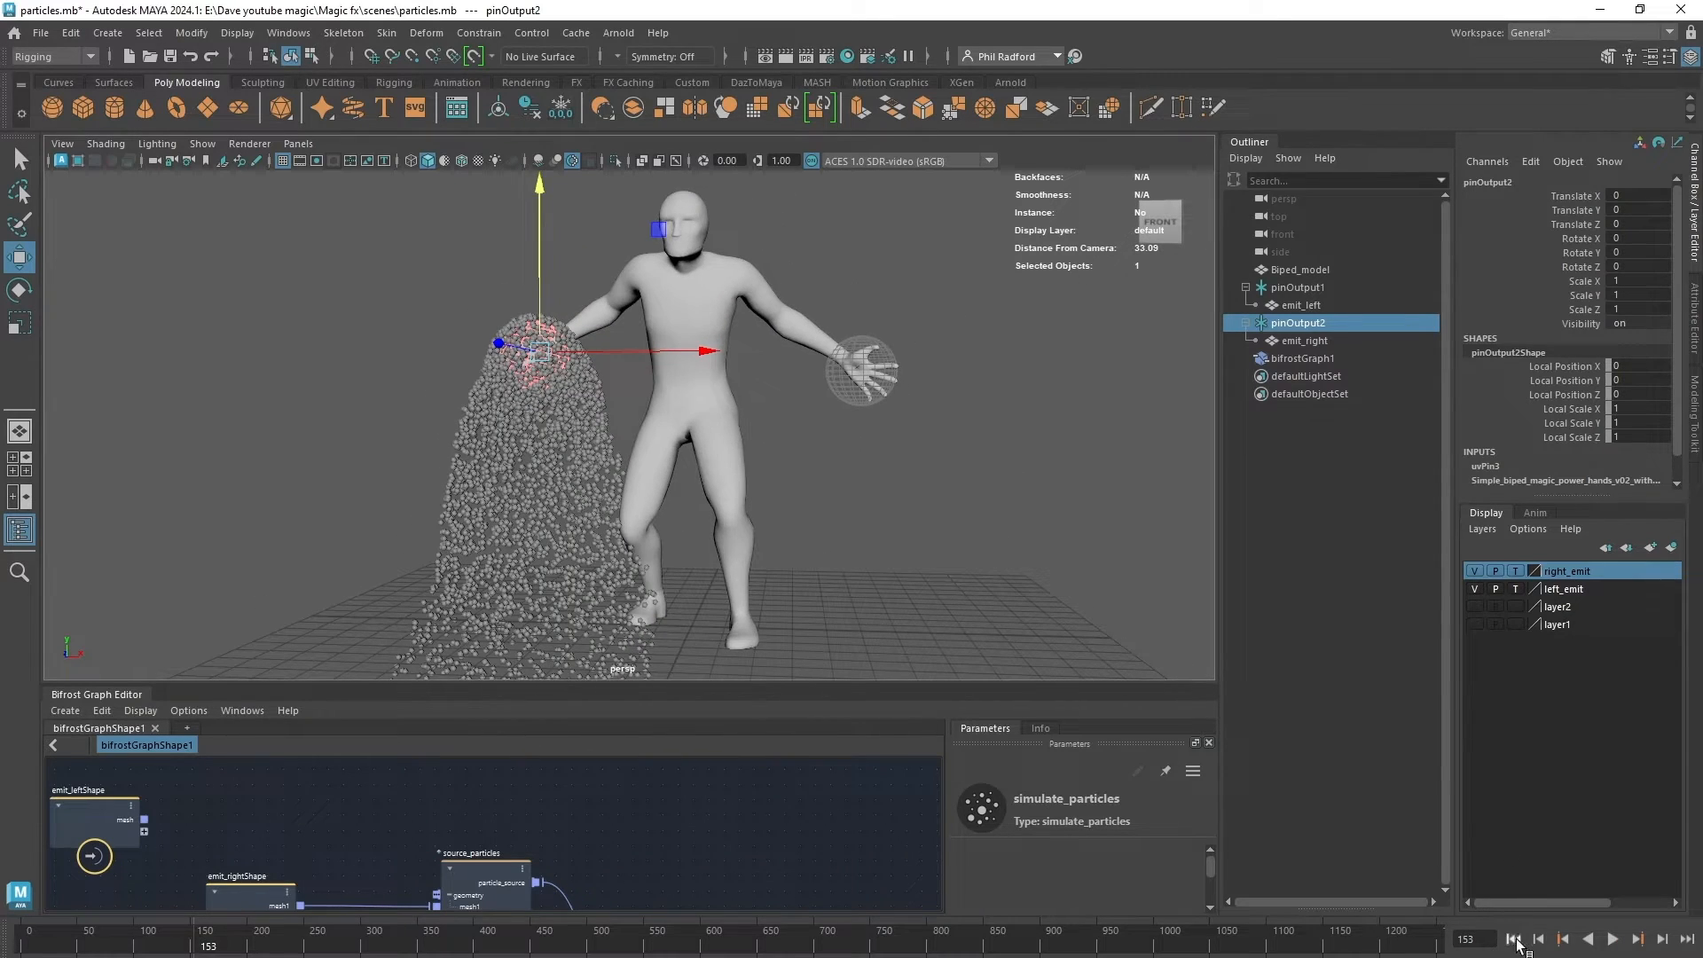
left_click(1514, 938)
left_click(1615, 942)
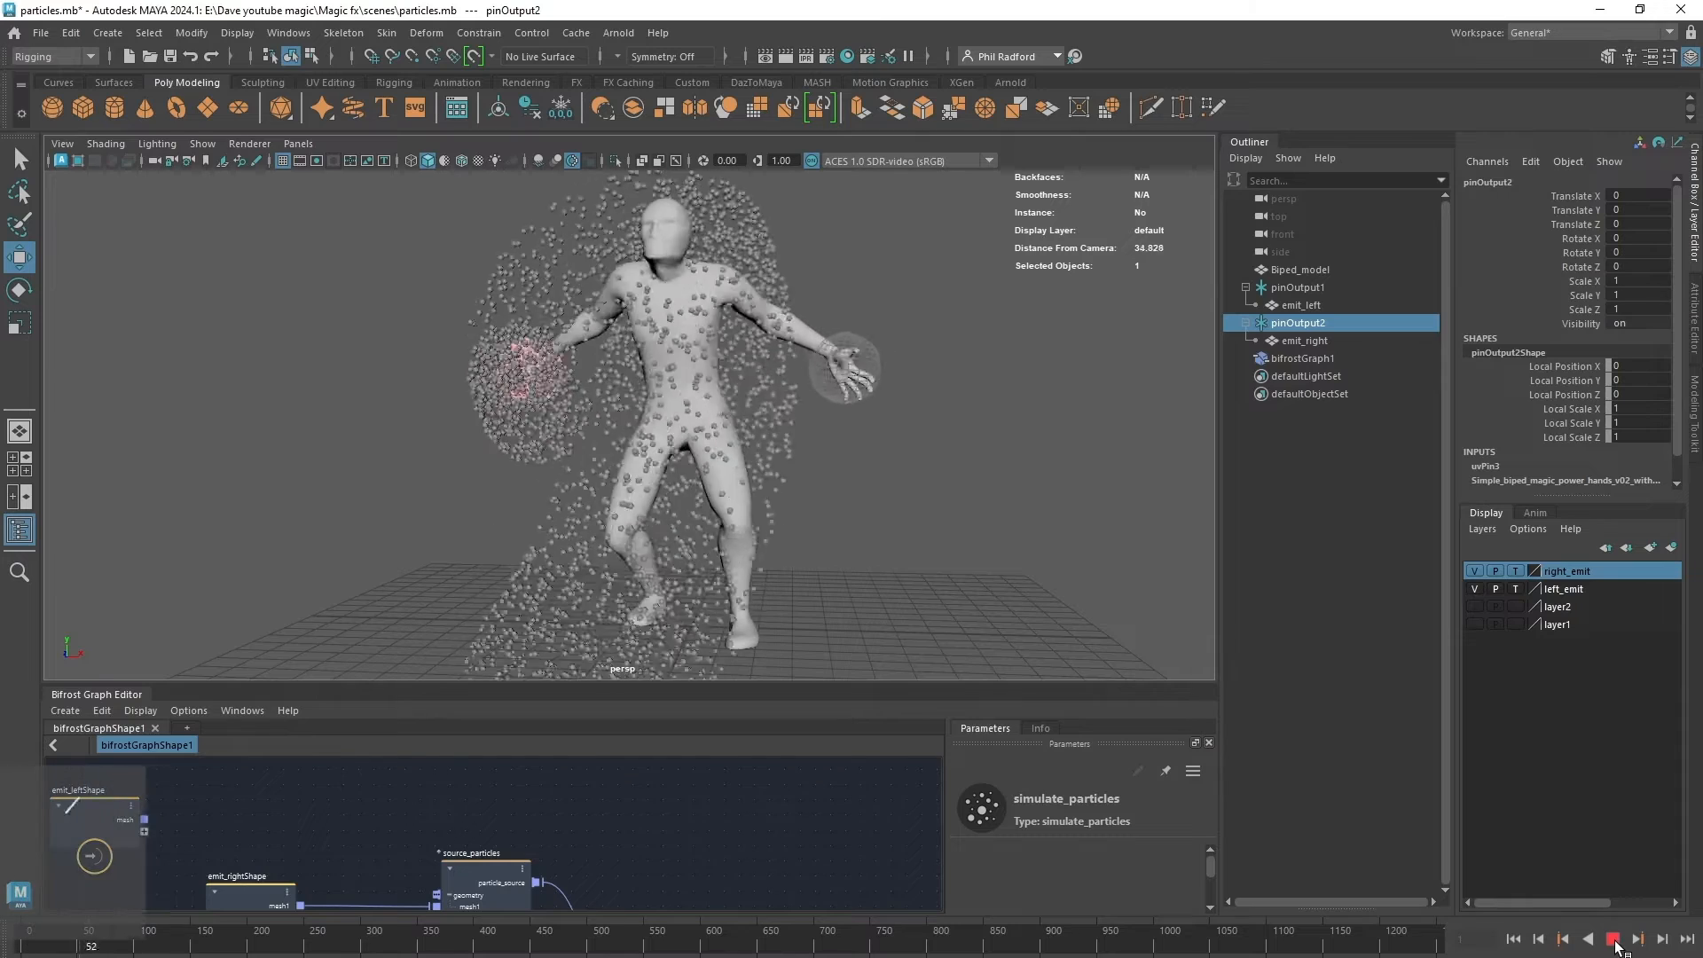
left_click(1615, 942)
left_click(1513, 938)
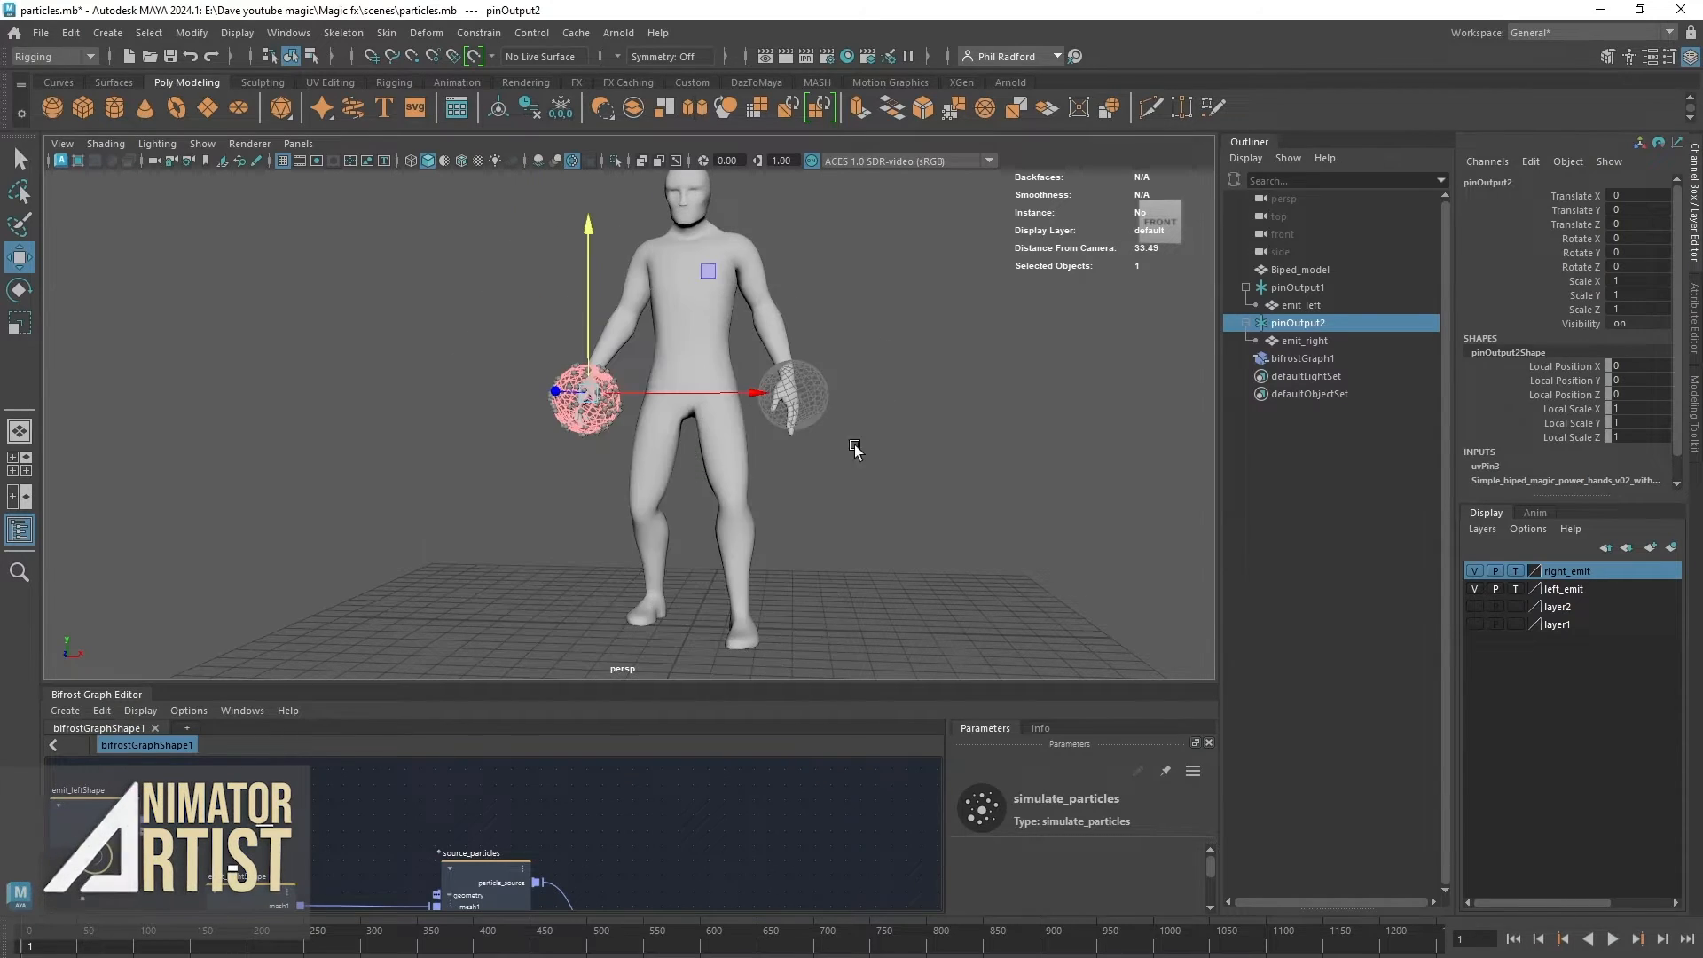
Take a closer view of the hand spheres, enlarge the graph editor and display the parameters of source_particles.
scroll(852, 452, "up", 5)
scroll(849, 462, "down", 2)
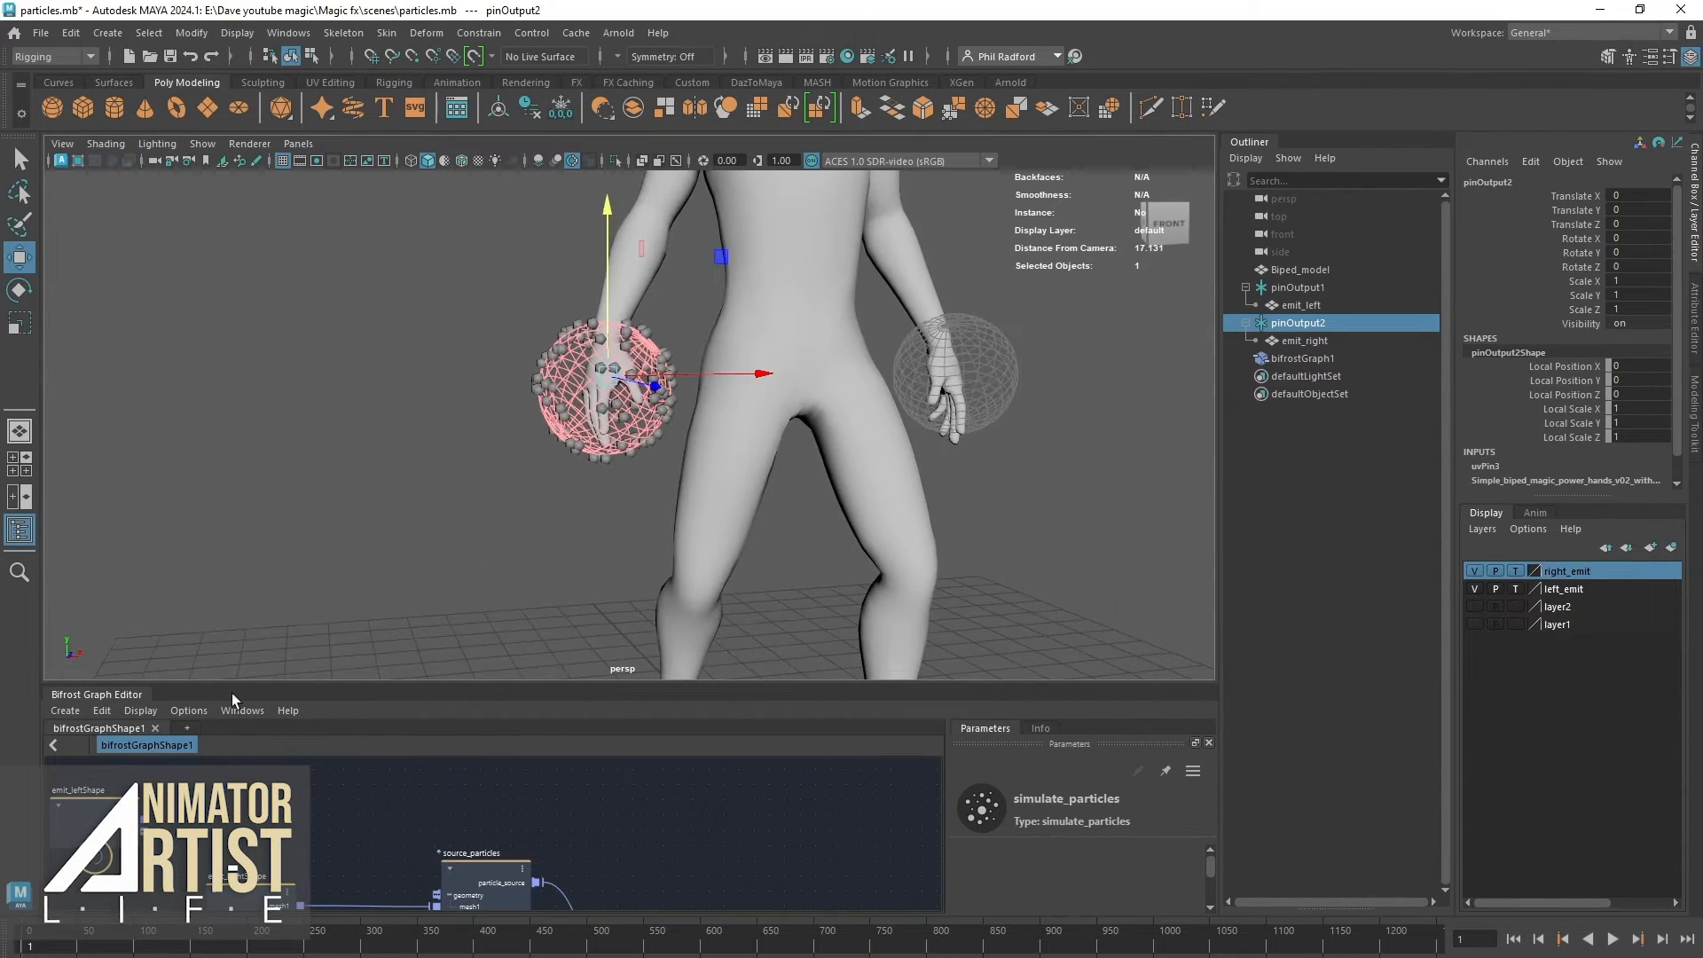
left_click_drag(253, 685, 254, 445)
scroll(392, 570, "up", 2)
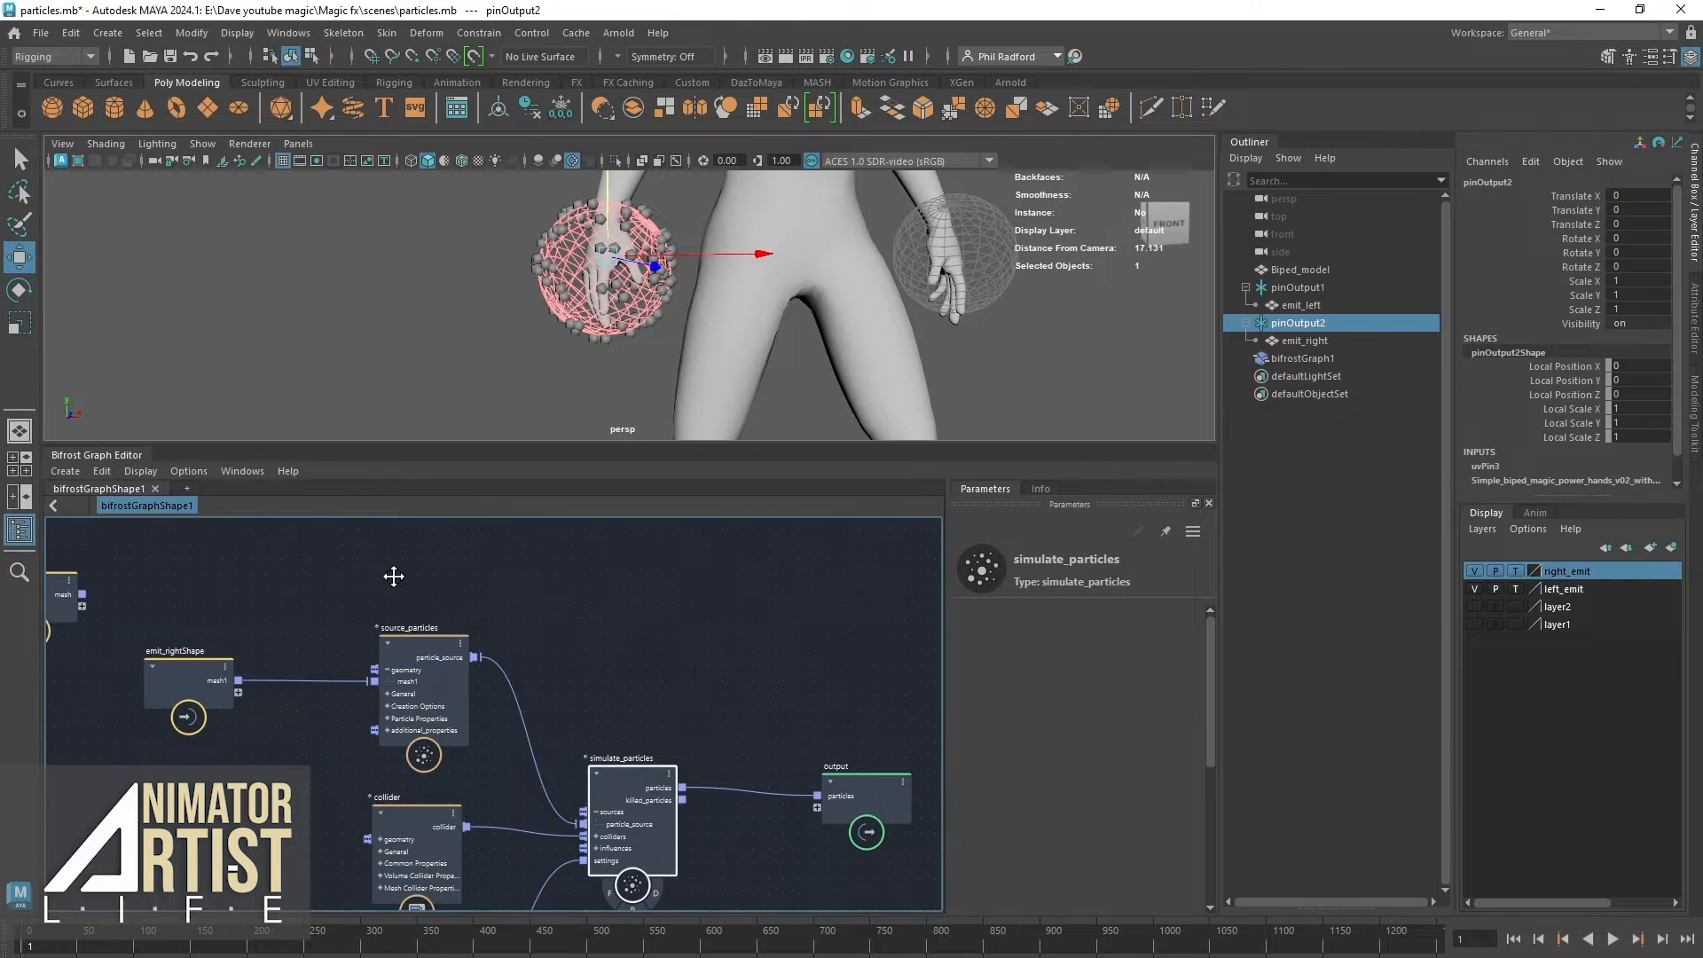
left_click(421, 661)
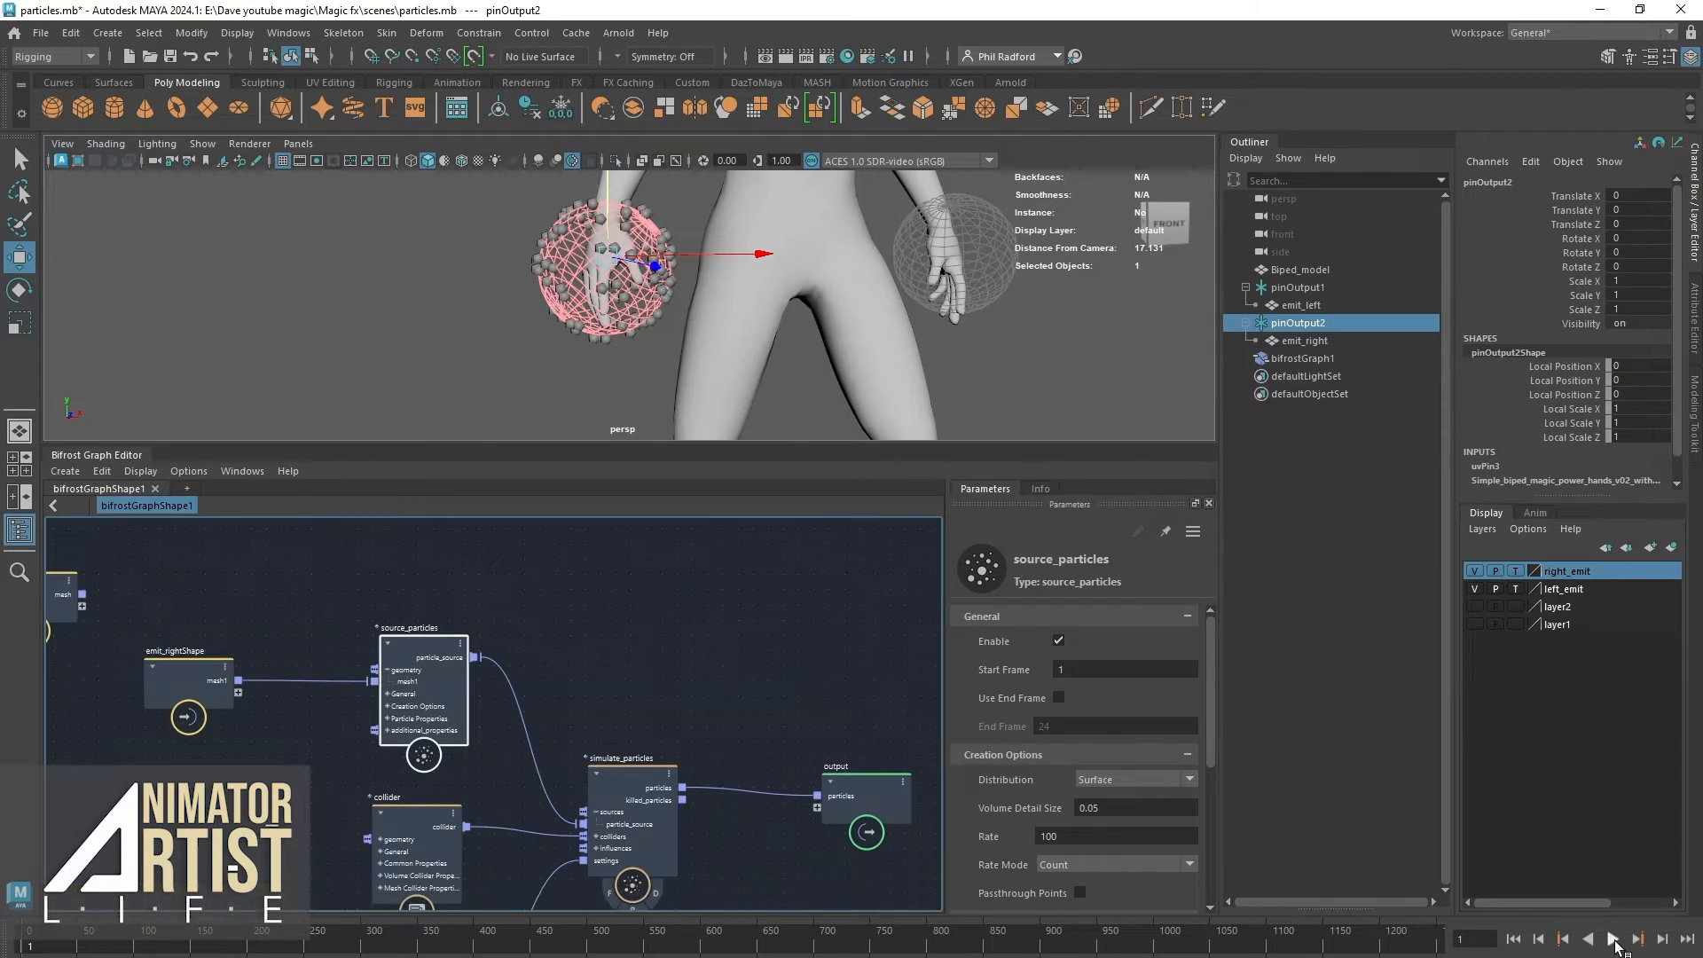
Play the simulation to about frame 122, examine the particles falling from the emitting hand, and enlarge the graph editor again.
left_click(1614, 942)
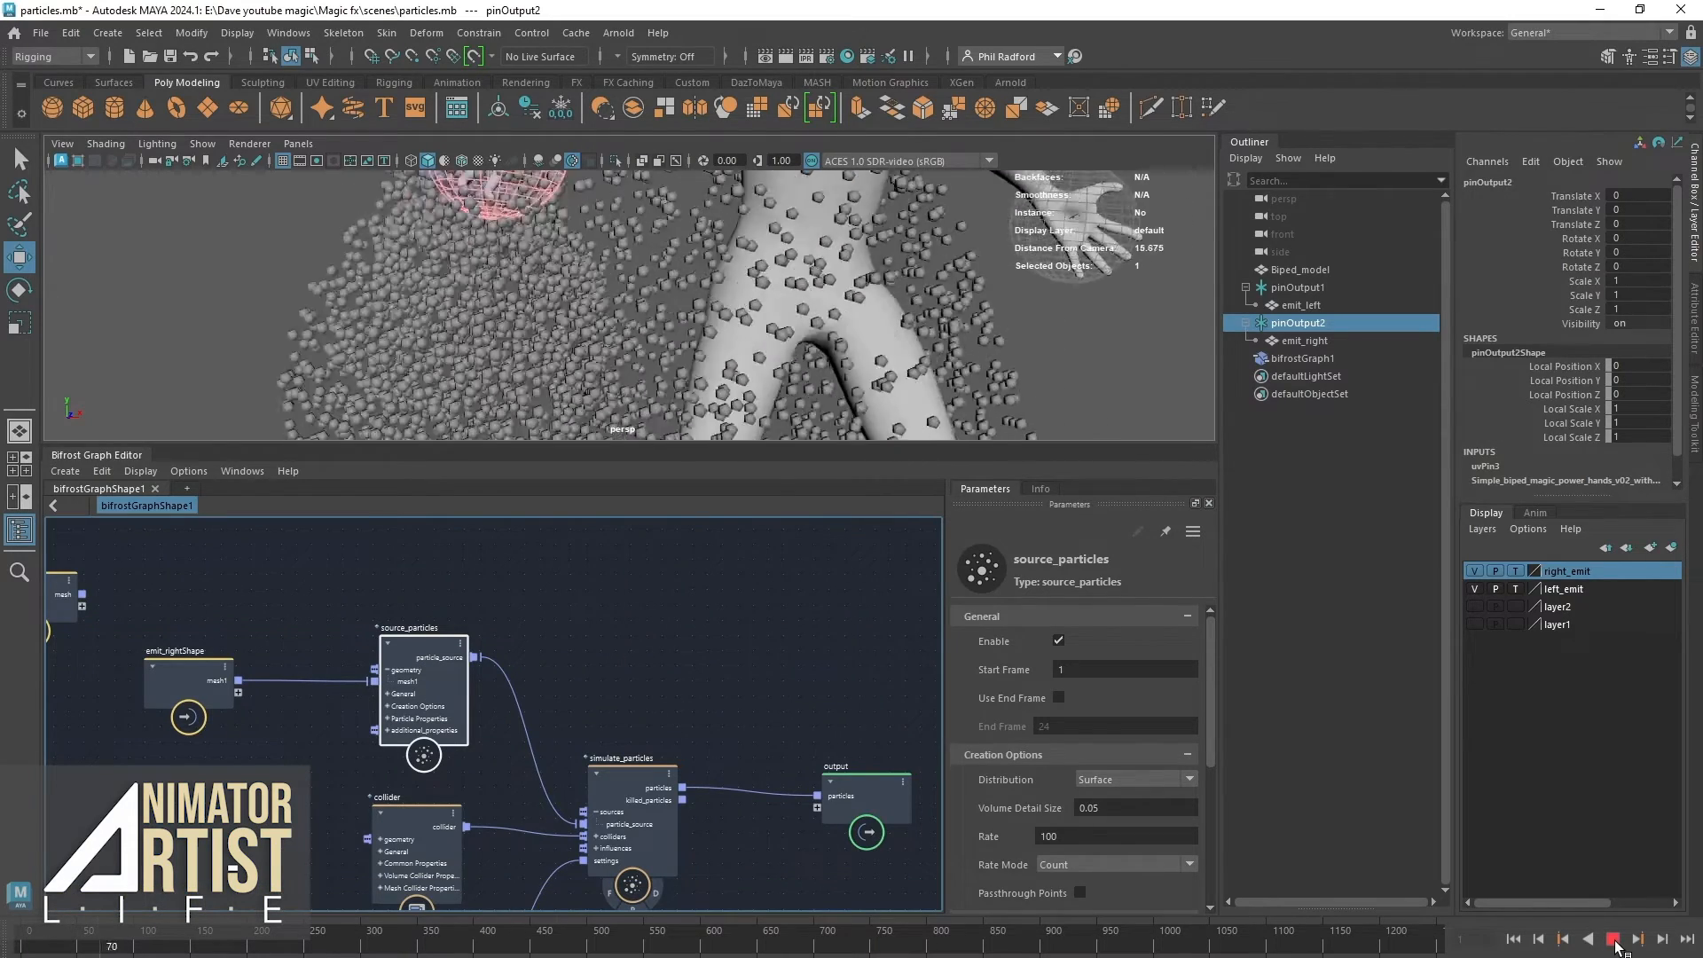
left_click(1614, 942)
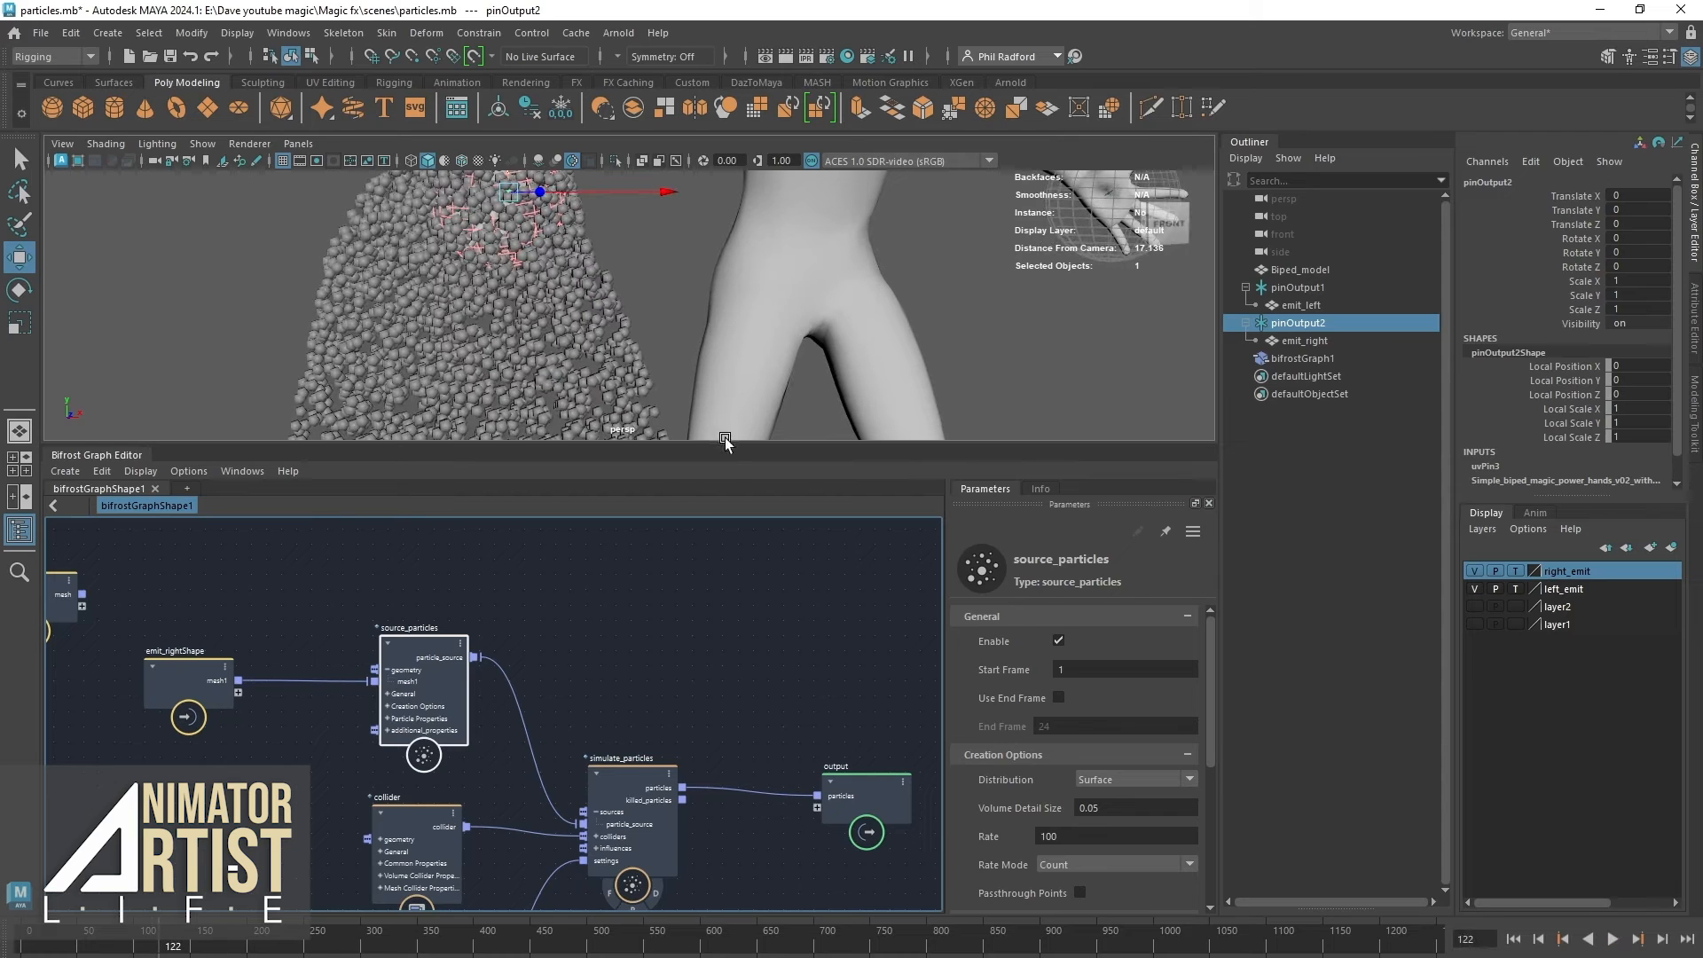
left_click_drag(729, 445, 710, 585)
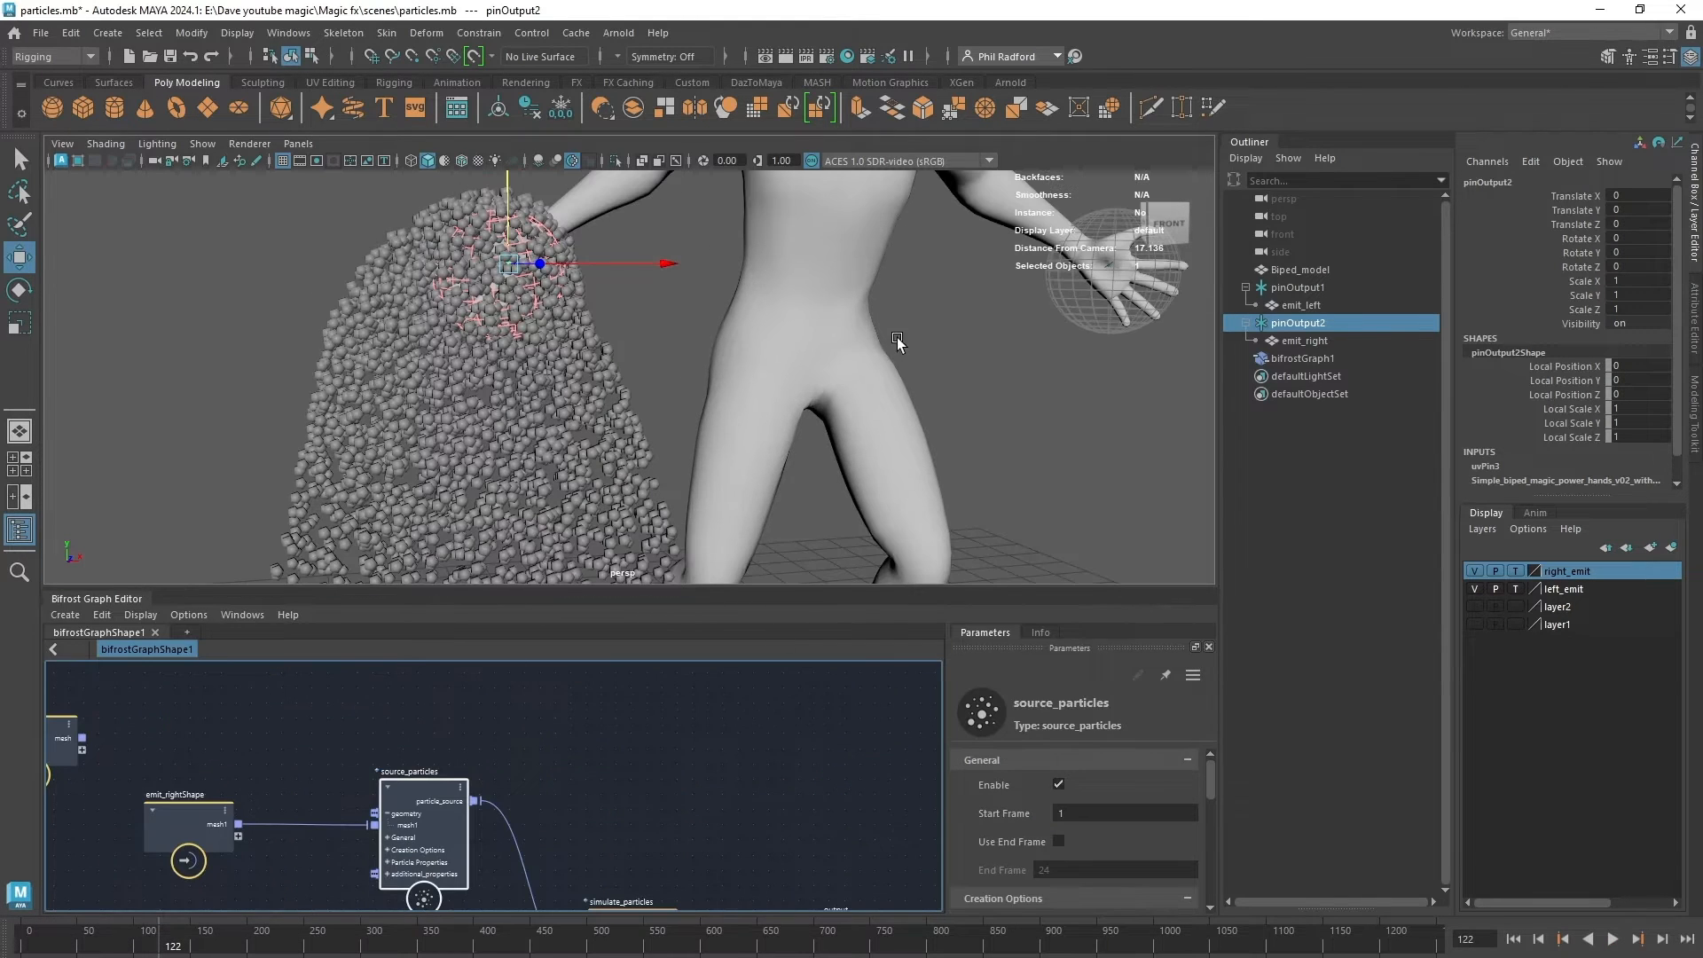
scroll(898, 342, "down", 5)
left_click_drag(898, 341, 605, 353, "alt")
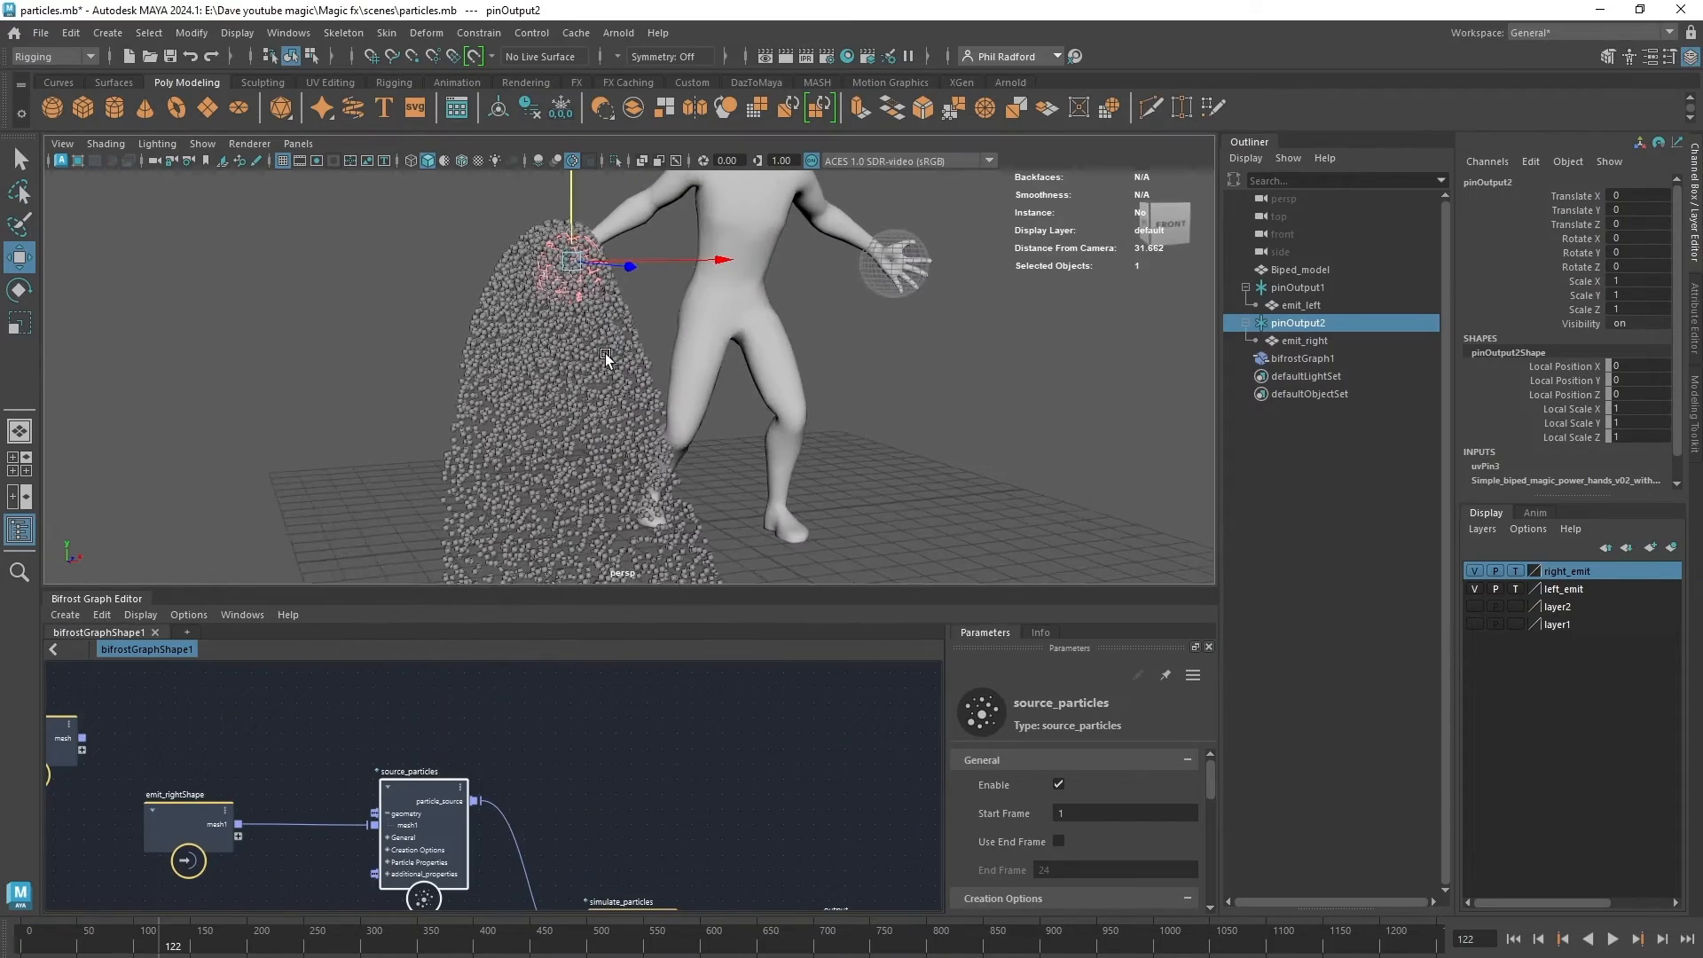
left_click_drag(676, 584, 696, 456)
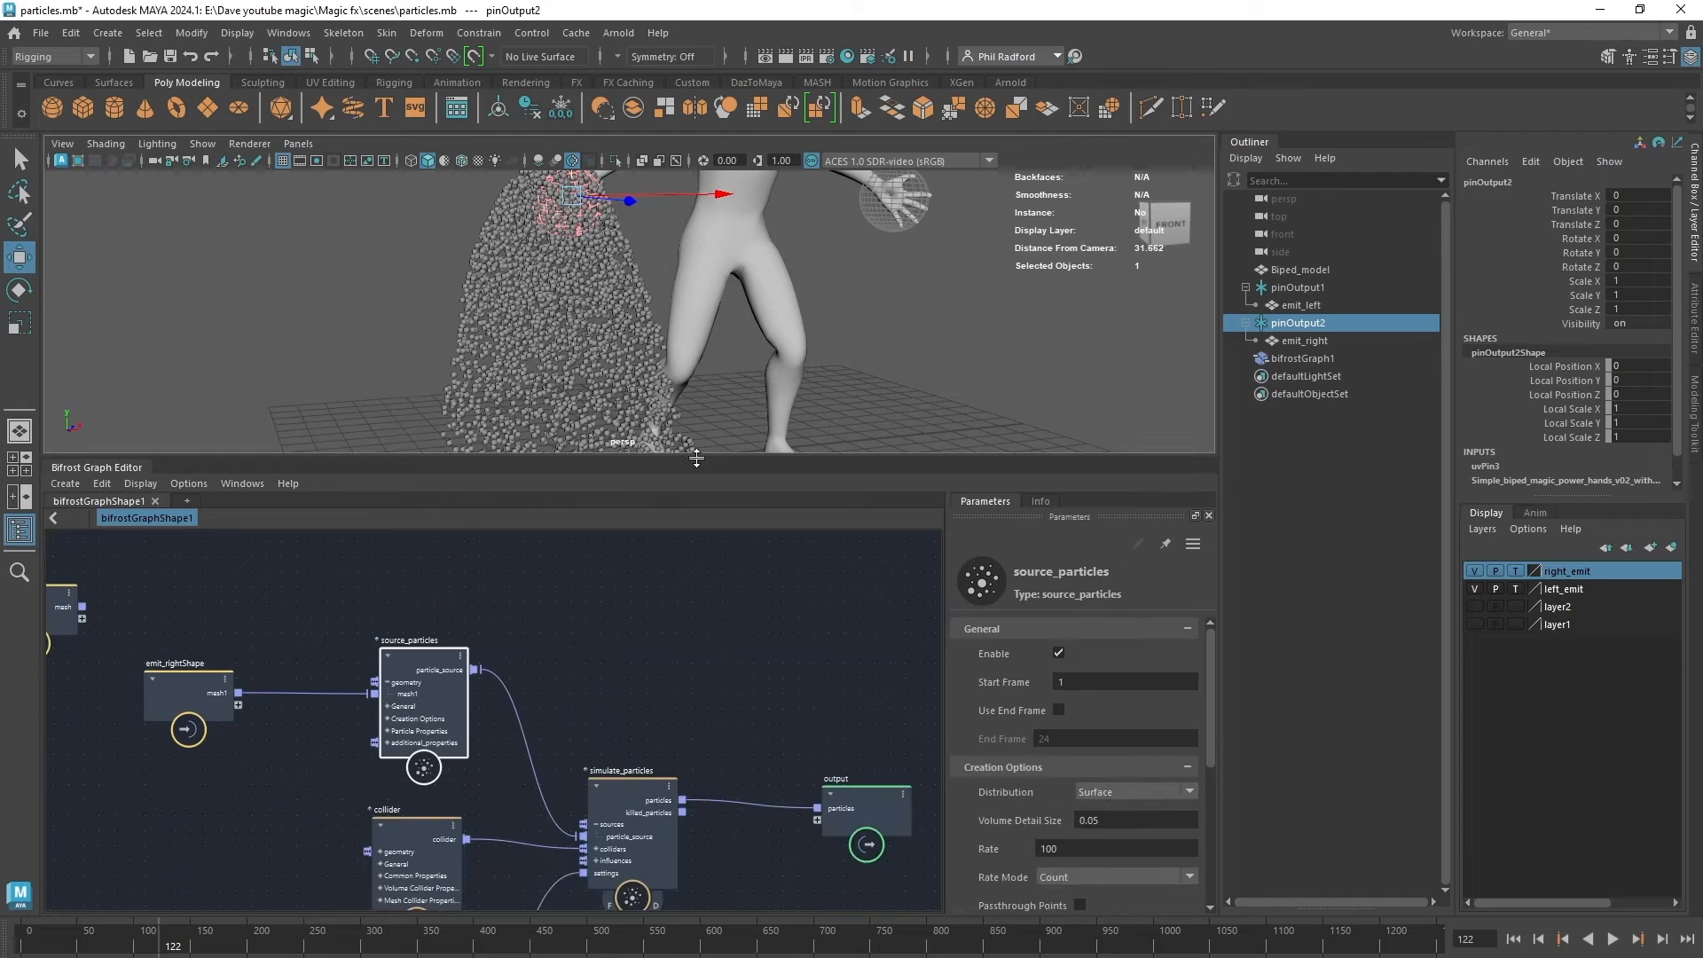
Set the Y component of the Gravity Vector in particle_solver_settings to -0.329.
middle_click_drag(742, 717, 684, 550, "alt")
middle_click_drag(667, 770, 679, 711, "alt")
left_click(359, 793)
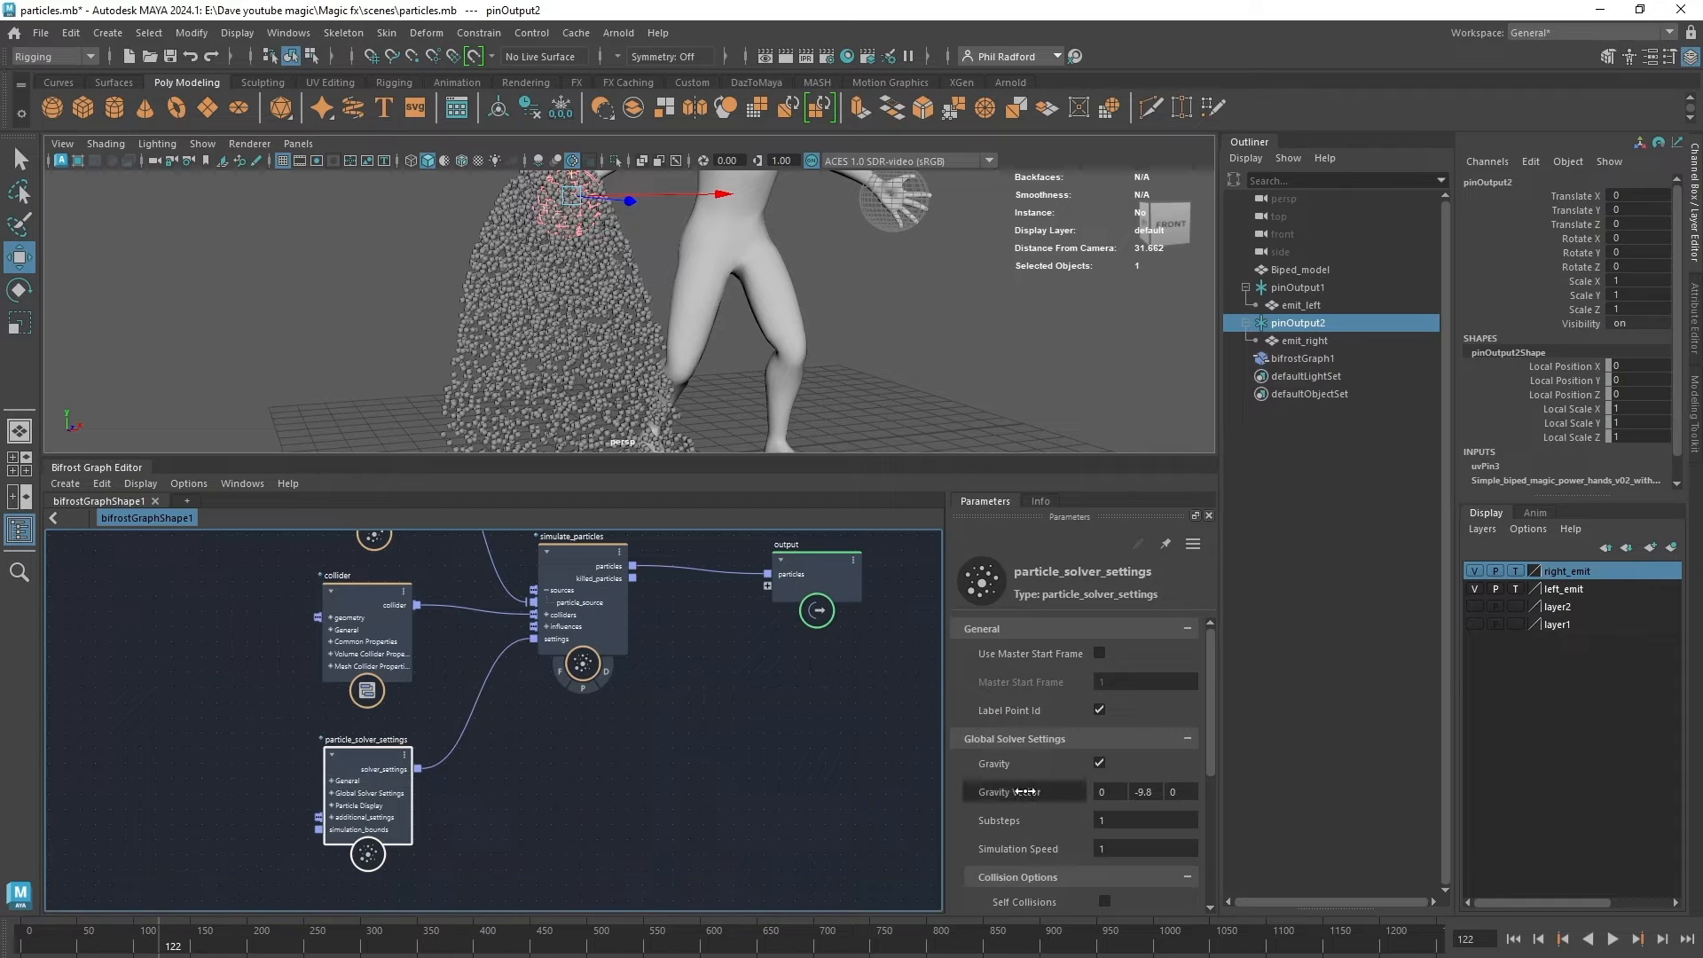
left_click(1145, 792)
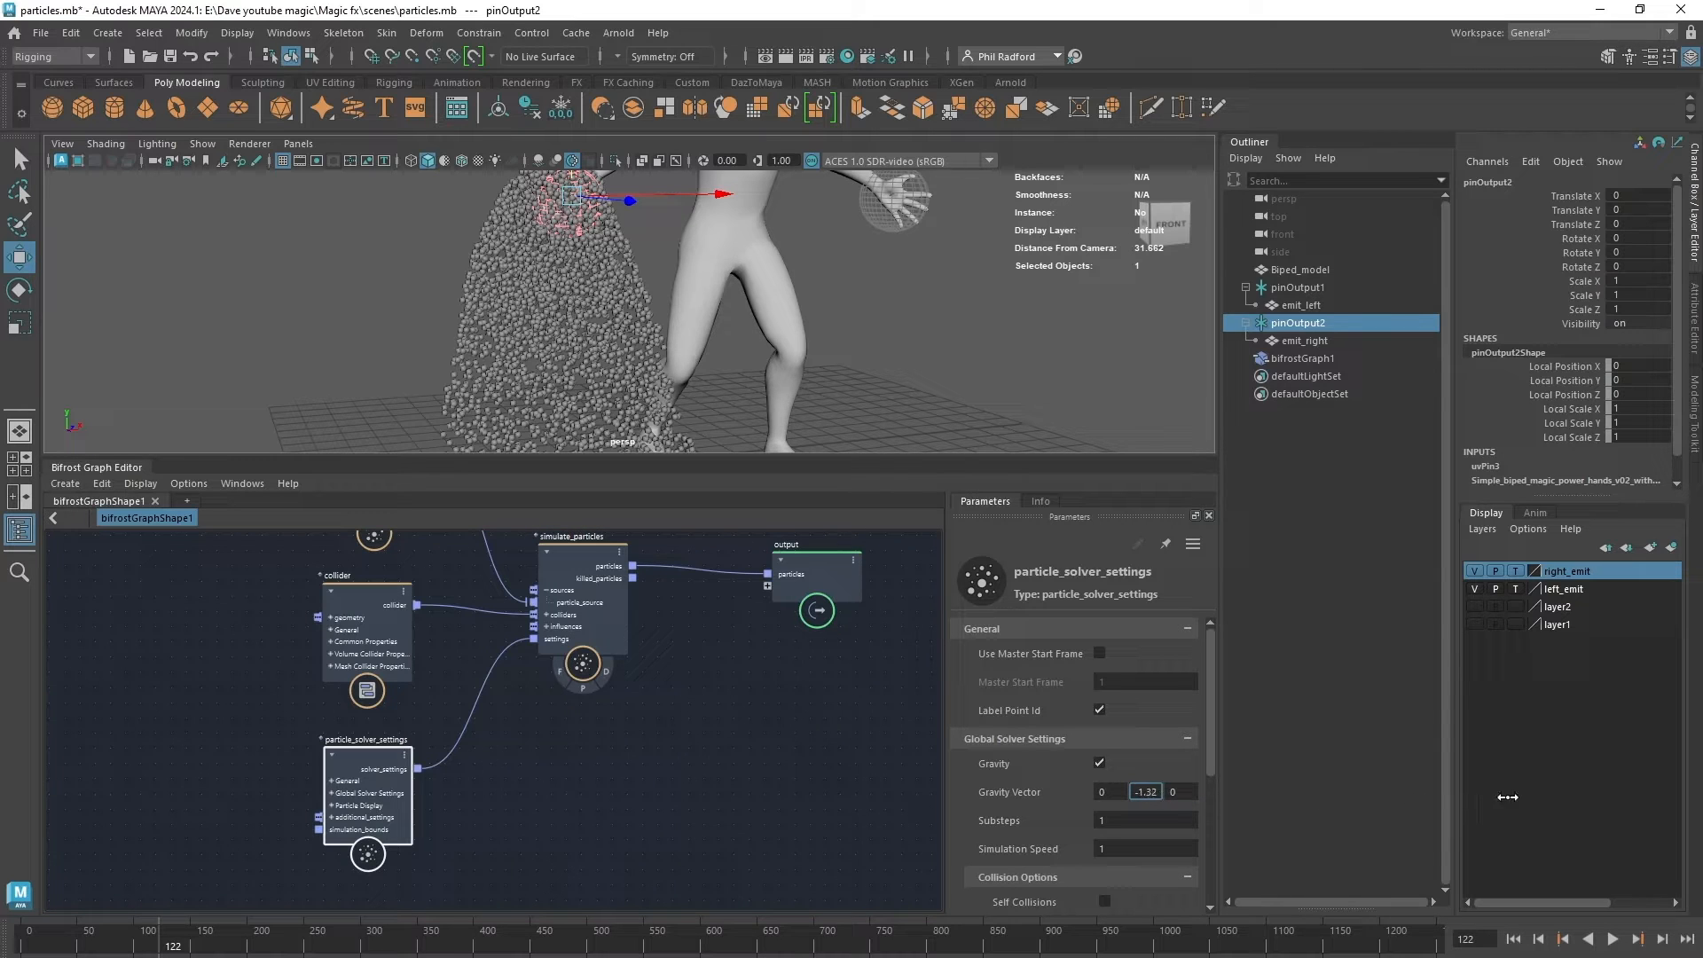
left_click_drag(1658, 804, 1670, 803)
Replay the simulation twice from the first frame, stop at about frame 91 and examine the particles around the emitting hand.
left_click(1514, 939)
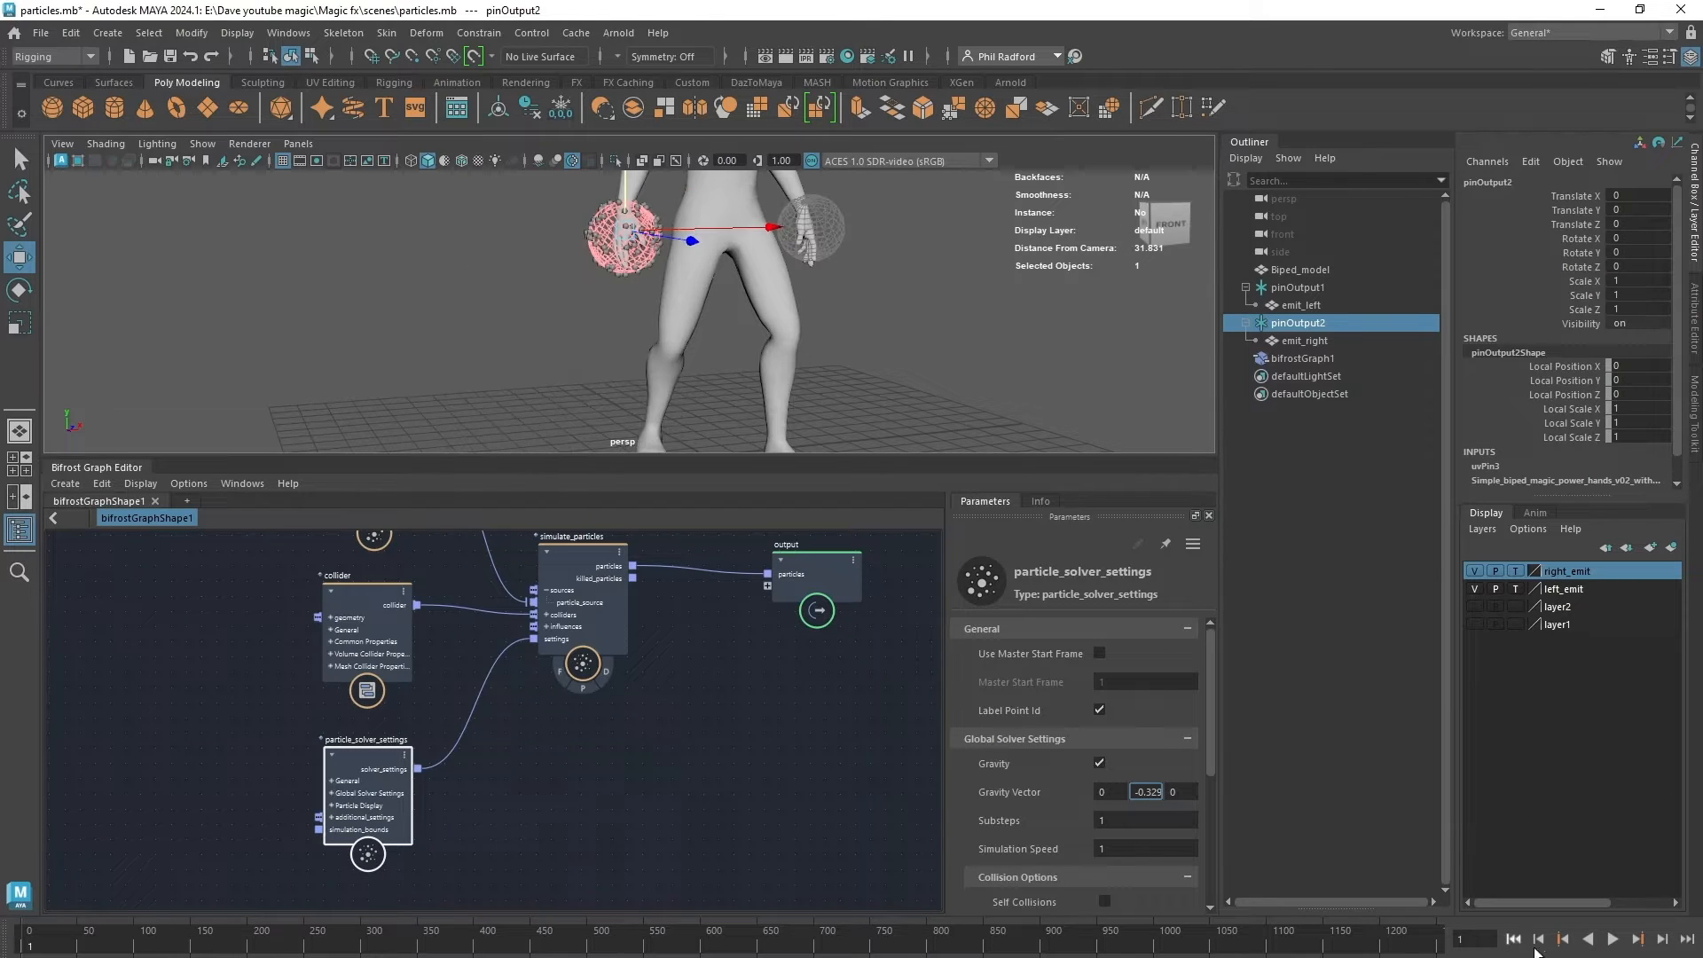
left_click(1611, 939)
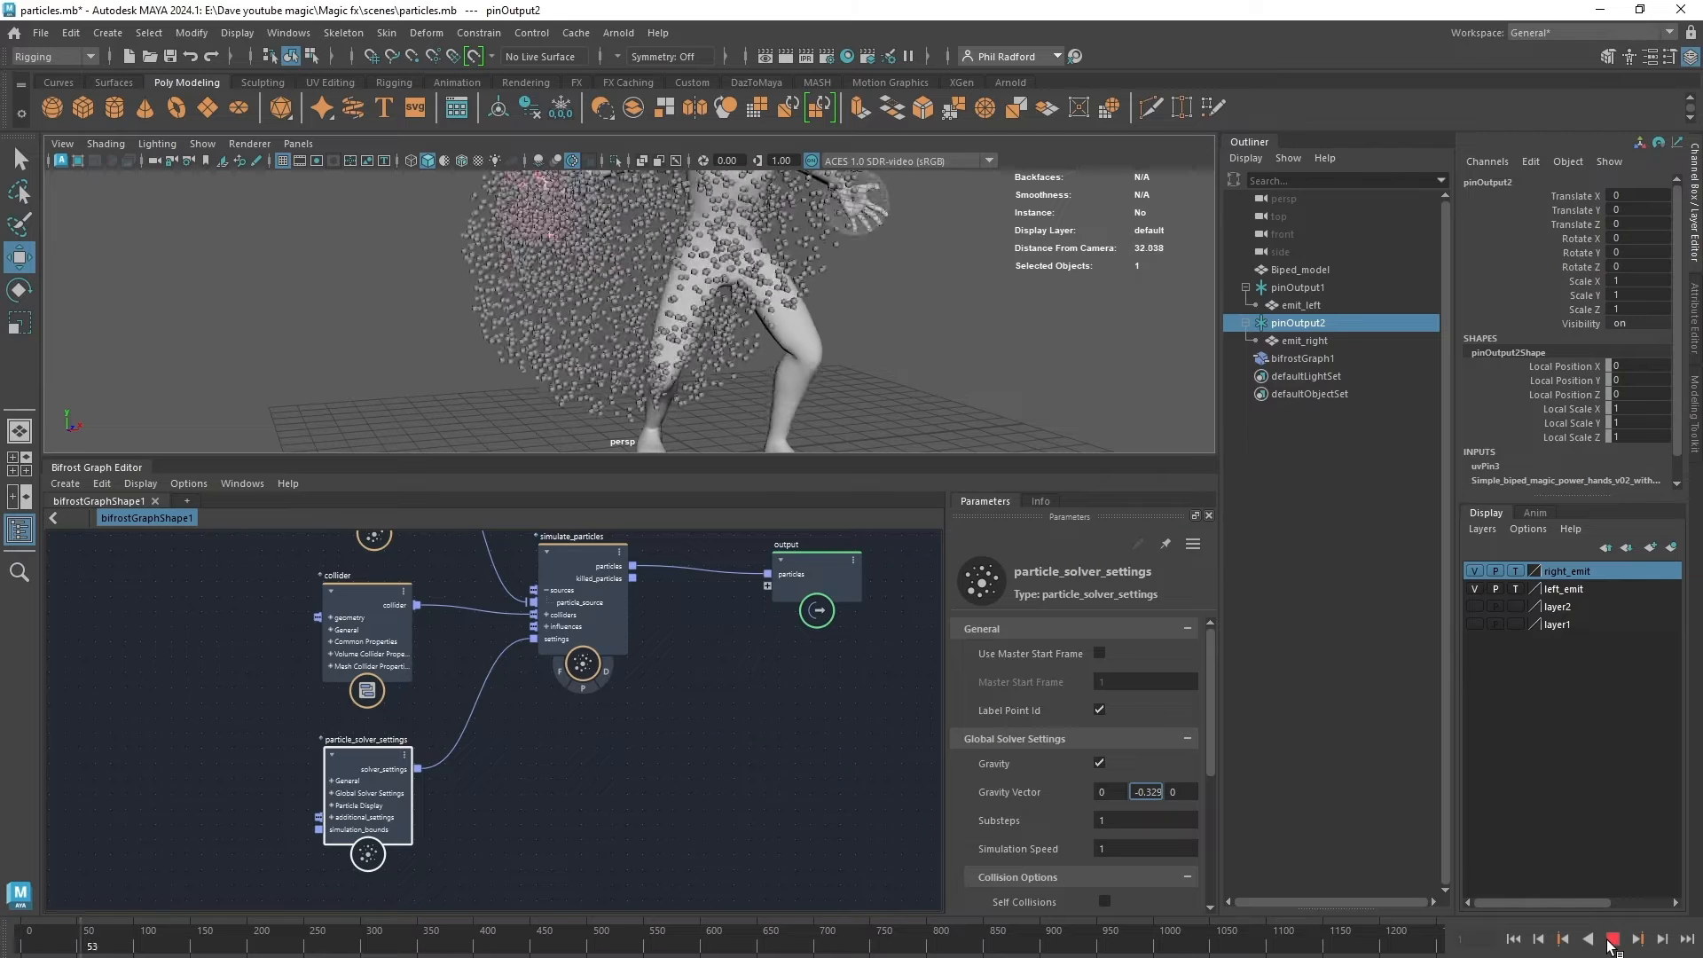
left_click(1514, 939)
middle_click_drag(736, 663, 773, 877)
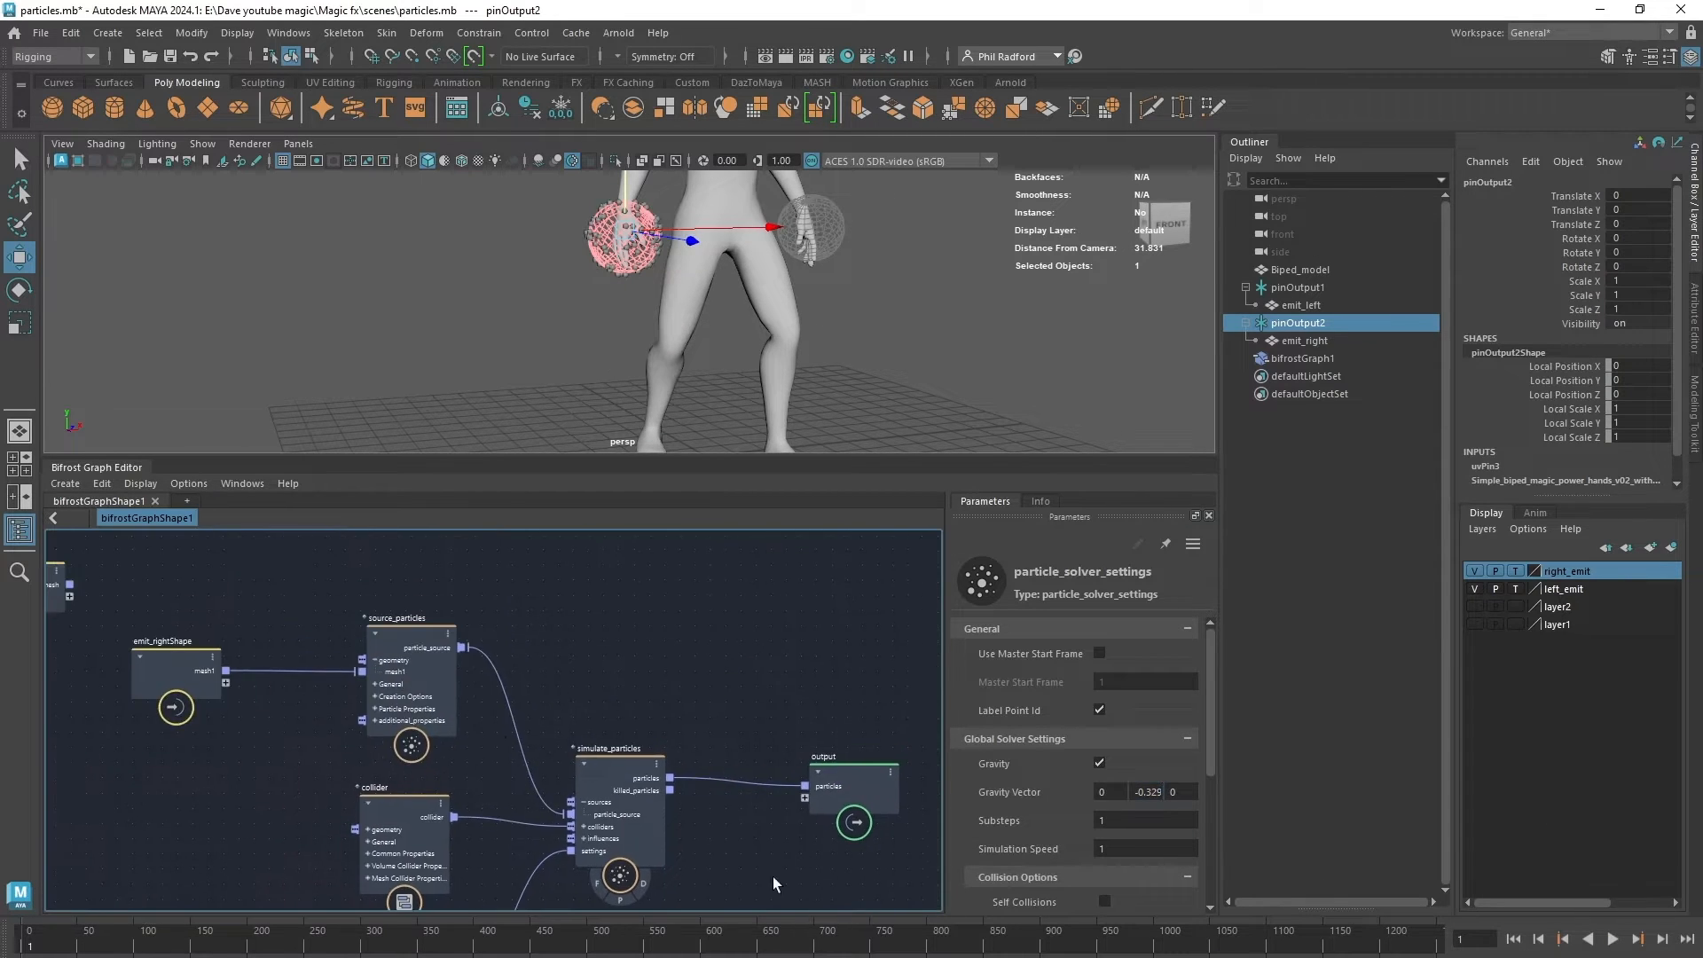
left_click(1611, 940)
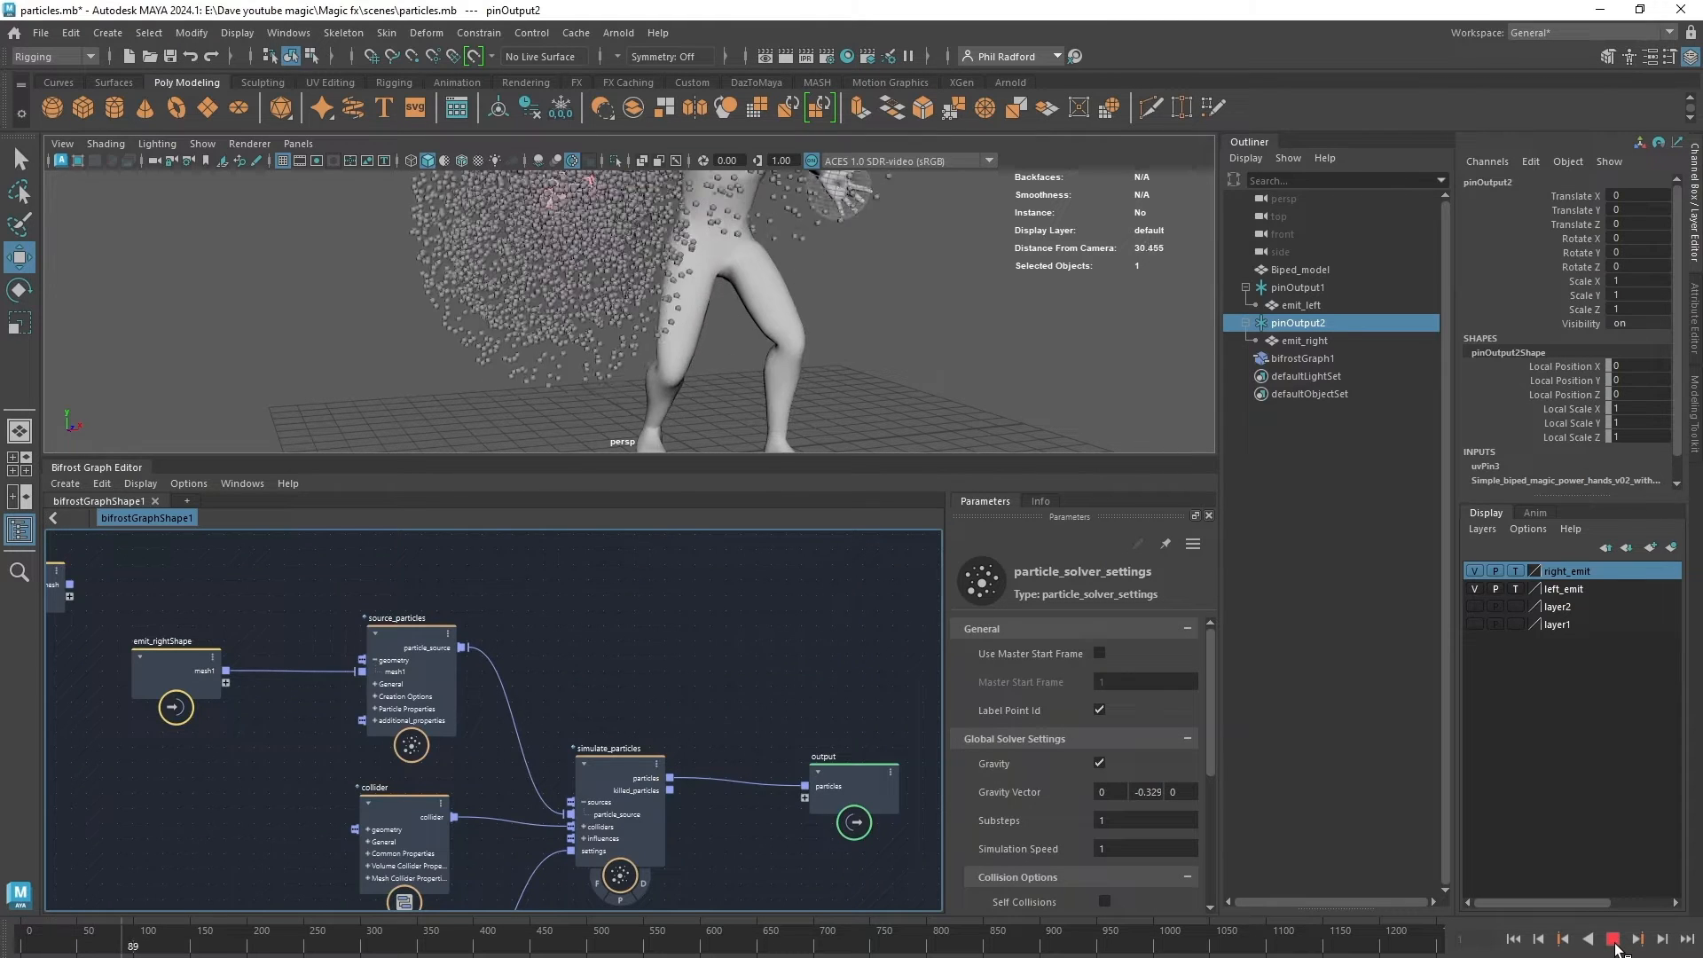
left_click(1614, 941)
left_click_drag(652, 328, 622, 328, "alt")
middle_click_drag(622, 329, 663, 427, "alt")
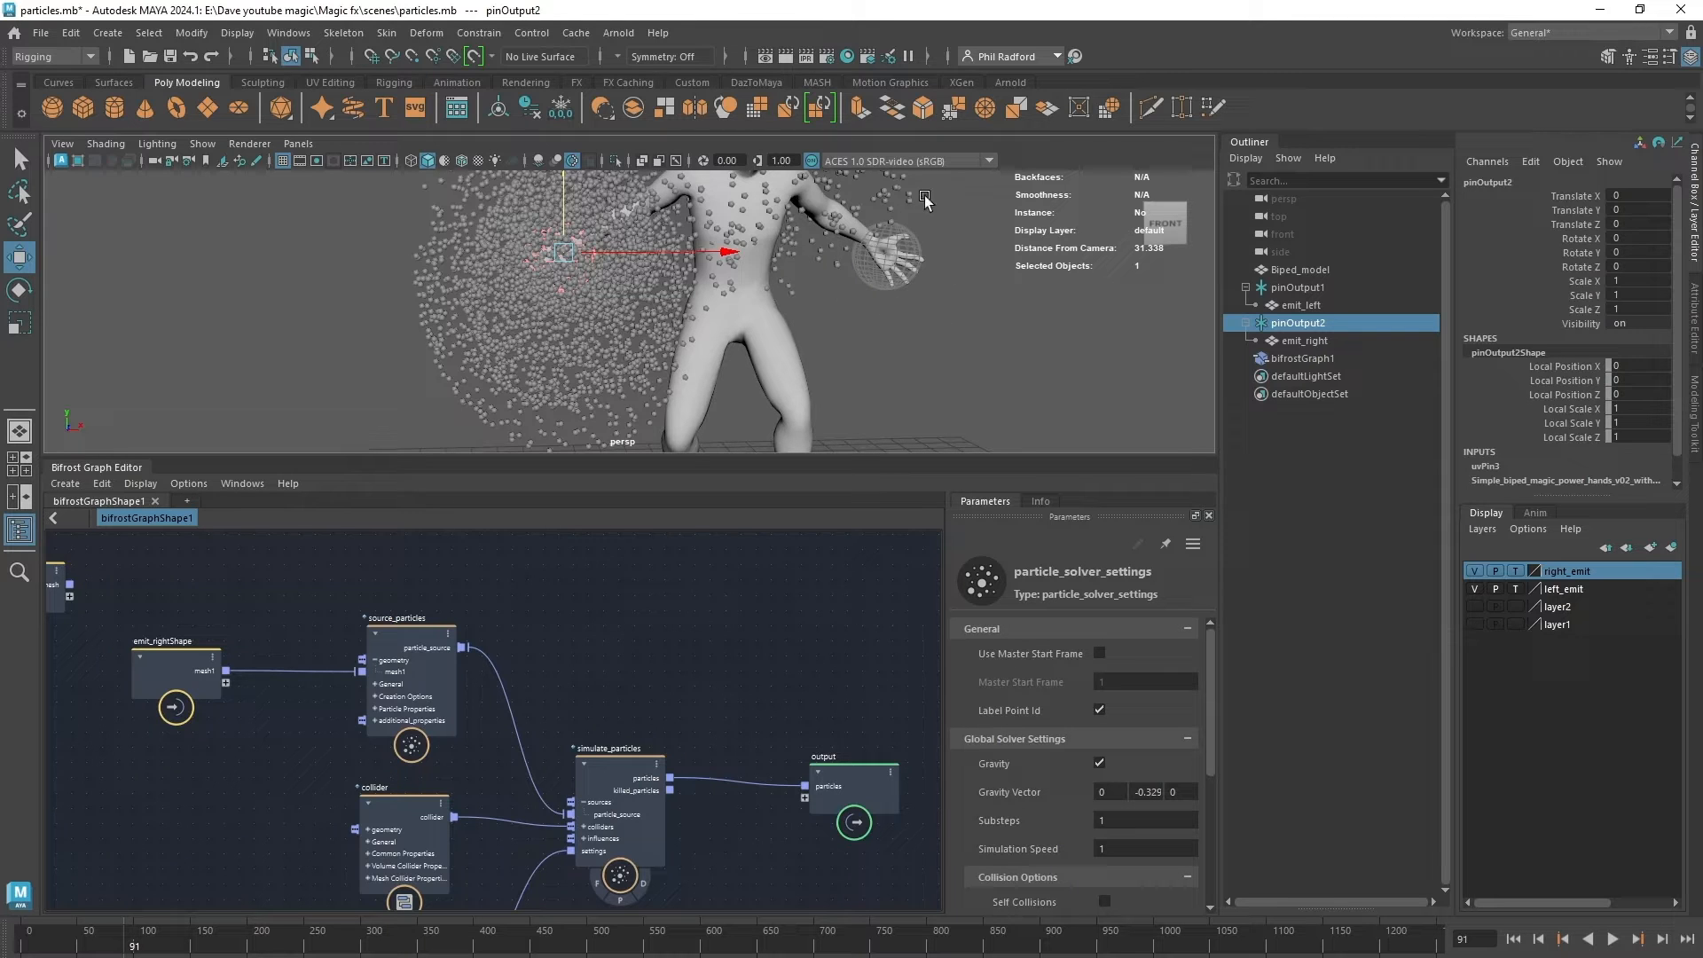
Set the Age Limit of source_particles to 0.1 and play the simulation to about frame 181.
middle_click_drag(582, 627, 730, 586)
left_click(621, 687)
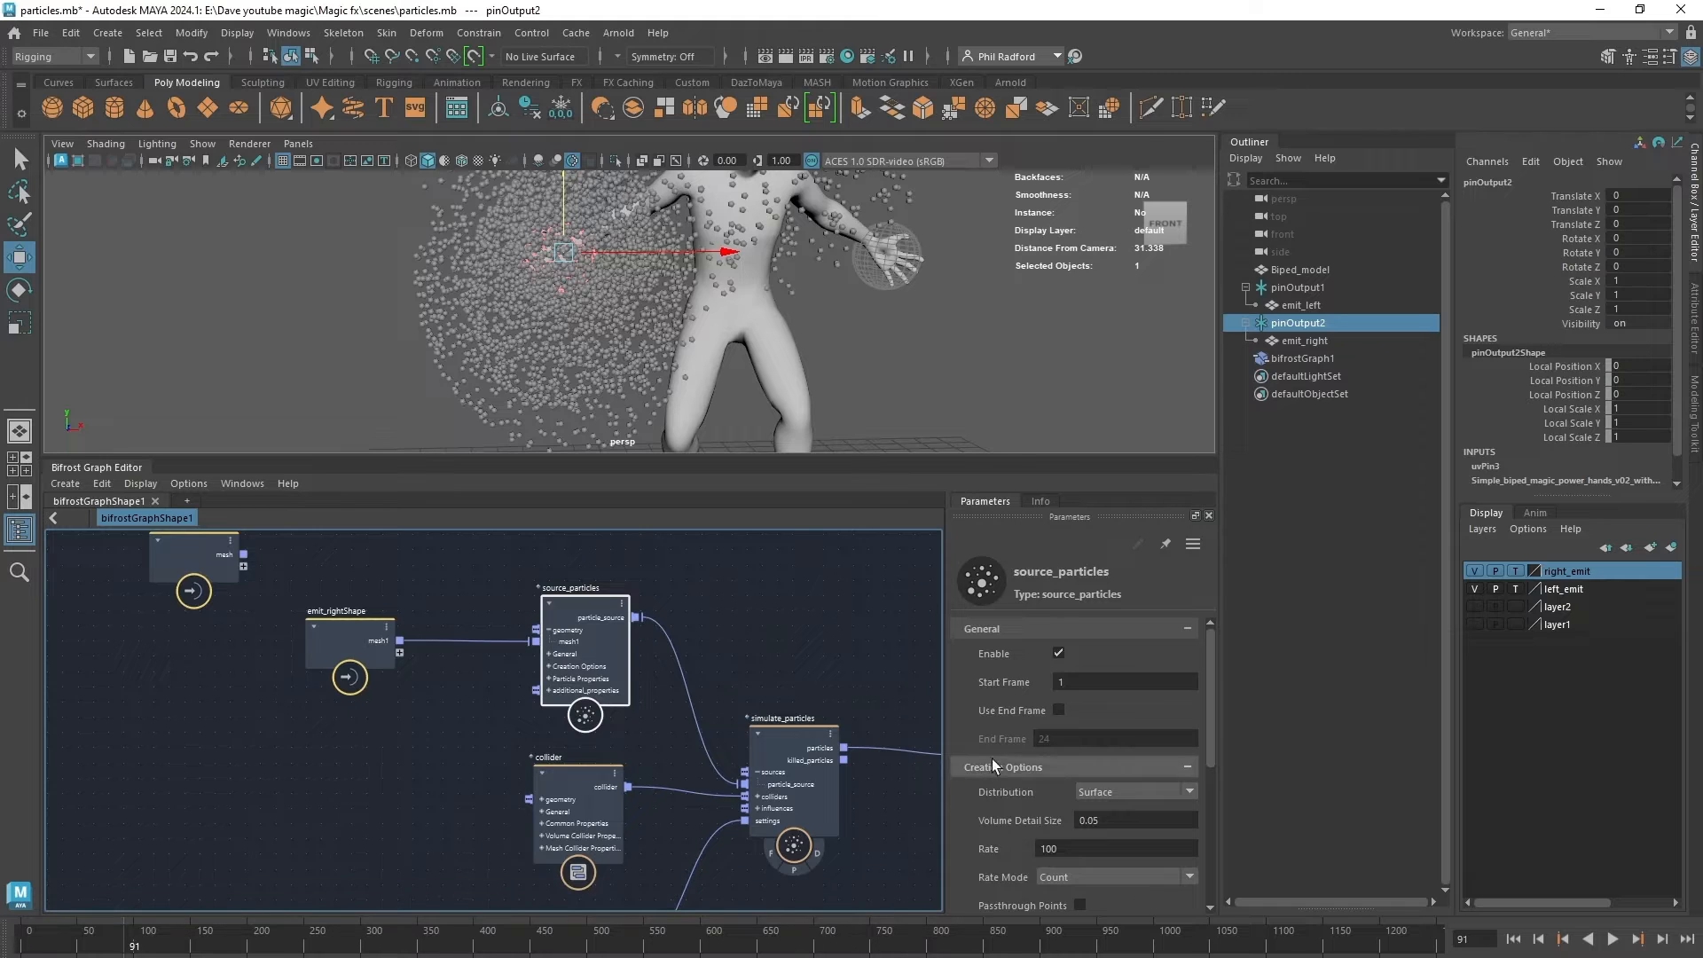
scroll(992, 759, "down", 3)
scroll(991, 758, "down", 2)
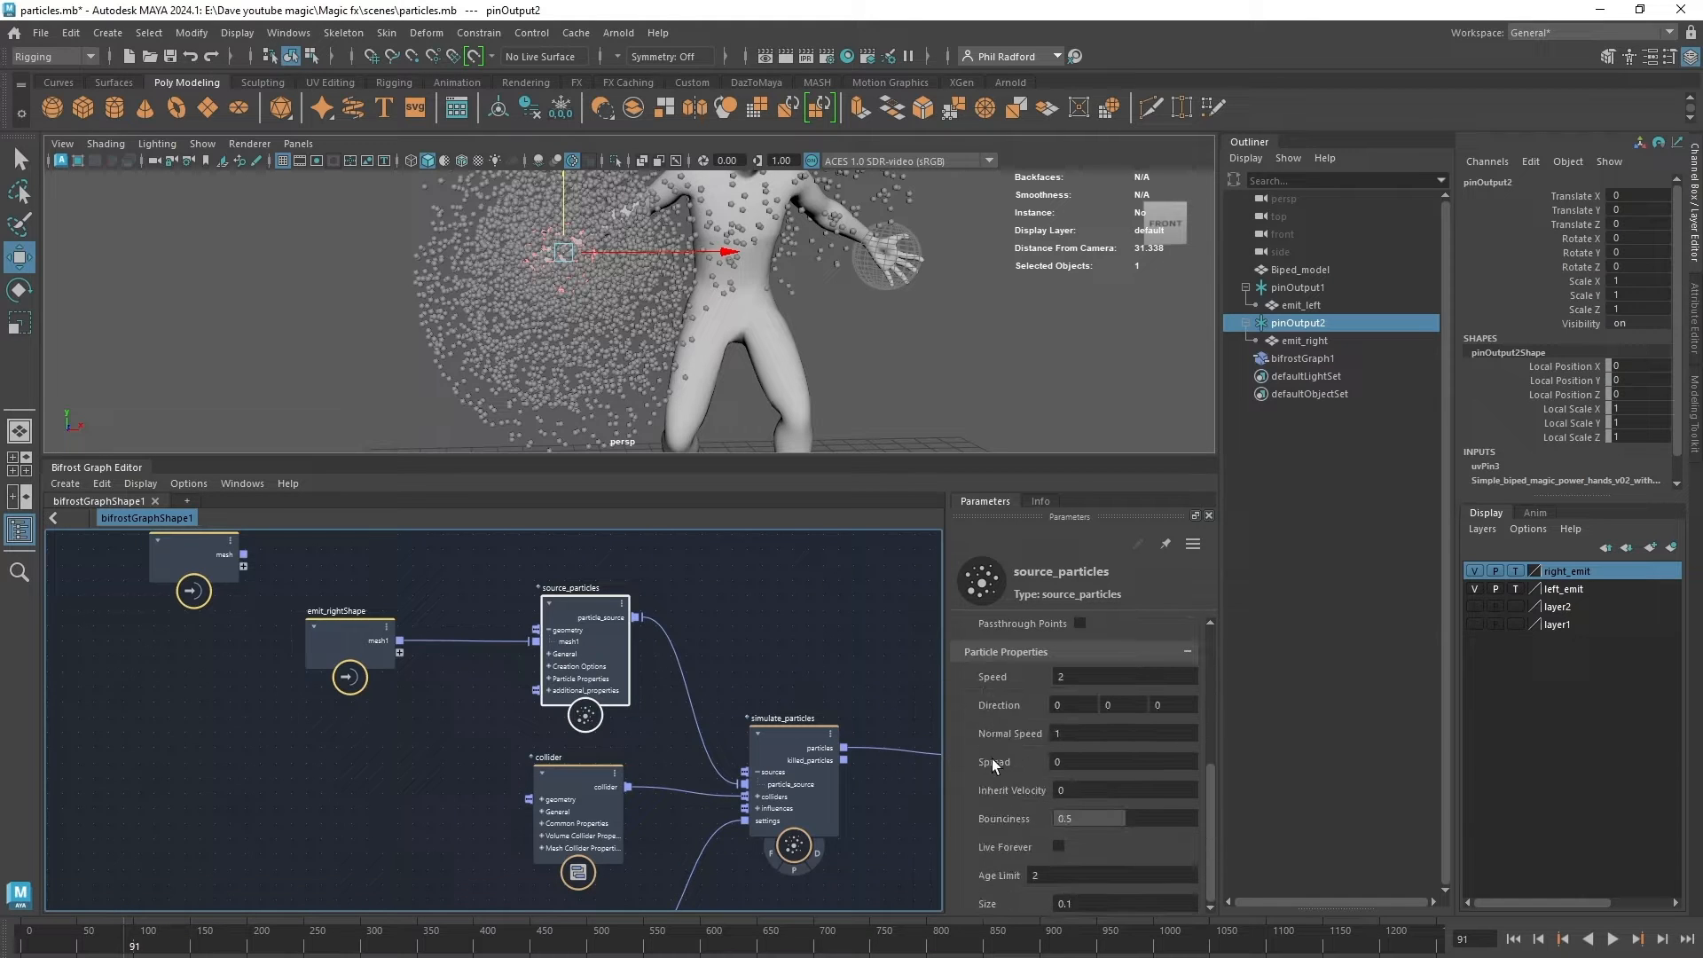
left_click(1065, 871)
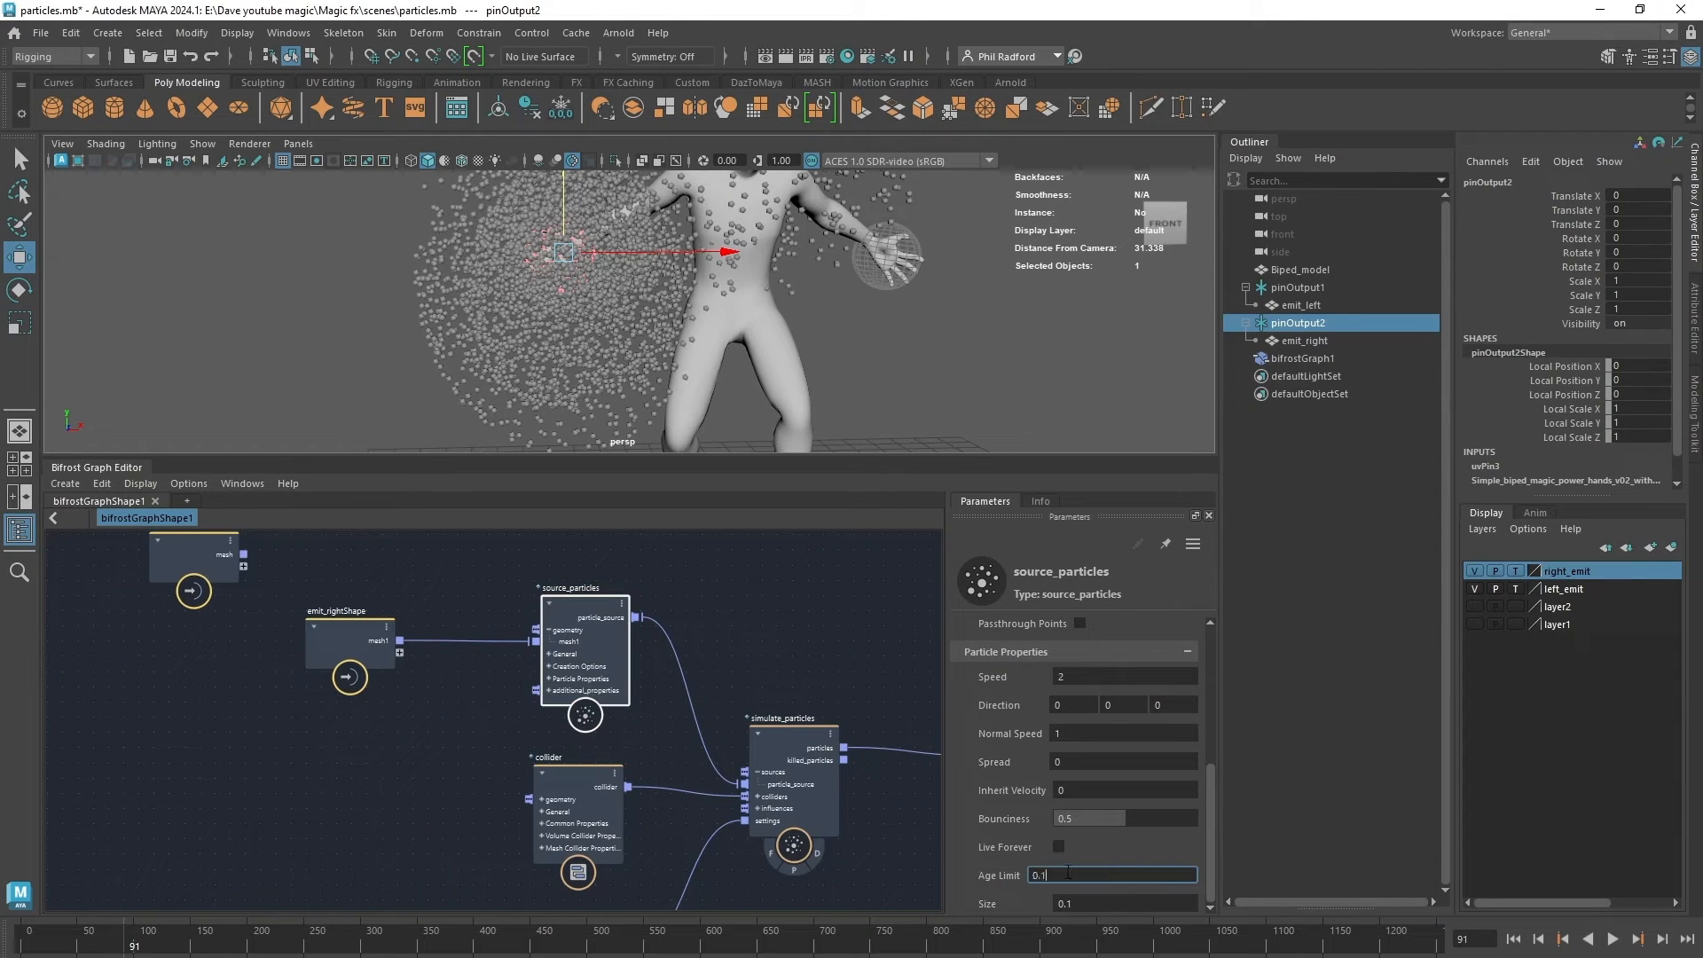
left_click(1613, 940)
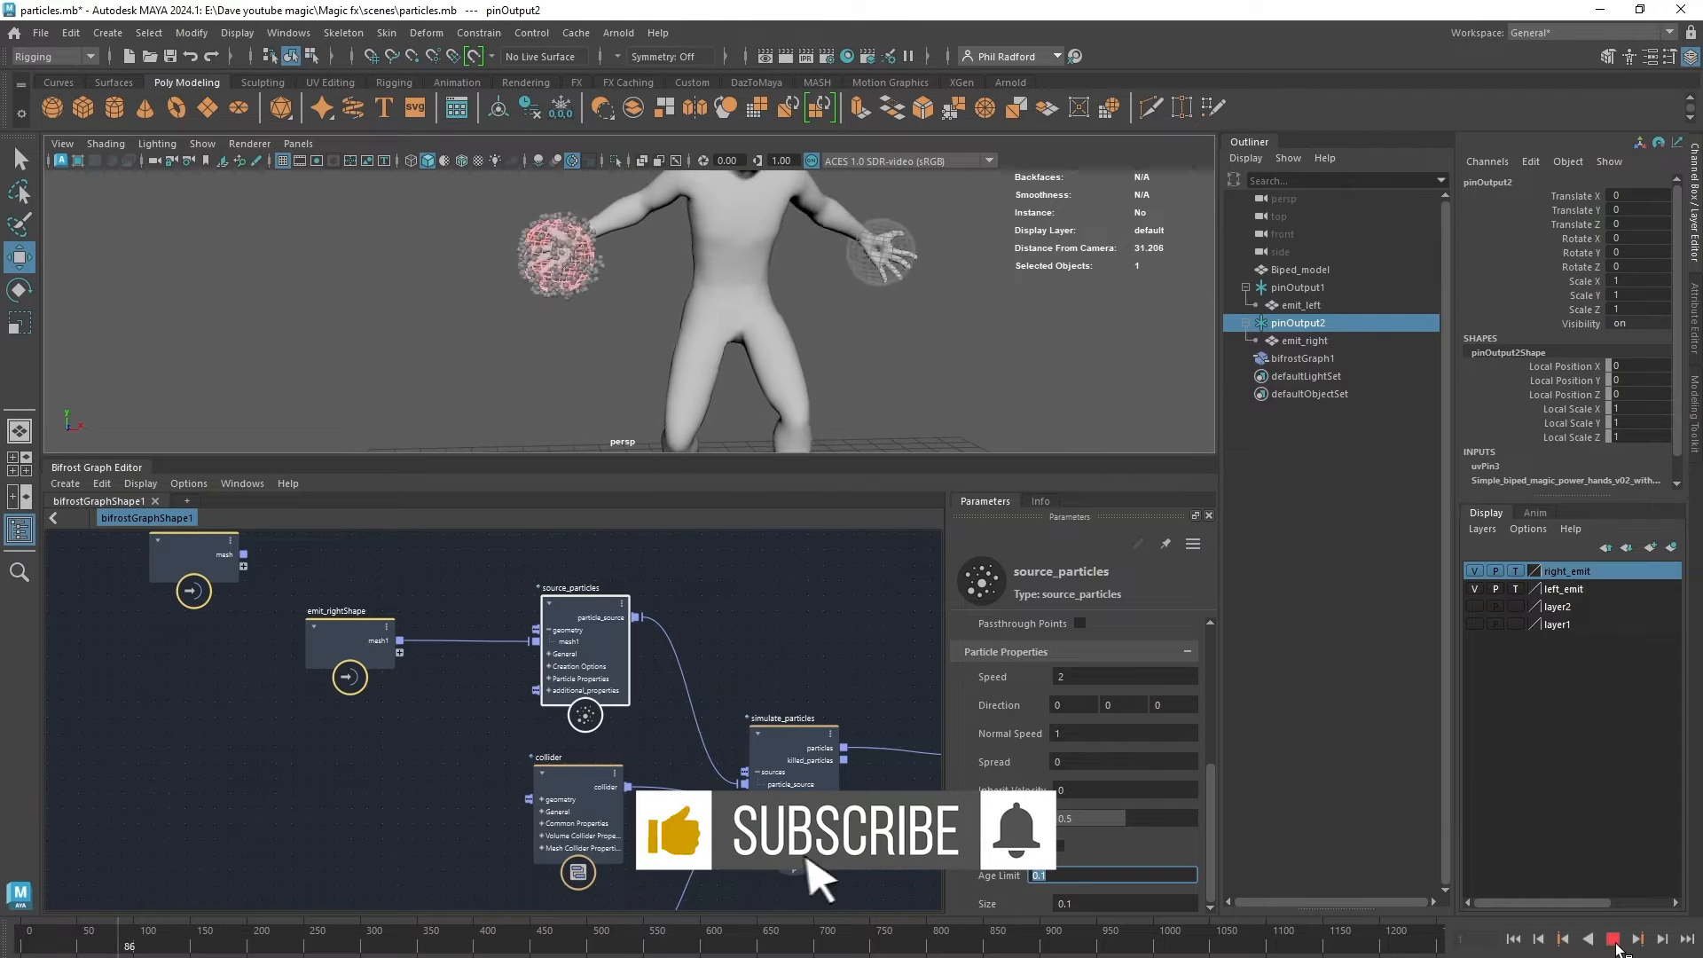
left_click(1613, 940)
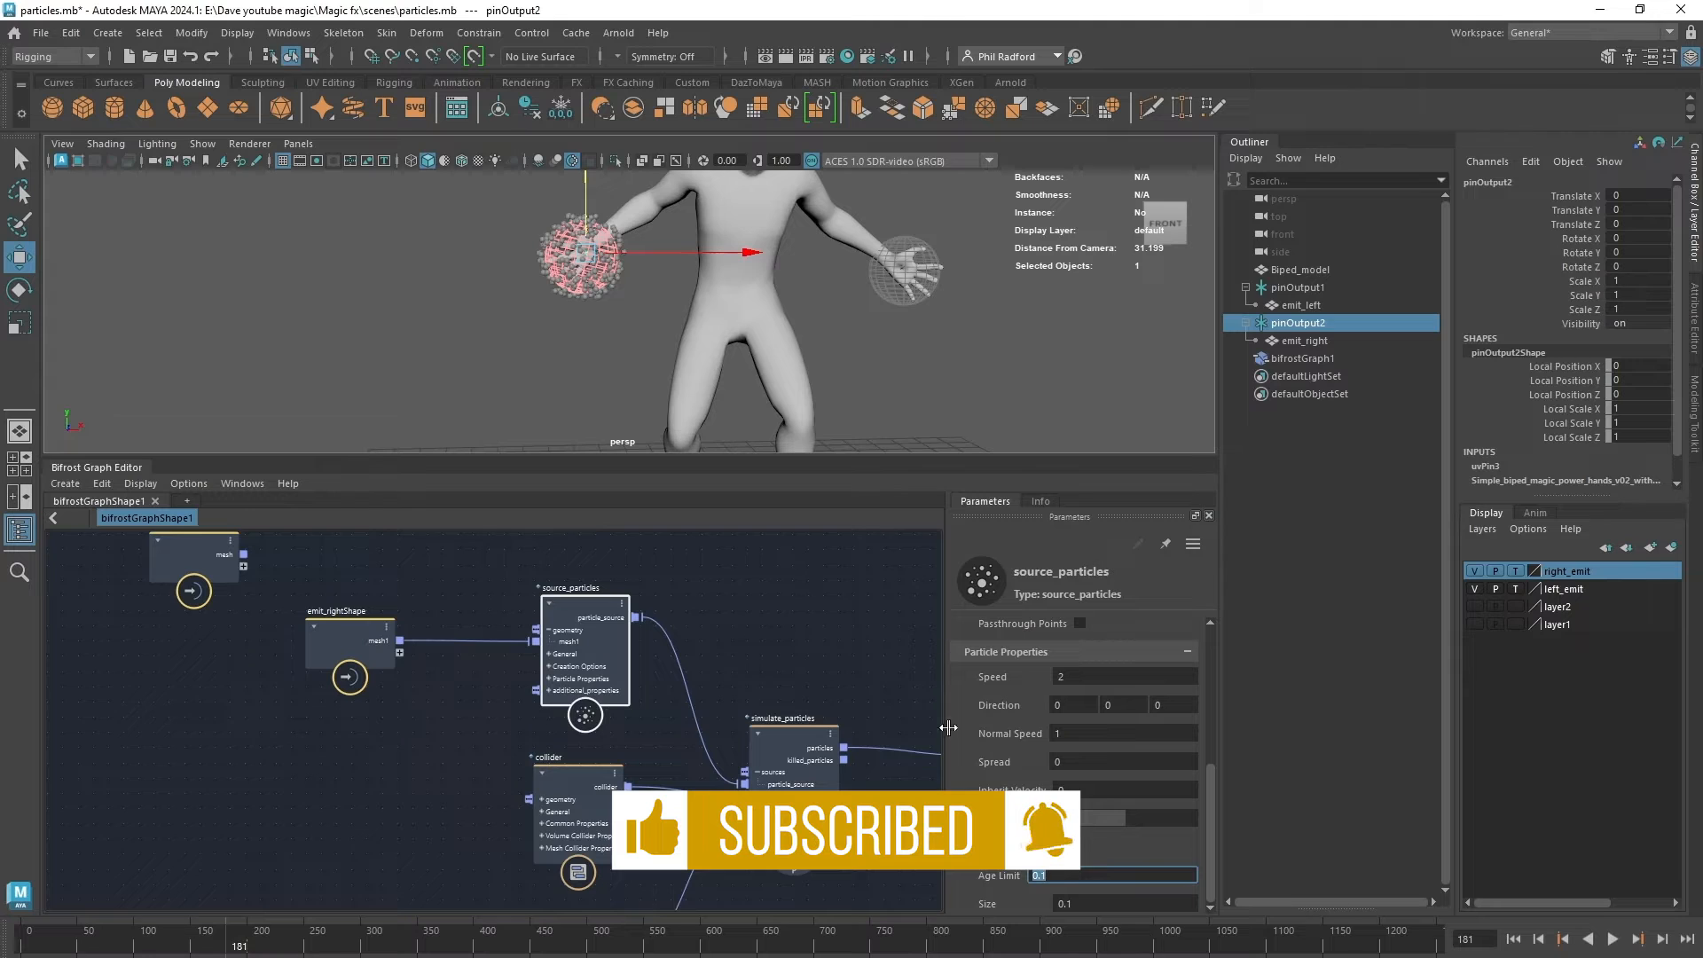
Set the Age Limit of source_particles to 0.2 and replay the simulation from the first frame to about frame 202.
type("0.2")
key("Return")
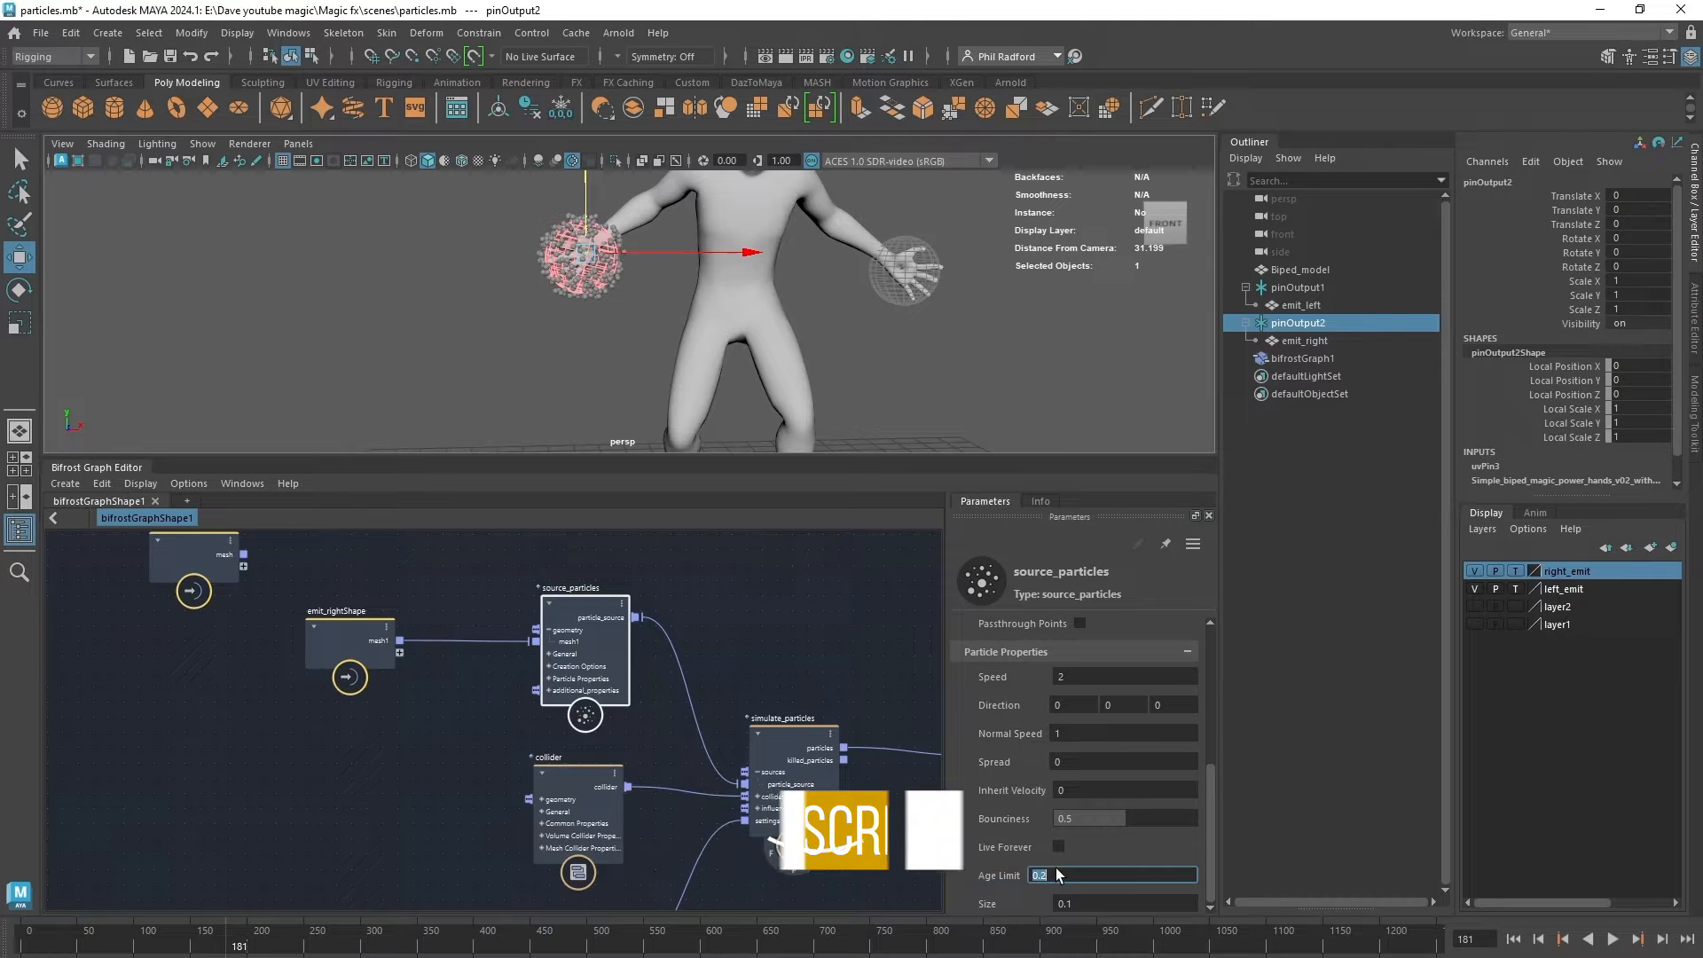
left_click(1514, 941)
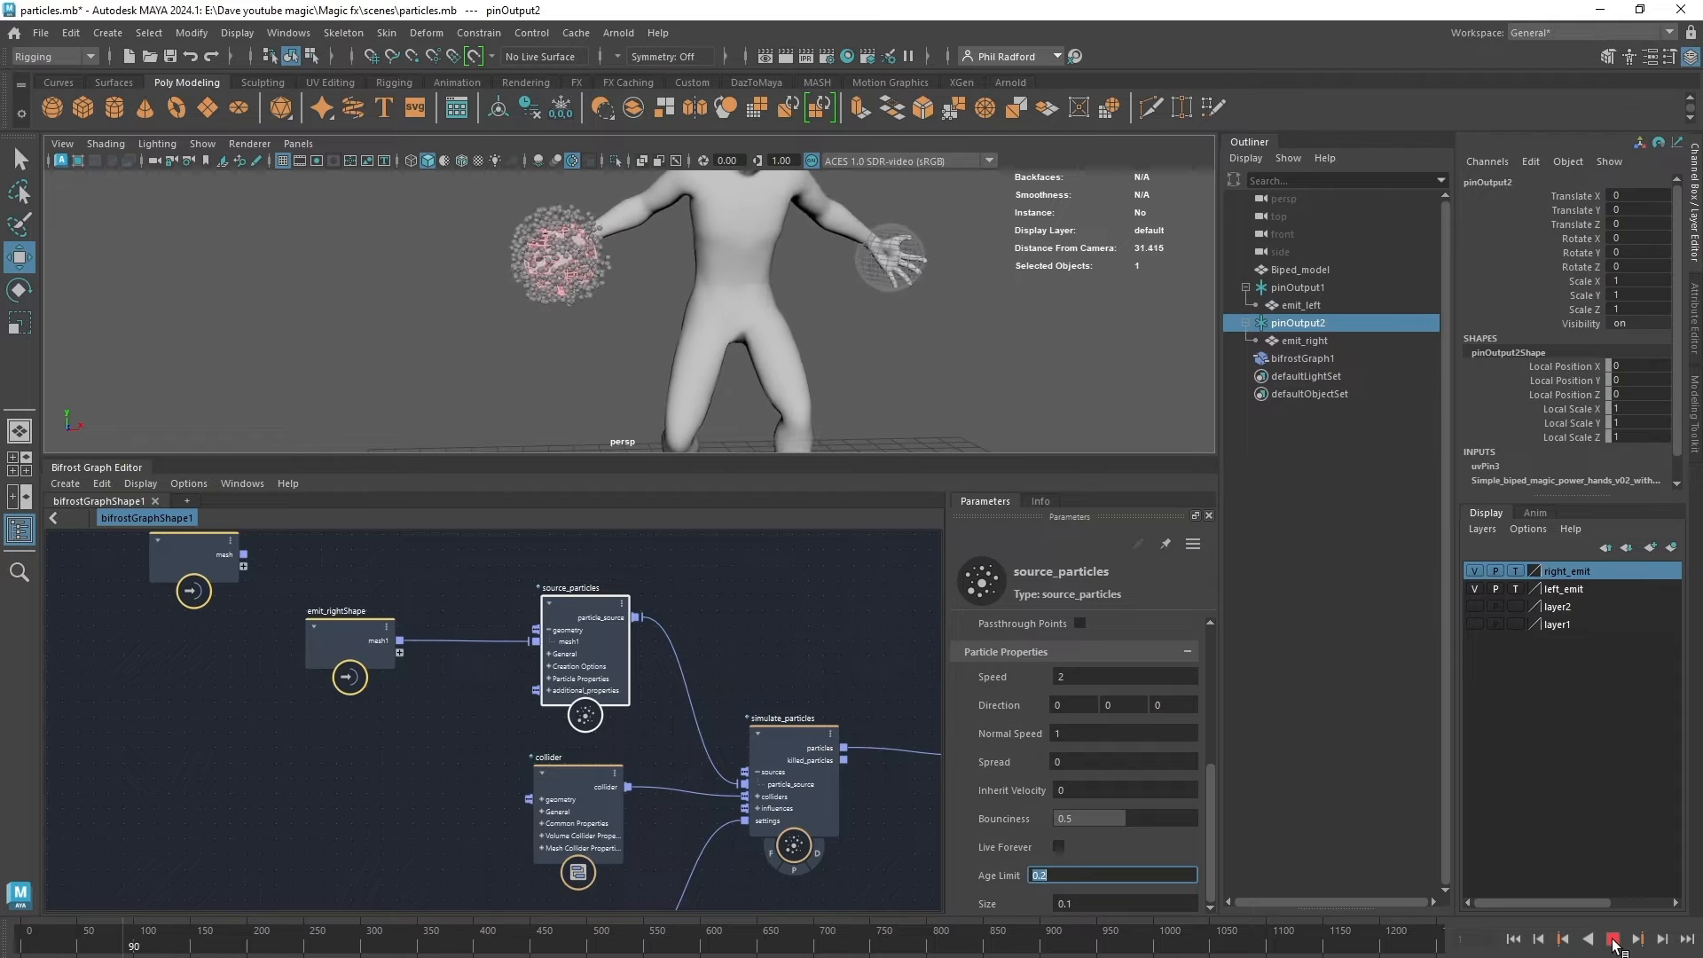
left_click(1613, 939)
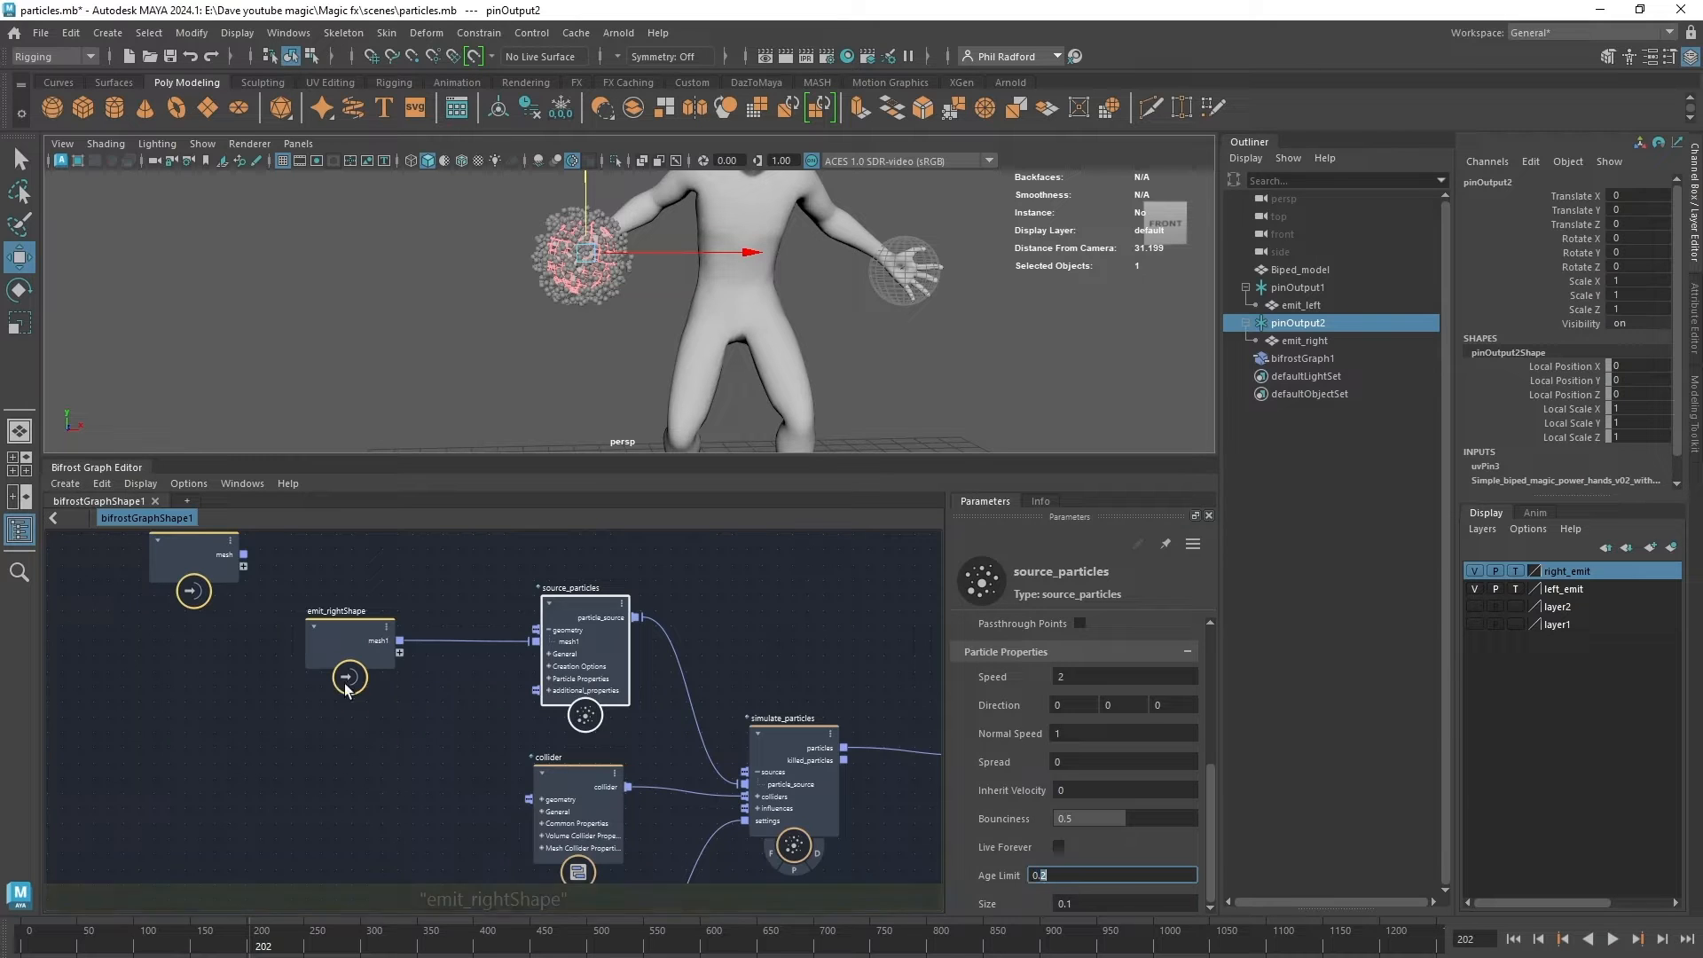
Make room between emit_rightShape and source_particles and add a vary_source_property node just below their connection.
left_click_drag(359, 634, 233, 632)
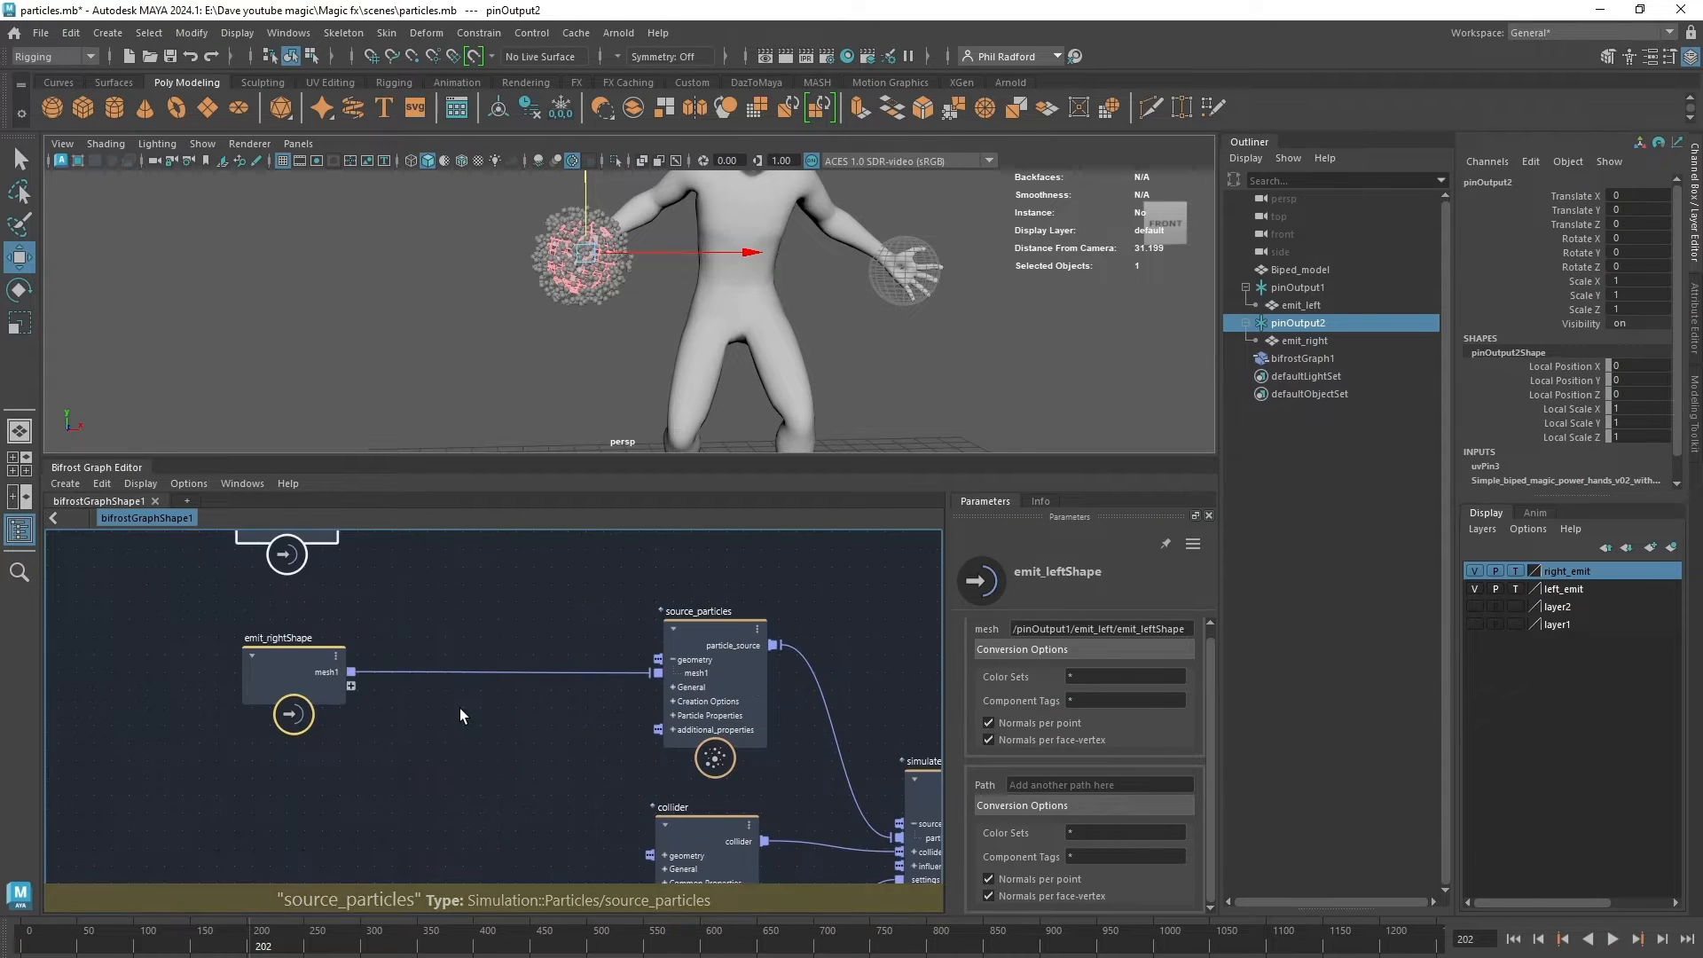
left_click(460, 708)
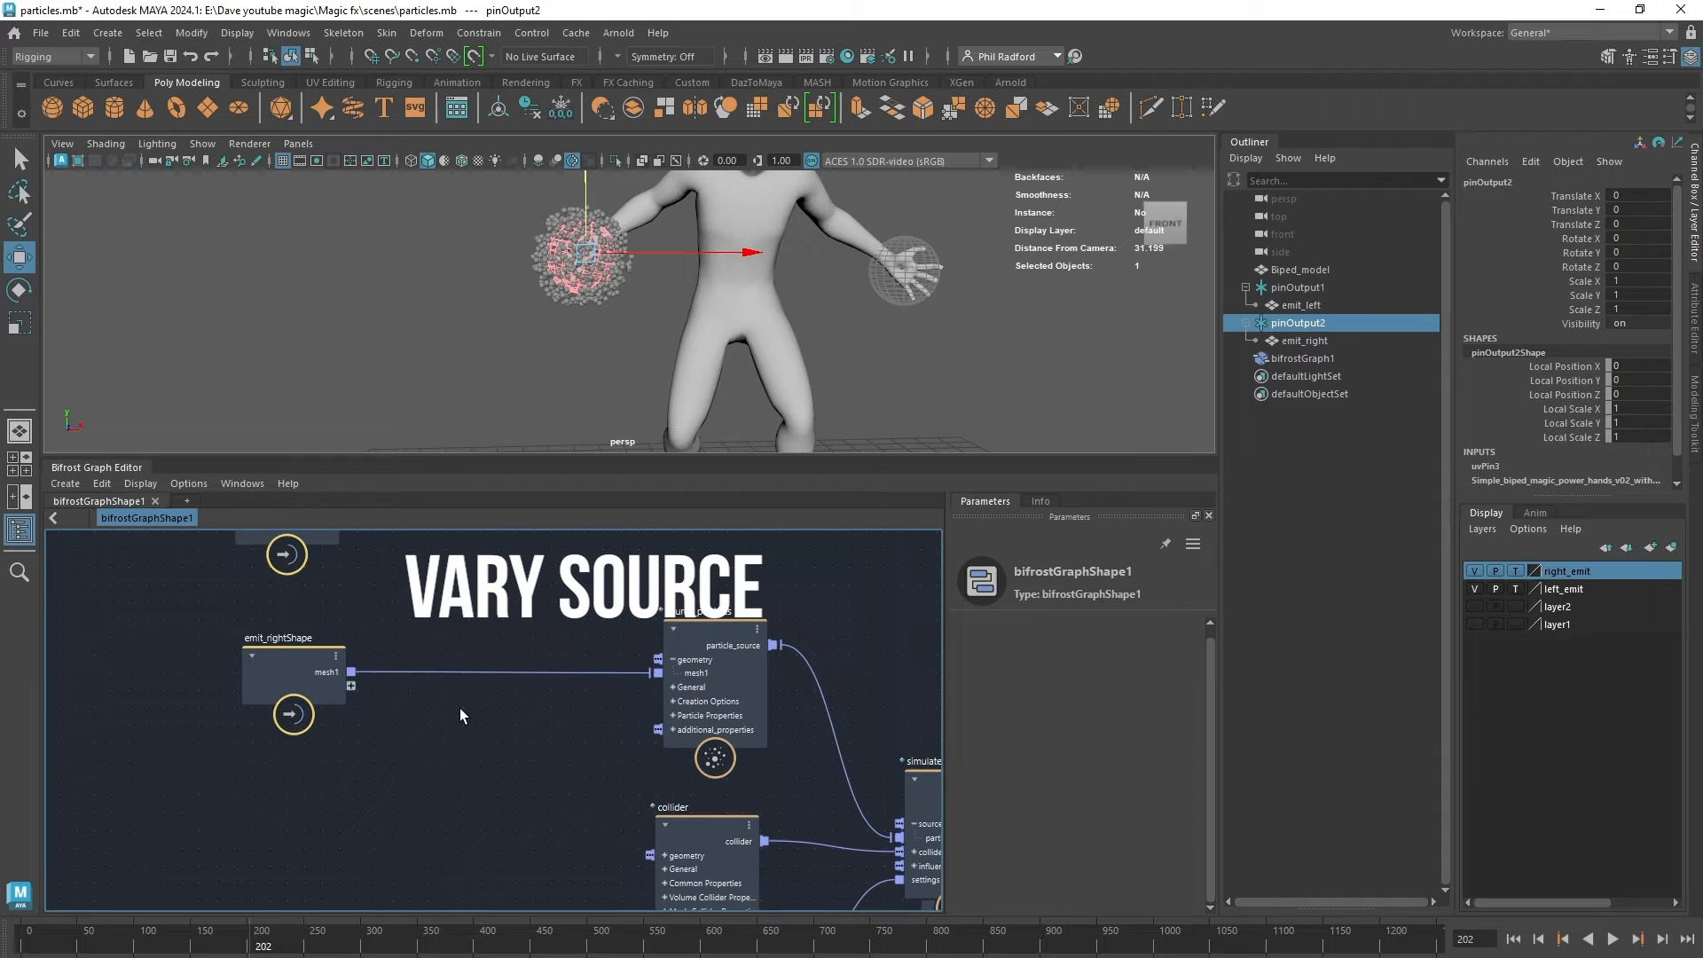
key("Tab")
type("var")
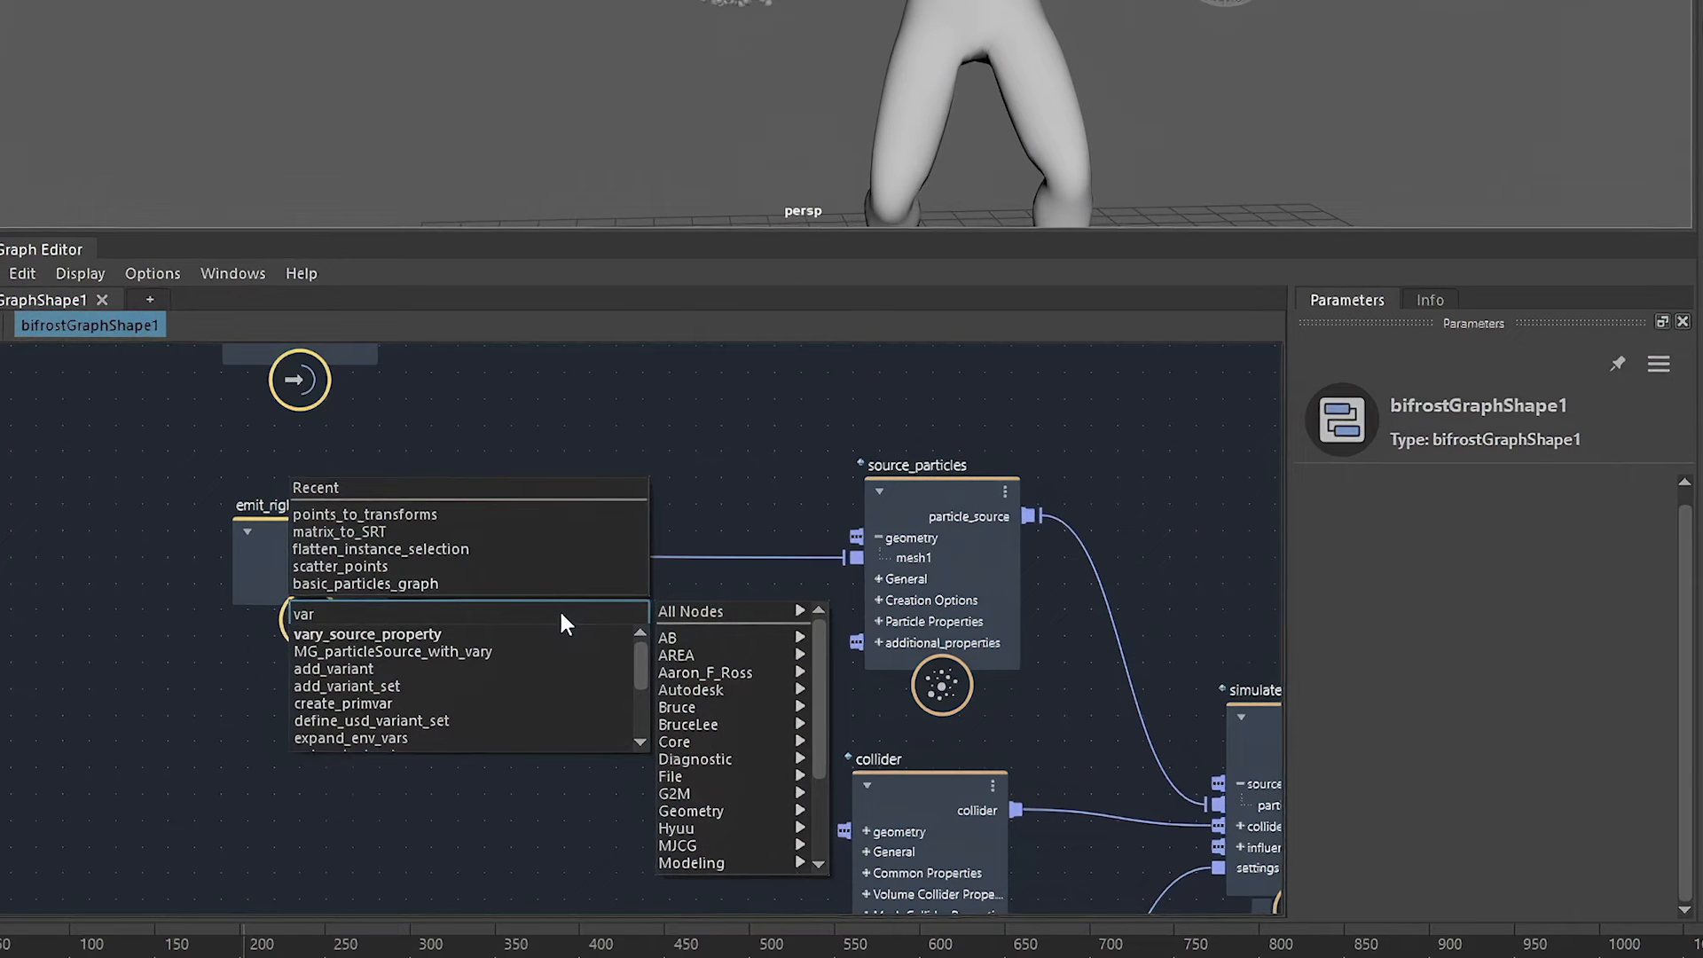
left_click(520, 634)
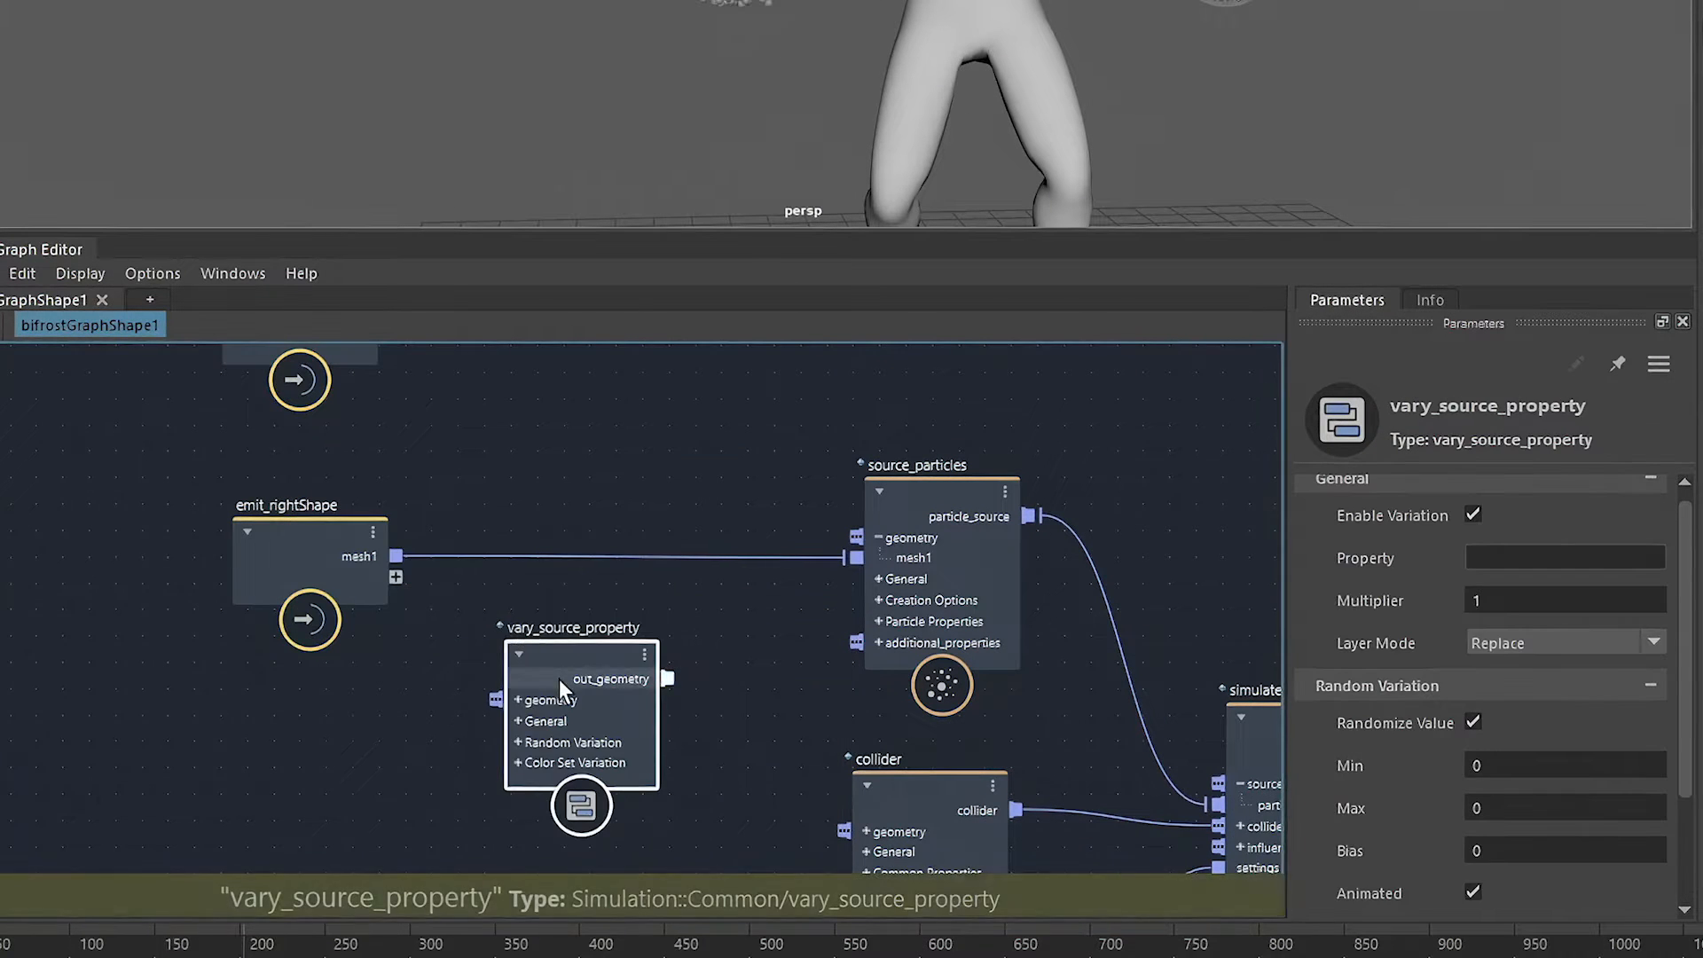
left_click_drag(559, 679, 567, 629)
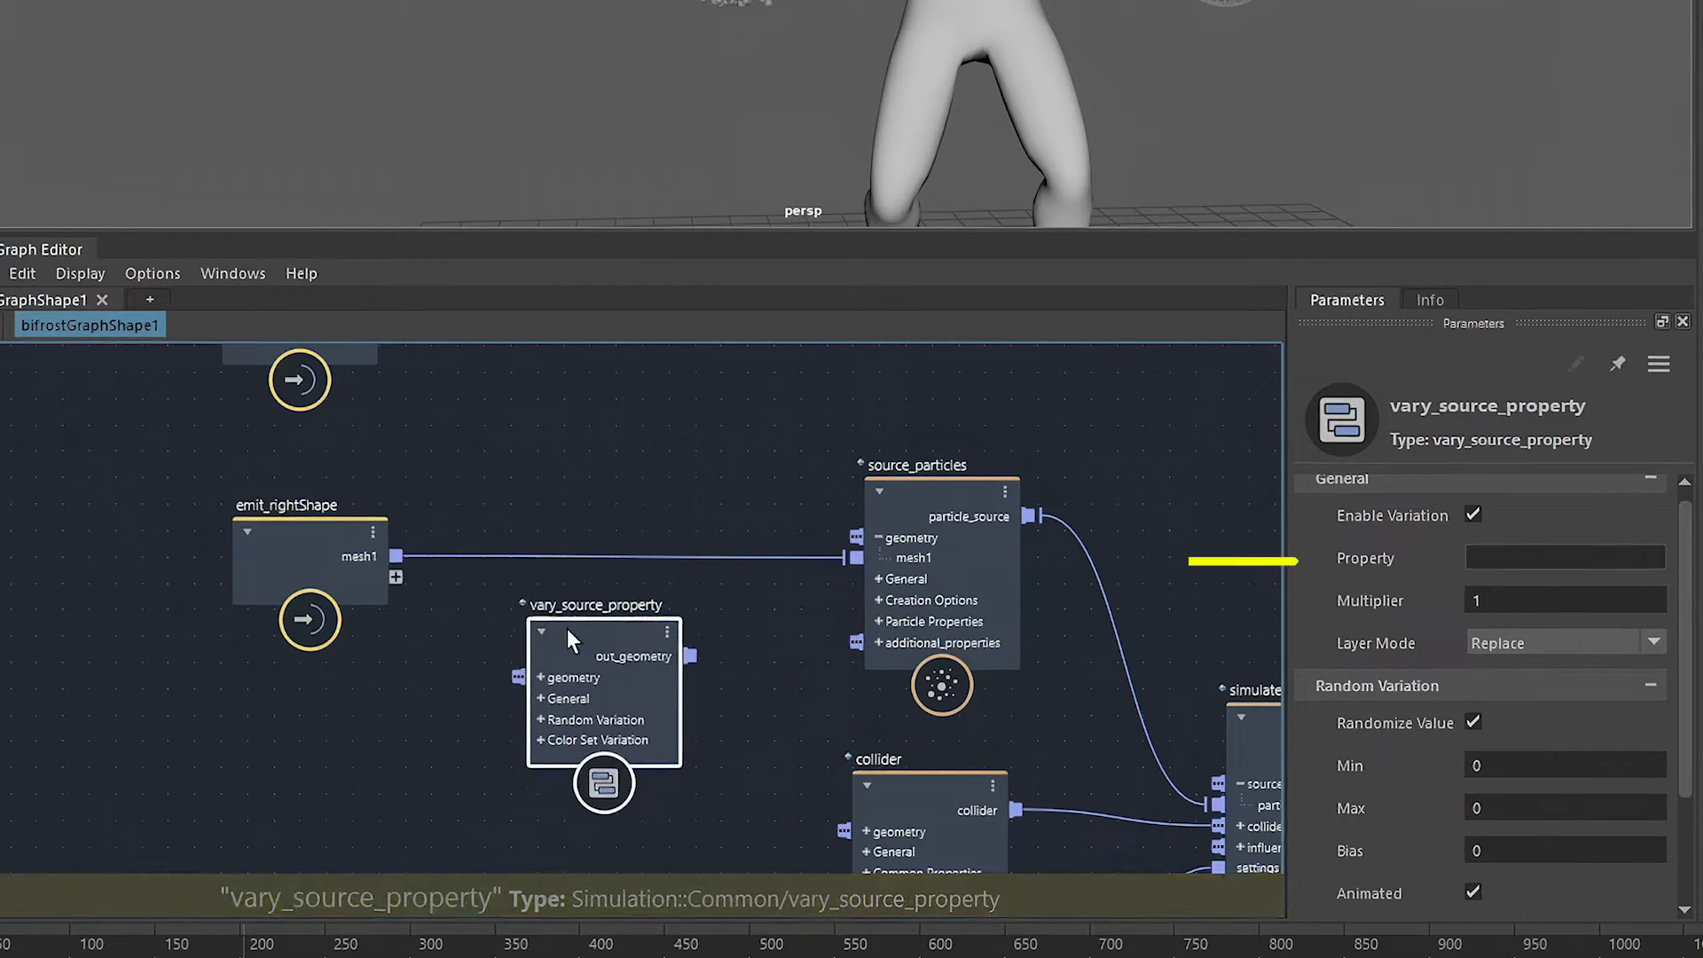
Set the Property of vary_source_property to age_limit and expand the node's General ports.
left_click(1503, 558)
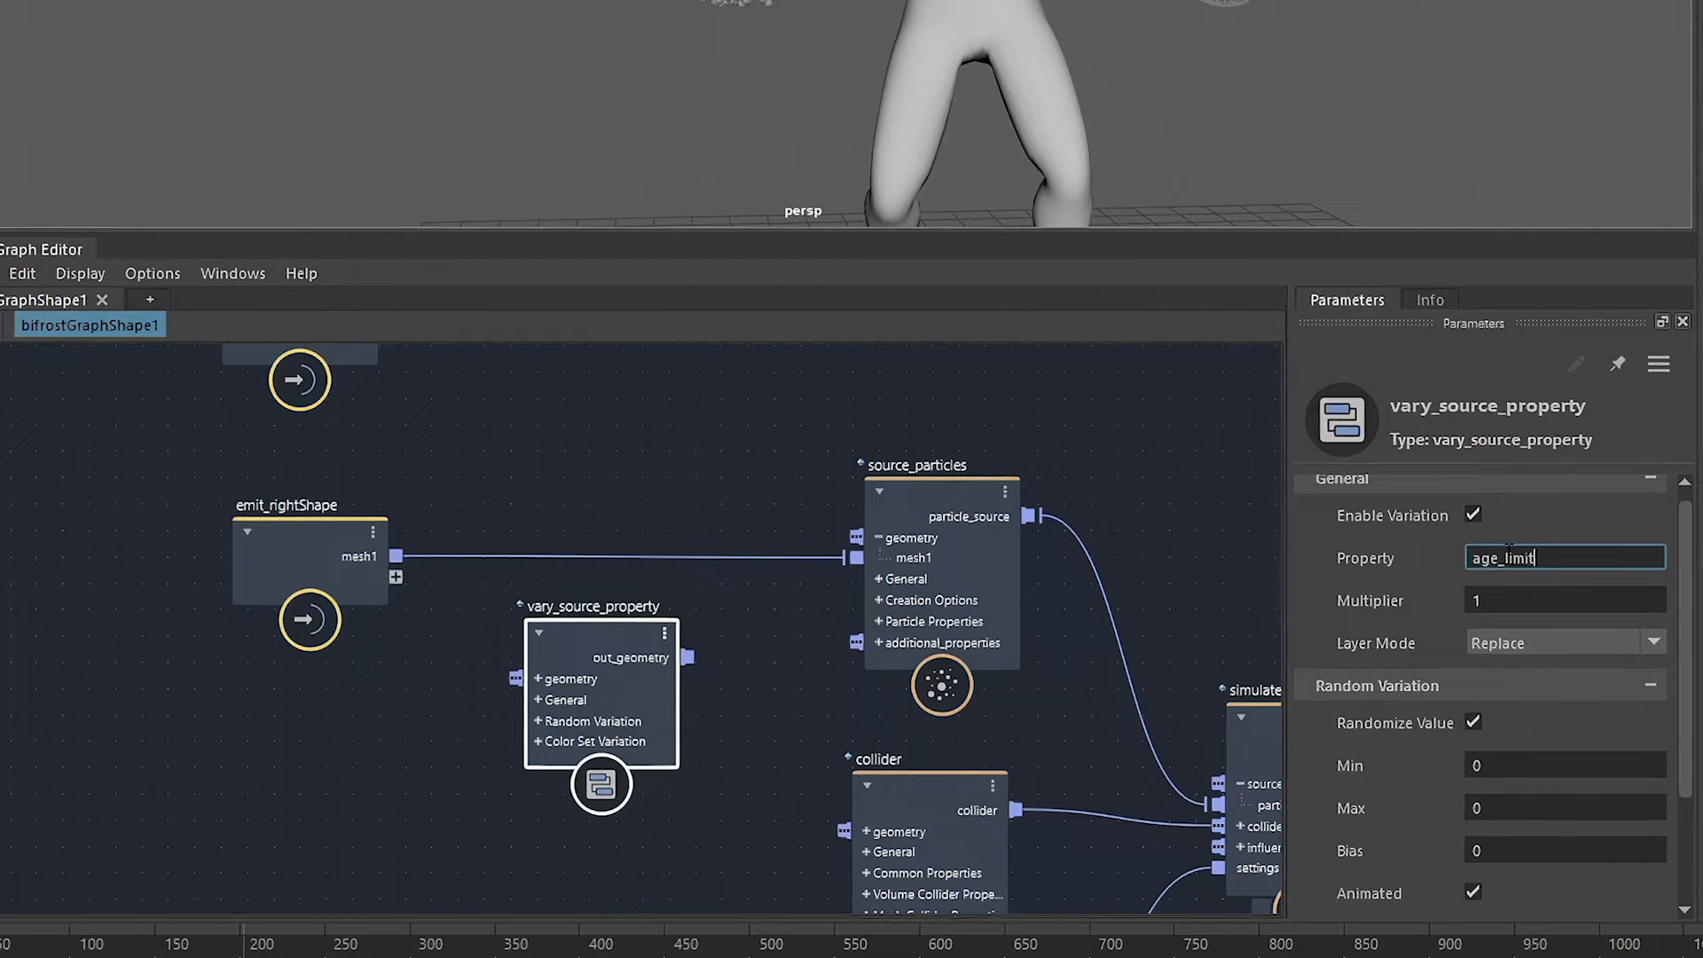
mouse_move(601, 698)
left_mouse_down()
mouse_move(599, 651)
mouse_move(609, 689)
mouse_move(624, 661)
mouse_move(622, 538)
mouse_move(599, 588)
mouse_move(601, 700)
left_mouse_up()
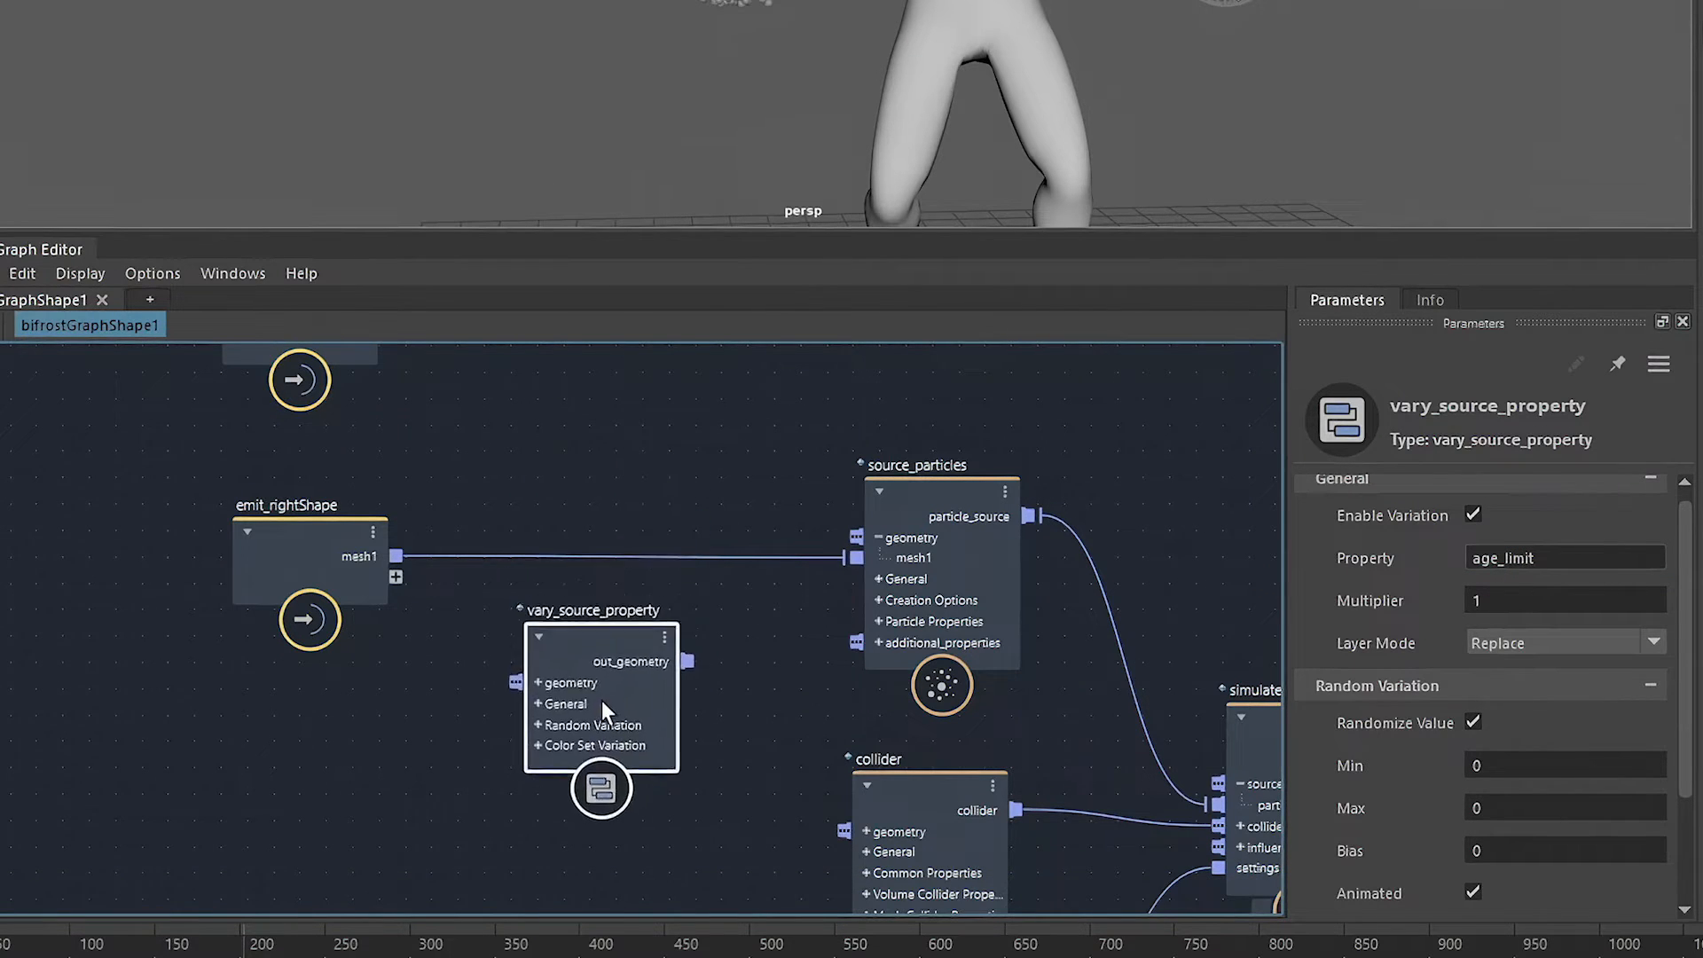
left_click(602, 700)
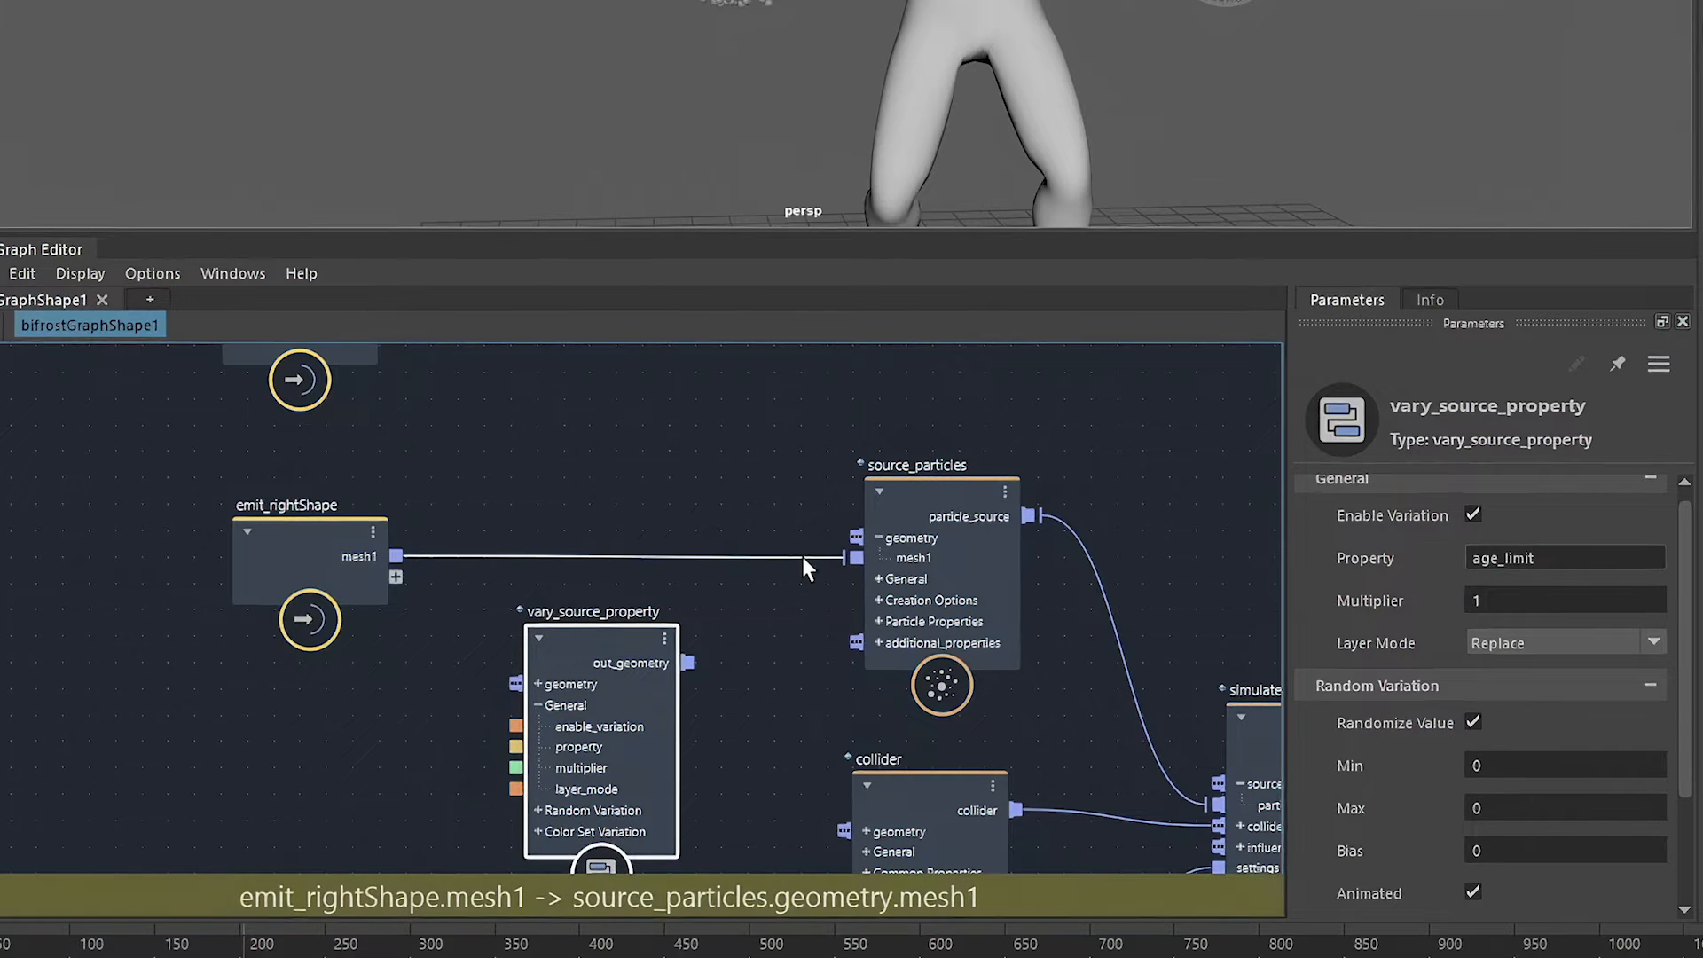
Try to reroute emit_rightShape's mesh1 by hand through vary_source_property into source_particles and line up the new node.
left_click_drag(802, 557, 517, 684)
left_click_drag(688, 661, 854, 538)
left_click(590, 631)
left_click_drag(588, 626, 605, 510)
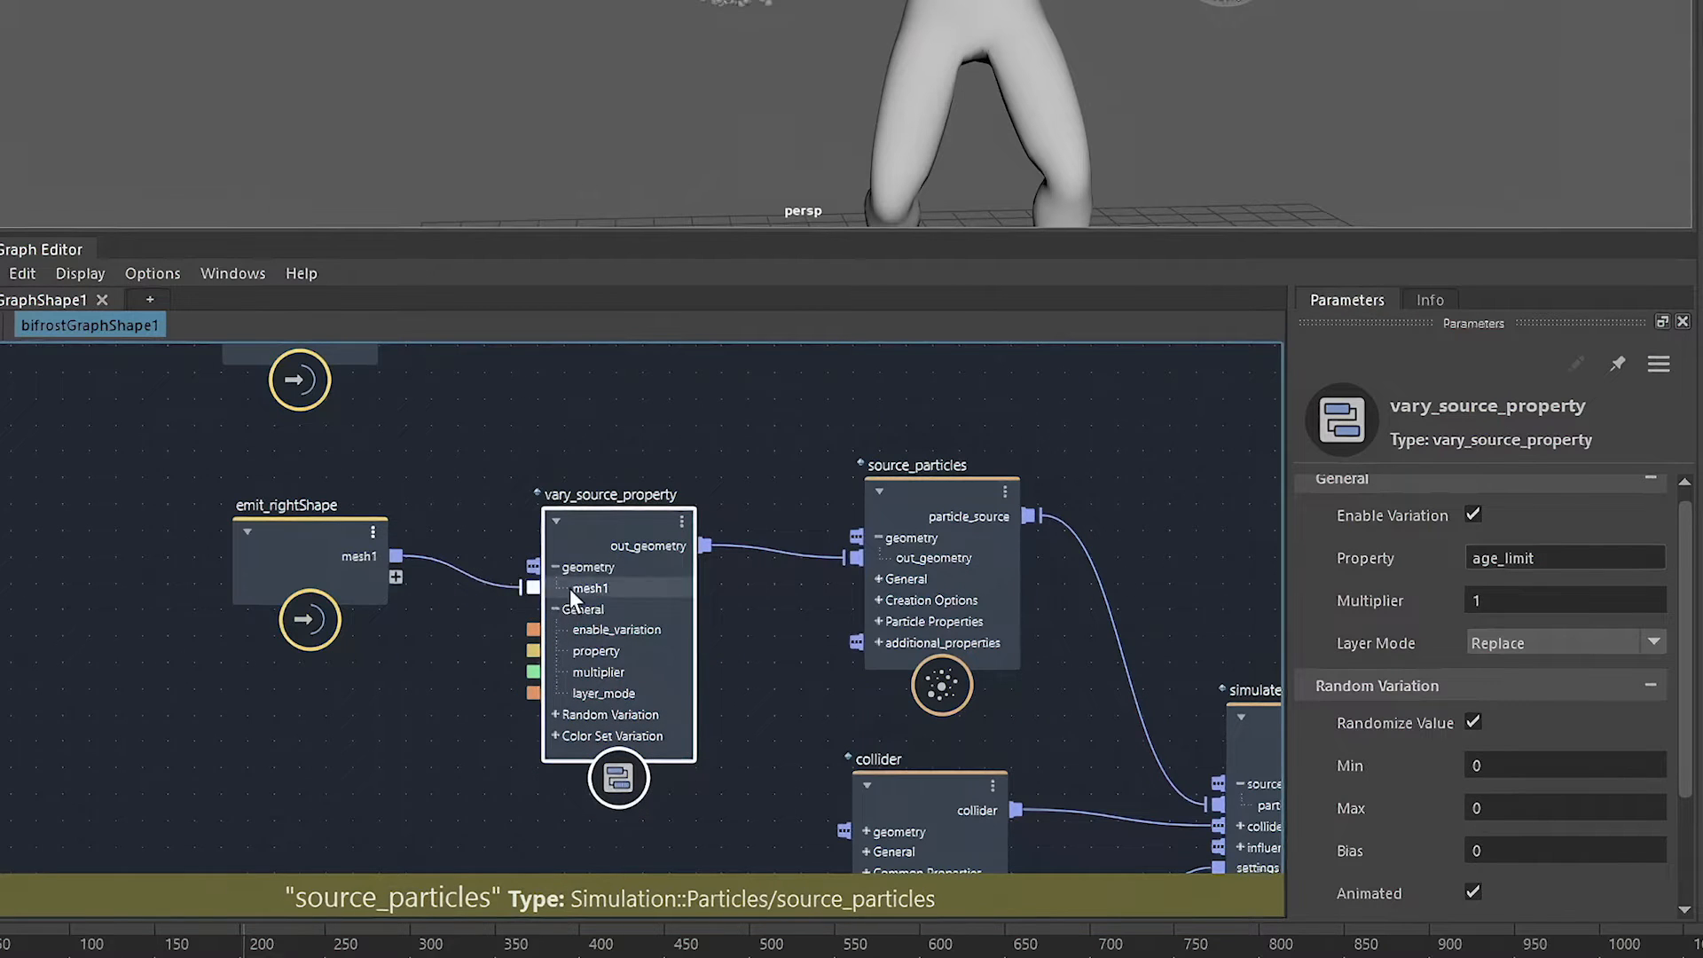
Undo the node move and the manual rewiring, back to the direct link from emit_rightShape to source_particles.
key("ctrl+z")
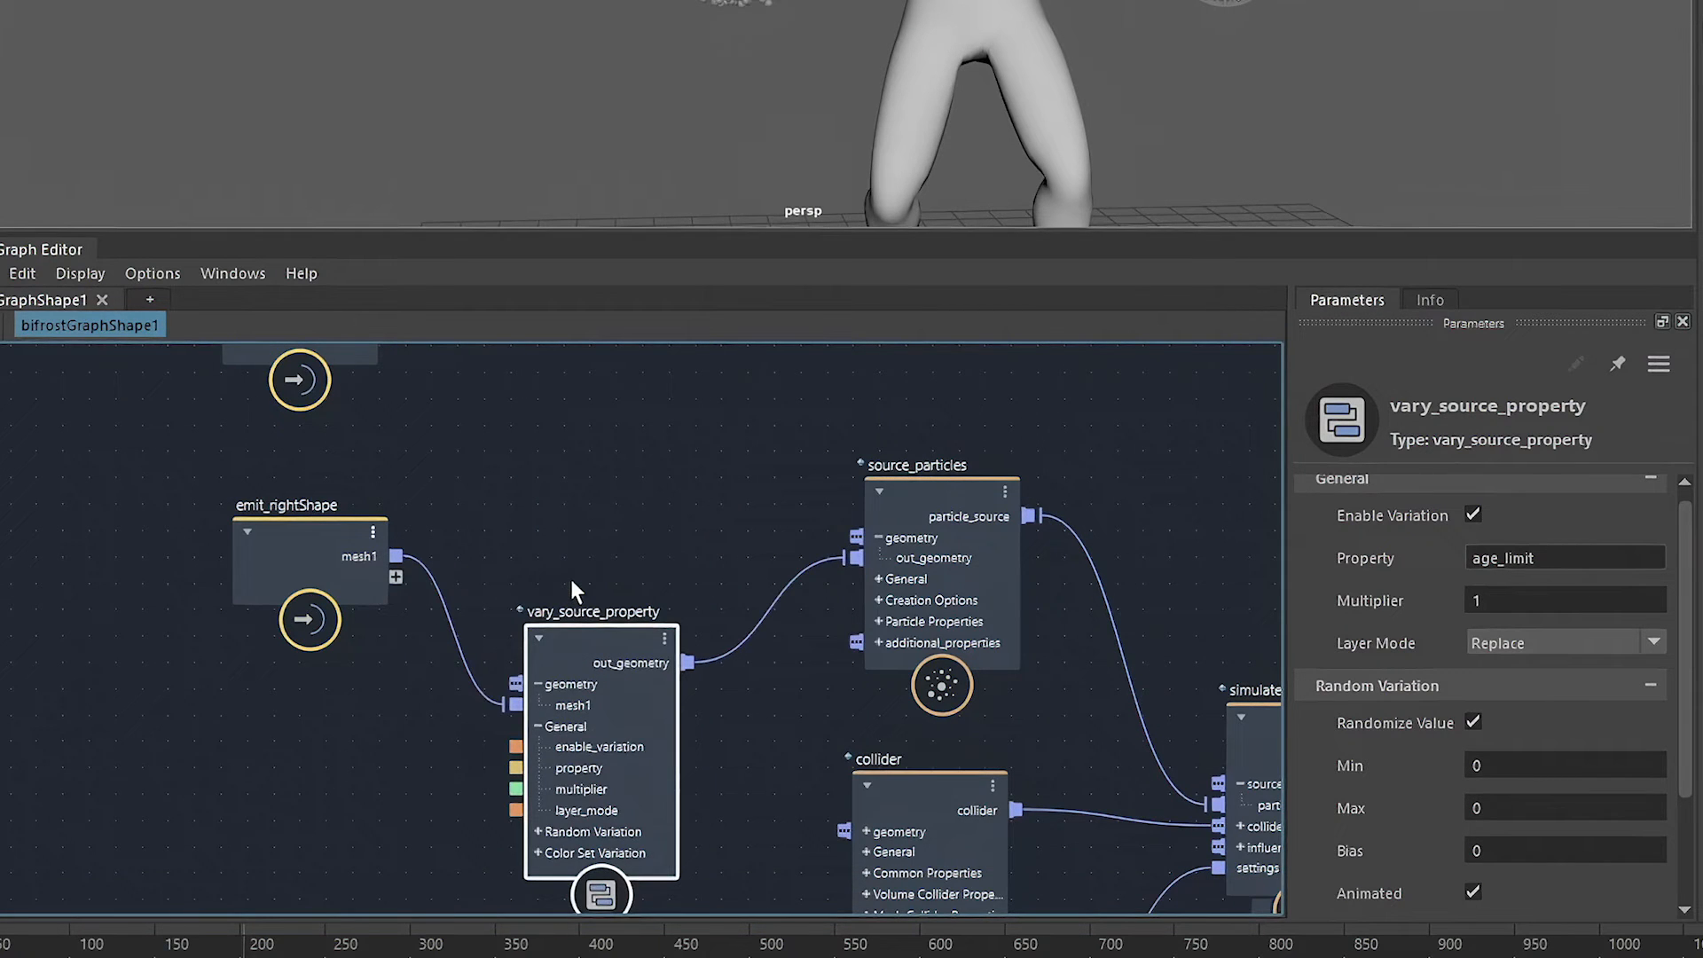
key("ctrl+z")
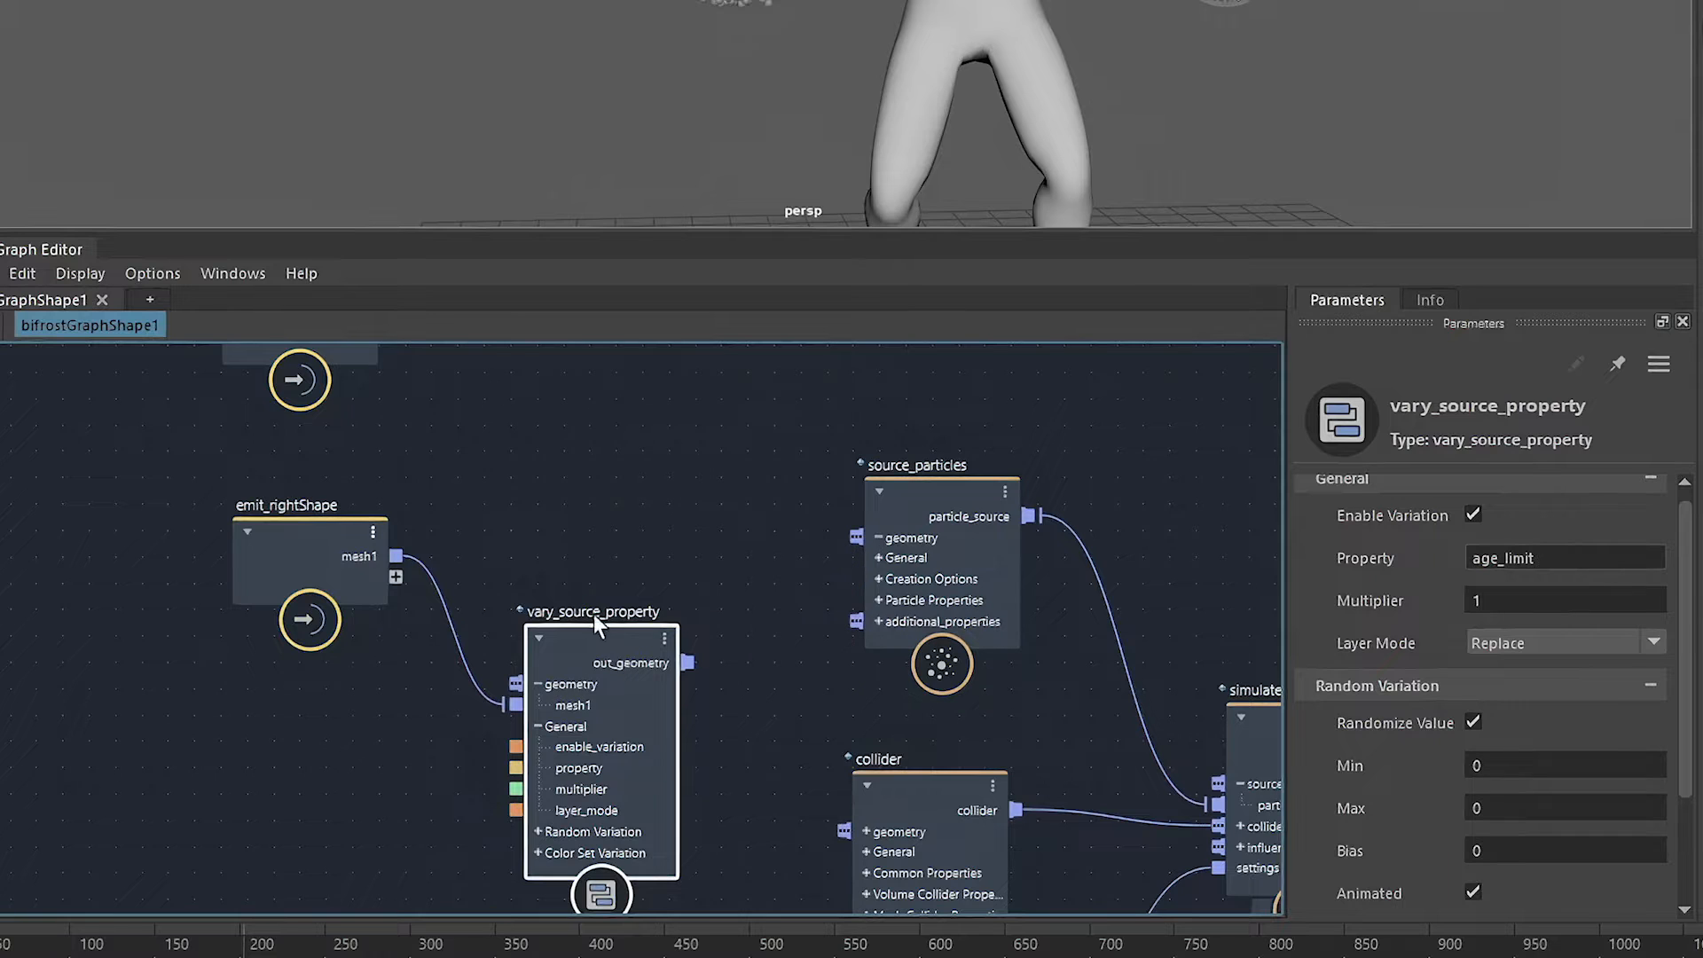
key("ctrl+z")
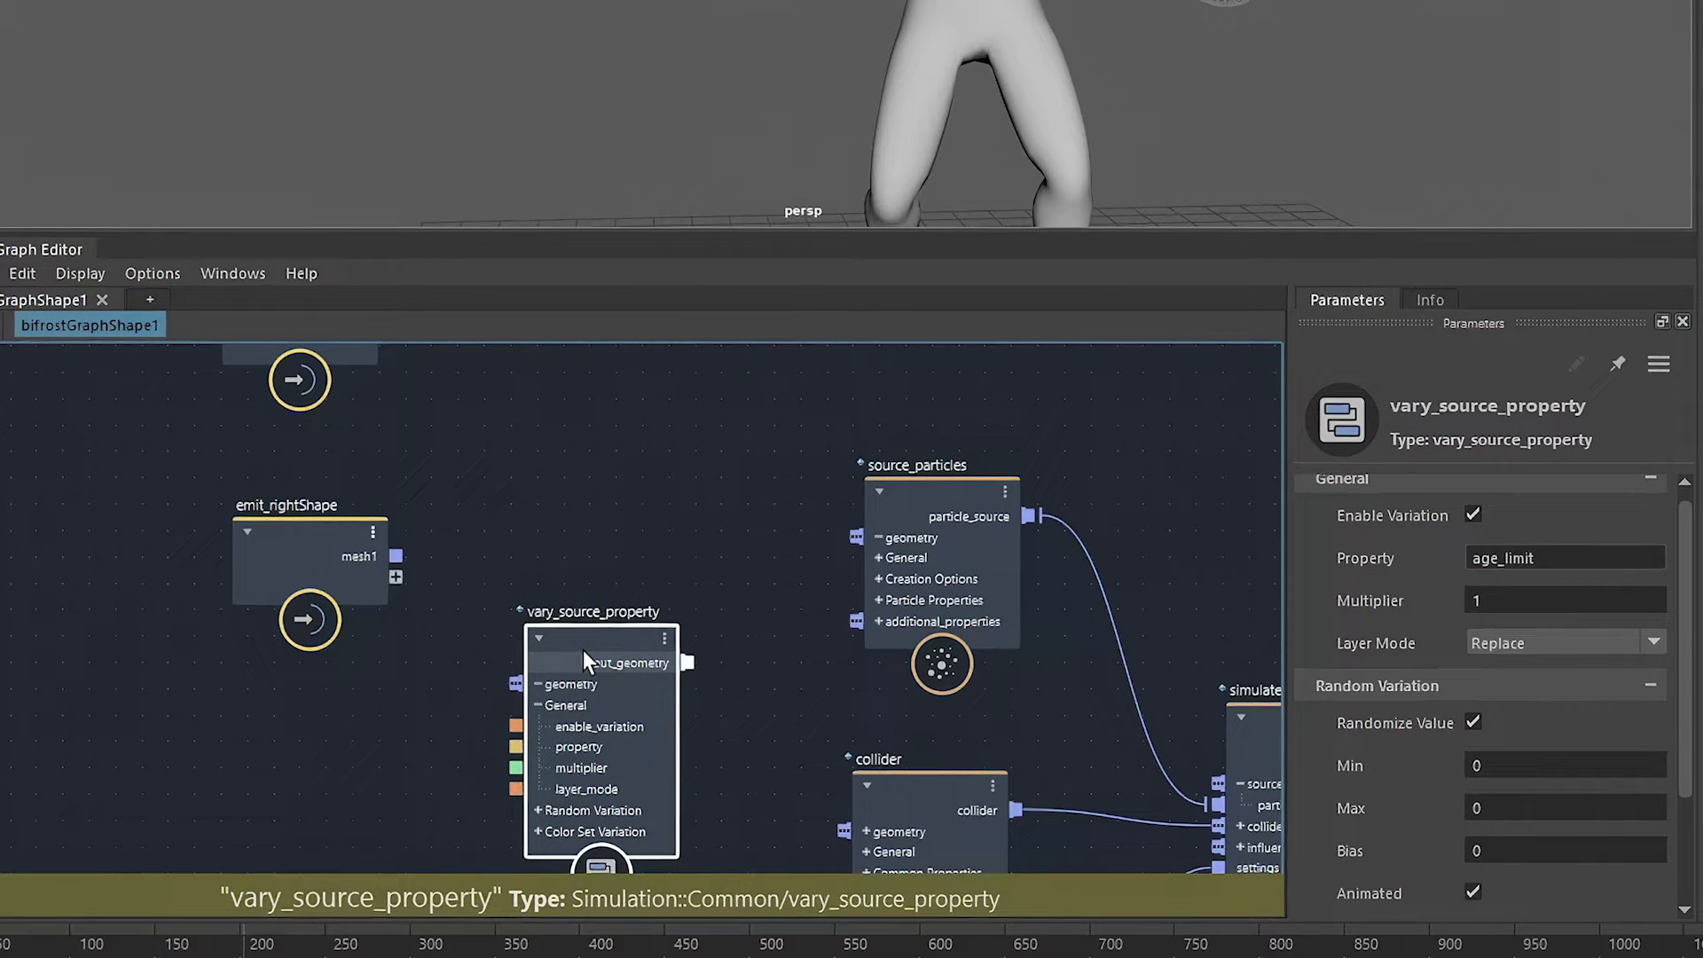
key("ctrl+z")
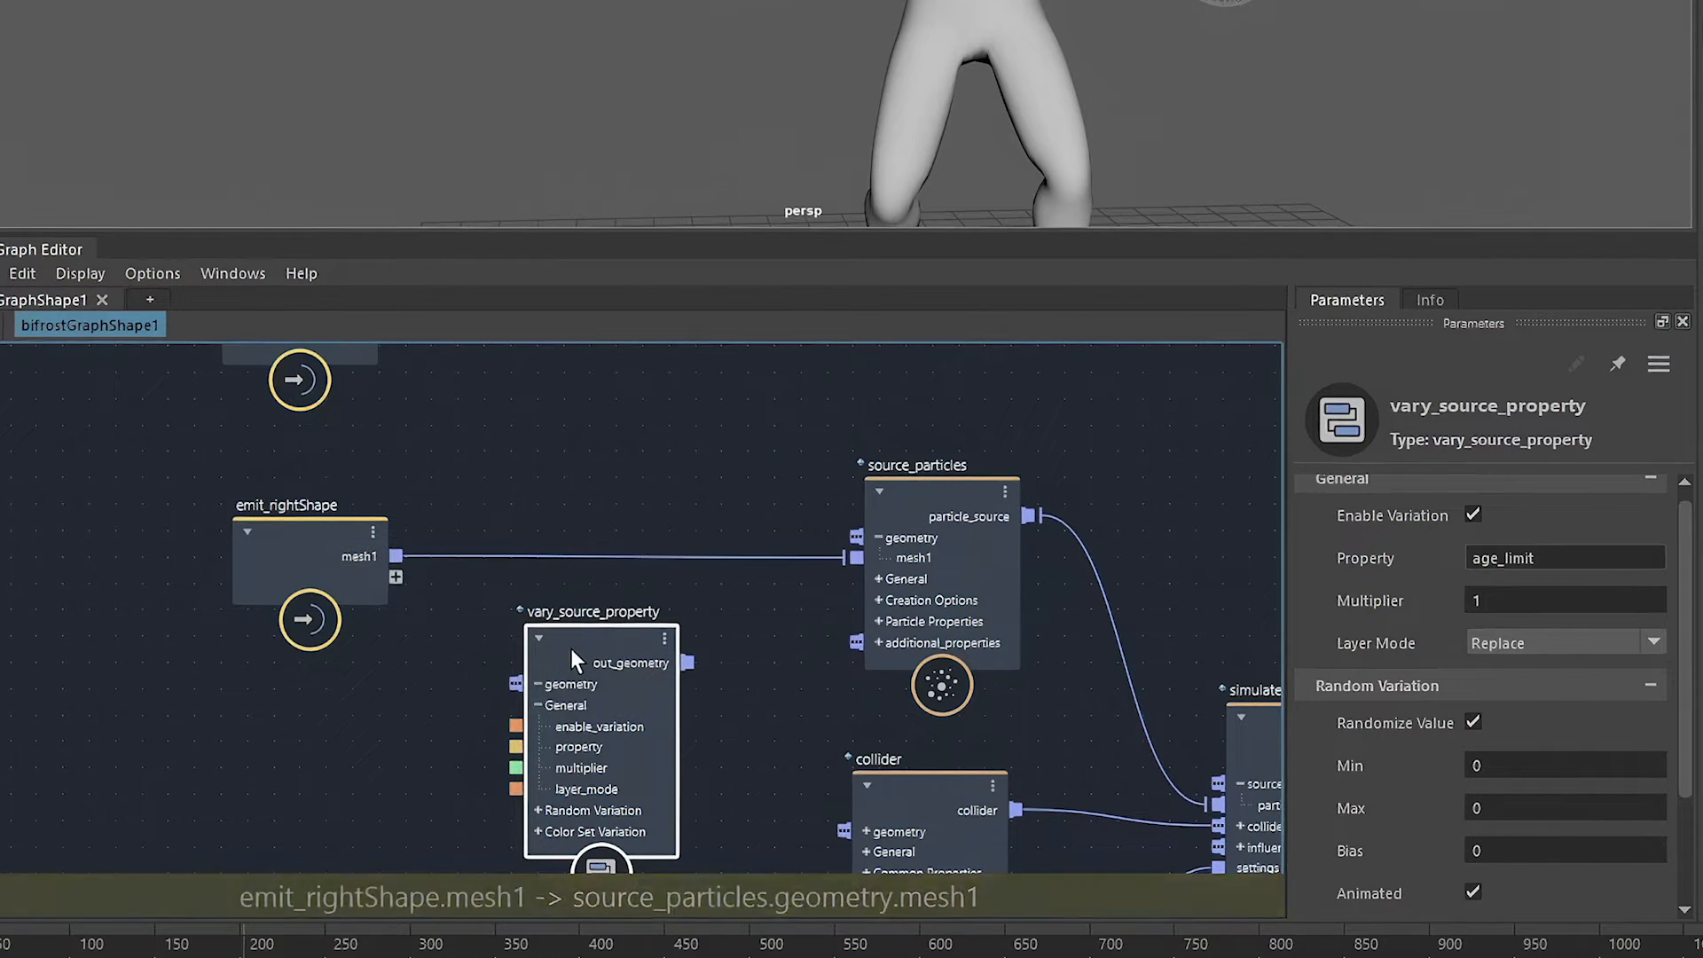
Insert vary_source_property into the link to source_particles, connect emit_rightShape's mesh1 to its geometry input, and space out emit_rightShape.
left_click_drag(571, 648, 583, 535)
key("alt")
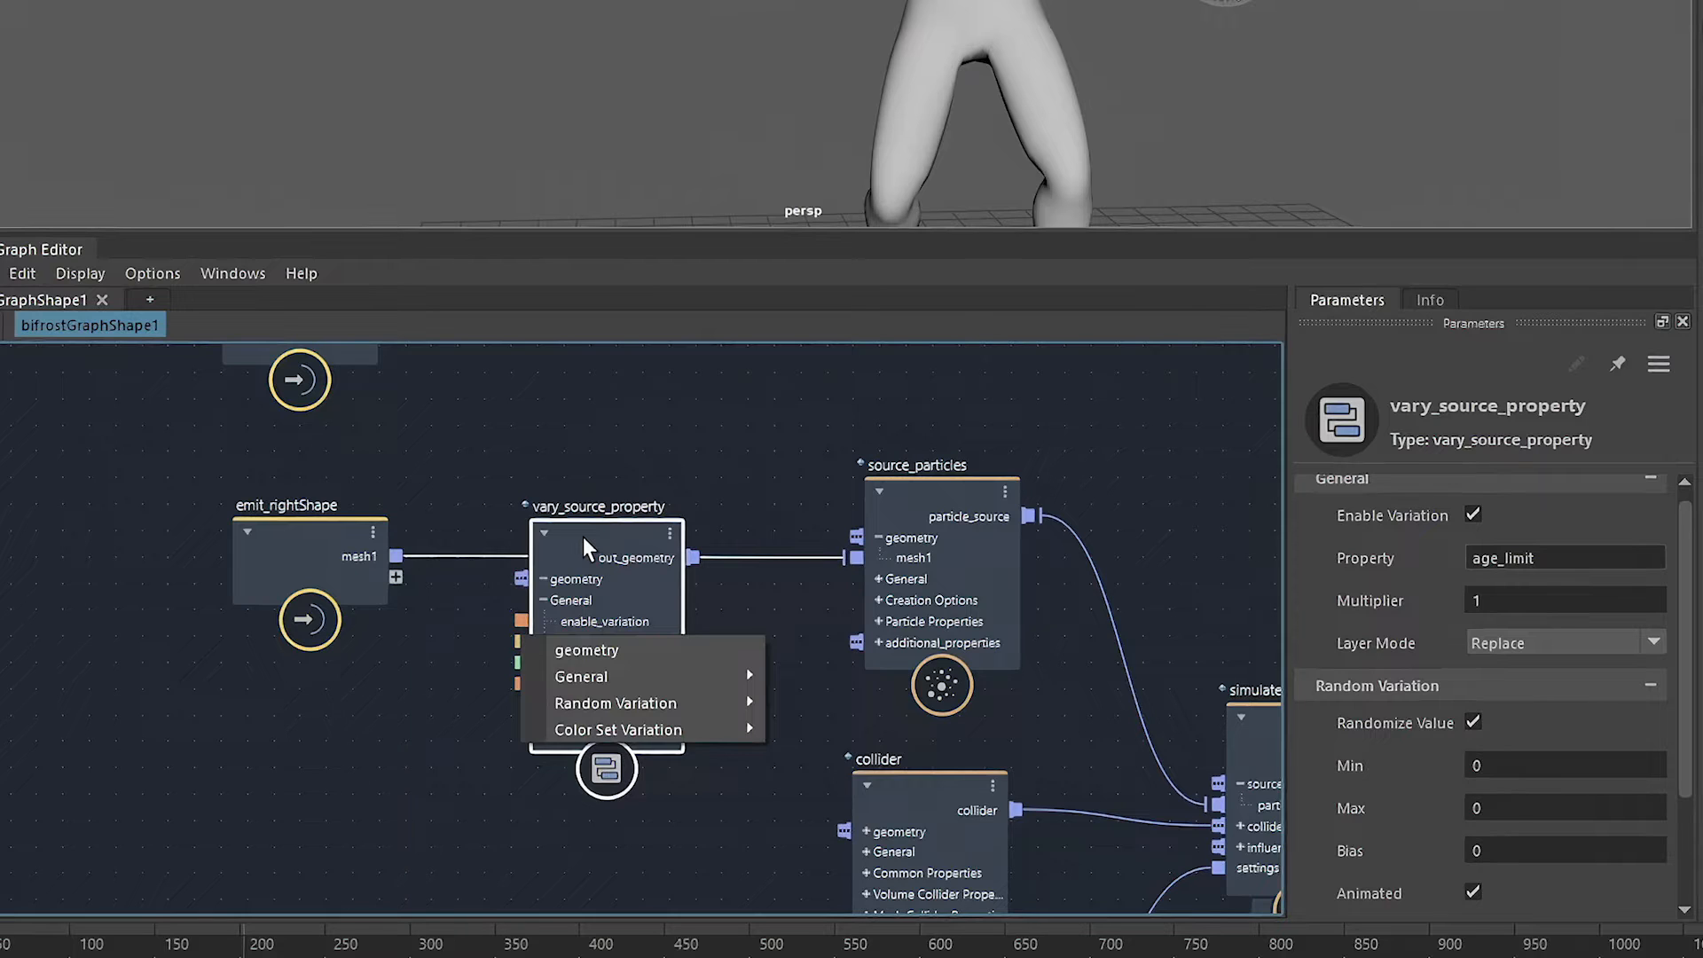
left_click(598, 648)
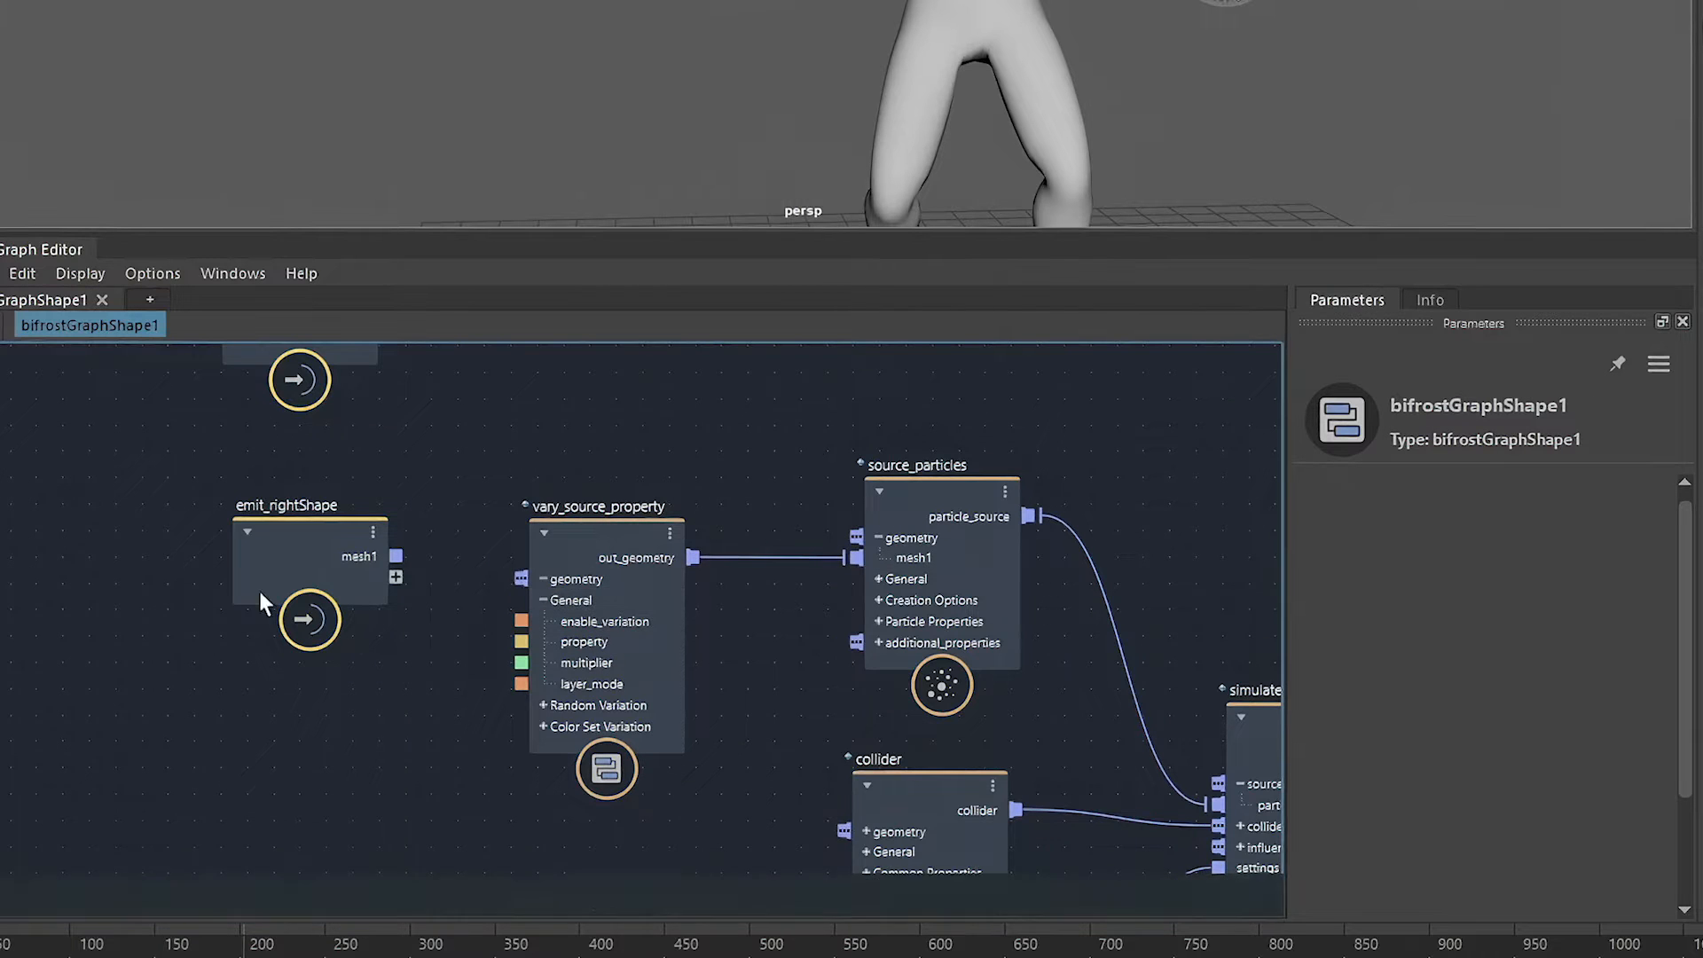
left_click_drag(397, 559, 555, 573)
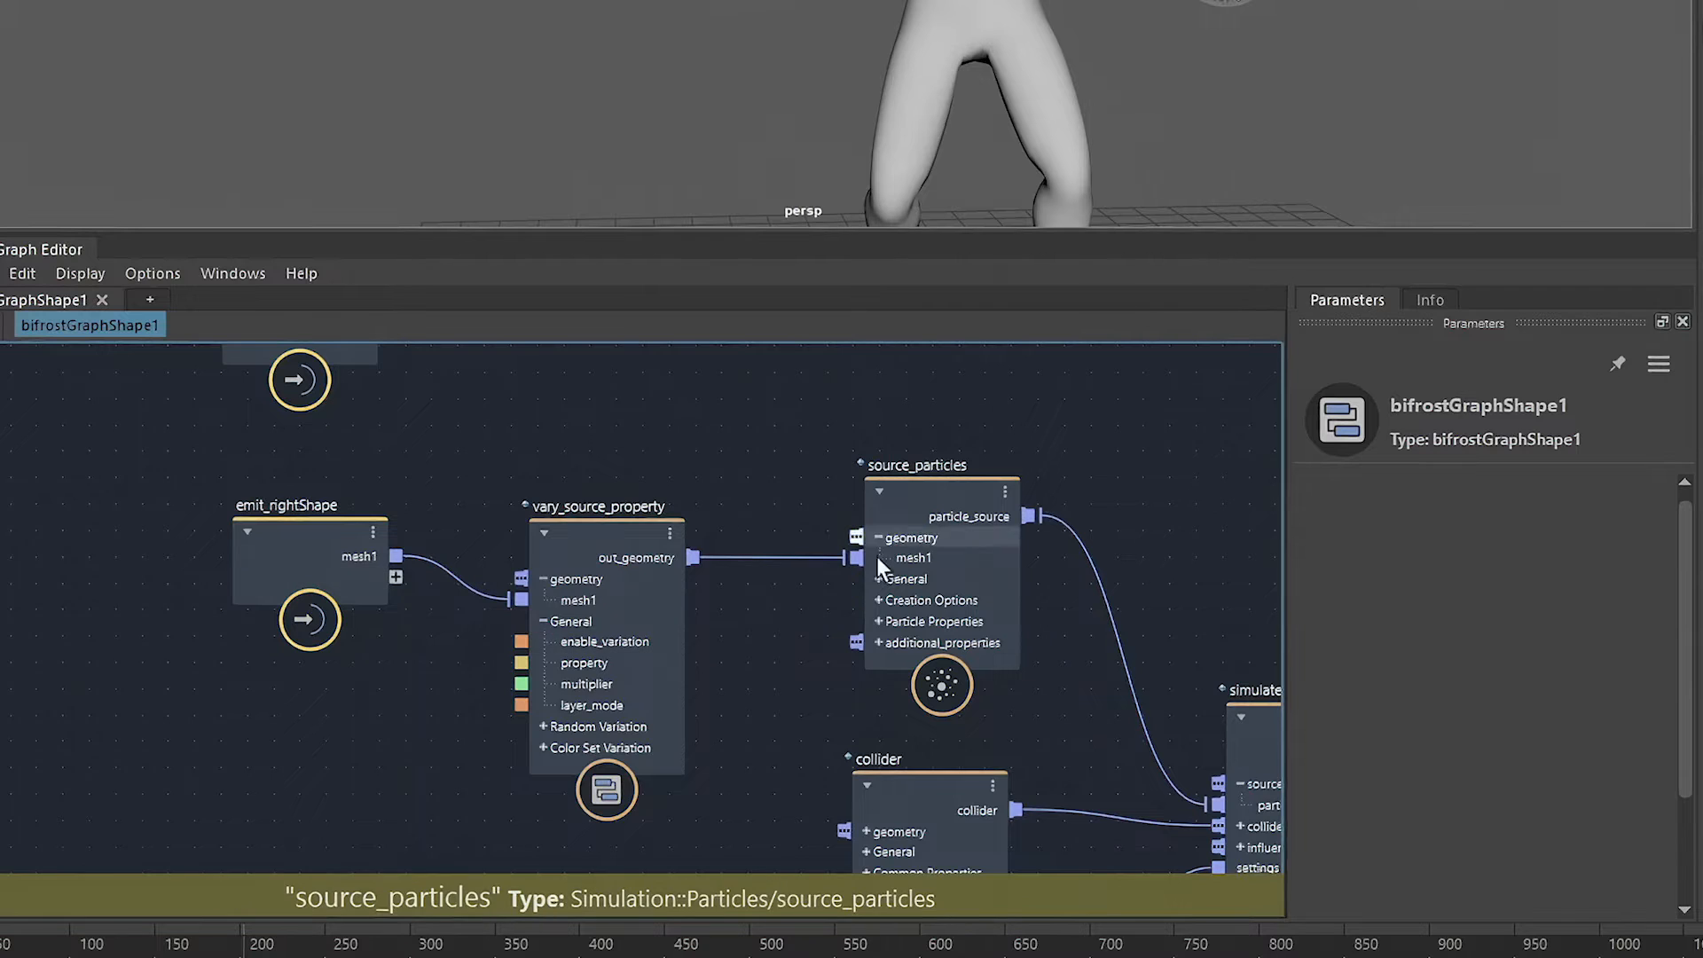
left_click_drag(285, 578, 227, 577)
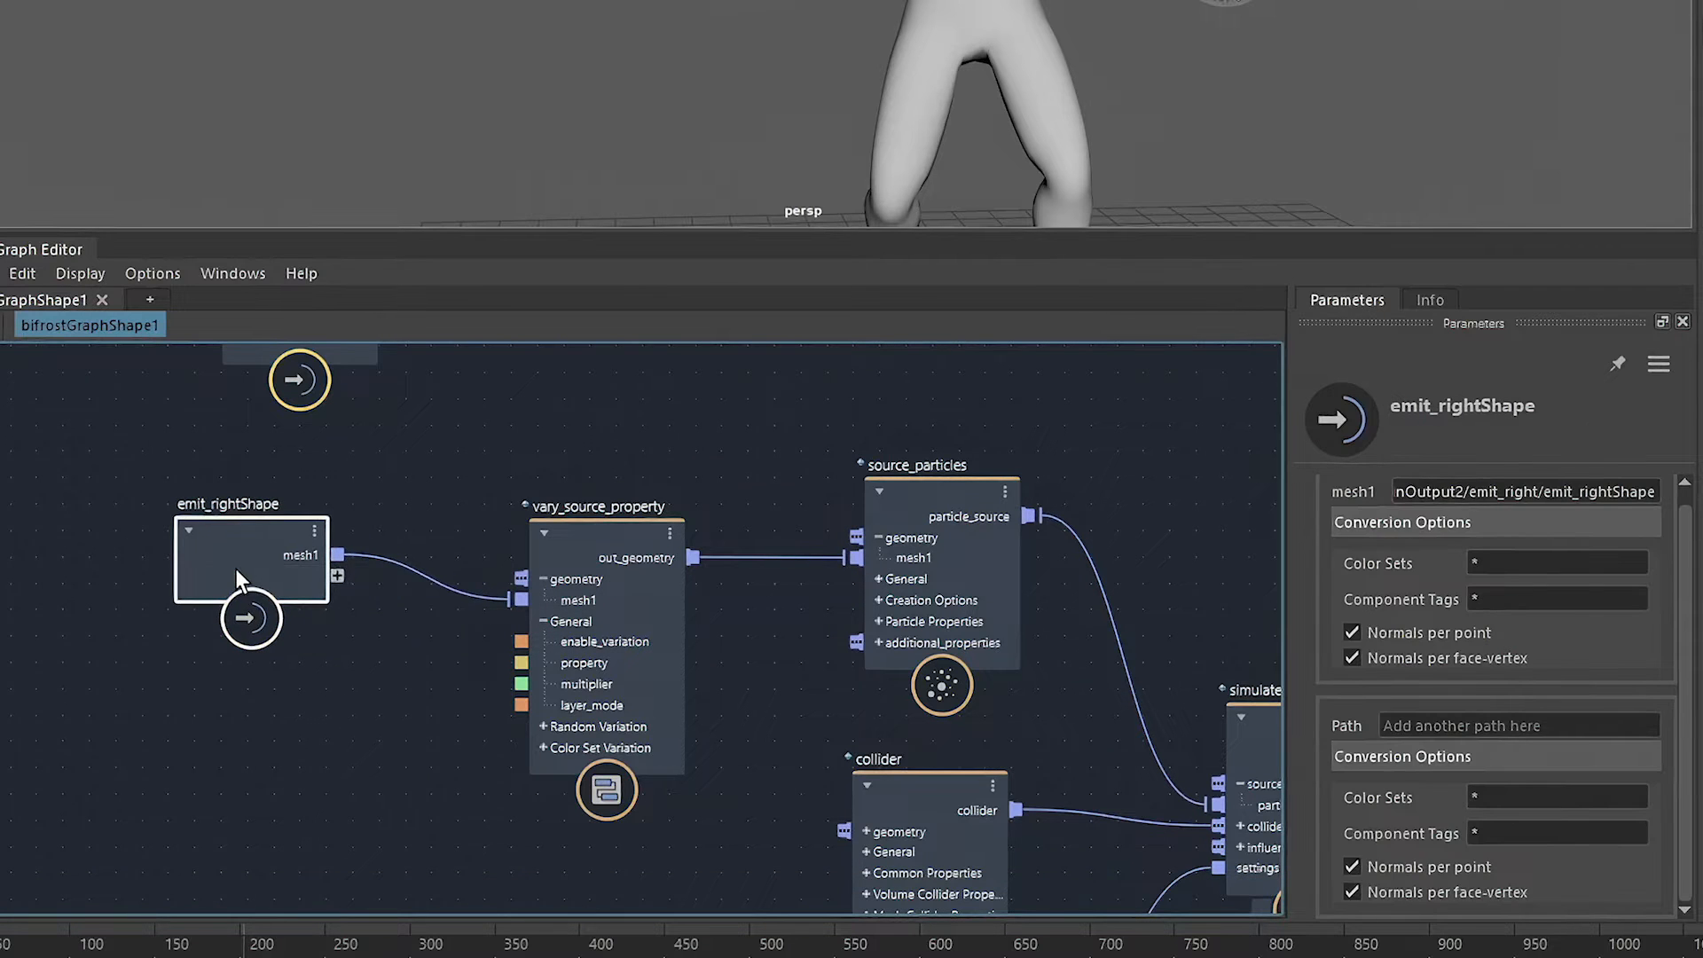
Set the Age Limit of source_particles to 0.4, the property that vary_source_property varies.
left_click(601, 545)
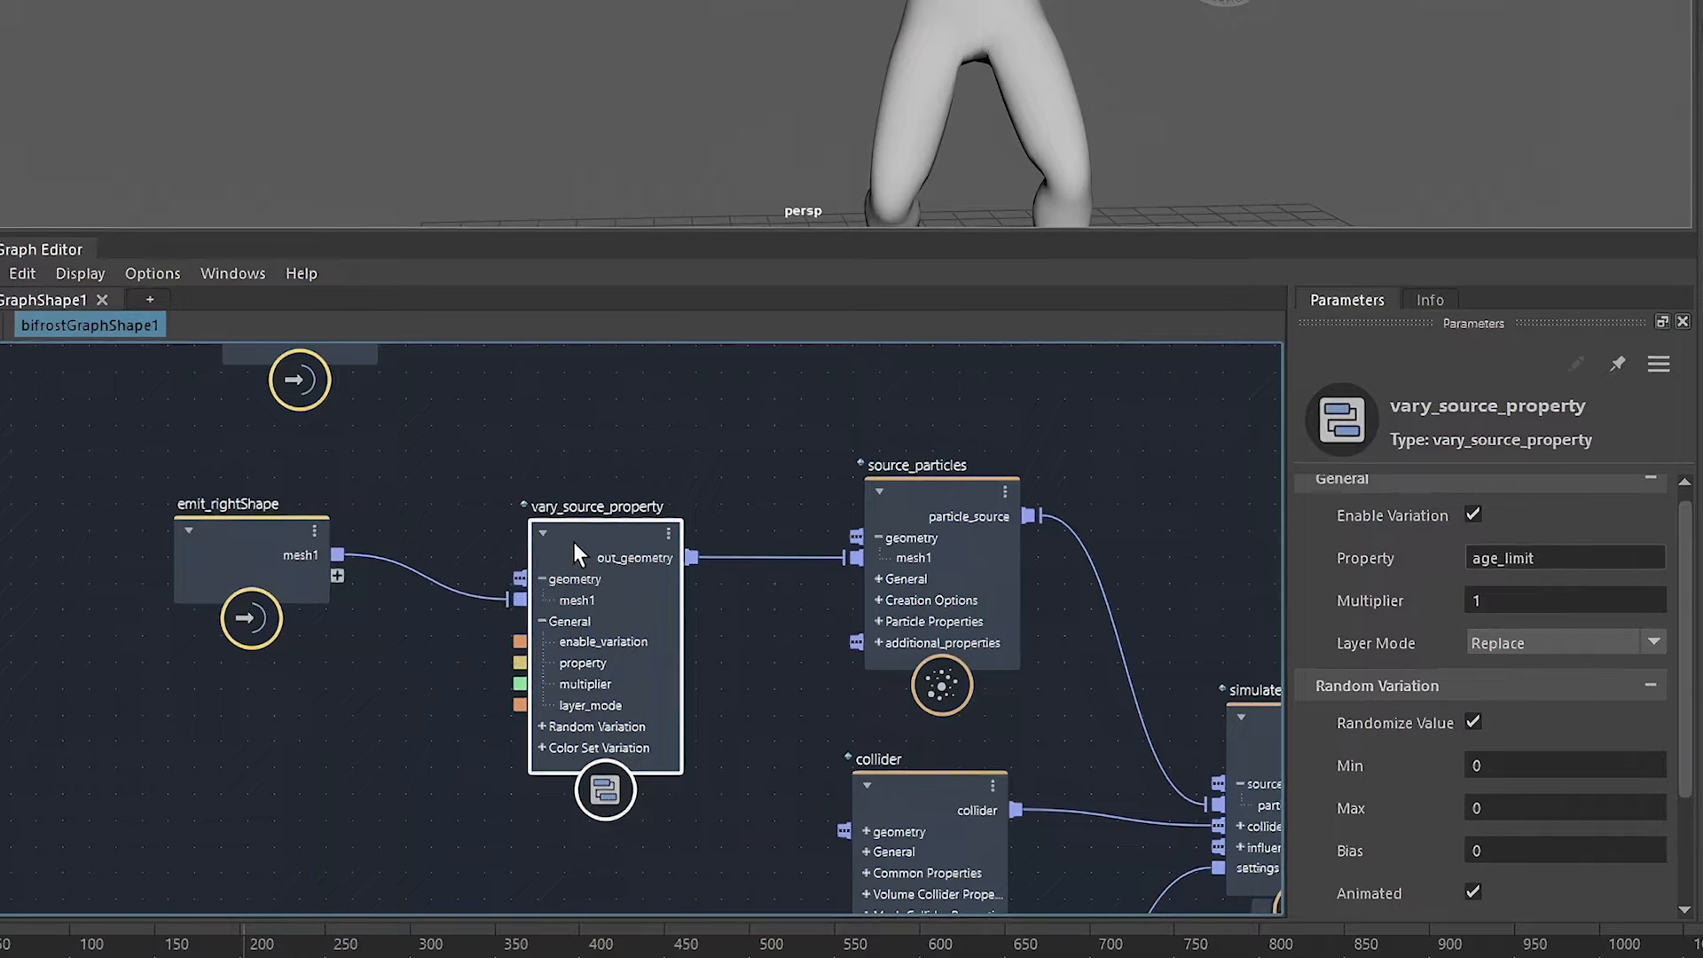
left_click(1575, 557)
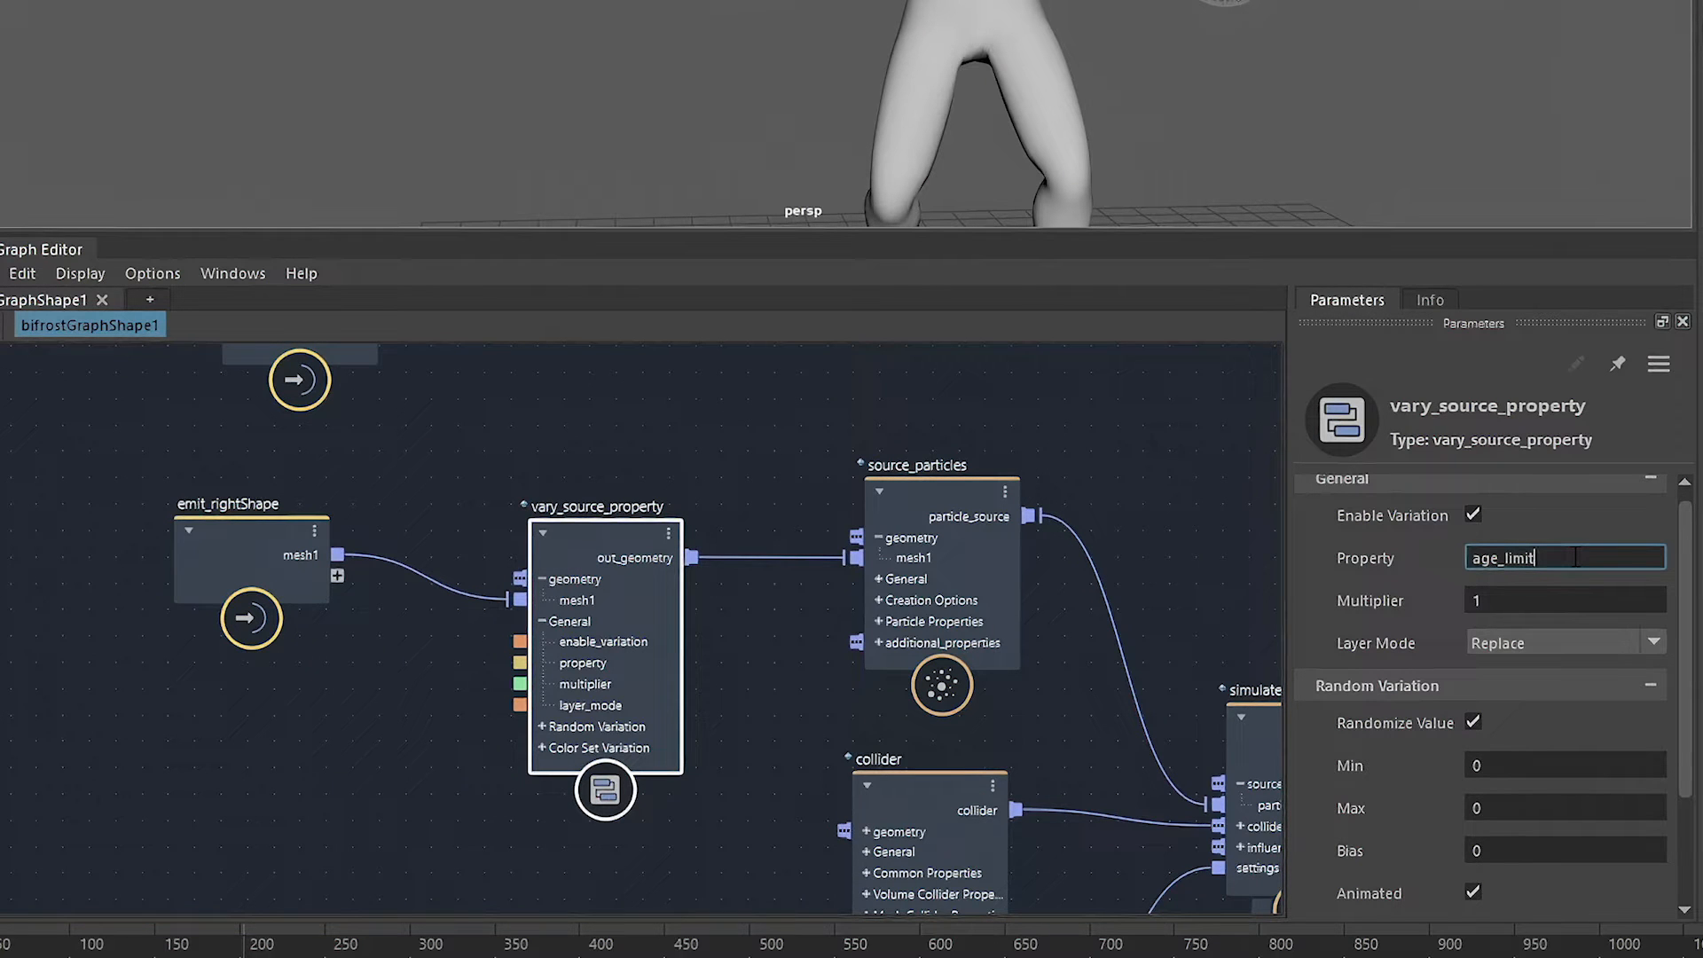
left_click(953, 562)
scroll(1418, 676, "down", 5)
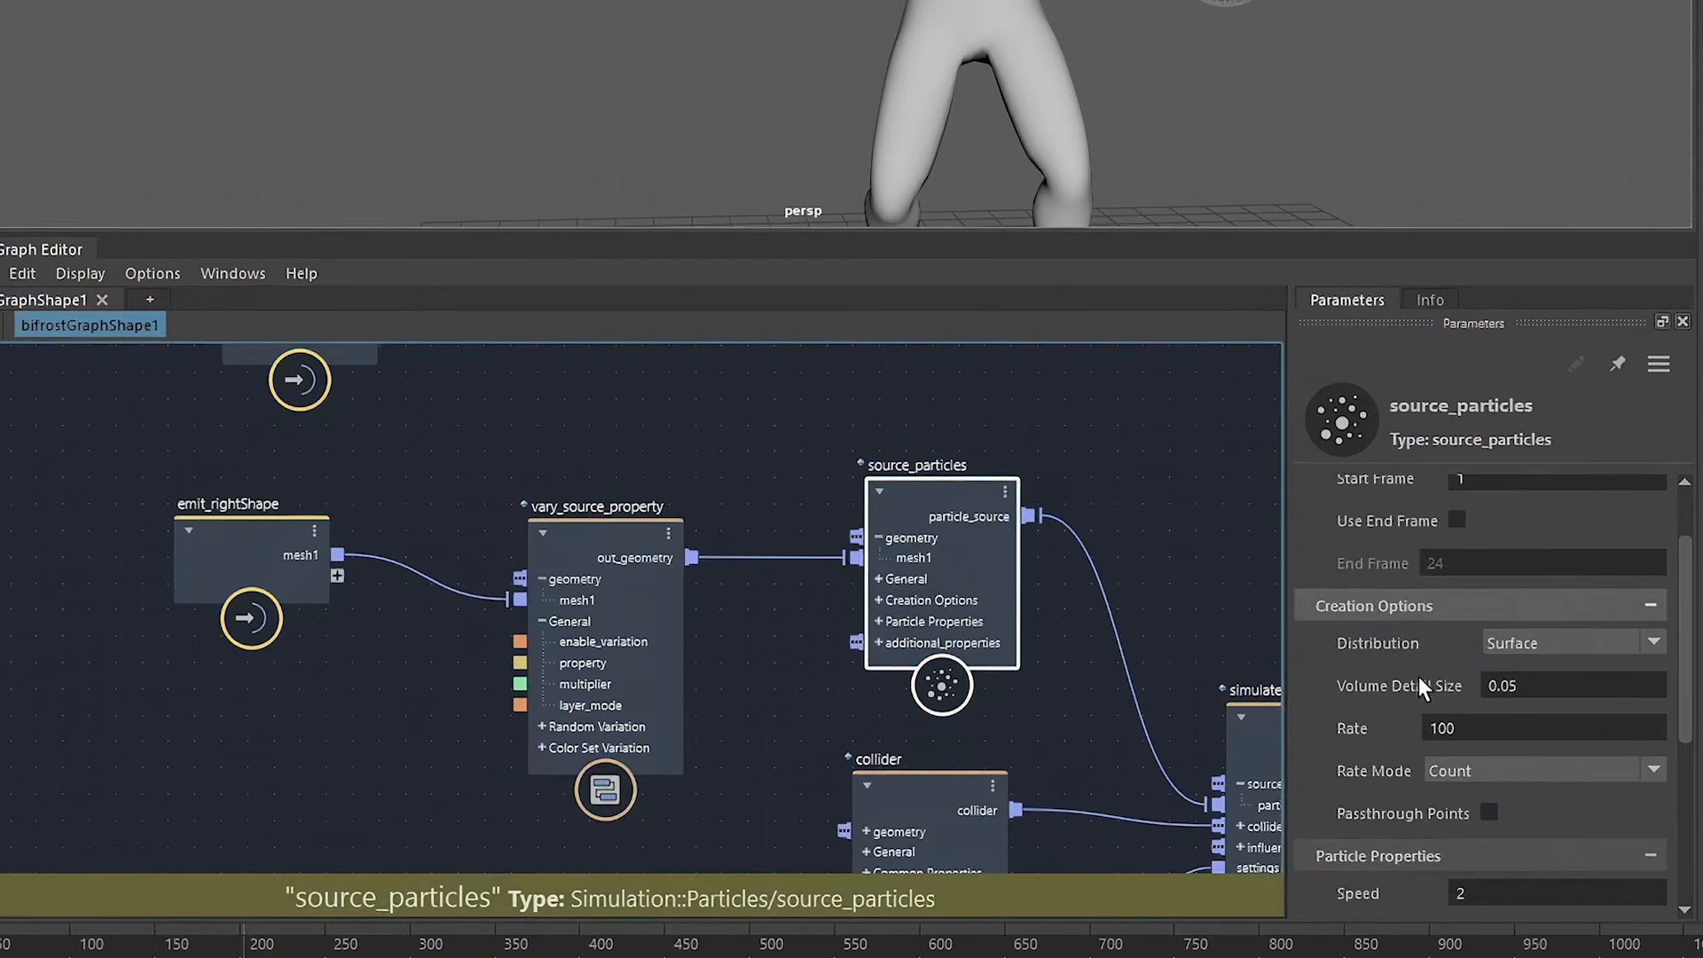
scroll(1418, 676, "down", 4)
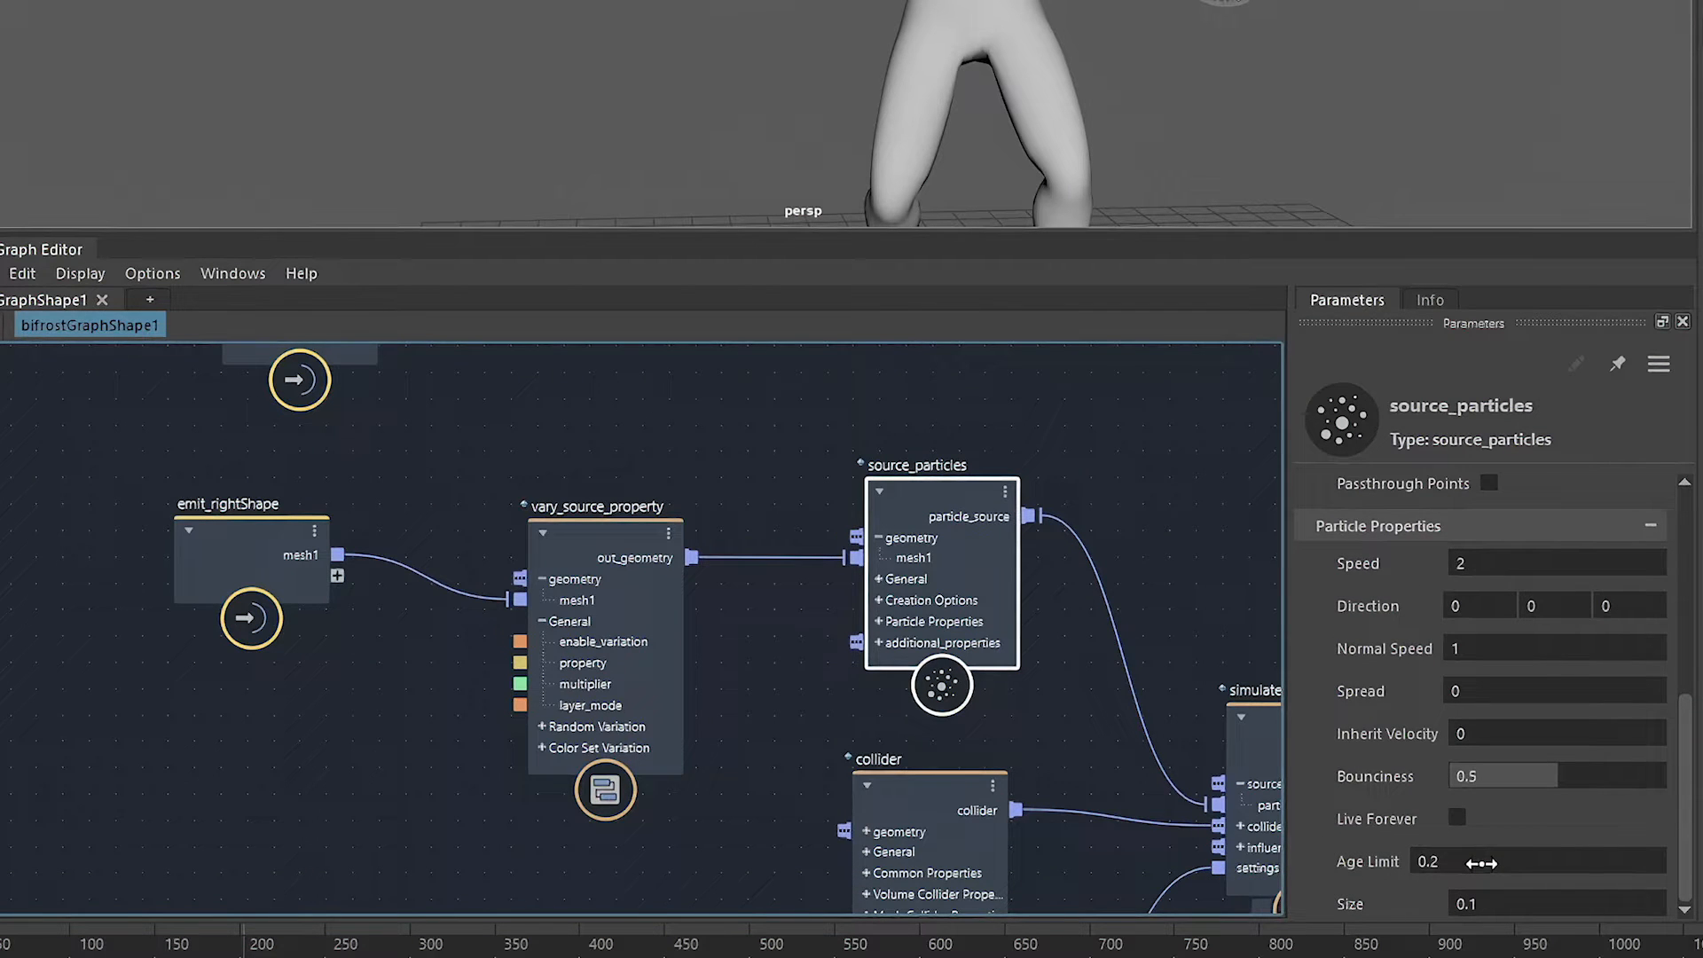
left_click(1481, 863)
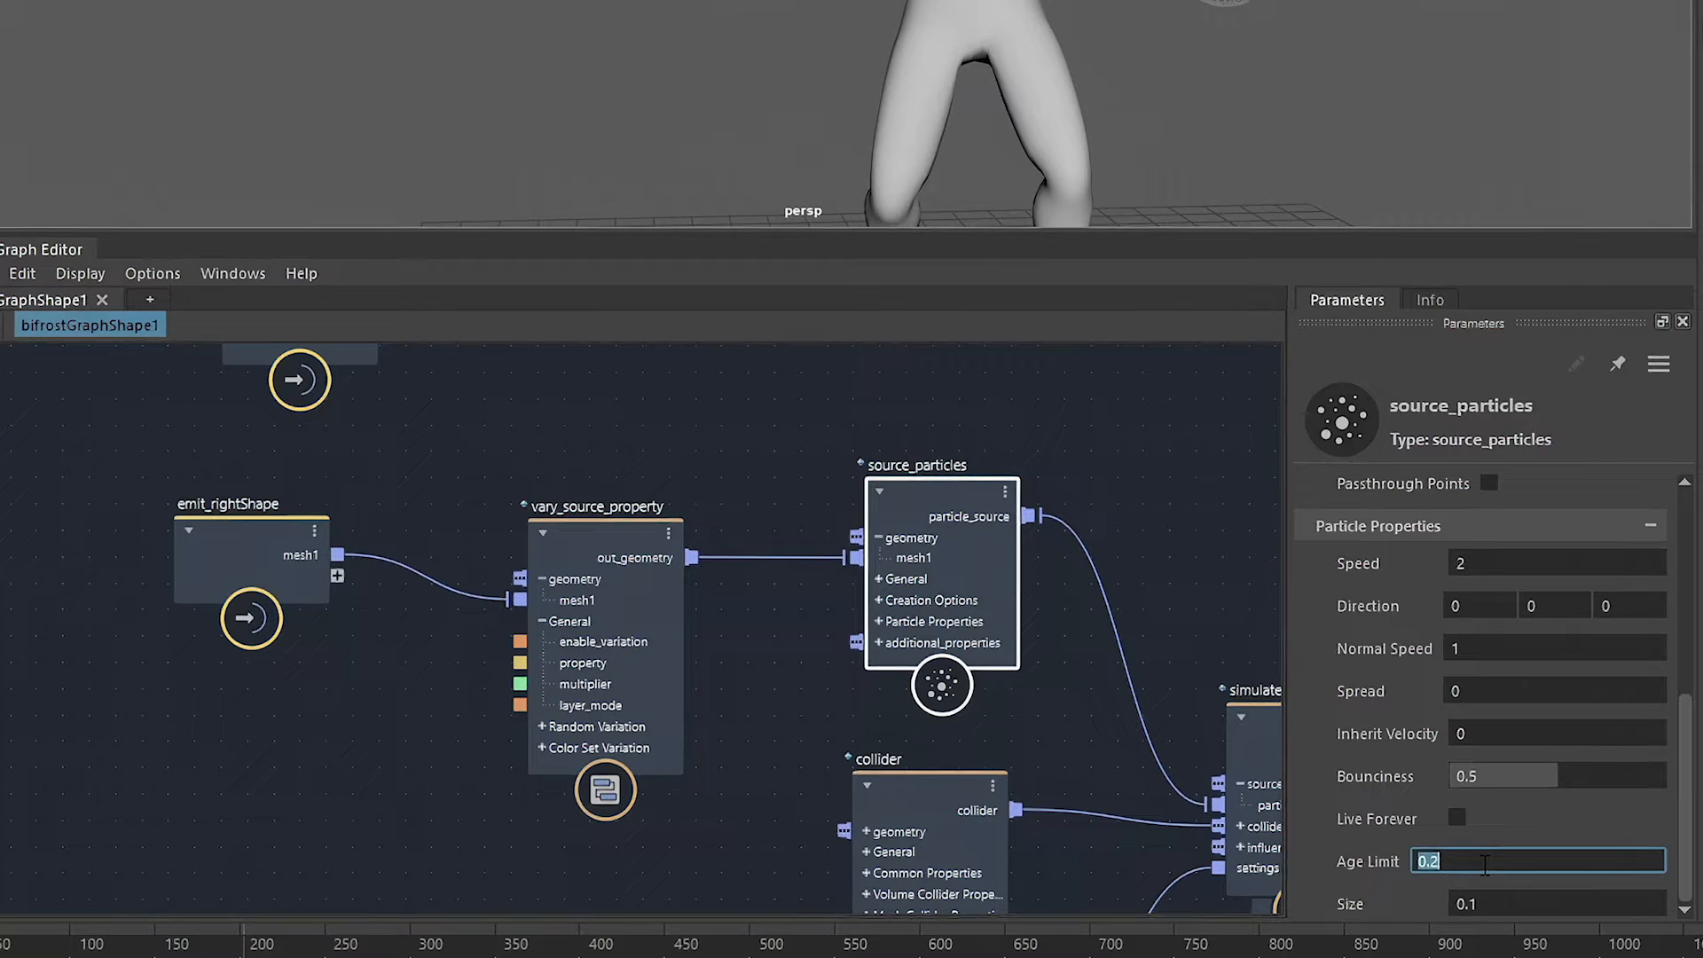
type("0.4")
key("Return")
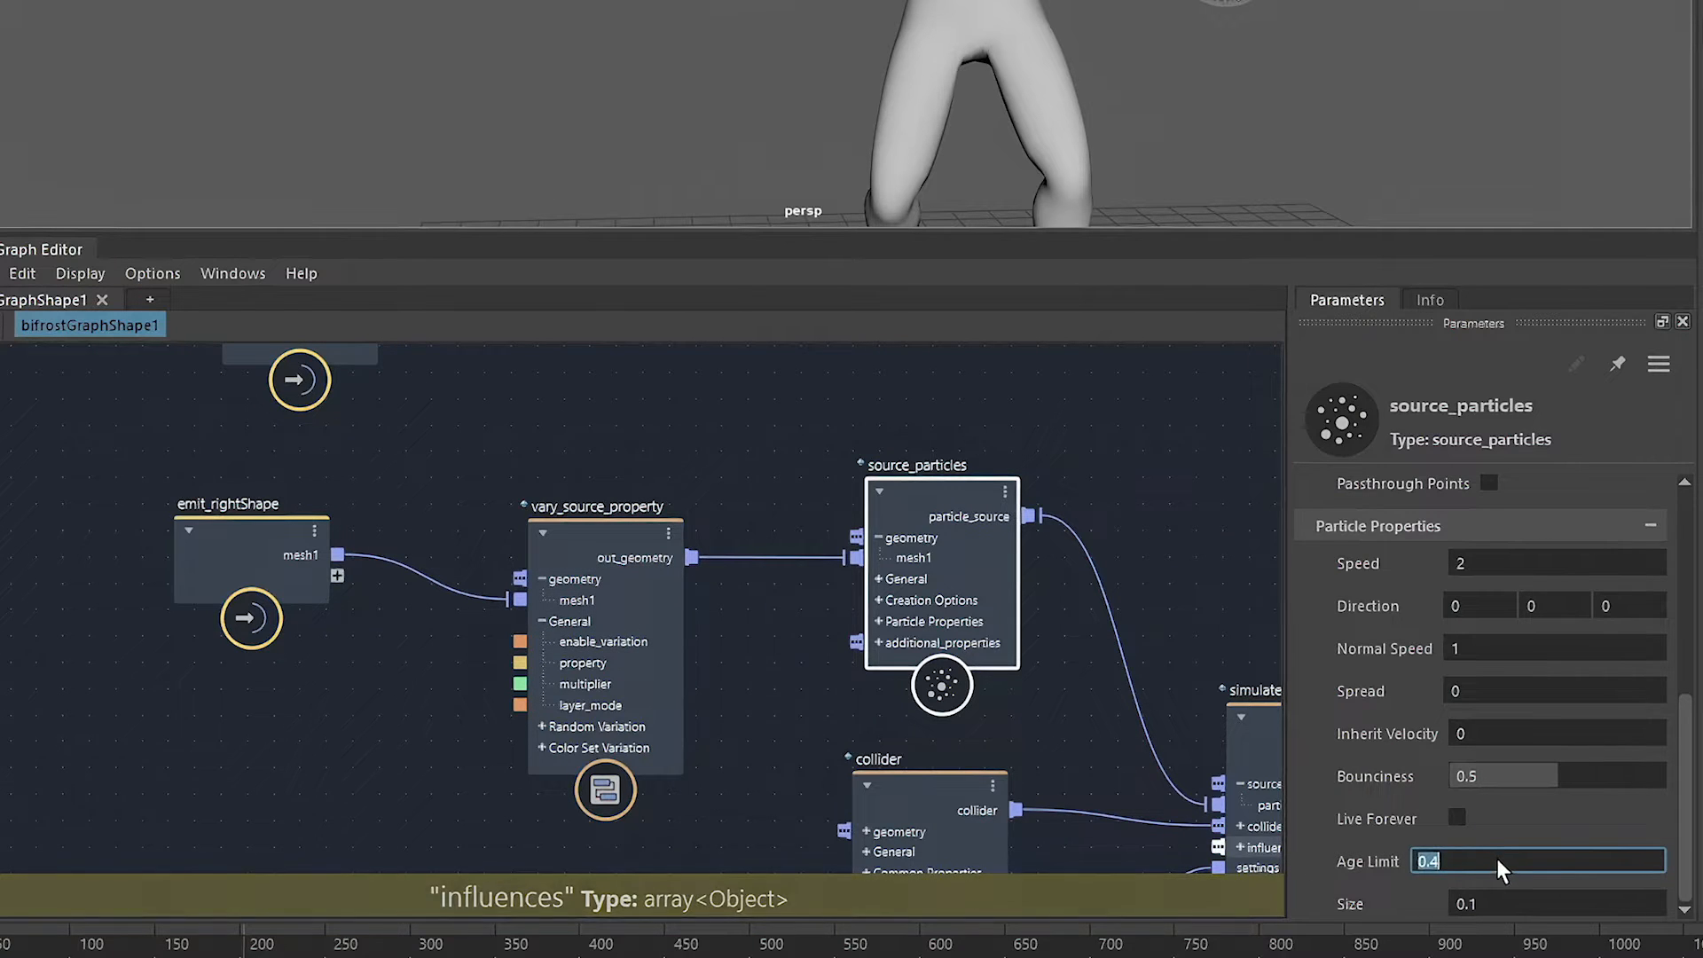
key("Return")
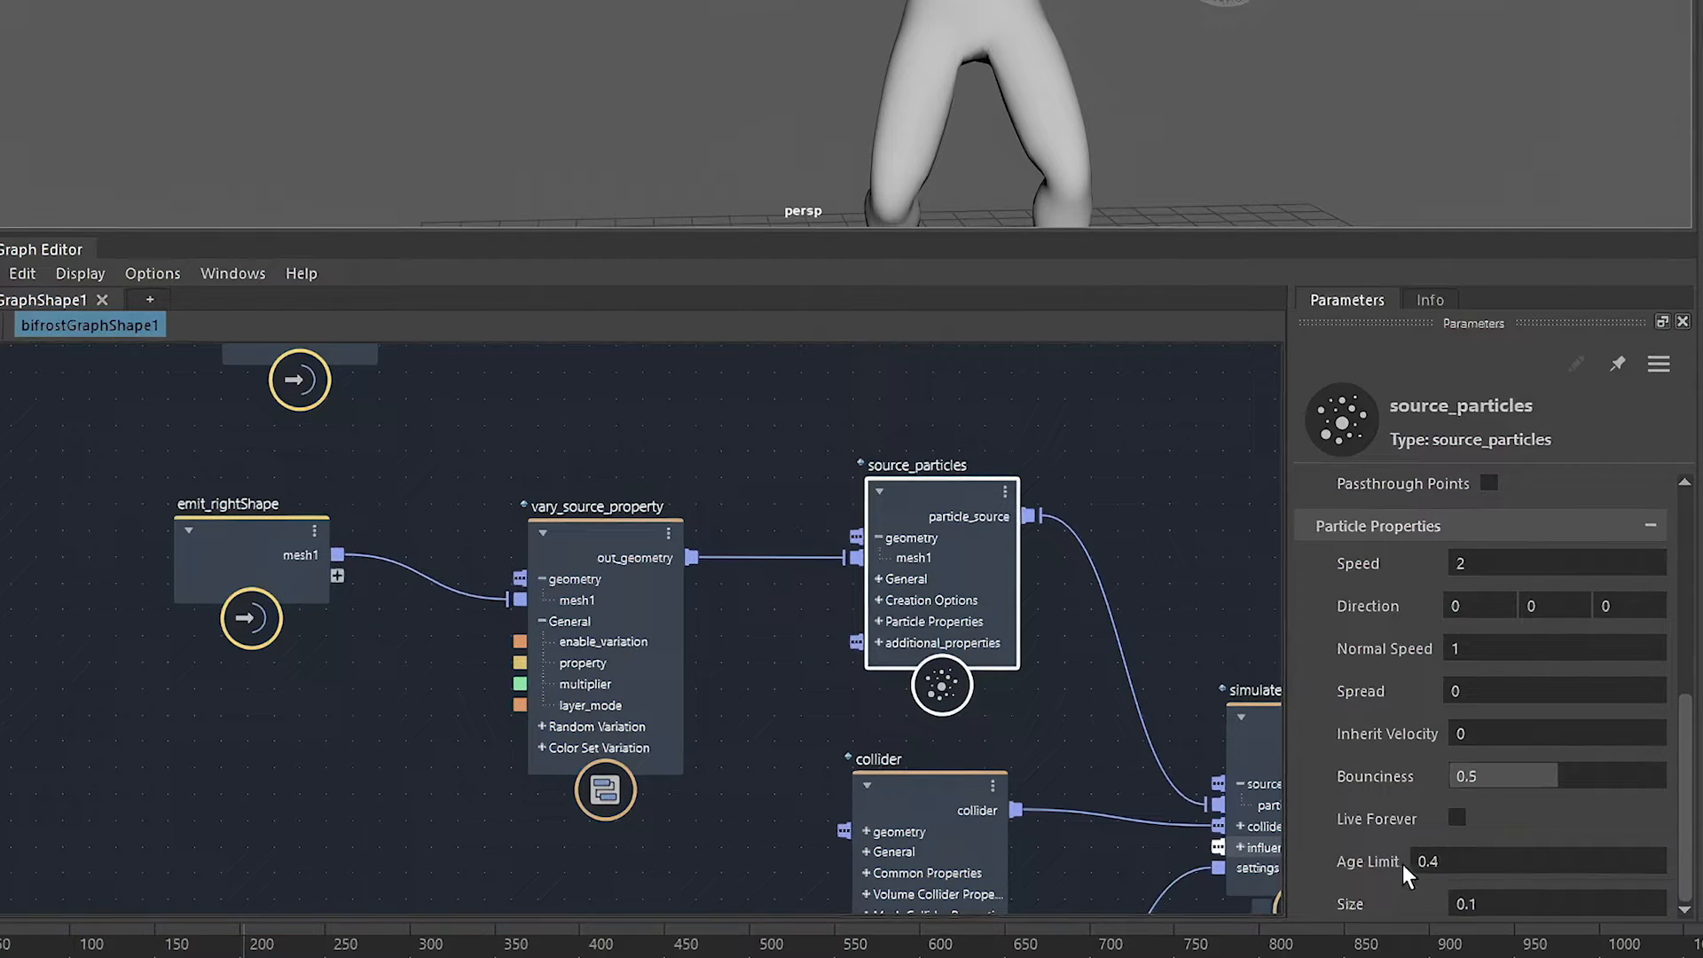
Set the Random Variation range of vary_source_property to Min 0.001 and Max 0.4.
left_click(602, 537)
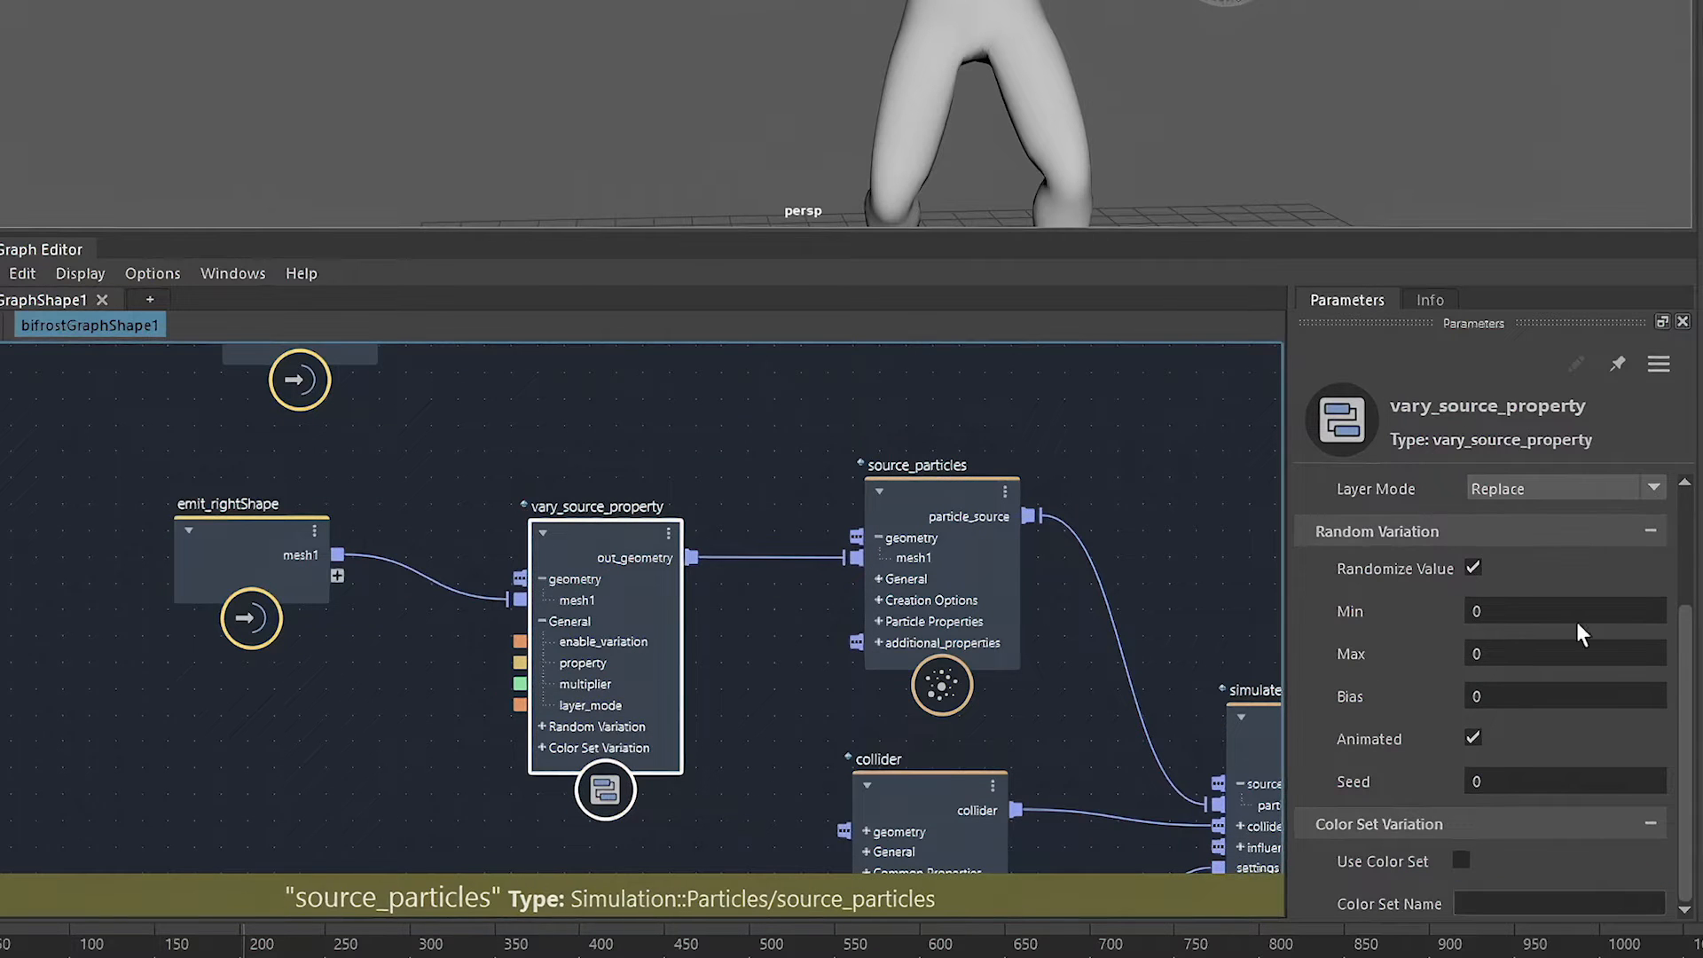
left_click(1521, 652)
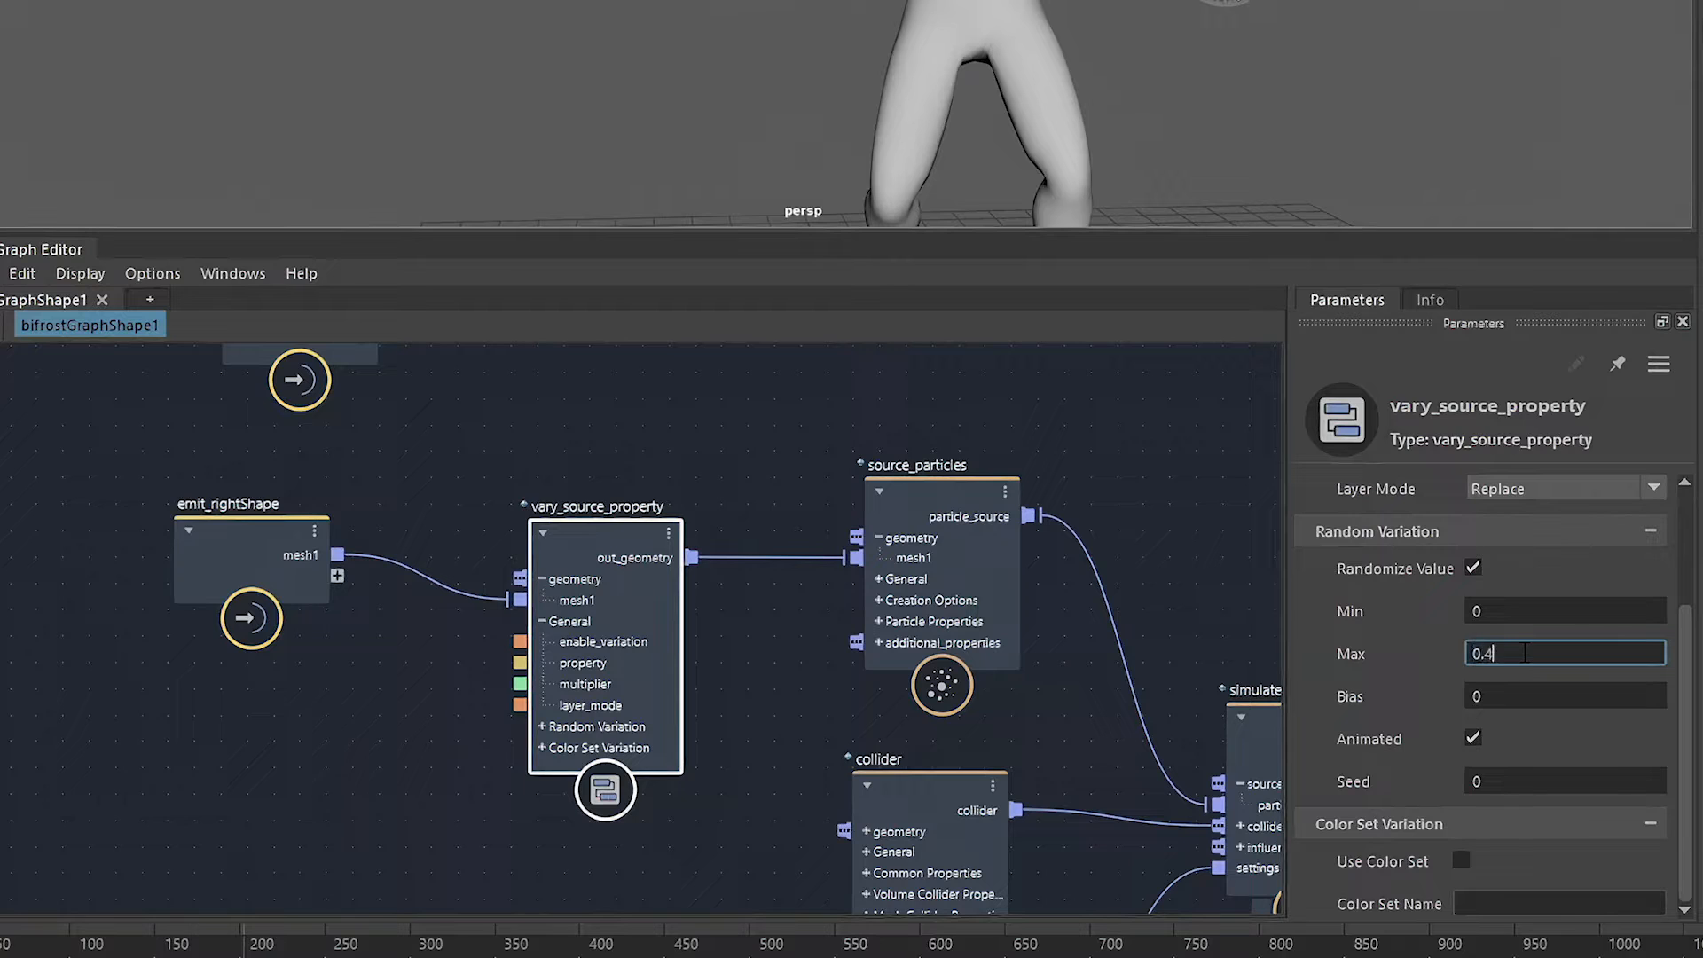
left_click(1543, 608)
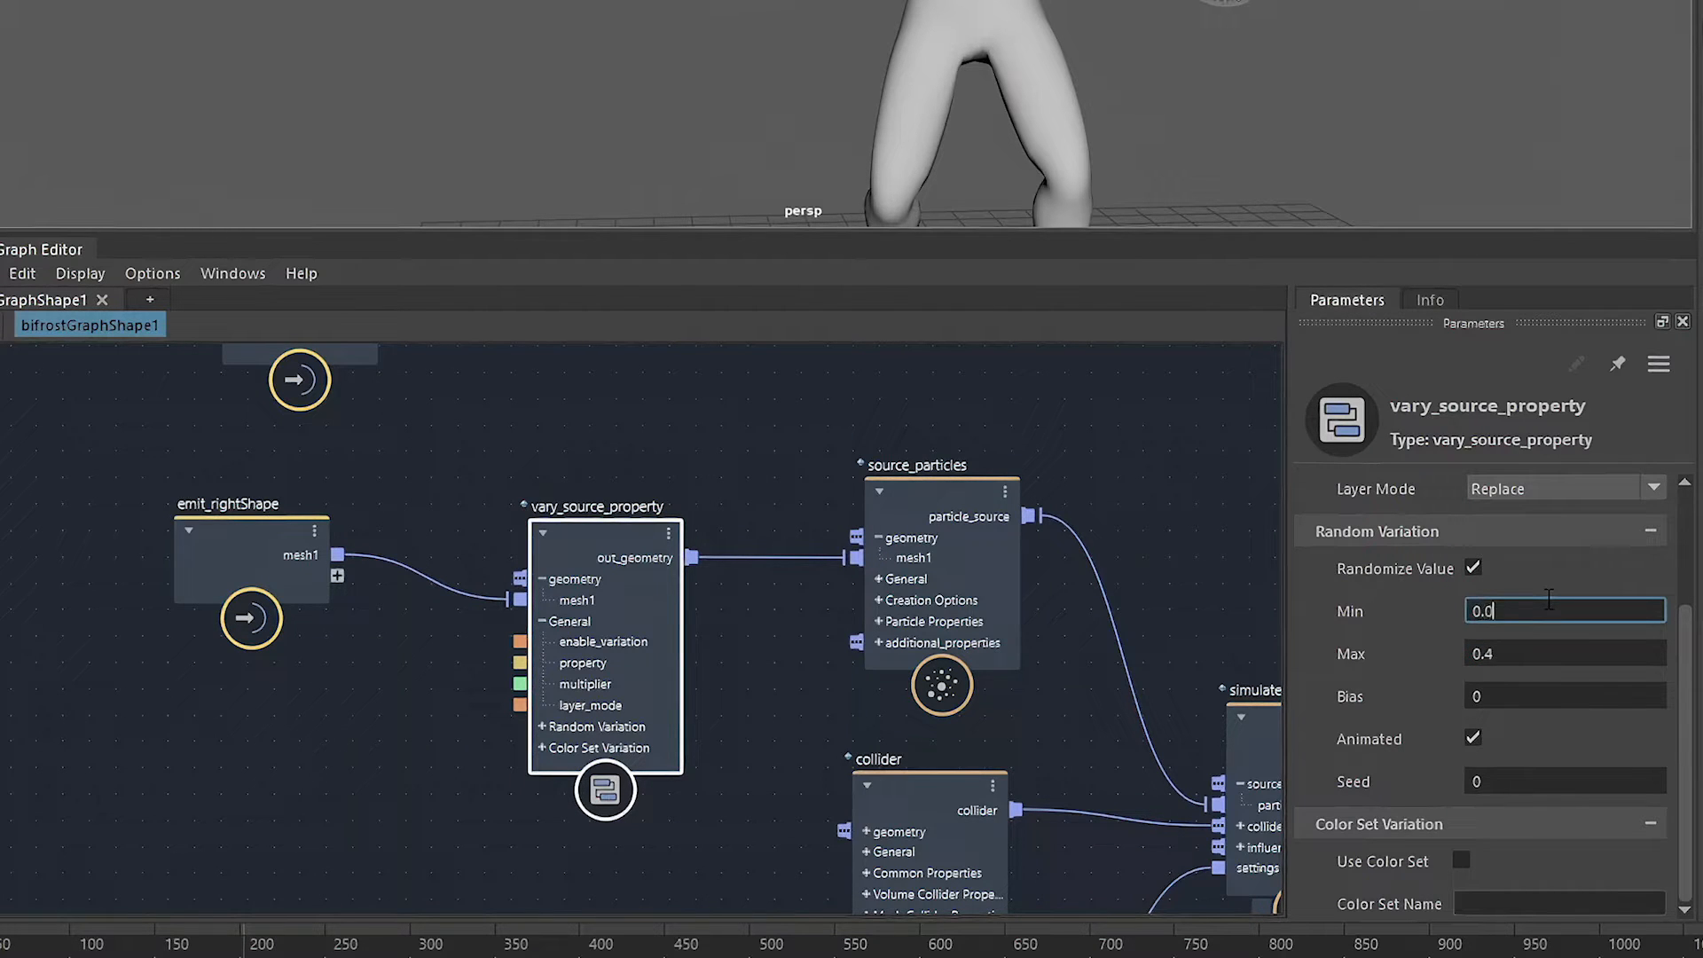
key("ctrl+a")
left_click(1547, 661)
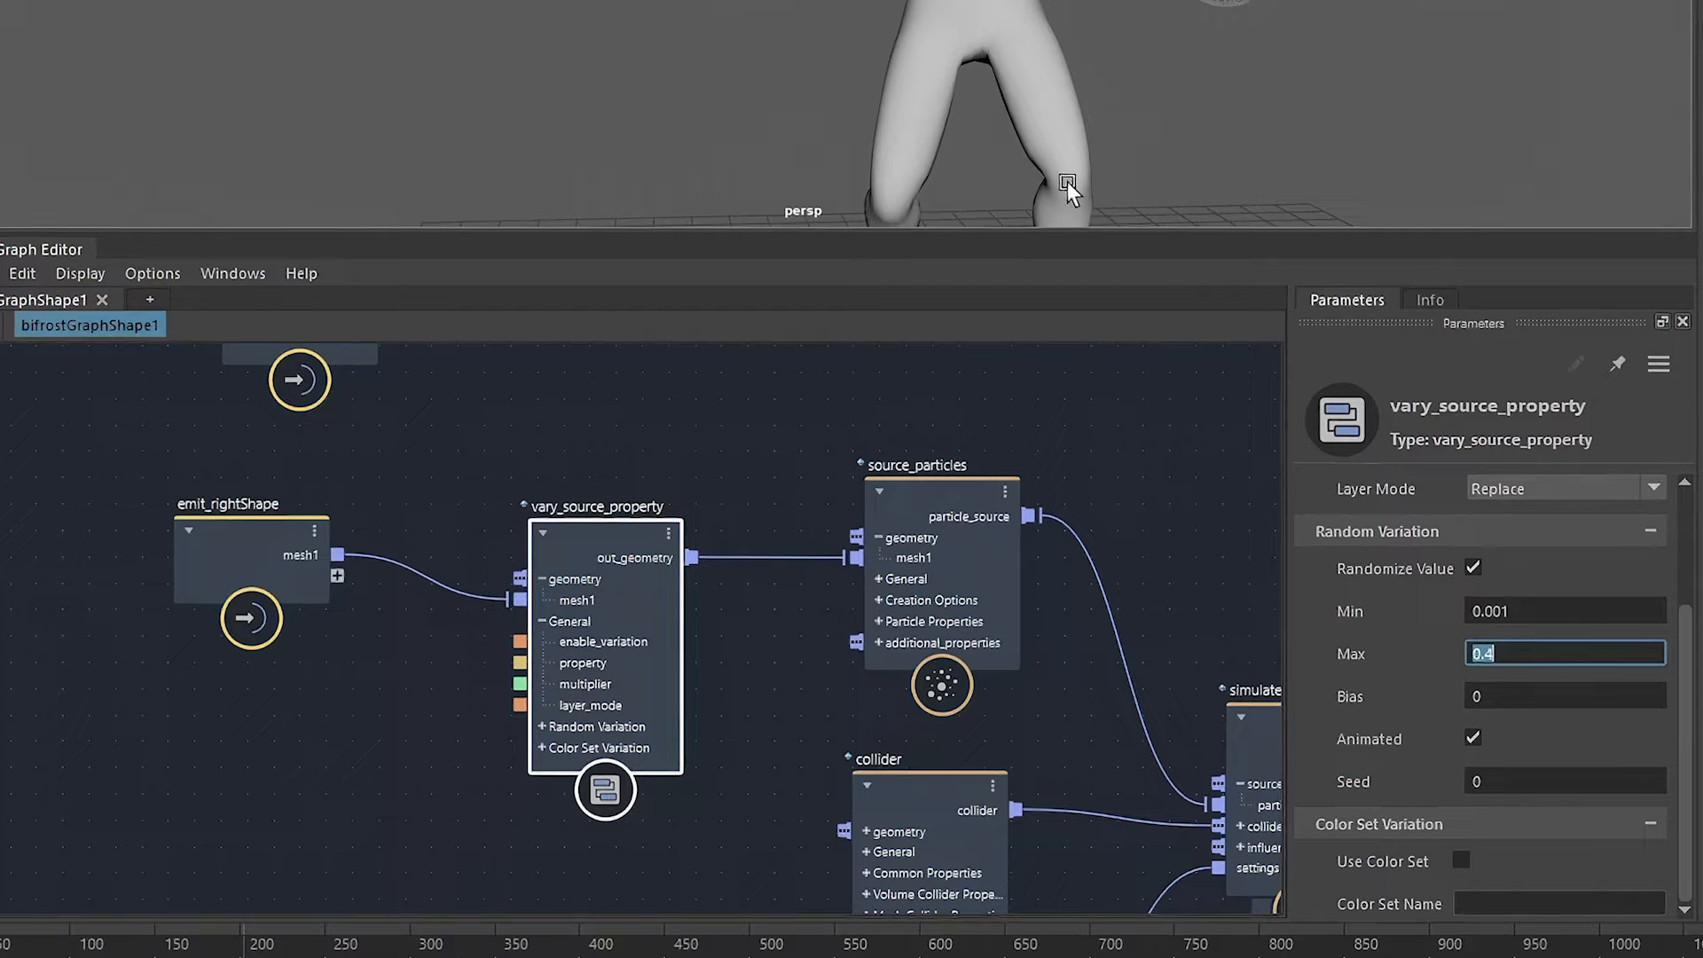
left_click(1445, 132)
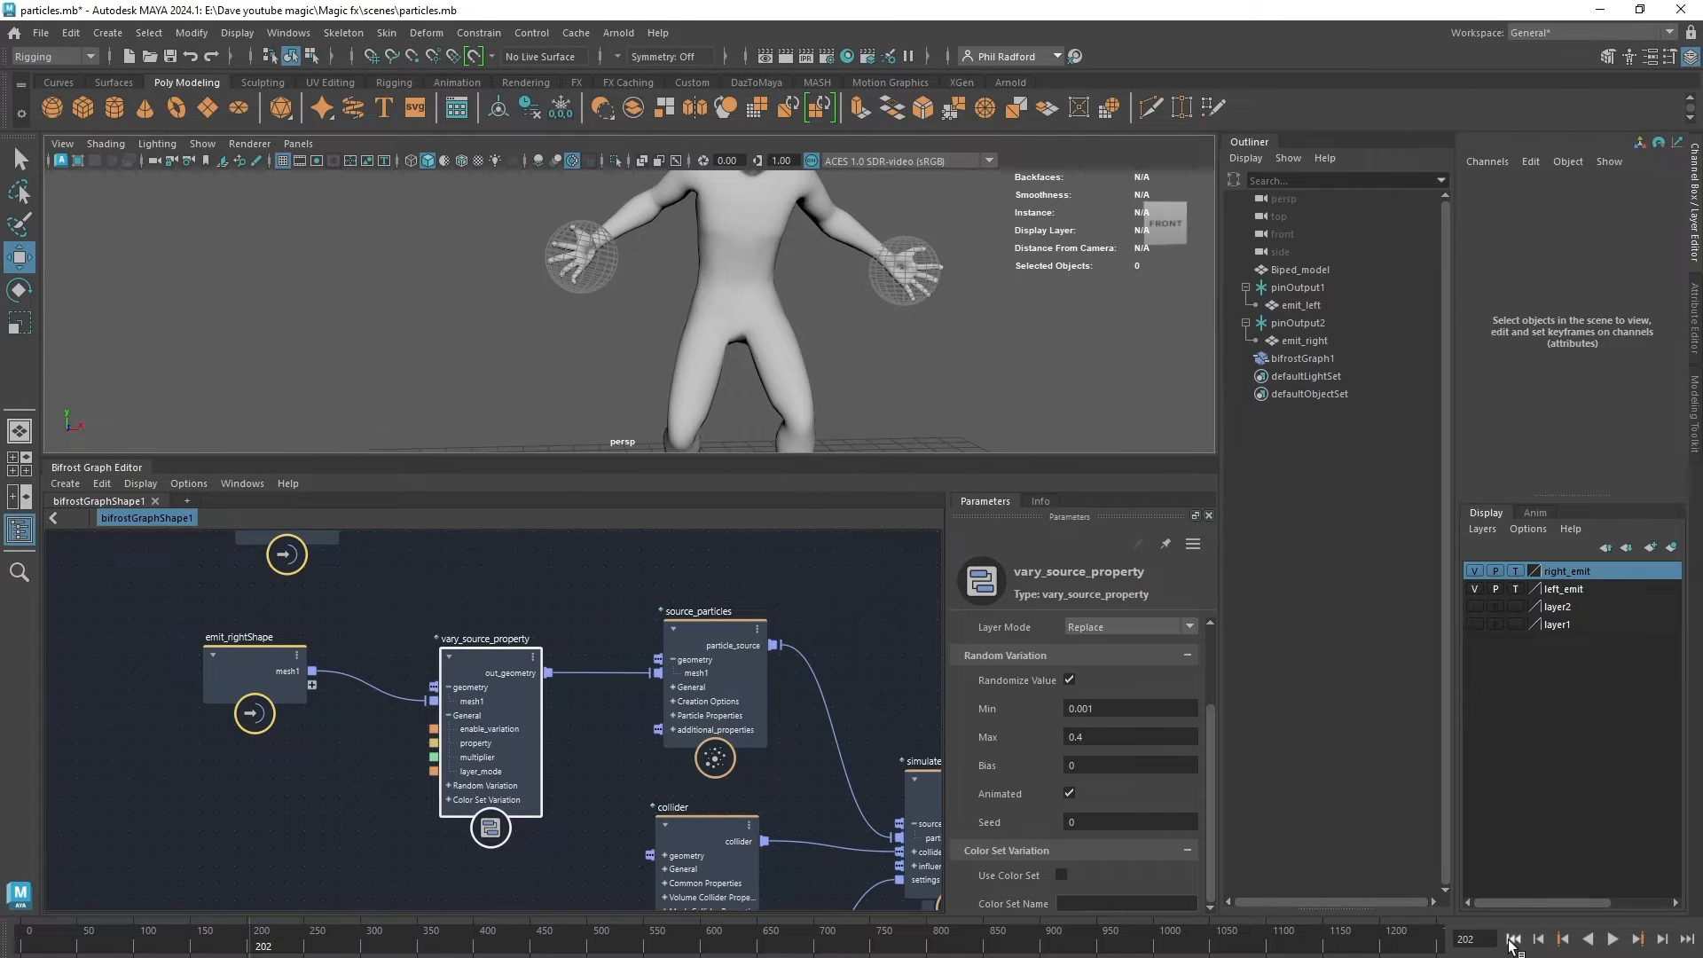
Play the simulation from the first frame, examine the particle lifetimes around the emitting hand up close, and play it again.
left_click(1513, 940)
left_click(1612, 940)
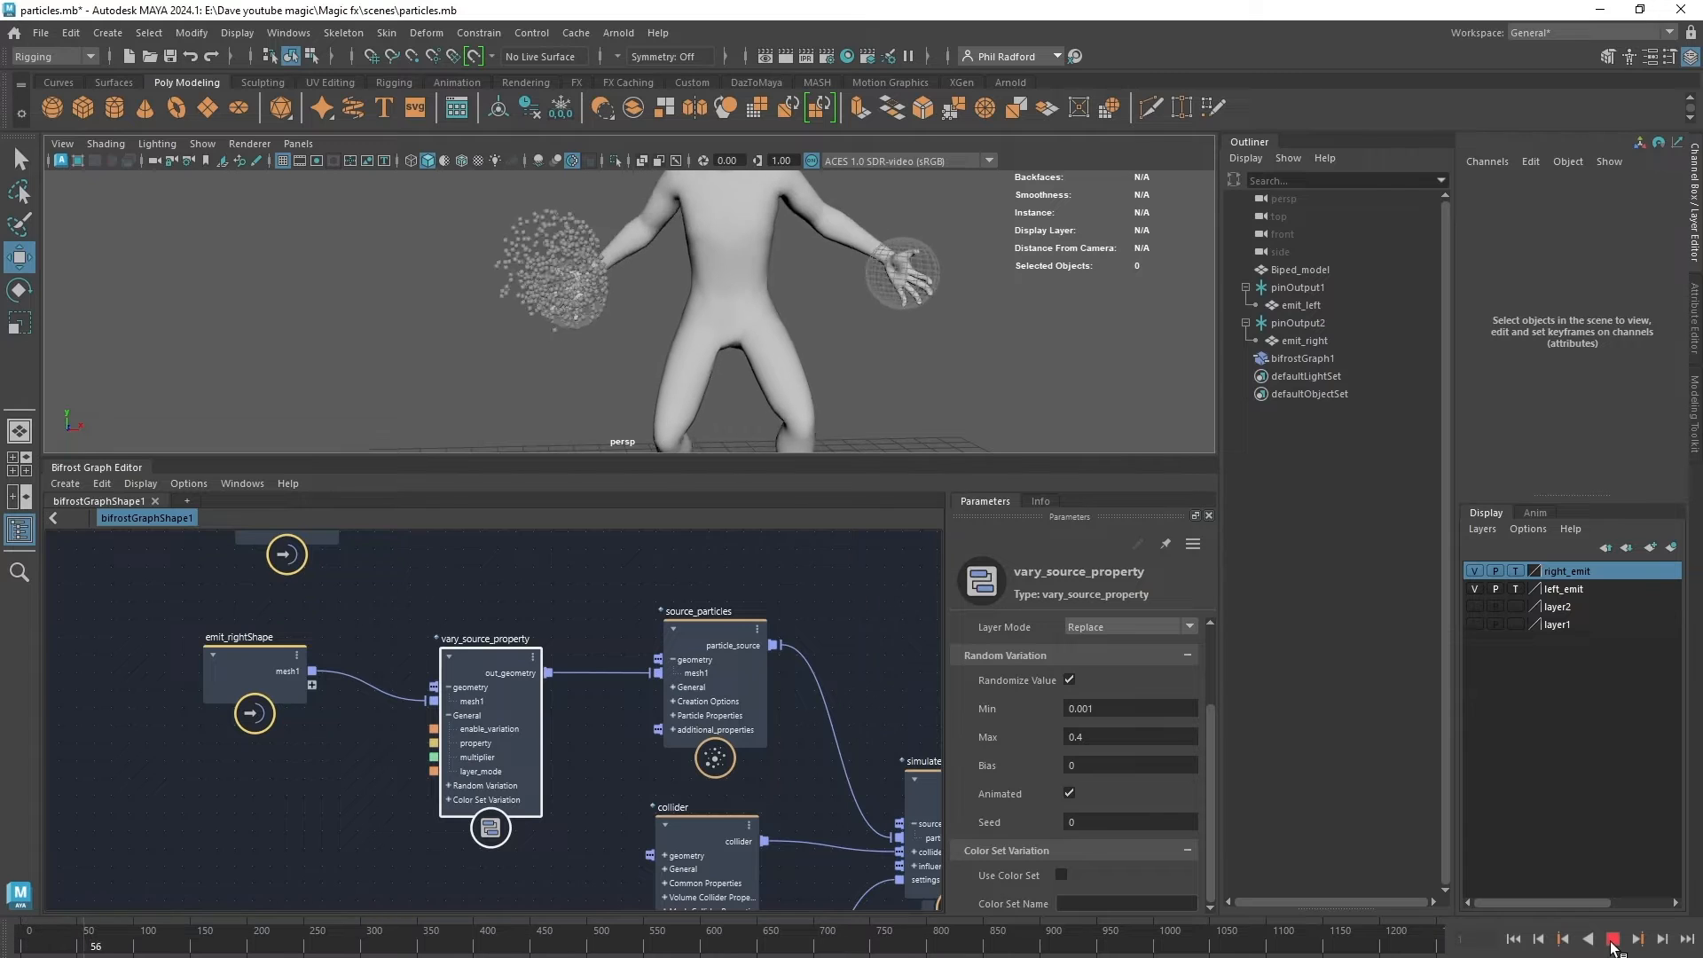
left_click(1612, 940)
scroll(634, 346, "up", 5)
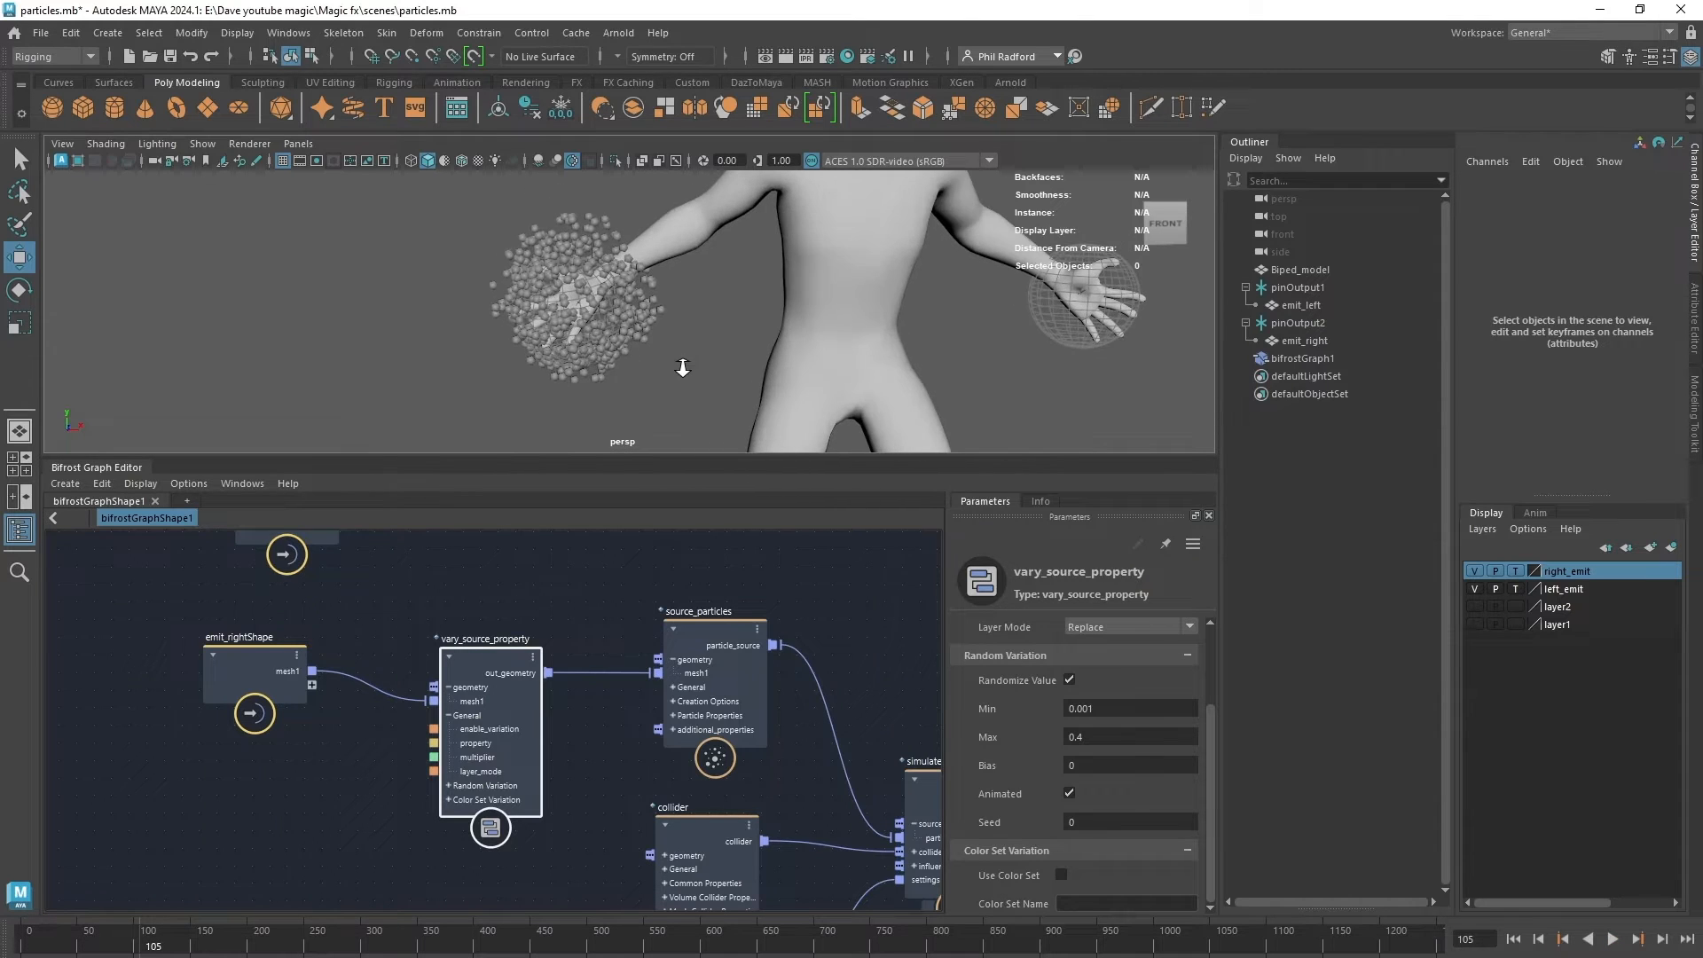
scroll(634, 346, "down", 3)
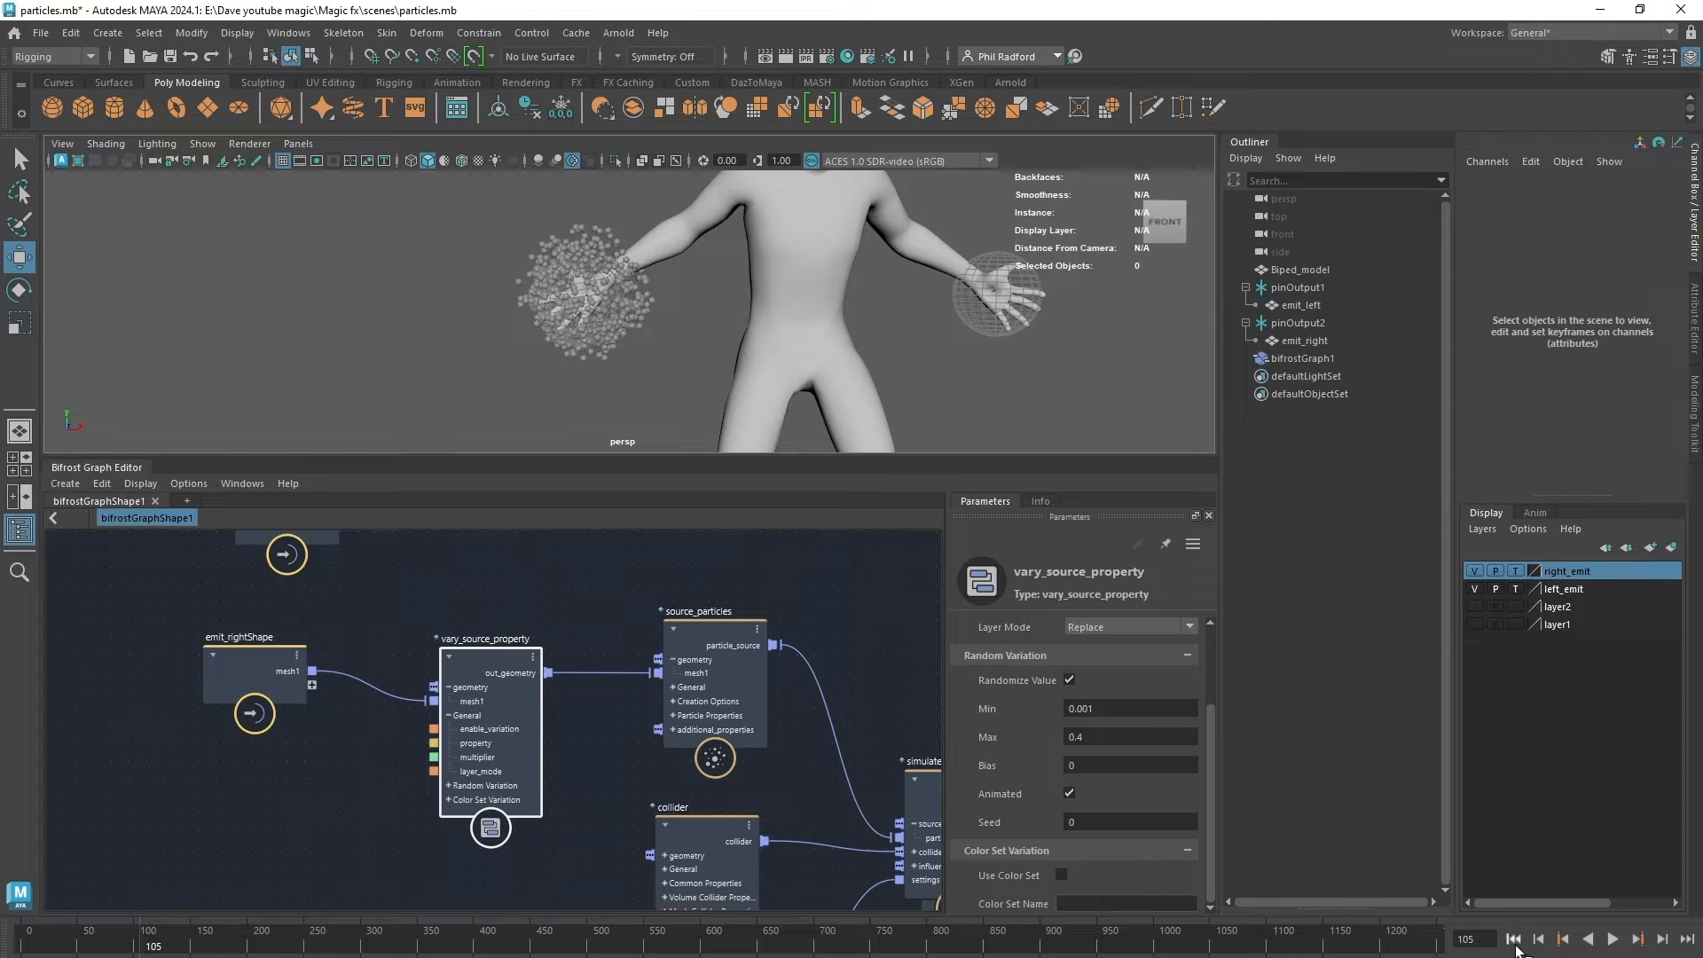
left_click(1612, 941)
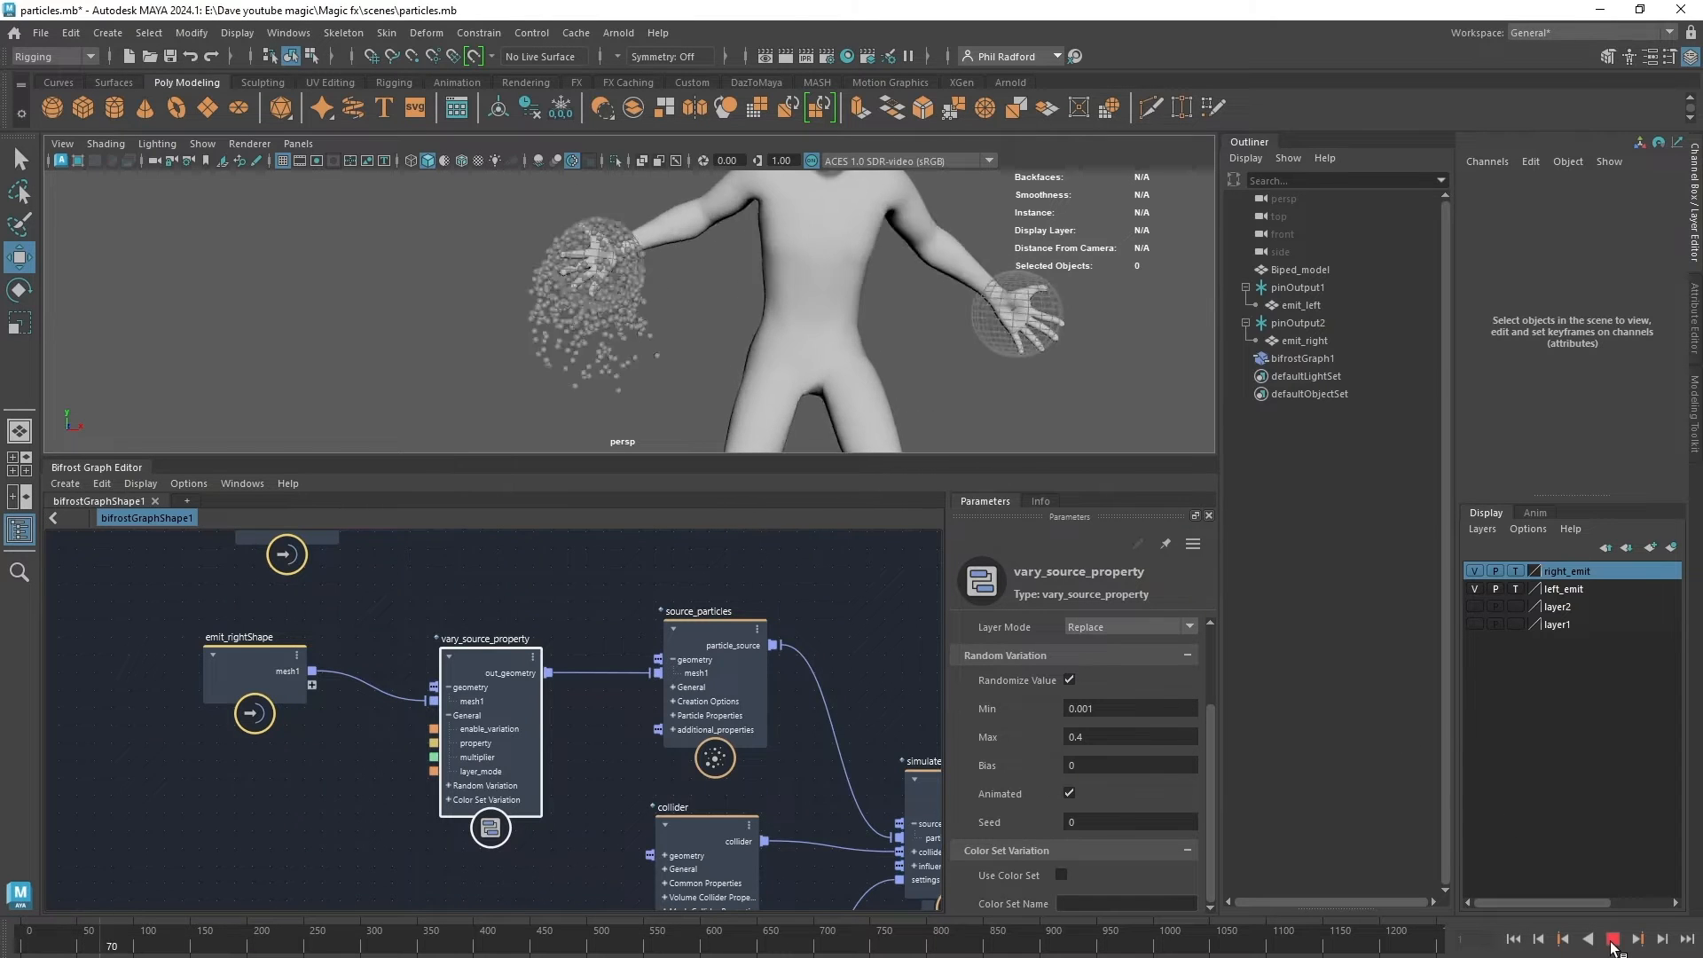
left_click(1613, 941)
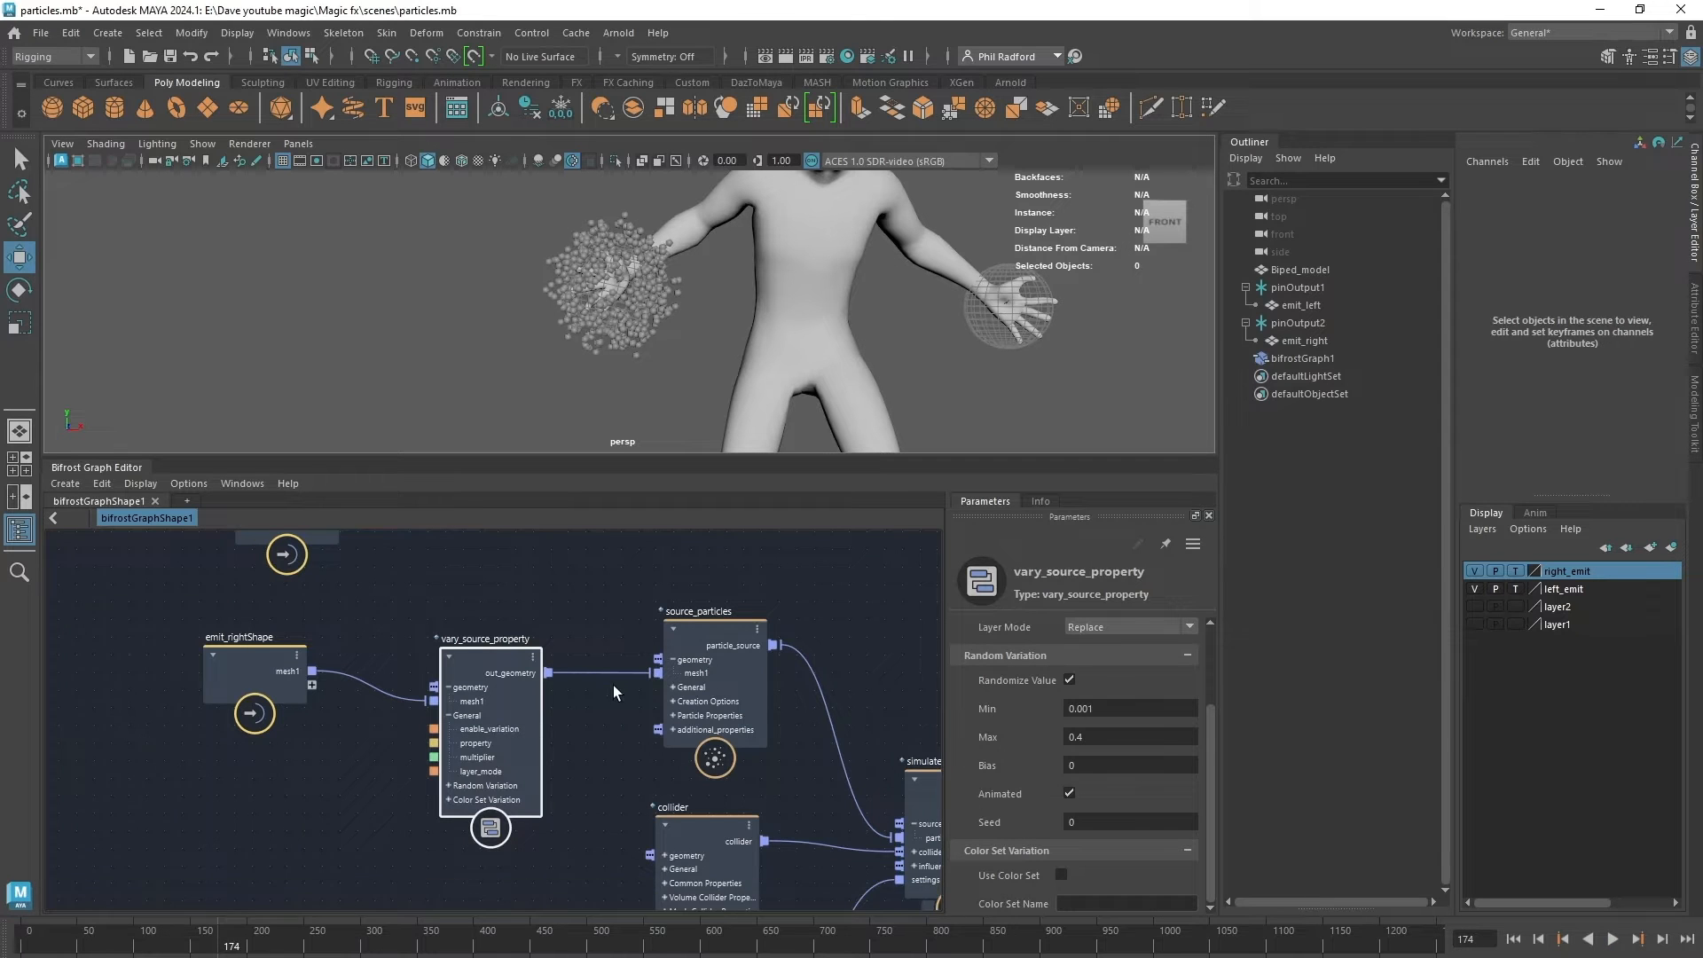
Connect emit_rightShape's mesh1 straight to source_particles, bypassing vary_source_property, and replay the simulation from the start for comparison.
left_click_drag(610, 672, 607, 729)
left_click_drag(312, 671, 693, 659)
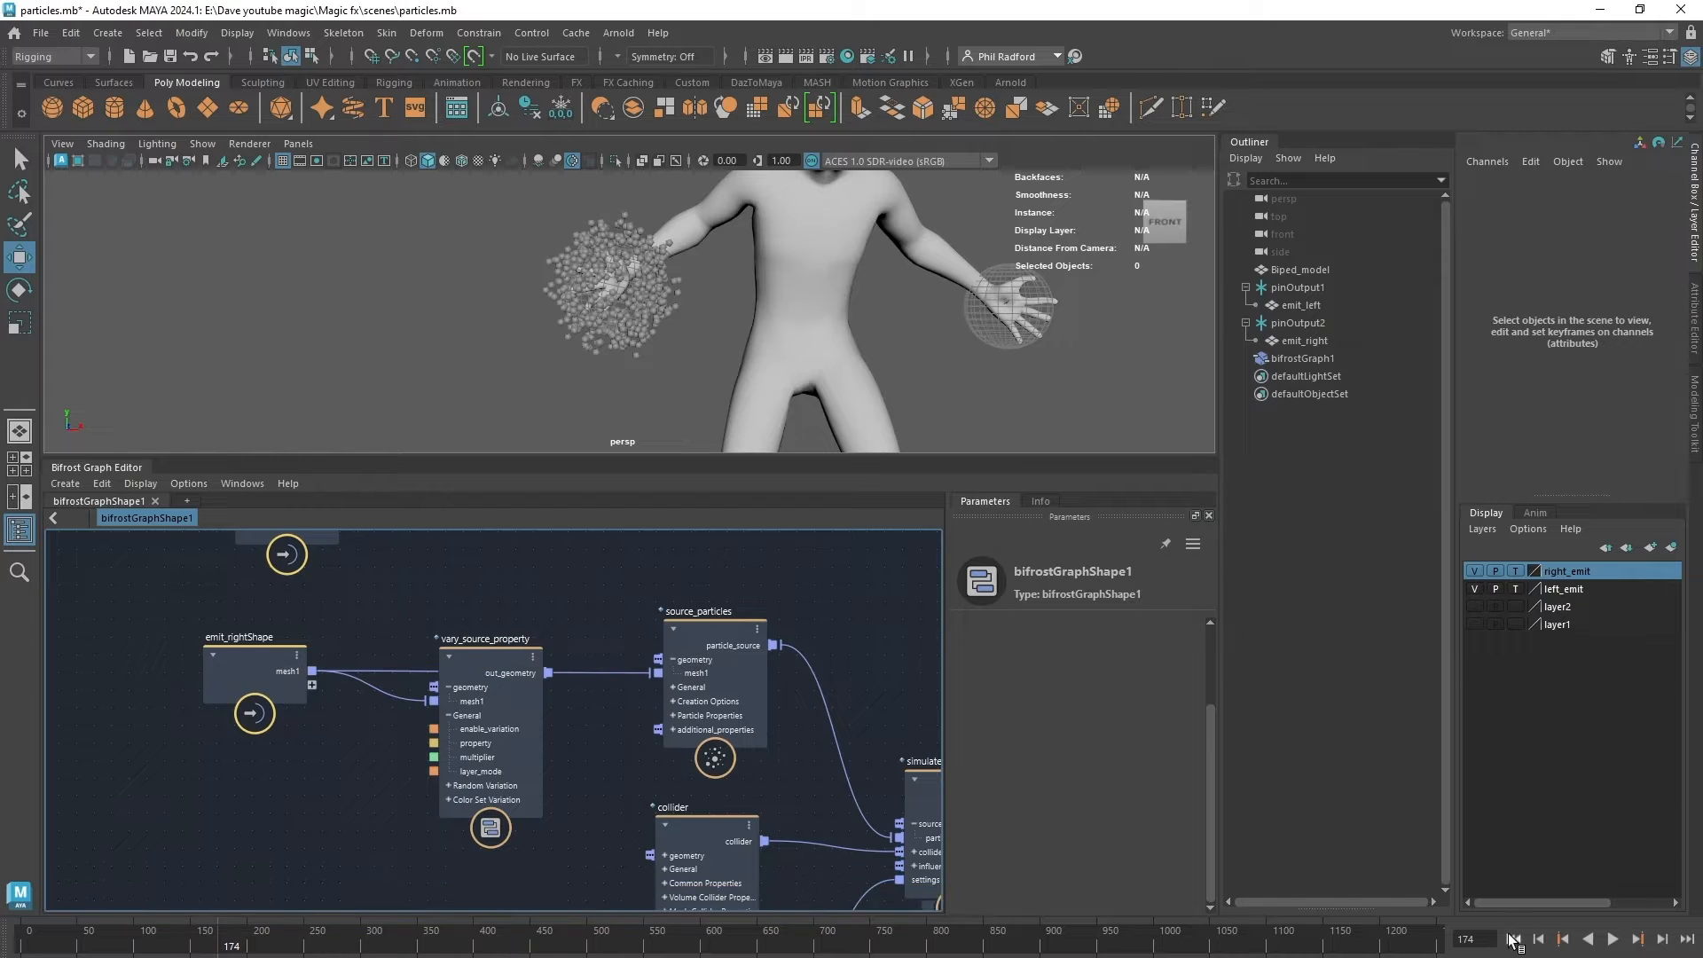
left_click(1513, 939)
left_click(1613, 939)
left_click(1612, 939)
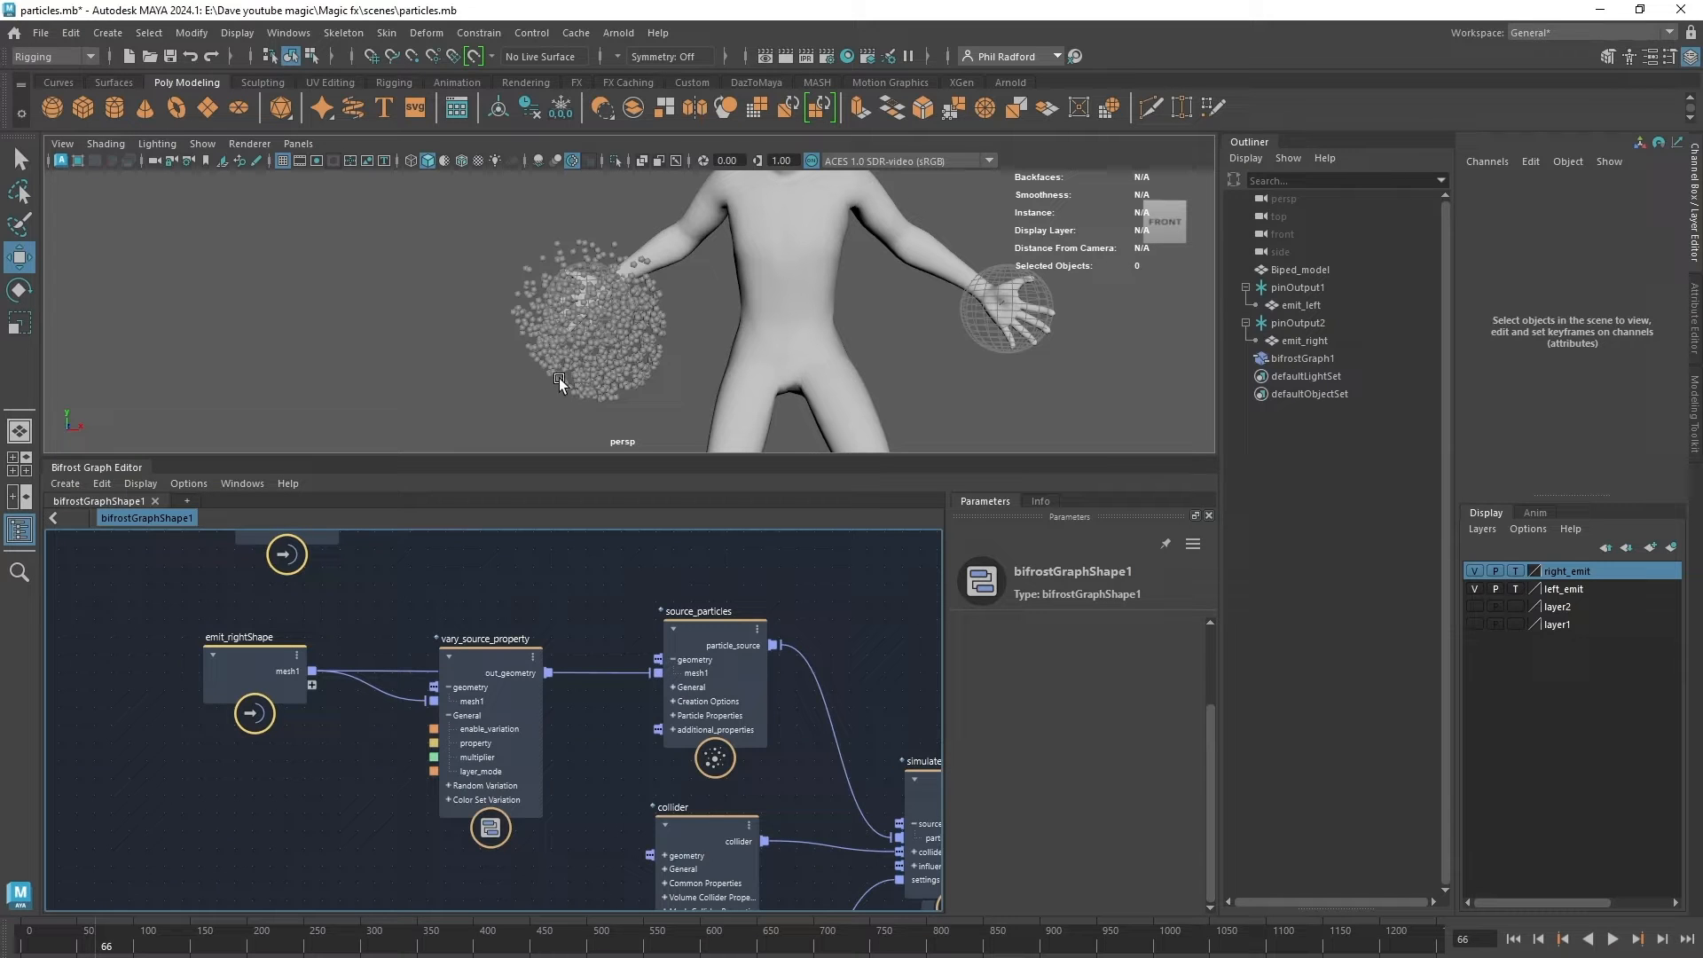
Insert vary_source_property back between emit_rightShape and source_particles and replay the simulation from the first frame.
left_click_drag(537, 699, 466, 643)
left_click(1513, 938)
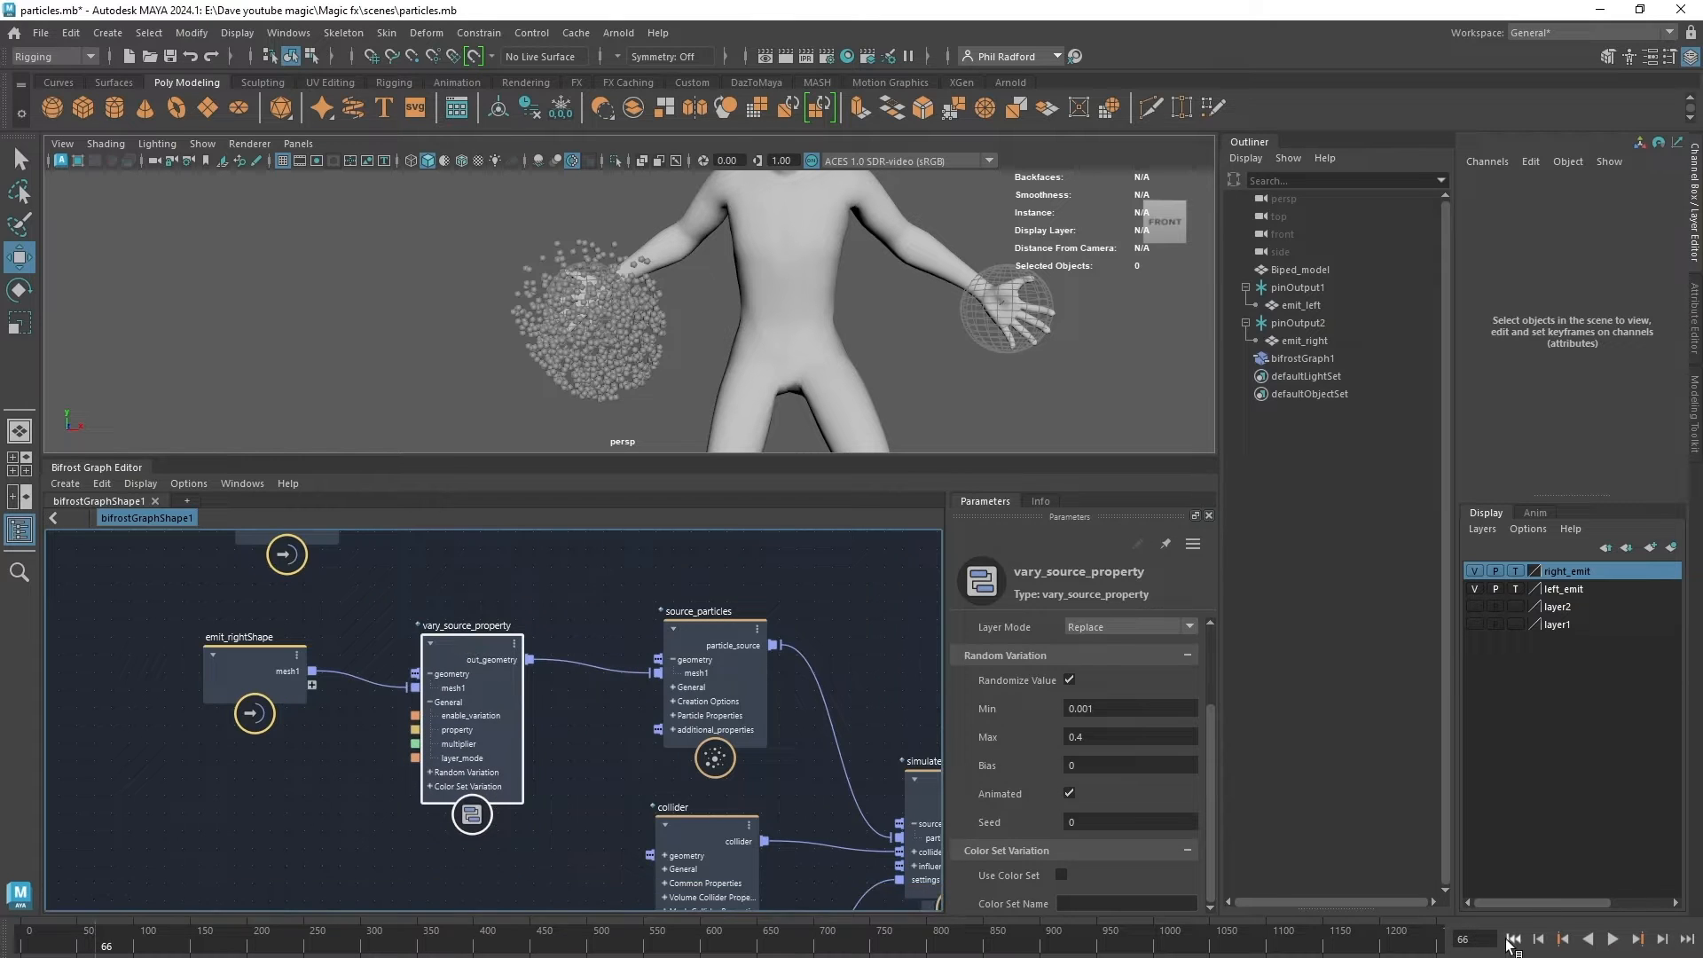
left_click(1612, 938)
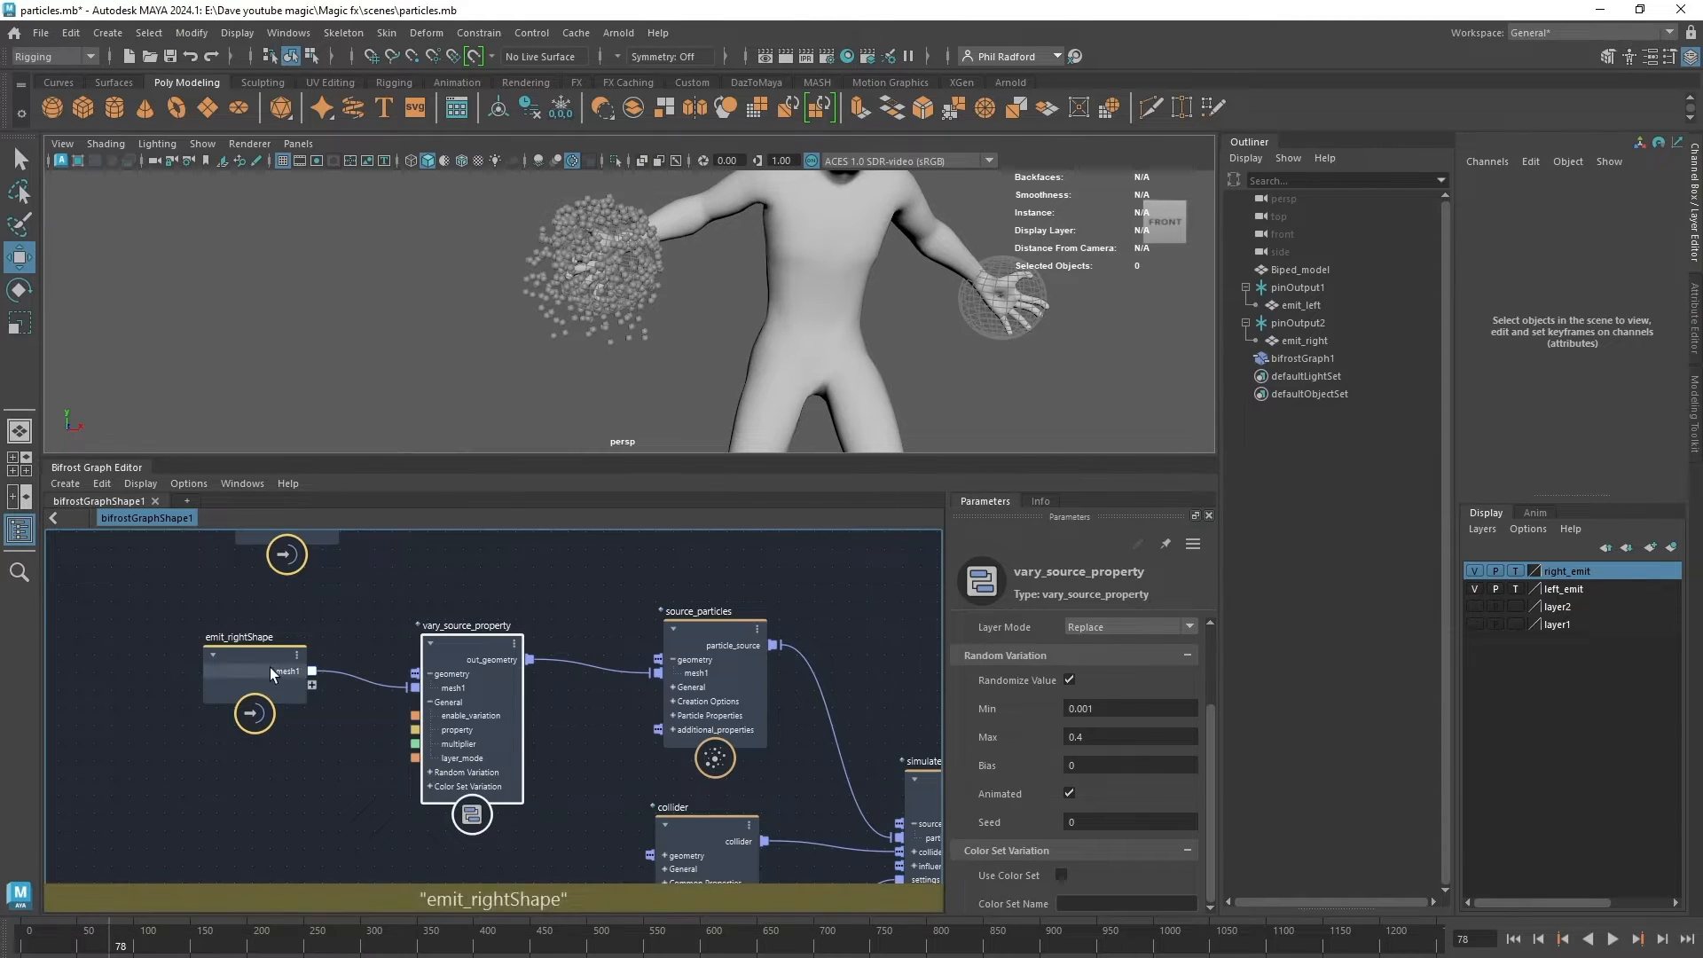
Move emit_rightShape farther away from vary_source_property and nudge vary_source_property up into line with source_particles.
left_click_drag(270, 667, 147, 667)
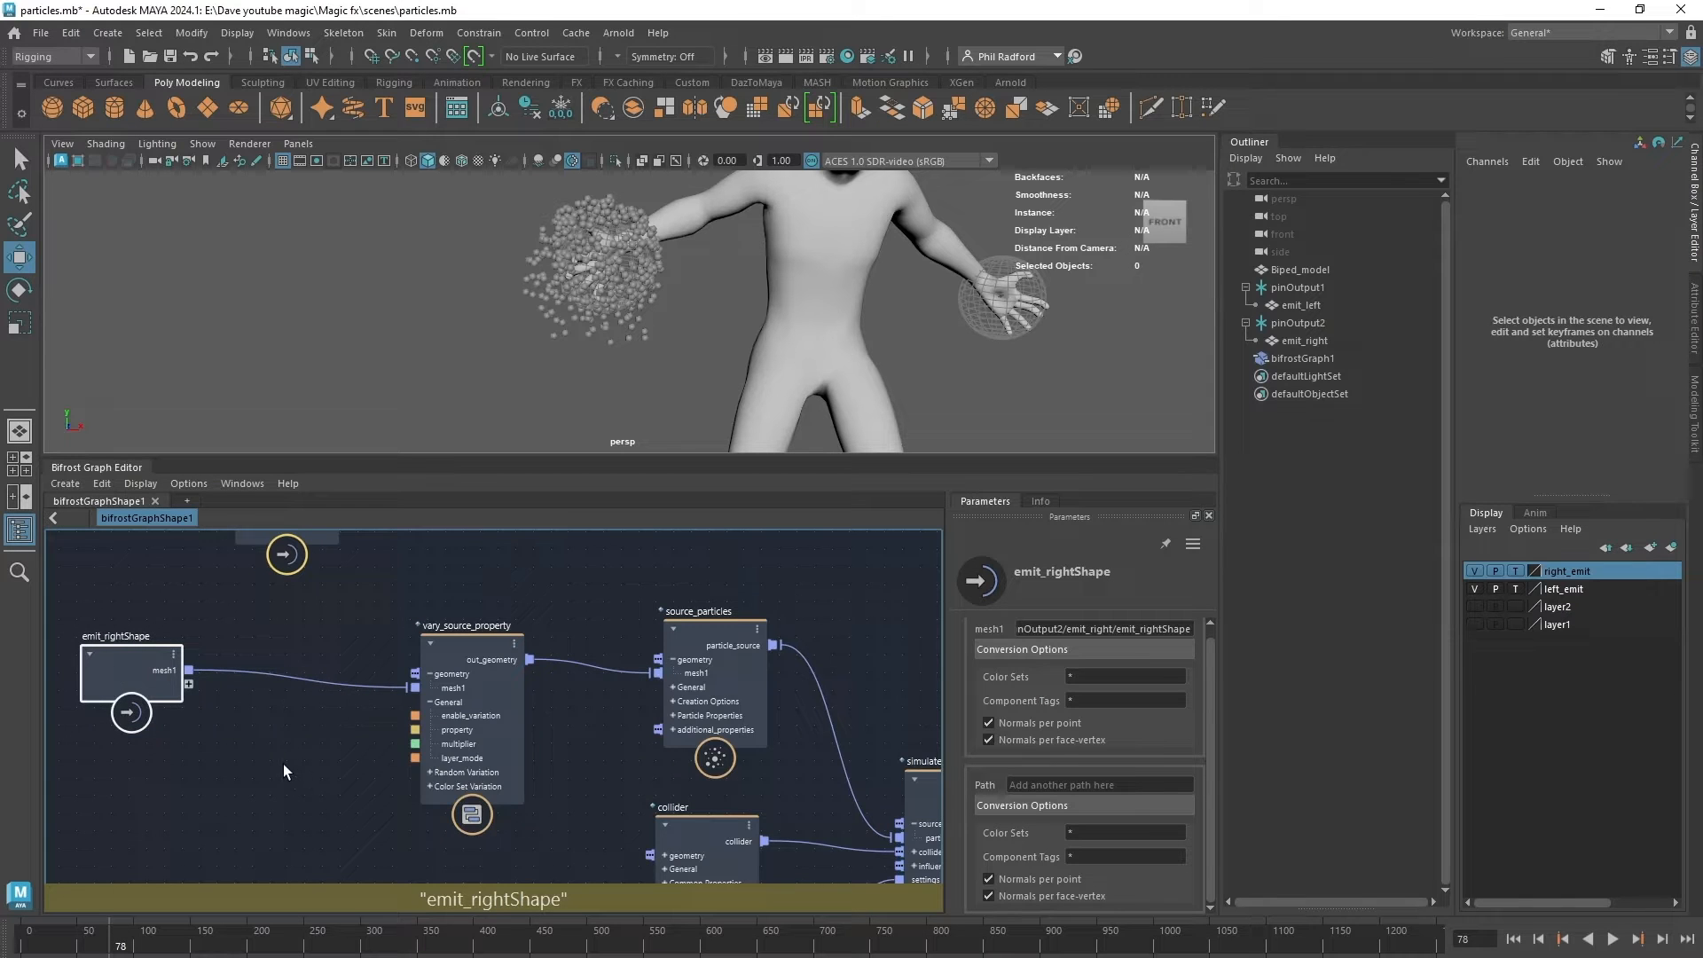
middle_click_drag(284, 763, 406, 774)
left_click(591, 660)
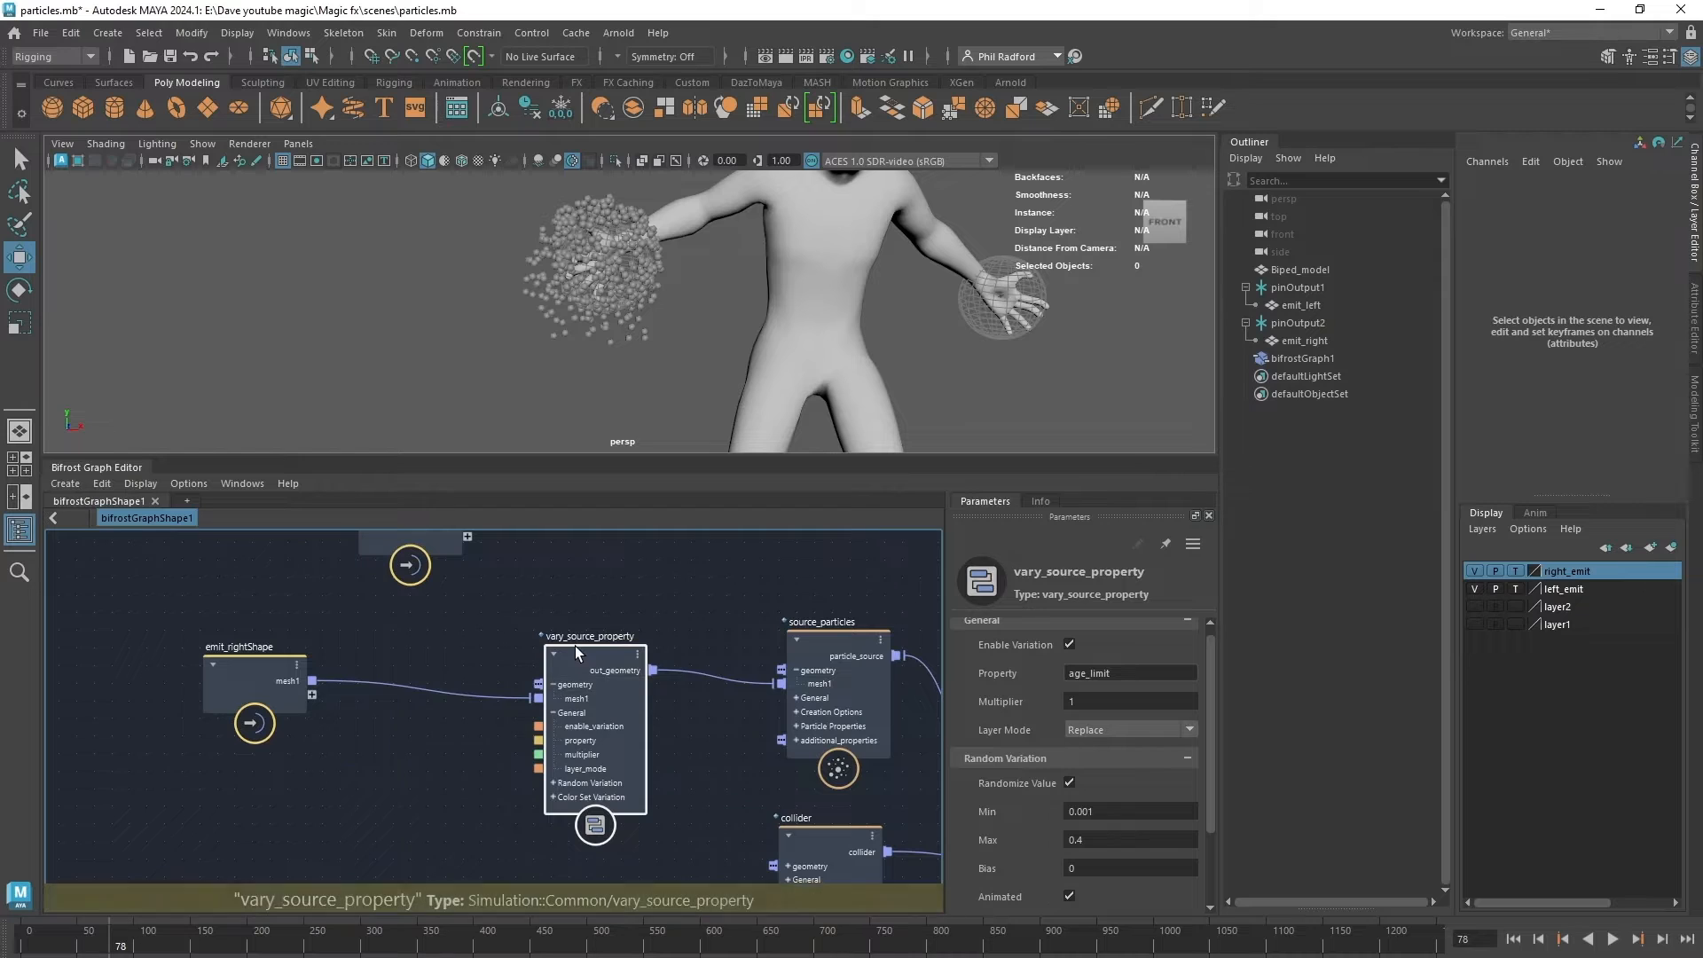
left_click_drag(574, 646, 584, 630)
Return the timeline to frame 1 and set the particle Size of source_particles to 0.13.
left_click(843, 665)
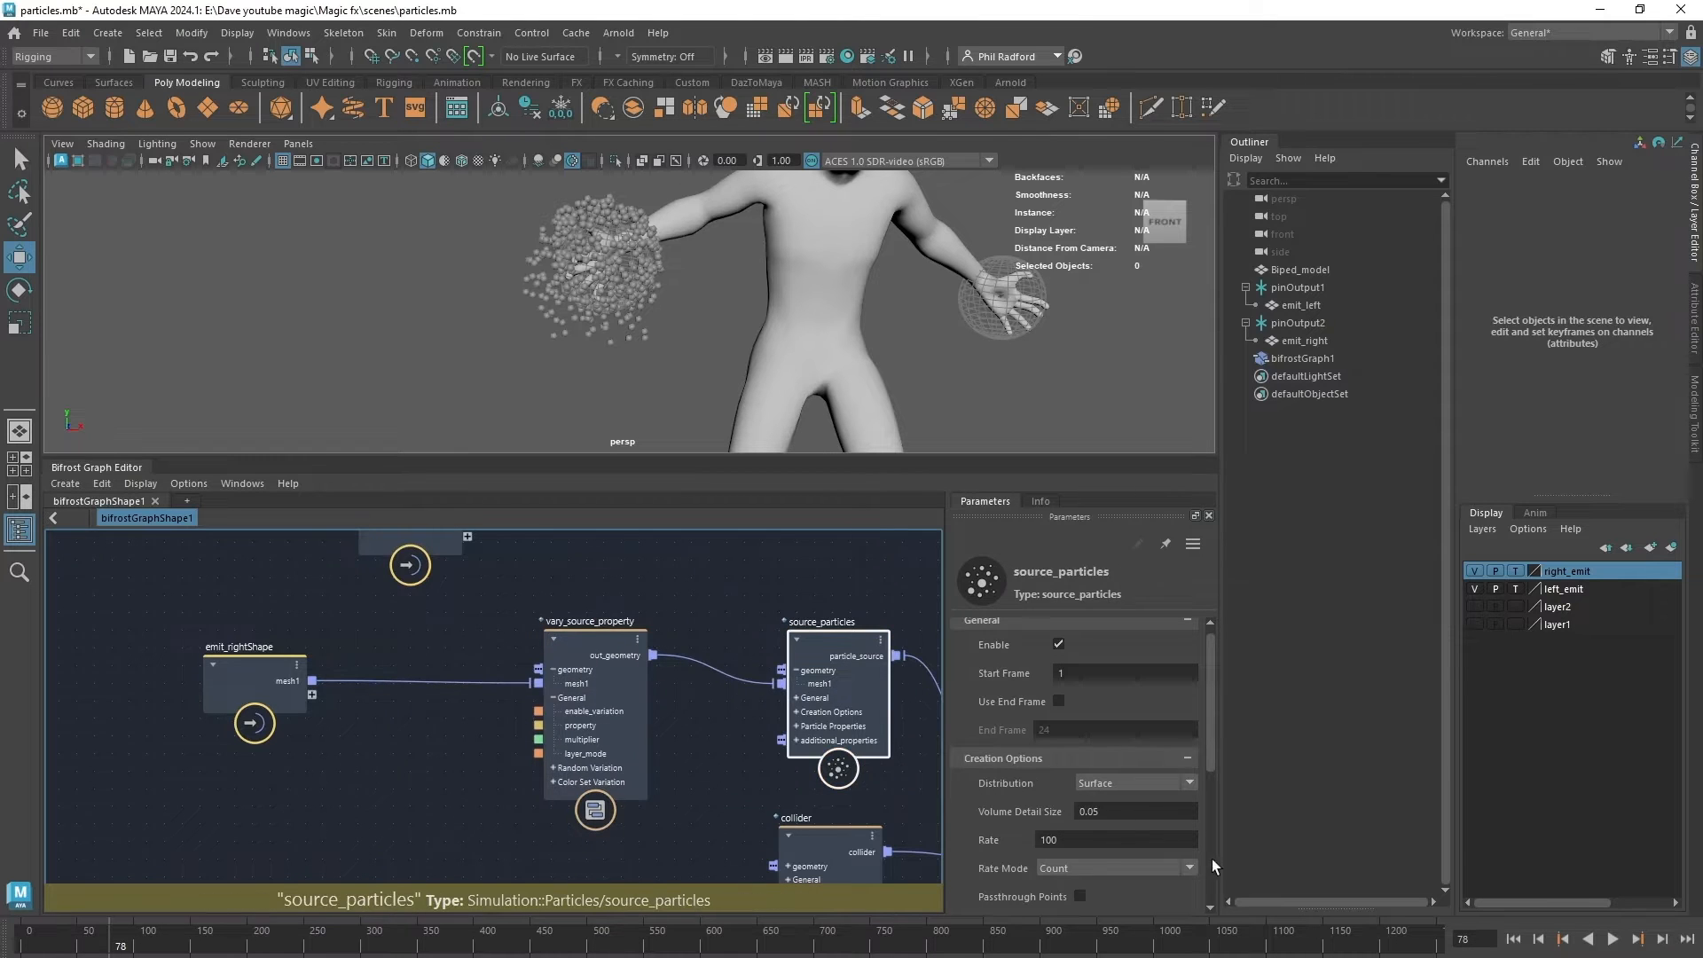
scroll(975, 710, "down", 5)
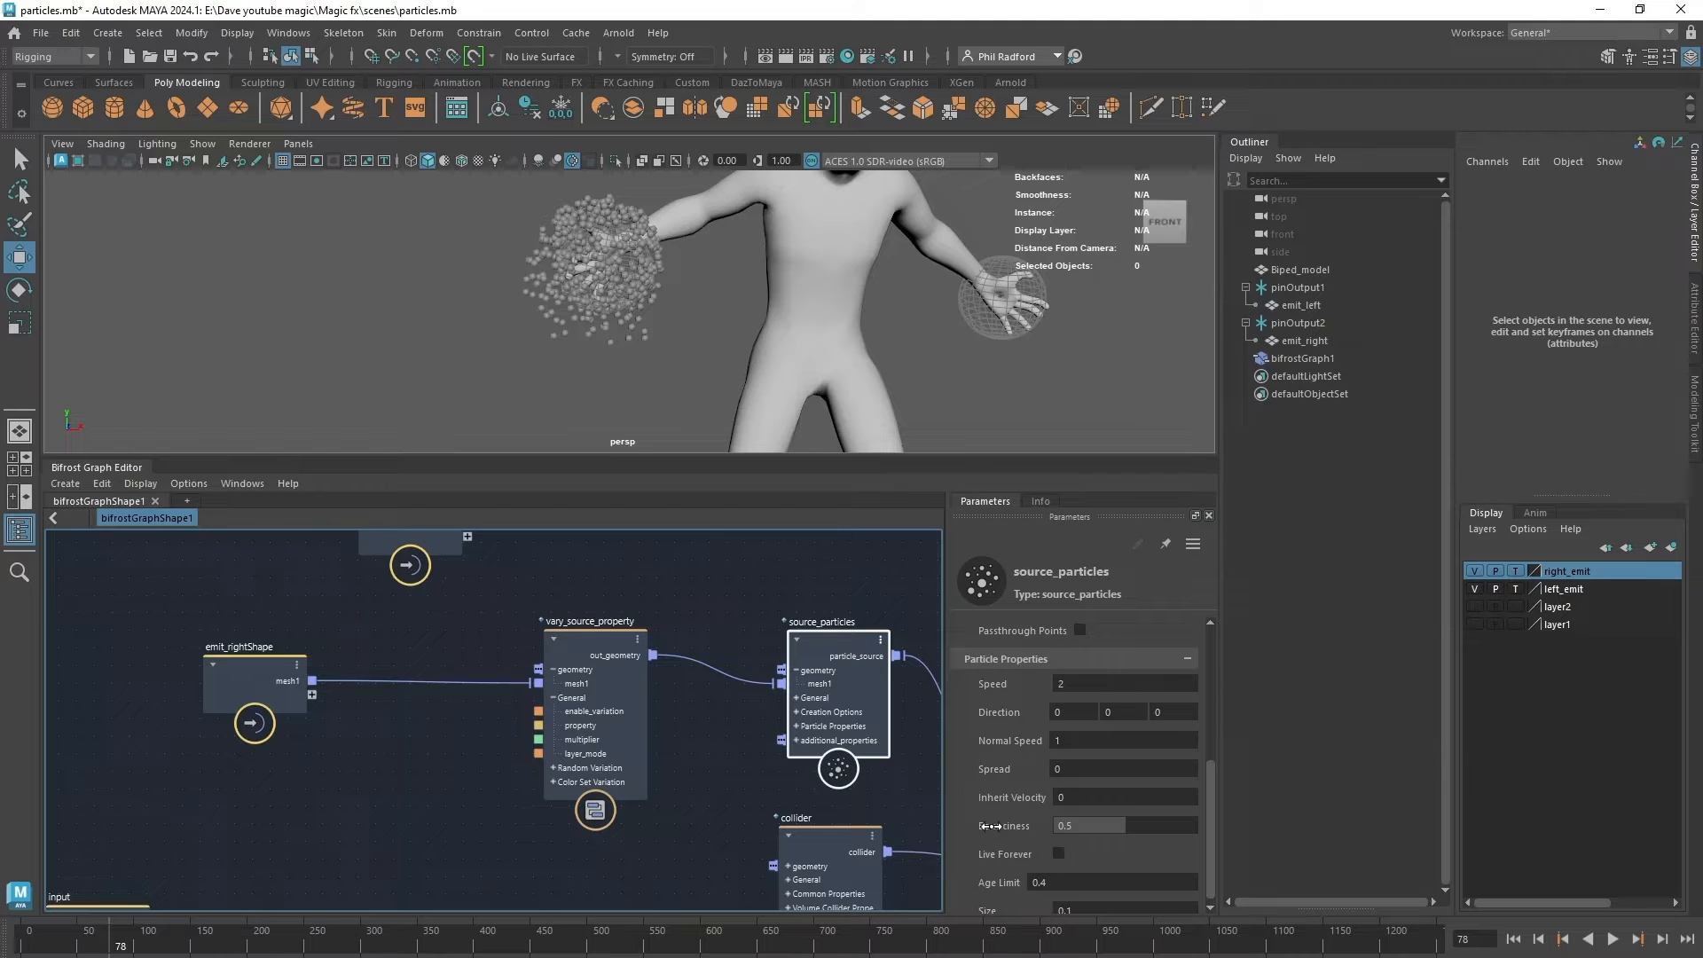
scroll(965, 821, "down", 1)
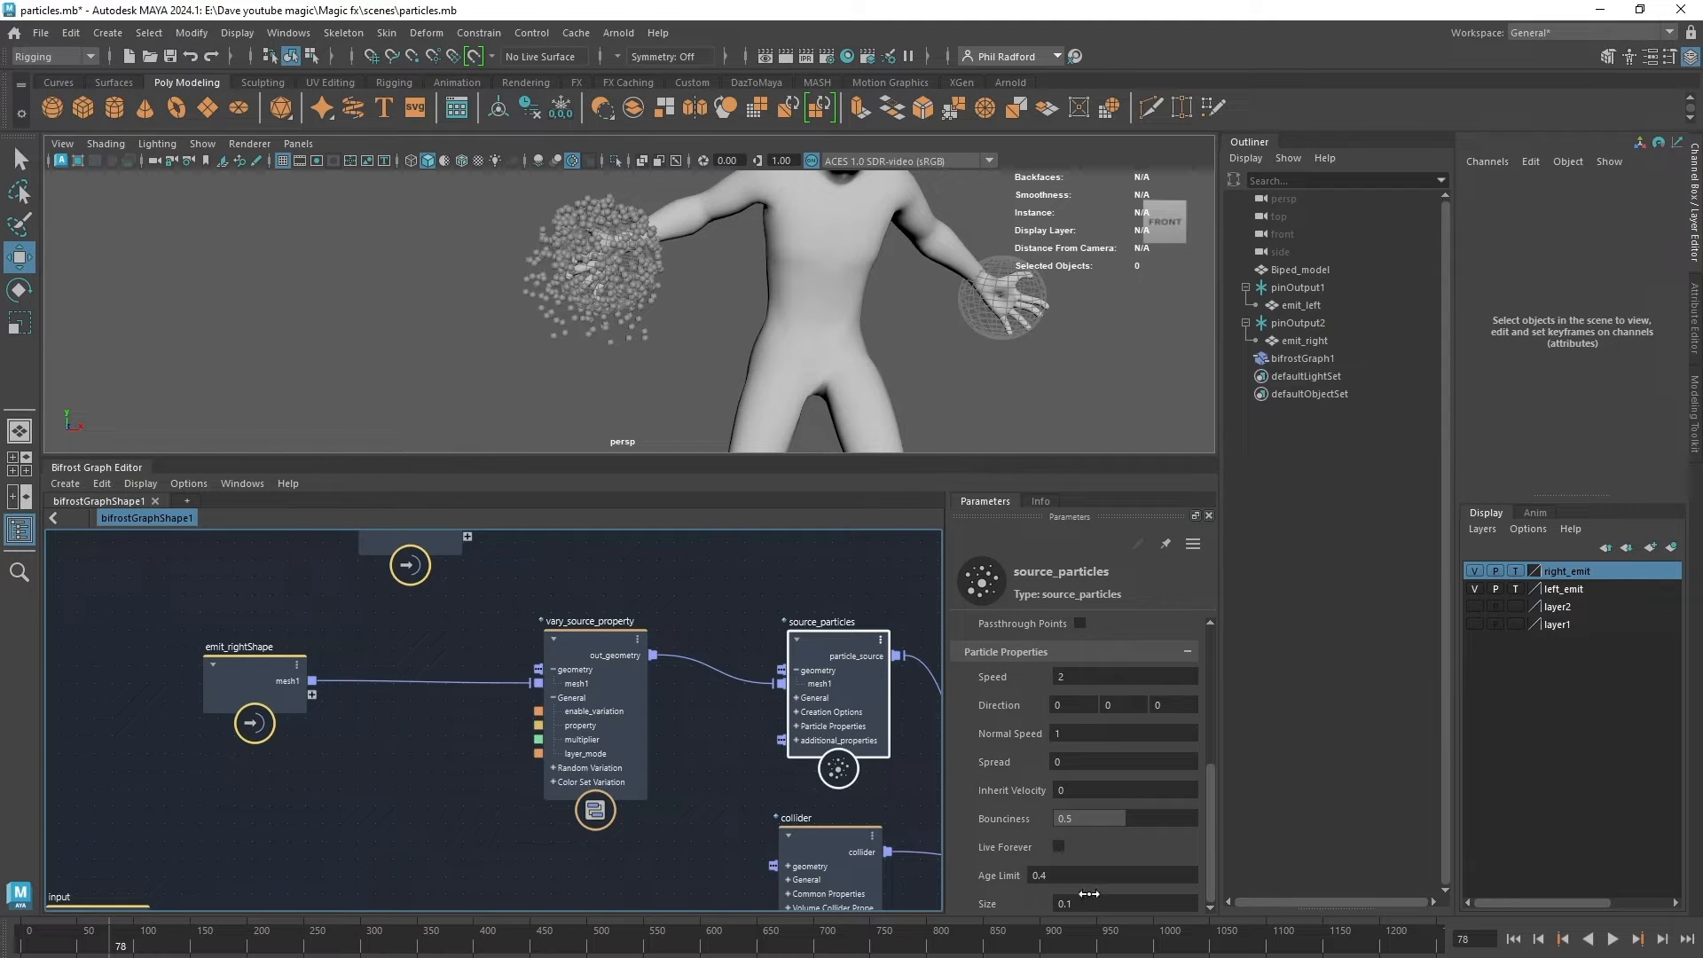
left_click(609, 654)
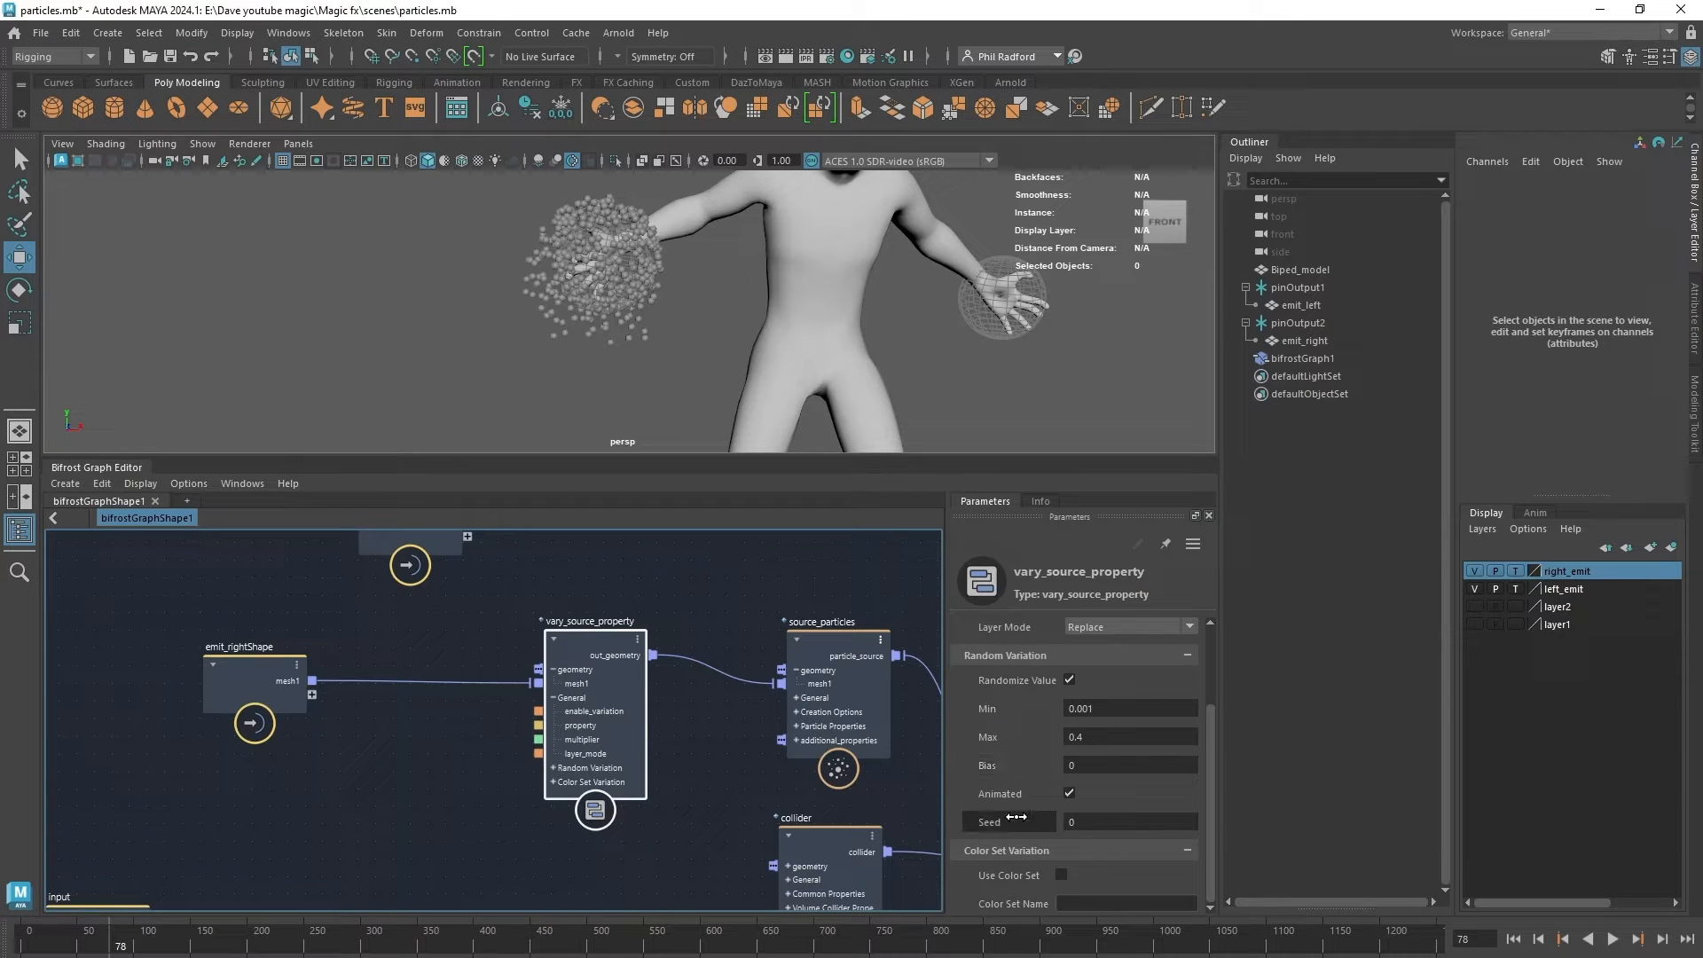
left_click(794, 674)
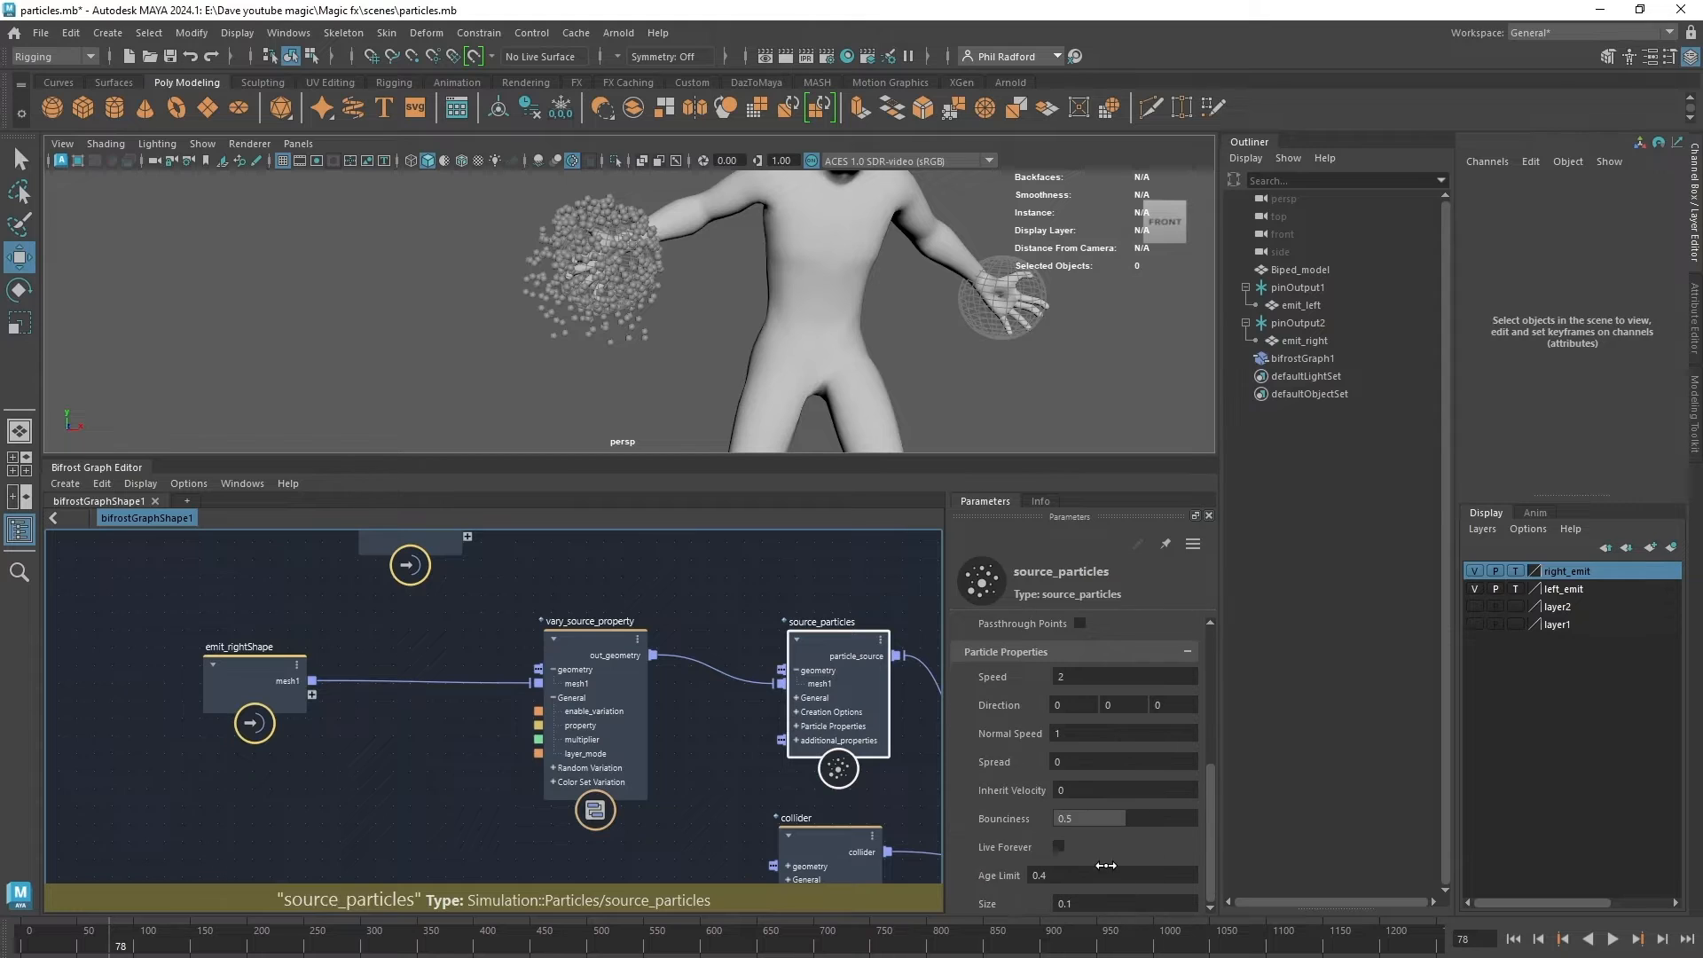
left_click(1511, 942)
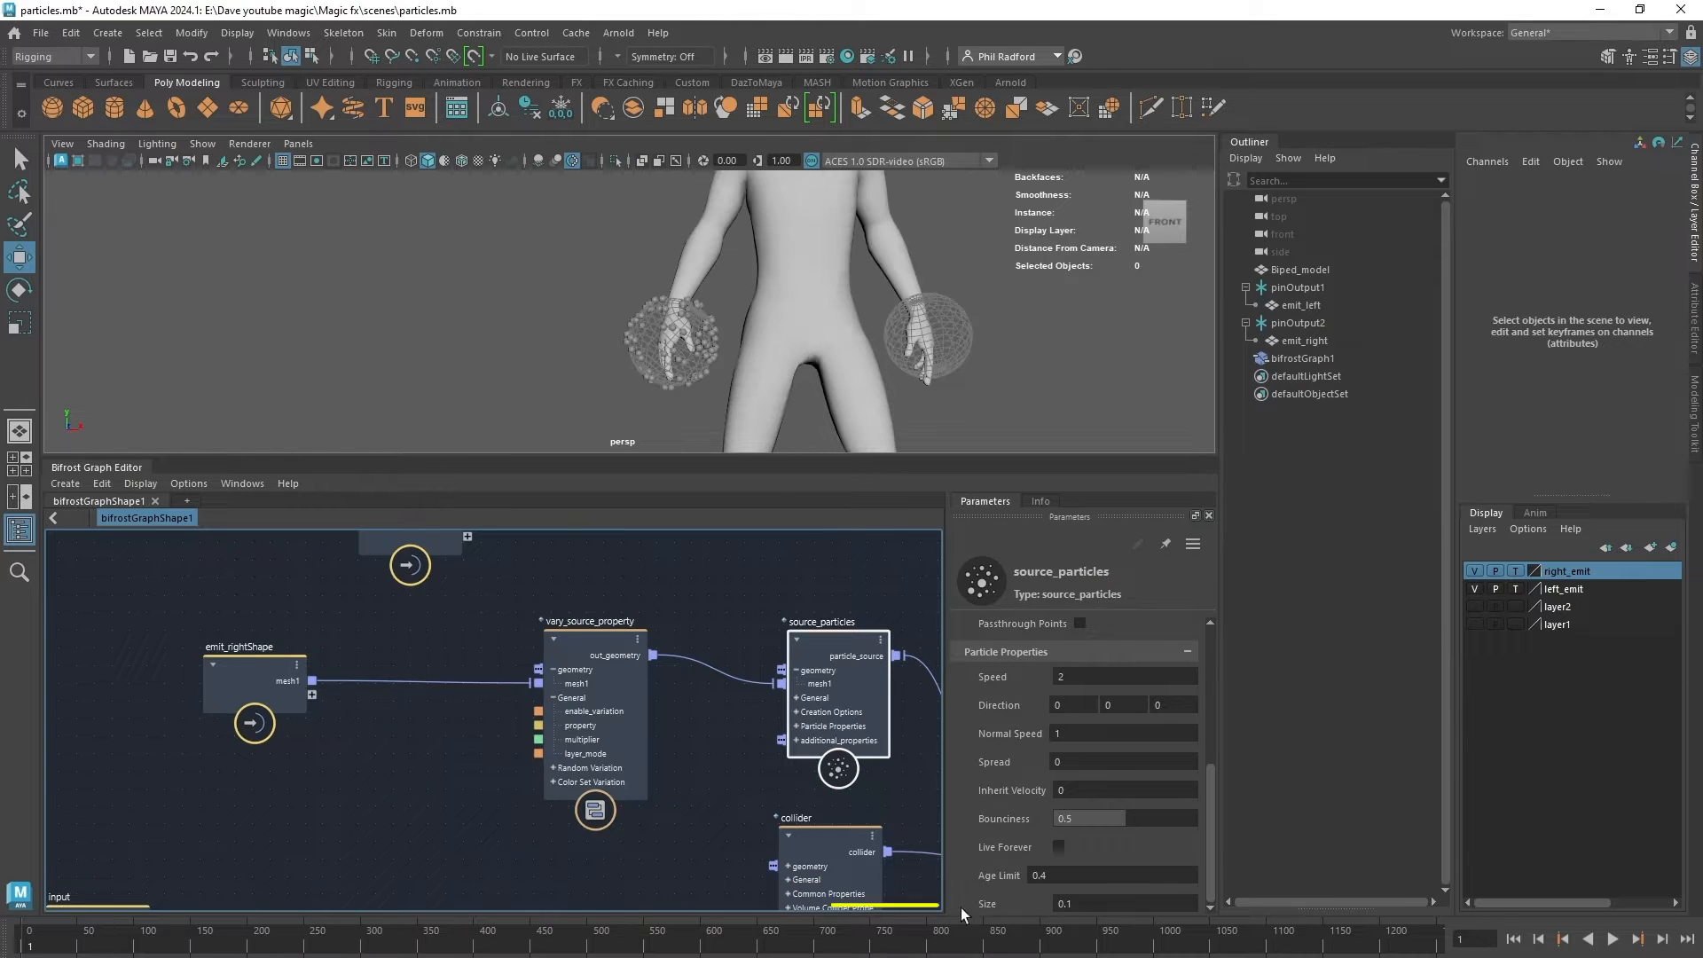
mouse_move(1120, 904)
left_mouse_down()
mouse_move(1104, 905)
mouse_move(1251, 924)
mouse_move(1105, 936)
mouse_move(1119, 932)
left_mouse_up()
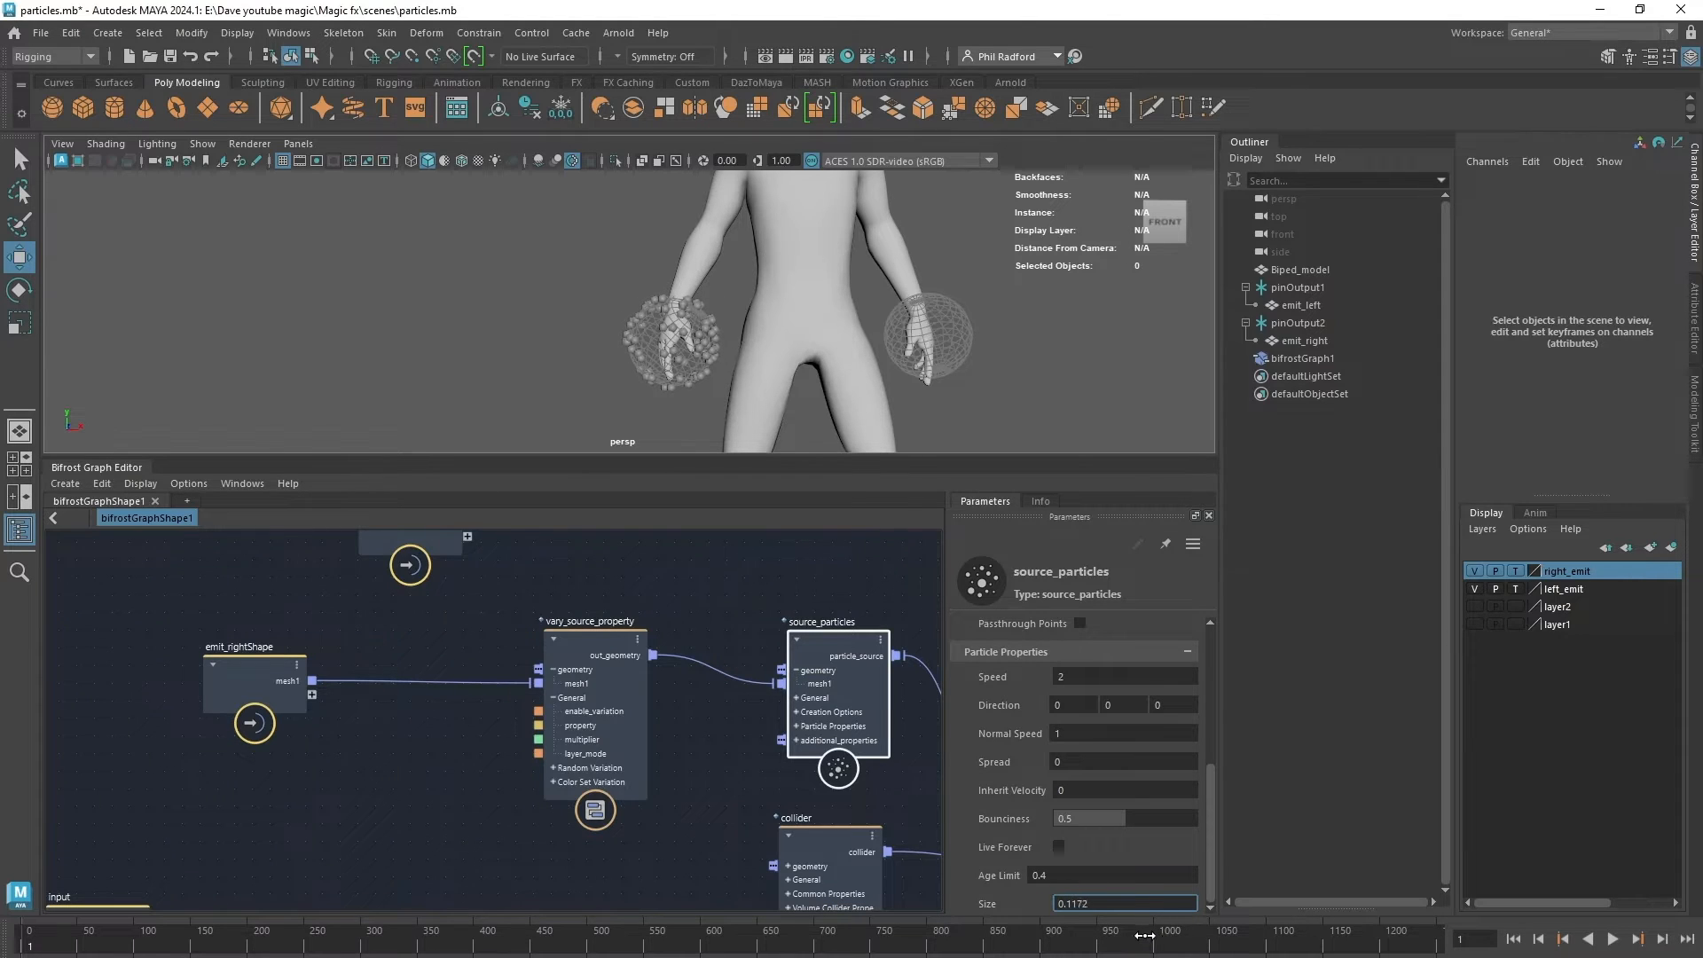
left_click(1129, 908)
key("Return")
right_click_drag(669, 326, 760, 359, "alt")
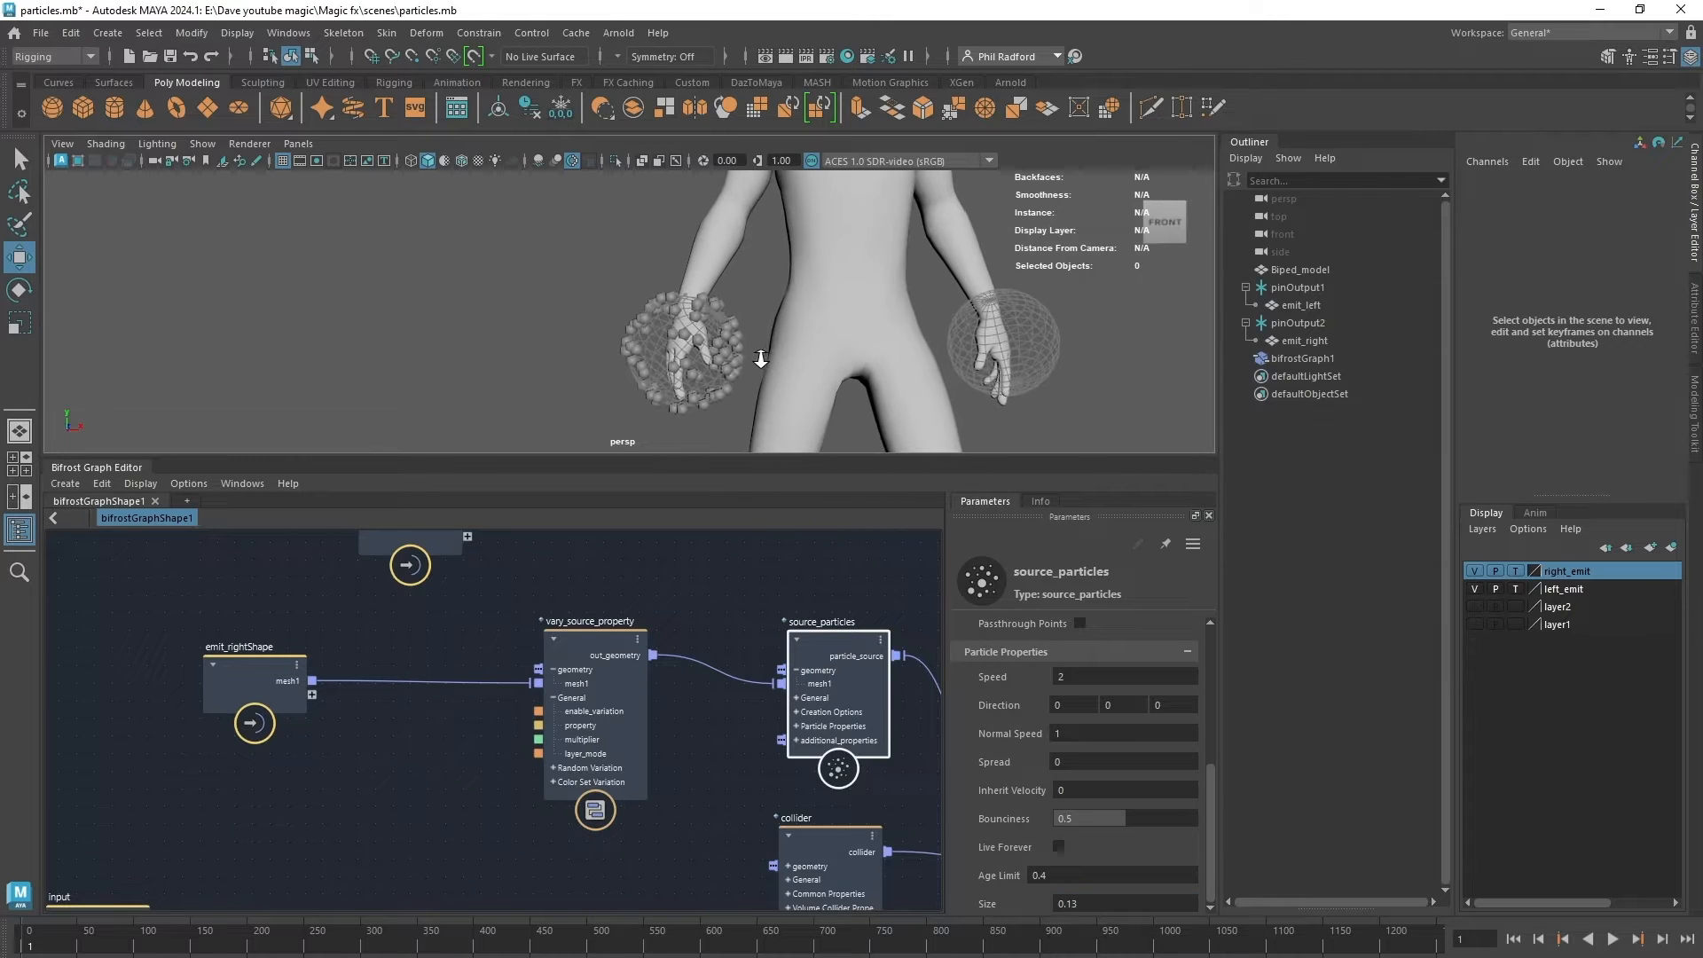
Move emit_rightShape farther out, duplicate vary_source_property, and wire the copy between emit_rightShape and the original vary_source_property.
left_click_drag(266, 662, 173, 662)
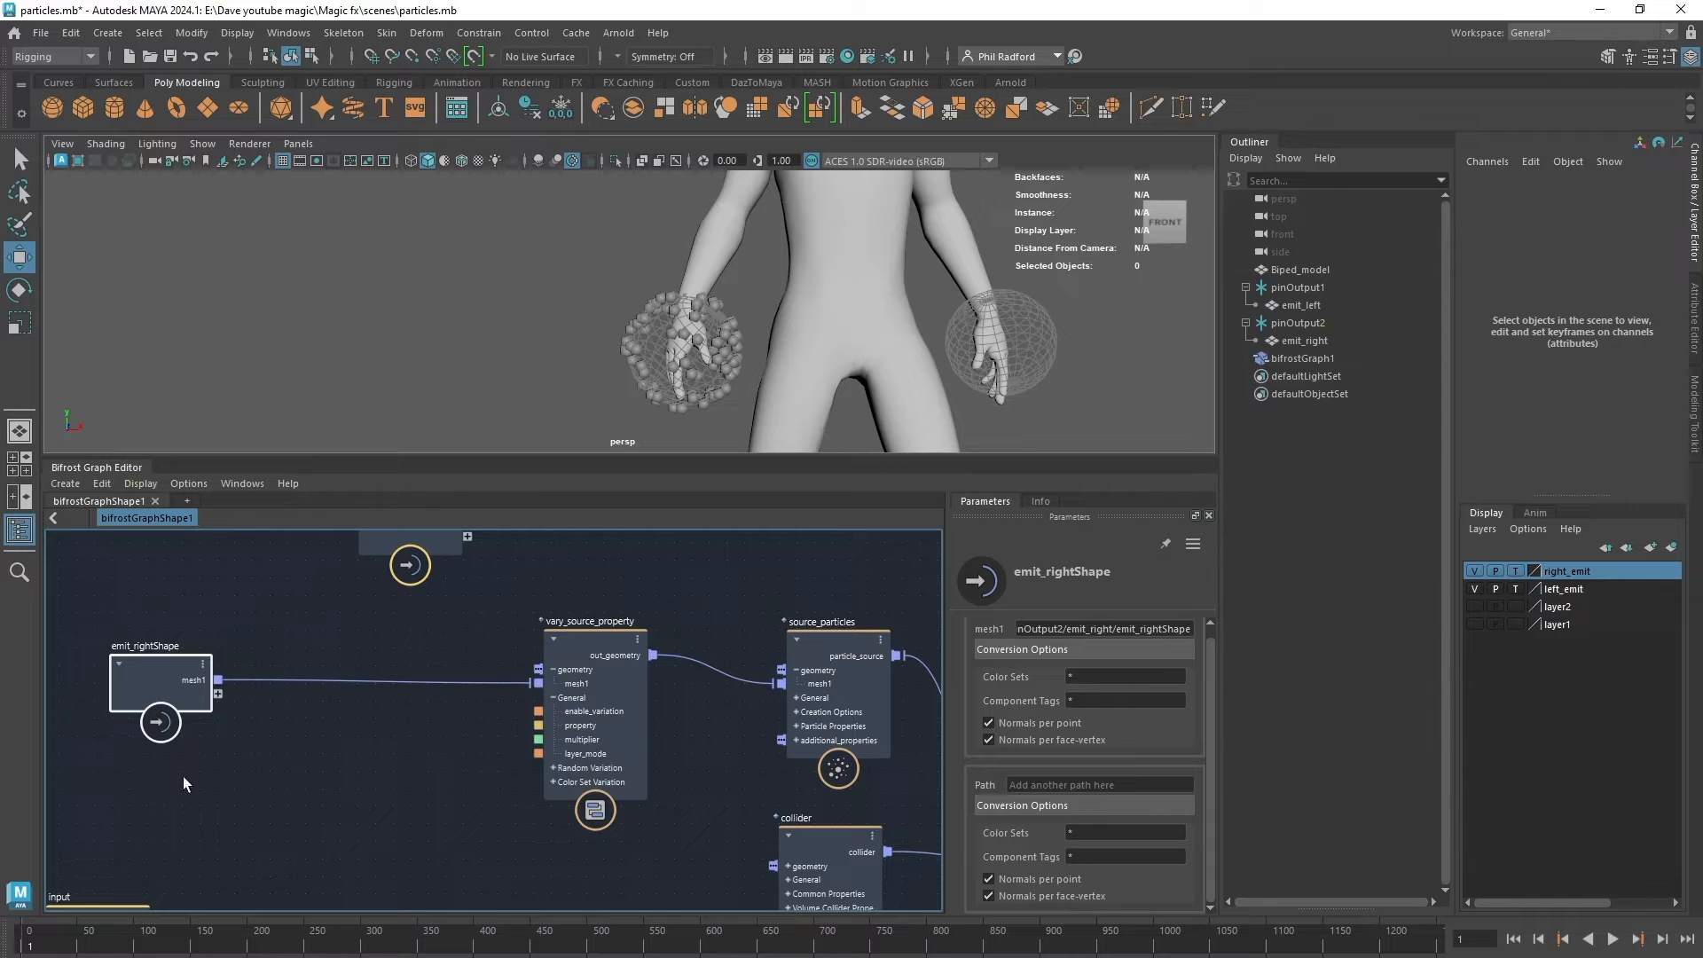
left_click(584, 656)
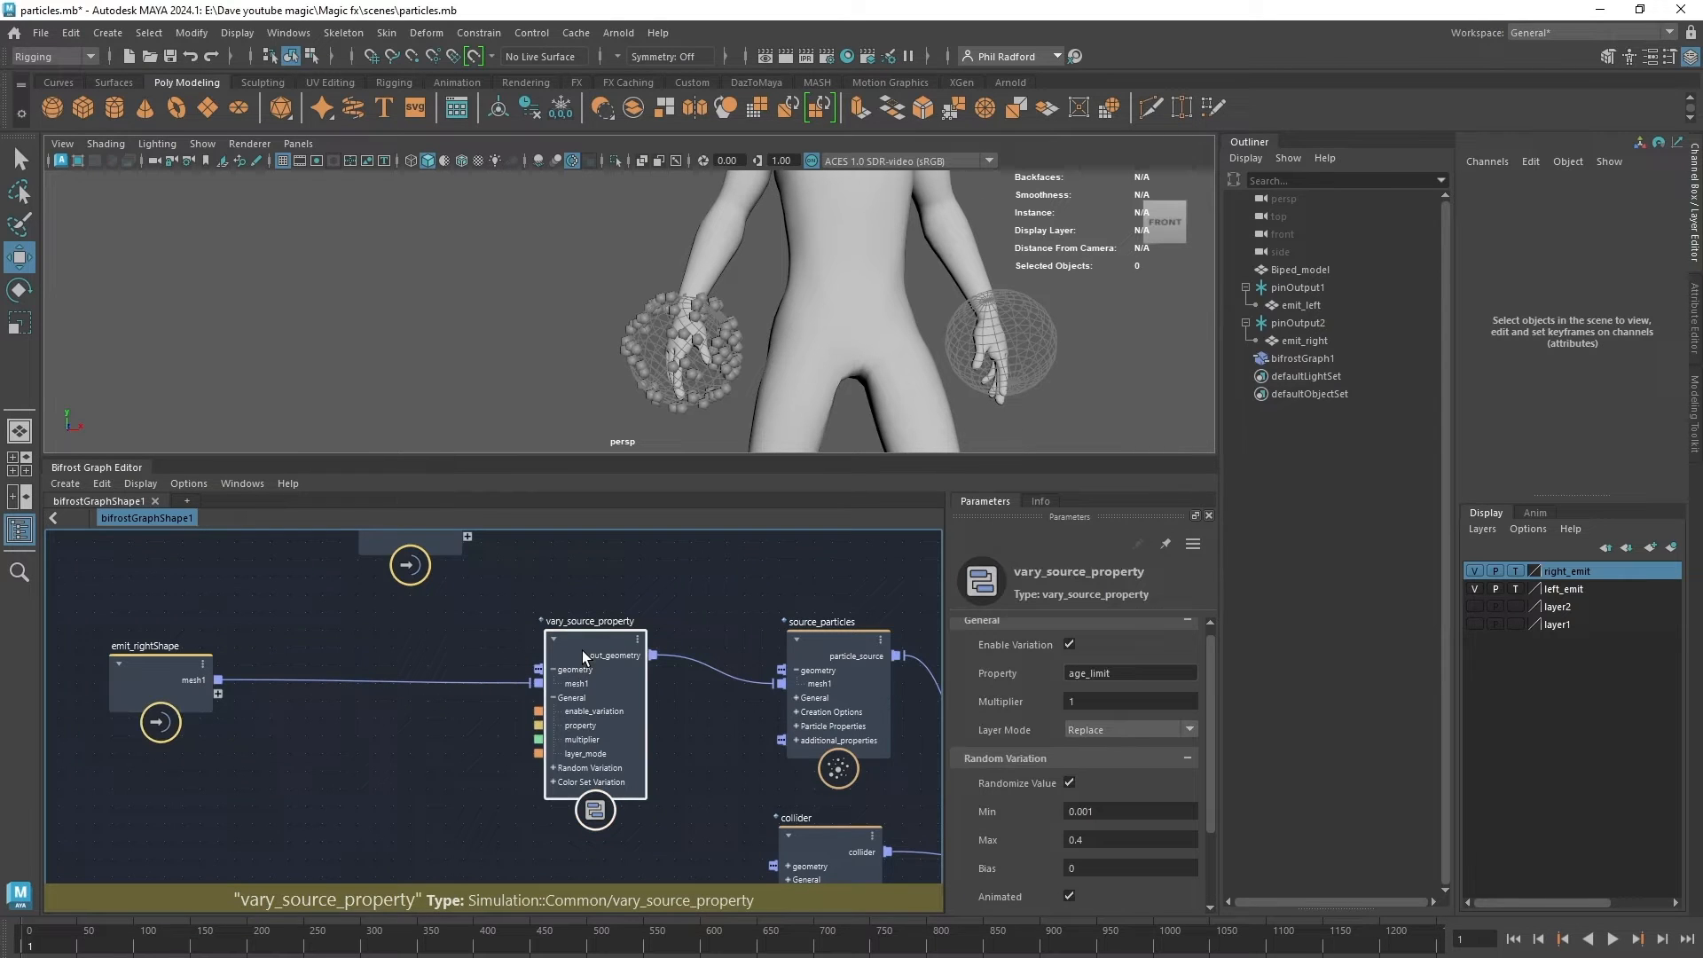
key("ctrl+d")
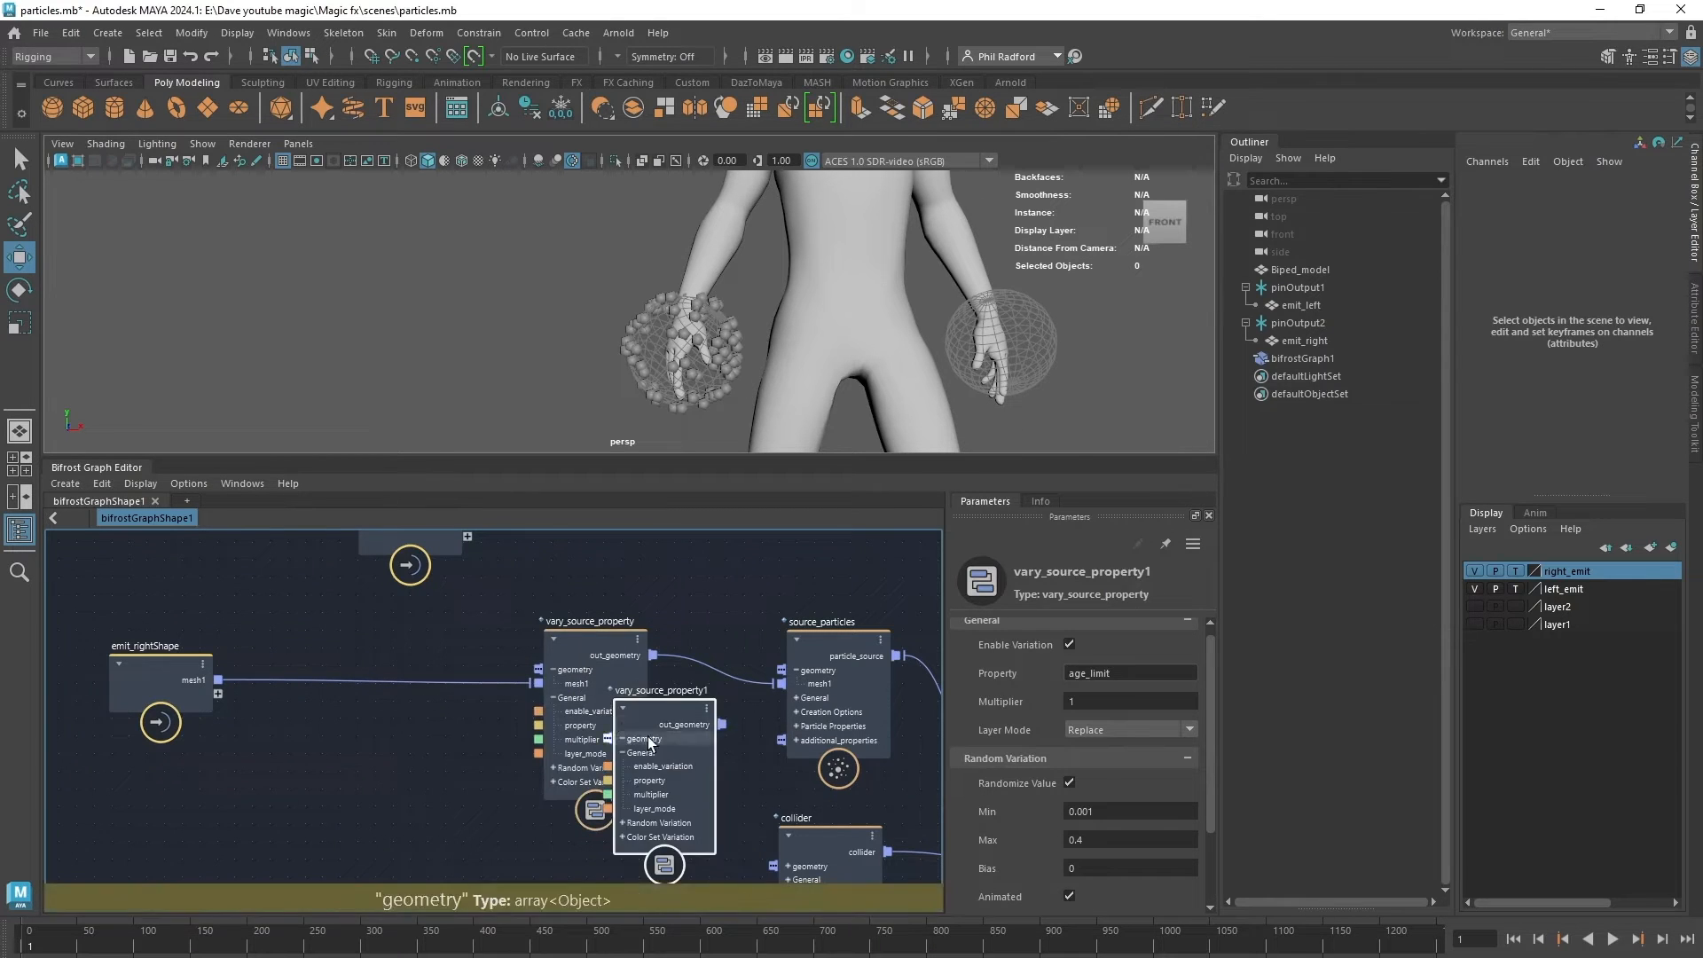
left_click_drag(647, 739, 375, 685)
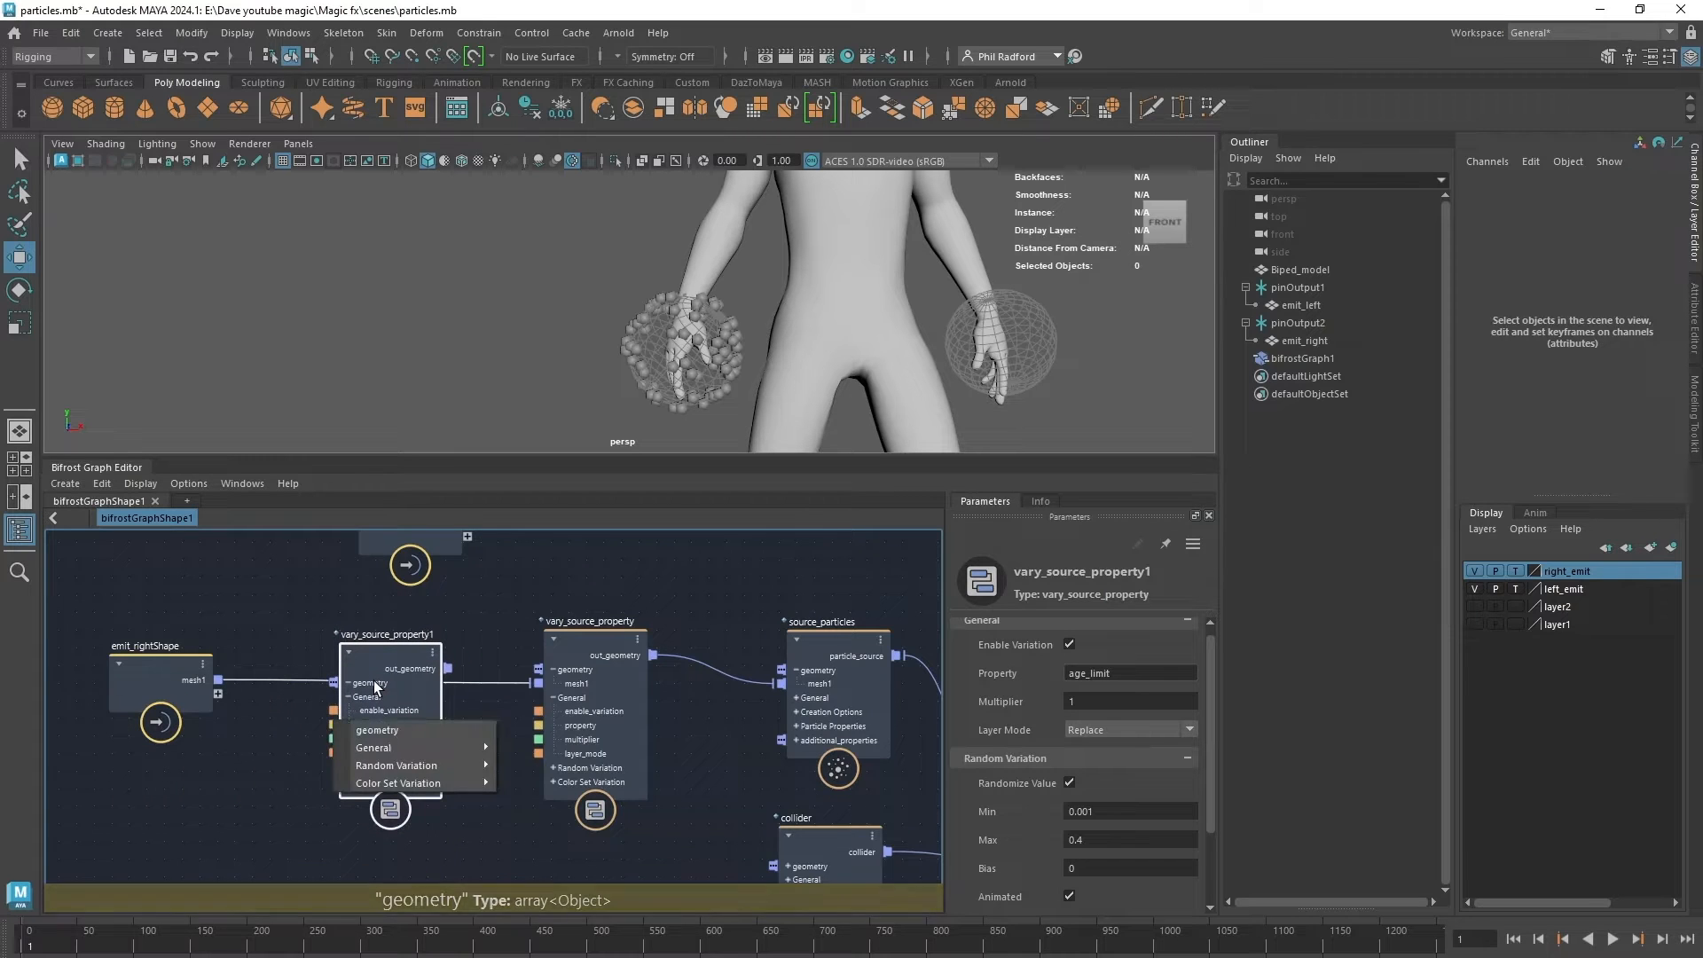
left_click(385, 730)
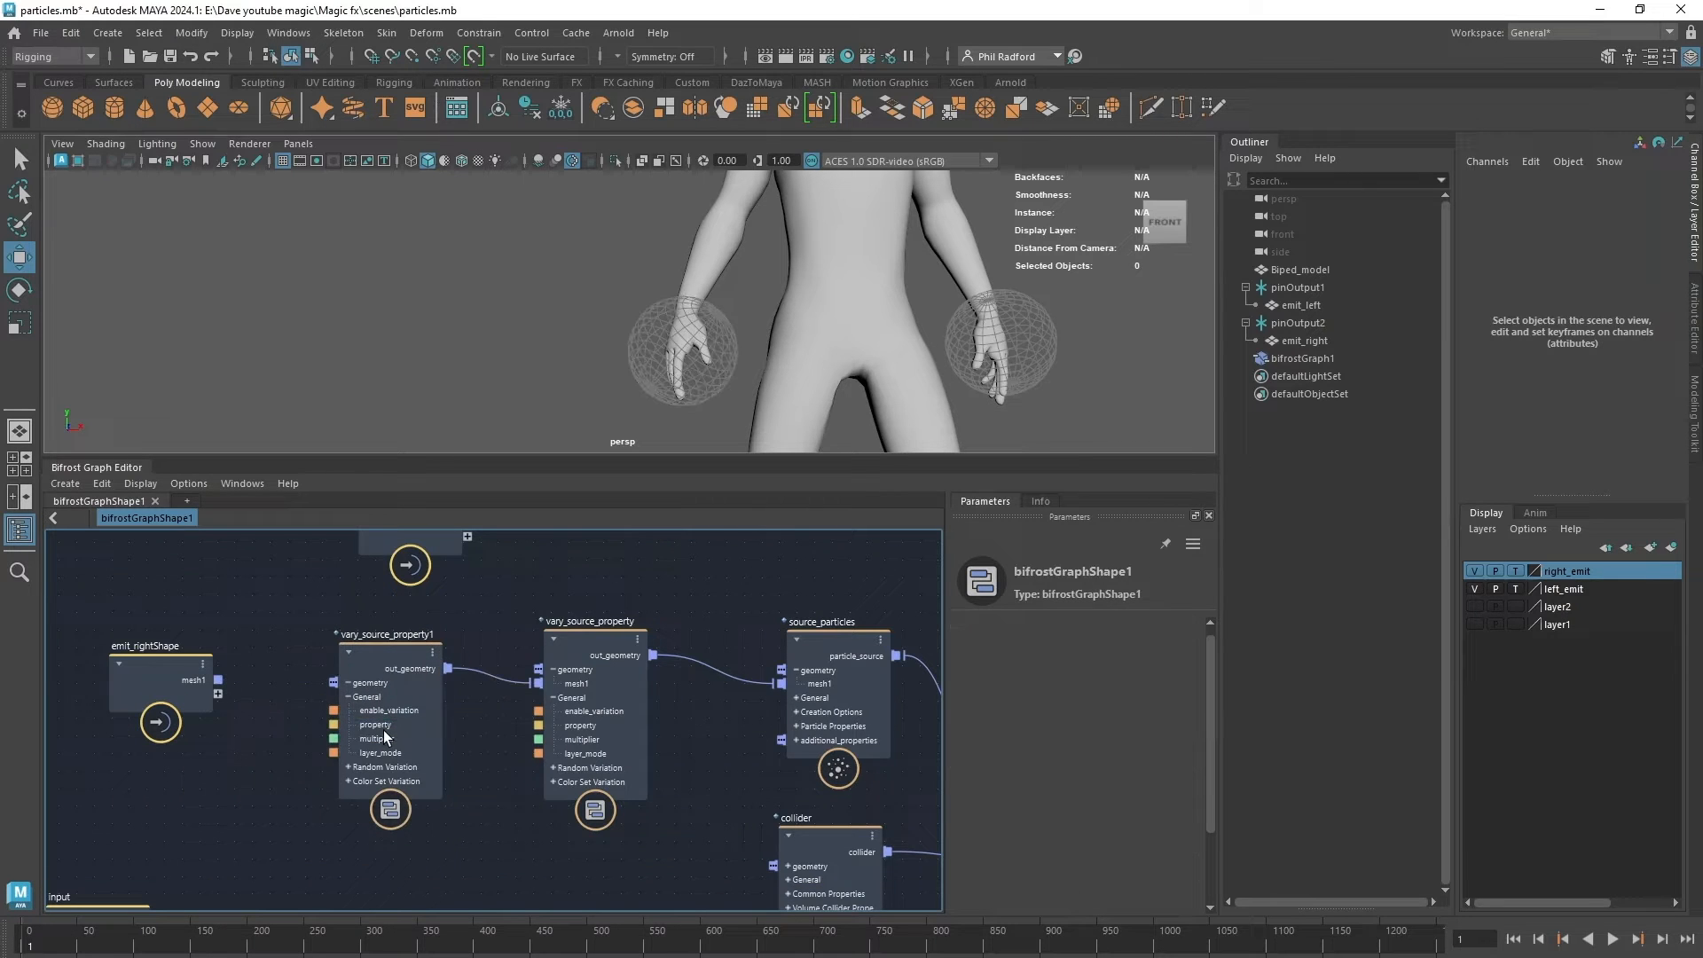
left_click_drag(218, 680, 406, 646)
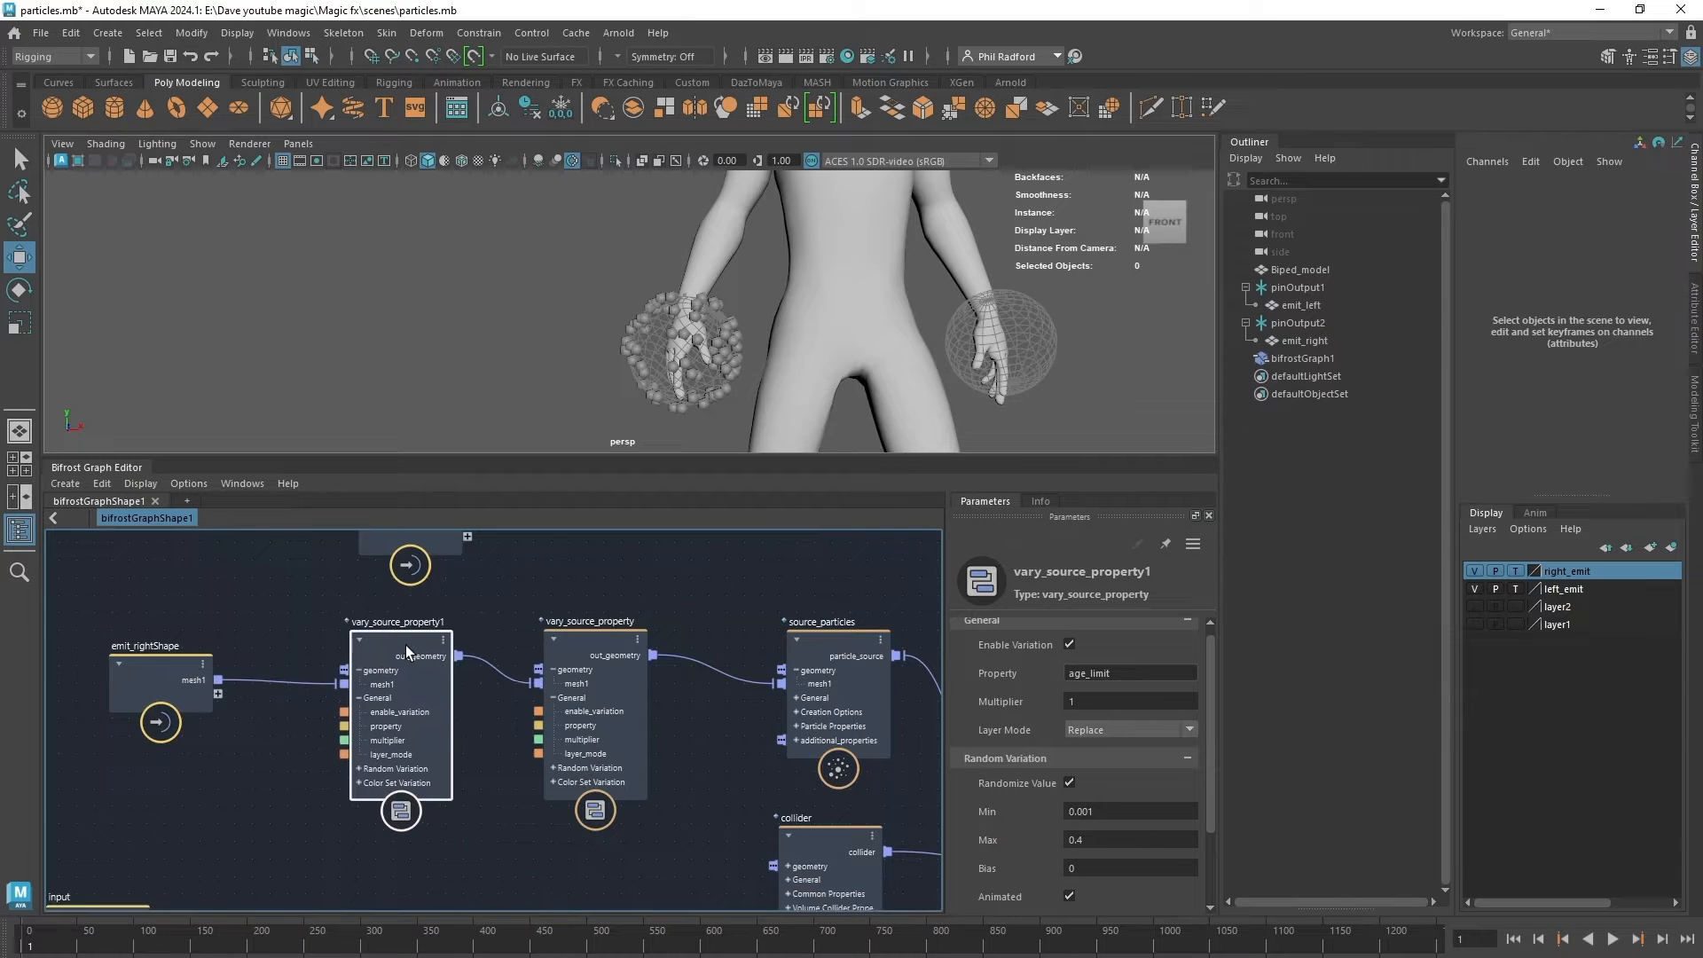
Set the Property of vary_source_property1 to size, matching the Size parameter of source_particles.
left_click(1151, 674)
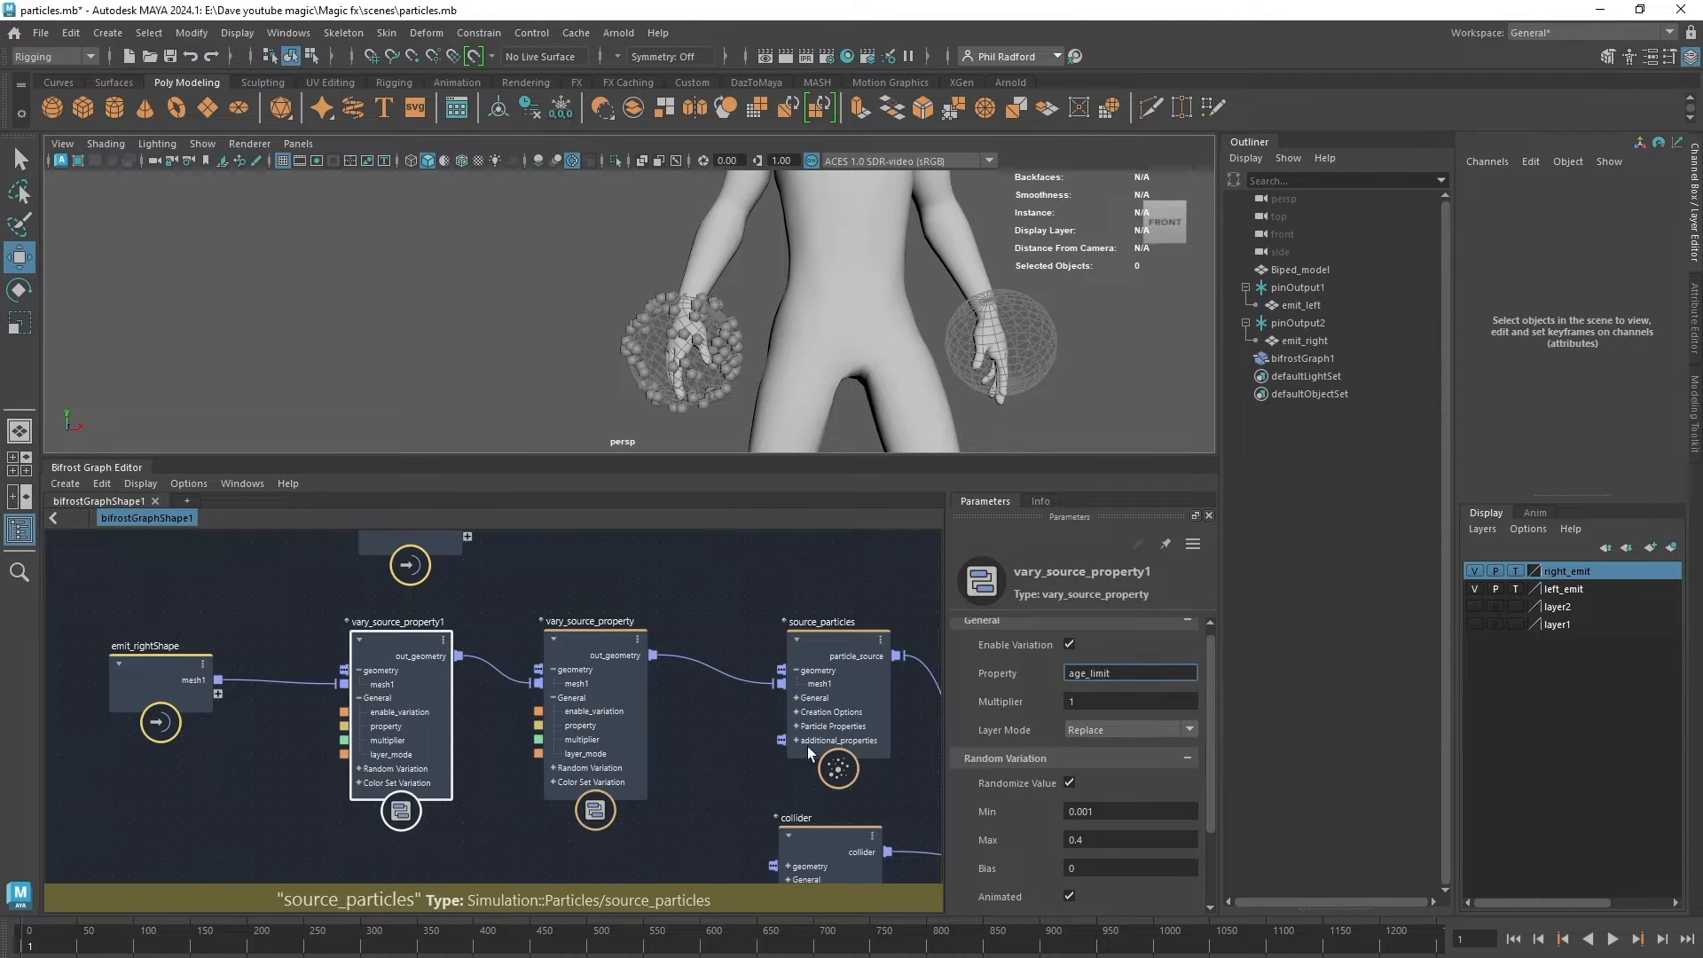
left_click(827, 674)
scroll(1051, 774, "down", 4)
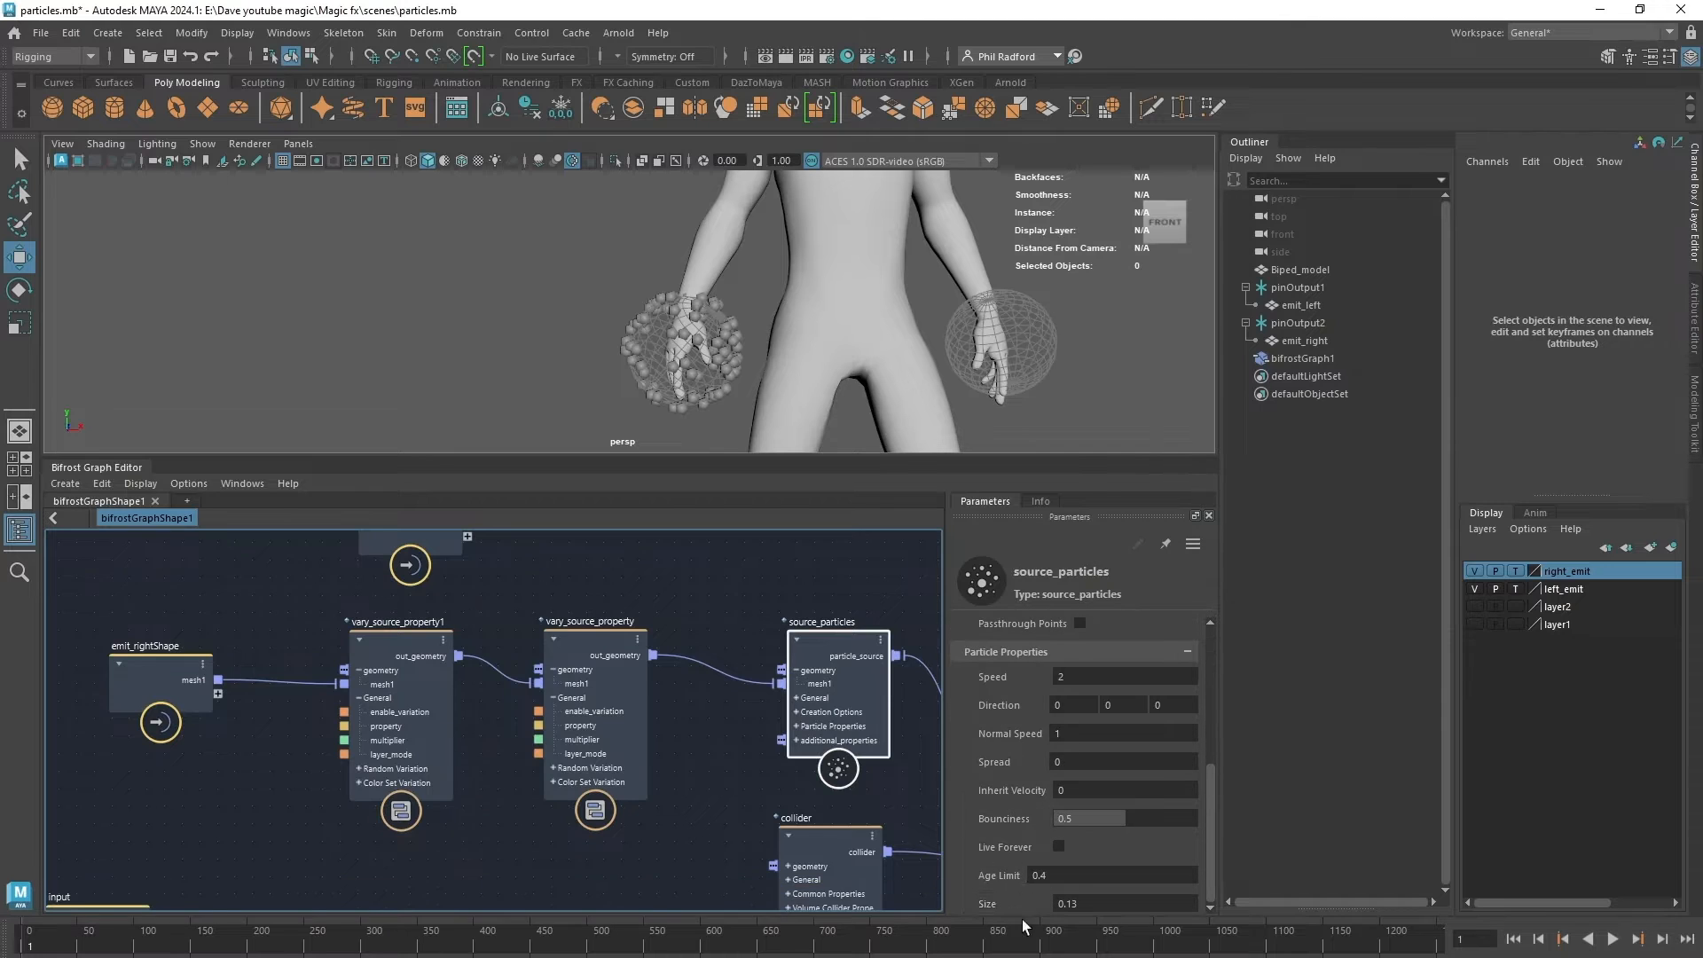
left_click(417, 674)
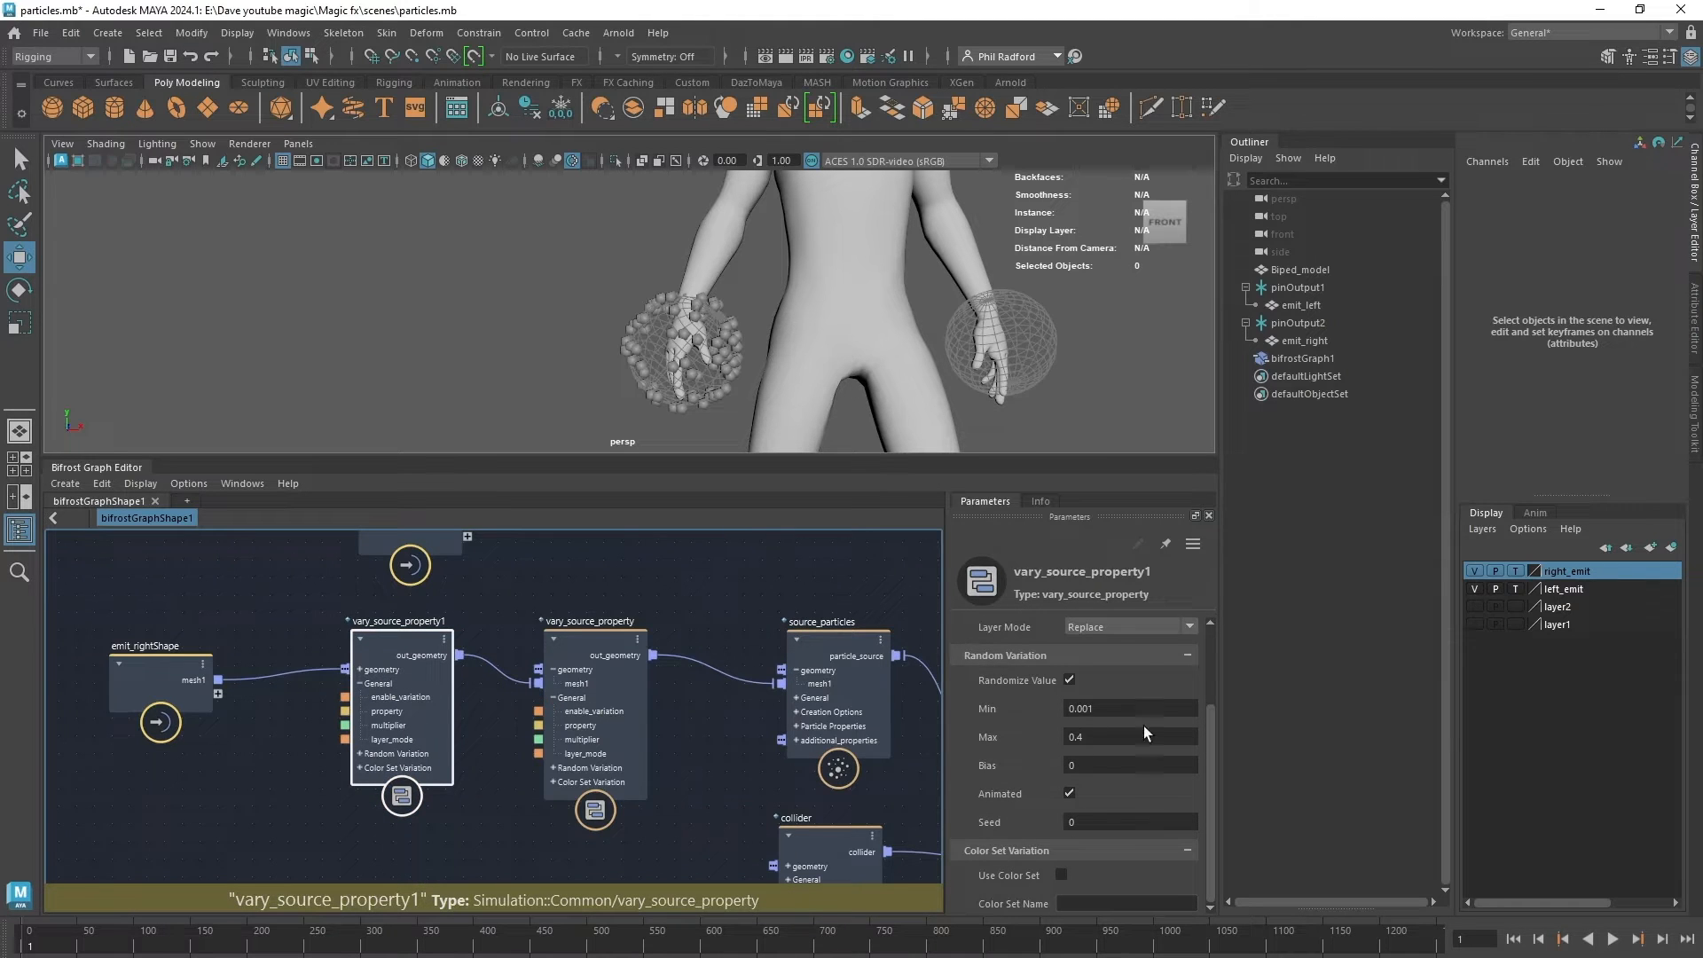
scroll(1144, 732, "up", 3)
double_click(1137, 682)
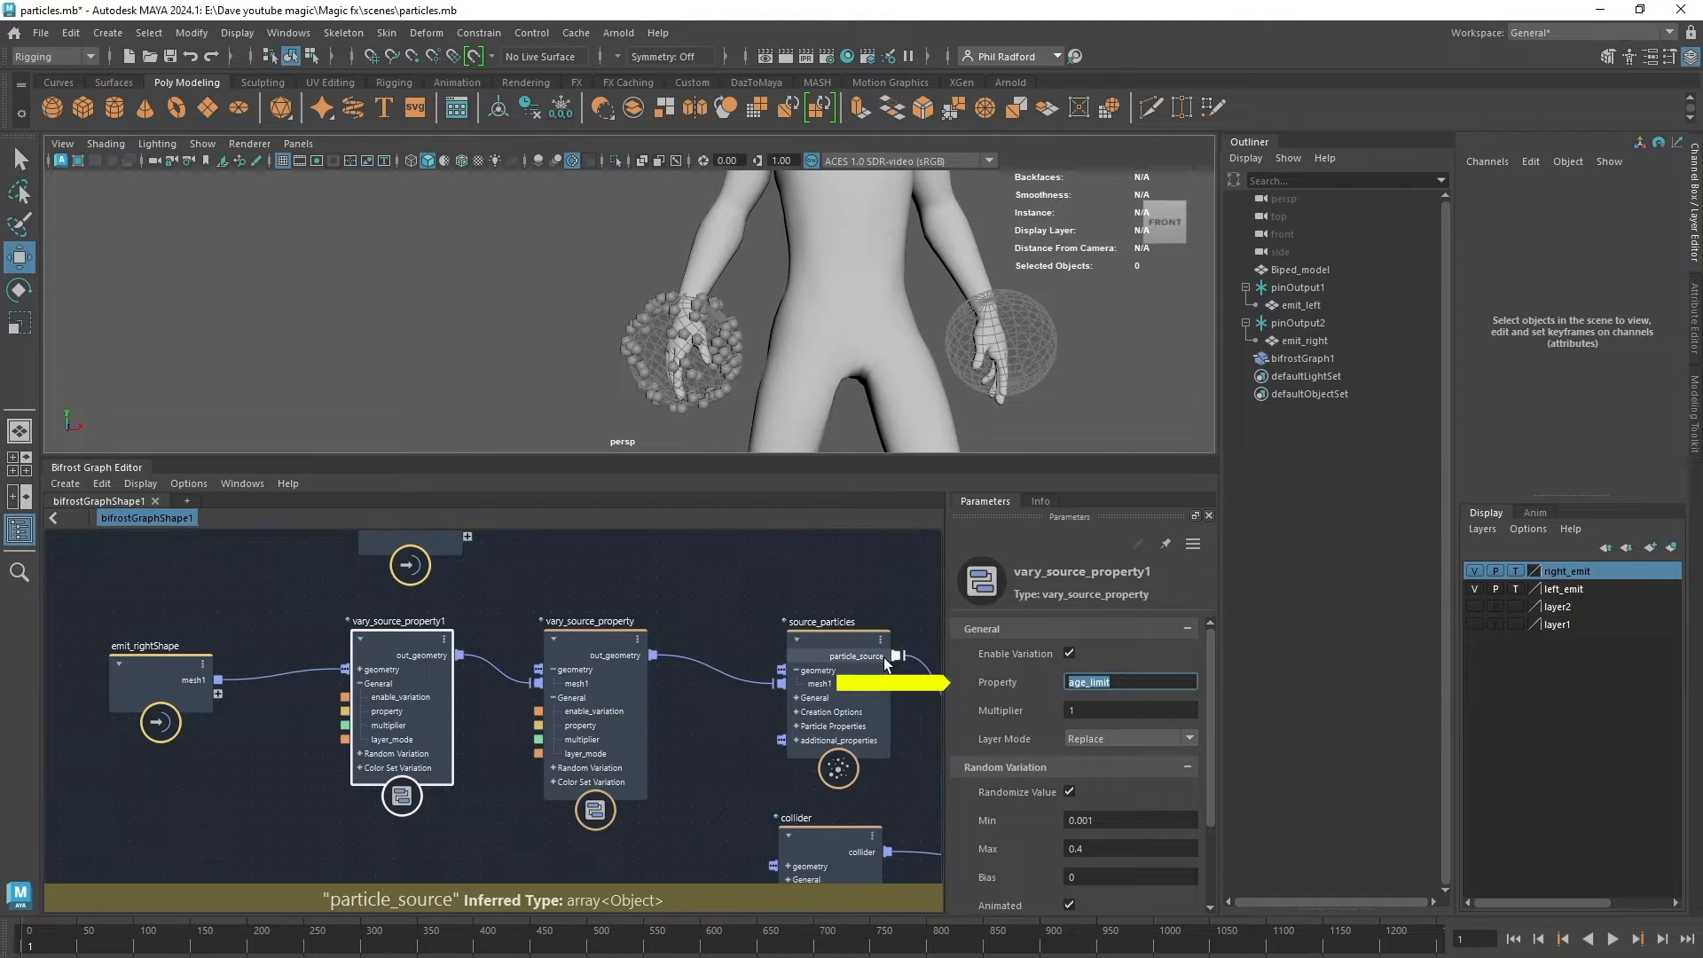
type("size")
key("Return")
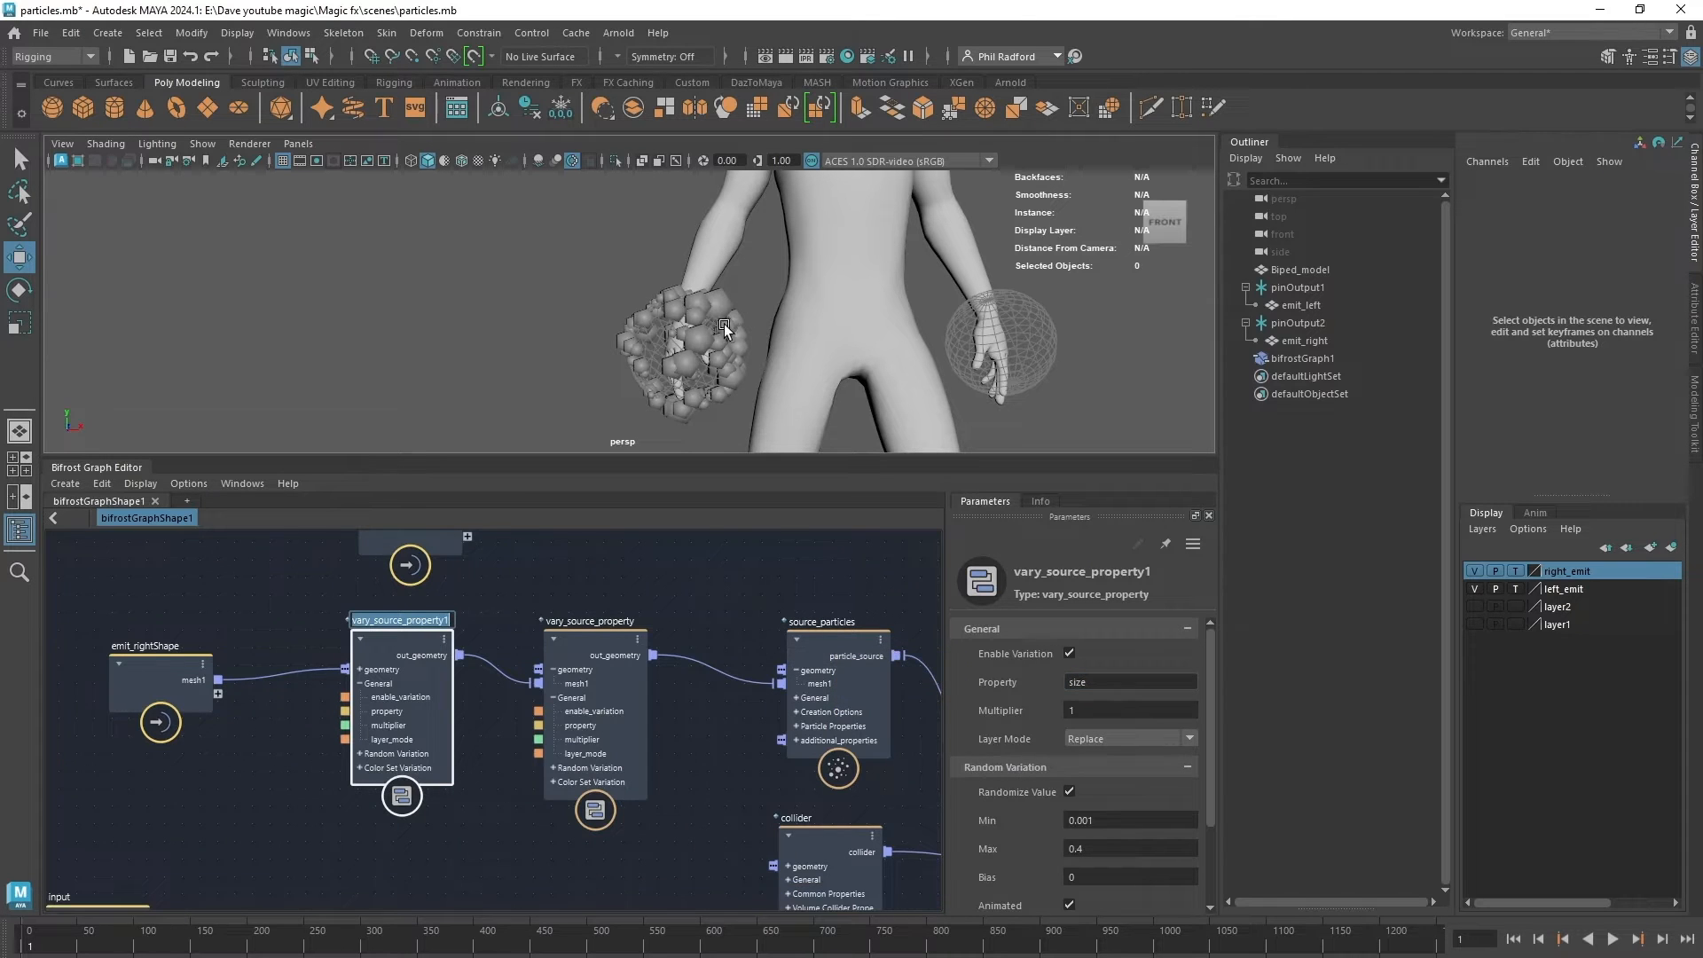
Check the Size of source_particles and set the Random Variation Max of vary_source_property1 to 0.13.
mouse_move(805, 347)
left_mouse_down("alt")
mouse_move(832, 350)
mouse_move(784, 346)
left_mouse_up("alt")
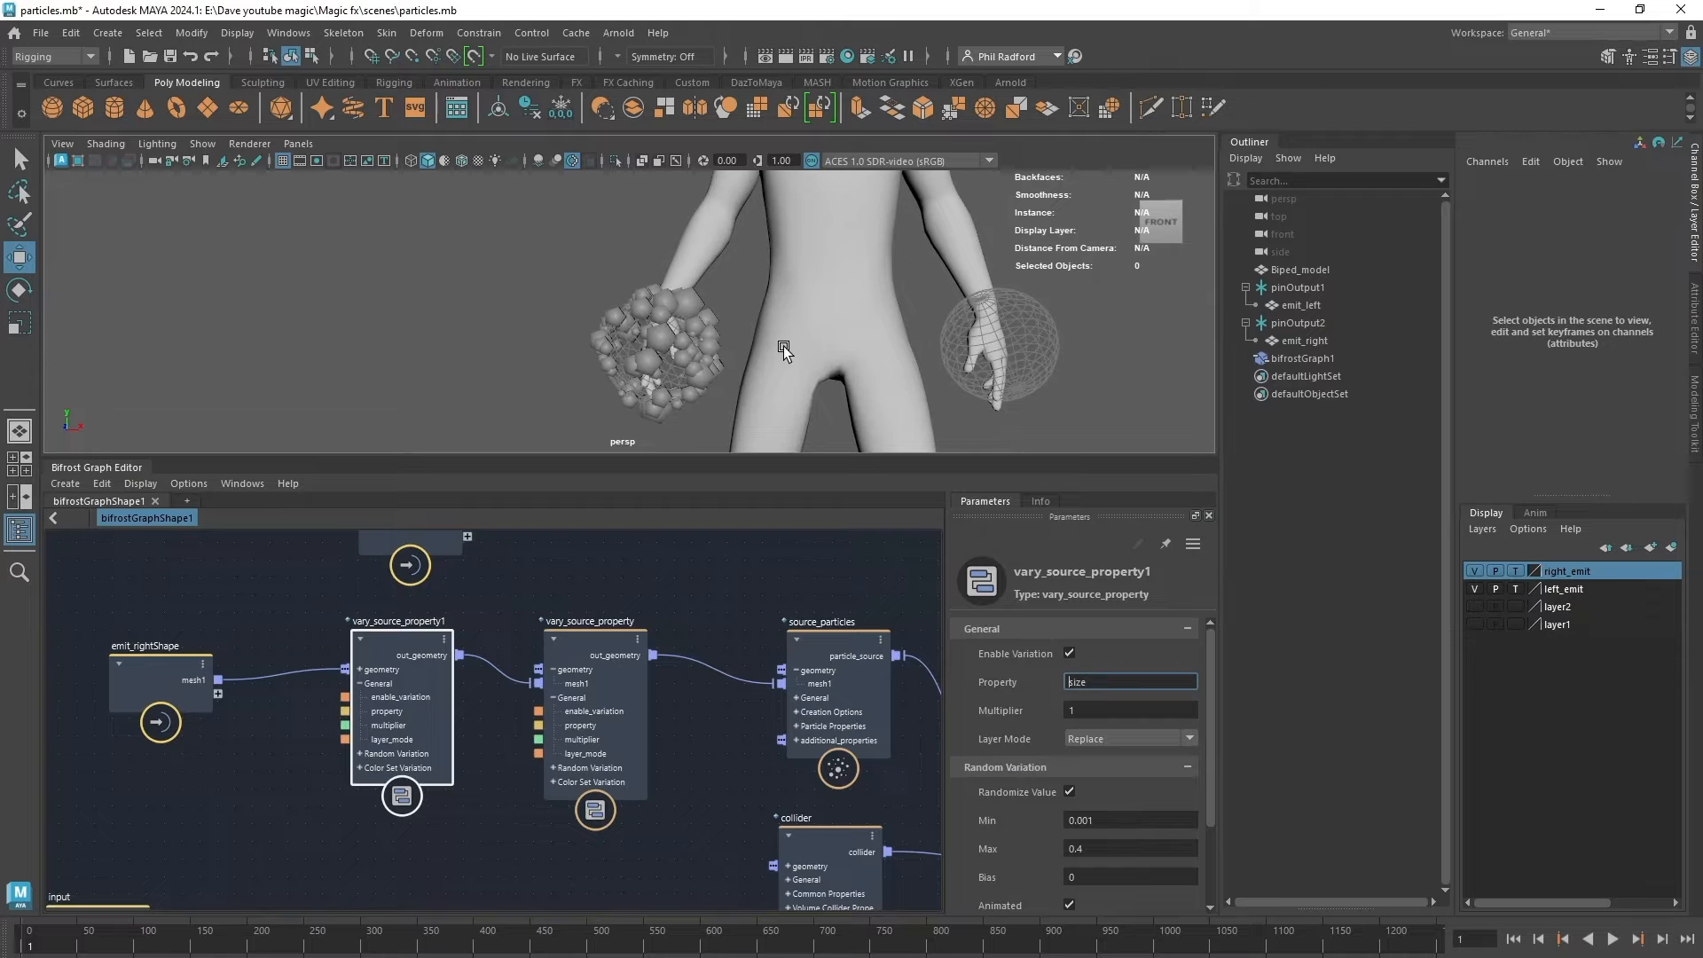
scroll(1091, 763, "down", 3)
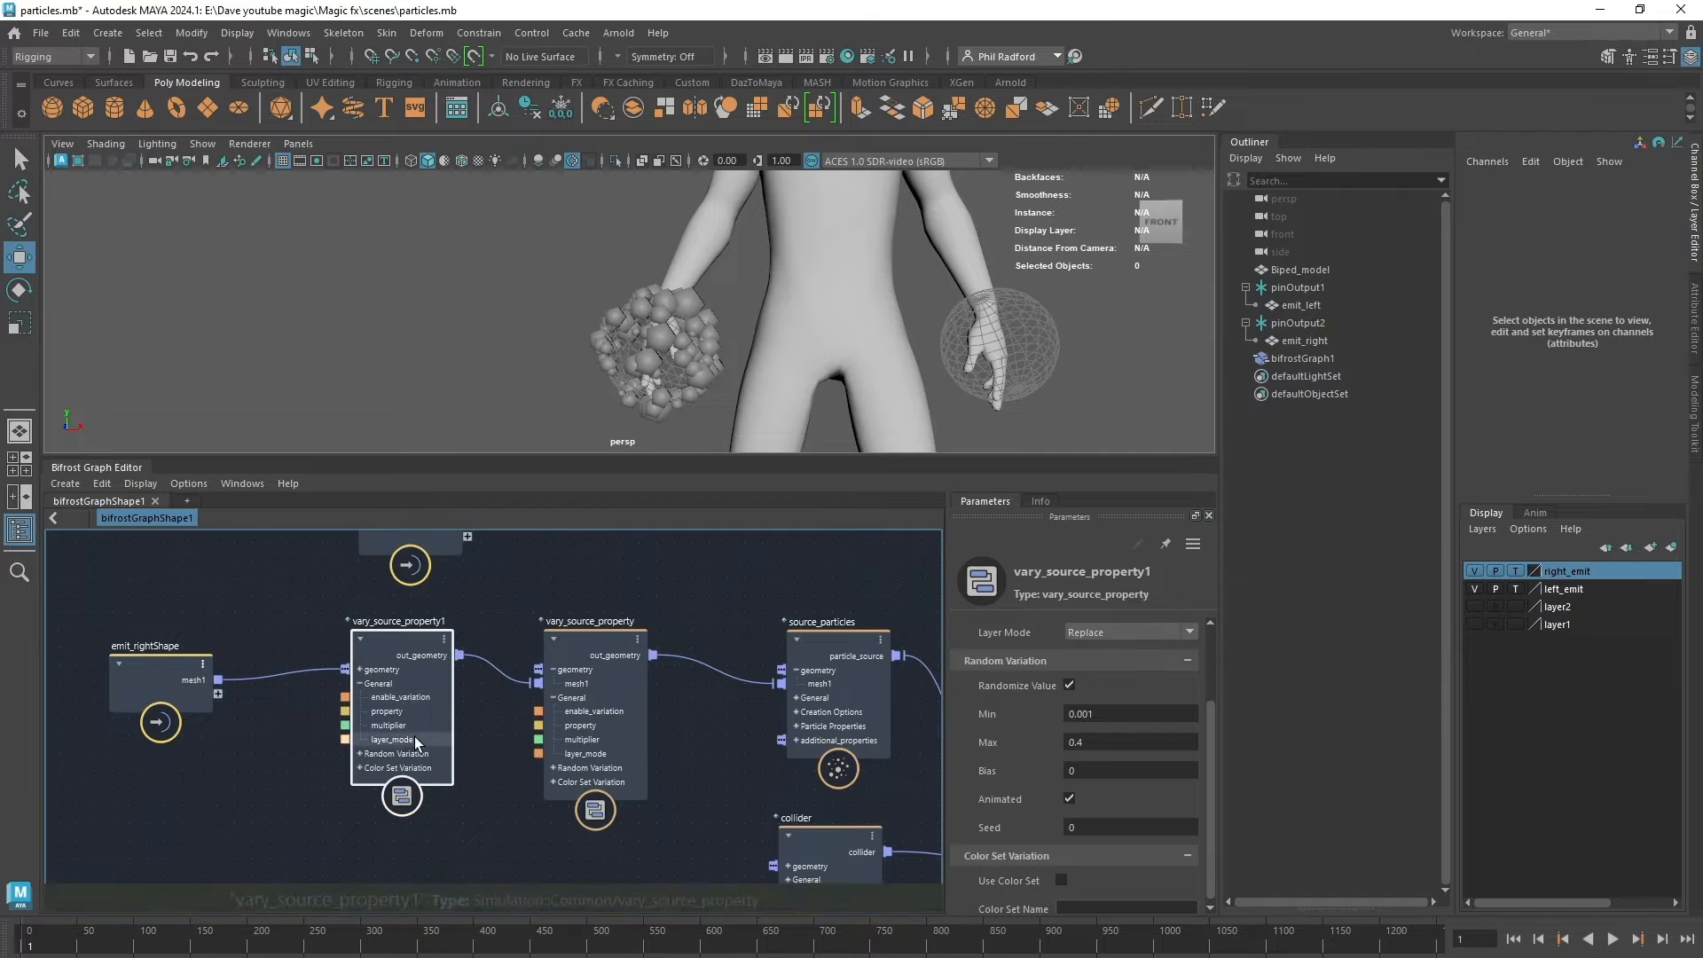
left_click(887, 711)
scroll(1020, 798, "down", 3)
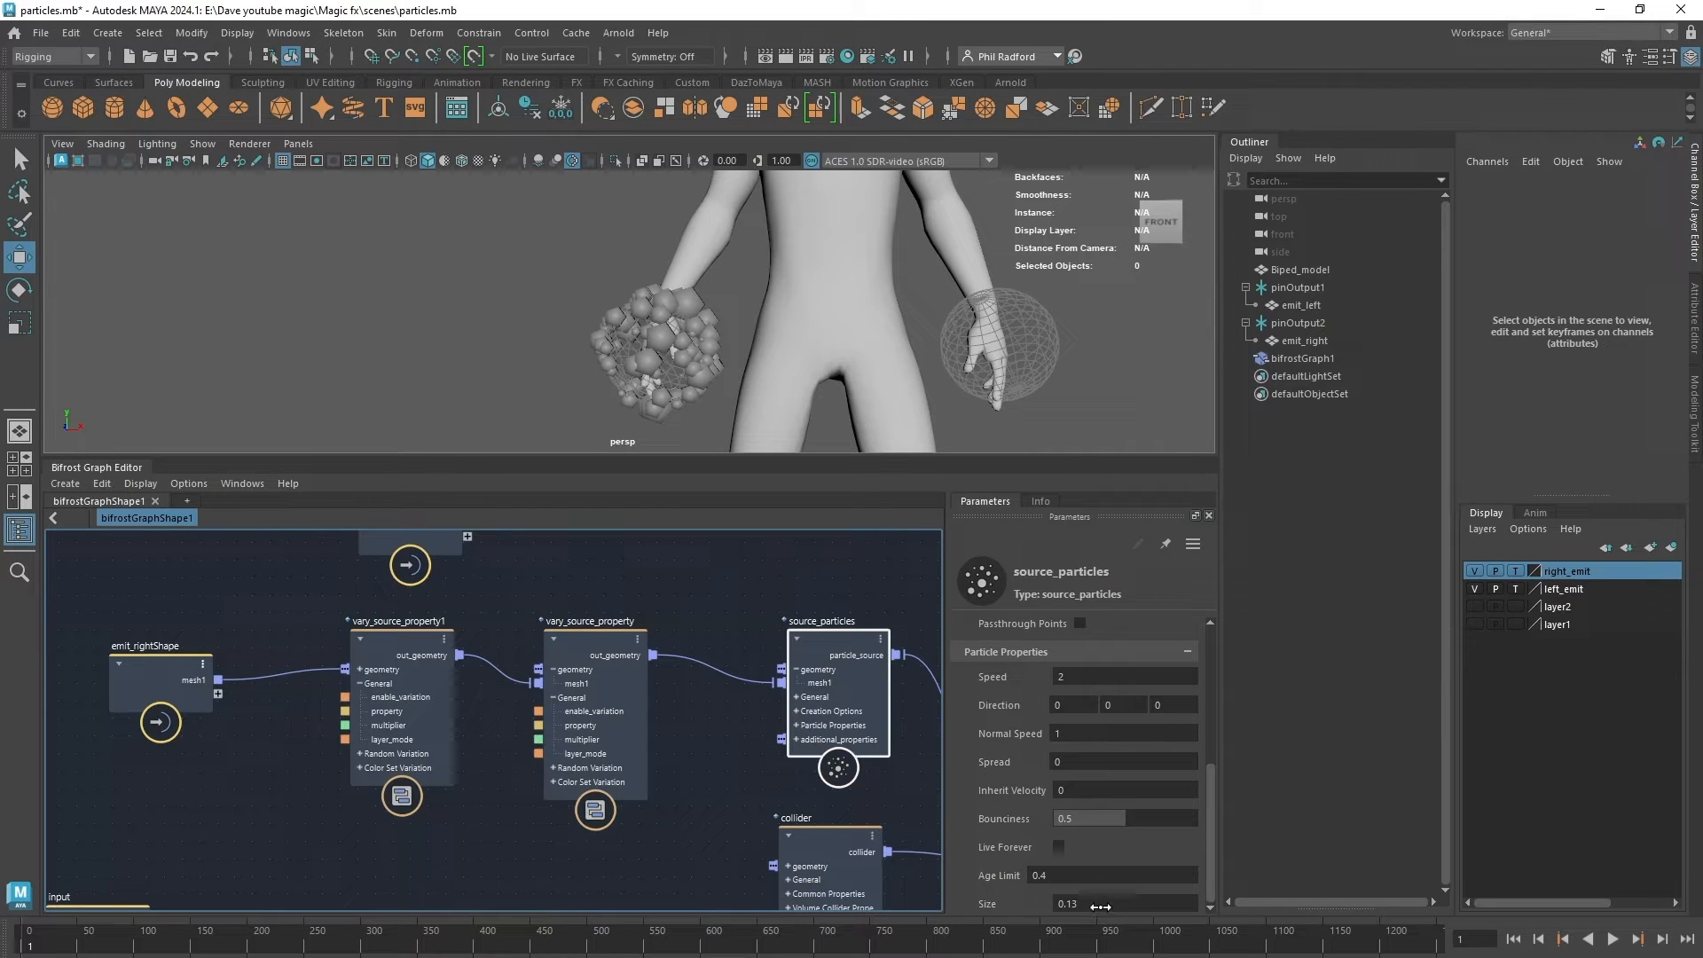
left_click(416, 669)
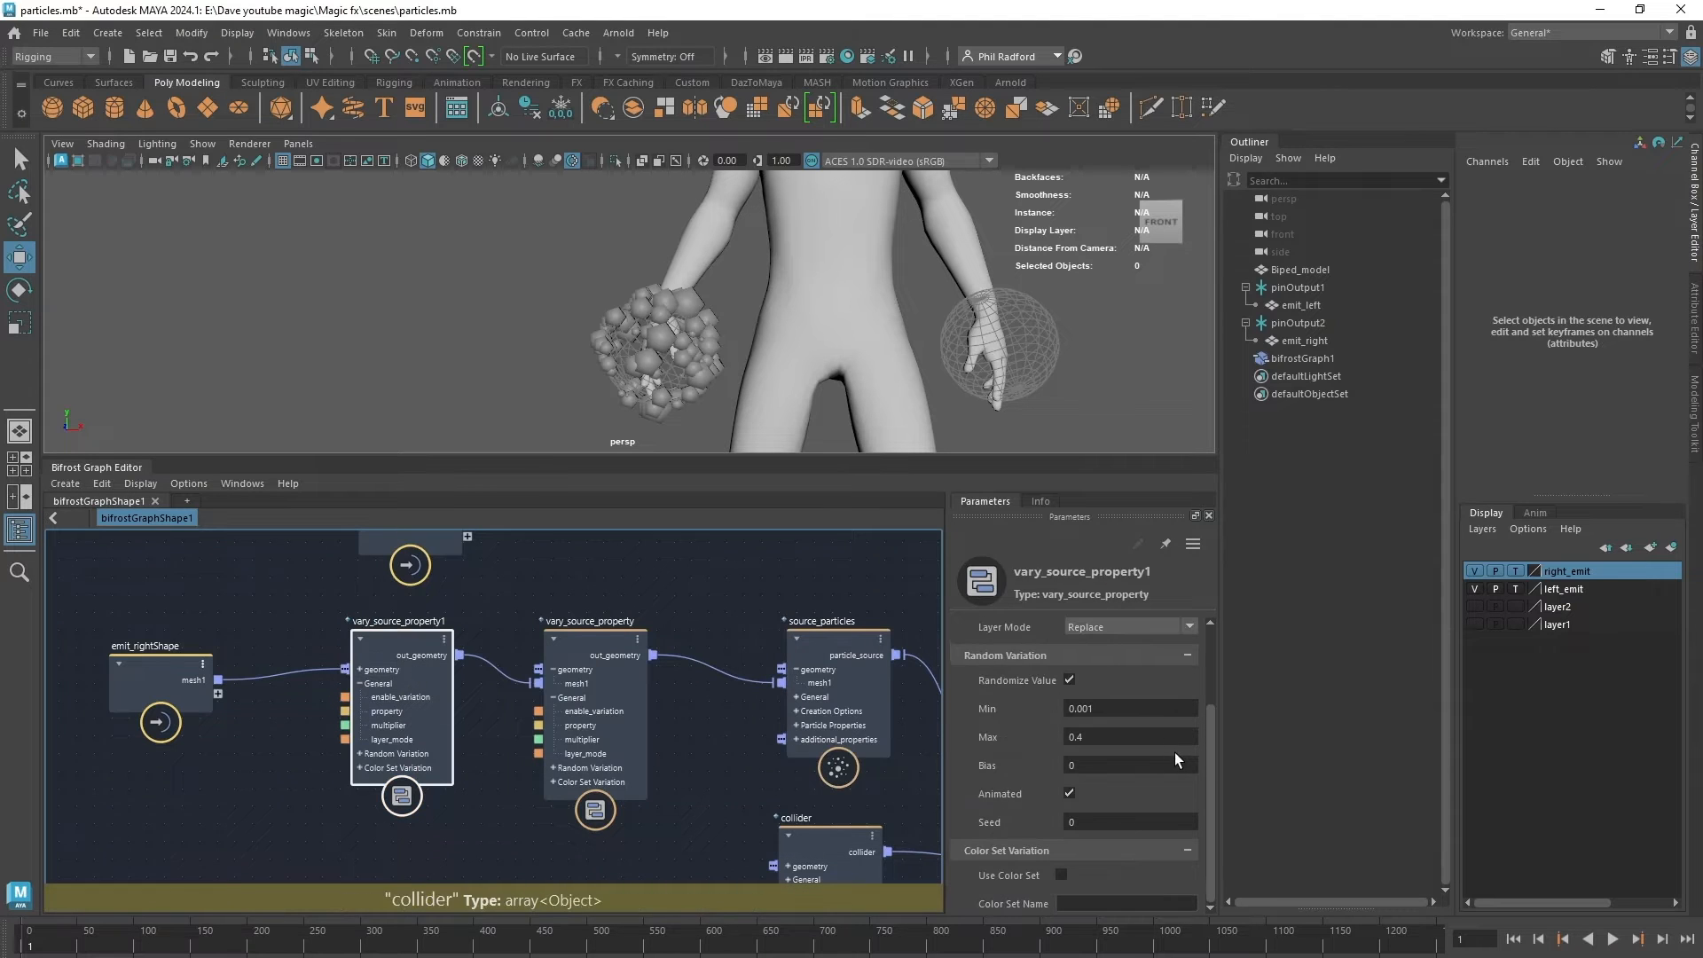
left_click(1120, 736)
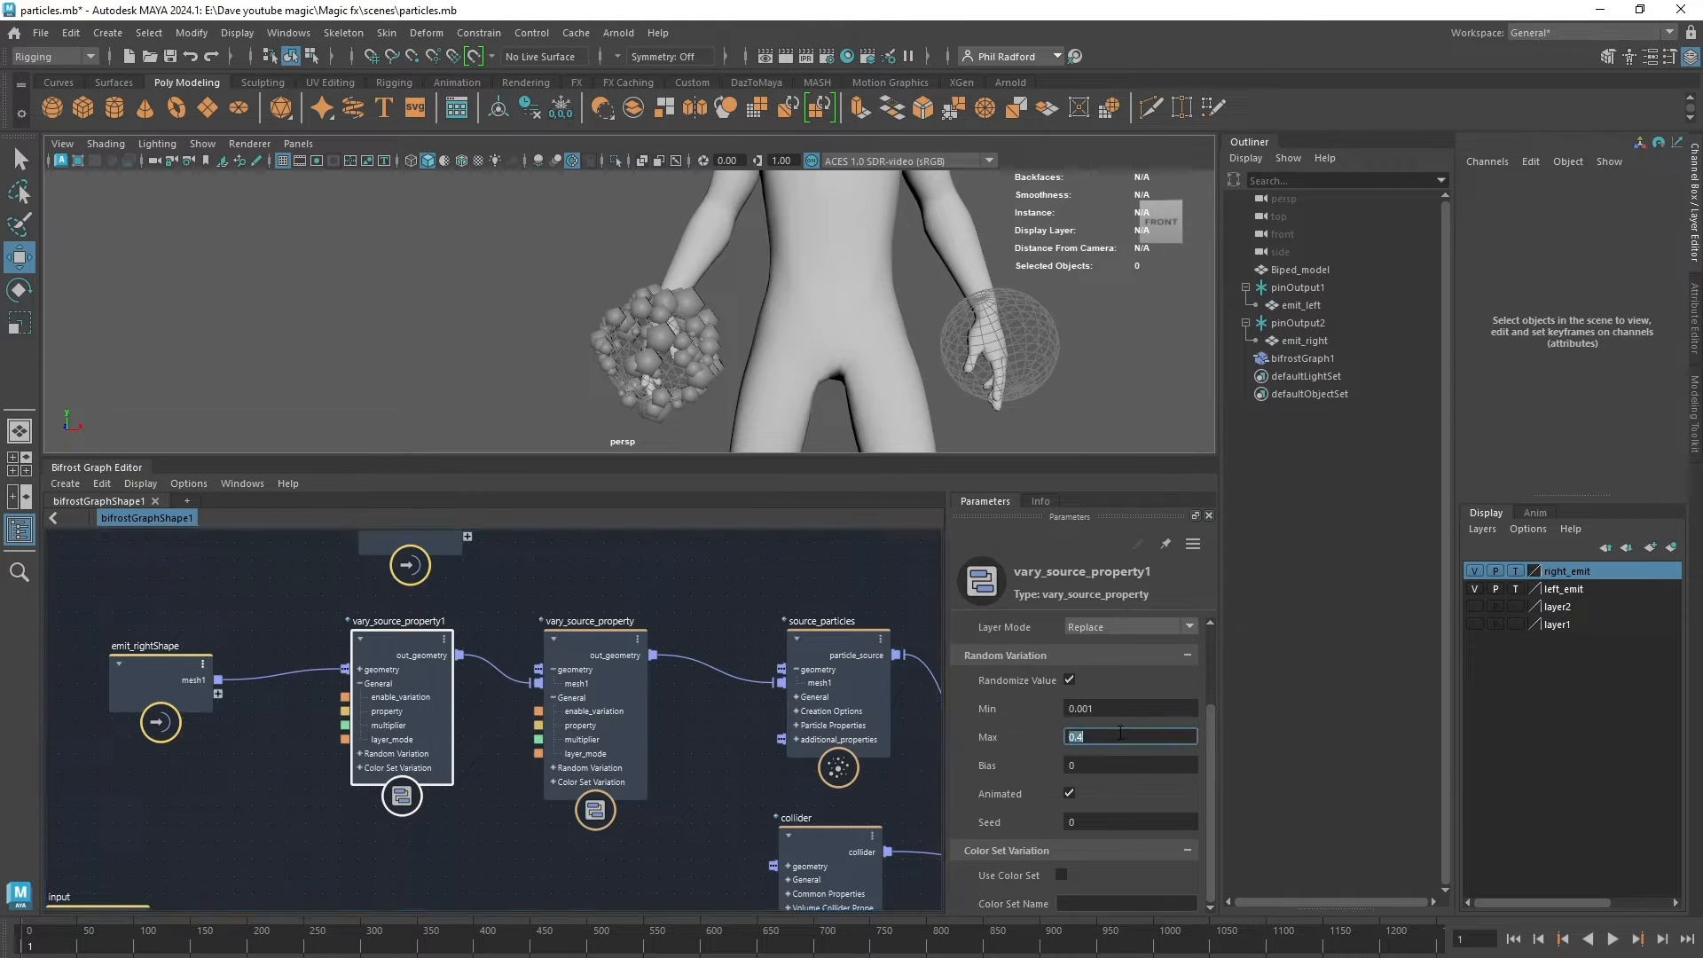
type("0.13")
key("Return")
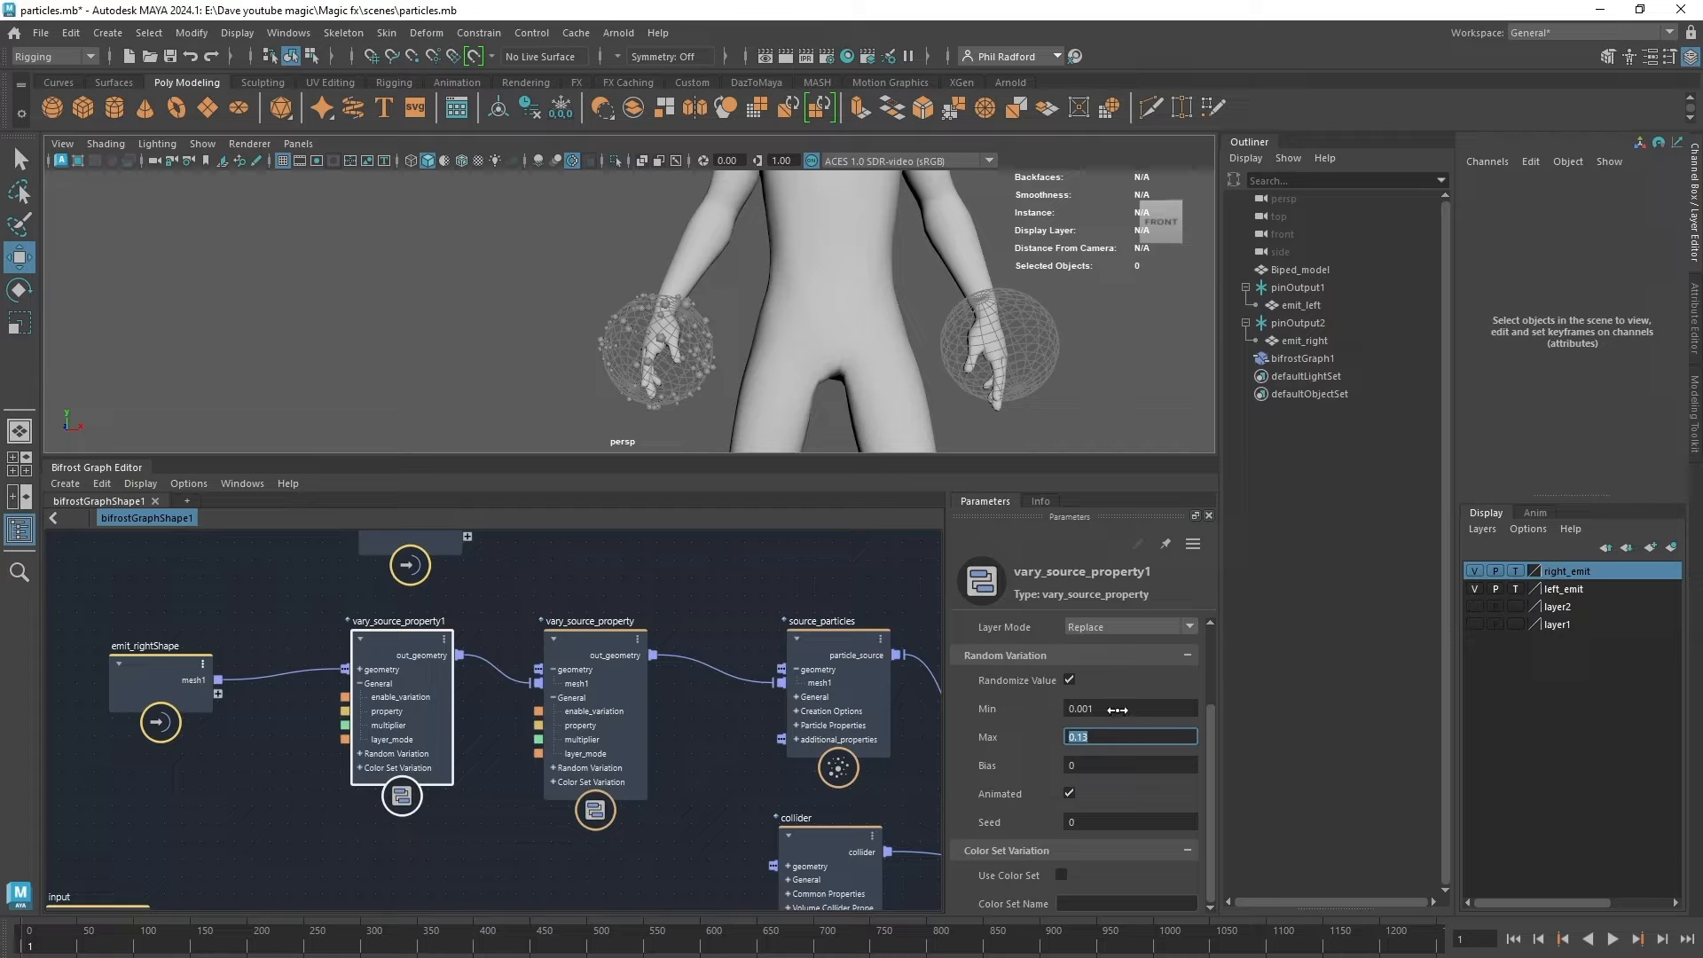
left_click(1117, 710)
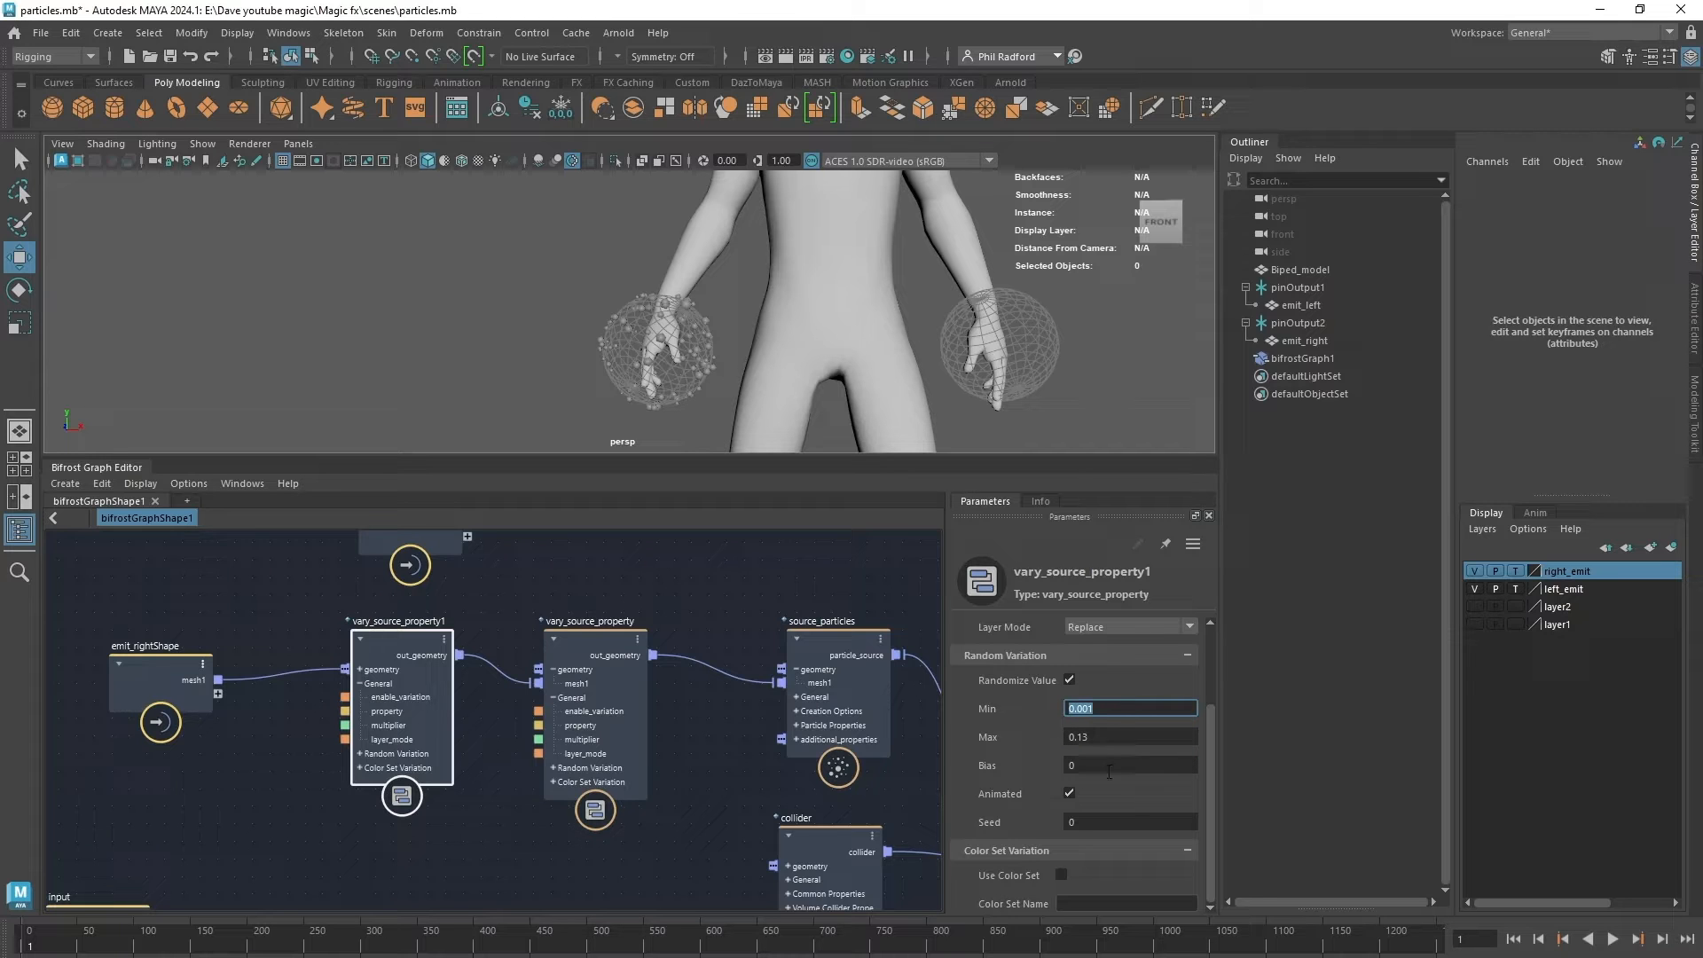
Inspect the particles around the hand up close and lower the Random Variation Max of vary_source_property1 to 0.06383.
left_click_drag(596, 350, 753, 382, "alt")
scroll(781, 324, "up", 4)
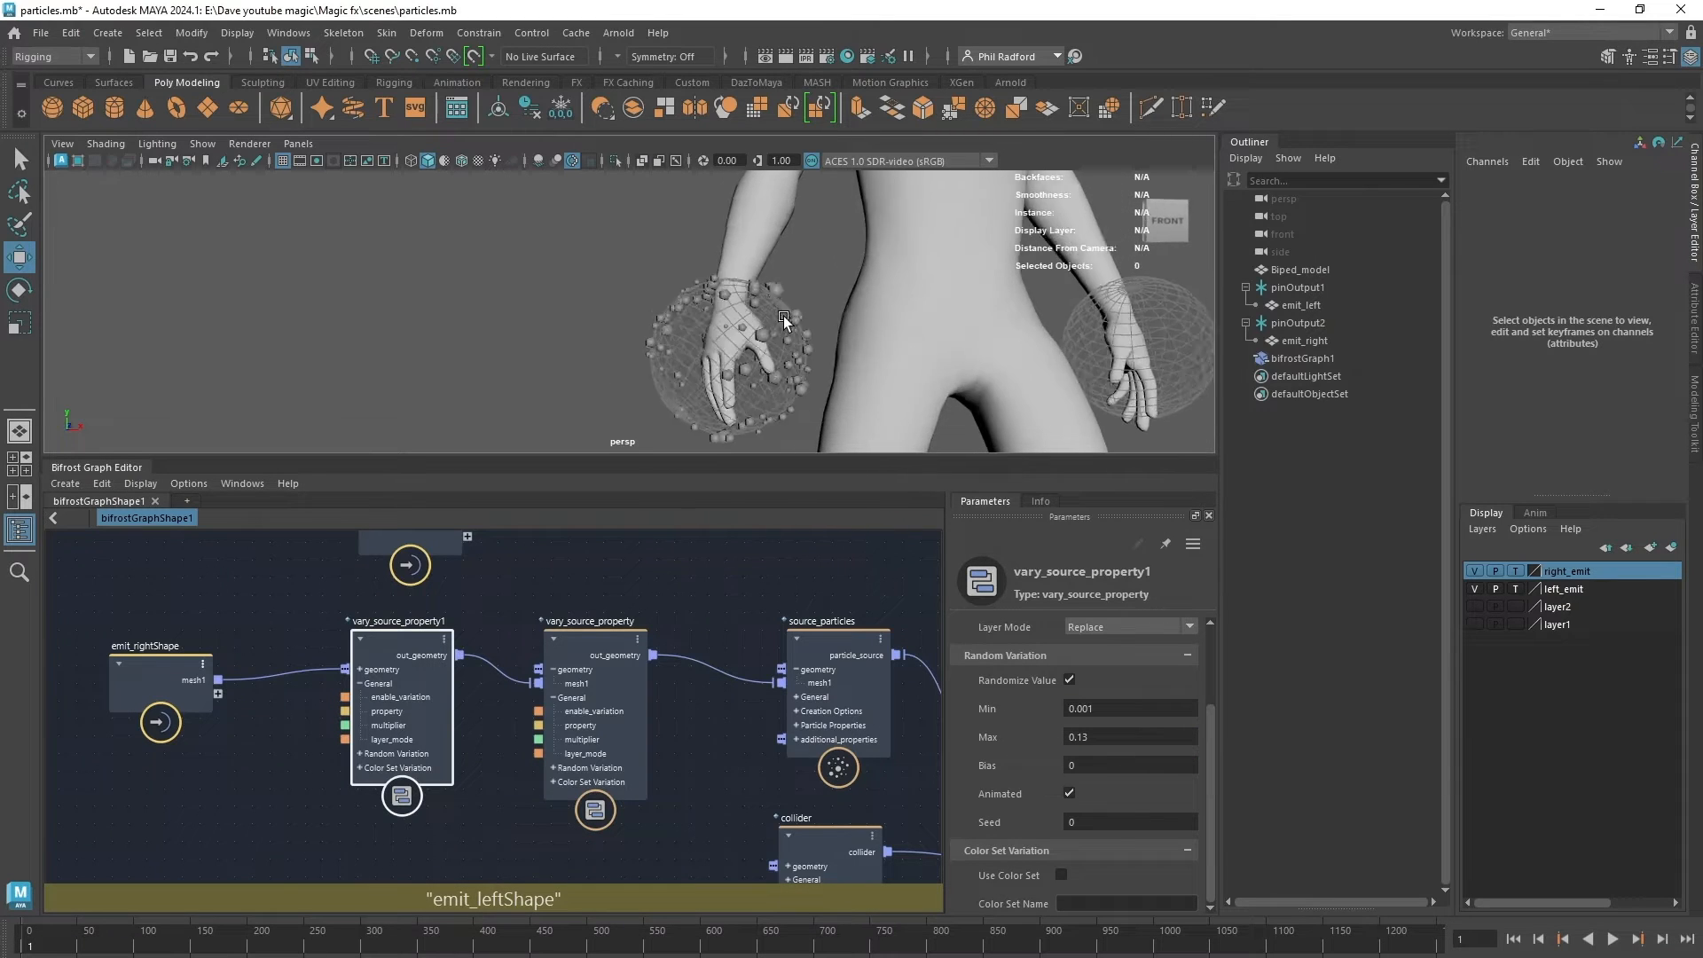
mouse_move(785, 321)
left_mouse_down("alt")
mouse_move(656, 317)
mouse_move(746, 322)
mouse_move(667, 354)
mouse_move(777, 376)
mouse_move(750, 329)
mouse_move(768, 343)
left_mouse_up("alt")
scroll(768, 342, "up", 3)
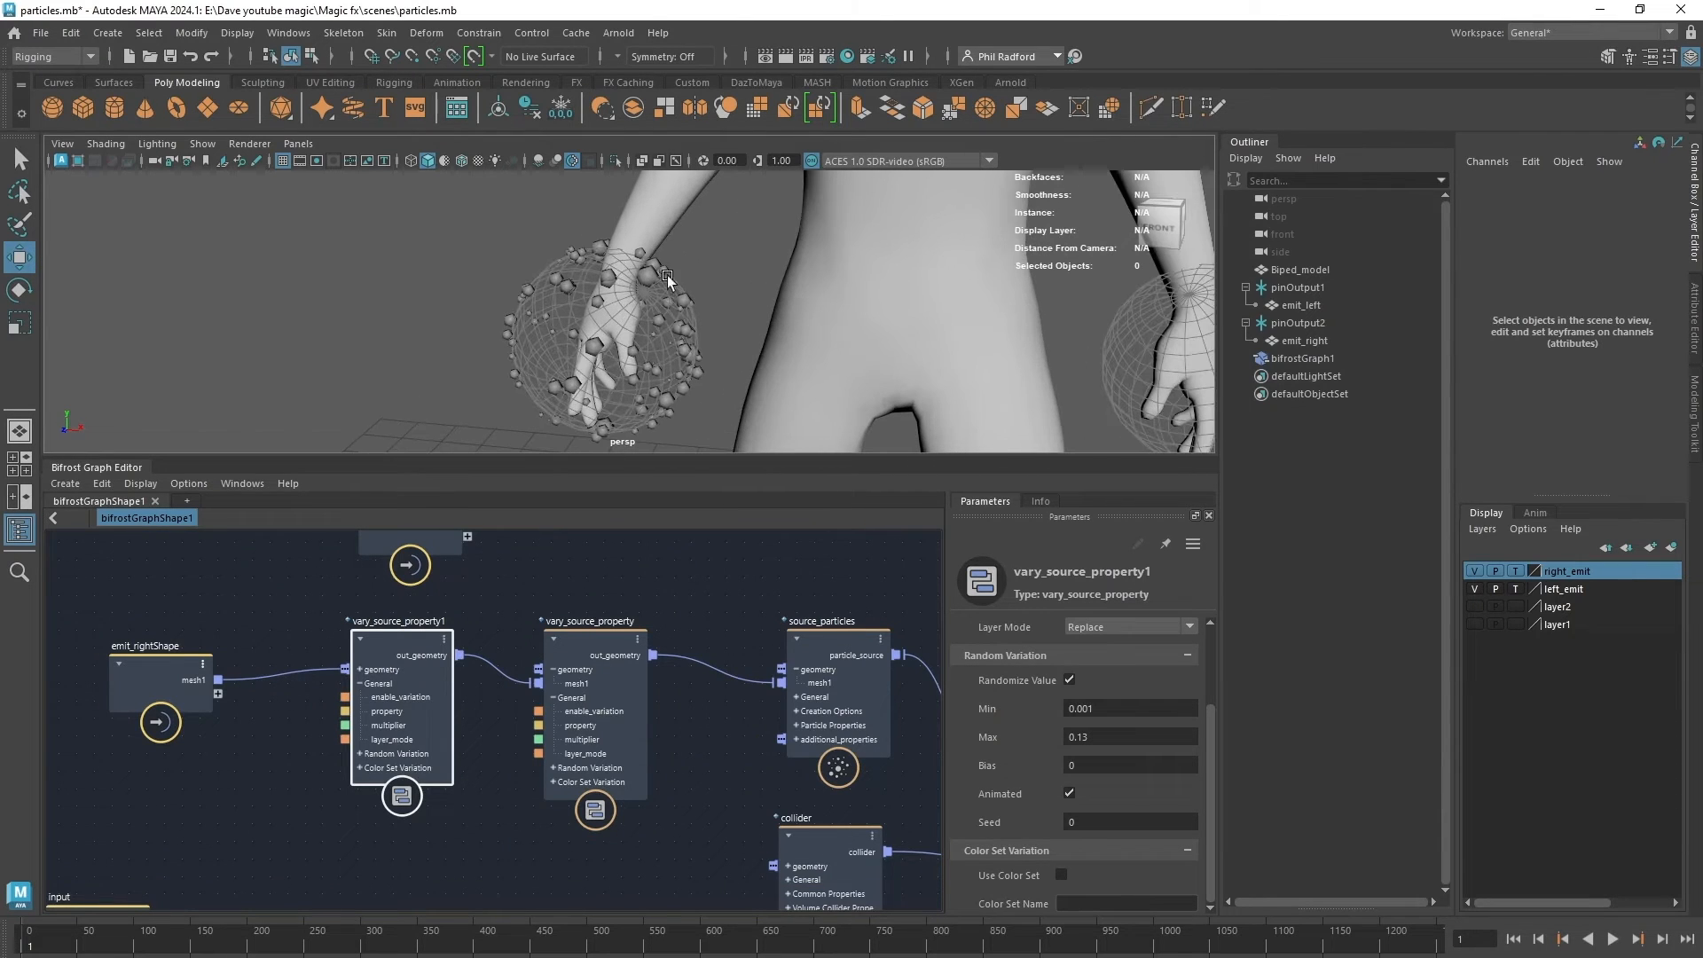
left_click_drag(801, 407, 837, 376, "alt")
left_click_drag(1114, 741, 976, 744)
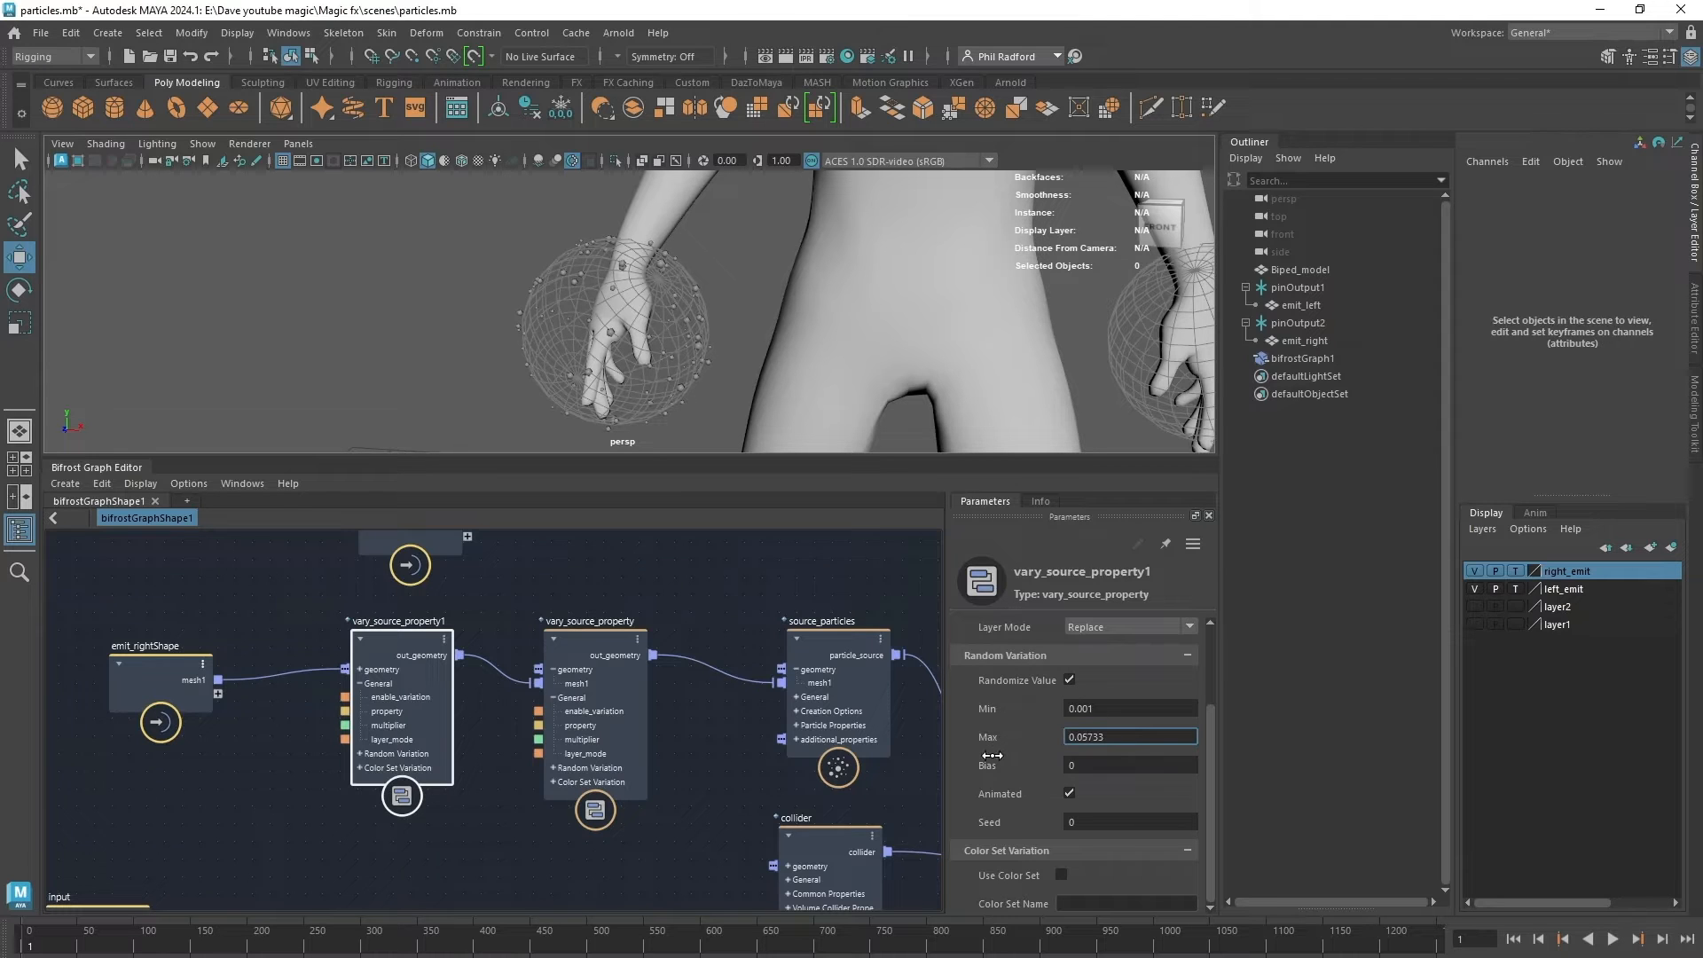
mouse_move(624, 304)
left_mouse_down("alt")
mouse_move(722, 310)
mouse_move(646, 319)
left_mouse_up("alt")
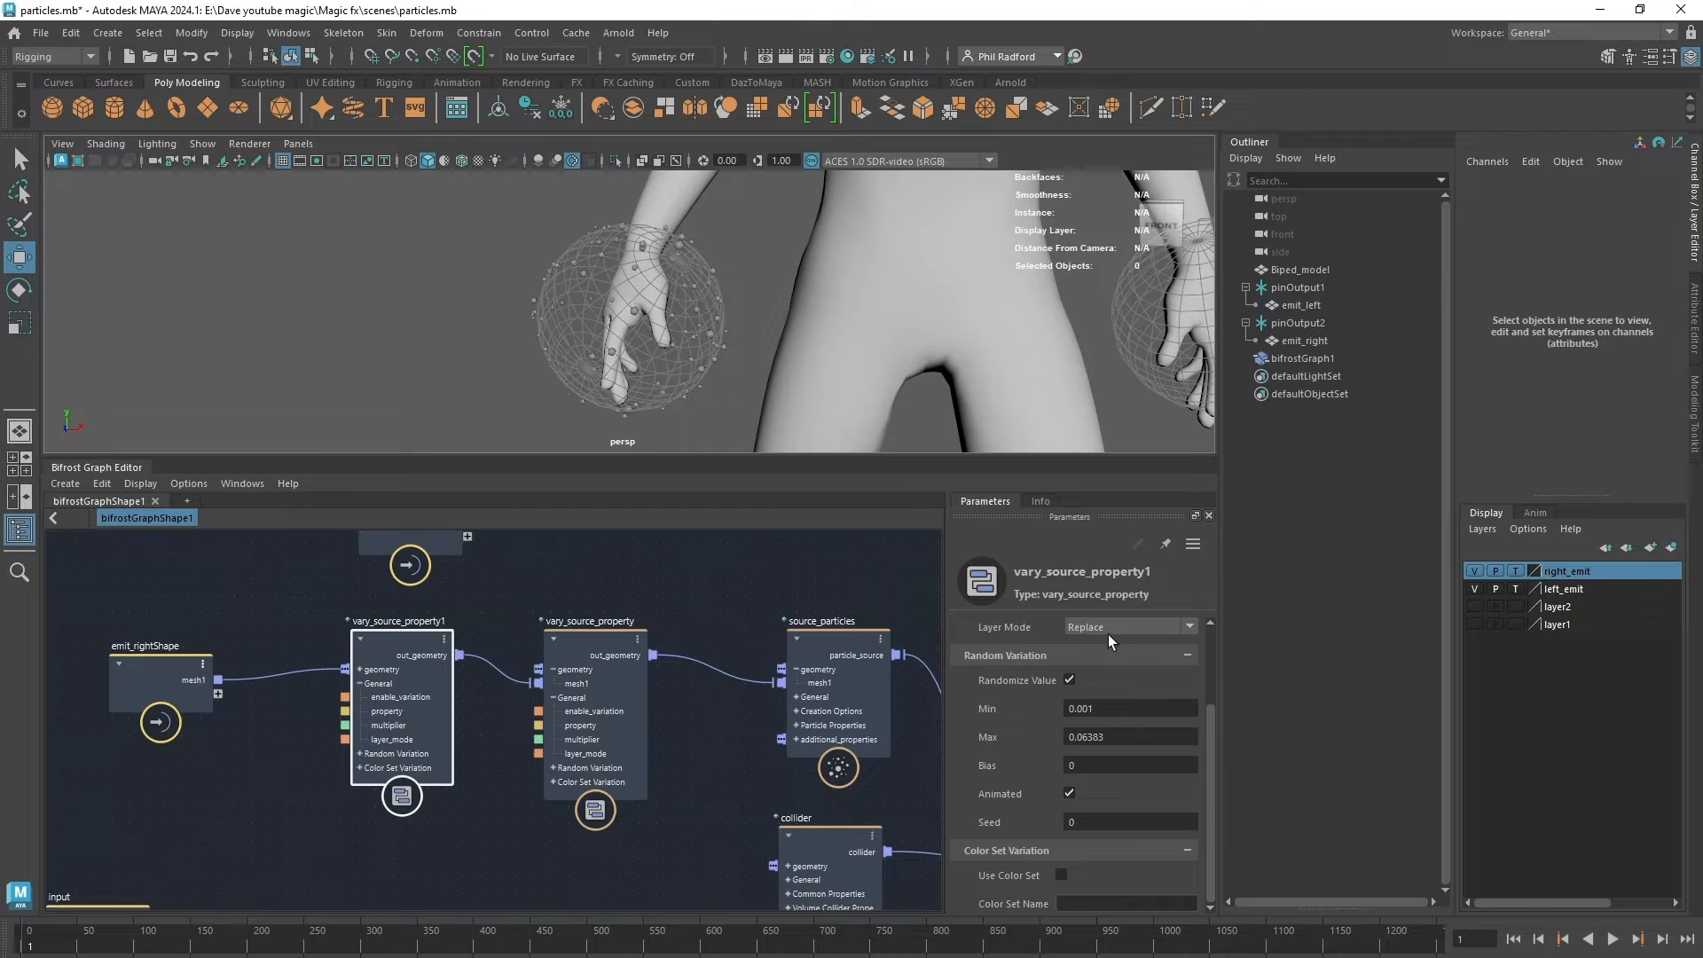
Play the simulation from frame 1 with both hands in view to check the varied particle sizes.
scroll(701, 334, "down", 4)
left_click_drag(658, 349, 666, 352, "alt")
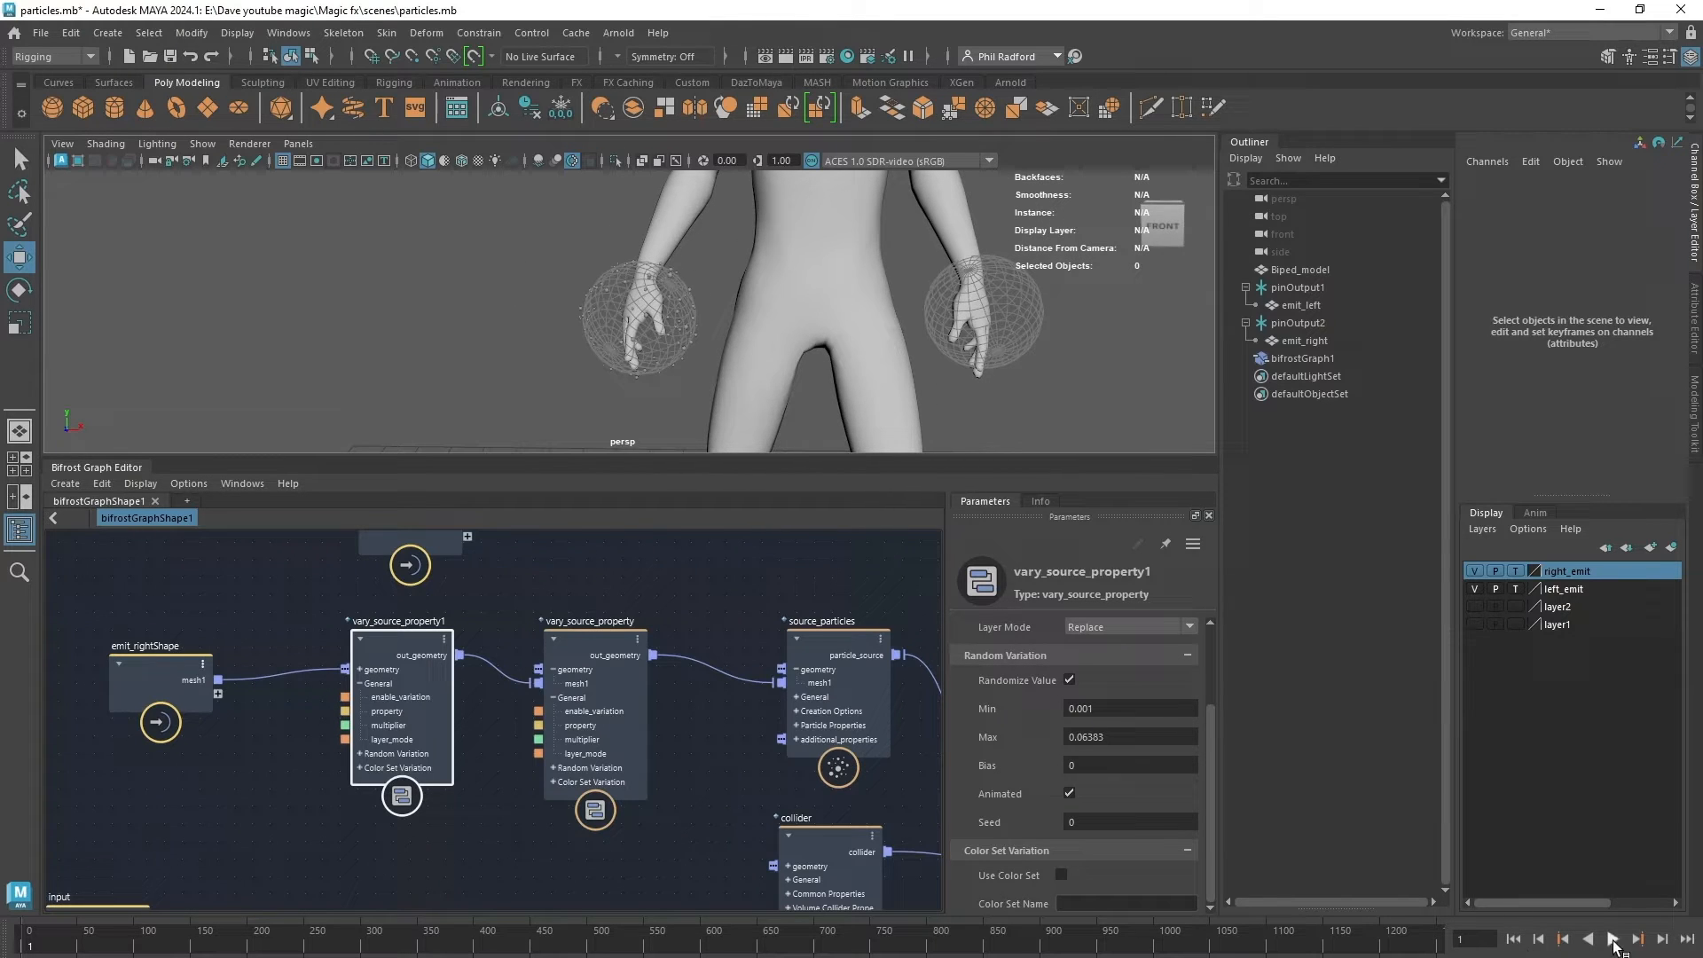
left_click(1613, 940)
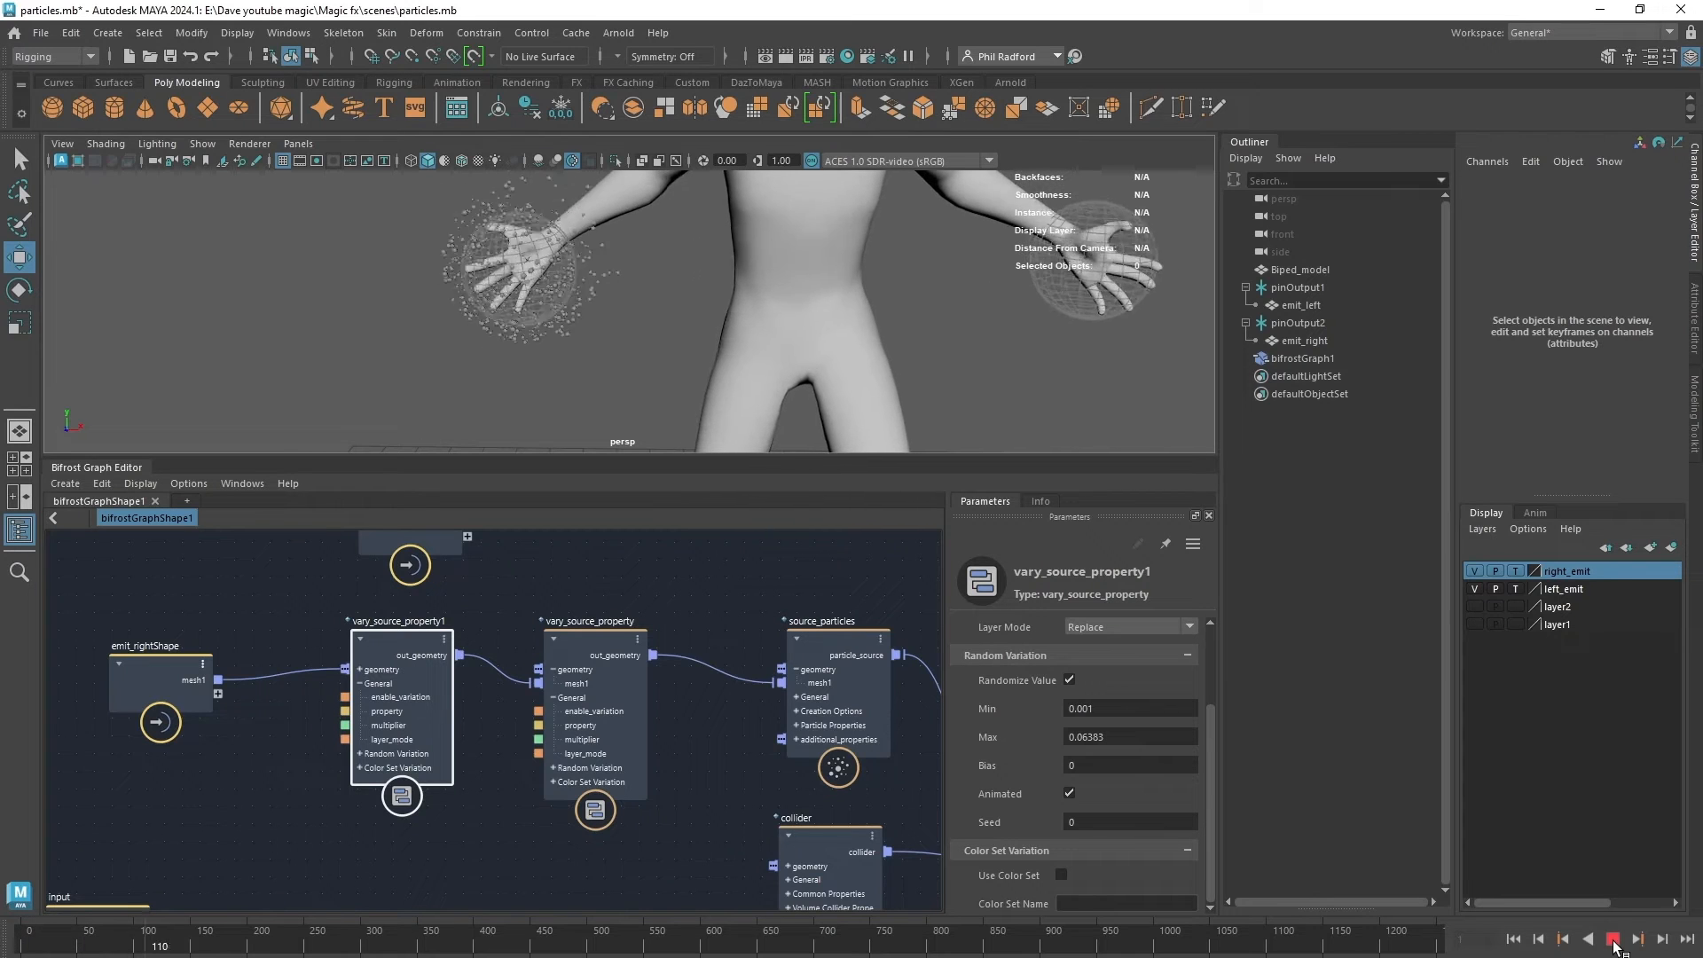
left_click(1612, 940)
left_click(1613, 940)
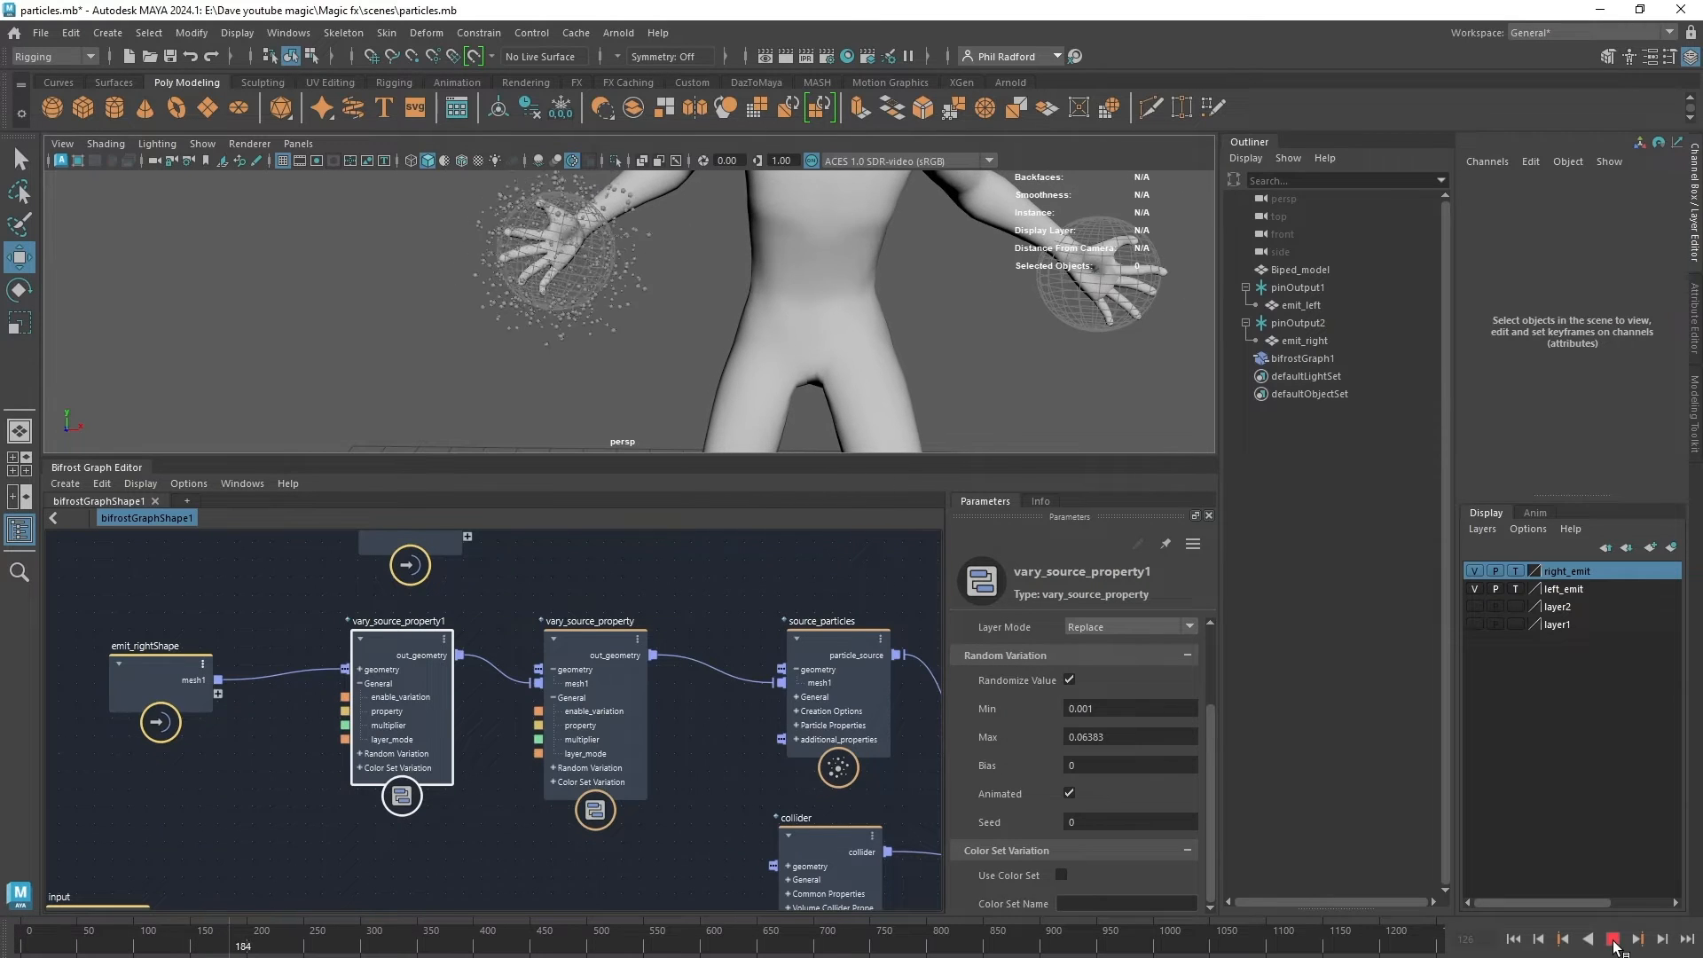
left_click(1613, 940)
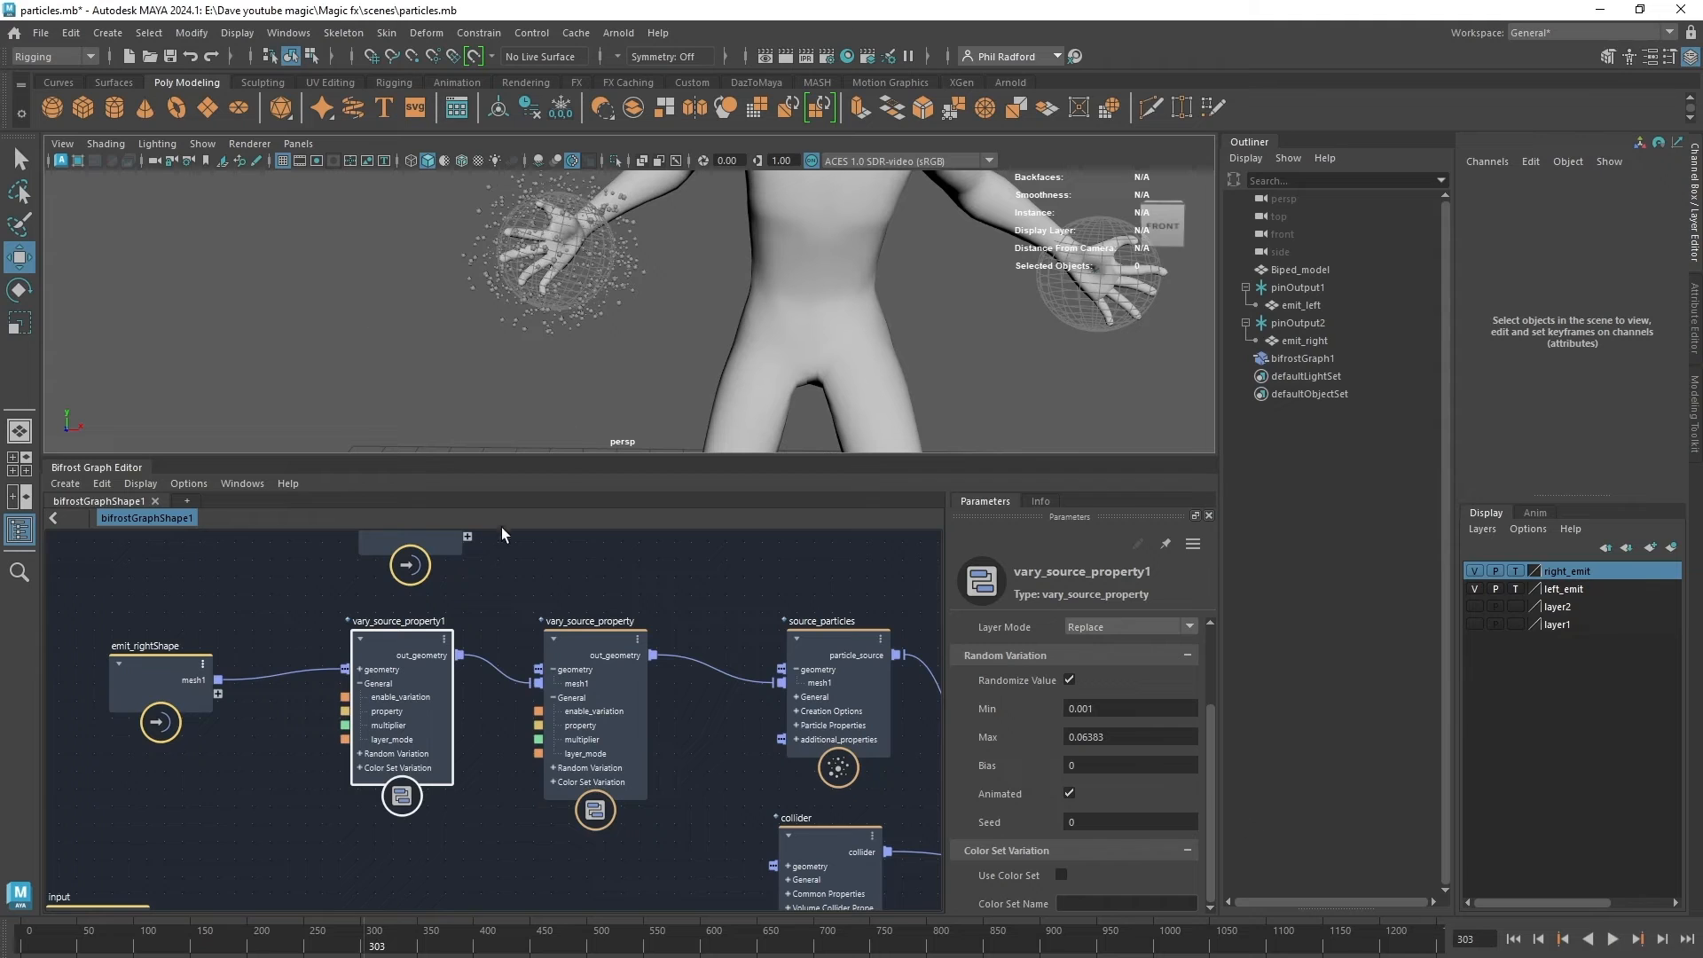
Nudge vary_source_property1 down, expand its geometry port, and move emit_rightShape farther away to make room for another node.
left_click_drag(422, 663, 423, 669)
left_click(360, 675)
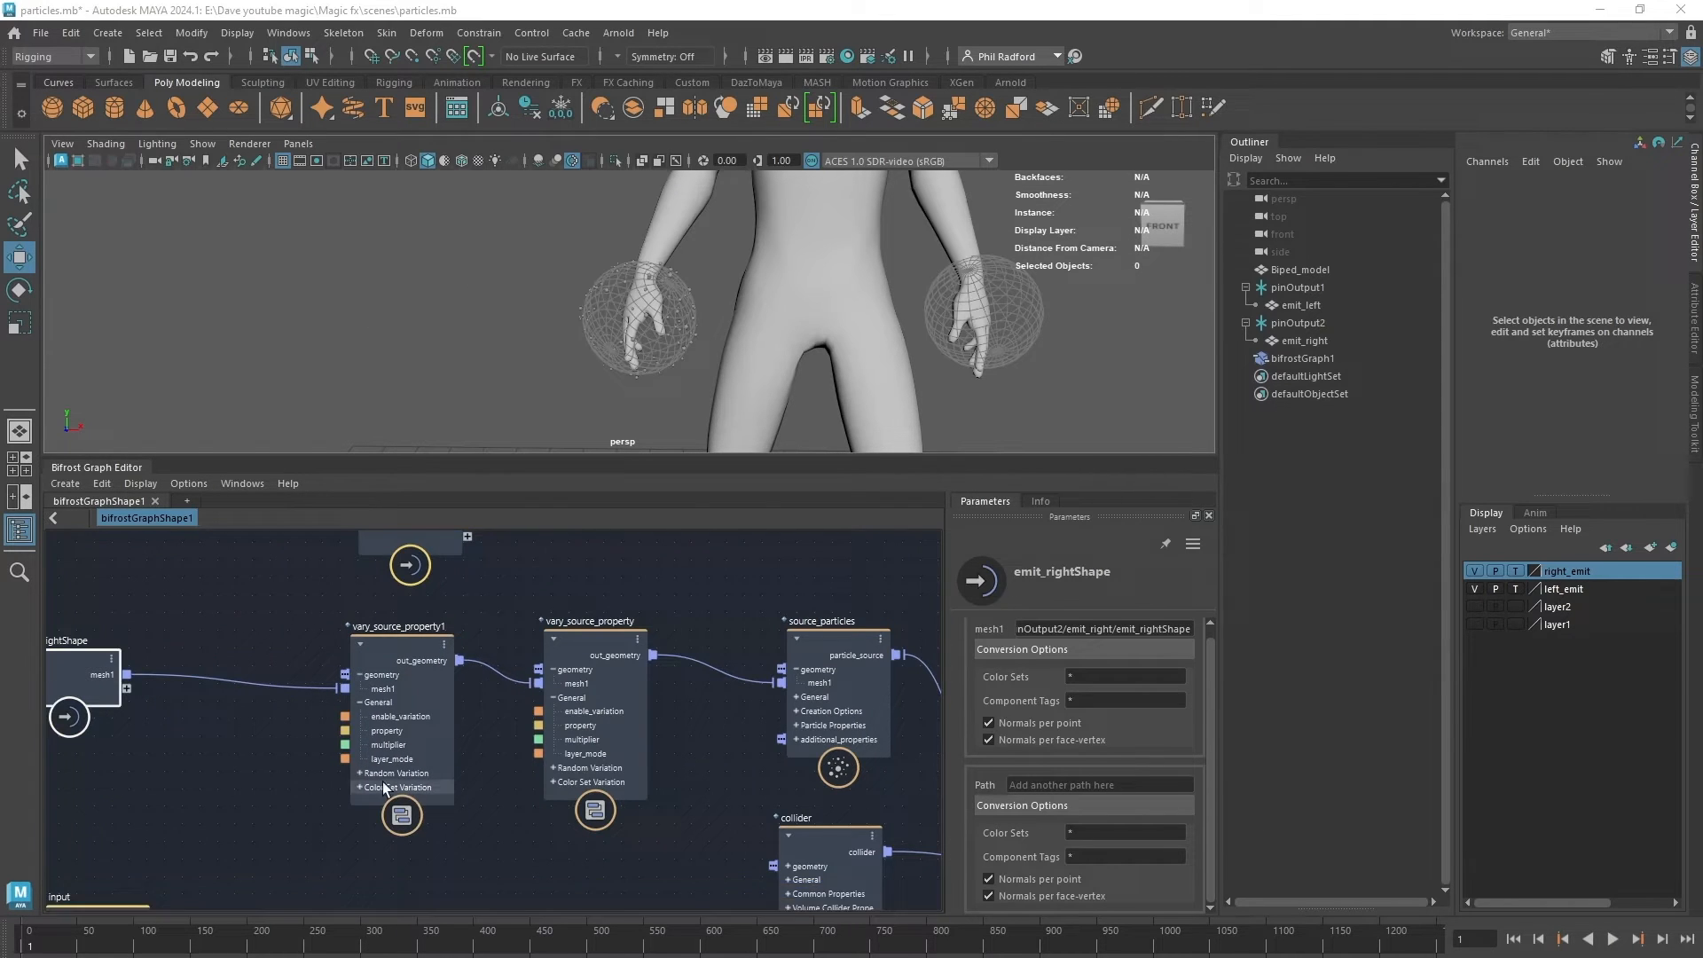
middle_click_drag(313, 793, 764, 737, "alt")
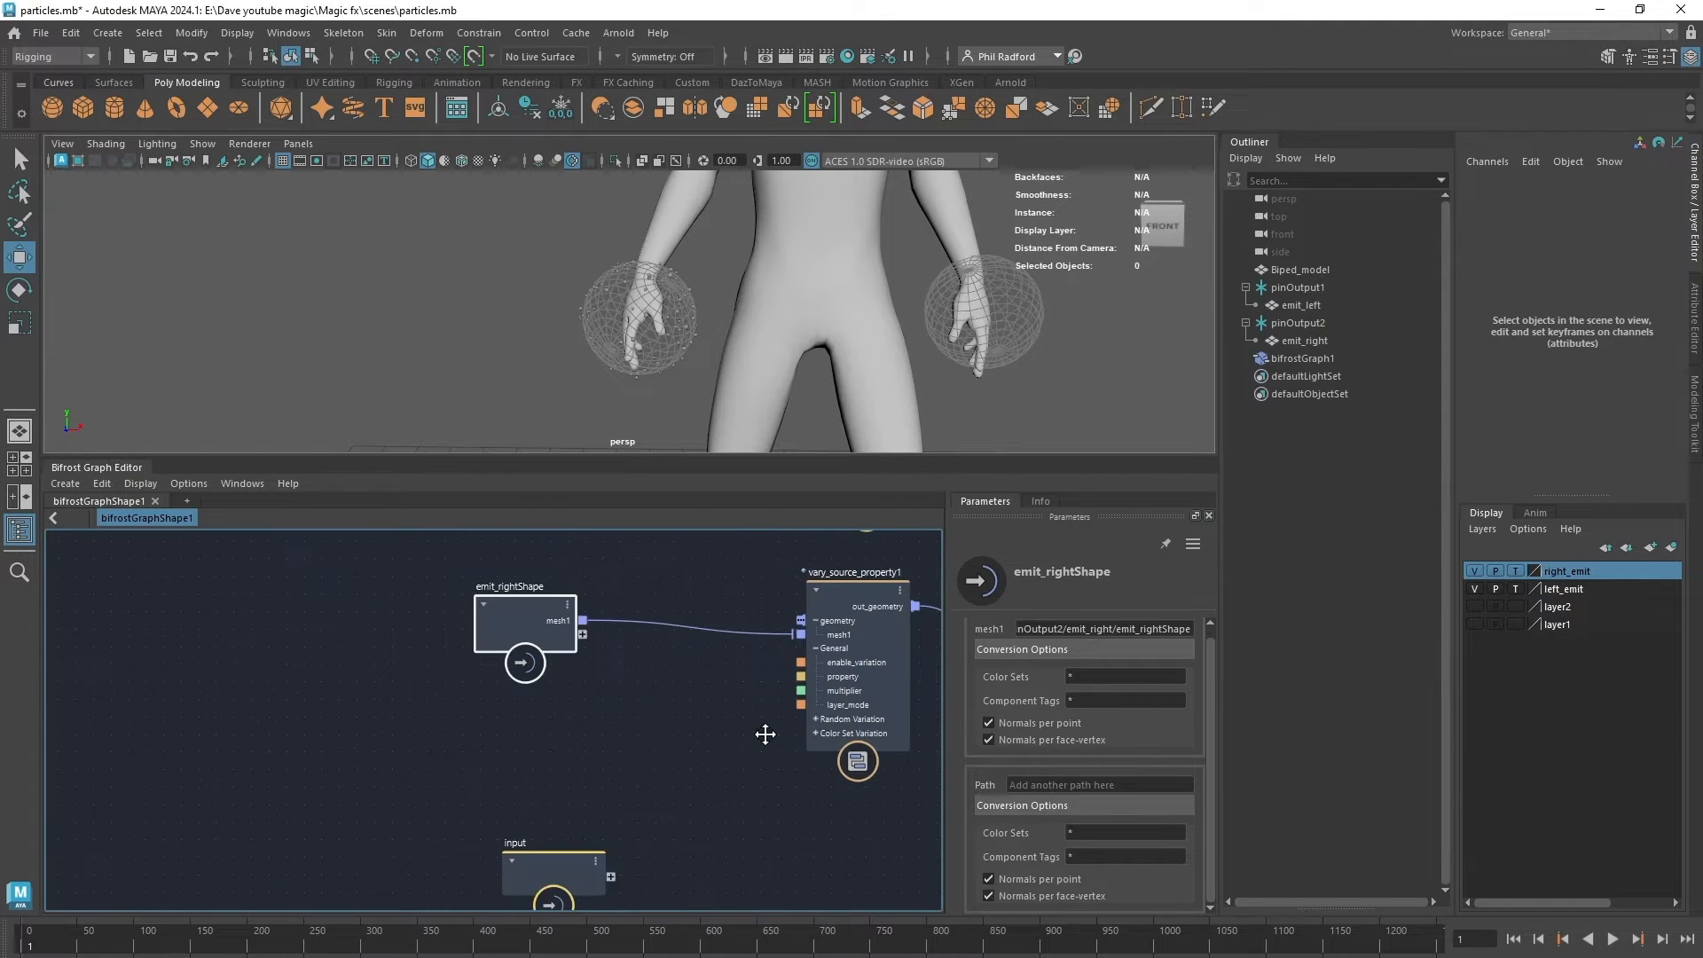
middle_click_drag(534, 724, 415, 746, "alt")
left_click_drag(420, 642, 344, 640)
middle_click_drag(562, 696, 411, 700, "alt")
Duplicate vary_source_property1 and wire the copy between emit_rightShape and vary_source_property1.
left_click(583, 631)
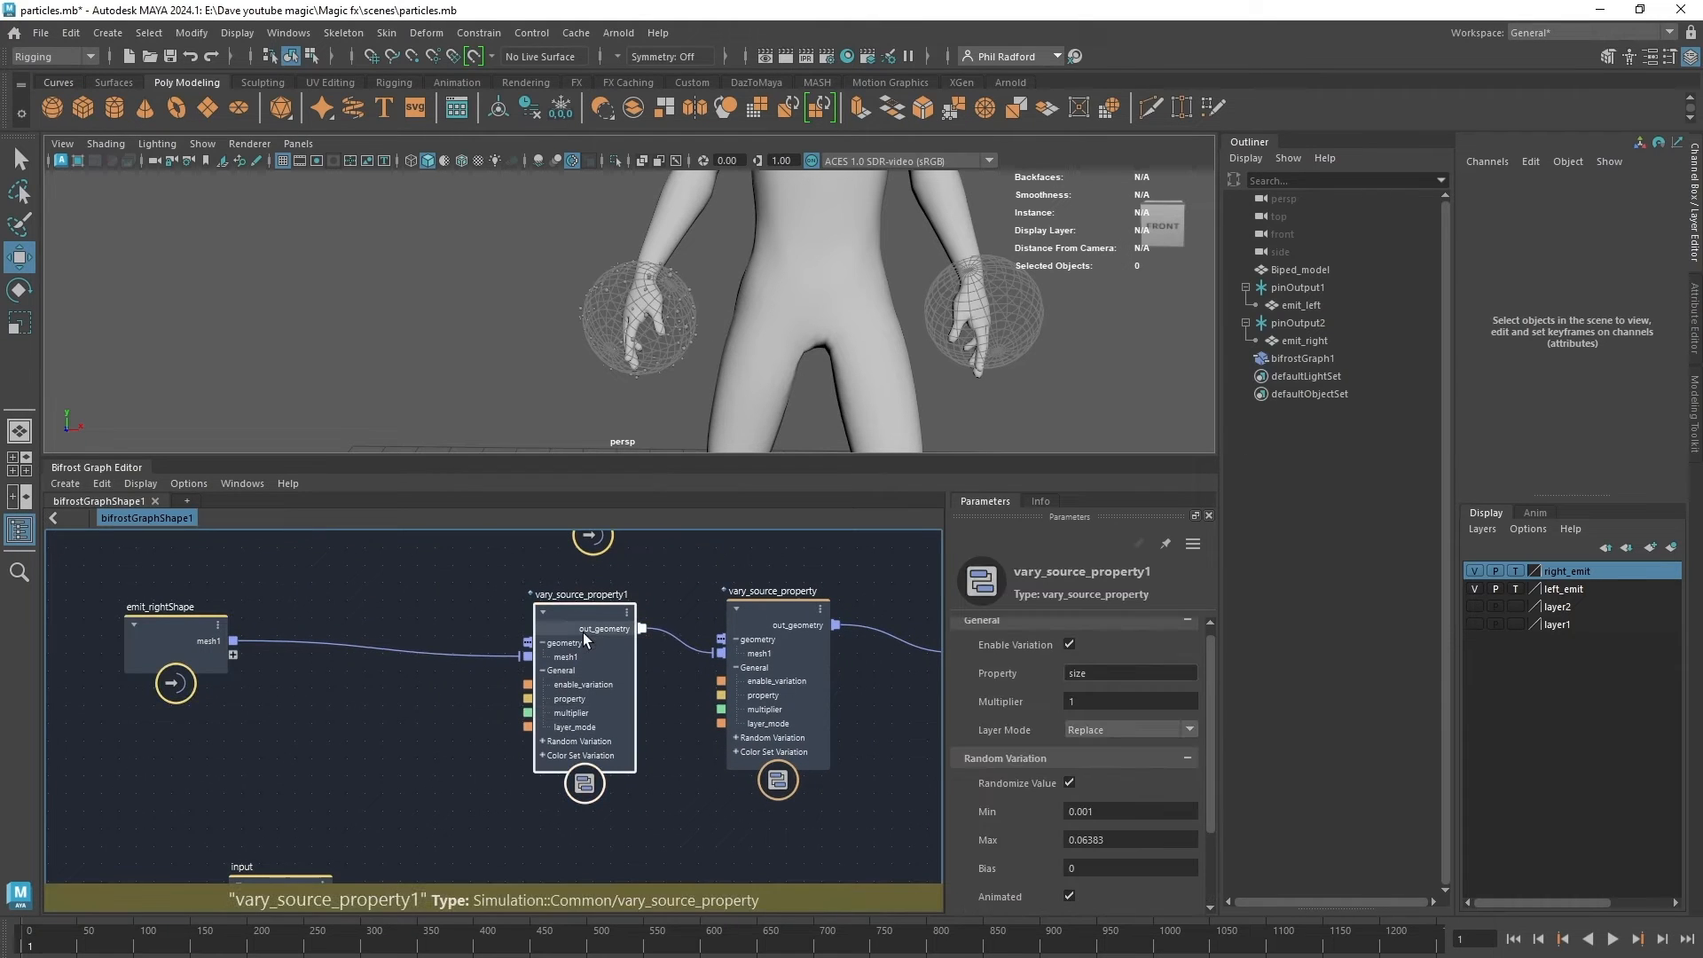
key("ctrl+d")
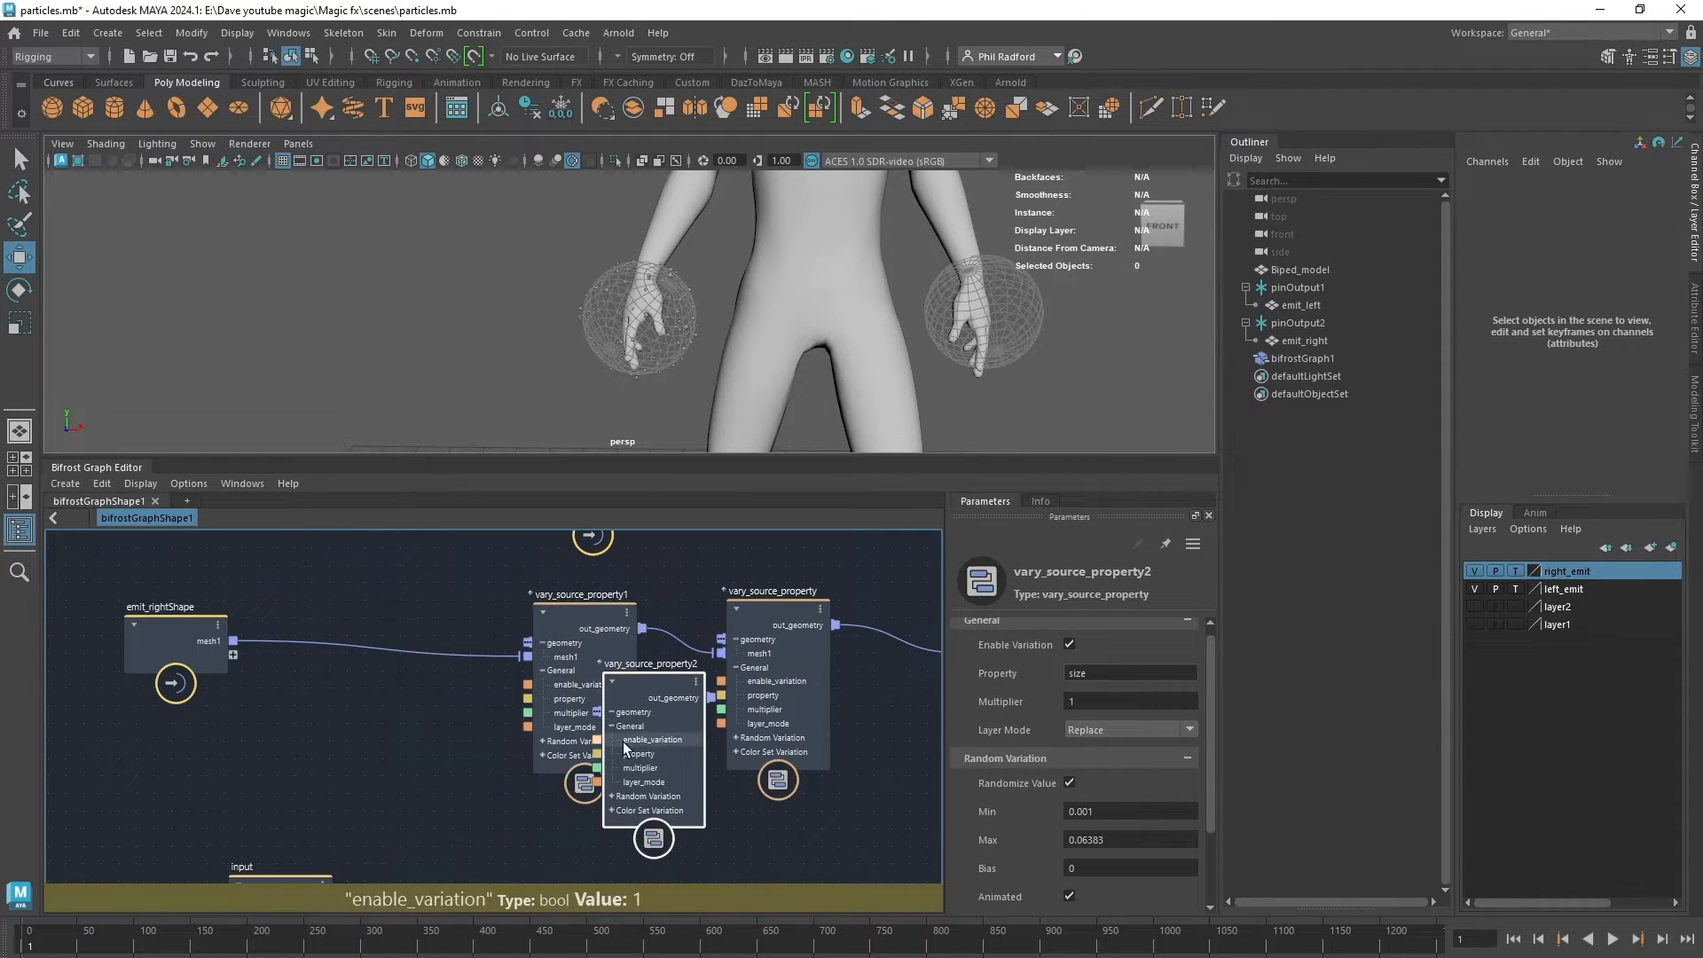
left_click_drag(623, 741, 357, 673)
left_click(380, 692)
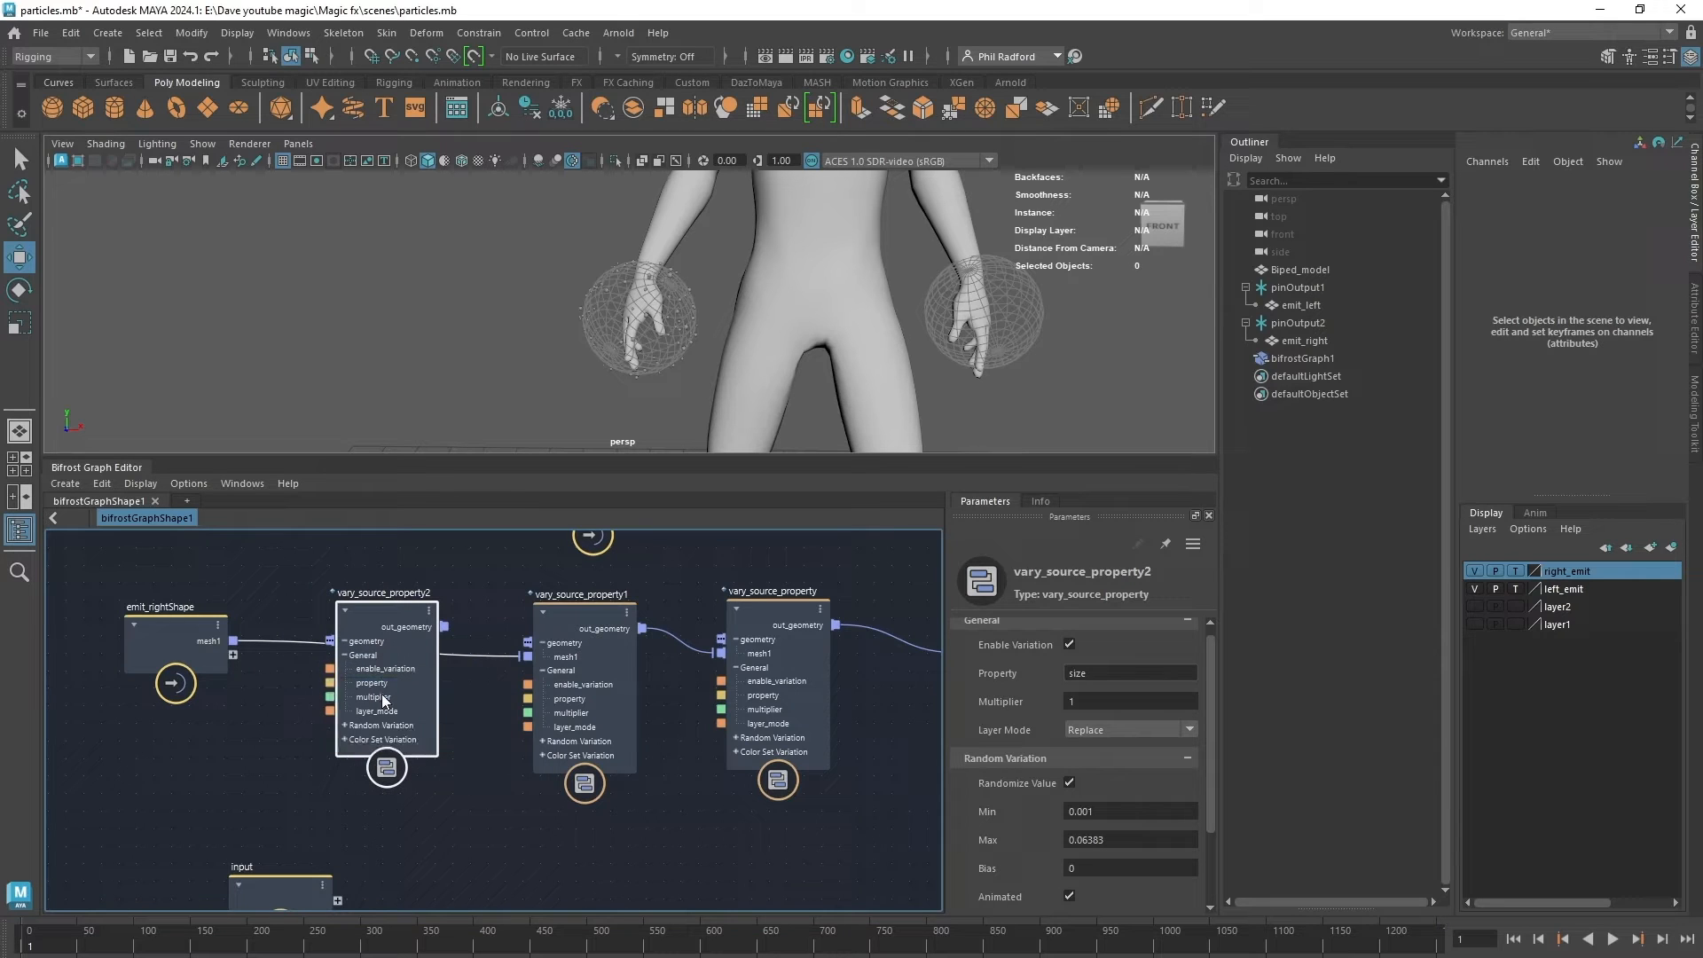
left_click_drag(232, 641, 337, 645)
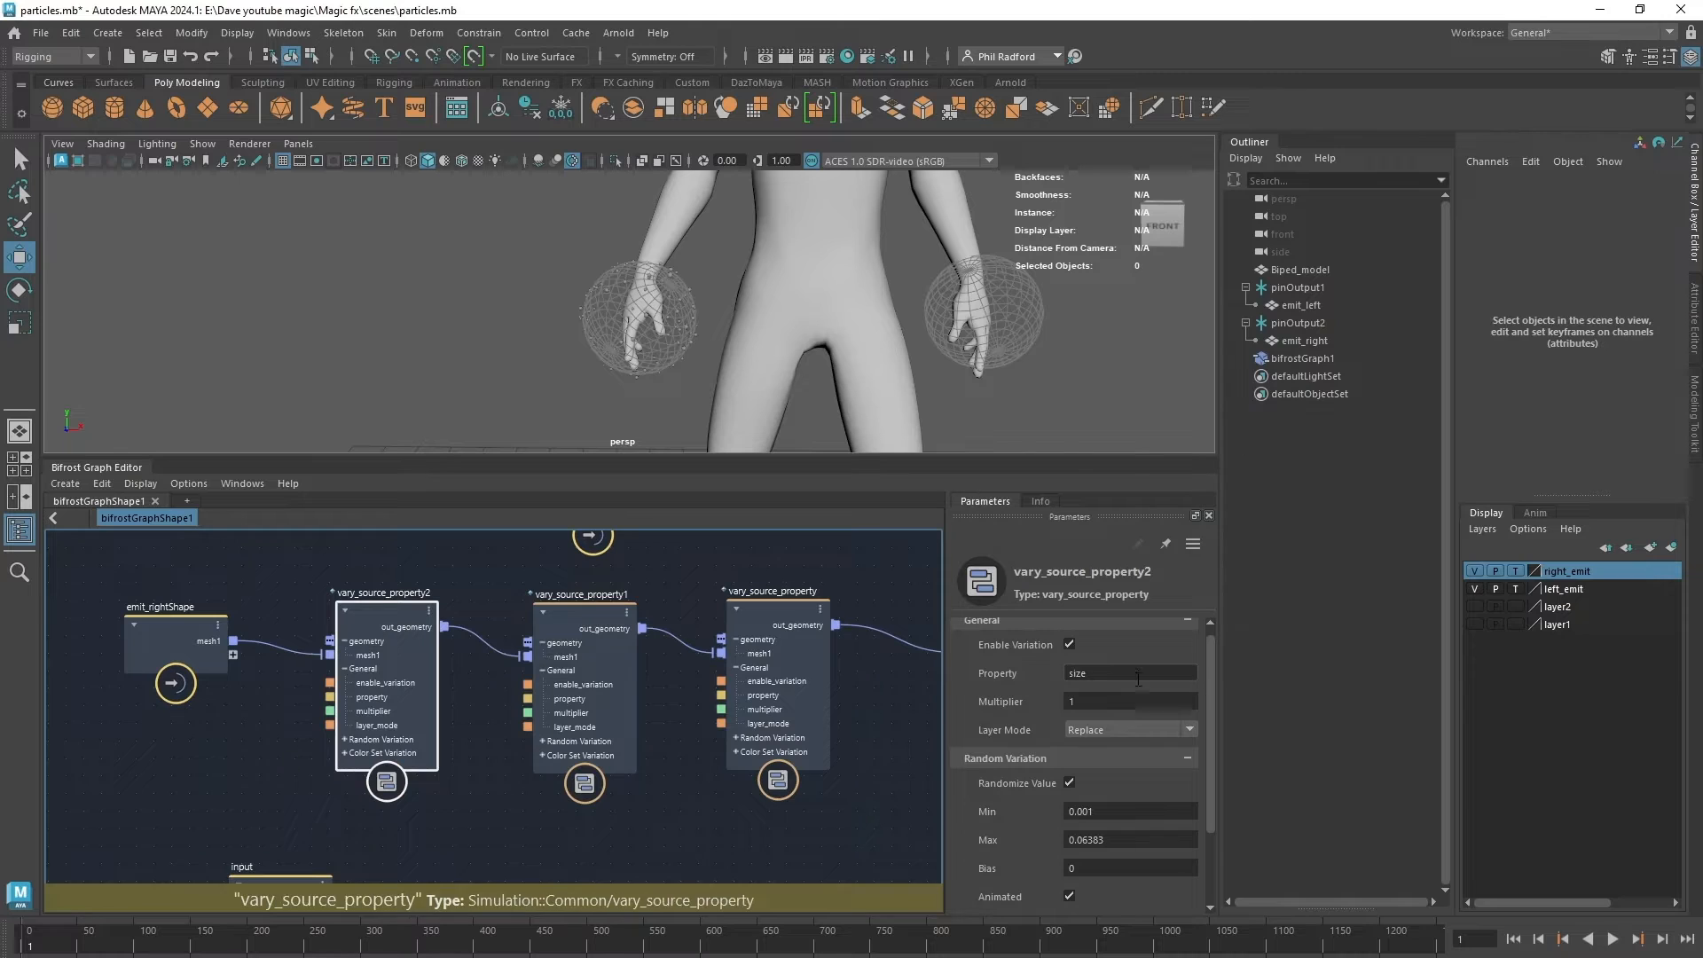
Set the Property of vary_source_property2 to speed and its Random Variation Max to 2.
left_click_drag(1101, 673, 1014, 665)
type("speed")
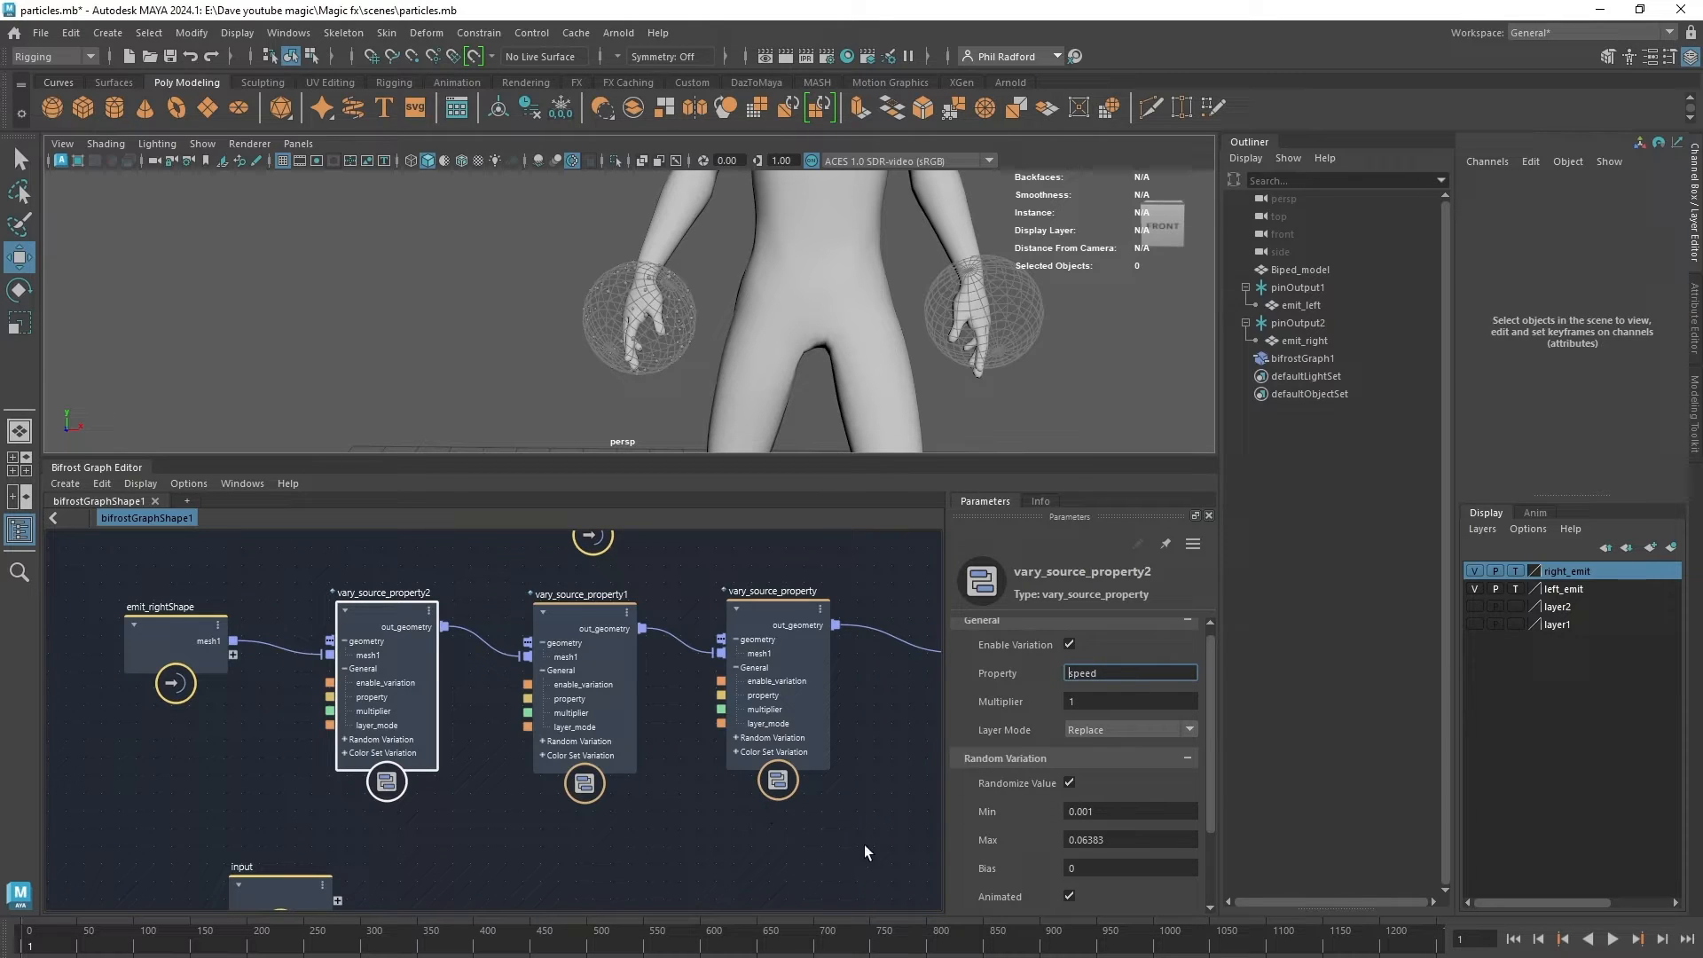
left_click(1133, 843)
type("2")
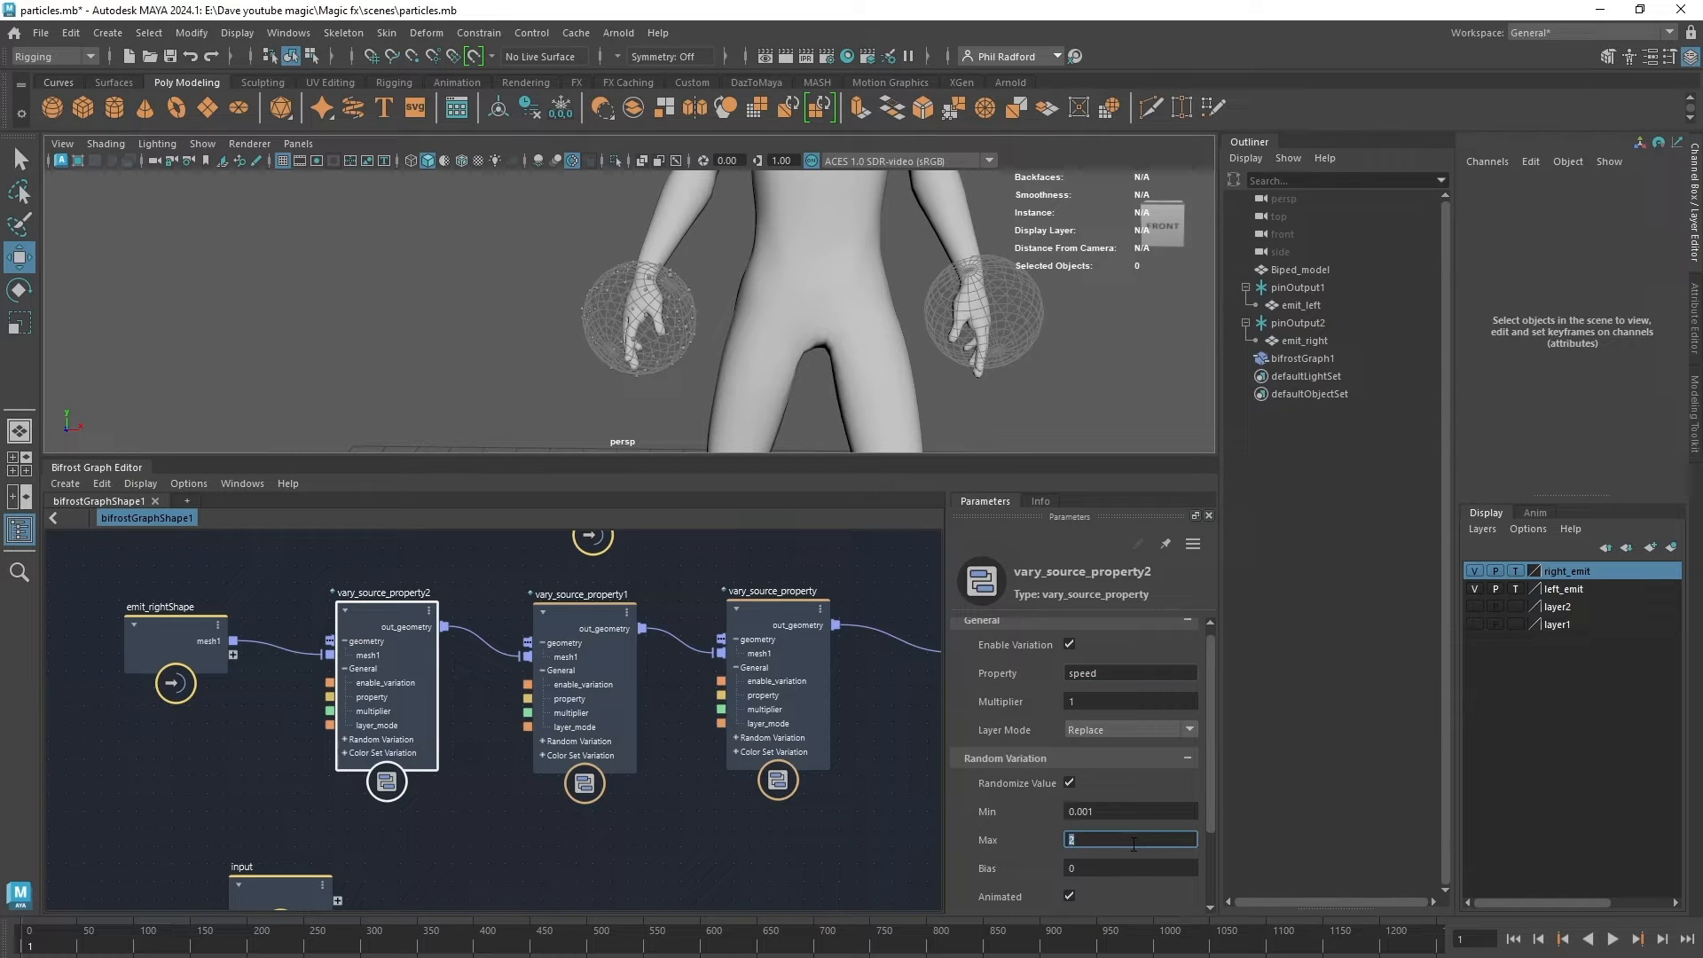
left_click(1132, 811)
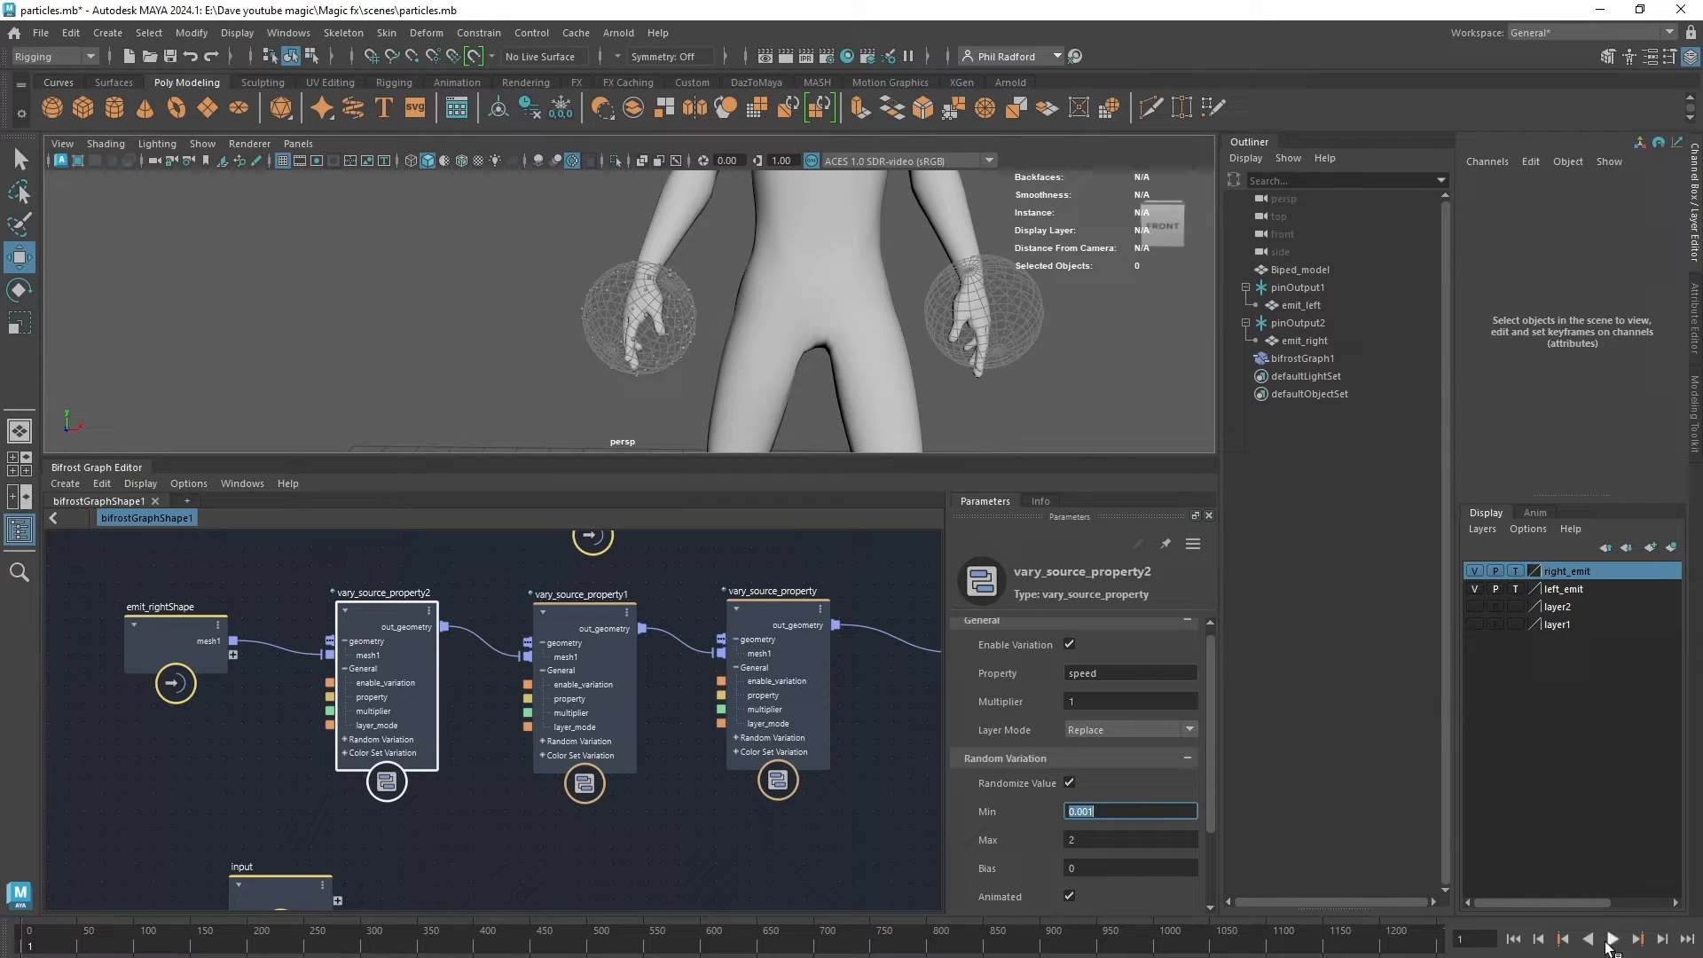
Play the simulation, set the Random Variation Max of vary_source_property2 to 1, and replay it from frame 1.
left_click(1613, 942)
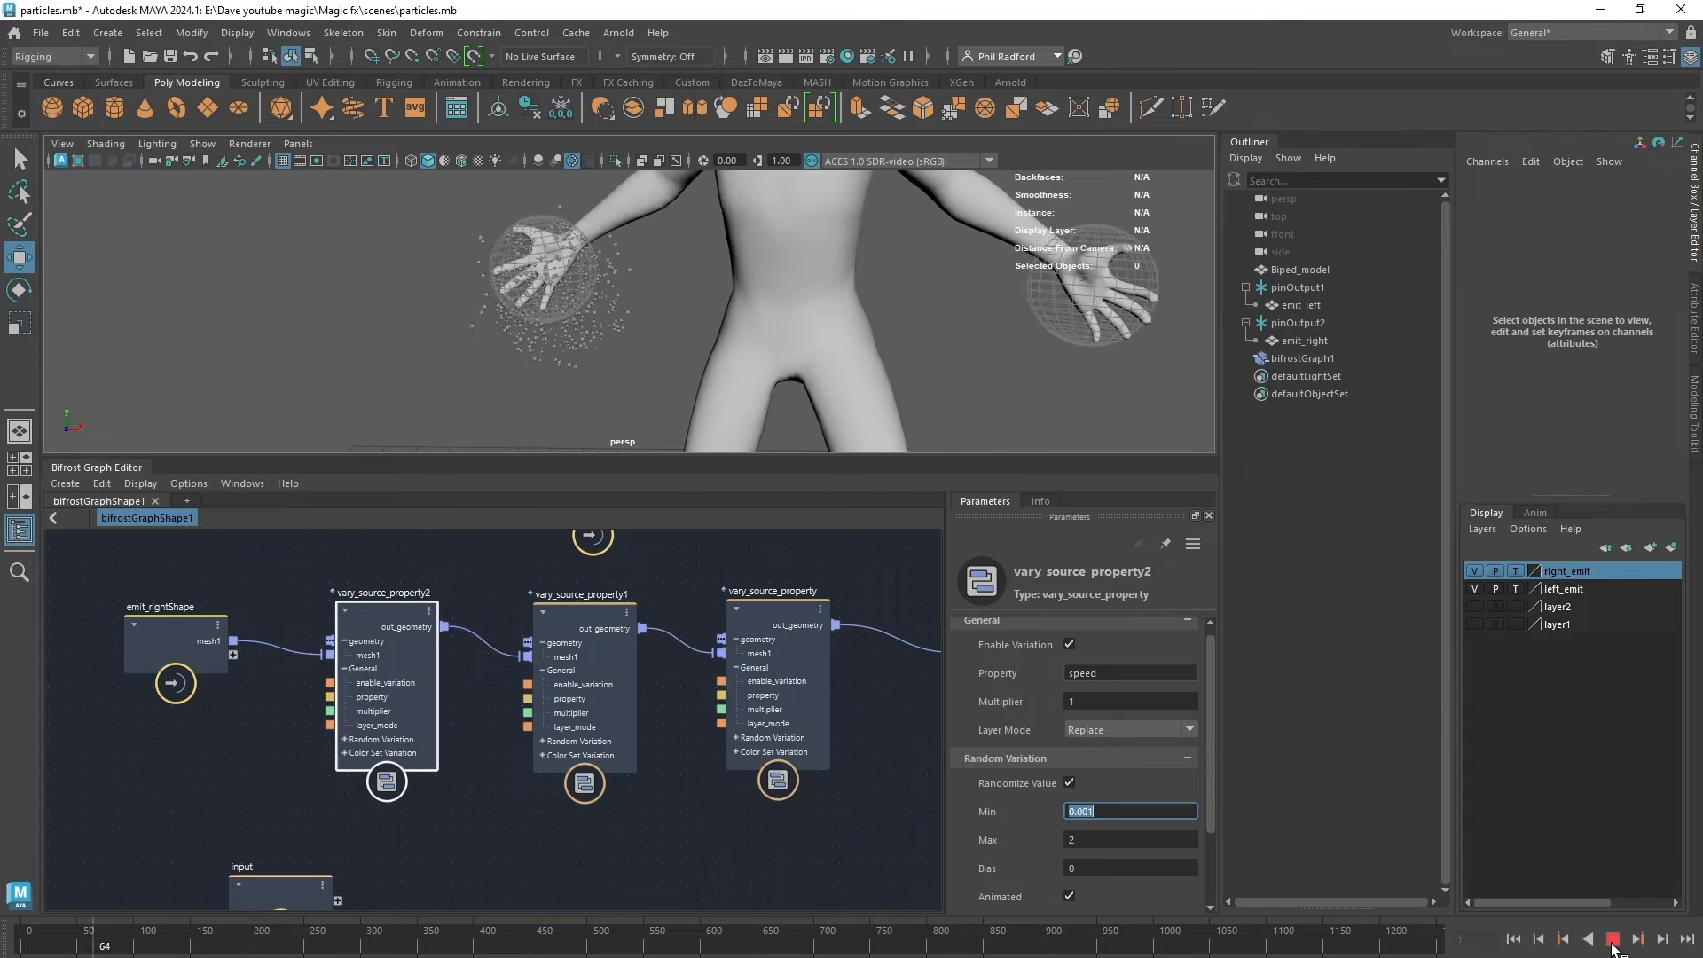
left_click(1612, 940)
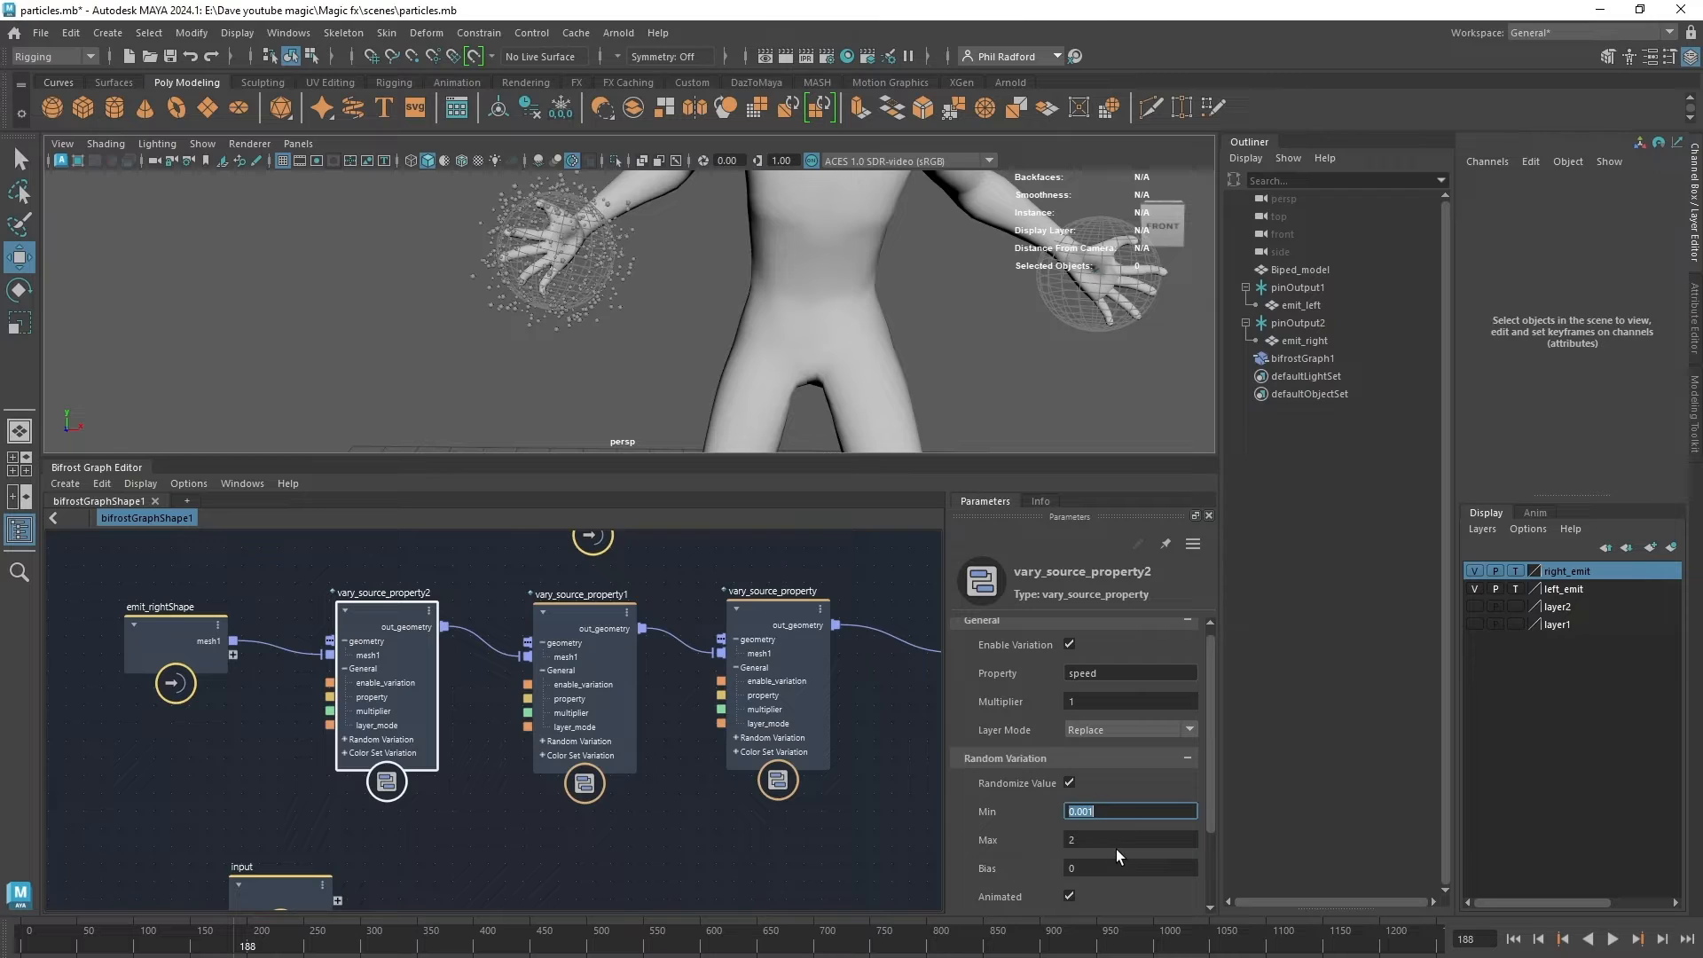
key("Tab")
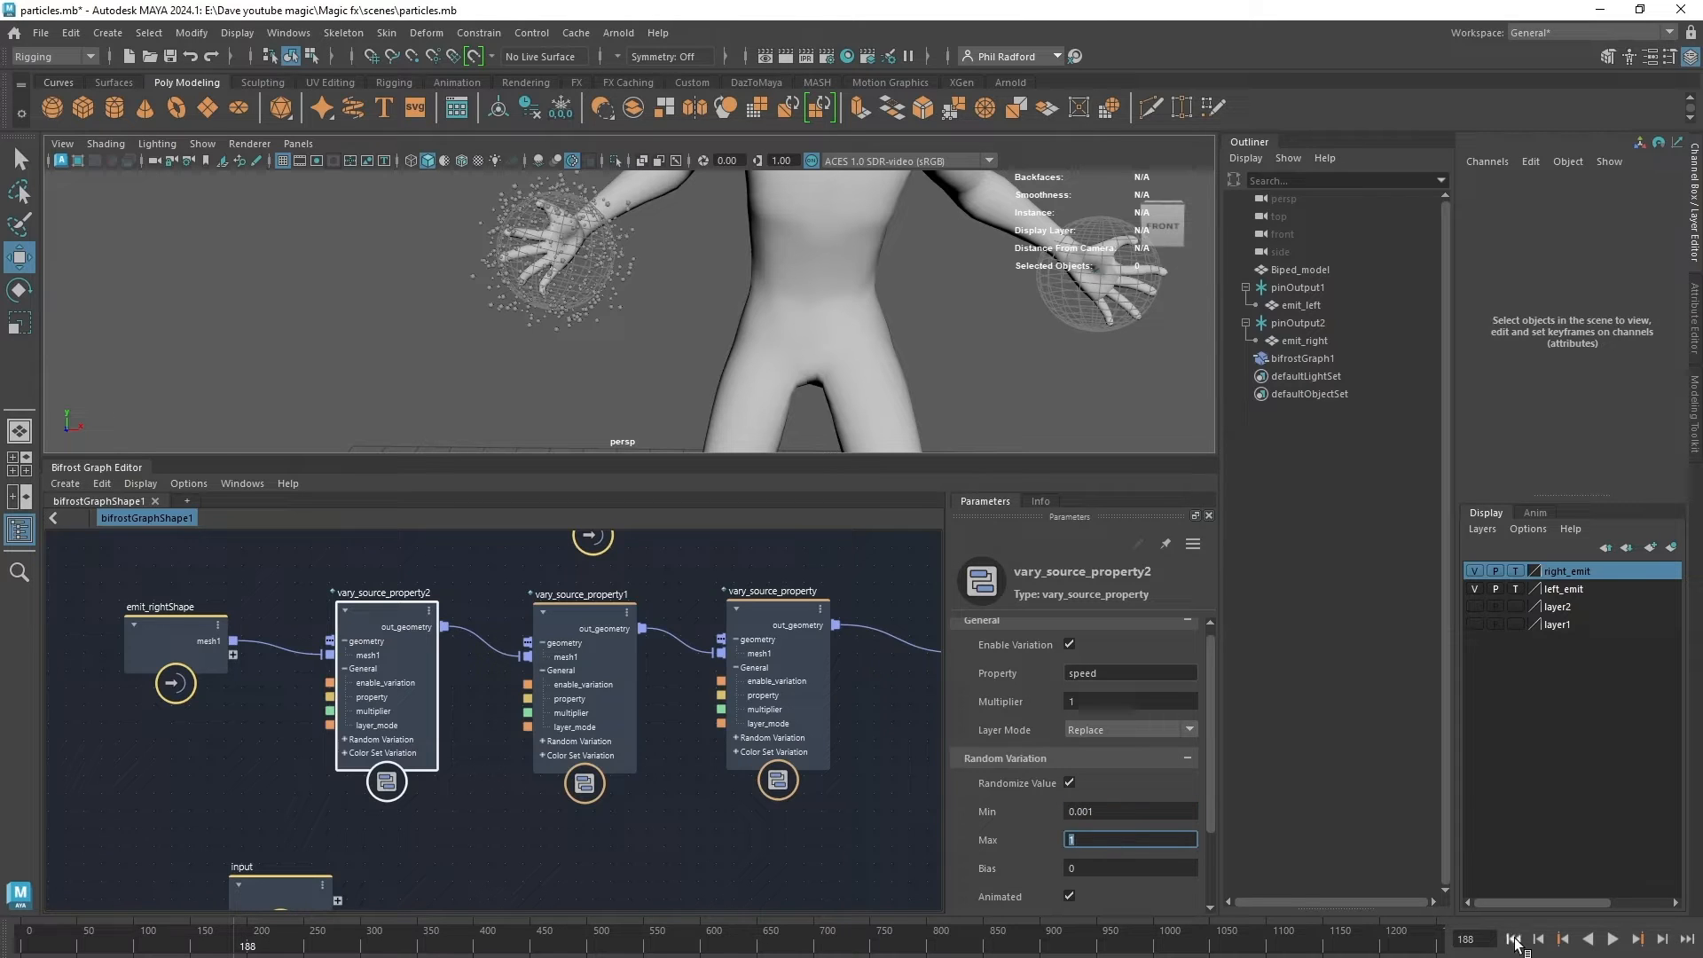
left_click(1514, 941)
left_click(1613, 939)
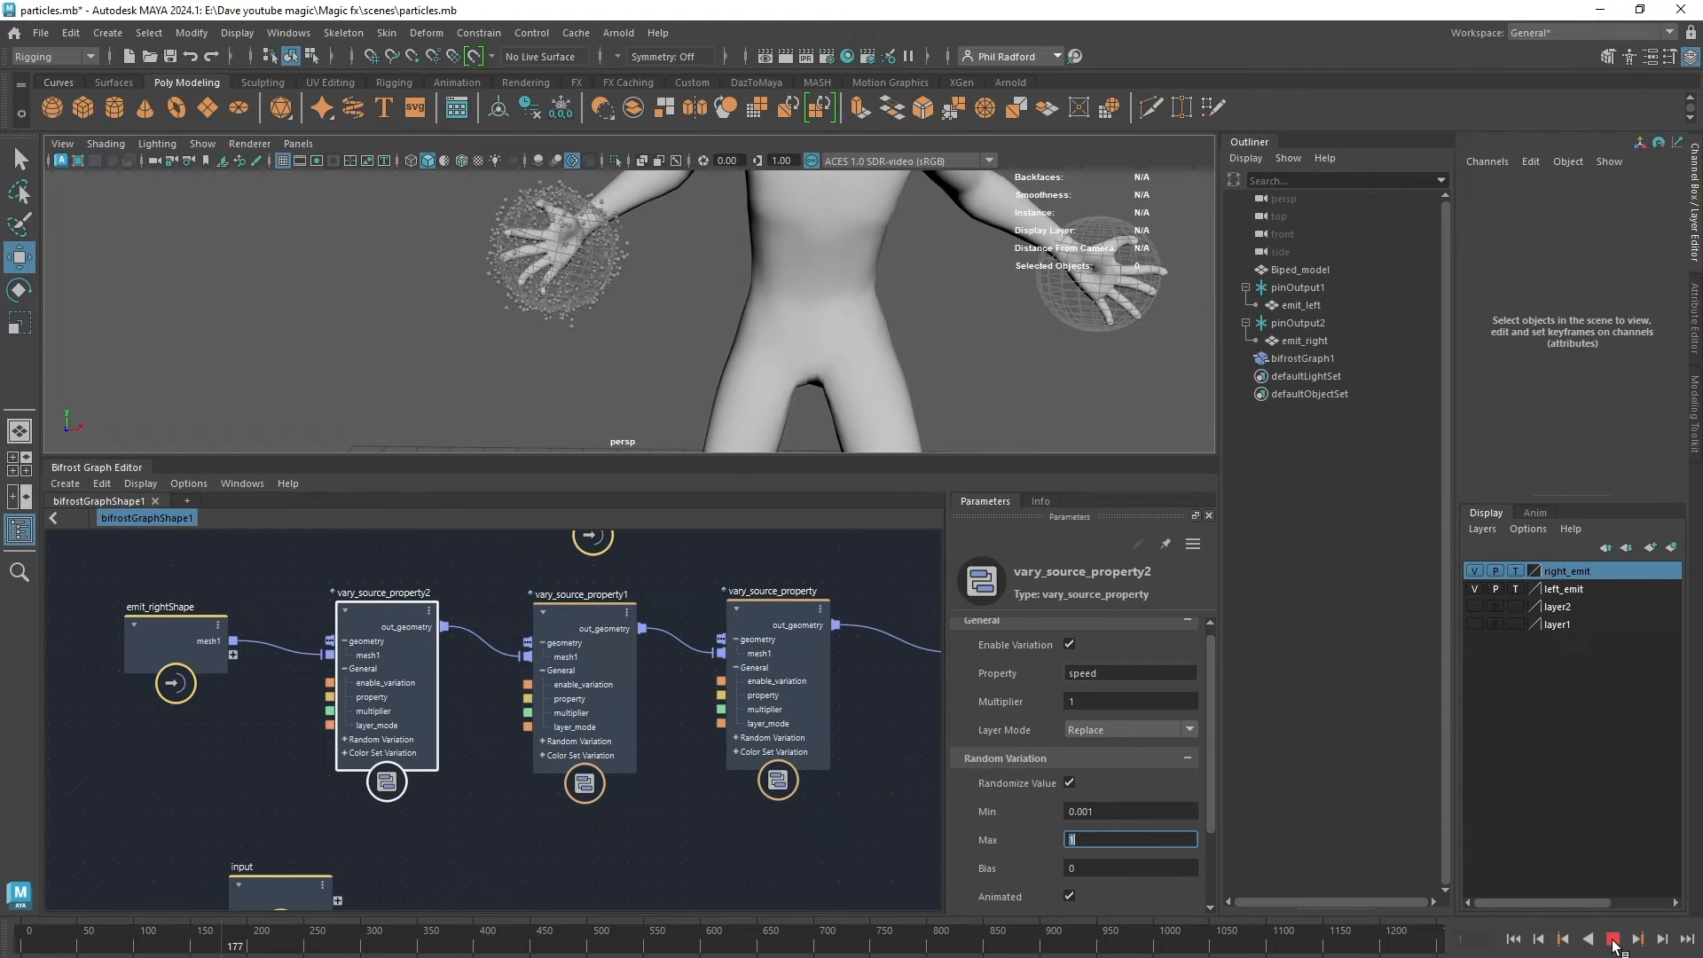
left_click(1612, 940)
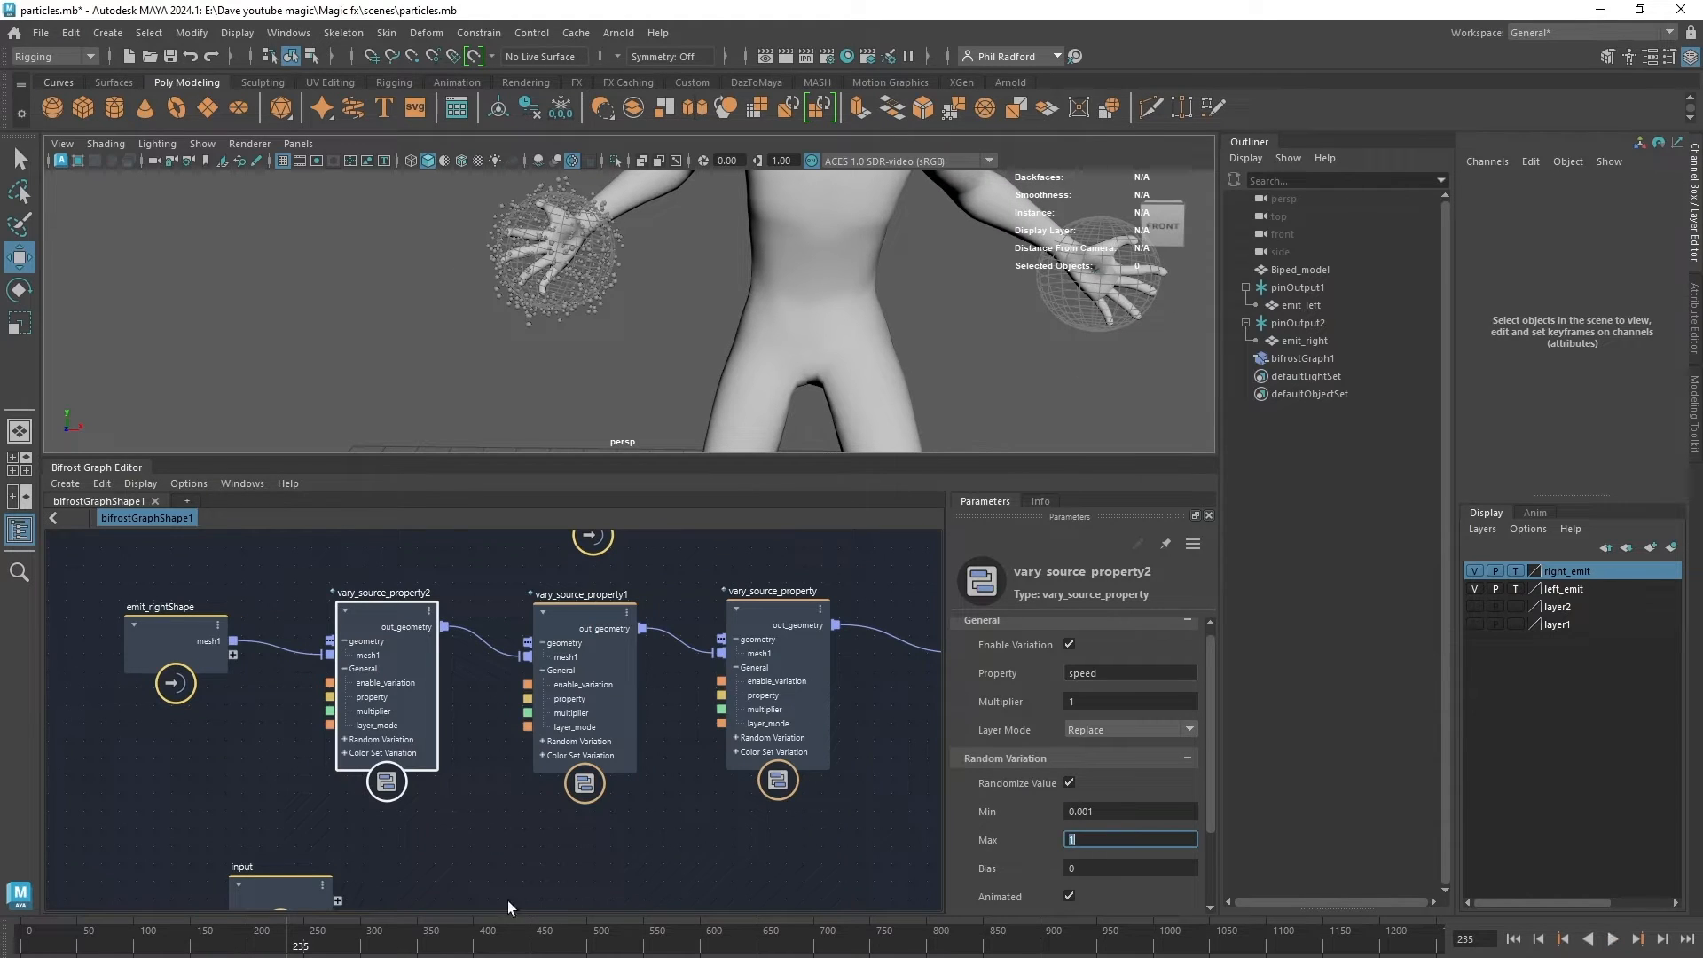
Set the Inherit Velocity of source_particles to 1 in its Particle Properties.
middle_click_drag(849, 881, 642, 747)
left_click(662, 635)
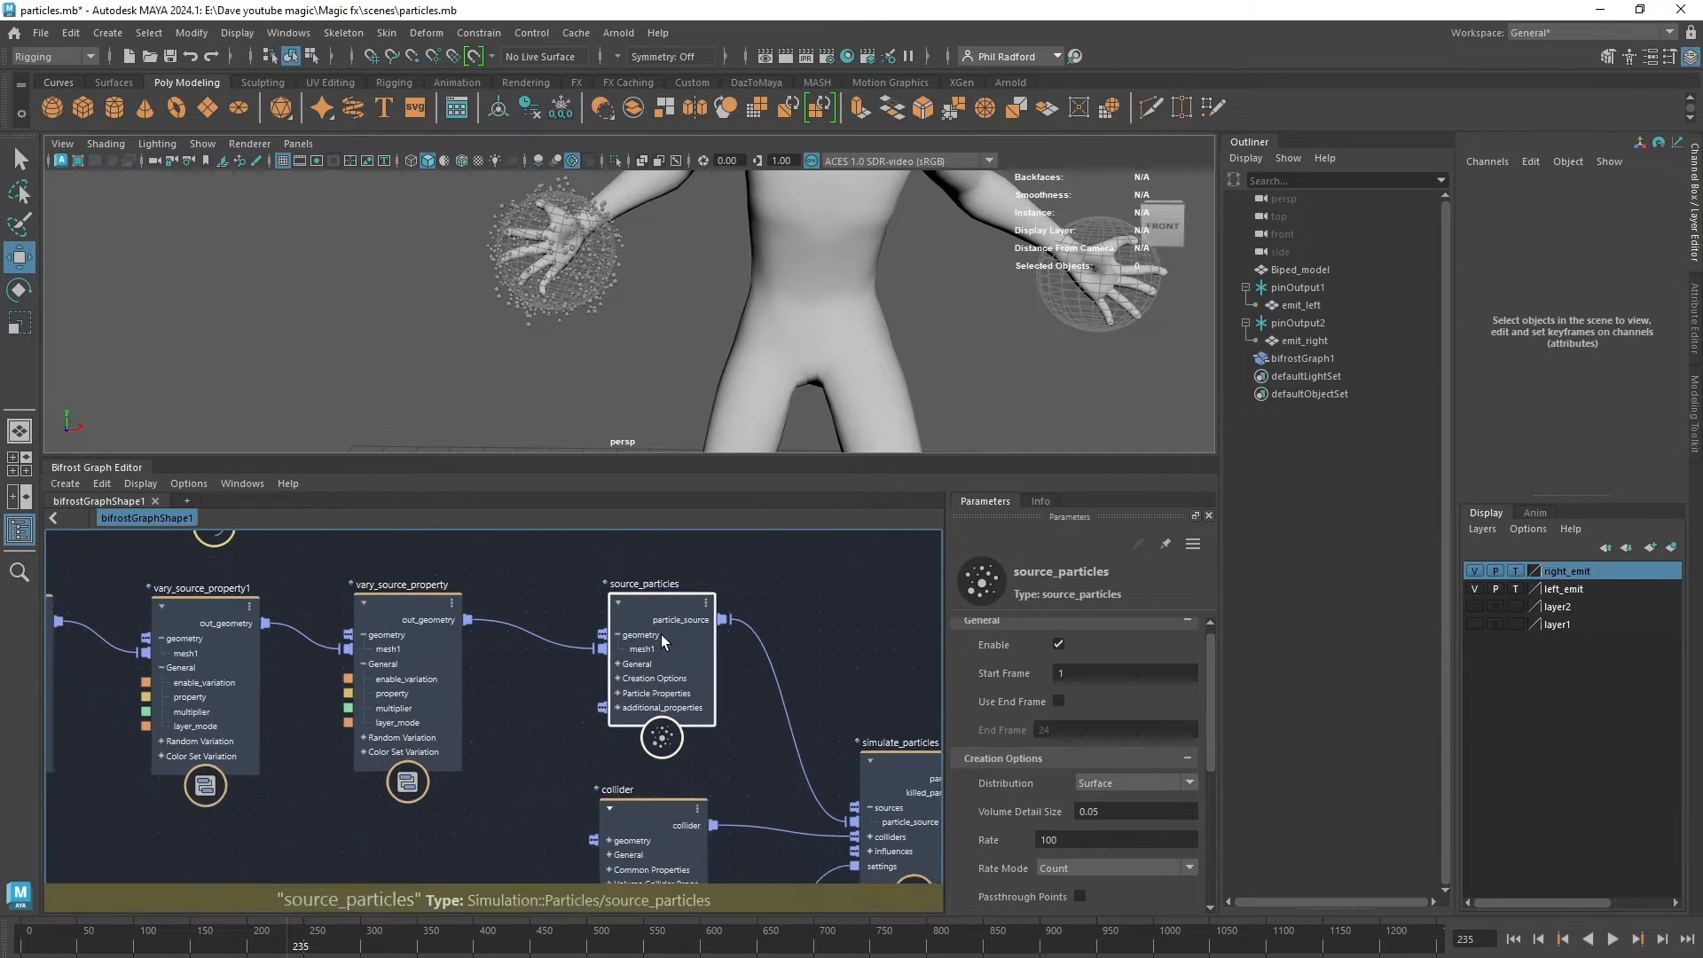
scroll(1035, 793, "down", 5)
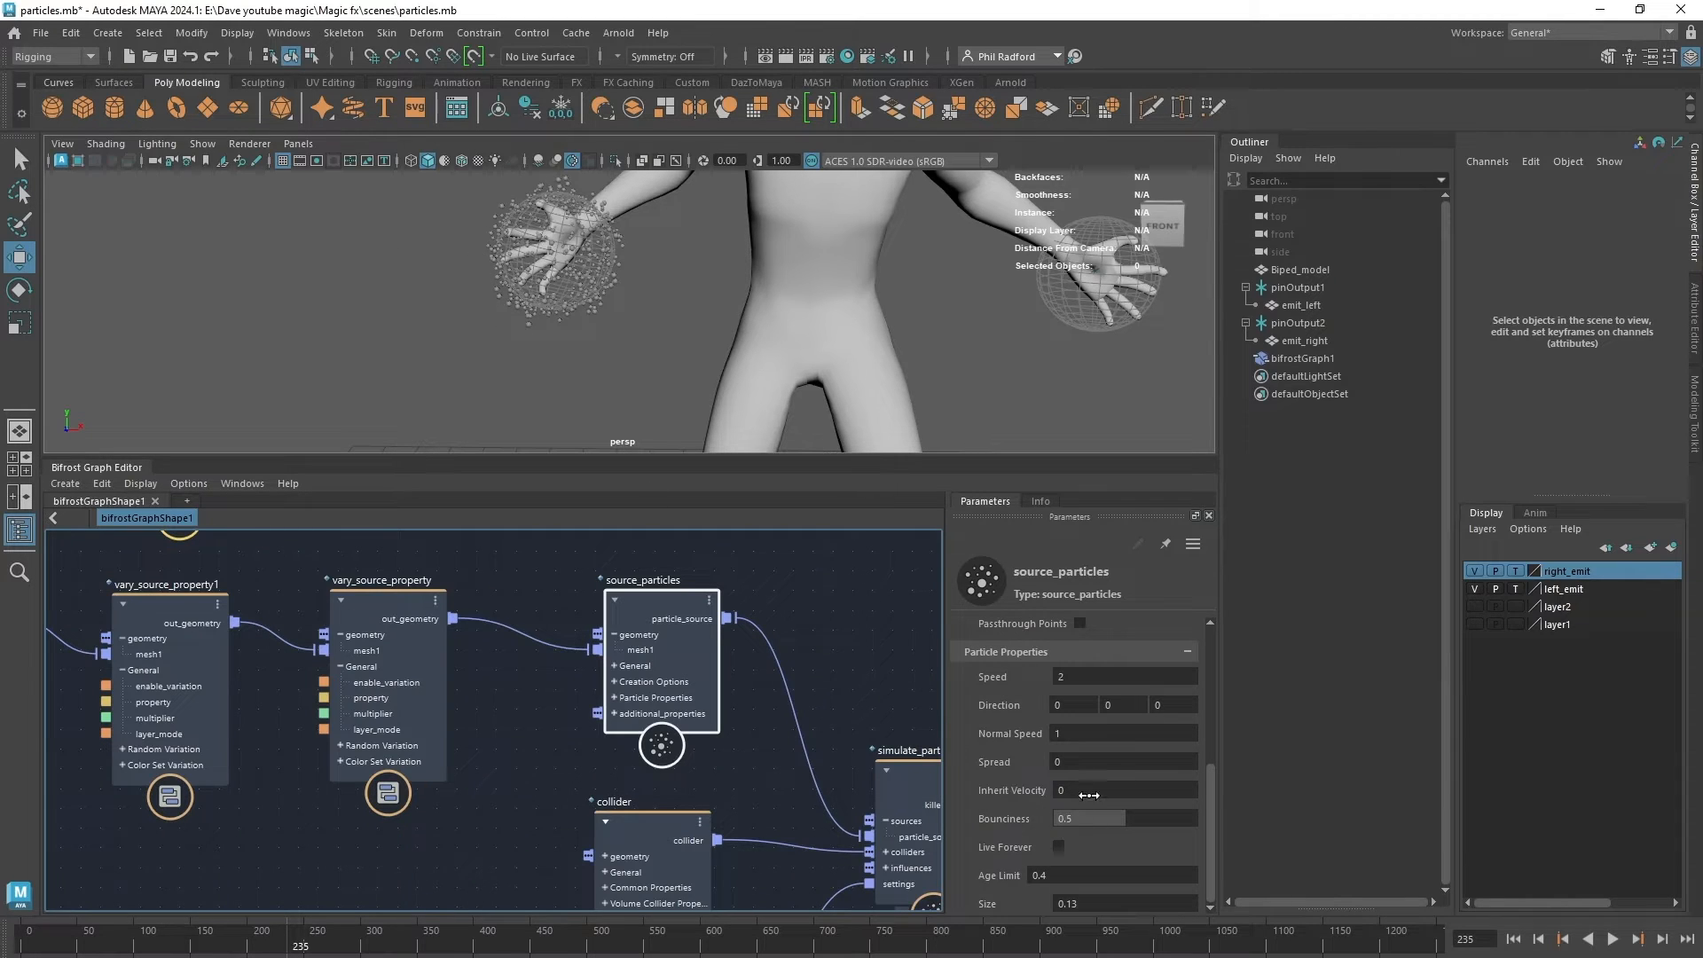
left_click(1107, 790)
type("1")
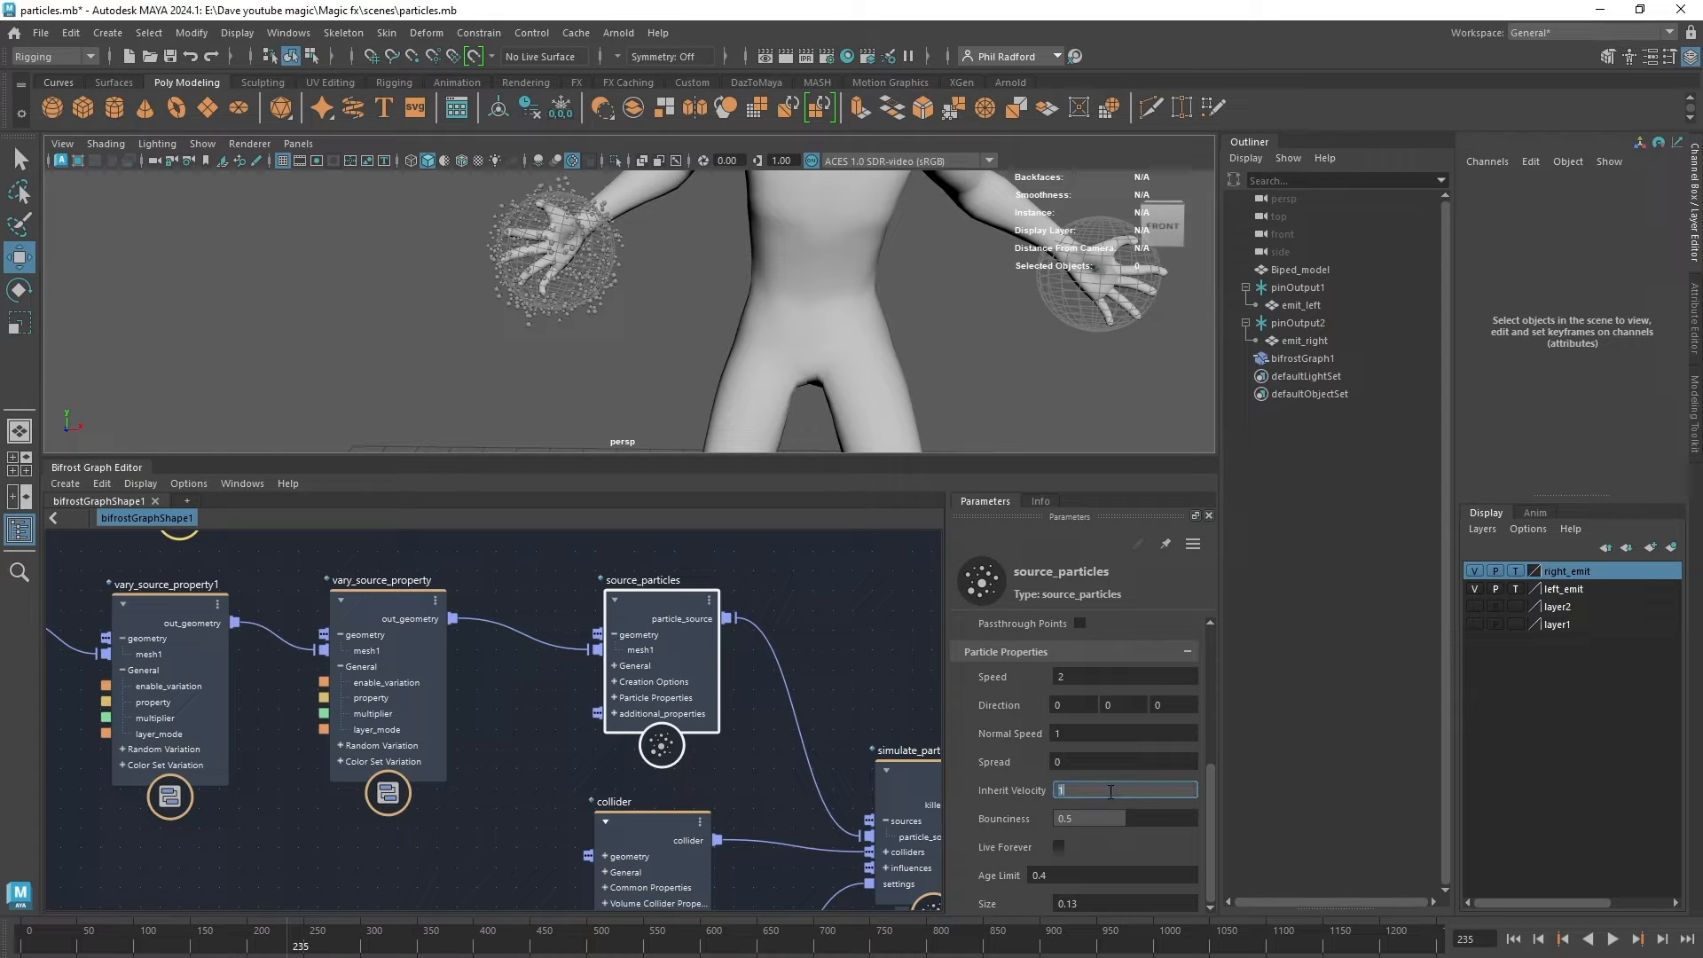
Play the simulation from frame 1 and inspect the particles with both hands in view from farther back.
left_click(1511, 940)
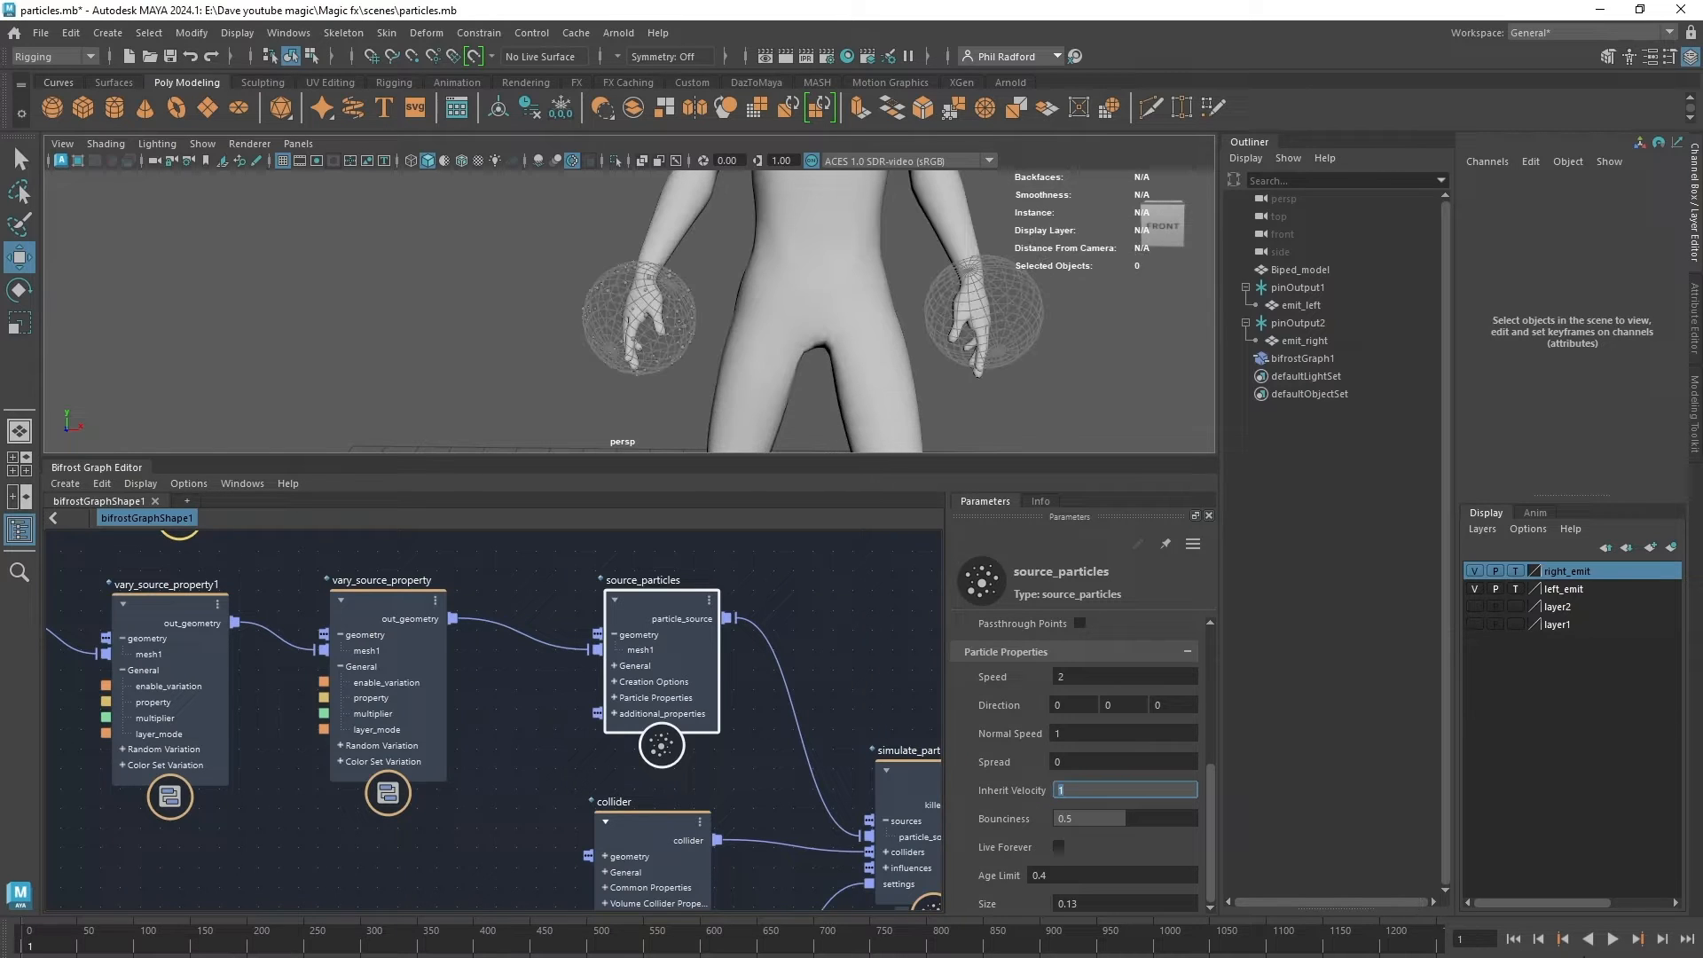
left_click(1613, 940)
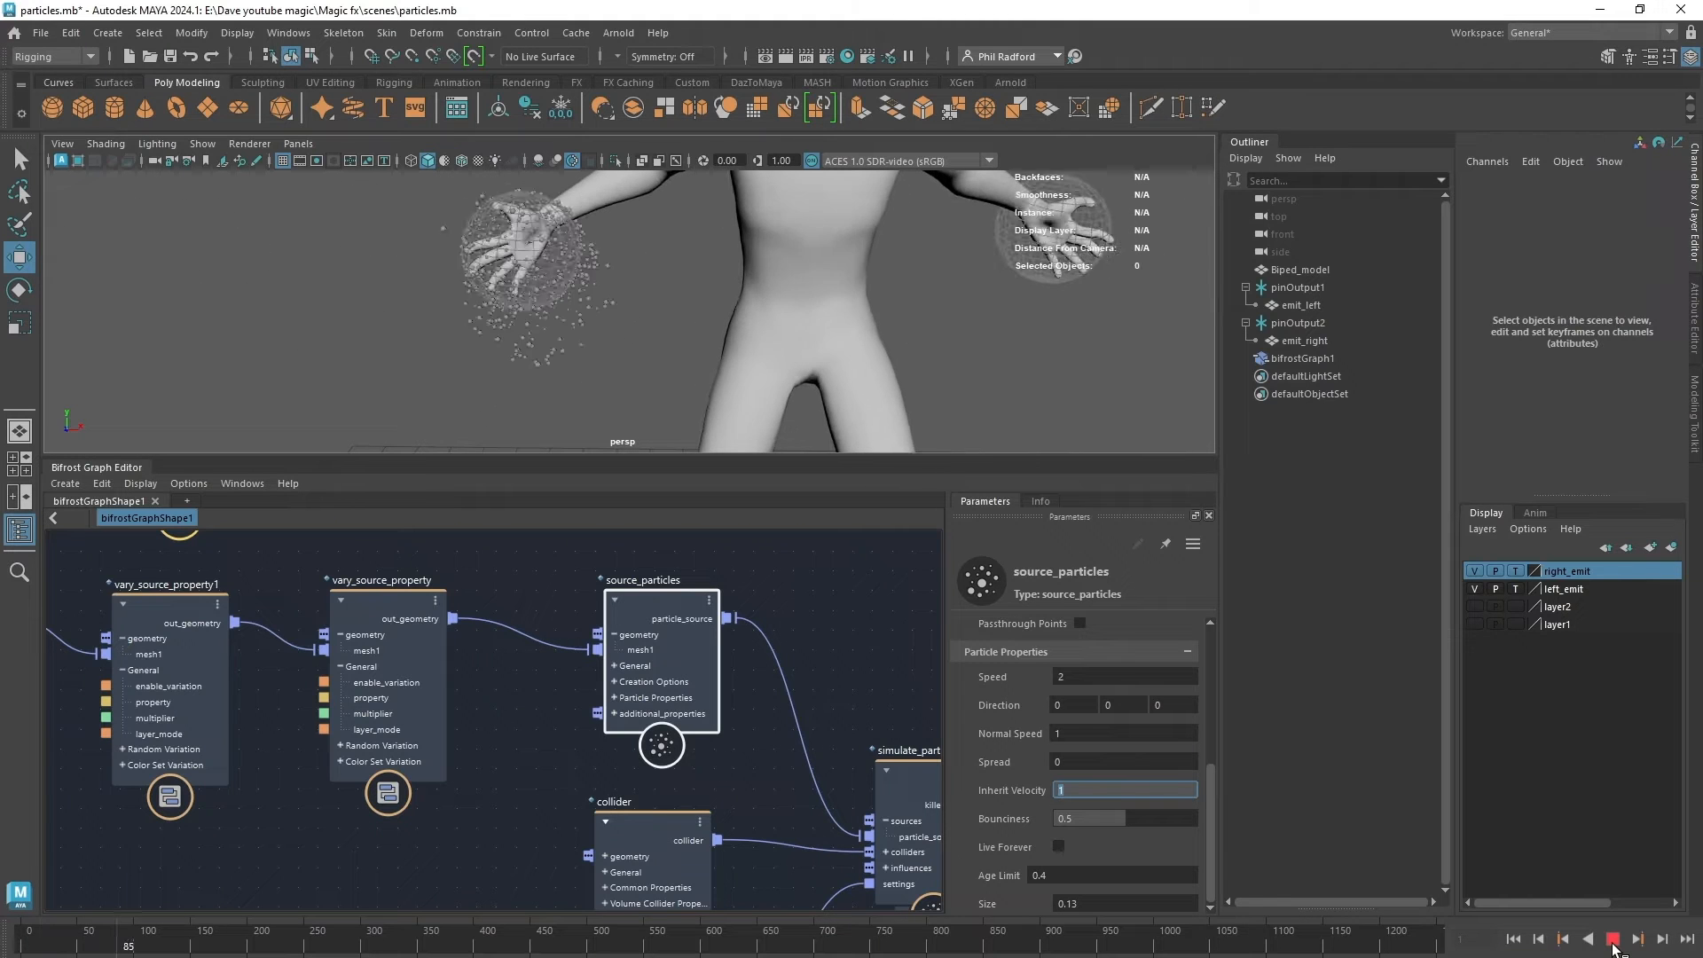
left_click(1613, 943)
right_click_drag(796, 342, 435, 293, "alt")
left_click_drag(836, 320, 865, 301, "alt")
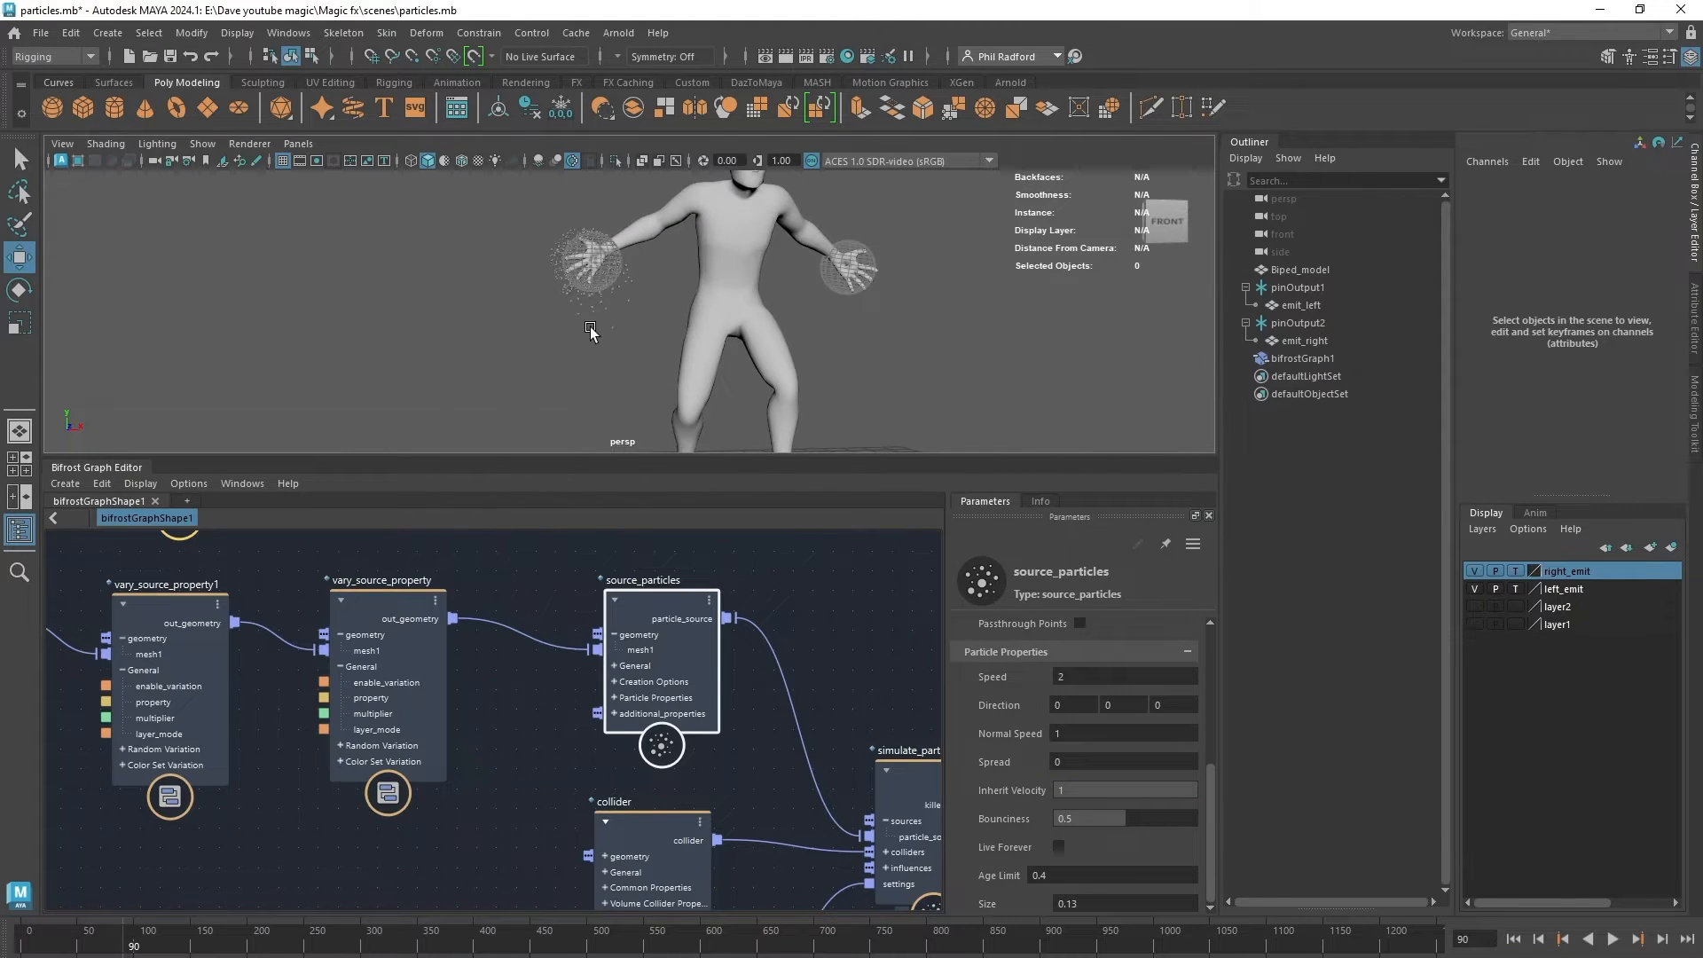
left_click_drag(590, 333, 595, 338, "alt")
right_click_drag(595, 338, 623, 353, "alt")
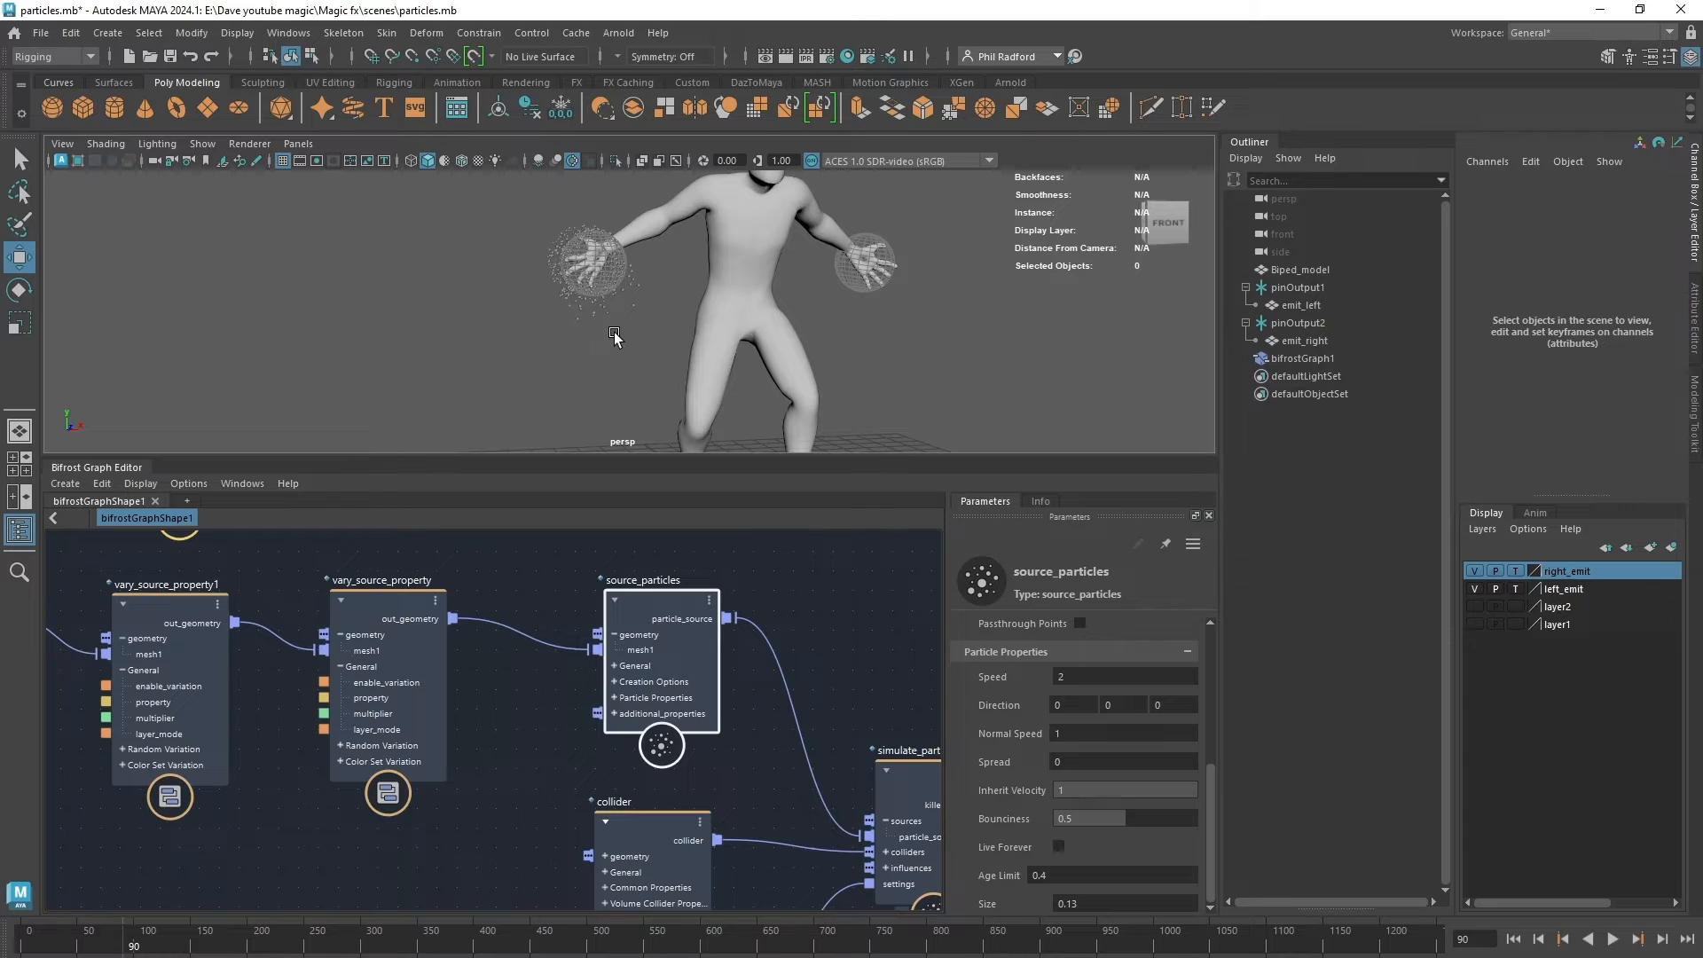
Highlight the particles by selecting bifrostGraph1 and replay the simulation from frame 1.
left_click(1296, 359)
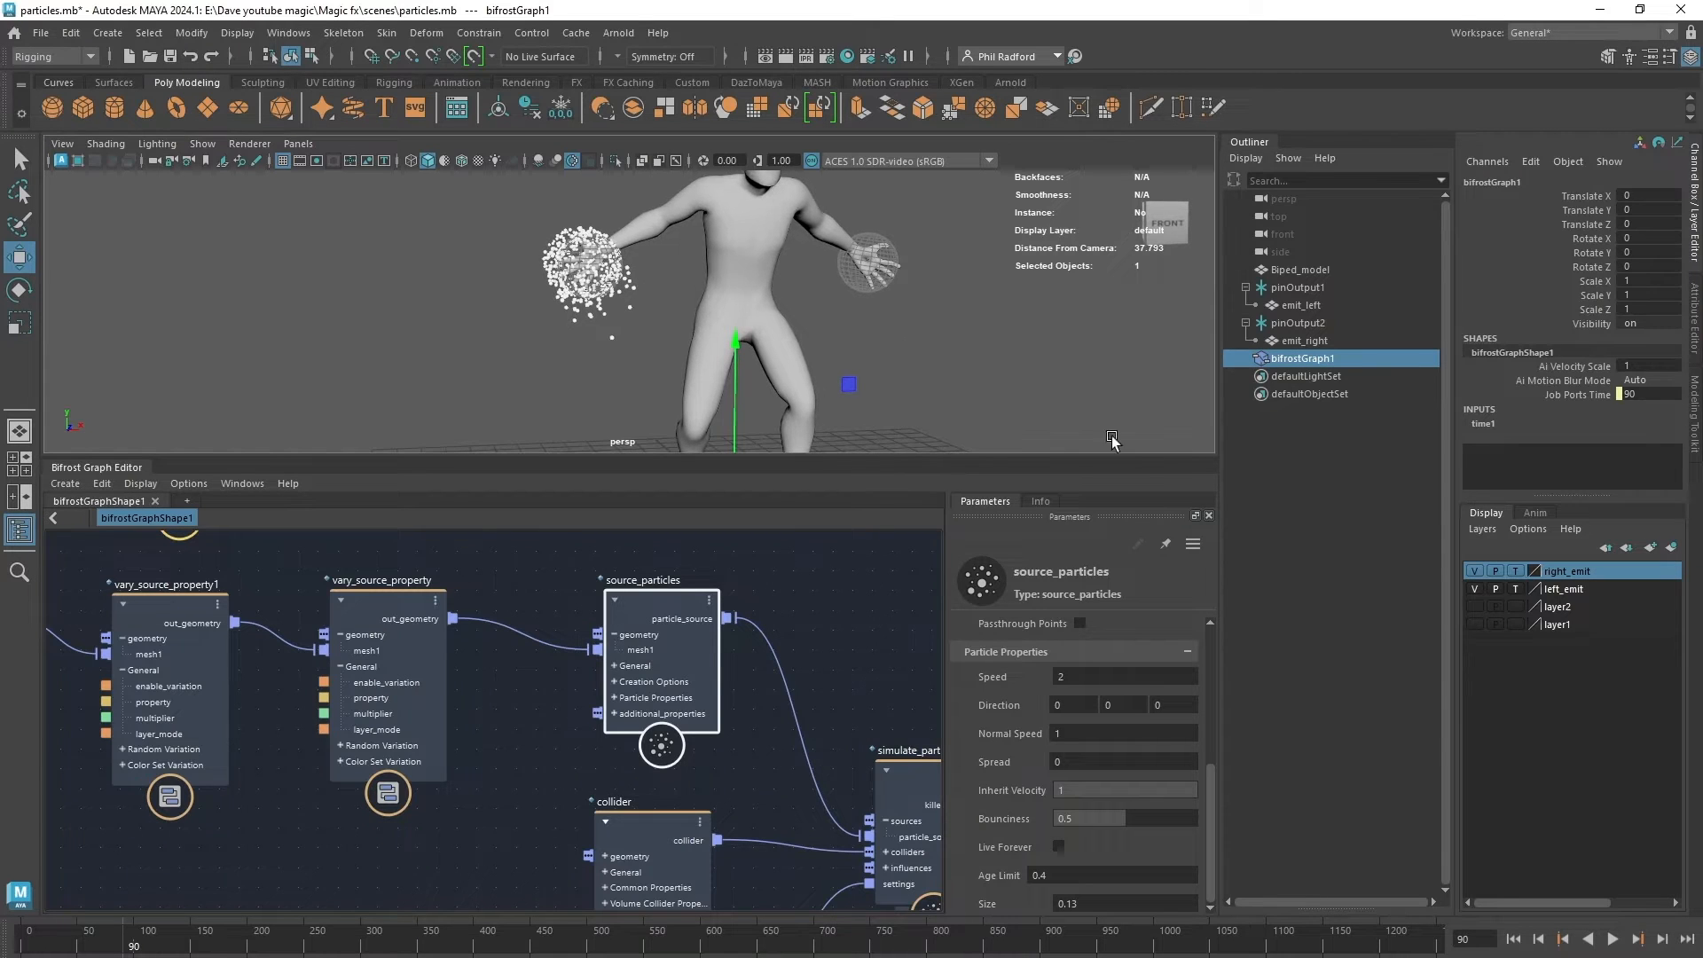
left_click(1513, 939)
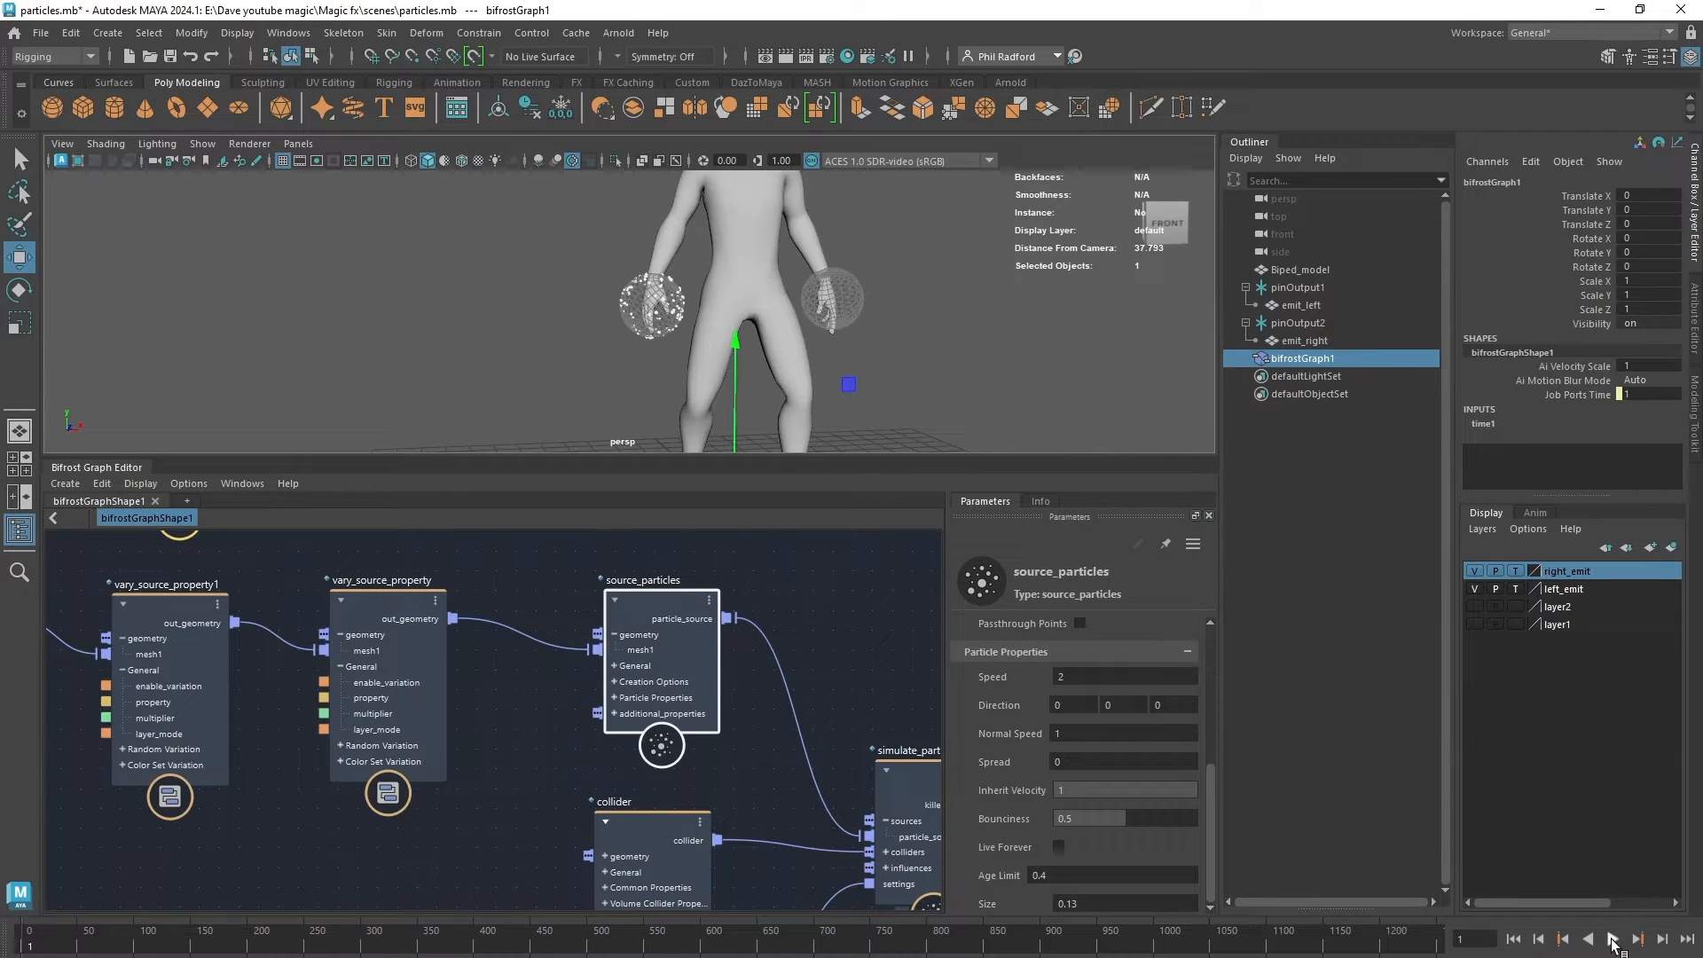
left_click(1612, 938)
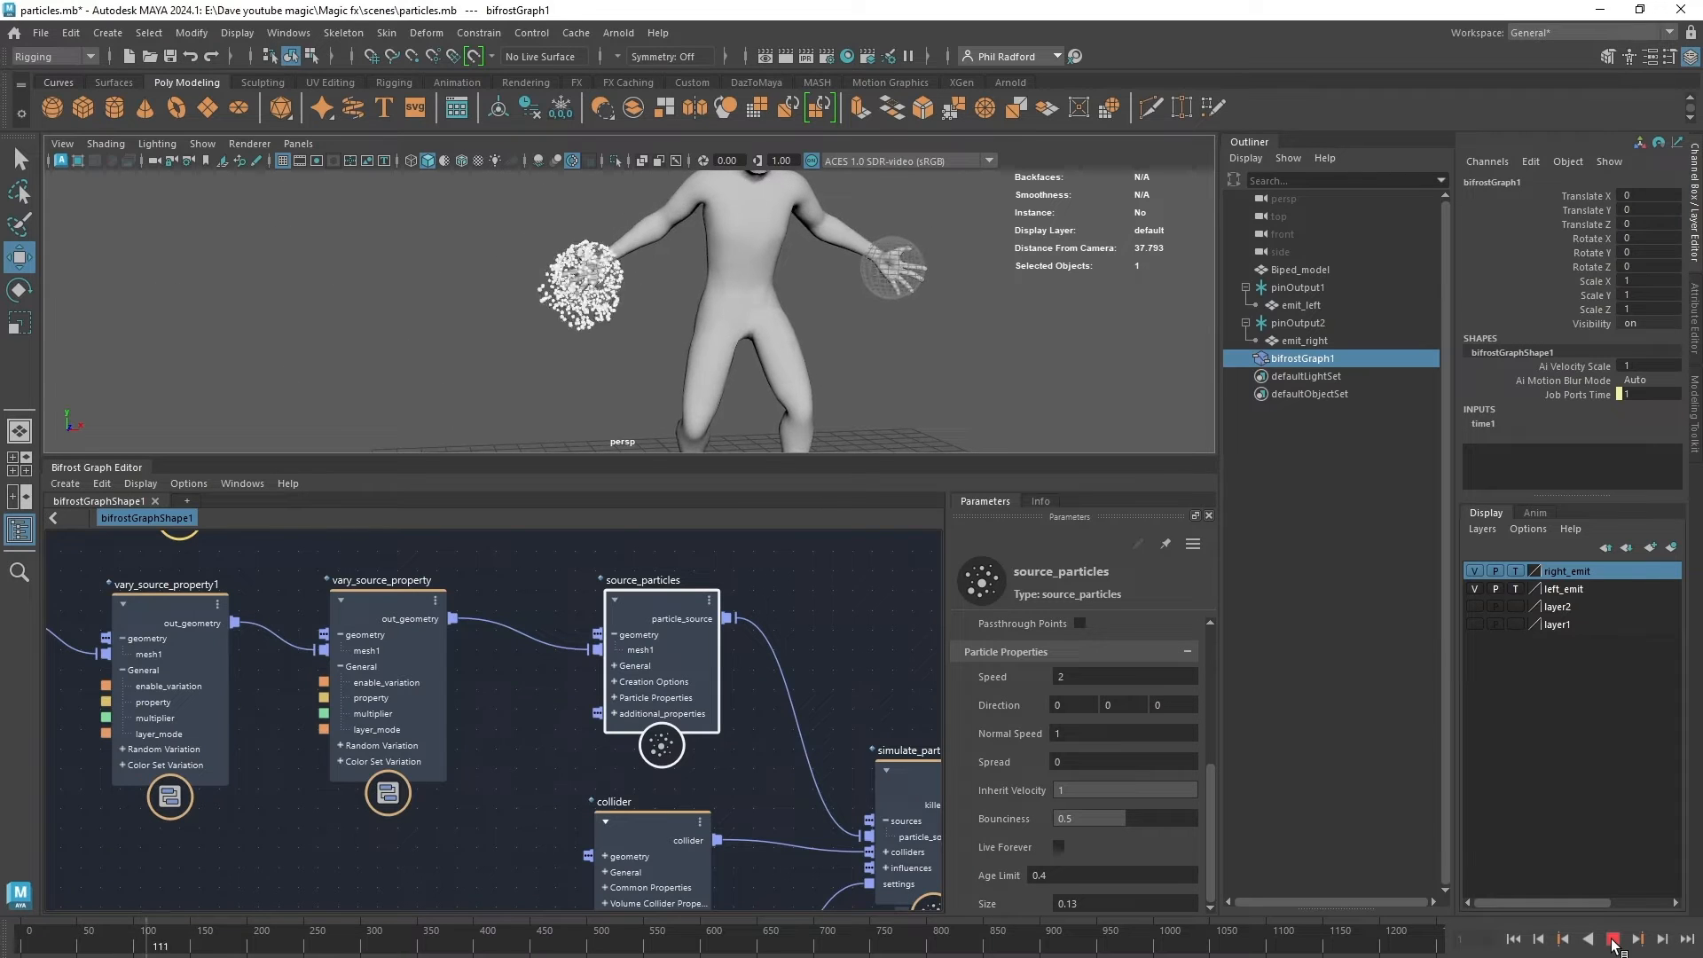
left_click(1613, 939)
Set the Inherit Velocity of source_particles to 0.1, replay the simulation from frame 1, and deselect bifrostGraph1.
left_click(1136, 790)
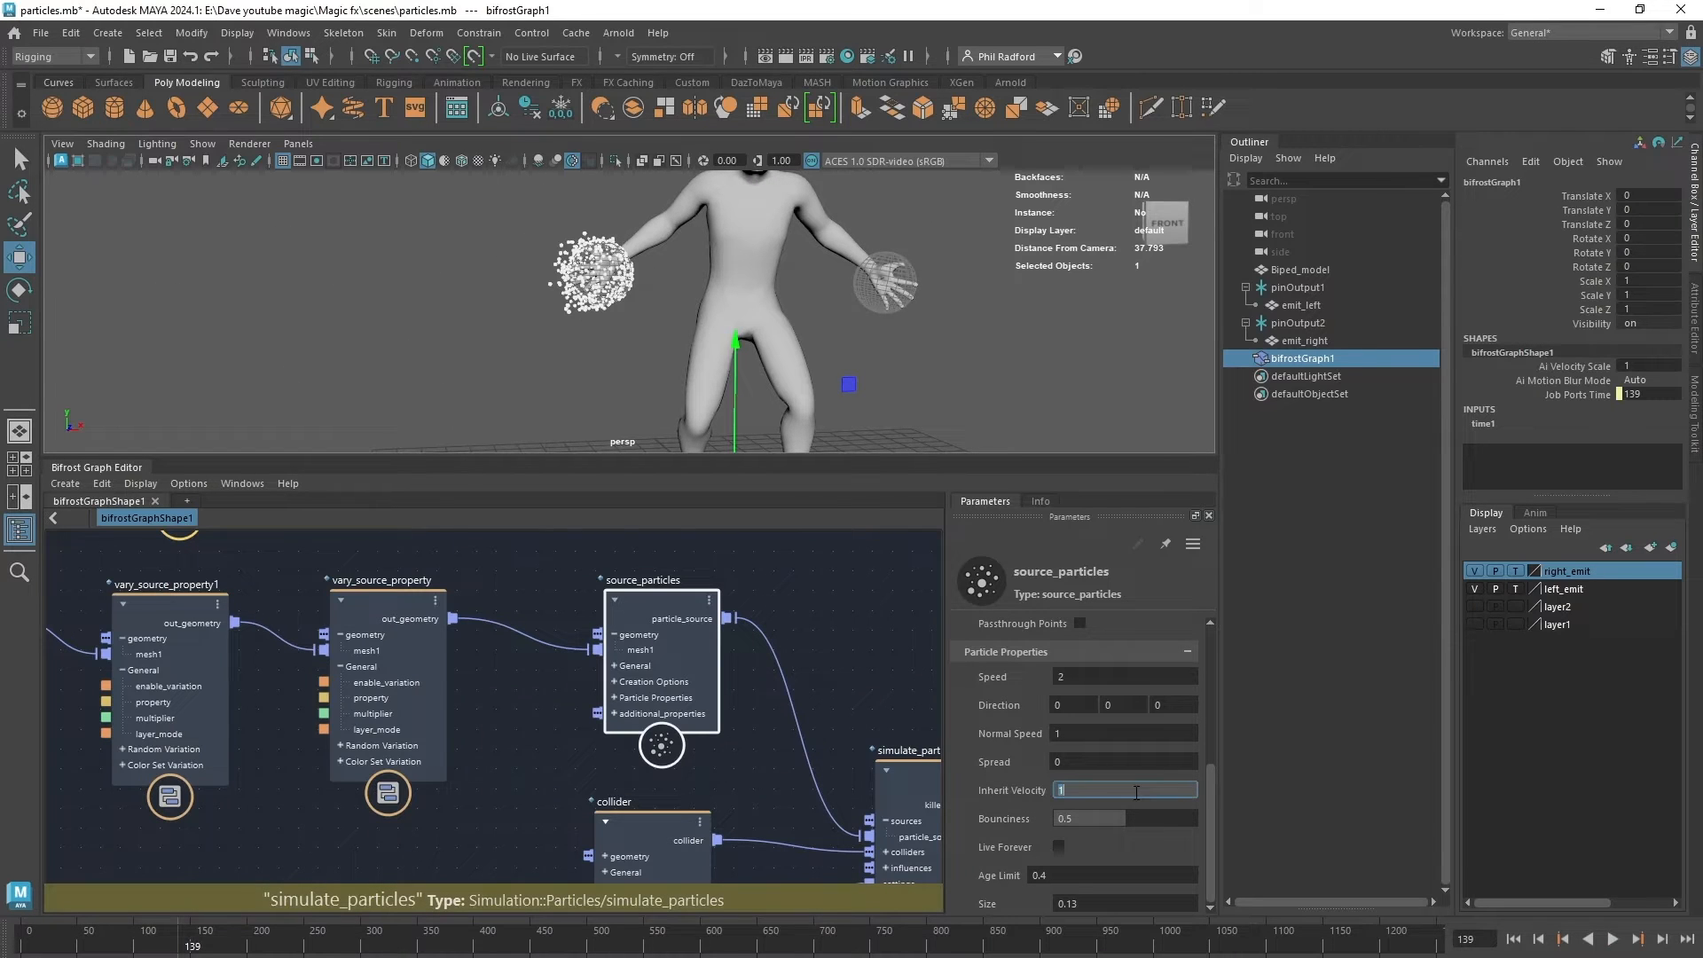
type("0.1")
key("Return")
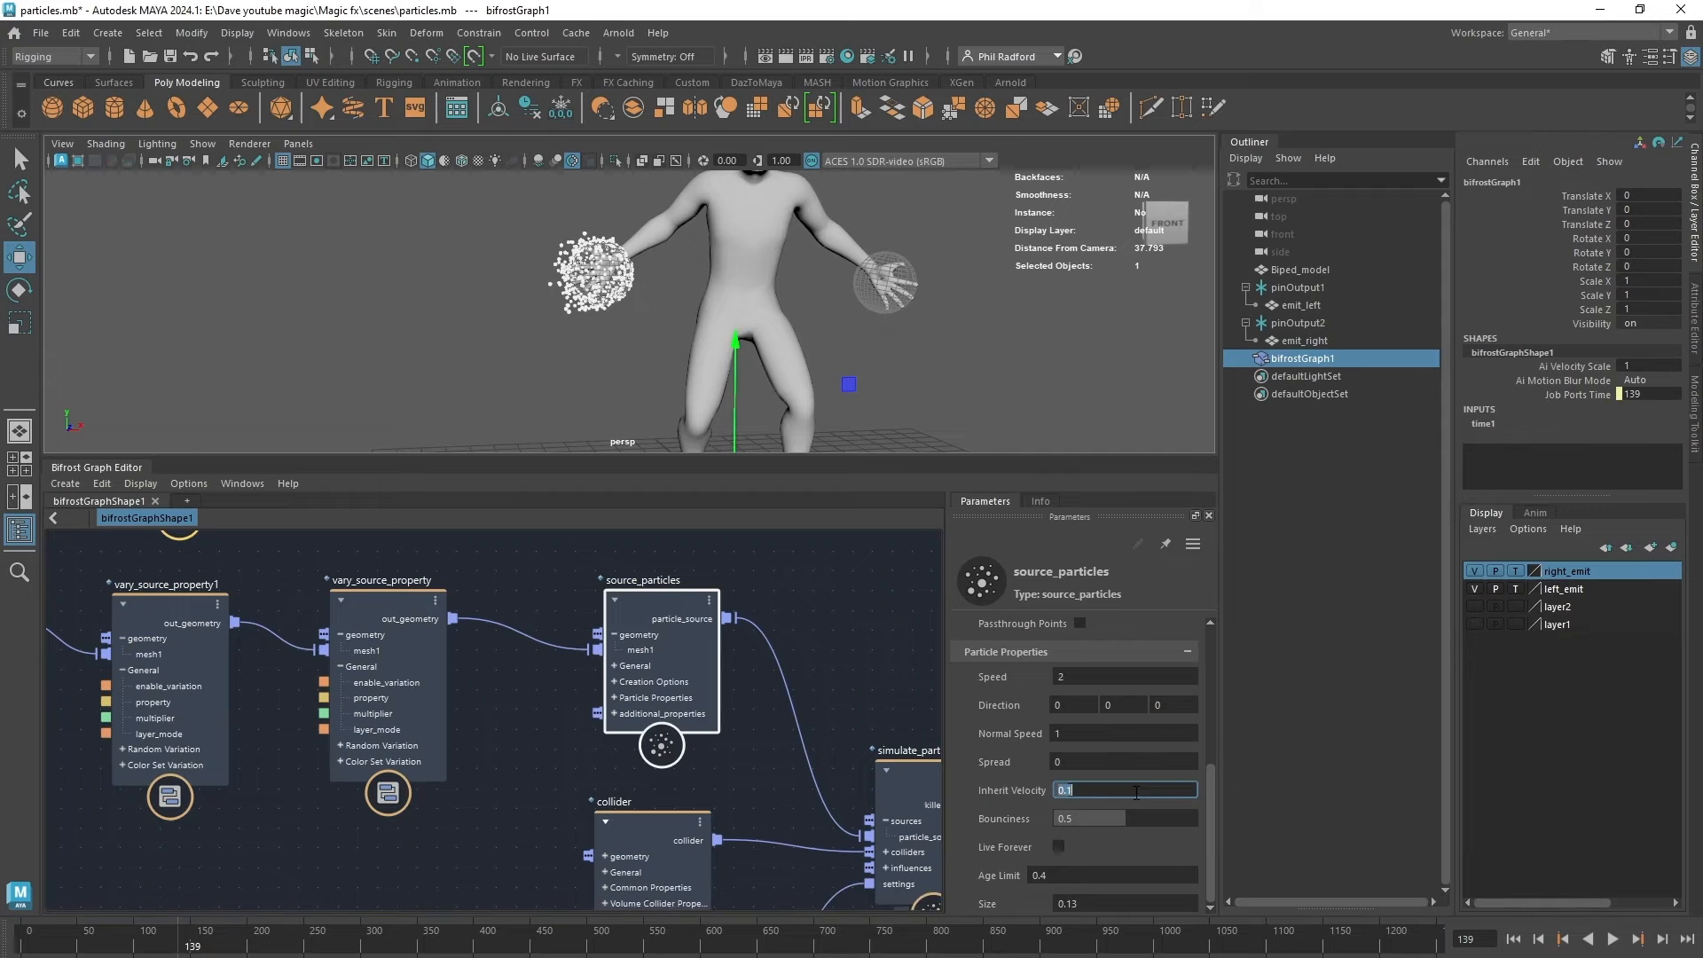
left_click(1514, 940)
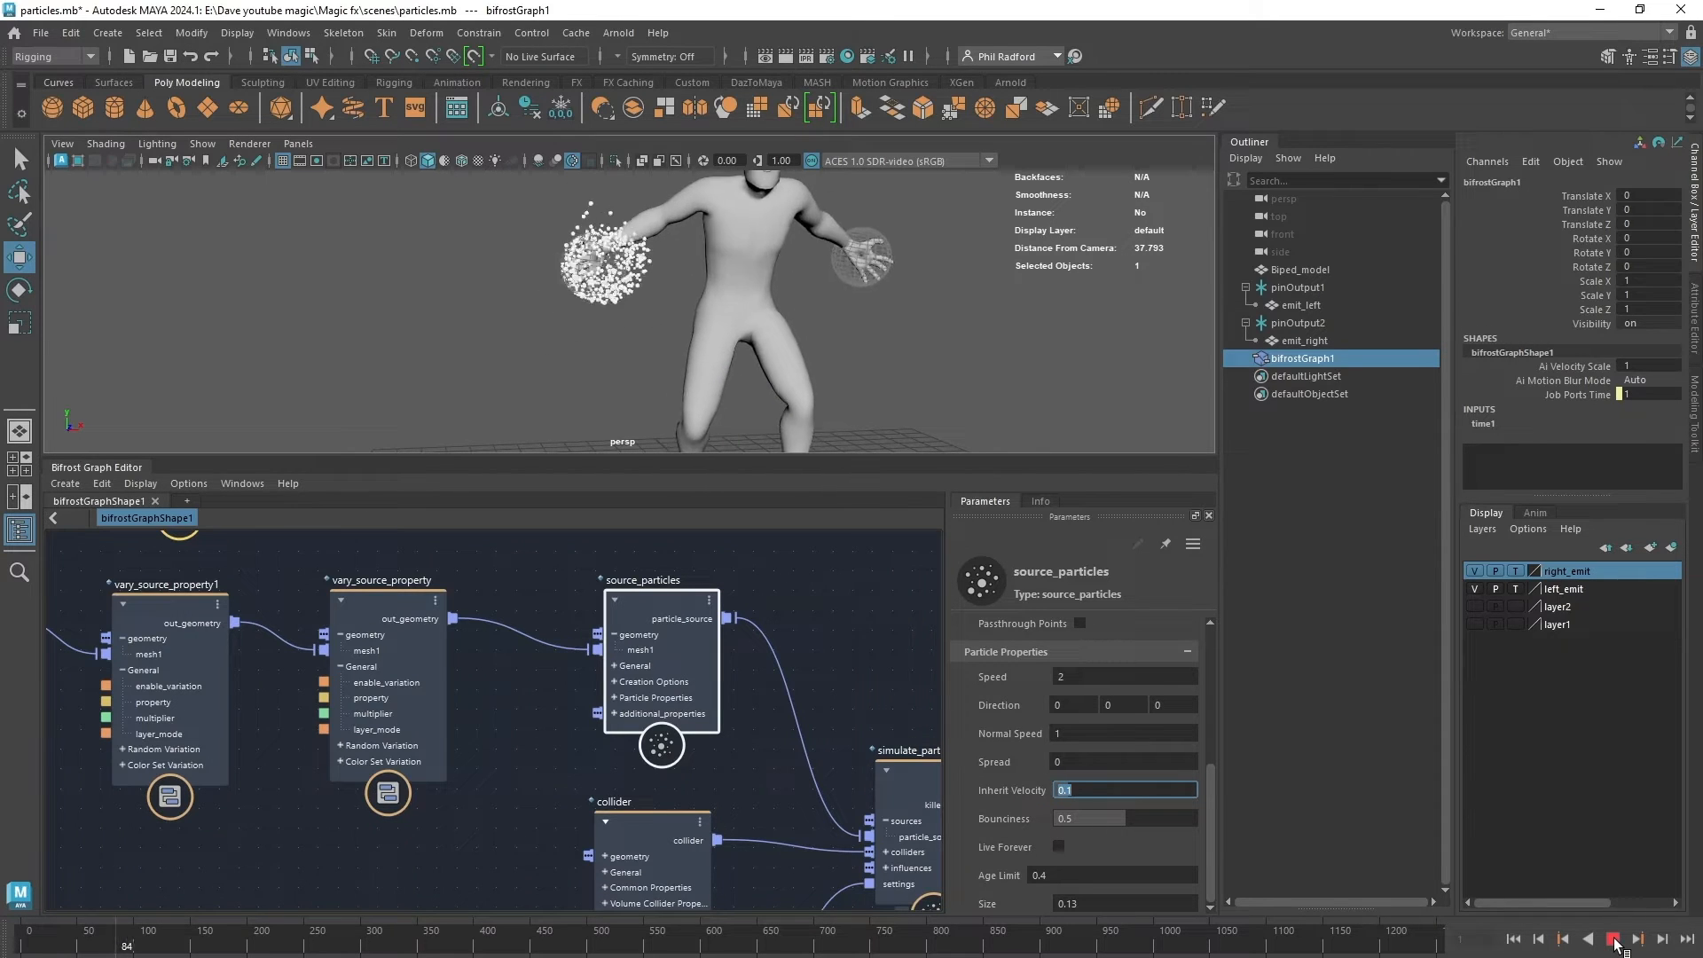
left_click(1612, 939)
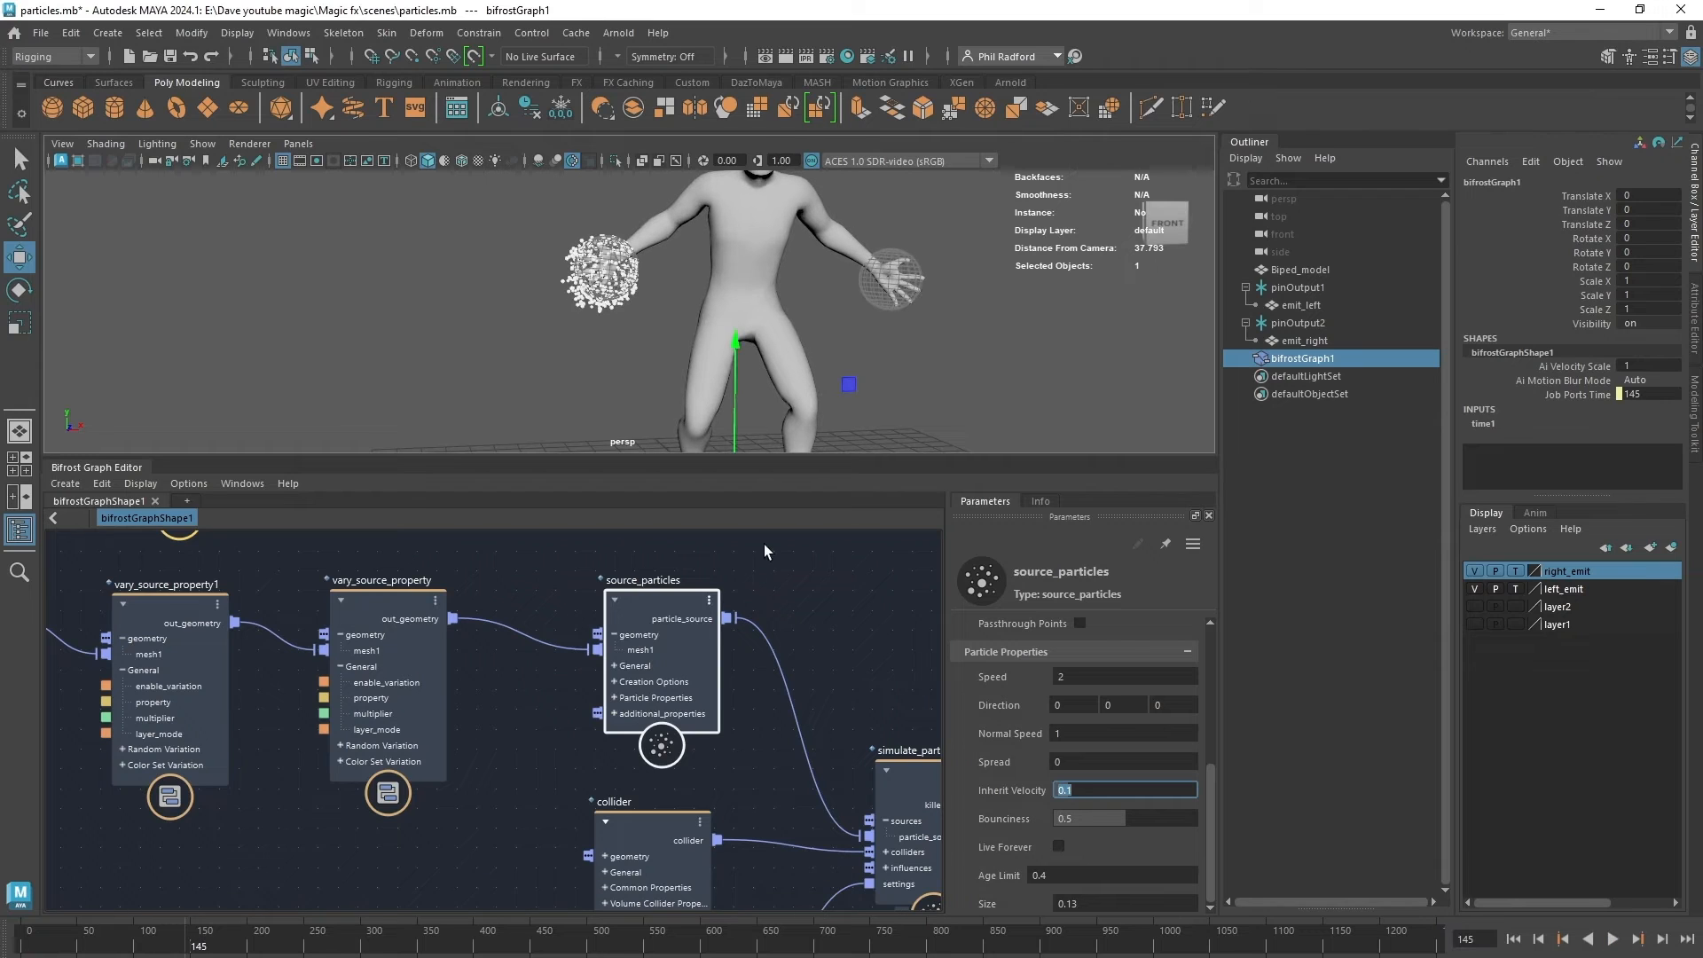
left_click(1026, 362)
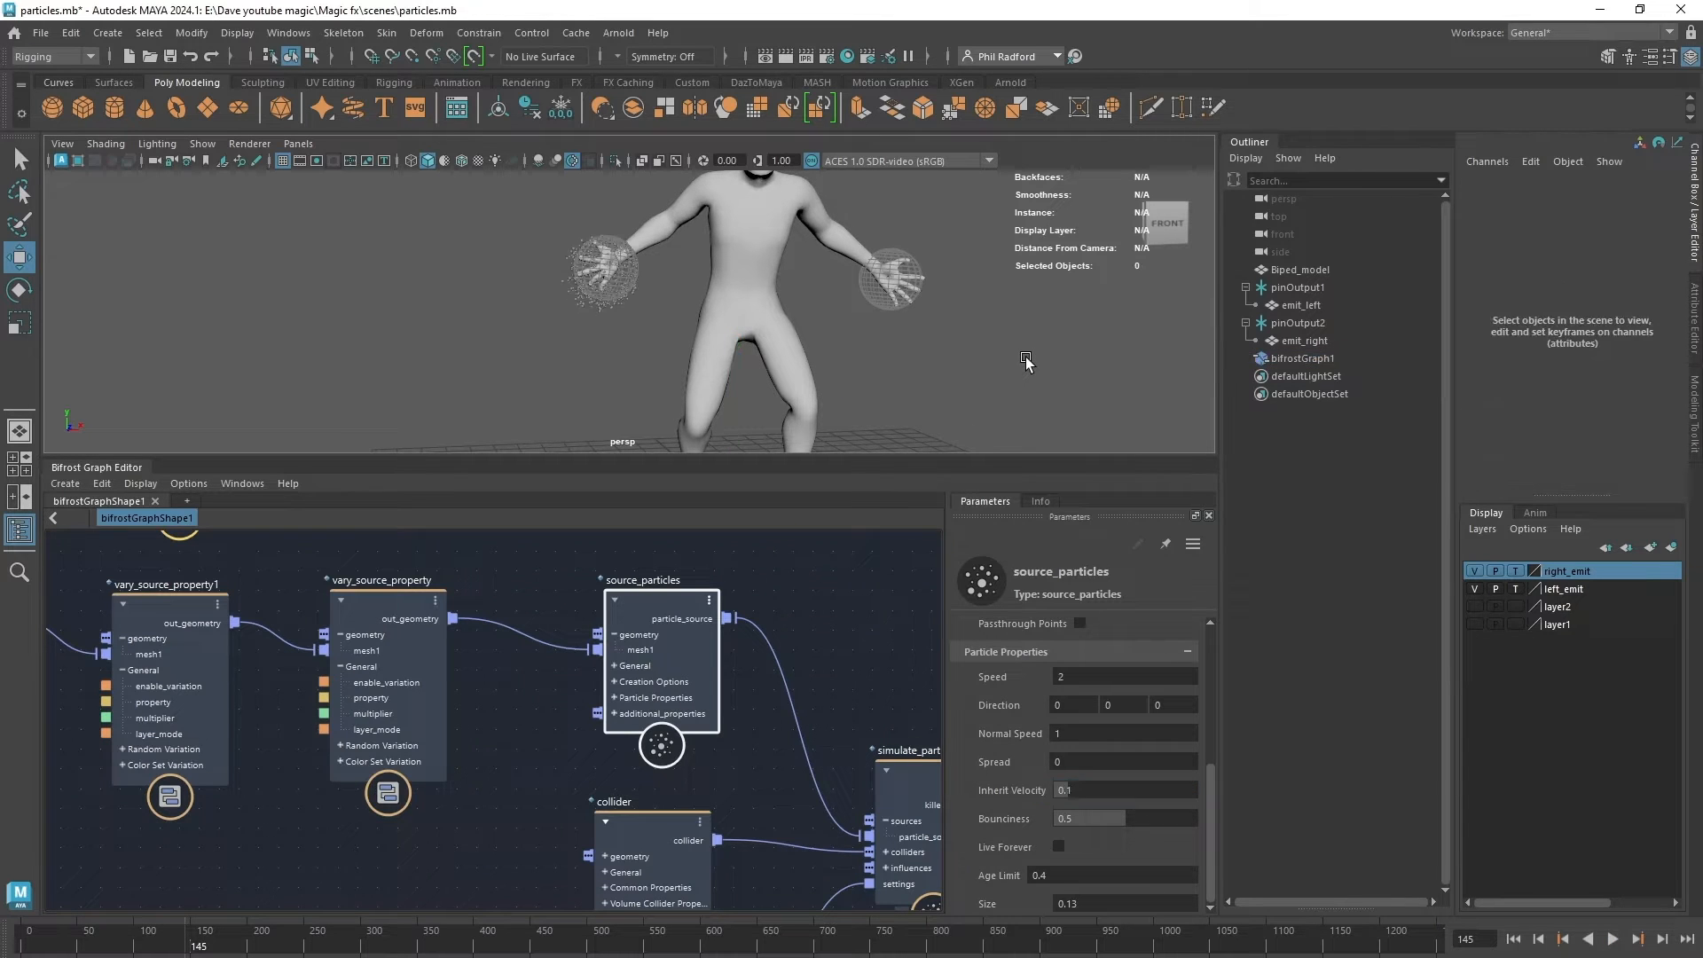
Review the General and Random Variation settings of vary_source_property1.
left_click(181, 639)
middle_click_drag(247, 809, 424, 834)
middle_click_drag(185, 706, 304, 677)
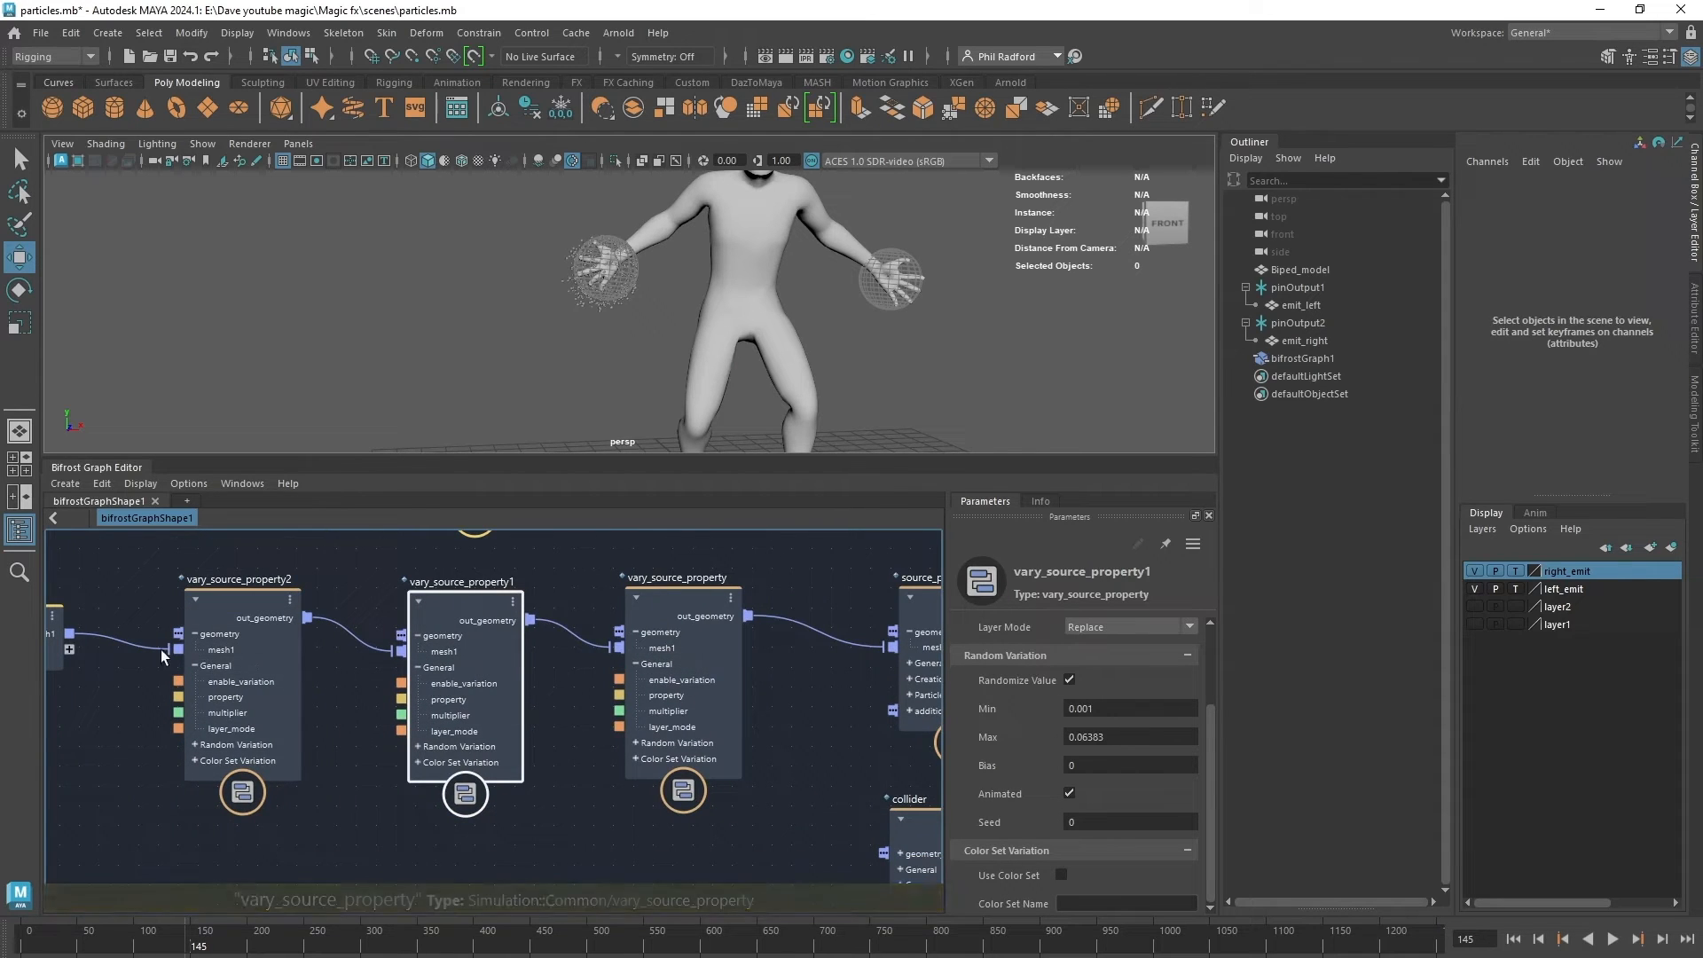
scroll(989, 764, "up", 2)
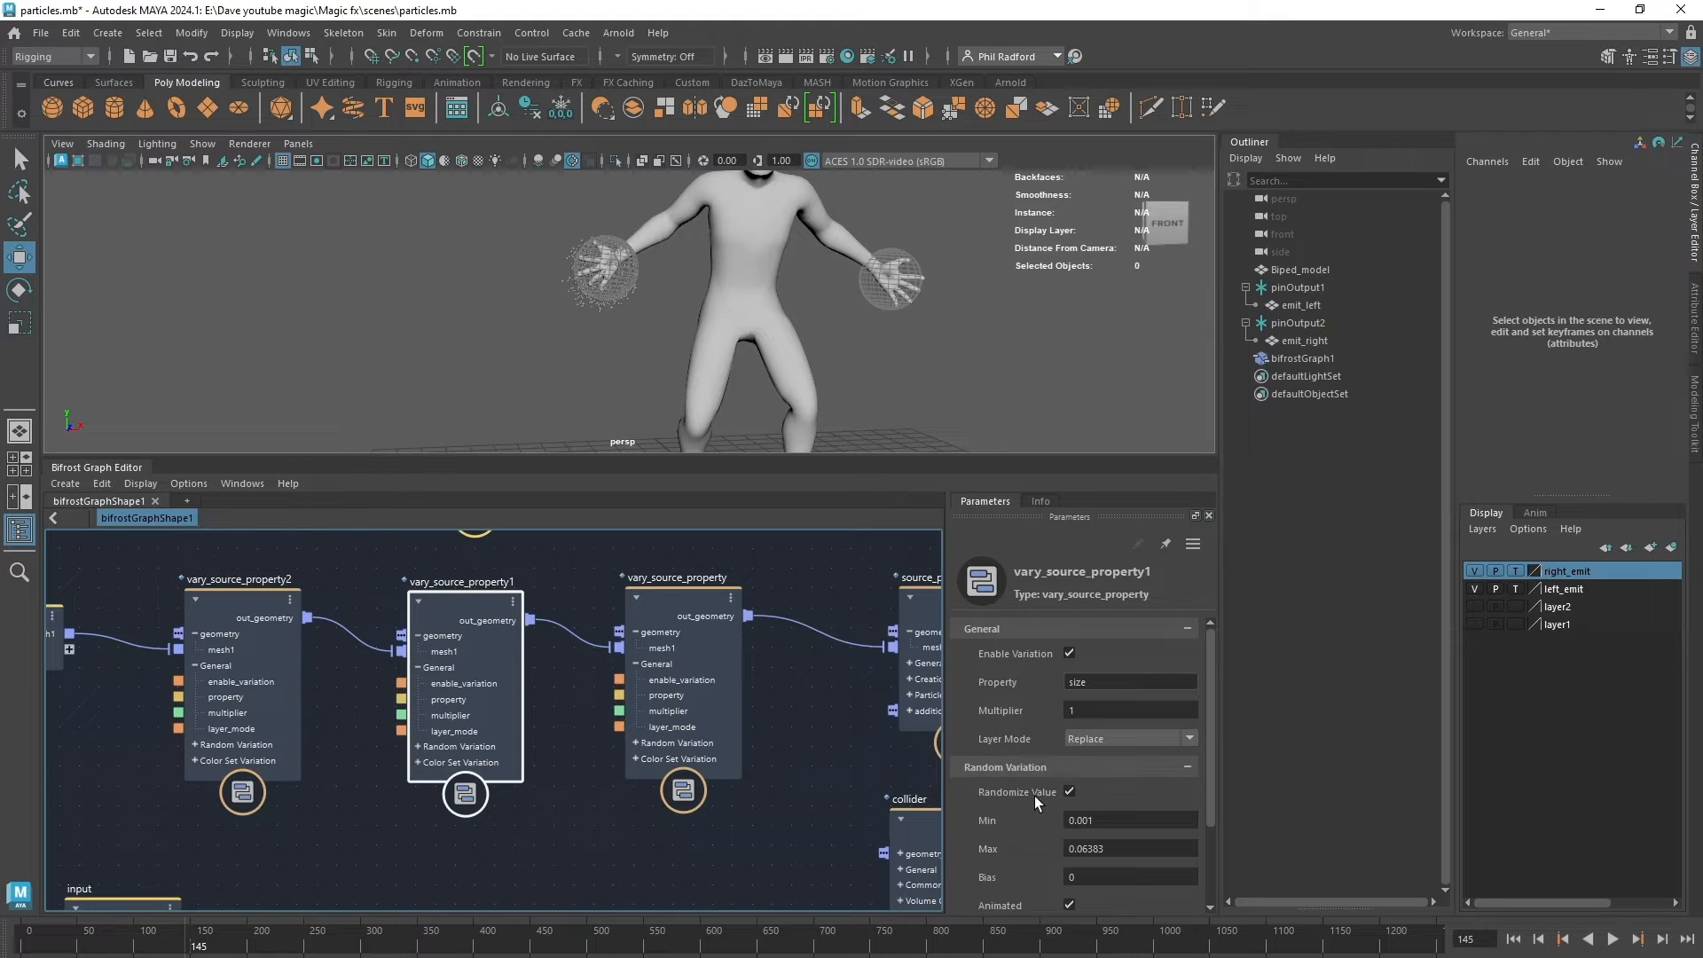
scroll(1034, 795, "down", 2)
scroll(1020, 785, "up", 2)
middle_click_drag(793, 780, 545, 821)
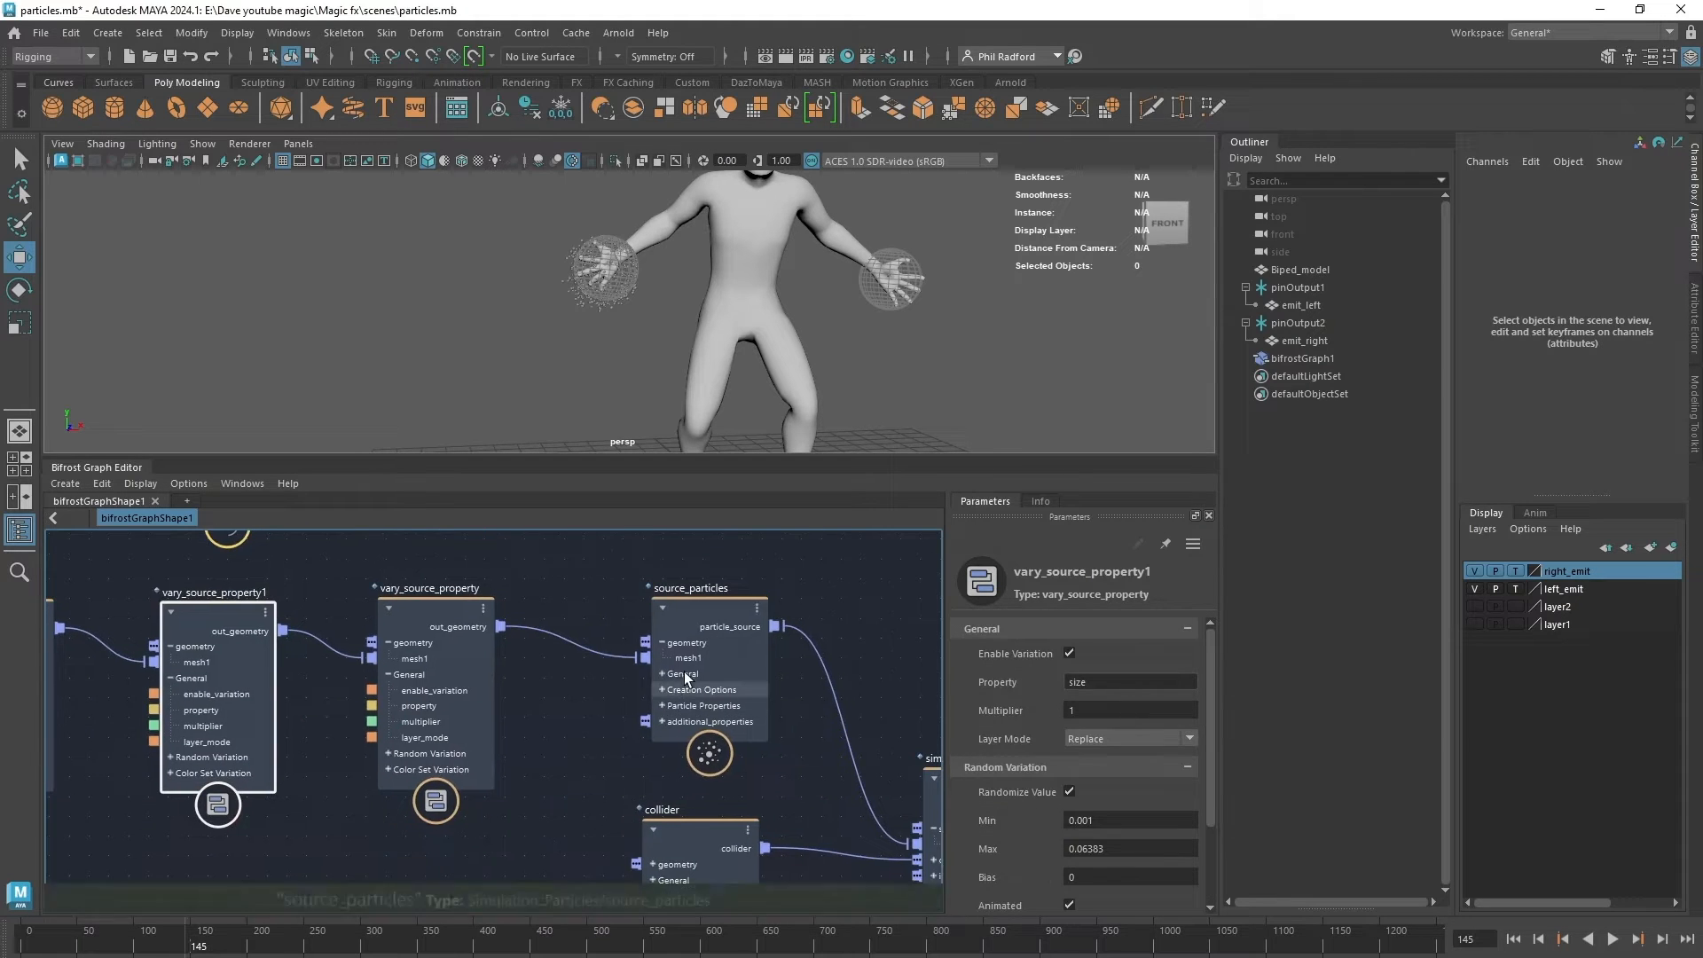
Set the Rate of source_particles to 1500 and replay the simulation from frame 1, viewing the emitting hand up close.
left_click(687, 679)
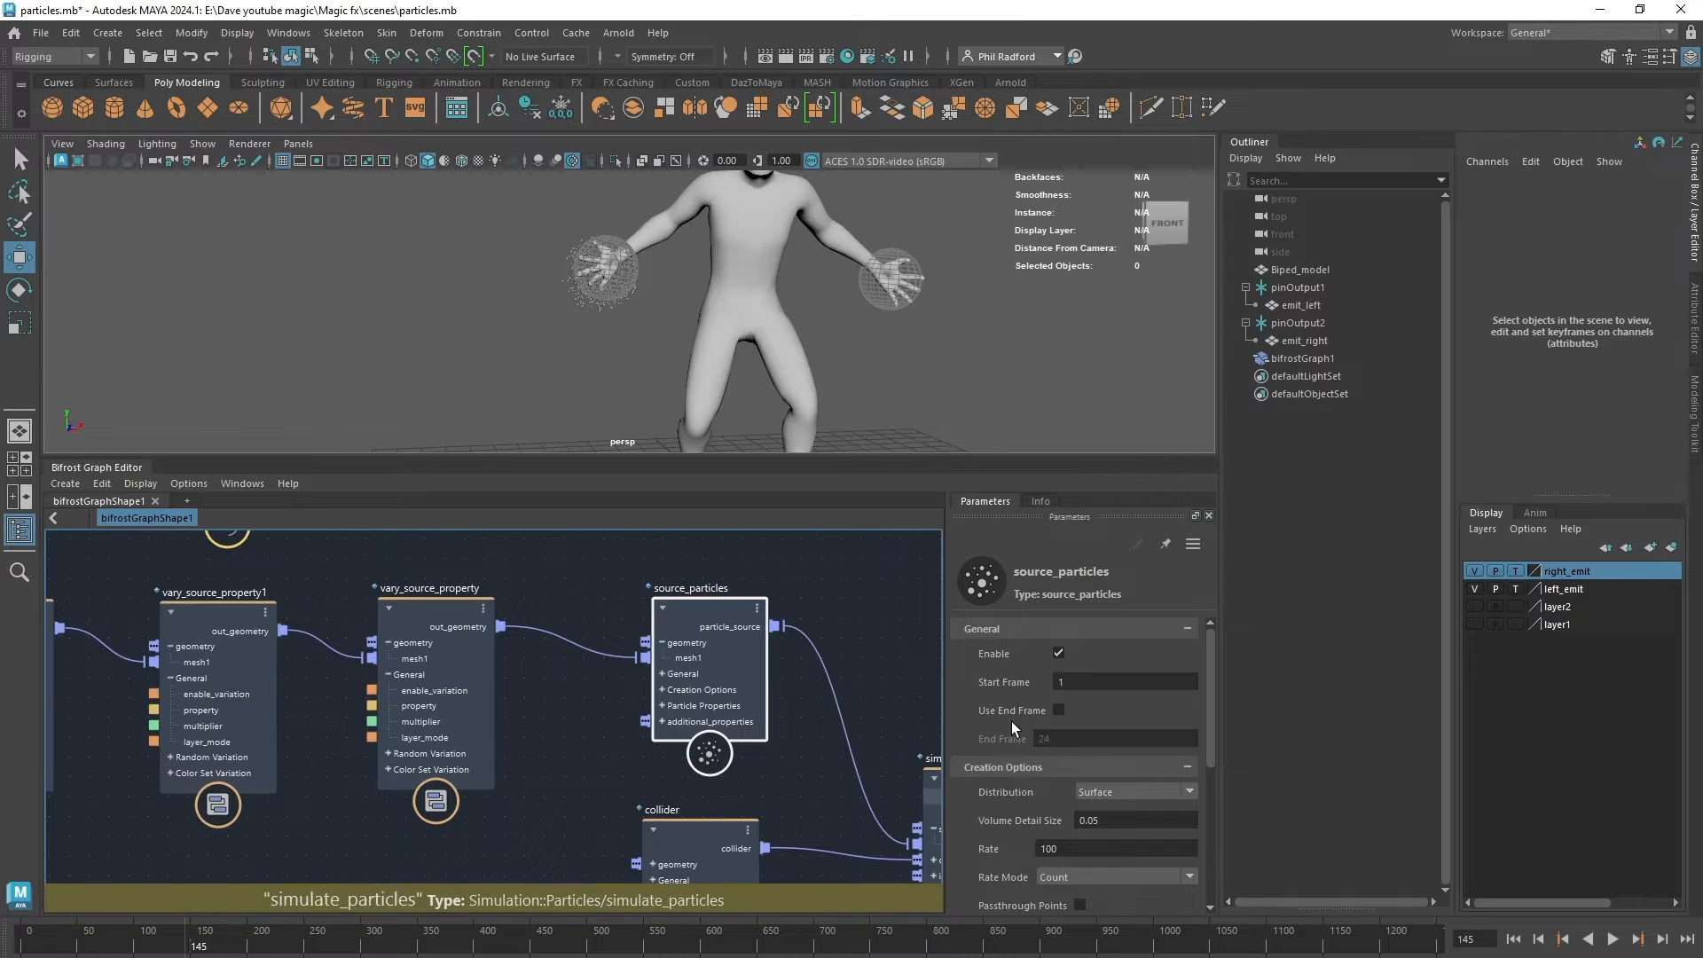
scroll(1007, 714, "down", 2)
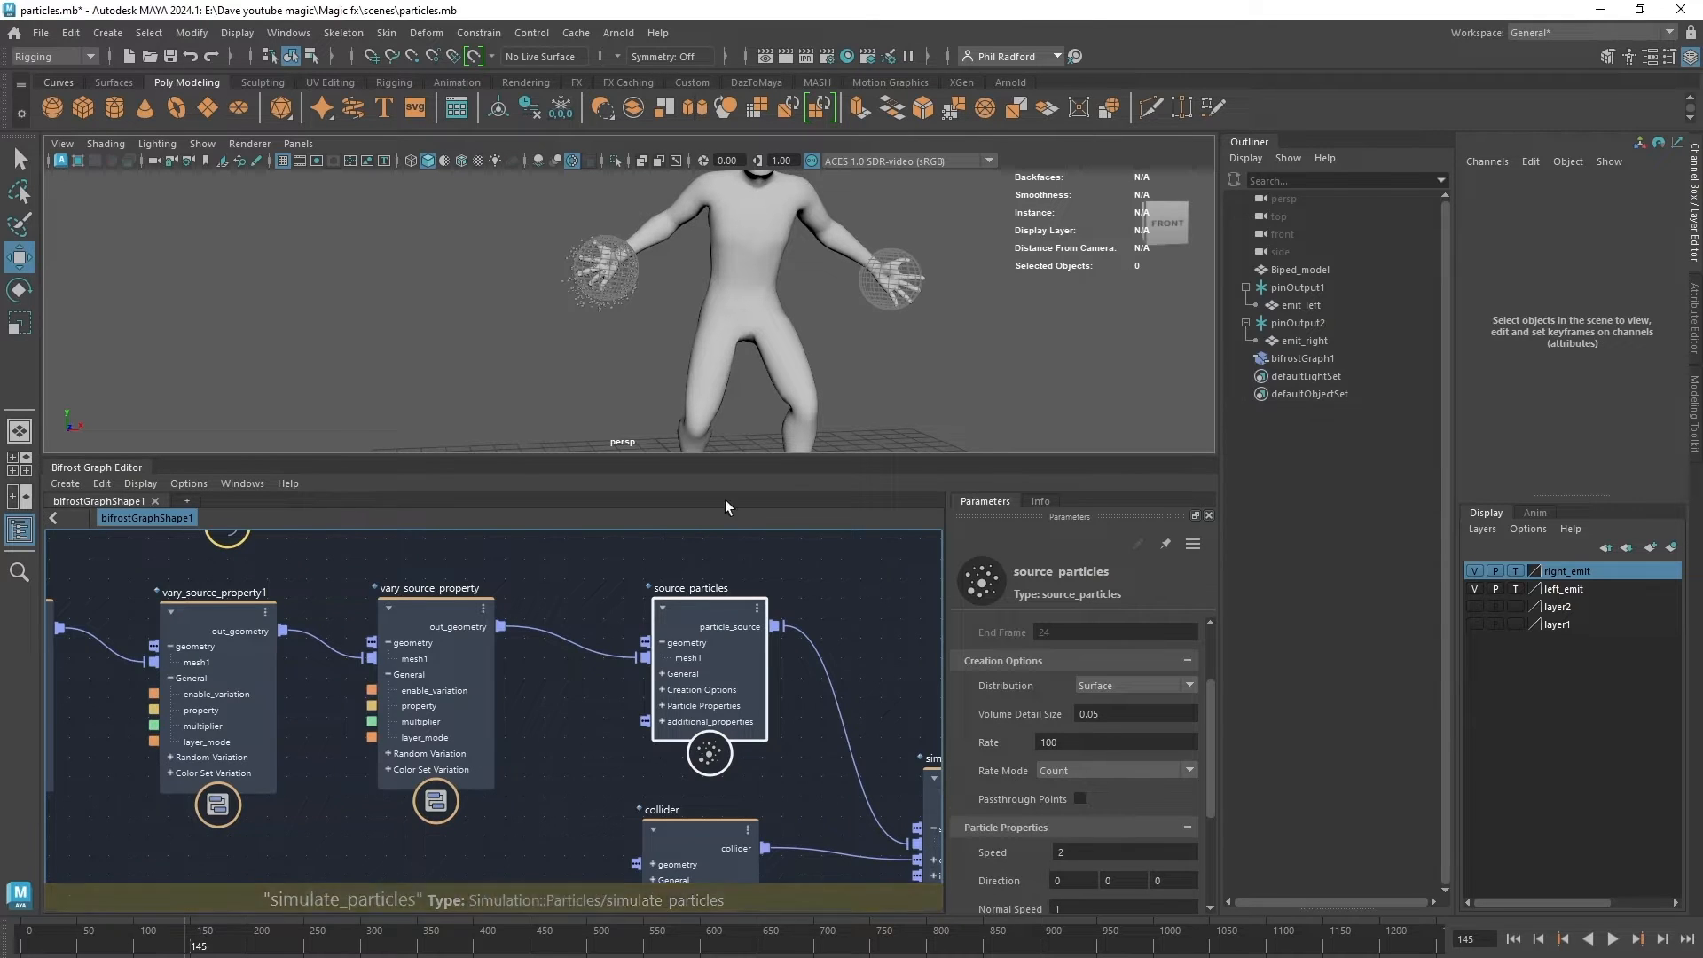
scroll(859, 373, "up", 5)
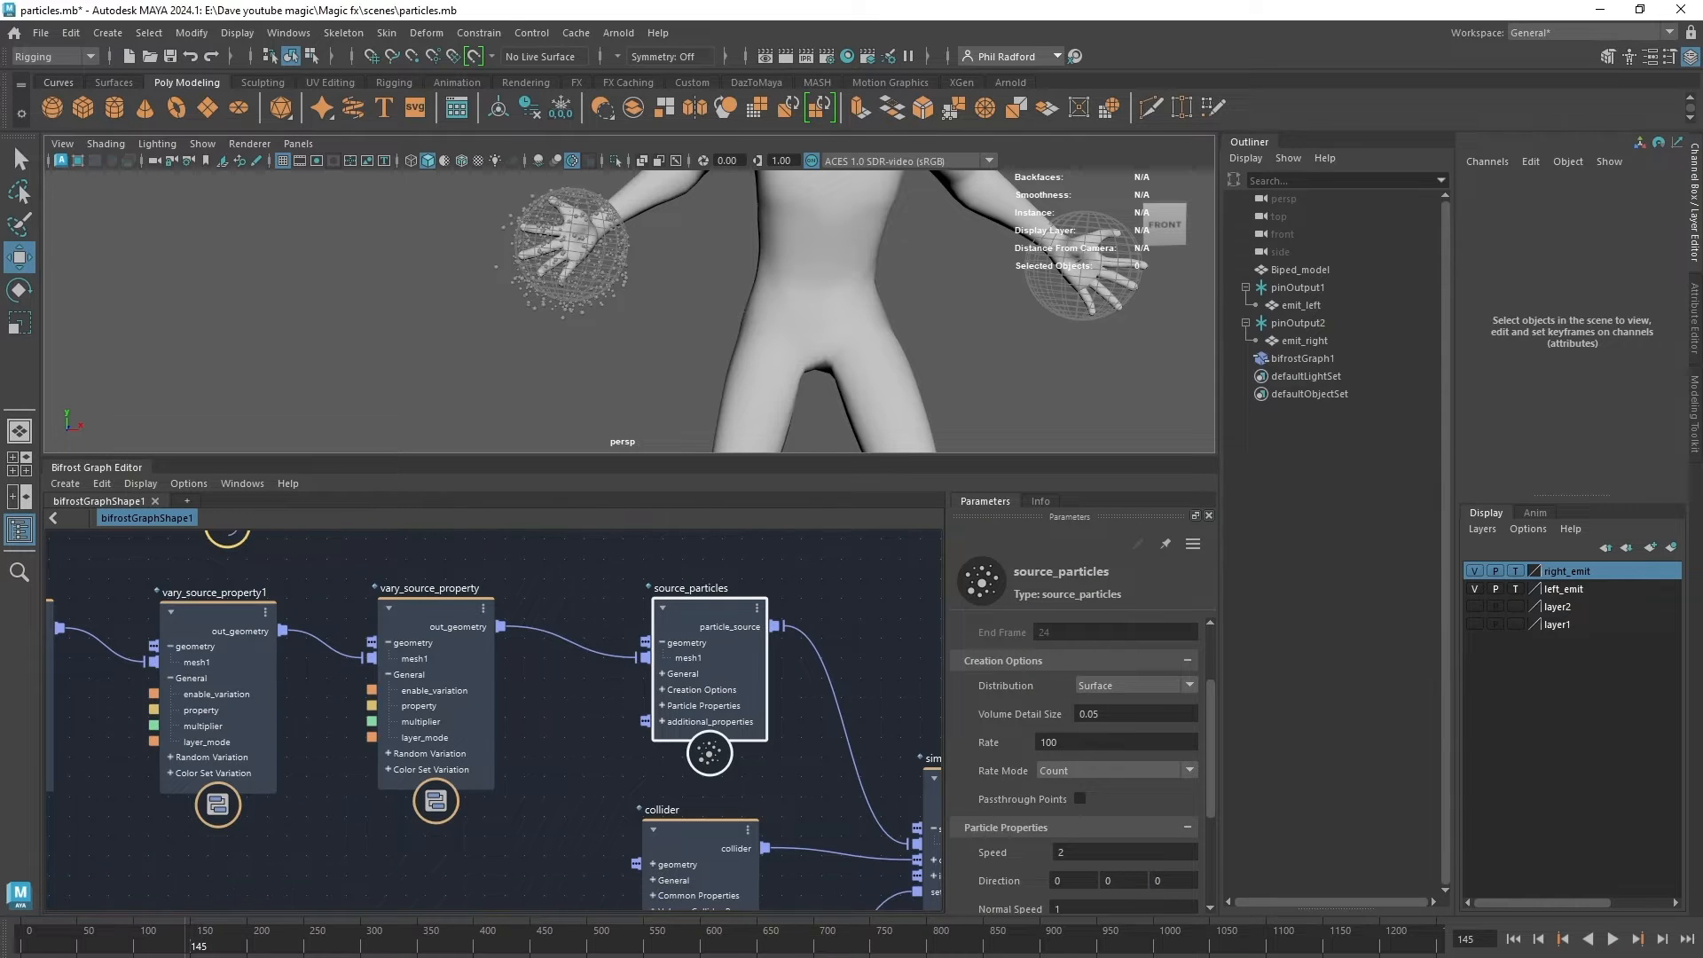
left_click(1080, 742)
left_click_drag(665, 367, 681, 376, "alt")
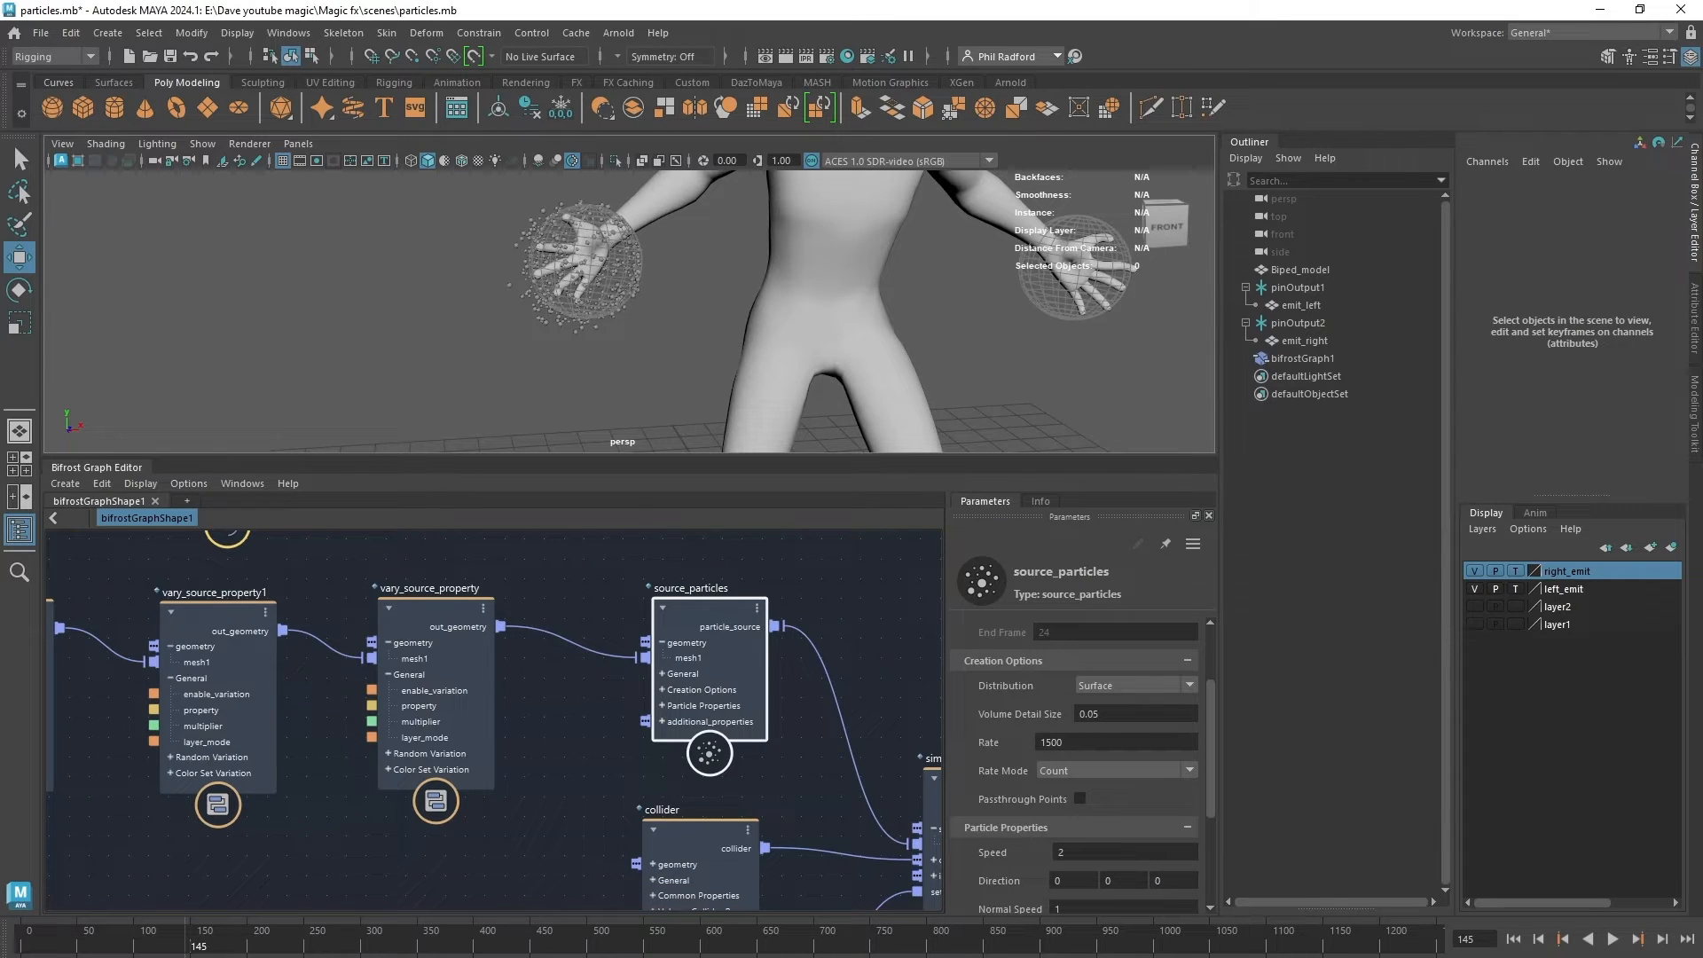
left_click(1514, 940)
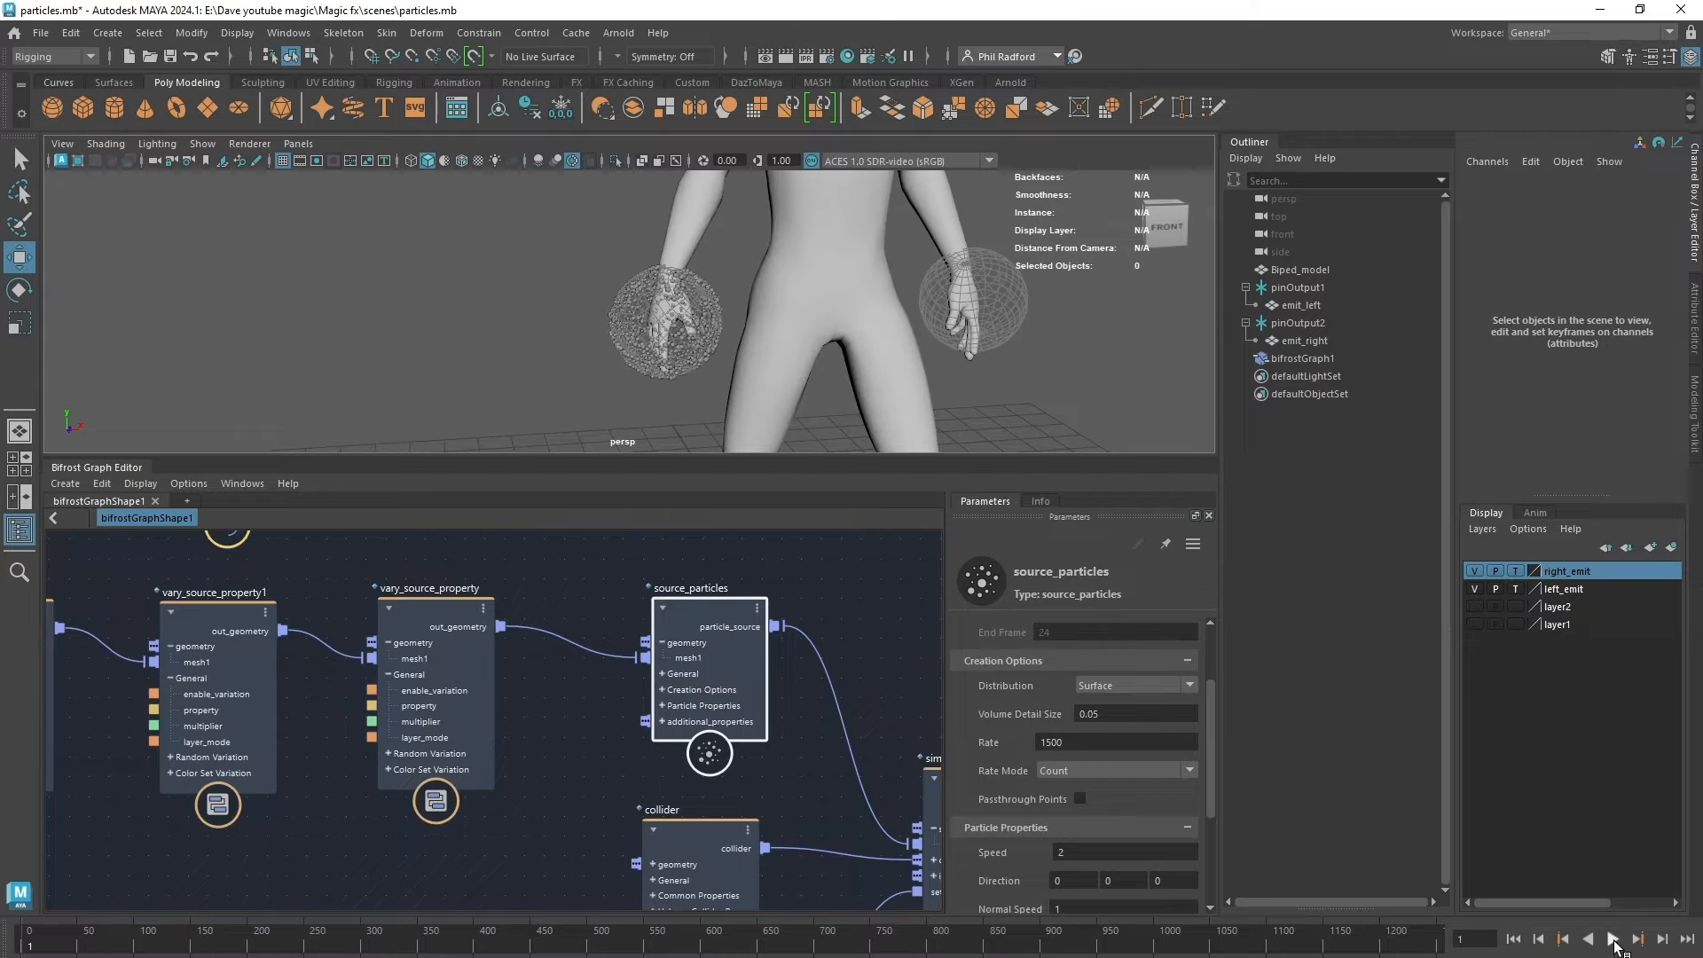
left_click(1614, 940)
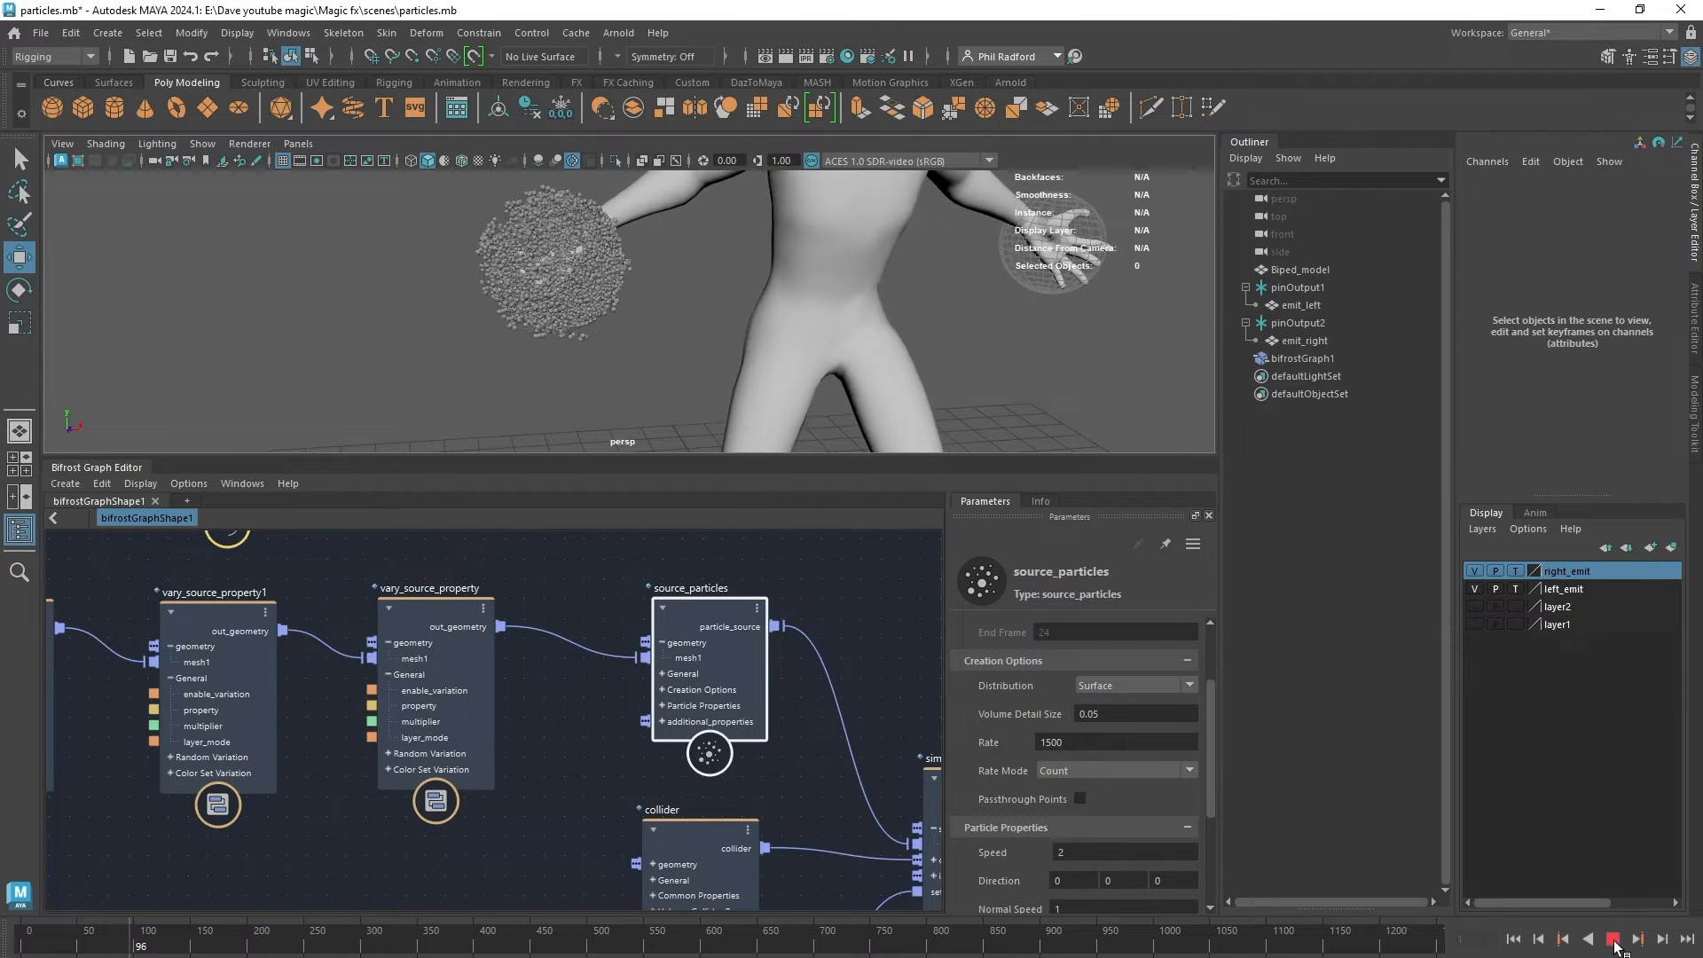
left_click(1614, 940)
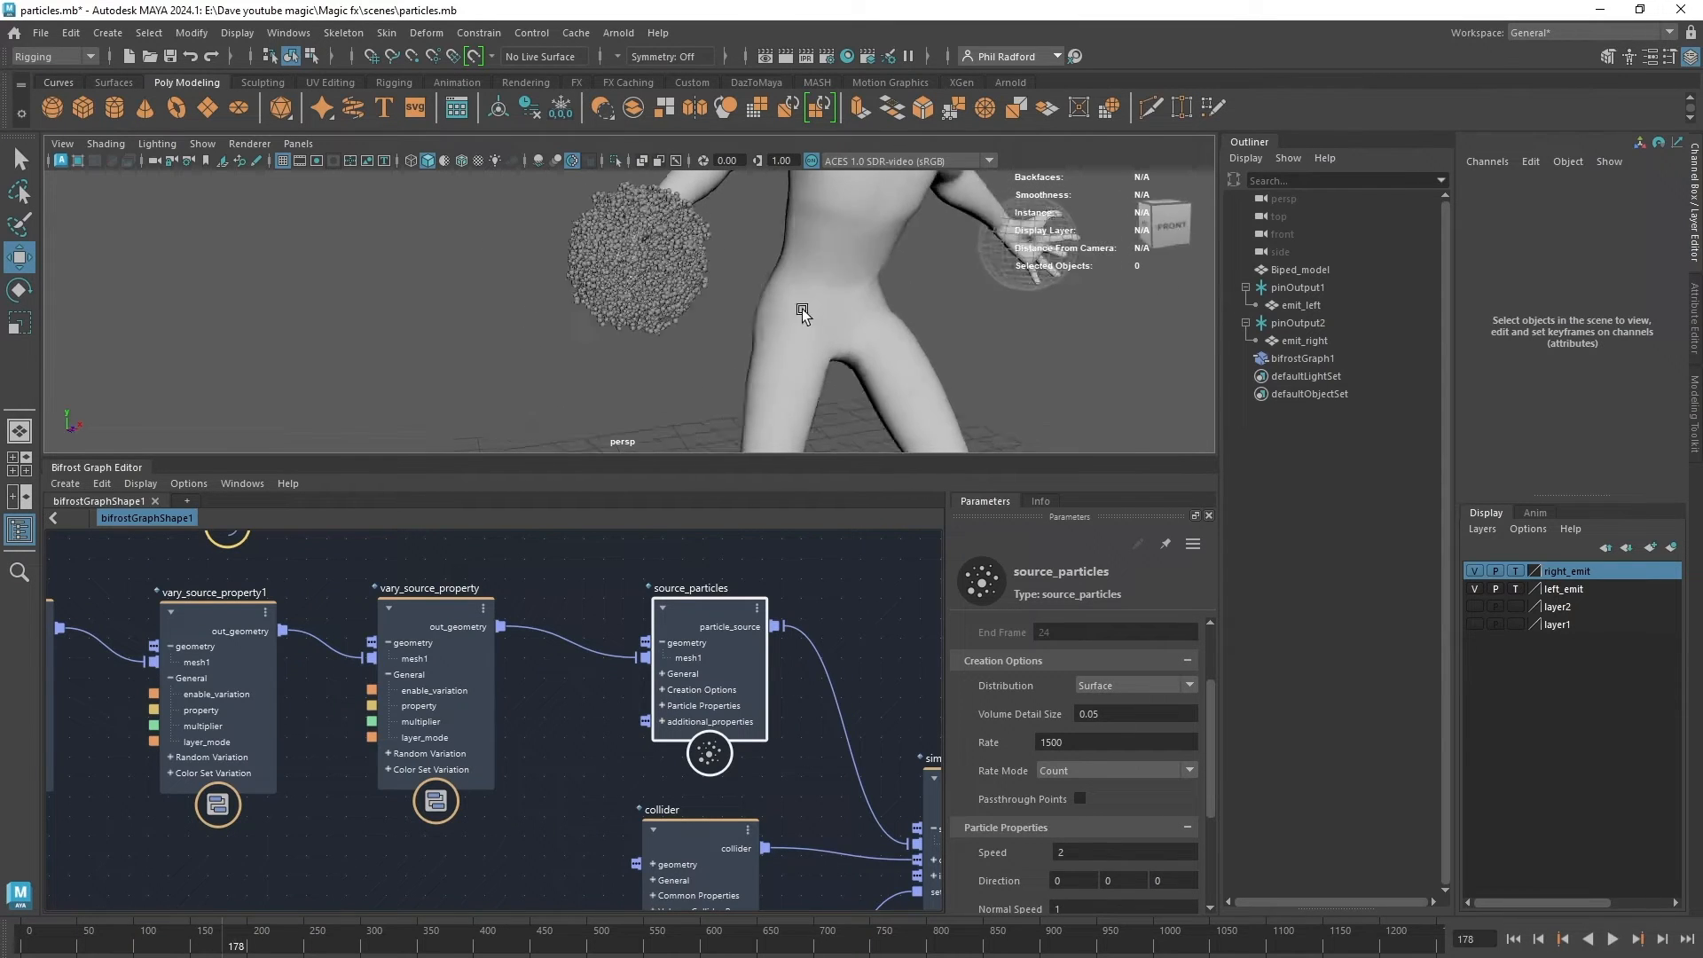
left_click_drag(802, 308, 736, 301, "alt")
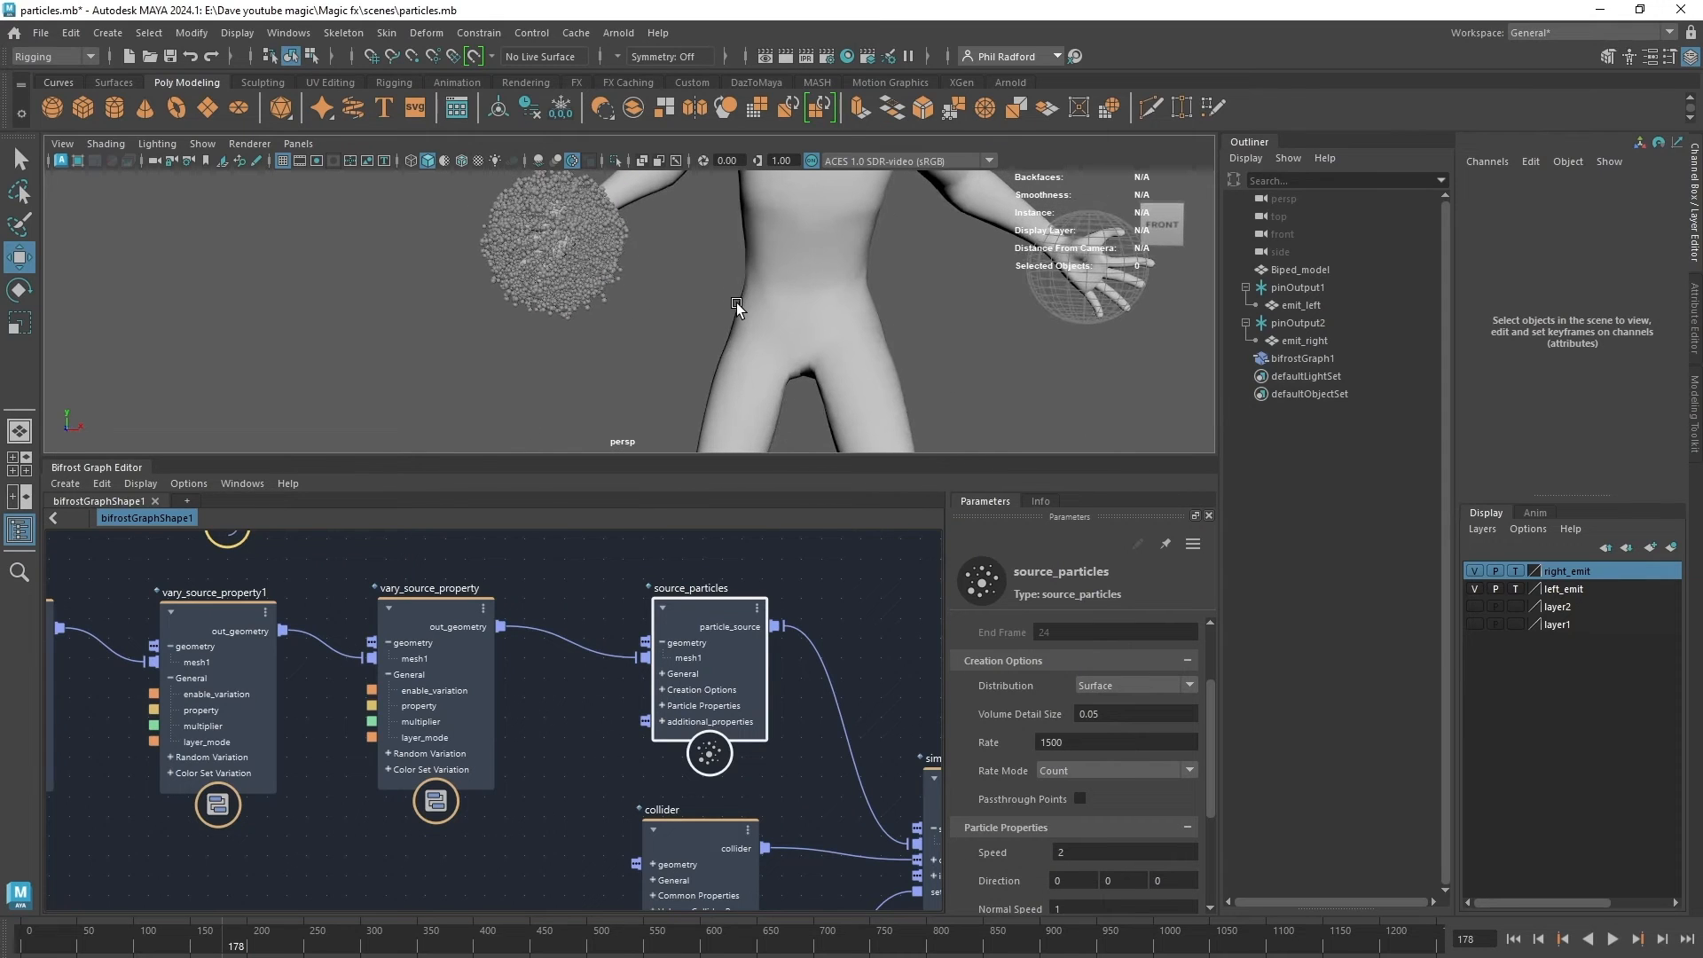
Set the Rate of source_particles to 3000, replay the simulation from frame 1, and inspect the particle cloud.
left_click(1104, 741)
type("3000")
left_click(1512, 938)
left_click(1613, 939)
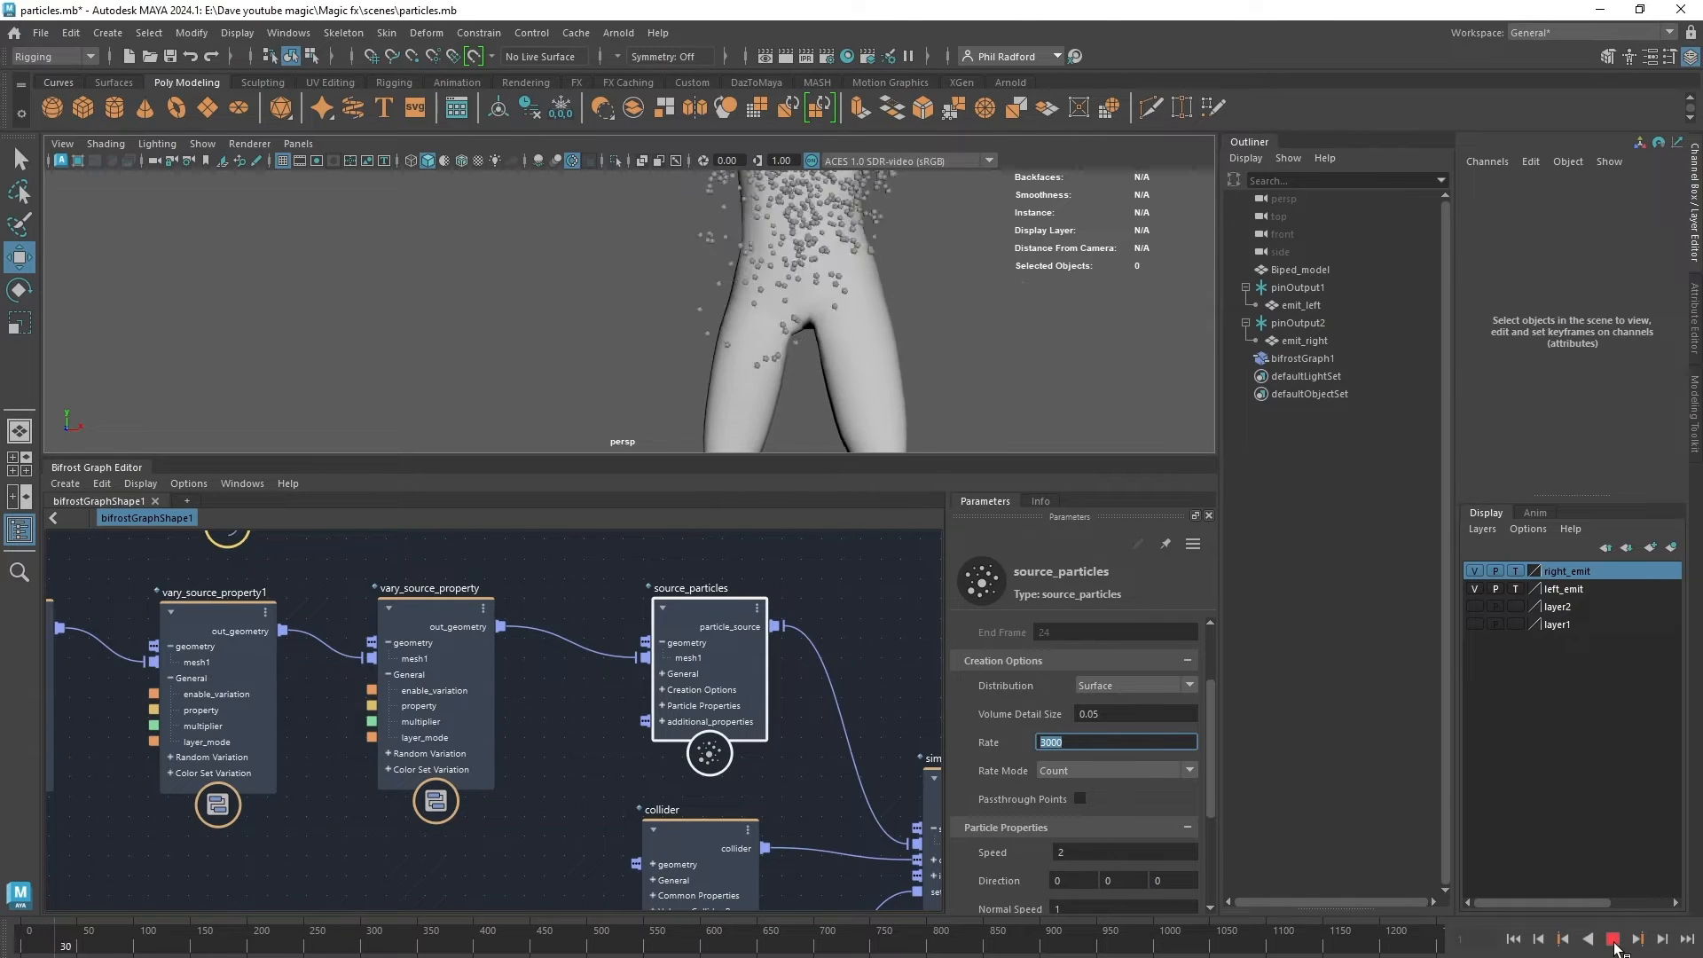
left_click(1615, 942)
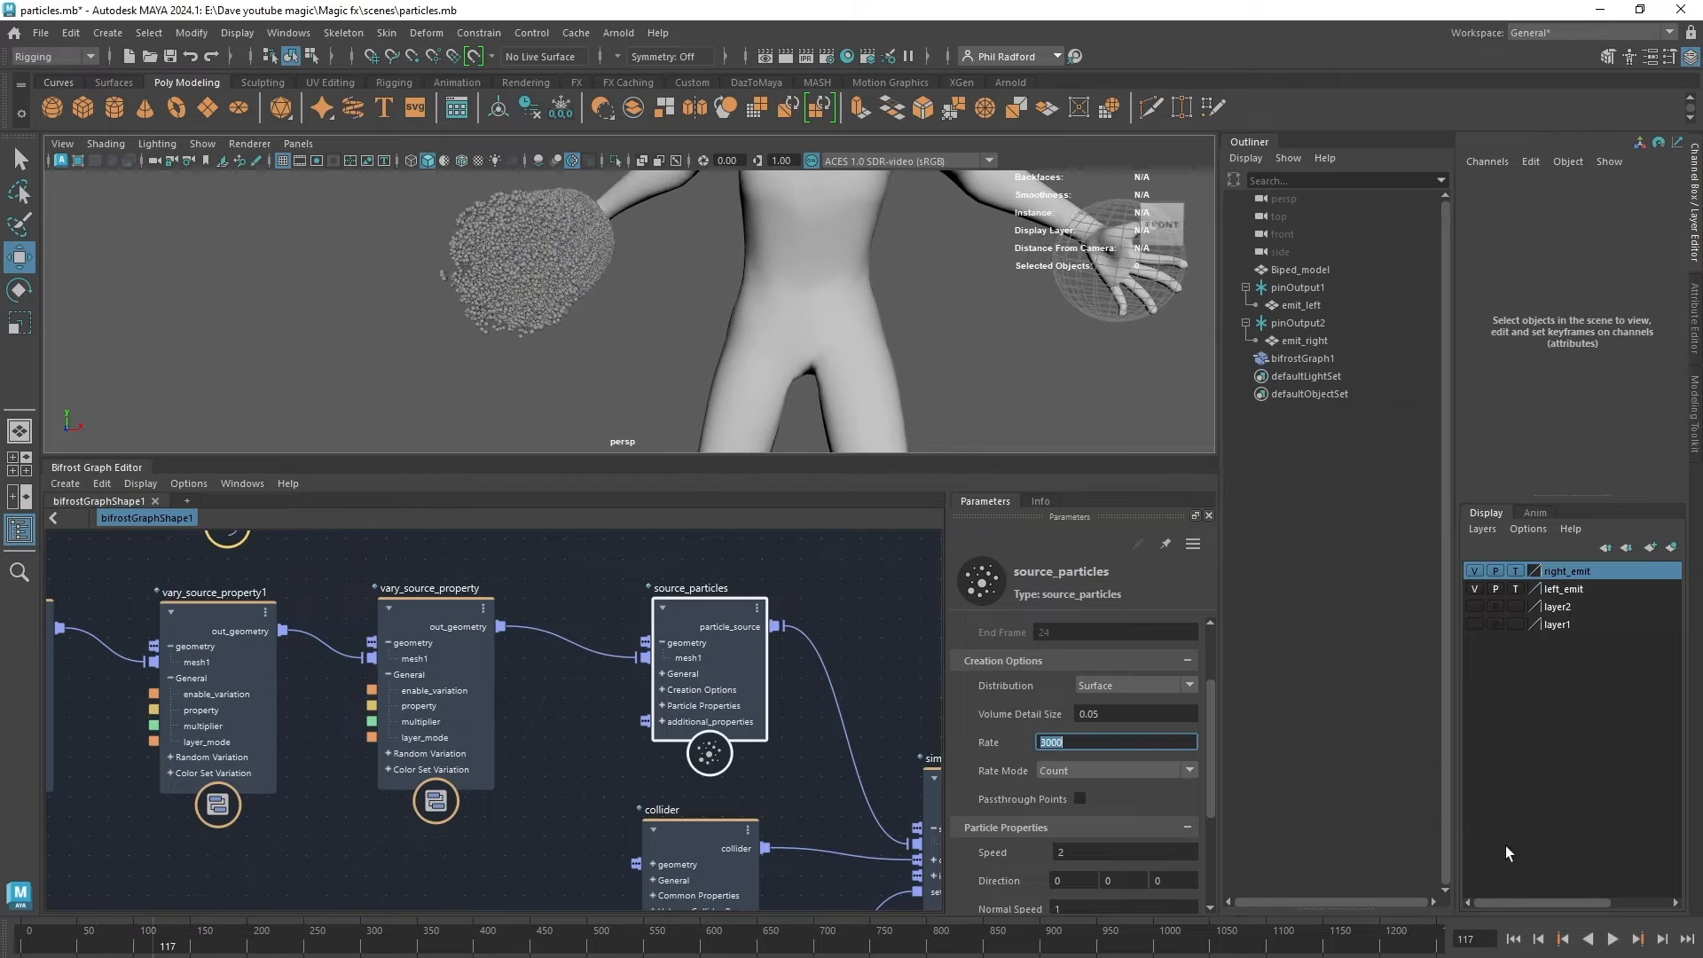
mouse_move(575, 313)
left_mouse_down("alt")
mouse_move(699, 329)
mouse_move(596, 330)
left_mouse_up("alt")
right_click_drag(596, 330, 709, 326, "alt")
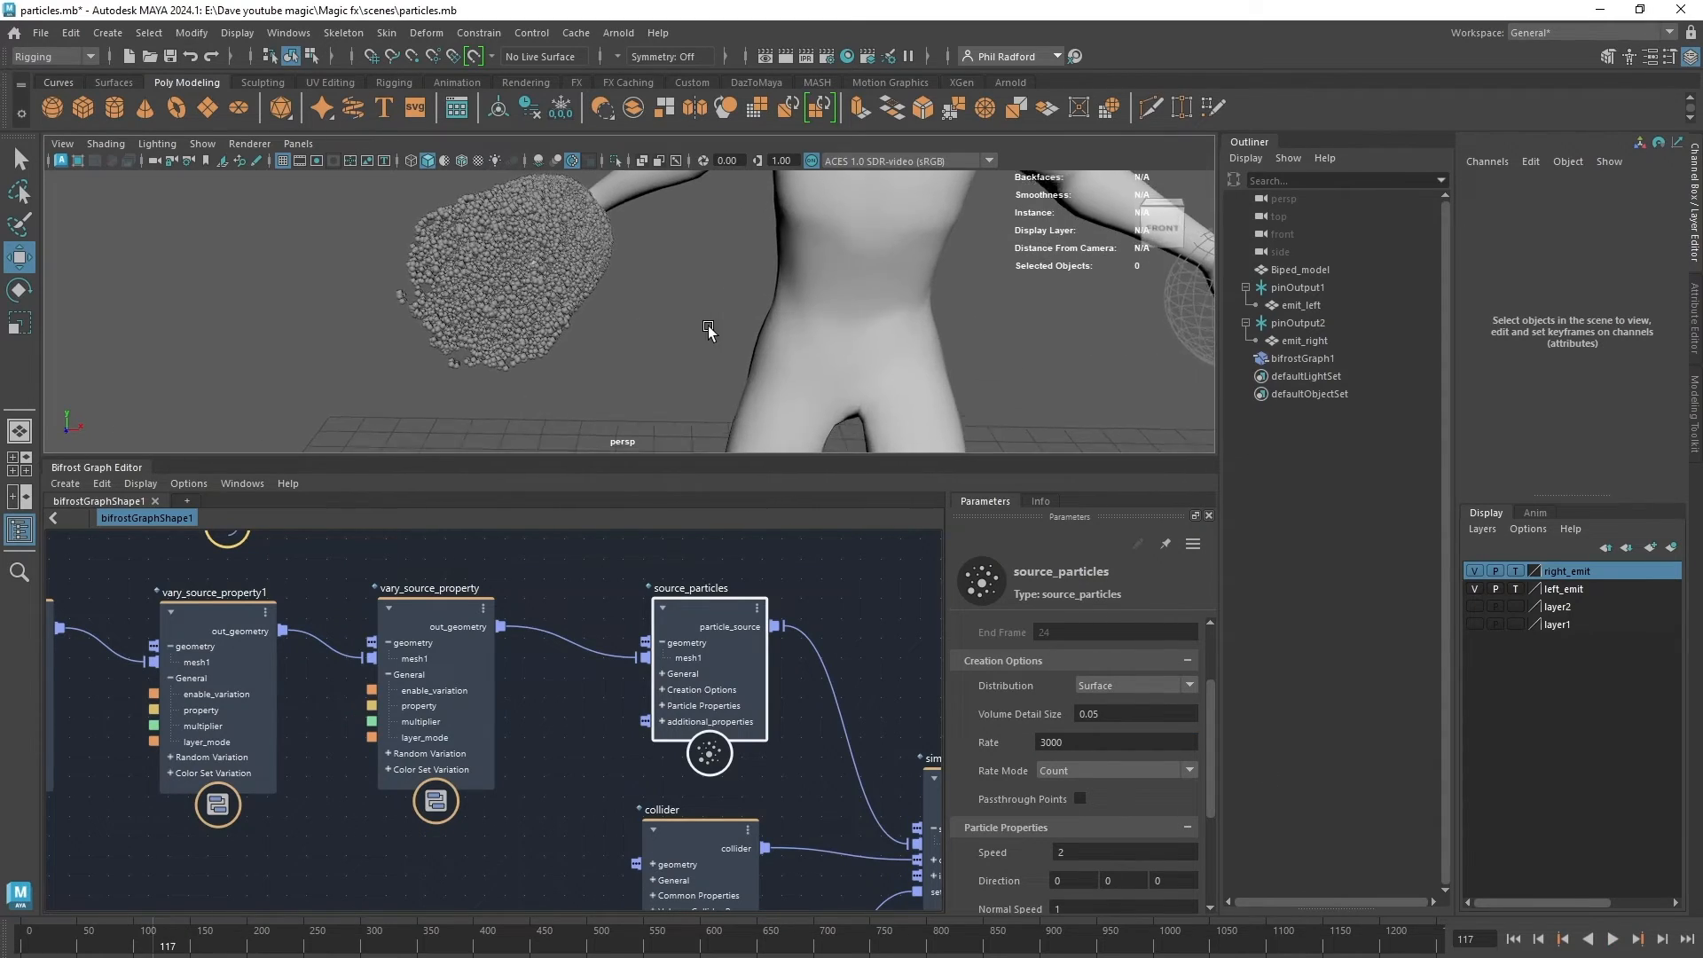
left_click_drag(708, 330, 763, 306, "alt")
middle_click_drag(300, 882, 620, 881)
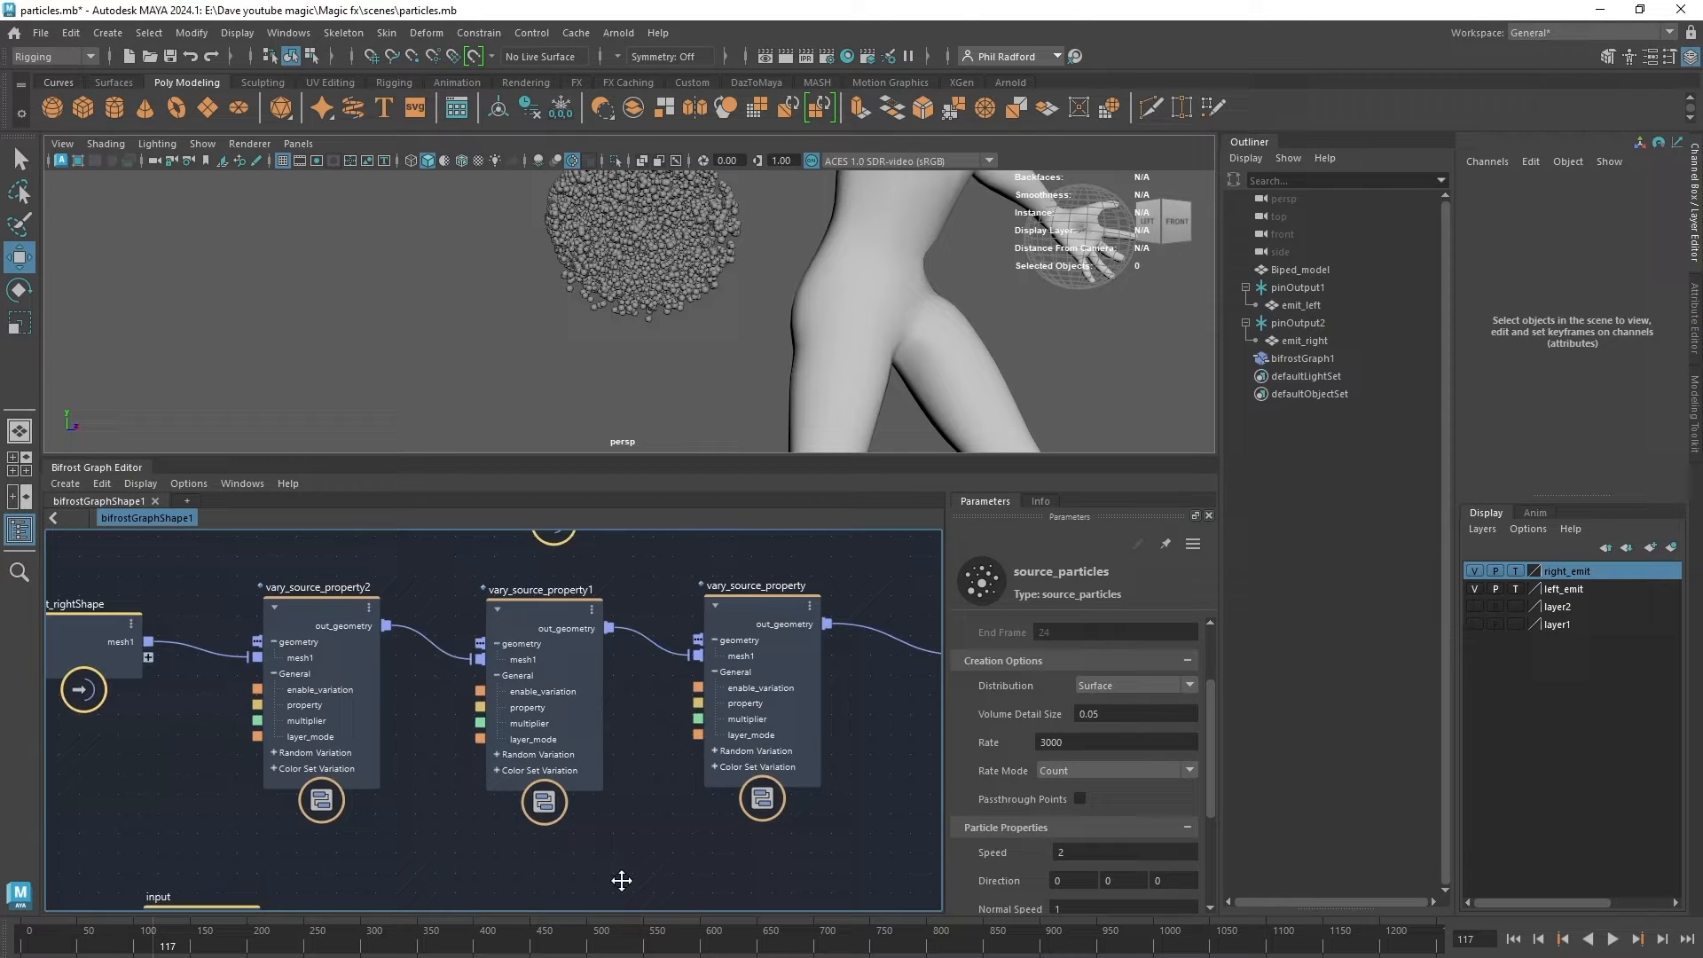
Check which property each vary_source_property node controls and rename vary_source_property1 as size.
left_click(369, 608)
left_click(306, 600)
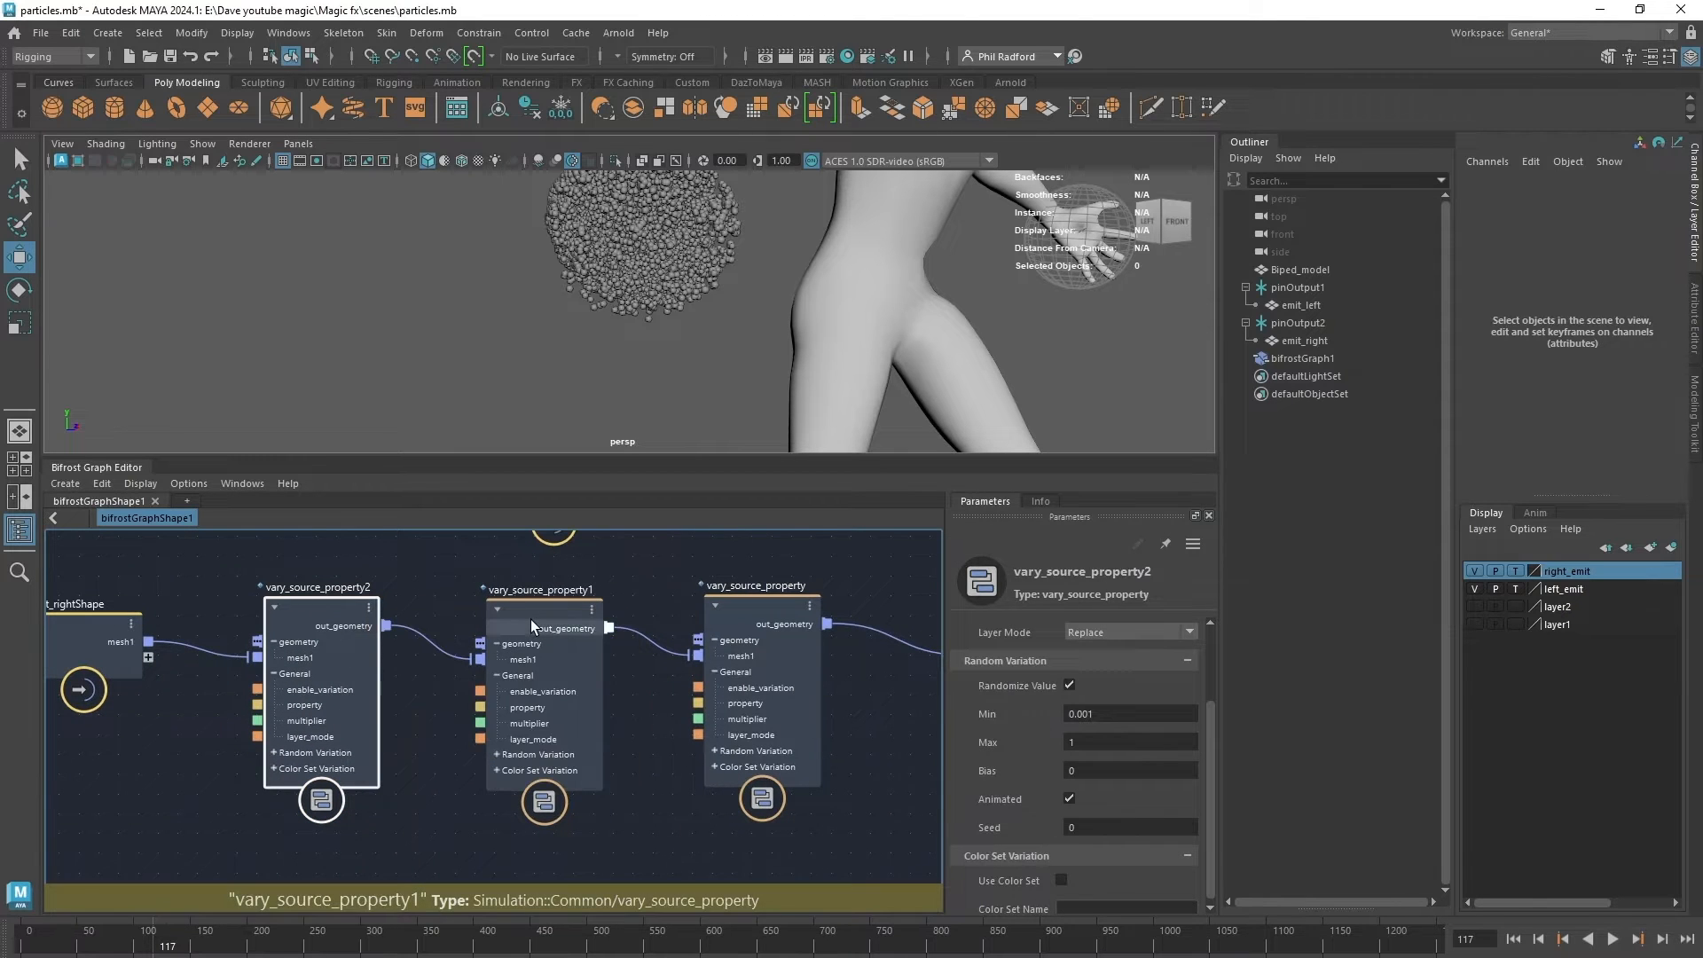
scroll(1144, 728, "up", 2)
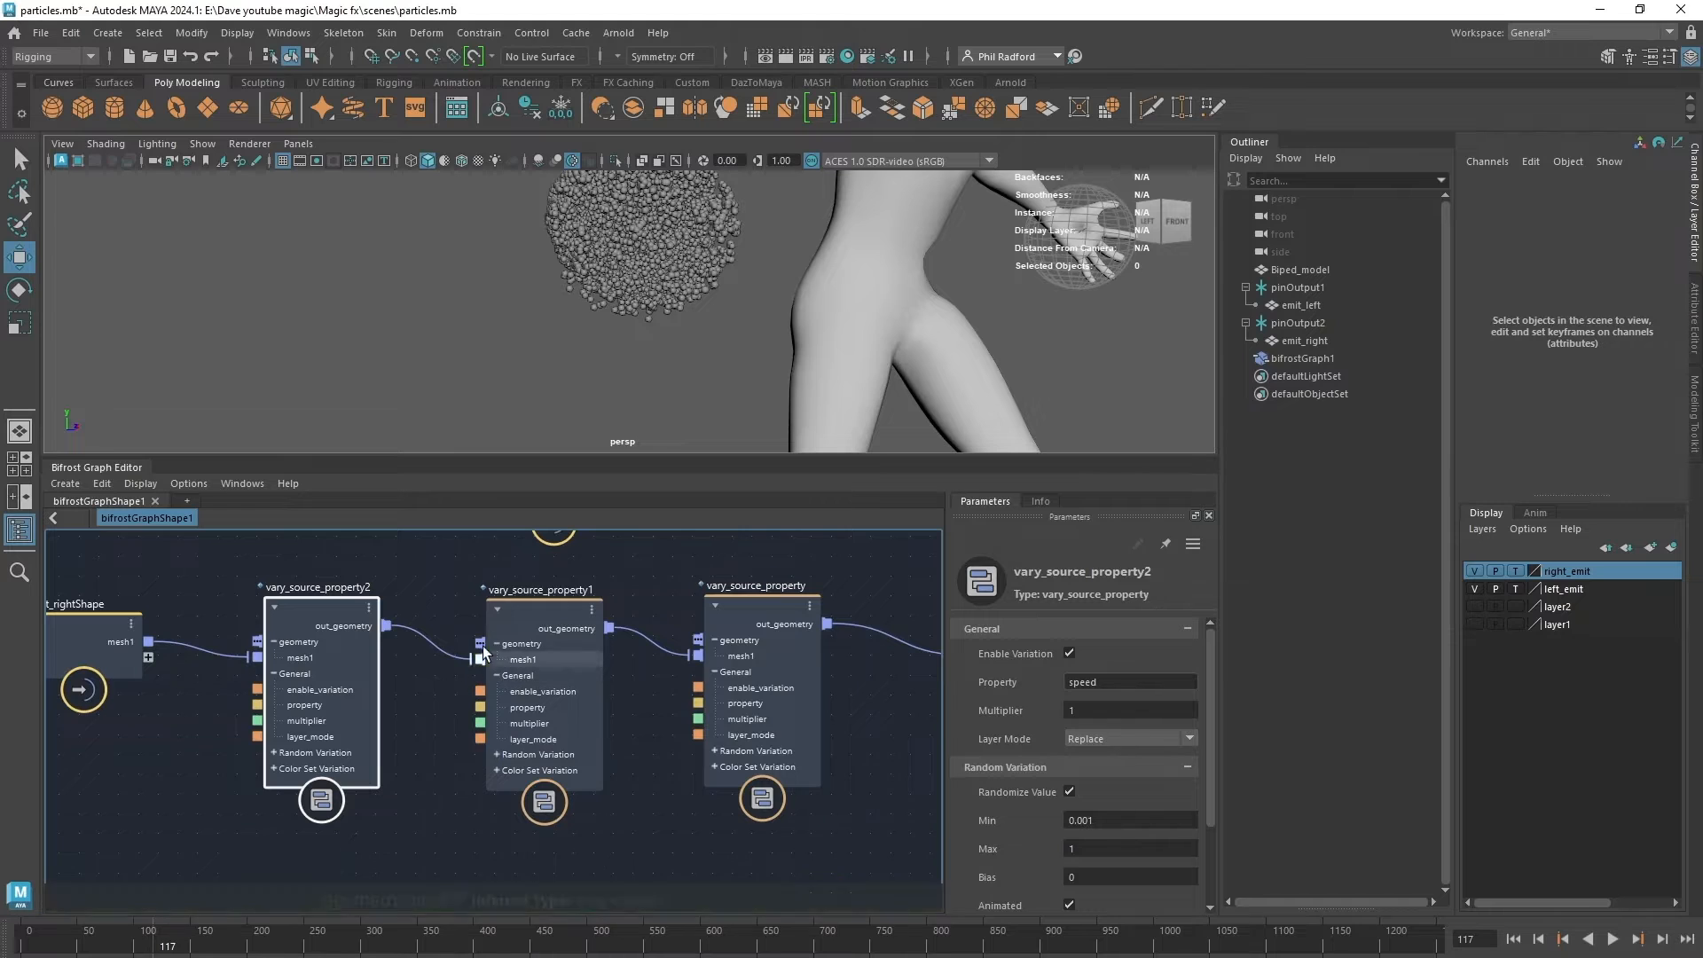
left_click(538, 637)
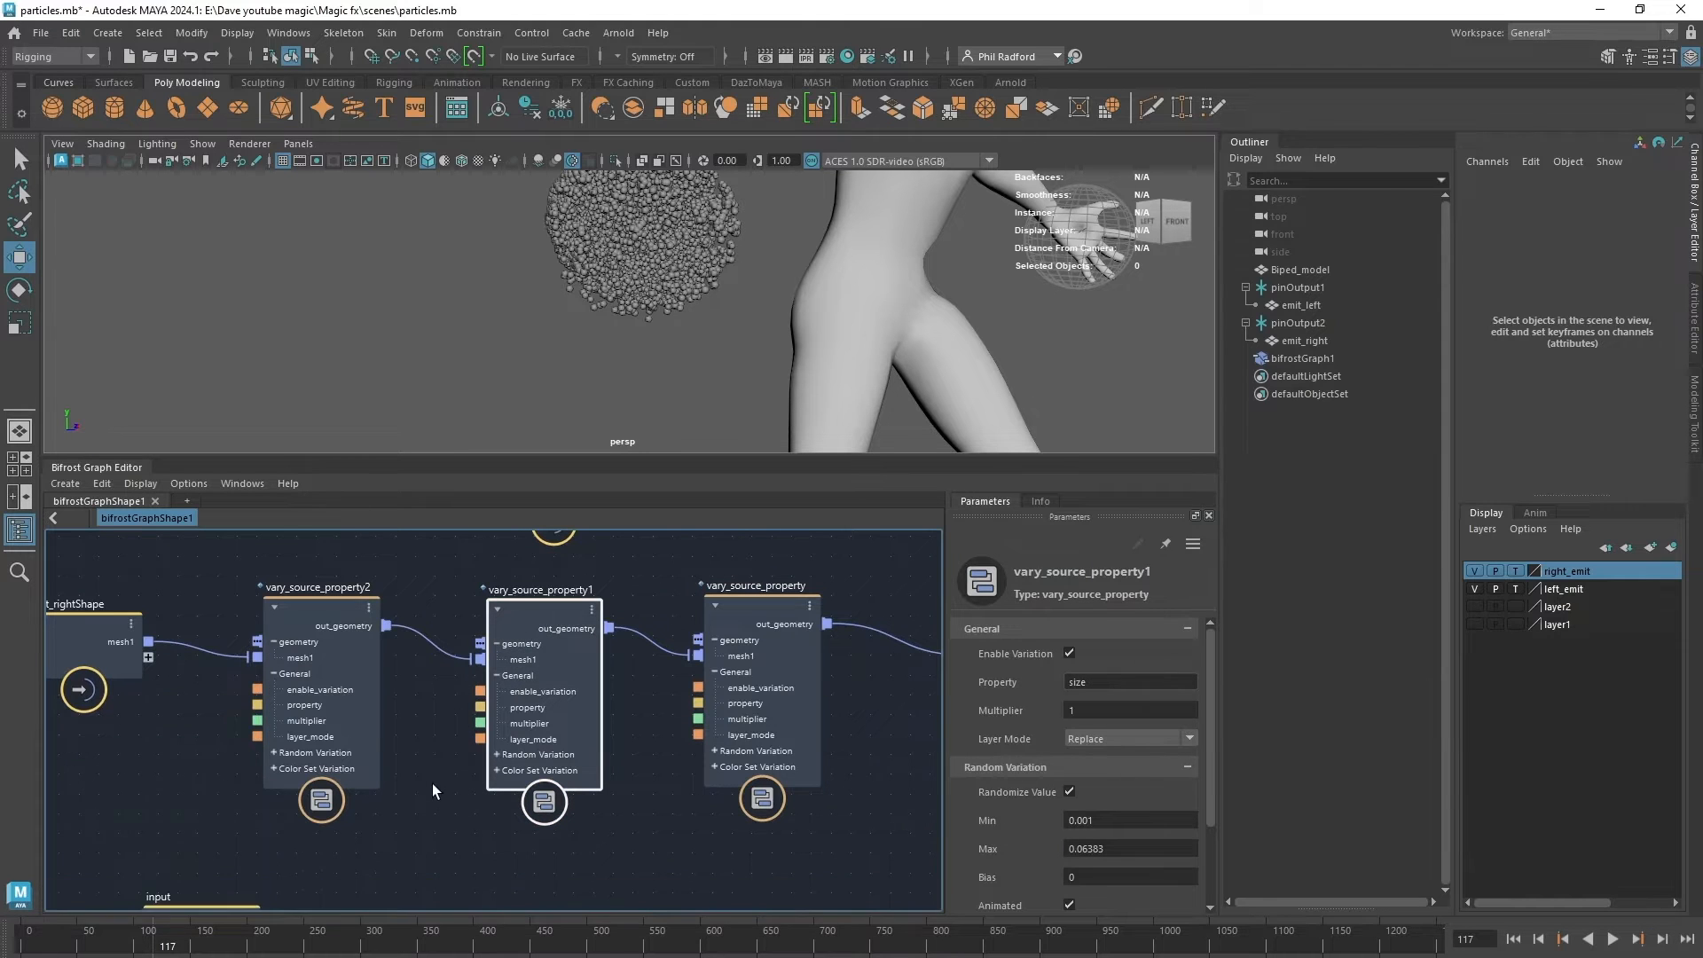
middle_click_drag(434, 786, 470, 823)
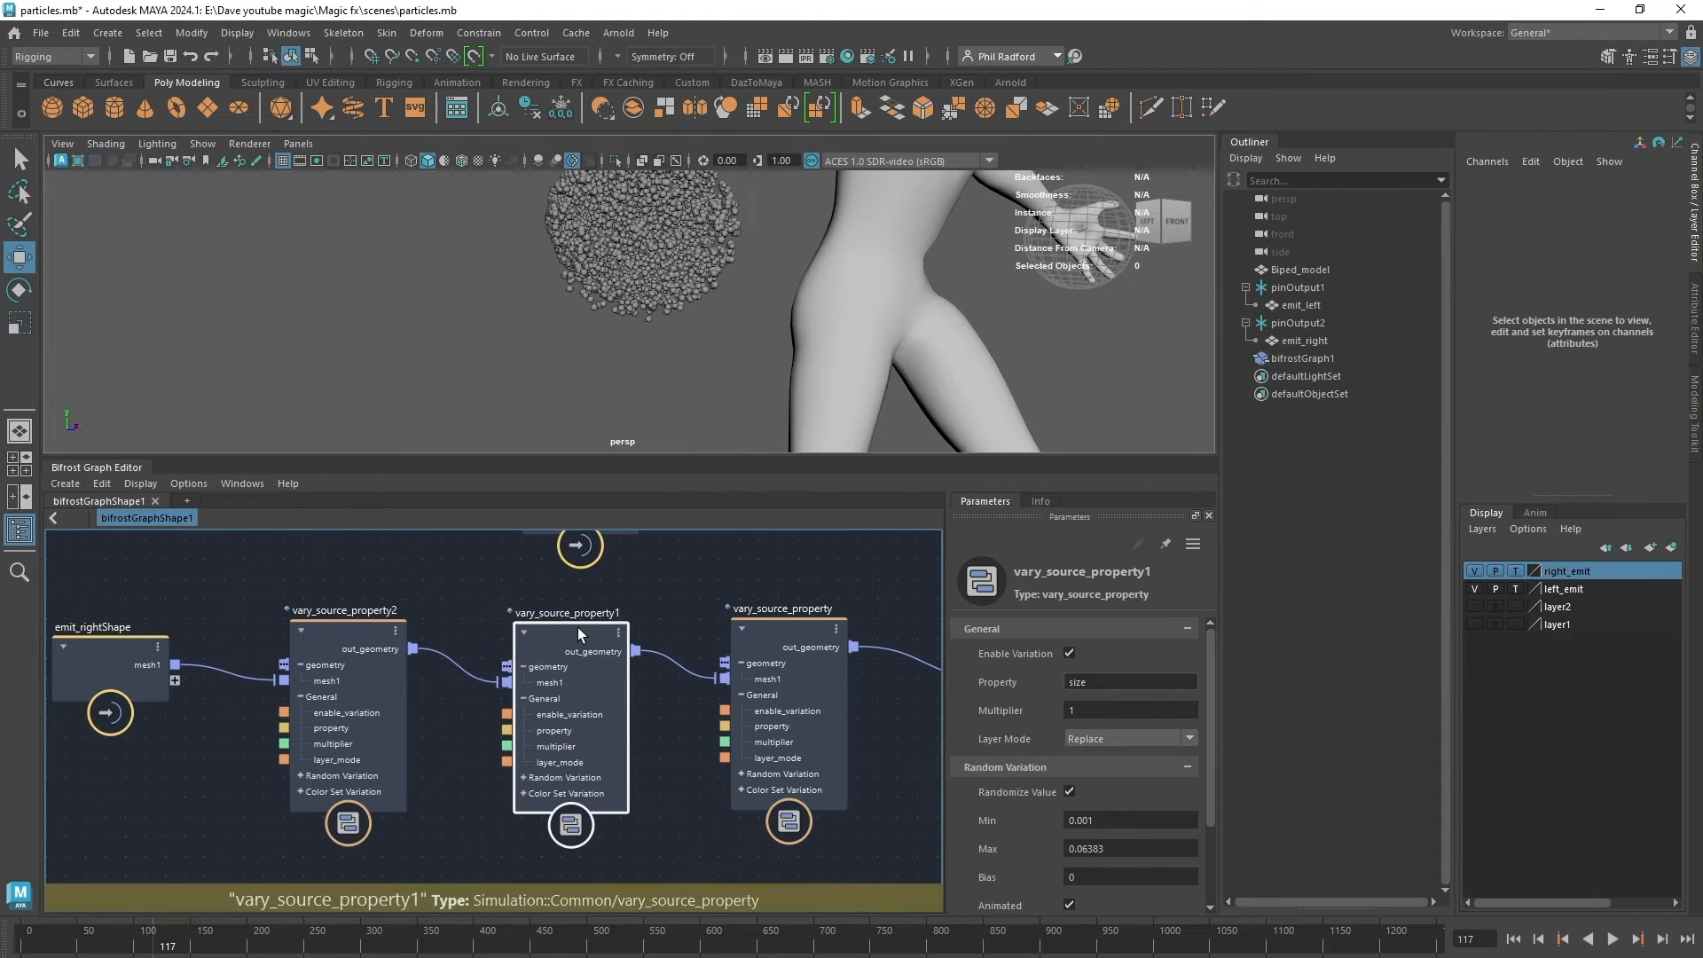
double_click(594, 611)
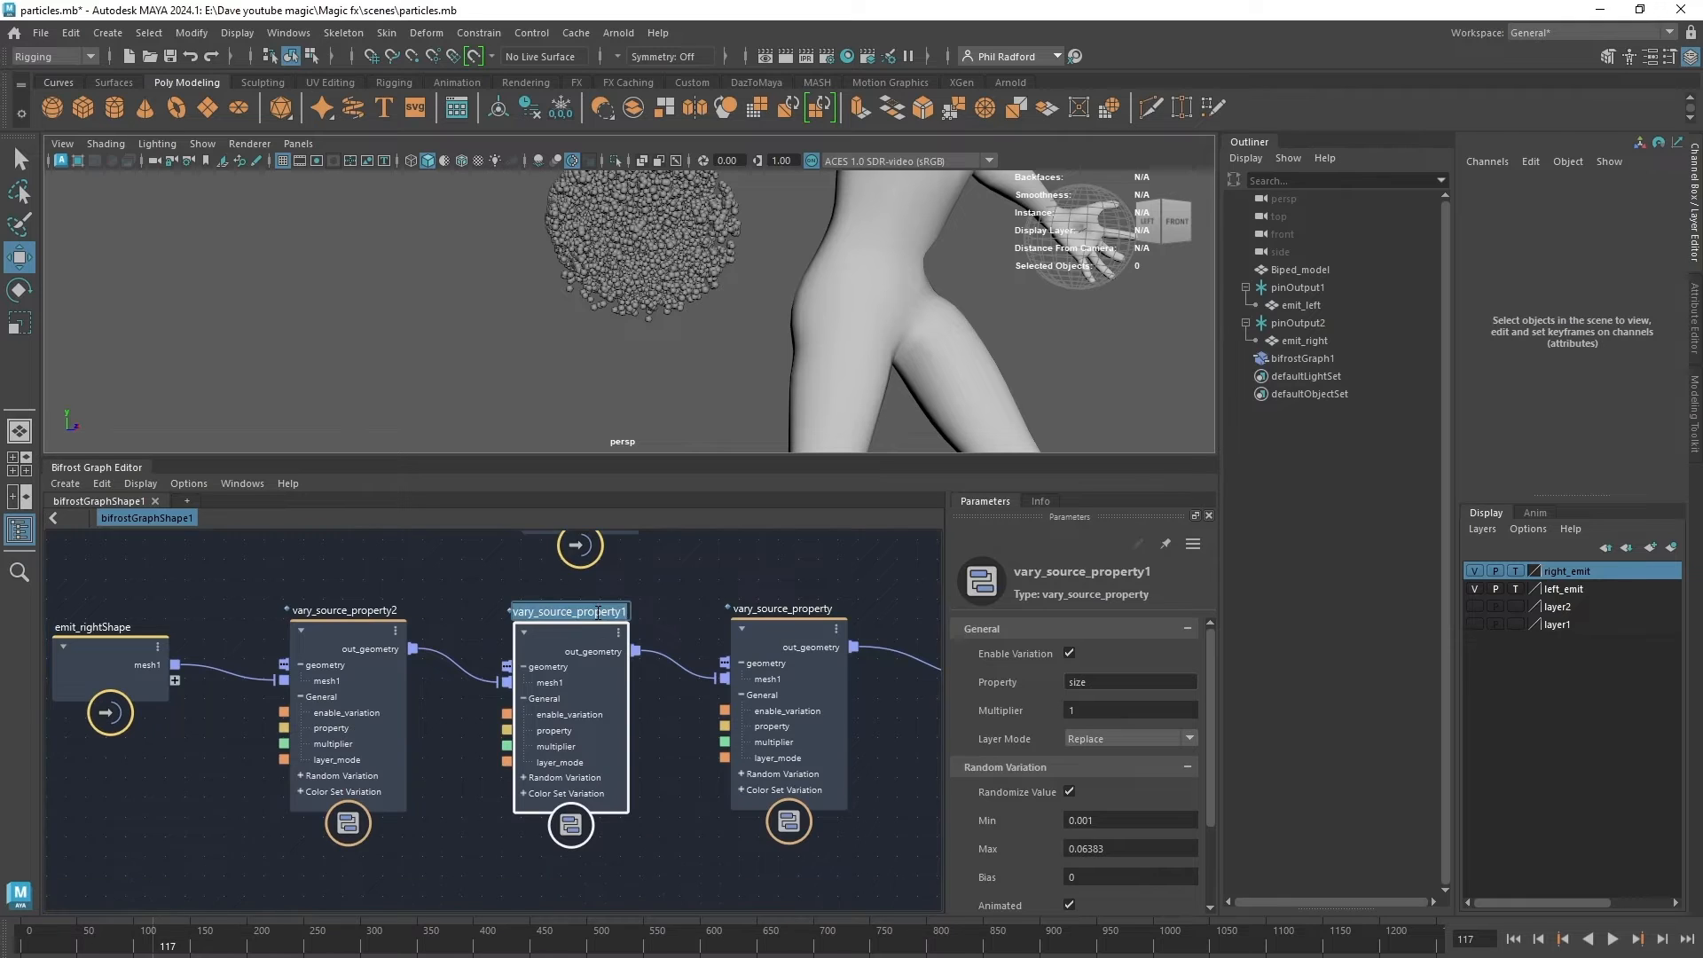
type("size")
key("Return")
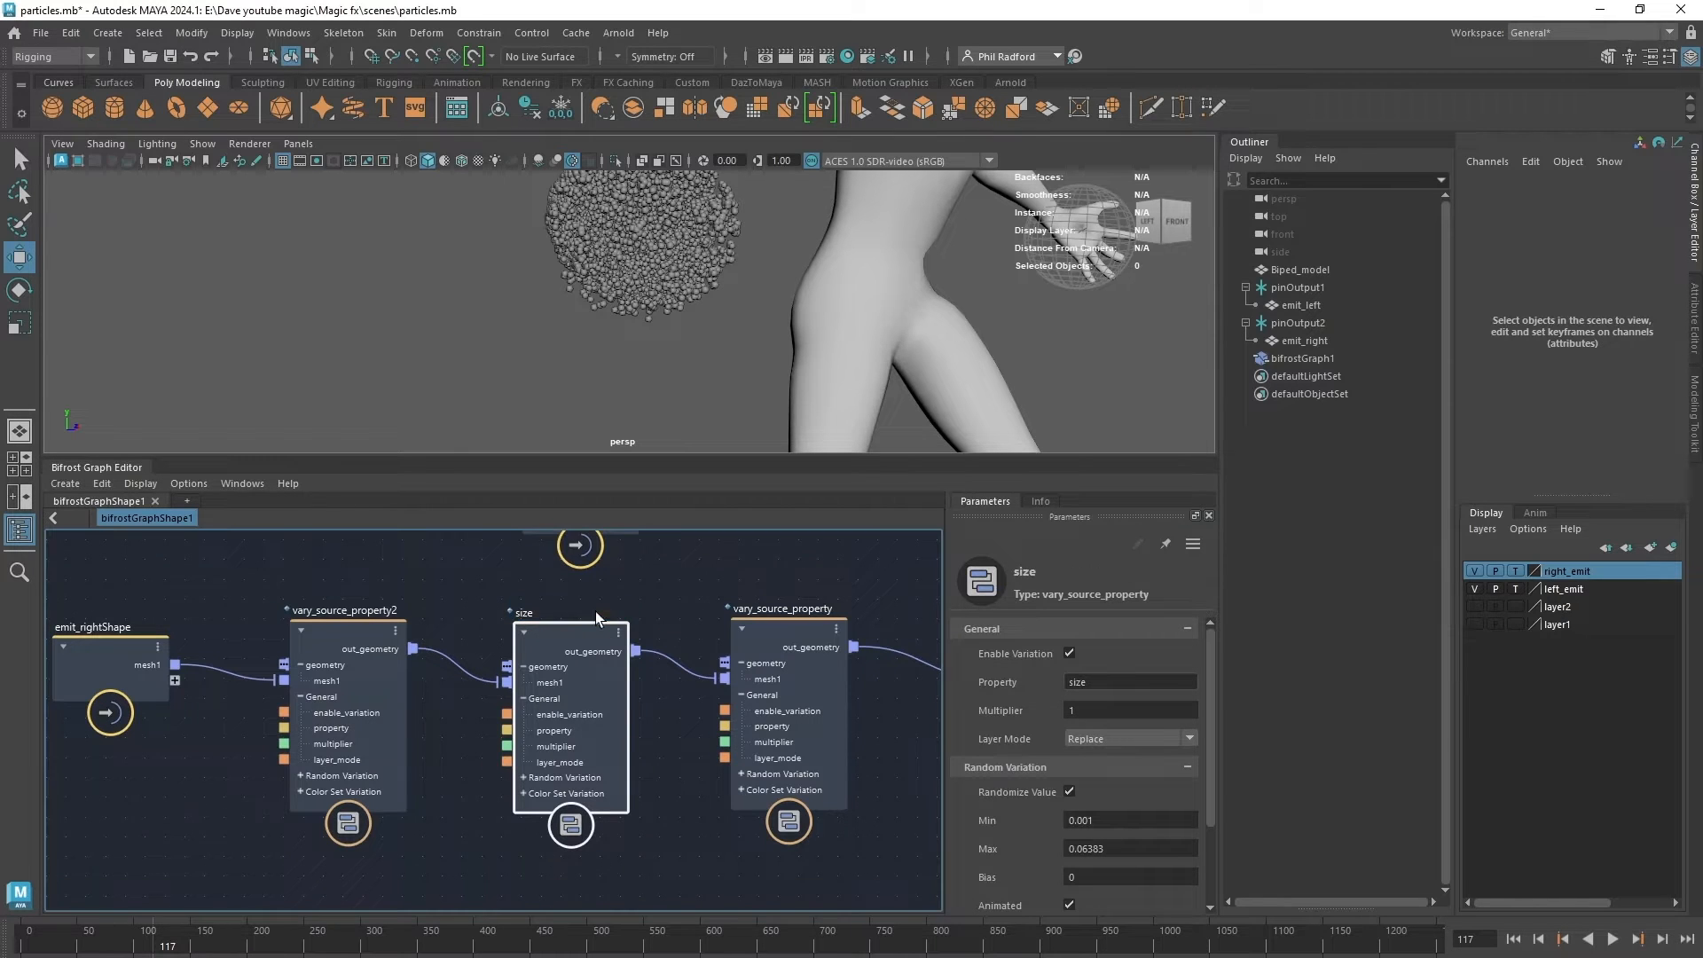
Rename the vary_source_property node as age and the vary_source_property2 node as speed.
left_click(777, 635)
double_click(788, 608)
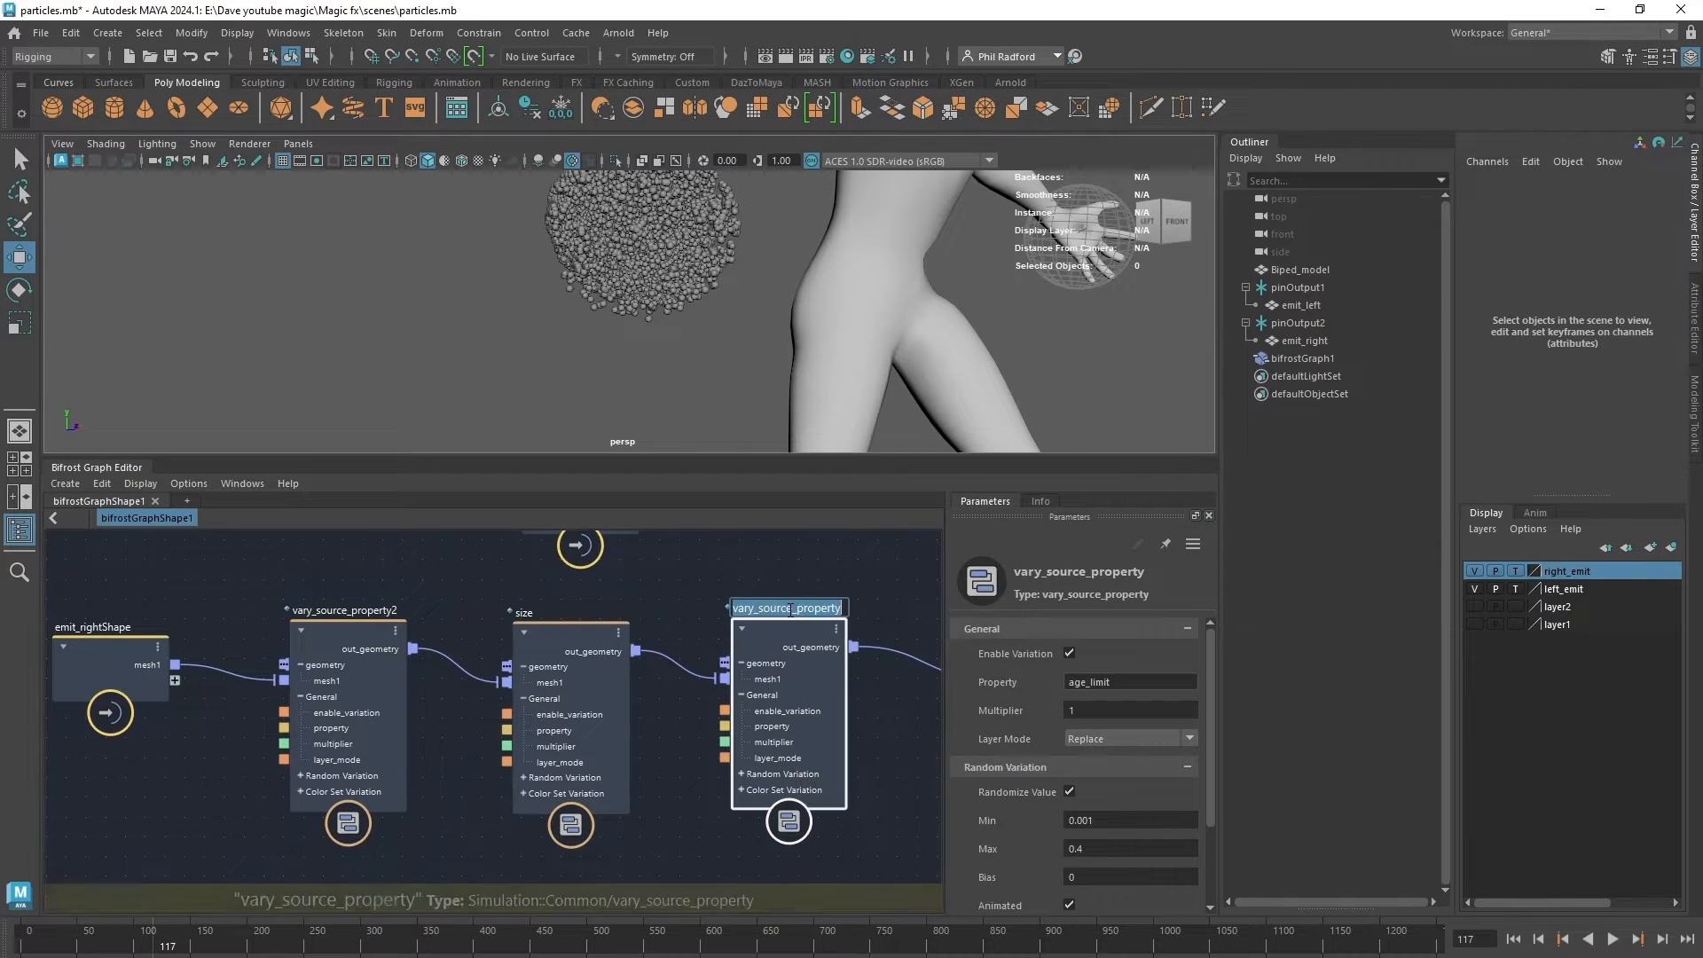
type("age")
key("Return")
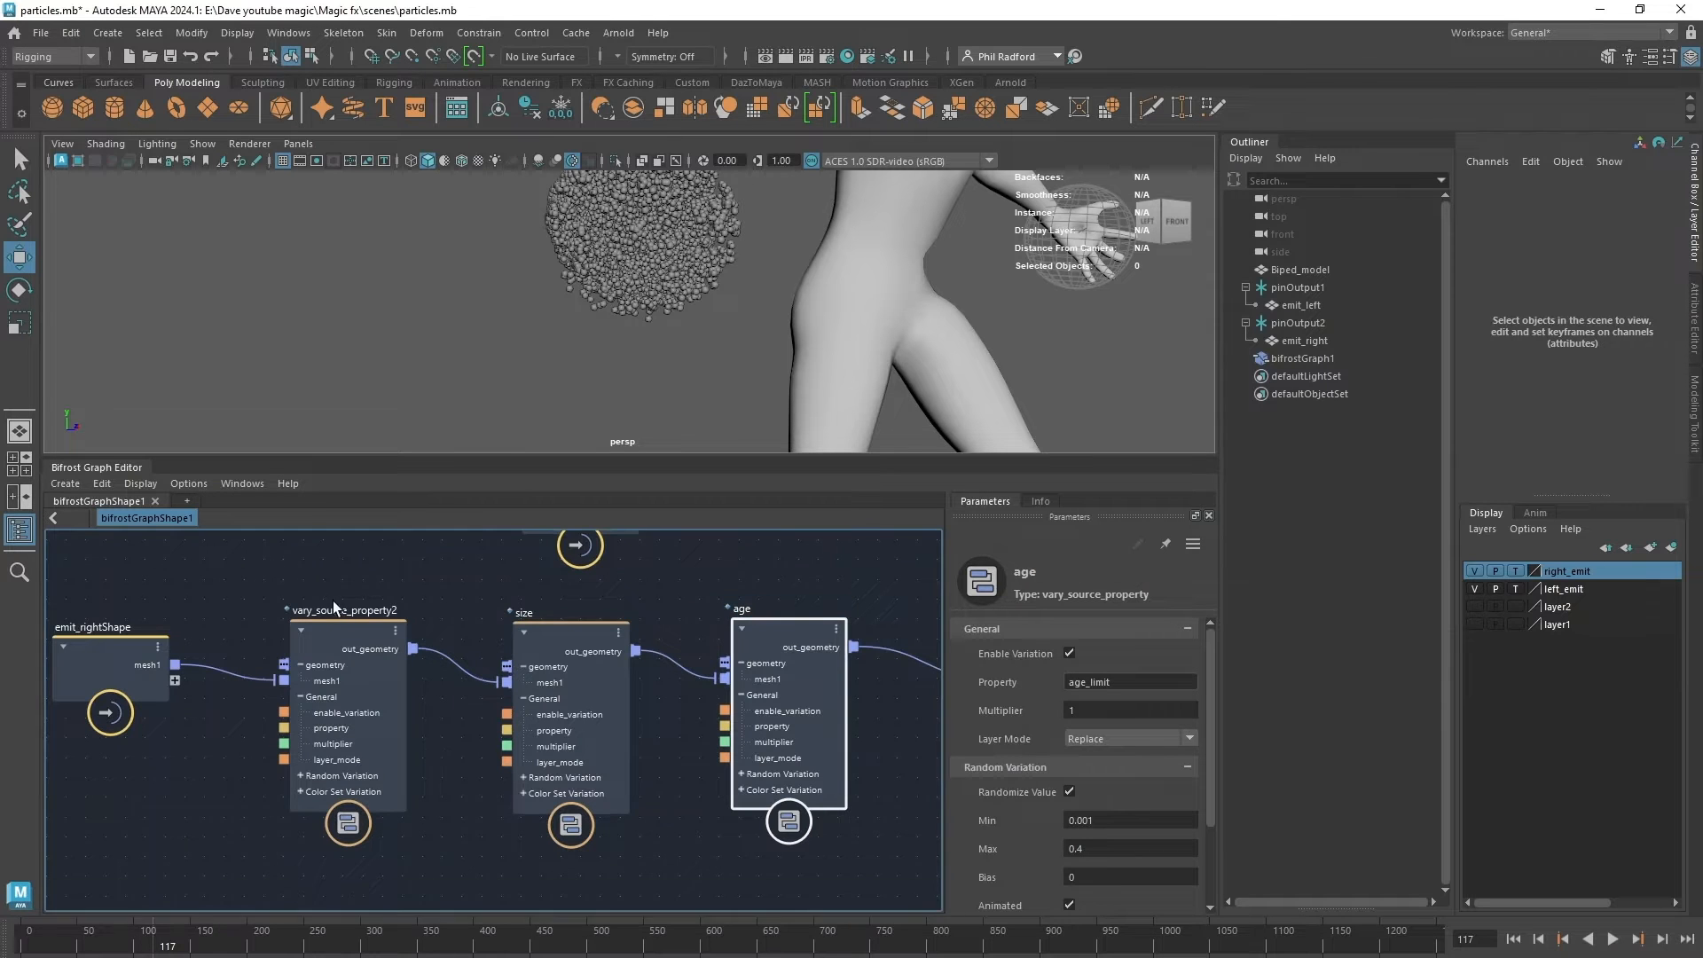
double_click(344, 611)
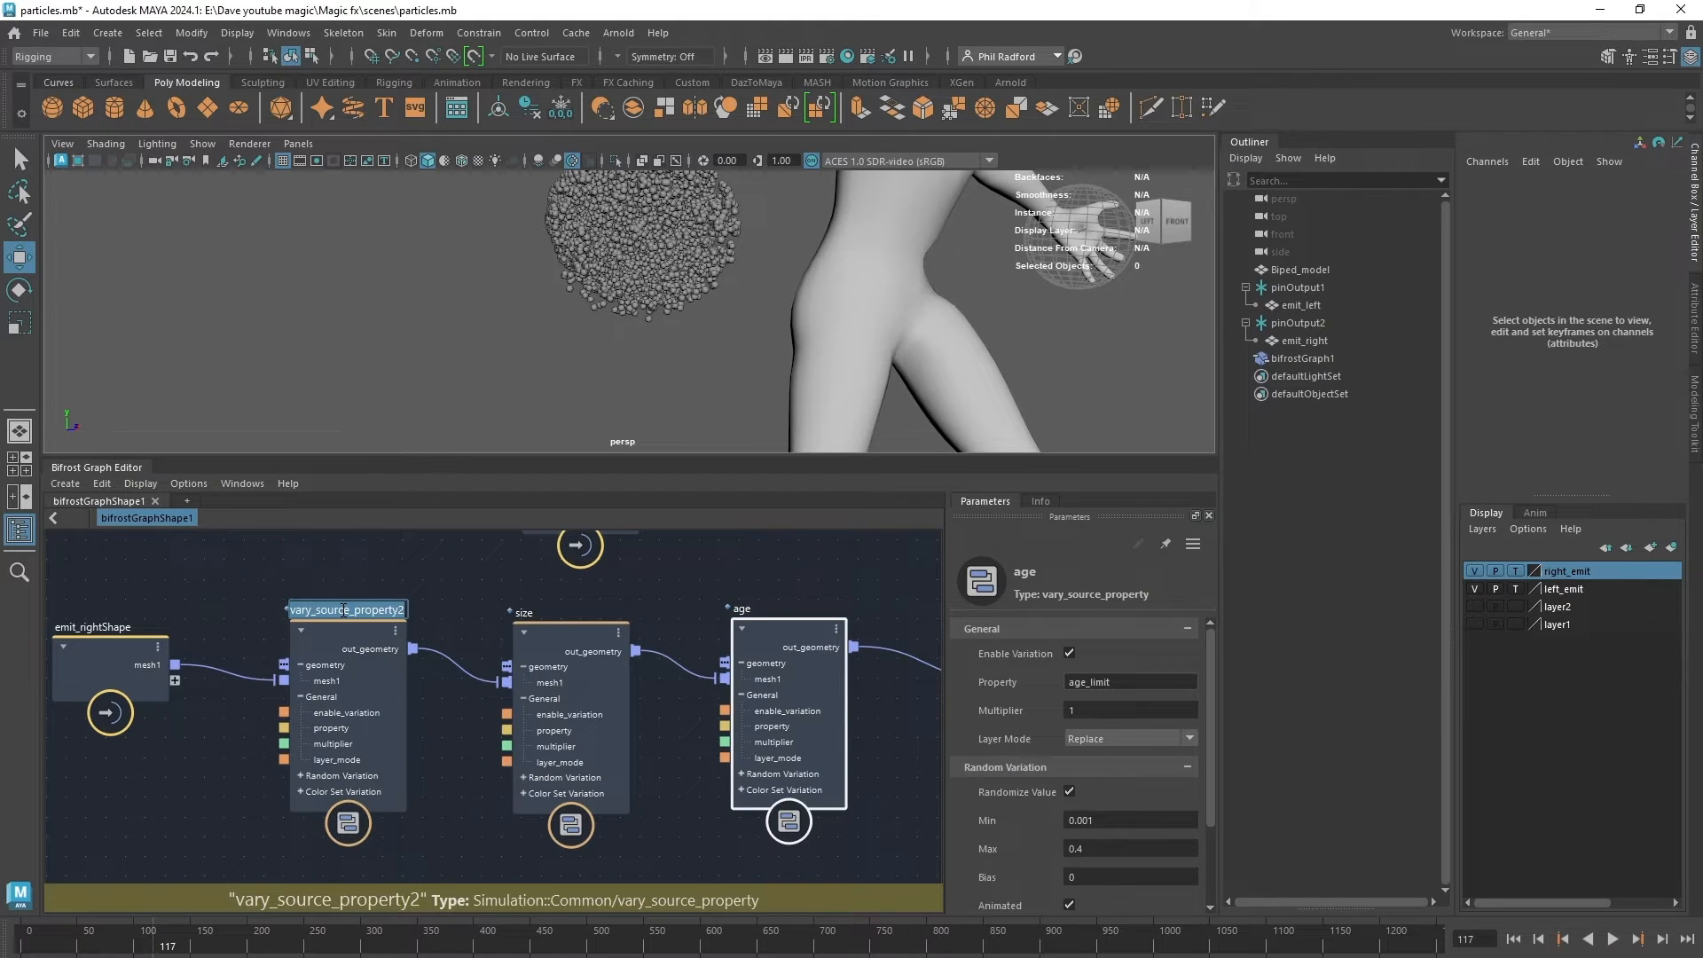
type("speed")
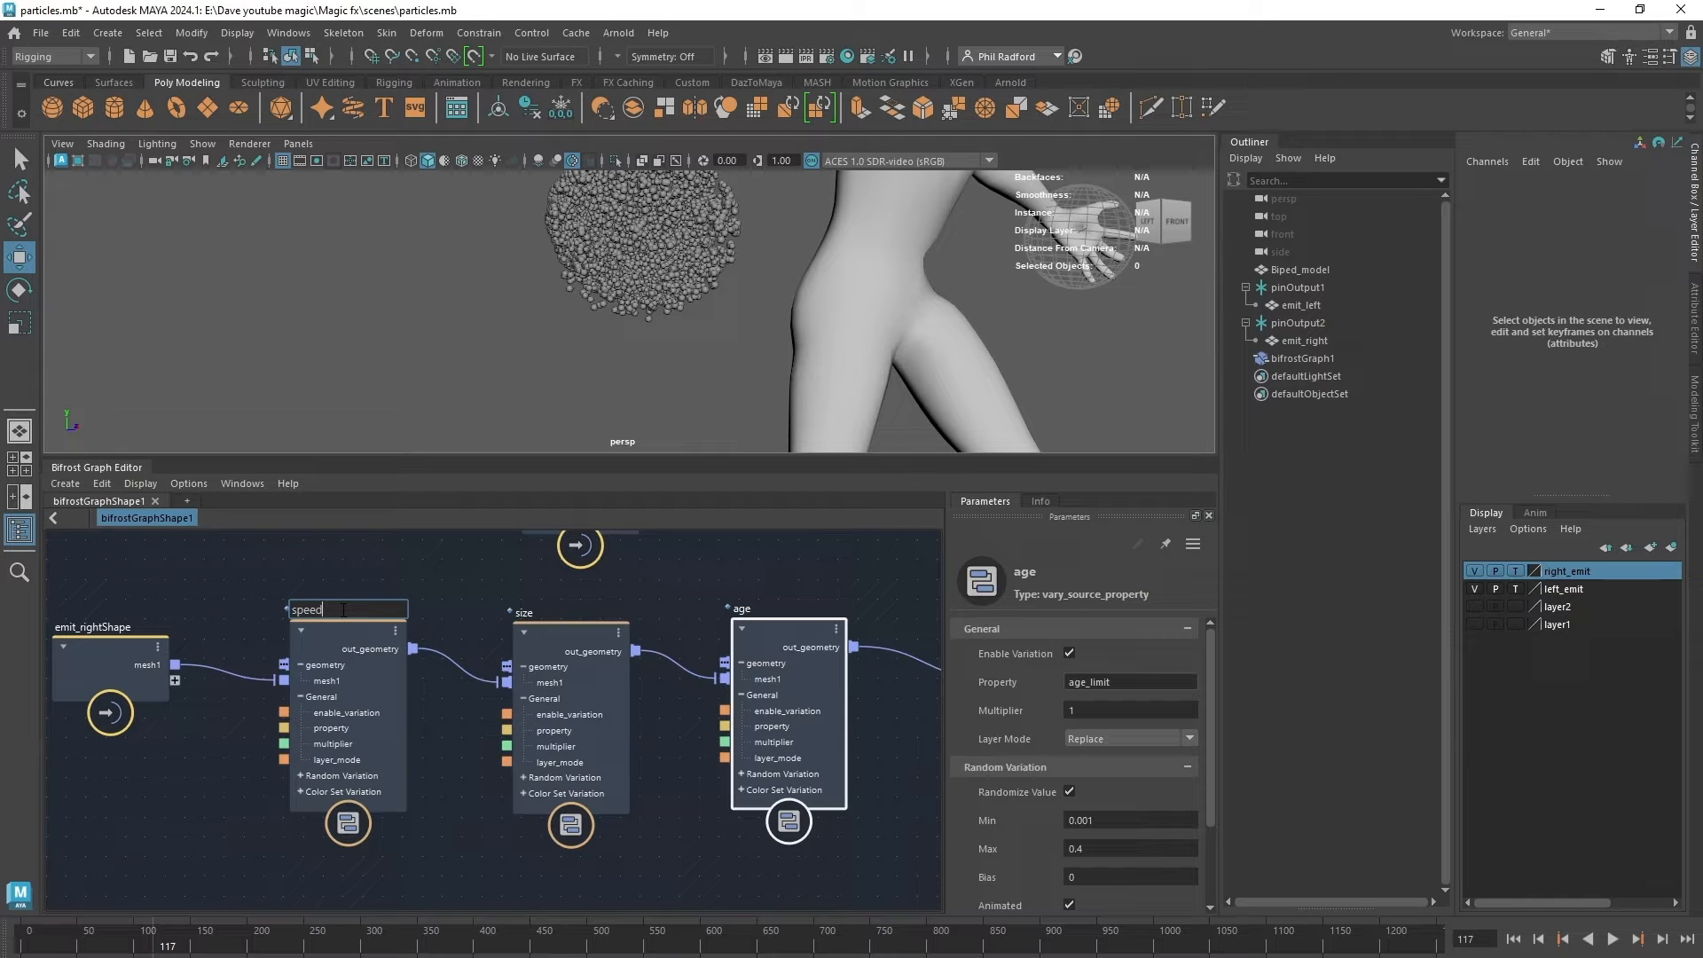
key("Return")
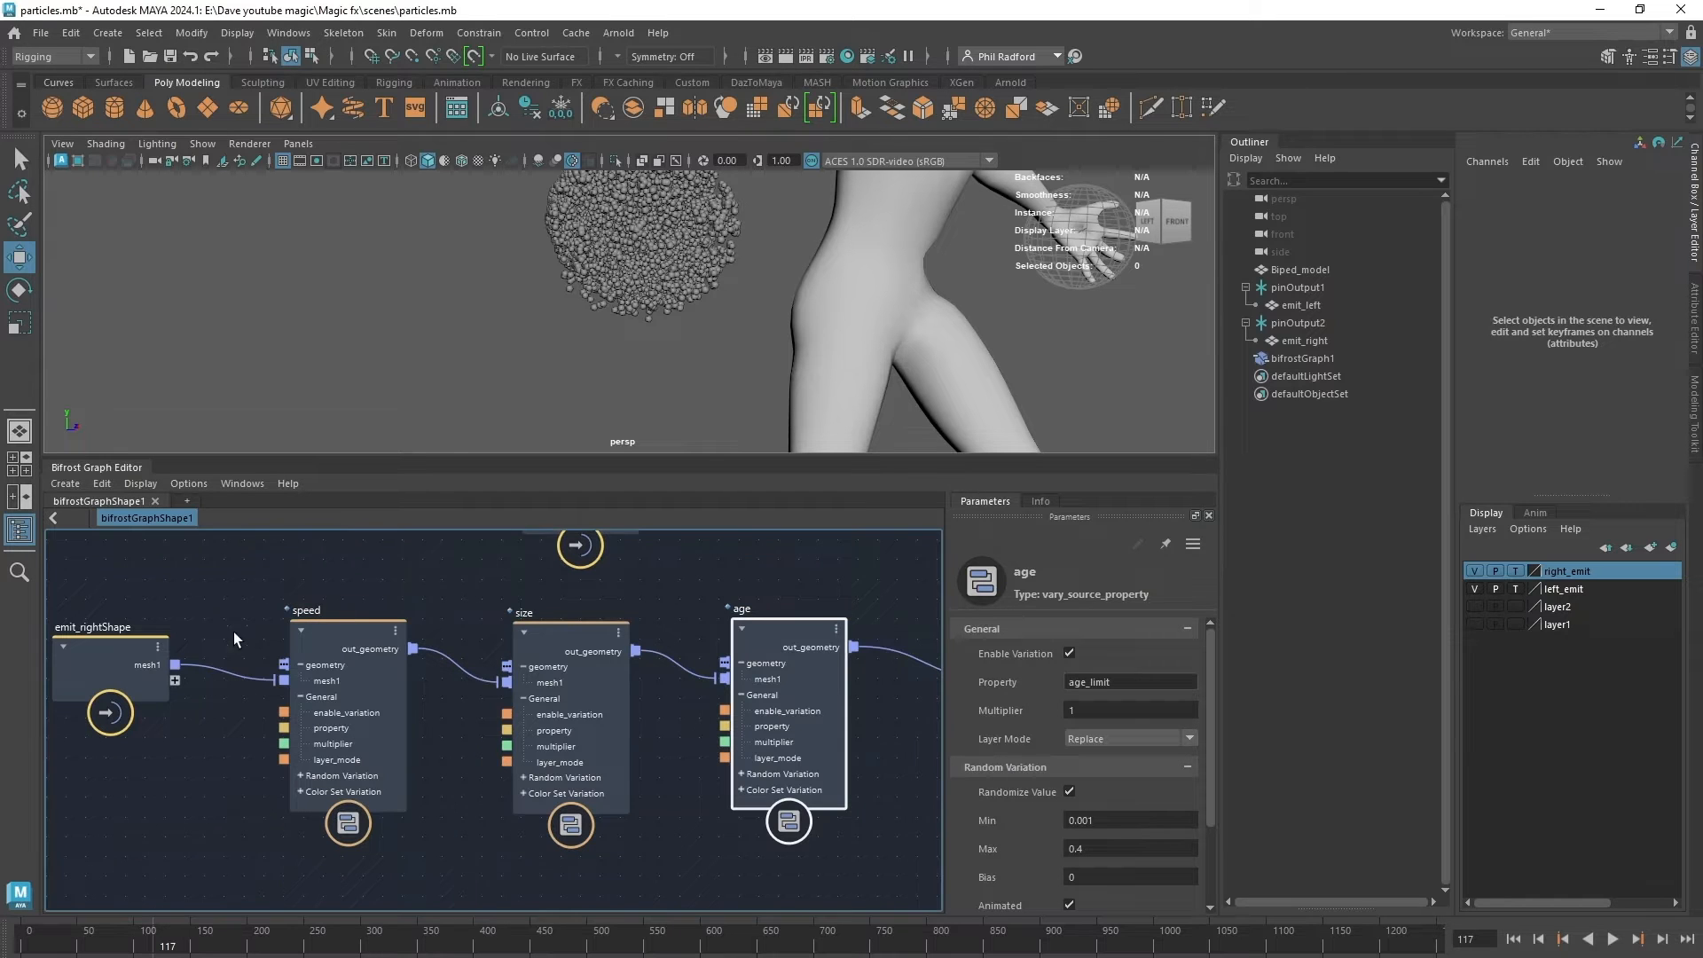
left_click(337, 630)
left_click_drag(337, 631, 341, 636)
Return to frame 1 and set the size node's random variation to Min 0.002 and Max 0.04983.
left_click(534, 640)
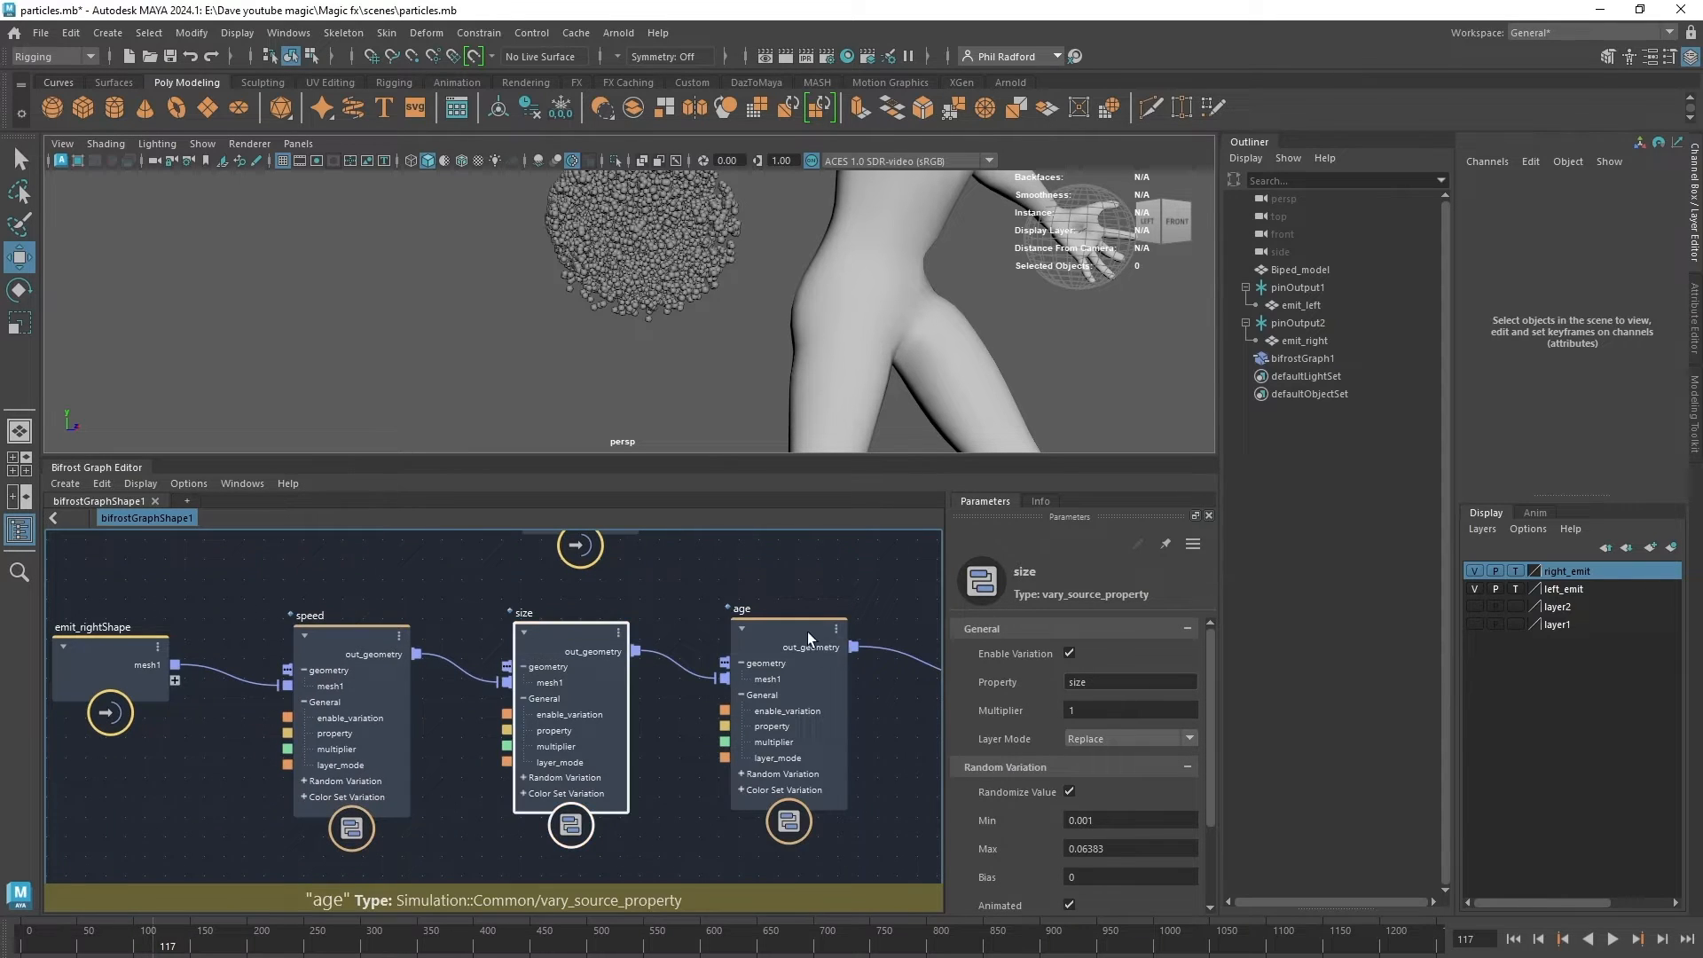
left_click(807, 631)
left_click(561, 651)
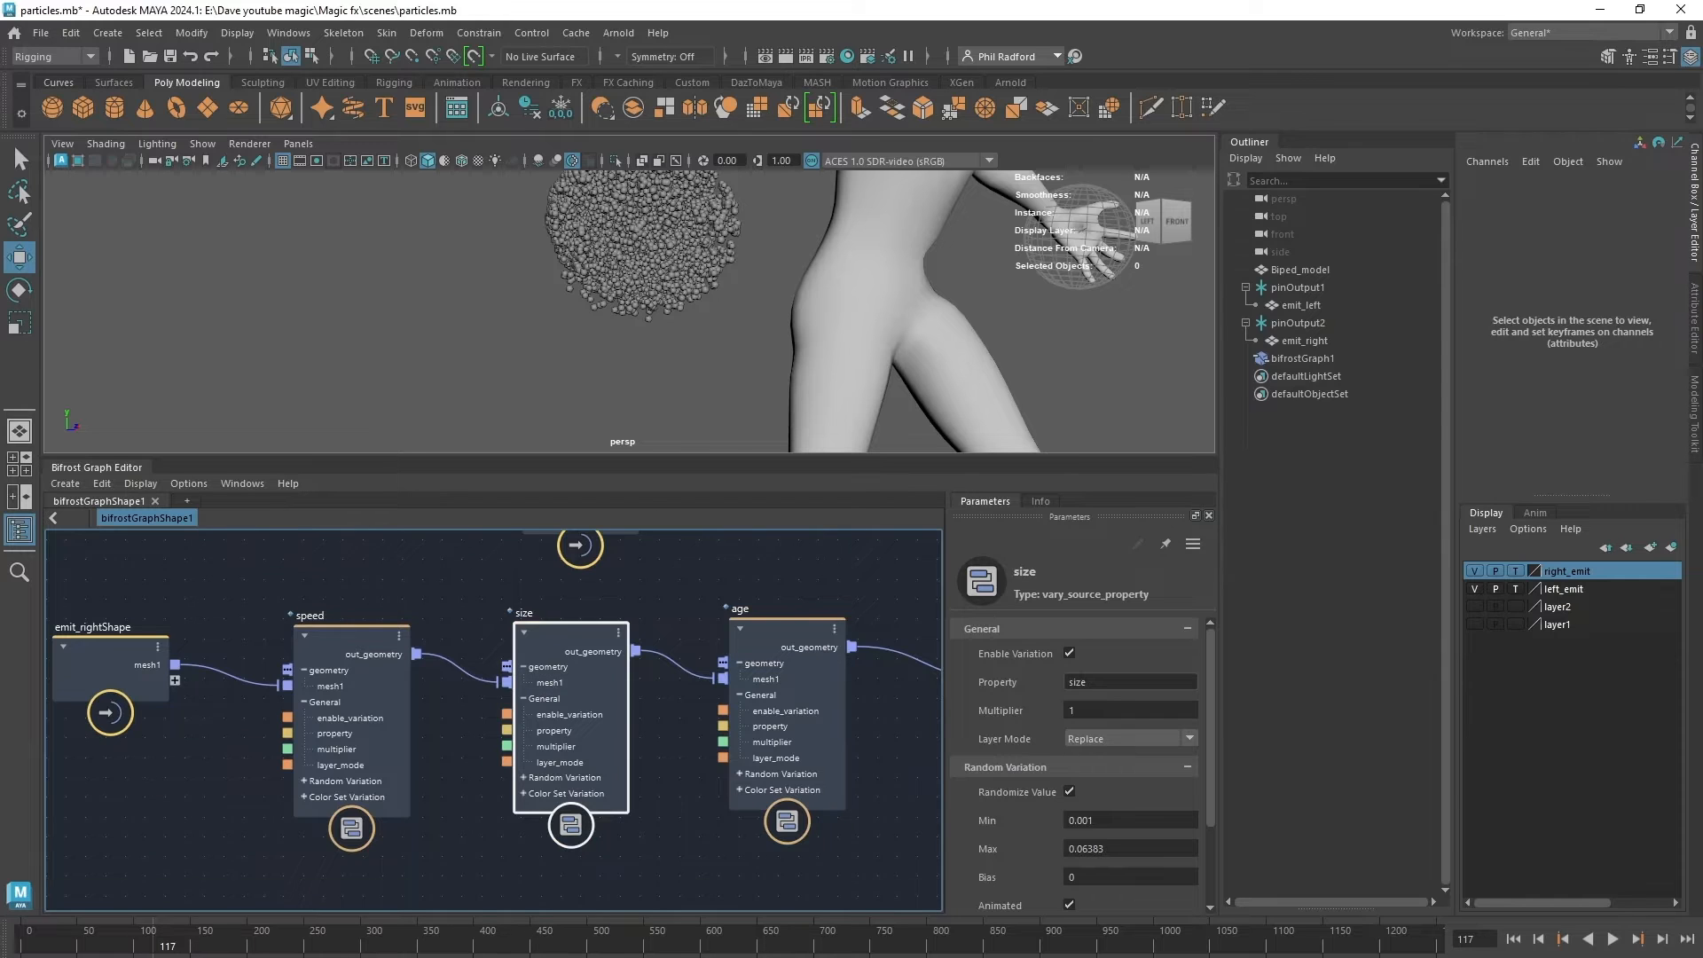
left_click(1513, 940)
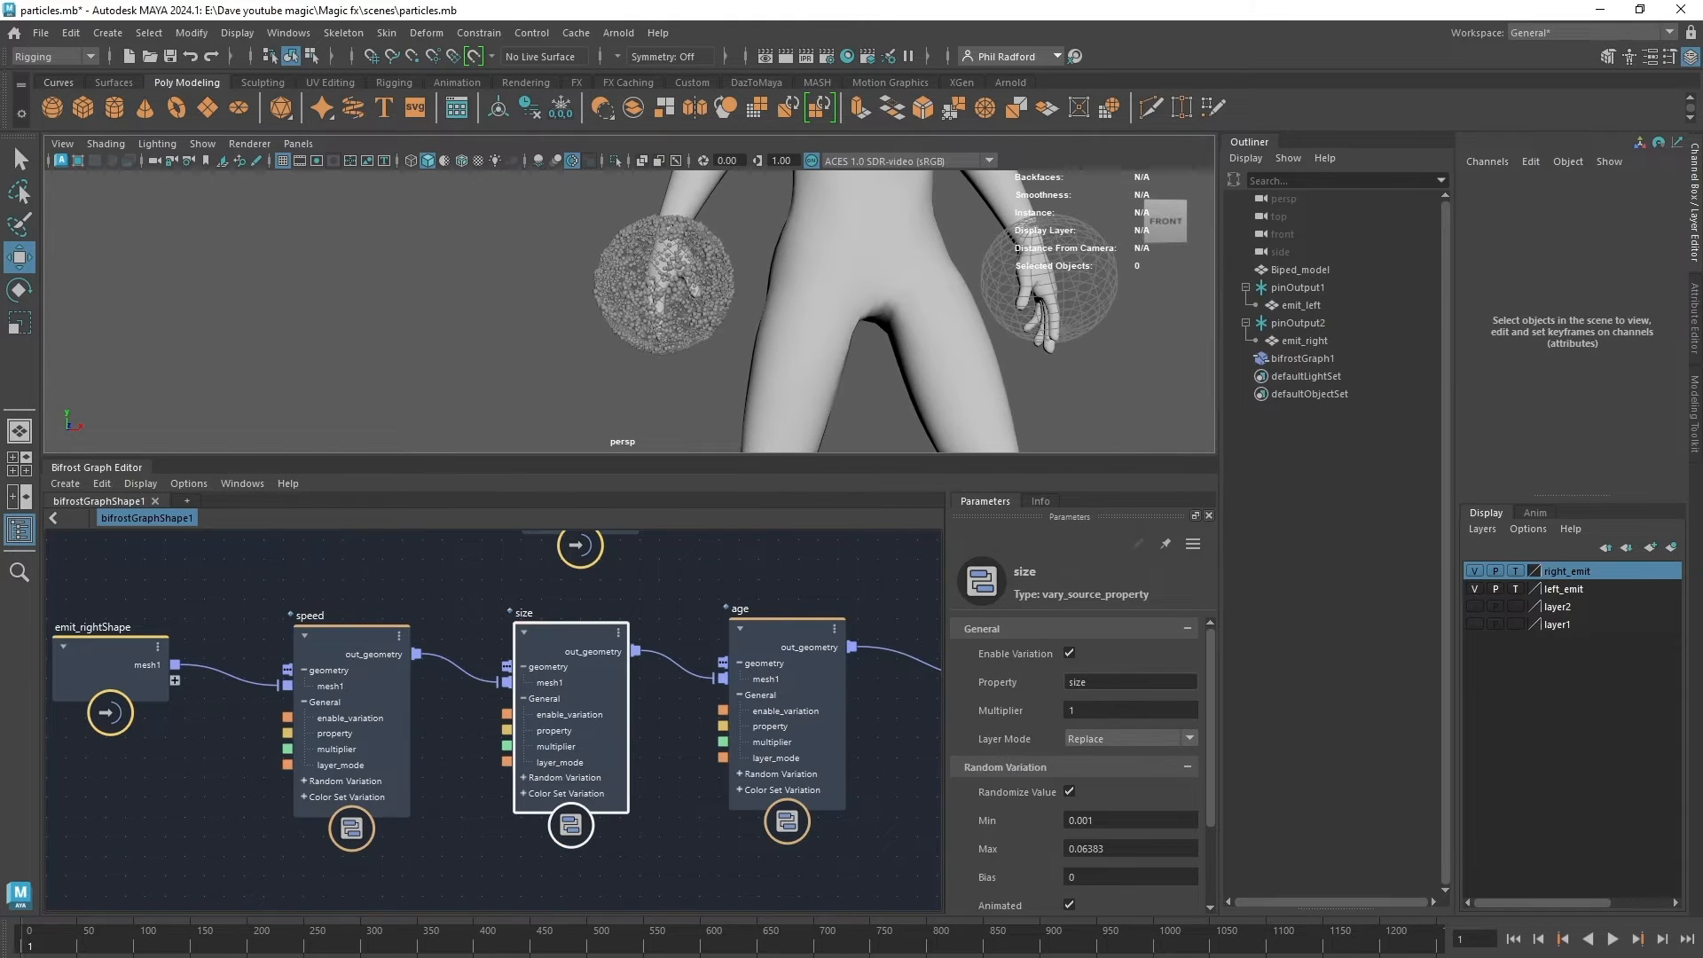
left_click_drag(1132, 859, 1126, 859)
left_click(1135, 824)
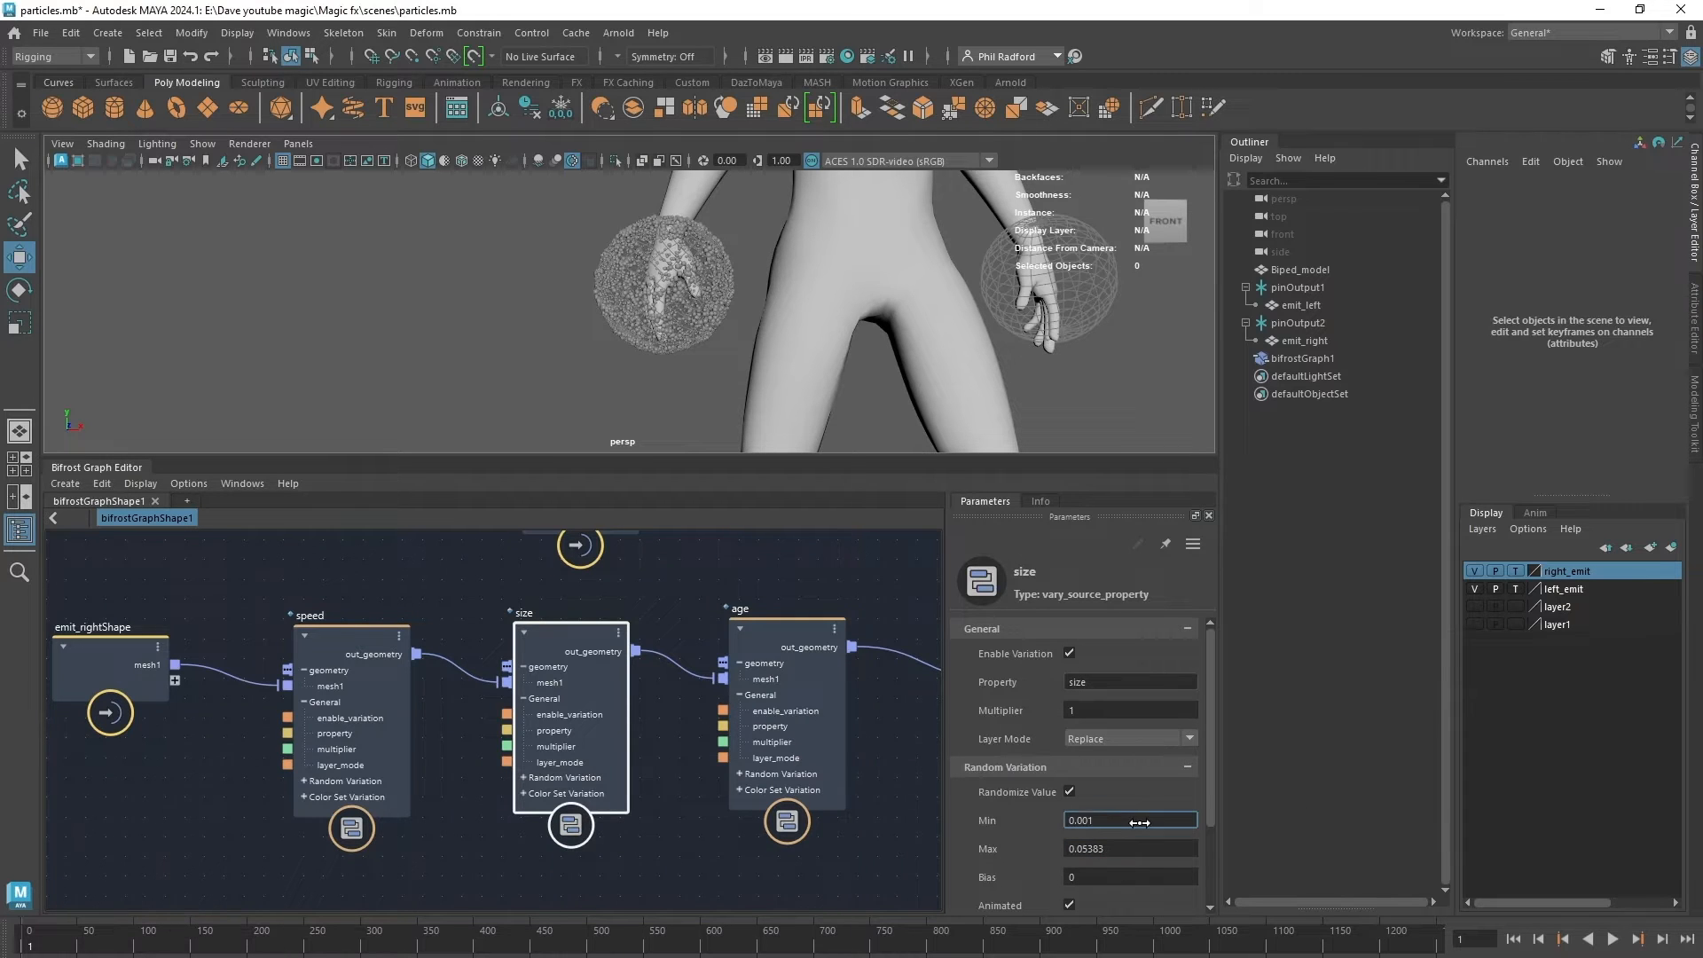
left_click_drag(1133, 824, 1140, 853)
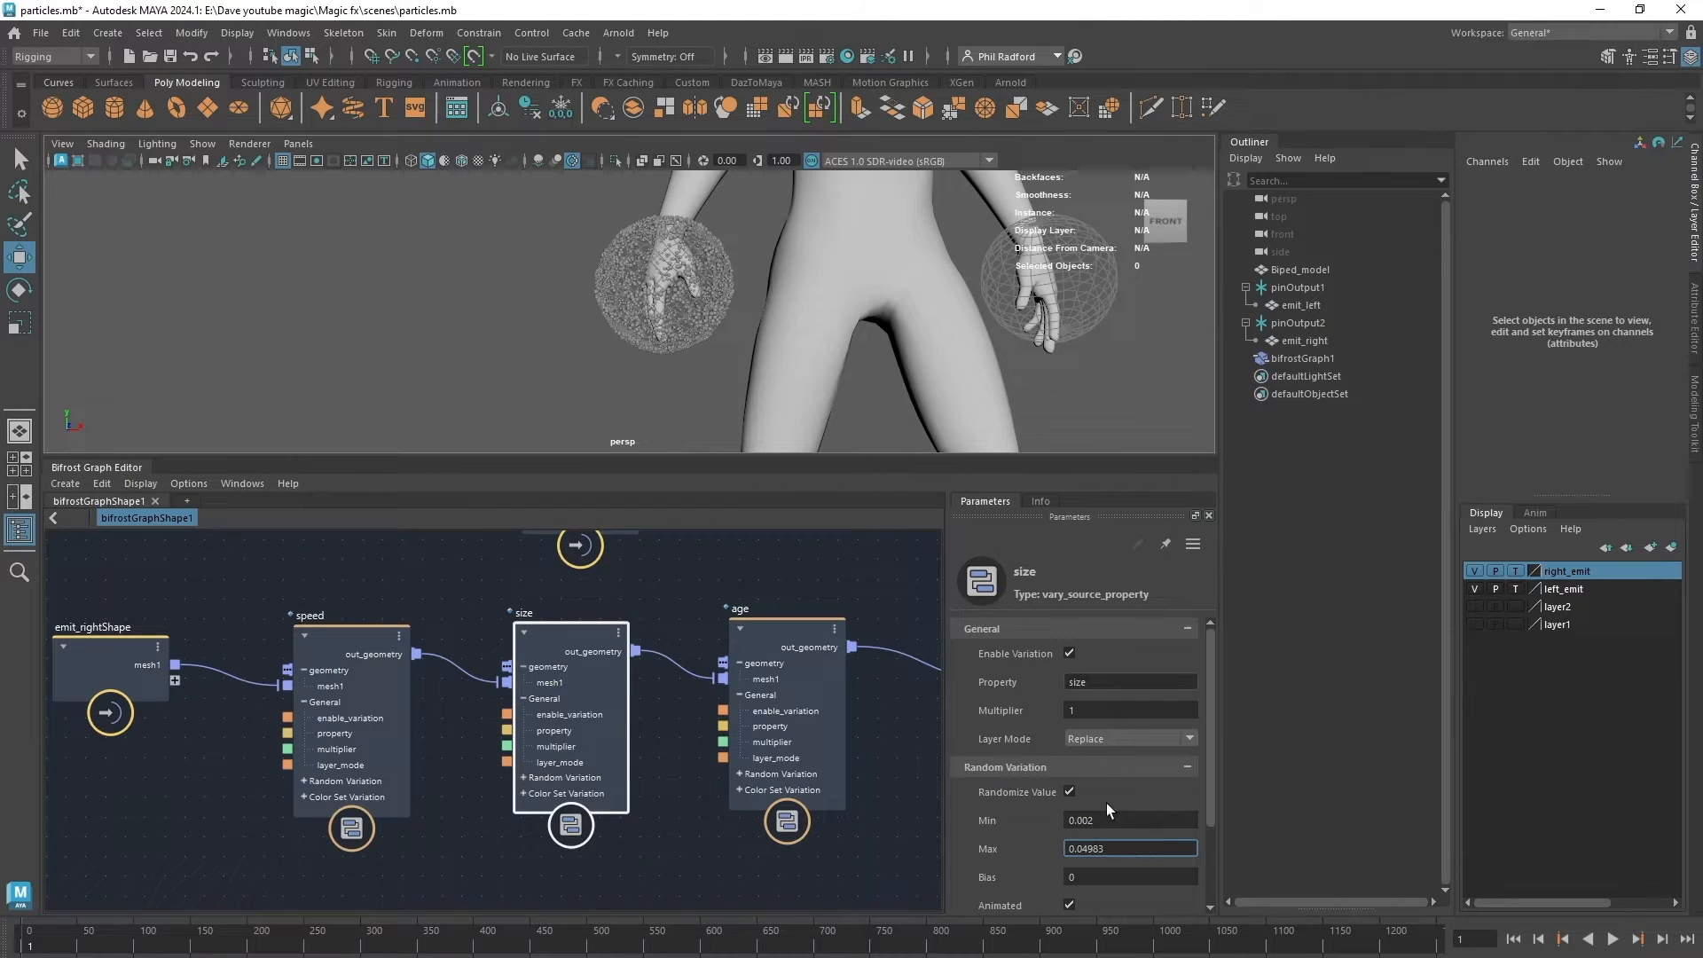
Play the simulation from frame 1, stop it at frame 280, and view the particles around the hand.
left_click_drag(882, 294, 837, 304, "alt")
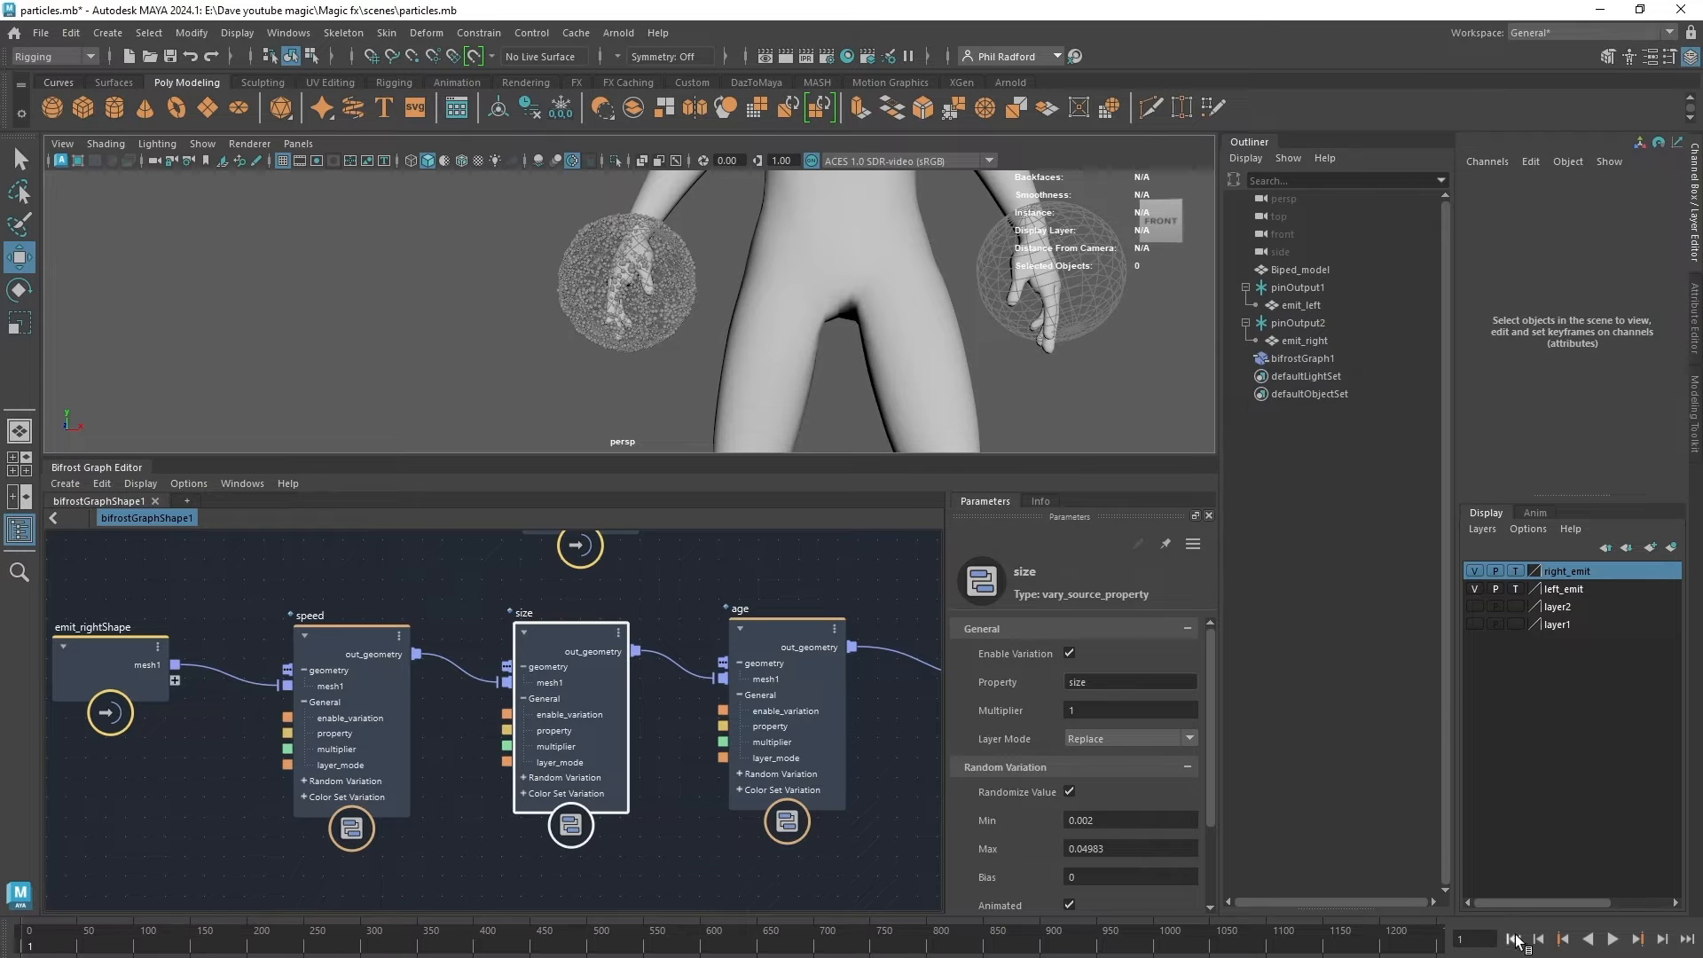
left_click(1612, 939)
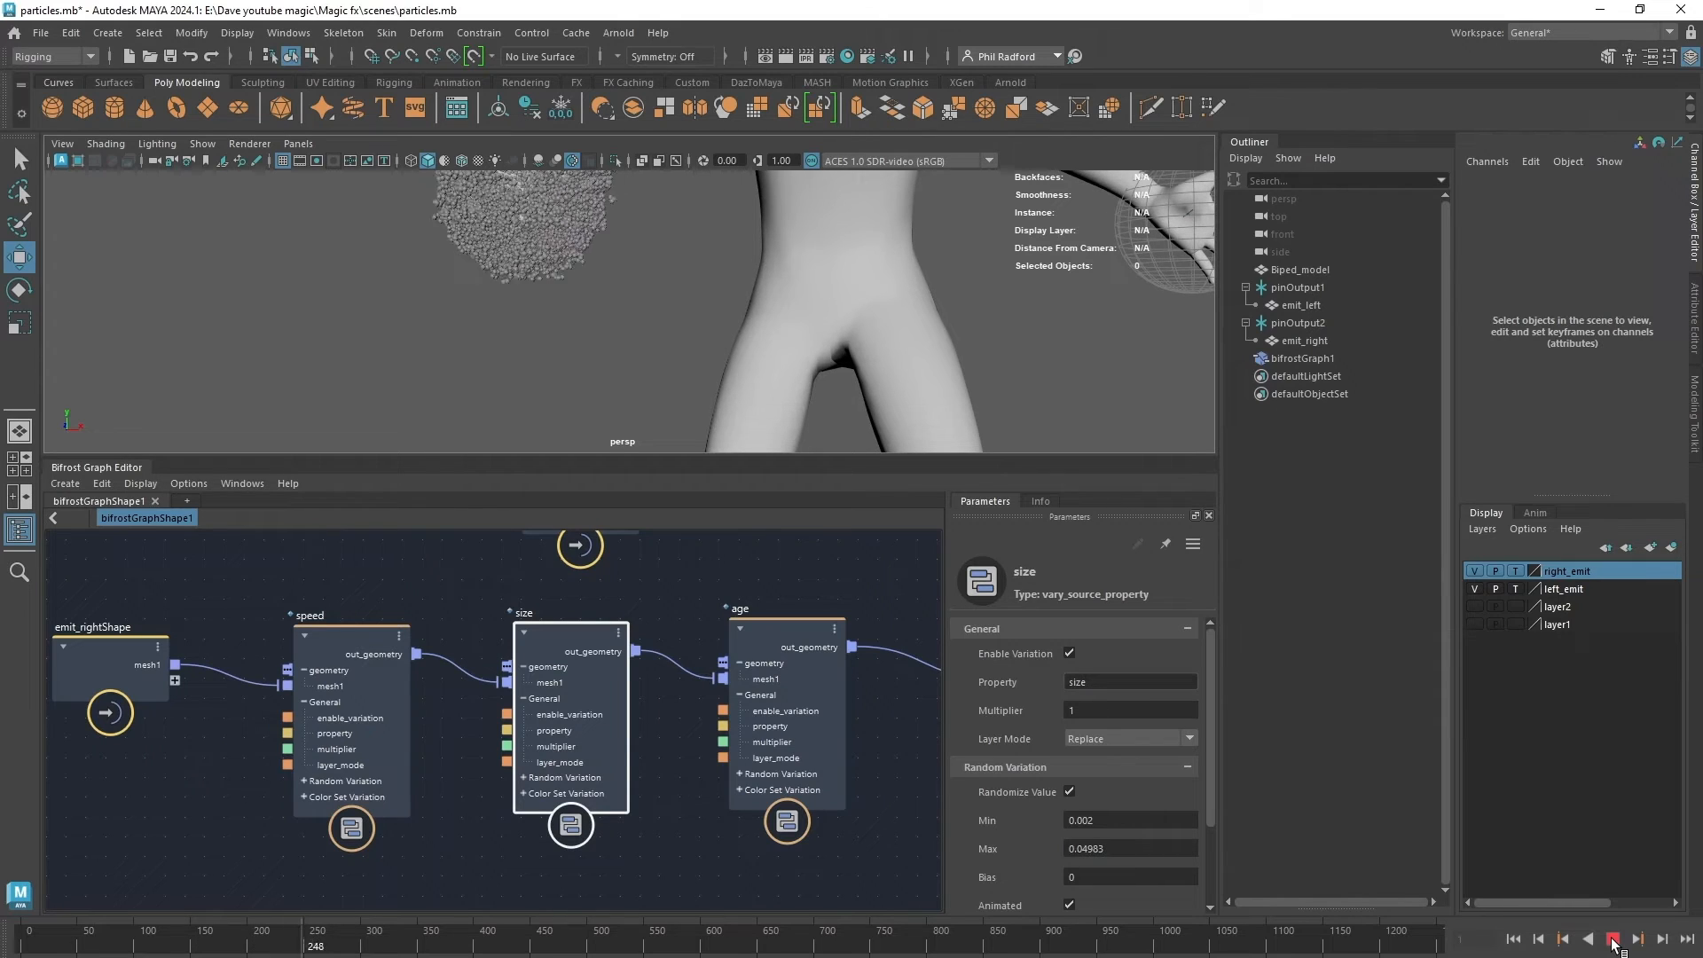
left_click(1613, 941)
left_click_drag(696, 331, 607, 582, "alt")
key("alt")
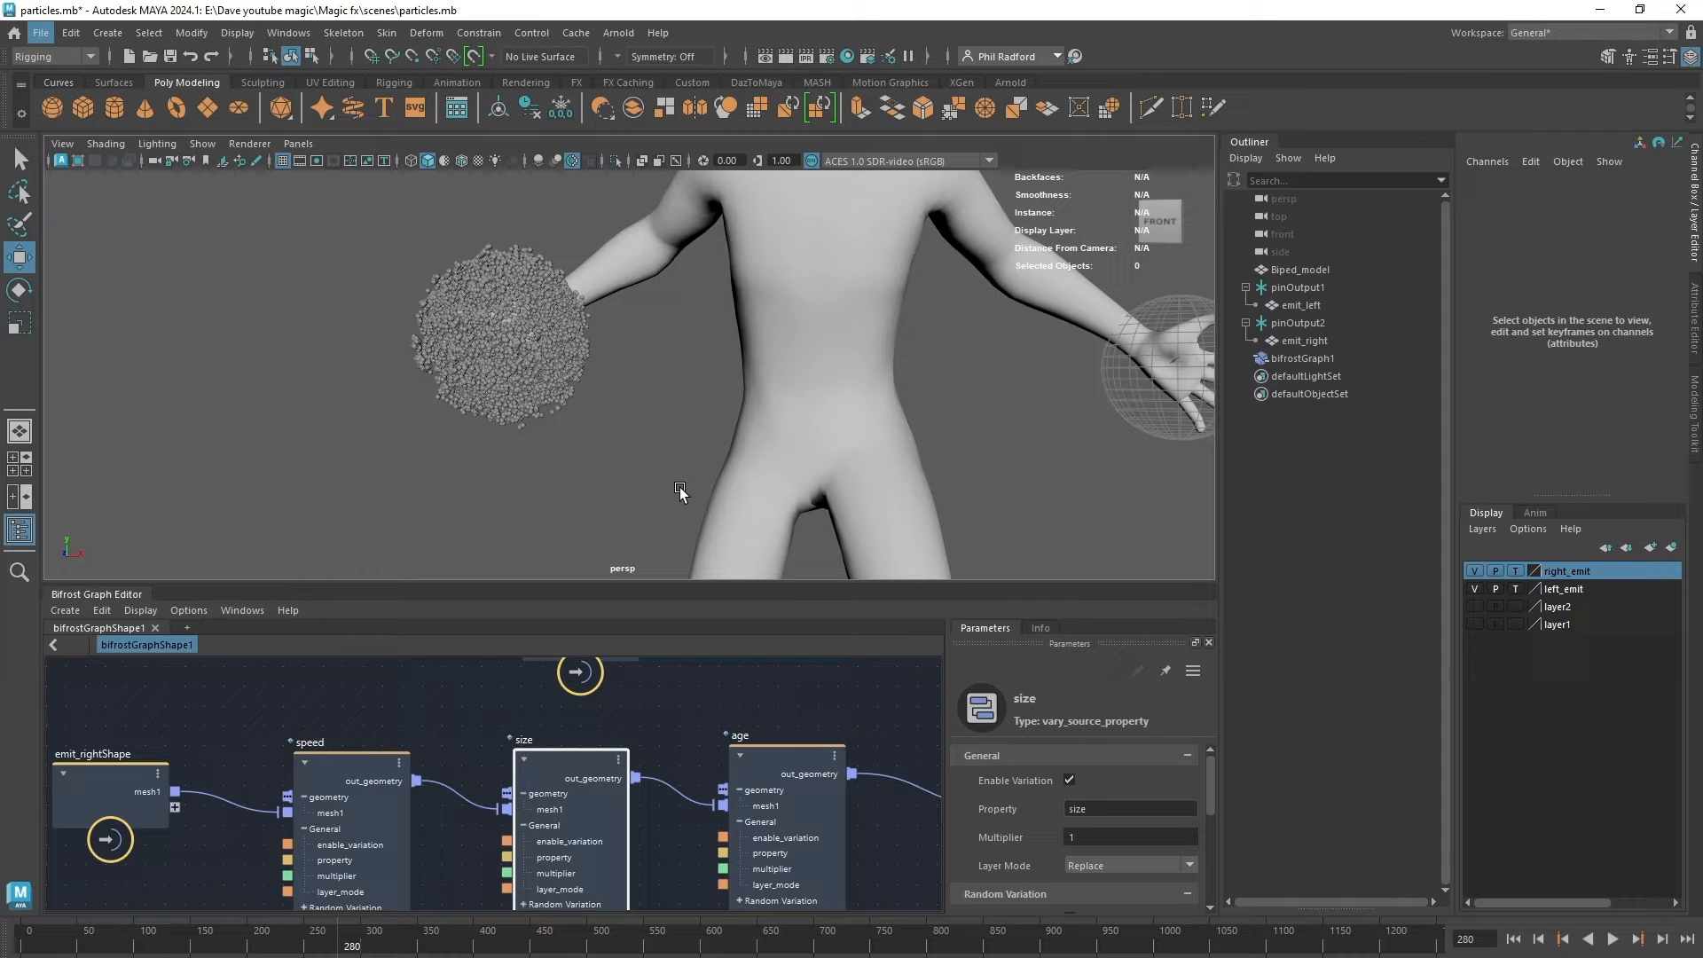
Enlarge the graph area and review the General, Random Variation and Color Set Variation settings of the age, size and speed nodes.
left_click_drag(639, 583, 643, 537)
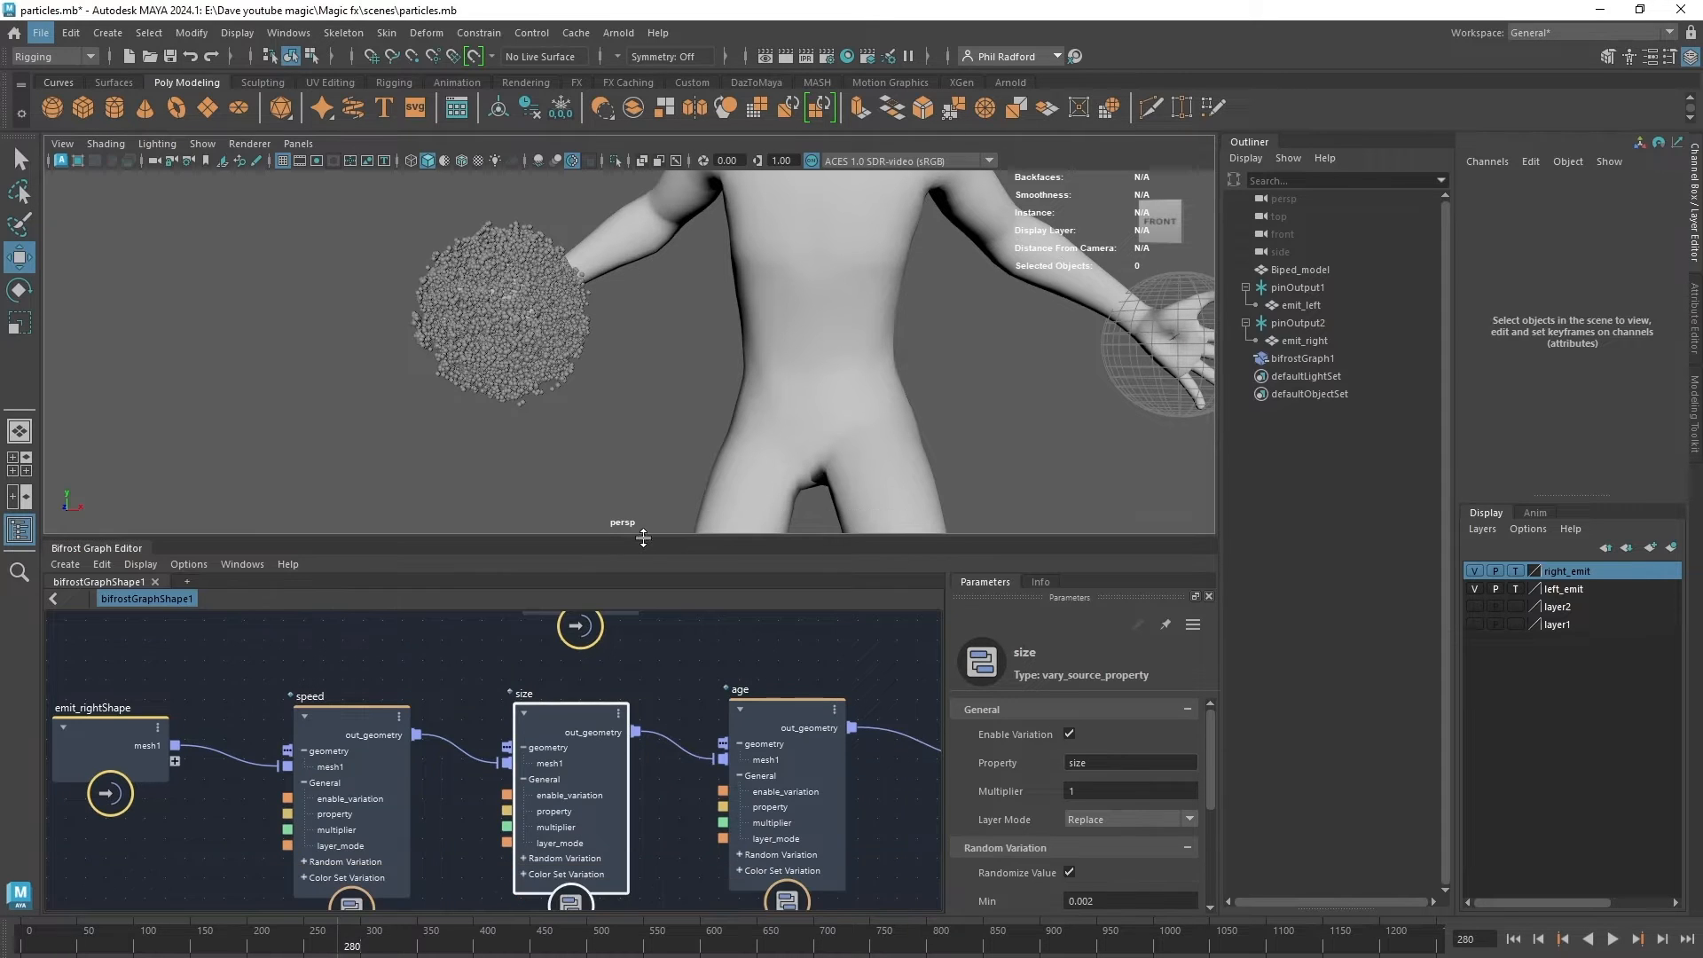
left_click(700, 660)
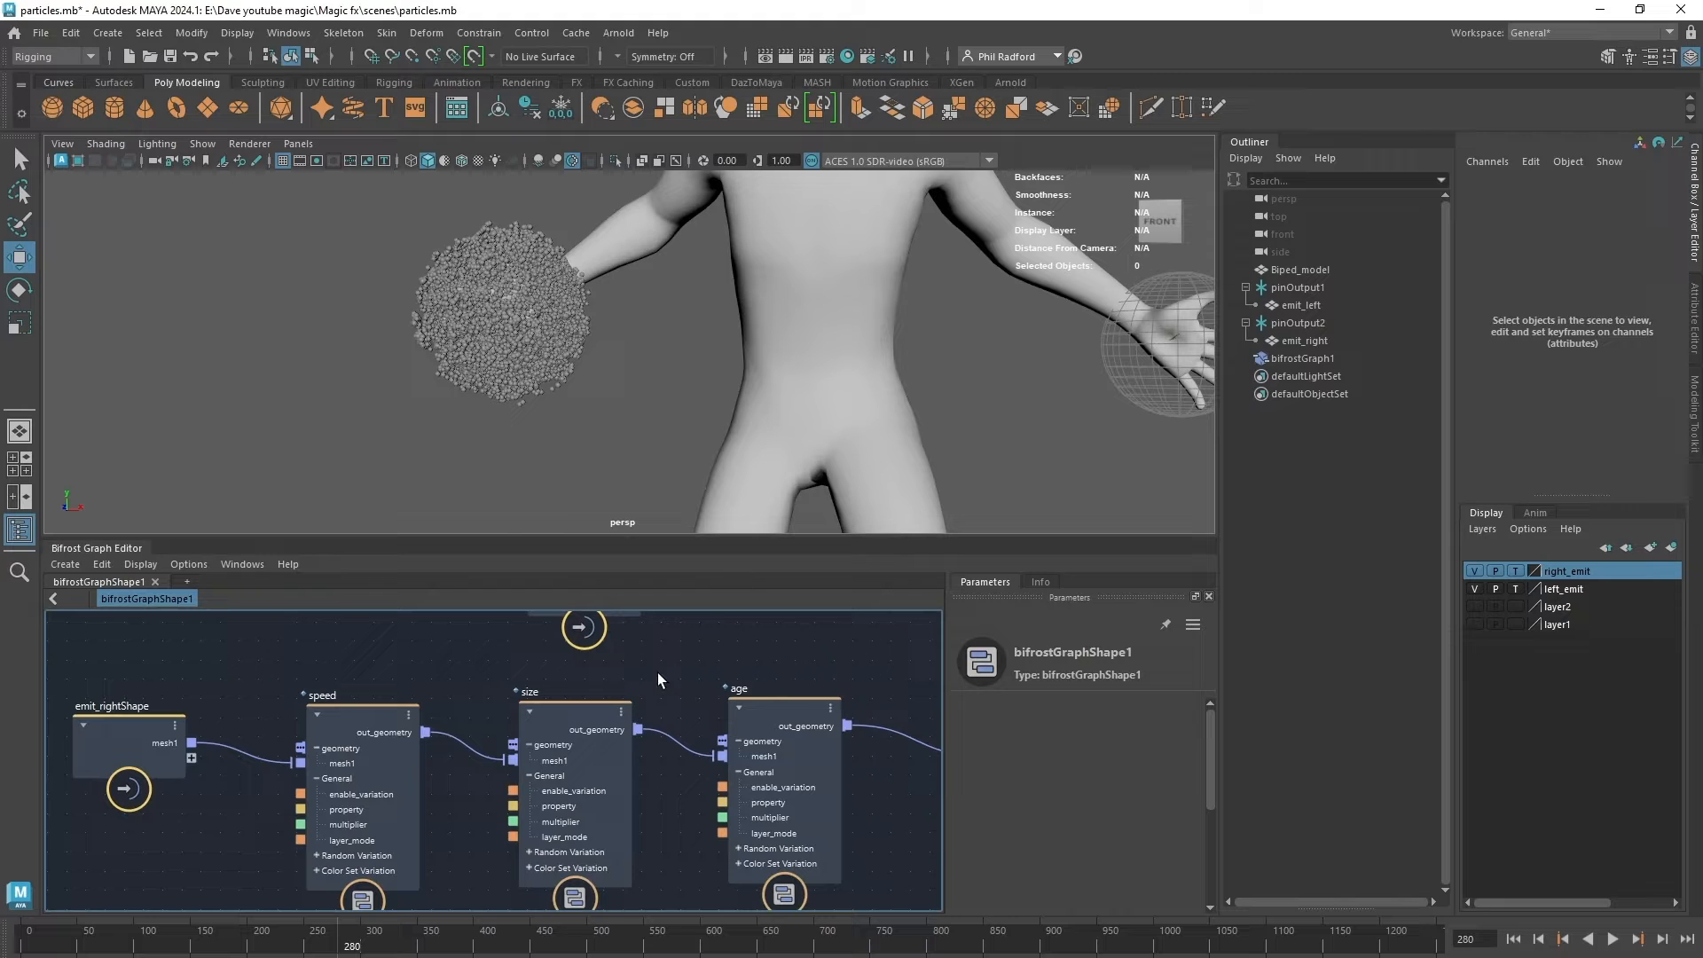
left_click(700, 531)
left_click_drag(706, 538, 707, 367)
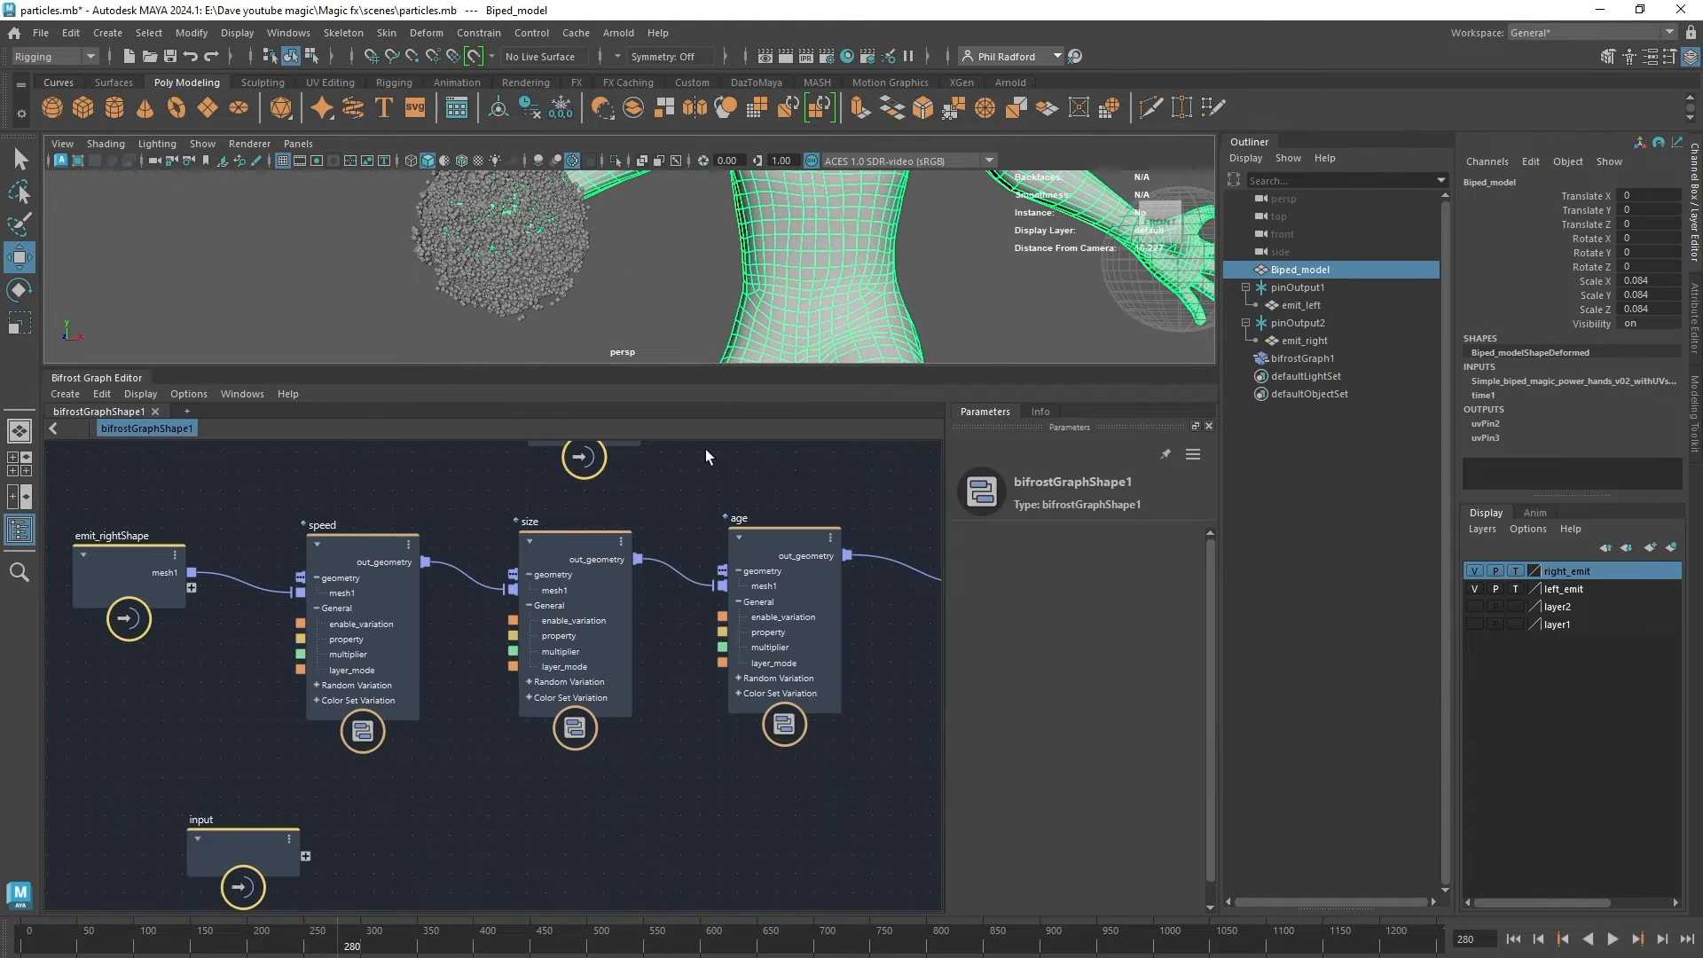
left_click(764, 560)
scroll(994, 754, "down", 1)
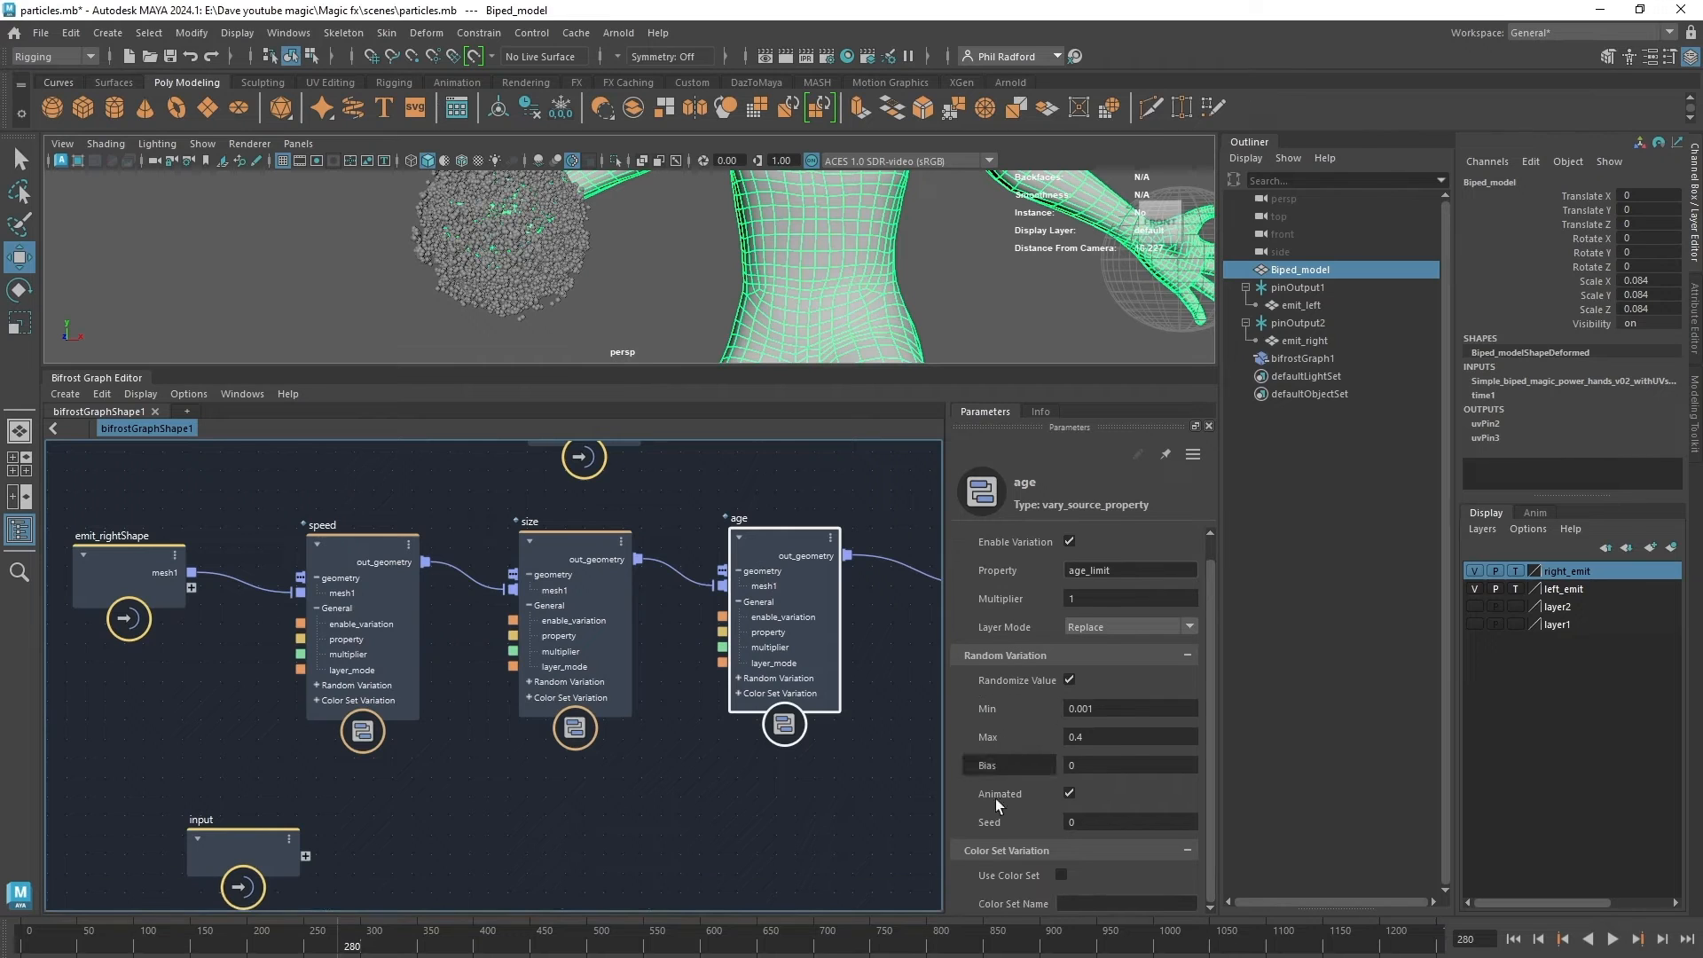
left_click(1073, 904)
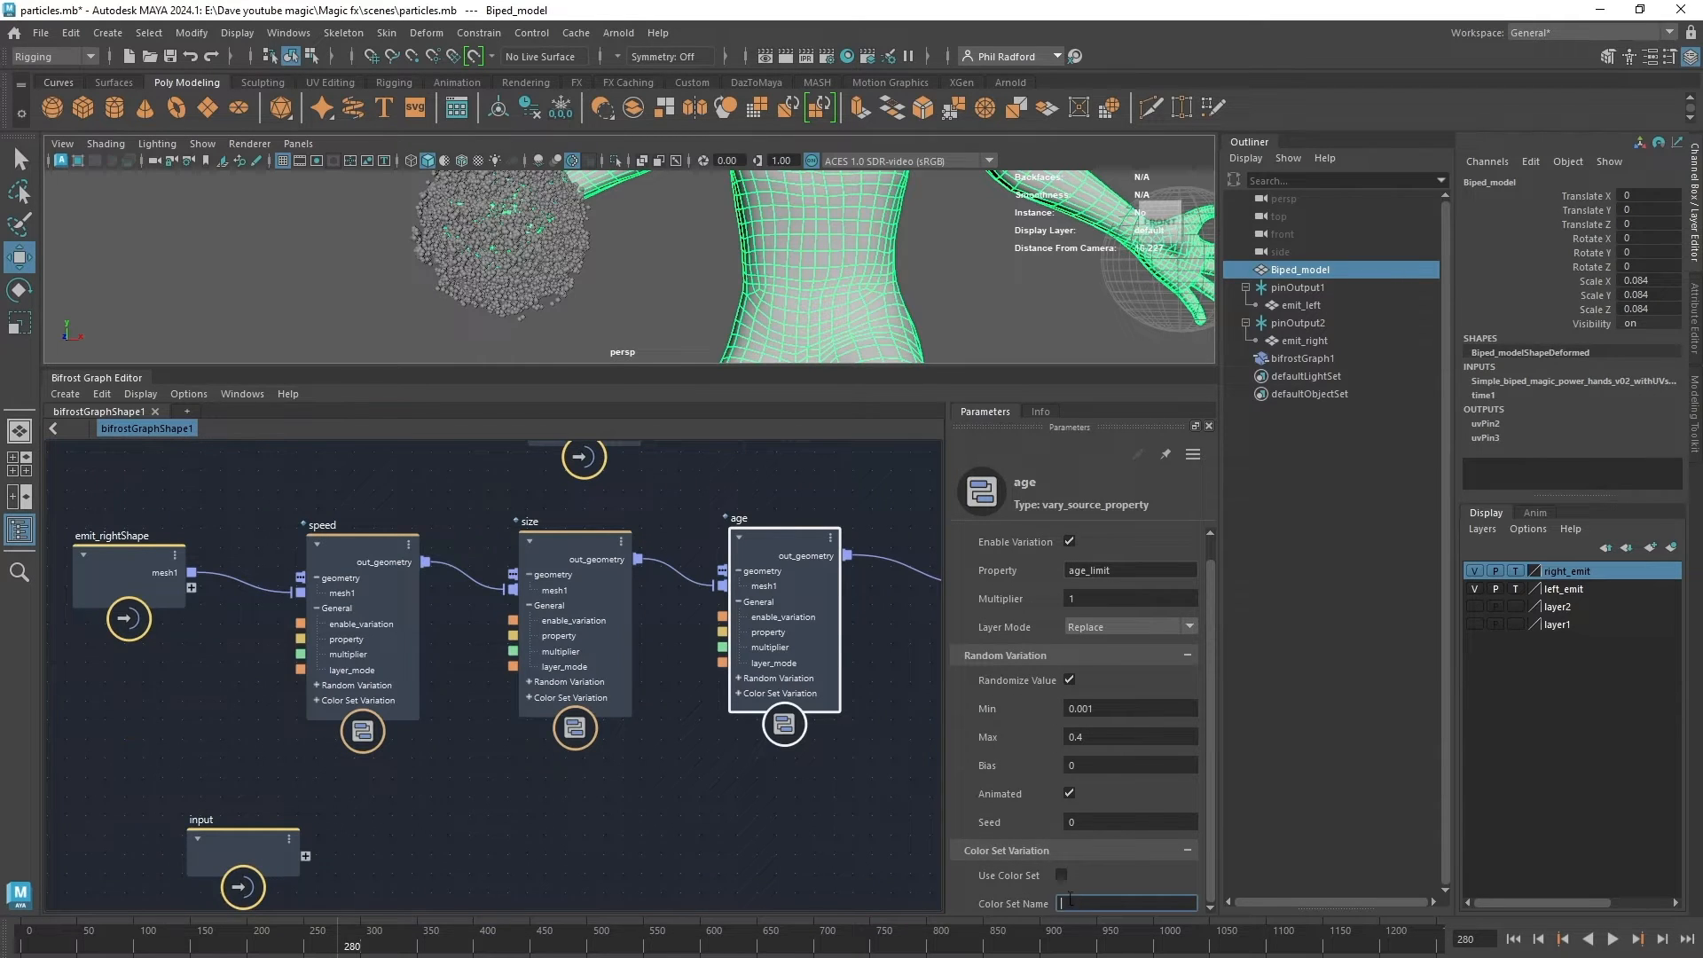
left_click(595, 632)
left_click(370, 622)
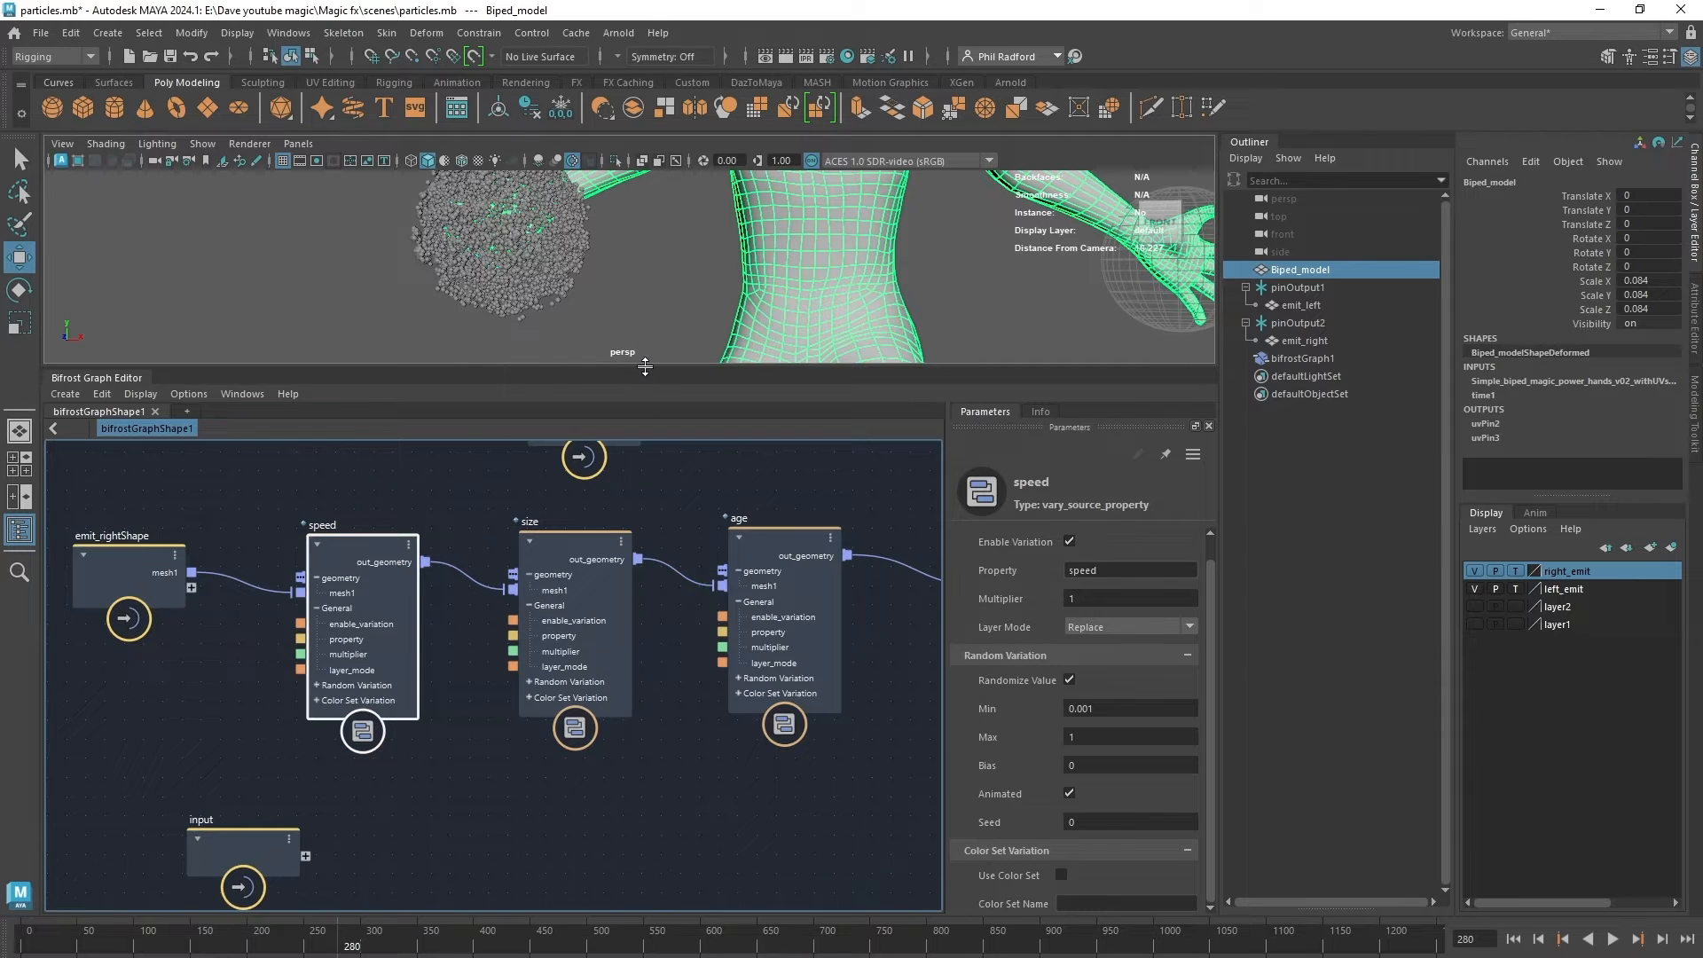
Enlarge the viewport, clear the scene selection, and inspect the particle cloud around the hand from different angles.
left_click_drag(642, 368, 612, 684)
left_click(573, 541)
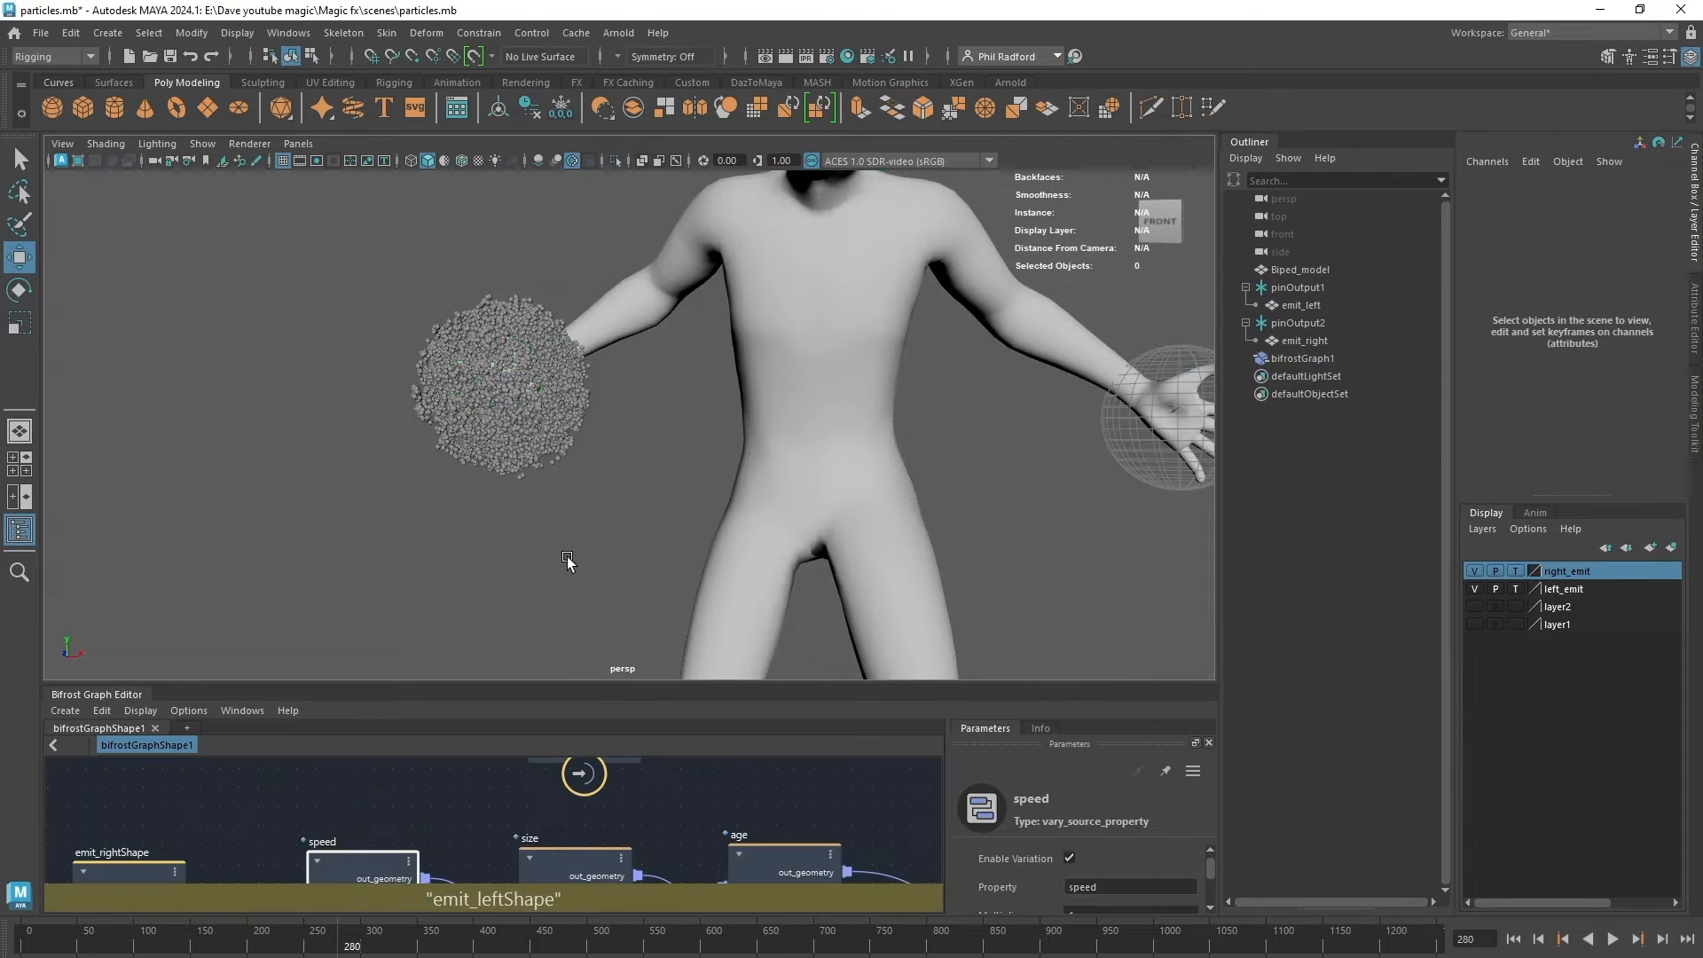
left_click_drag(573, 542, 656, 550, "alt")
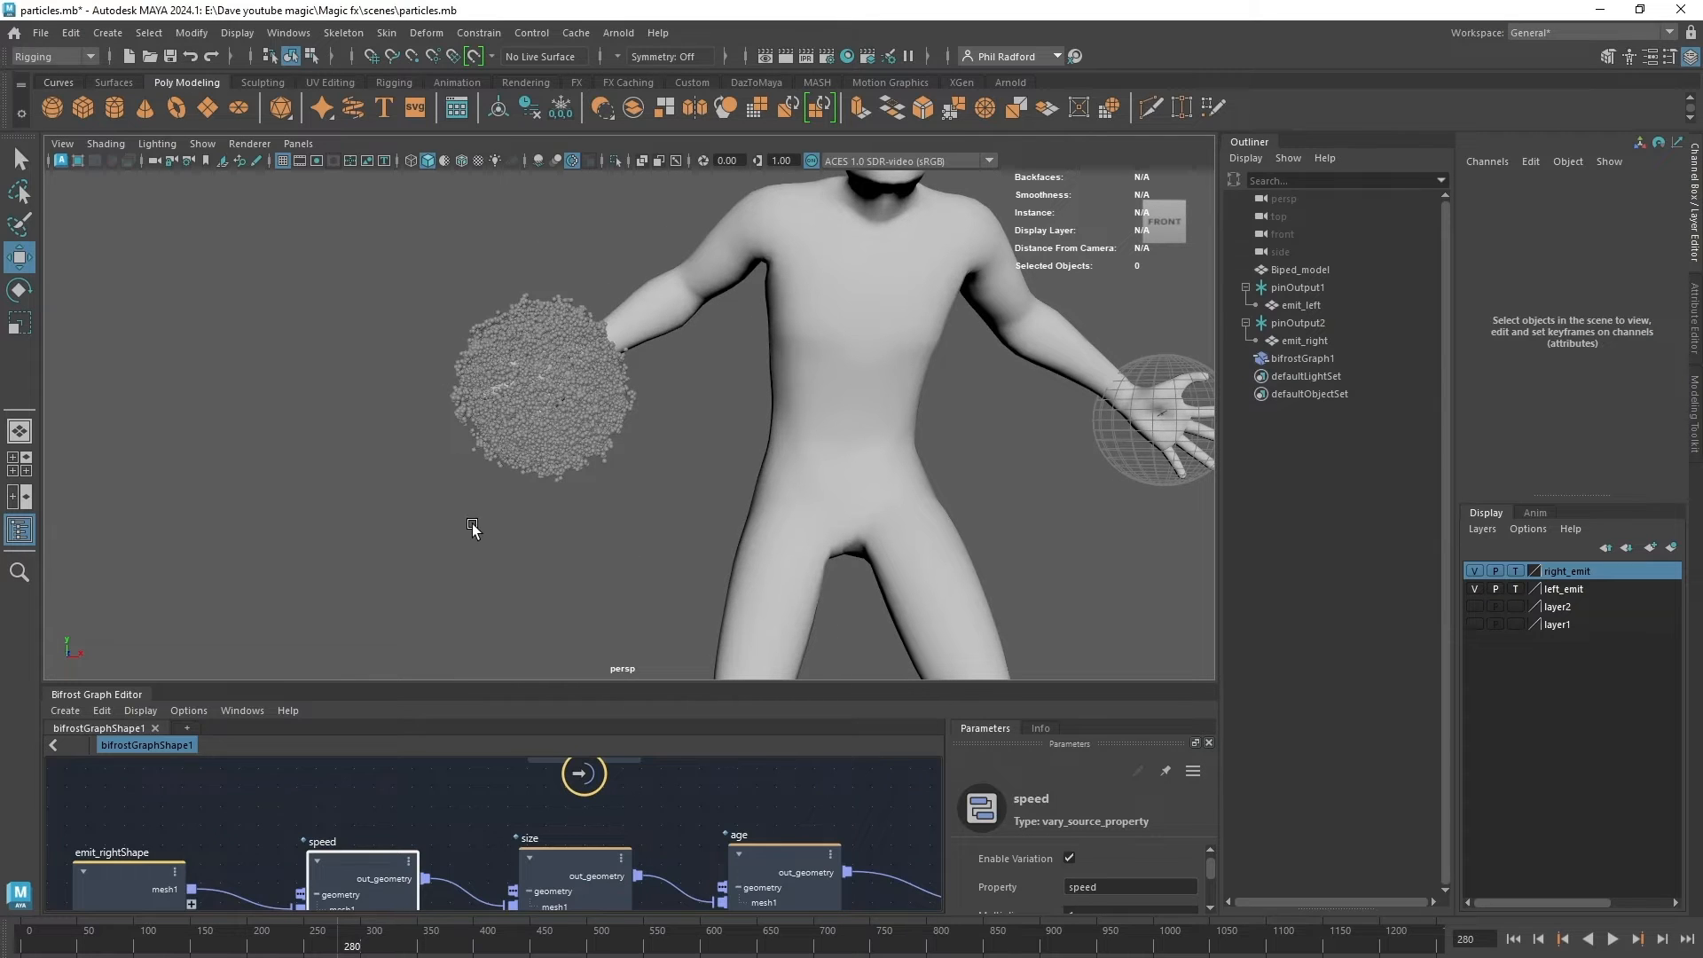
left_click(617, 859)
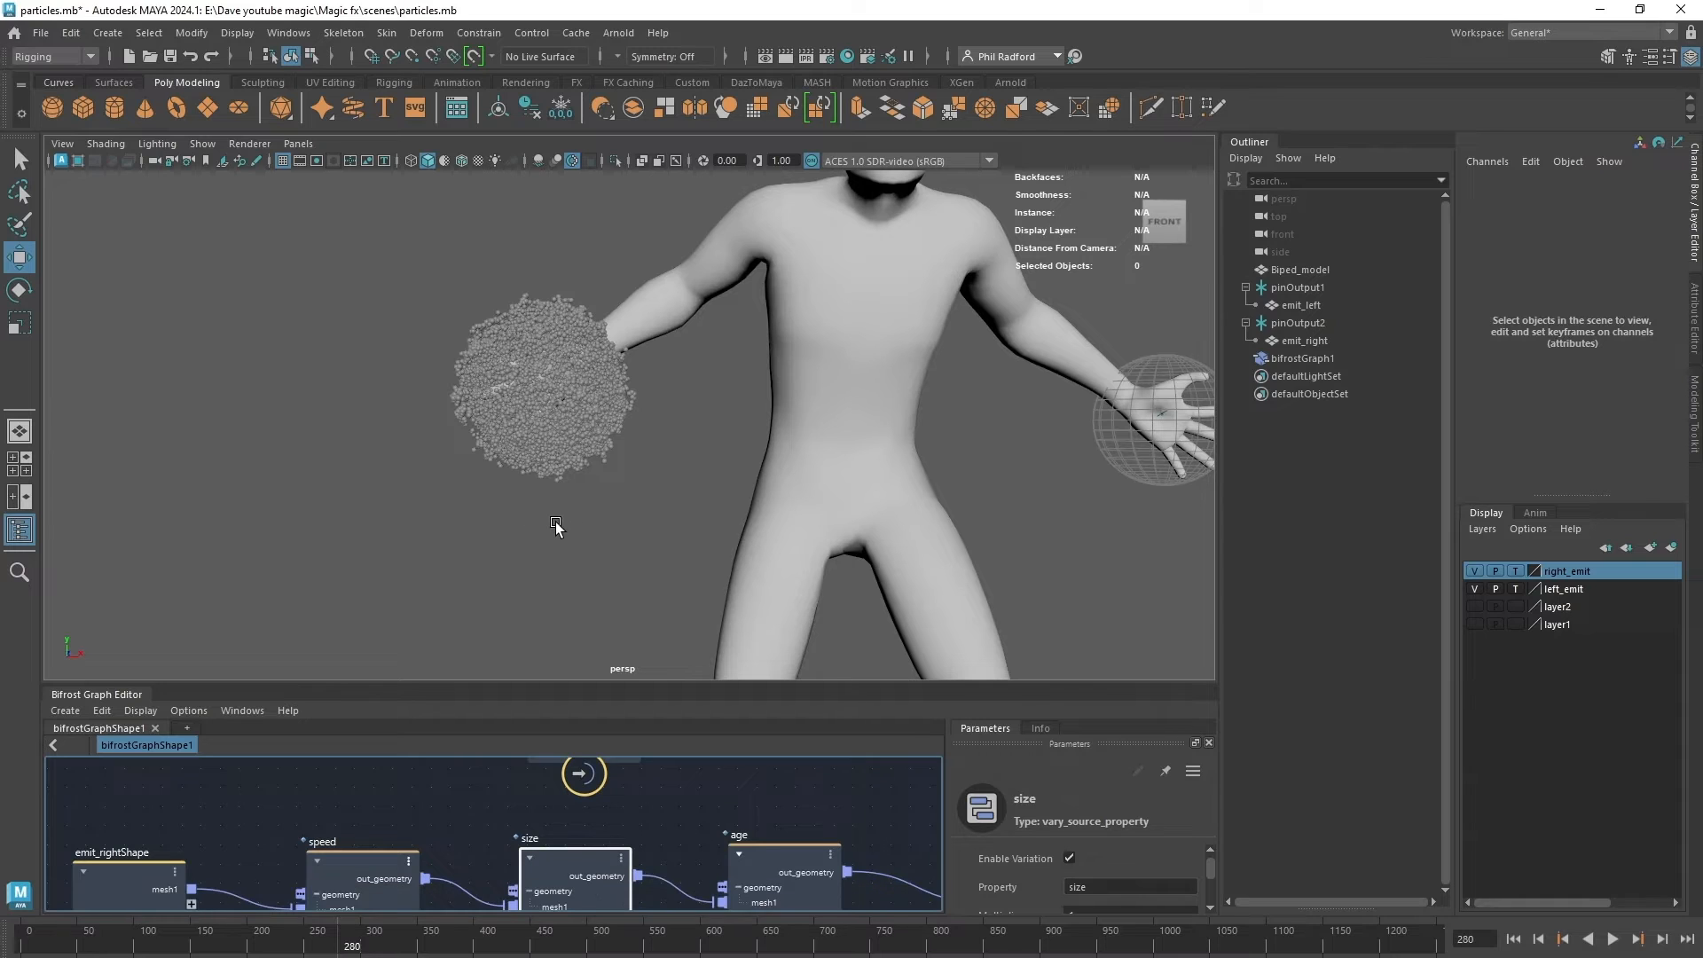
left_click_drag(685, 479, 657, 514, "alt")
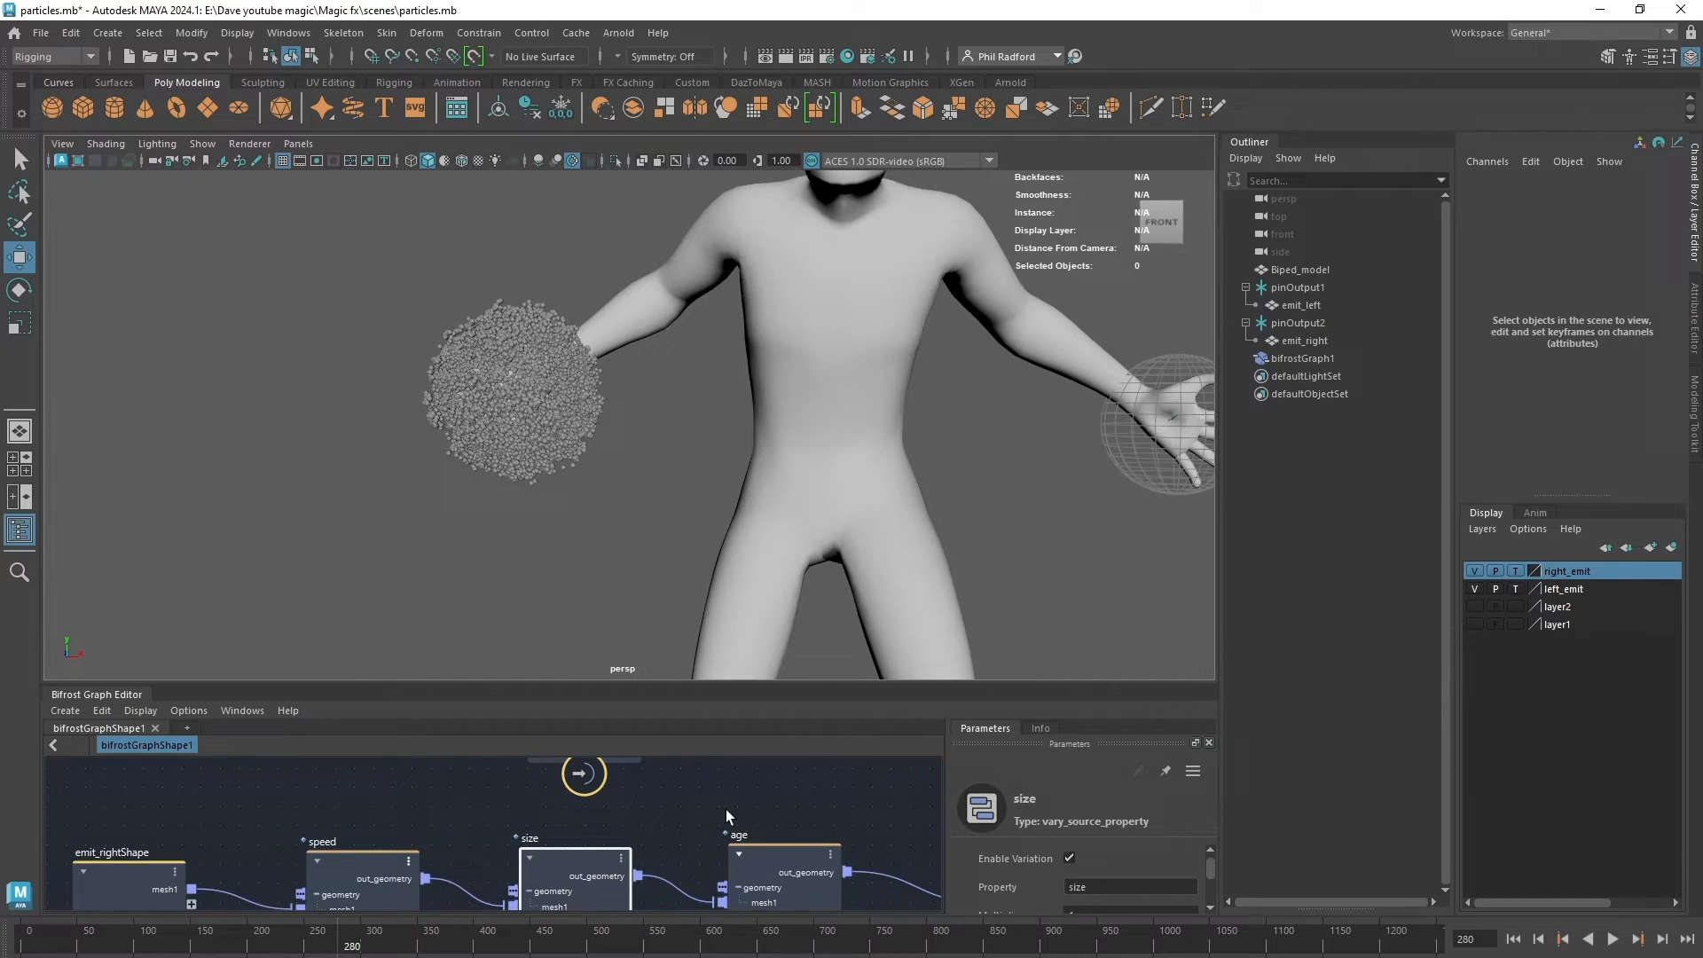
Pause the evaluation of the bifrostGraphShape1 graph.
left_click(674, 777)
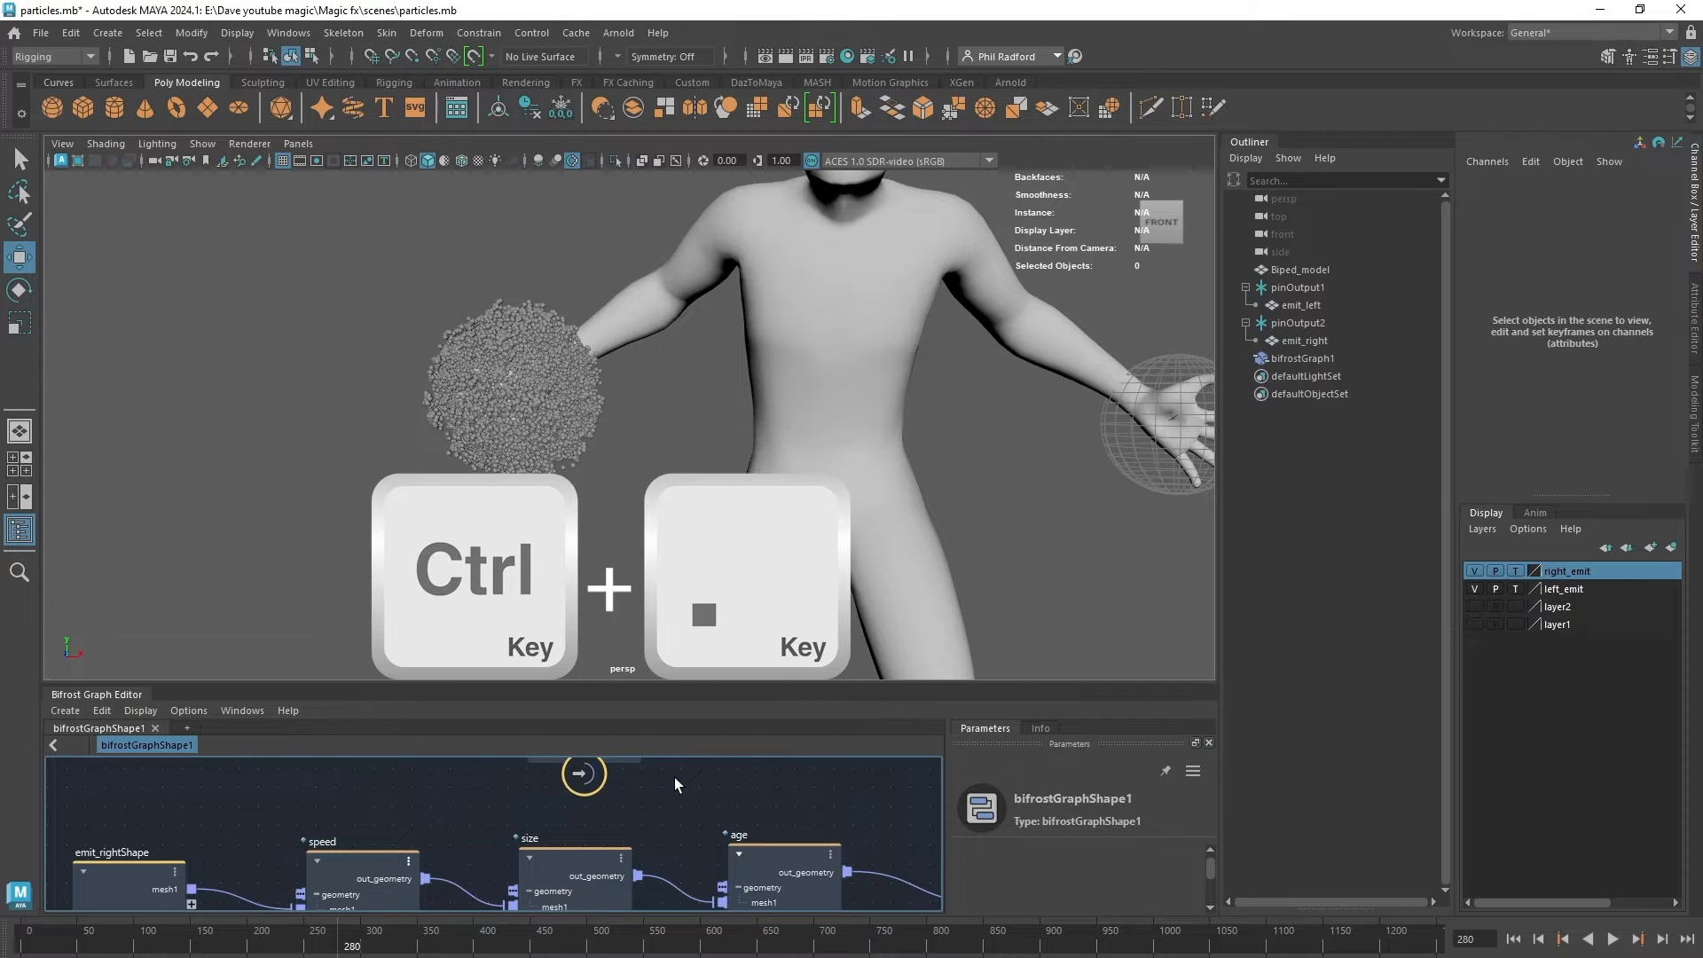
key("ctrl+period")
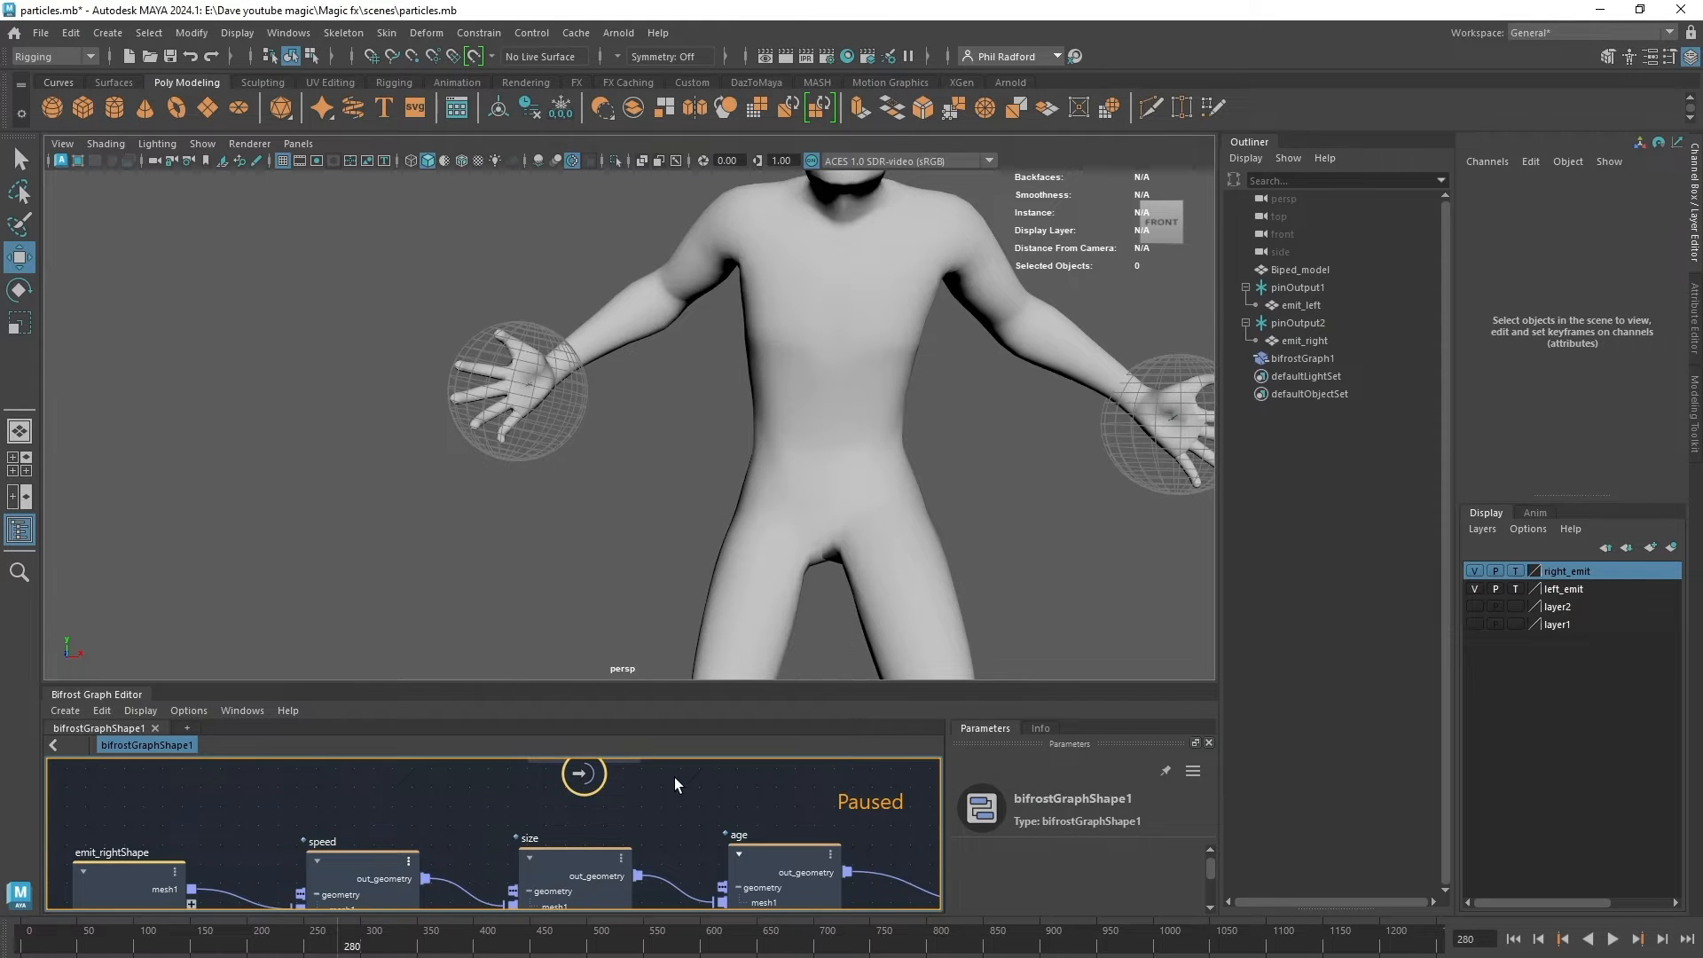
left_click(103, 710)
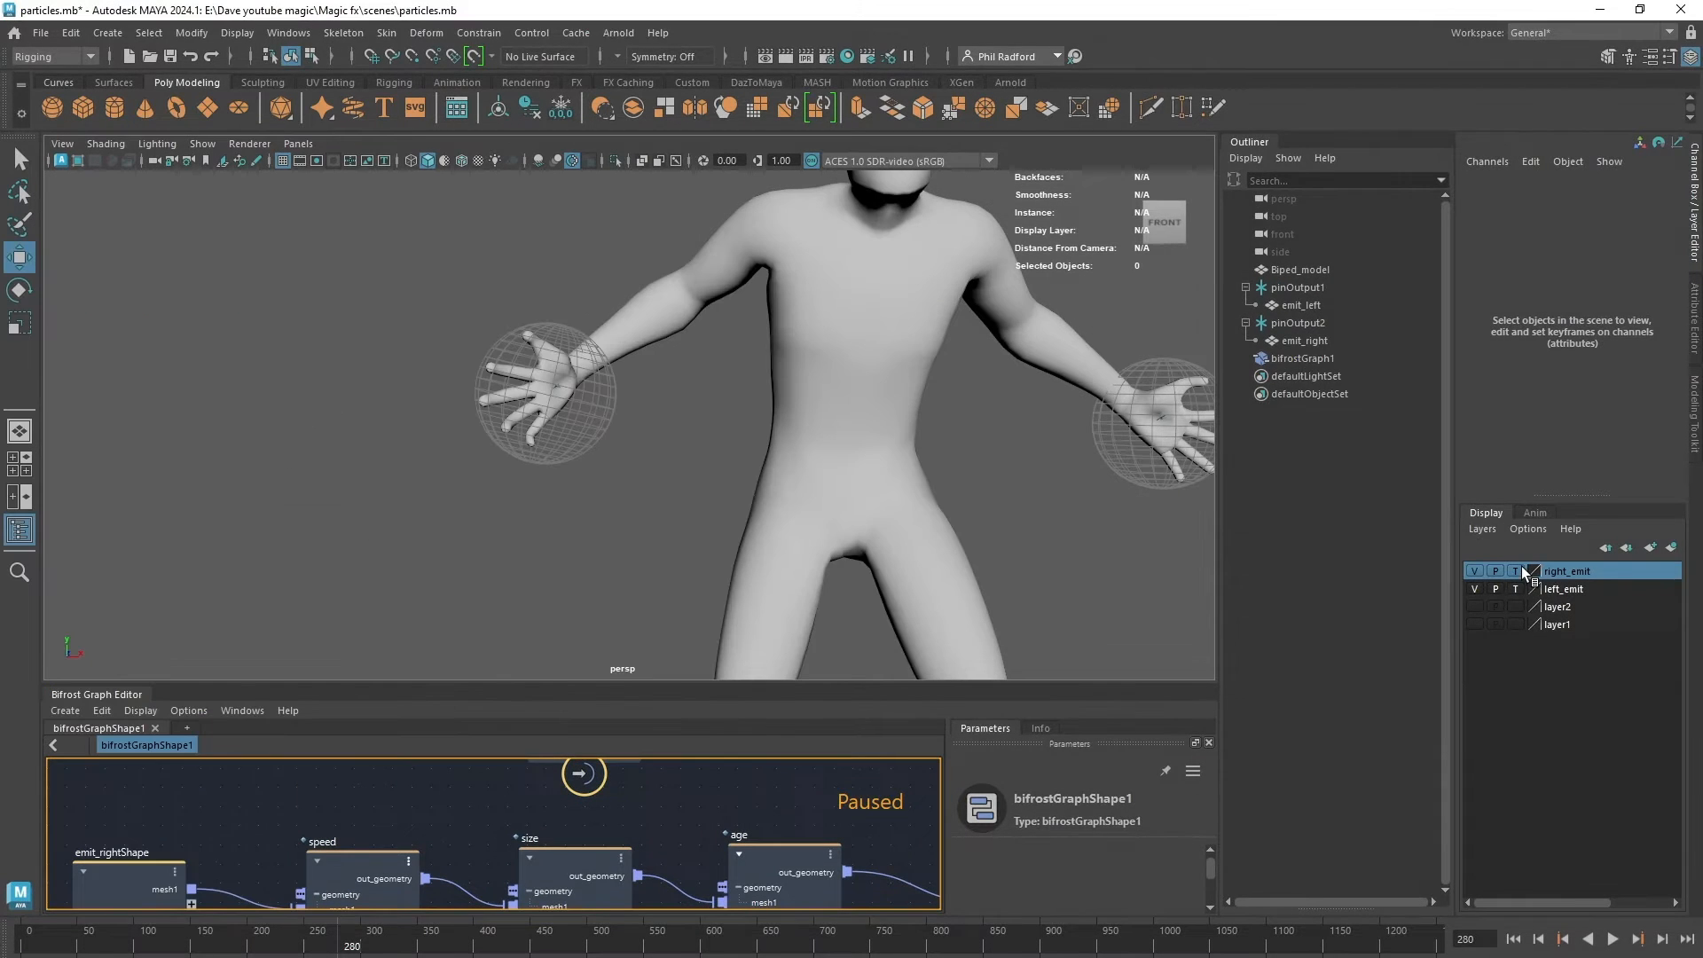
Set the right_emit layer to normal display so its contents are selectable, and select the emit_right sphere.
left_click(1523, 570)
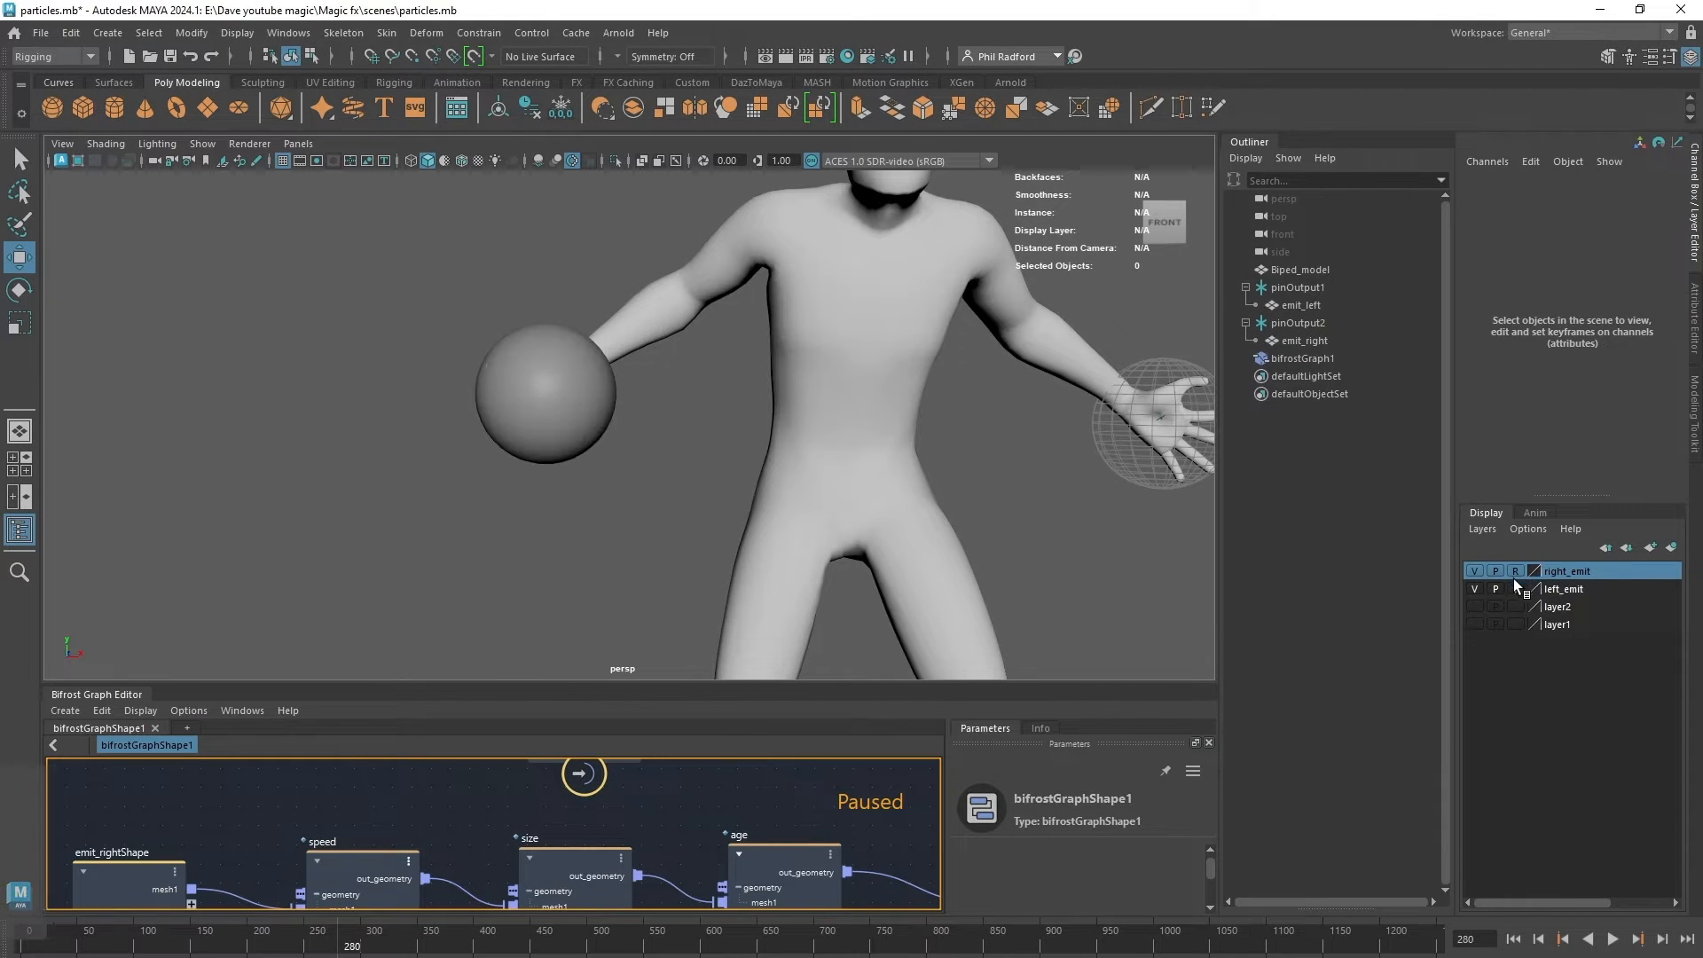
left_click(568, 439)
left_click_drag(568, 439, 626, 321, "alt")
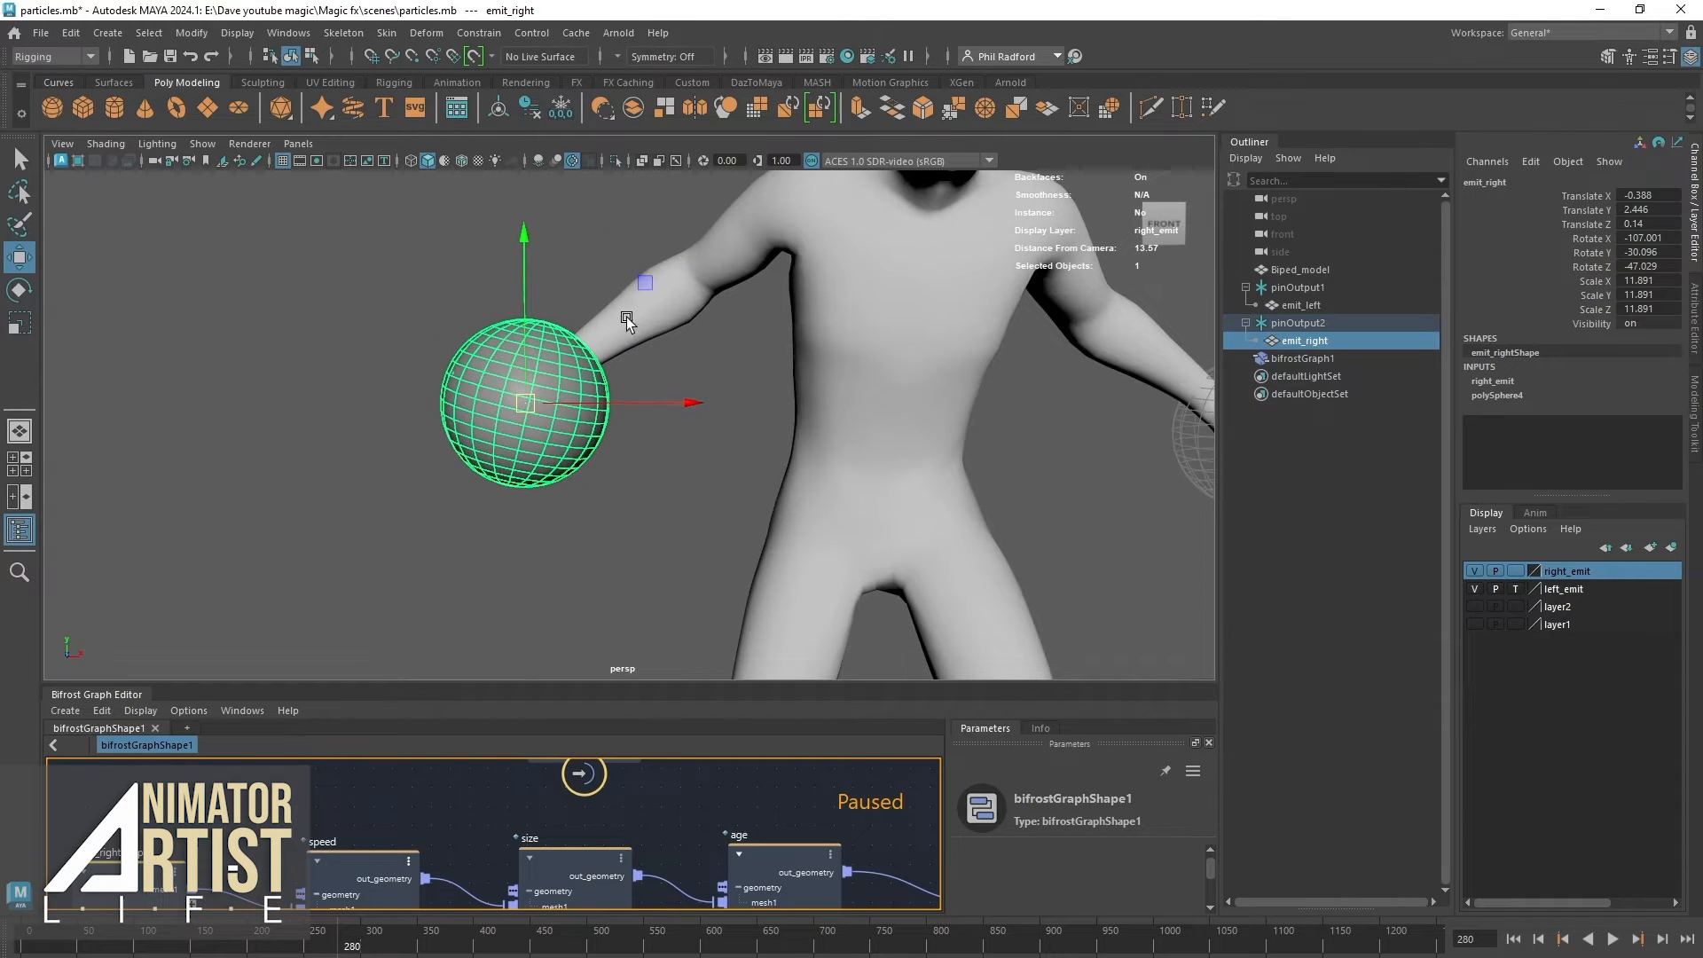
Switch from rigging to modeling mode and open the Color Set Editor for the emit_right sphere.
left_click(53, 56)
left_click(45, 76)
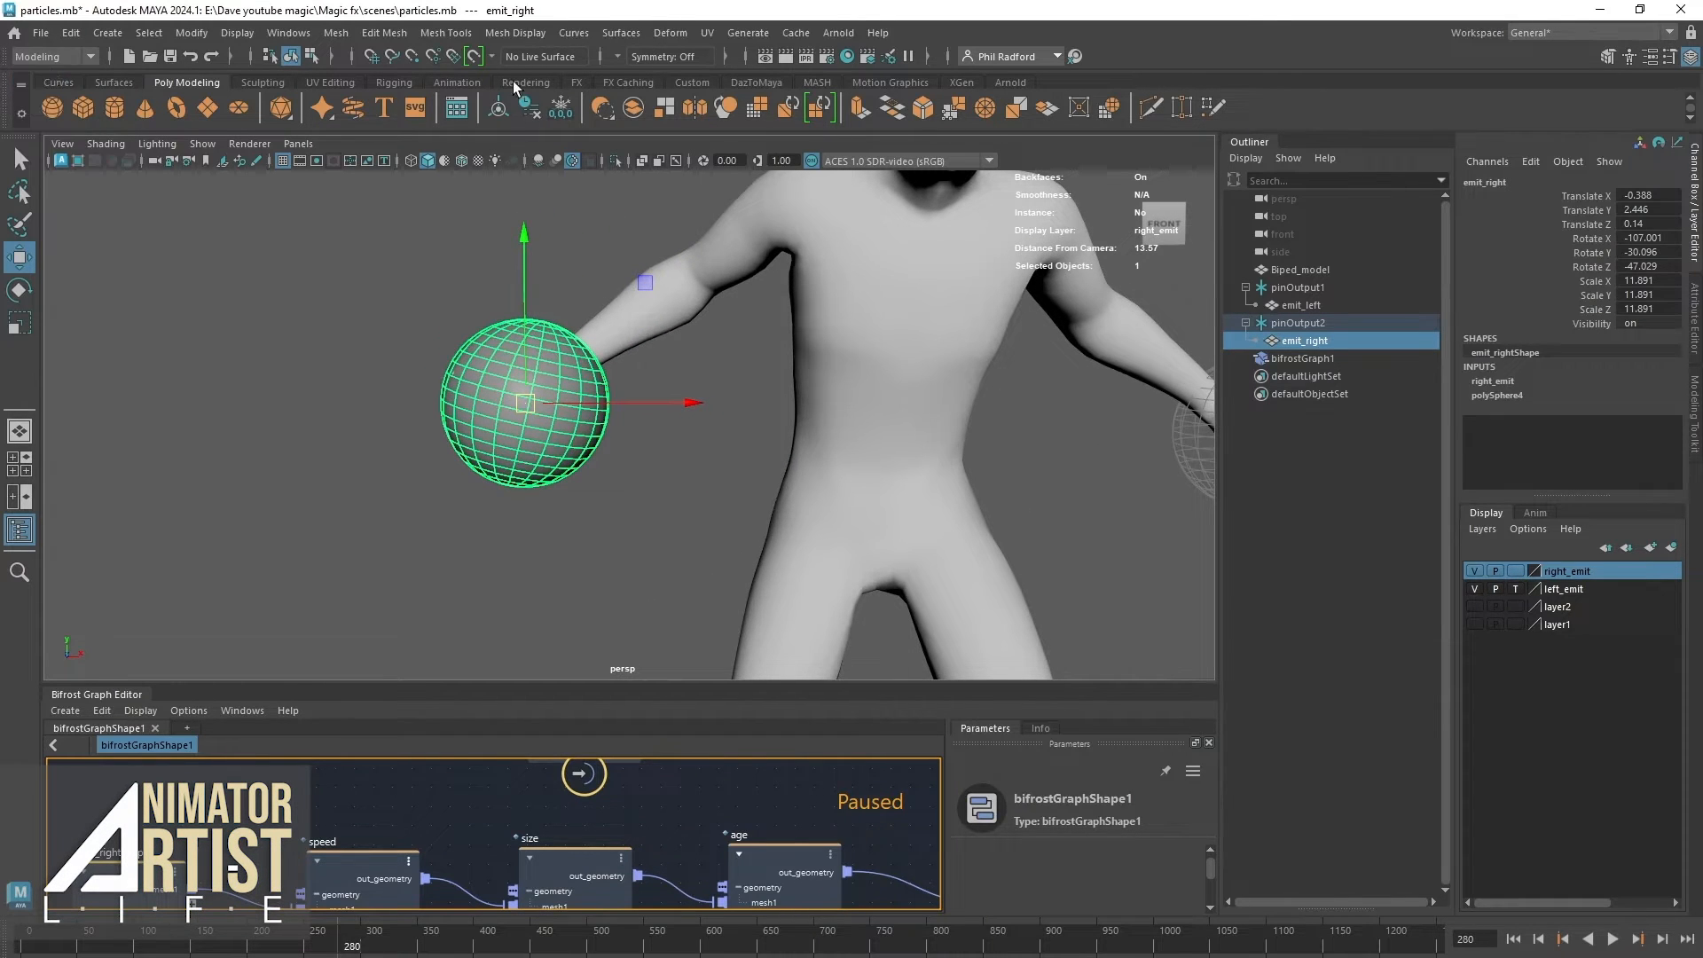
left_click(539, 34)
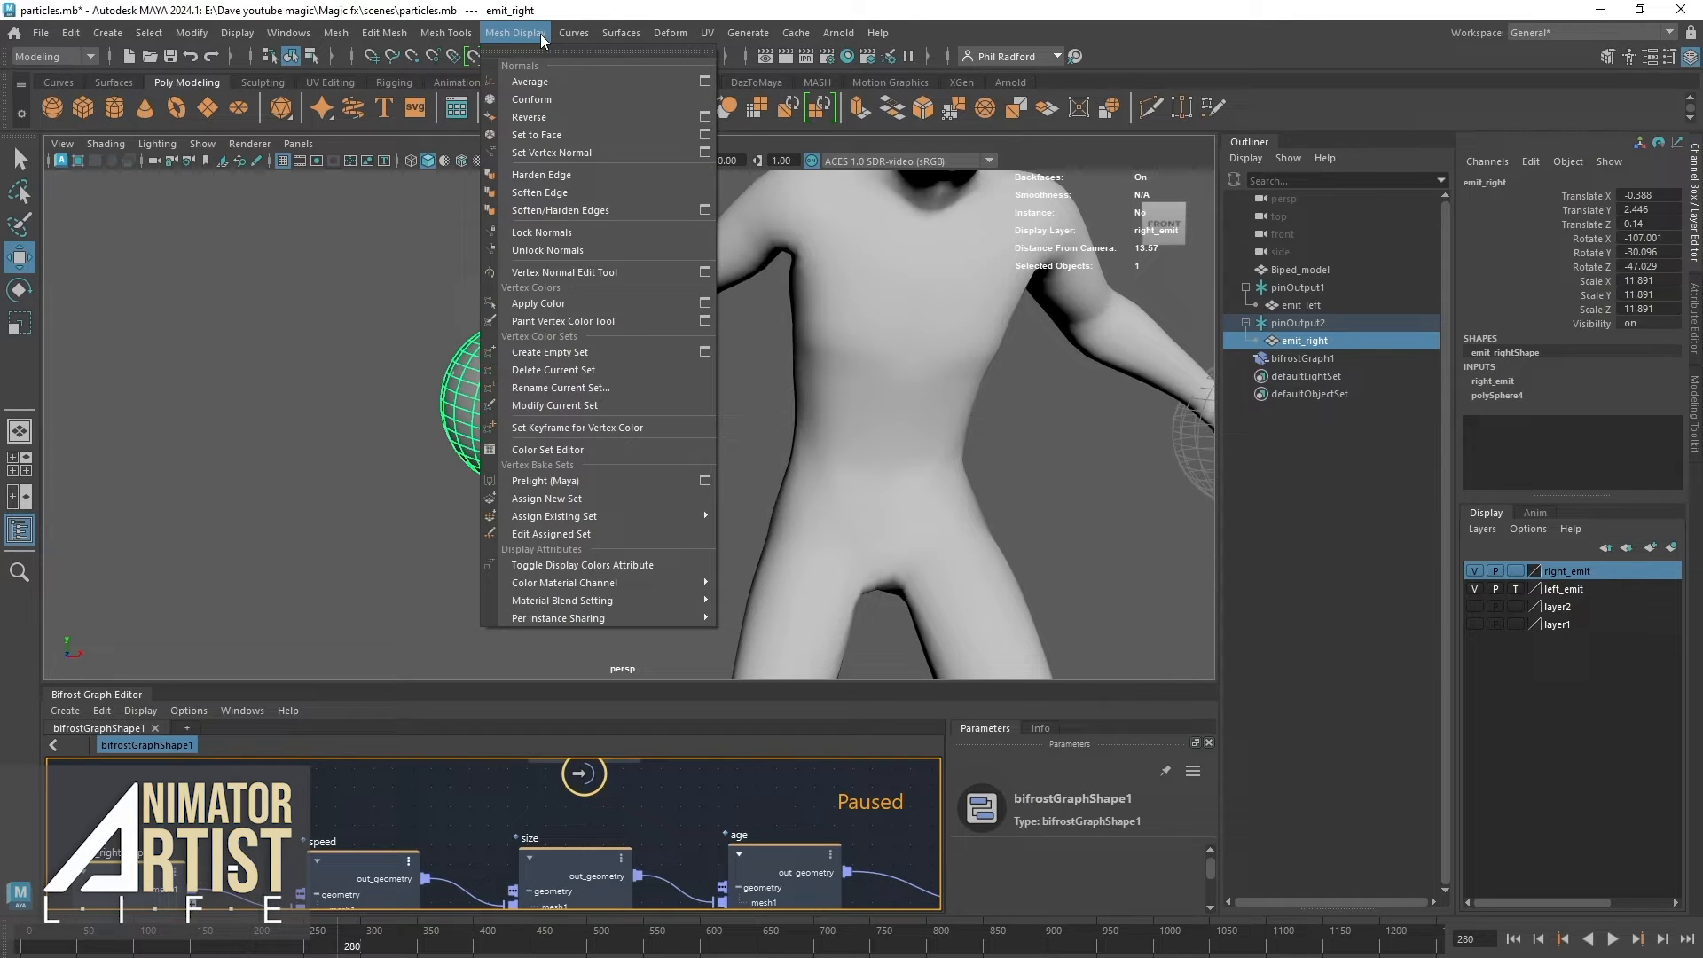
left_click(557, 450)
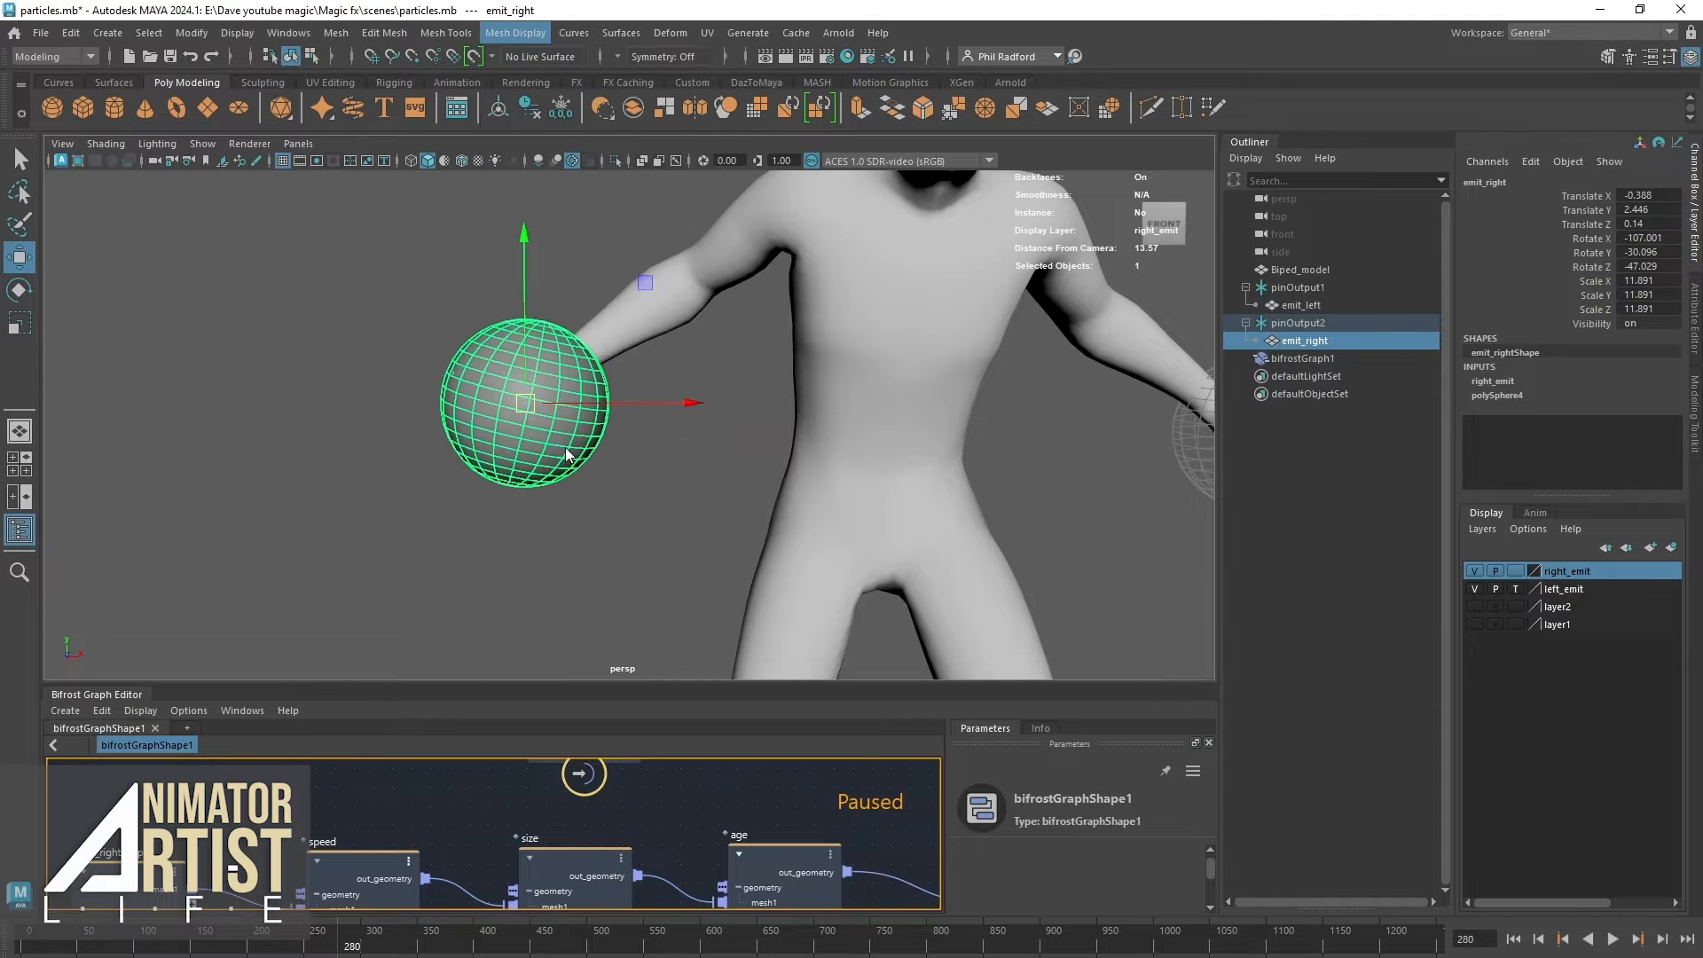
left_click_drag(1215, 158, 996, 206)
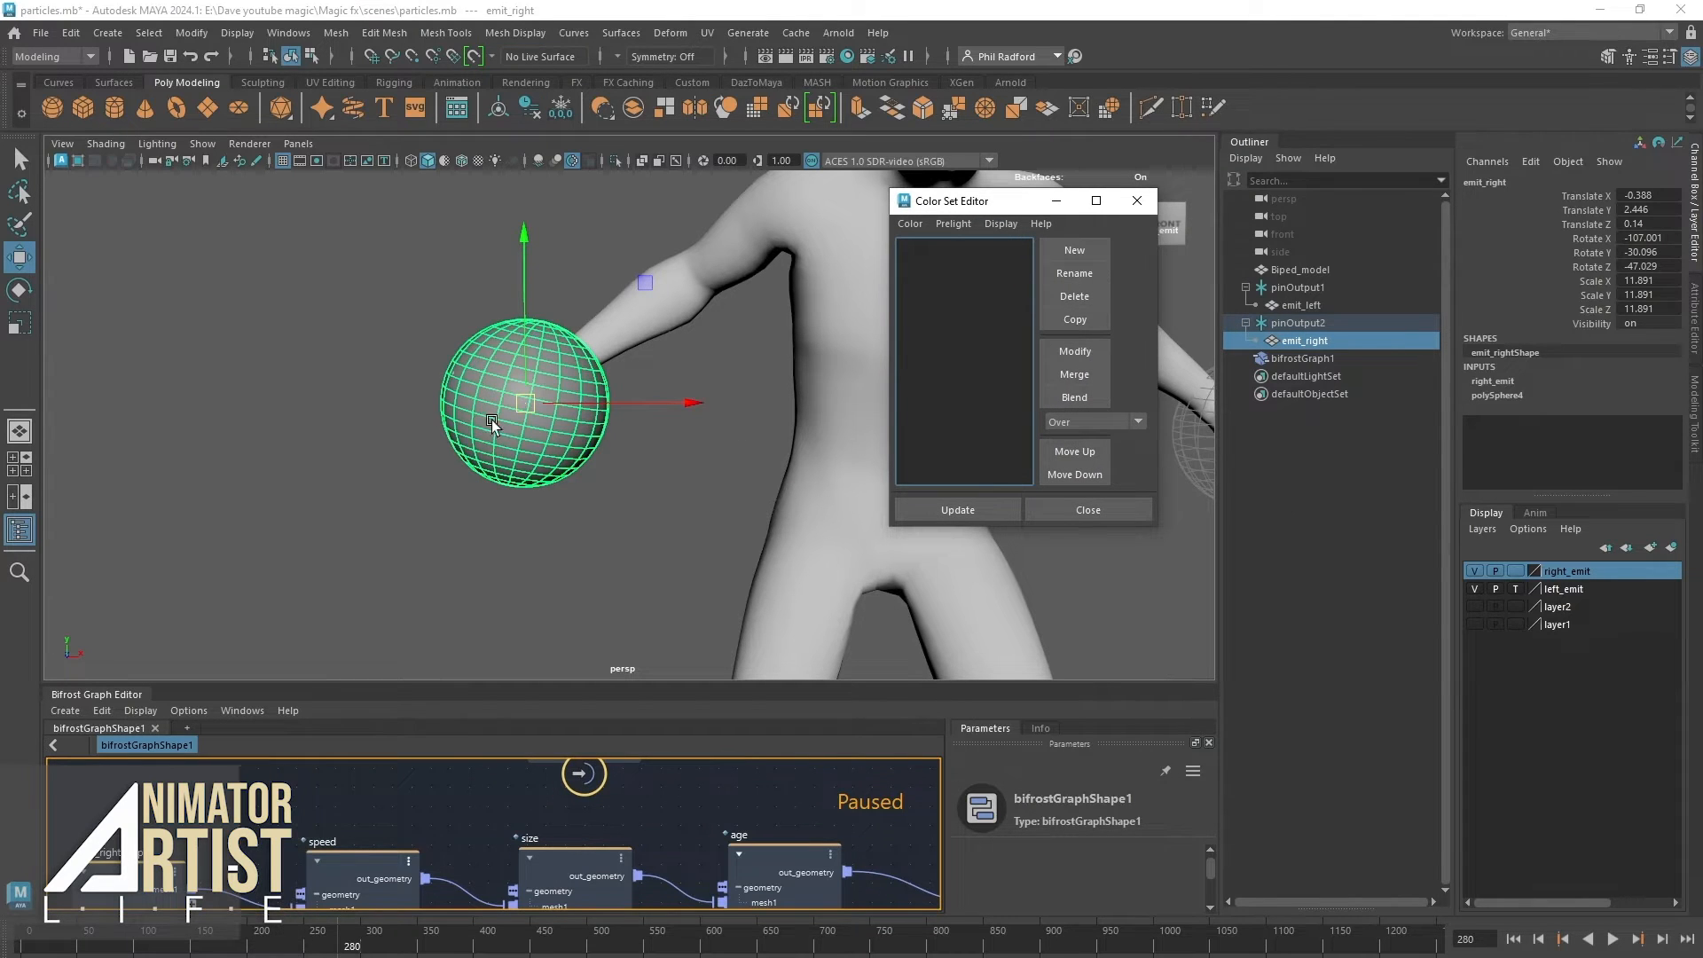
Create an empty RGBA color set with default, shared options on the emit_right sphere and select it.
left_click(1084, 248)
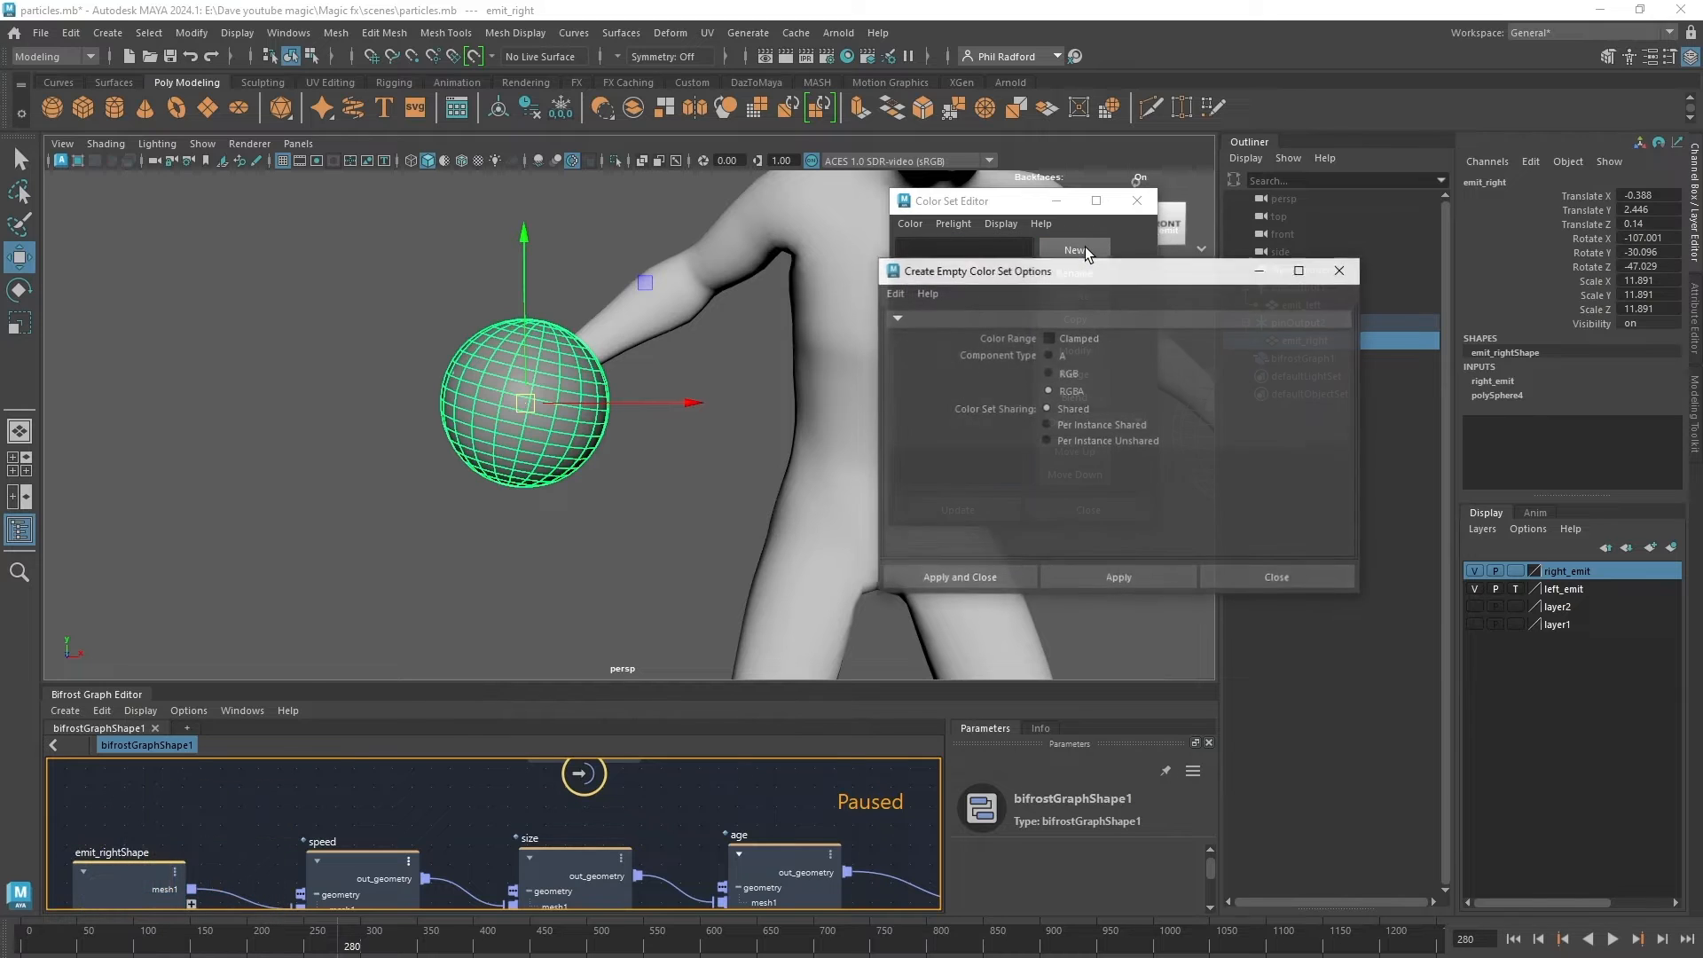
left_click(895, 296)
left_click(912, 331)
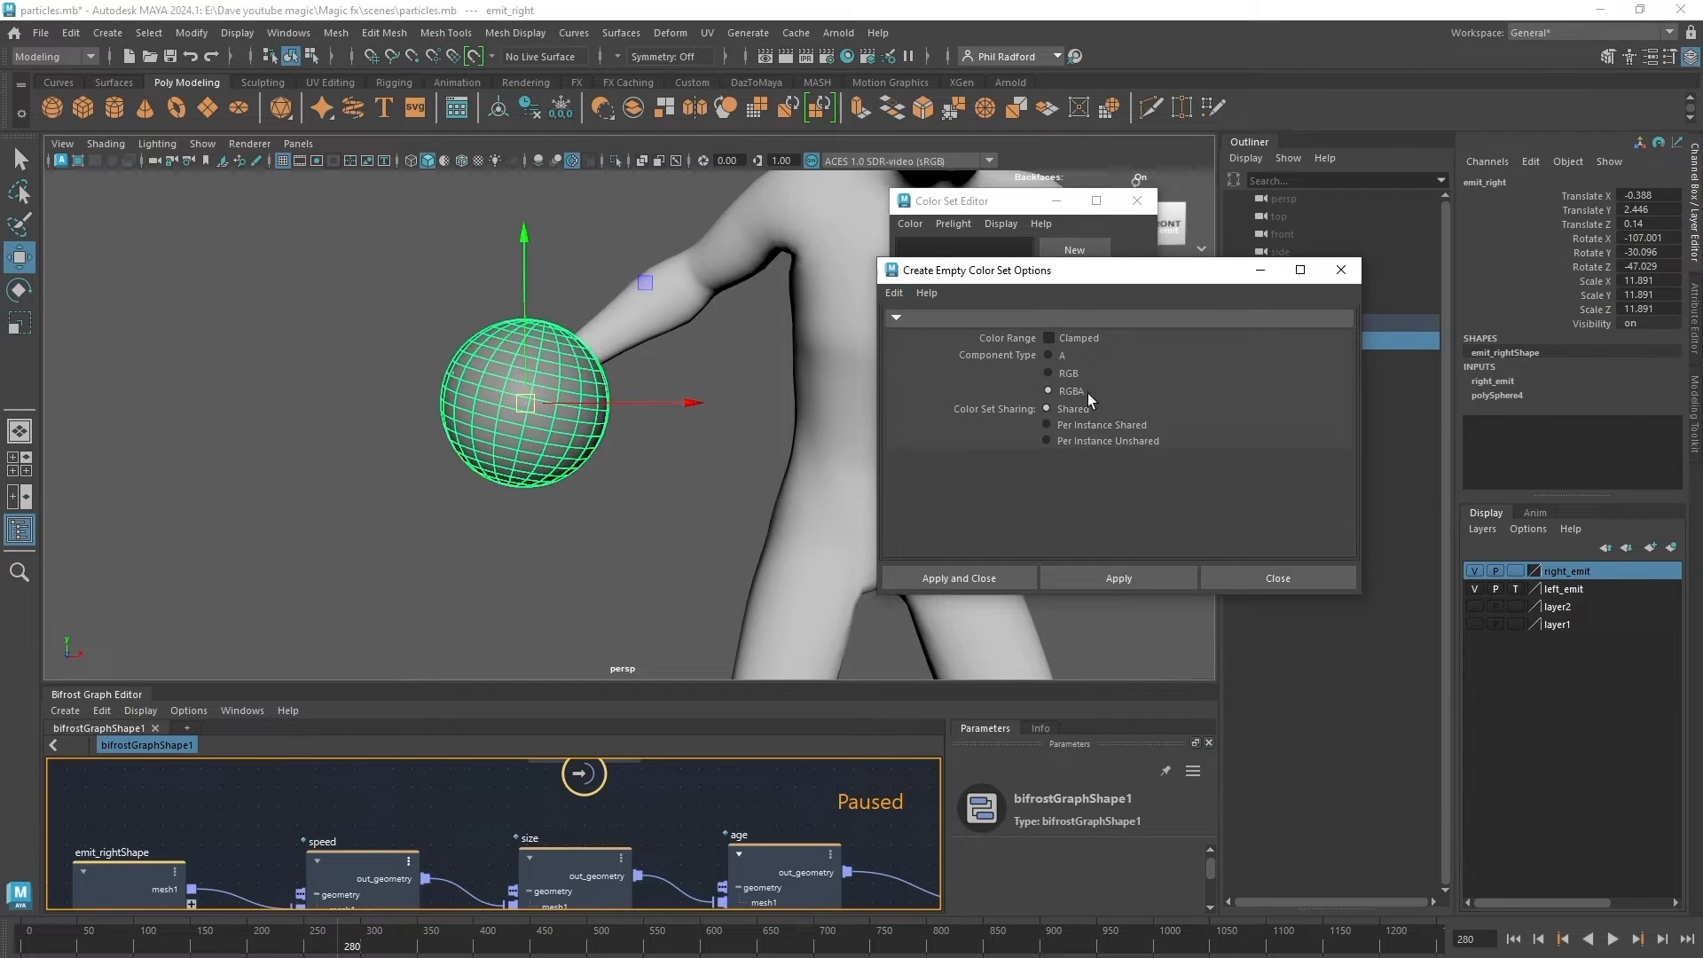
left_click(1153, 581)
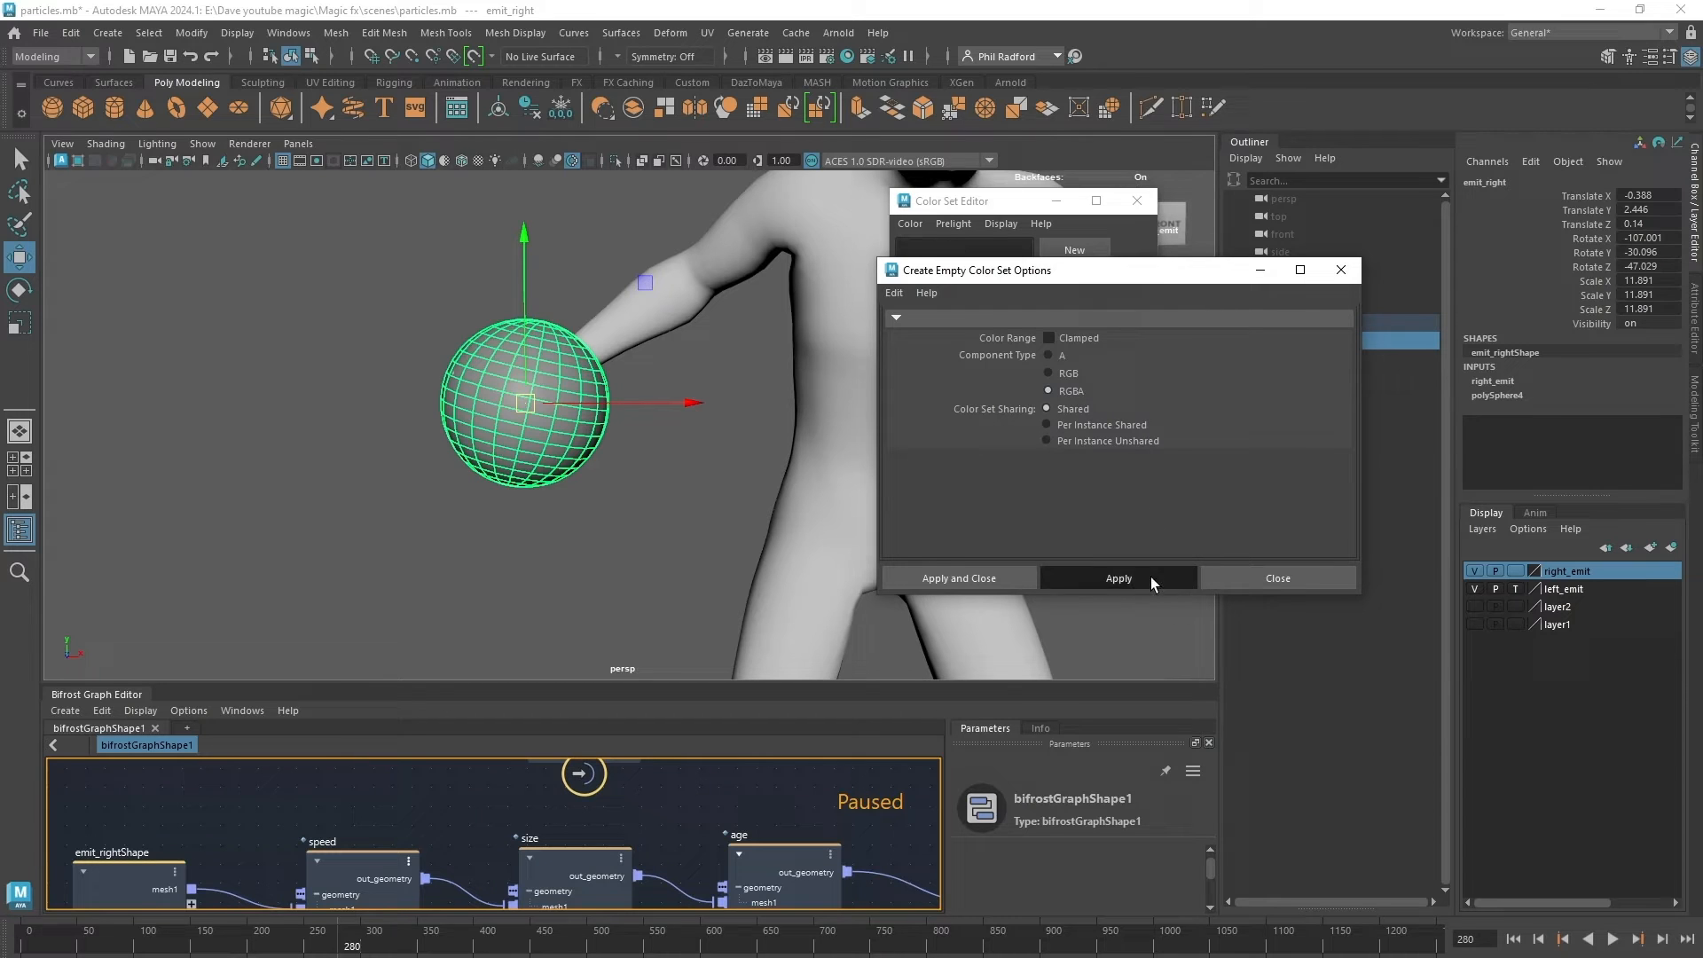
left_click(1304, 577)
left_click(928, 248)
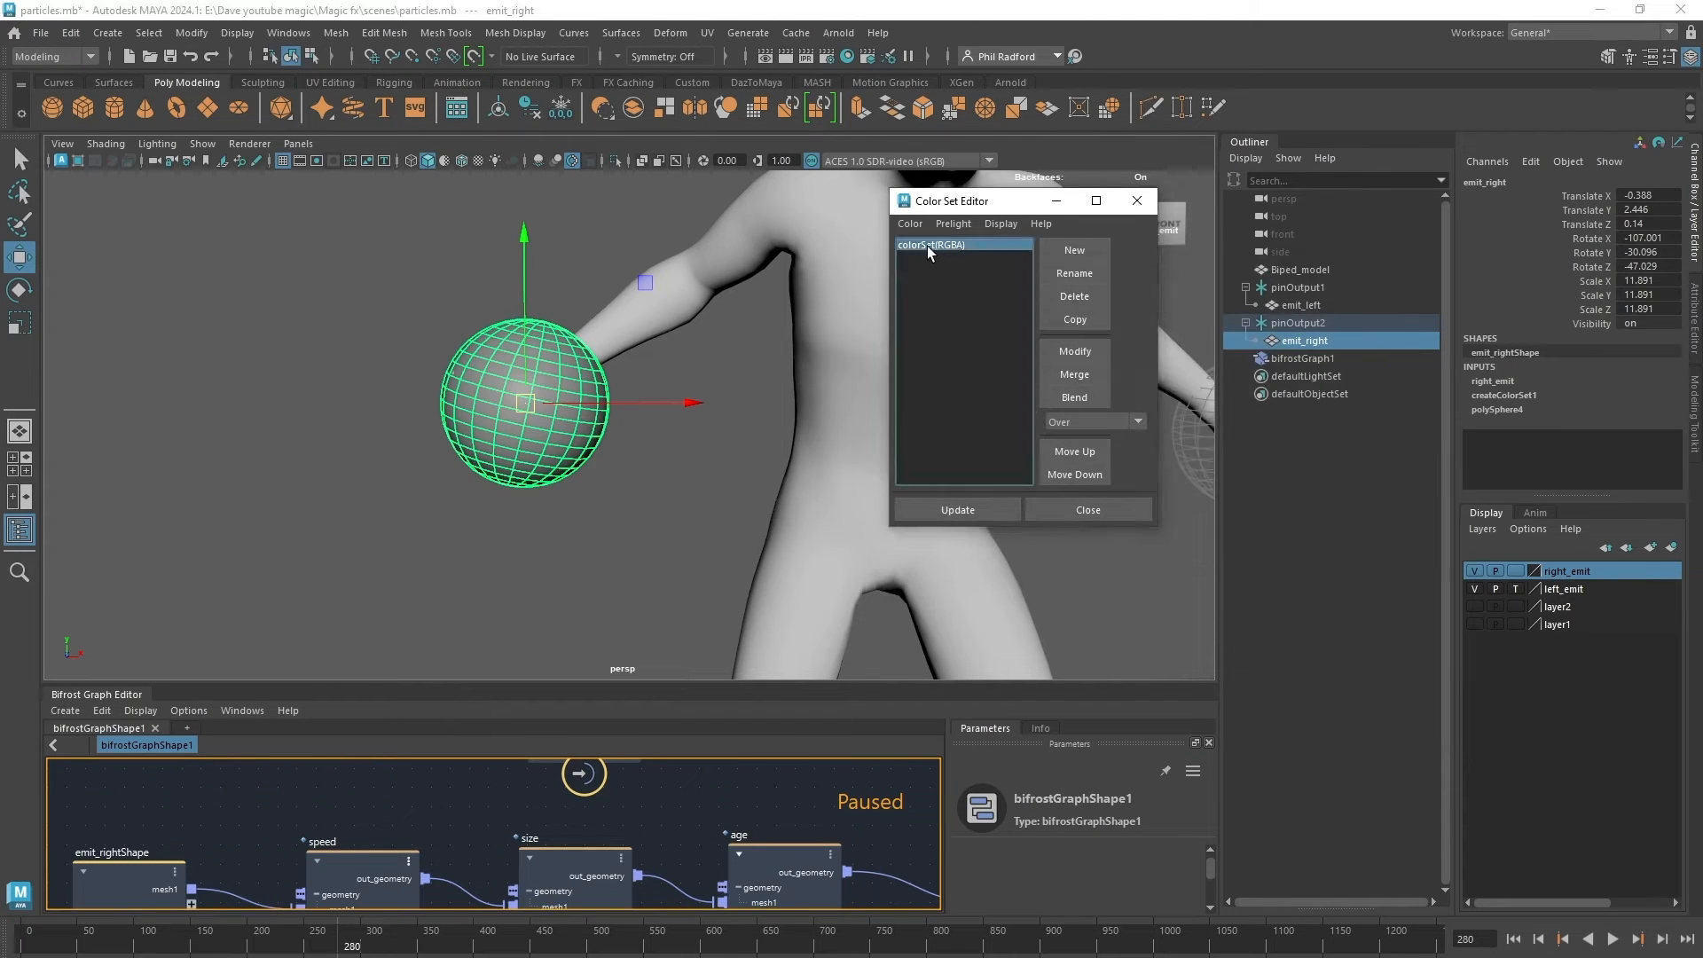
Open the Paint Vertex Color Tool's settings and flood the emit_right sphere with black.
left_click_drag(491, 434, 592, 426, "alt")
right_click_drag(592, 425, 629, 489, "alt")
left_click_drag(630, 488, 716, 517, "alt")
left_click_drag(631, 484, 613, 480, "alt")
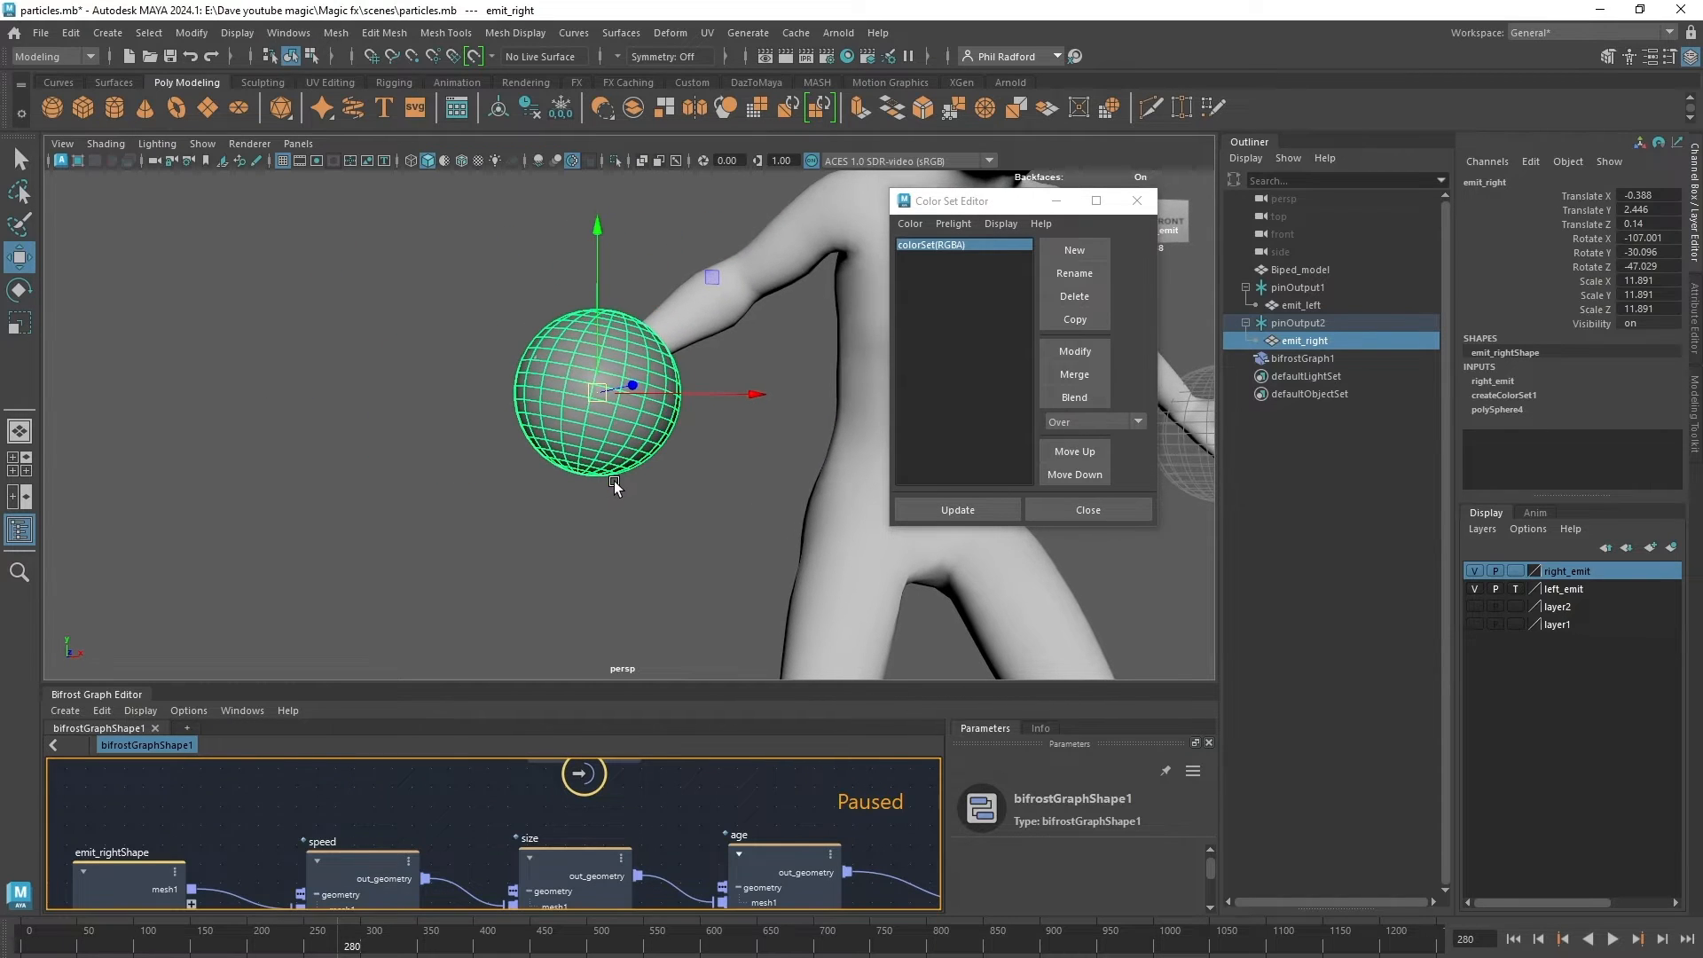
left_click(527, 34)
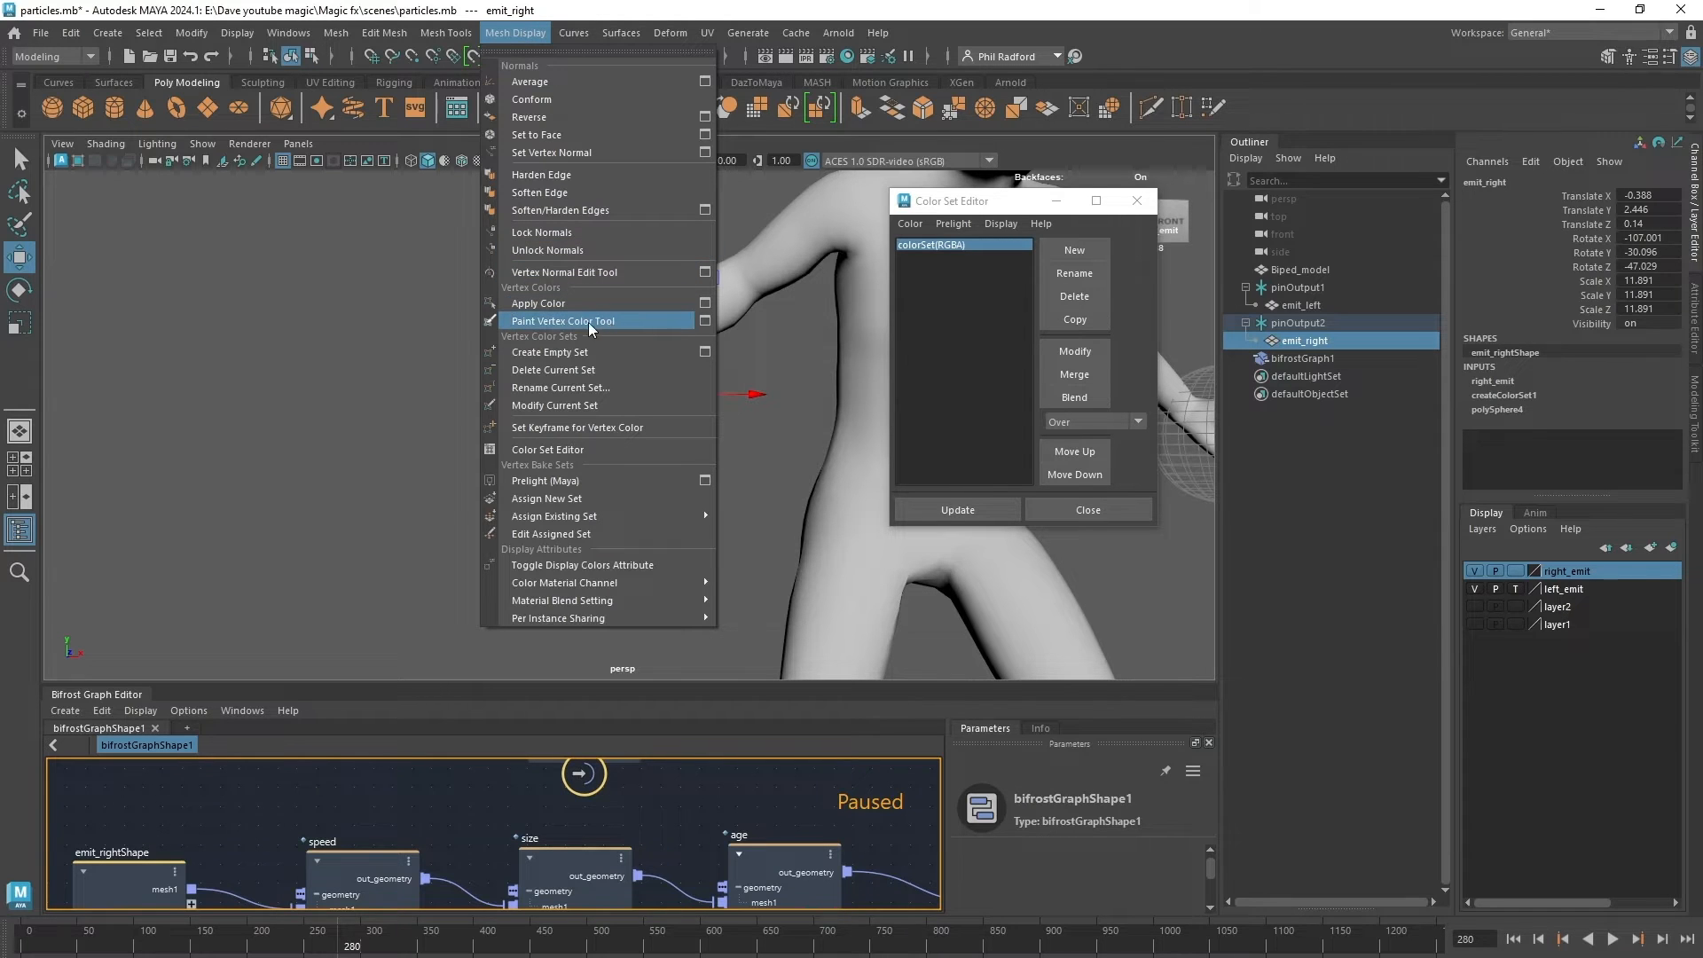
left_click(705, 321)
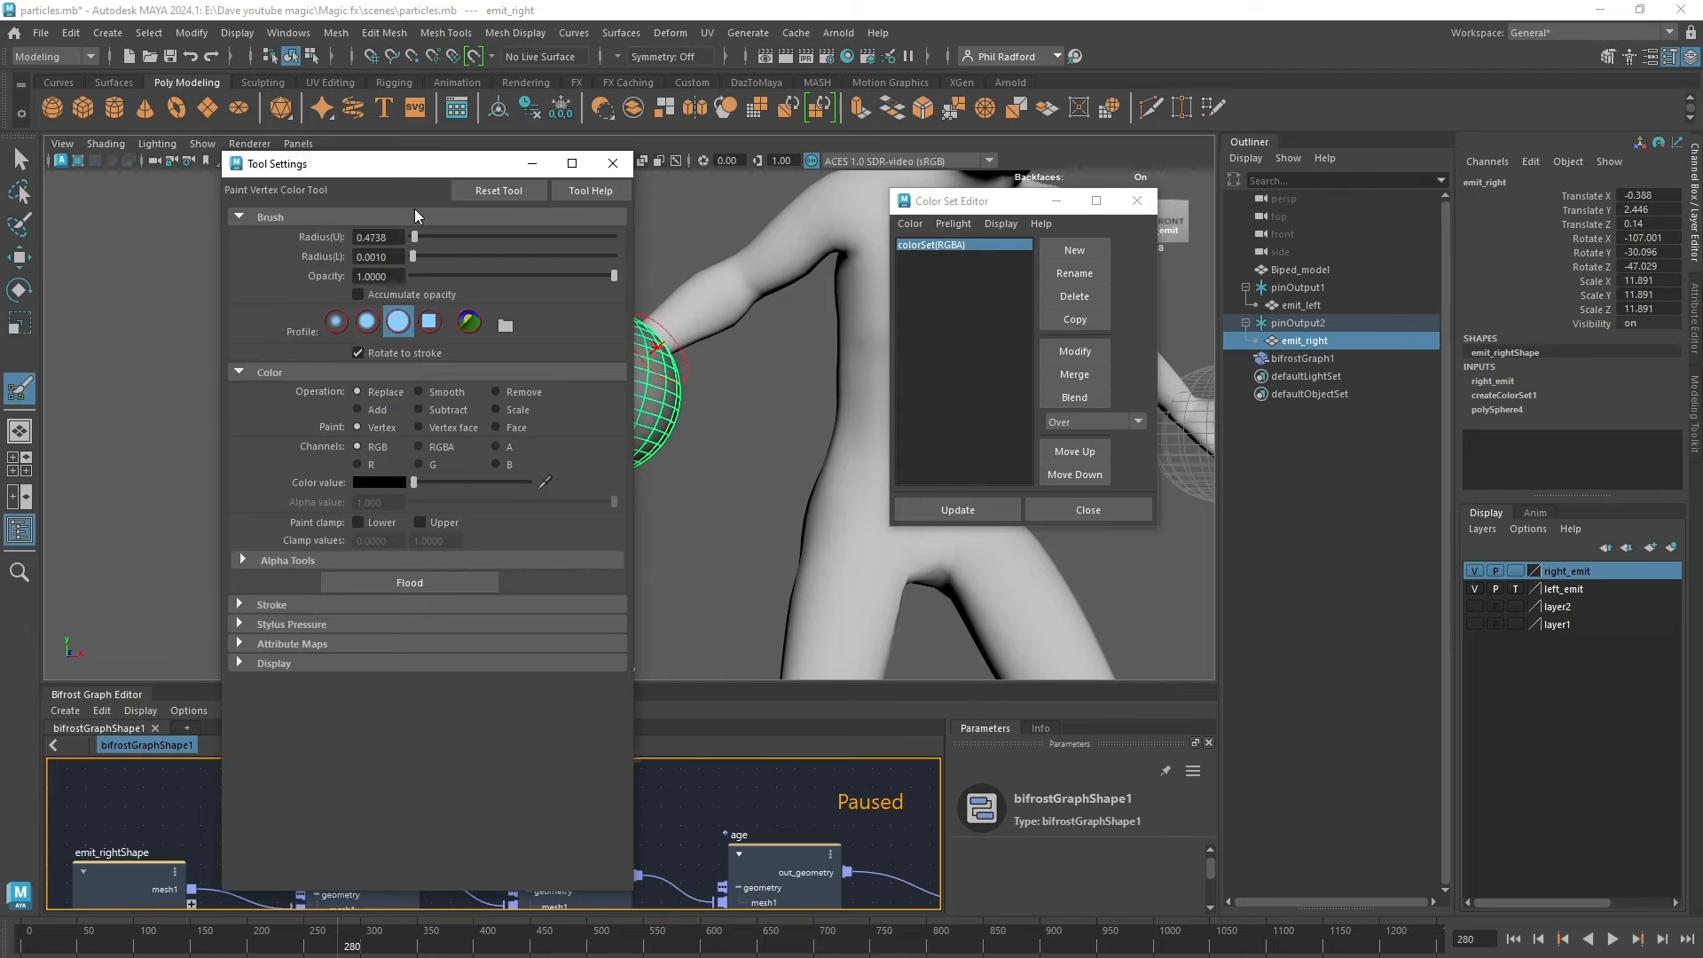
left_click_drag(411, 179, 258, 126)
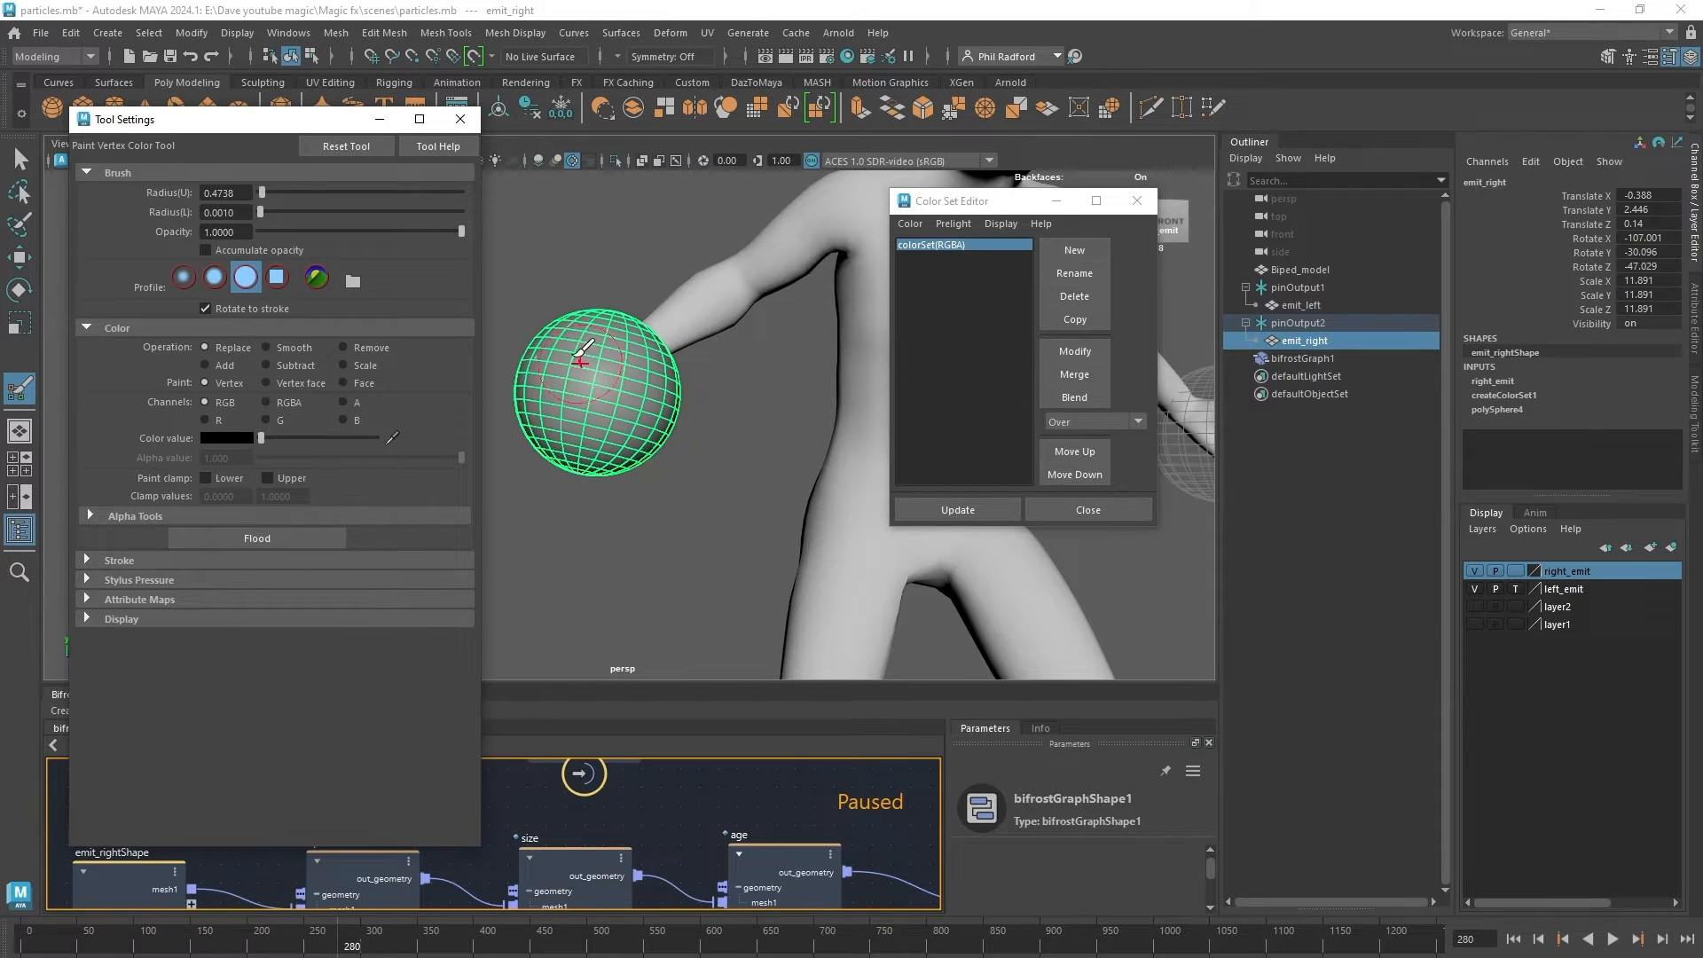
left_click(270, 537)
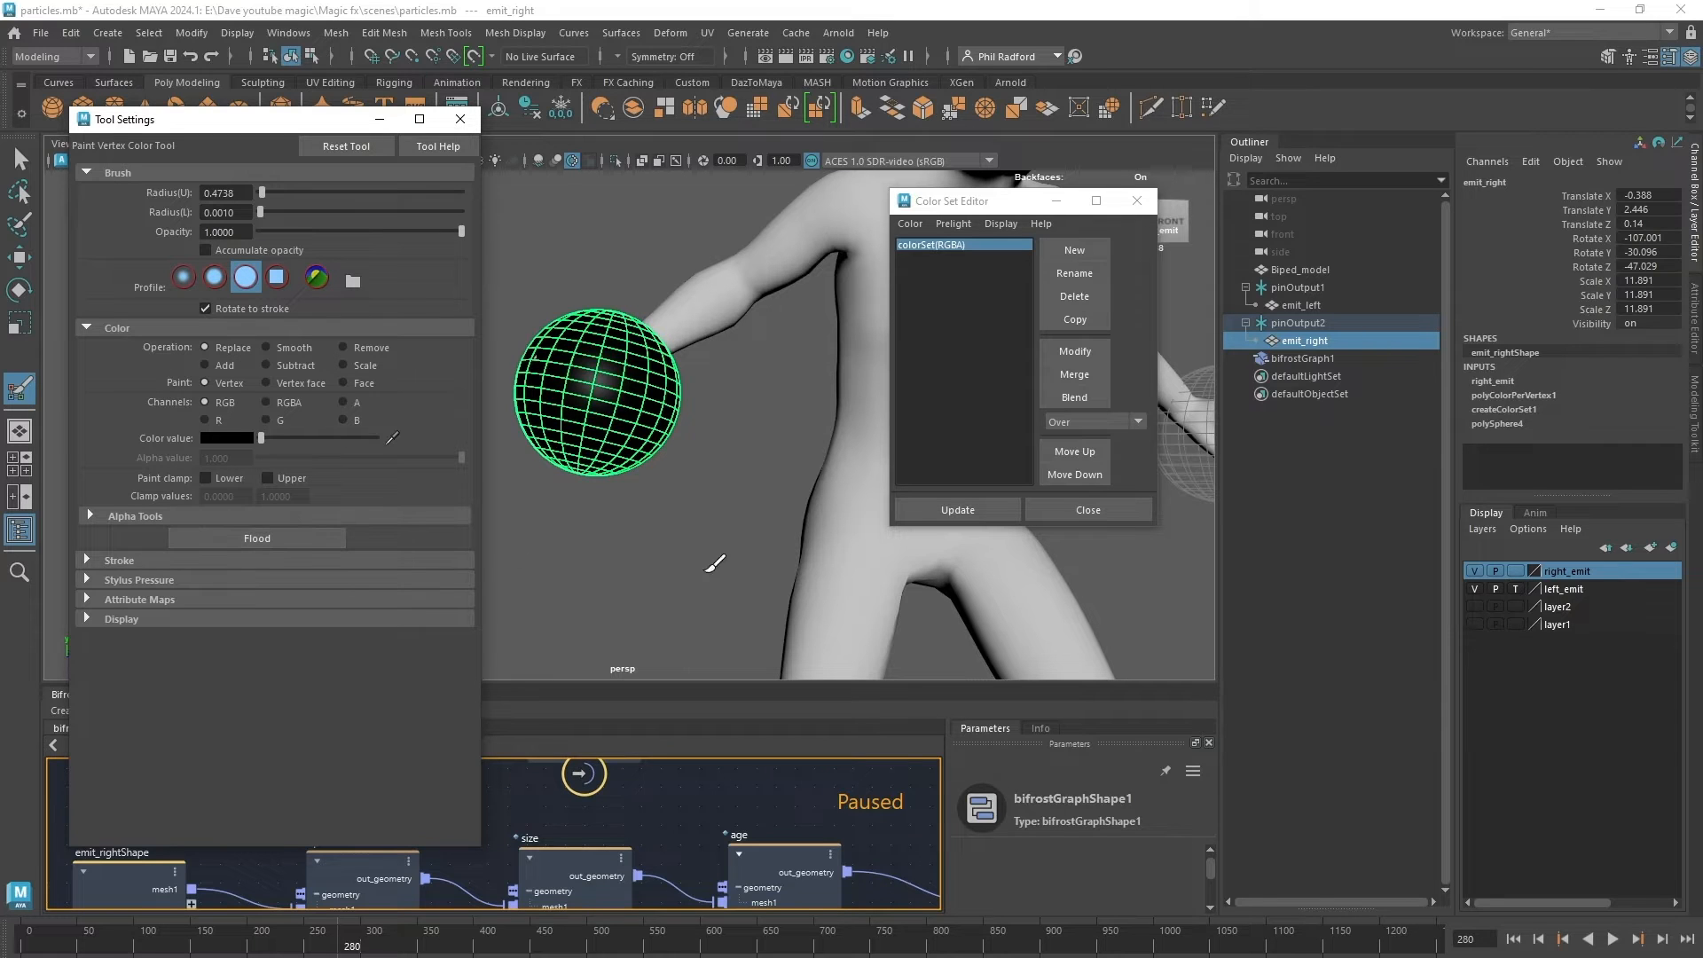
Paint several white patches around the black emit_right sphere using a brush radius of about 0.41.
left_click_drag(261, 438, 376, 439)
left_click_drag(652, 404, 672, 432, "alt")
right_click_drag(676, 432, 789, 431, "alt")
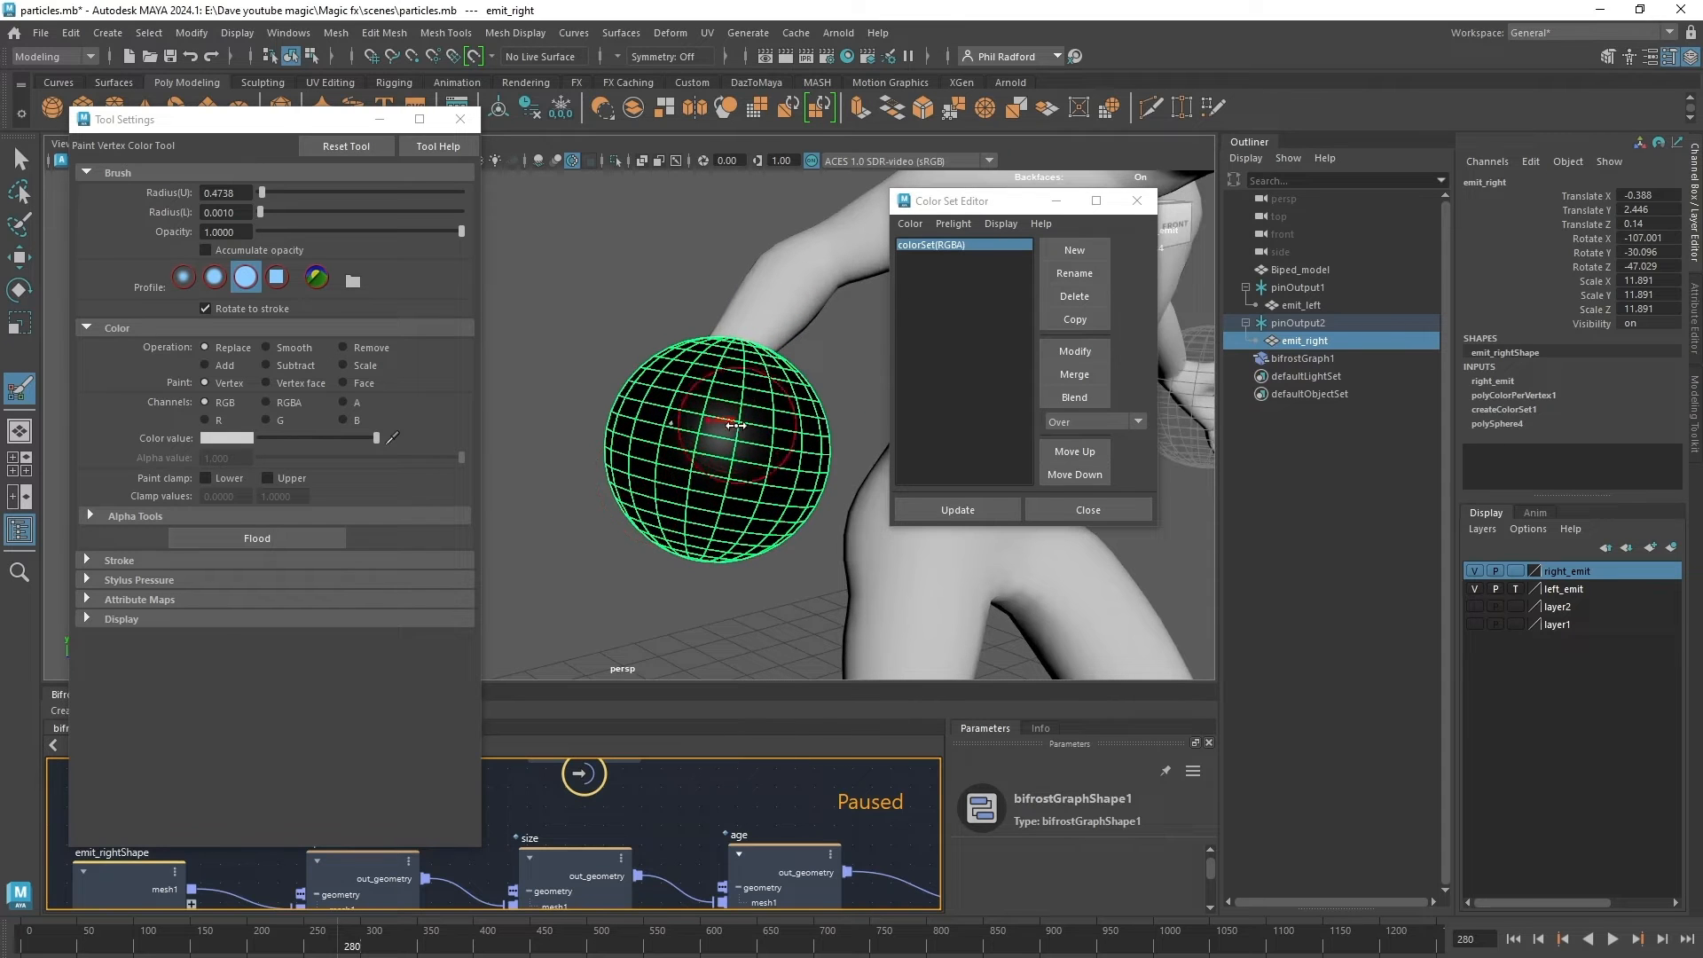
left_click_drag(736, 449, 787, 463)
middle_click_drag(789, 459, 663, 453, "alt")
mouse_move(663, 452)
left_mouse_down("alt")
mouse_move(744, 458)
mouse_move(801, 422)
mouse_move(753, 374)
left_mouse_up("alt")
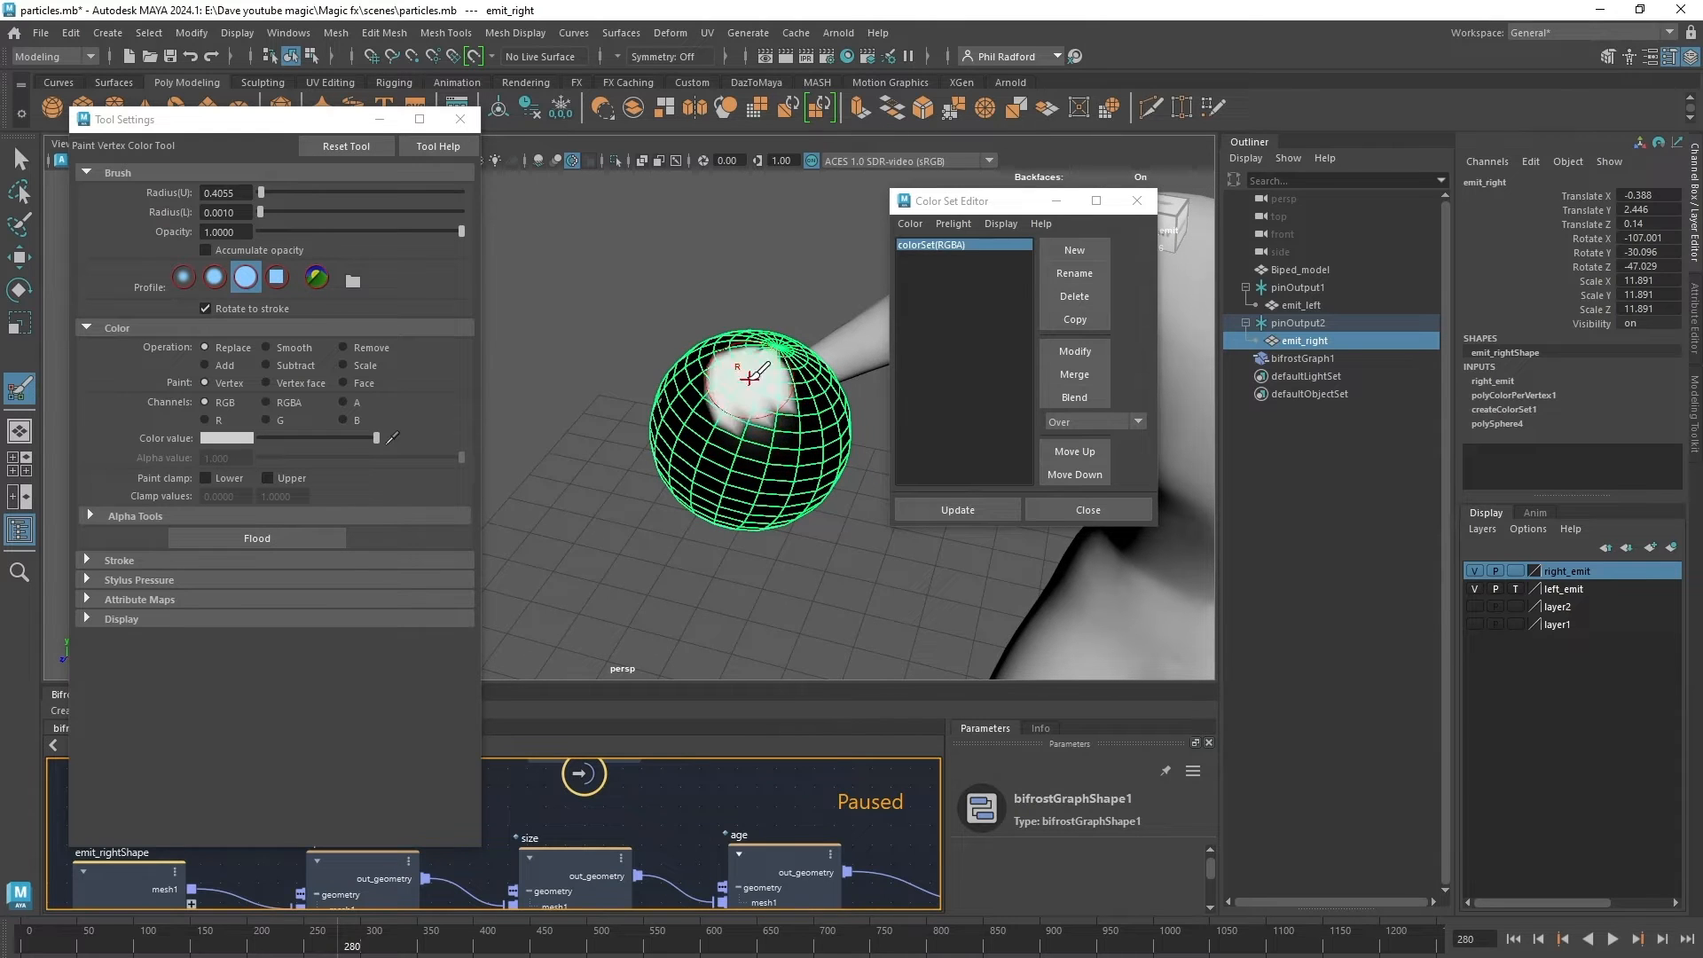
mouse_move(788, 428)
left_mouse_down("alt")
mouse_move(733, 388)
mouse_move(897, 405)
mouse_move(779, 367)
mouse_move(707, 373)
left_mouse_up("alt")
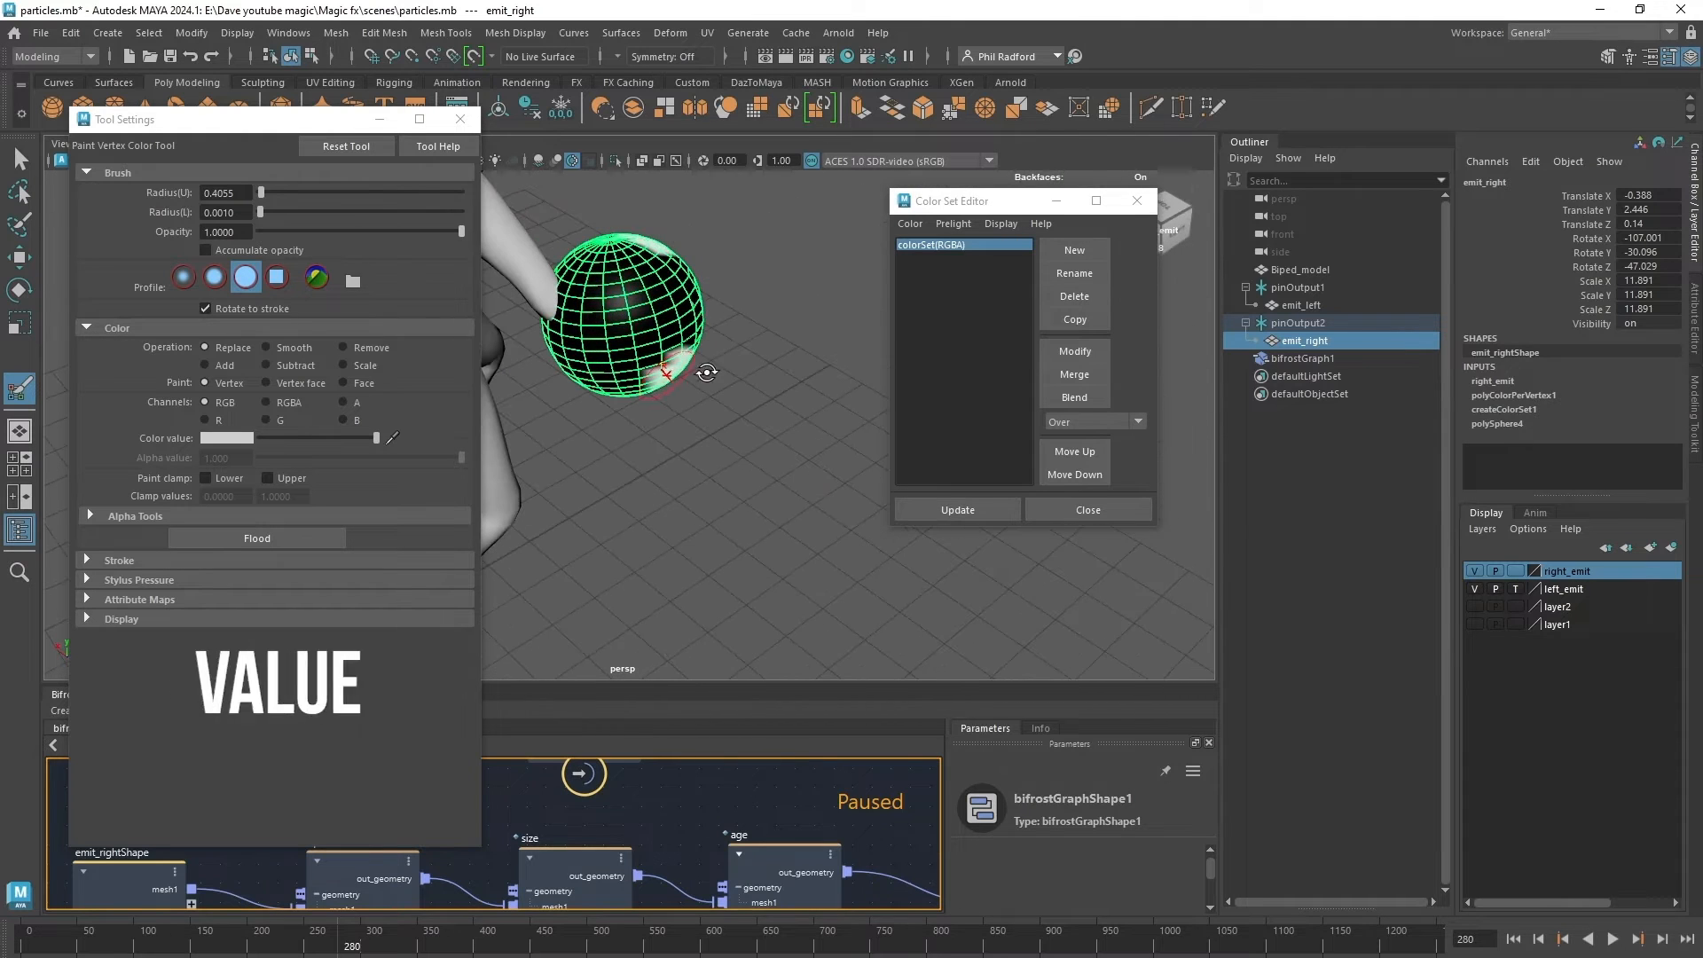
mouse_move(612, 309)
left_mouse_down()
mouse_move(593, 282)
mouse_move(586, 297)
left_mouse_up()
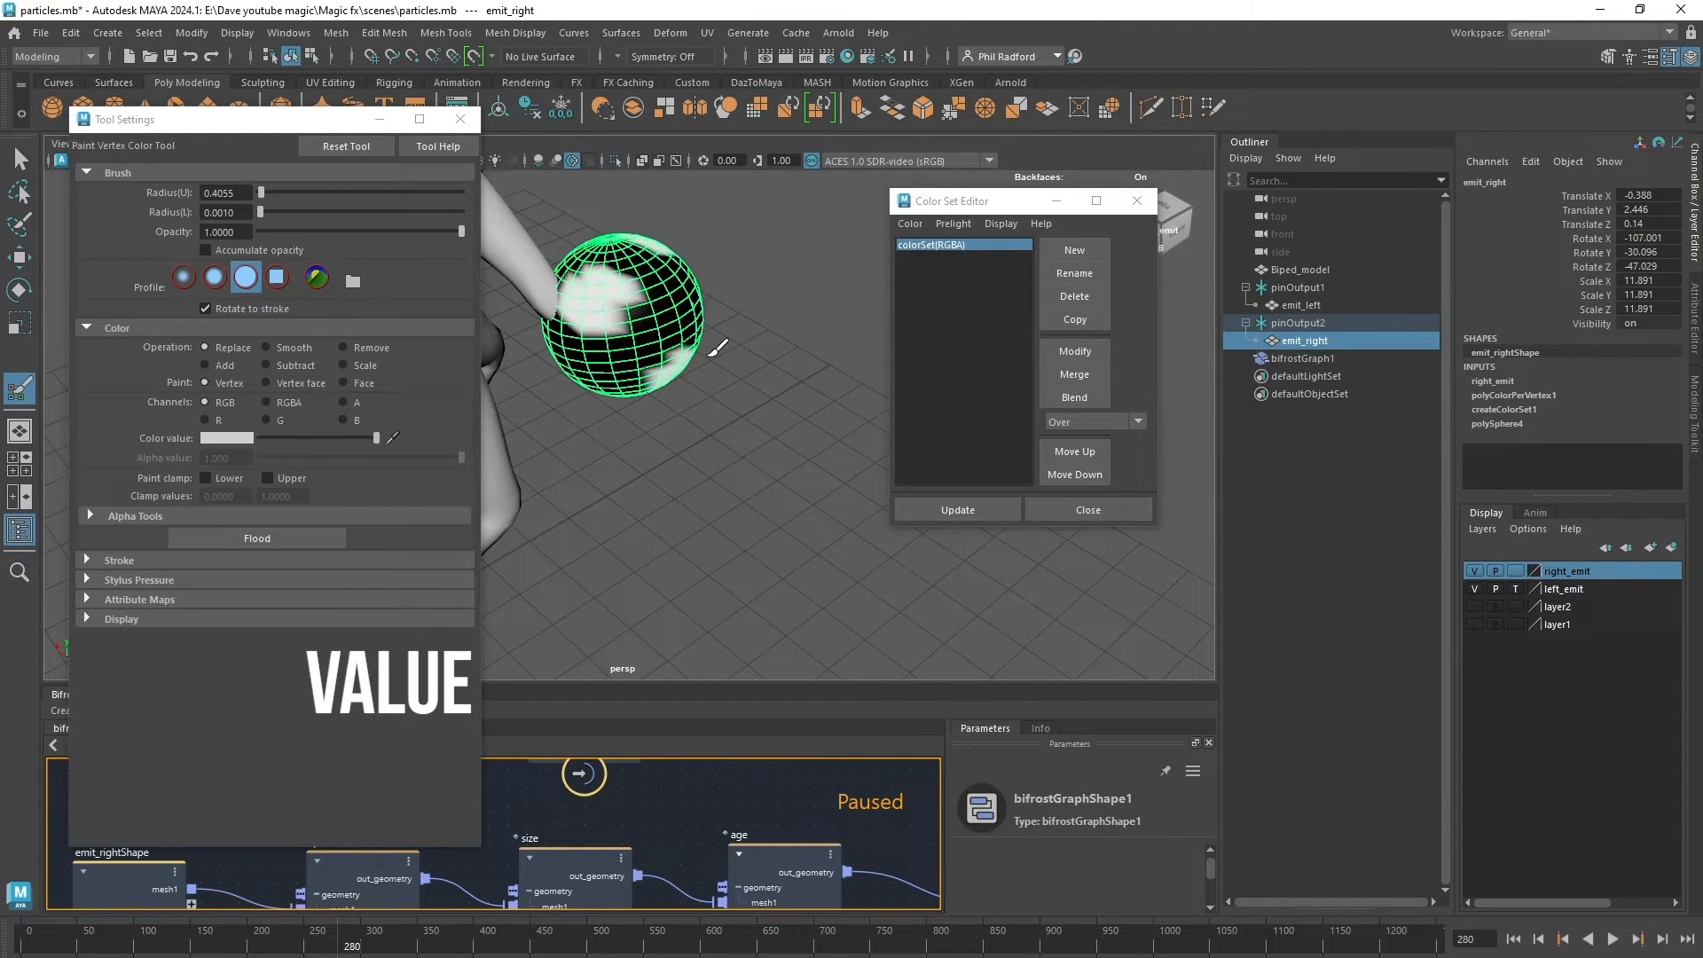
mouse_move(715, 349)
left_mouse_down("alt")
mouse_move(543, 399)
mouse_move(594, 396)
mouse_move(573, 440)
mouse_move(652, 465)
left_mouse_up("alt")
Set the emit_right sphere's axis and height subdivisions to 60, and flood the denser mesh with black vertex color.
left_click(1522, 424)
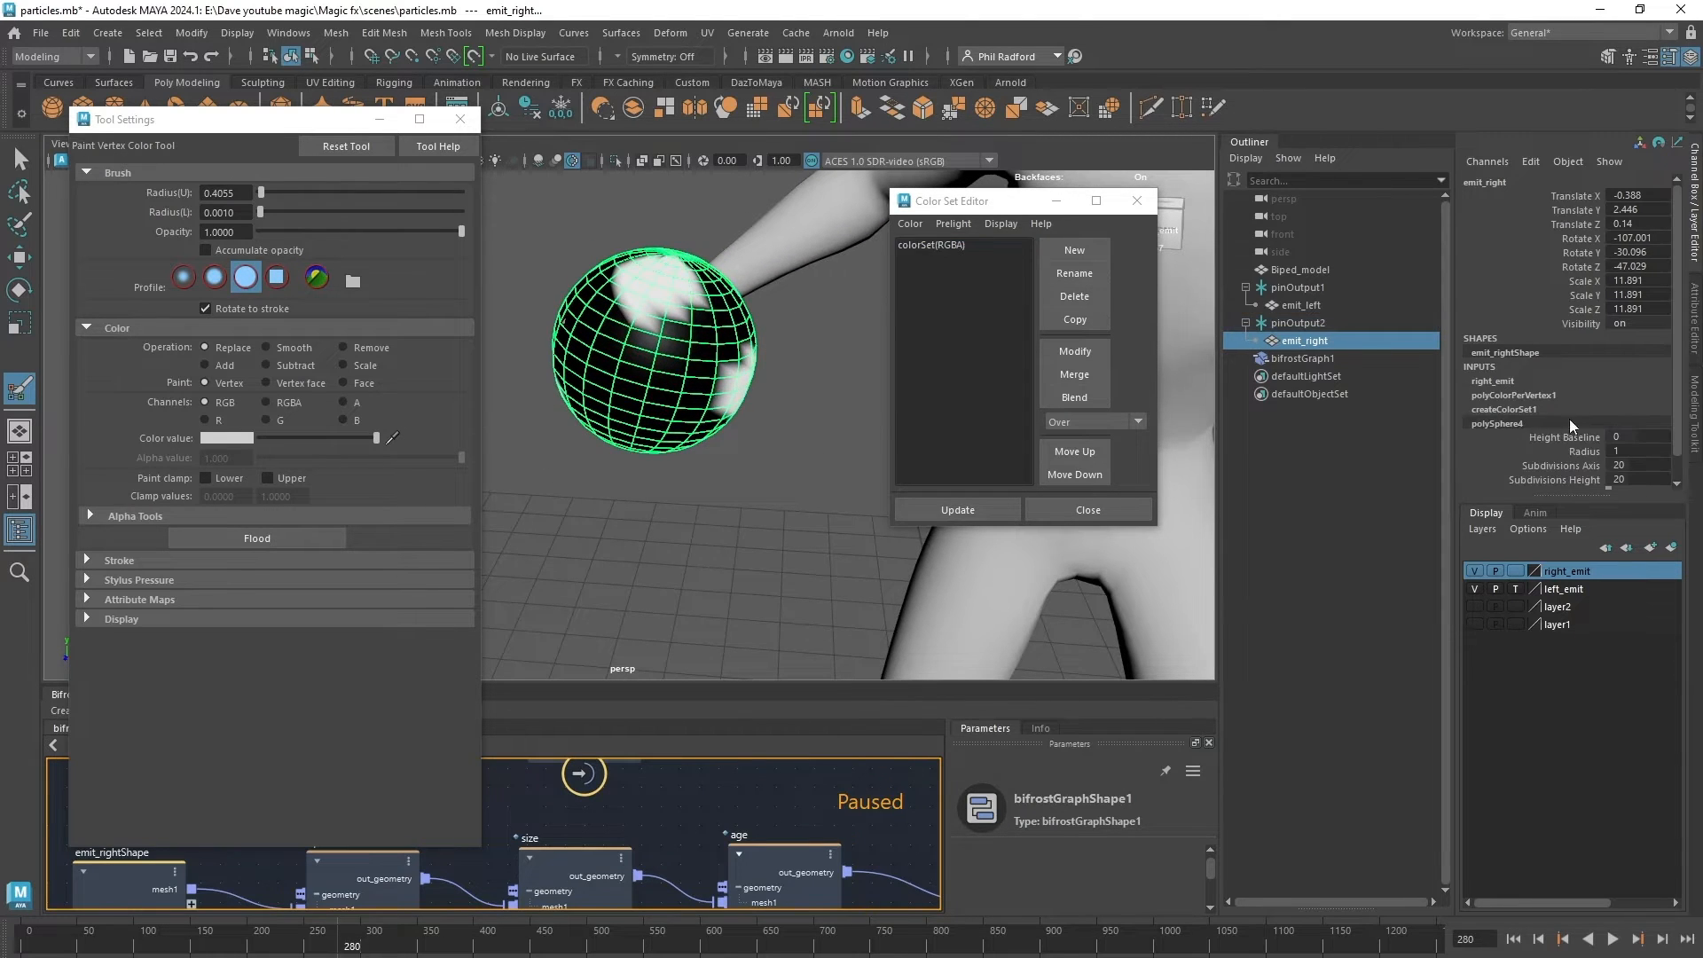
scroll(1569, 422, "down", 1)
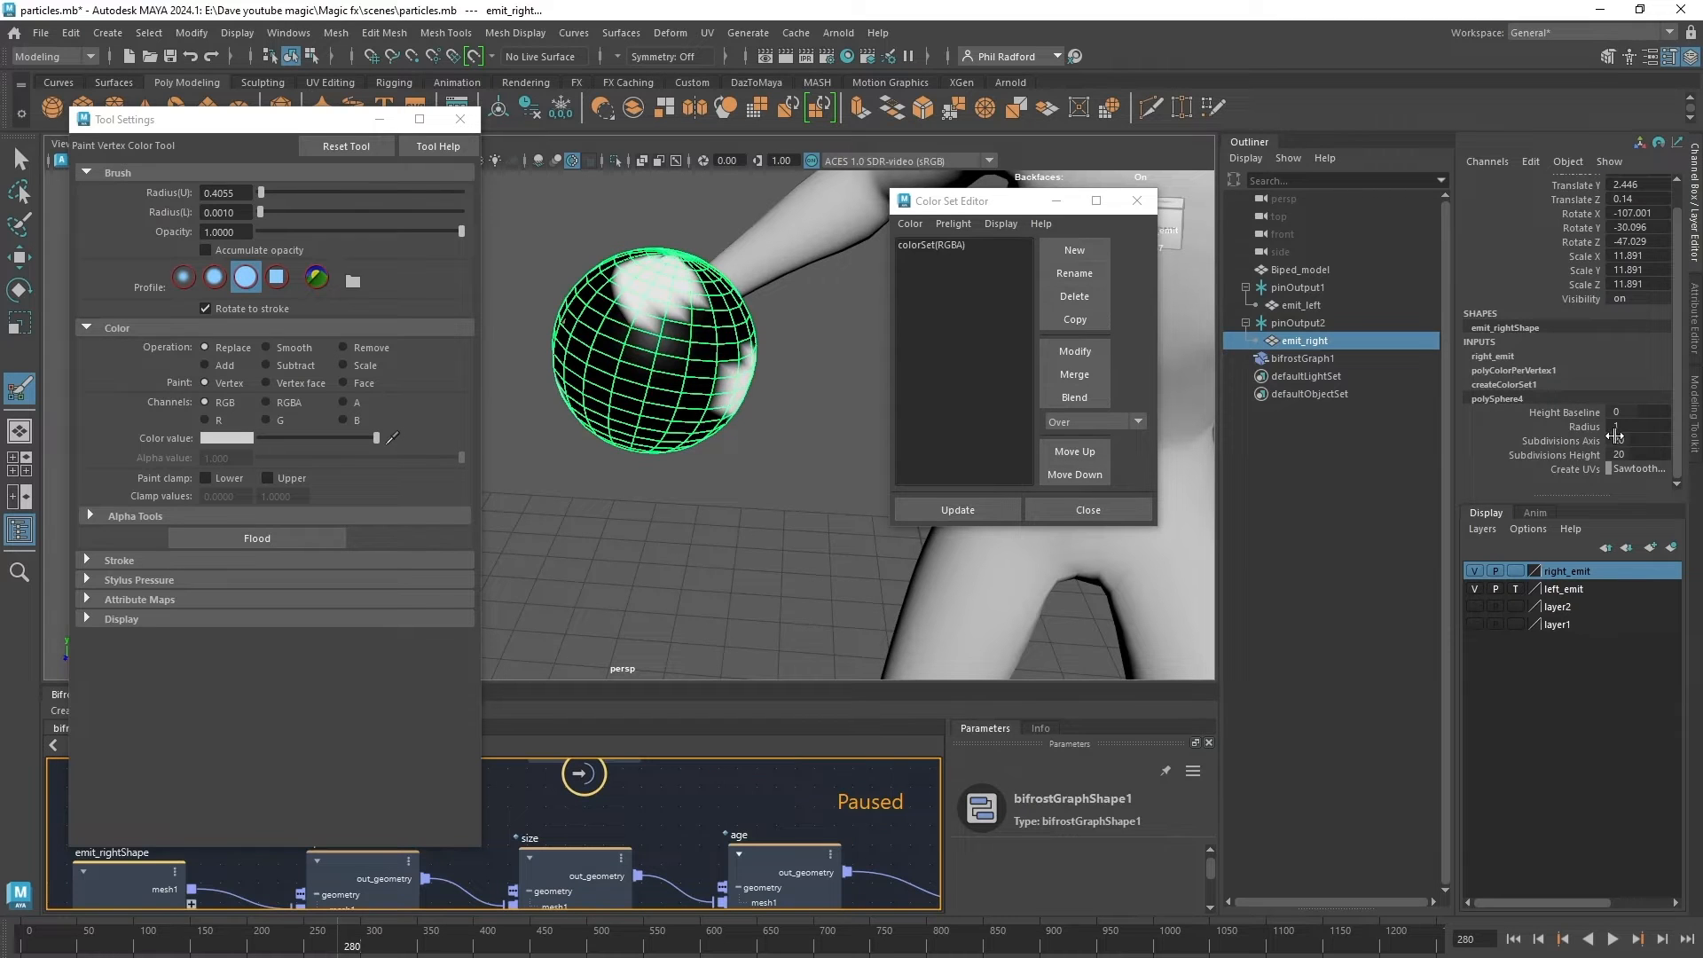
left_click_drag(1618, 440, 1622, 455)
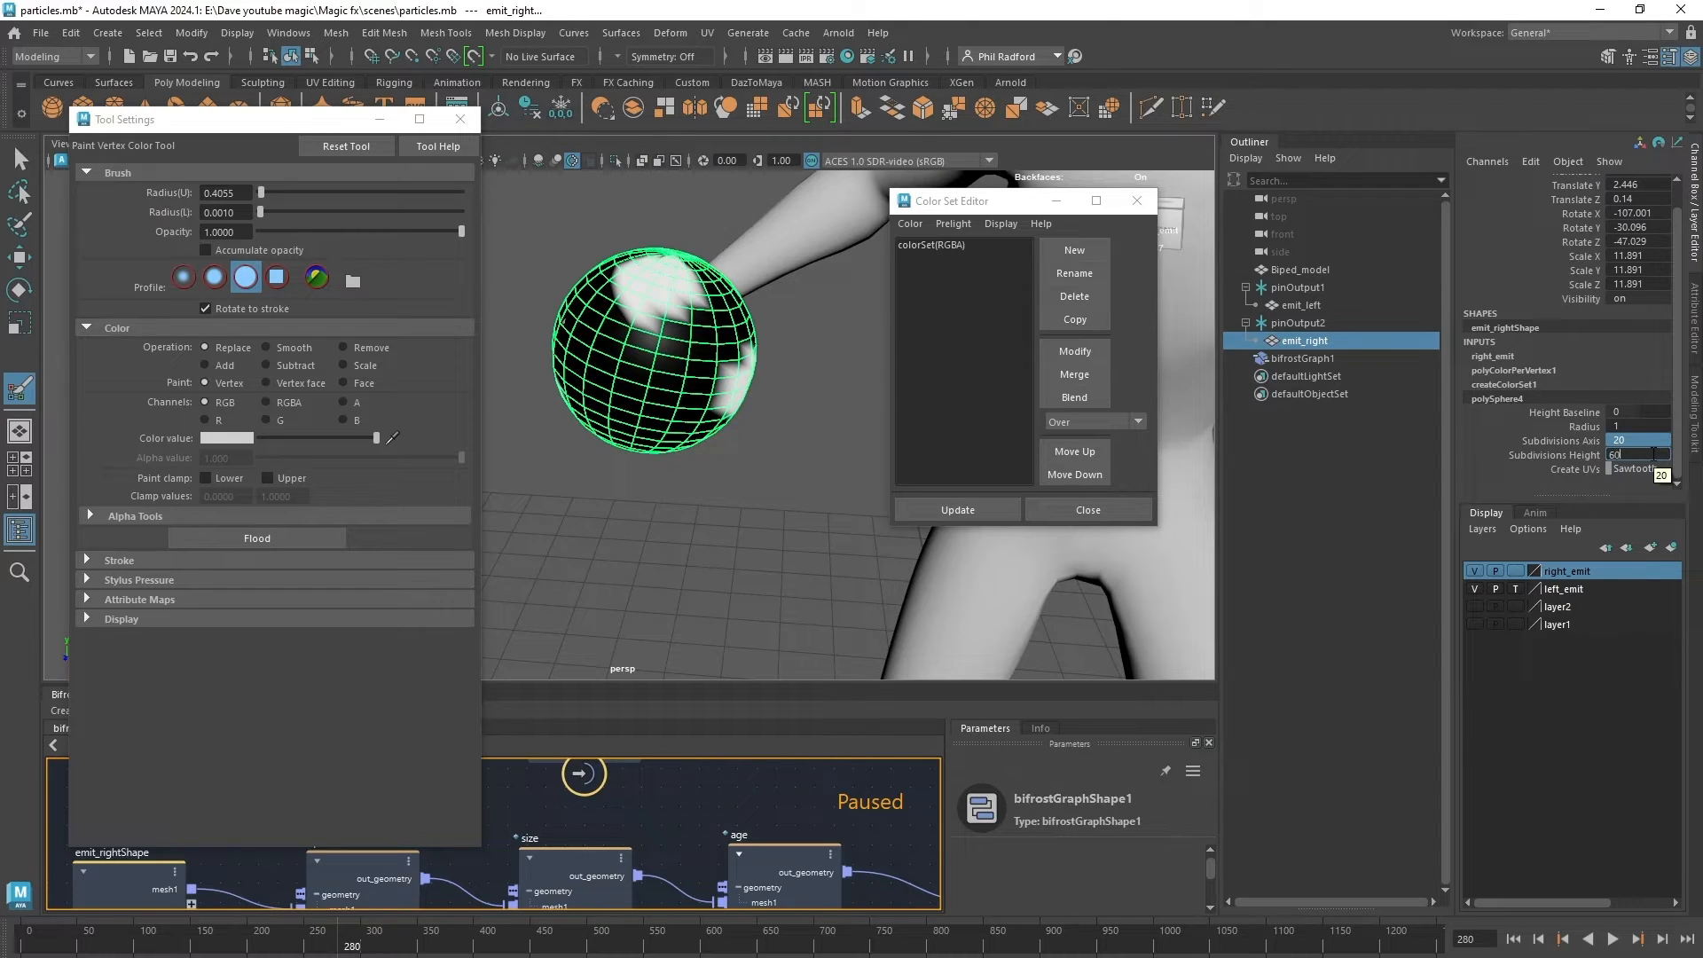
type("60")
key("Return")
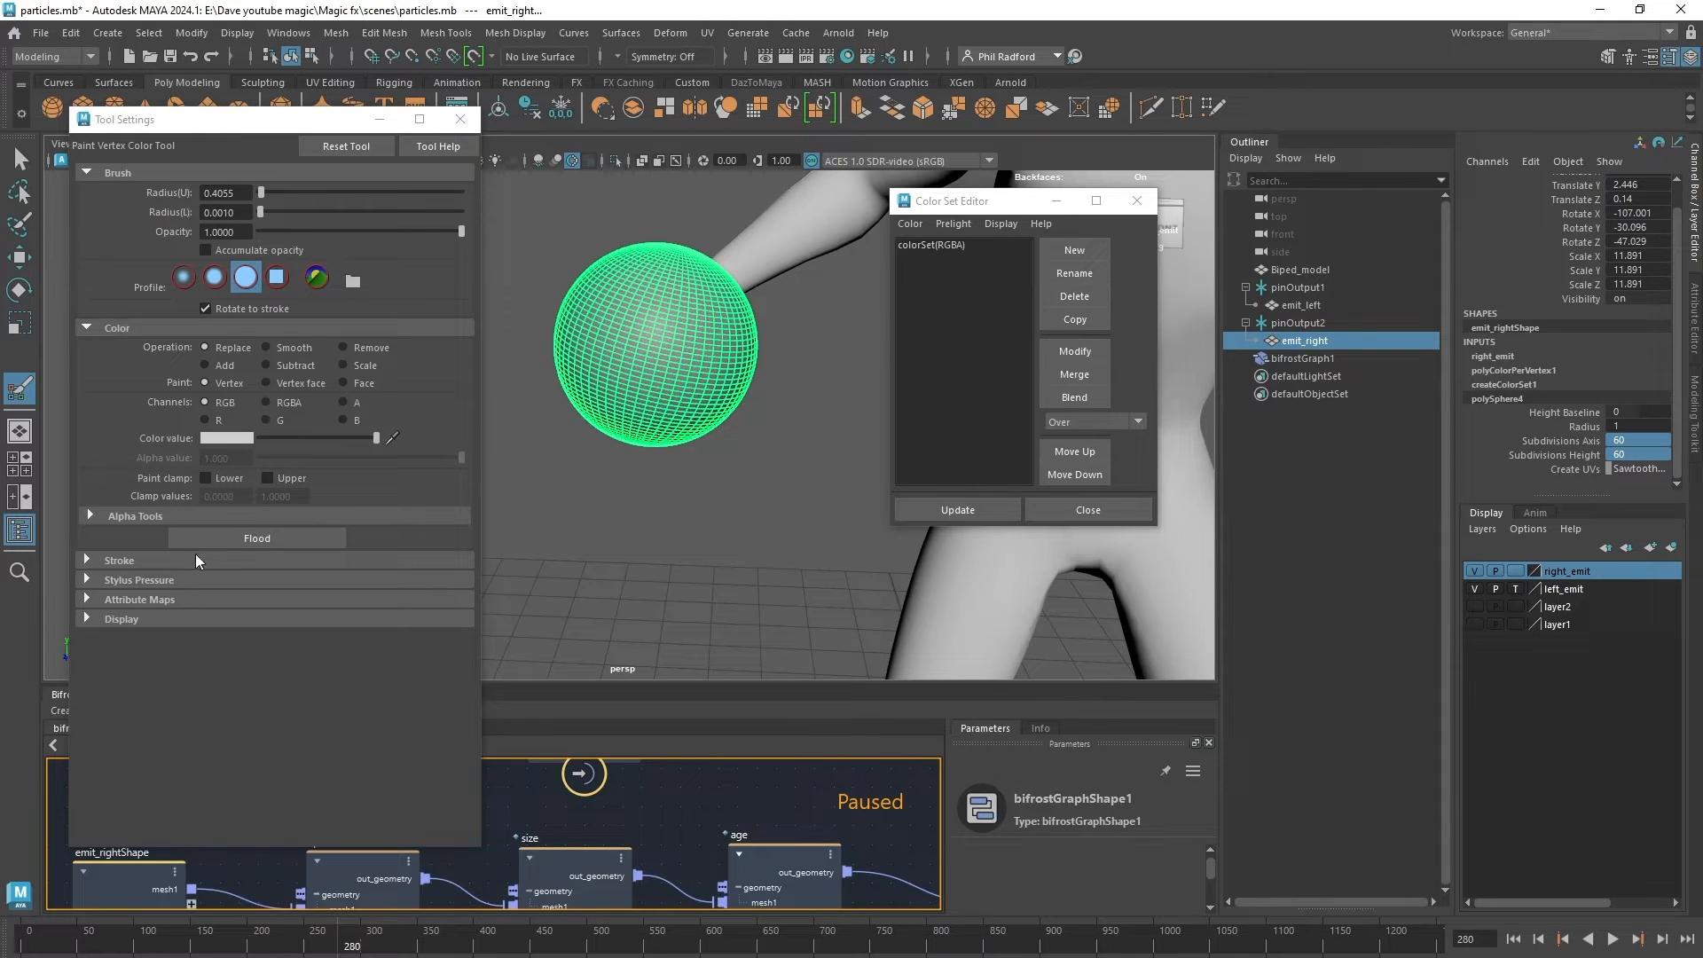
left_click_drag(295, 433, 205, 449)
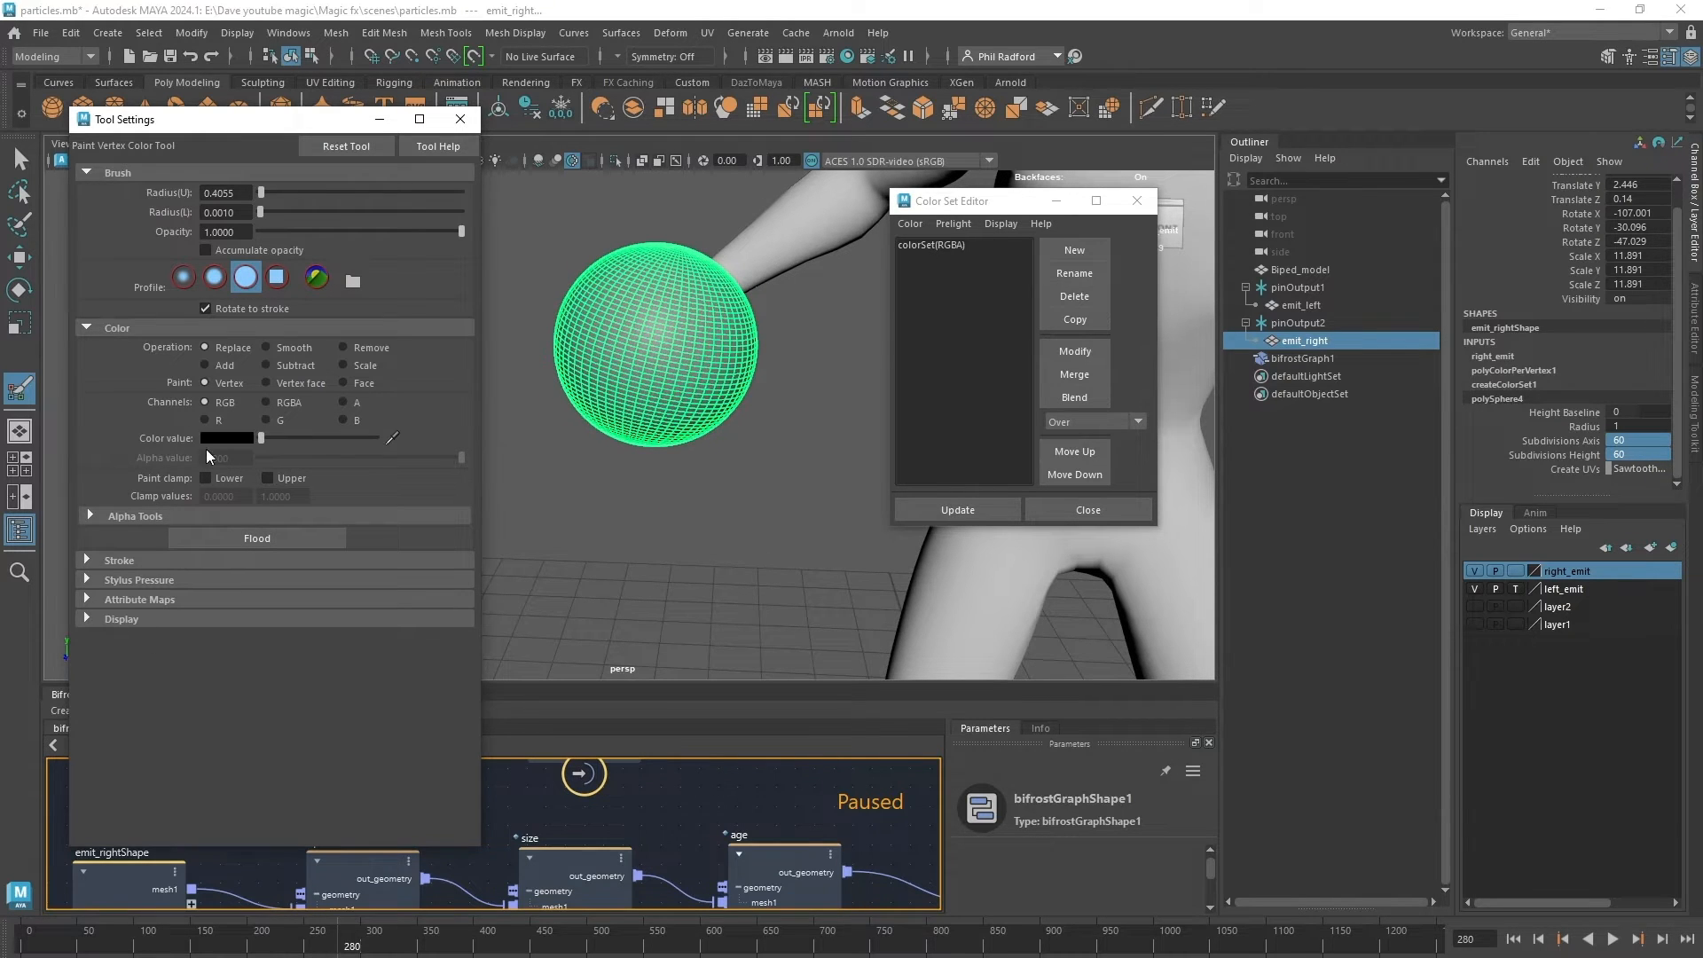
left_click(257, 538)
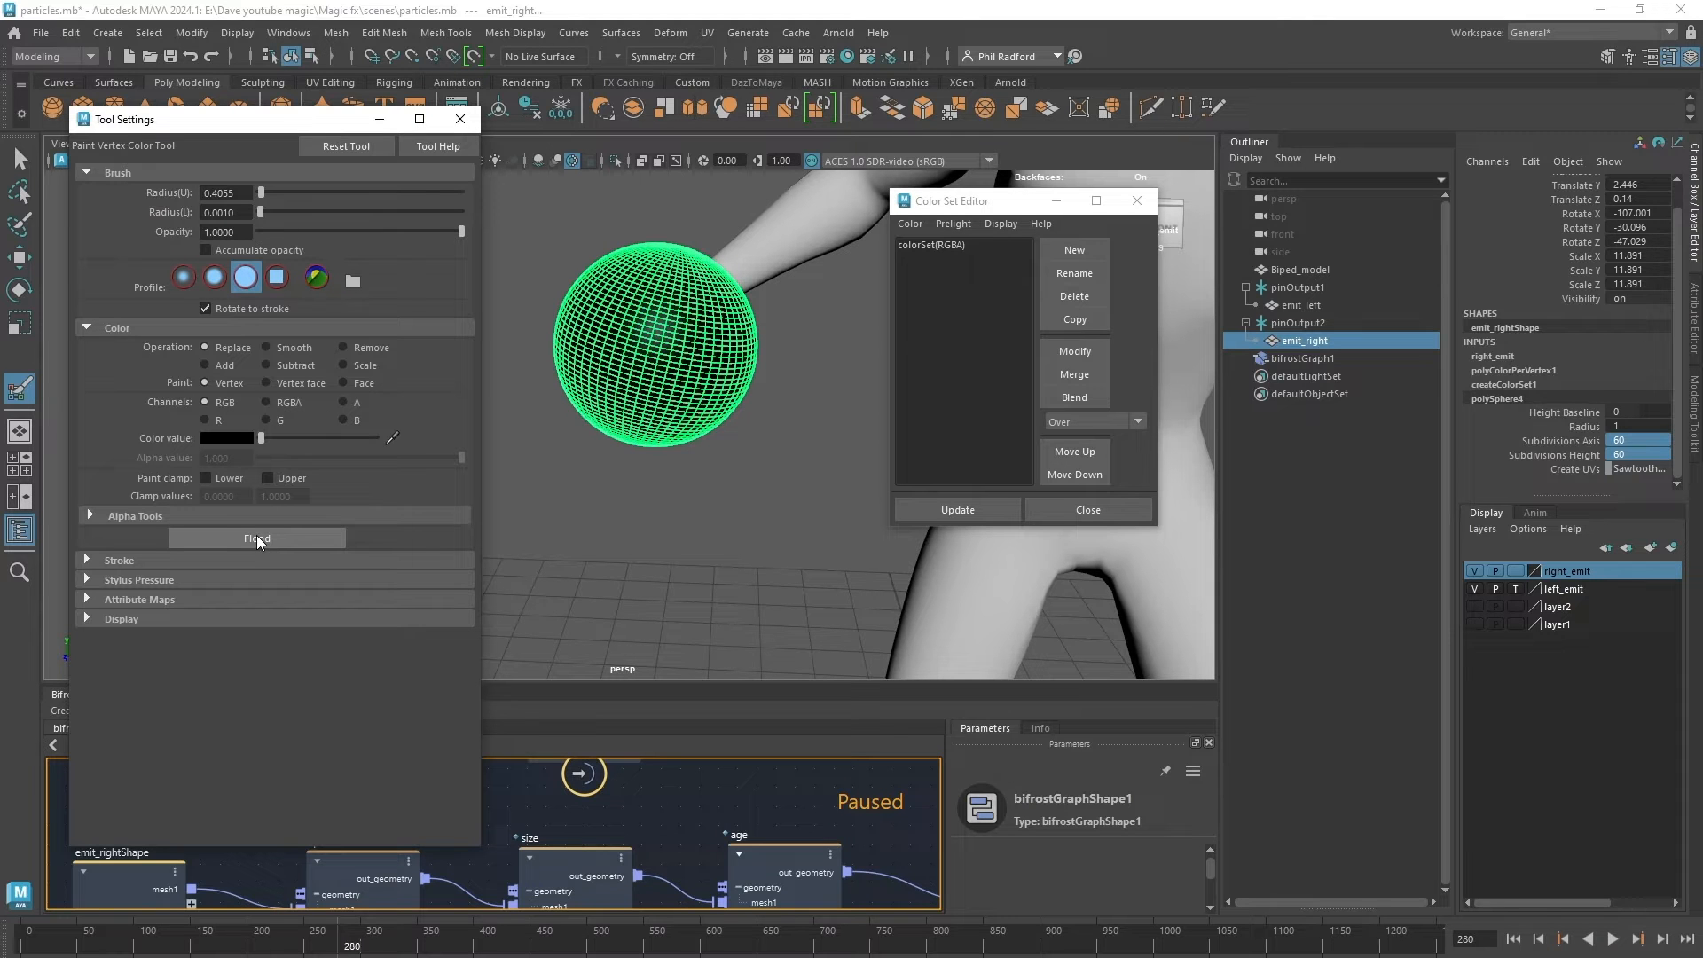
Paint white patches all around the dense emit_right sphere with a brush radius of about 0.31, and leave the paint tool.
left_click_drag(262, 437, 376, 438)
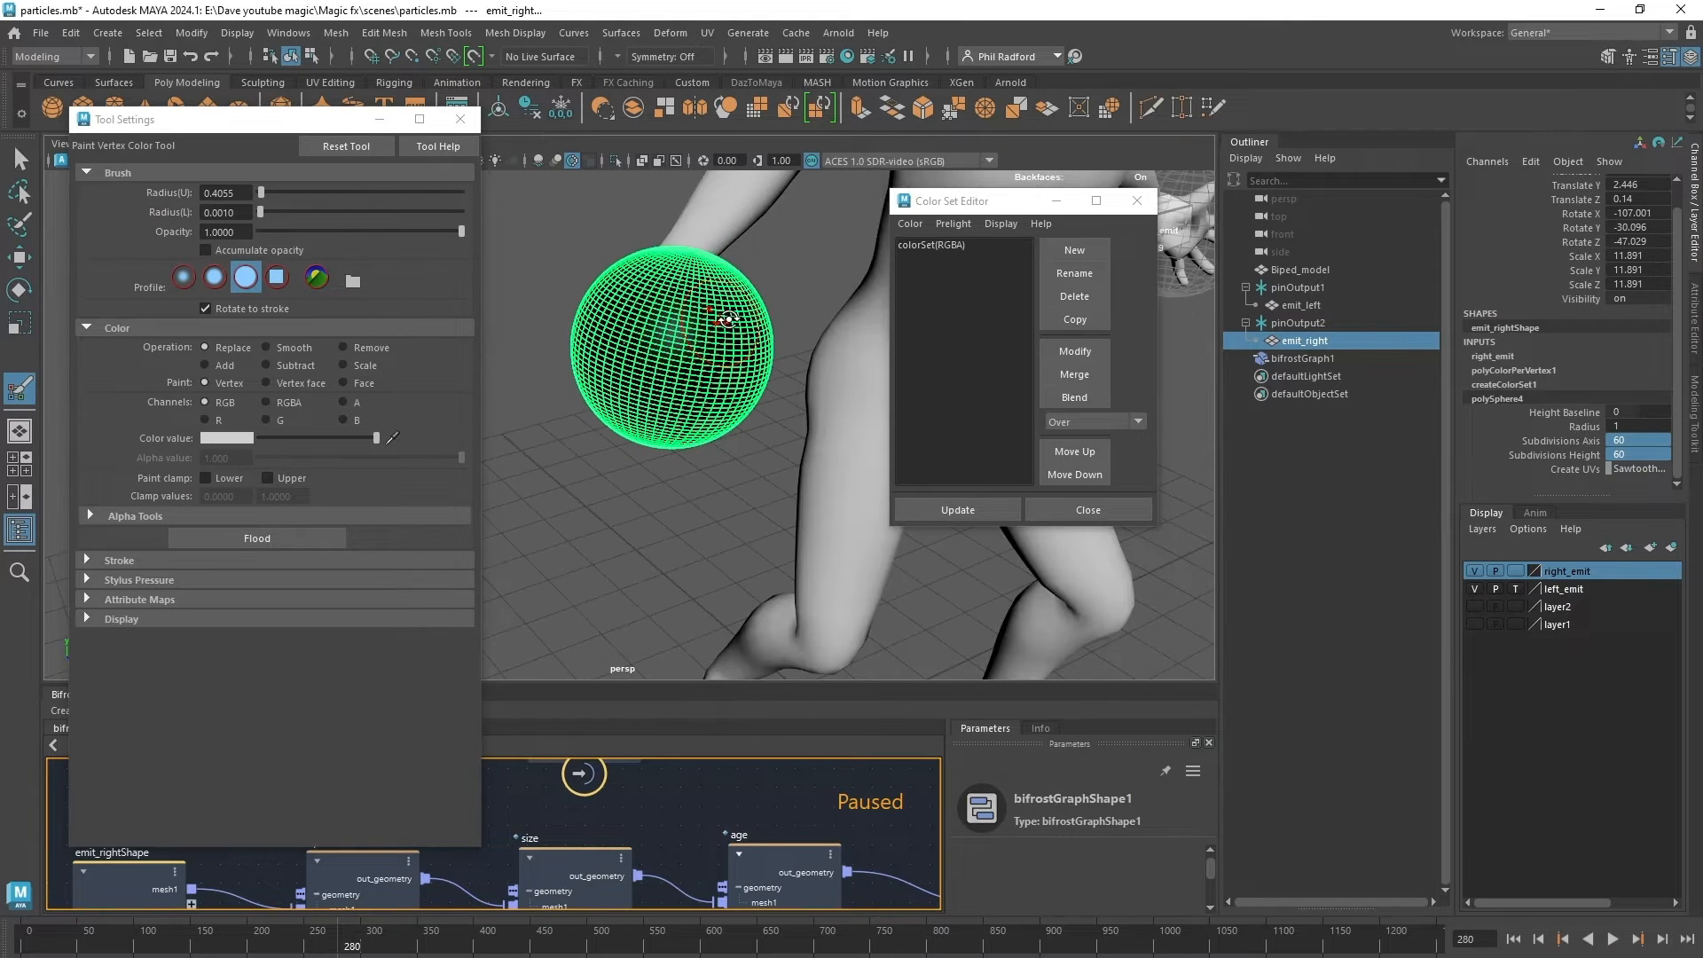
right_click_drag(728, 319, 765, 342, "alt")
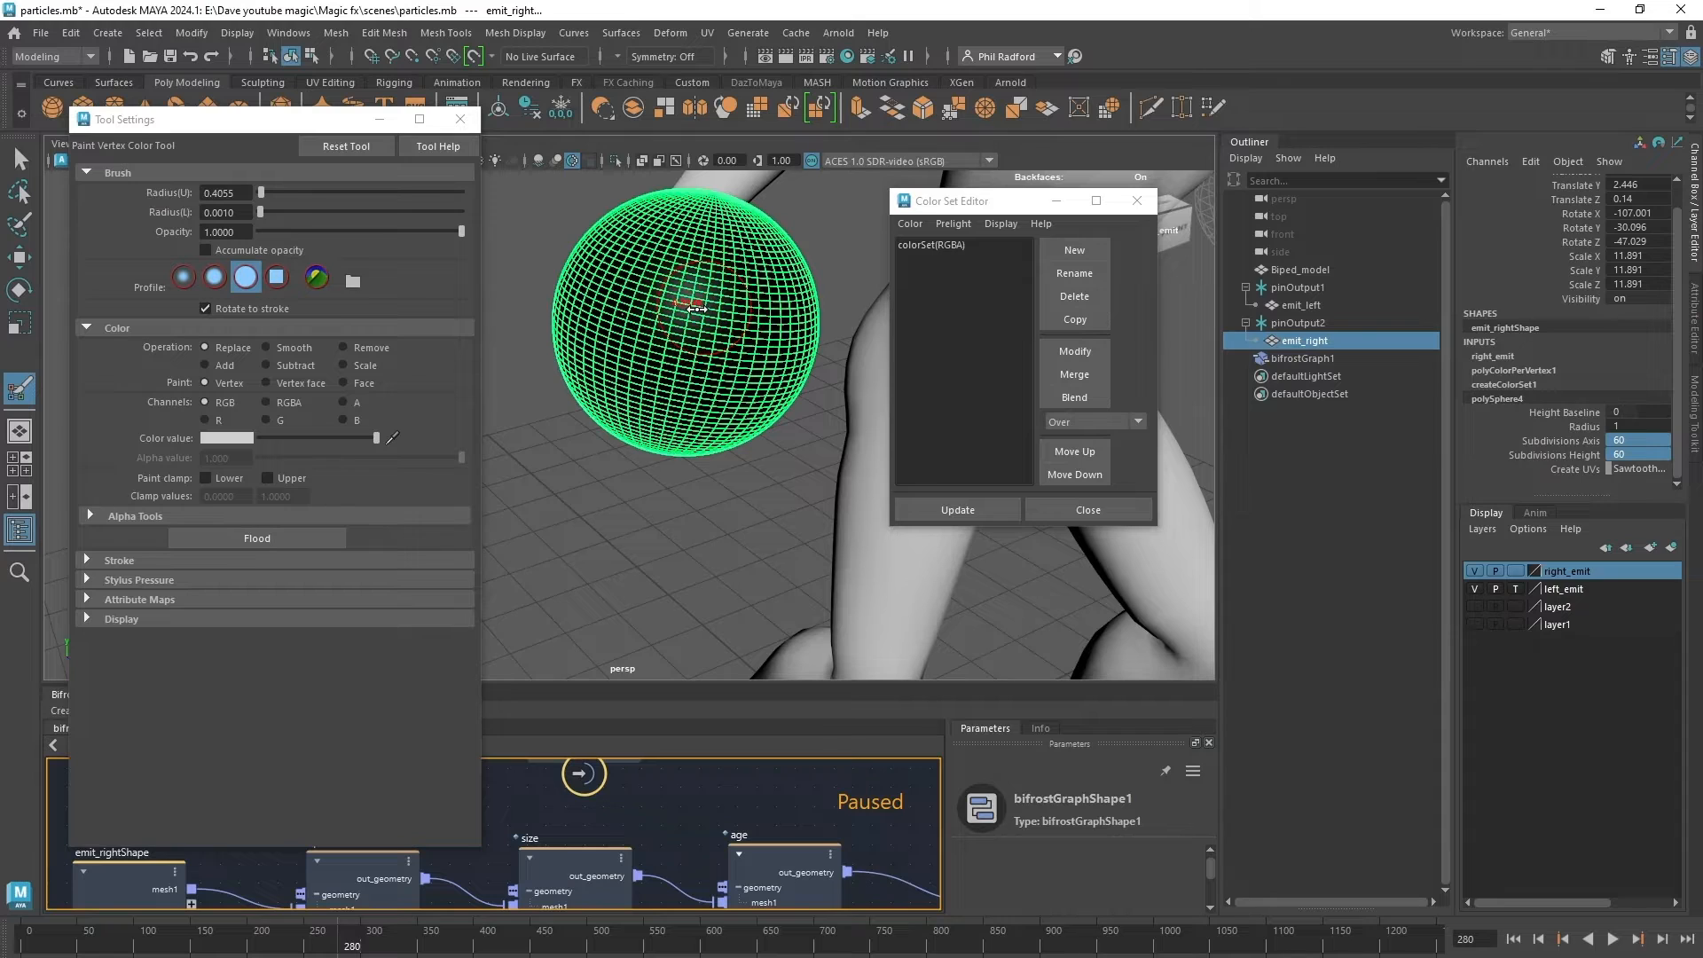
left_click_drag(698, 310, 689, 310)
left_click_drag(670, 373, 821, 361, "alt")
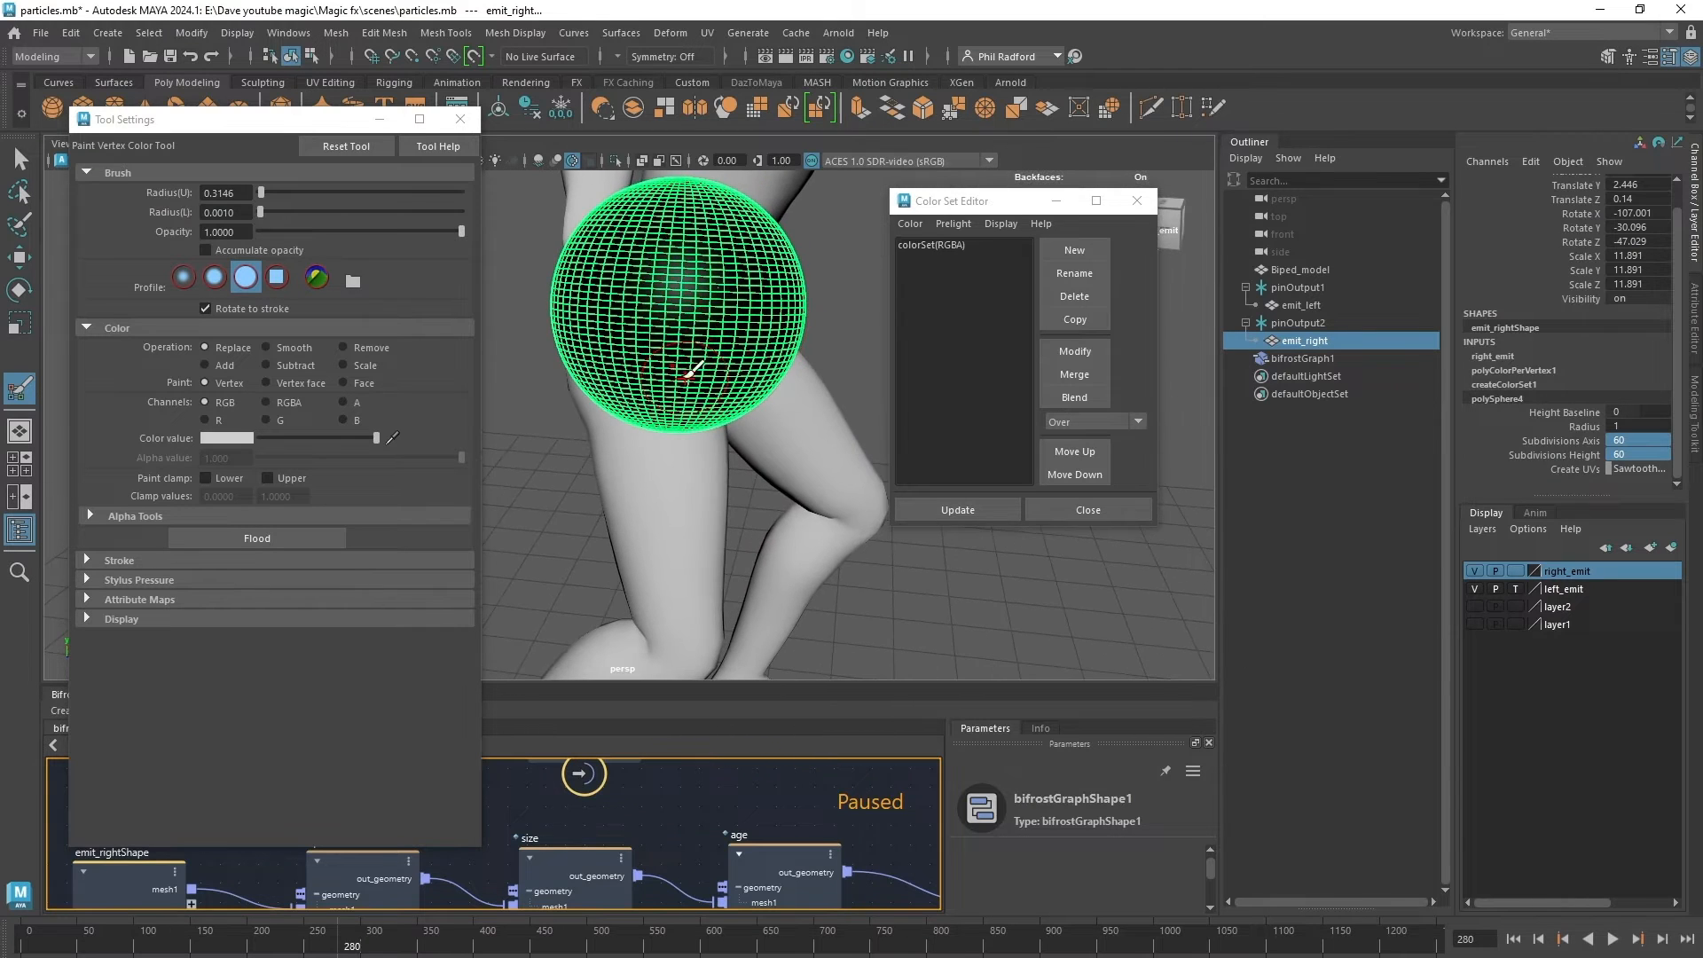
mouse_move(678, 318)
left_mouse_down("alt")
mouse_move(654, 302)
mouse_move(577, 333)
left_mouse_up("alt")
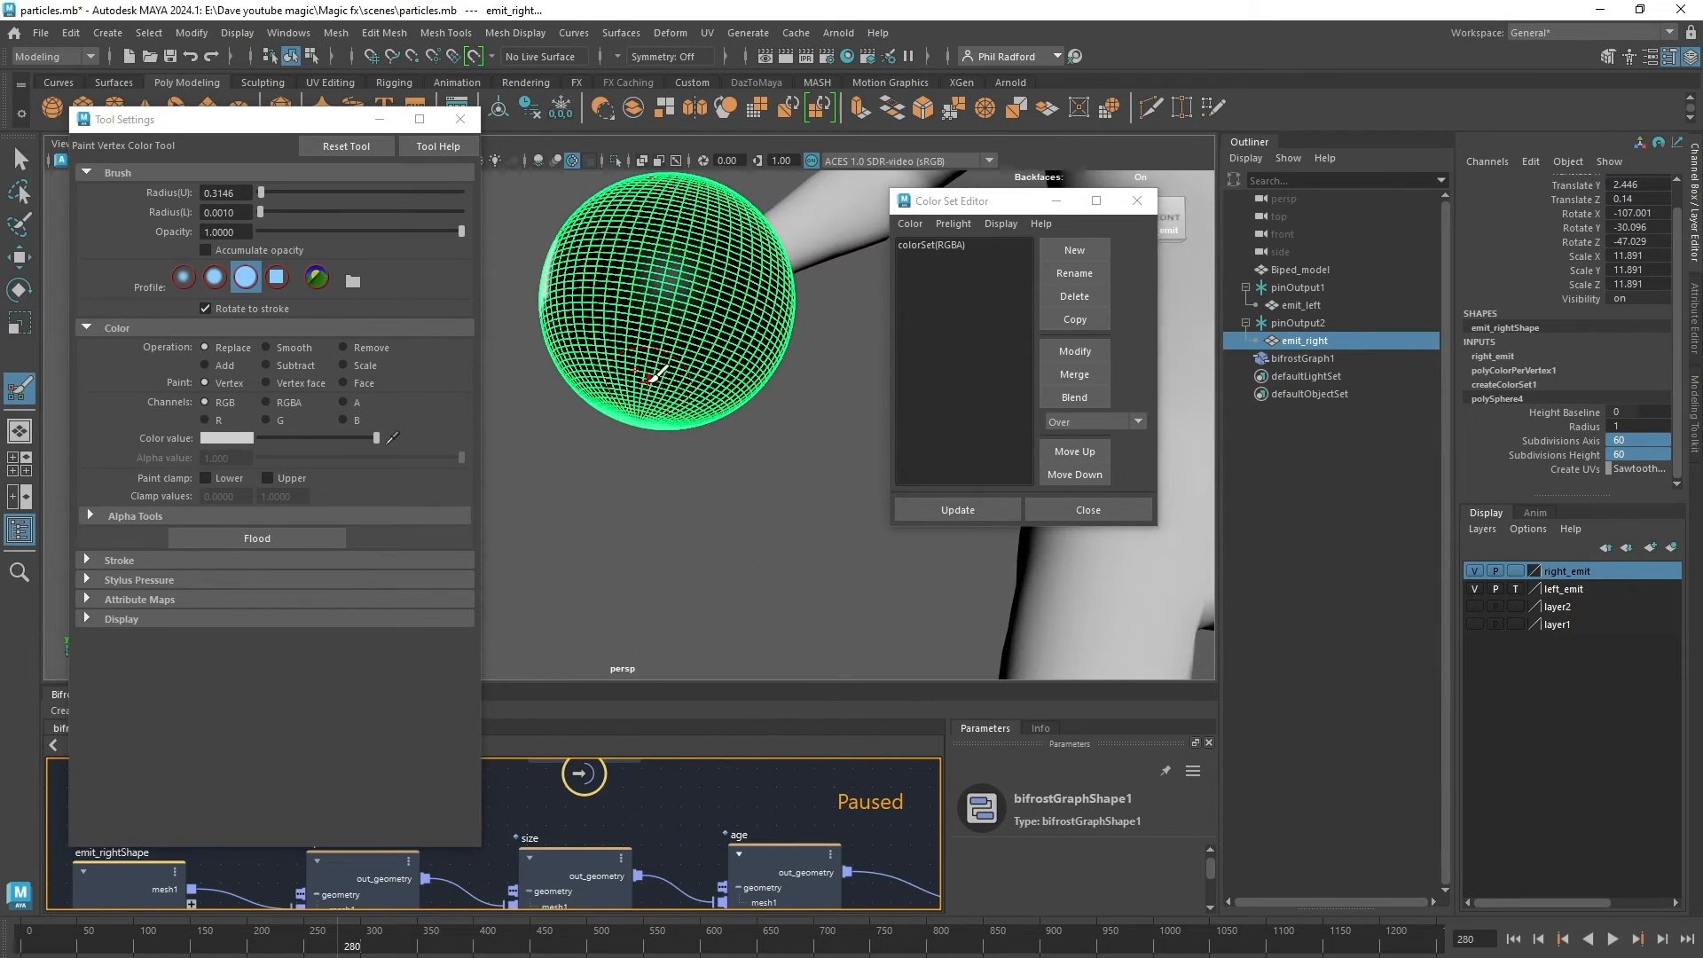
left_click_drag(646, 382, 543, 429)
mouse_move(669, 327)
left_mouse_down("alt")
mouse_move(709, 317)
mouse_move(836, 357)
mouse_move(632, 327)
mouse_move(836, 342)
mouse_move(633, 330)
mouse_move(768, 348)
mouse_move(618, 300)
mouse_move(712, 364)
mouse_move(724, 276)
left_mouse_up("alt")
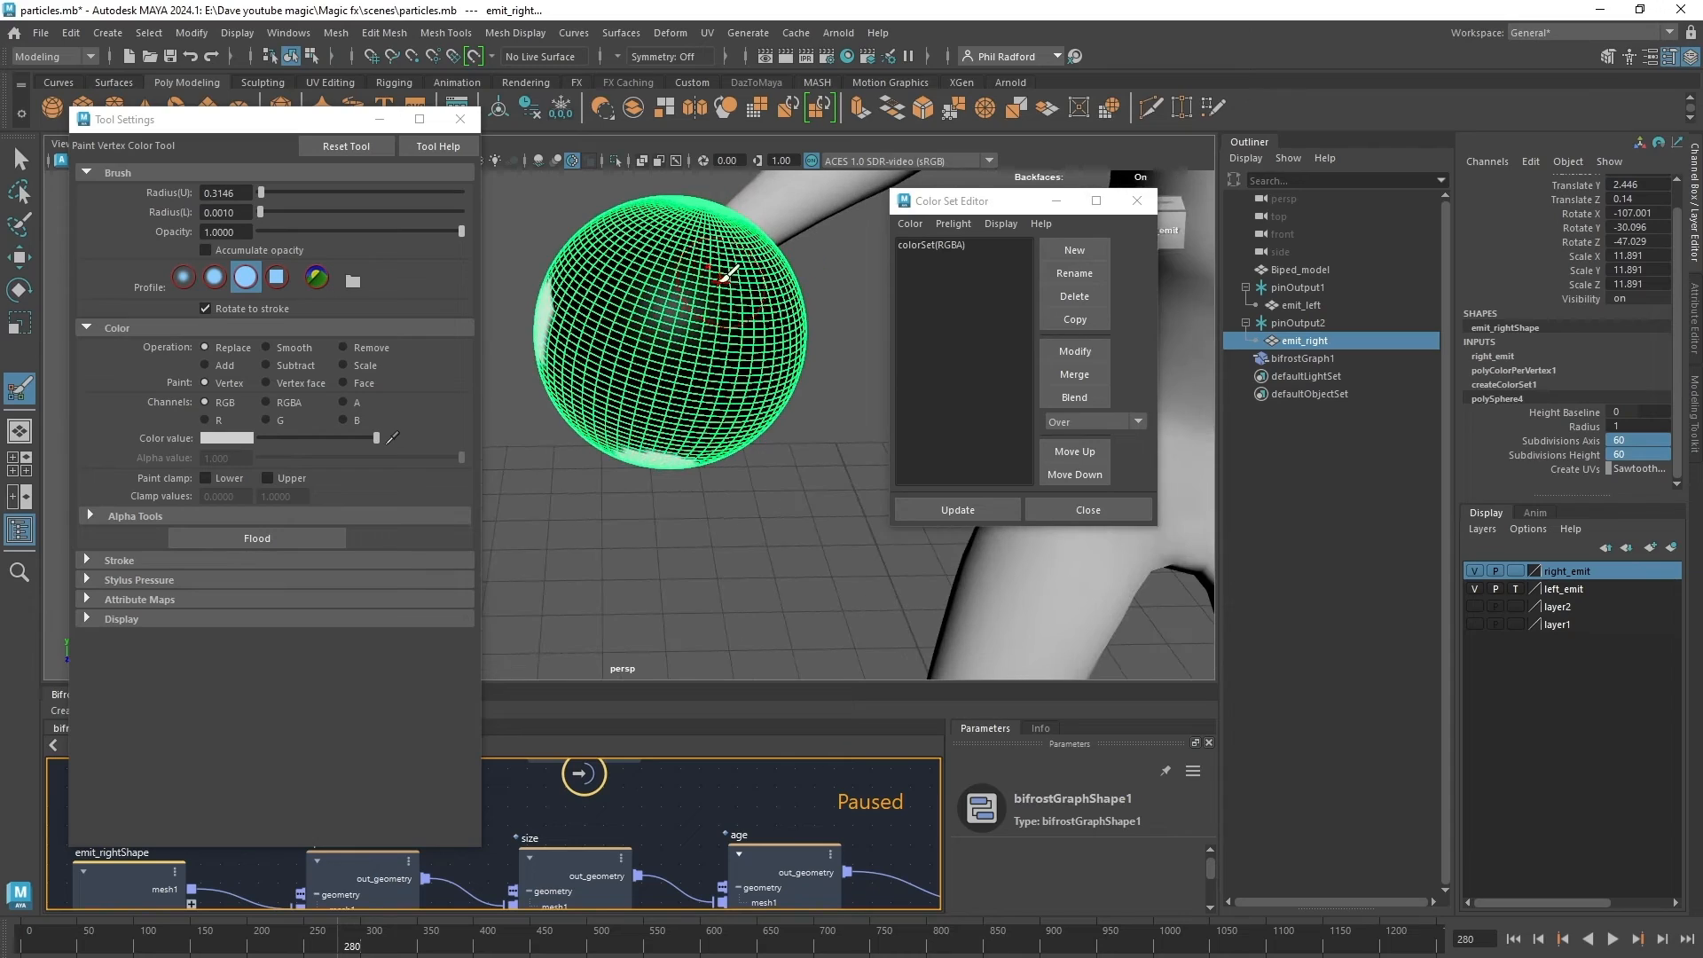
mouse_move(739, 353)
left_mouse_down("alt")
mouse_move(684, 342)
mouse_move(652, 302)
mouse_move(694, 287)
left_mouse_up("alt")
mouse_move(695, 288)
left_mouse_down("alt")
mouse_move(654, 338)
mouse_move(560, 281)
left_mouse_up("alt")
left_click(616, 369)
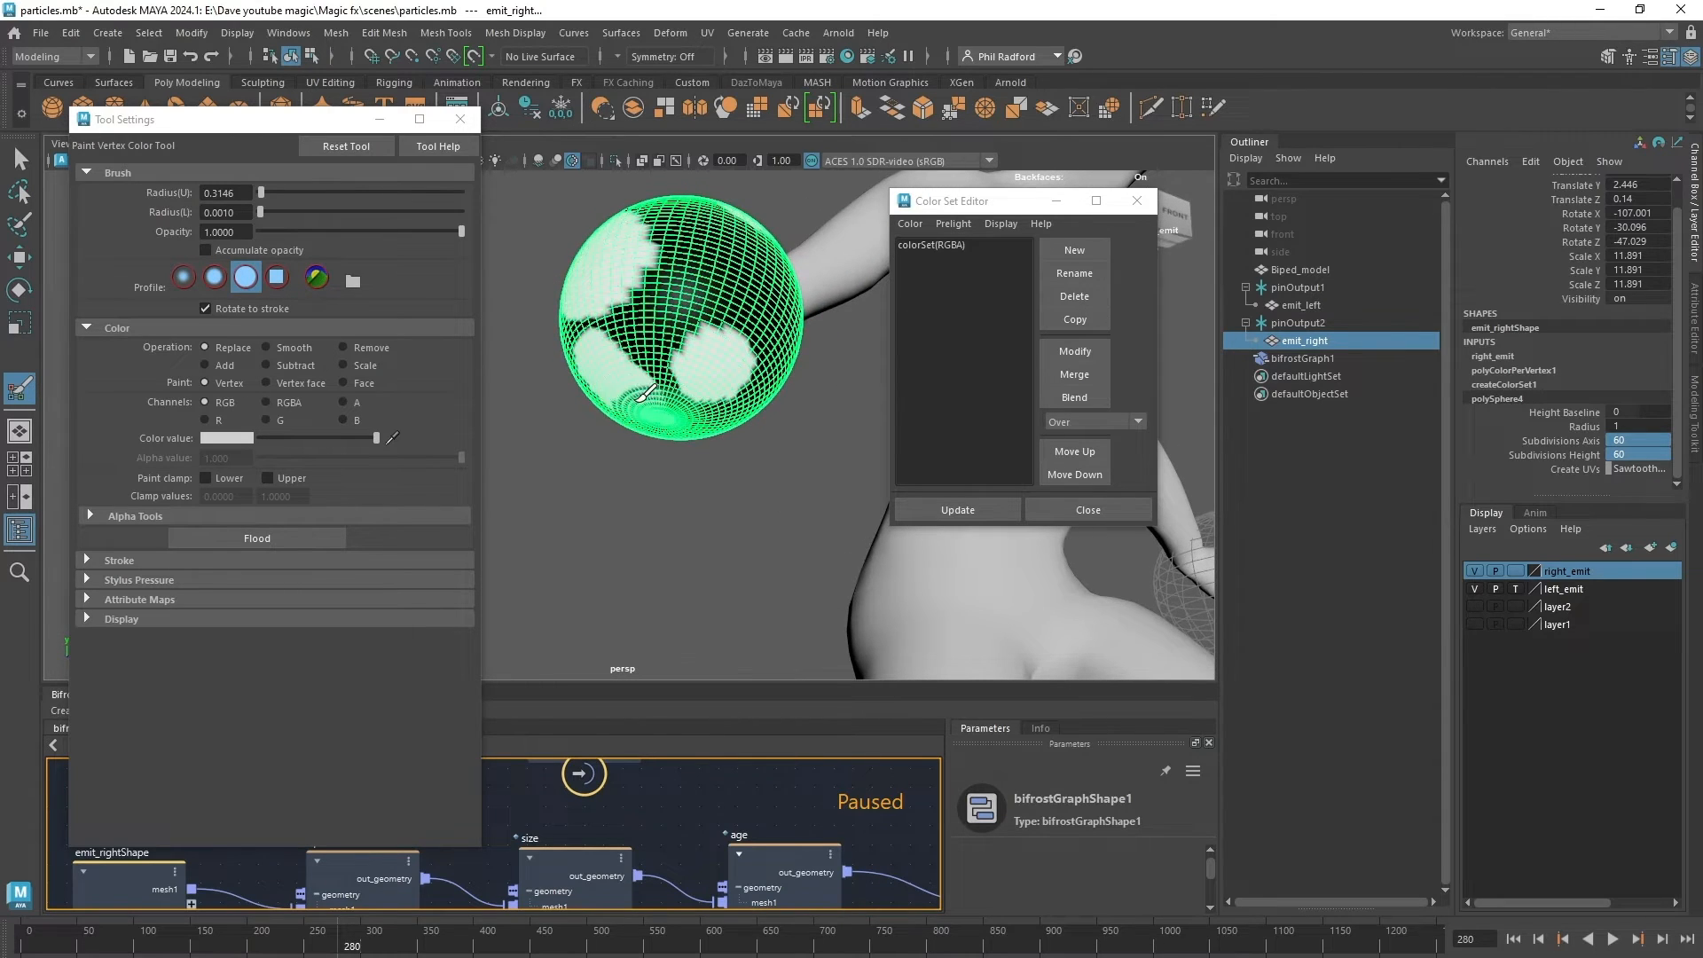
left_click_drag(743, 429, 584, 458, "alt")
left_click(709, 362)
mouse_move(723, 318)
left_mouse_down("alt")
mouse_move(701, 399)
mouse_move(688, 377)
left_mouse_up("alt")
middle_click_drag(685, 357, 678, 342, "alt")
left_click_drag(678, 342, 739, 321, "alt")
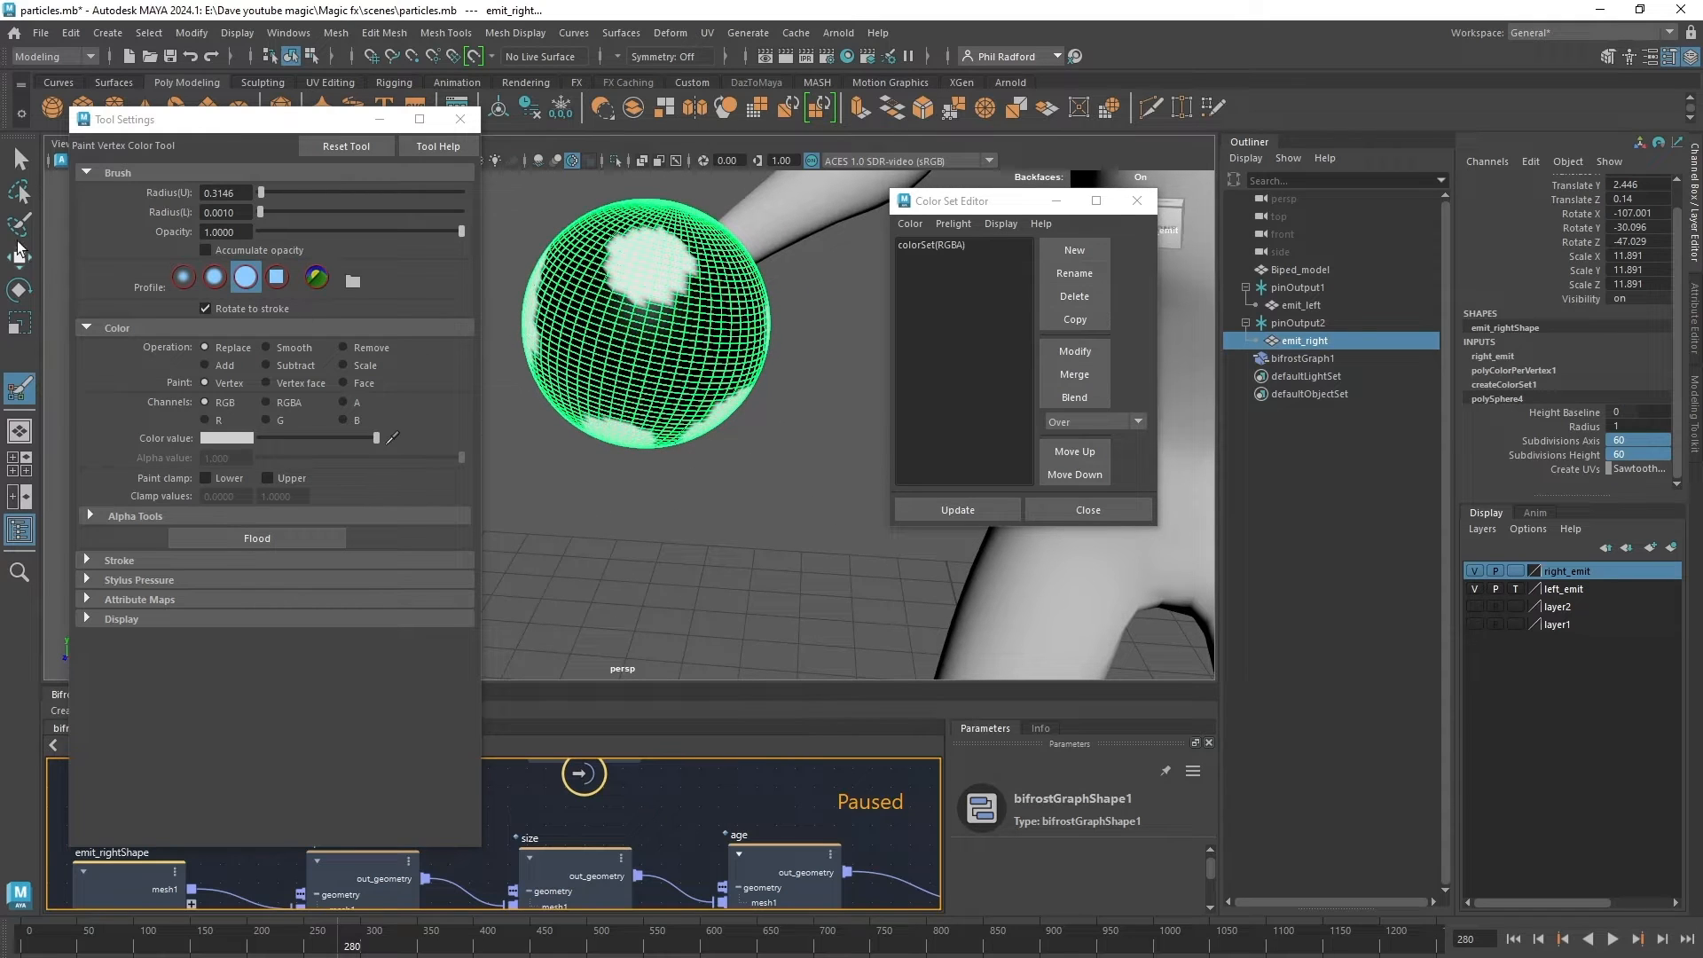
key("q")
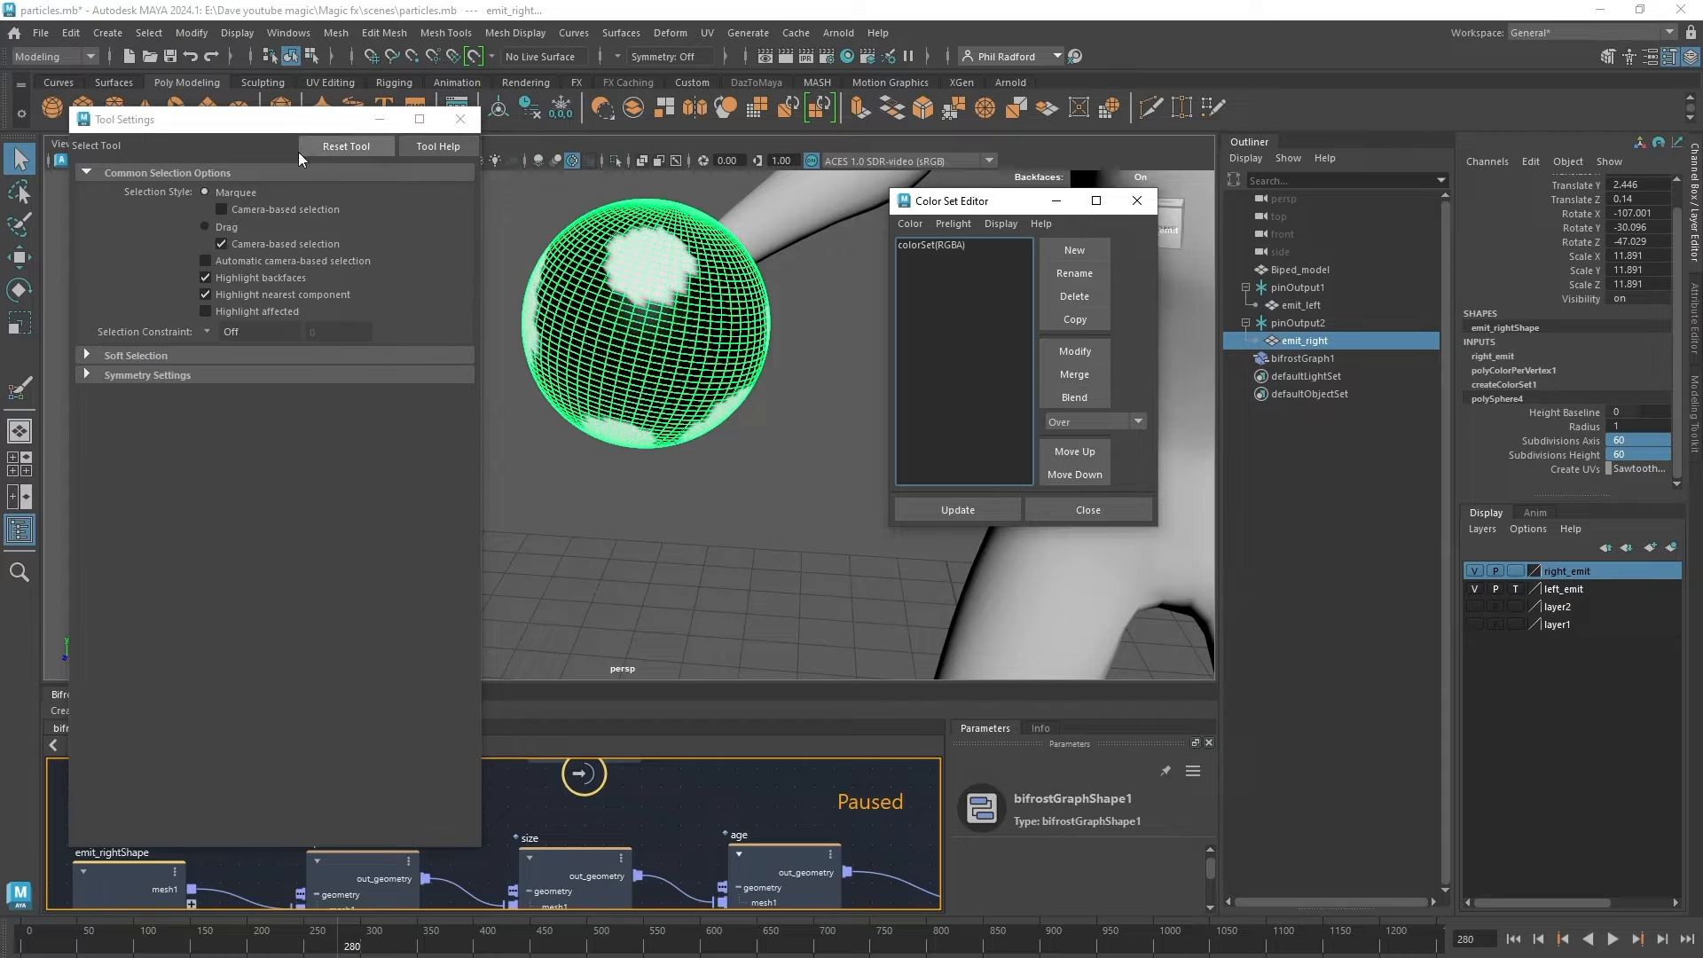
left_click_drag(285, 130, 0, 206)
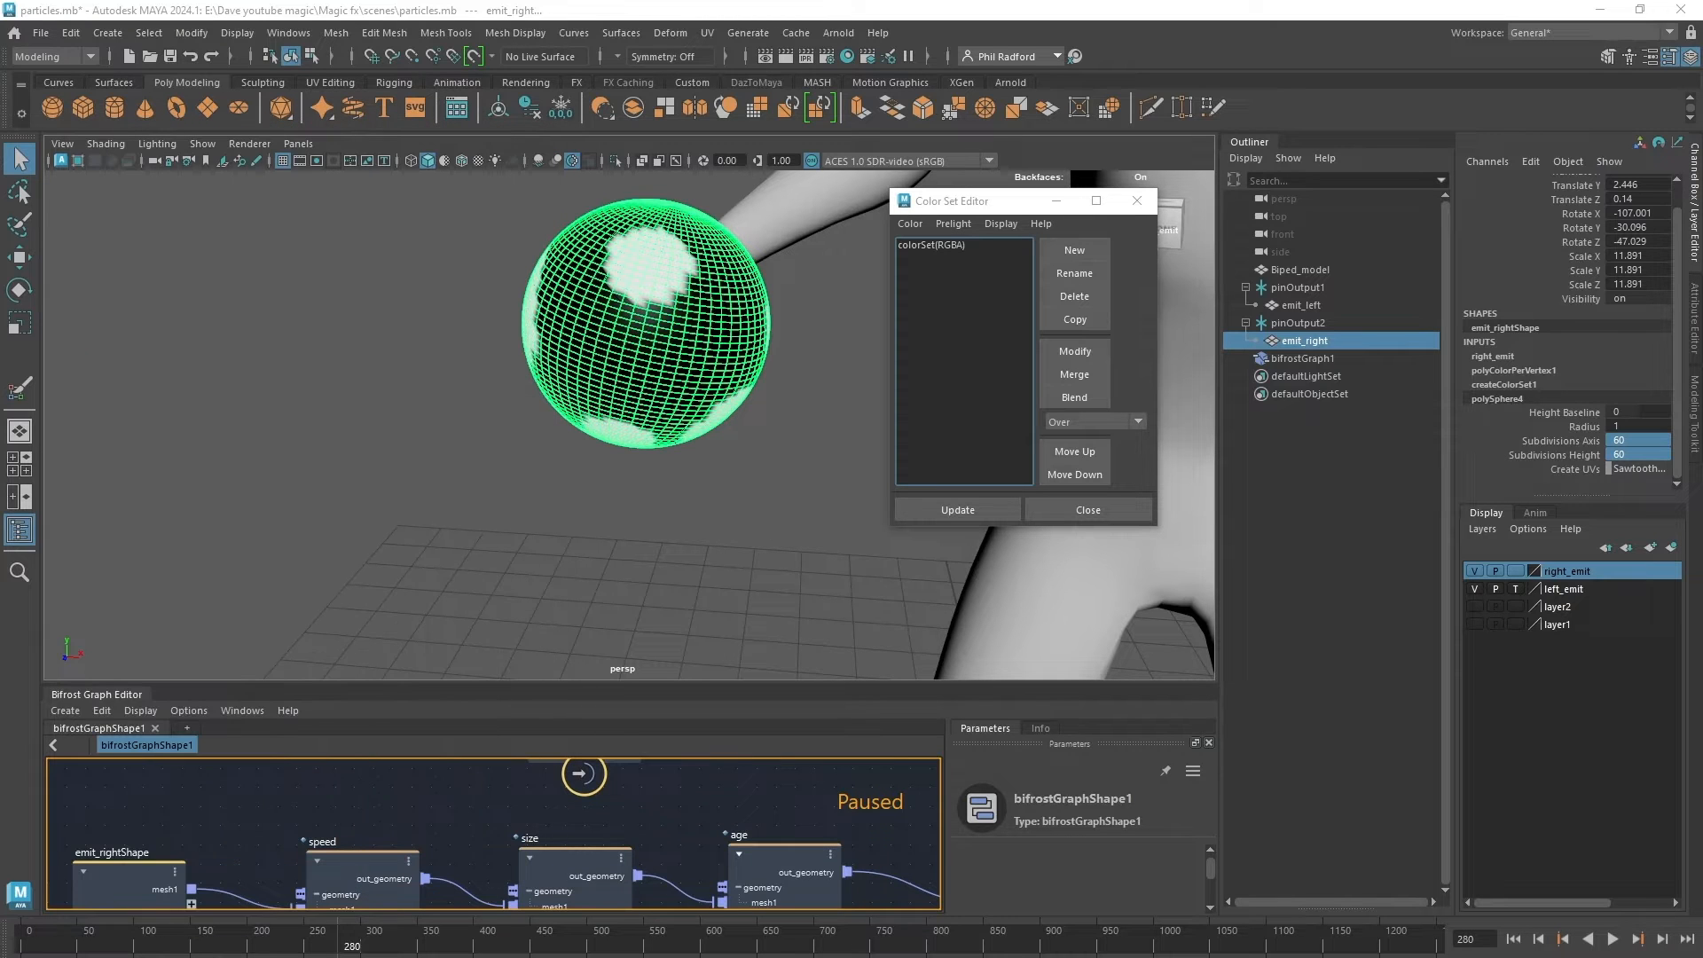
left_click_drag(794, 324, 585, 383, "alt")
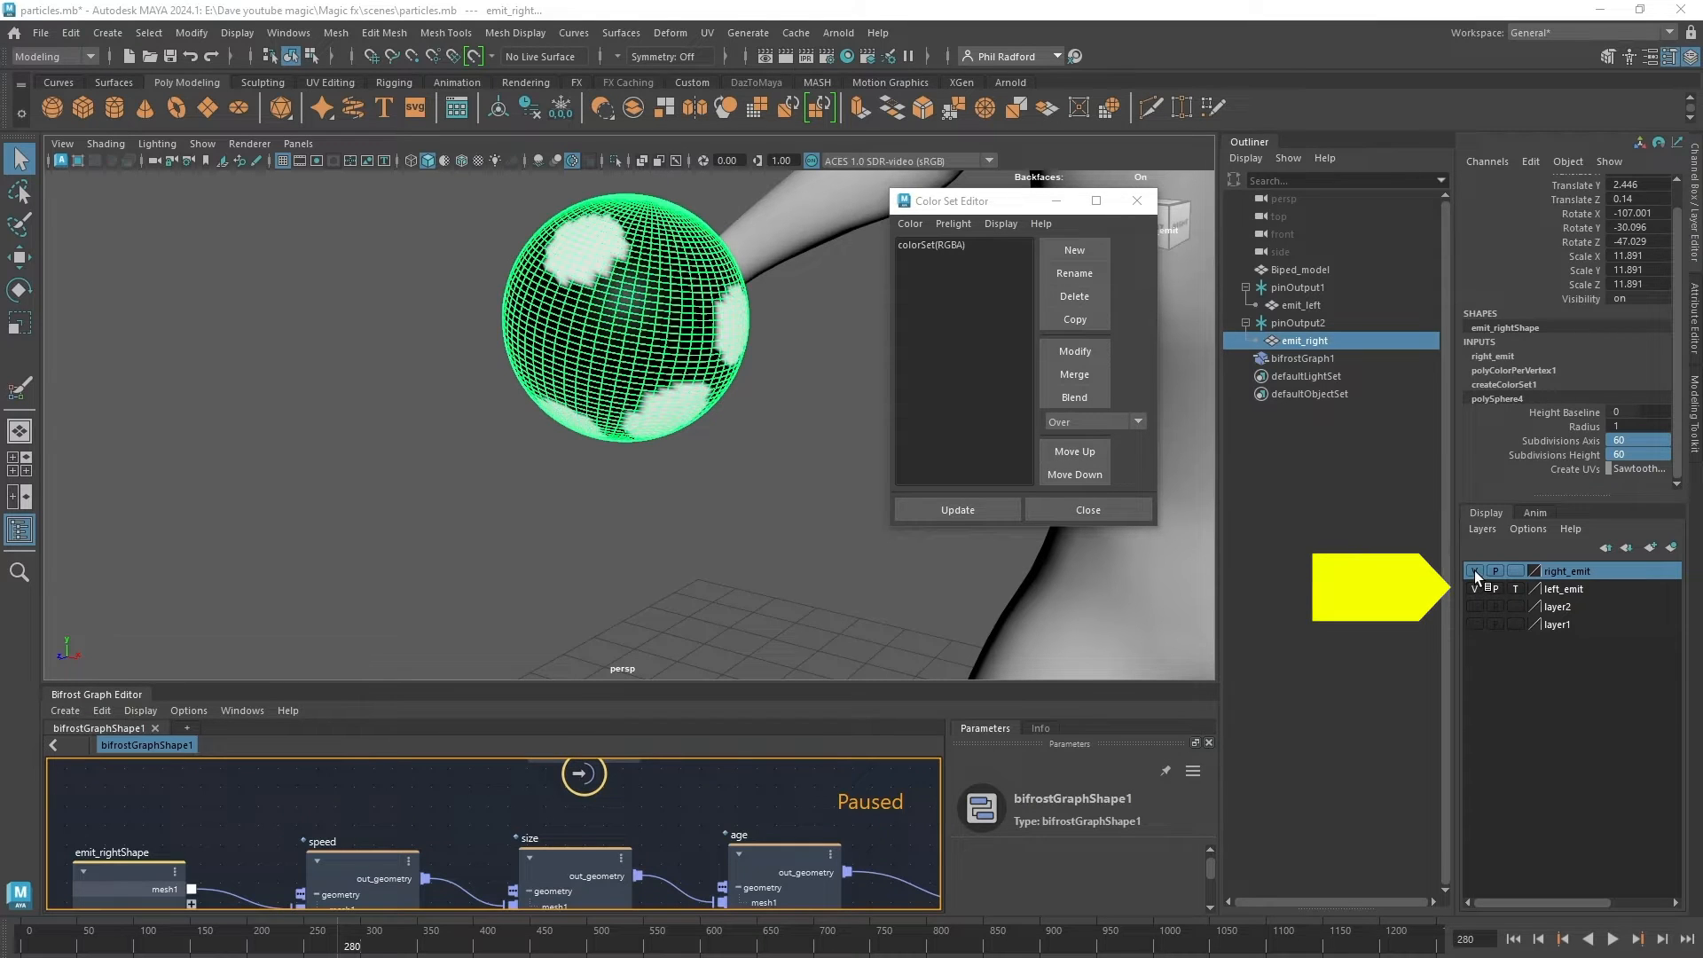
Set the right_emit layer to template display, clear the selection and enlarge the Bifrost graph area.
left_click(1519, 573)
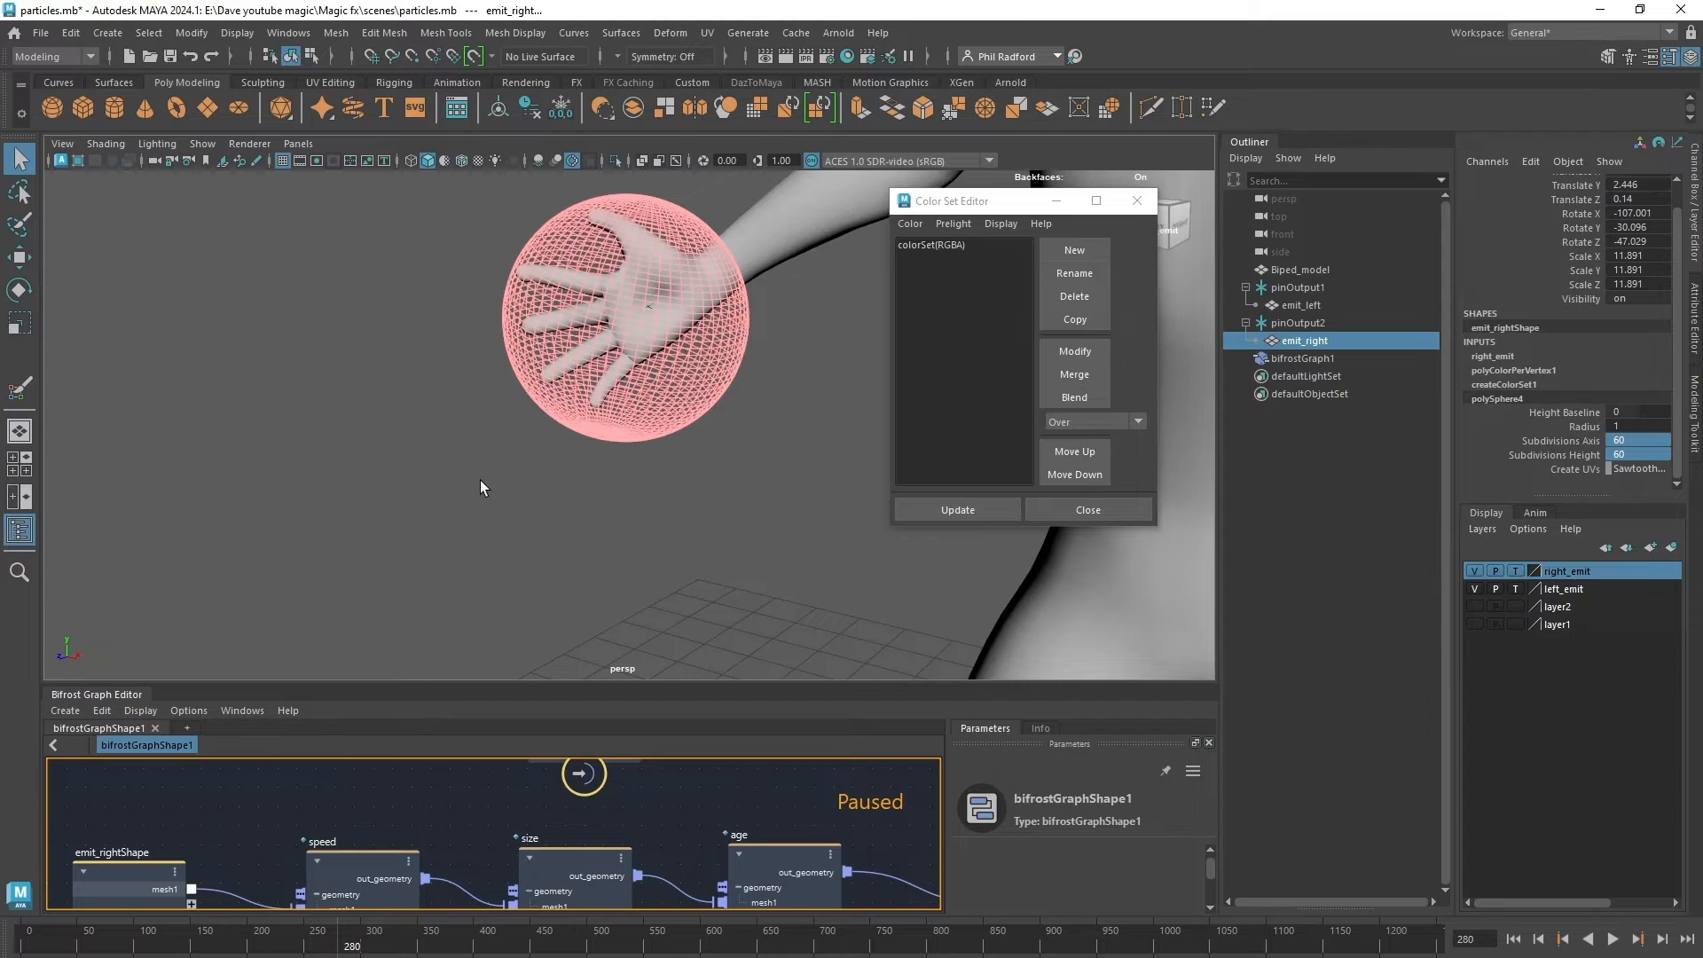
left_click(479, 619)
left_click_drag(594, 683, 607, 389)
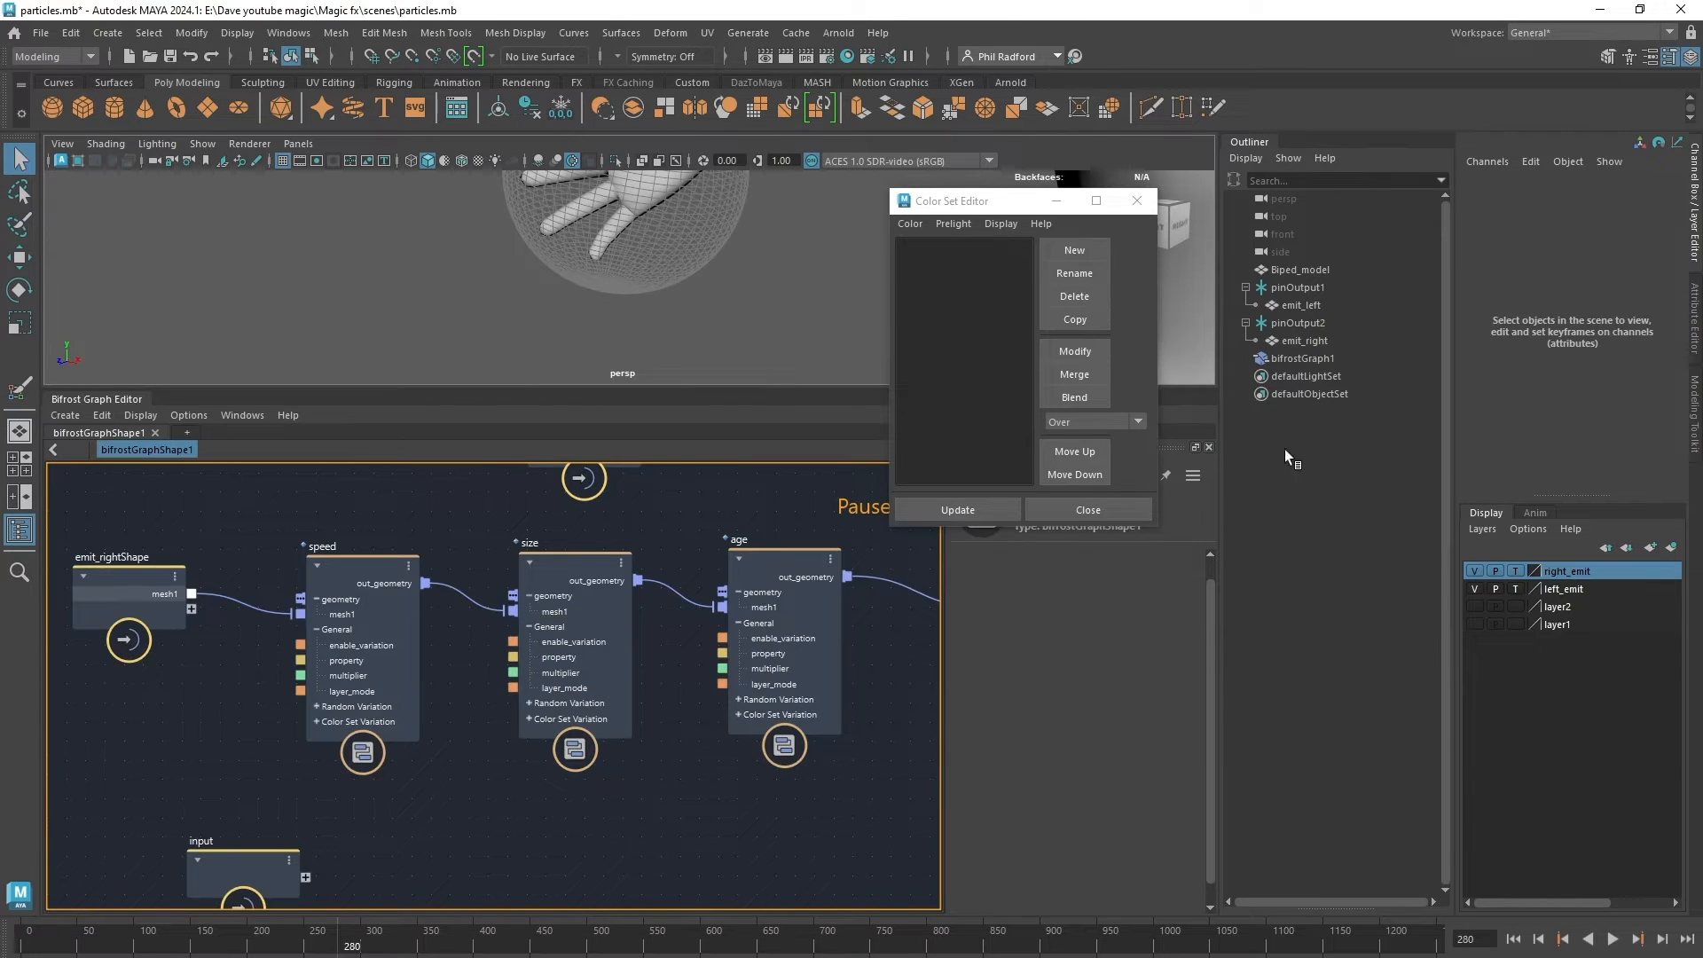
Select emit_right, the age node and the sphere's colorSet entry, and move the Color Set Editor clear of the node parameters.
left_click(1326, 340)
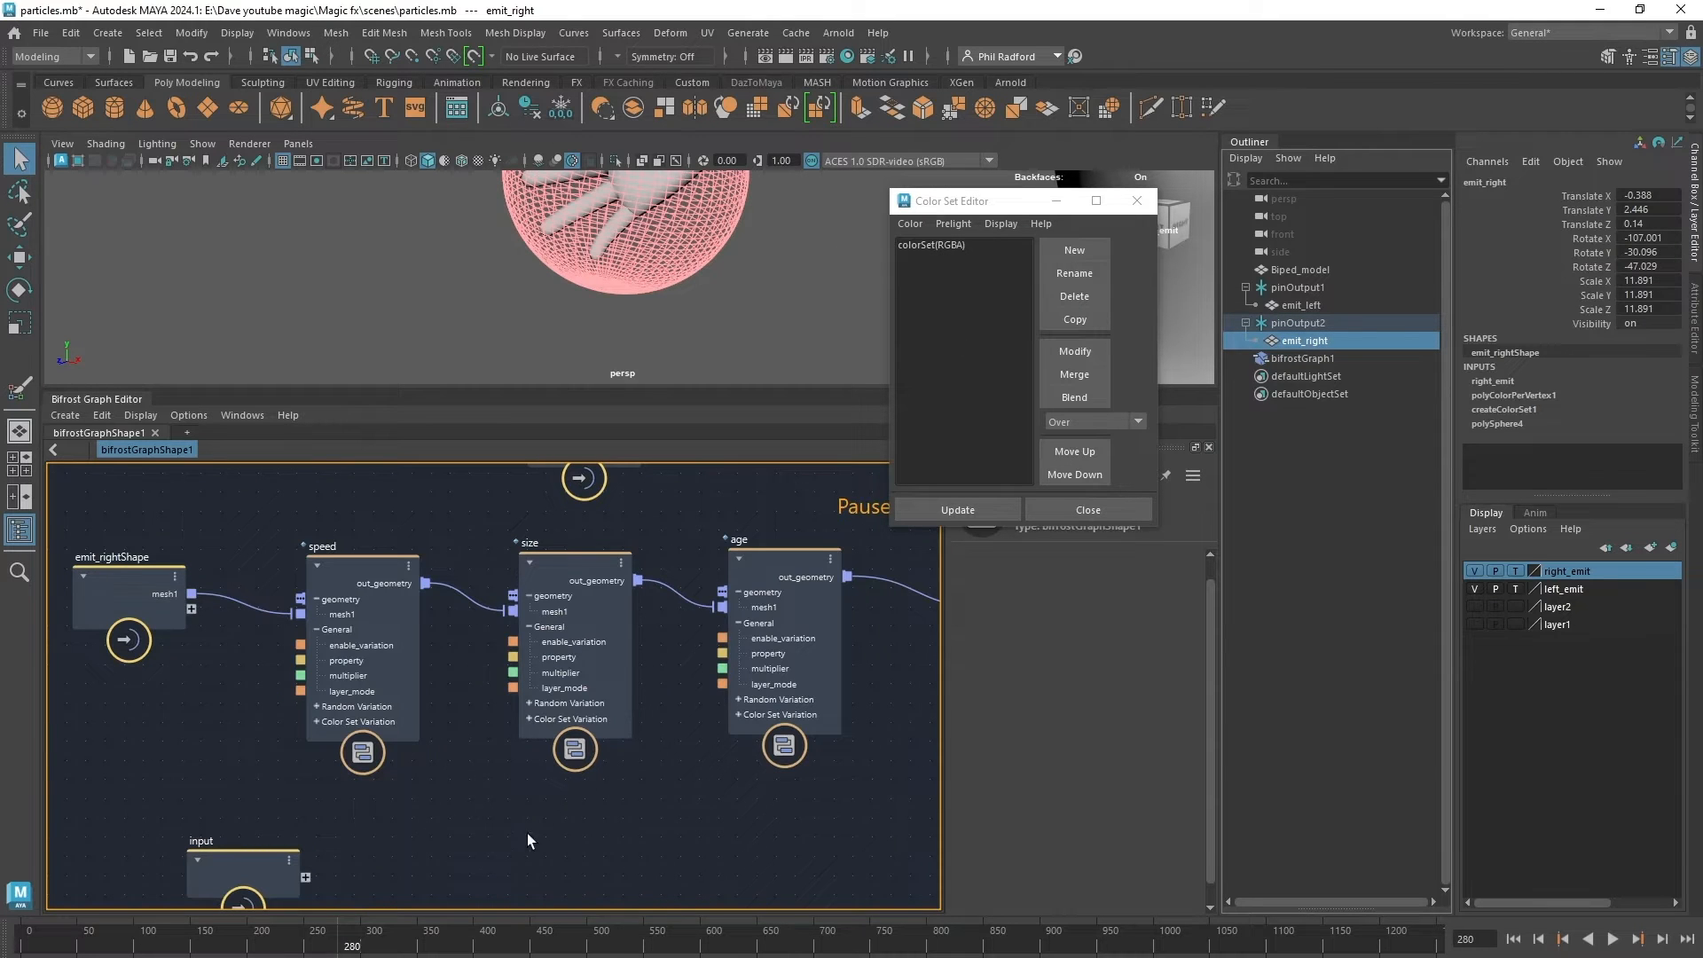
middle_click_drag(527, 833, 449, 821)
left_click(653, 623)
left_click(938, 244)
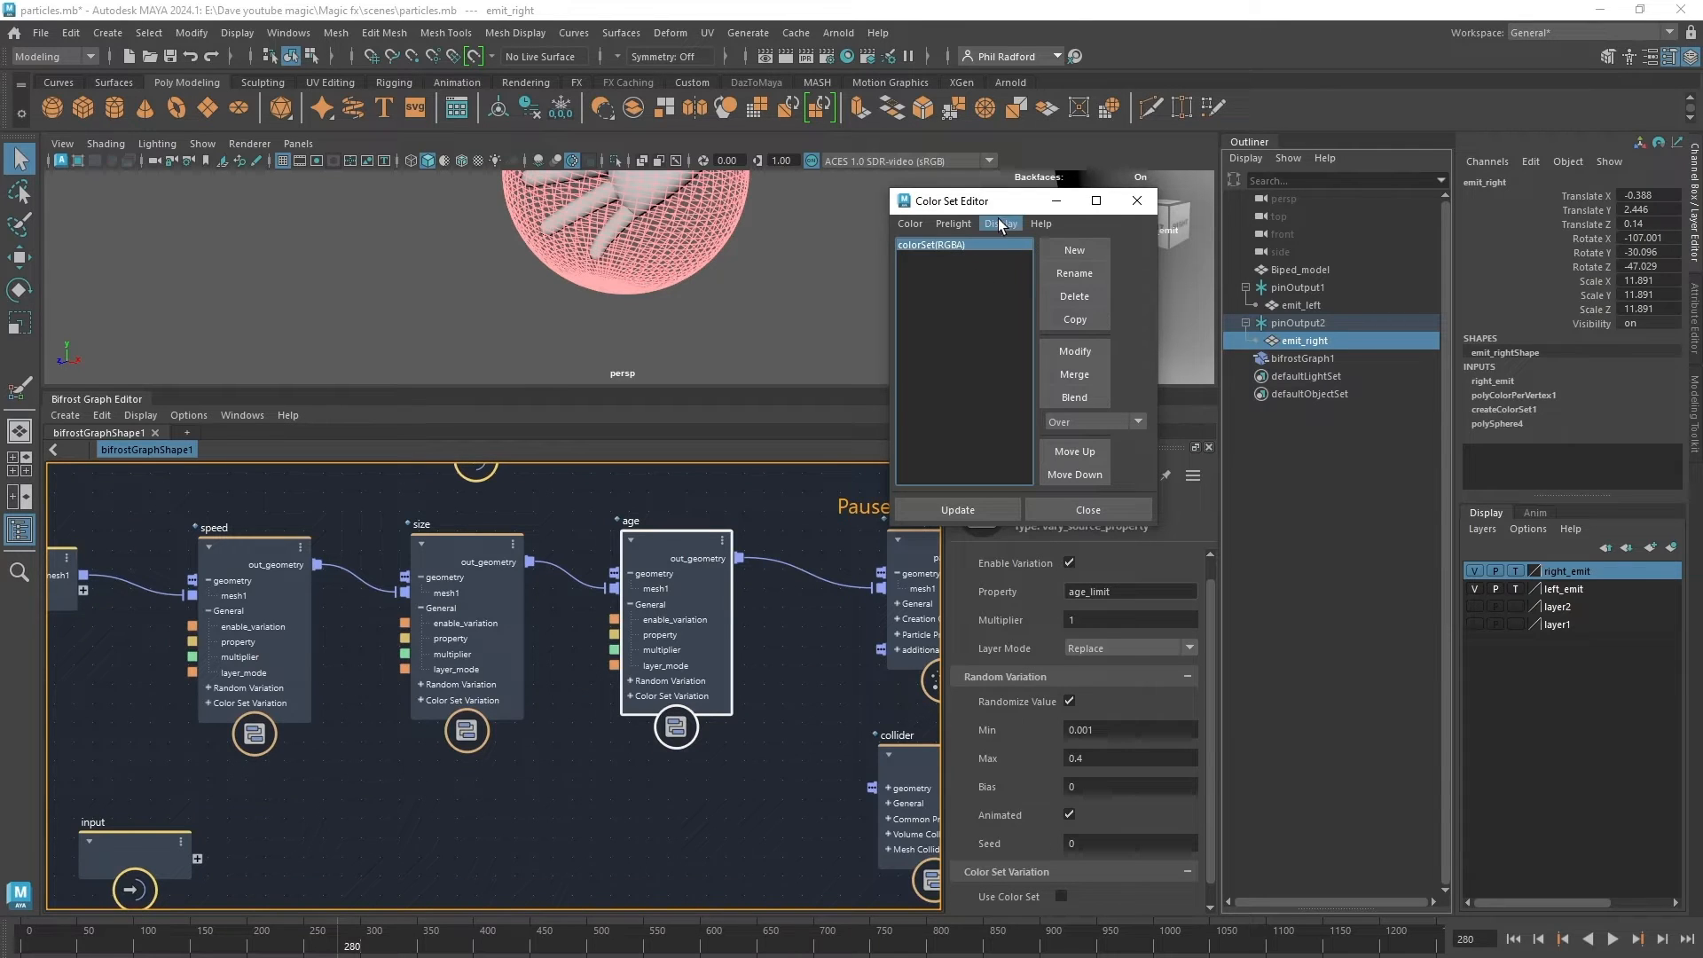
left_click_drag(998, 201, 1019, 111)
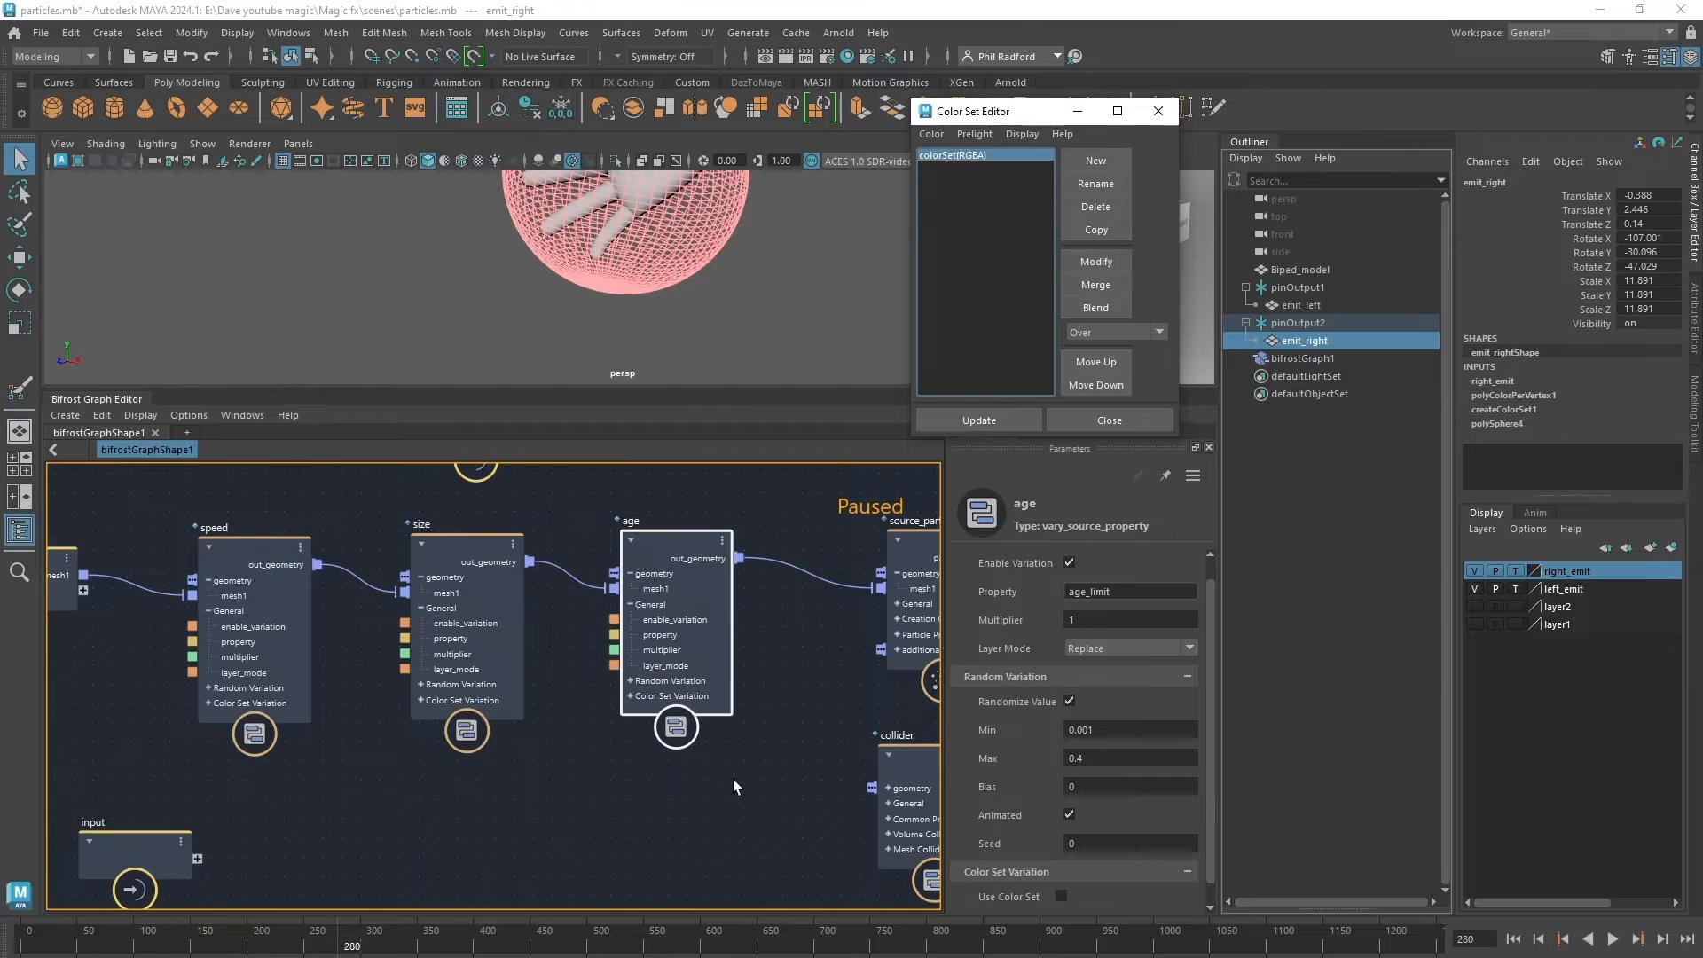
Enable Use Color Set on the age node and set its Color Set Name to colorSet.
middle_click_drag(732, 779, 635, 802)
middle_click_drag(560, 623, 680, 636)
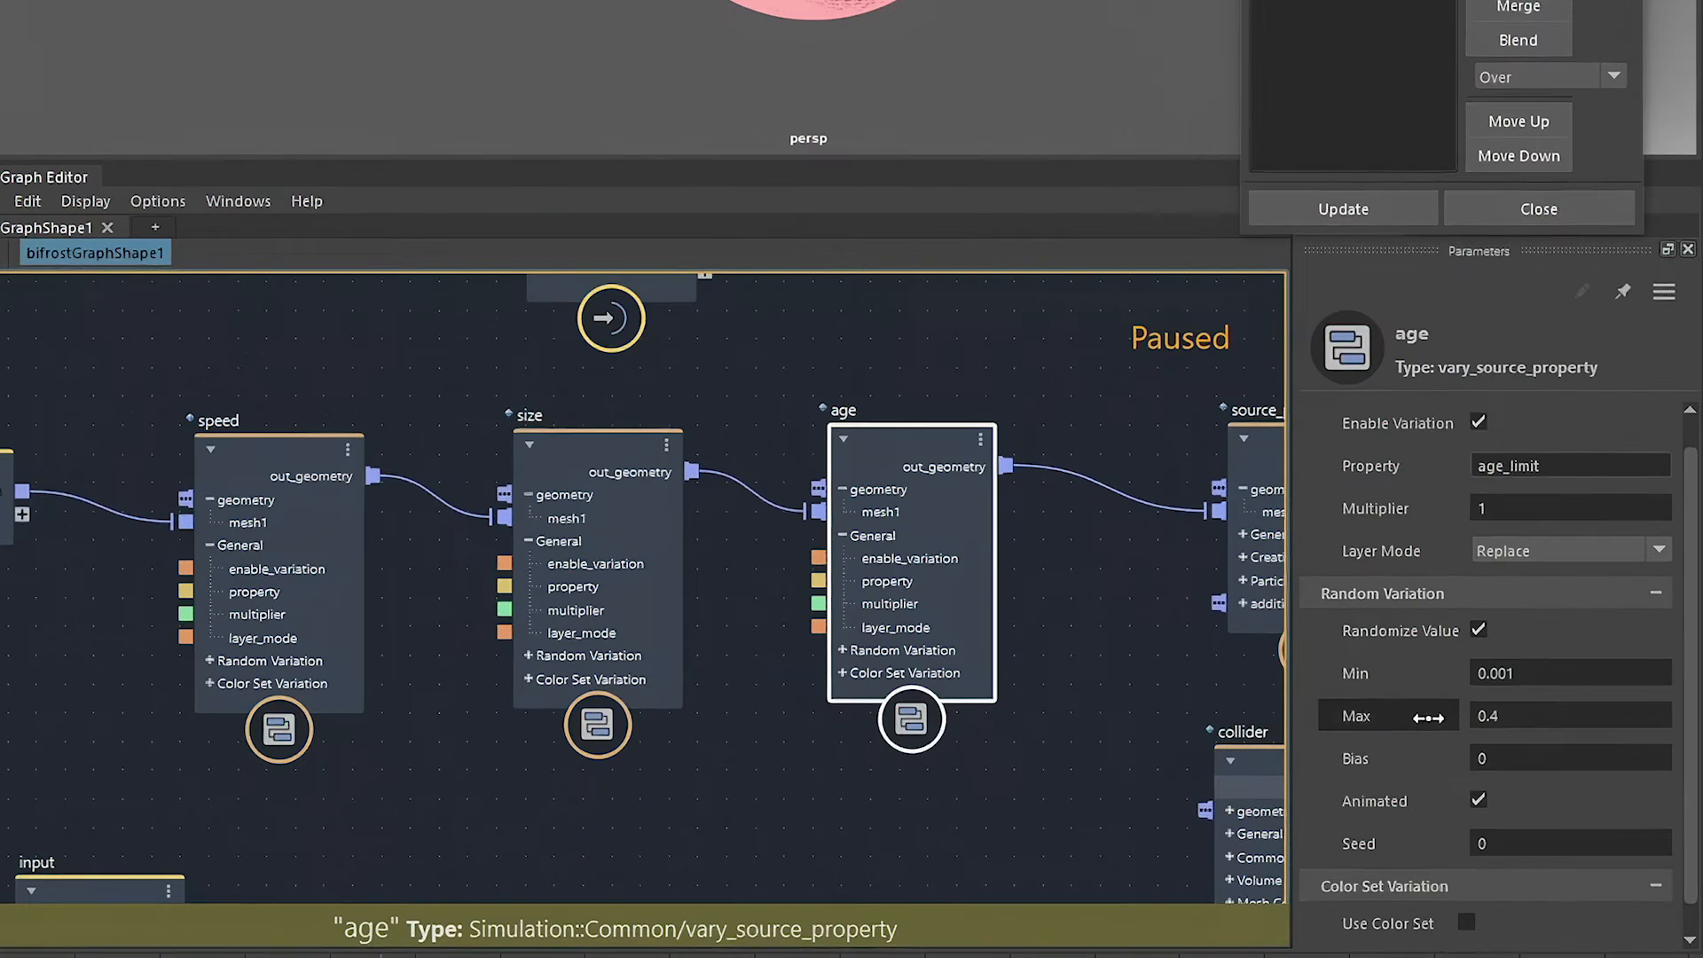
scroll(1087, 890, "down", 1)
left_click(1062, 875)
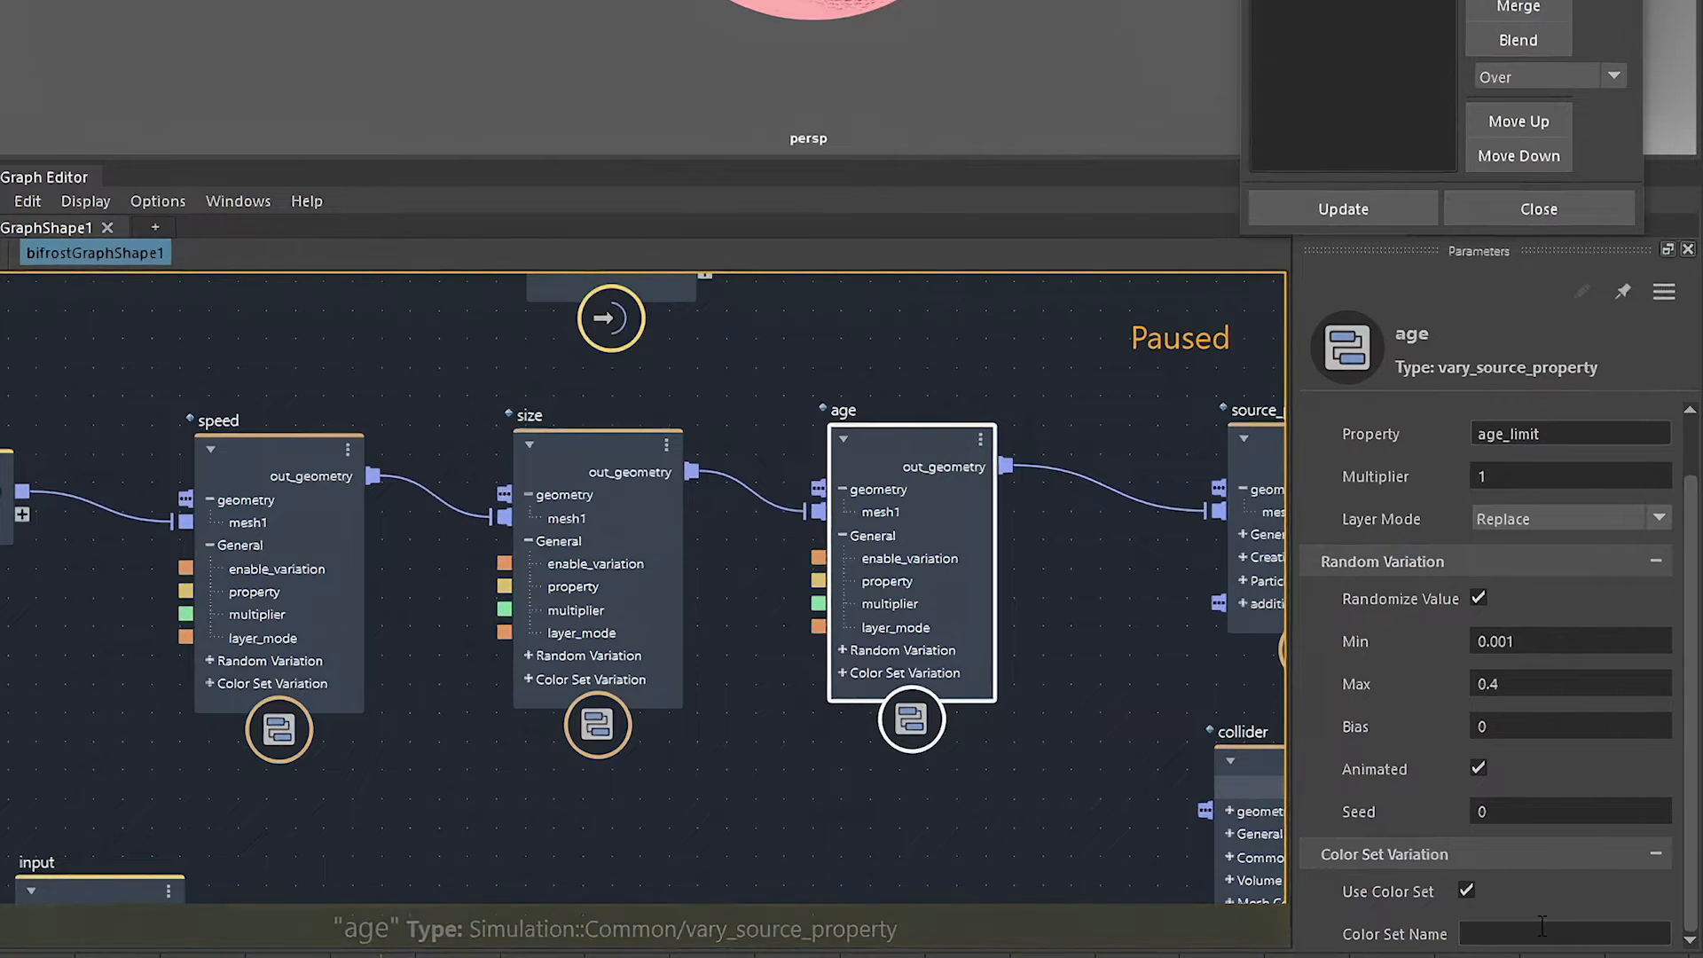
left_click(1548, 934)
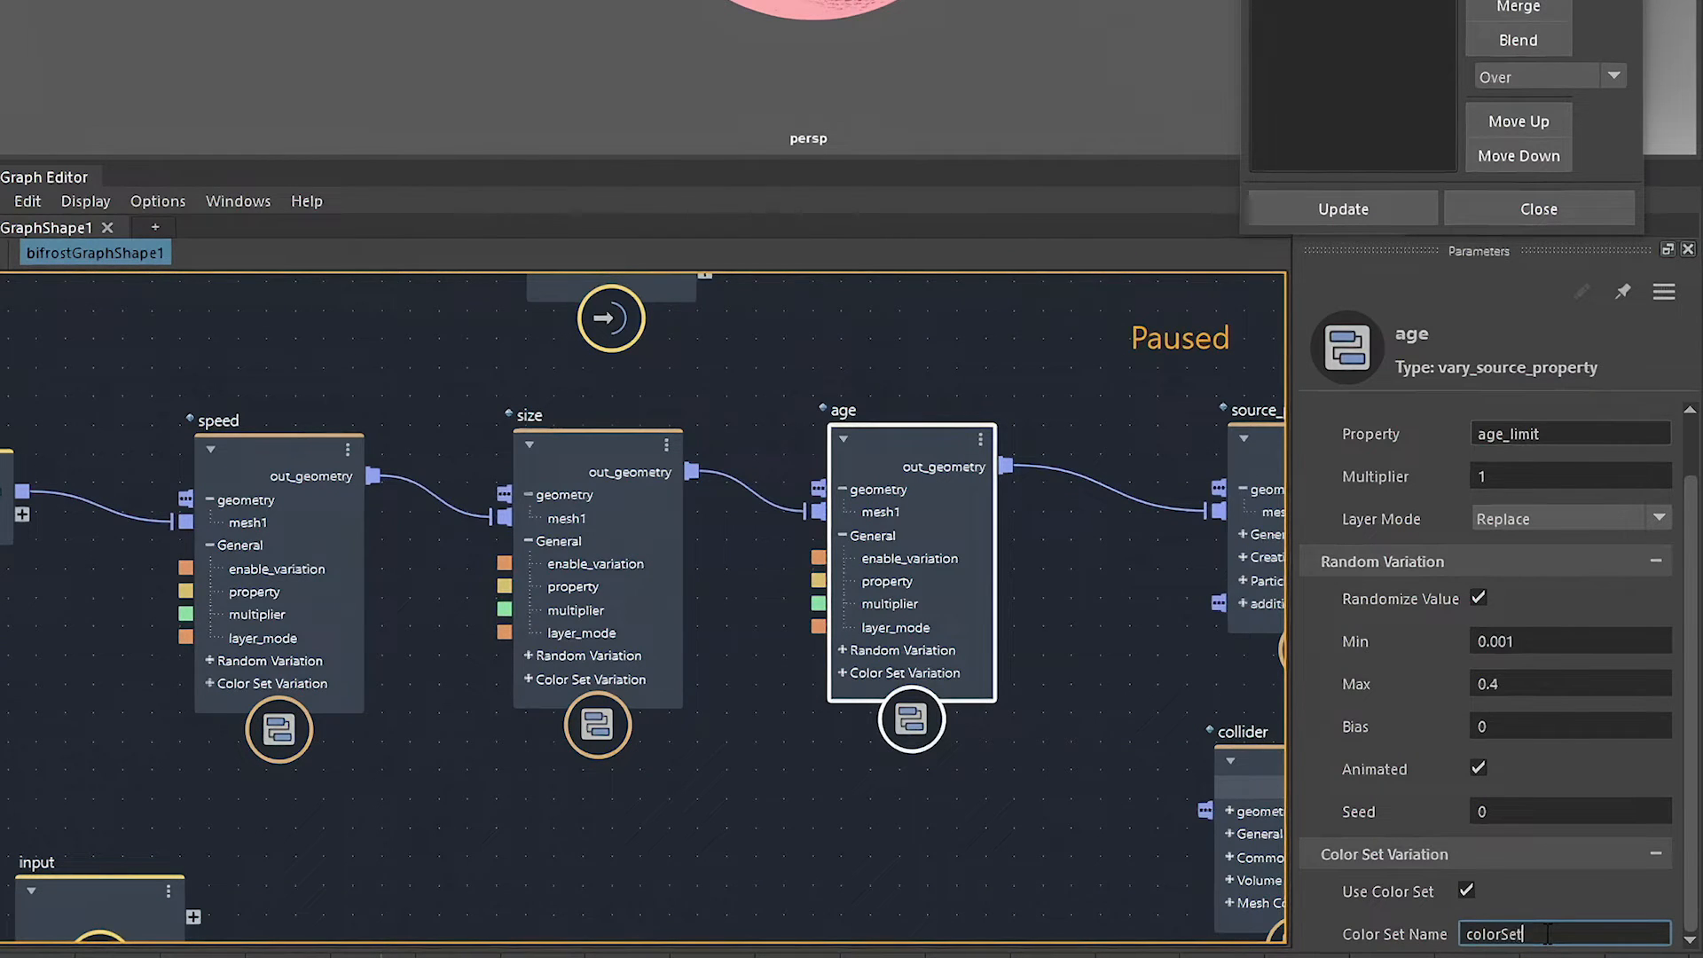
type("colorSet")
key("Return")
Enable Use Color Set on the size node with the Color Set Name colorSet.
left_click(575, 591)
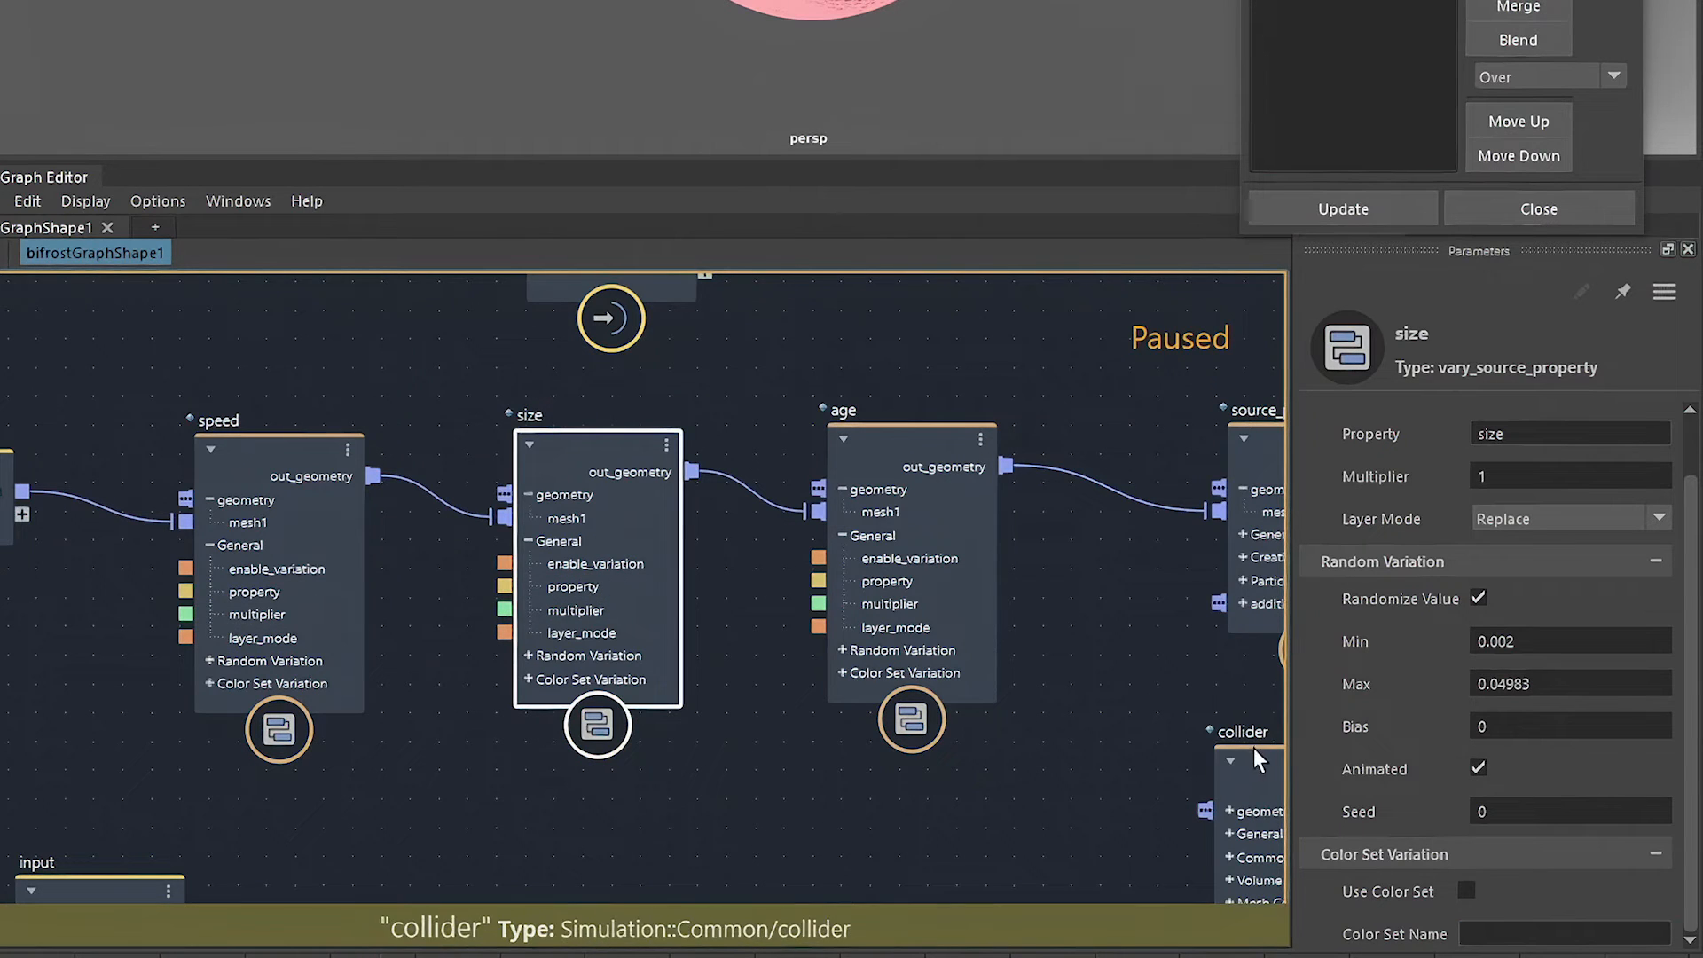
left_click(1467, 890)
left_click(1511, 934)
type("colorSet")
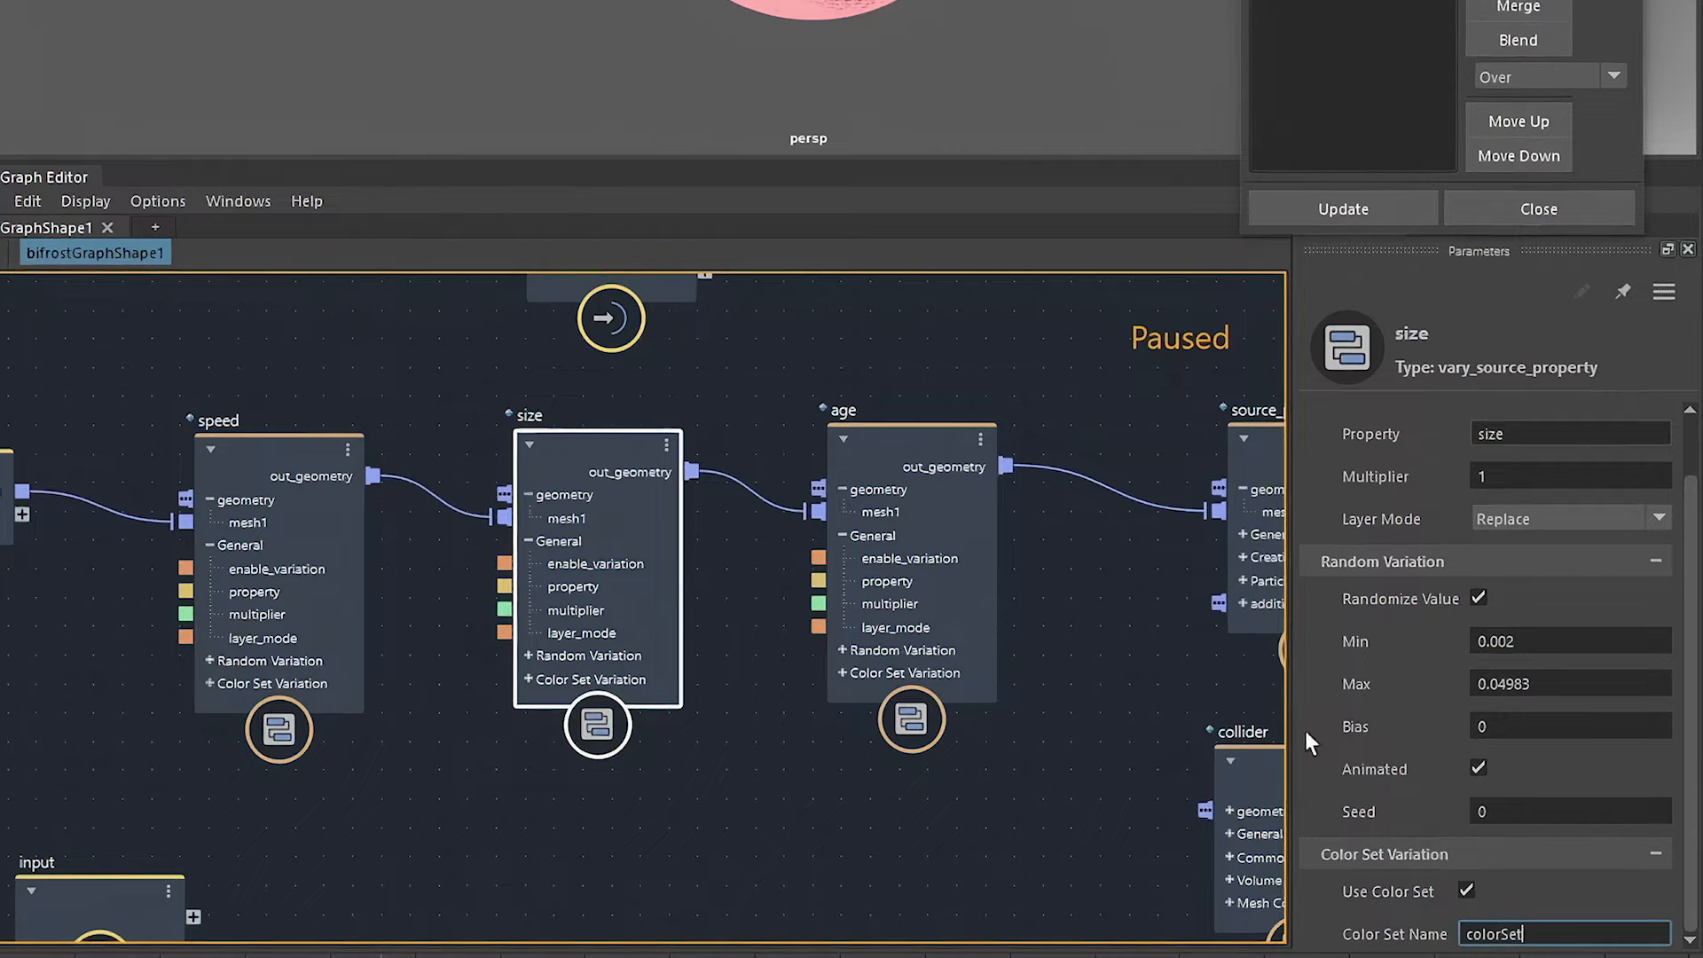
Enable Use Color Set on the speed node and enter colorSet as its Color Set Name.
left_click(266, 545)
left_click(1466, 892)
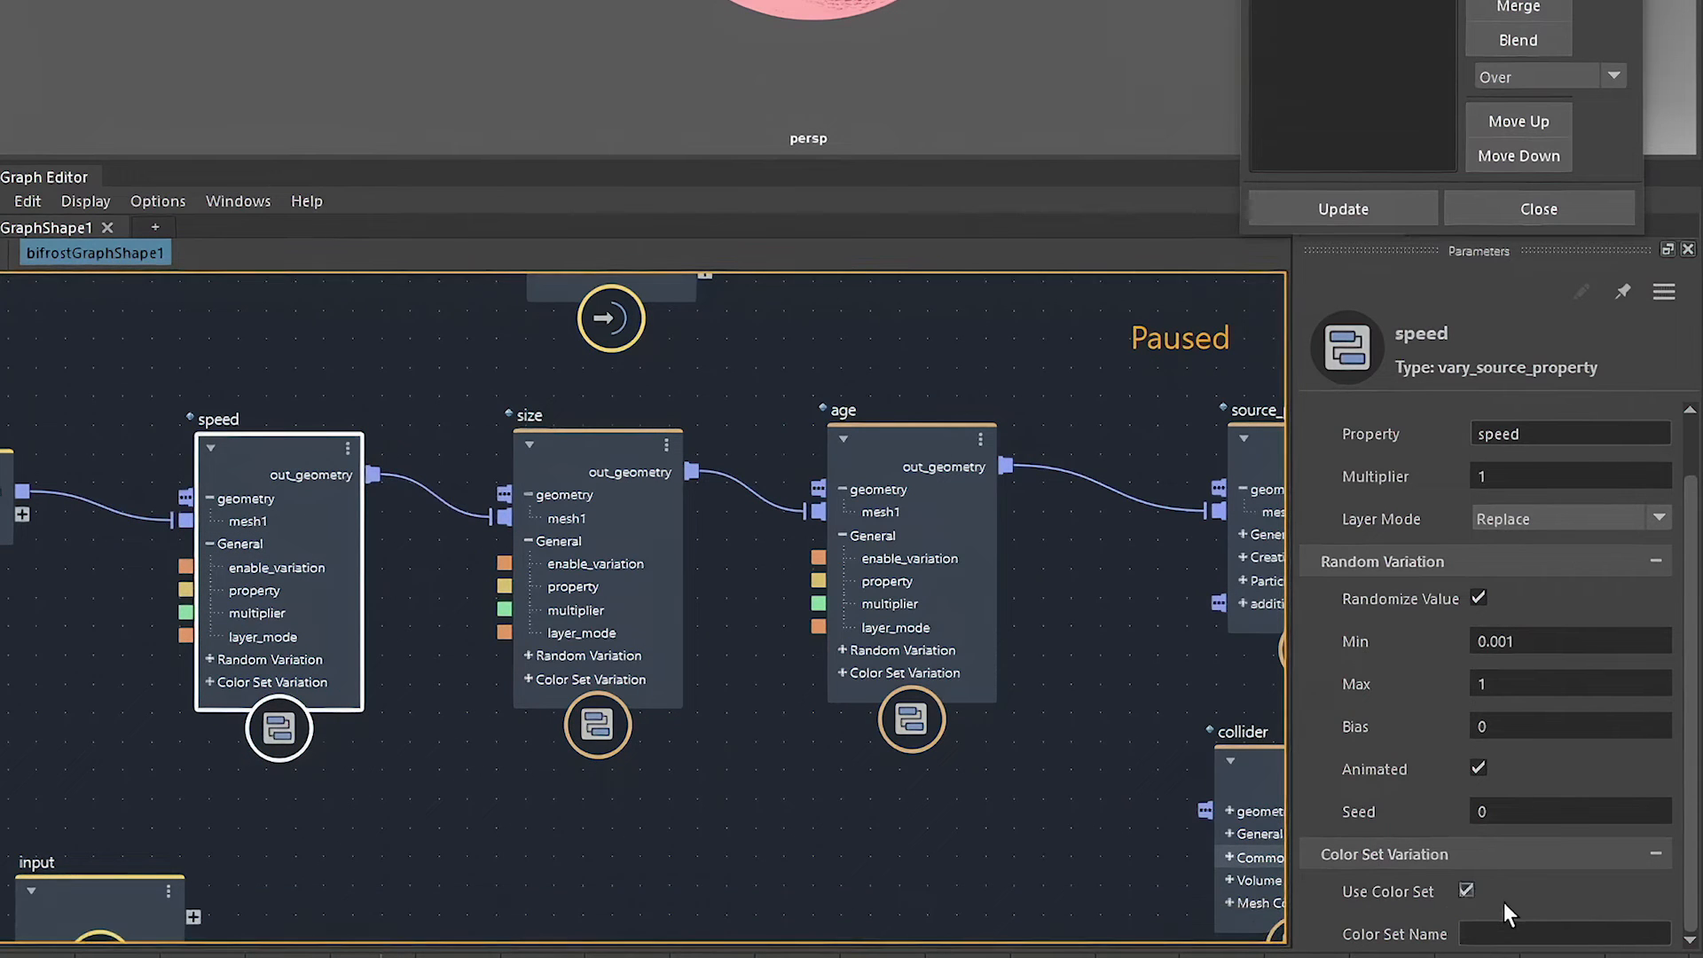
left_click(1505, 931)
type("colorSet")
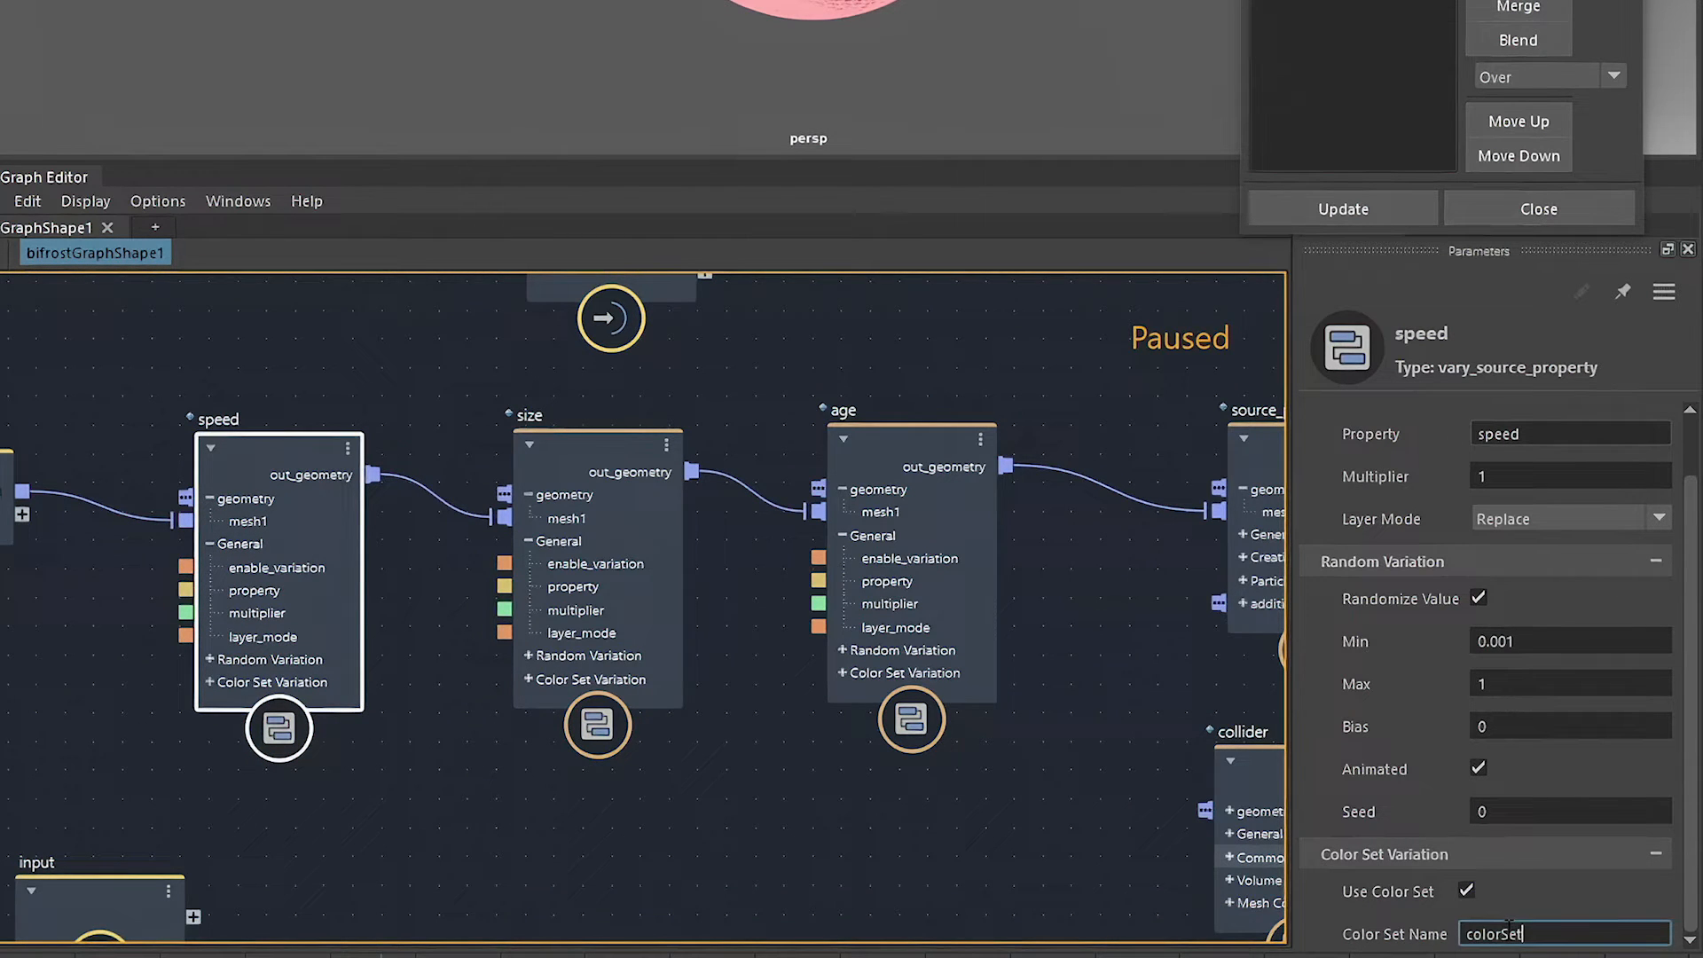
key("Return")
Resume the paused Bifrost graph, rewind the animation to frame 1 and enlarge the viewport.
left_click(1082, 721)
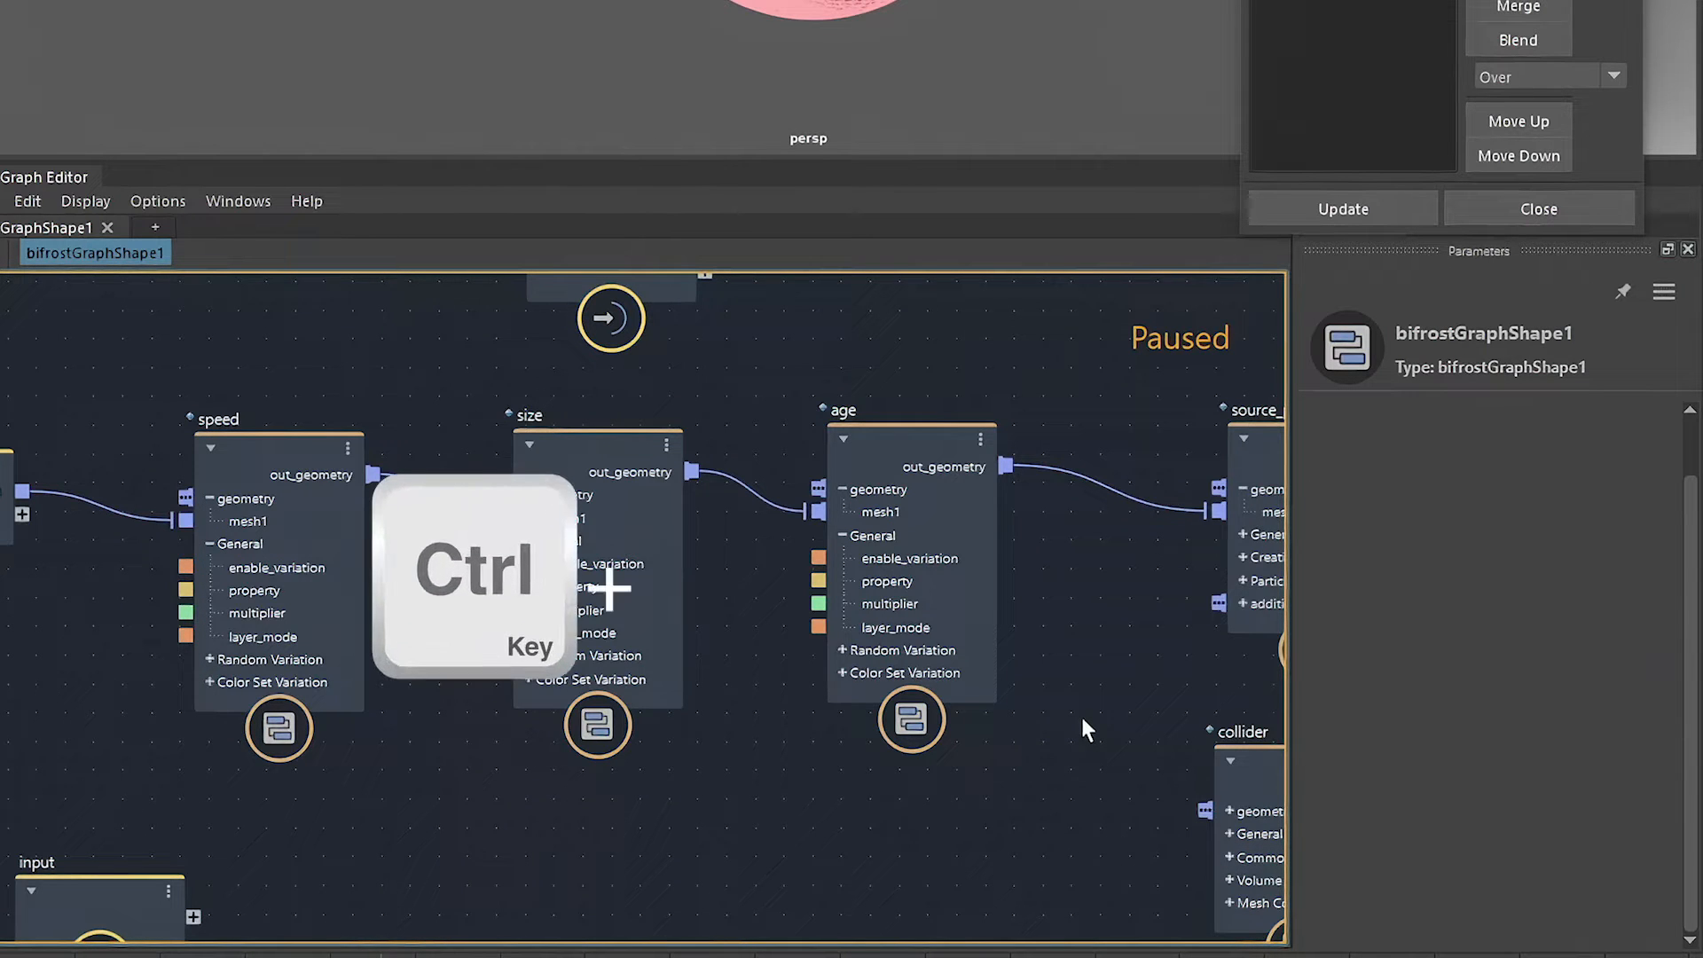
key("ctrl+period")
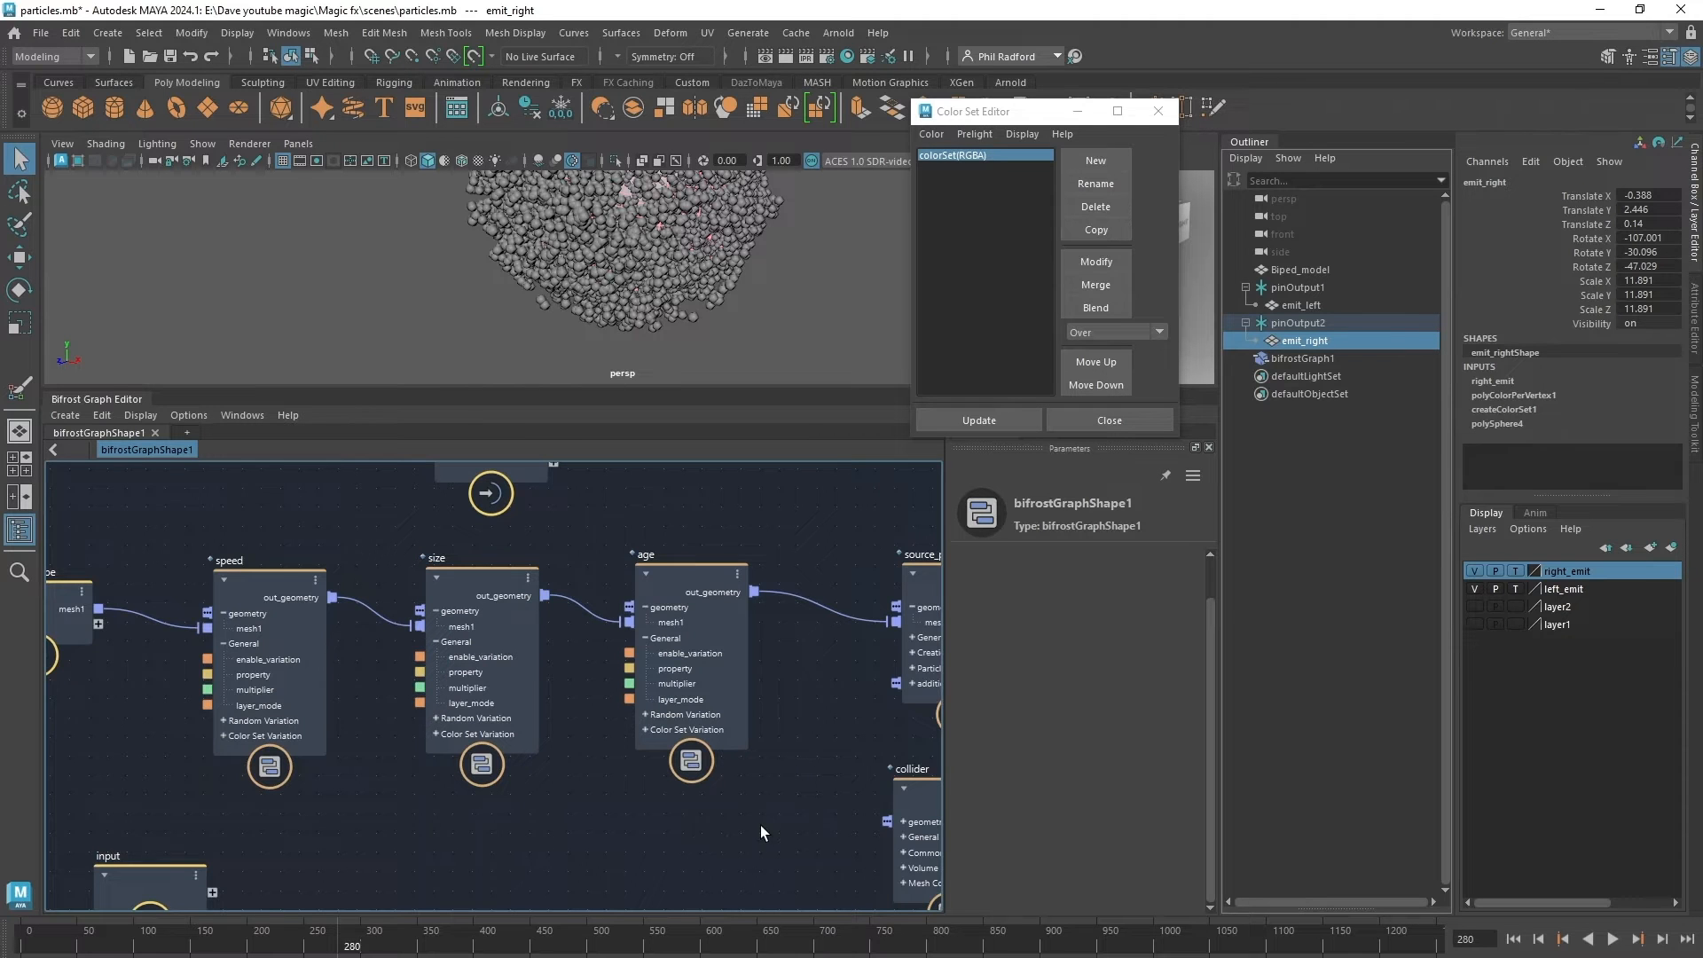
left_click_drag(745, 350, 707, 283, "alt")
left_click(1513, 938)
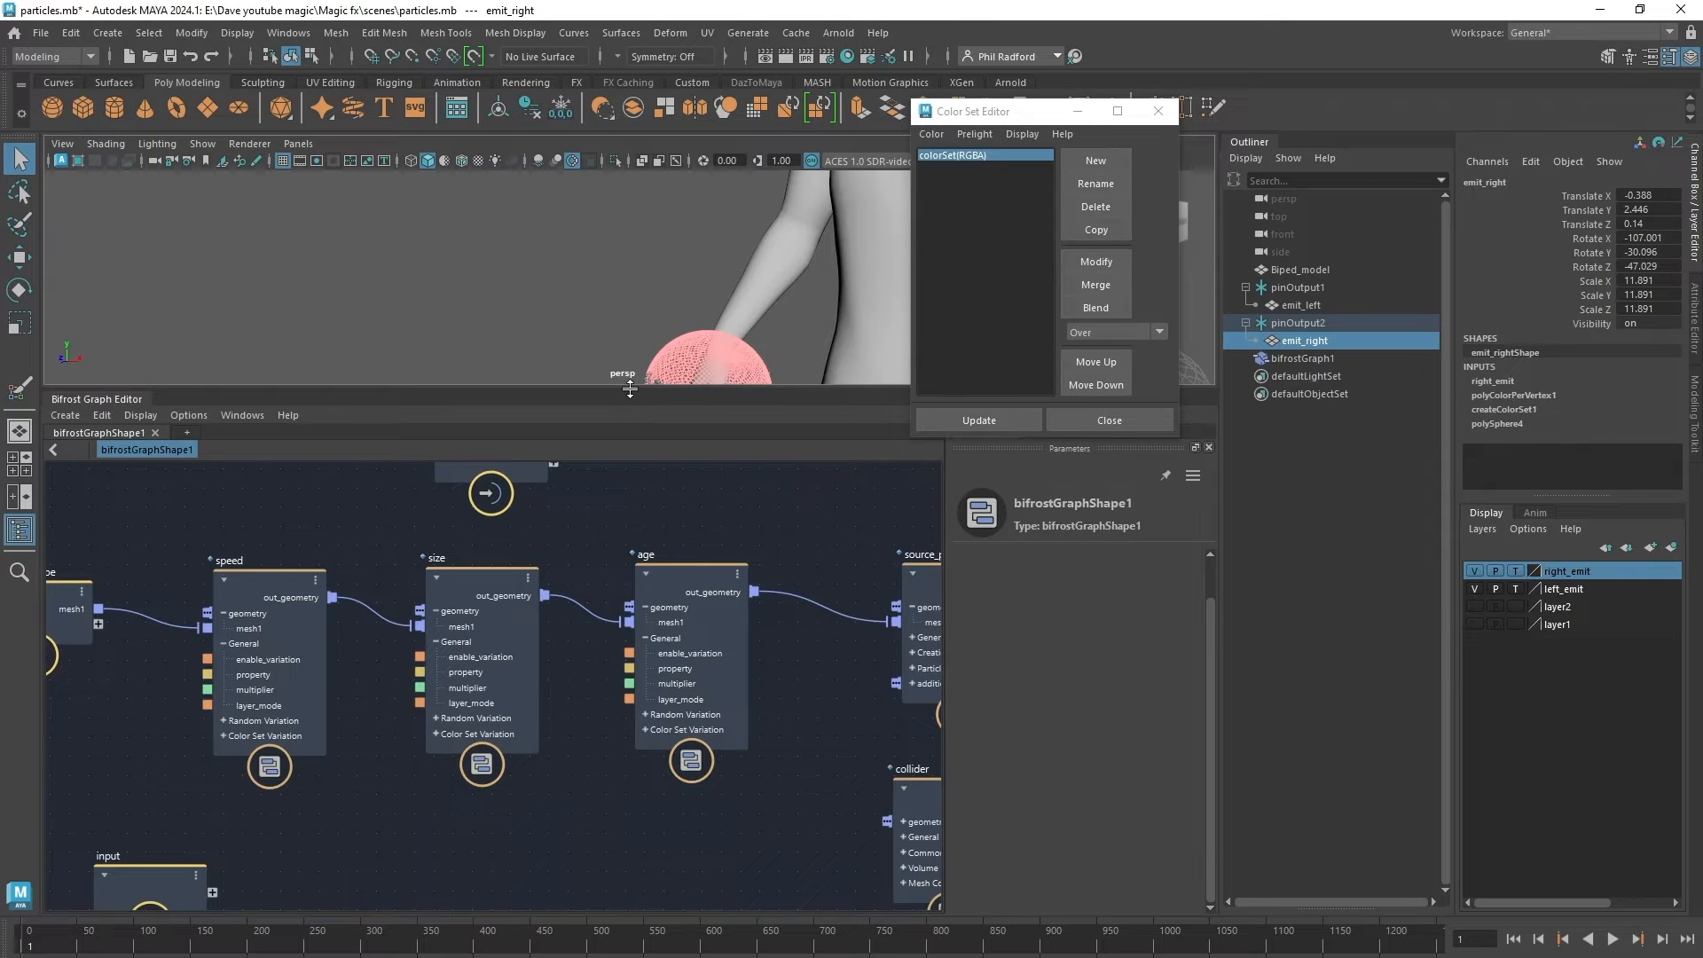
left_click_drag(626, 385, 548, 683)
Hide the right_emit layer, play the animation to check where the particles emit, and rewind to frame 1.
left_click(1476, 575)
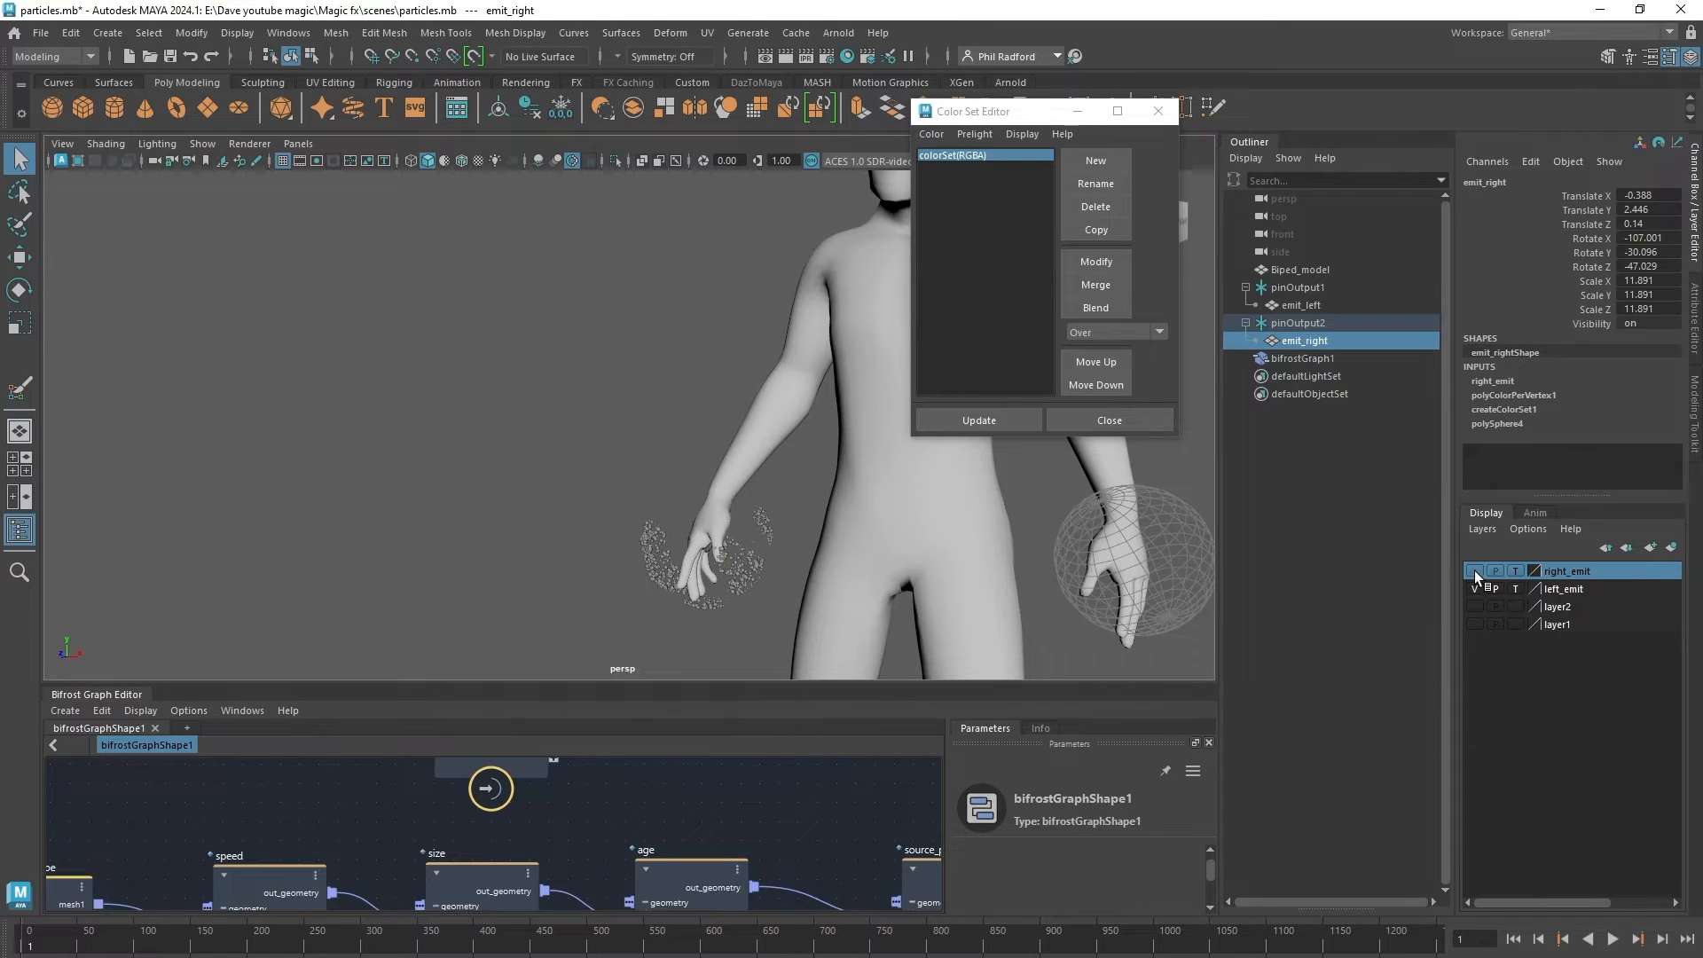
left_click_drag(550, 514, 518, 408, "alt")
right_click_drag(518, 408, 560, 411, "alt")
left_click_drag(560, 412, 514, 448, "alt")
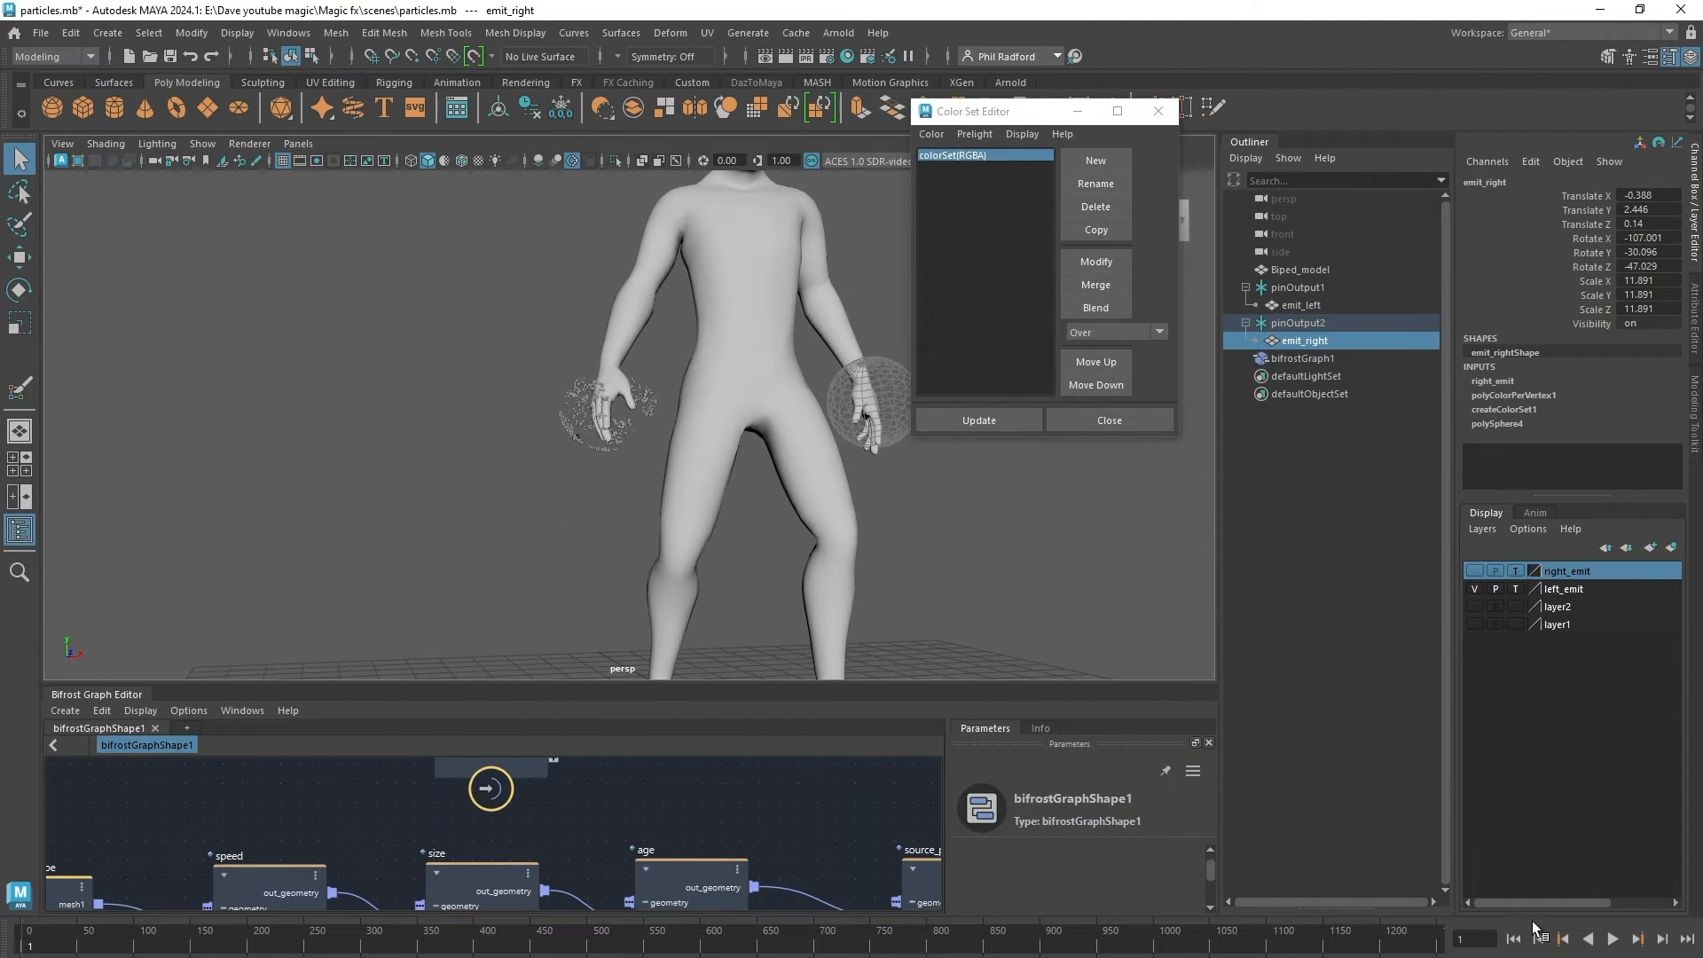
left_click(1612, 939)
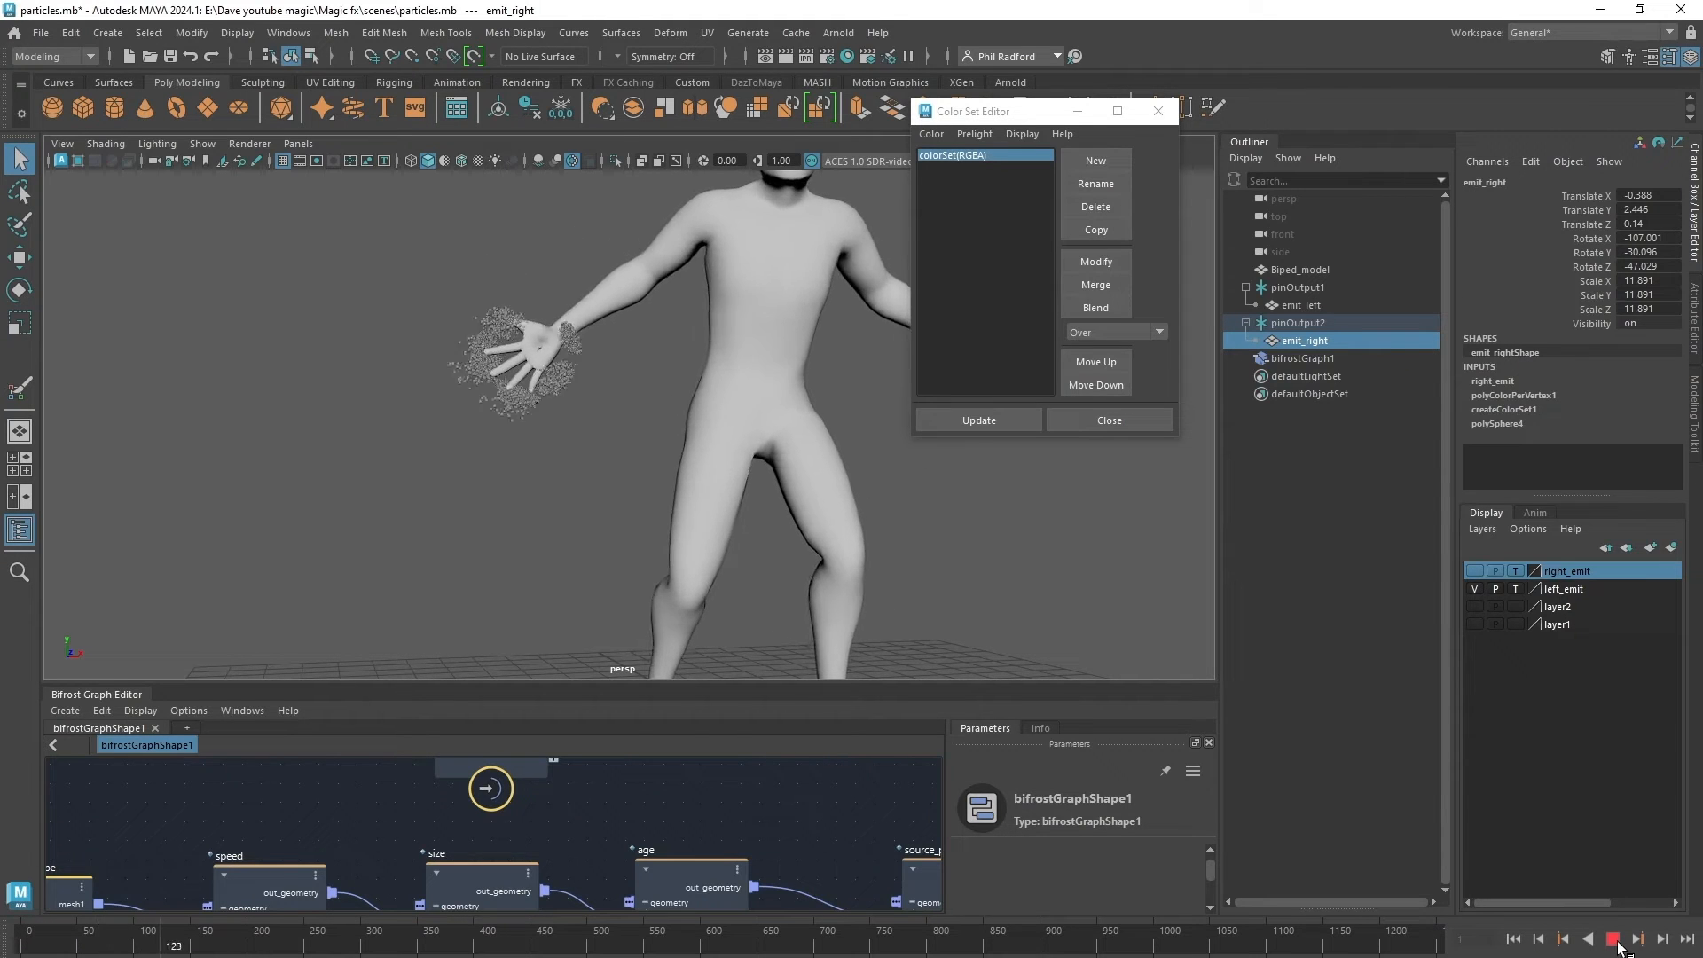
left_click(1616, 942)
scroll(753, 438, "up", 5)
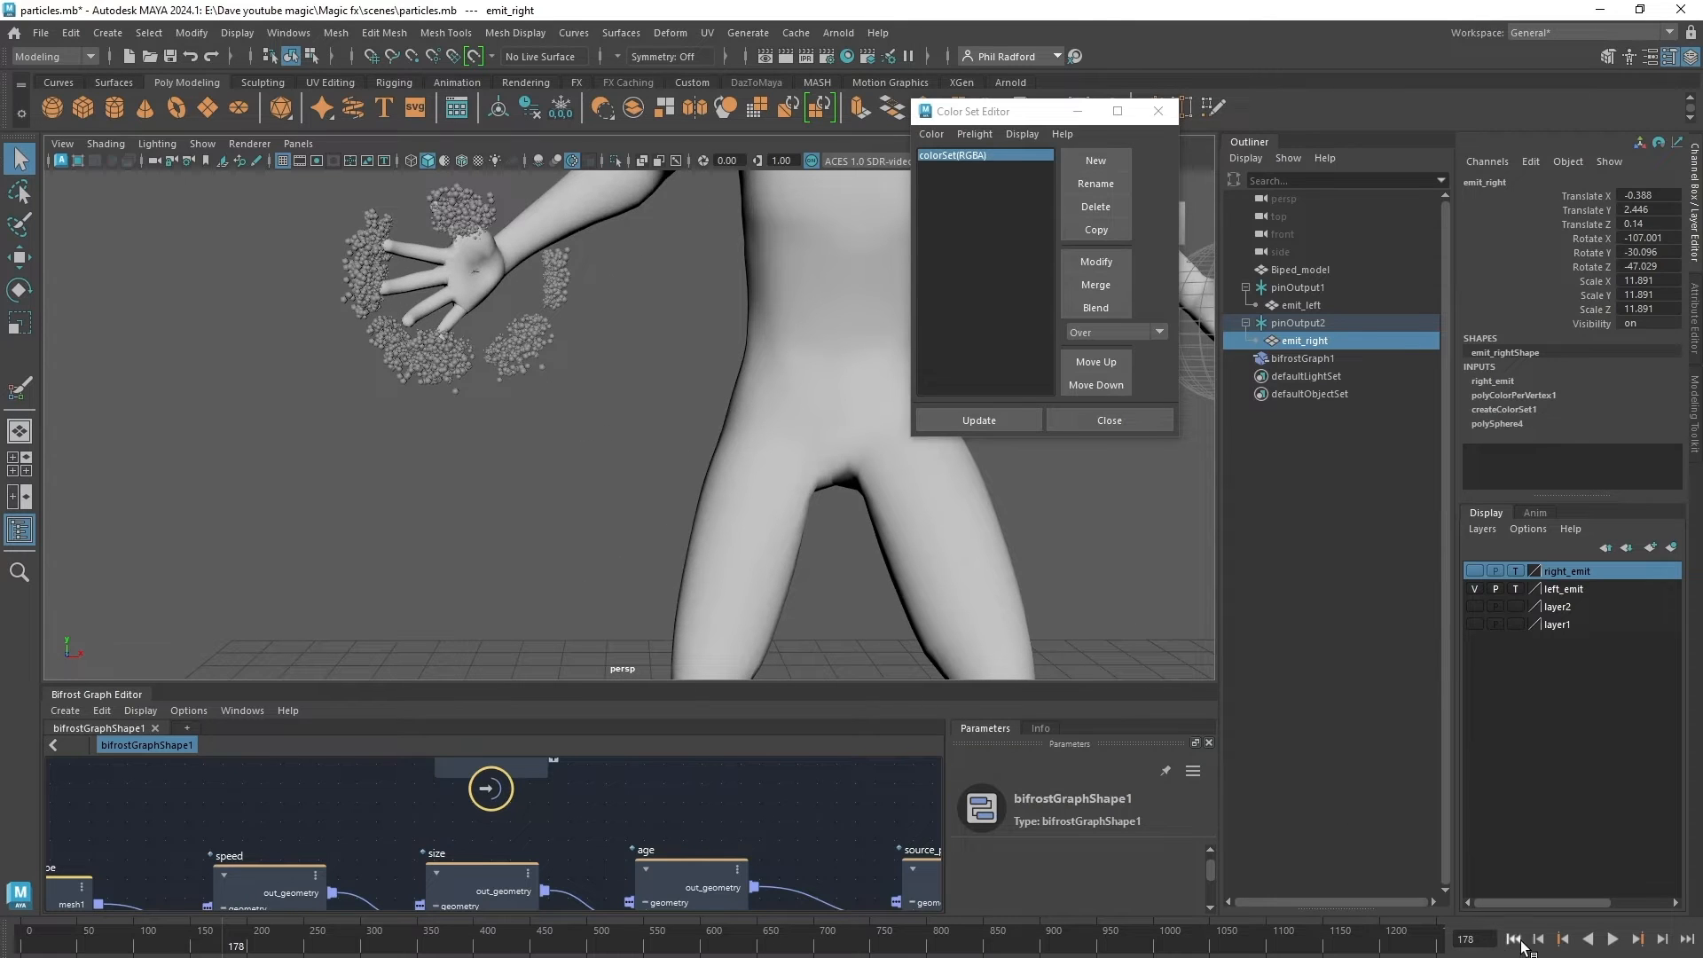
left_click(1513, 939)
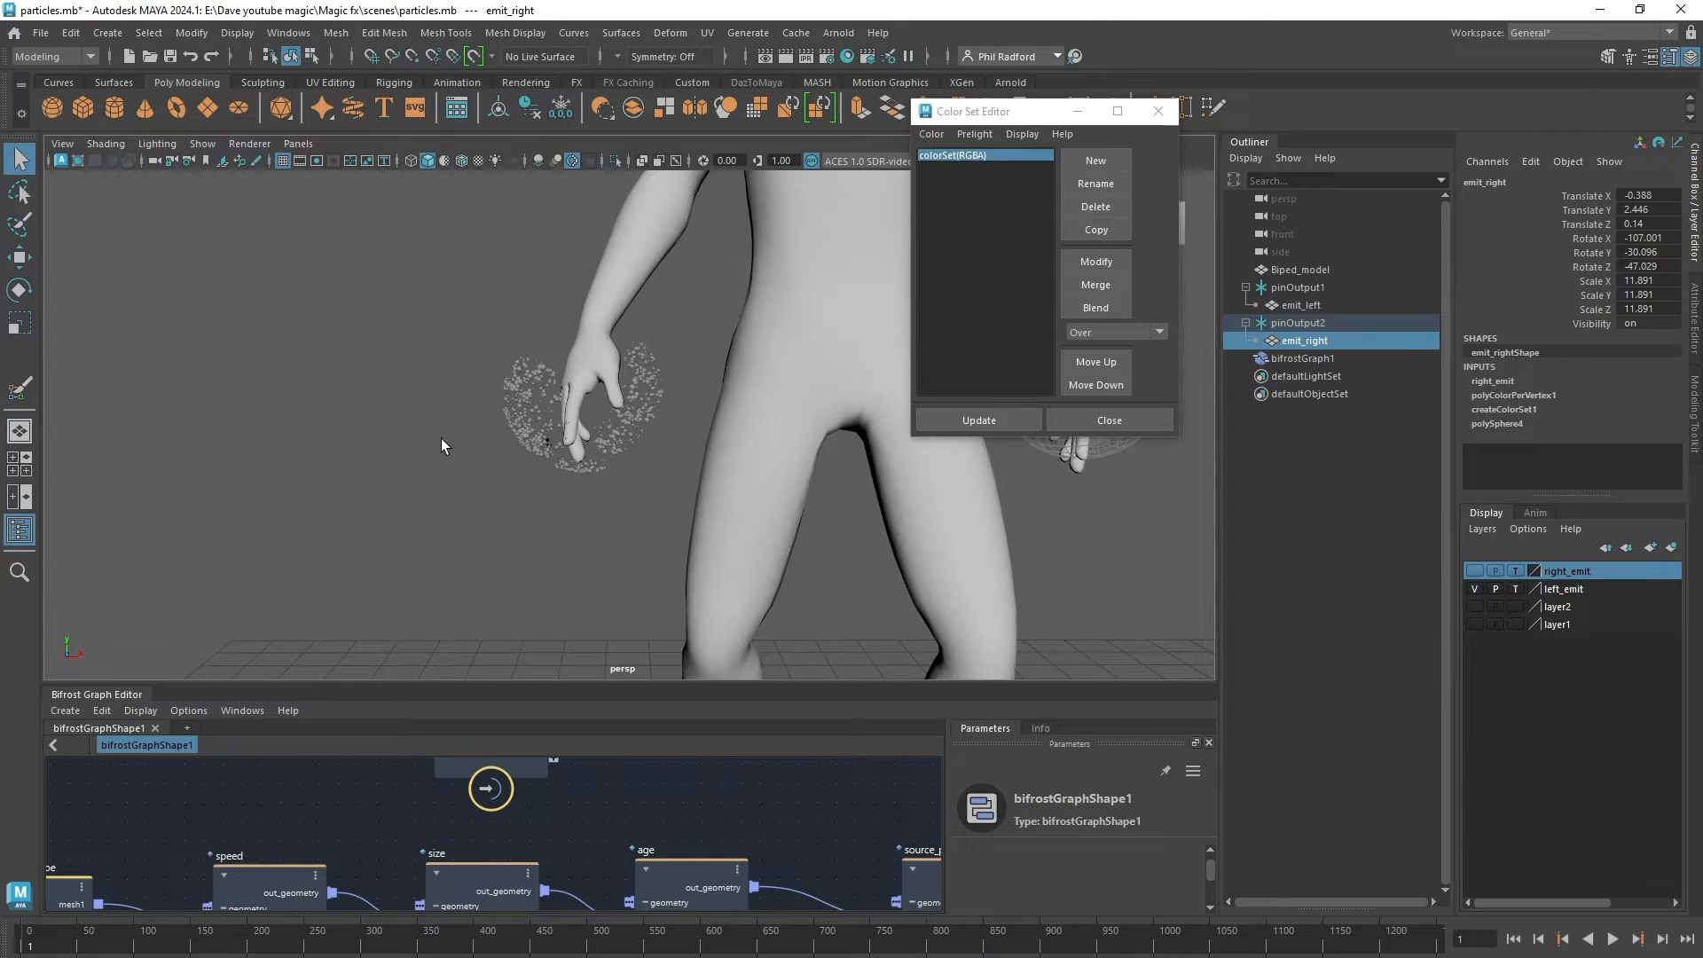
Show the right_emit layer briefly to compare the particle patches with the painted emitter sphere, and hide it again.
left_click(1474, 570)
left_click_drag(517, 517, 511, 445, "alt")
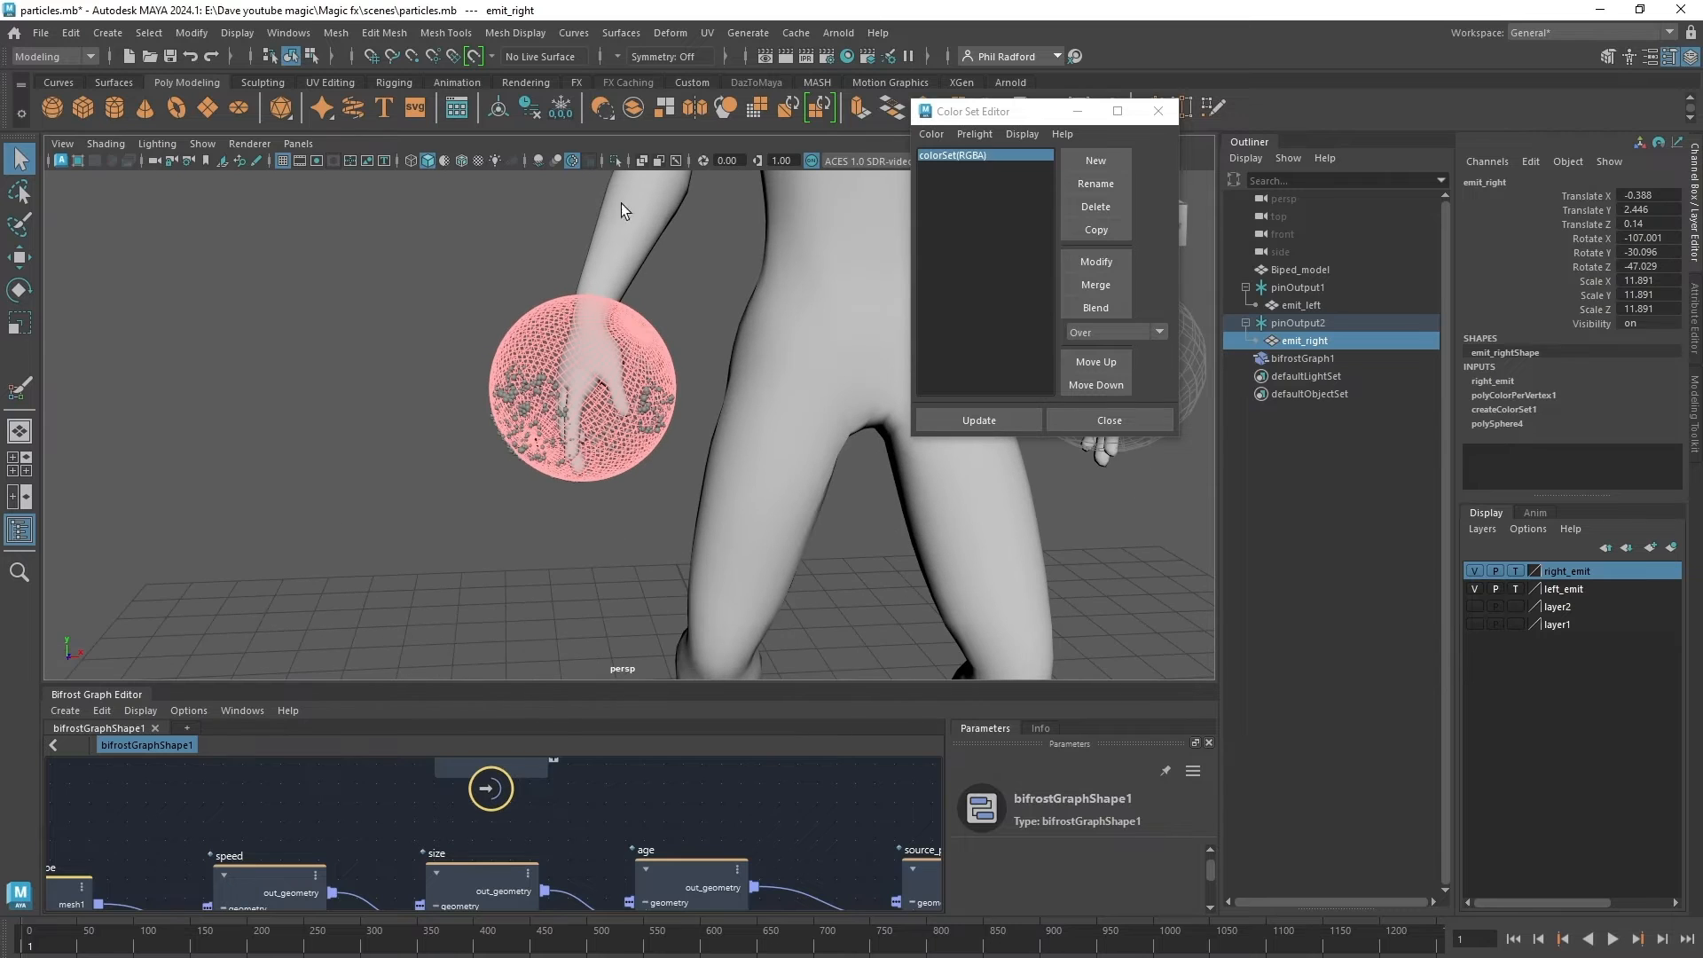
left_click_drag(406, 386, 447, 486, "alt")
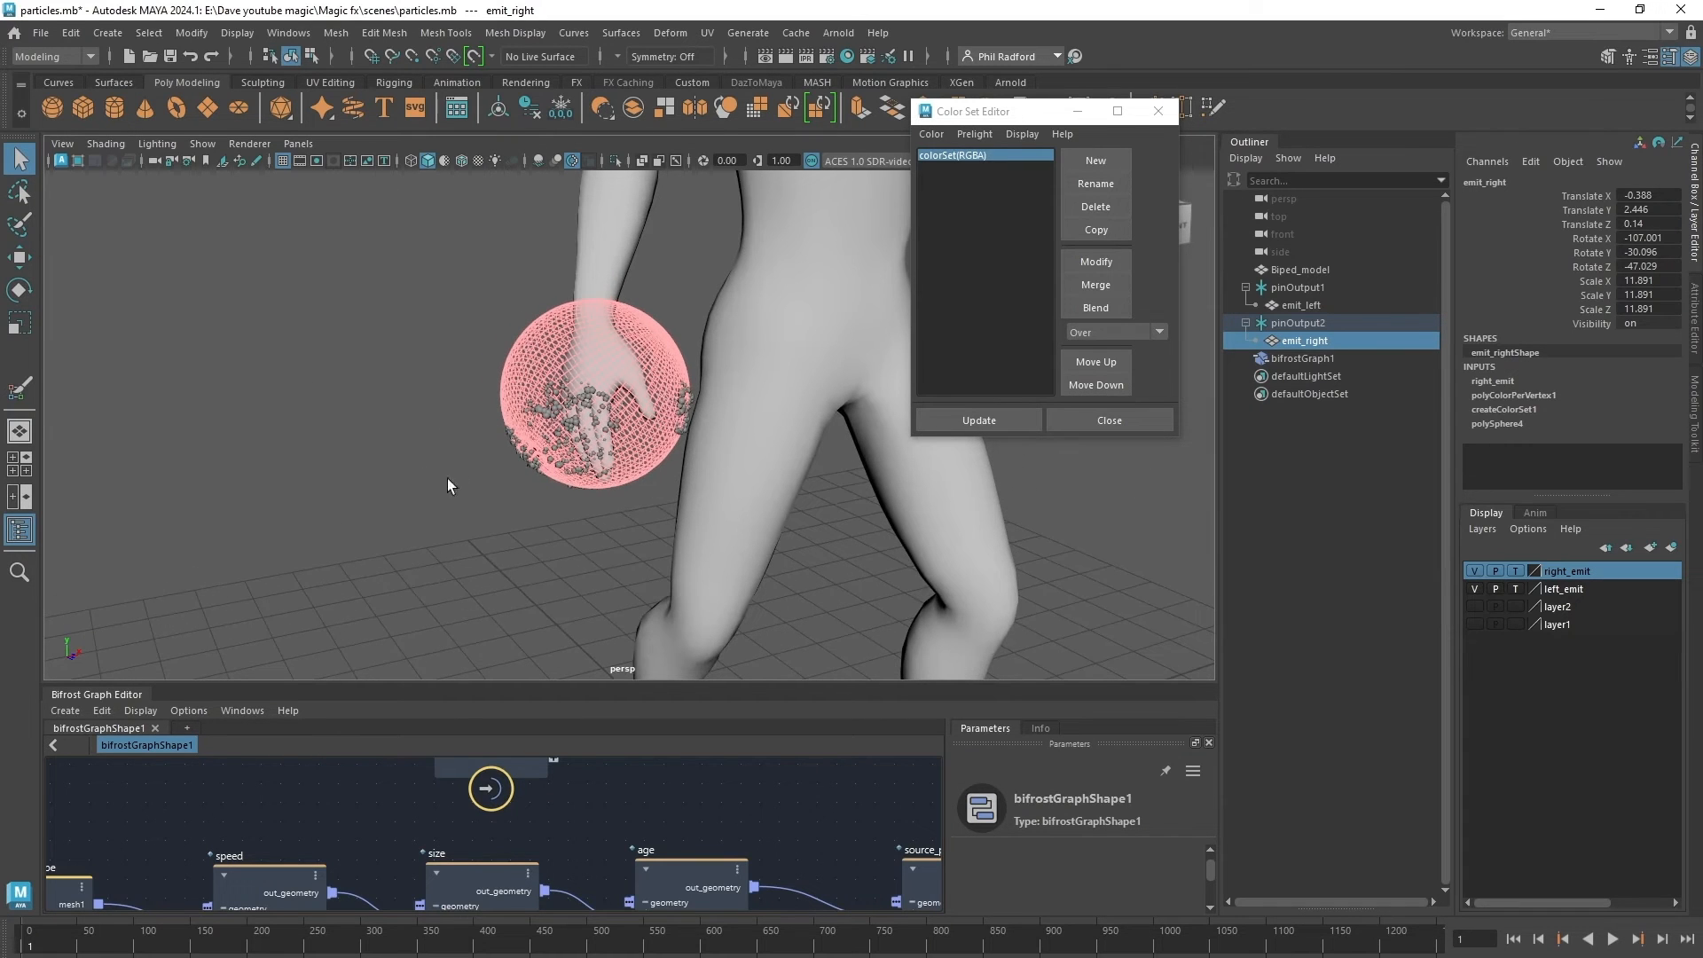
left_click_drag(575, 283, 675, 364, "alt")
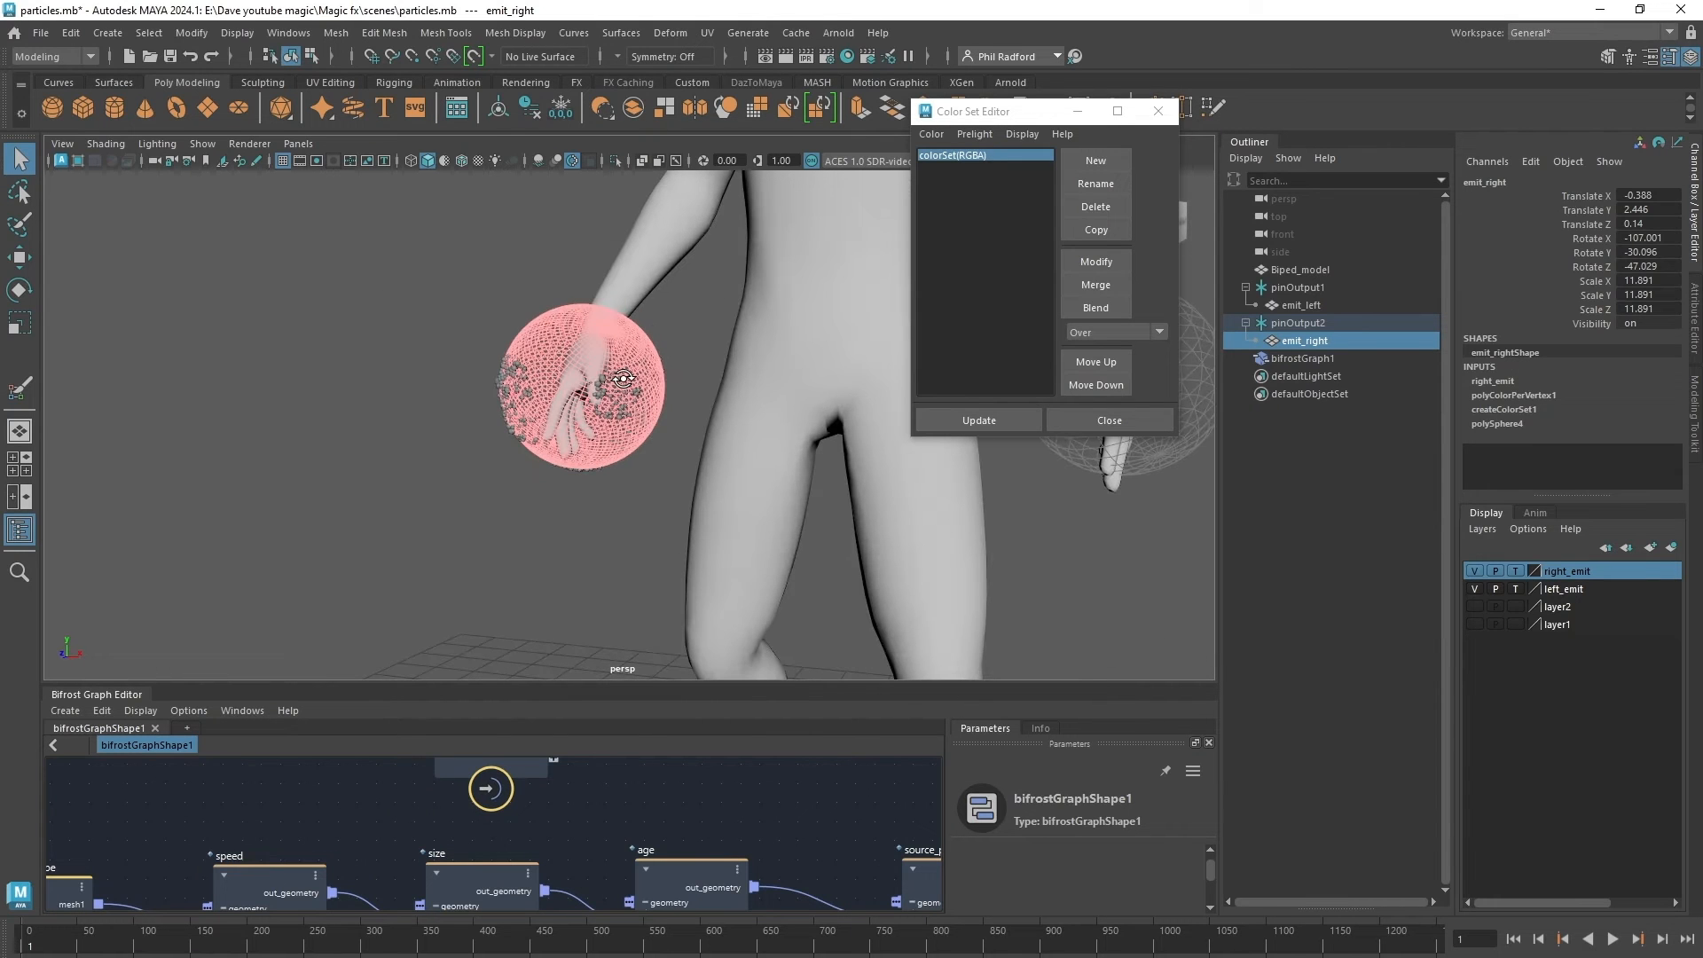
left_click(1474, 572)
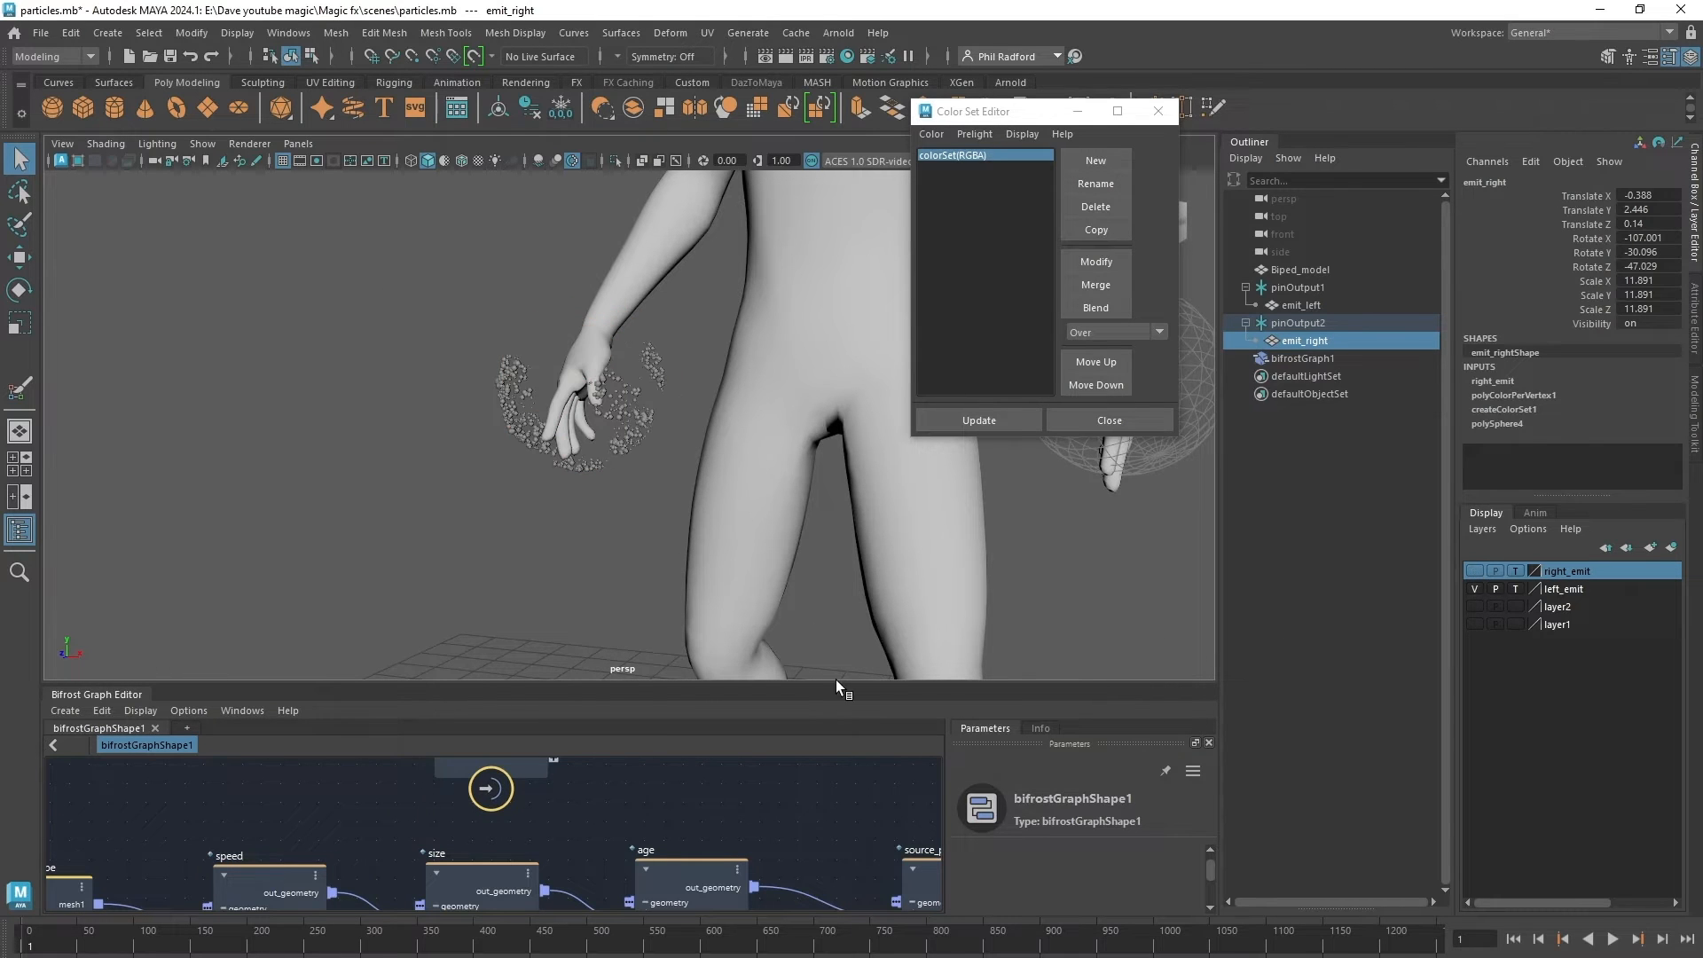
Enlarge the Bifrost graph and review the parameters of the speed, size and age nodes.
left_click_drag(840, 684, 845, 414)
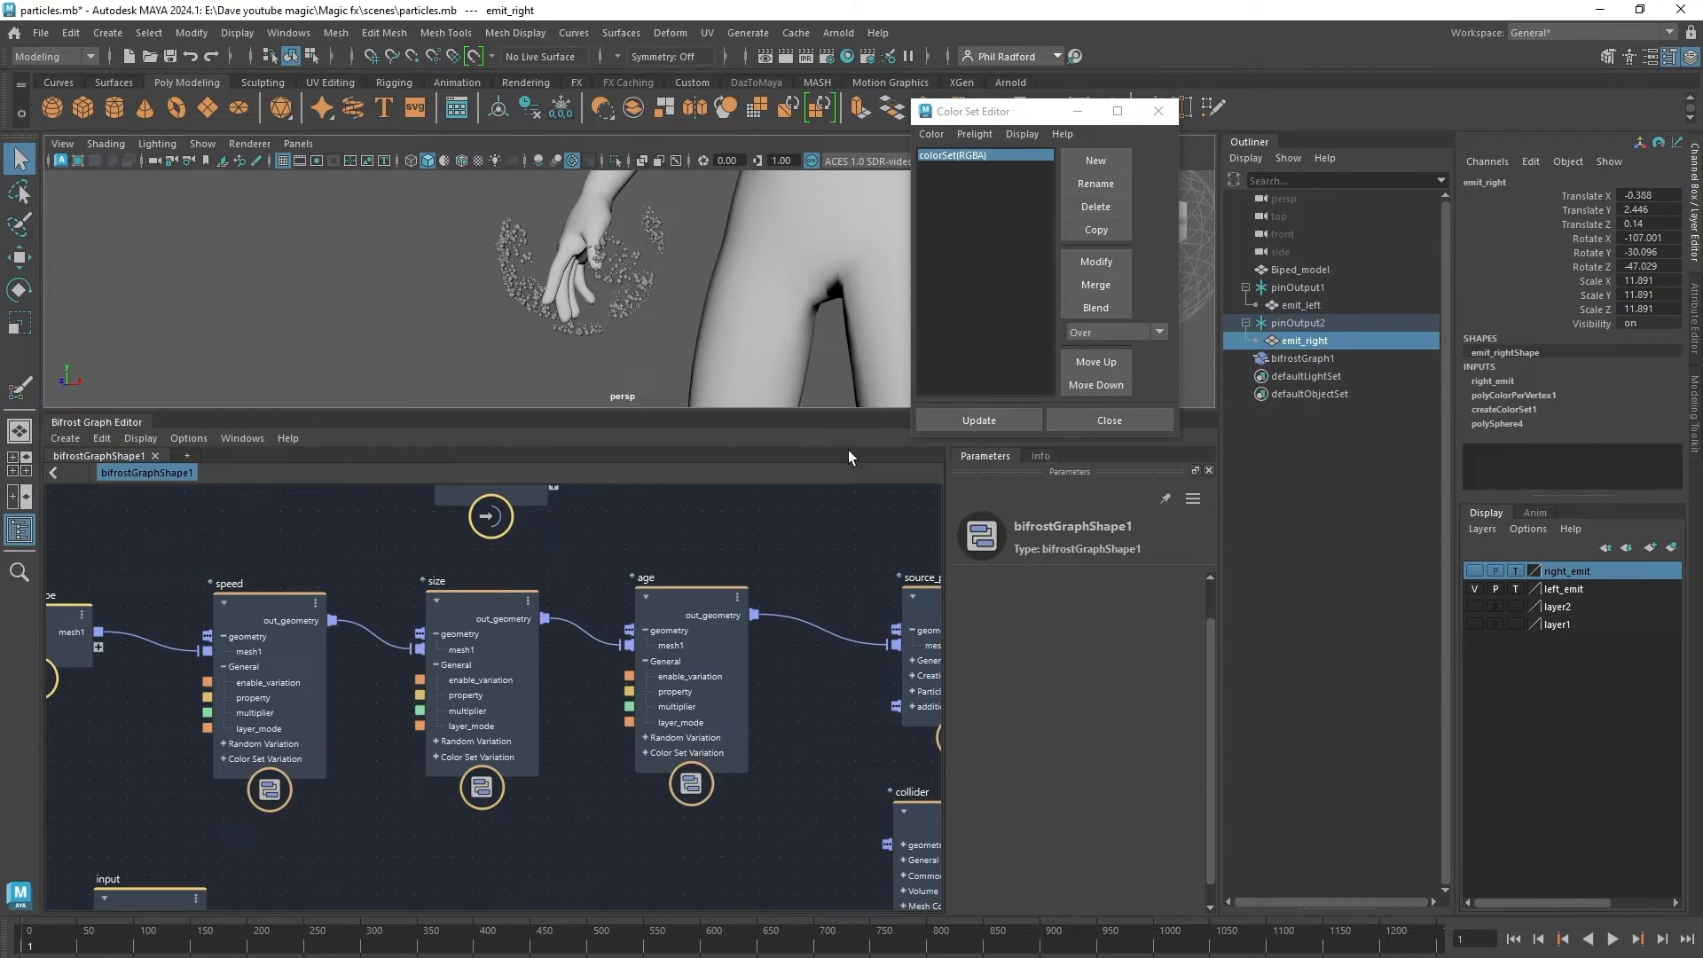
left_click(255, 615)
left_click(470, 605)
left_click(652, 622)
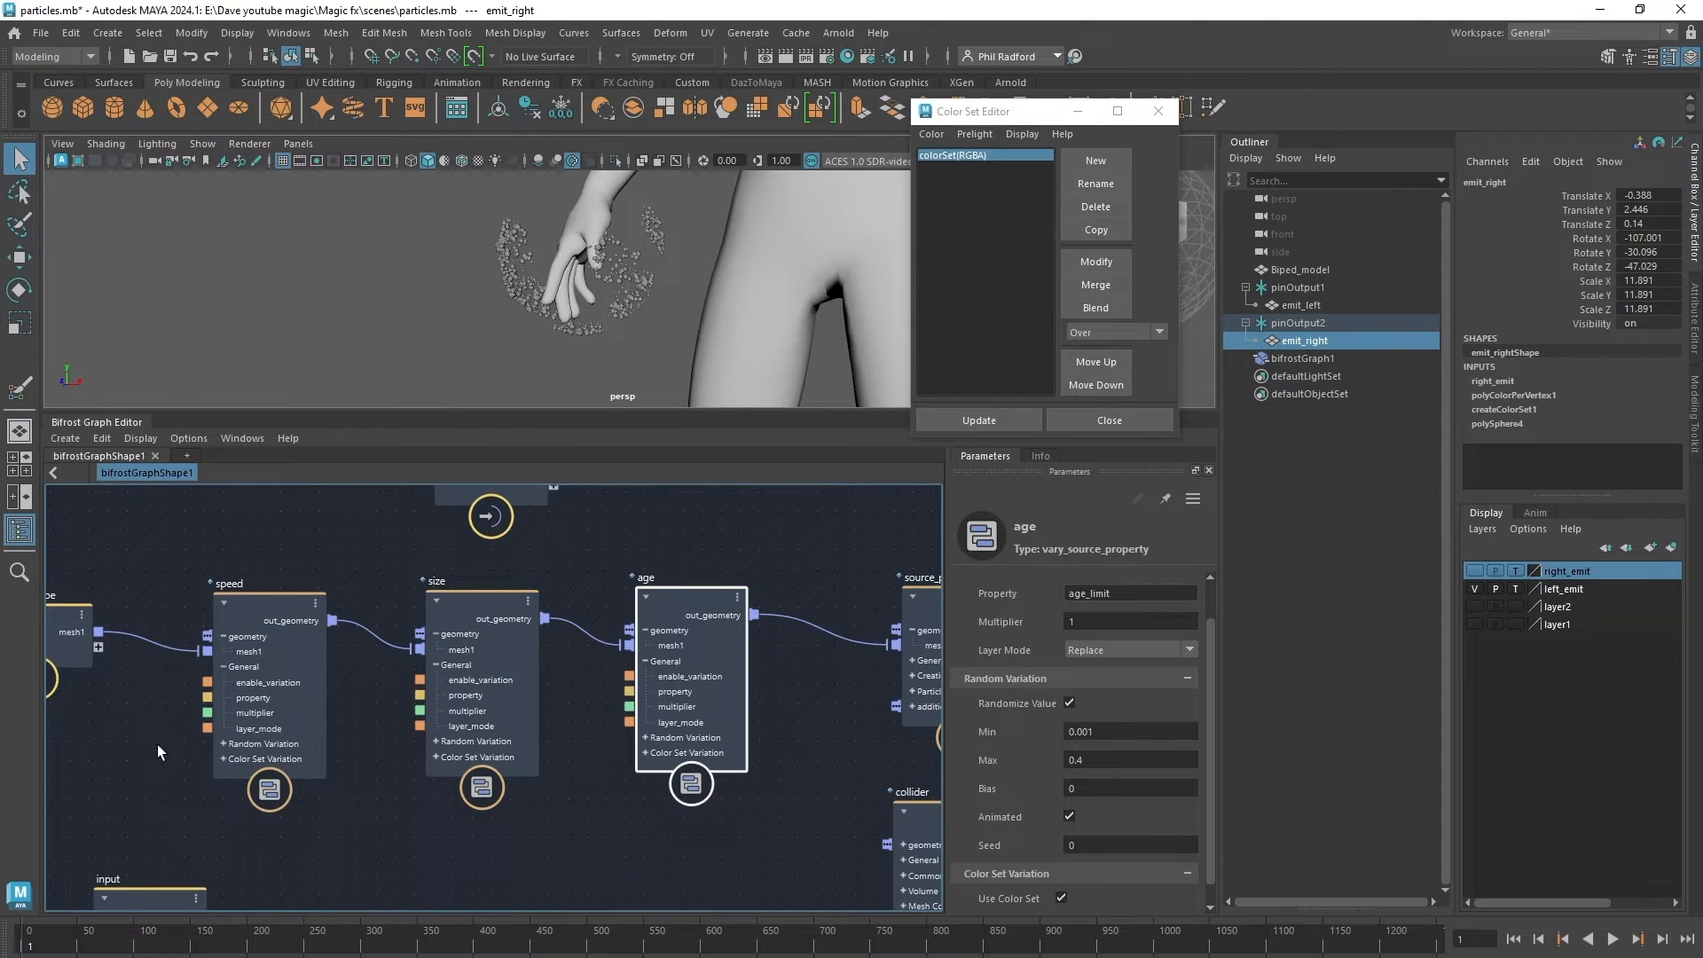
Move the emit_rightShape node farther away from the speed node in the Bifrost graph.
middle_click_drag(157, 743, 354, 722, "alt")
left_click_drag(225, 611, 46, 618)
scroll(62, 633, "up", 1)
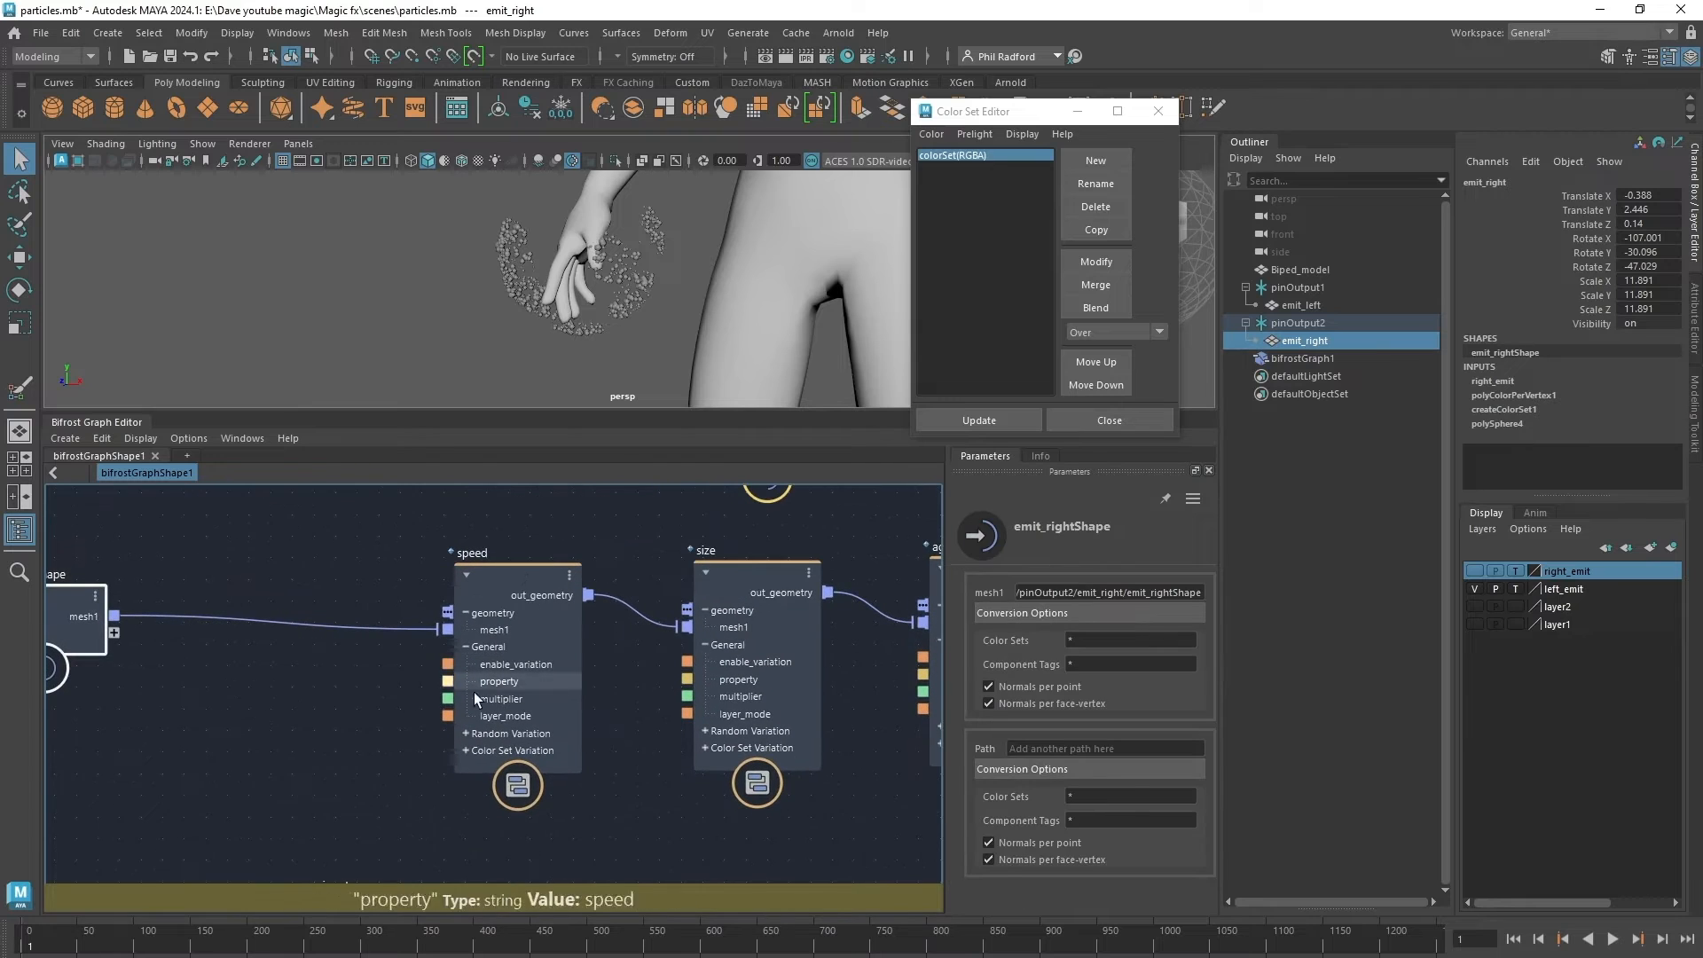
Follow the node chain to source_particles and examine that node's parameters.
middle_click_drag(642, 809, 474, 751, "alt")
scroll(477, 752, "down", 1)
middle_click_drag(708, 833, 495, 822, "alt")
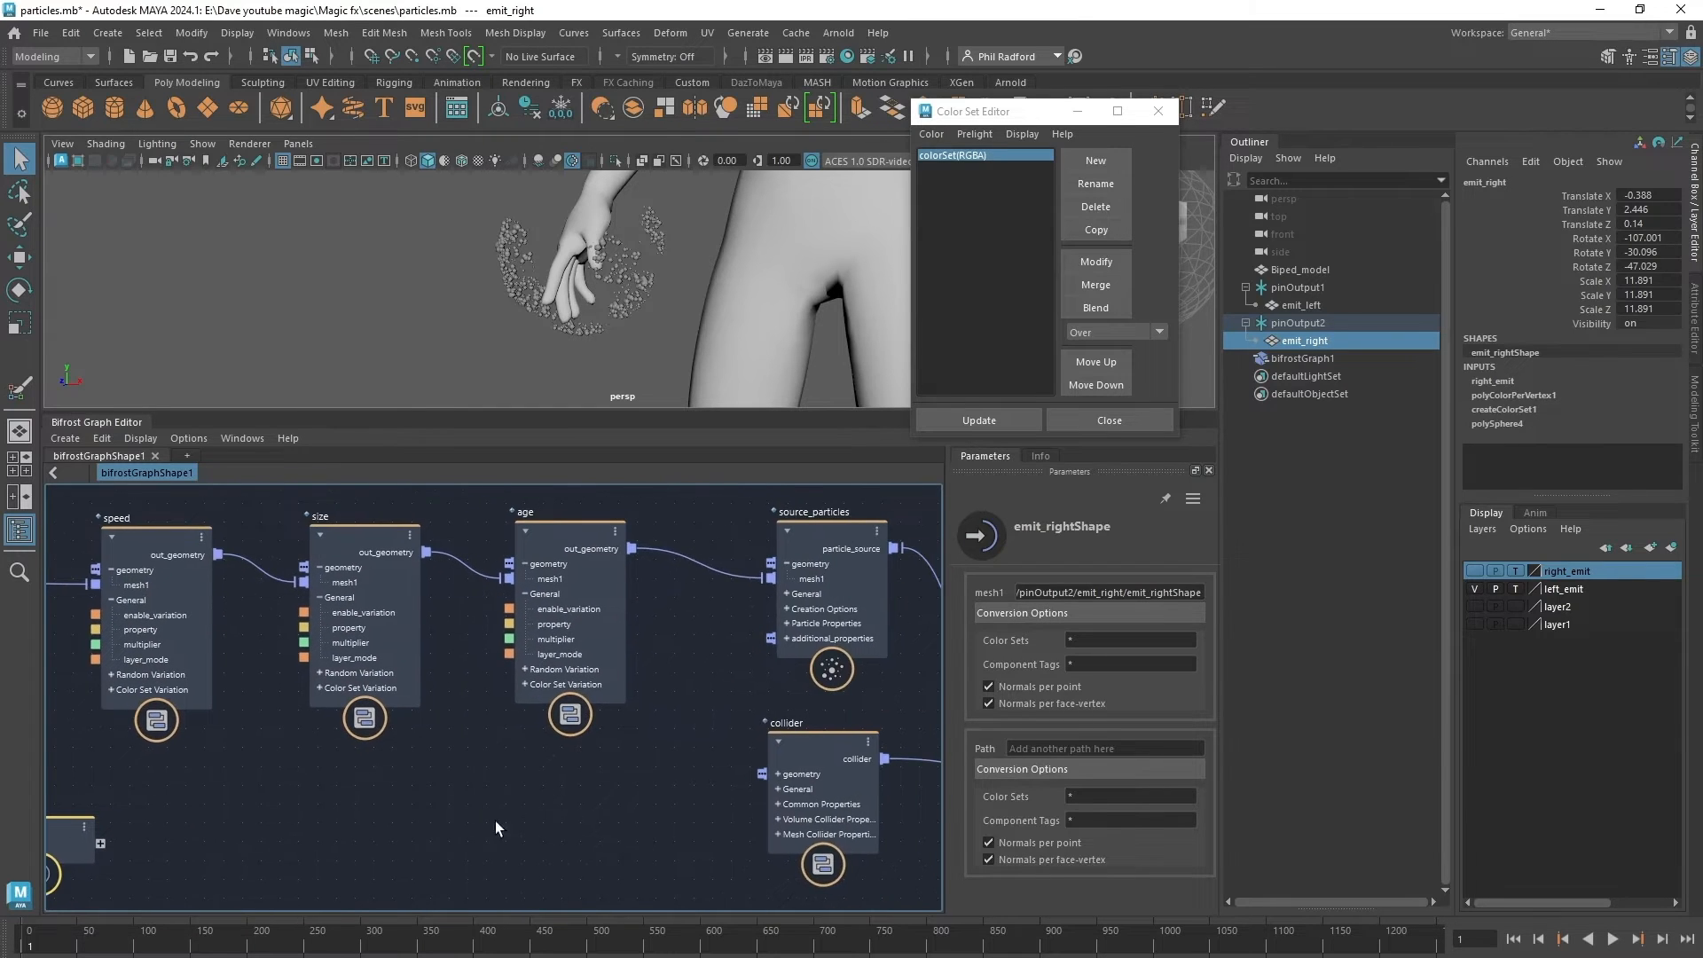
left_click(824, 559)
middle_click_drag(661, 724, 768, 786, "alt")
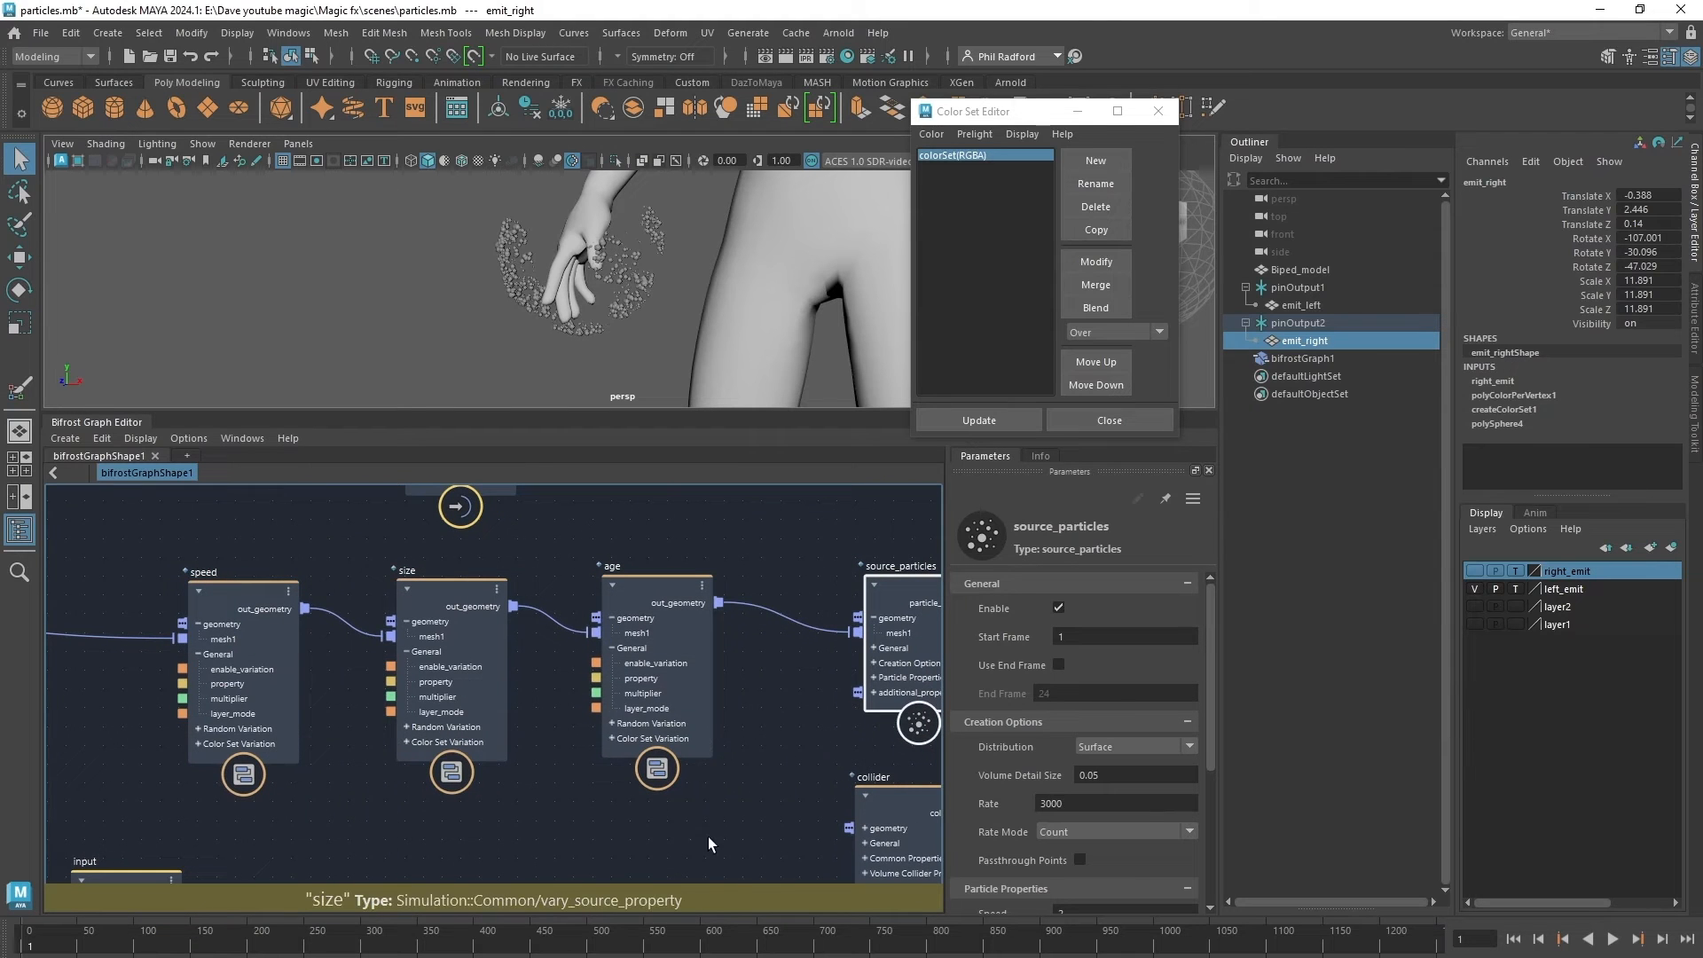
middle_click_drag(621, 830, 466, 856, "alt")
mouse_move(598, 547)
middle_mouse_down("alt")
mouse_move(600, 608)
mouse_move(596, 571)
middle_mouse_up("alt")
Play the animation to about frame 105 and inspect the particles emitted around the character's right hand.
left_click_drag(727, 314, 692, 340, "alt")
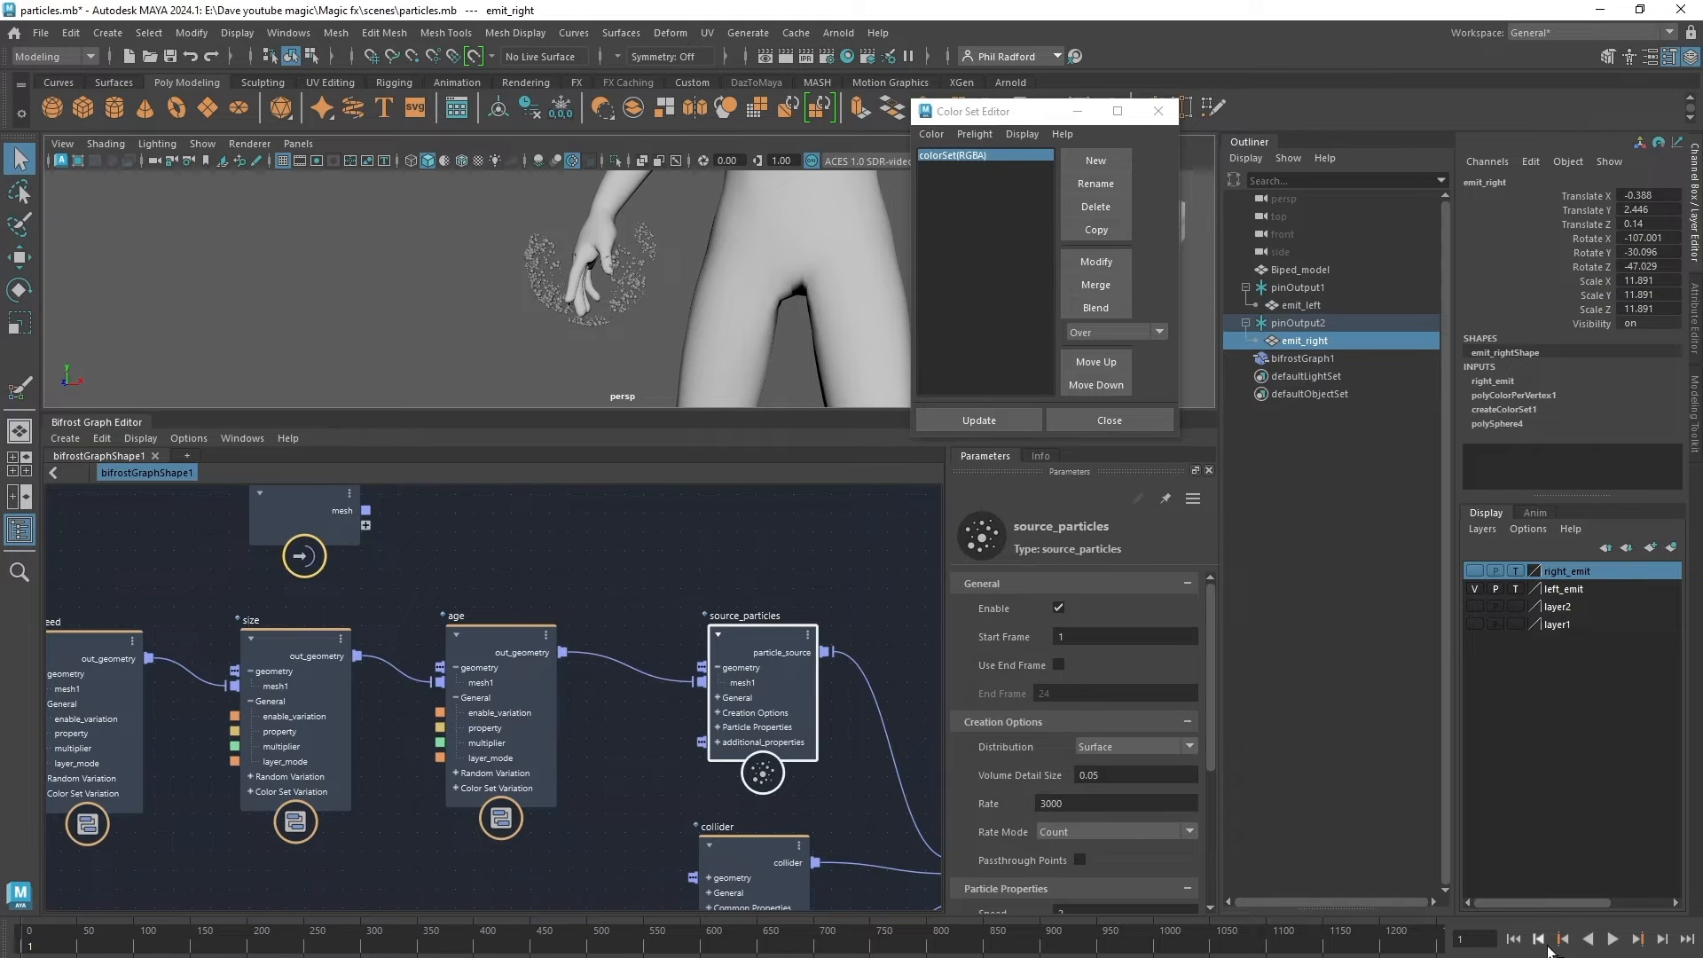
left_click(1613, 939)
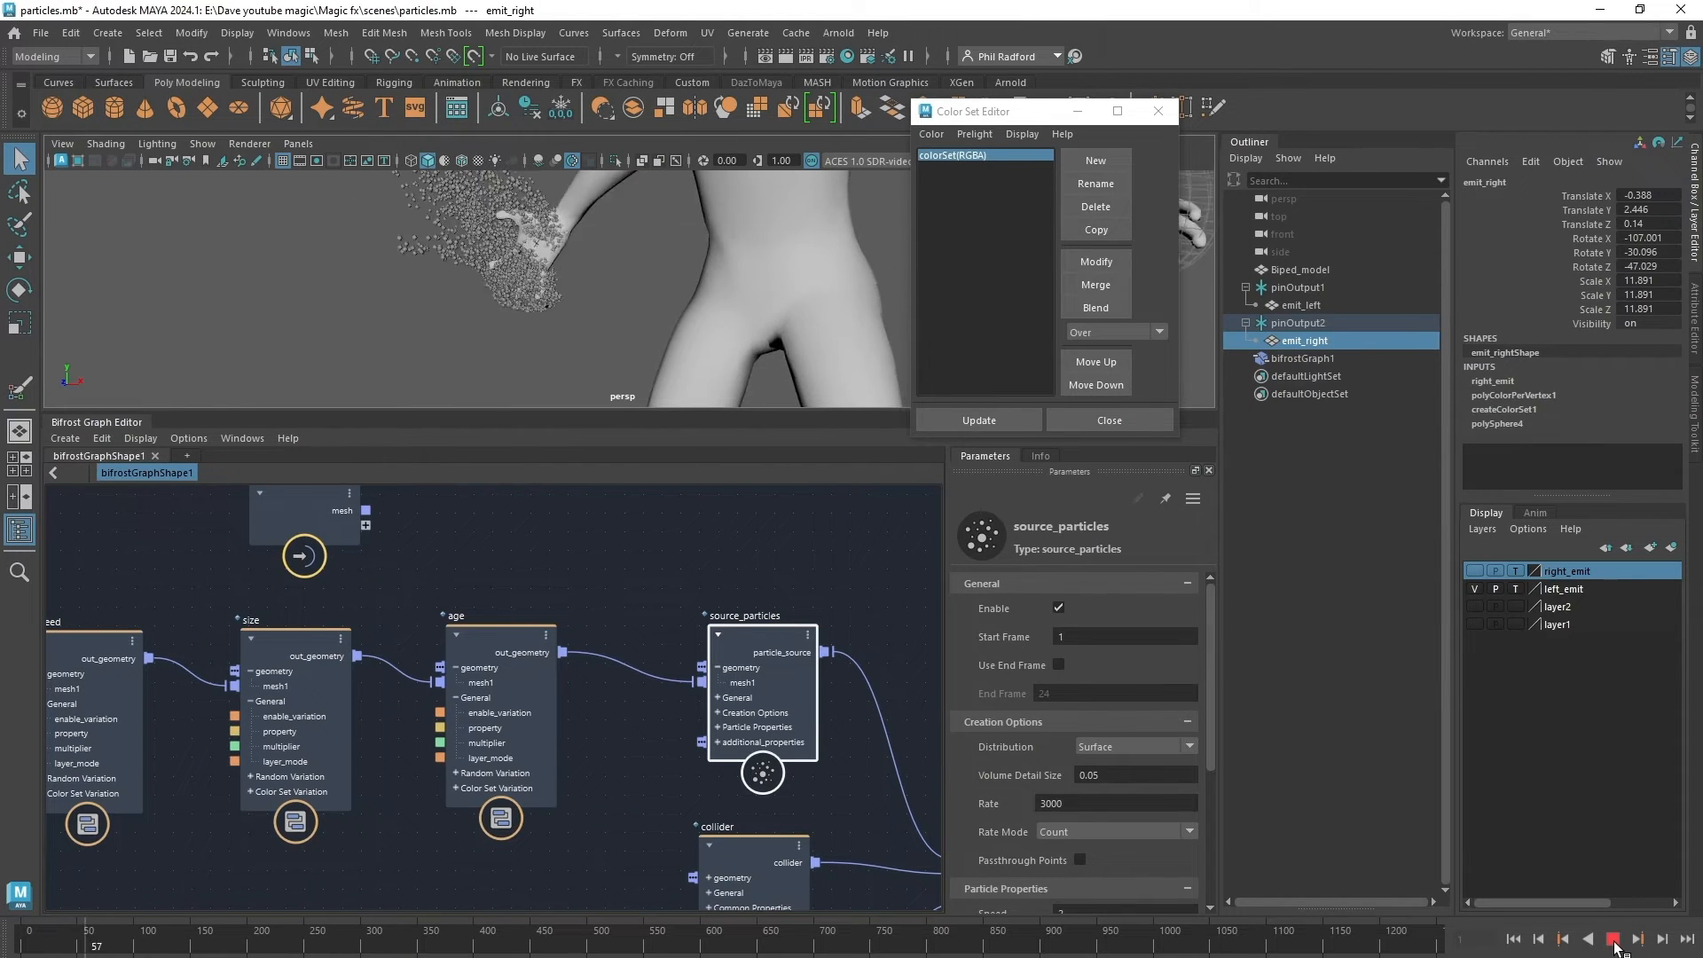
left_click(1613, 939)
left_click_drag(664, 411, 684, 587)
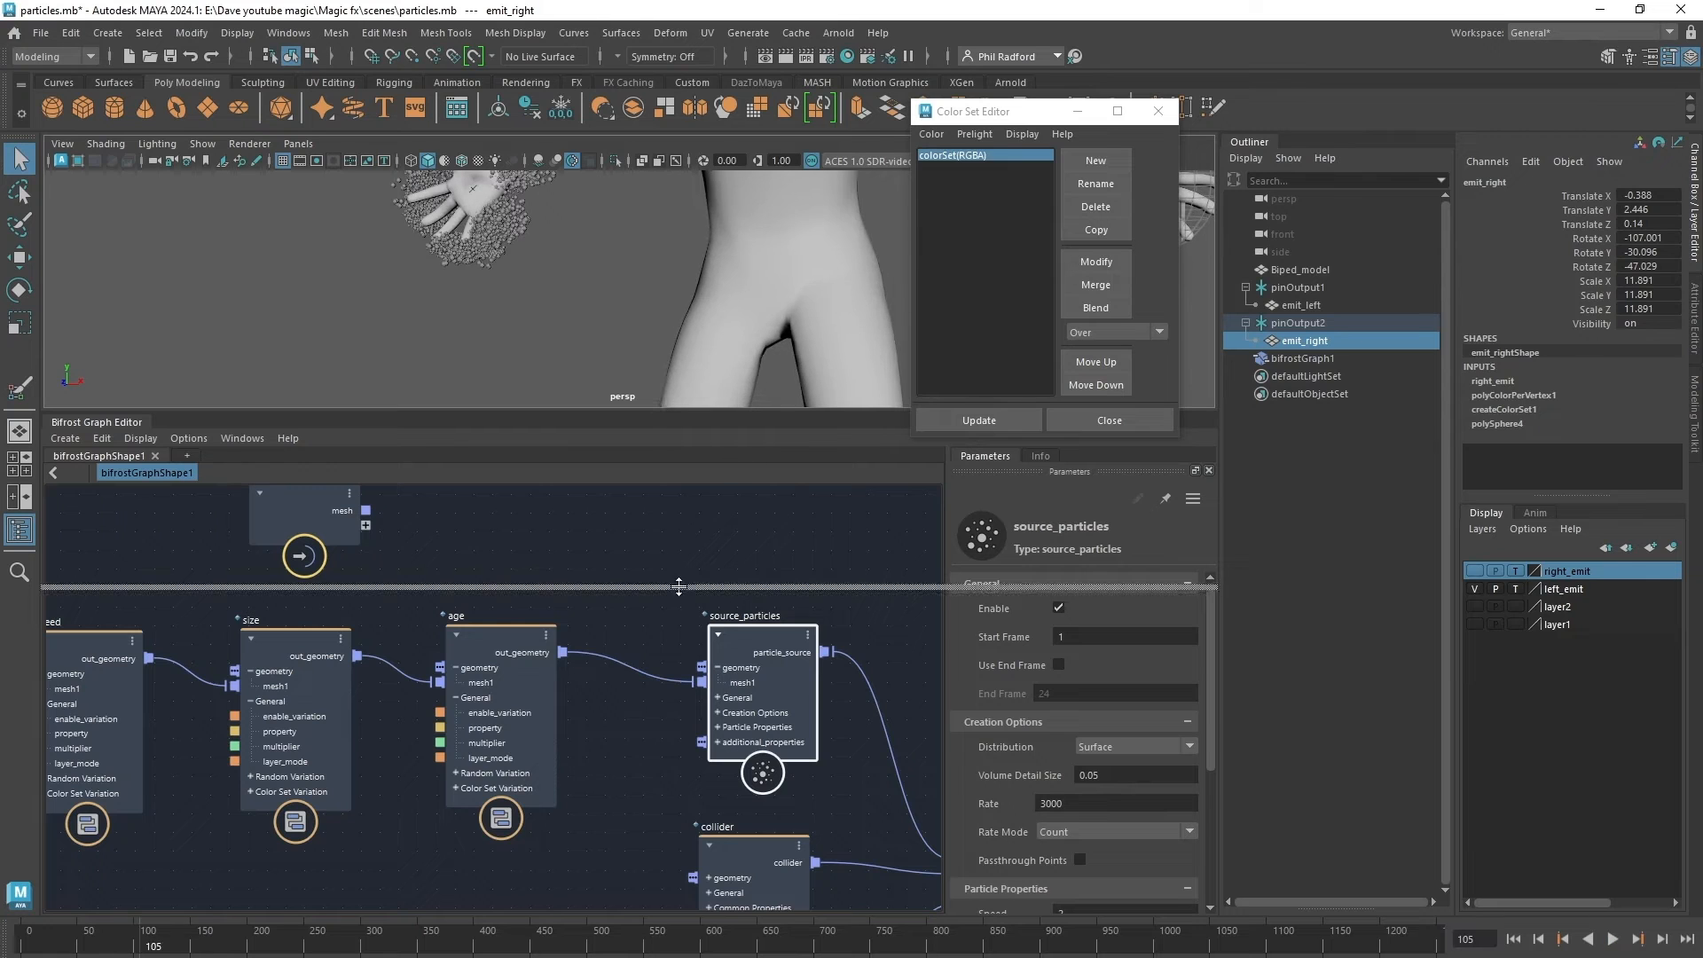
mouse_move(576, 355)
left_mouse_down("alt")
mouse_move(578, 300)
mouse_move(578, 363)
left_mouse_up("alt")
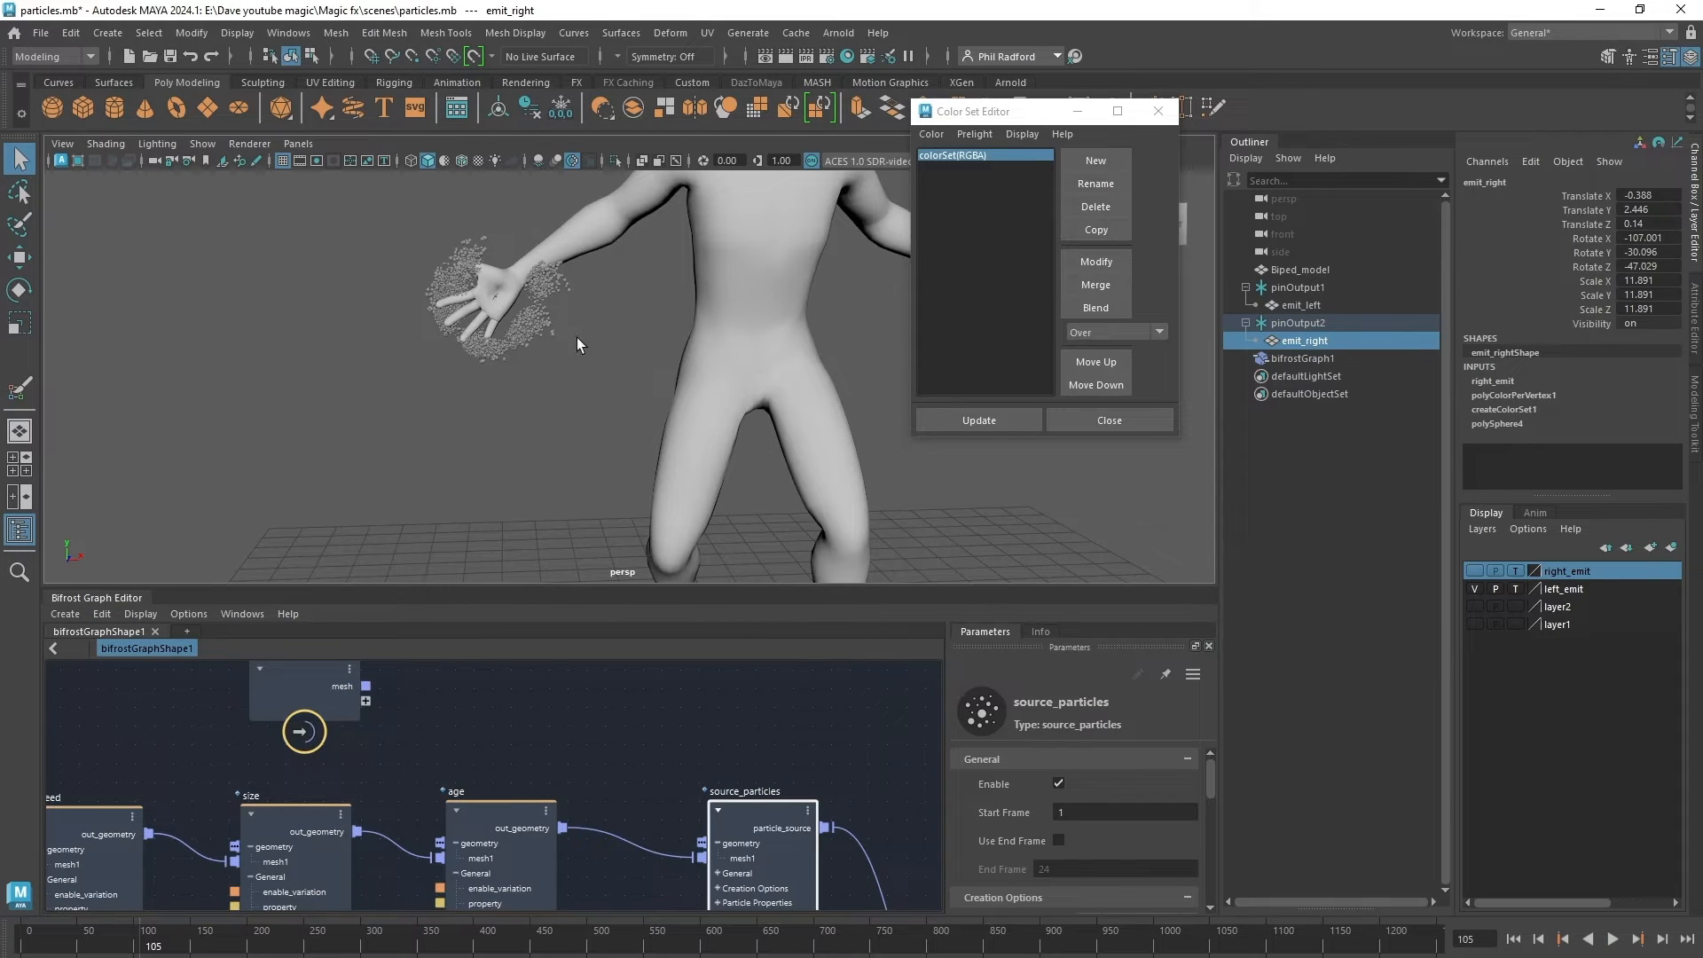
mouse_move(662, 468)
left_mouse_down("alt")
mouse_move(627, 471)
mouse_move(688, 476)
mouse_move(649, 475)
left_mouse_up("alt")
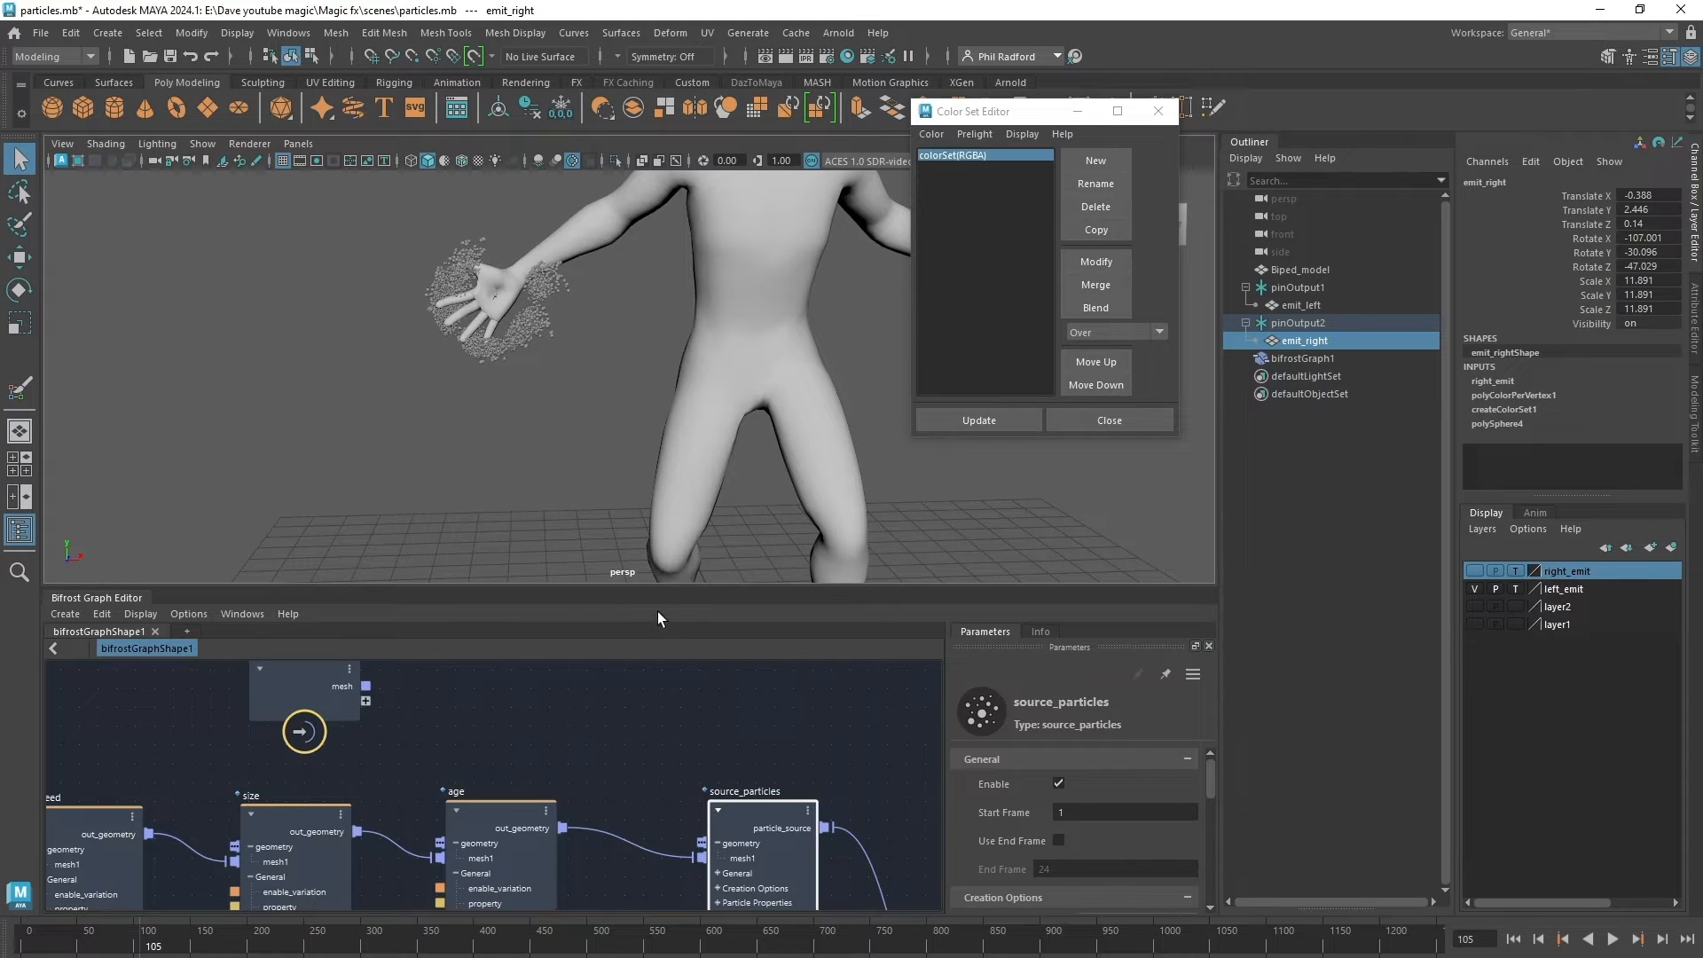
left_click_drag(663, 586, 659, 426)
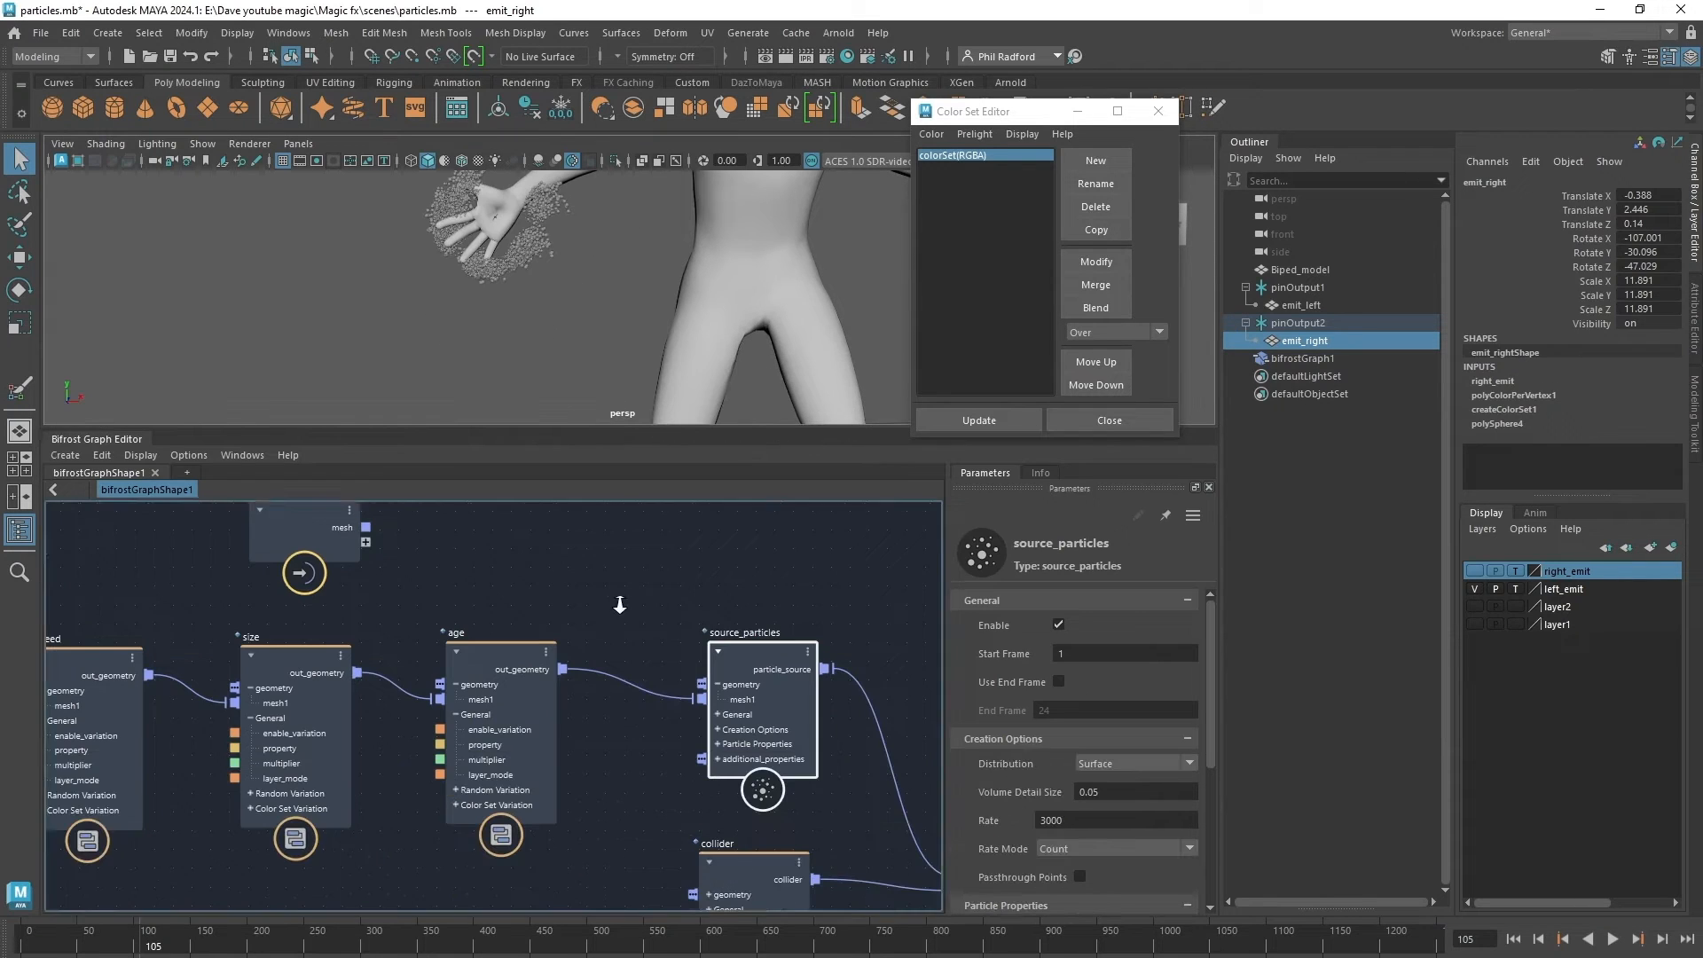
Add a turbulence_influence node in the empty graph space beside the collider and particle_solver_settings nodes.
scroll(620, 608, "down", 2)
middle_click_drag(490, 839, 475, 616, "alt")
middle_click_drag(543, 741, 449, 753, "alt")
left_click(449, 752)
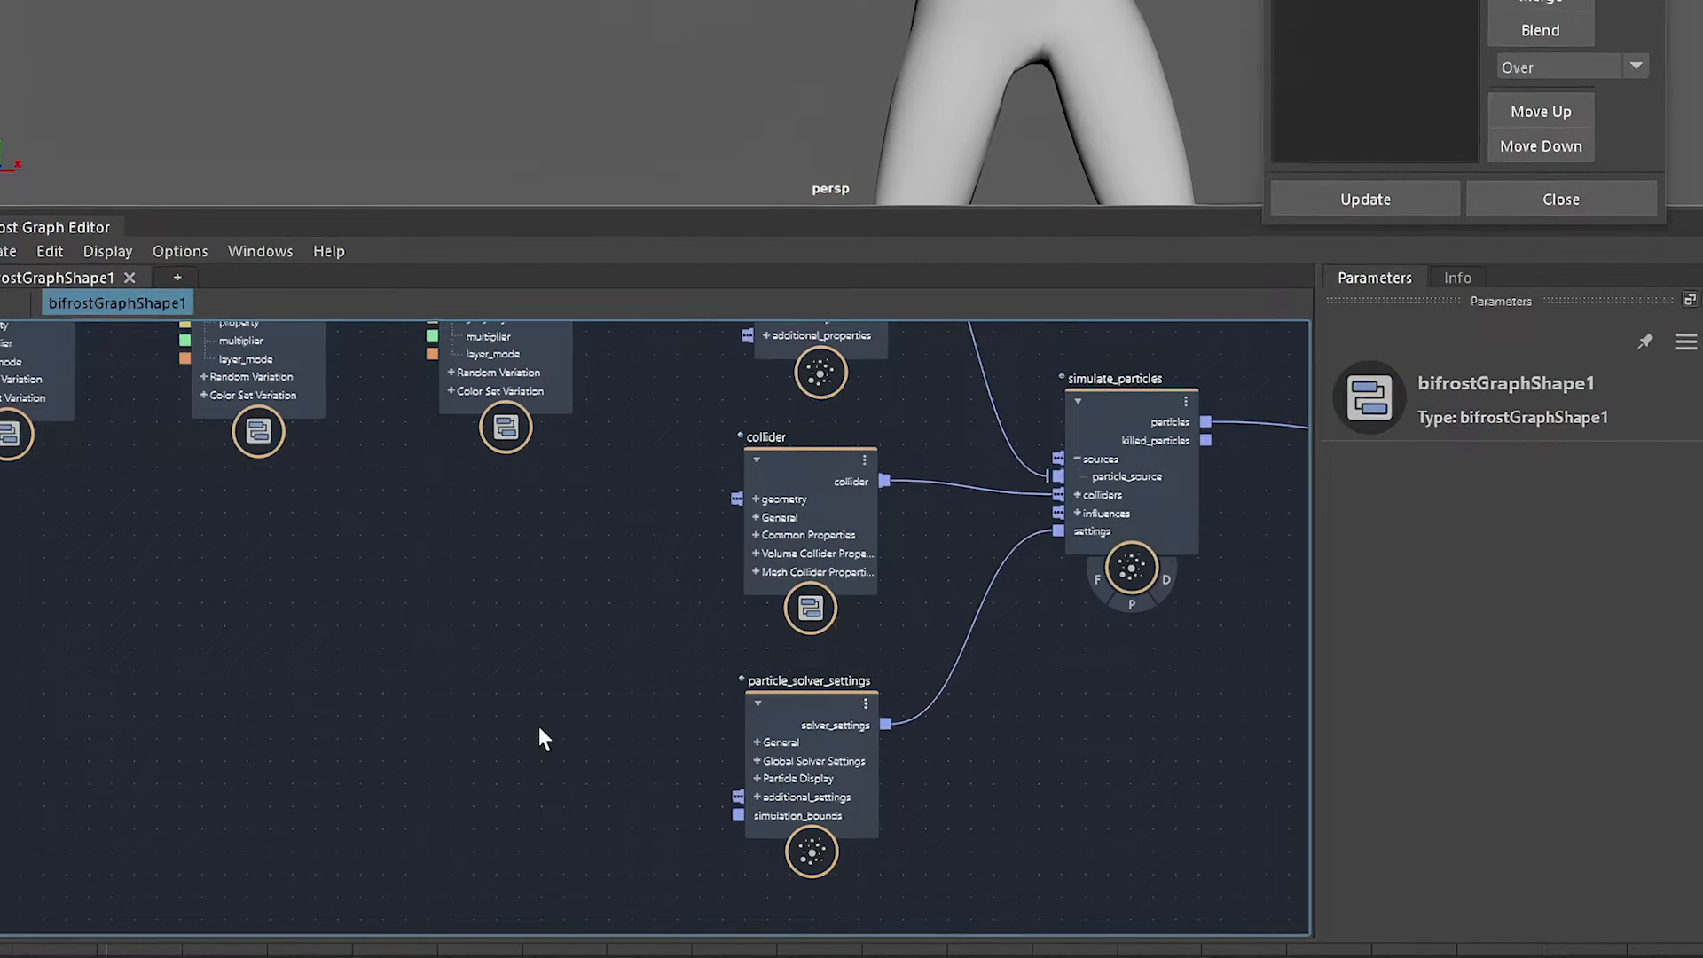
key("Tab")
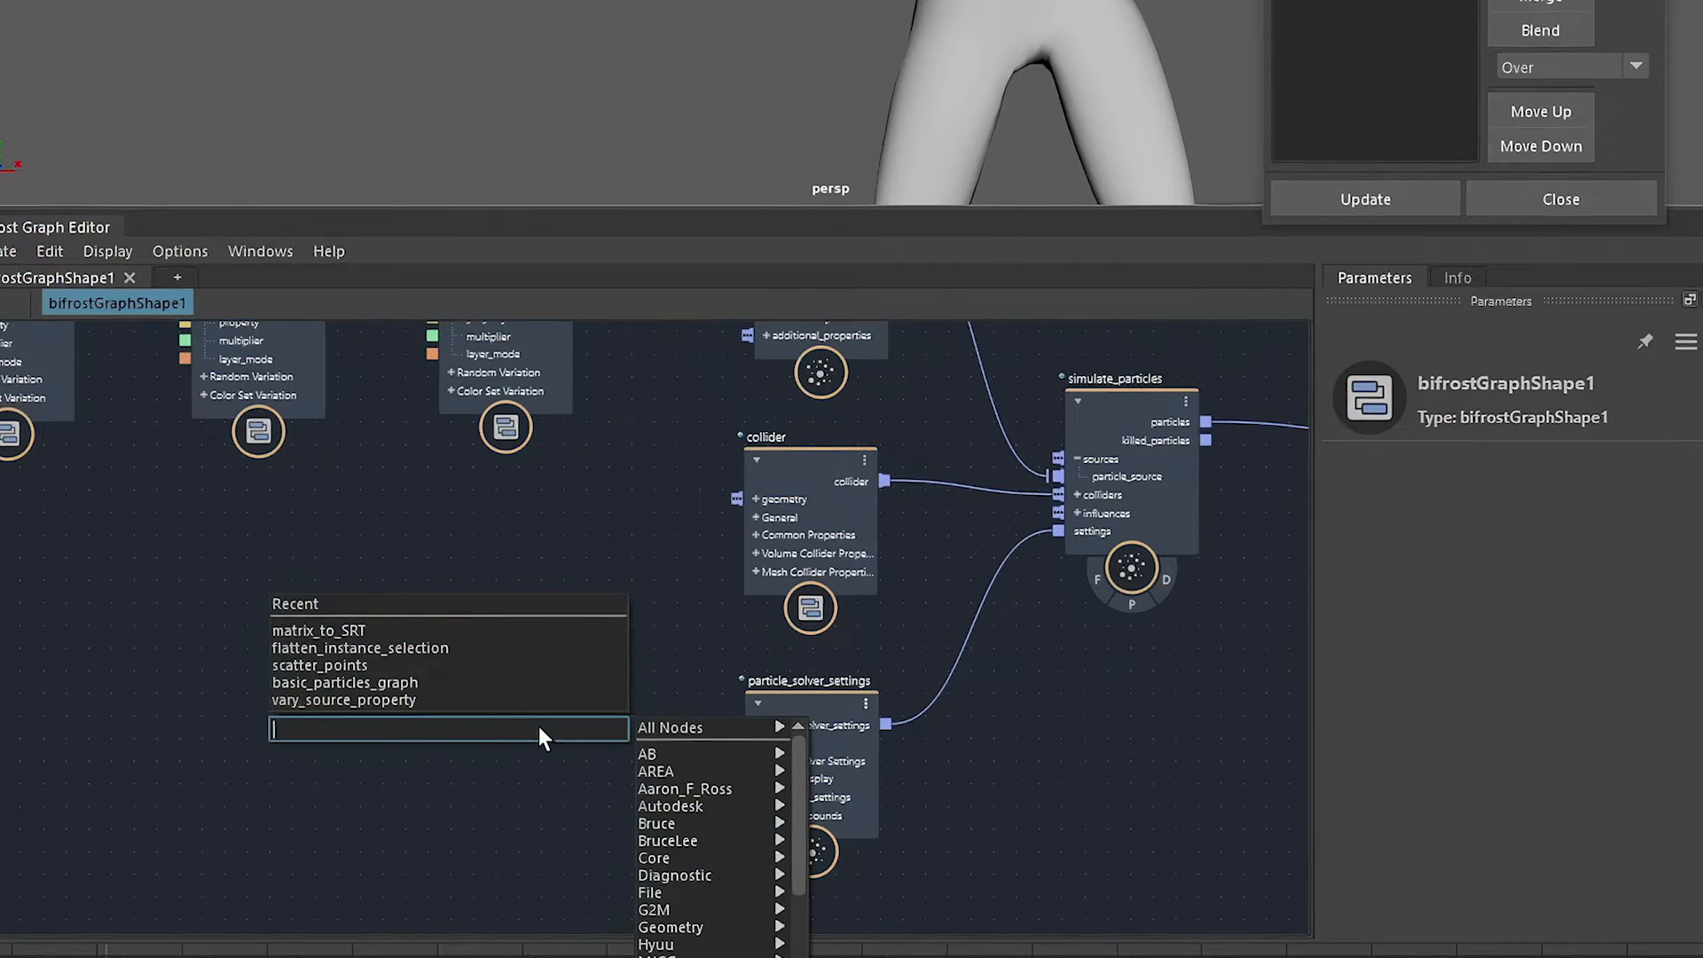
type("turb")
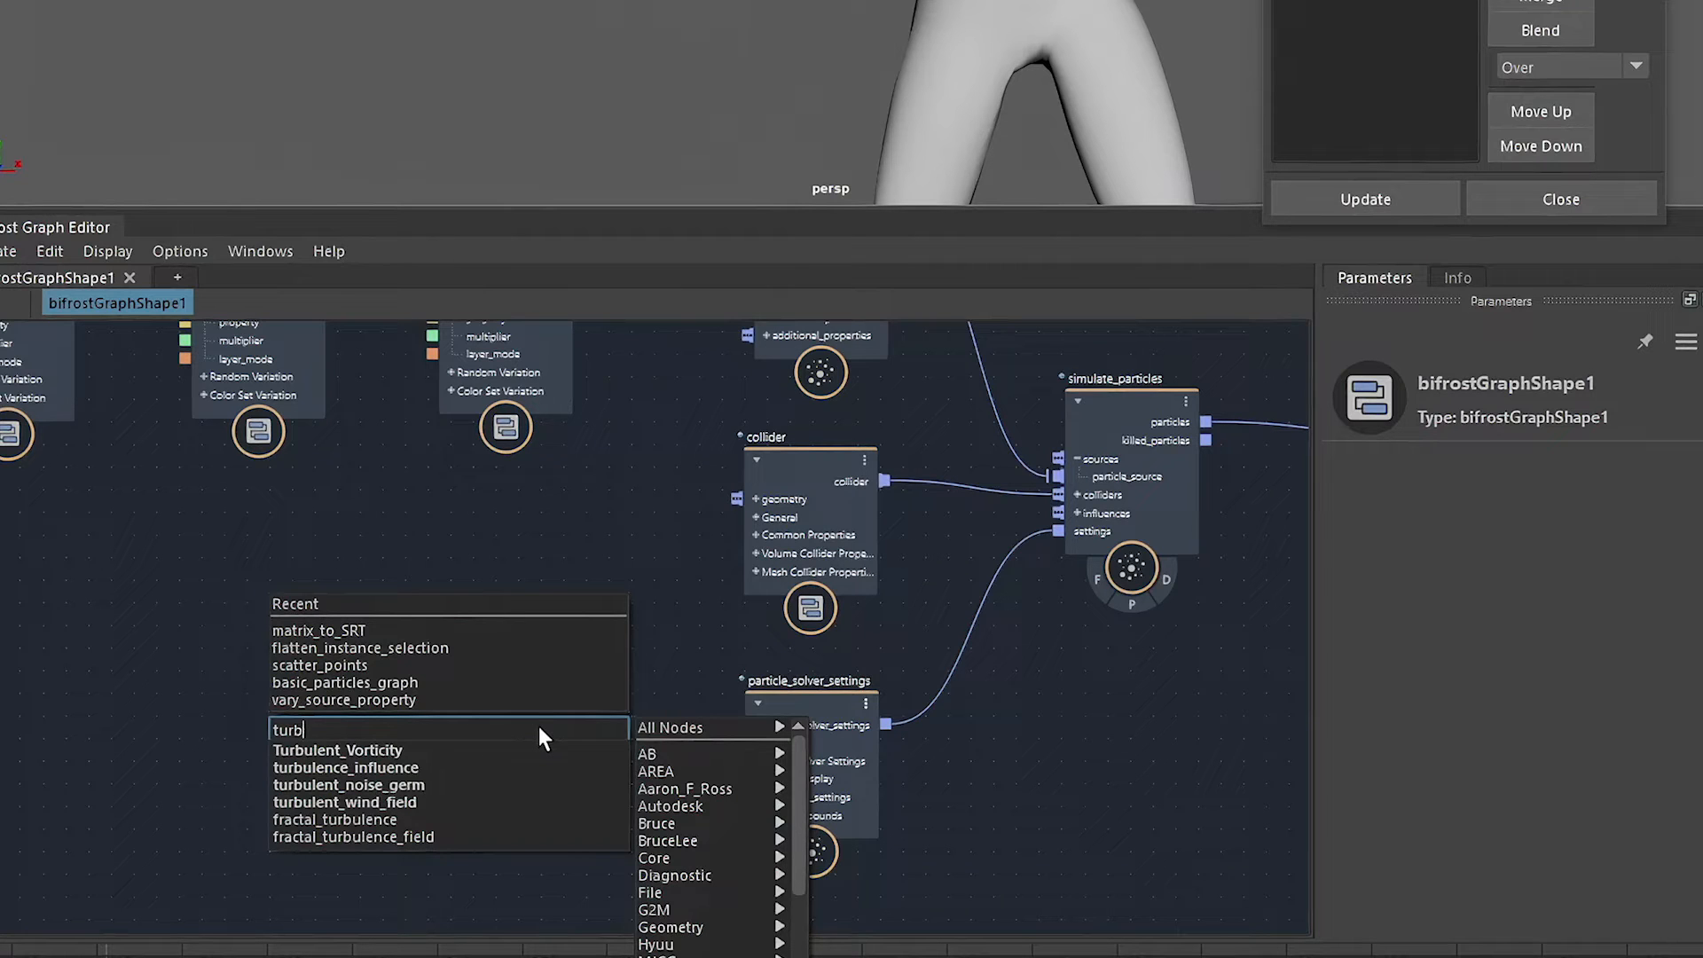
key("Down")
key("Down")
key("Down")
key("Down")
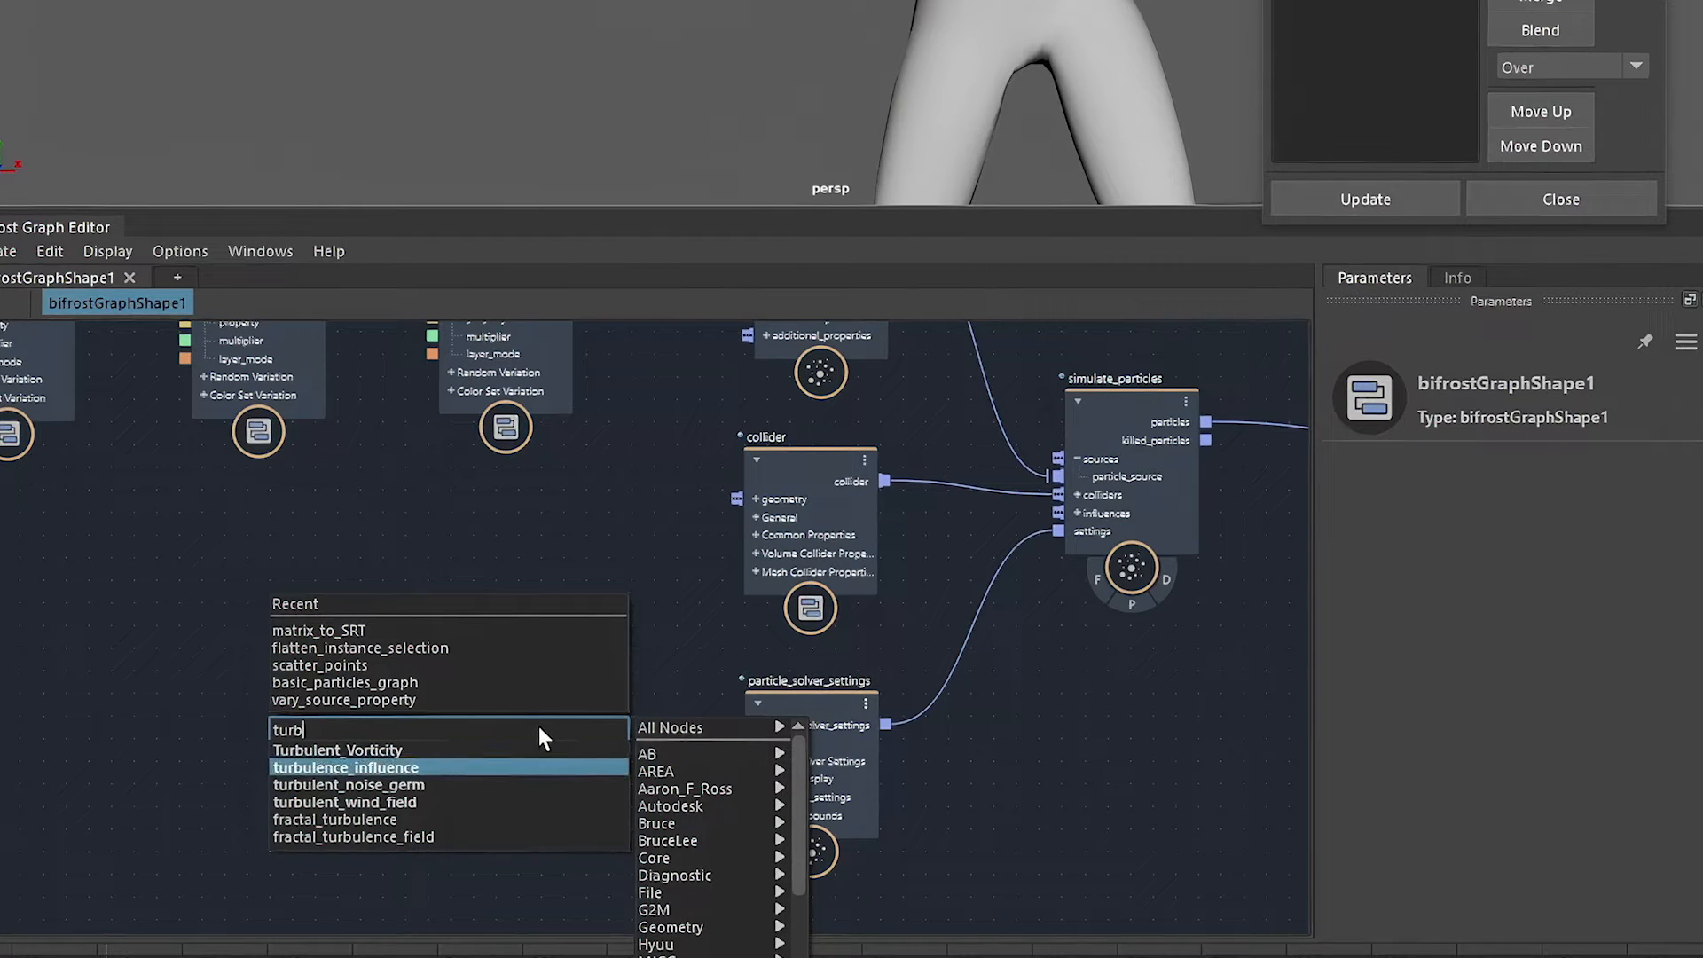
key("Down")
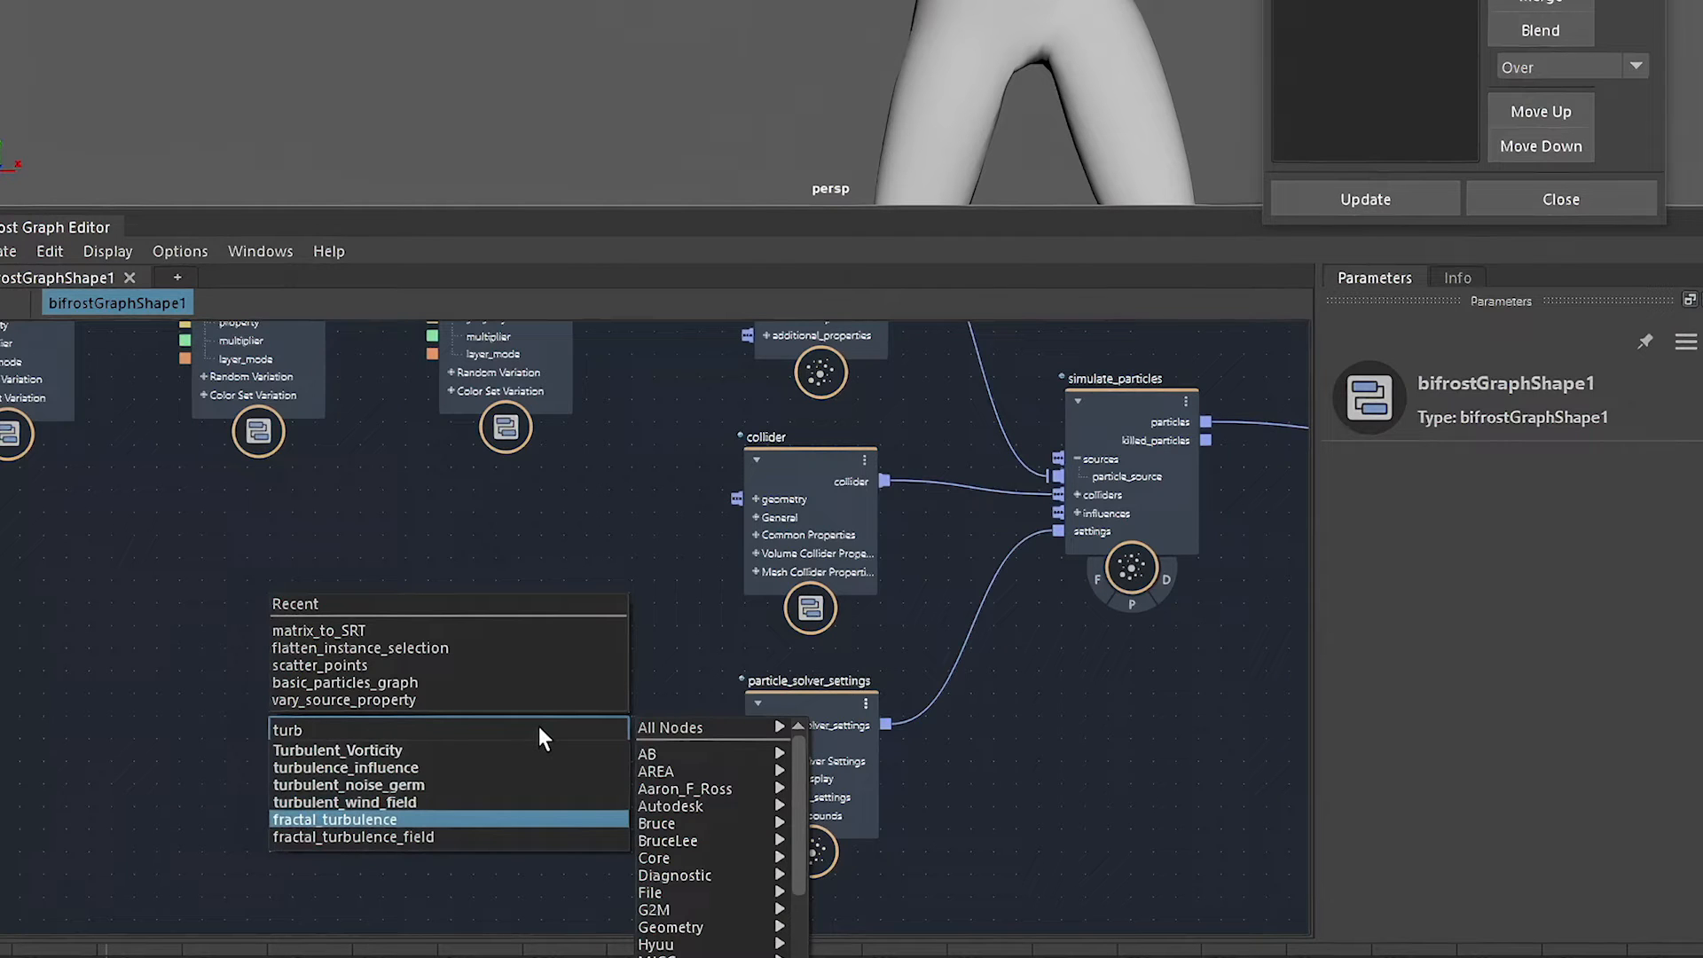
key("Up")
key("Up")
key("Up")
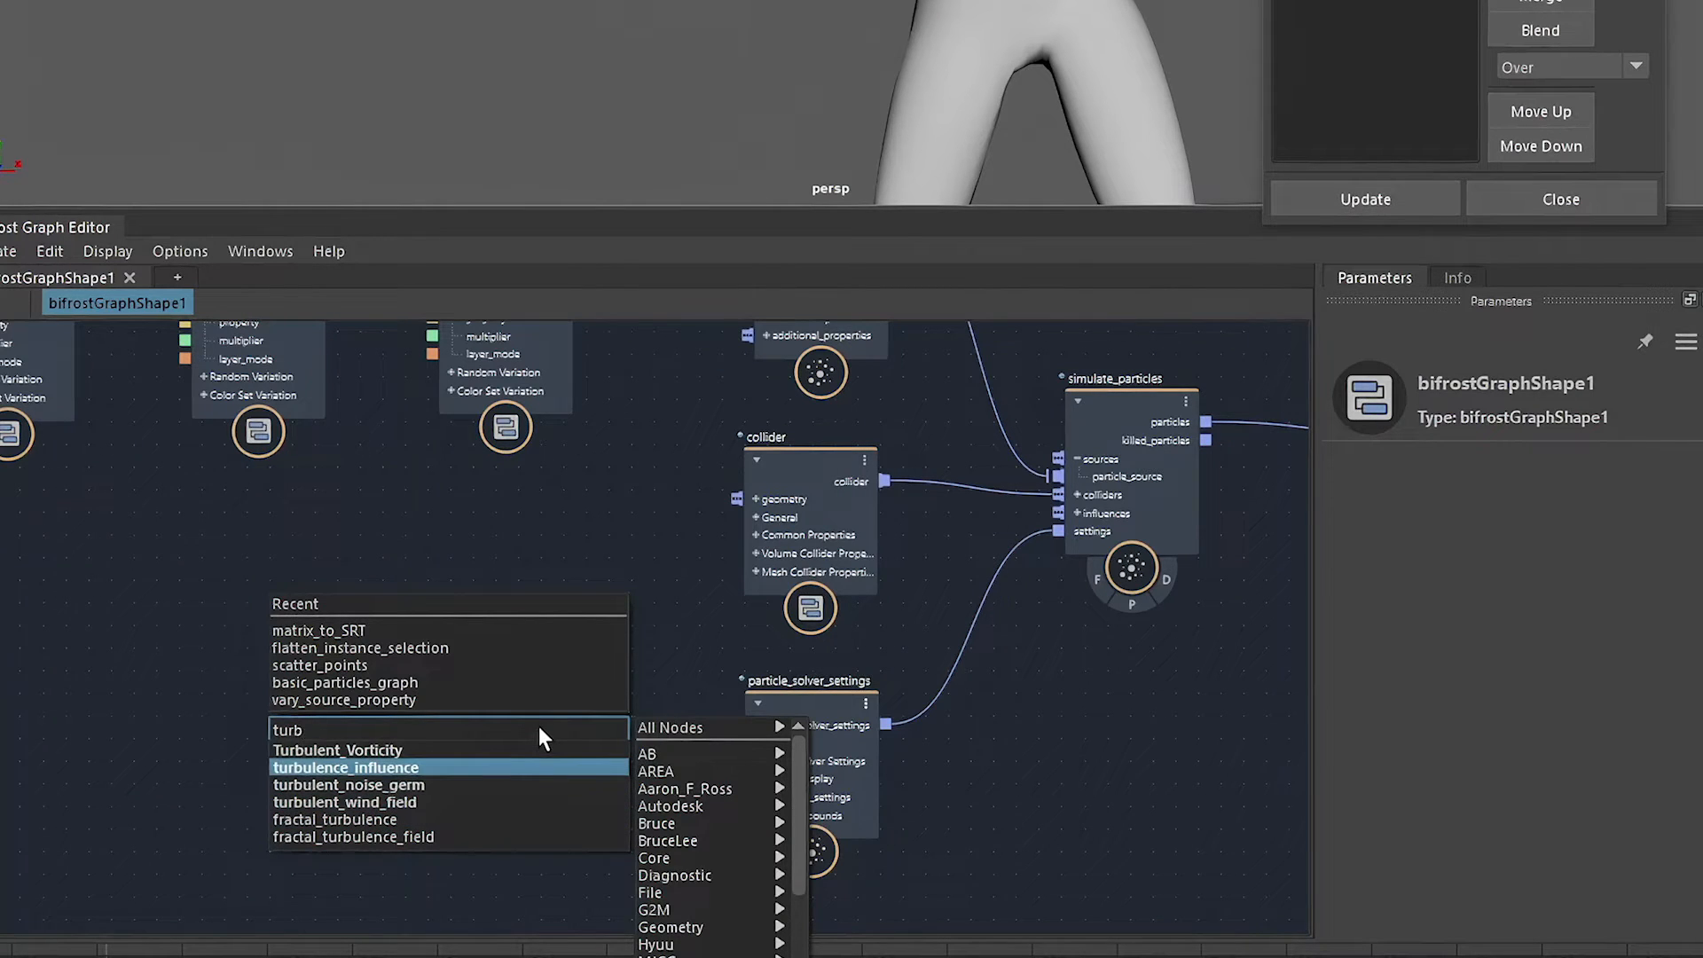
key("Return")
Connect the turbulence_influence node's out_influence to the influences input of simulate_particles.
left_click_drag(578, 785, 1109, 507)
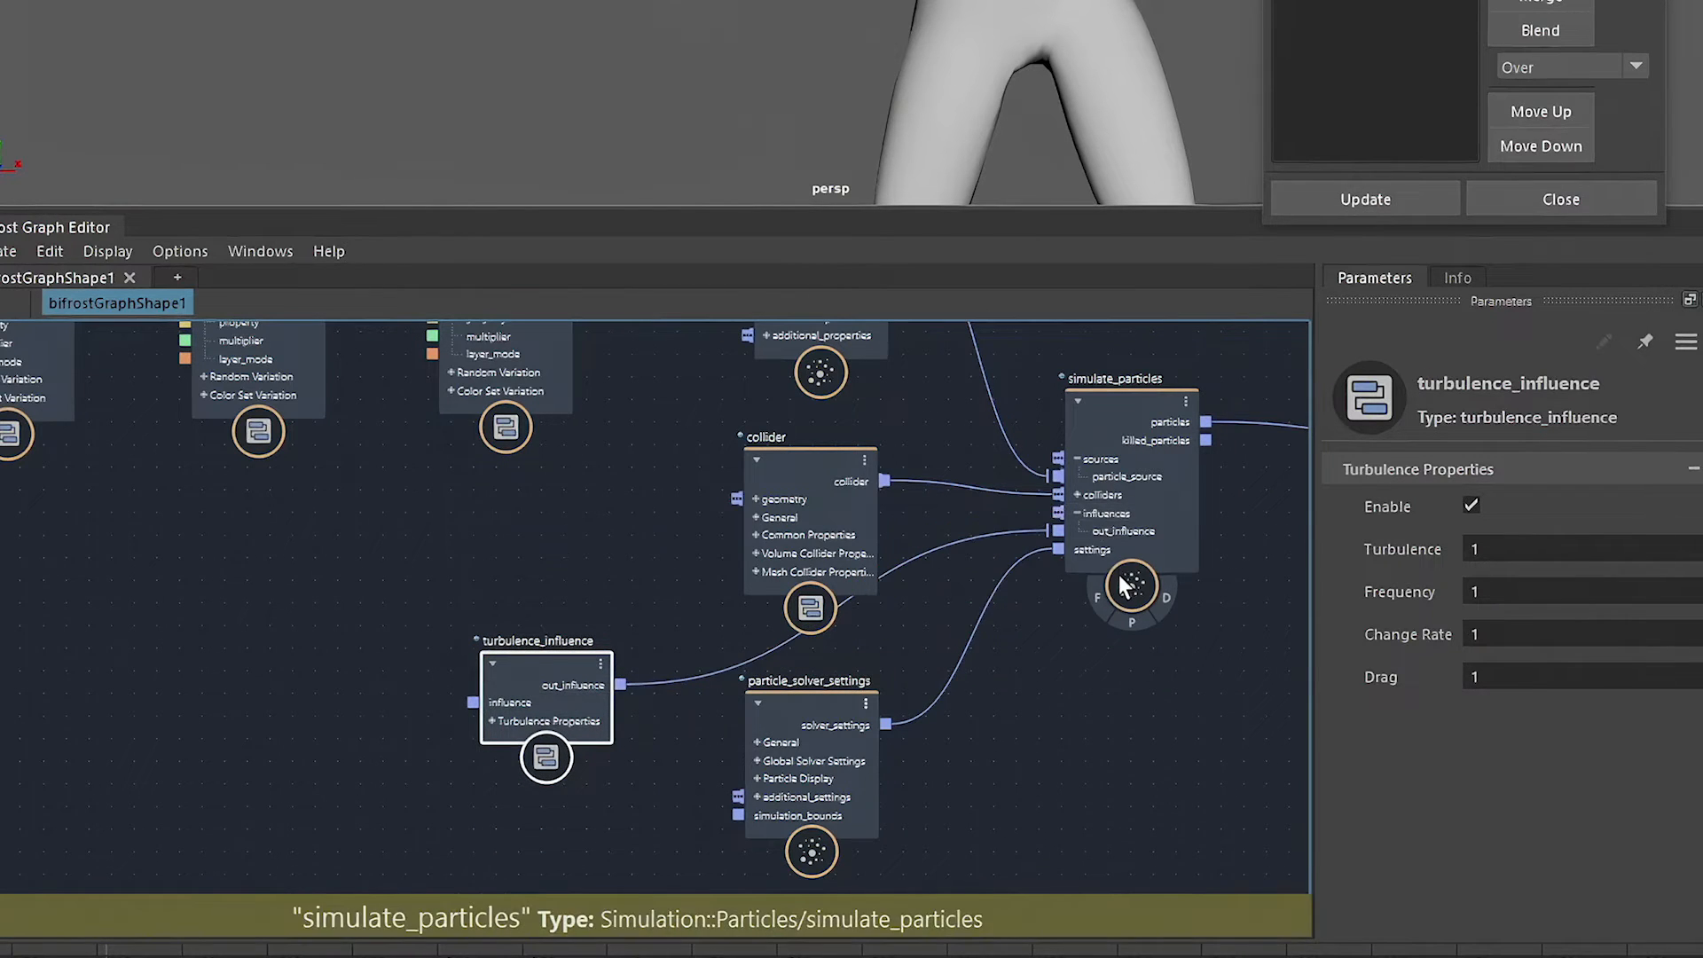
scroll(1109, 502, "up", 3)
middle_click_drag(1106, 500, 964, 689, "alt")
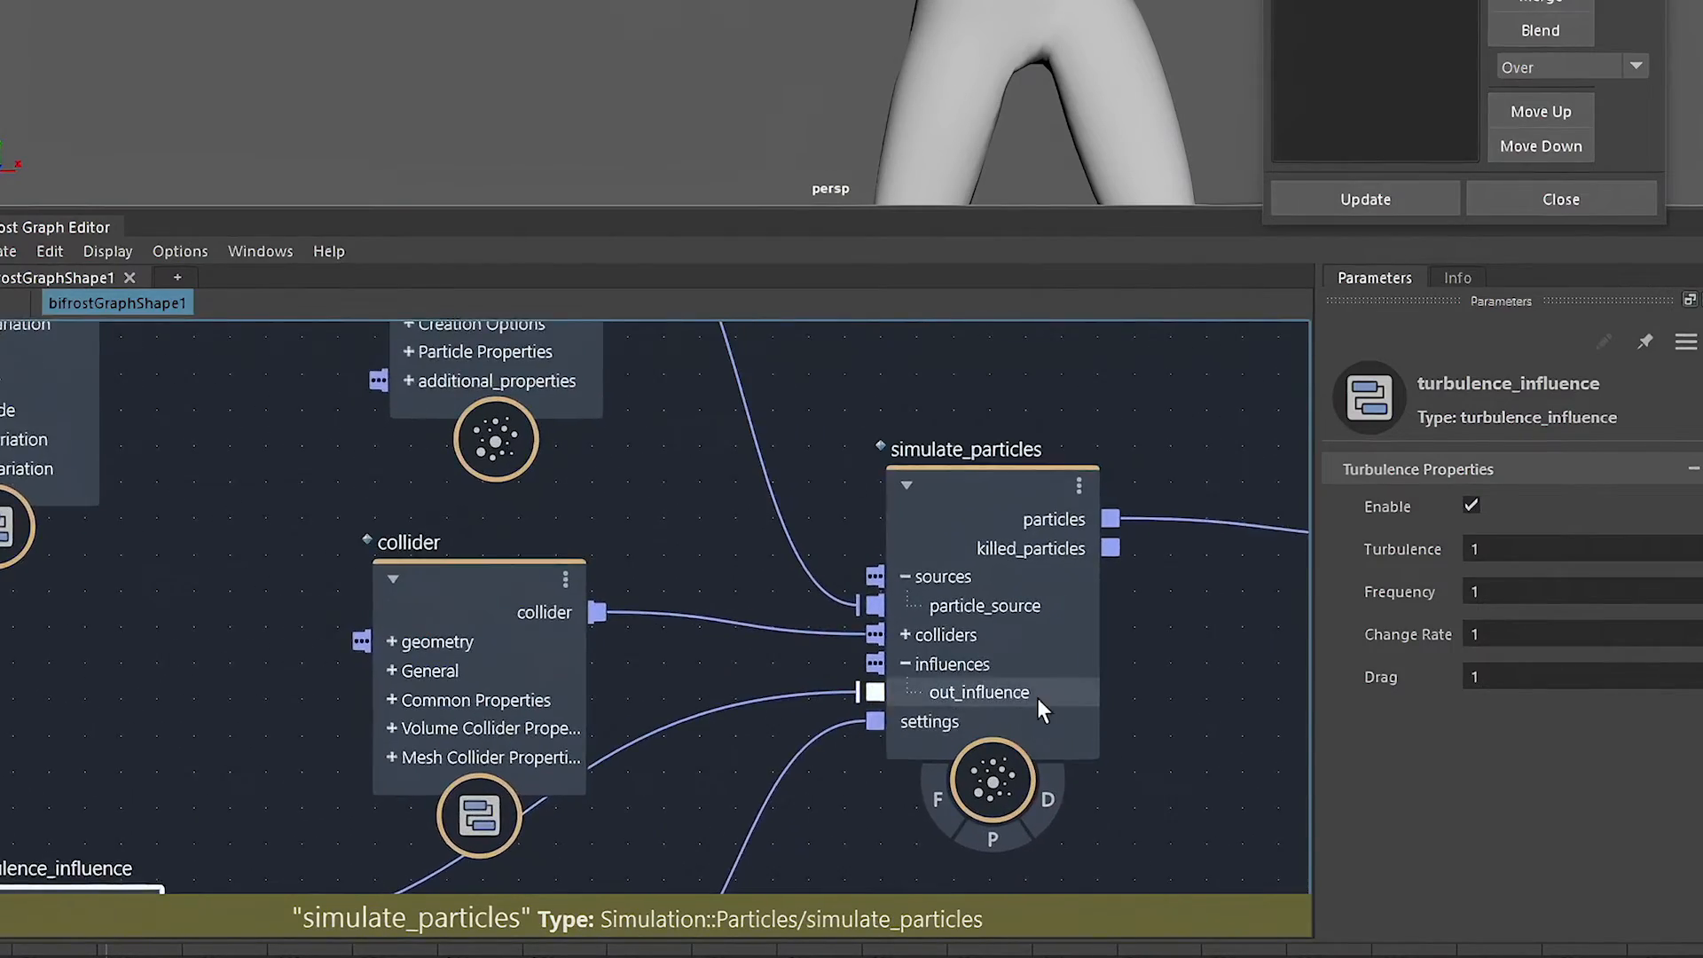
scroll(1037, 701, "up", 3)
scroll(918, 661, "down", 5)
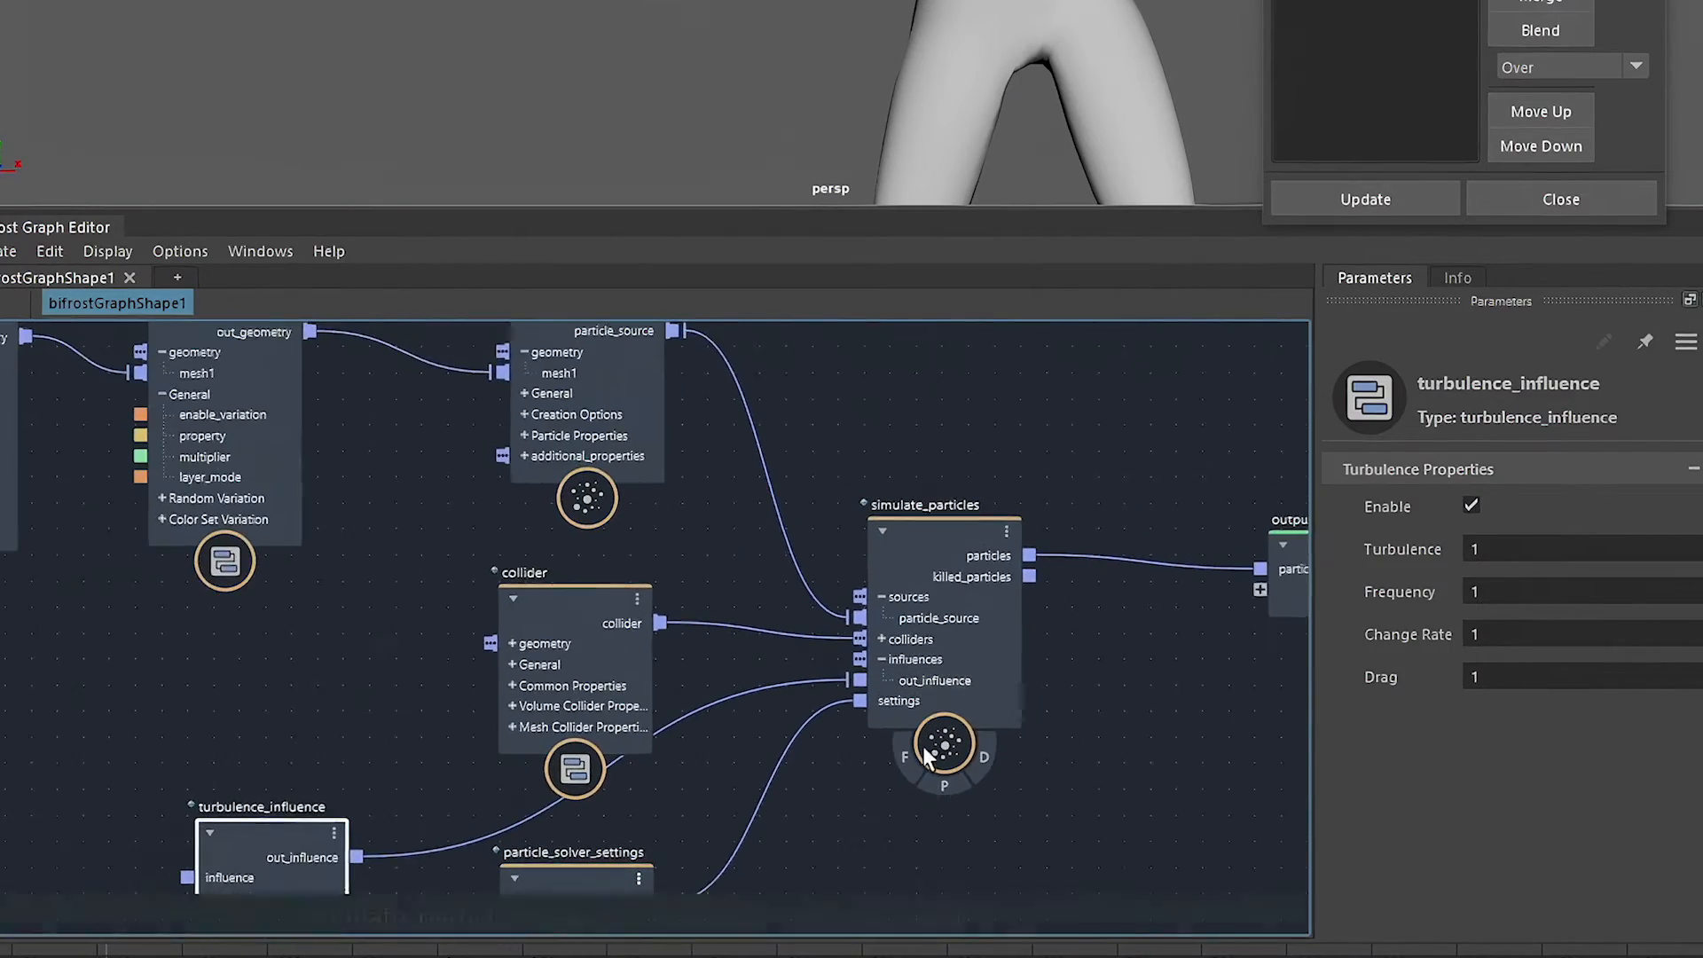
middle_click_drag(956, 854, 1155, 786, "alt")
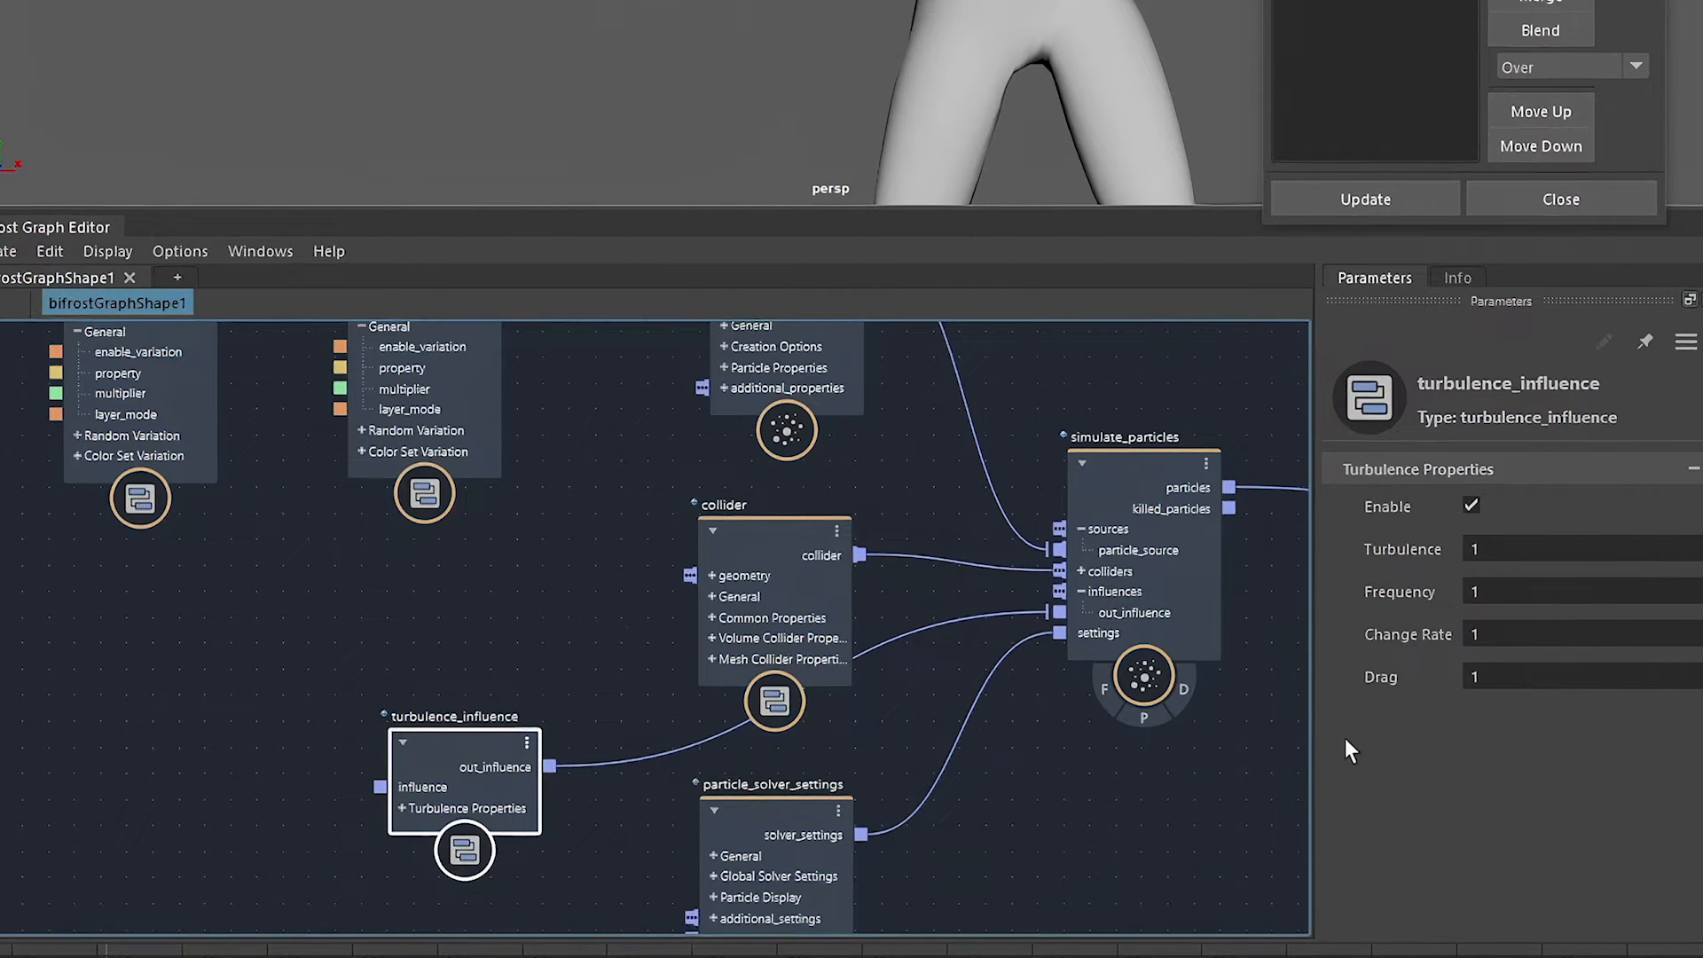
Set the turbulence_influence node's Turbulence to 5 and Frequency to 3.
left_click(1541, 549)
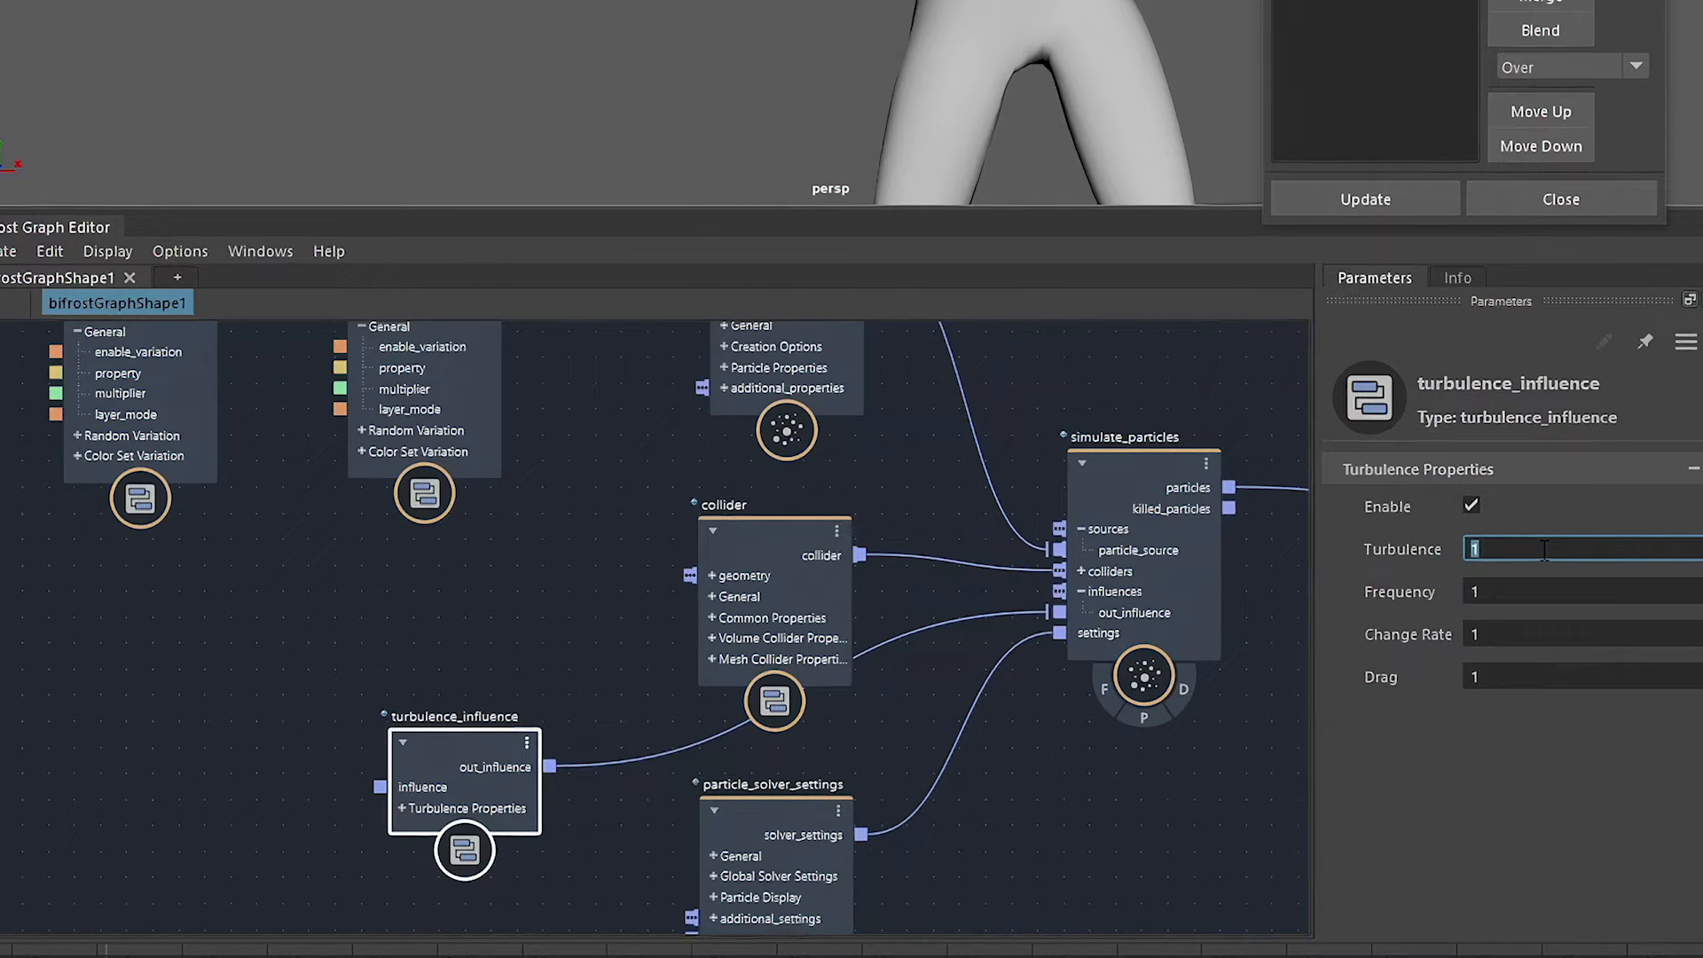
left_click(1508, 592)
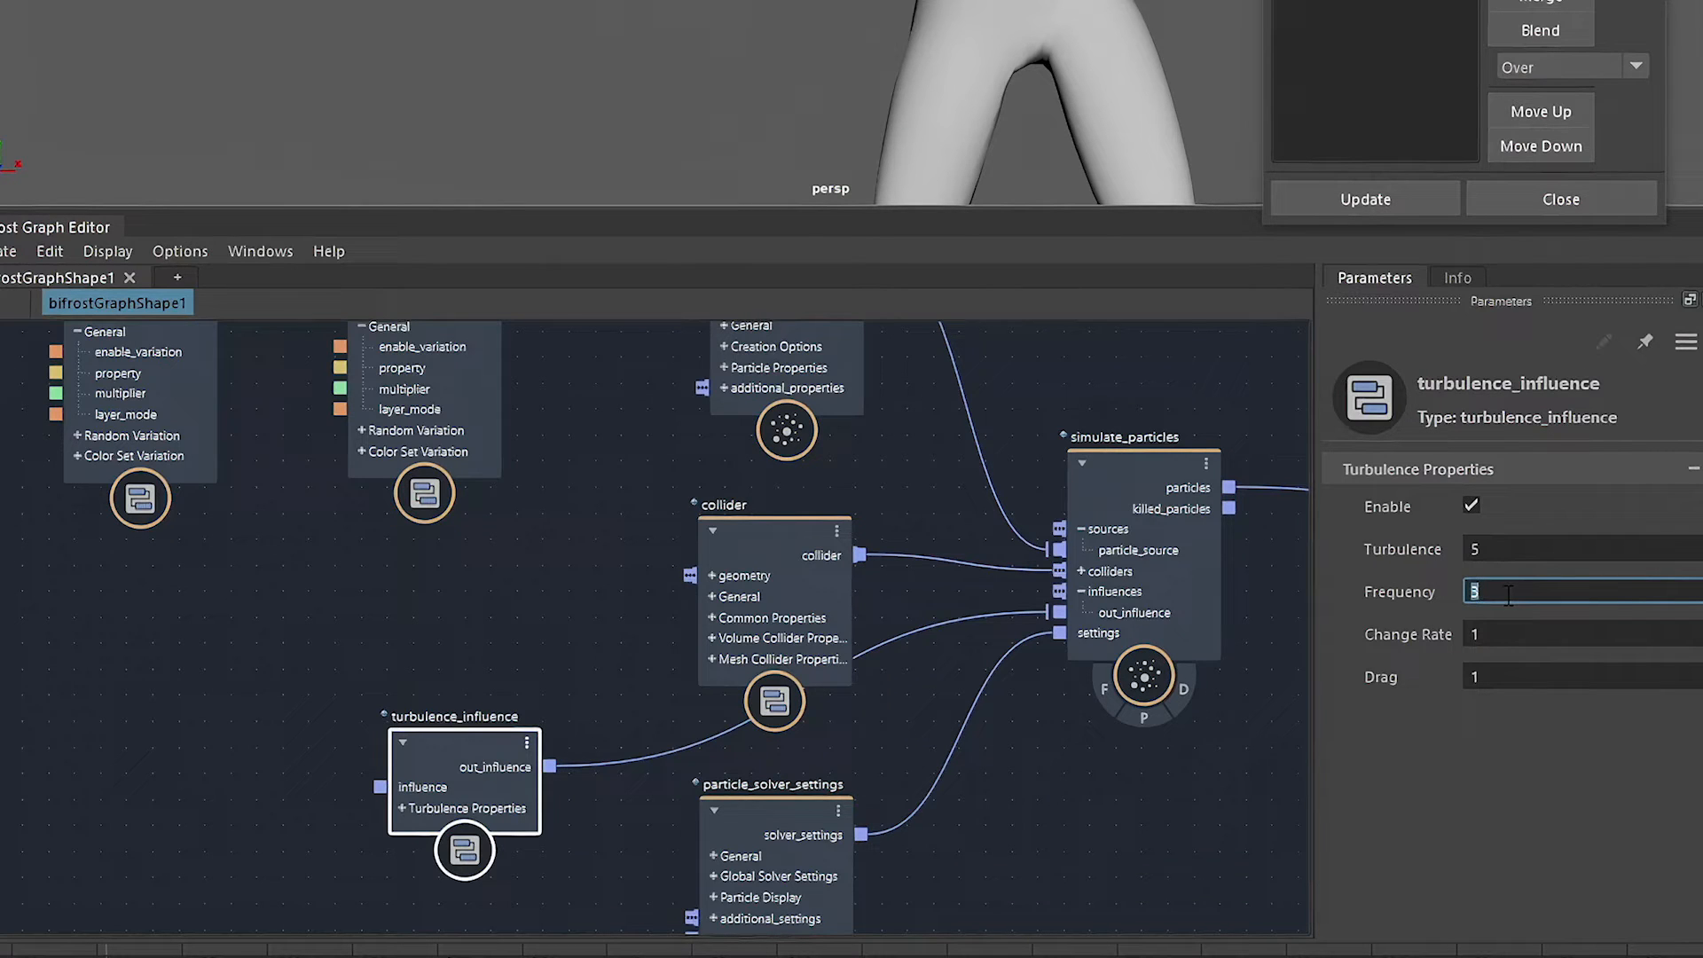
left_click(1570, 631)
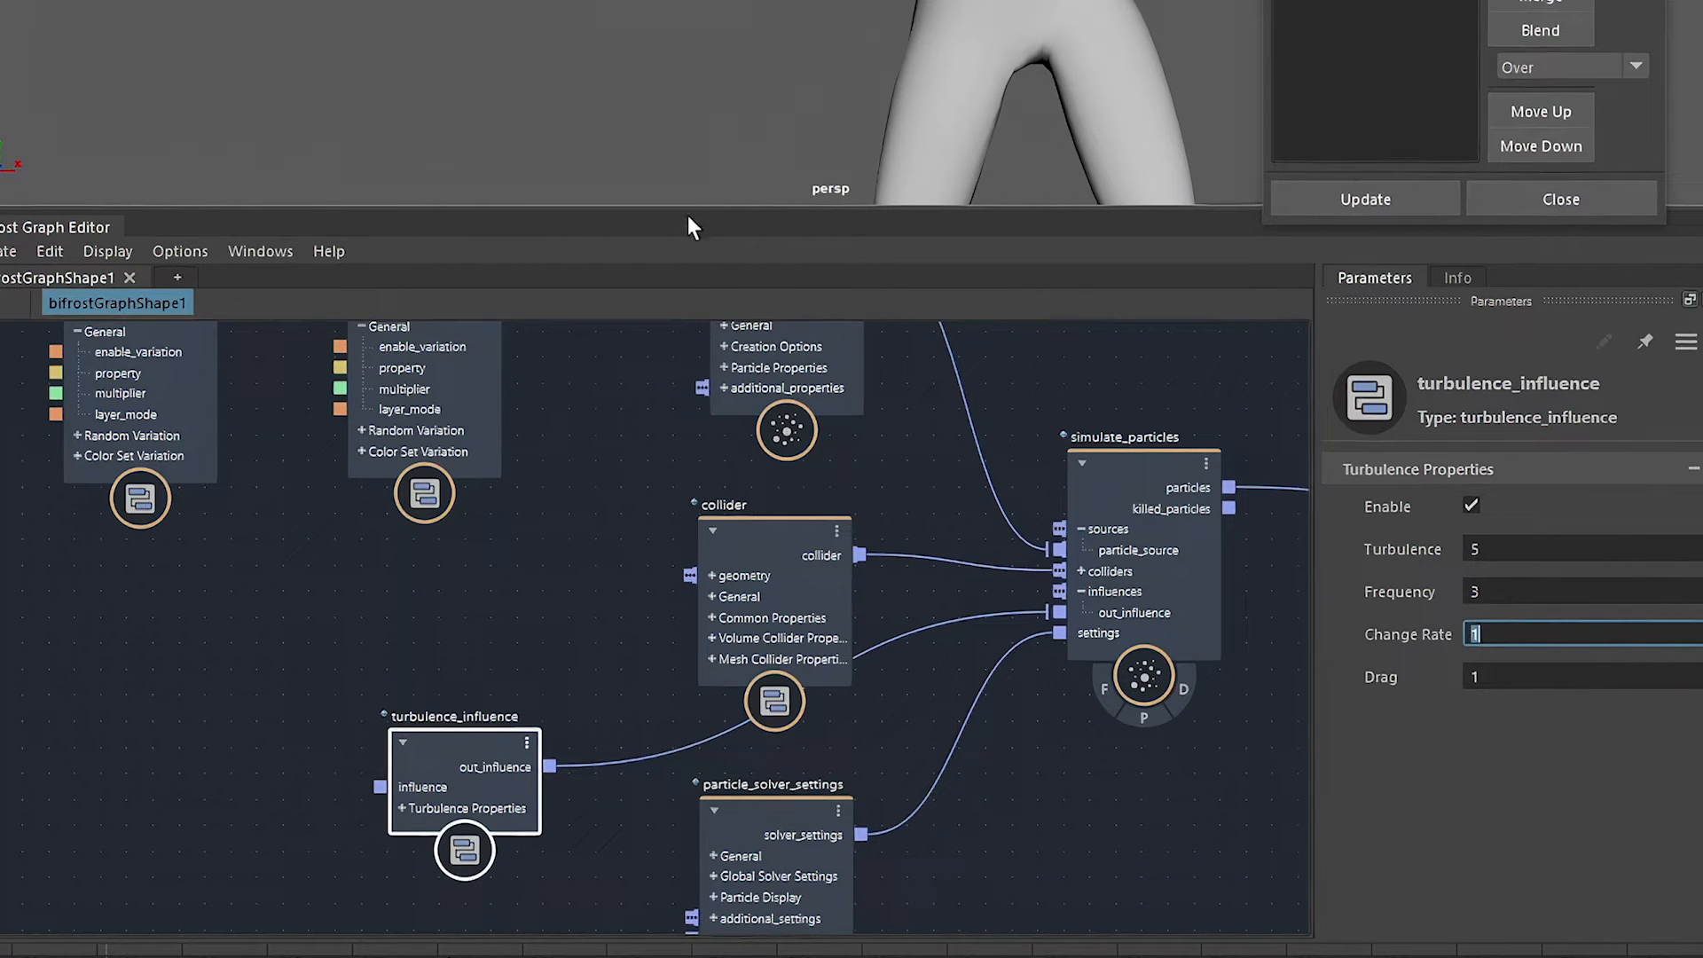
Enlarge the viewport, close the Color Set Editor, and play the animation from the start to about frame 150.
left_click_drag(700, 213, 710, 586)
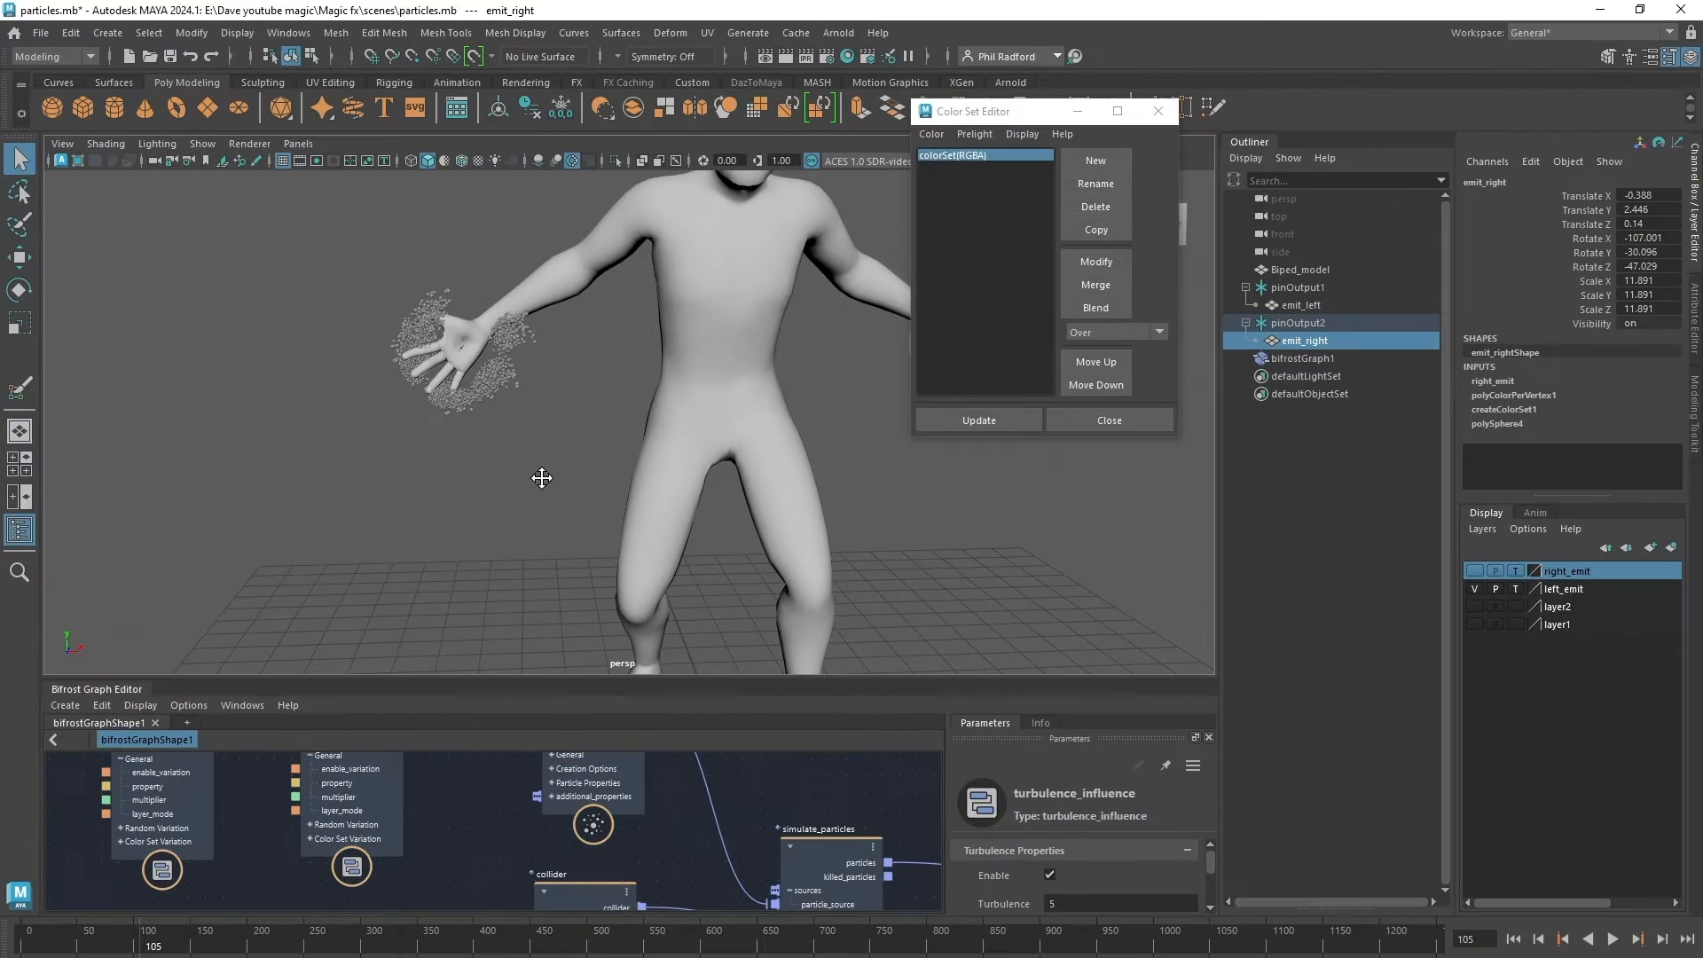
left_click(1109, 420)
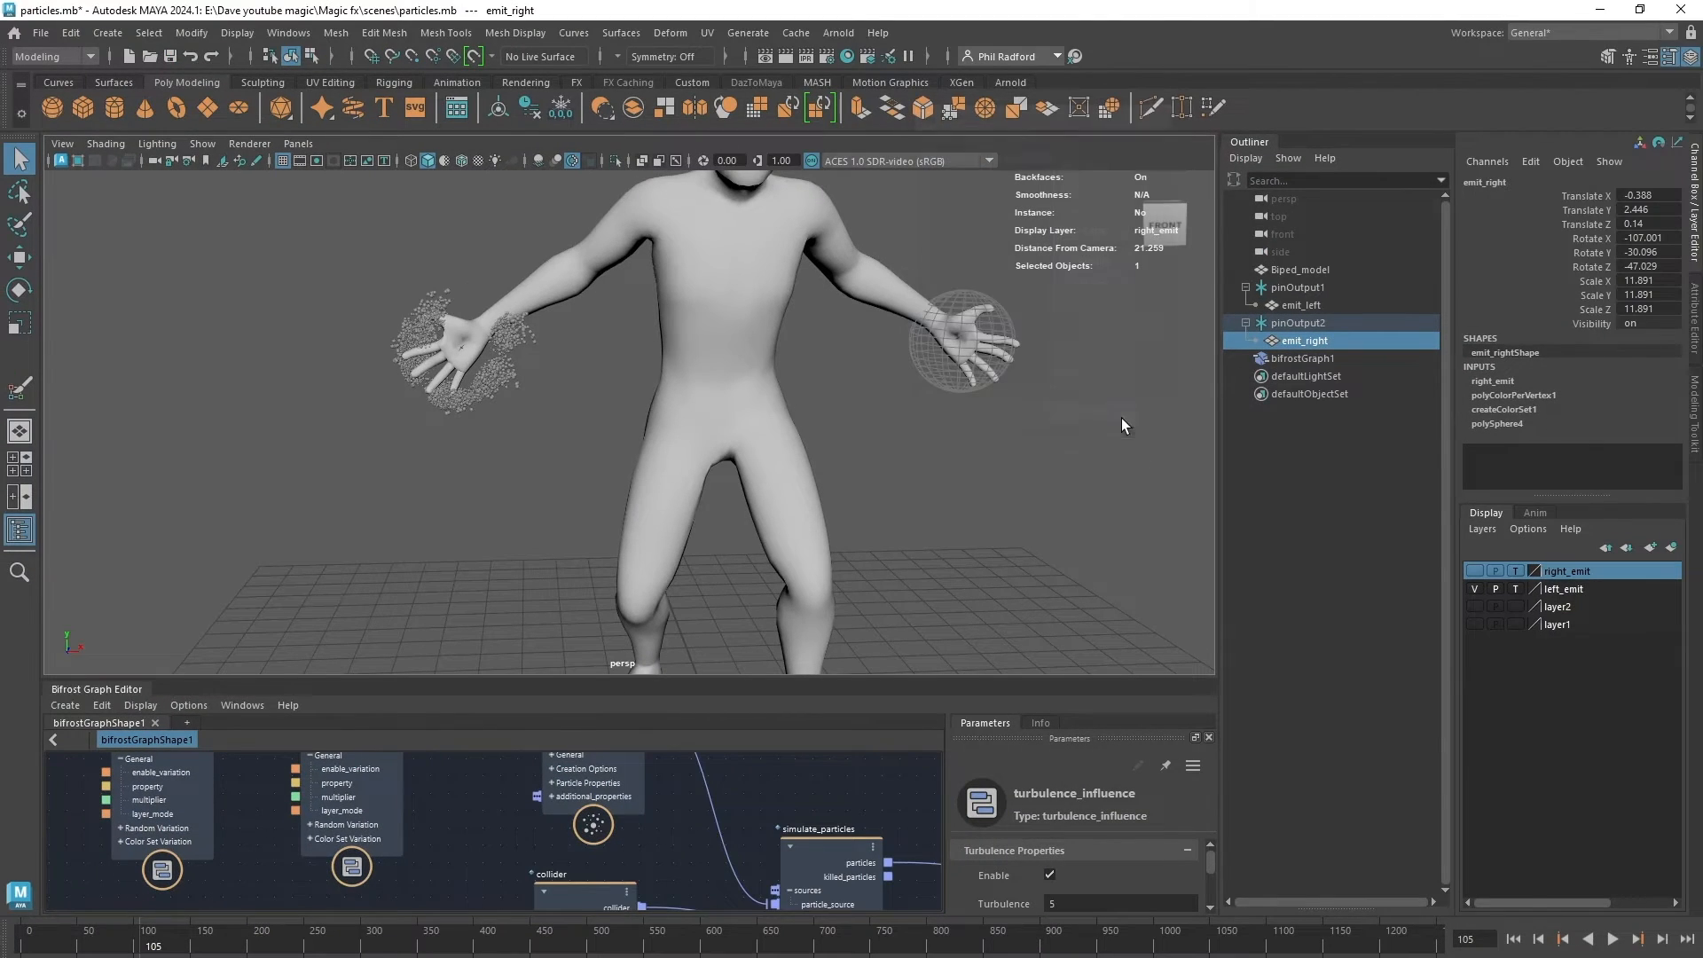
left_click(1513, 938)
left_click(1611, 939)
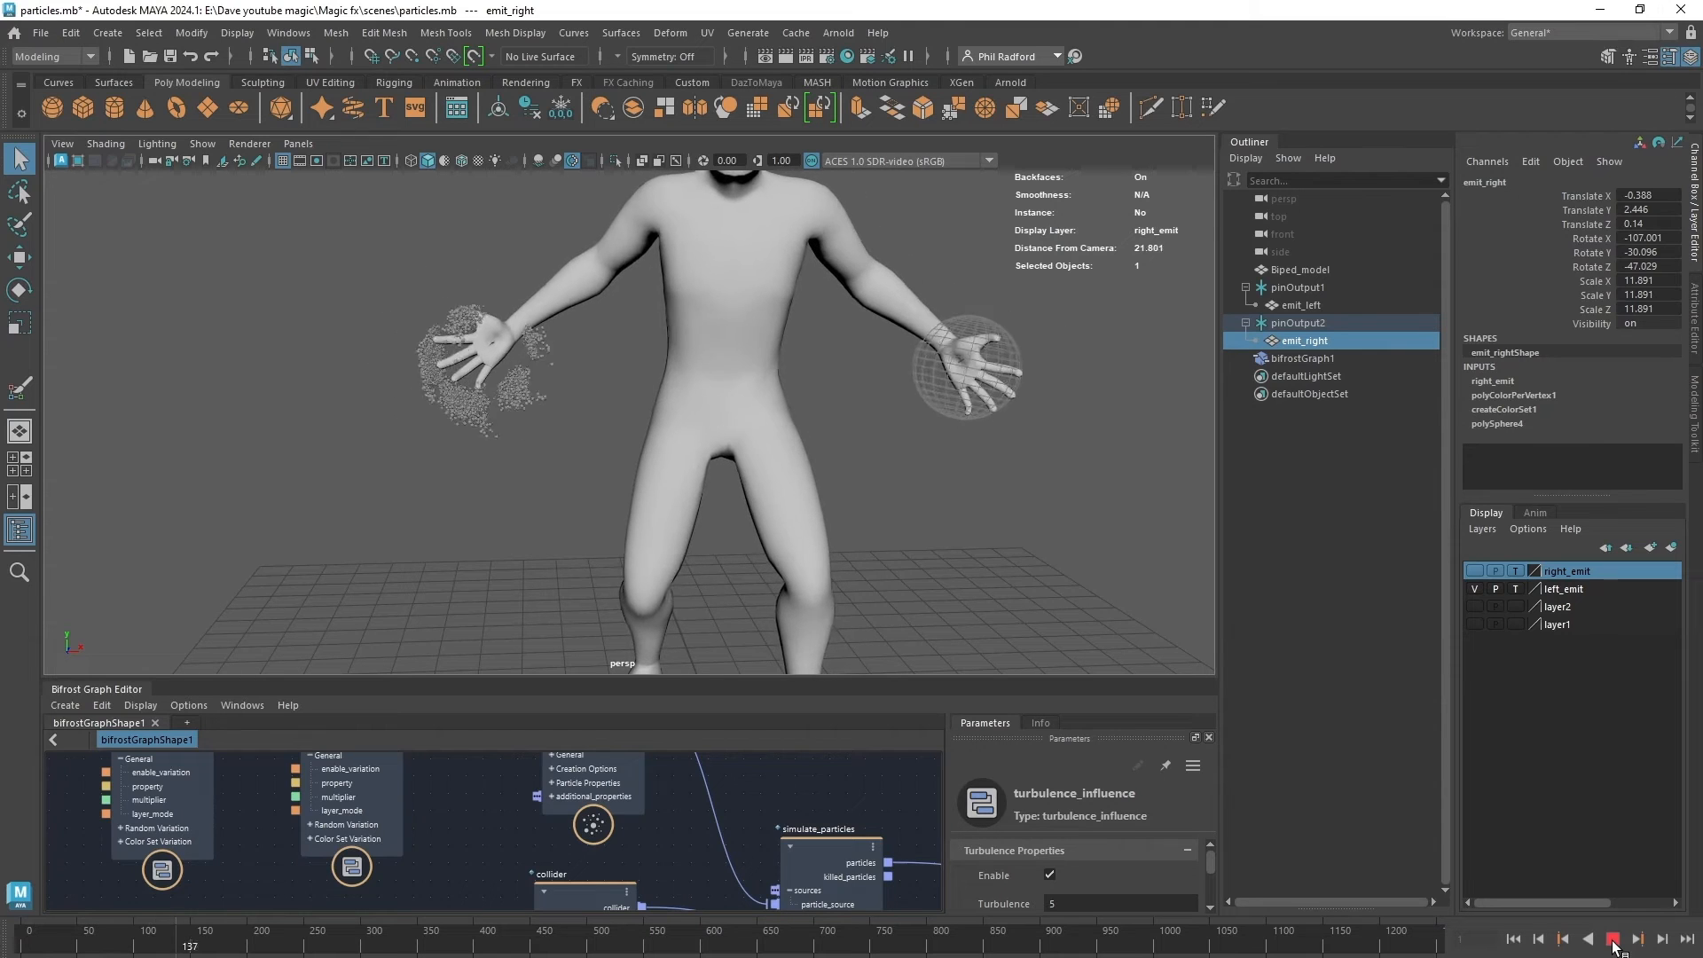
left_click(1613, 942)
Rewind to frame 1 and set the Random Variation Max of the age node to 0.6.
left_click_drag(612, 678, 653, 459)
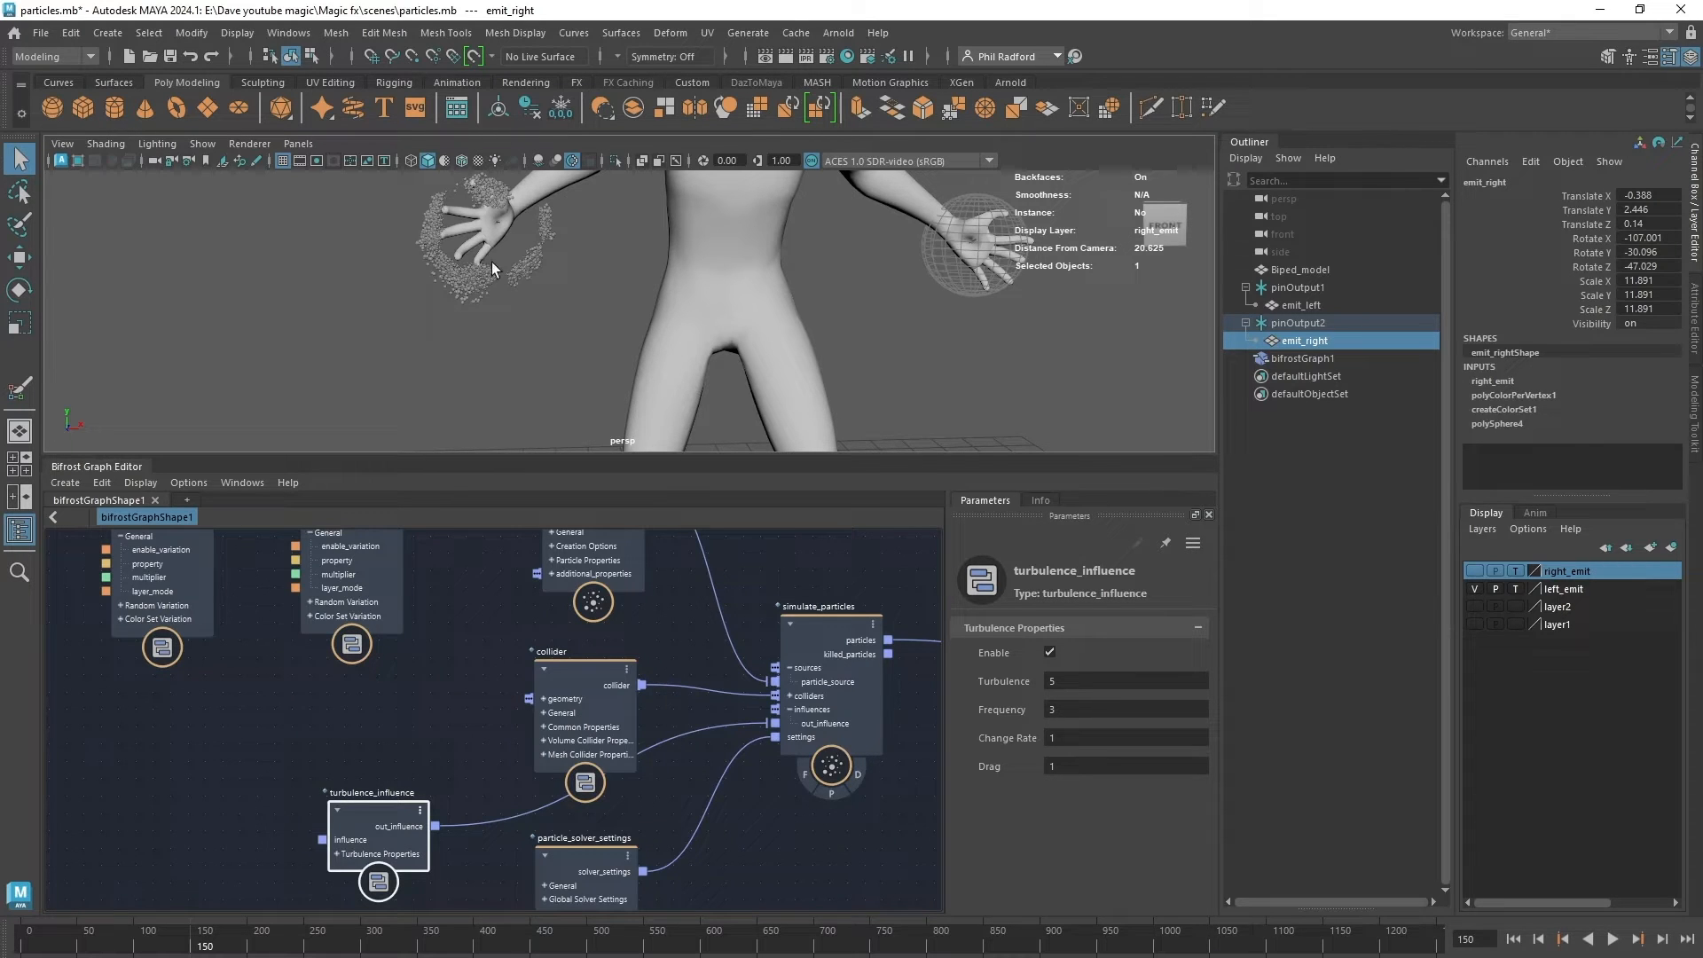
middle_click_drag(455, 606, 761, 732)
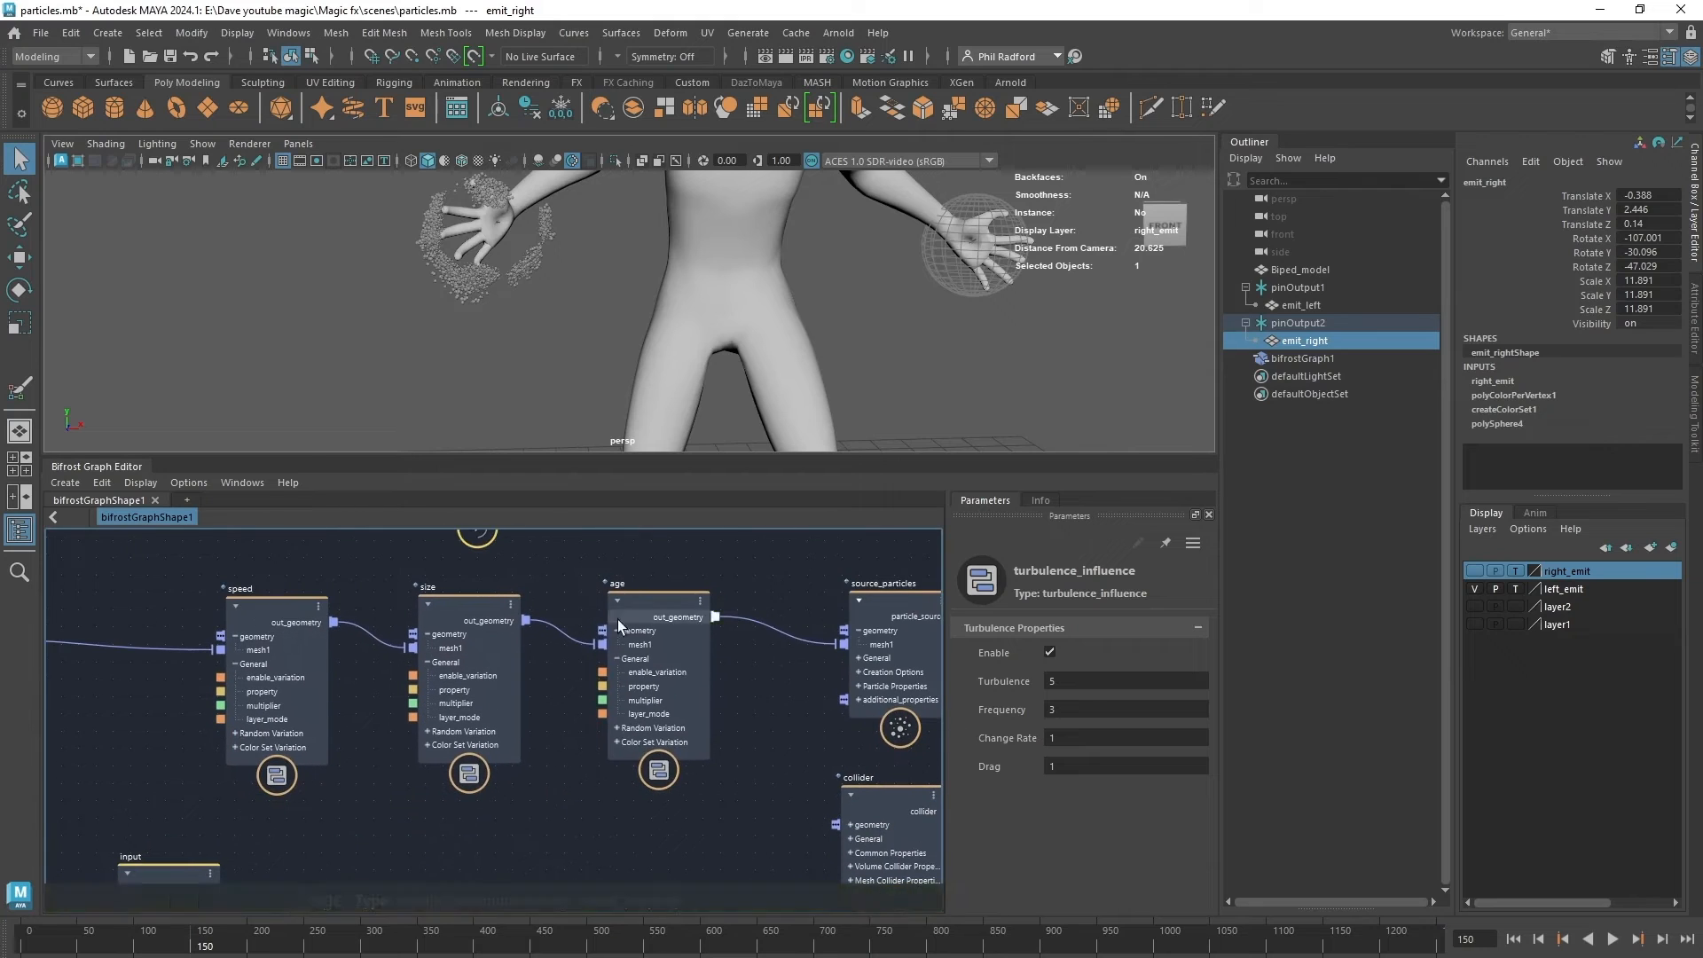
left_click(644, 610)
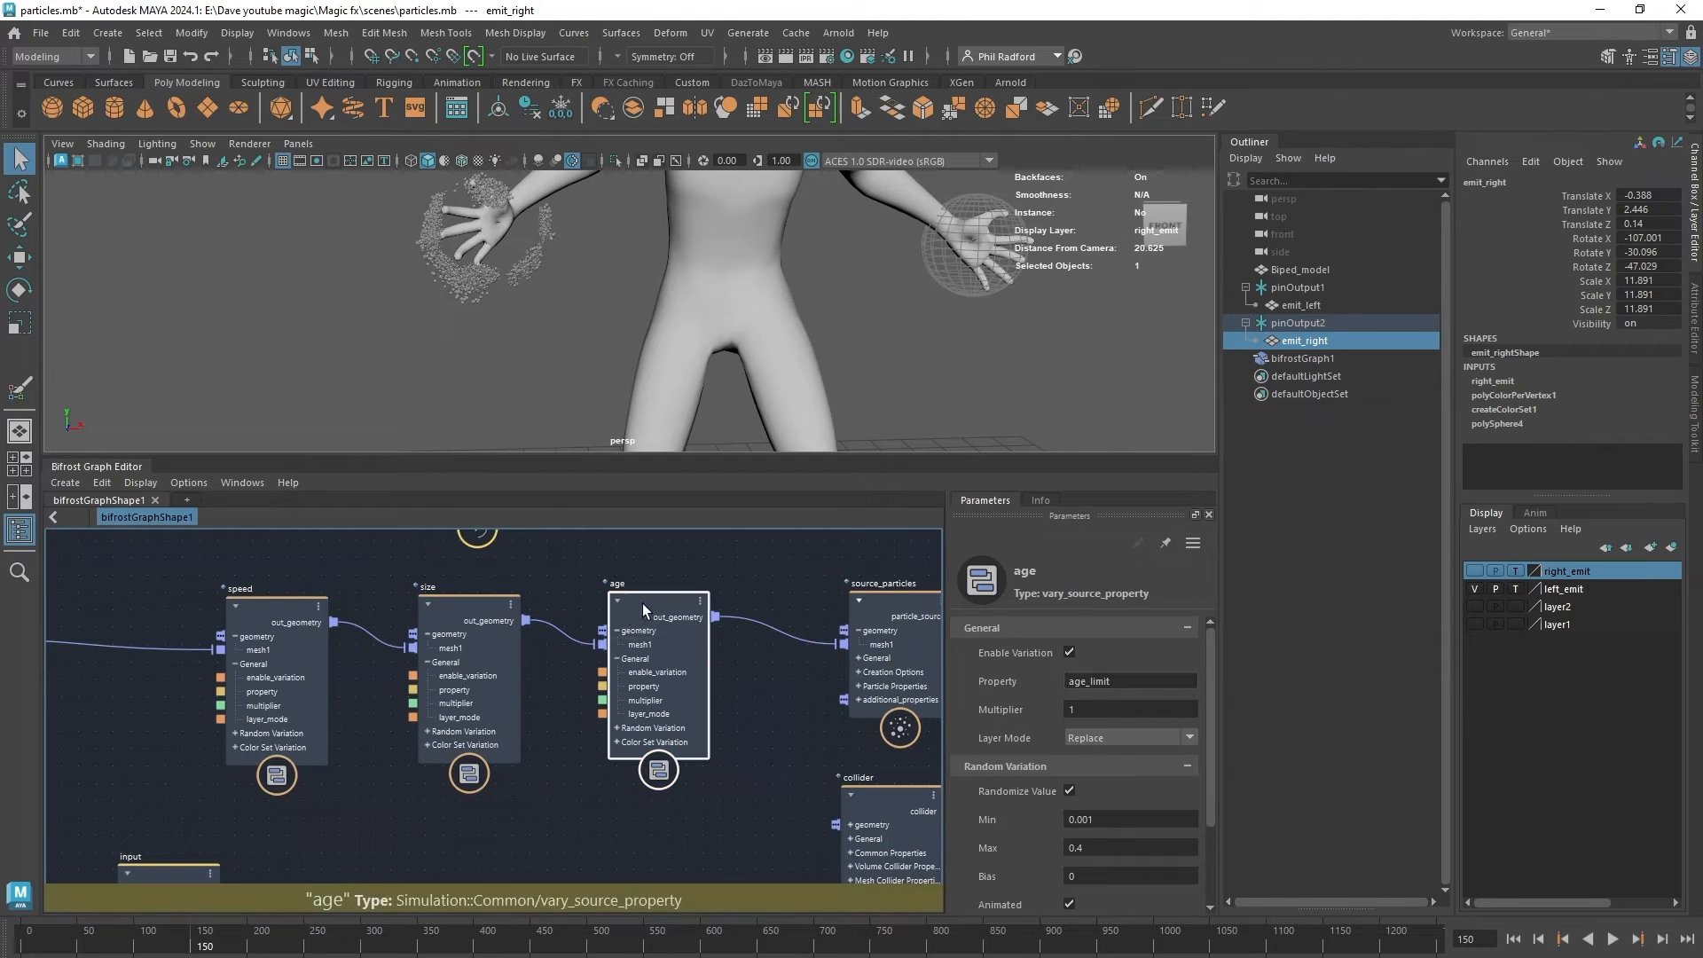
left_click(1513, 942)
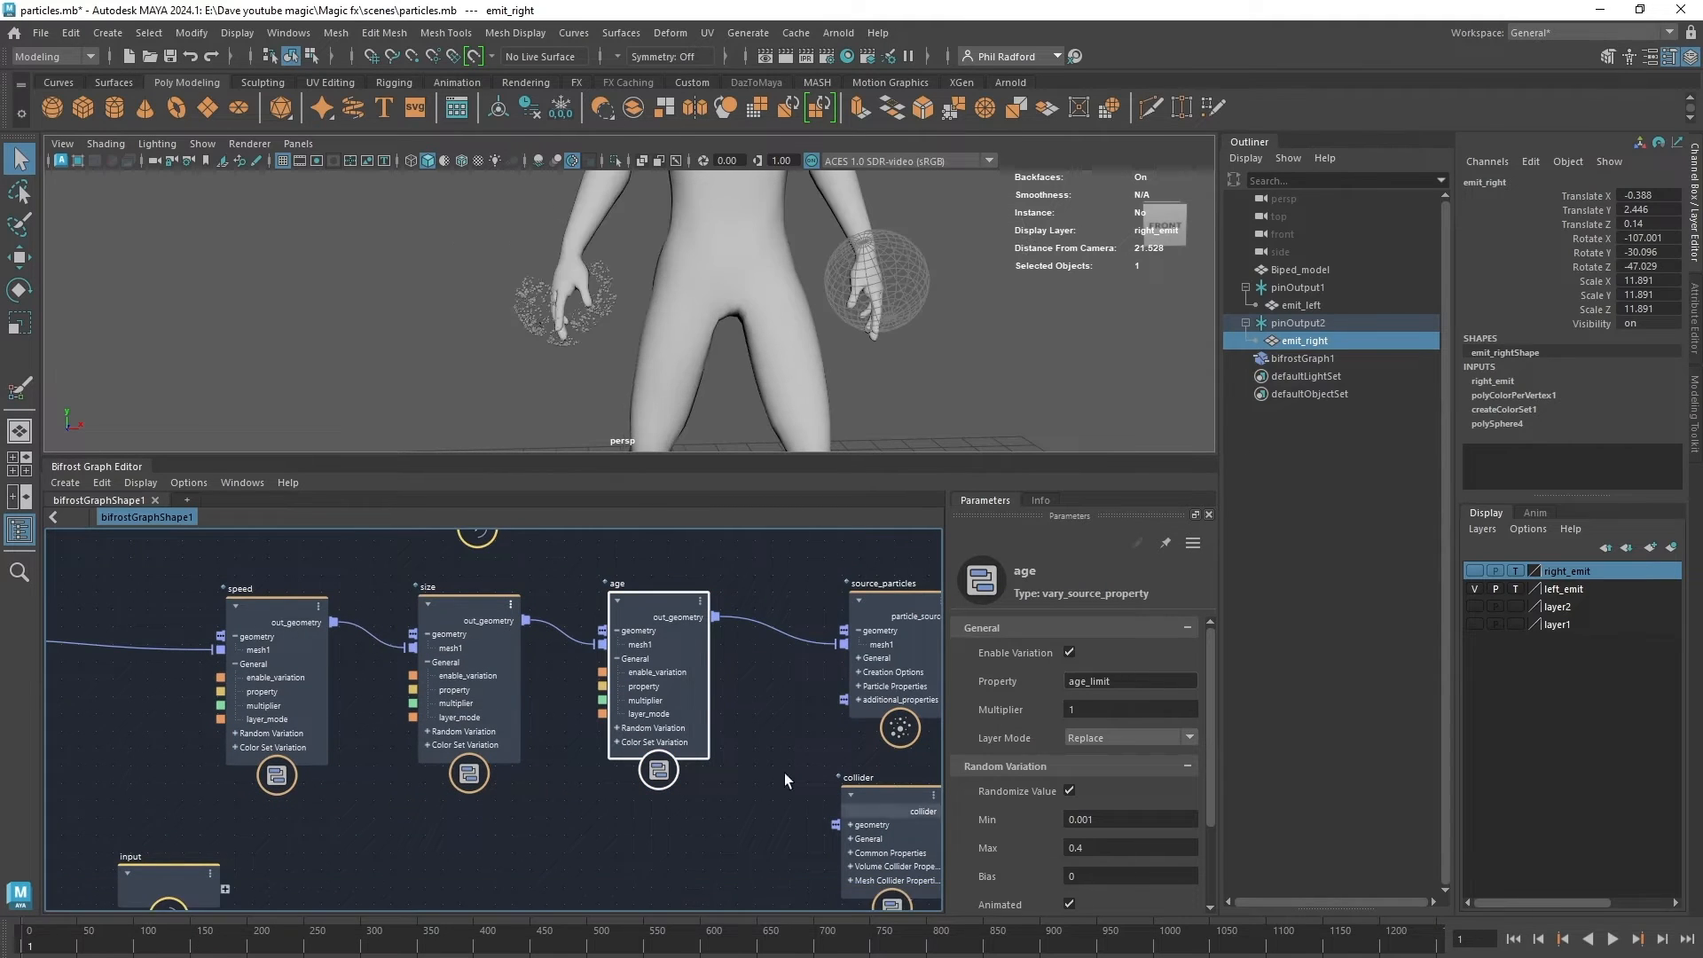
left_click(1110, 848)
type("0.6")
key("Return")
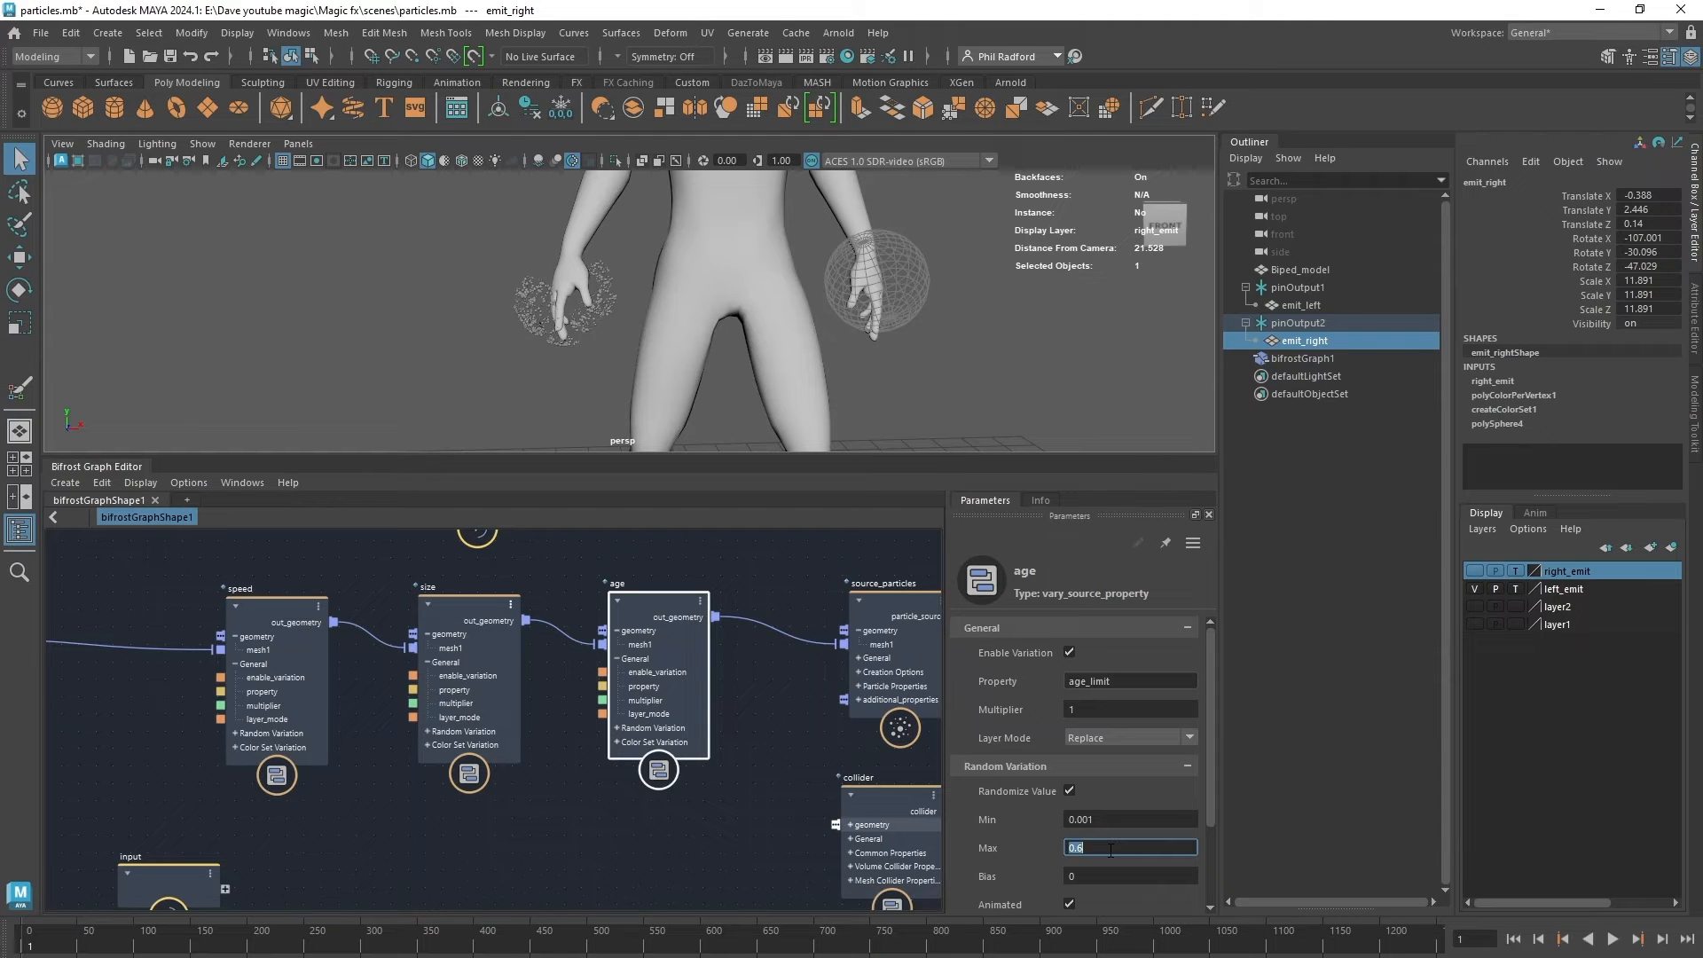
Play the animation to about frame 208 and set the age node's Random Variation Max to 1.
left_click(1613, 940)
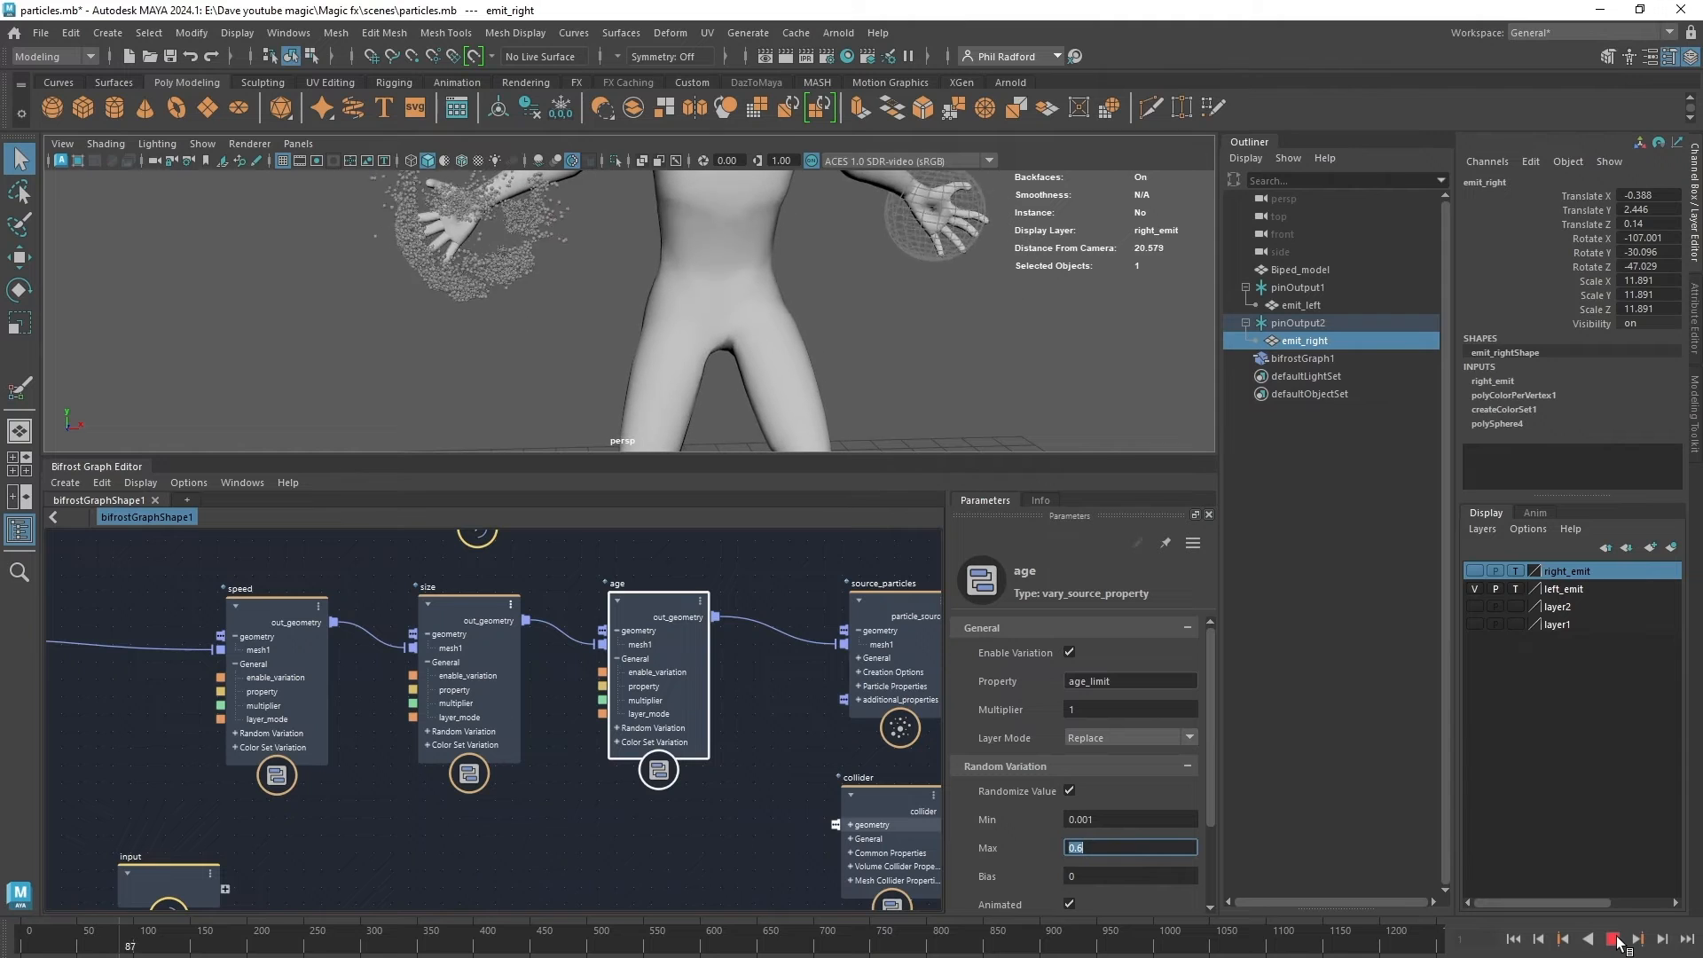
left_click(1614, 939)
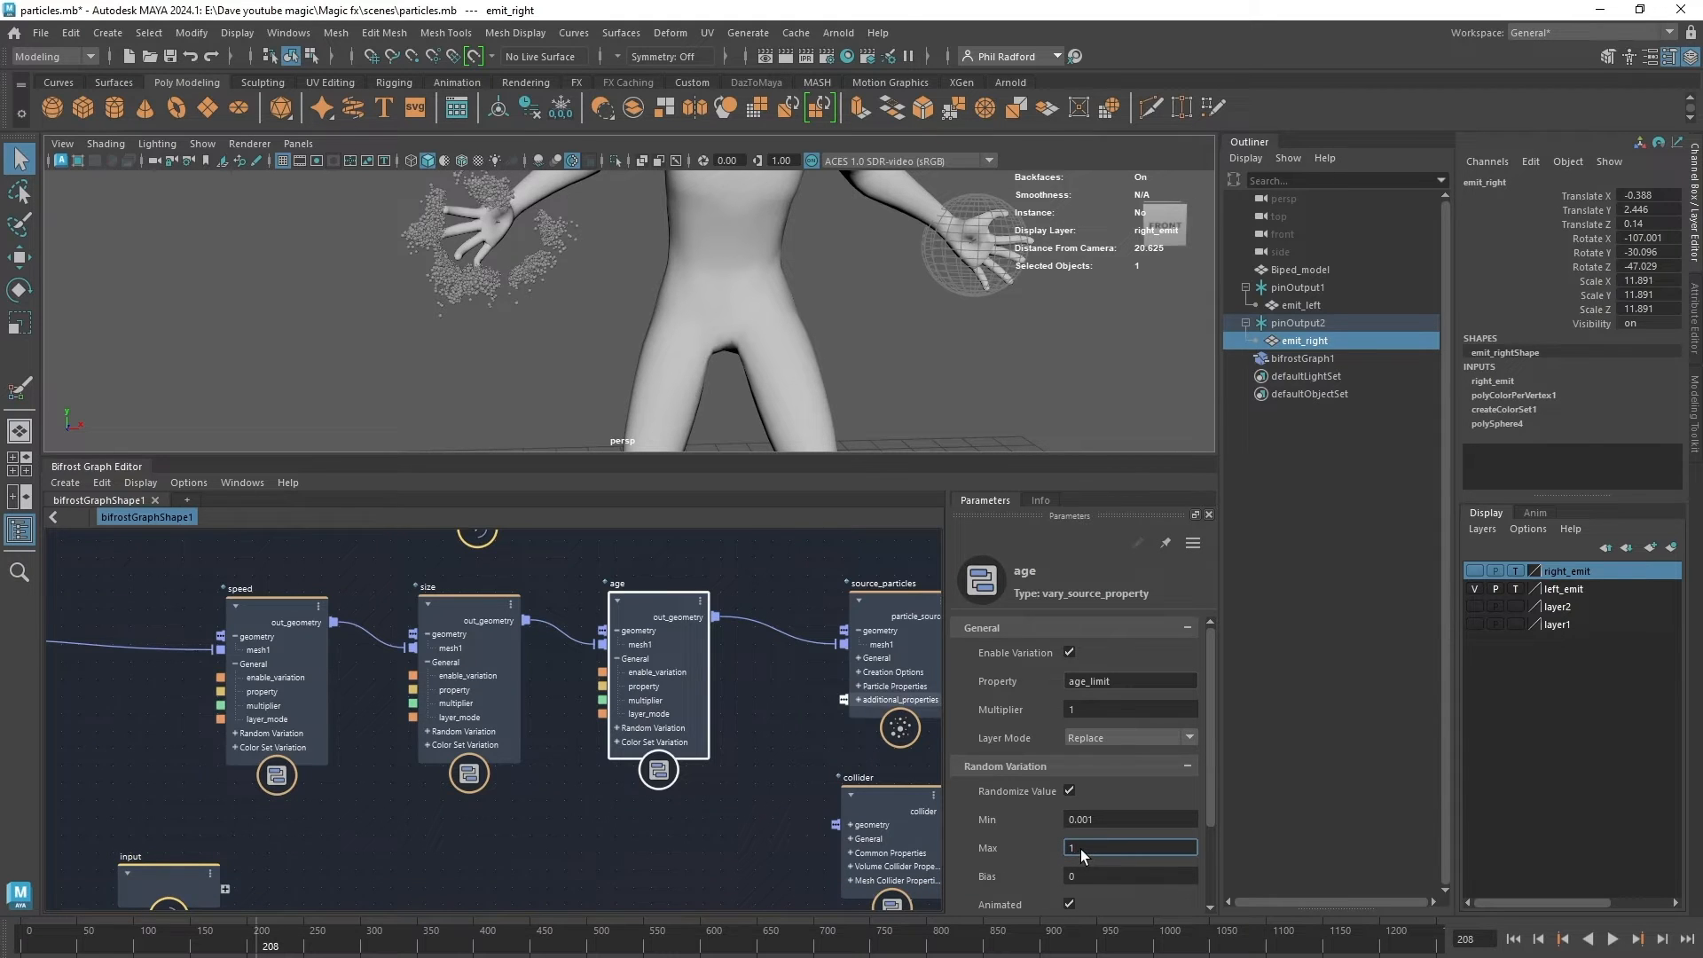
Examine the Particle Properties of the source_particles node, including its Age Limit.
middle_click_drag(817, 780, 662, 758)
left_click(719, 606)
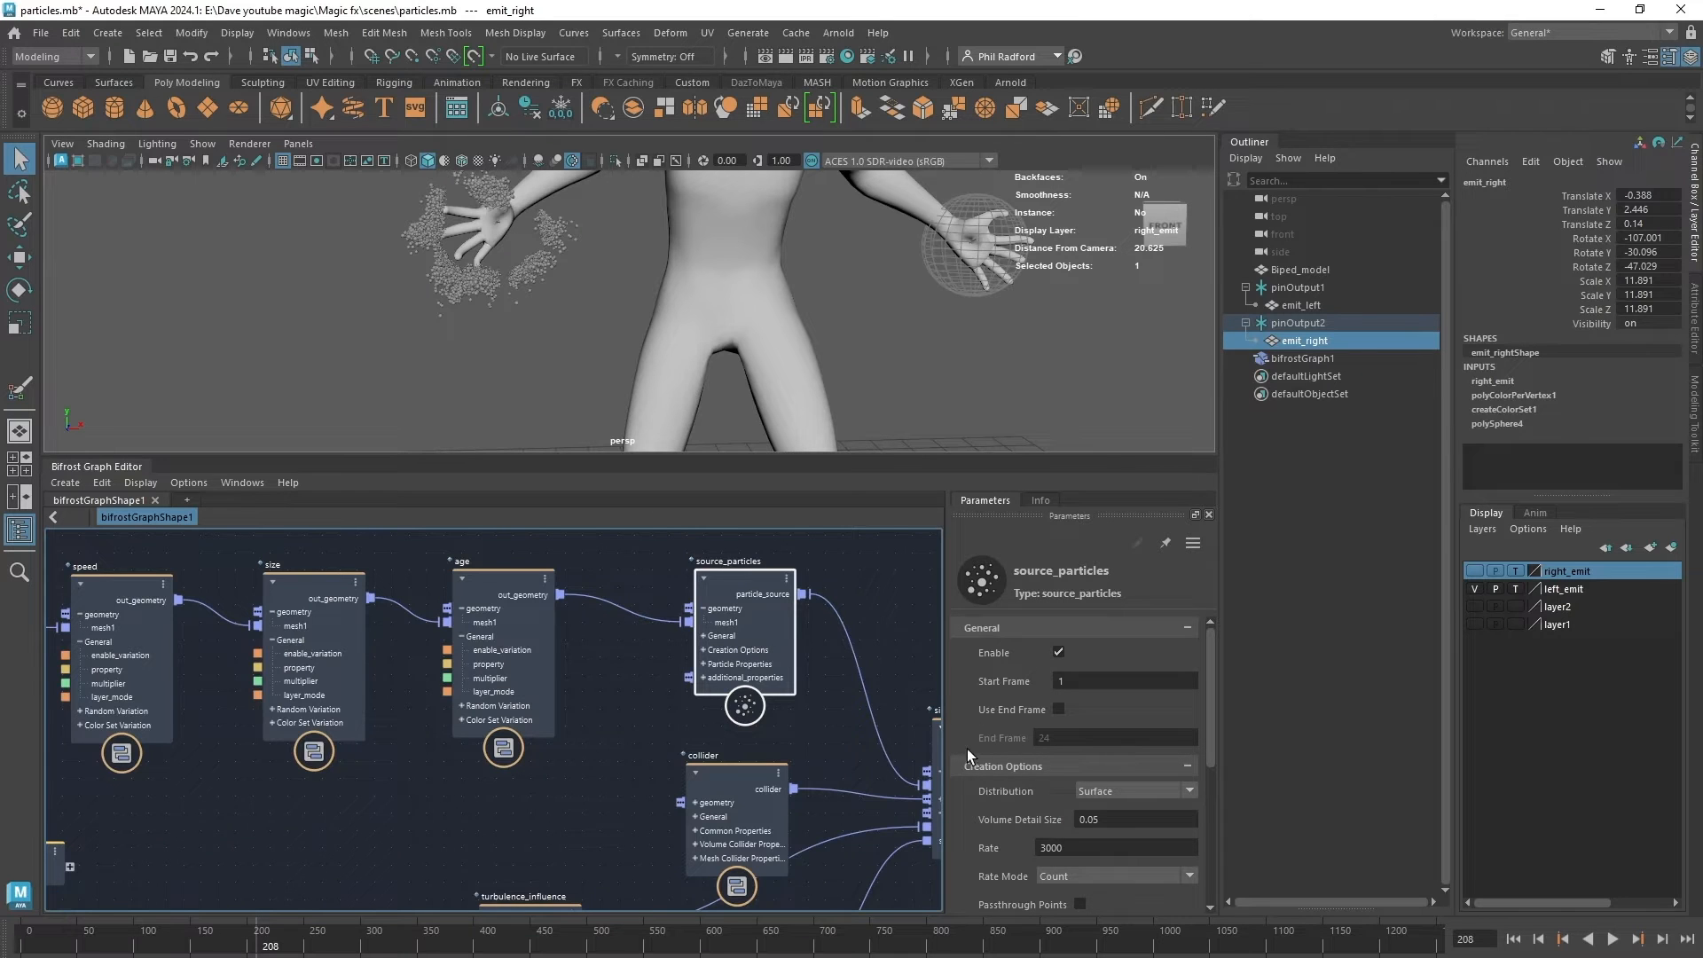
scroll(967, 748, "down", 5)
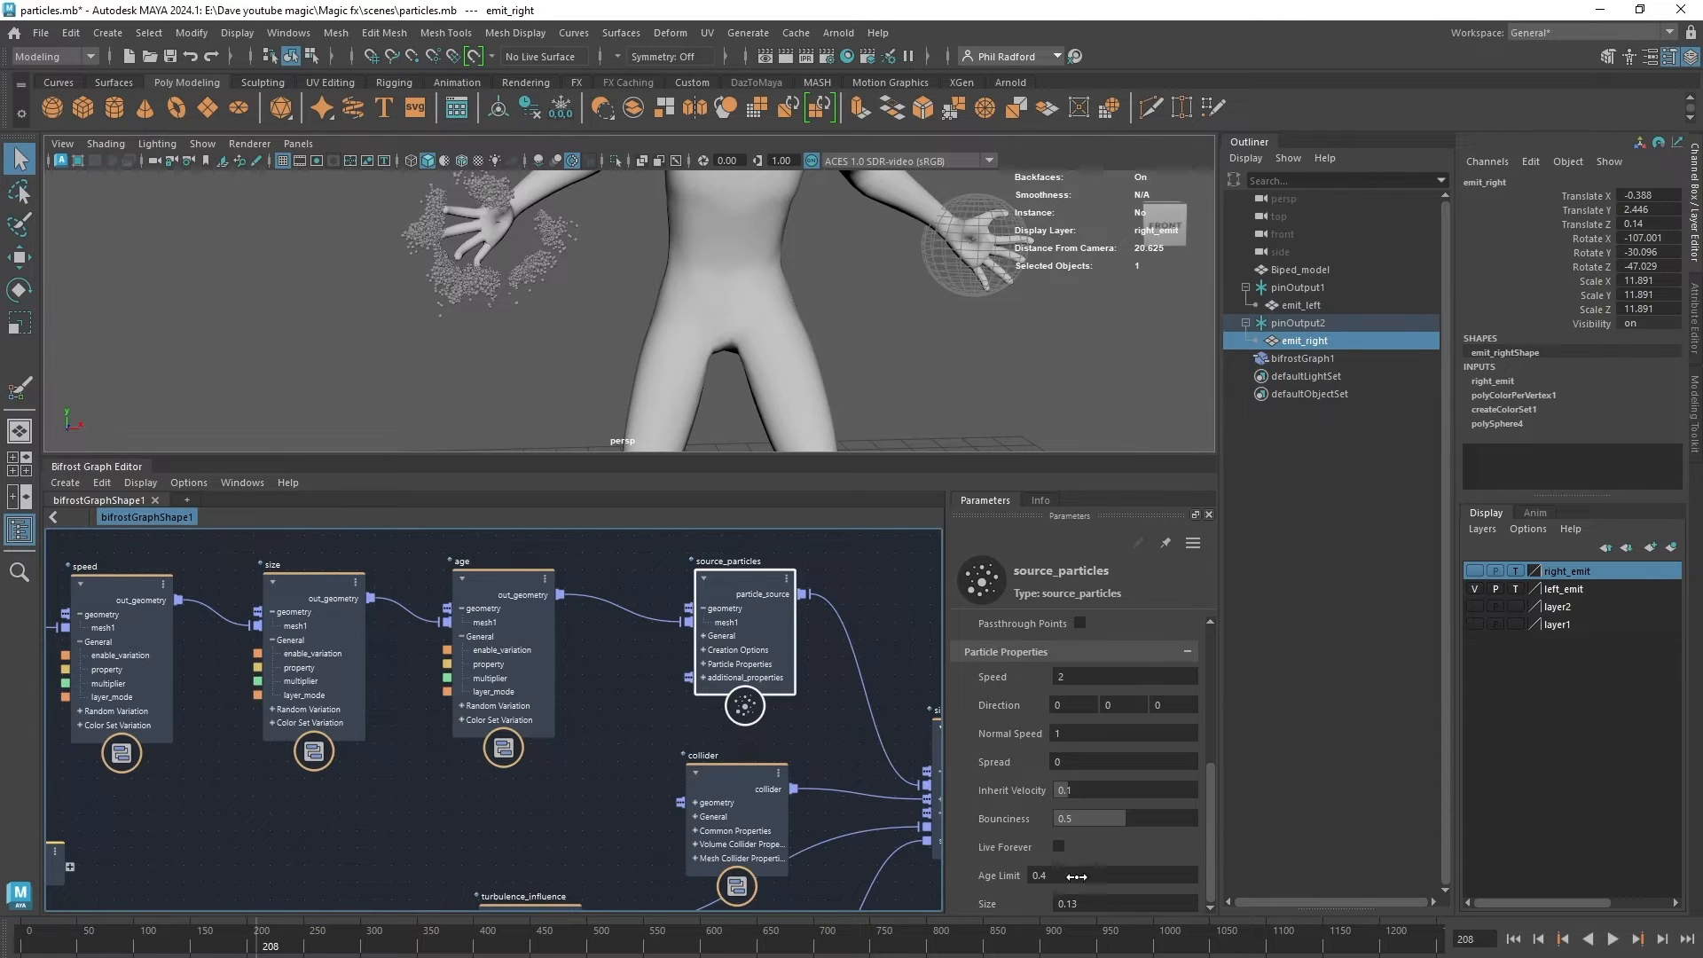
left_click(1076, 876)
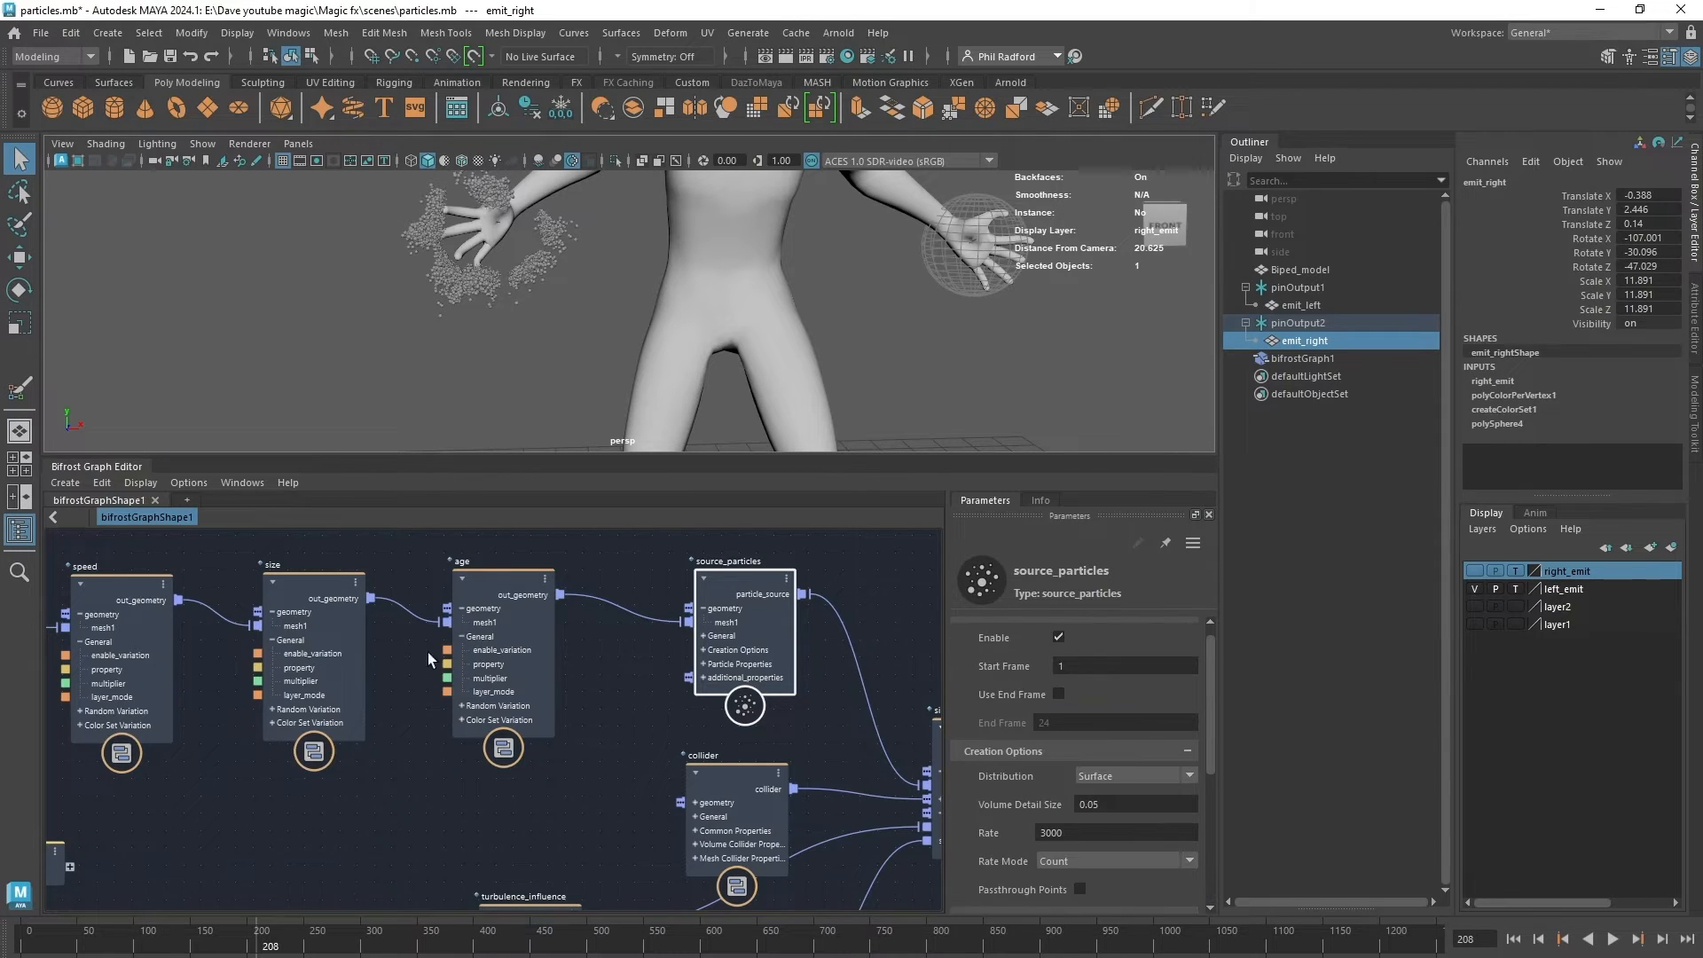
Reselect the age node and replay the animation from the start to about frame 125 to inspect the particles.
left_click(513, 631)
left_click(1512, 940)
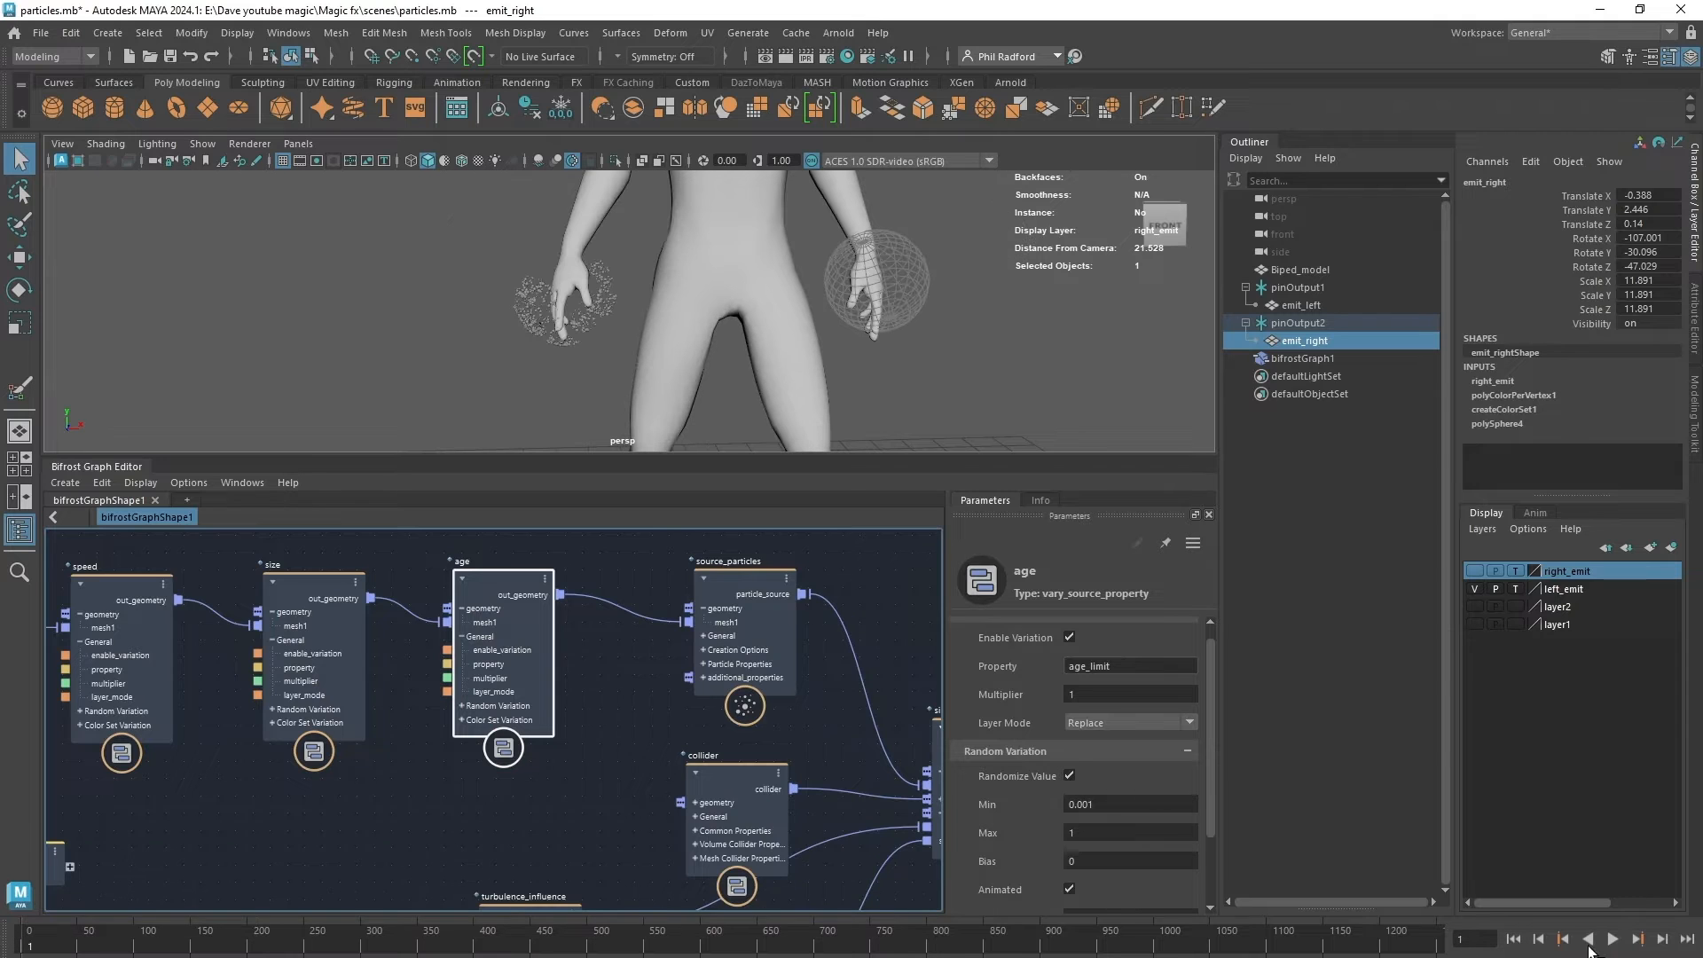
left_click(1613, 938)
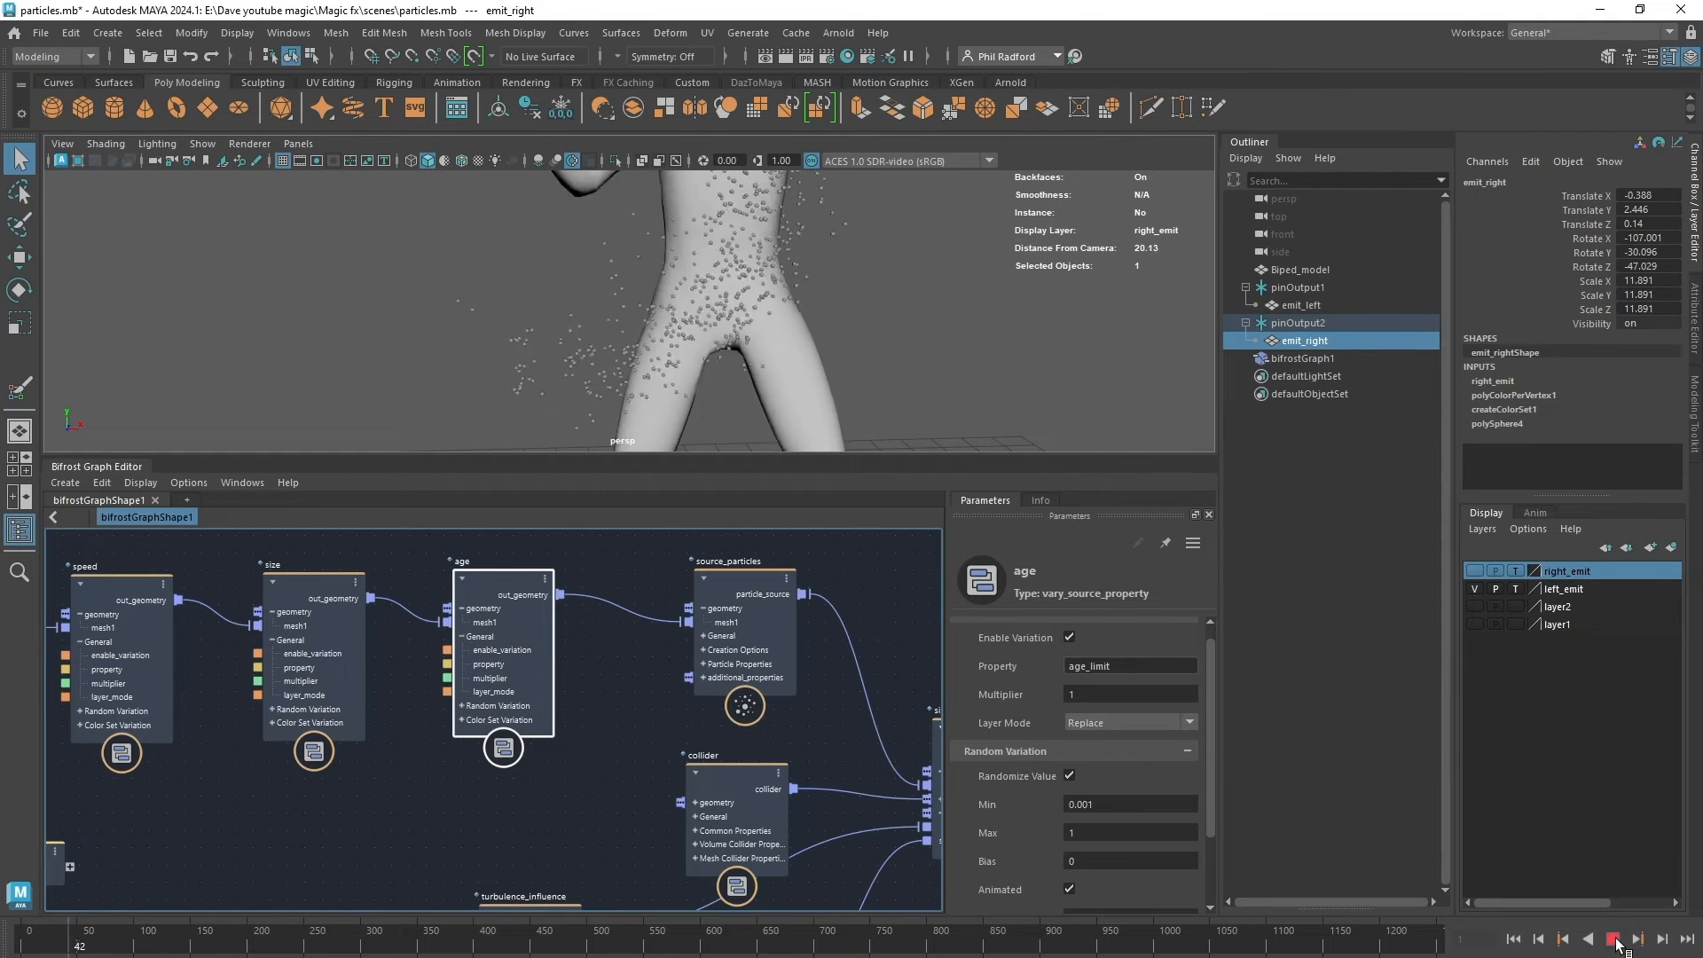
left_click(1612, 939)
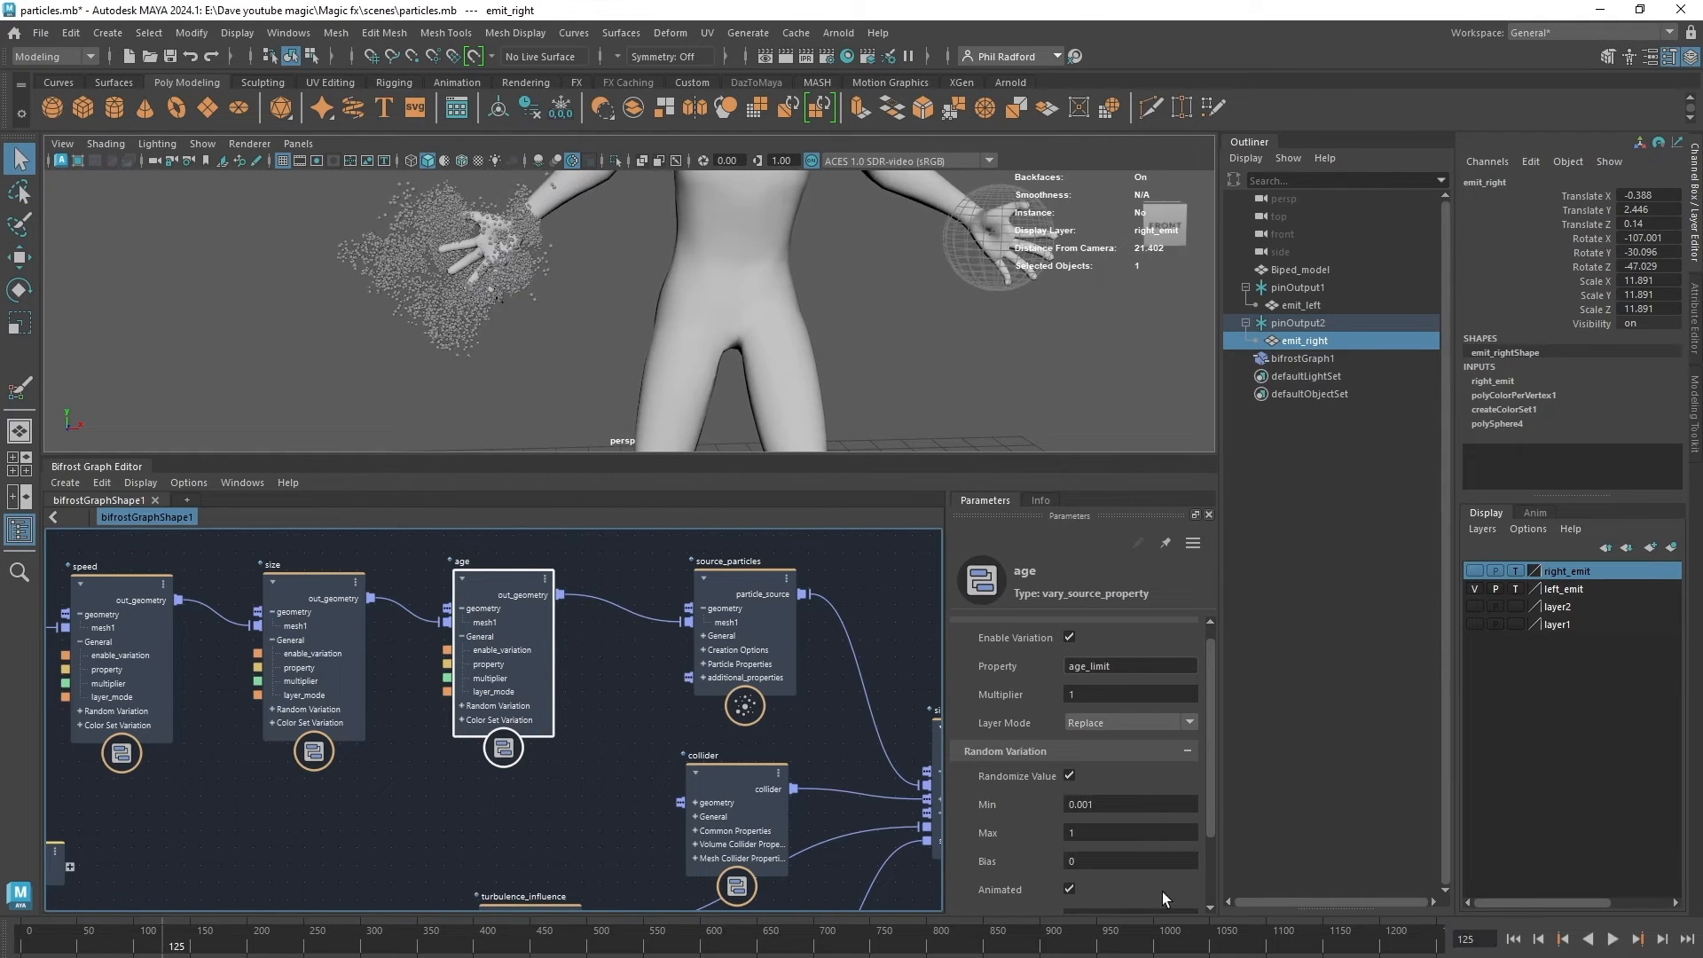
Set the age node's Random Variation Max to 0.7 and replay the animation from the start to about frame 116.
left_click(1134, 832)
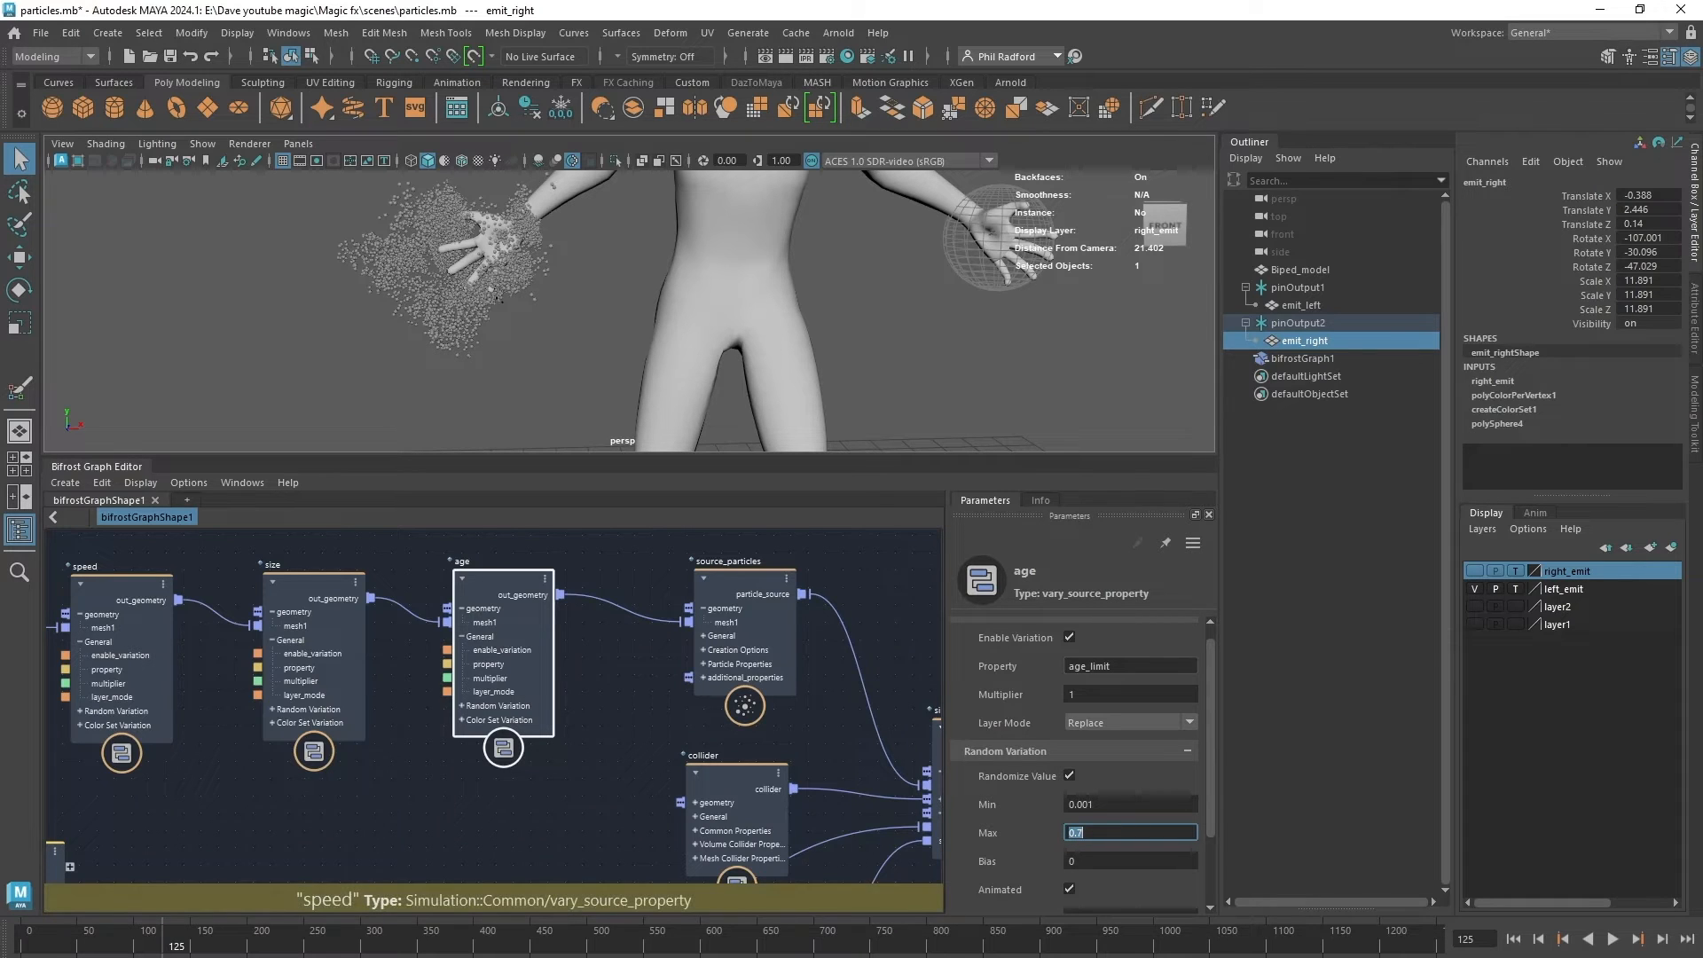
left_click(1513, 939)
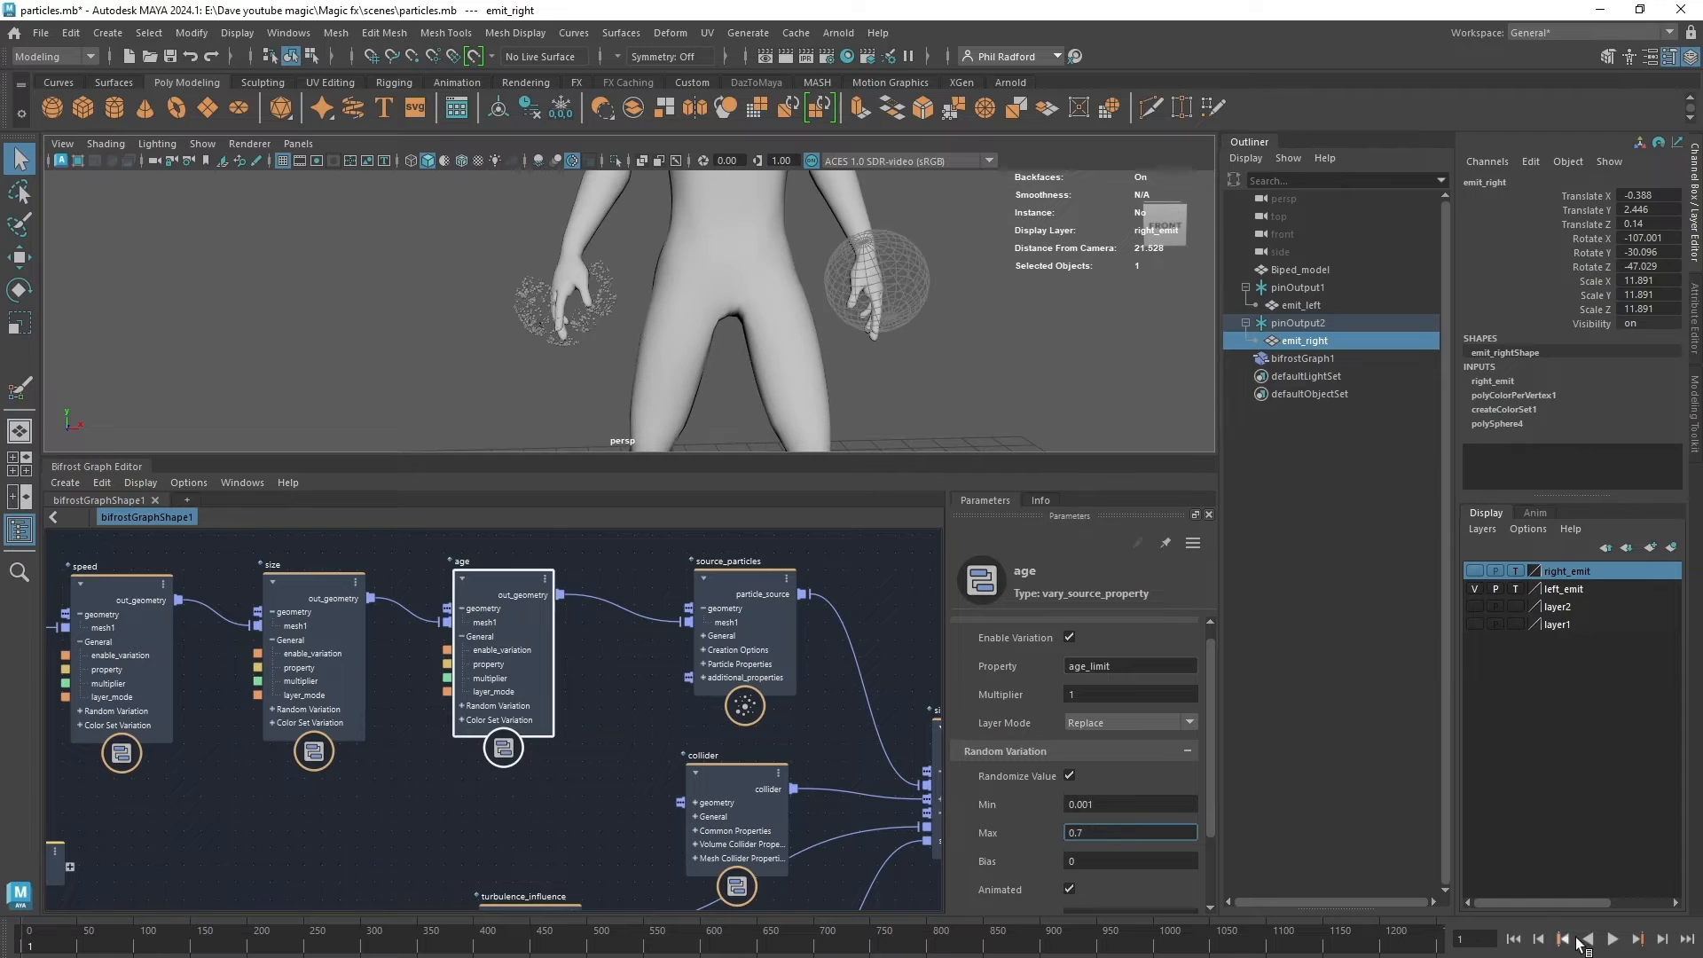
left_click(1610, 940)
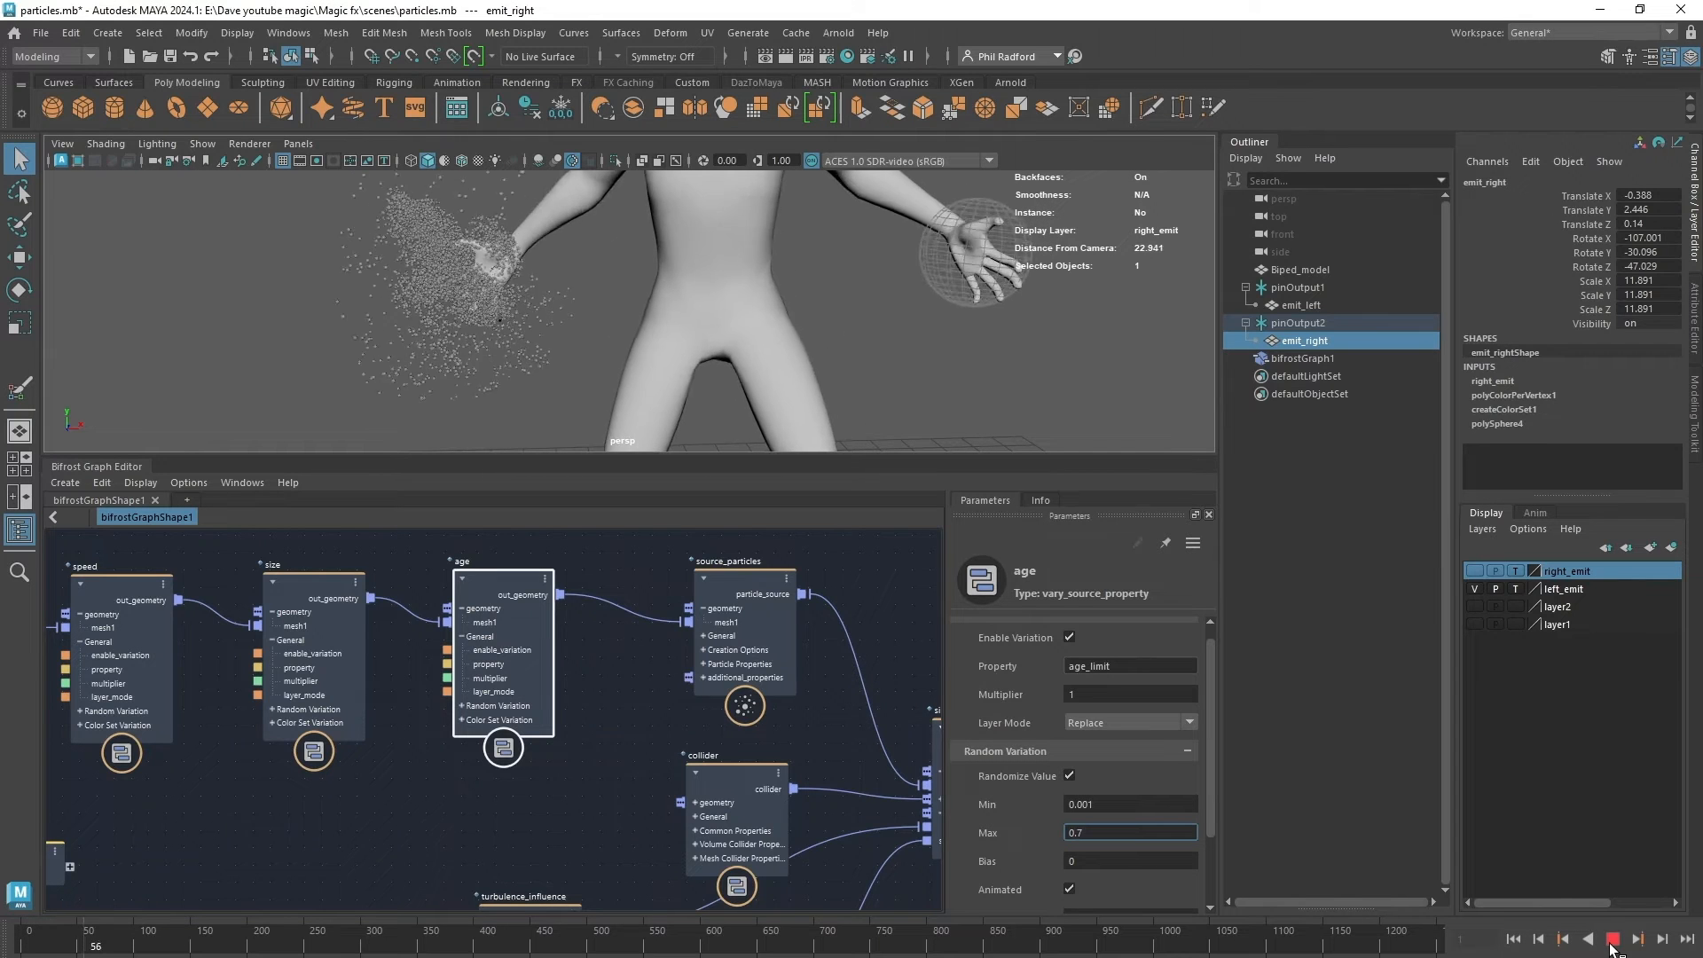
left_click(1610, 940)
Set the turbulence_influence node's Turbulence to 6 and Drag to 2.
middle_click_drag(497, 870, 445, 526)
middle_click_drag(403, 674, 435, 738)
left_click(483, 658)
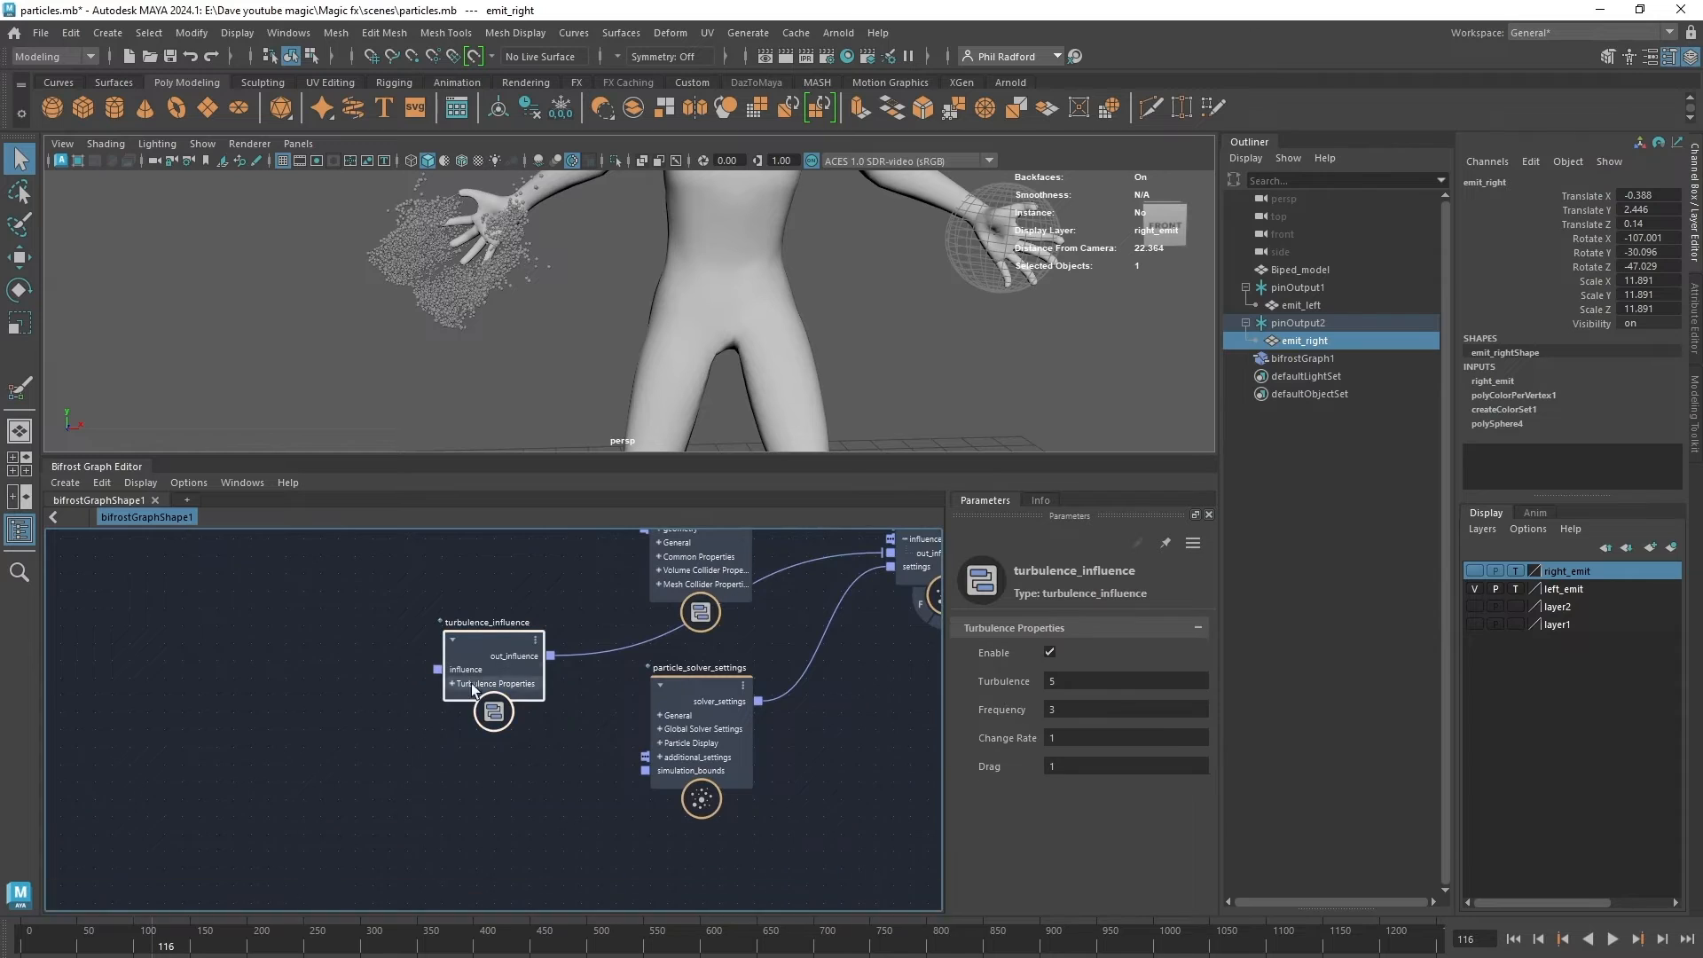
left_click(1106, 681)
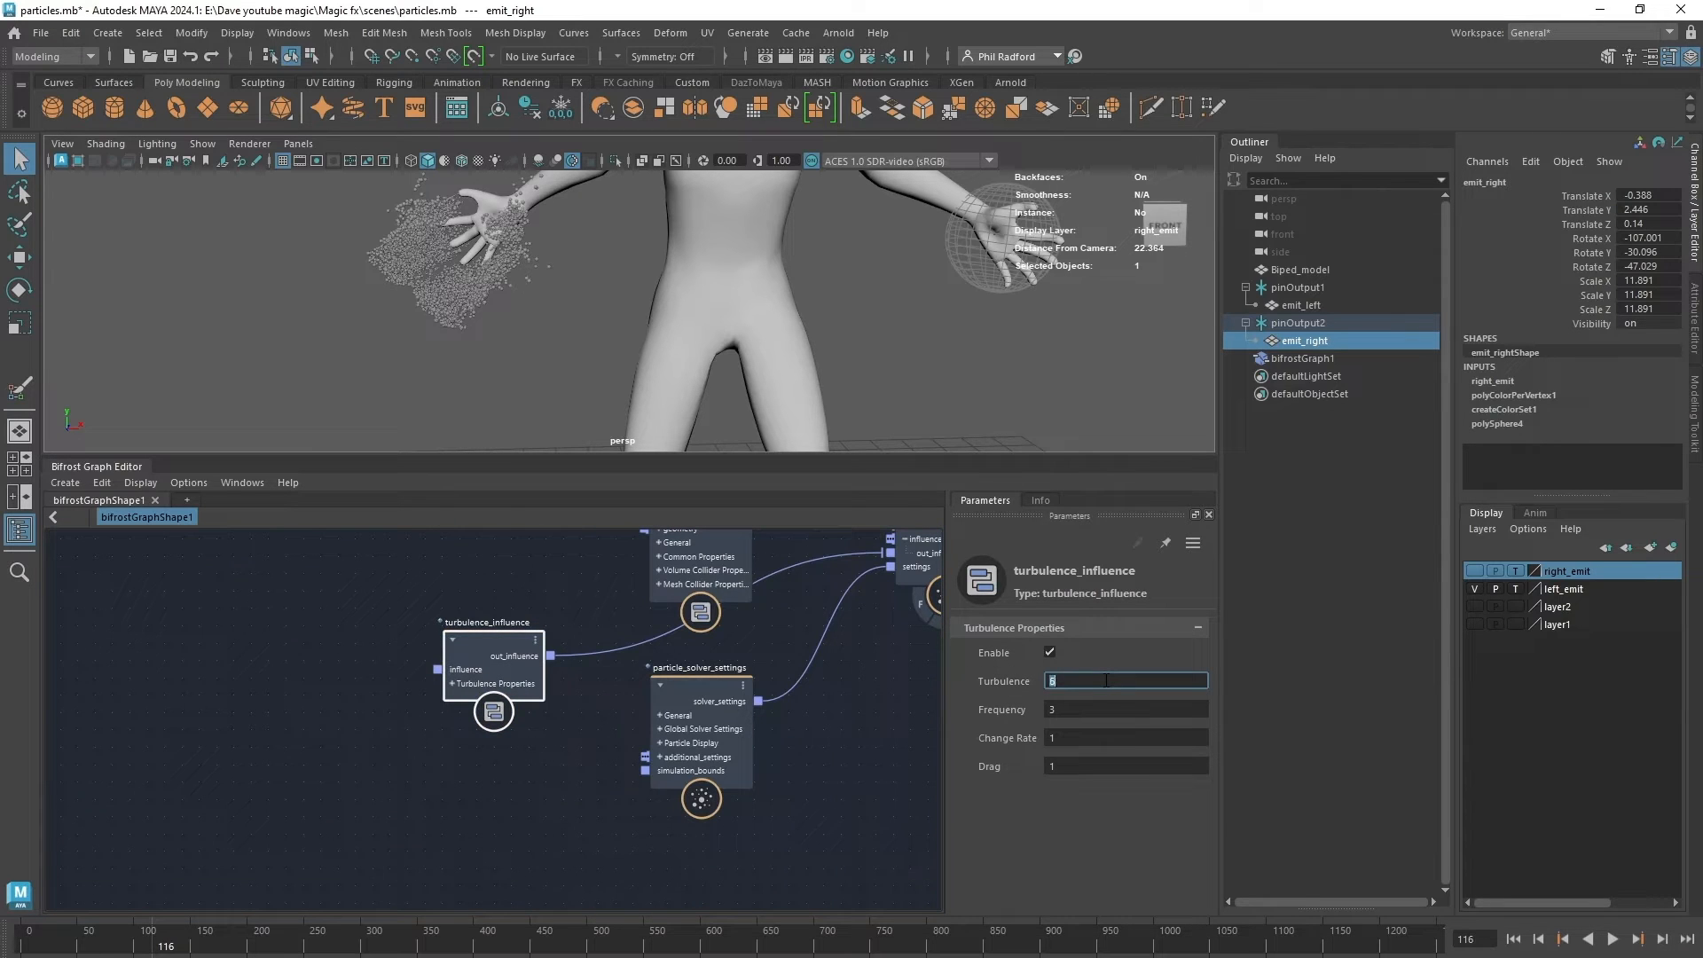
left_click(1095, 764)
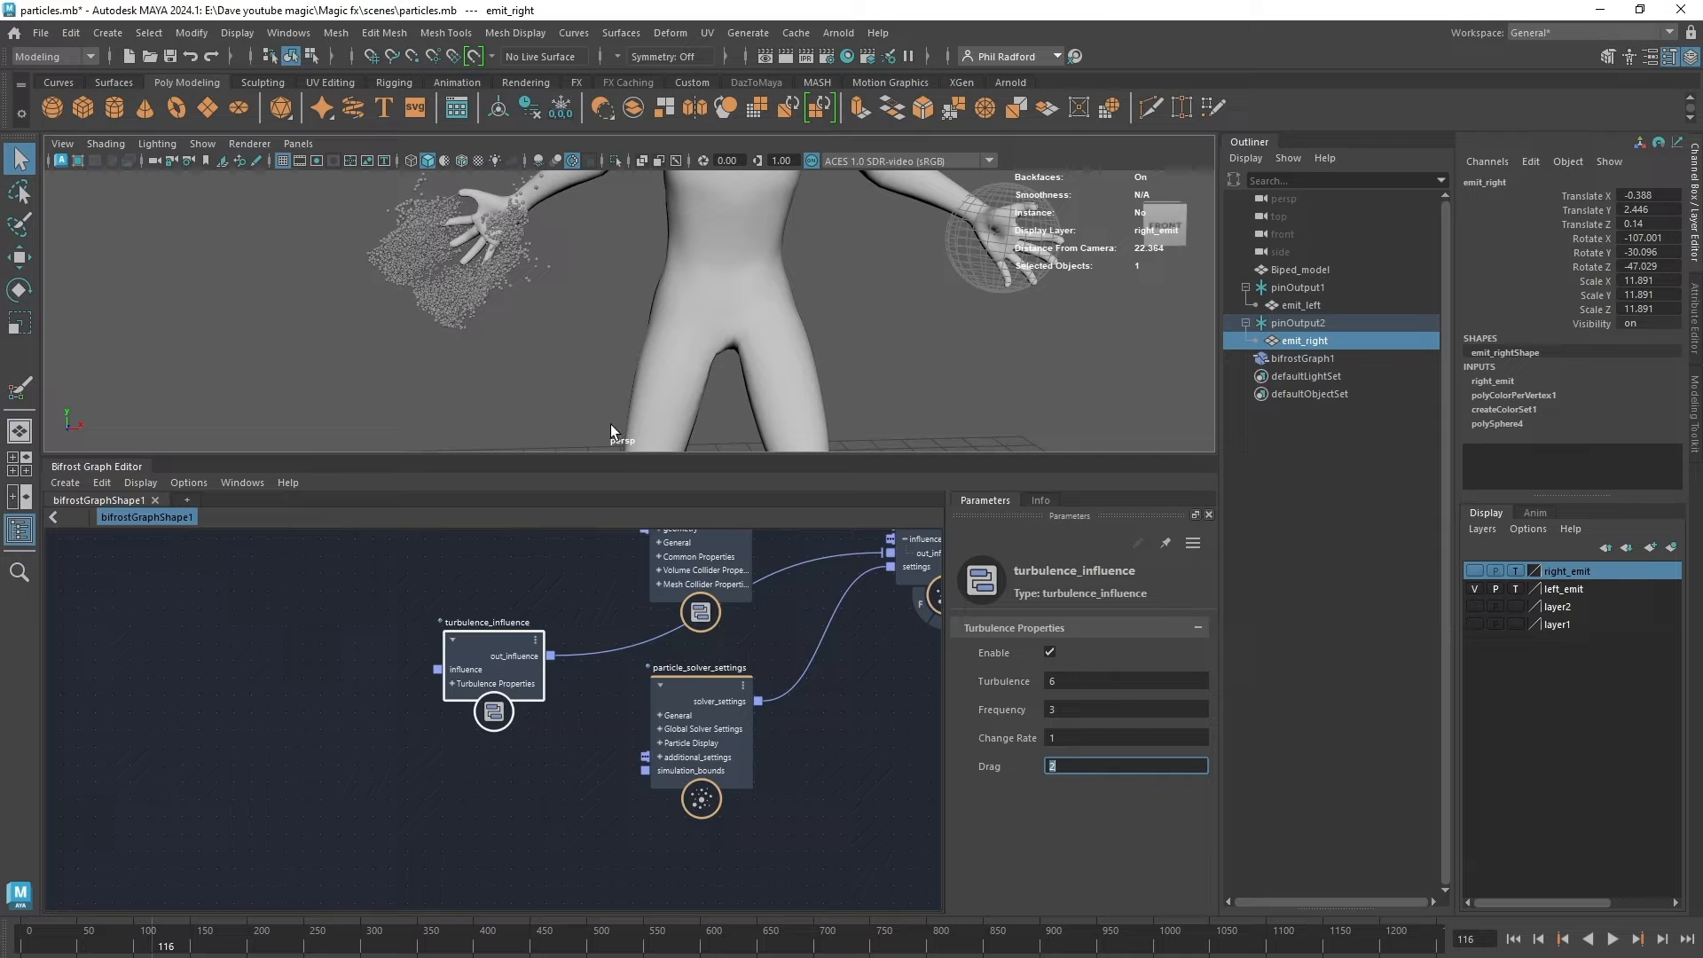
Enlarge the viewport and replay the animation from the start several times to inspect the turbulent particles around the hand.
left_click_drag(620, 458, 621, 686)
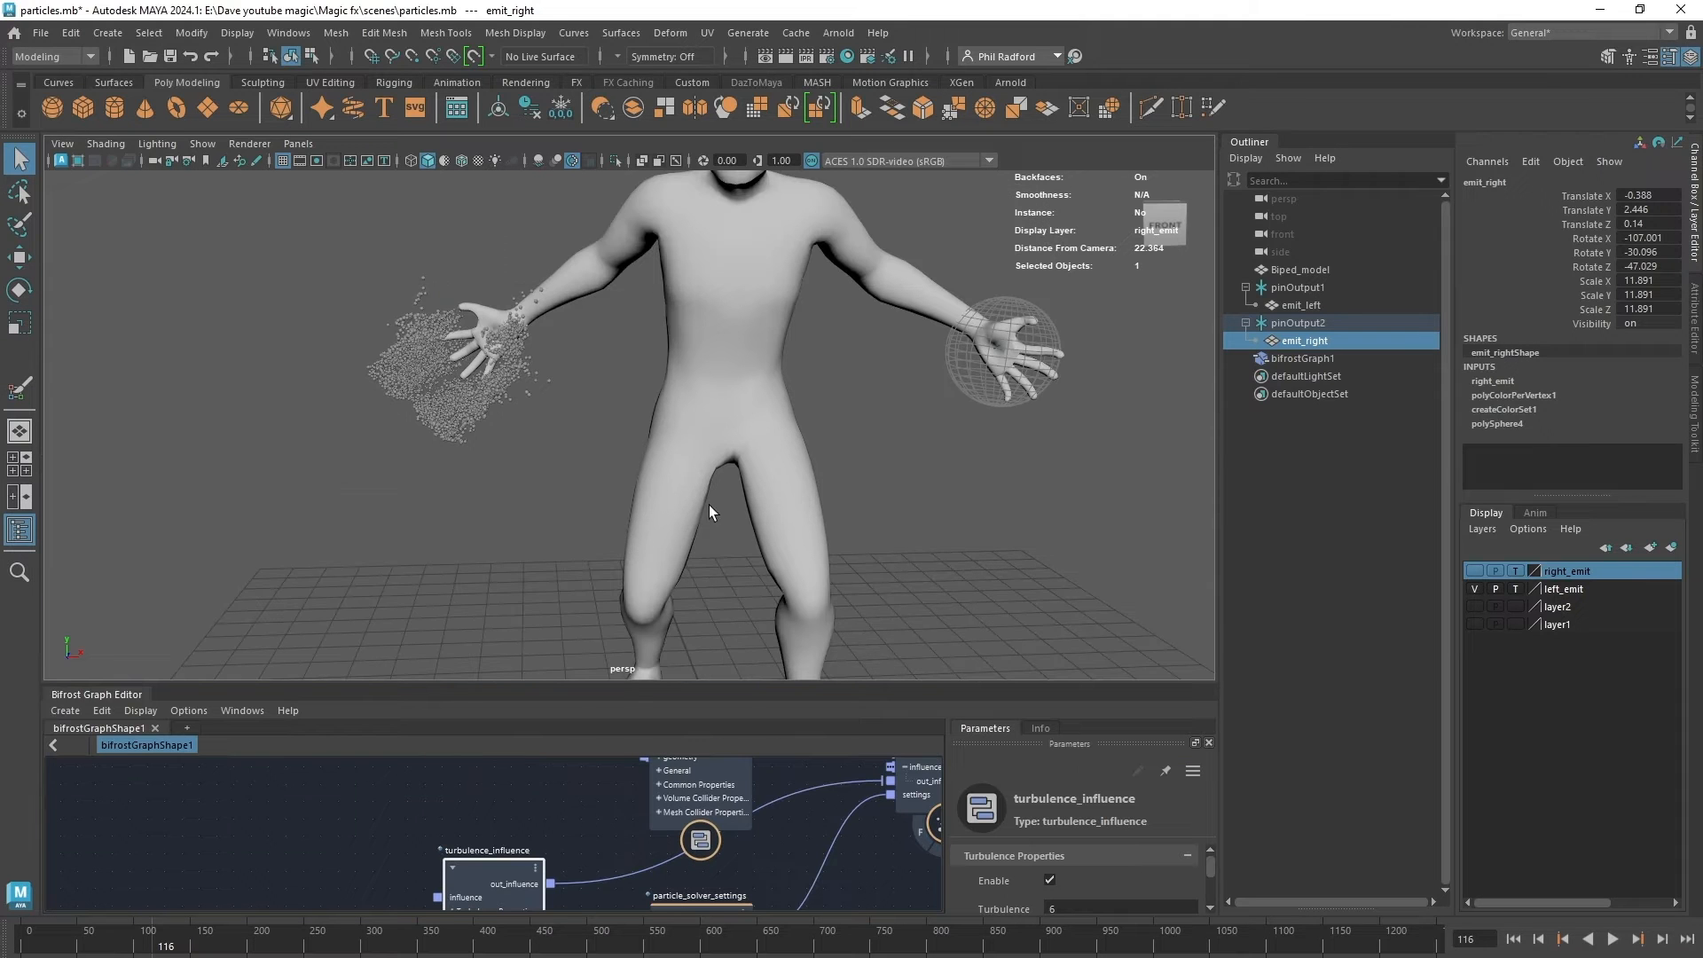
left_click(1516, 938)
left_click(1614, 939)
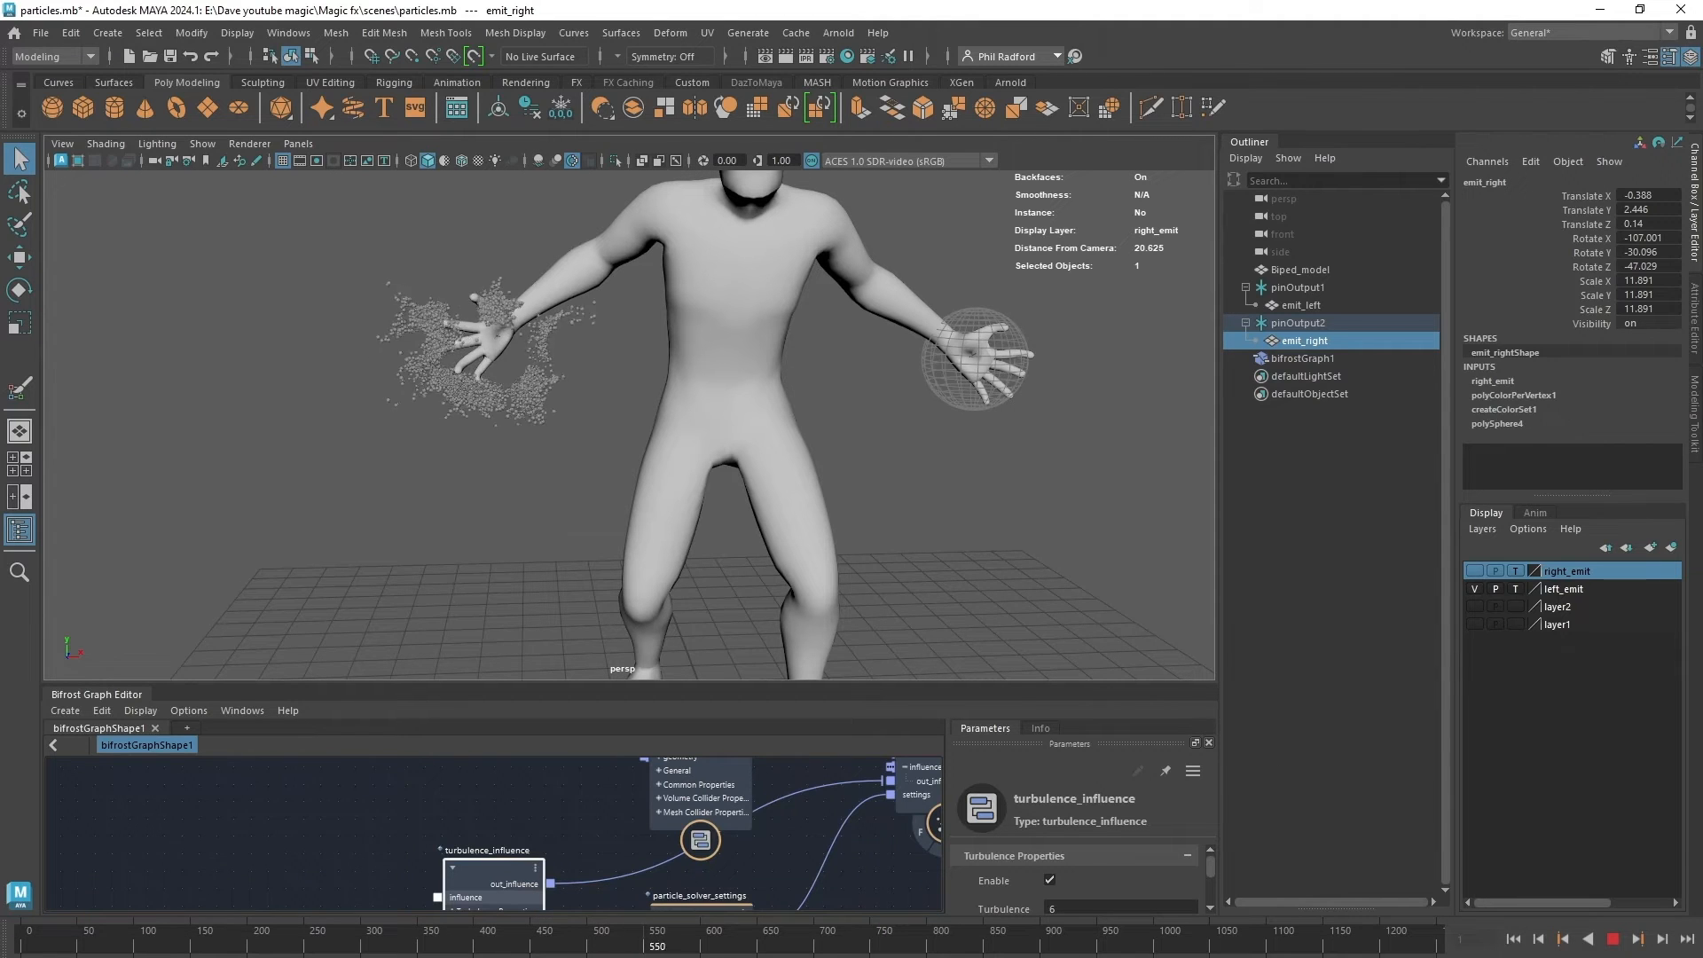
key("Escape")
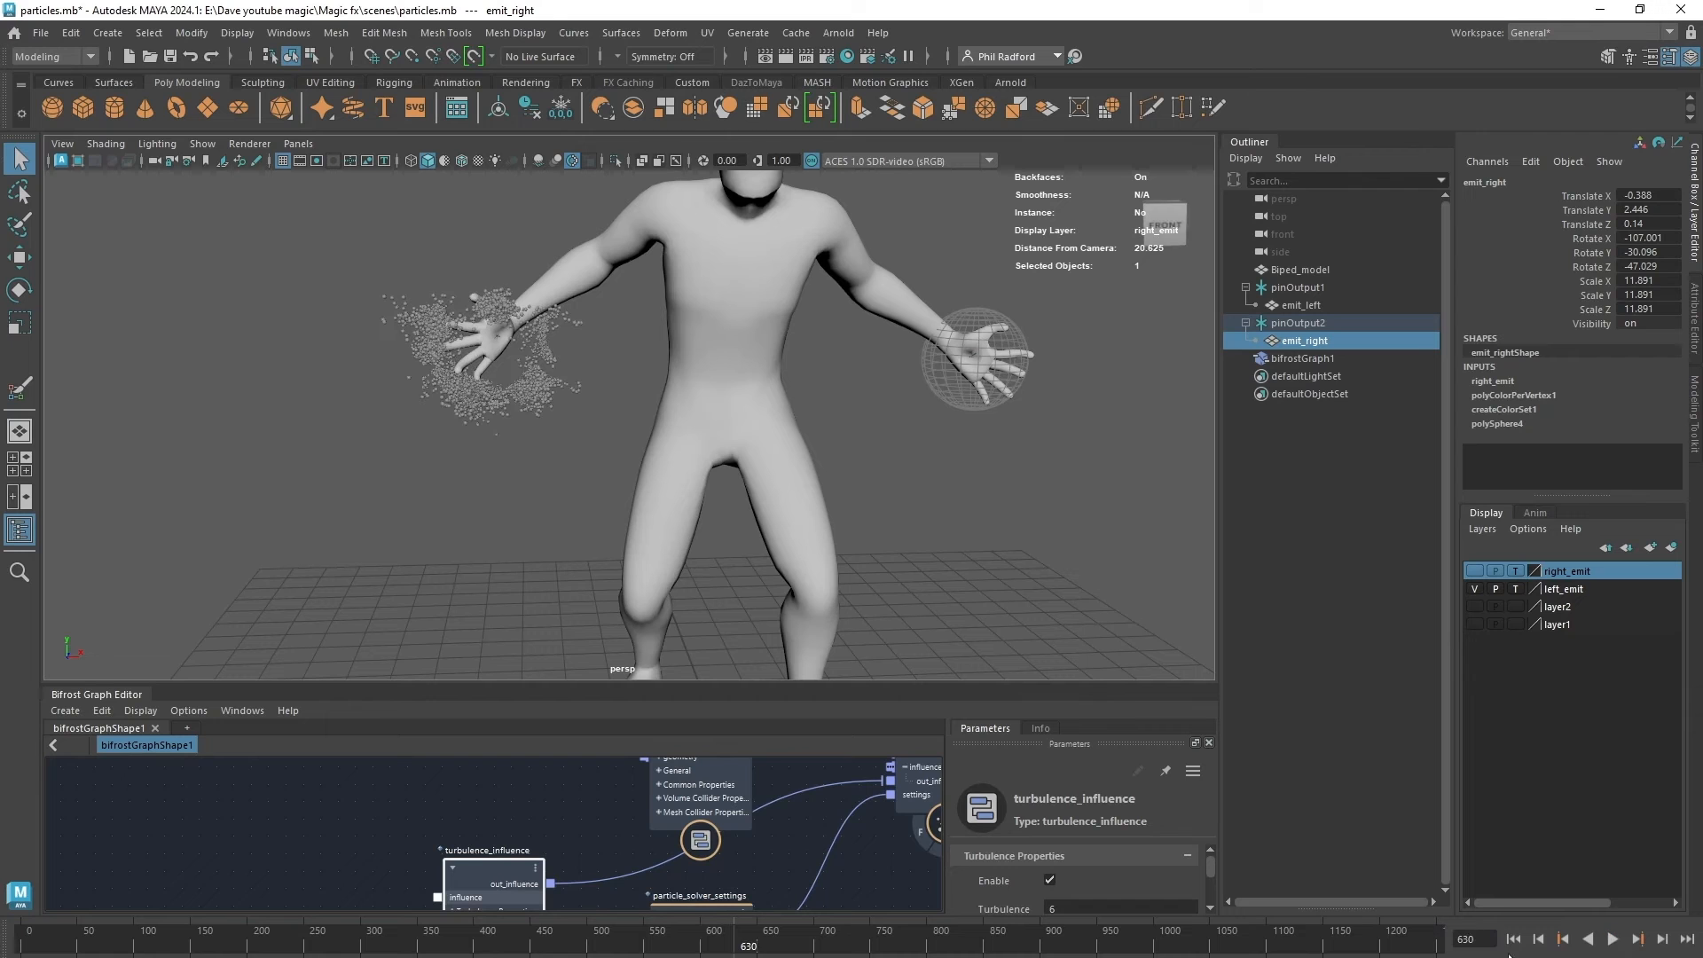
left_click(1511, 941)
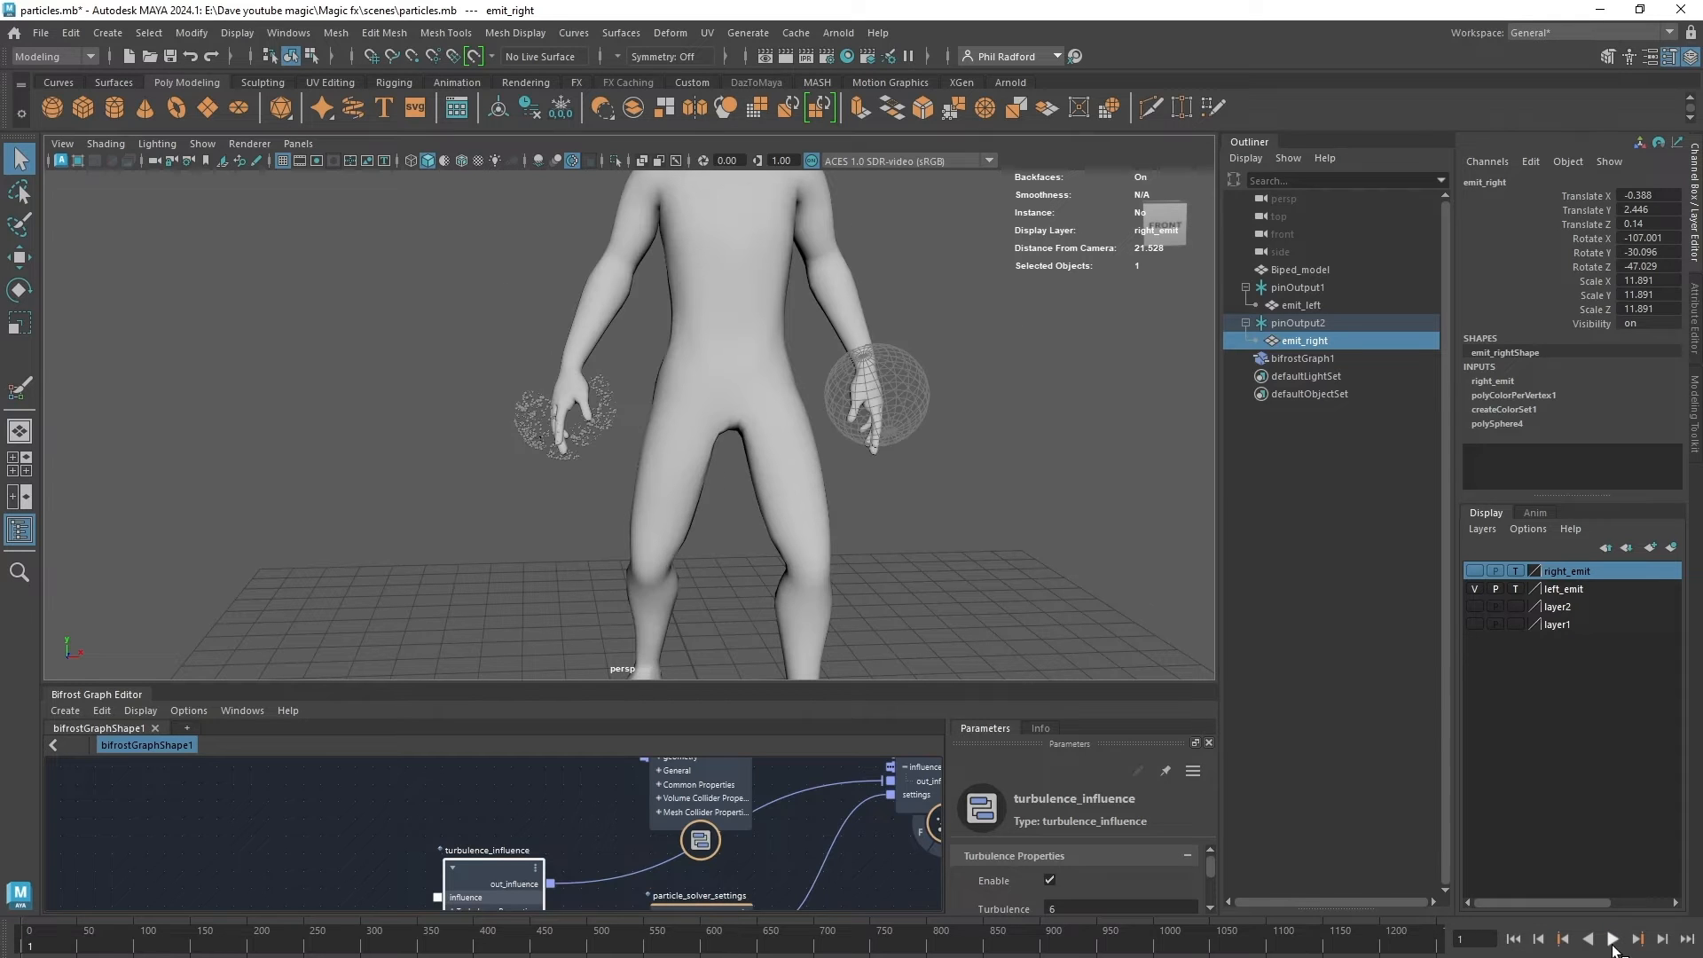
left_click(1613, 943)
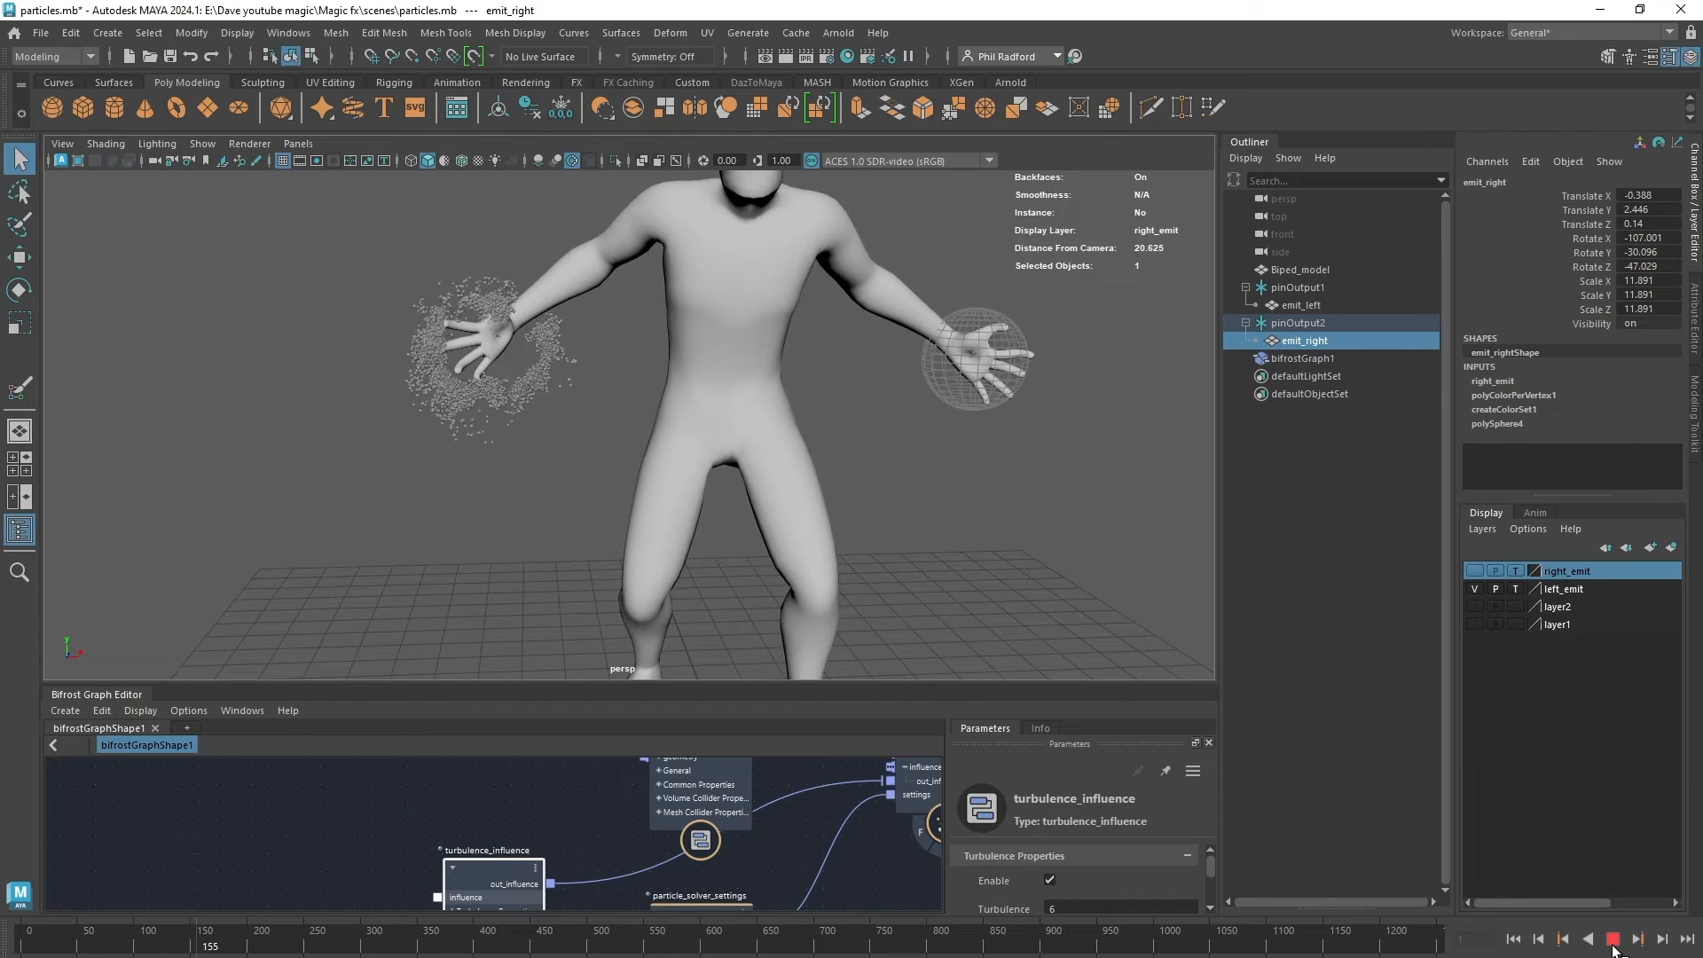
left_click(1613, 940)
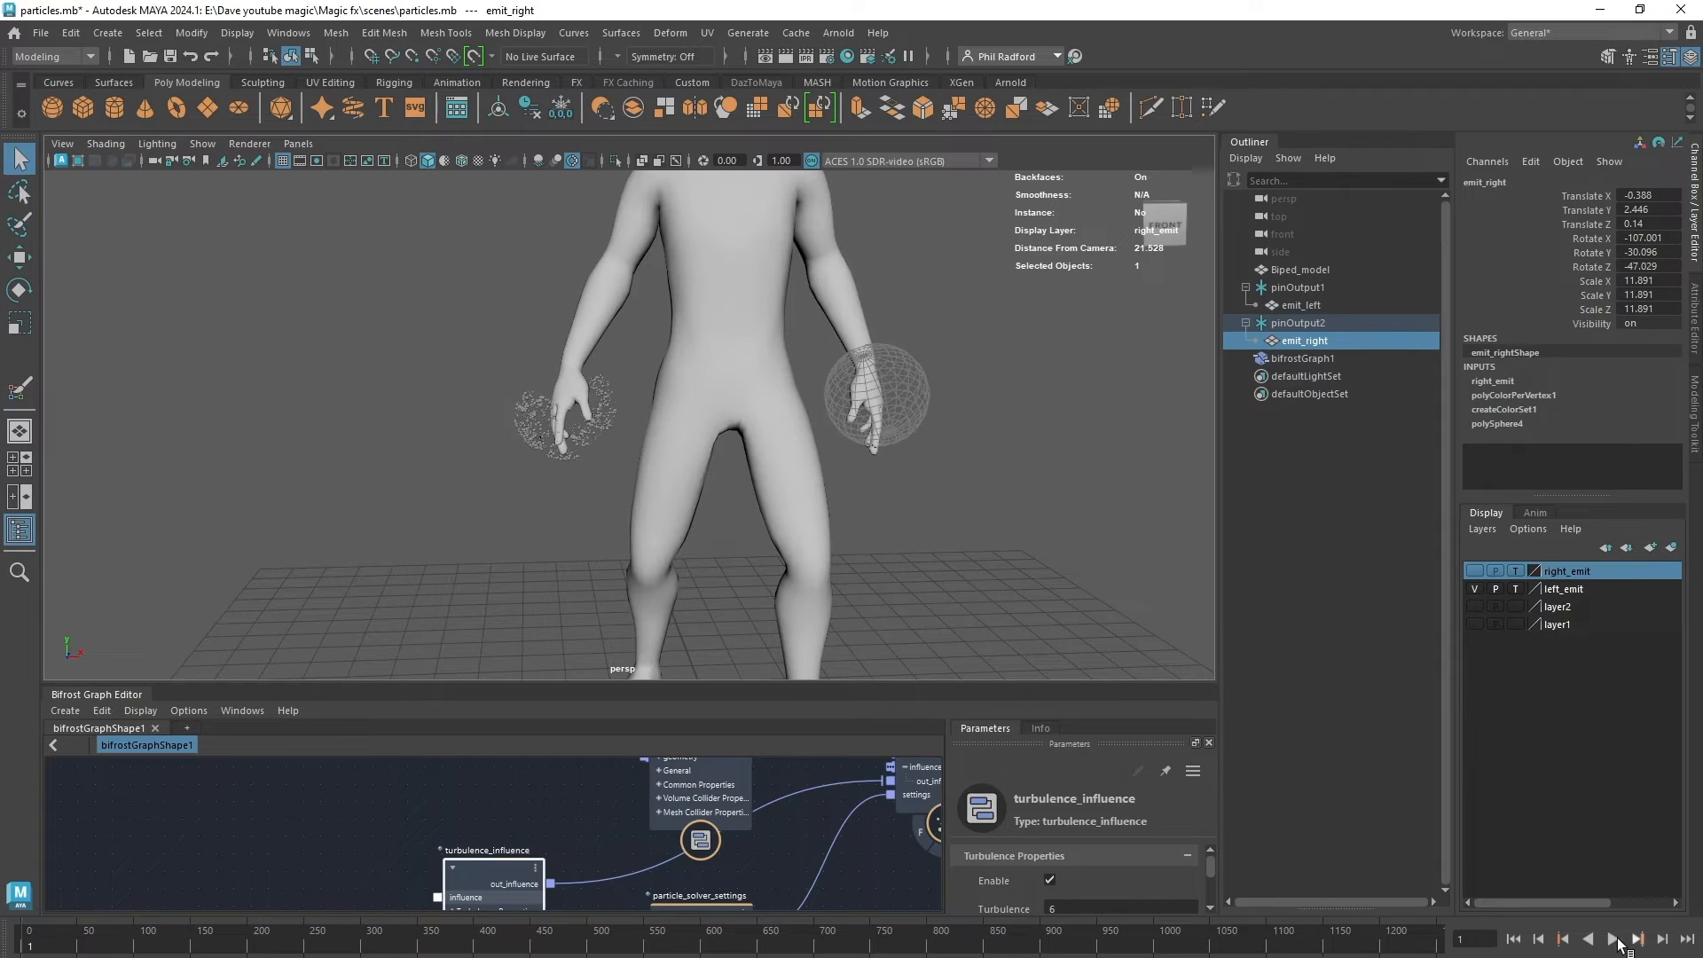
left_click(1615, 940)
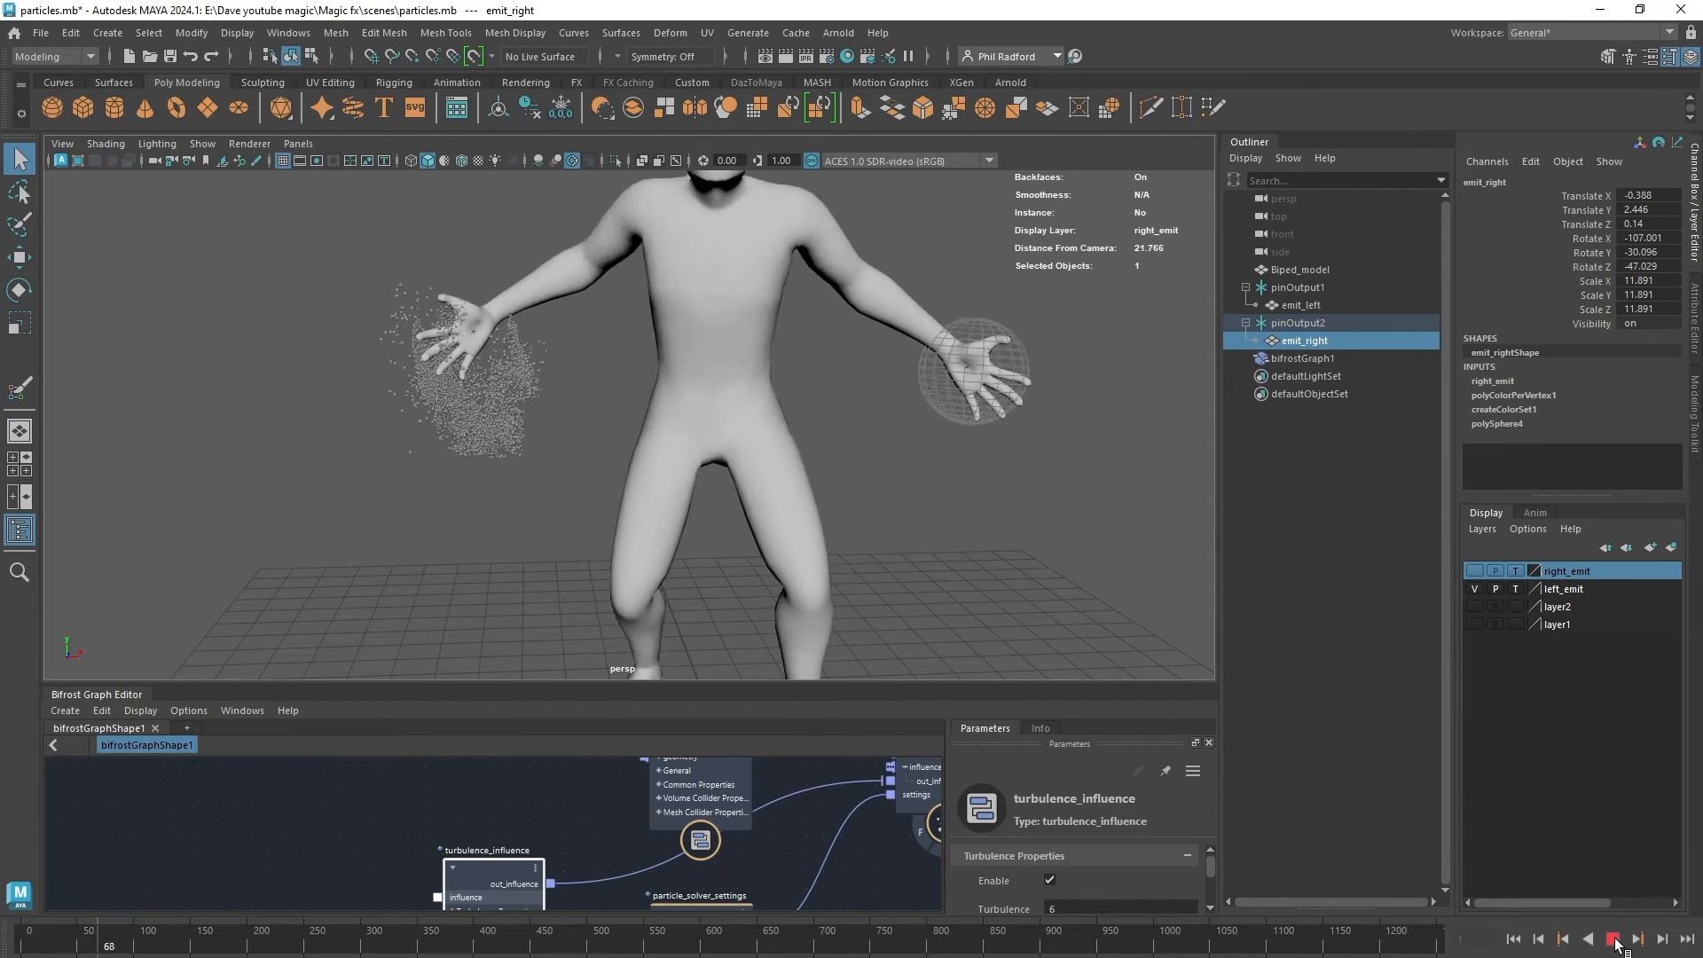
Return to frame 1 and advance frame by frame to frame 43 to examine when the particles should begin emitting.
left_click(44, 947)
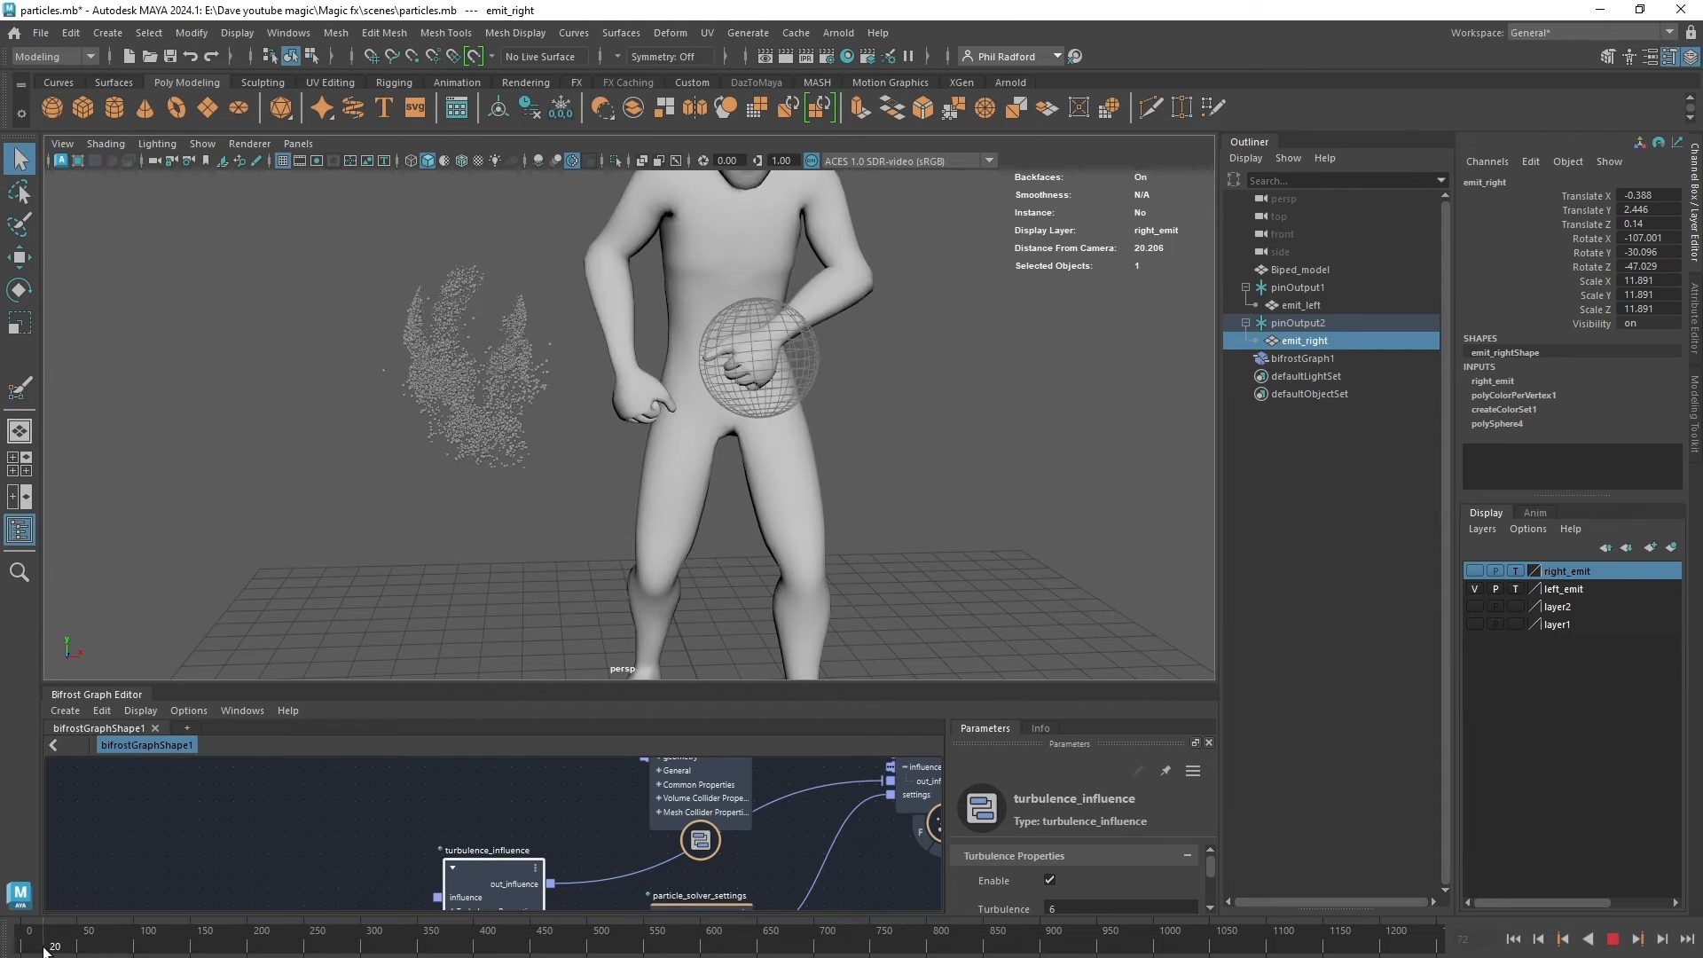
left_click_drag(45, 947, 19, 947)
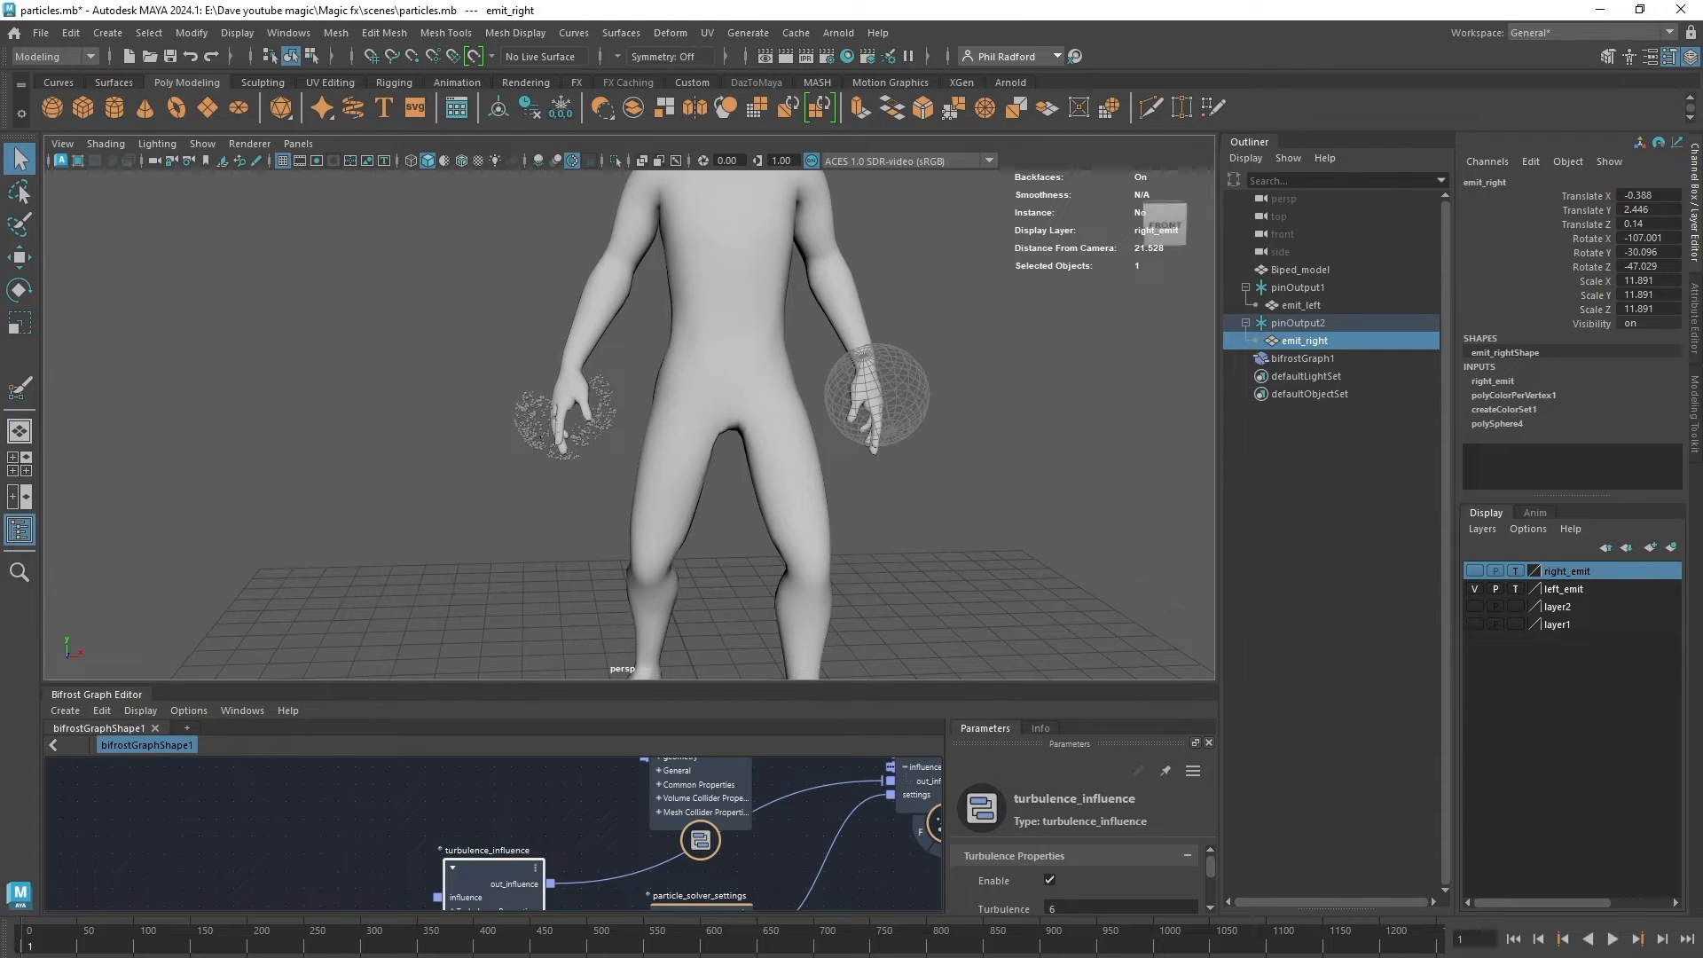
left_click(1664, 943)
left_click(1664, 943)
left_click(1664, 943)
left_click(1664, 943)
left_click(1664, 943)
left_click(1665, 943)
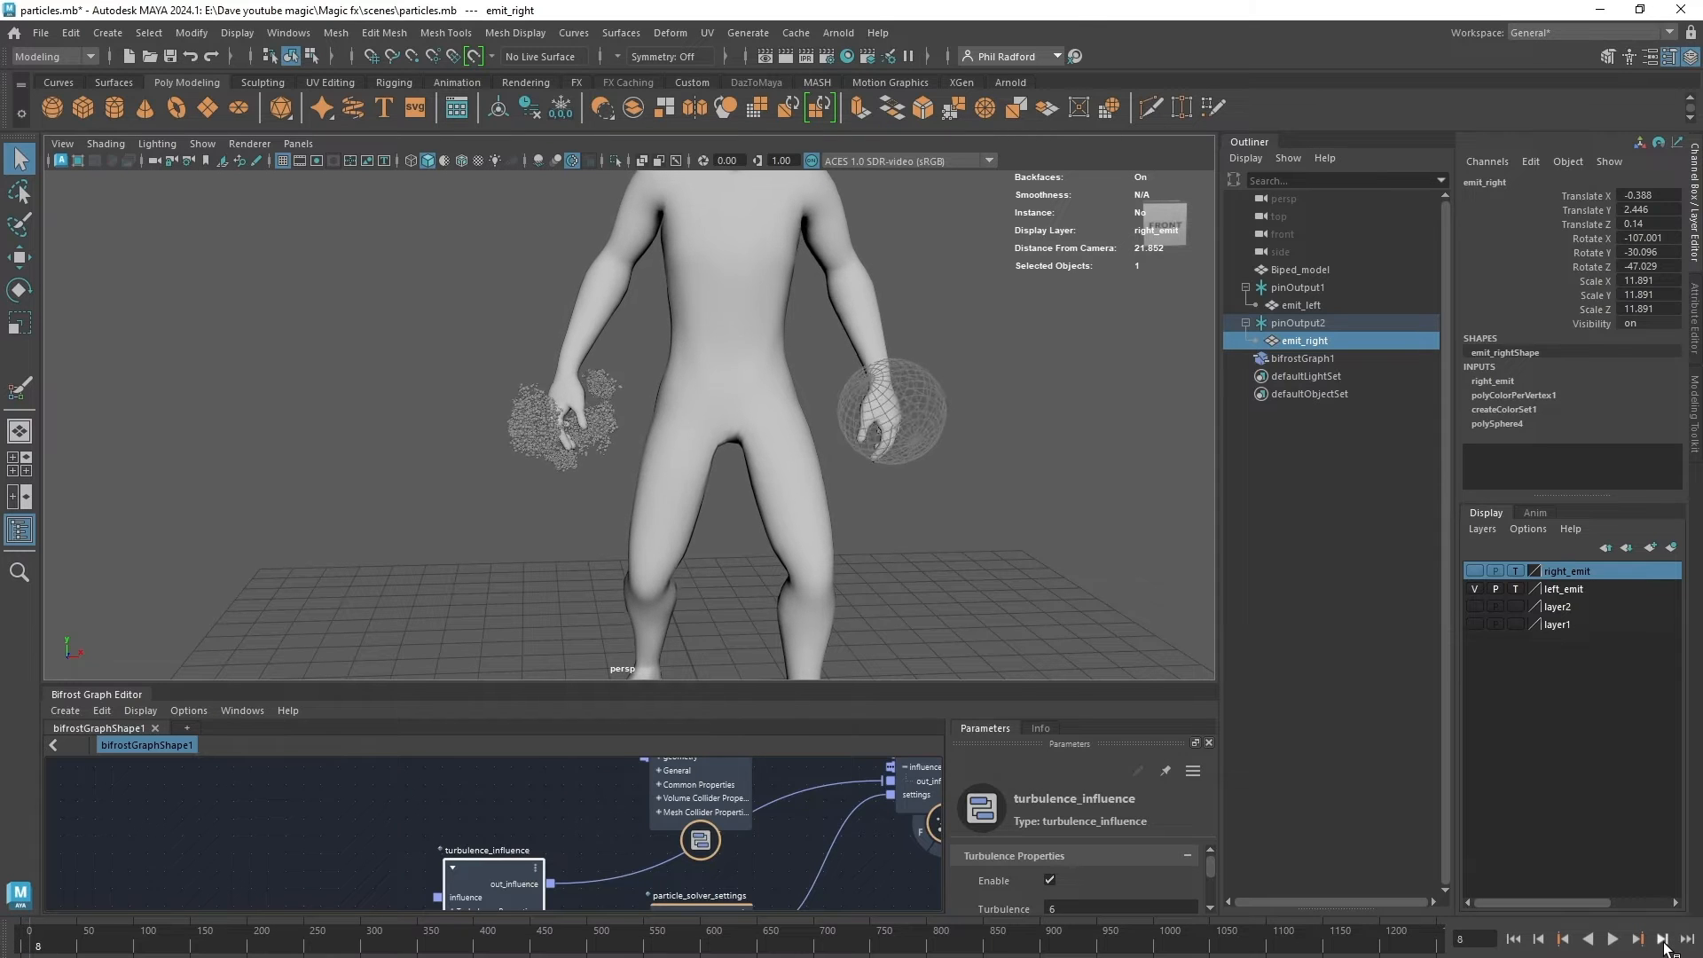
left_click(1664, 943)
left_click(1664, 943)
left_click(1664, 943)
left_click(1664, 943)
left_click(1664, 943)
left_click(1664, 942)
left_click(1664, 943)
left_click(1664, 943)
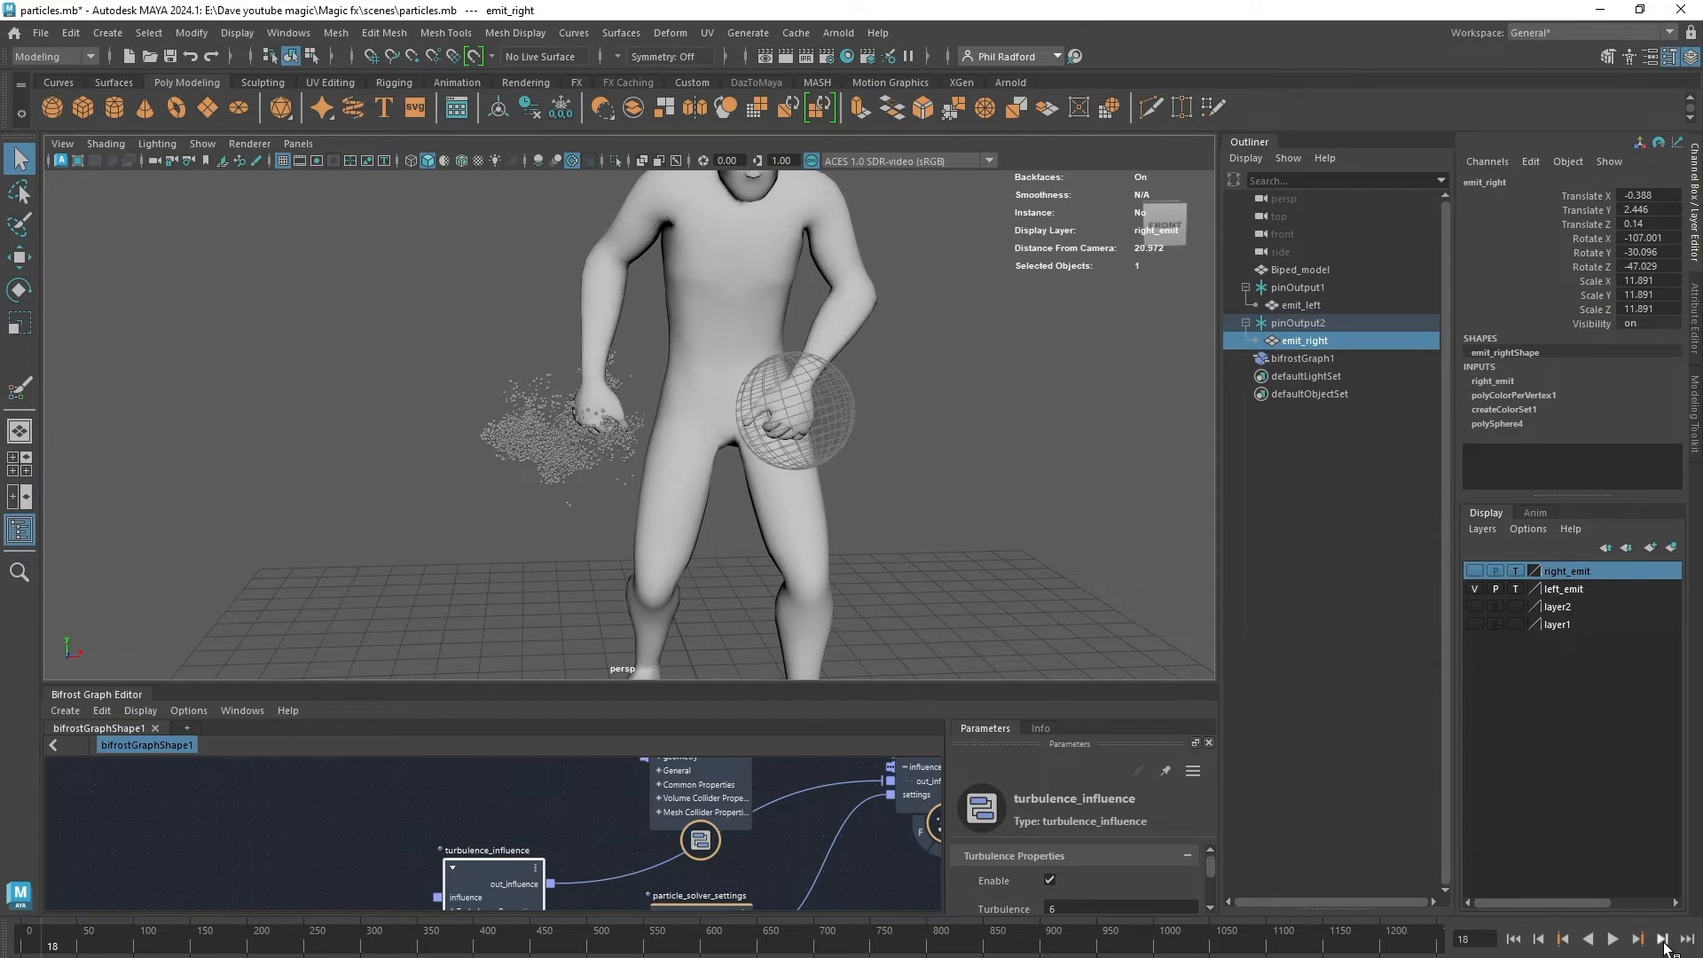
left_click(1664, 943)
left_click(1664, 943)
left_click(1665, 943)
left_click(1664, 943)
left_click(1664, 943)
left_click(1664, 943)
left_click(1664, 943)
left_click(1664, 943)
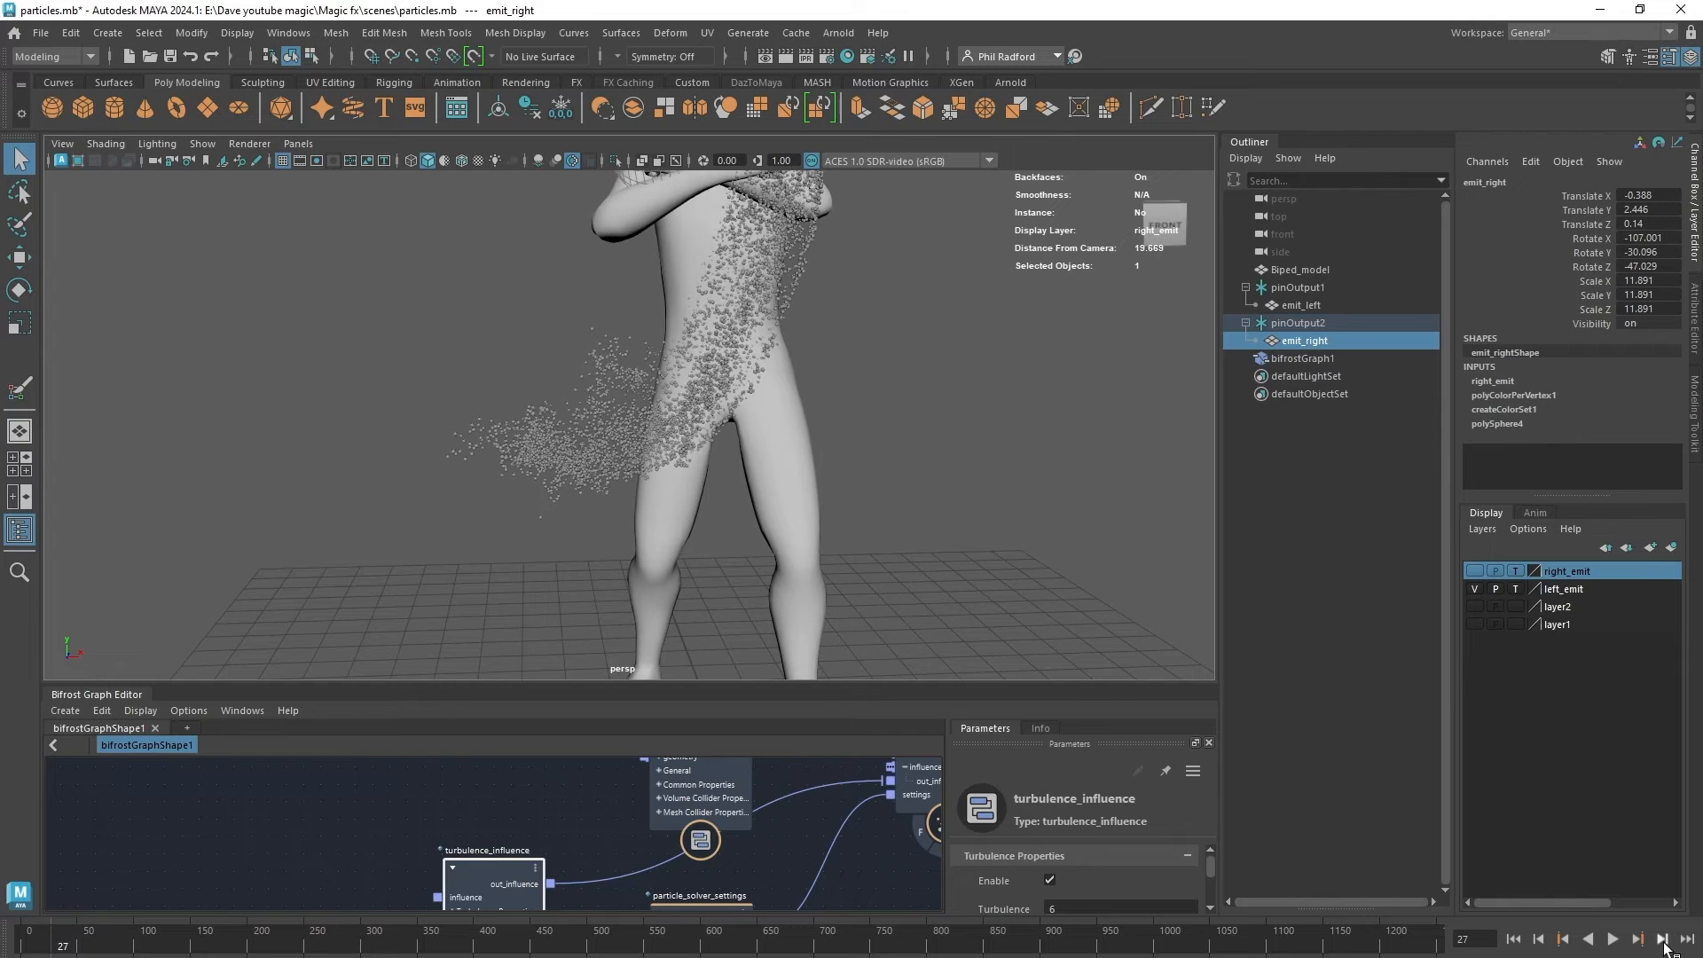
left_click(1664, 943)
left_click(1664, 943)
left_click(1664, 943)
left_click(1664, 942)
left_click(1664, 943)
left_click(1664, 943)
left_click(1664, 943)
left_click(1664, 943)
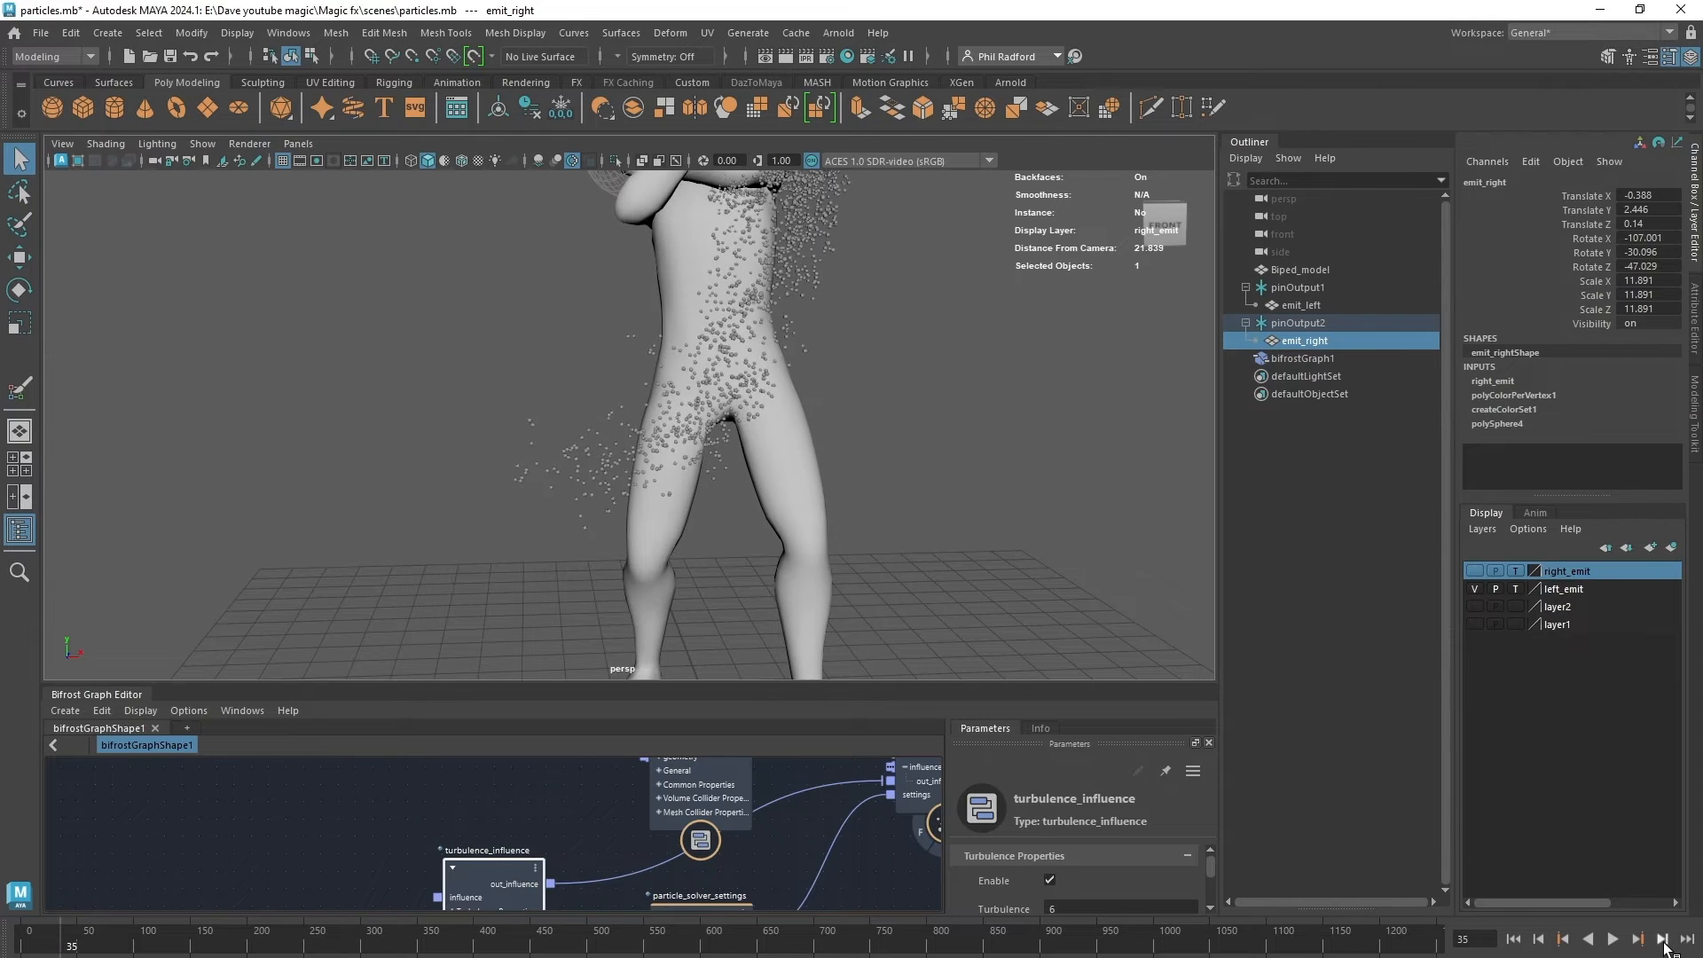
left_click(1664, 943)
left_click(1664, 943)
left_click(1664, 943)
left_click(1664, 943)
left_click(1664, 942)
left_click(1664, 943)
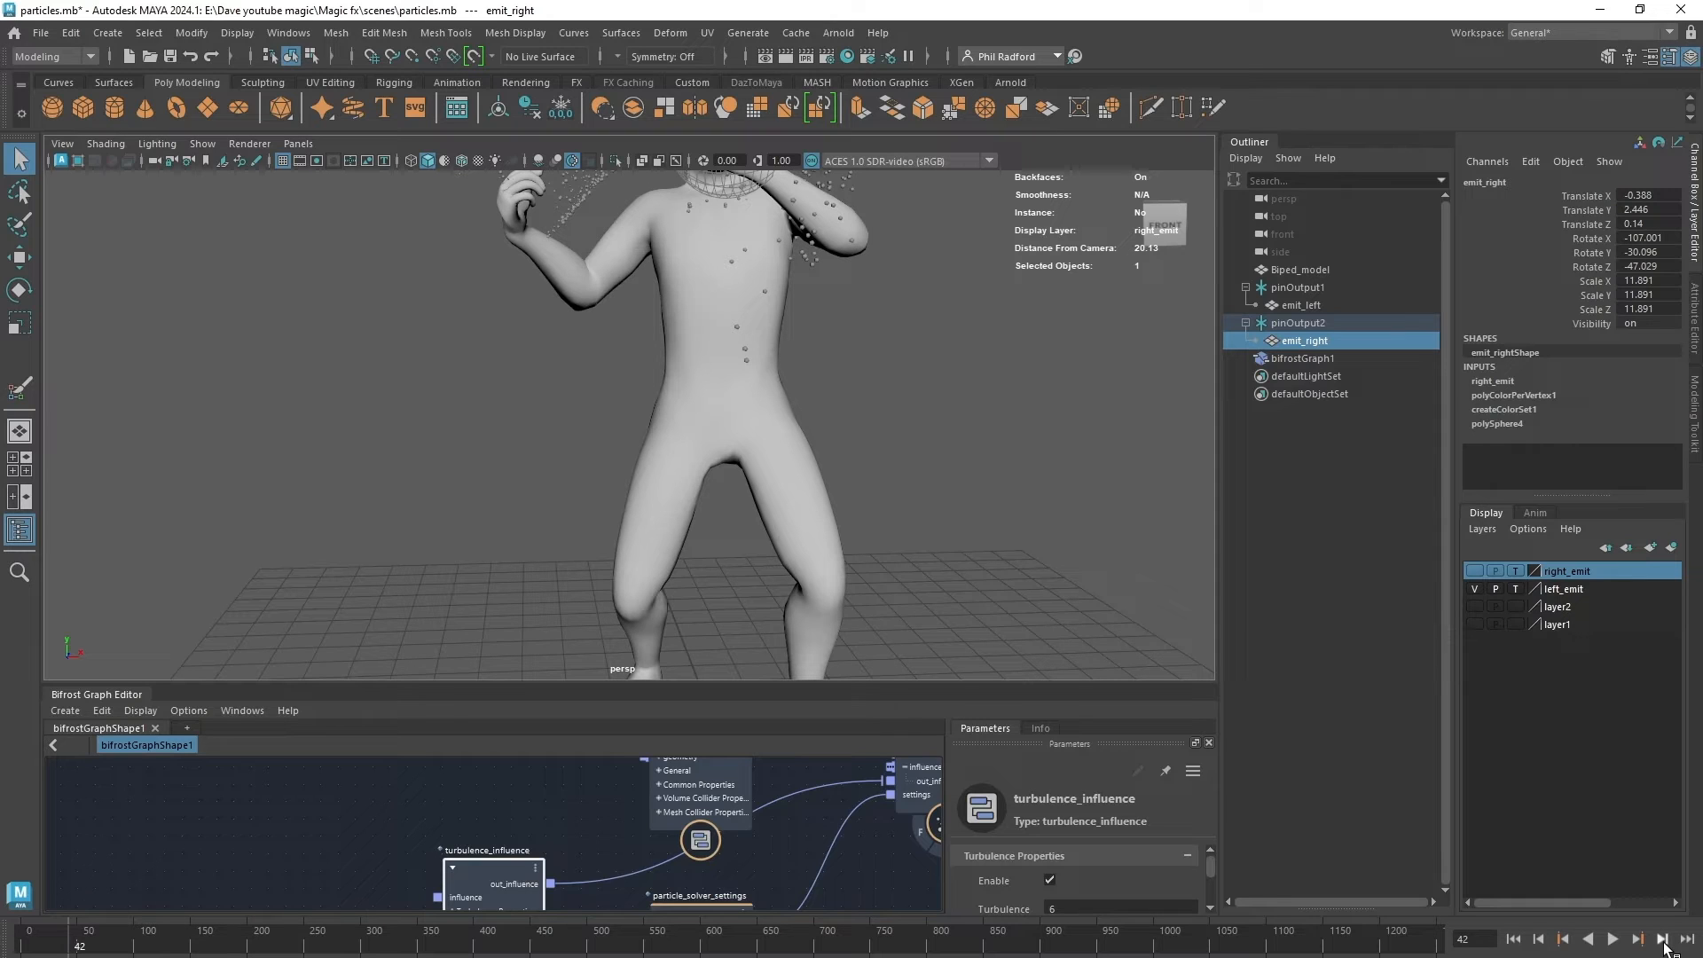
left_click(1664, 942)
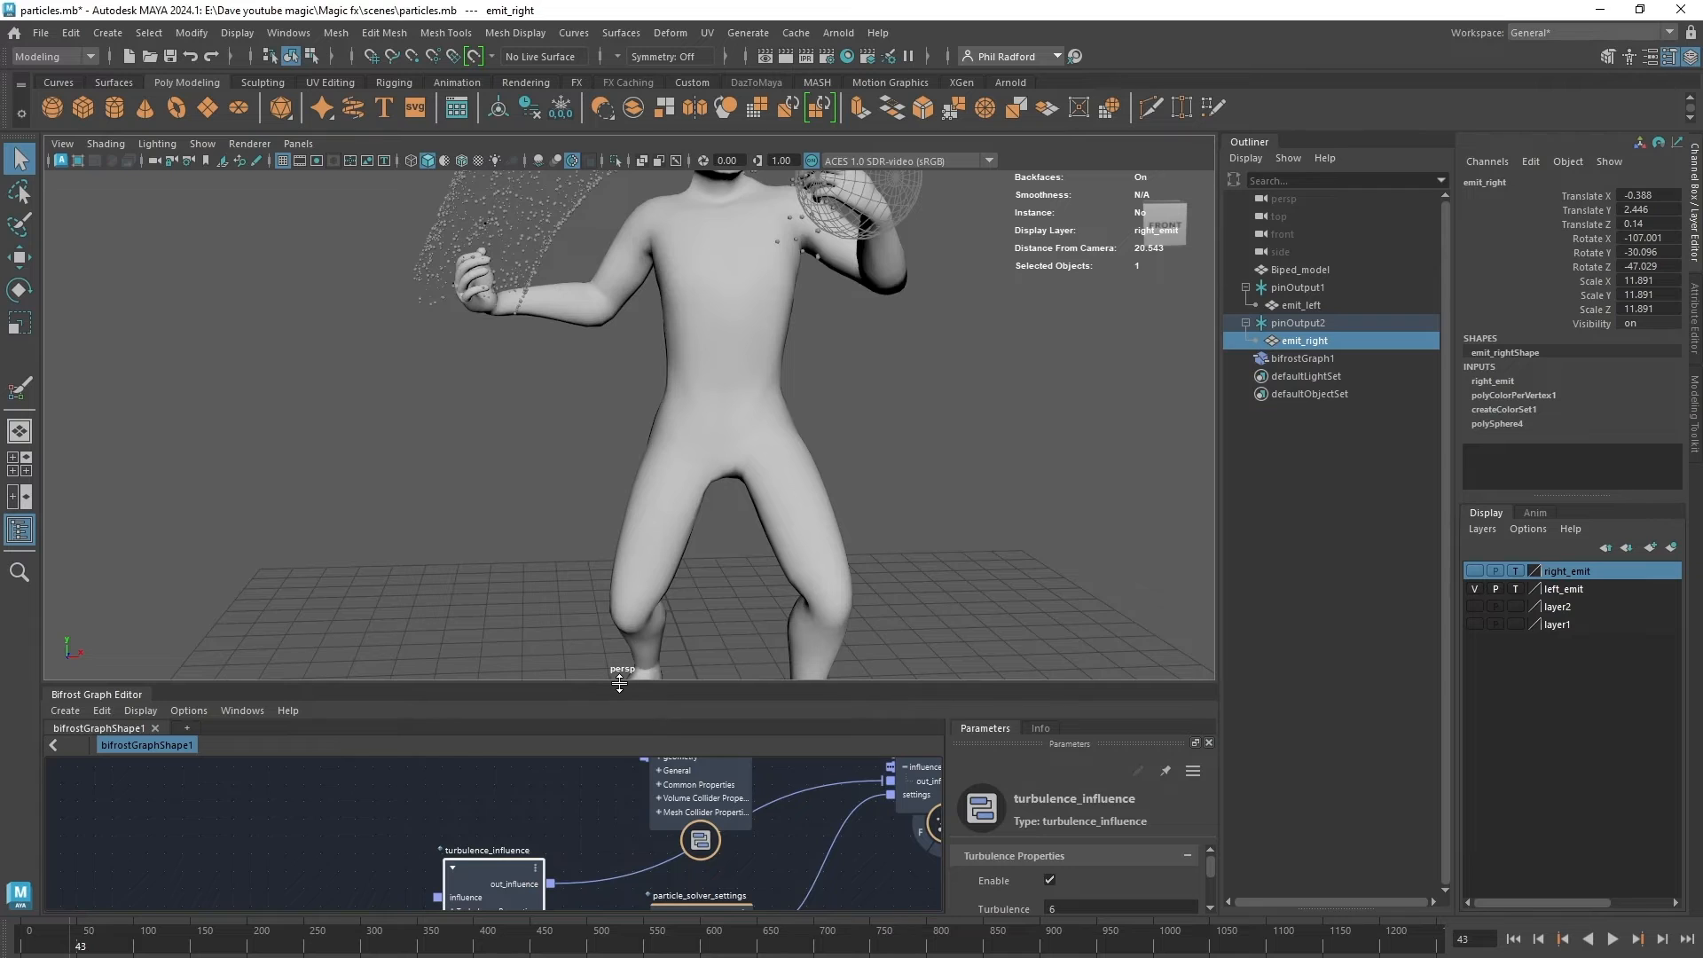
Set the source_particles node's Start Frame to 43.
left_click_drag(619, 683, 614, 366)
middle_click_drag(502, 502, 235, 849, "alt")
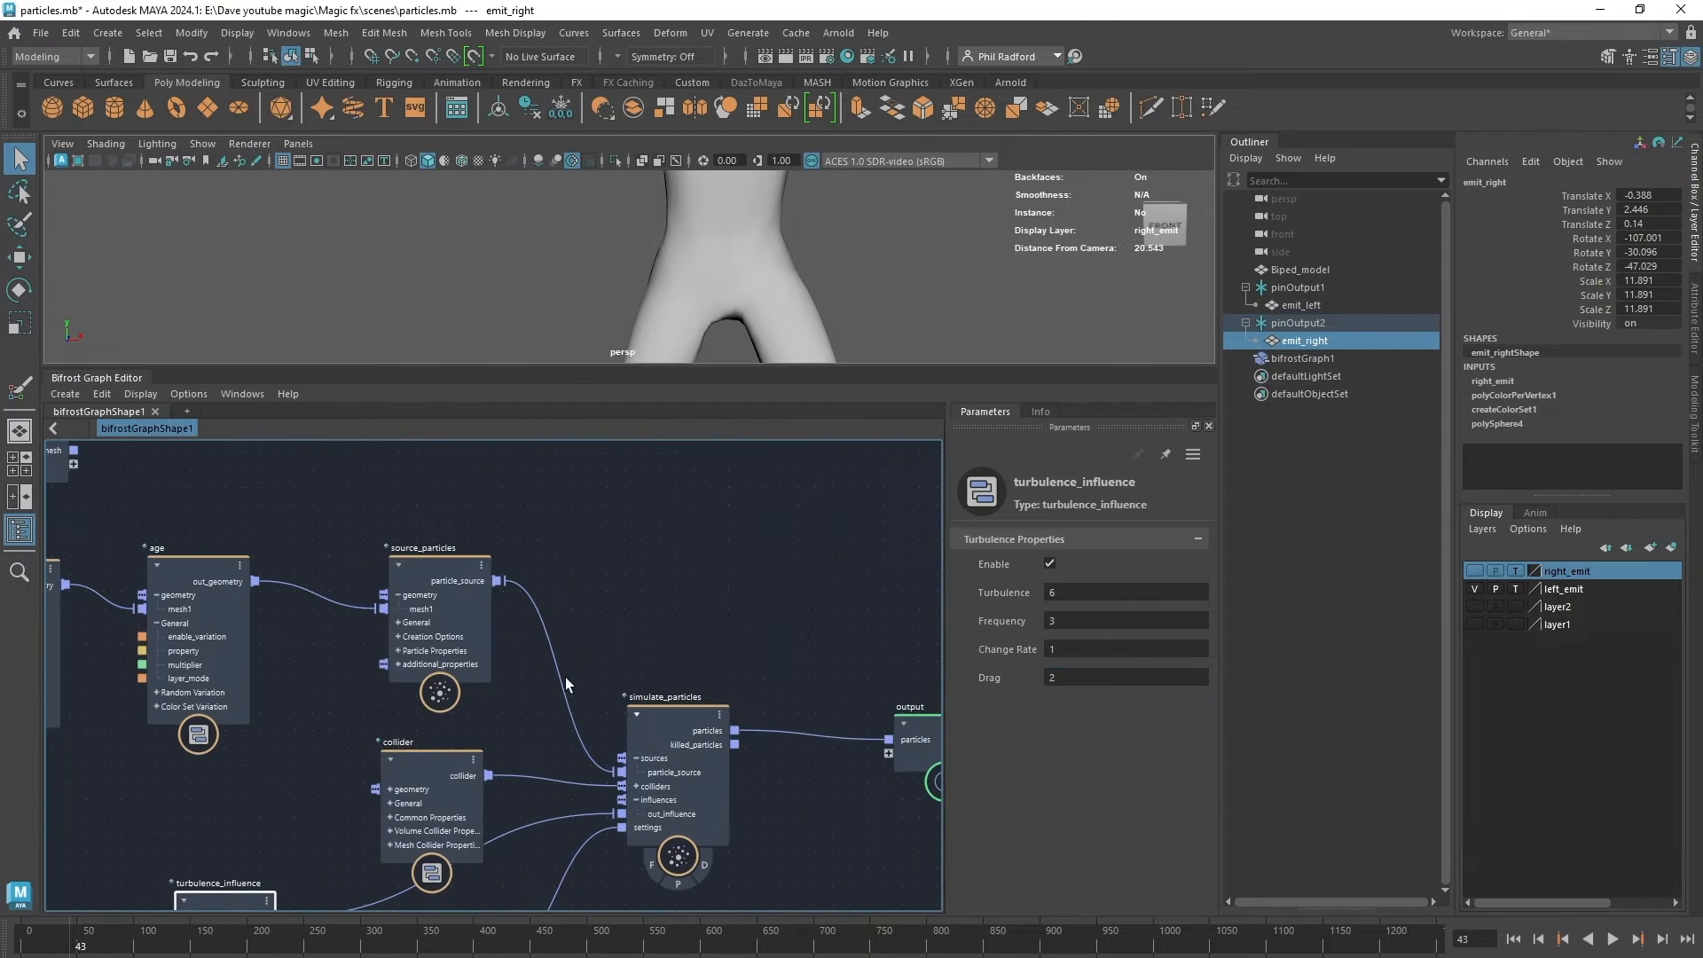
left_click(439, 612)
left_click(1084, 592)
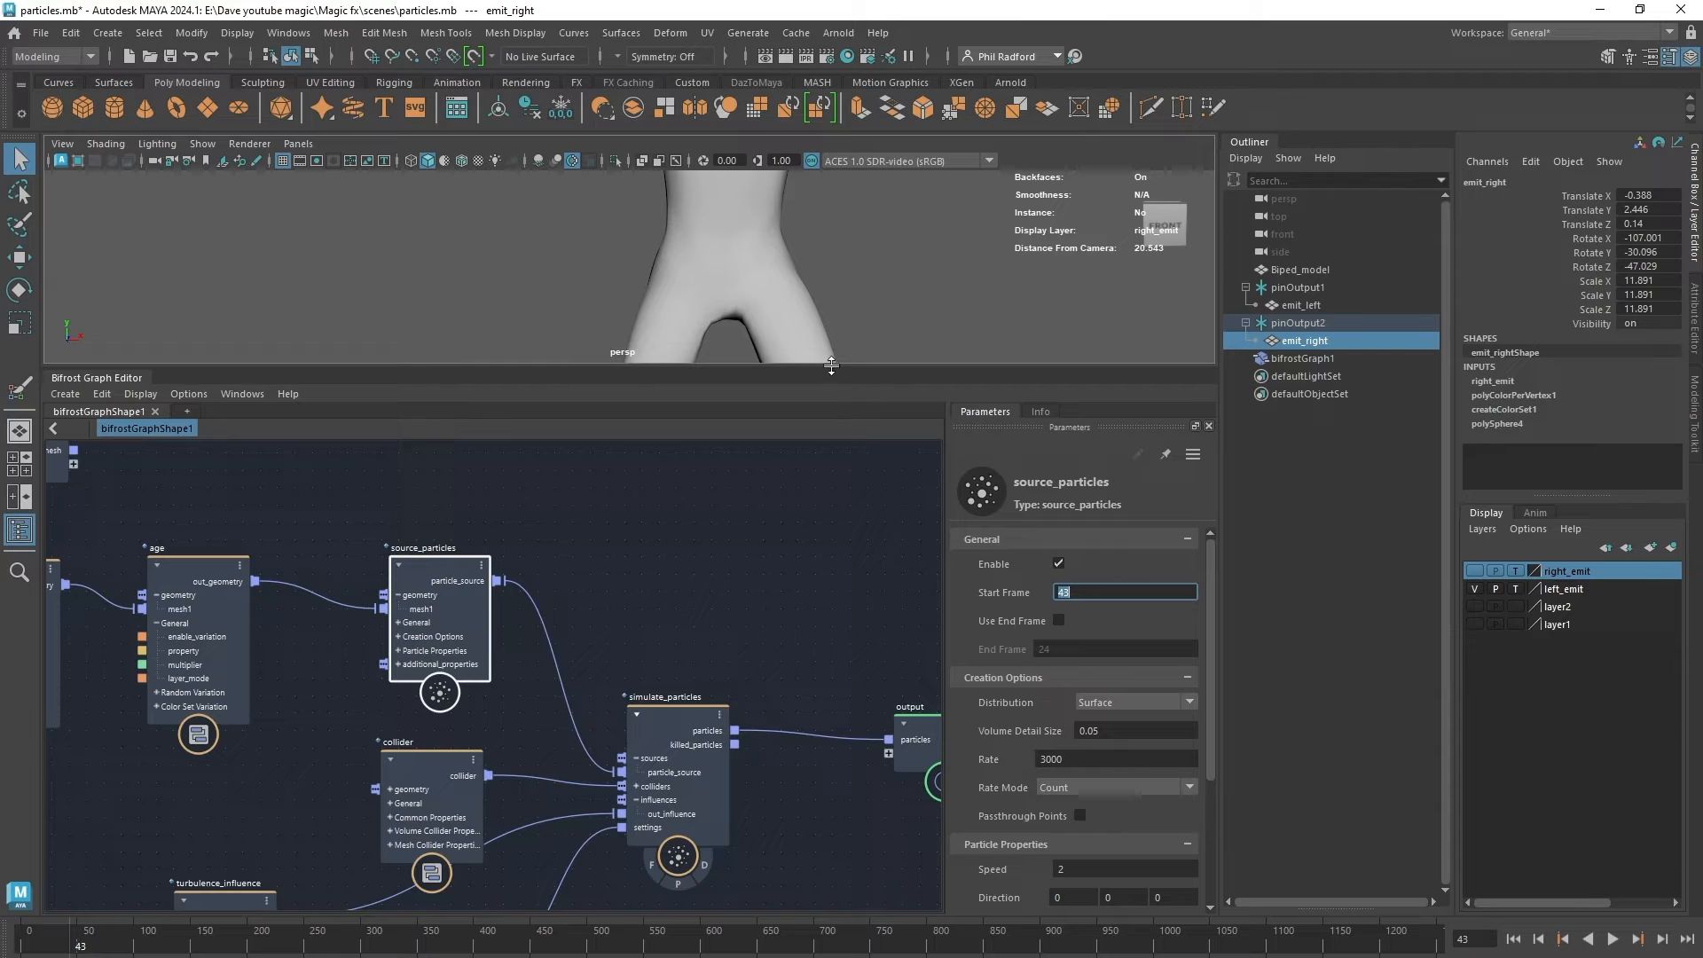
Replay the animation from the start several times, stop at frame 97 and inspect the particles around the hand up close.
left_click_drag(831, 366, 829, 776)
scroll(976, 440, "down", 1)
middle_click_drag(976, 440, 894, 494, "alt")
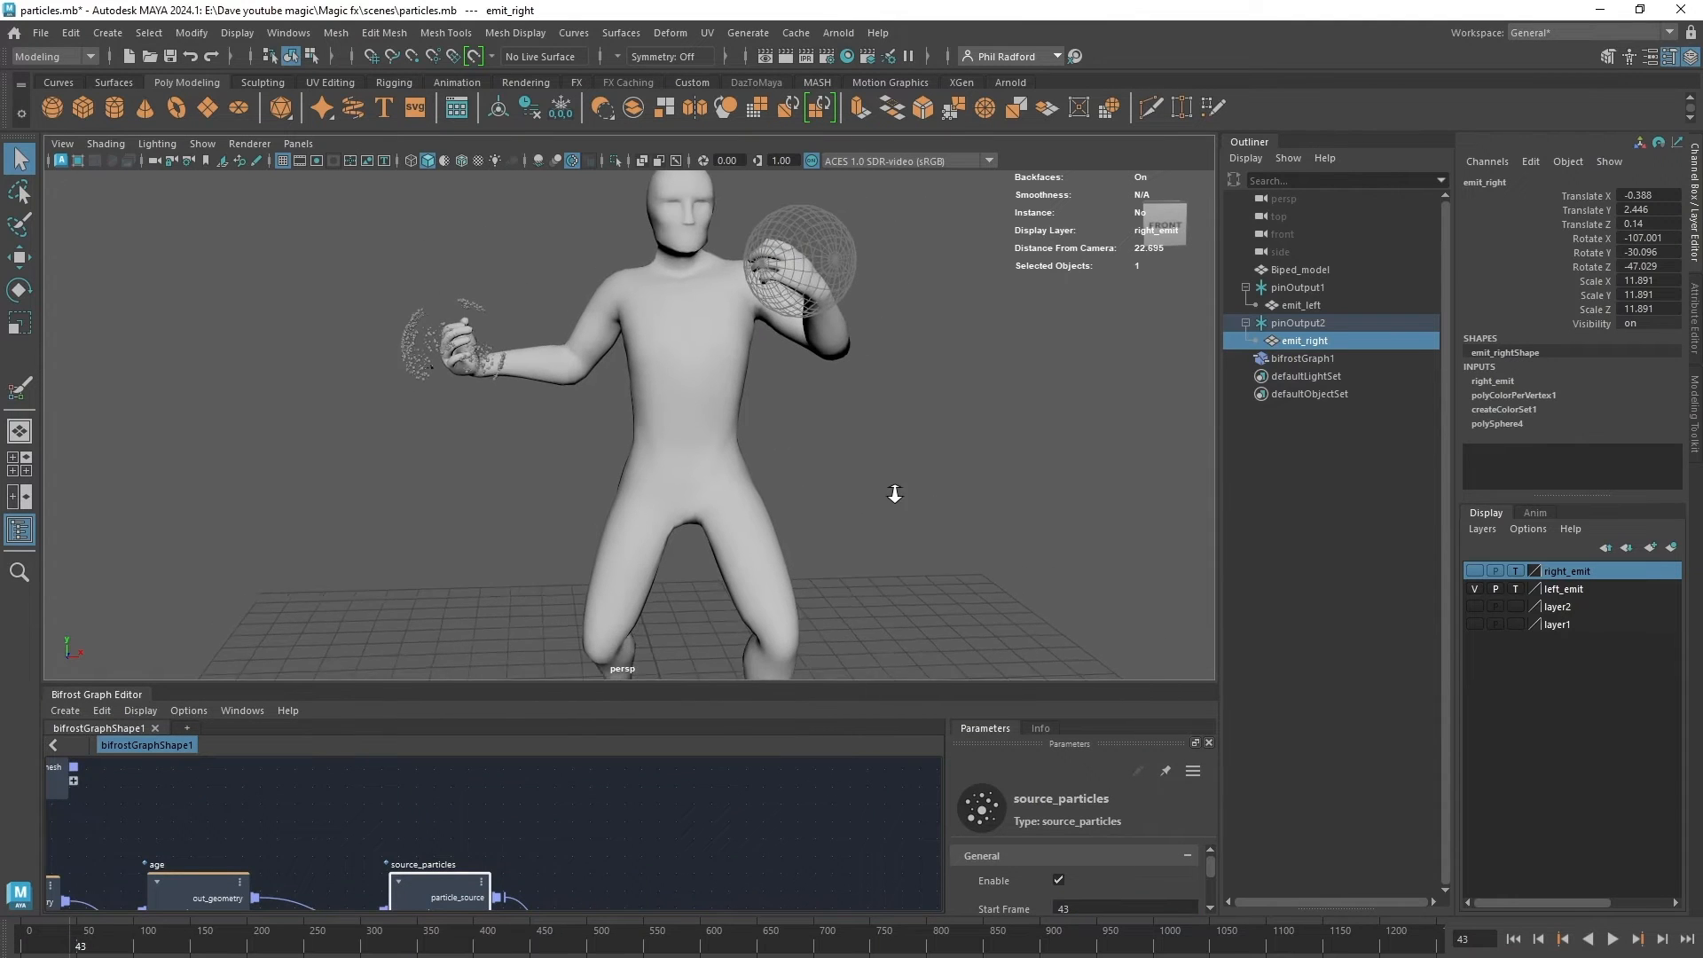
left_click_drag(894, 494, 878, 479, "alt")
left_click(1512, 939)
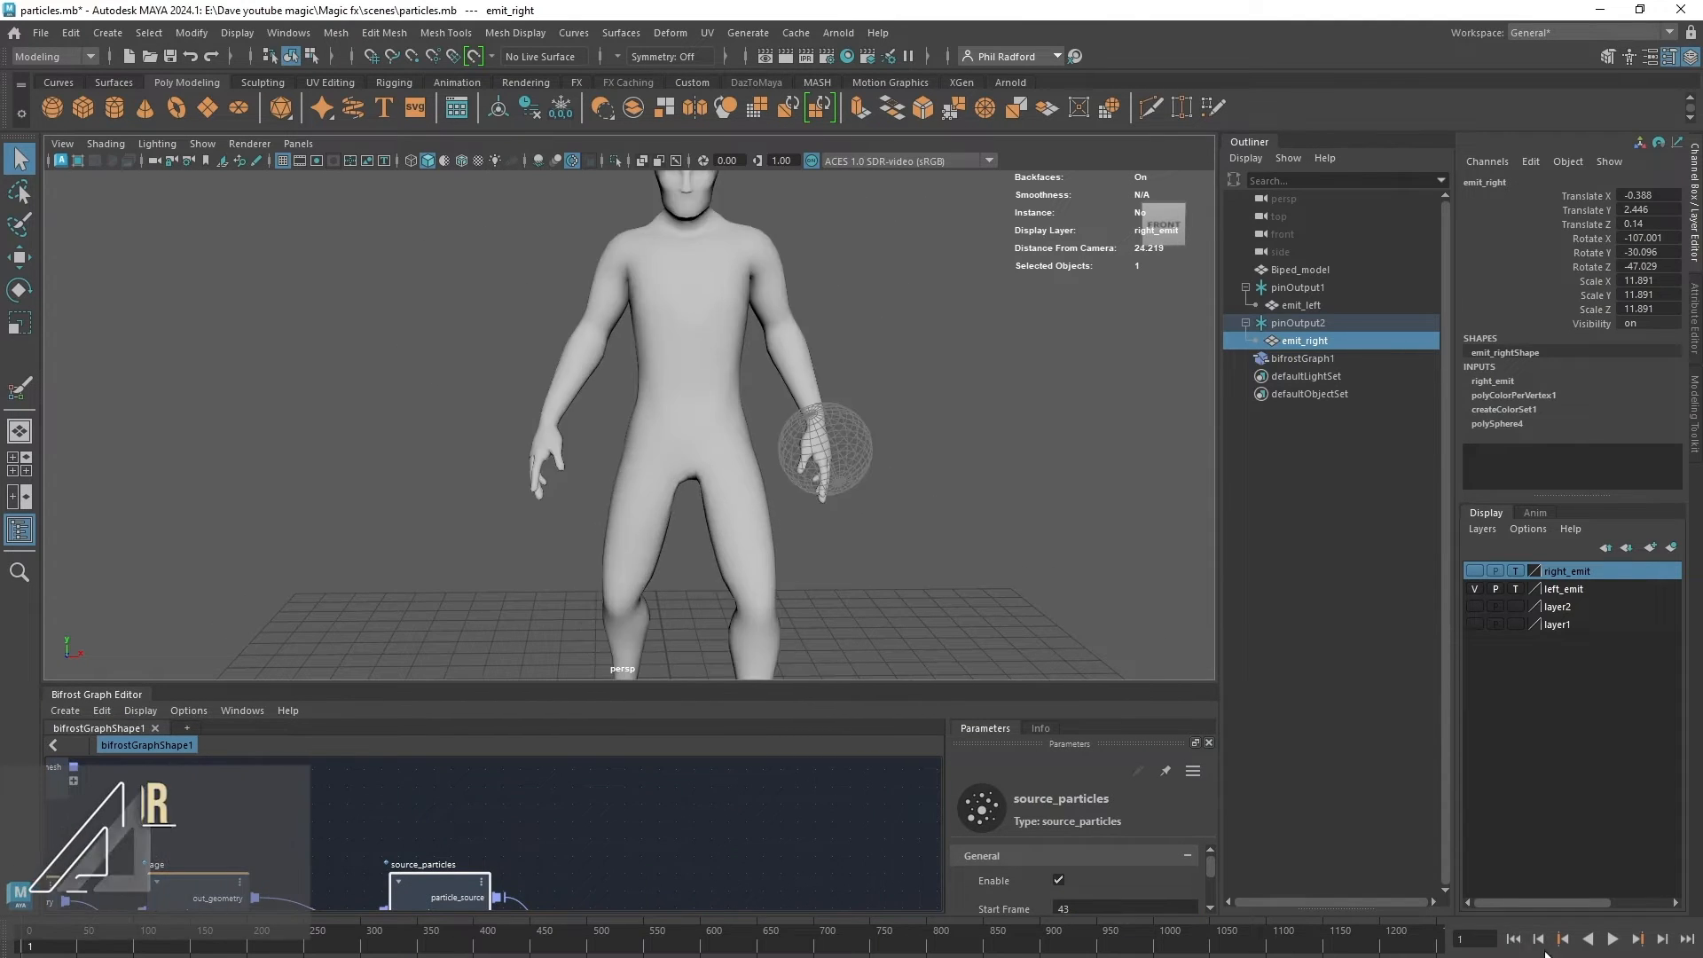
left_click(1613, 939)
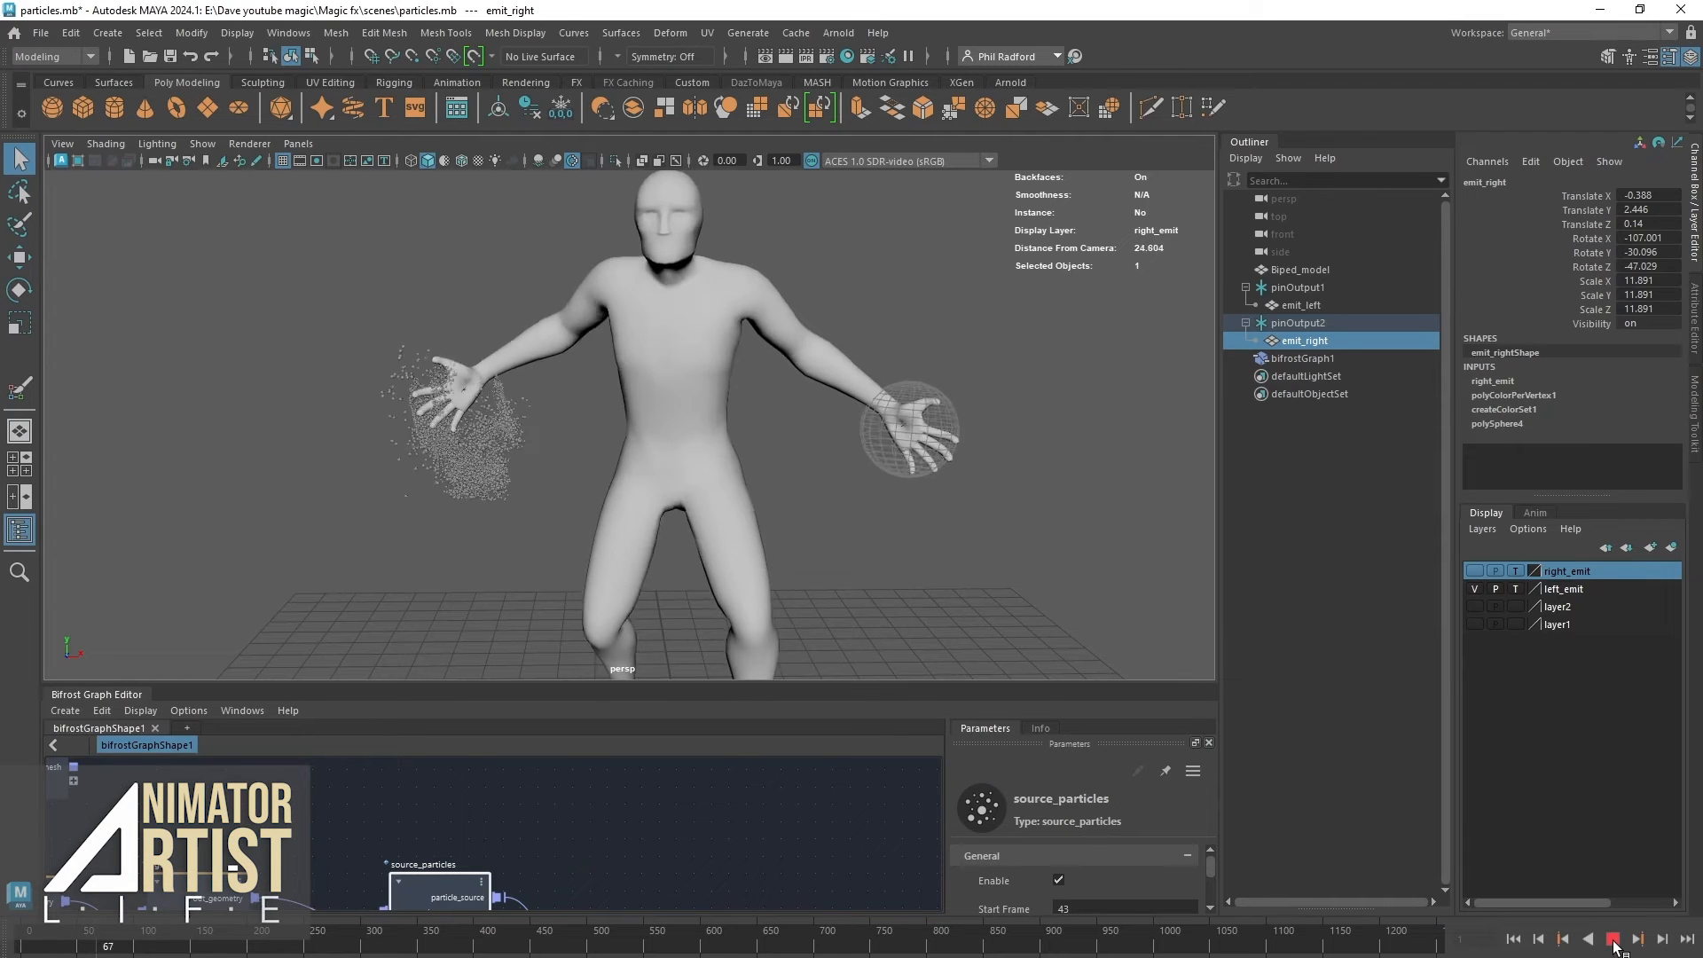
left_click(1613, 940)
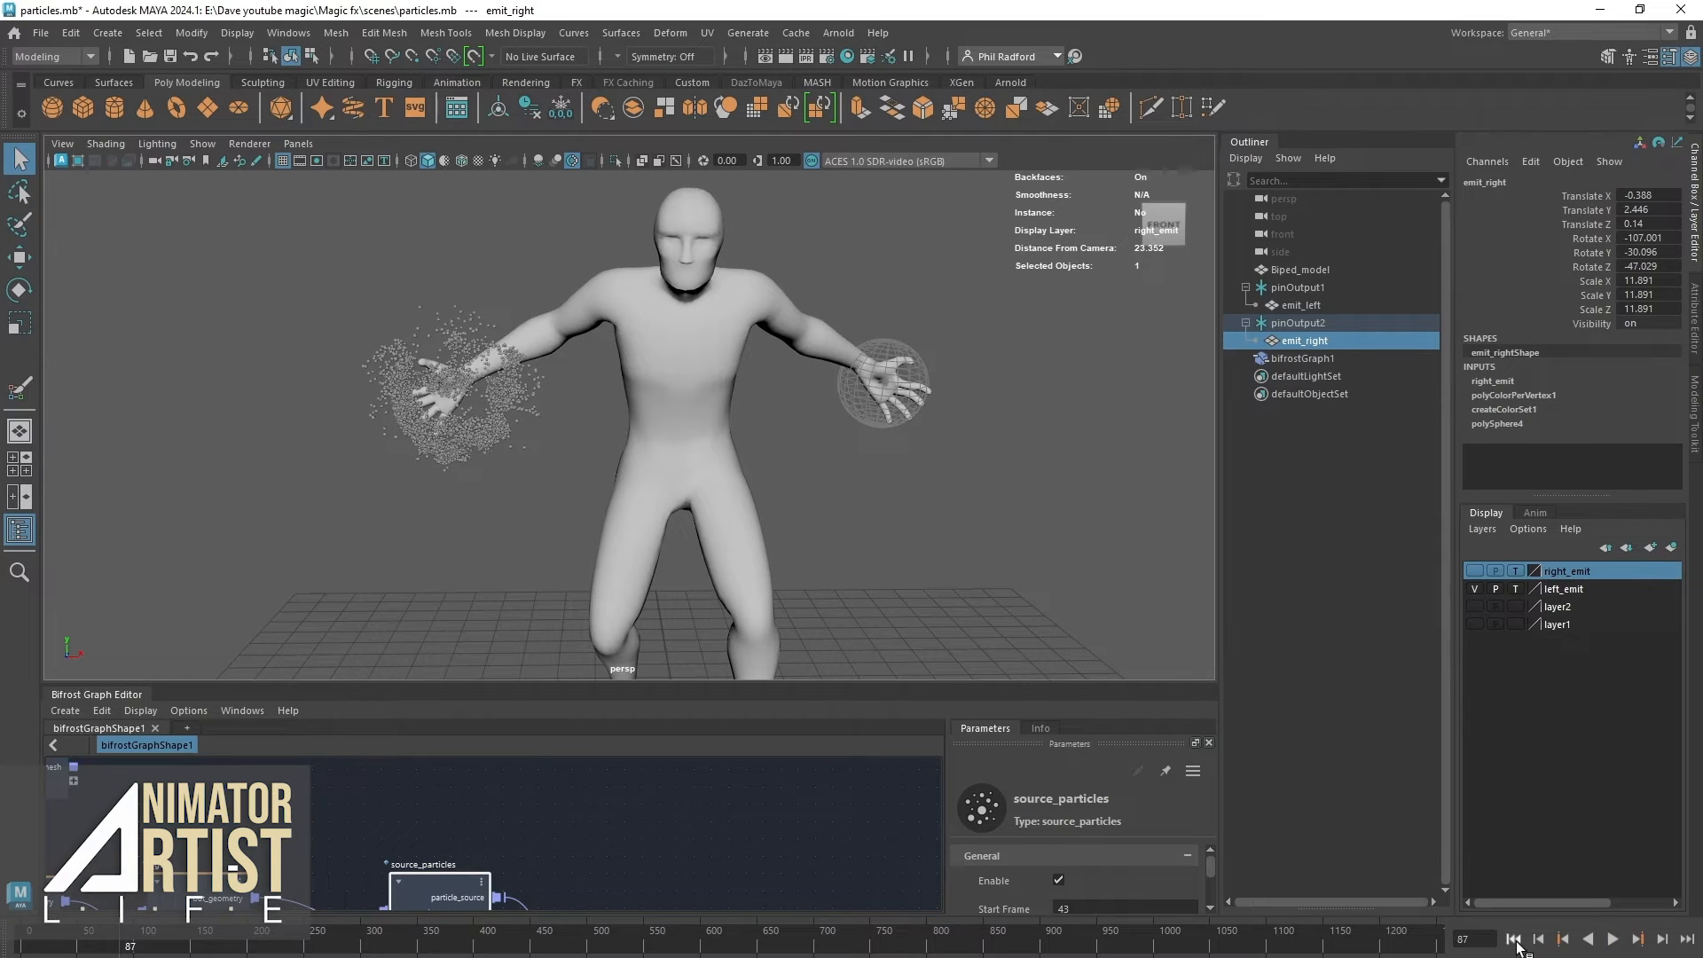
left_click(1513, 939)
left_click(1614, 940)
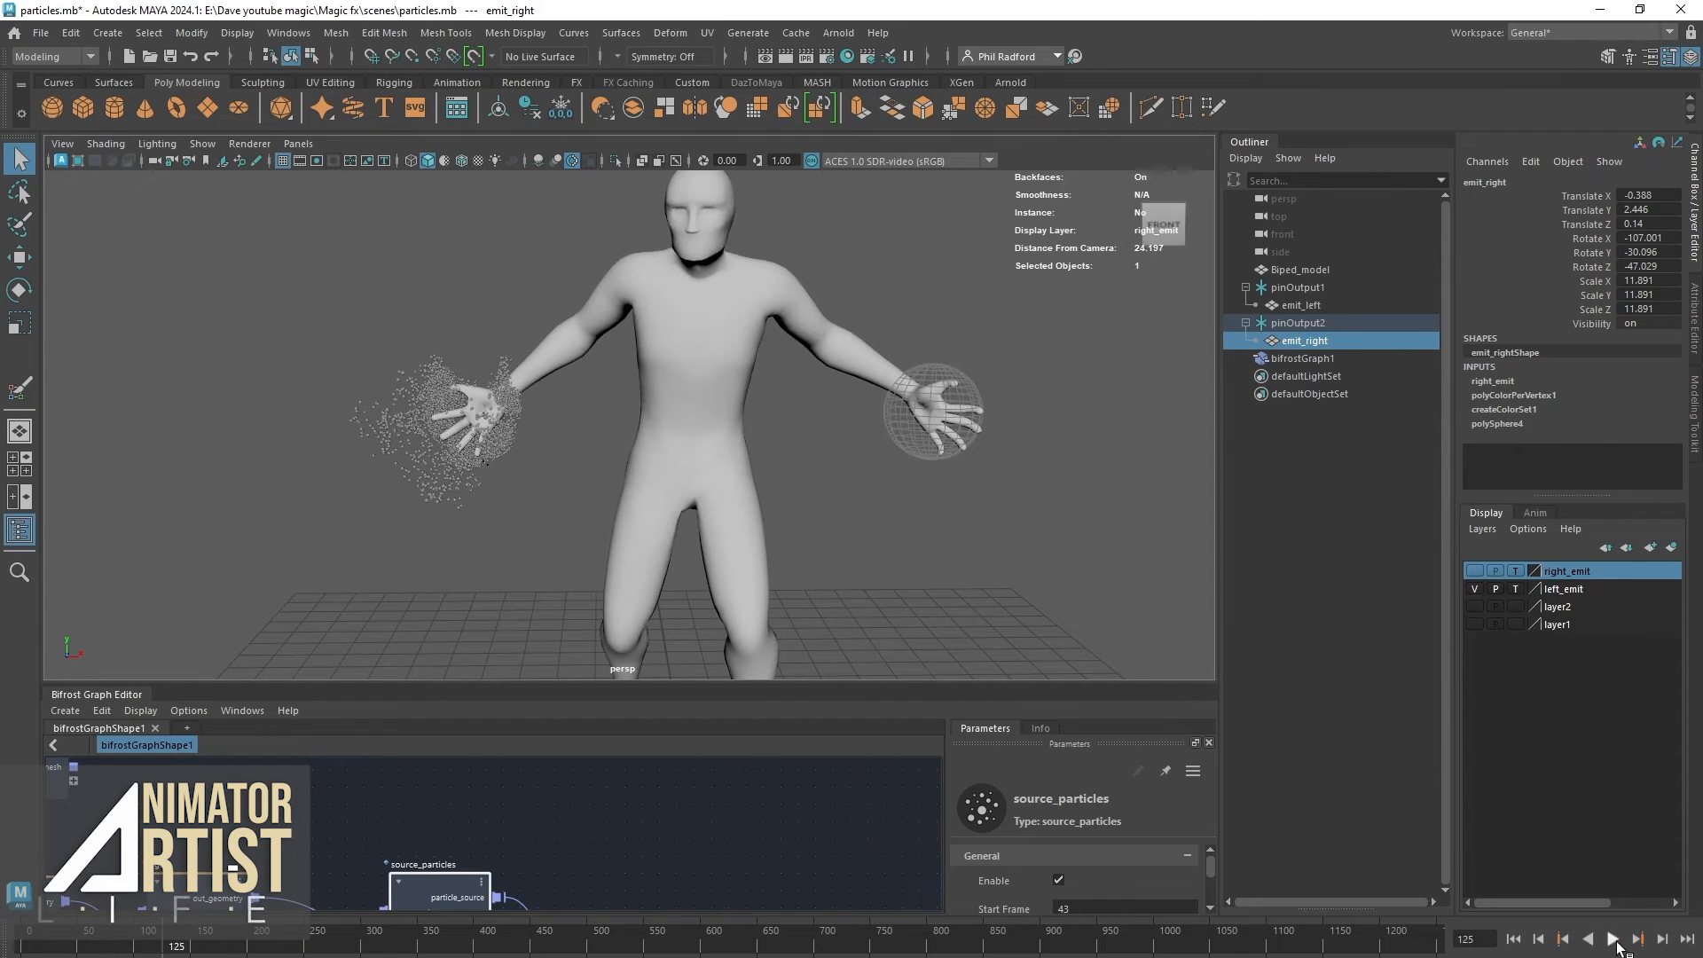
left_click(1514, 939)
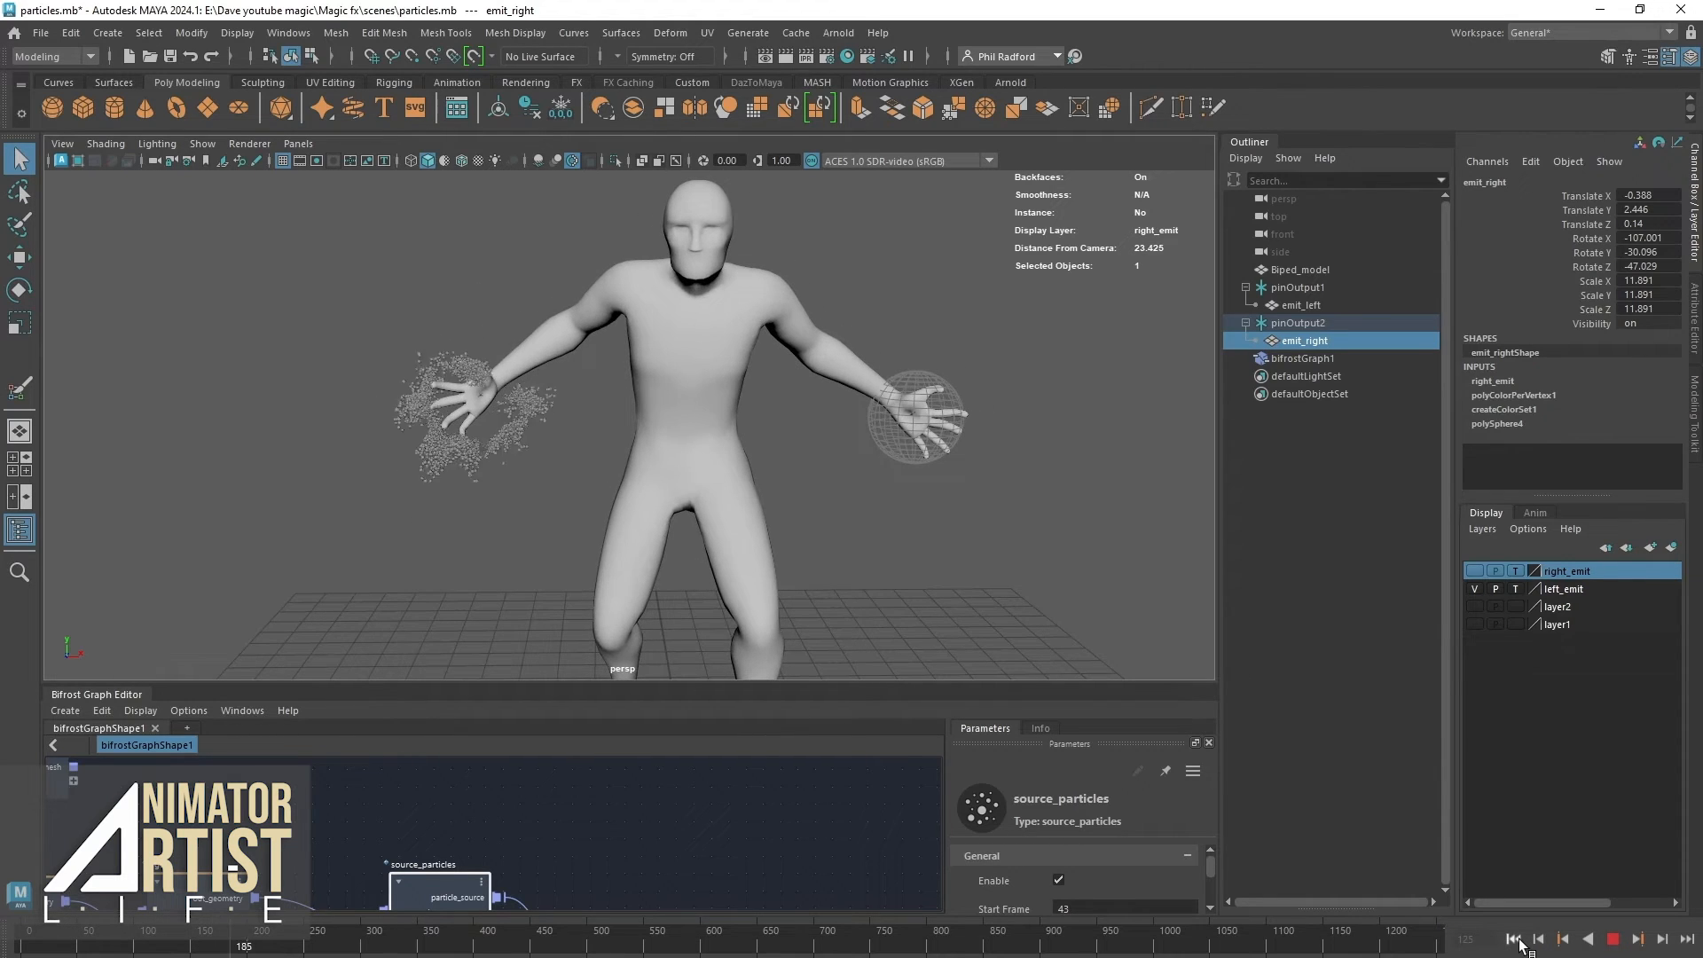
left_click(1513, 940)
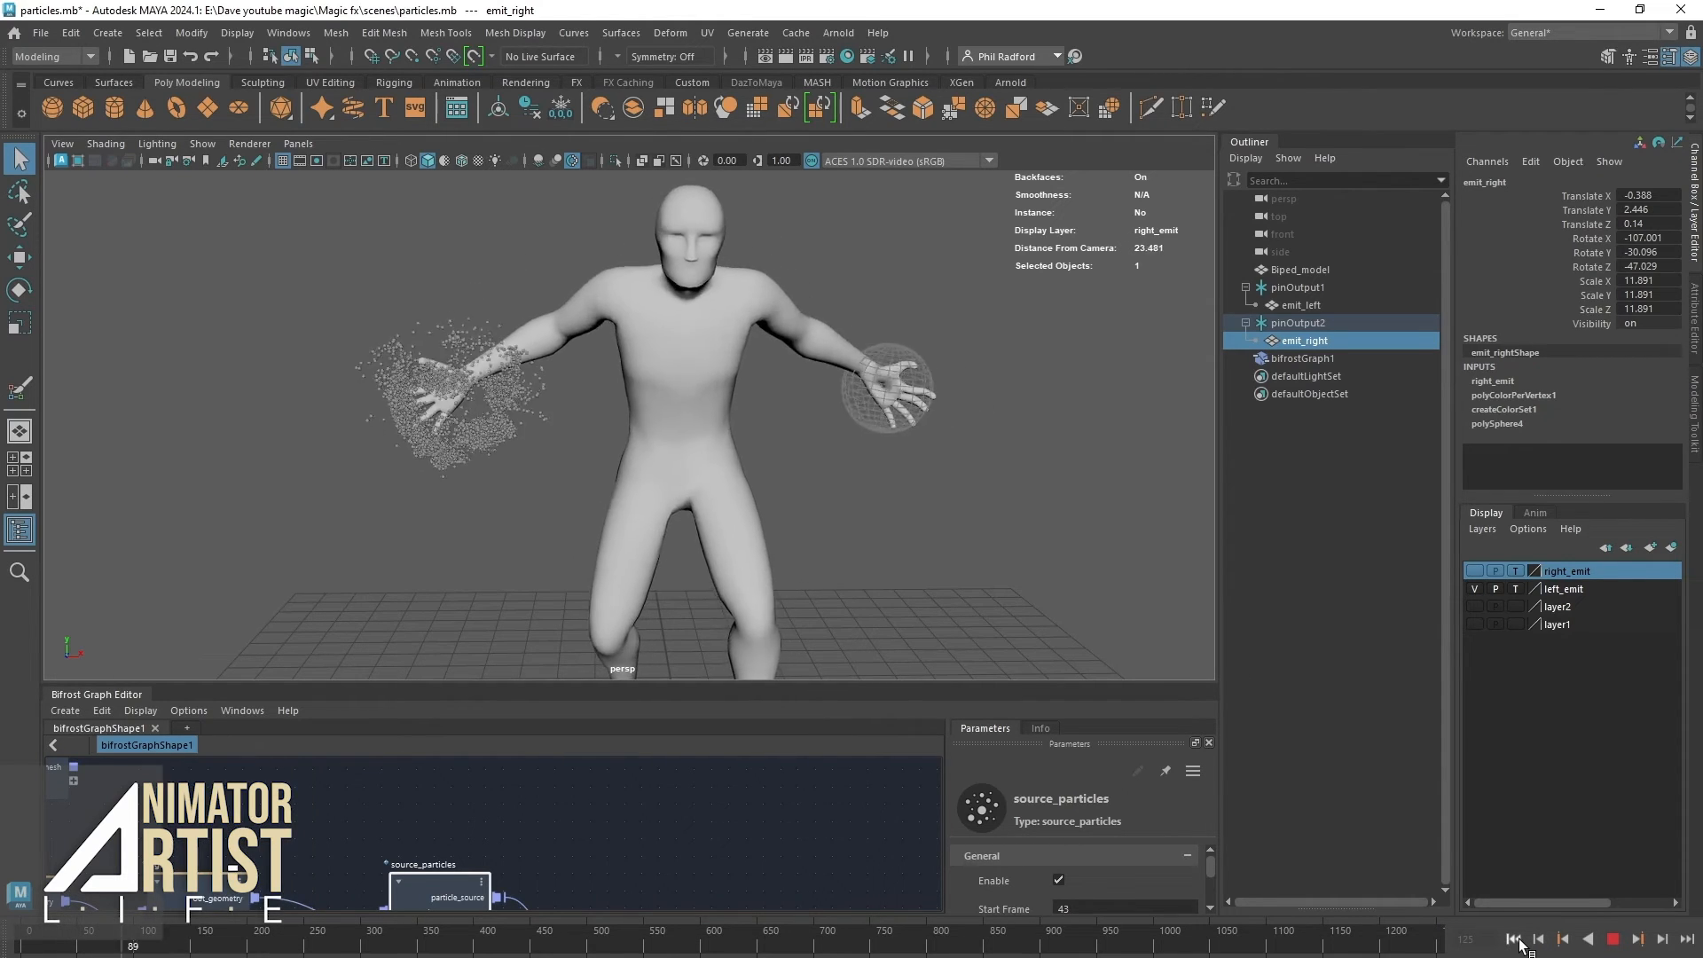
left_click(1513, 939)
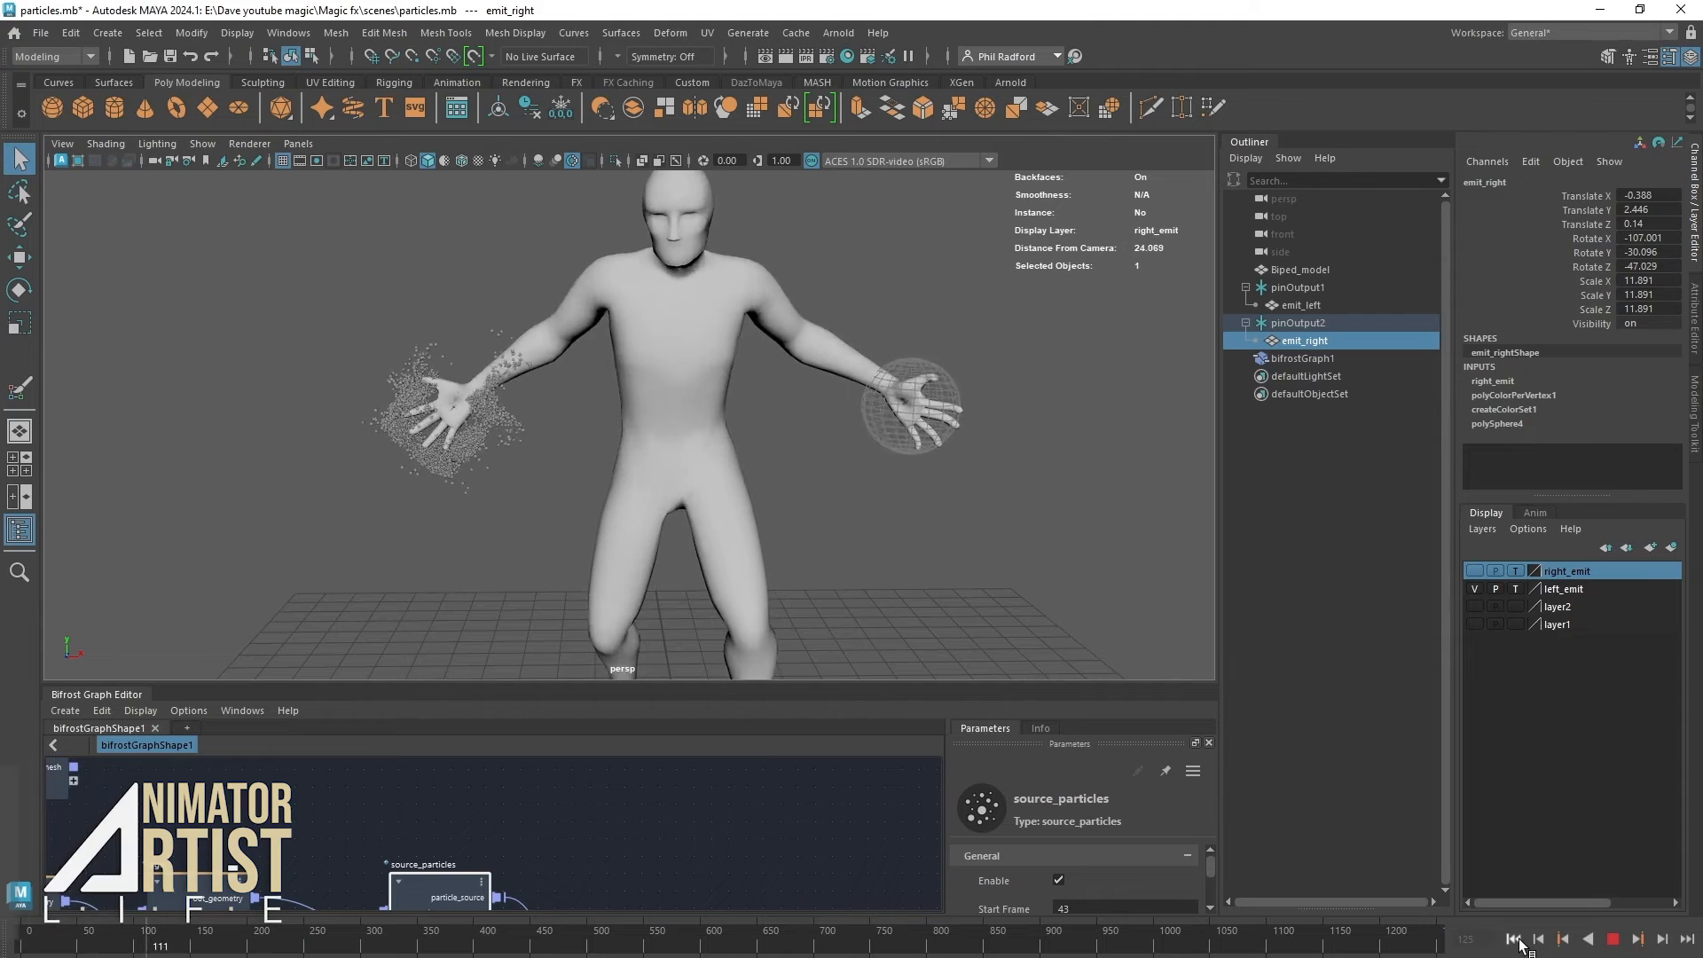
left_click(1614, 942)
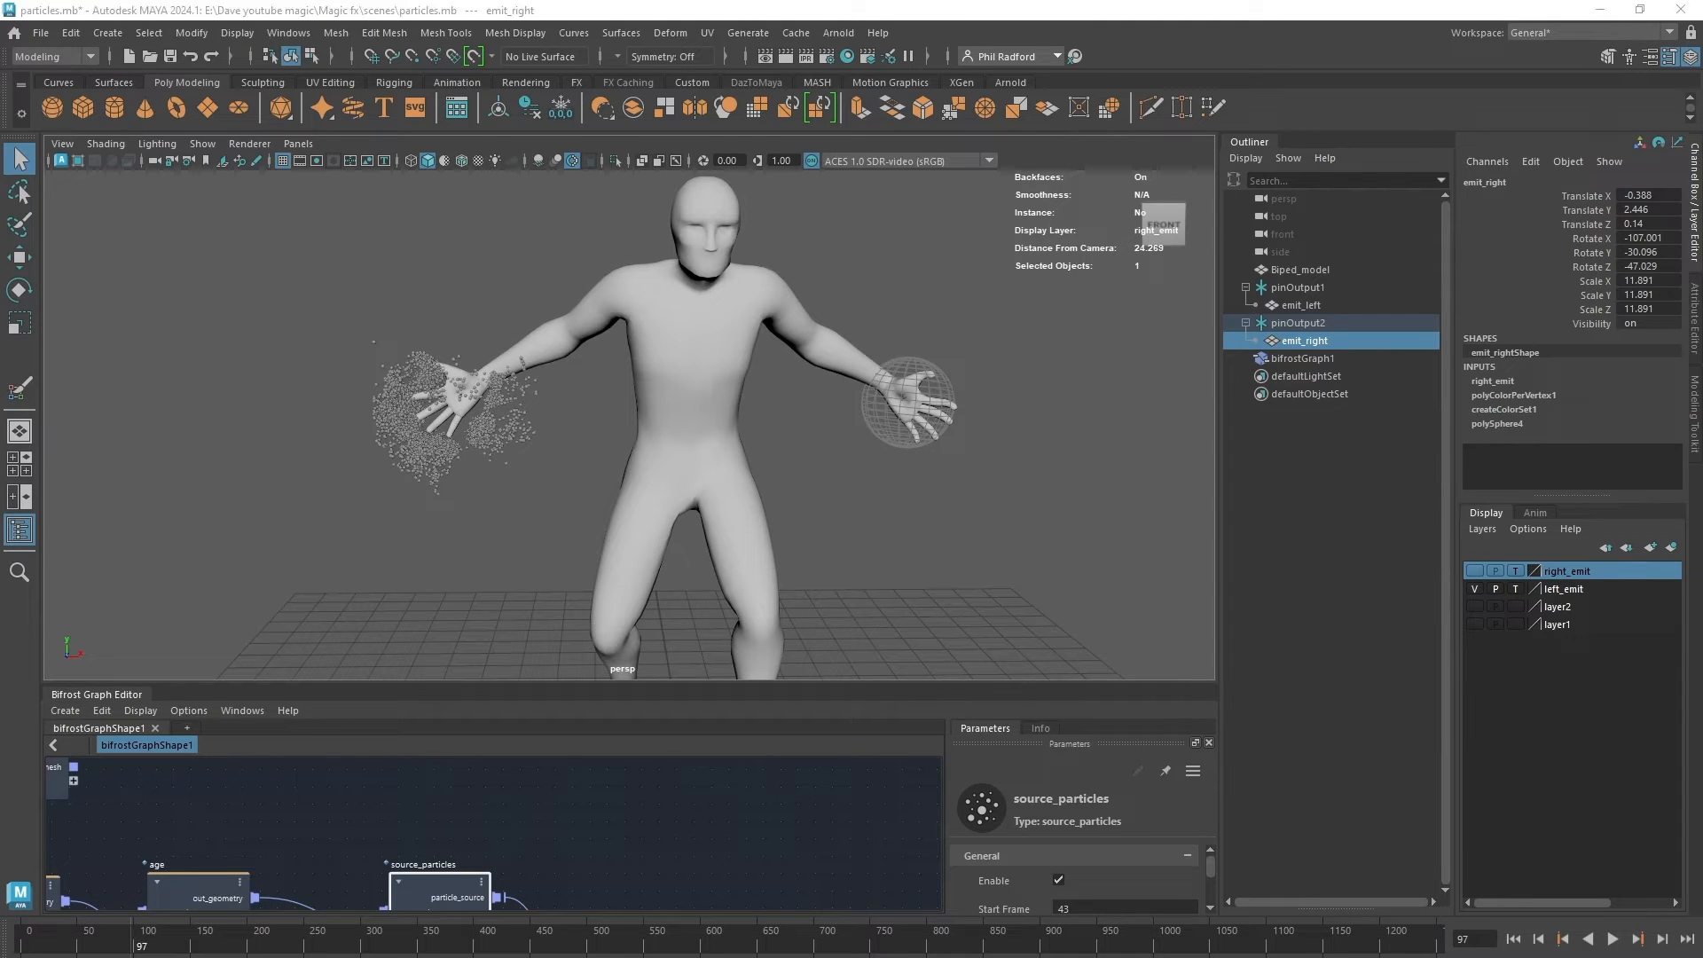
mouse_move(503, 466)
left_mouse_down("alt")
mouse_move(572, 463)
mouse_move(510, 465)
left_mouse_up("alt")
right_click_drag(510, 464, 616, 472, "alt")
middle_click_drag(616, 472, 684, 441, "alt")
left_click_drag(684, 441, 638, 476, "alt")
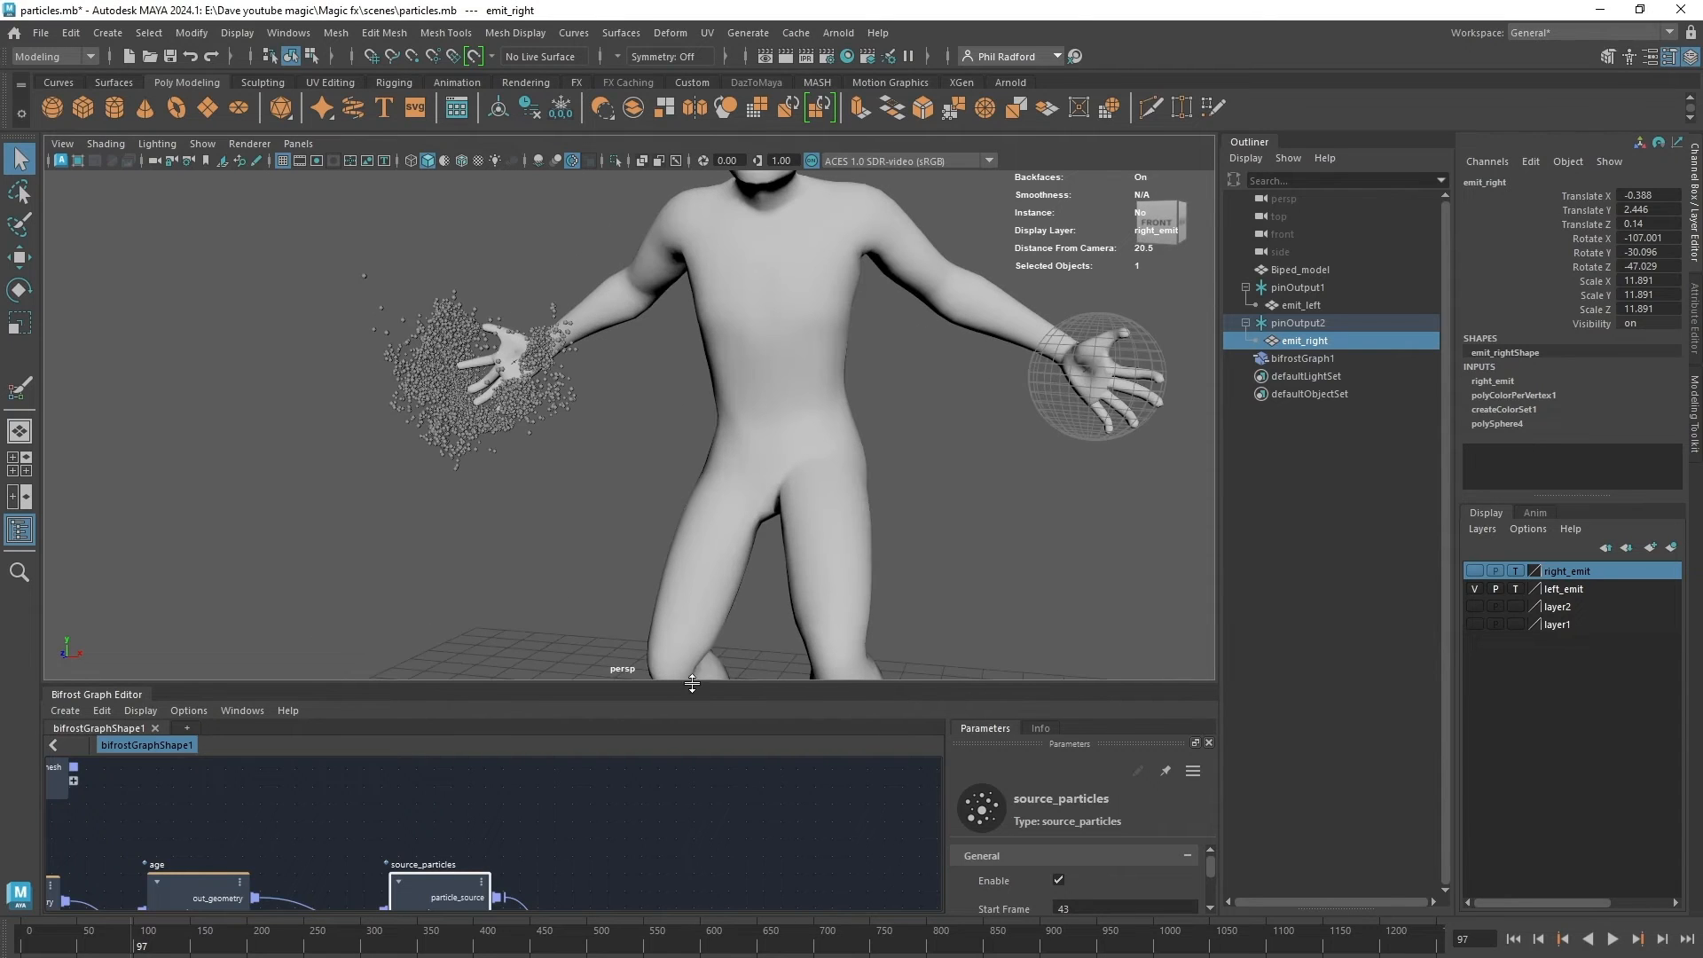
Move the emit_leftShape node away from the chain and shift emit_rightShape outward to free space before the speed node.
left_click_drag(692, 683, 732, 538)
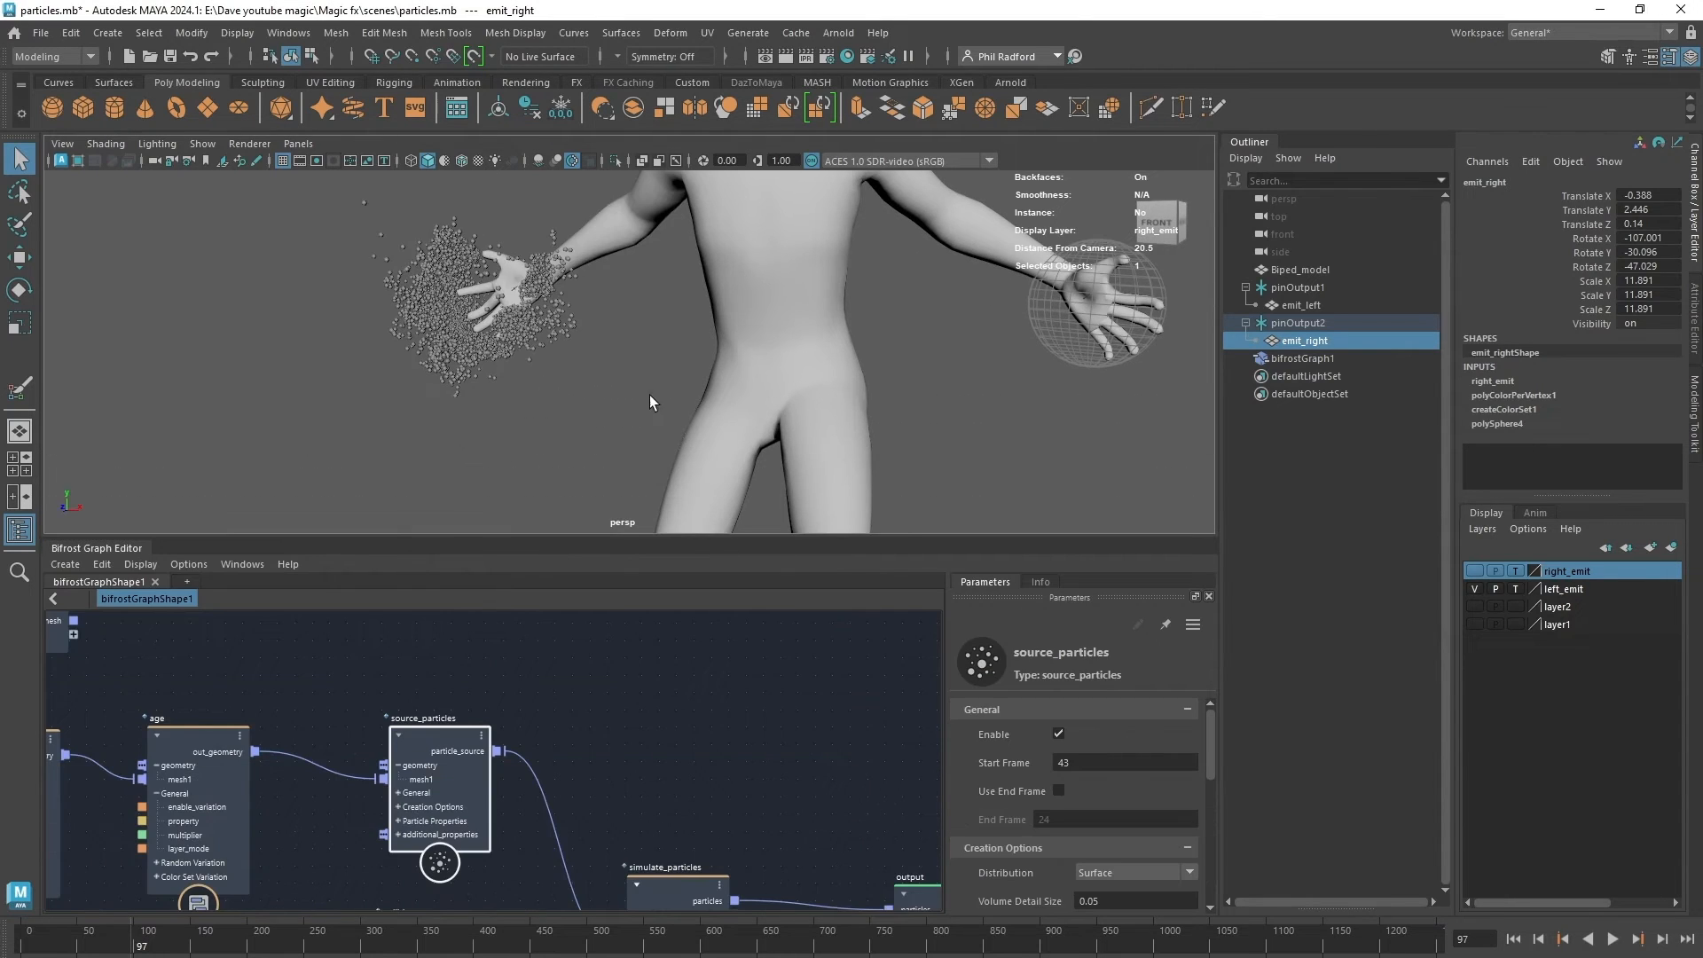
left_click_drag(657, 377, 698, 377, "alt")
right_click_drag(672, 382, 577, 384, "alt")
middle_click_drag(294, 648, 786, 639, "alt")
middle_click_drag(187, 668, 308, 718, "alt")
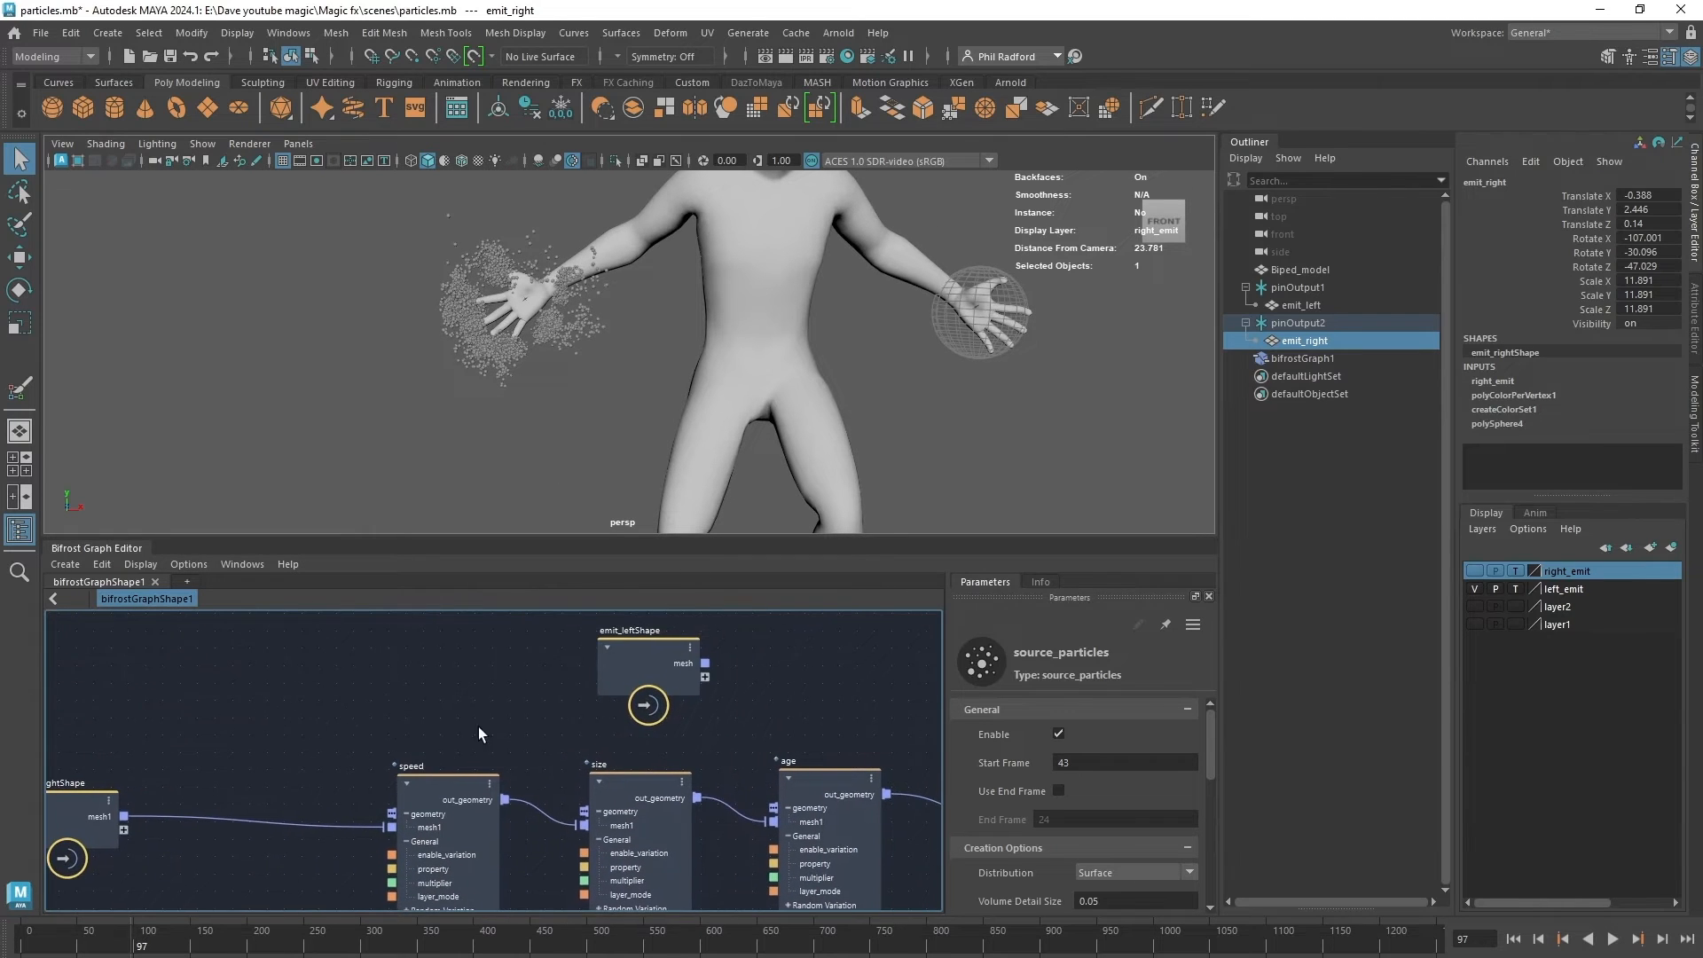
left_click_drag(649, 678, 385, 592)
middle_click_drag(630, 710, 759, 597, "alt")
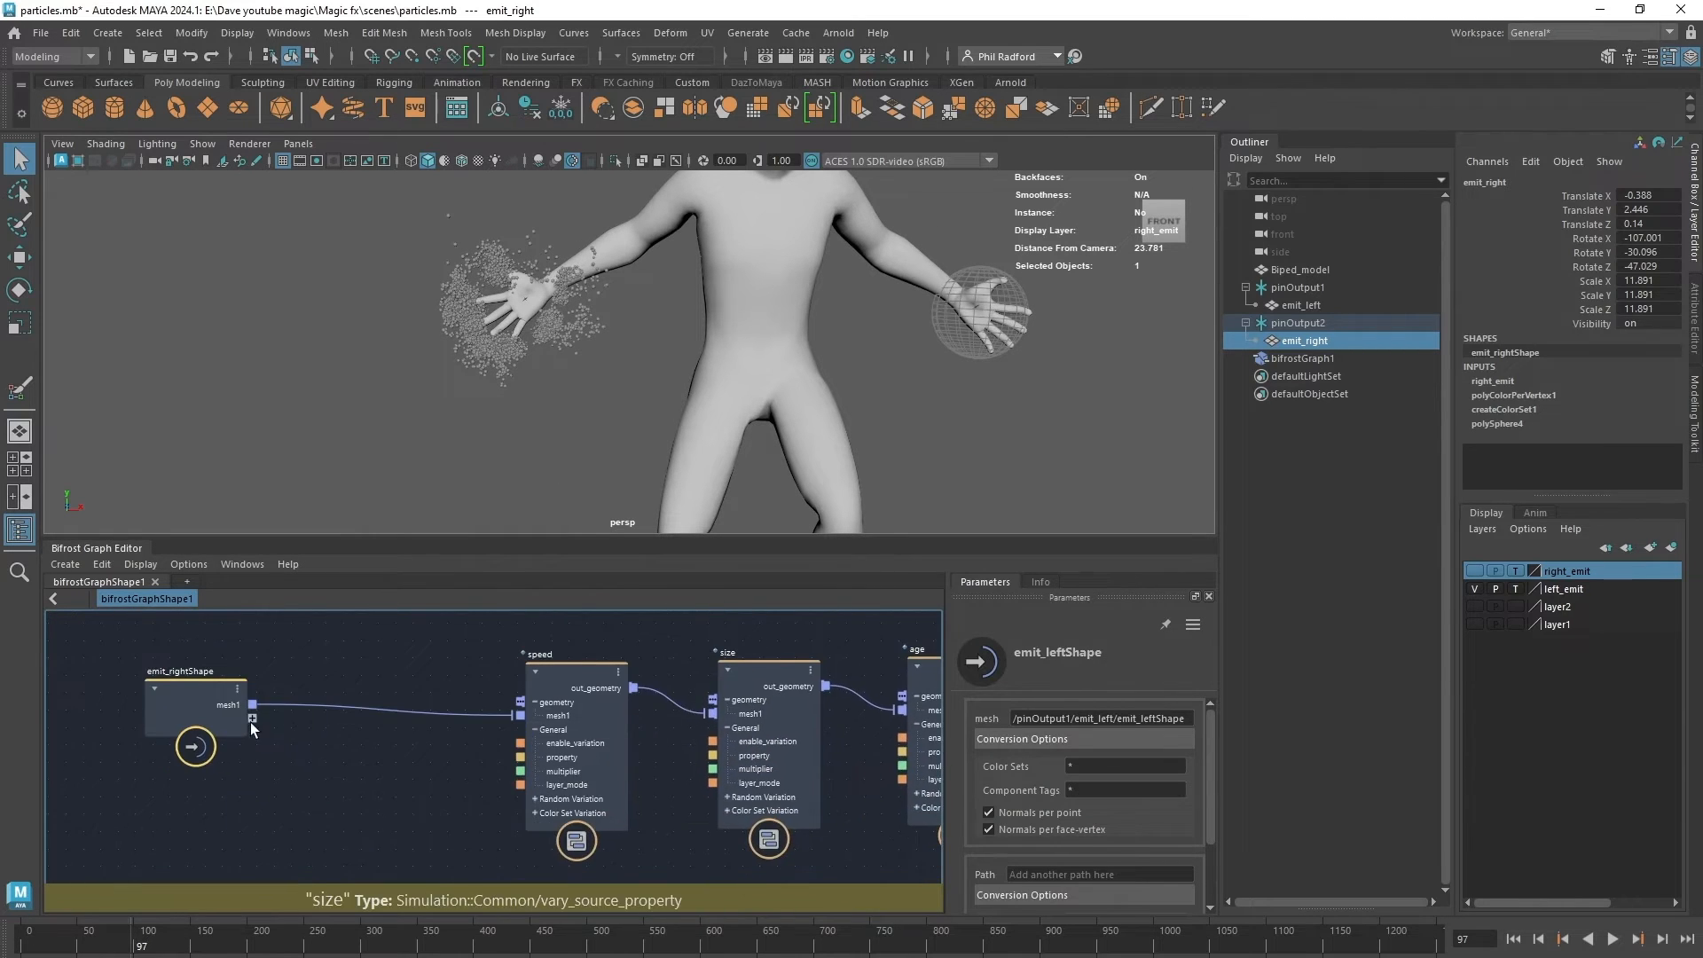
left_click_drag(224, 703, 185, 705)
Duplicate the speed node and connect the copy between emit_rightShape and the original speed node.
left_click(576, 687)
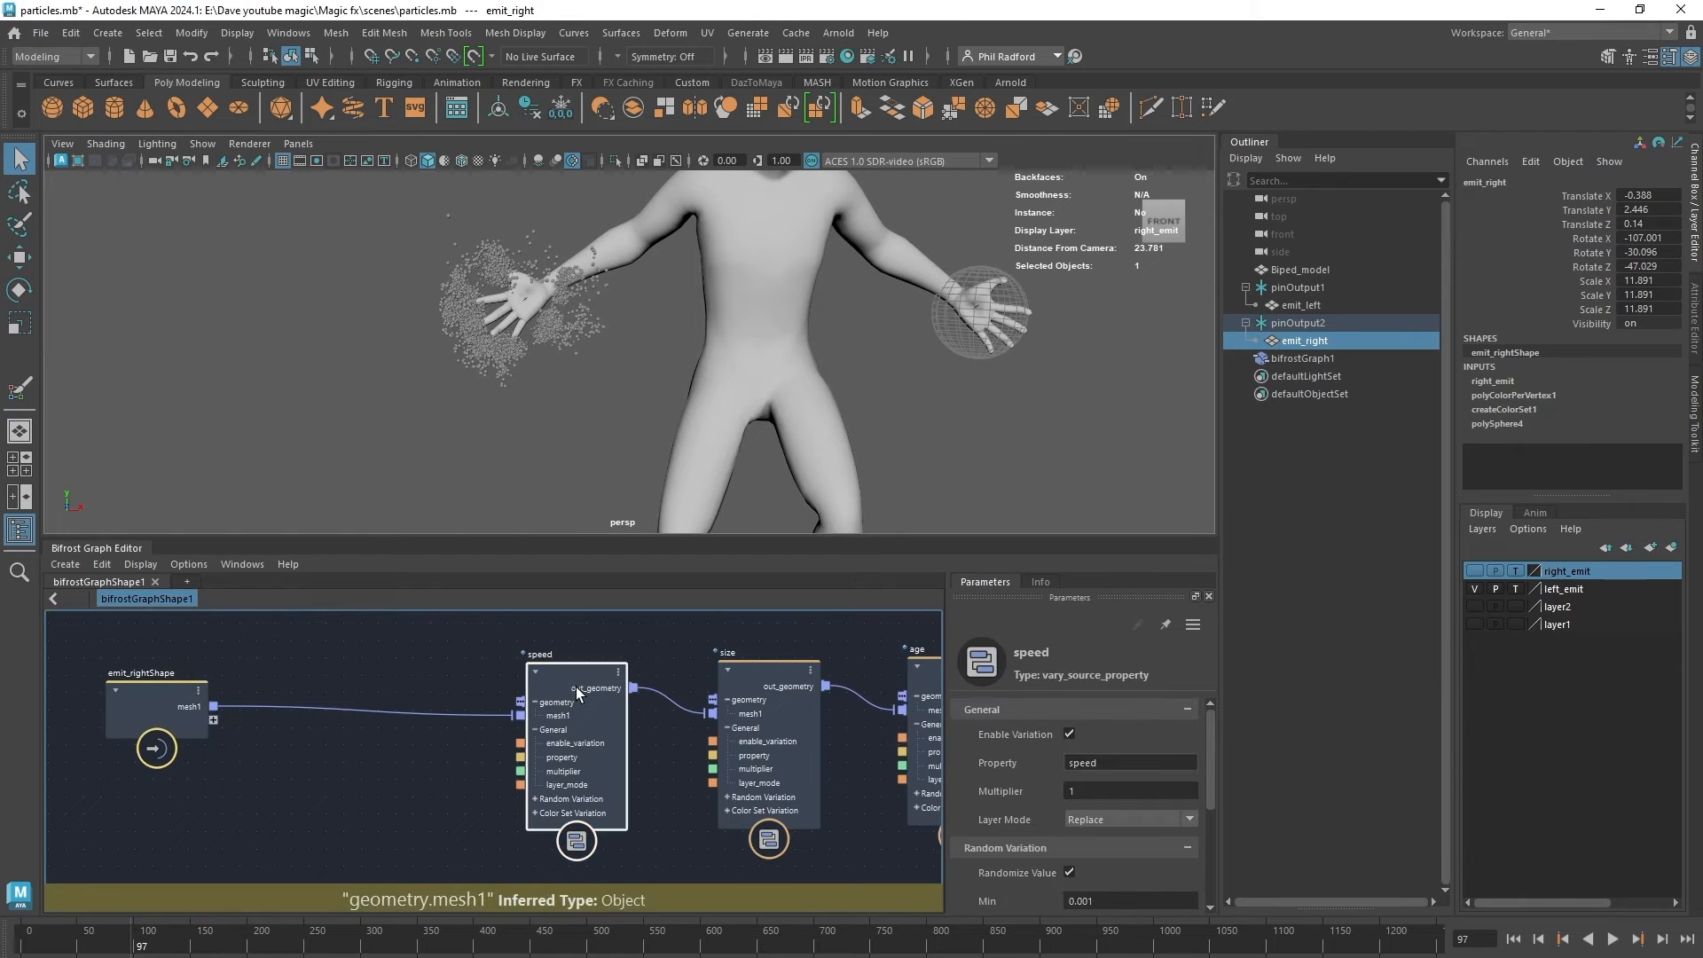
key("ctrl+d")
left_click_drag(573, 711, 337, 723)
left_click(360, 758)
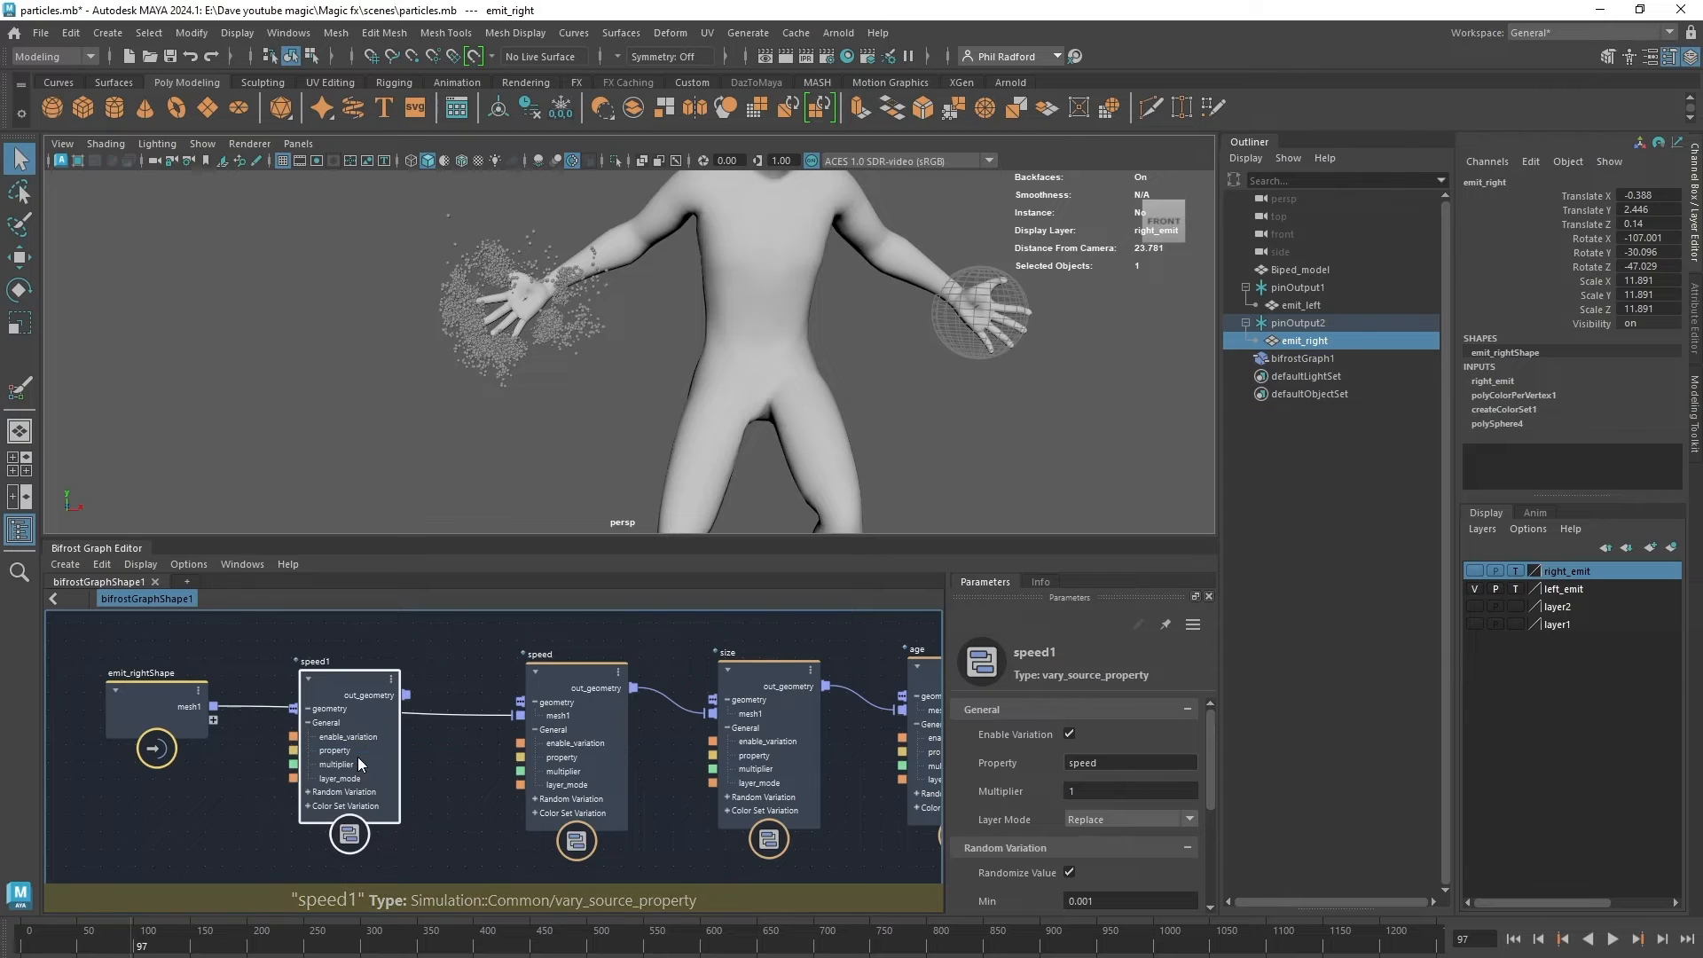
left_click_drag(214, 707, 335, 701)
left_click(339, 680)
Rename the duplicated node to rate and set its Property to rate.
double_click(327, 663)
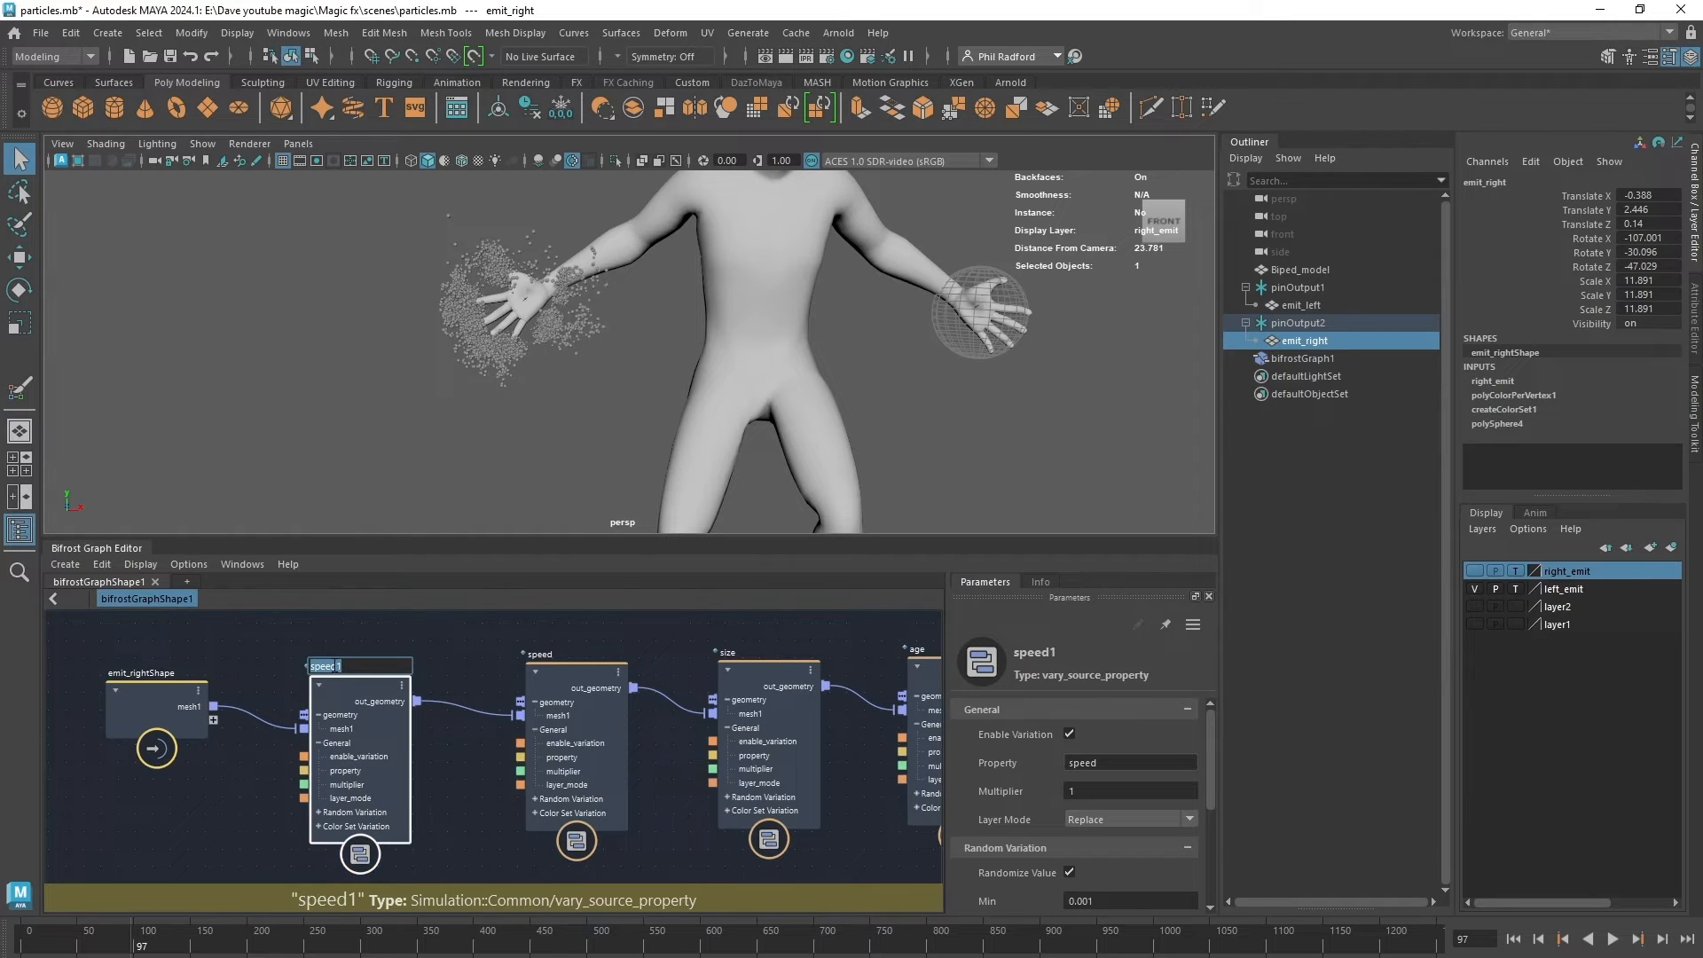
type("rate")
key("Return")
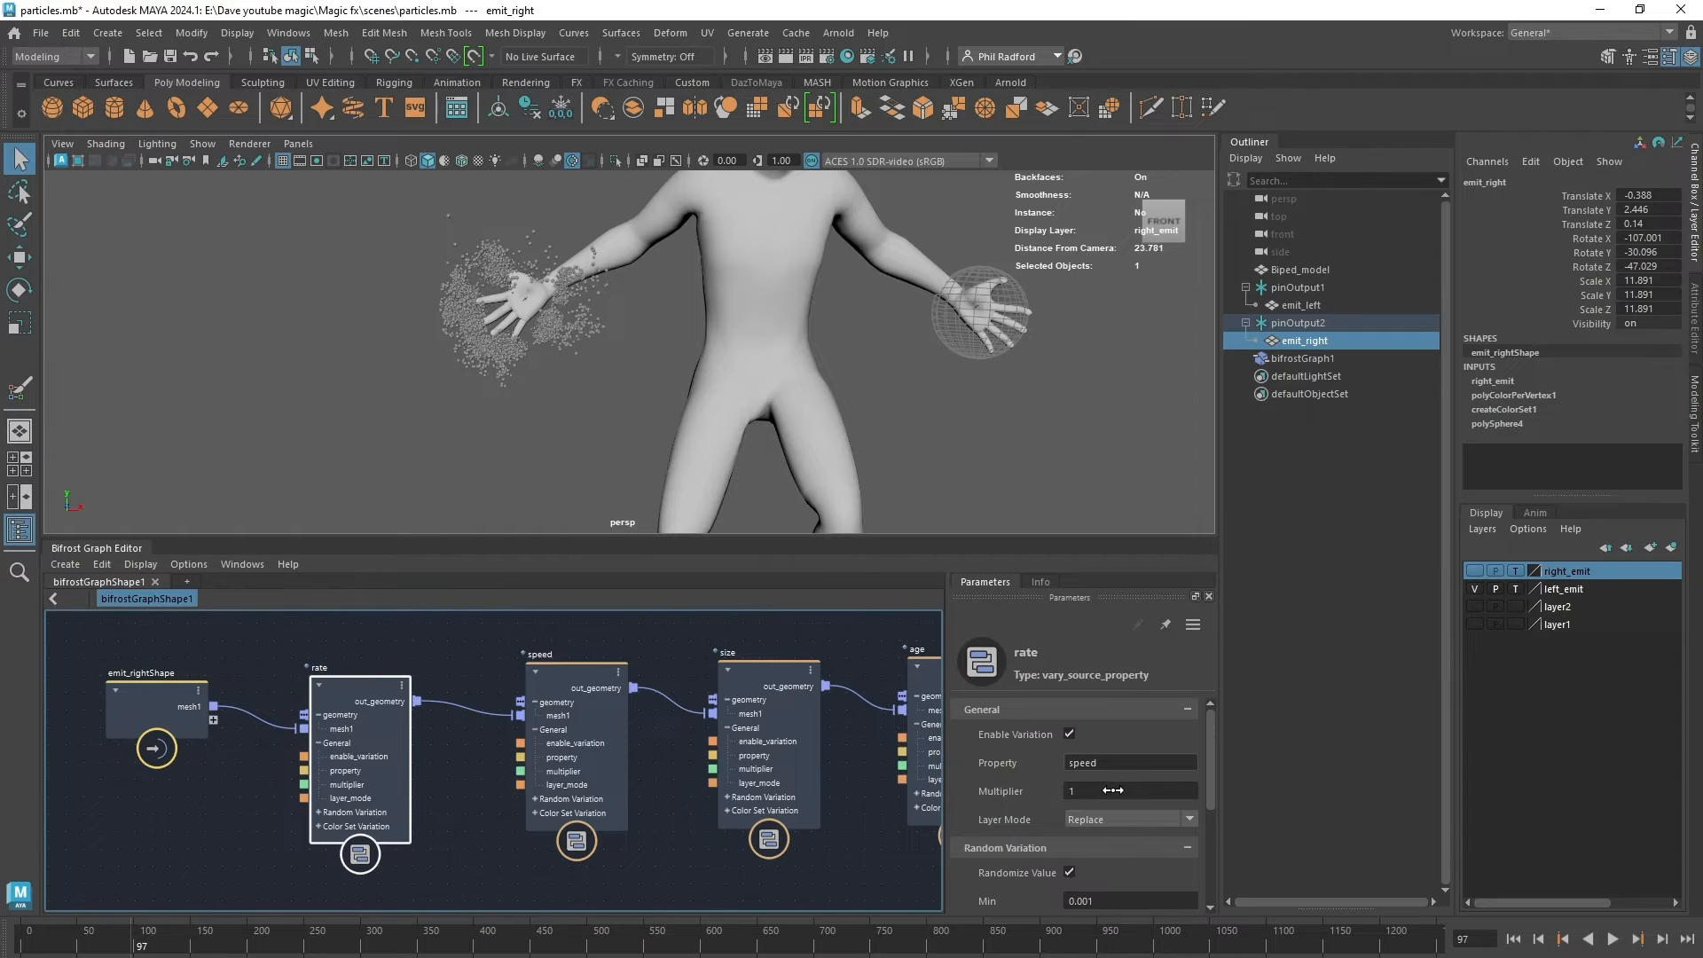
left_click(1126, 762)
type("rate")
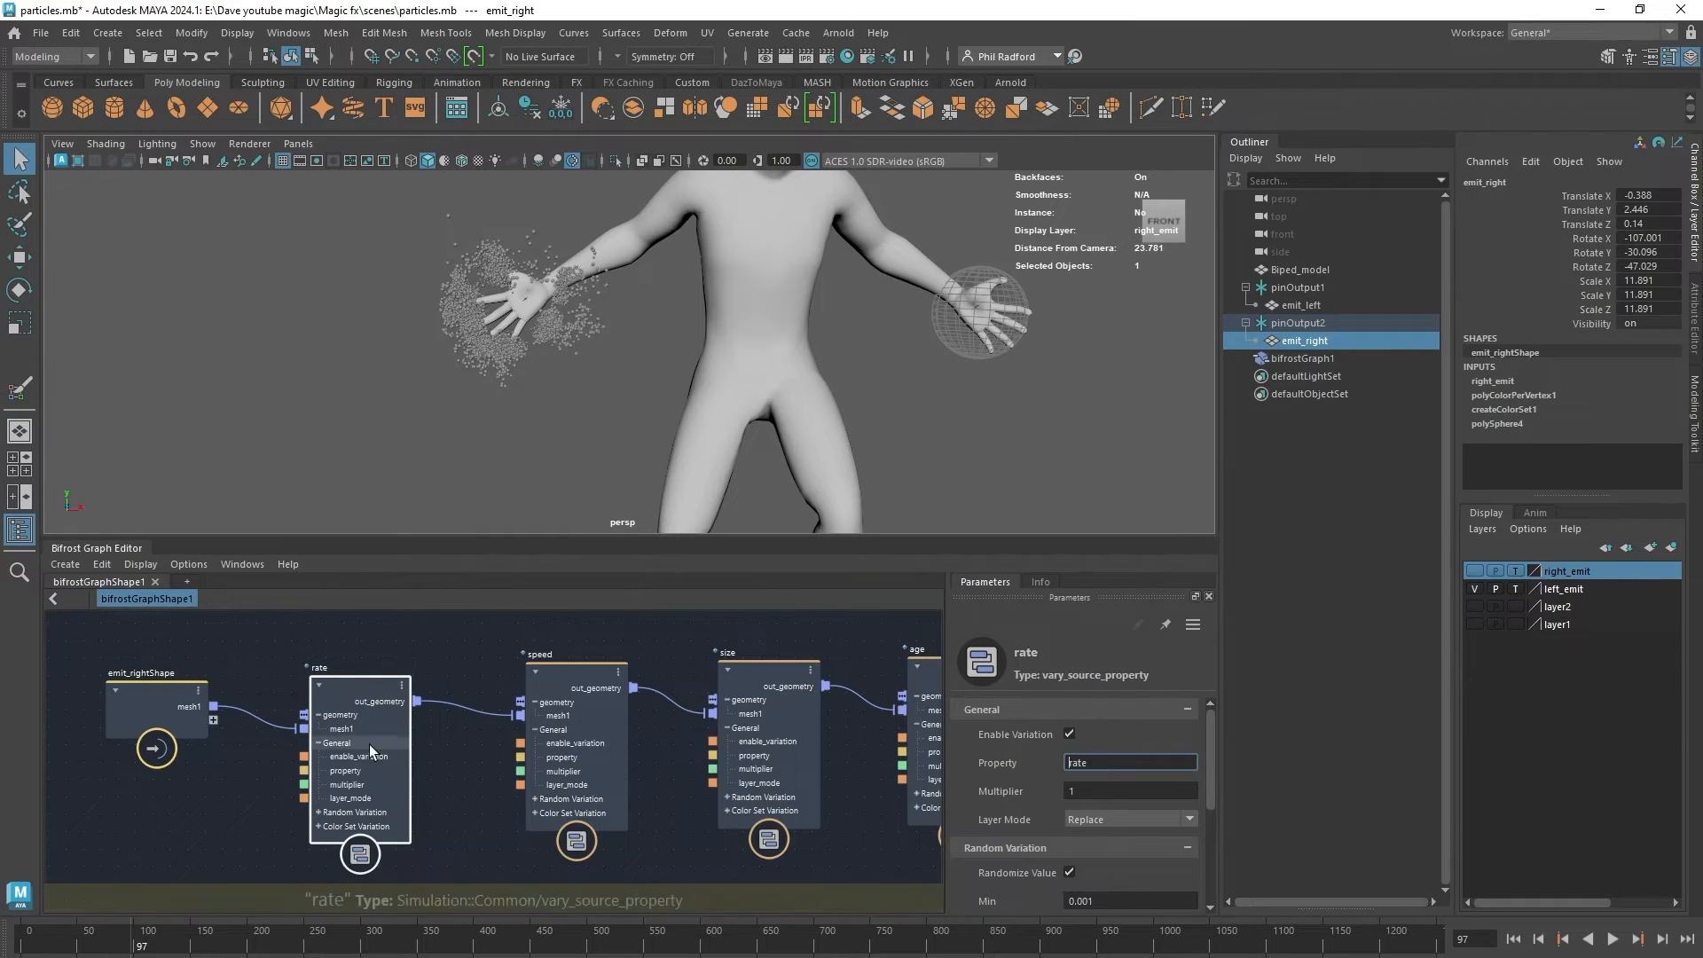
Check the emission Rate in the creation options of the source_particles node.
left_click_drag(369, 743, 358, 731)
middle_click_drag(837, 844, 293, 844)
left_click(641, 713)
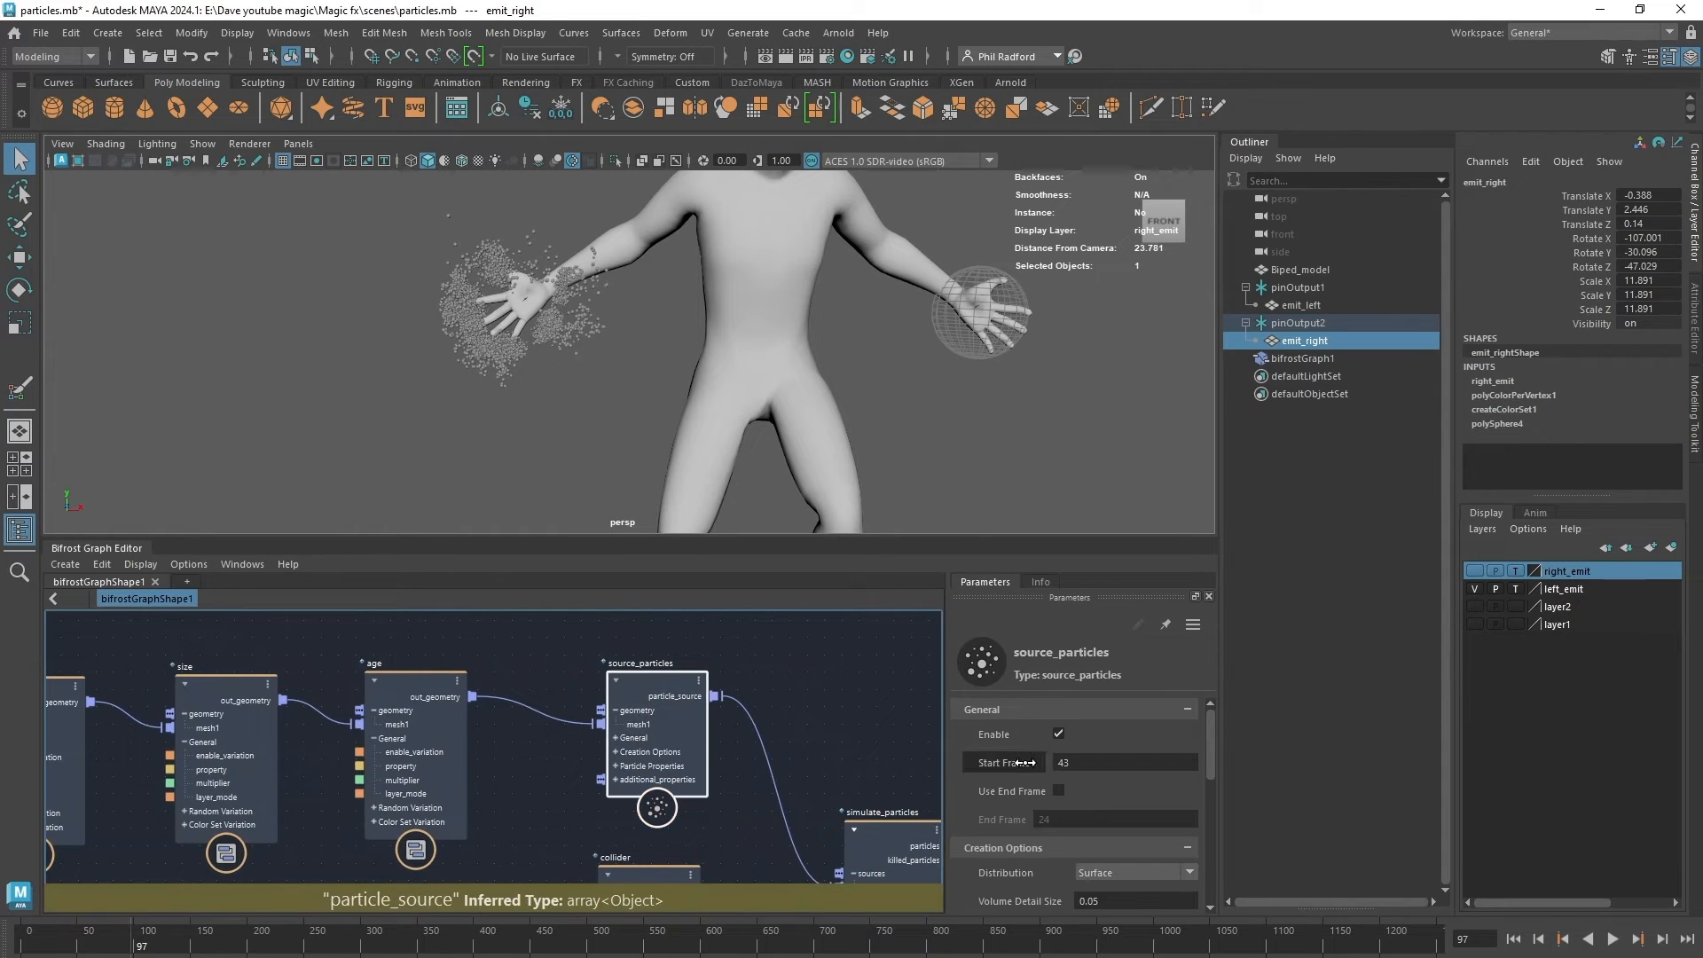
scroll(1003, 793, "down", 3)
left_click(1087, 769)
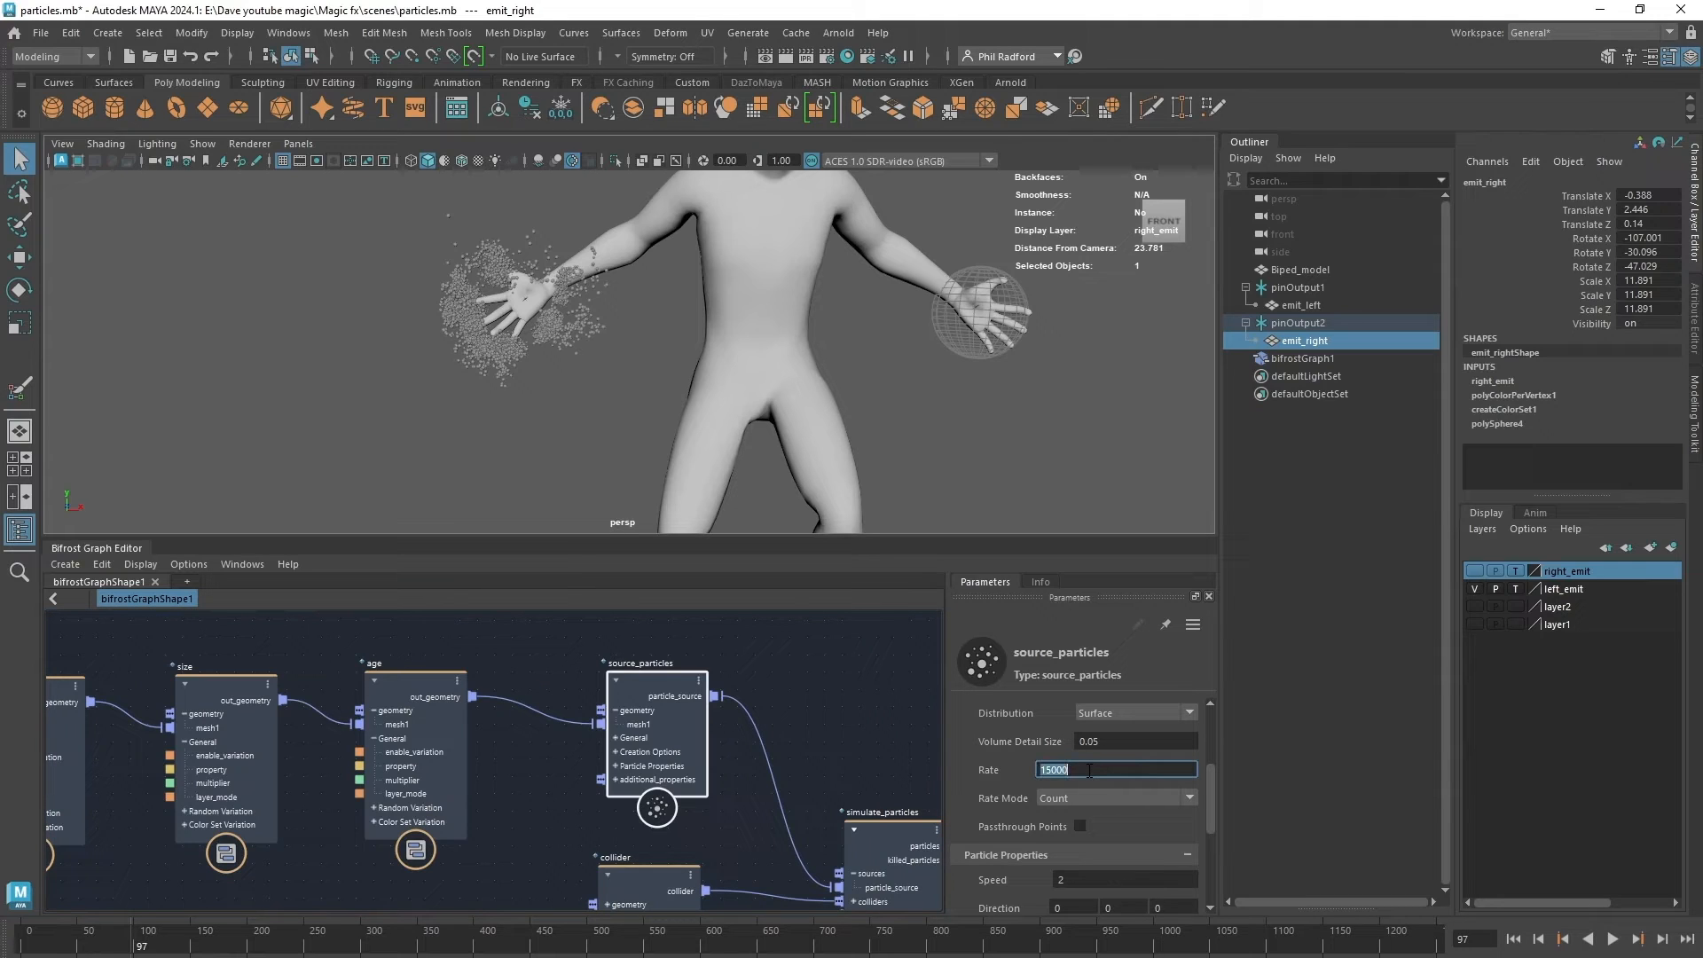
Set the rate node's random variation to Min 500 and Max 5000, and replay the animation from the start.
middle_click_drag(302, 859, 717, 851)
left_click(211, 685)
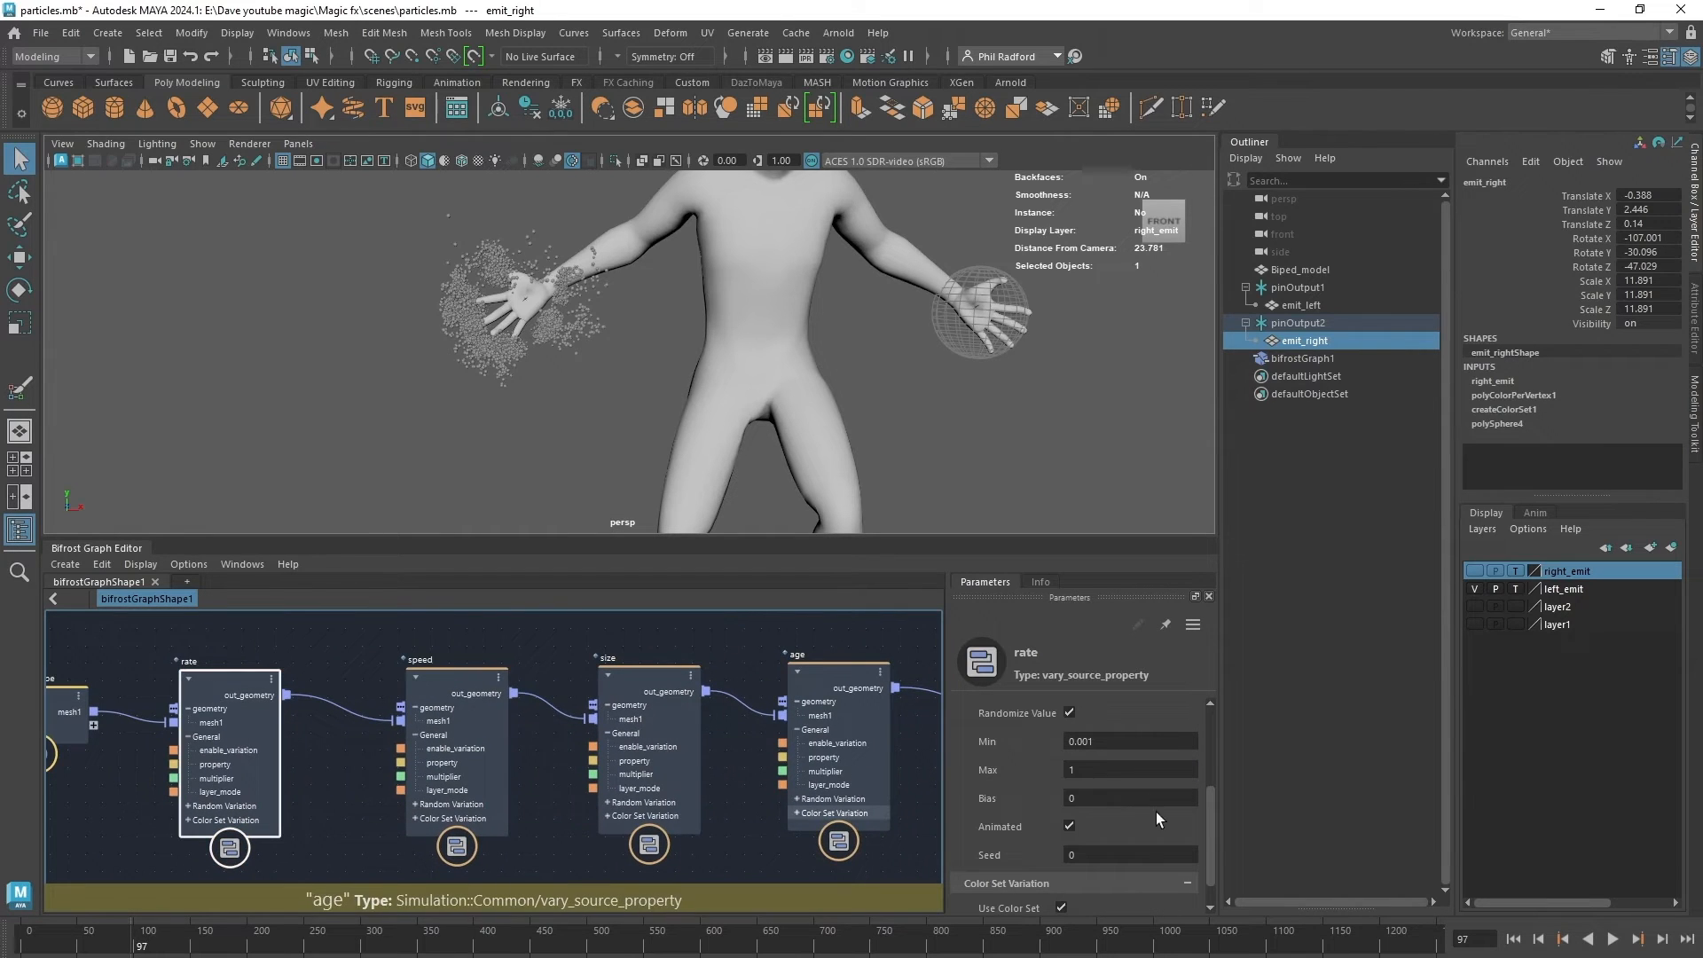
left_click(1102, 770)
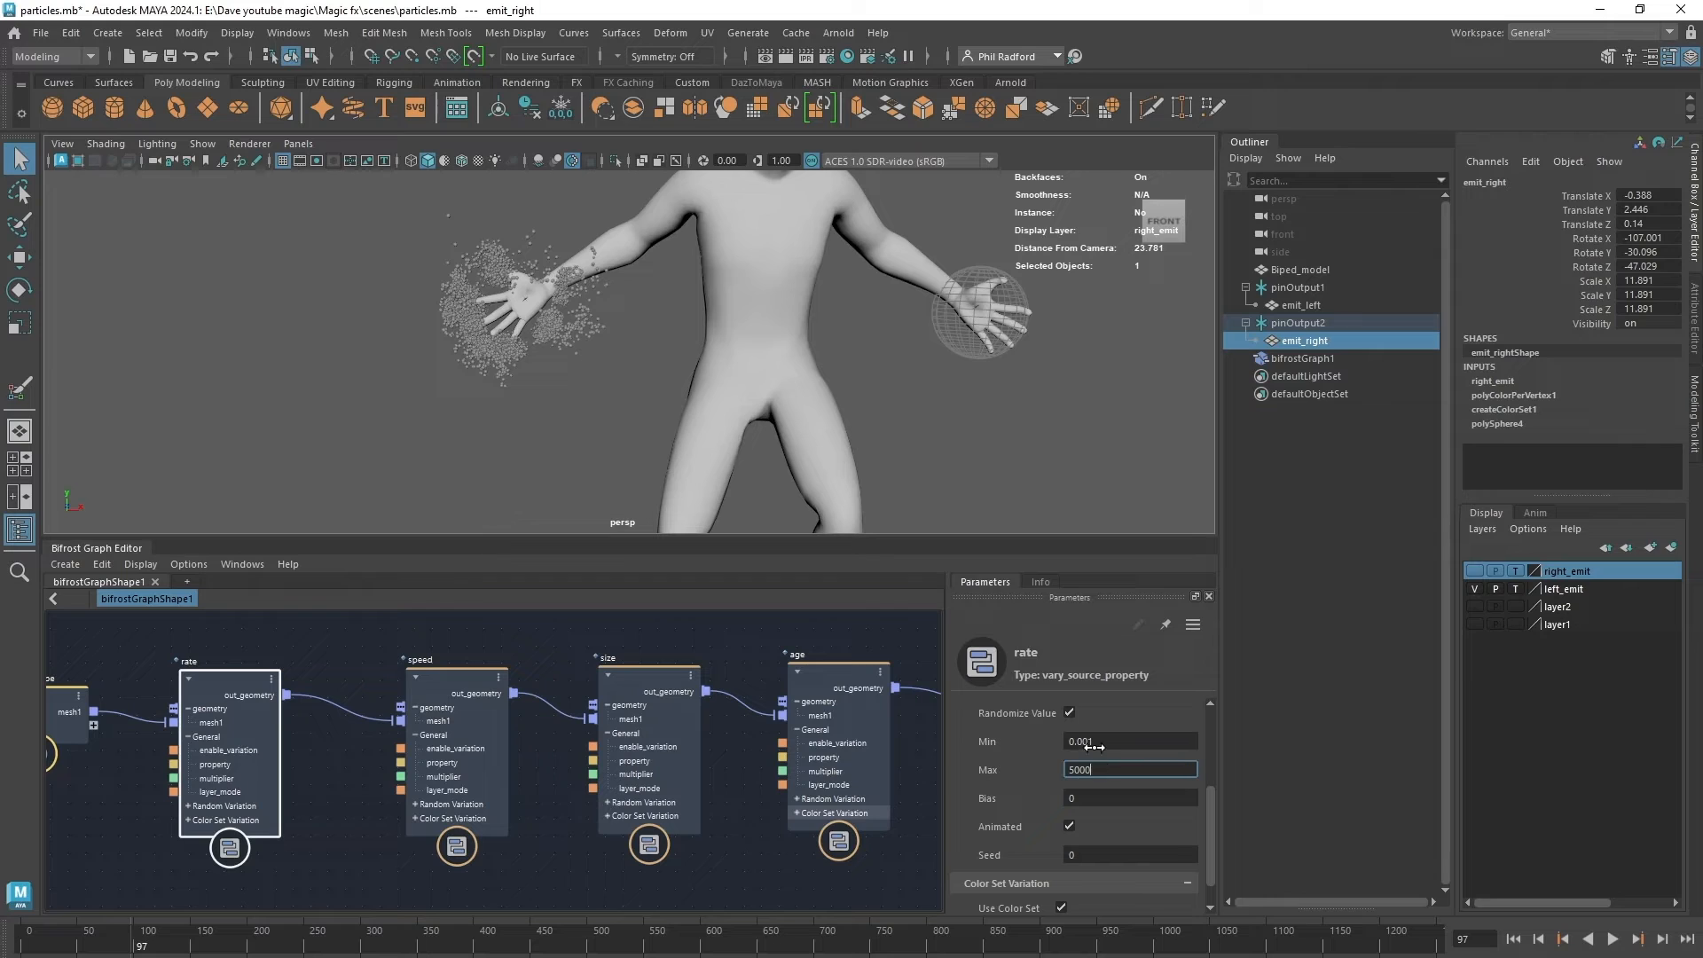
left_click(1108, 741)
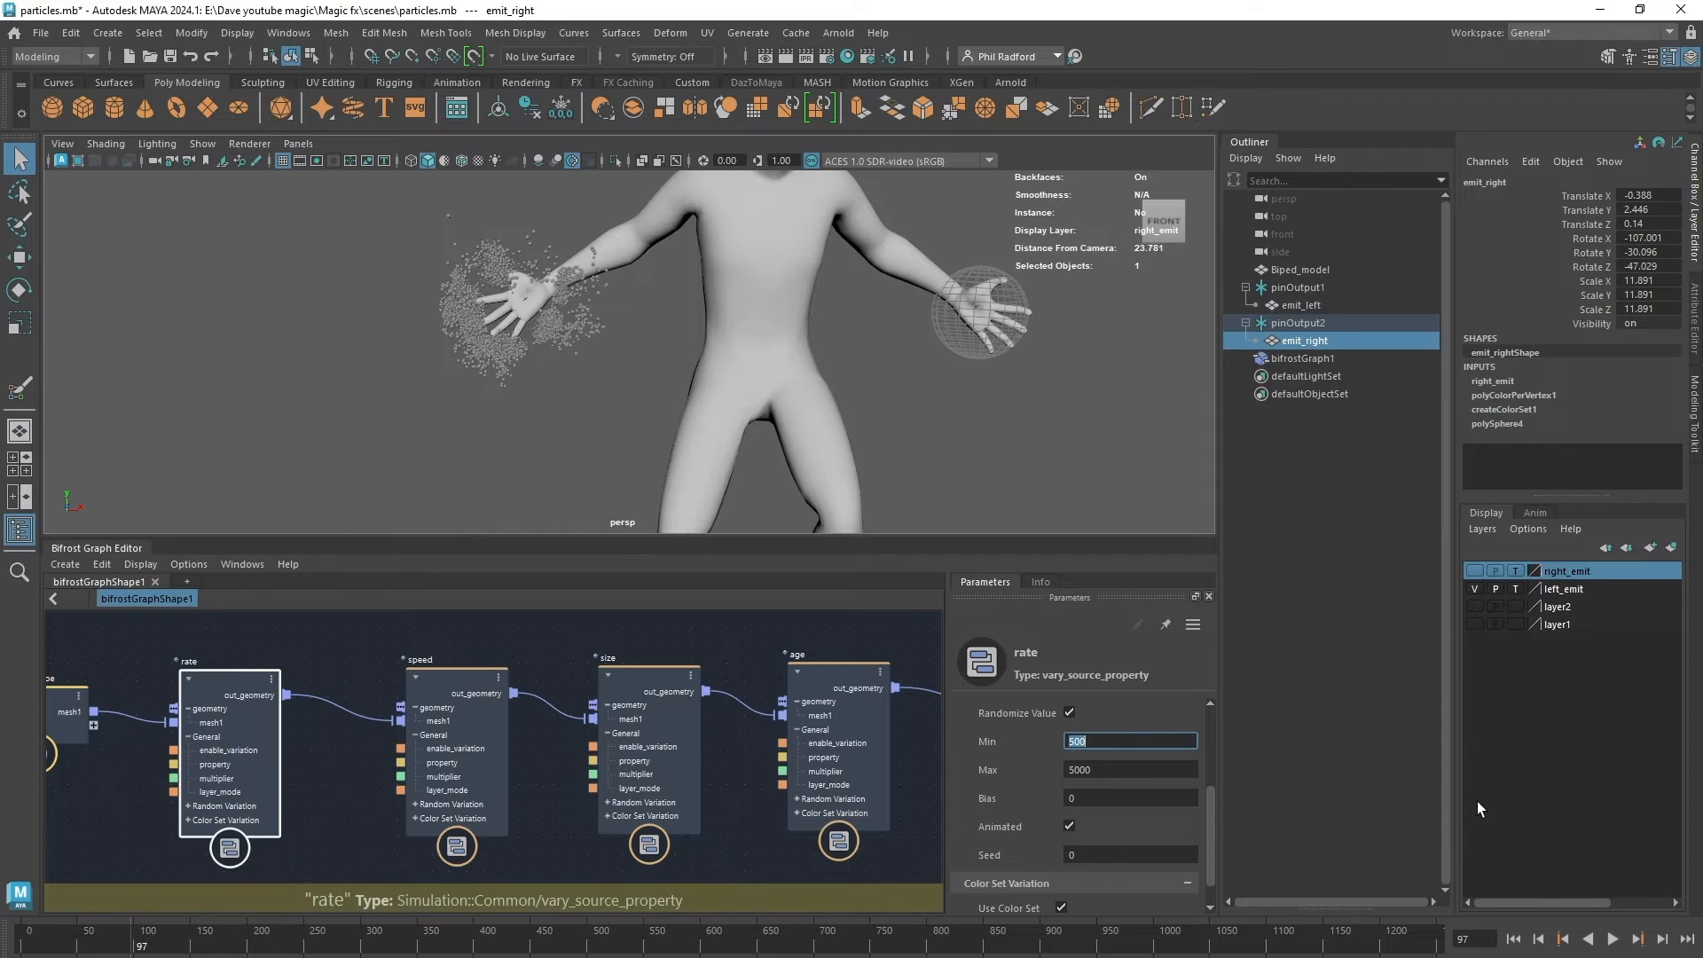
left_click(1518, 942)
left_click(1614, 940)
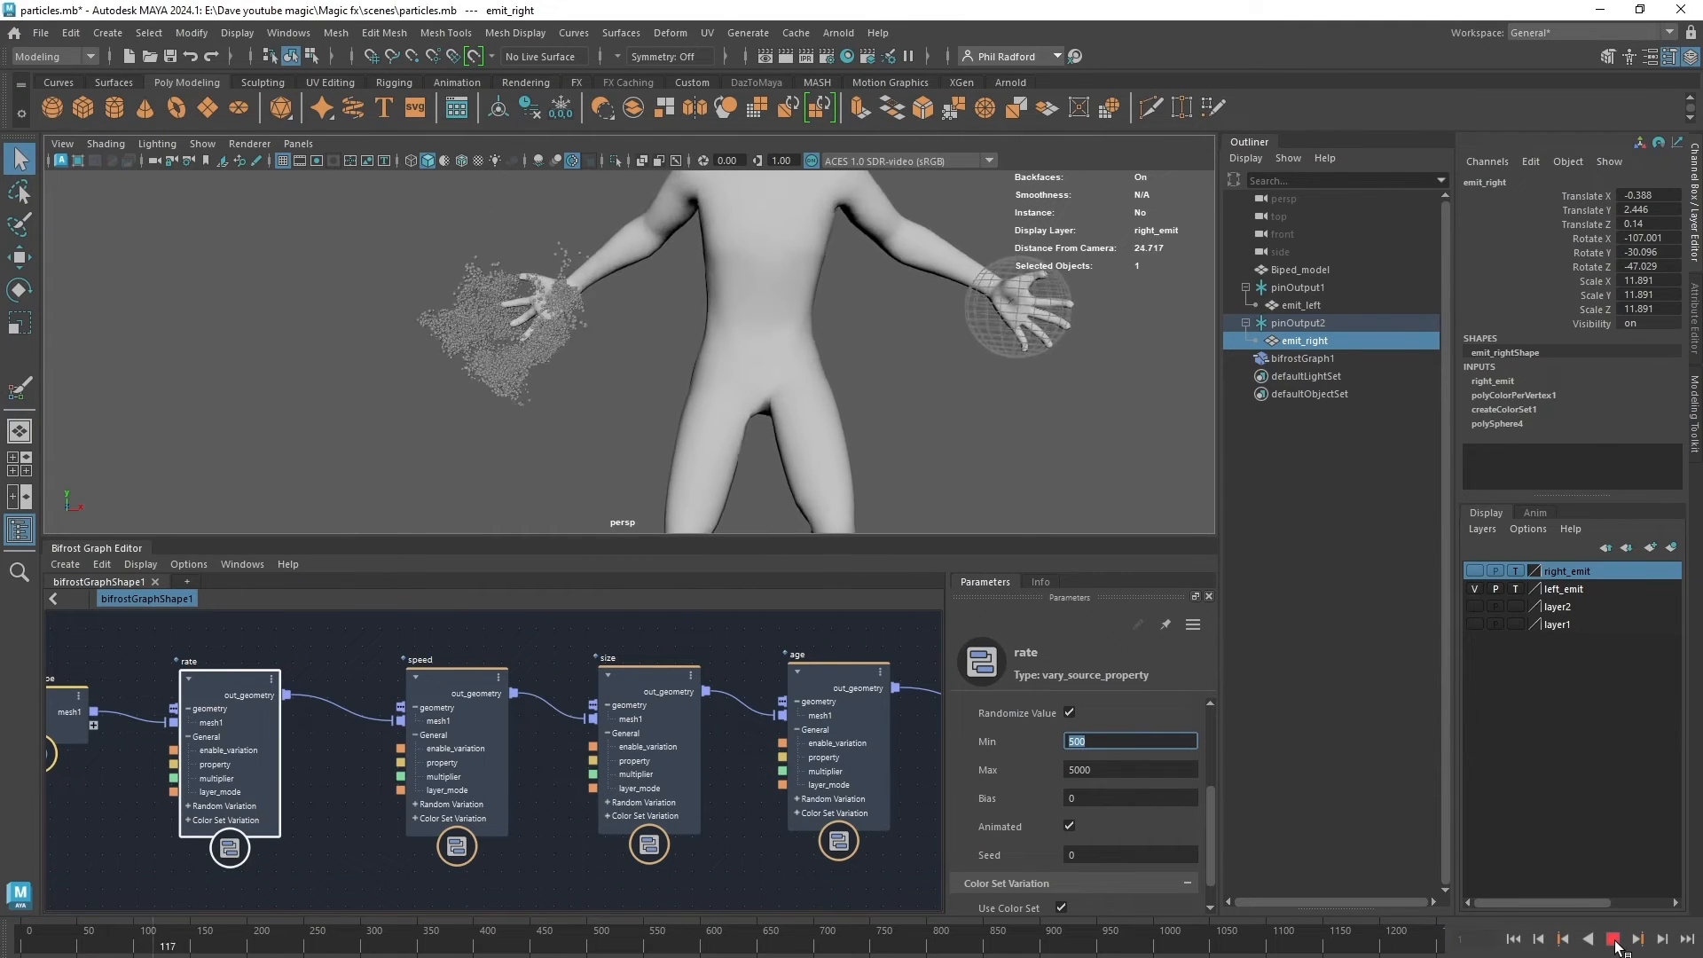
left_click(1614, 943)
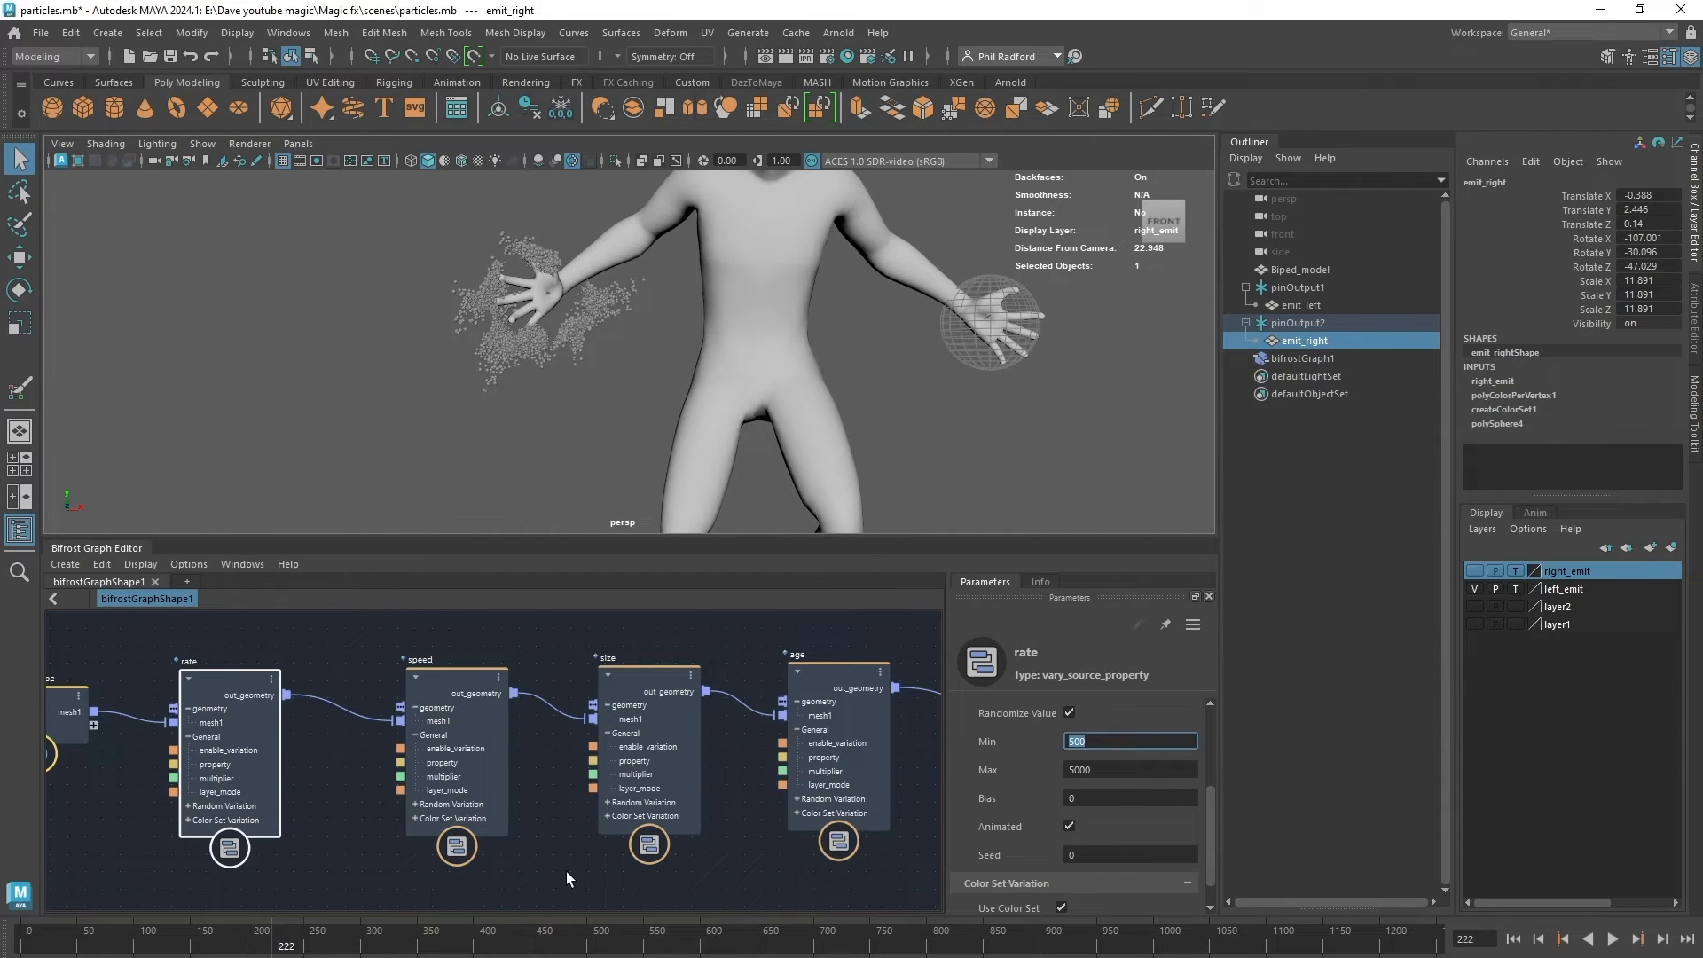
Set the age node's random variation Max to 0.8419 and replay the animation from the start.
middle_click_drag(566, 871, 423, 874)
left_click(683, 738)
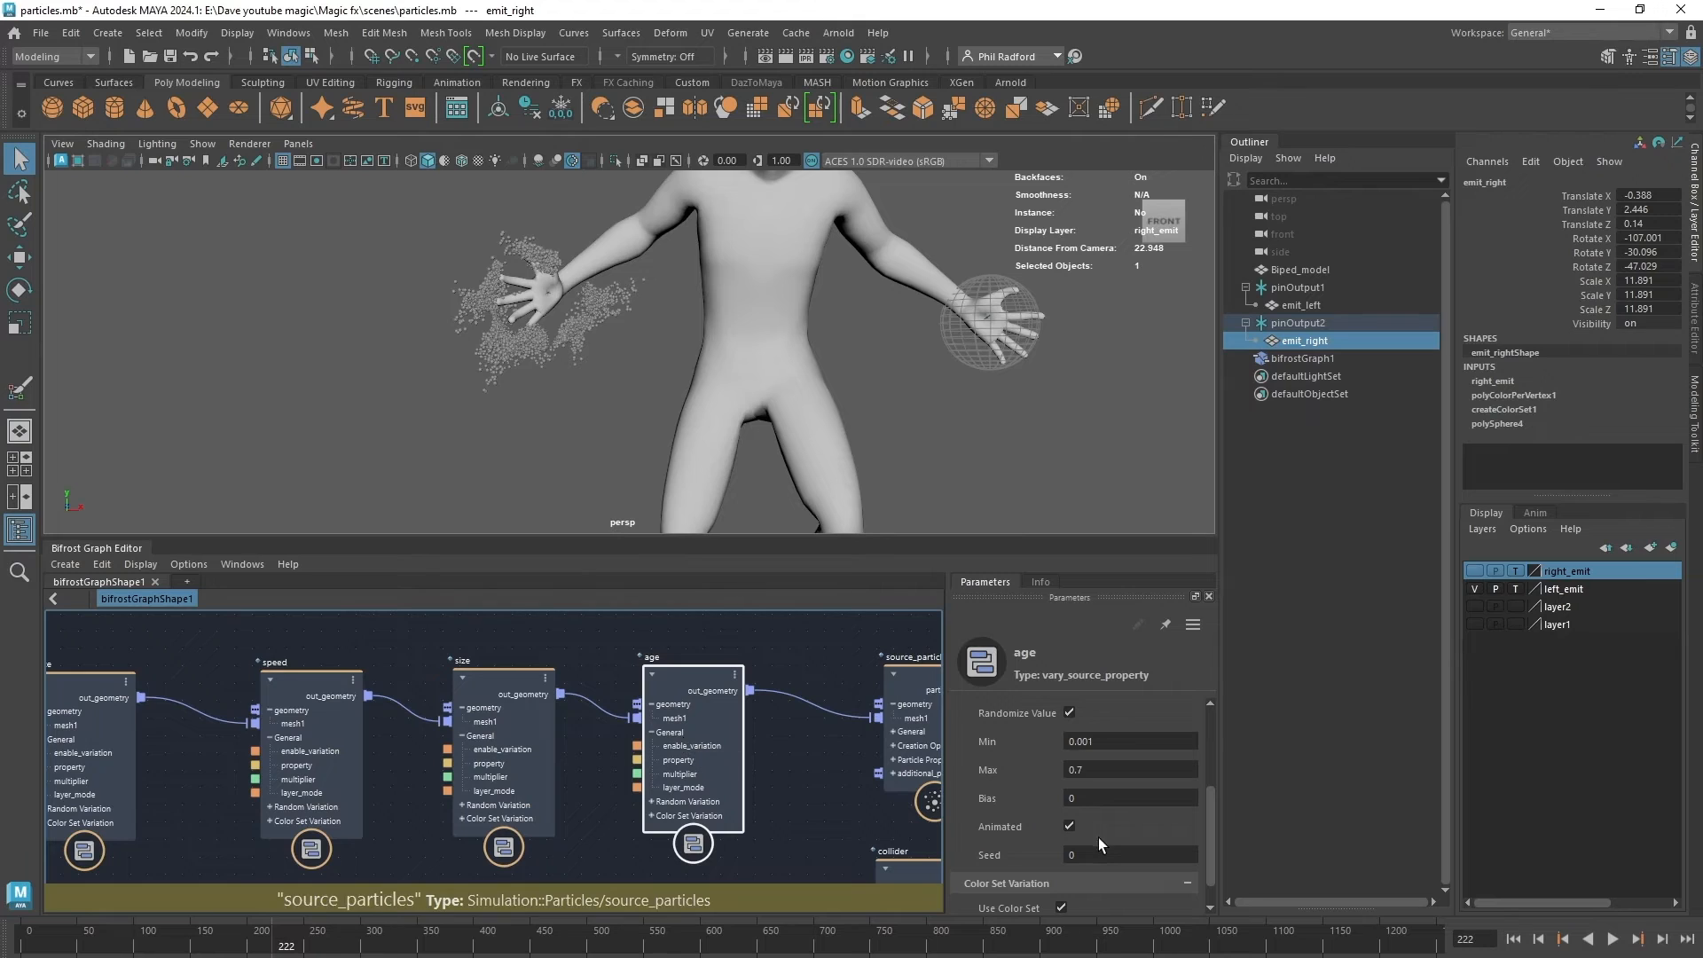
left_click(1513, 939)
left_click(1110, 771)
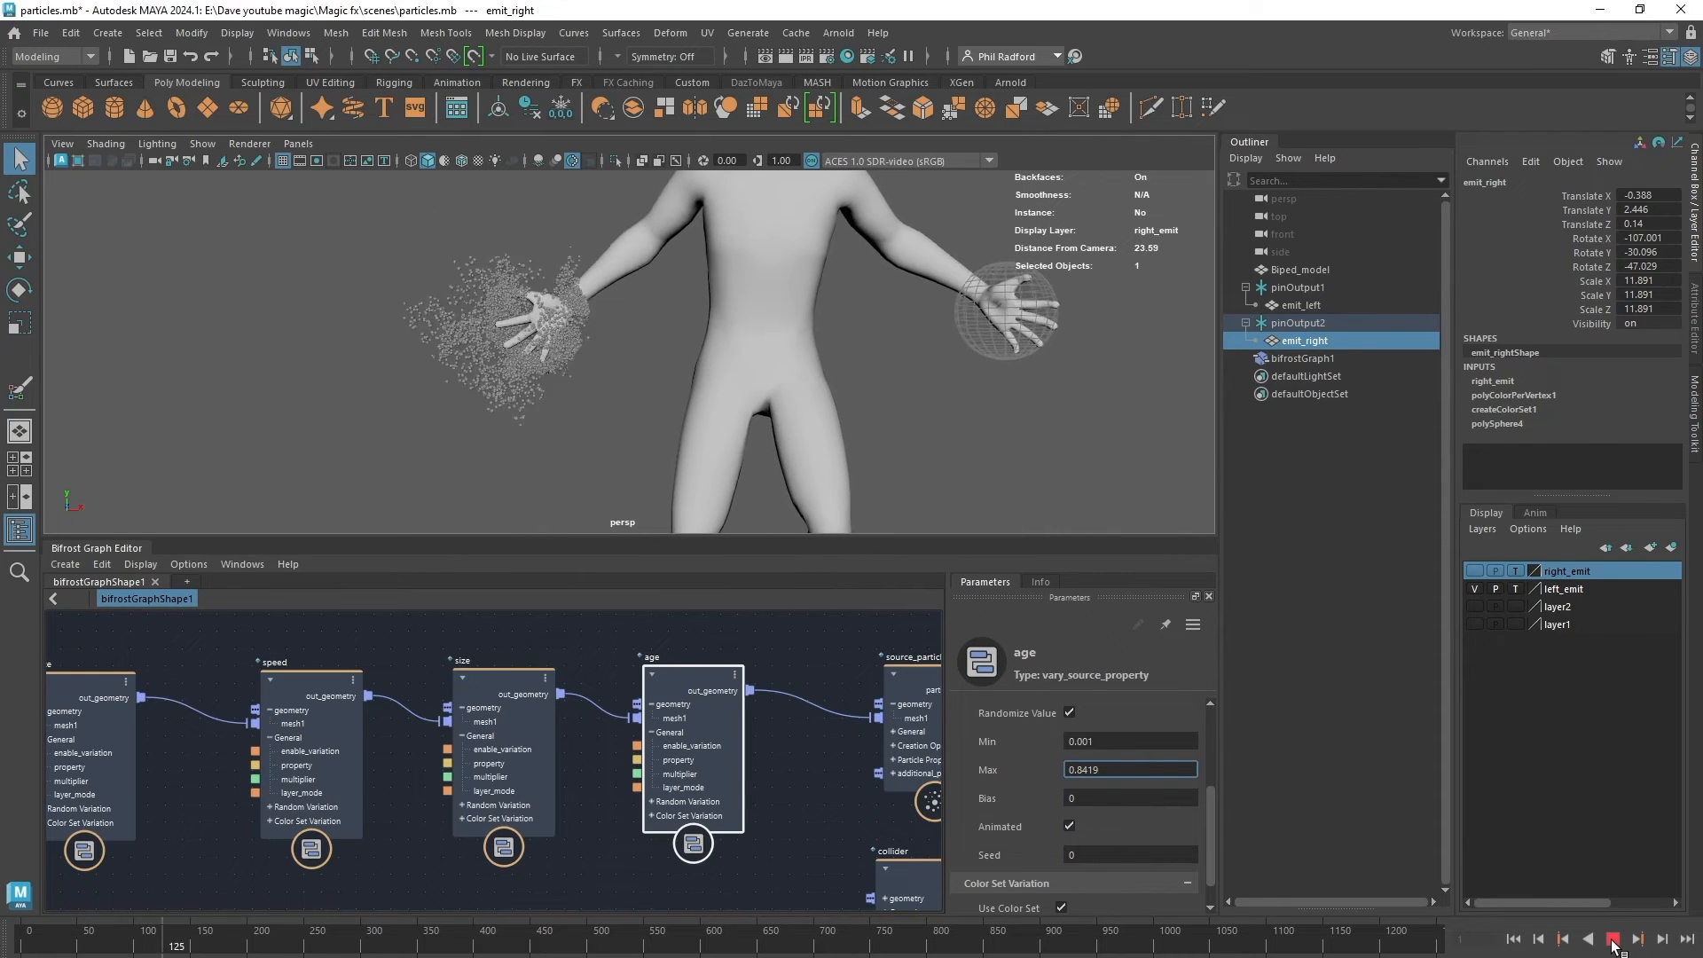
left_click(1612, 940)
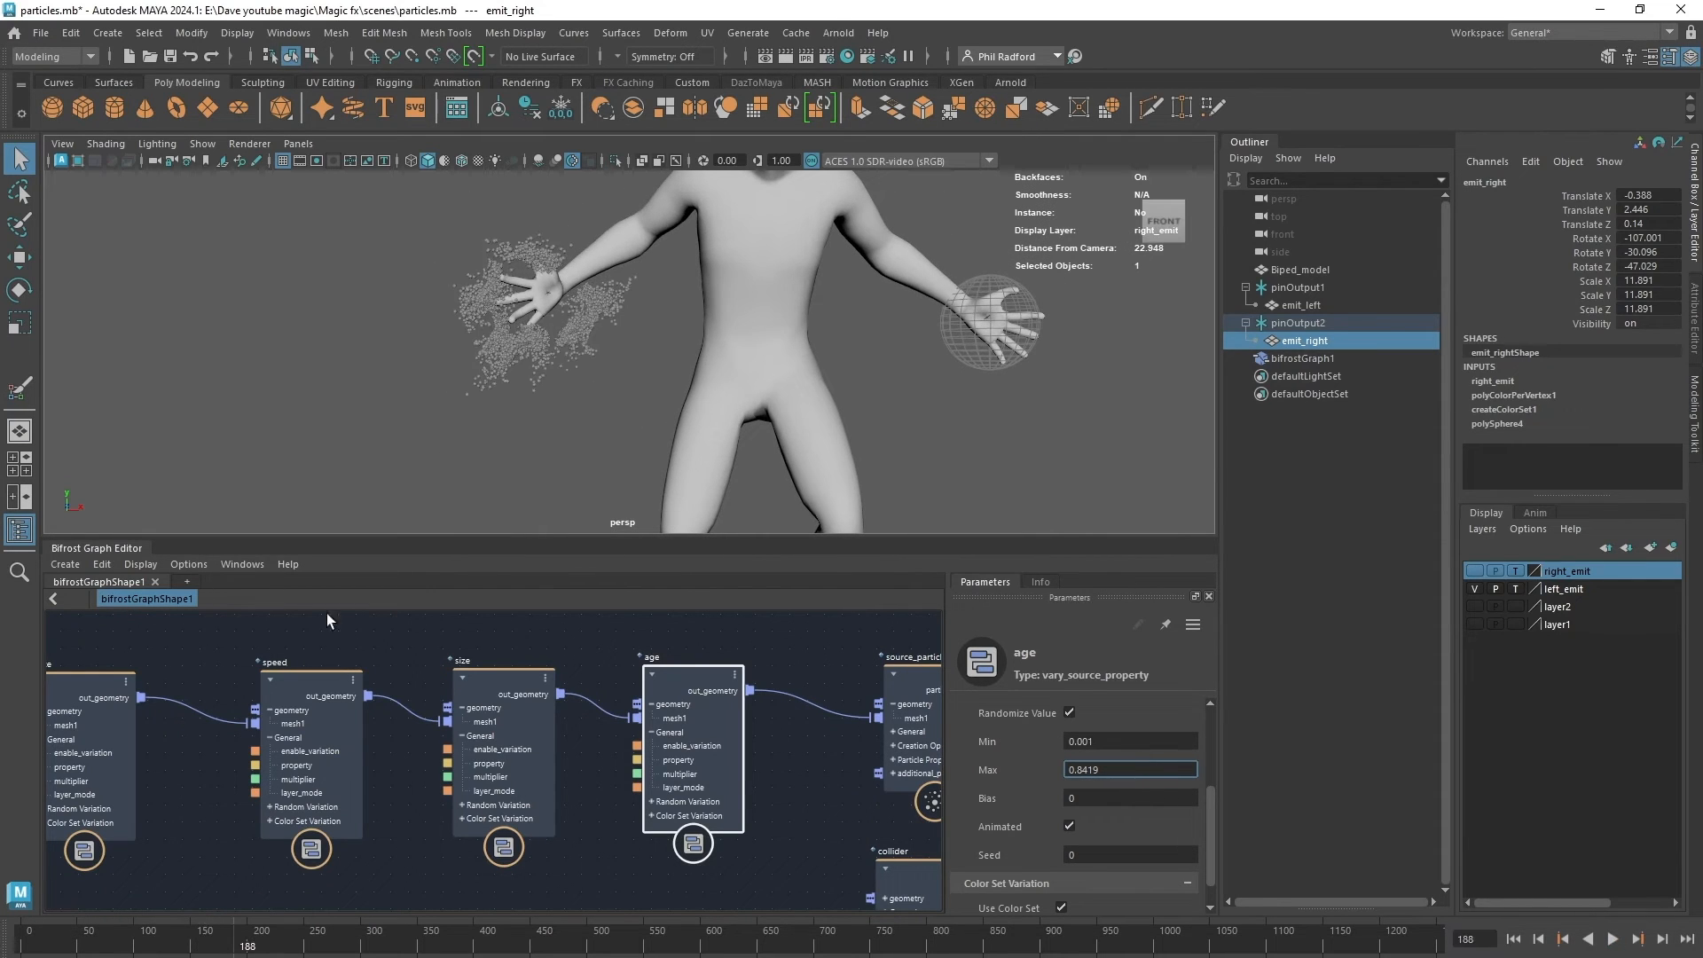
Reduce the size node's random variation Max to 0.02833, replaying the animation from the start to judge the particle size.
middle_click_drag(358, 635, 348, 631, "alt")
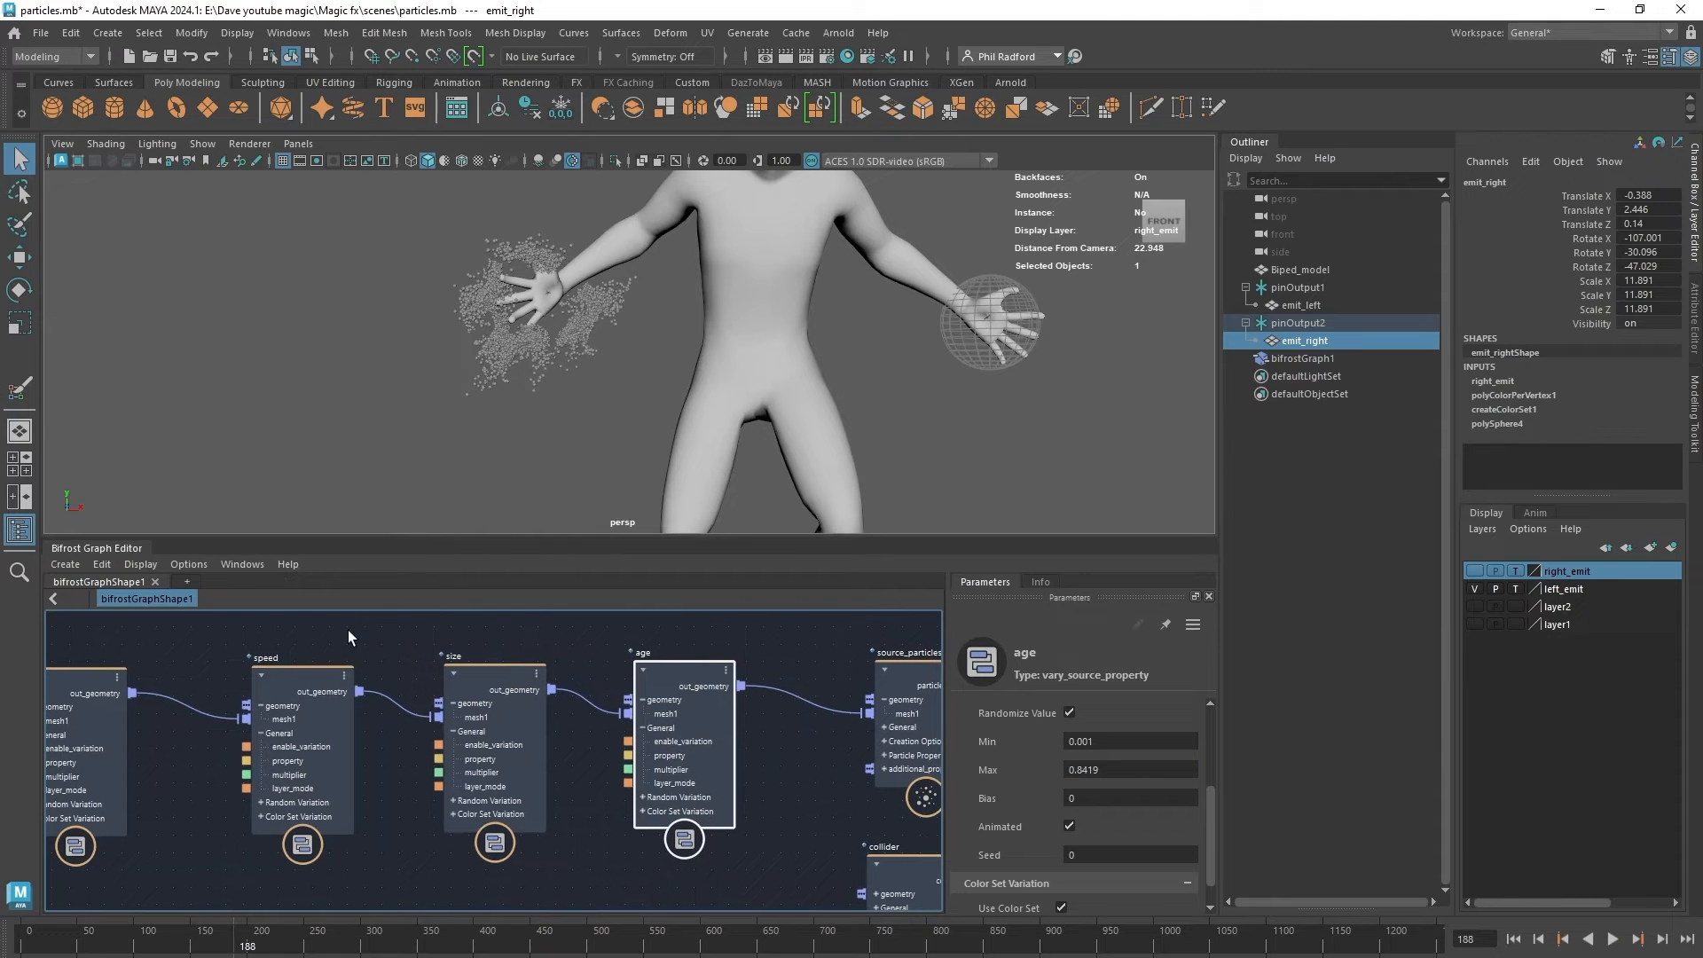
left_click(478, 665)
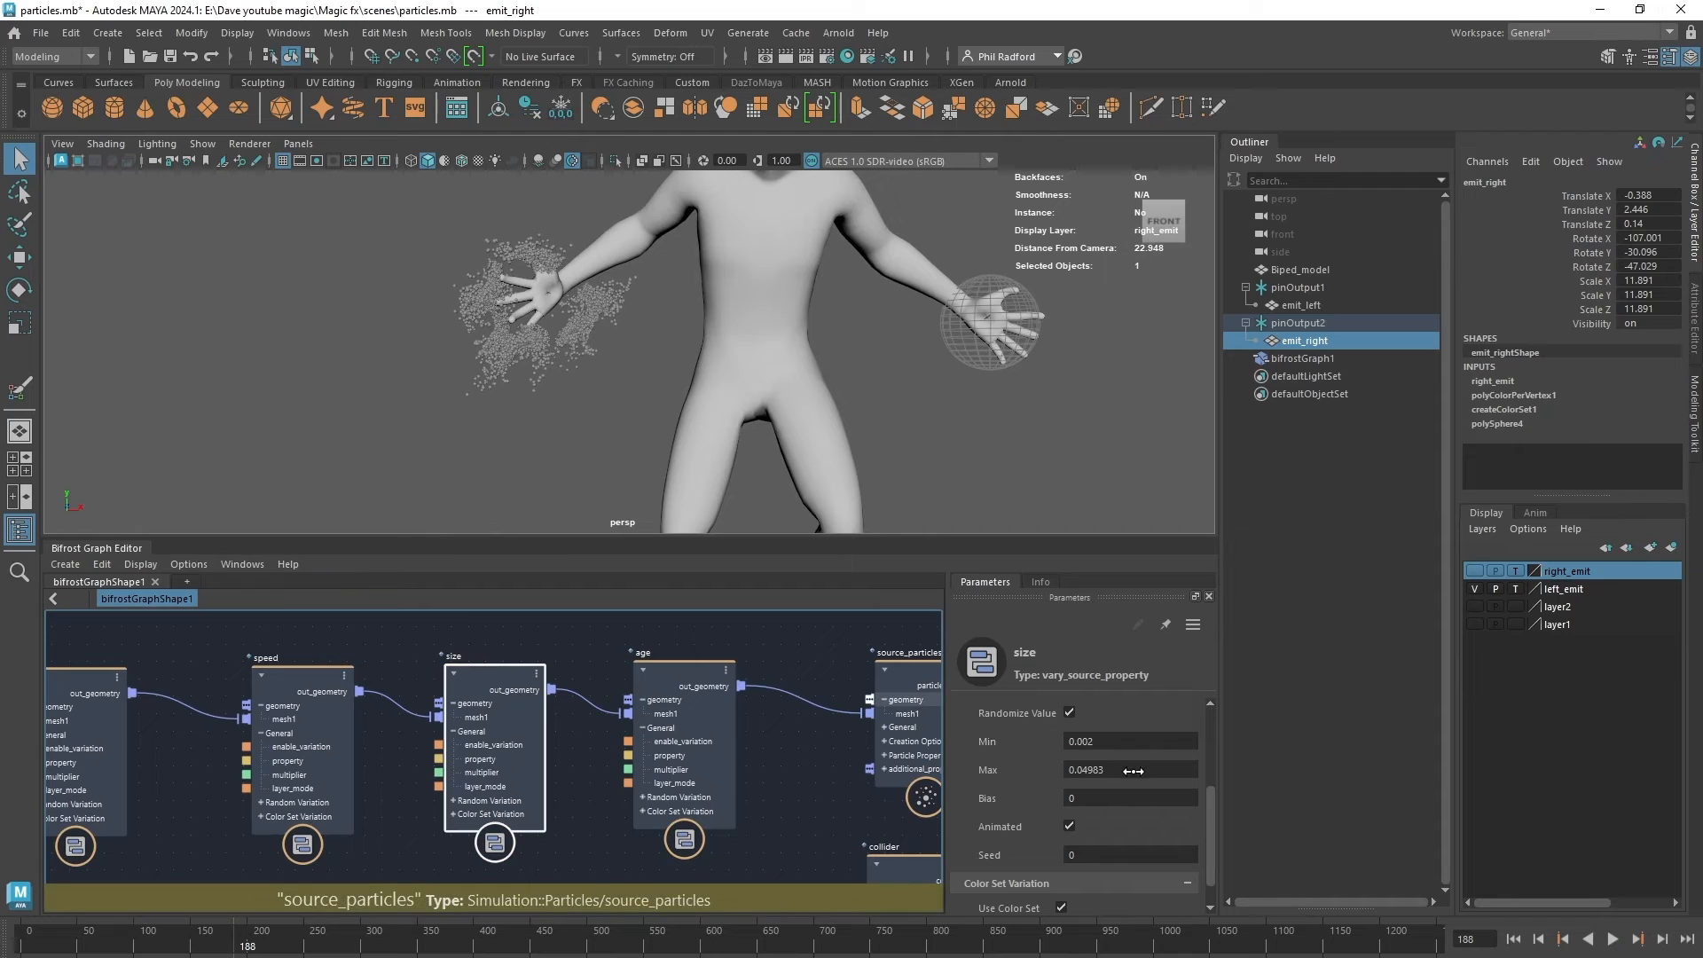
left_click(1514, 941)
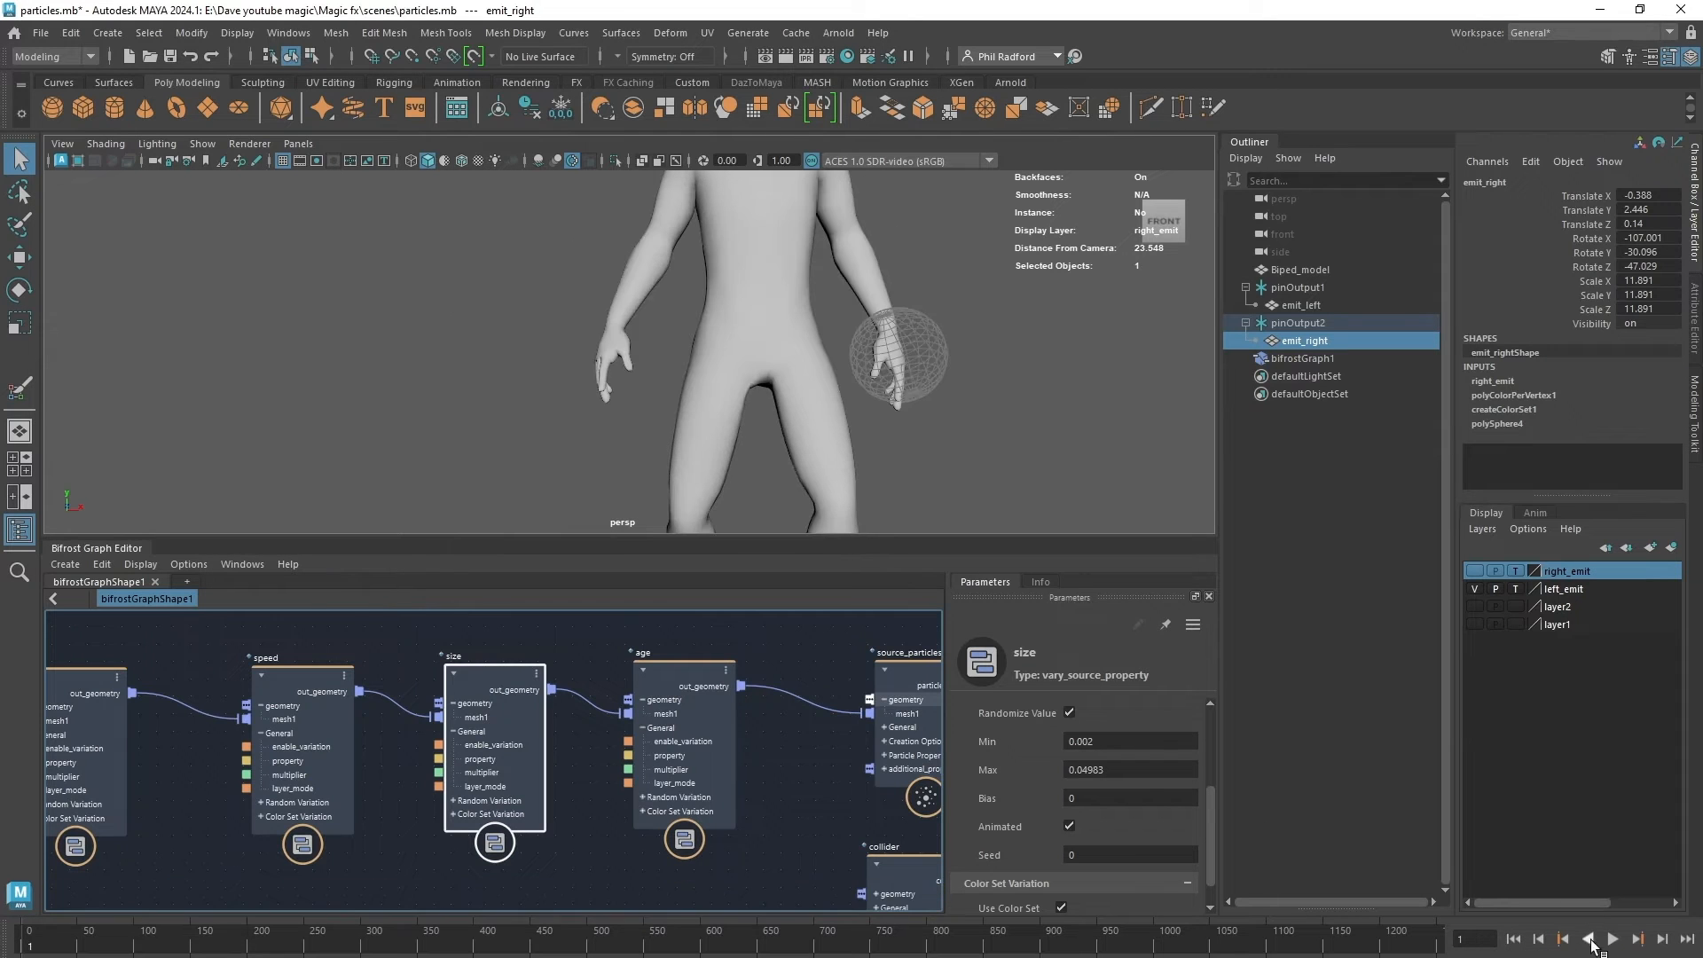
left_click(1612, 940)
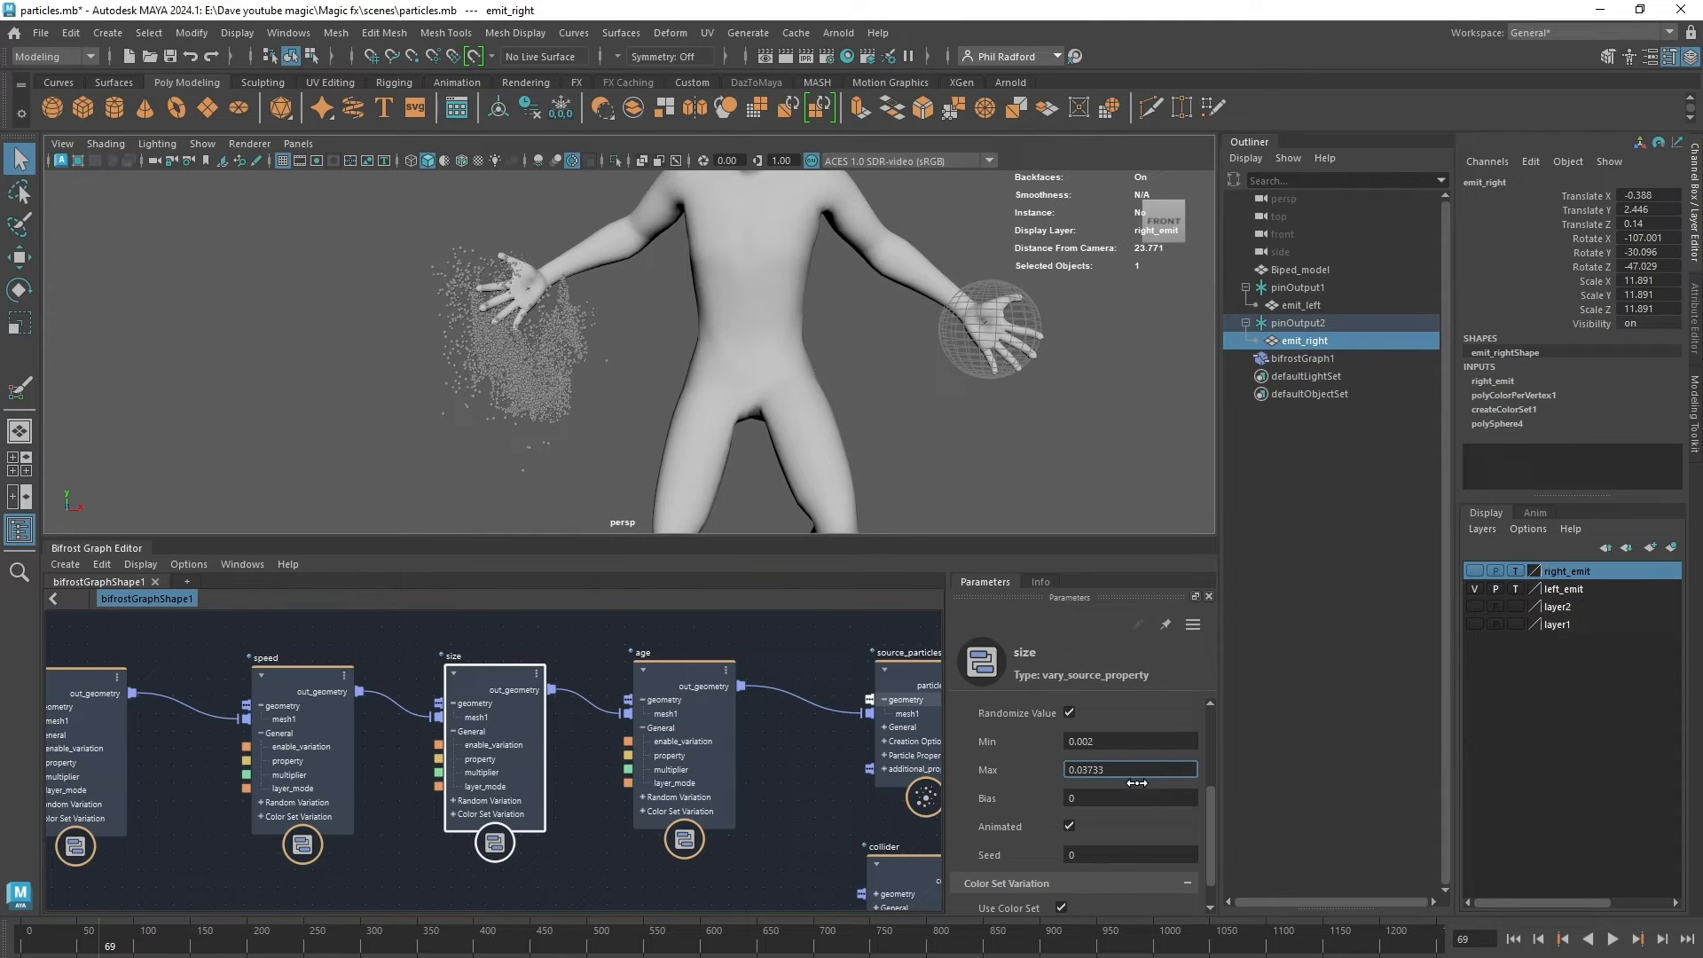
left_click(1514, 939)
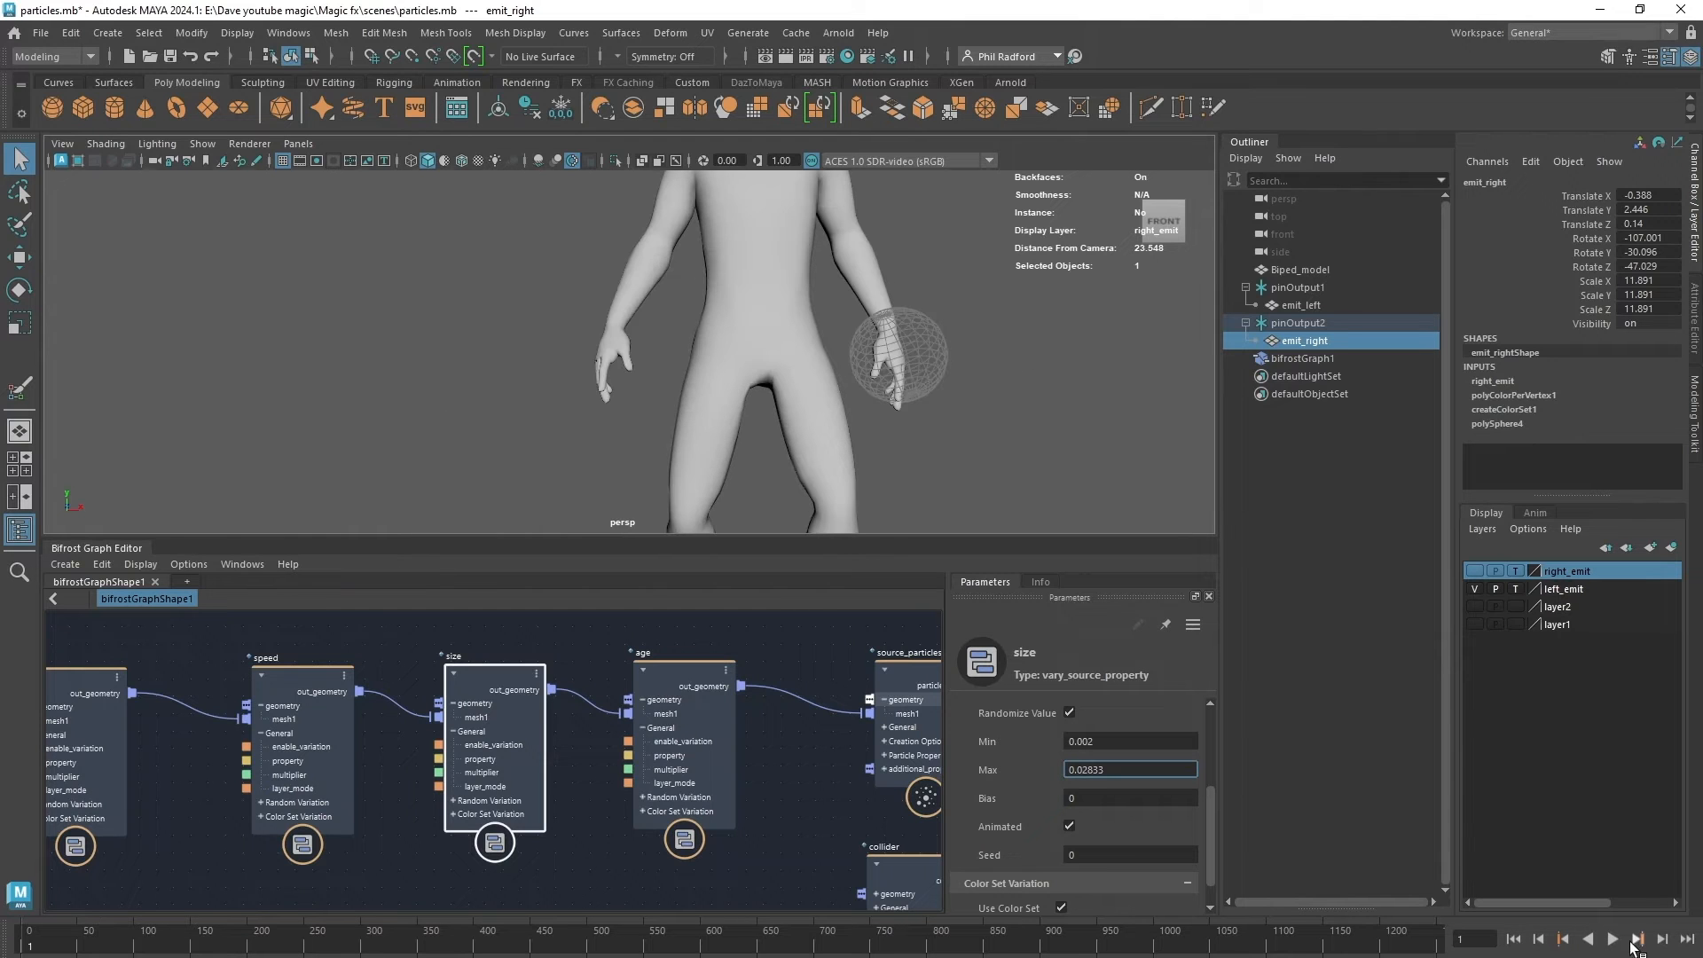
left_click(1613, 940)
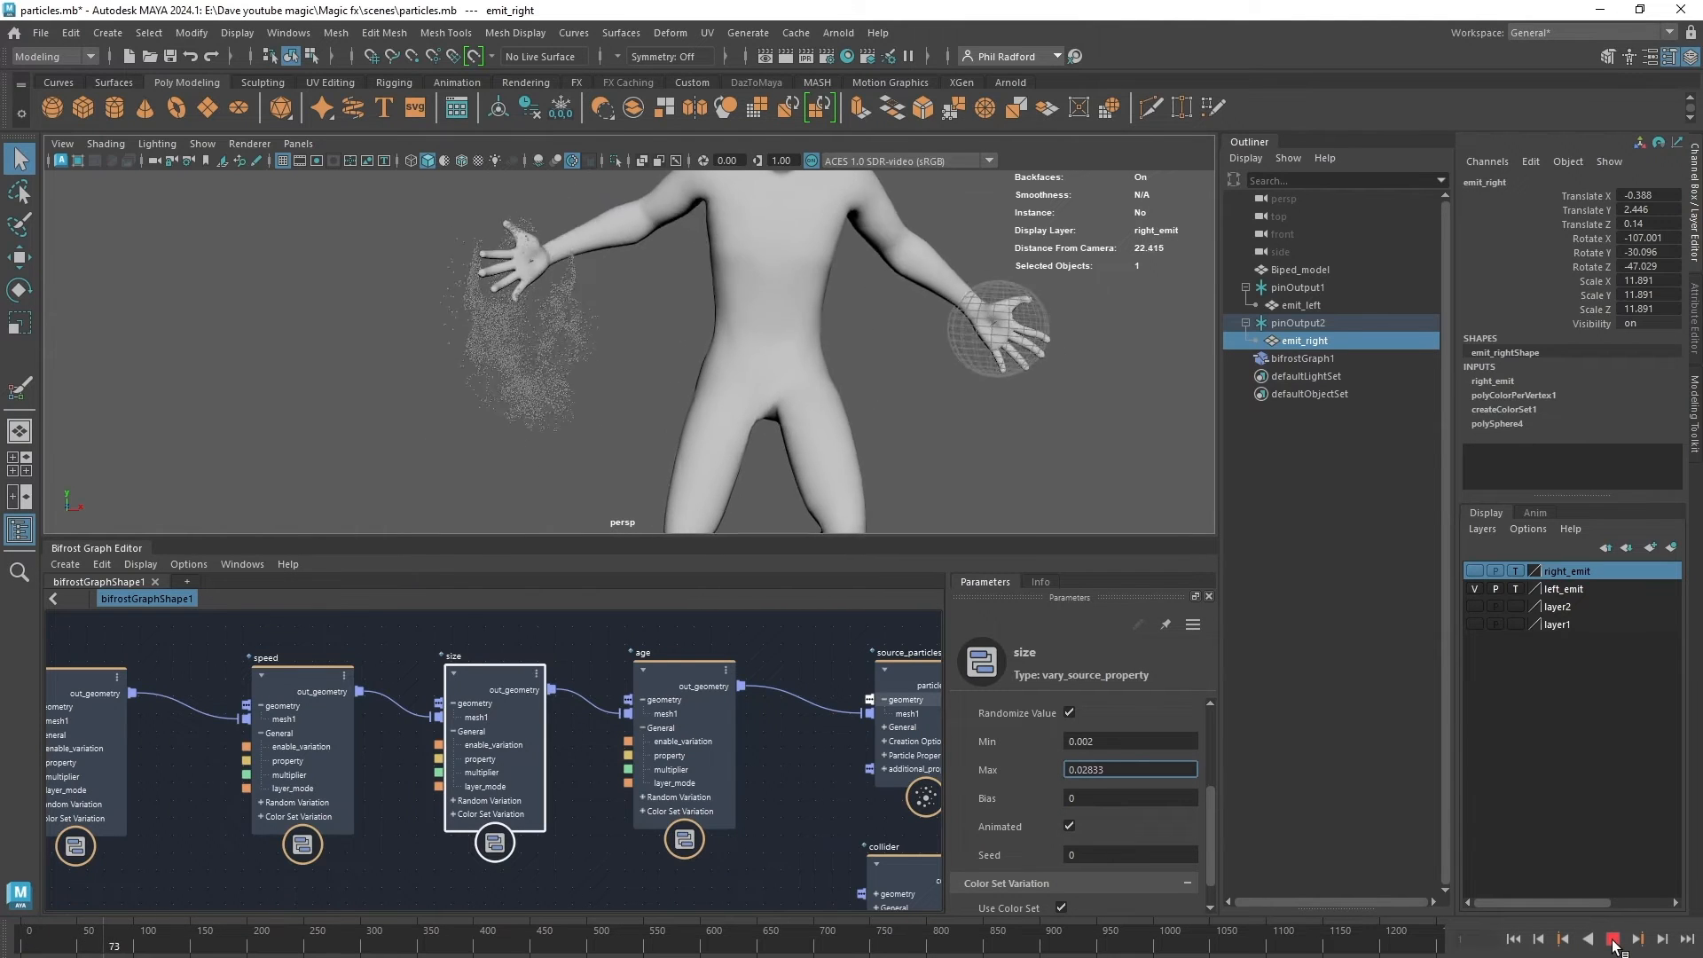
left_click(1613, 942)
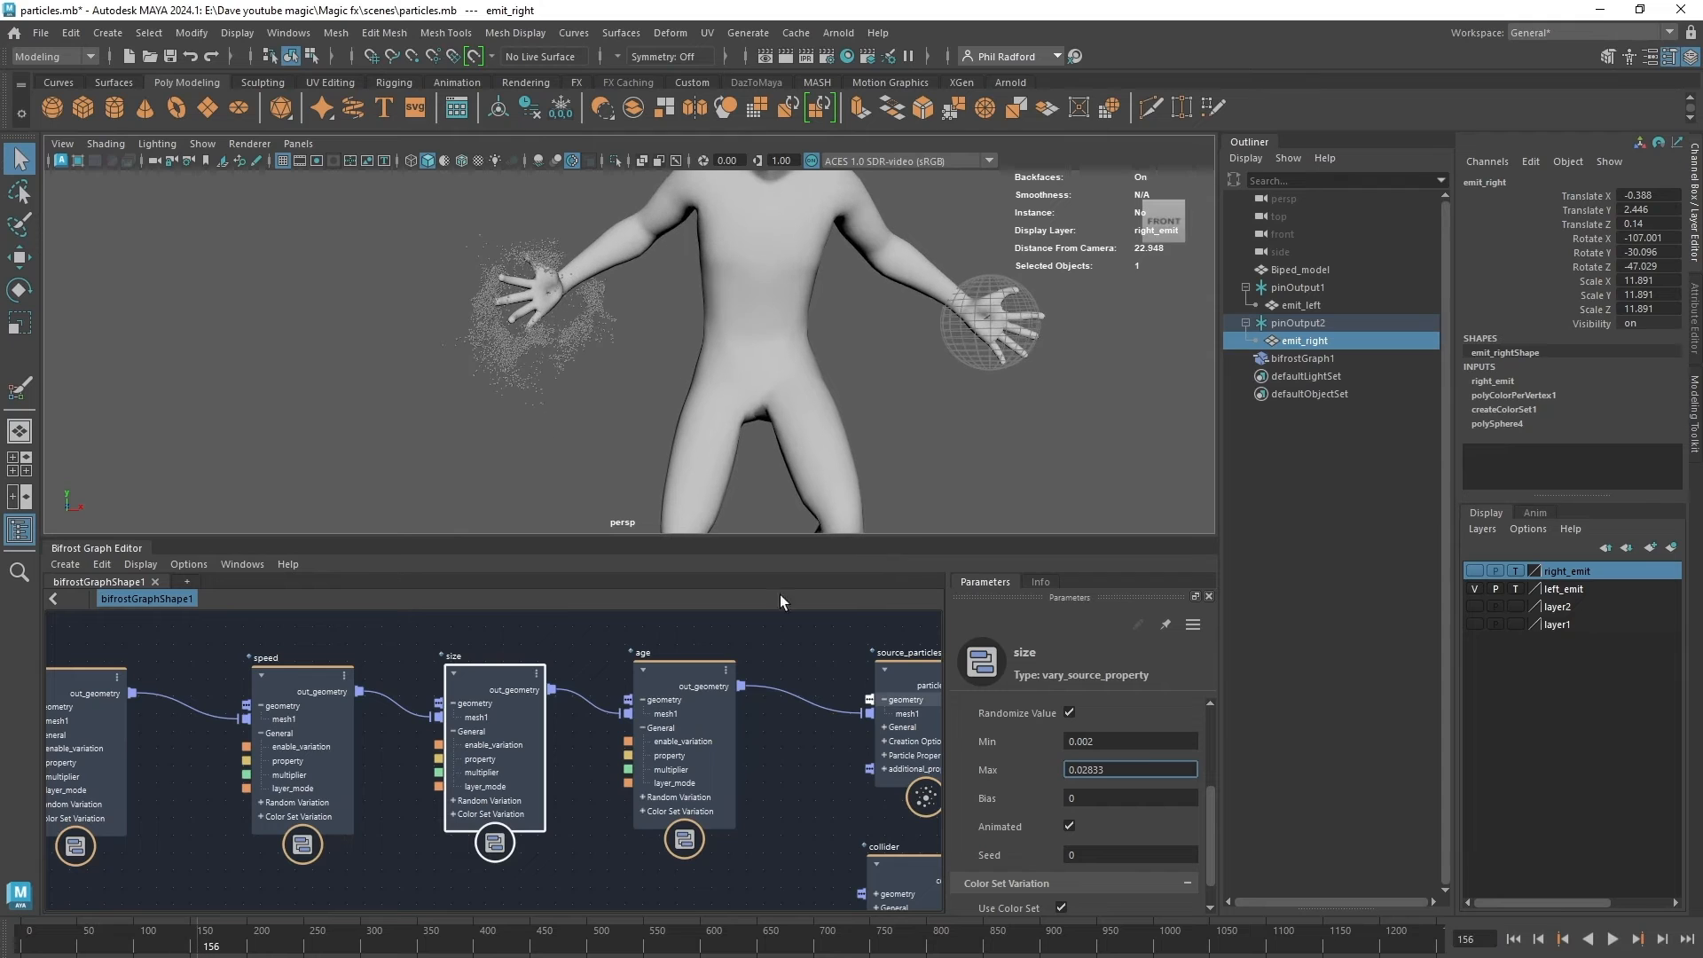
Set the rate node's random variation Max to 10000 and replay the animation from the start twice.
left_click_drag(764, 376, 761, 476, "alt")
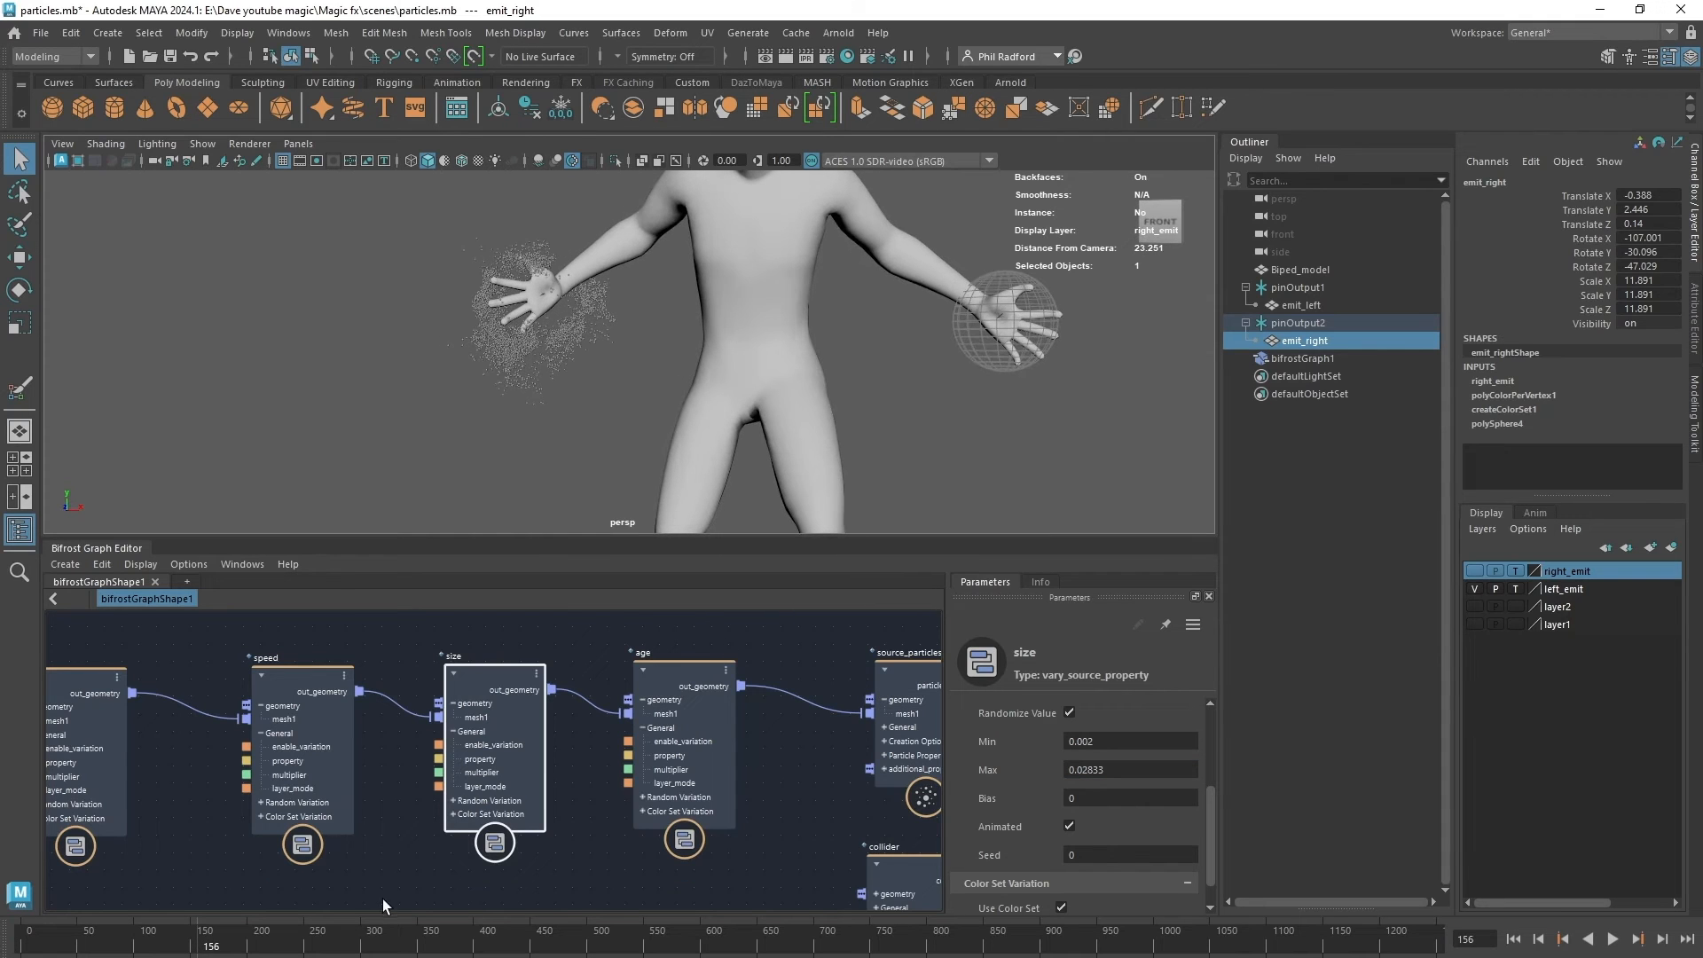
middle_click_drag(383, 904, 612, 865)
left_click(301, 748)
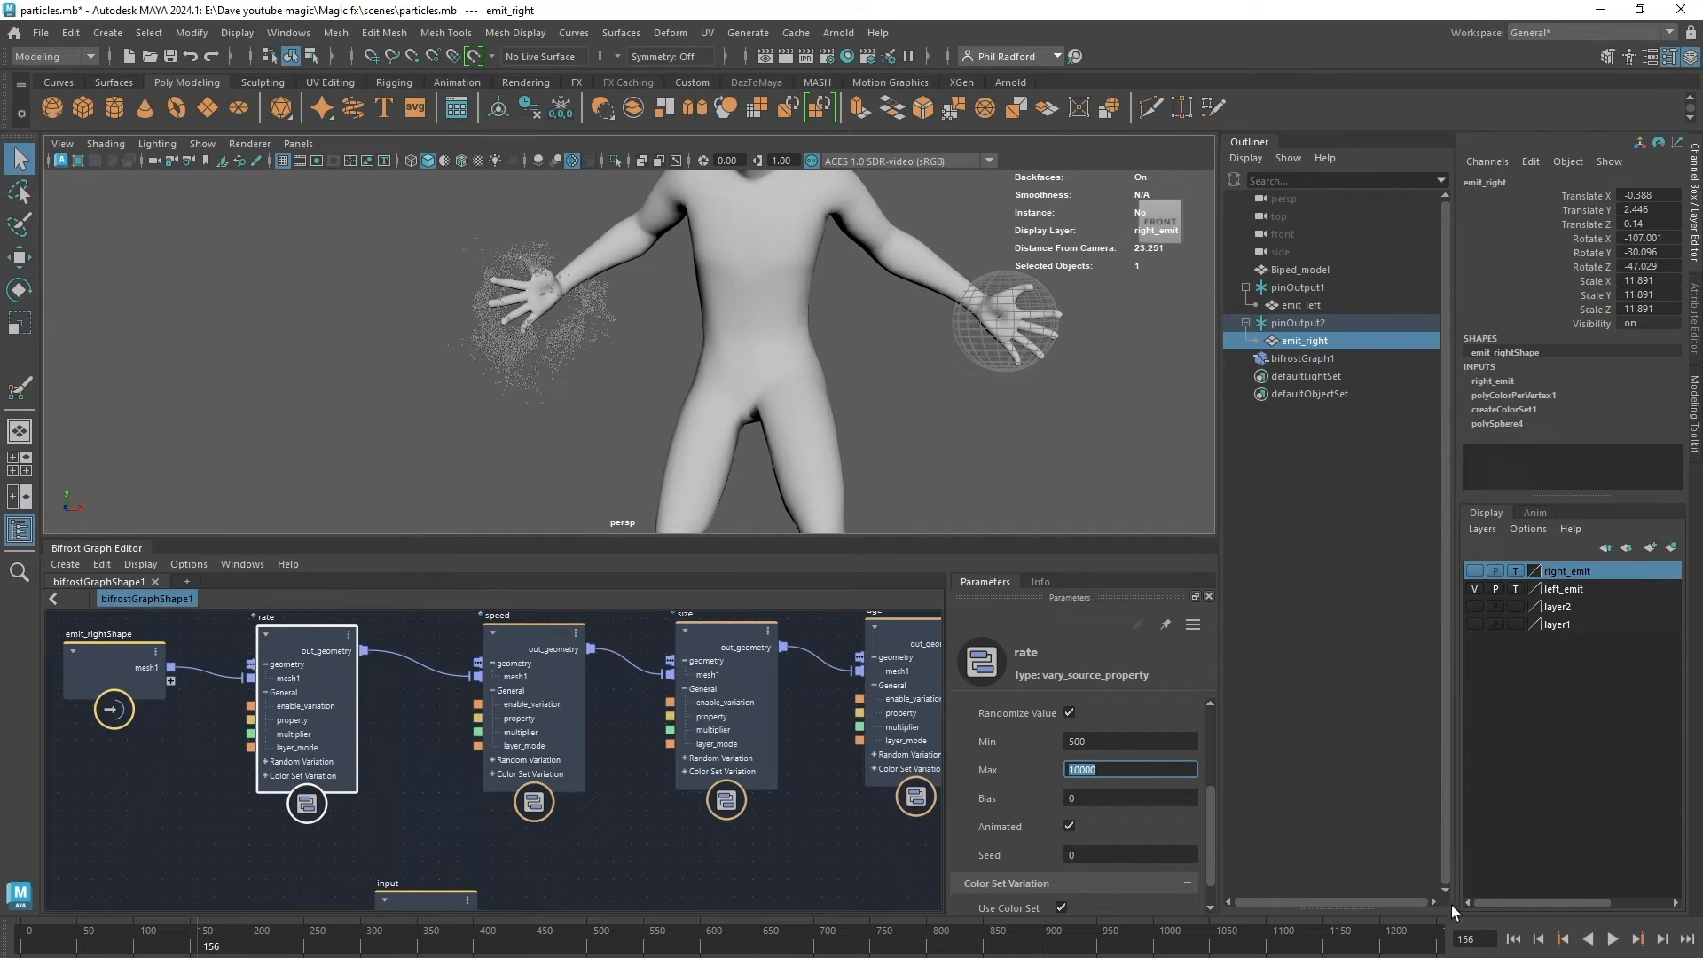
left_click(1514, 938)
left_click(1612, 939)
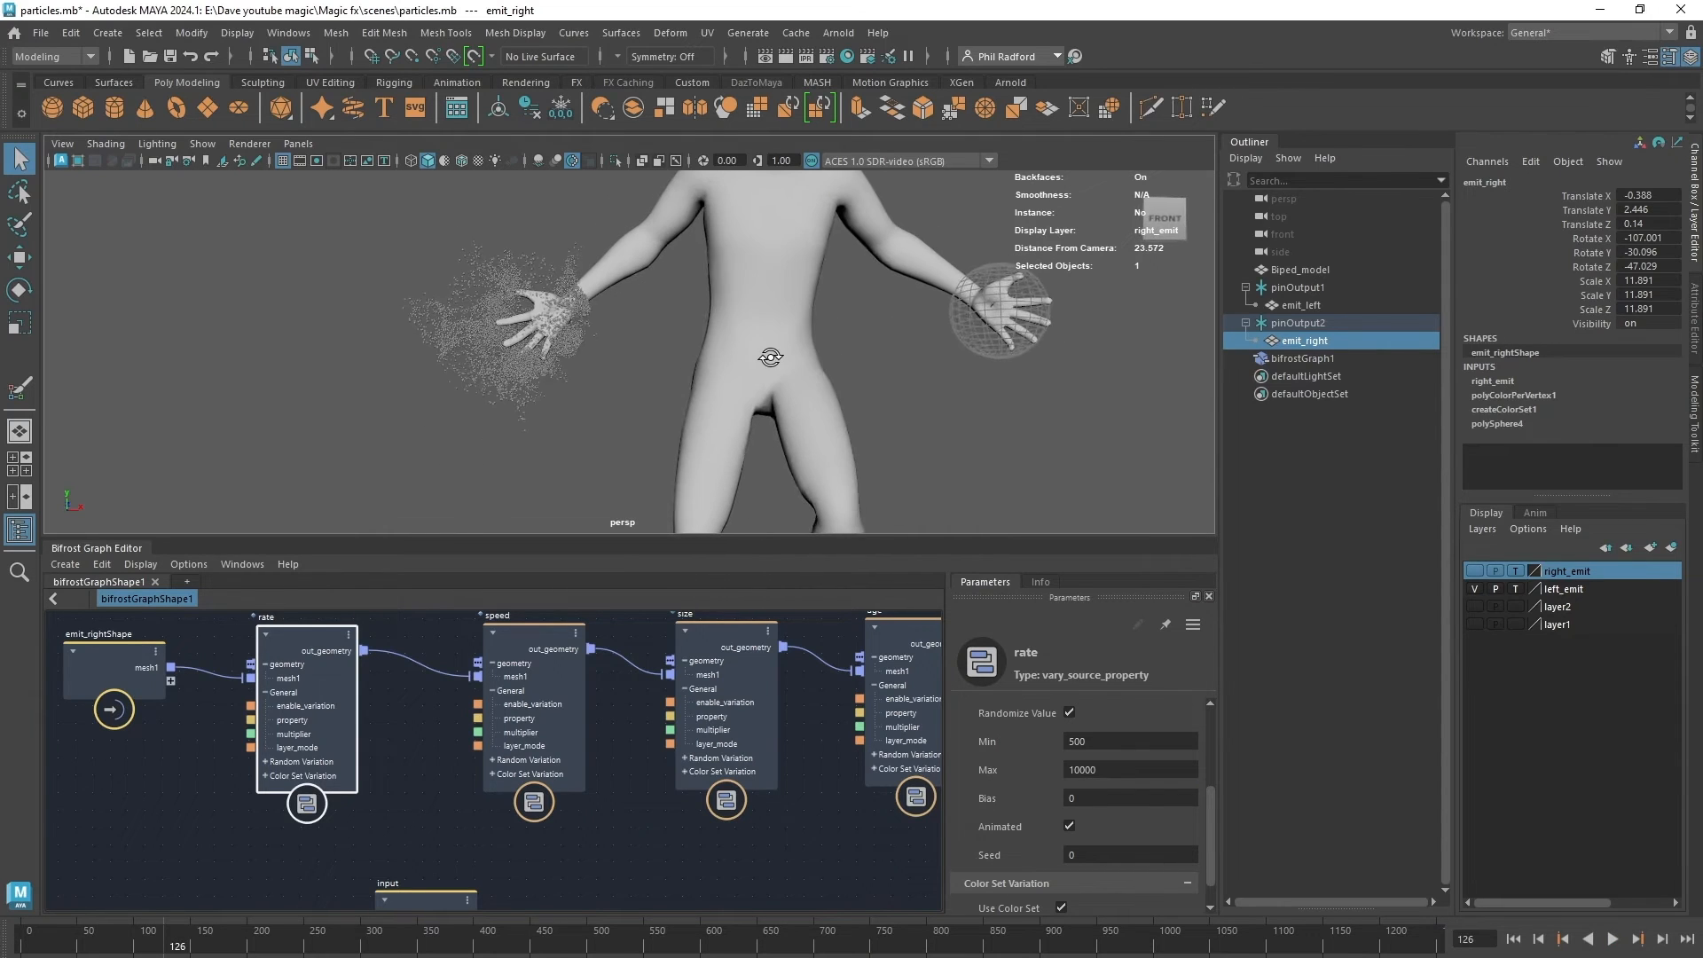
left_click(1512, 939)
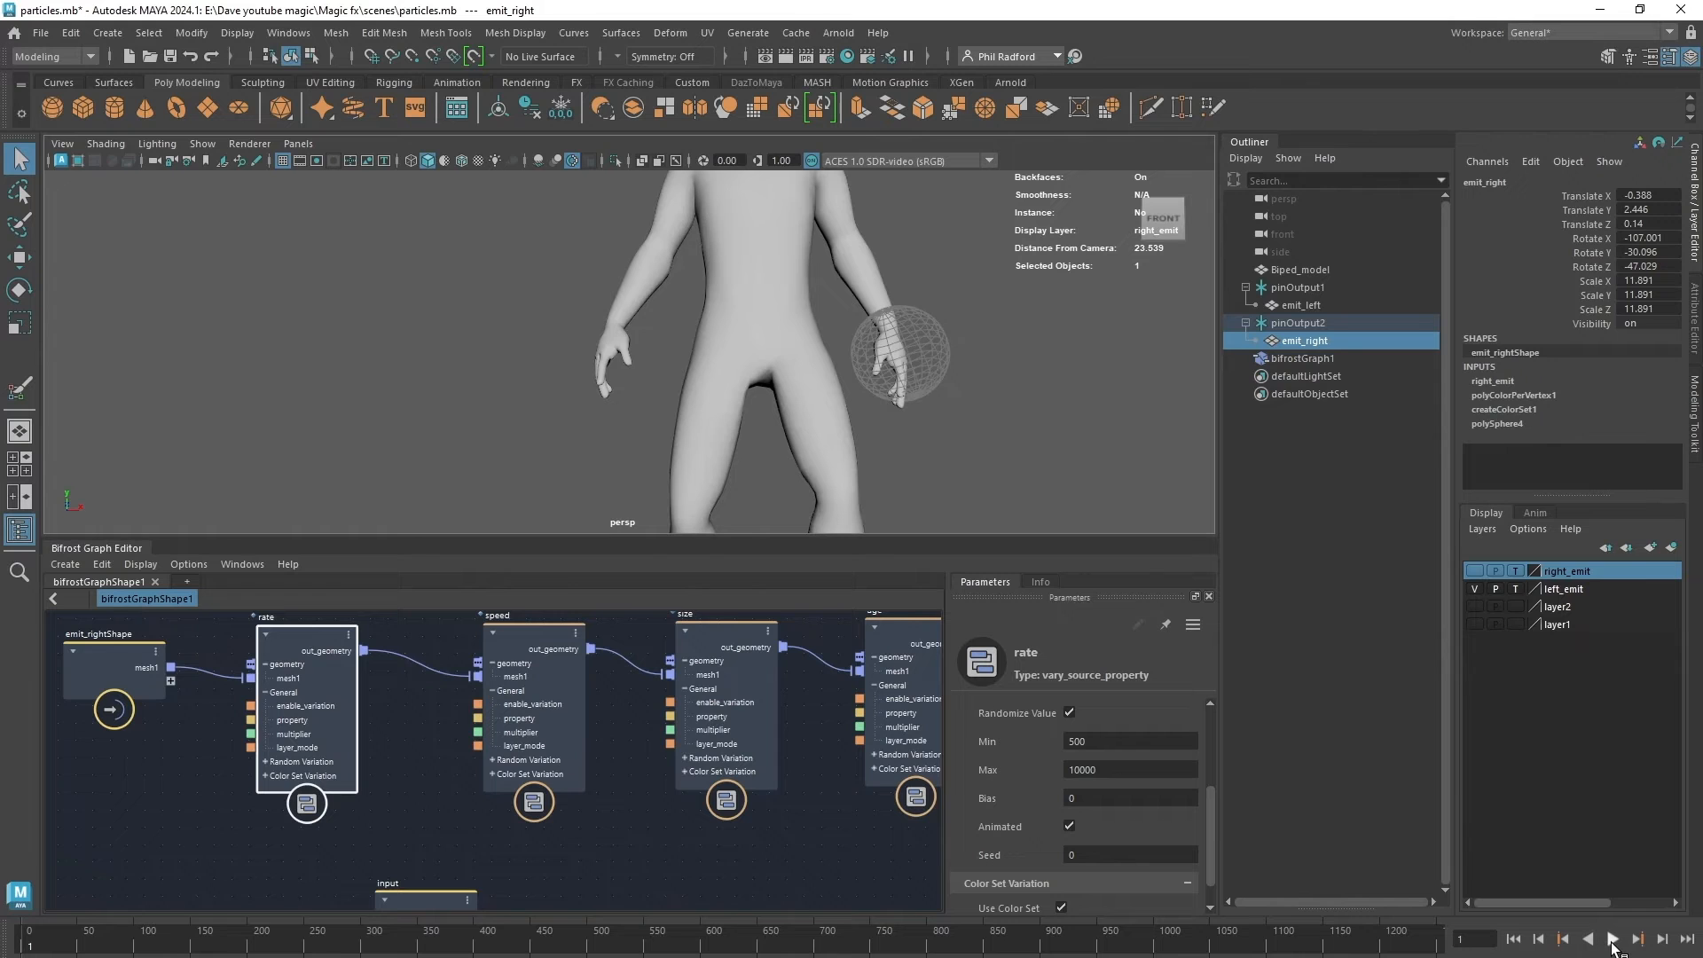
left_click(1612, 940)
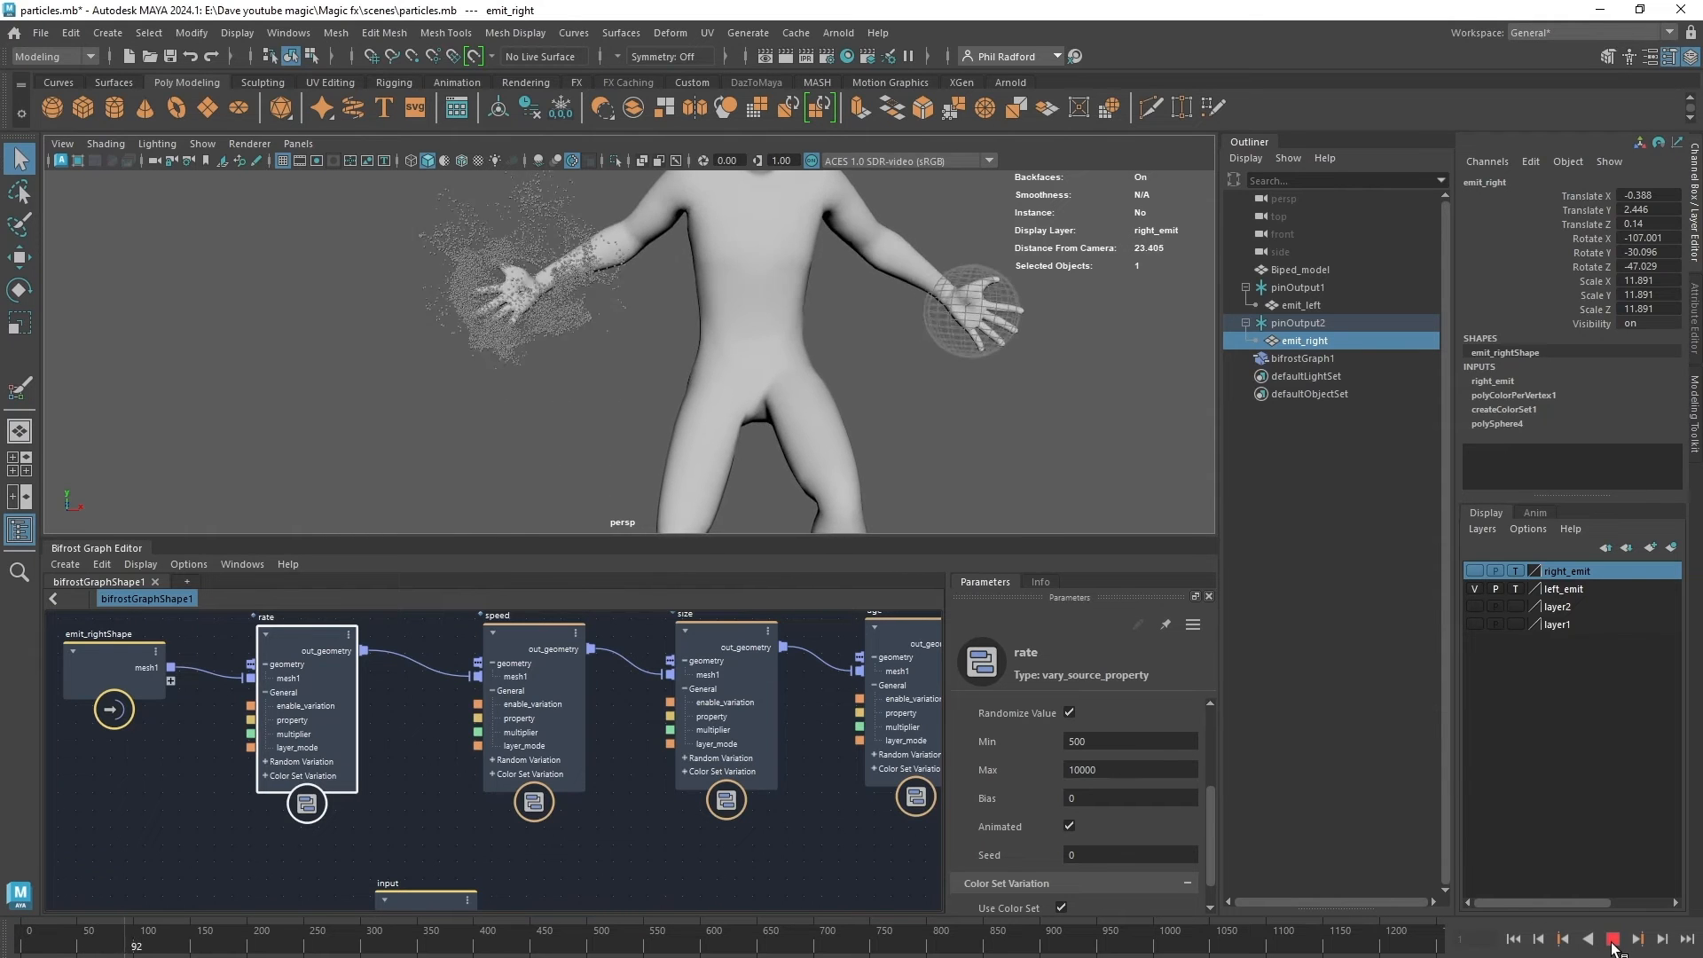
left_click(1612, 941)
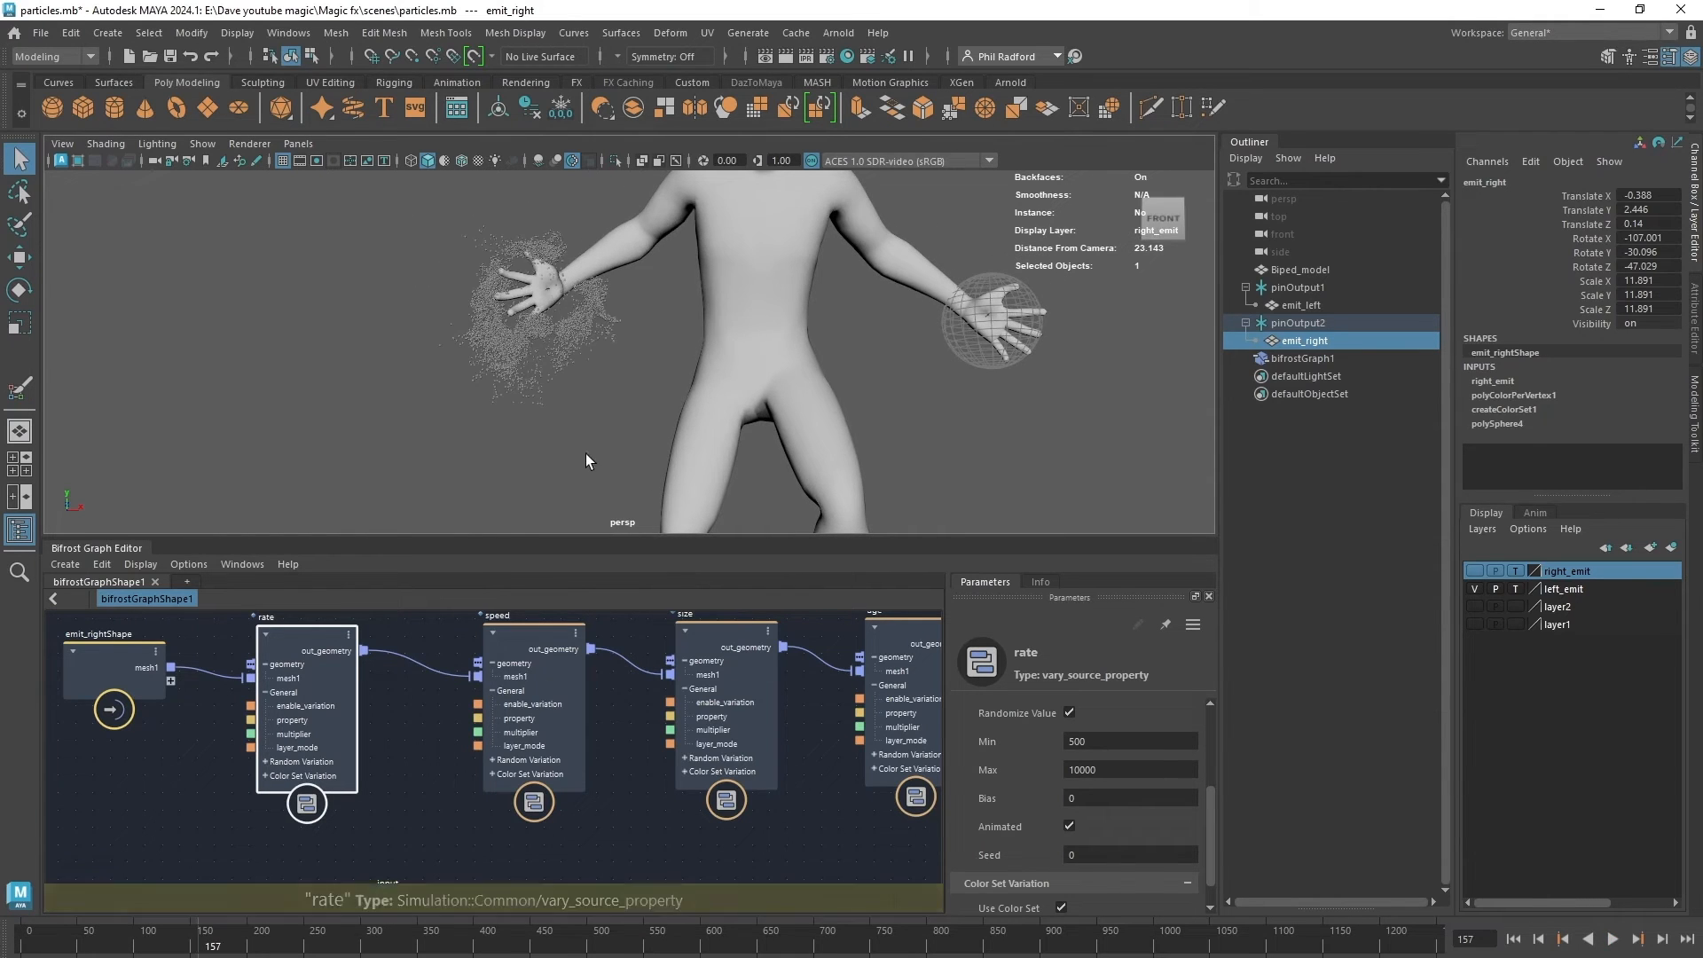
Examine the particles around the character's right hand at frame 157 from several angles, both up close and with the whole body framed.
left_click_drag(587, 460, 612, 414, "alt")
right_click_drag(612, 415, 456, 402, "alt")
left_click_drag(609, 418, 570, 415, "alt")
middle_click_drag(638, 388, 611, 421, "alt")
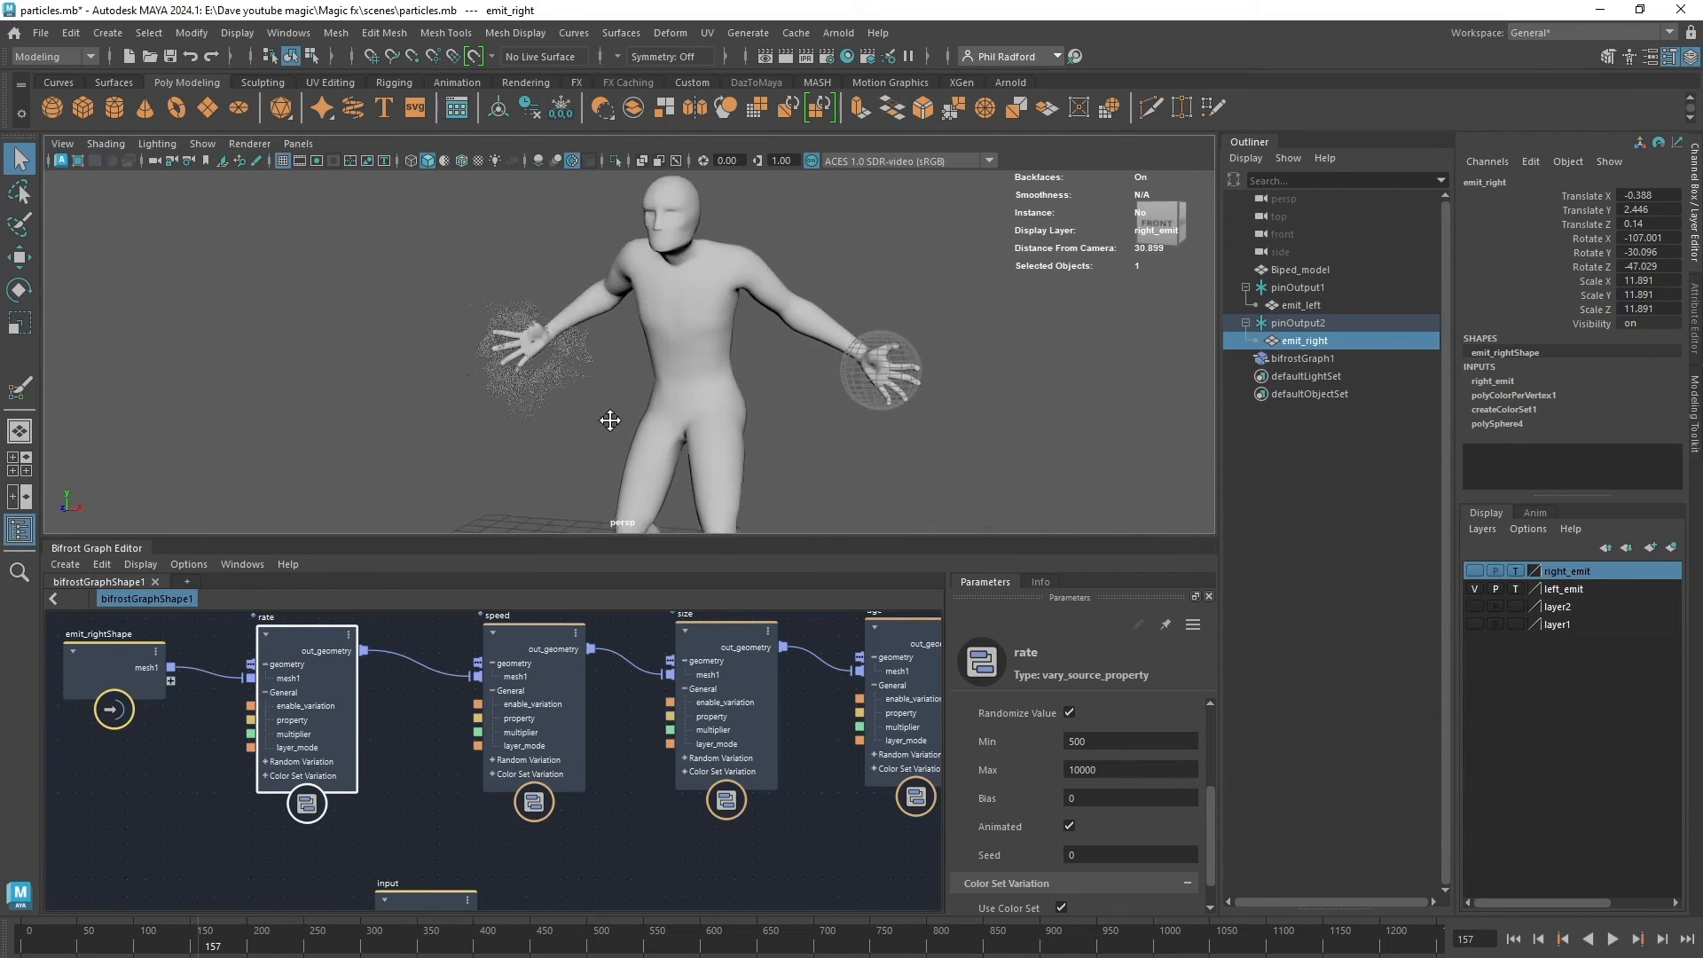
mouse_move(610, 420)
left_mouse_down("alt")
mouse_move(723, 437)
mouse_move(639, 435)
left_mouse_up("alt")
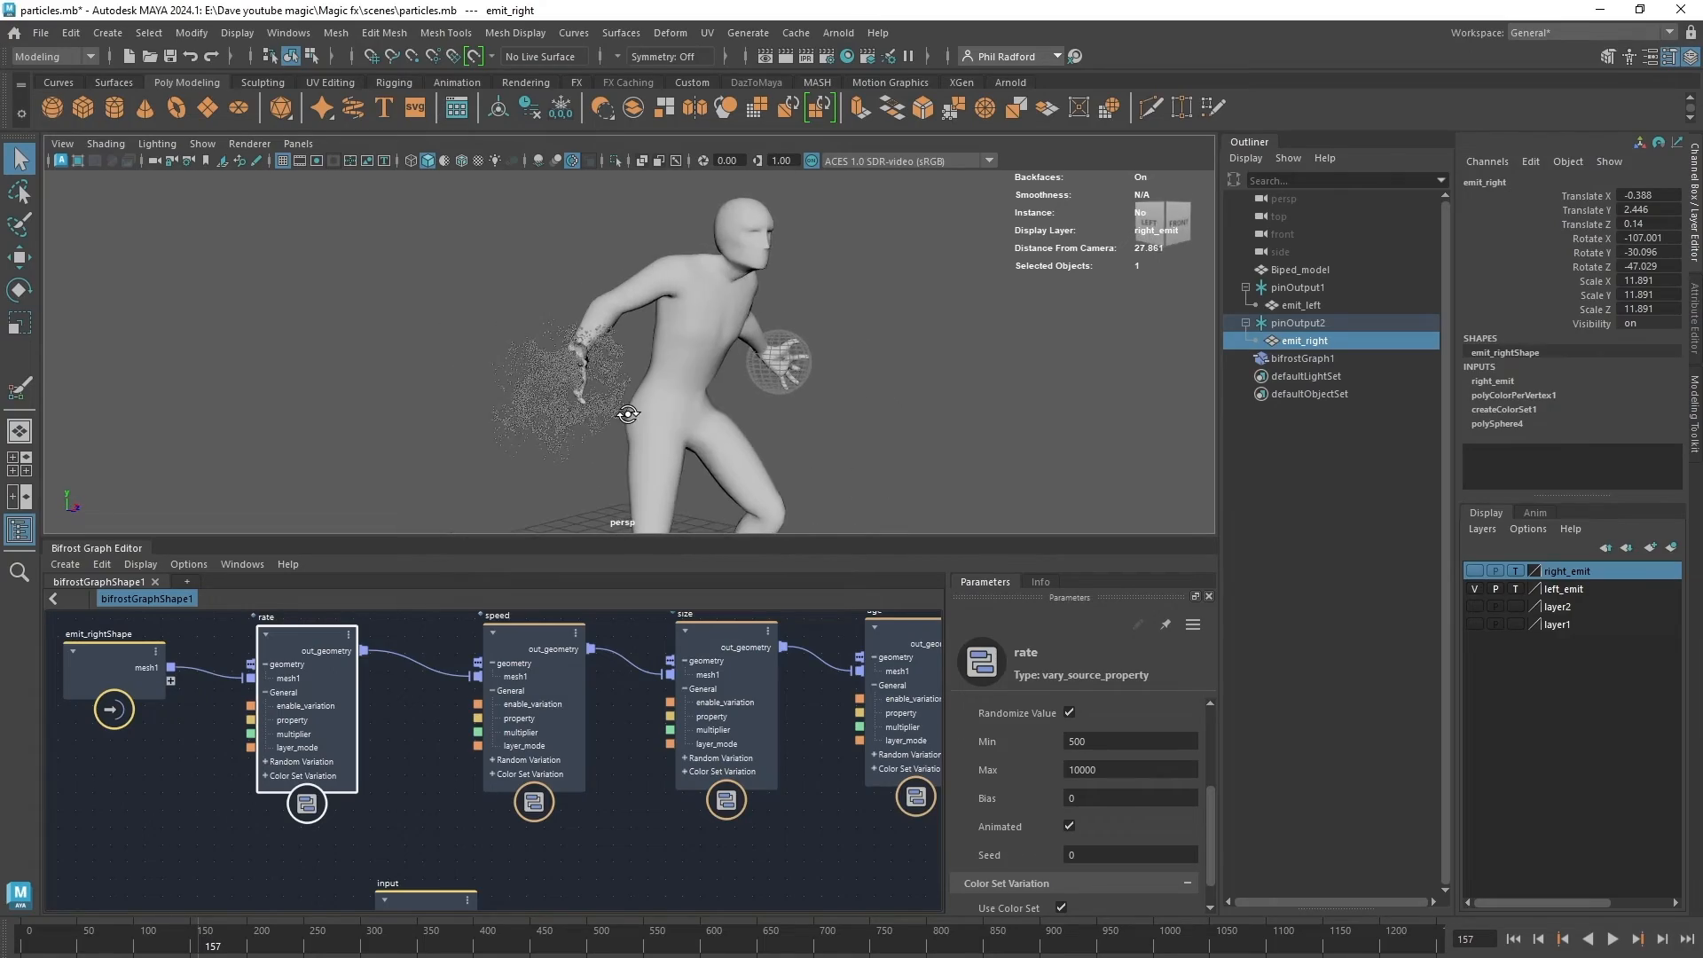
right_click_drag(639, 435, 728, 461, "alt")
middle_click_drag(639, 426, 594, 414, "alt")
left_click_drag(594, 414, 295, 284, "alt")
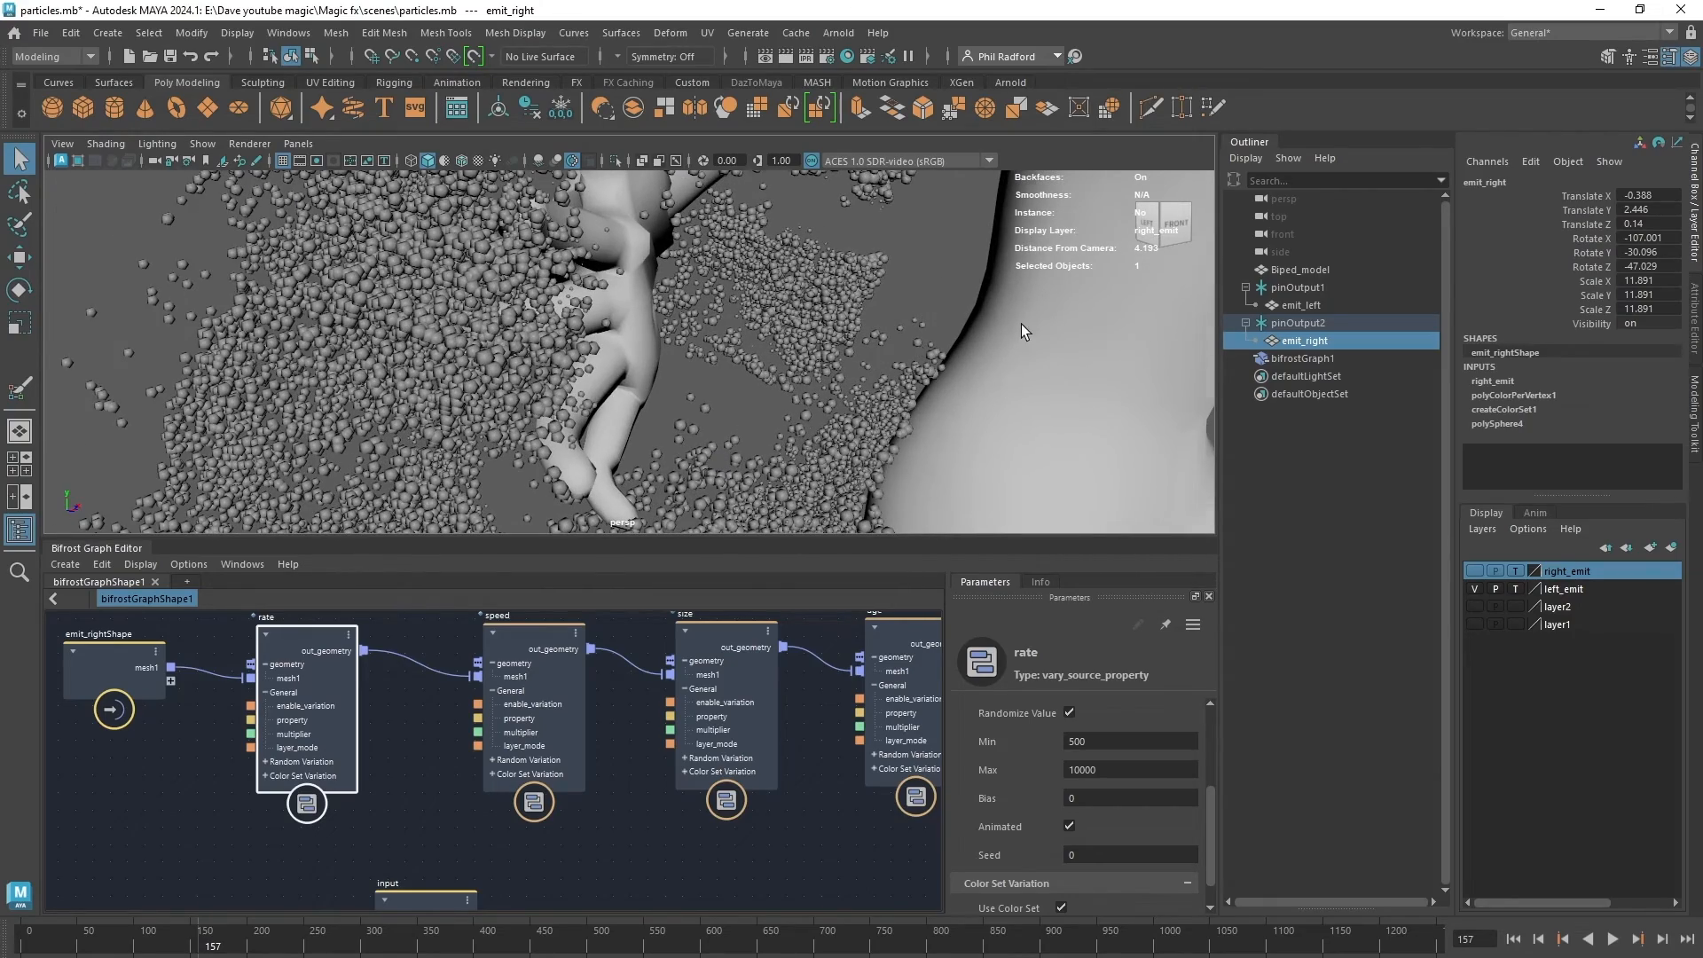
key("a")
left_click_drag(1020, 323, 710, 347, "alt")
right_click_drag(710, 348, 726, 352, "alt")
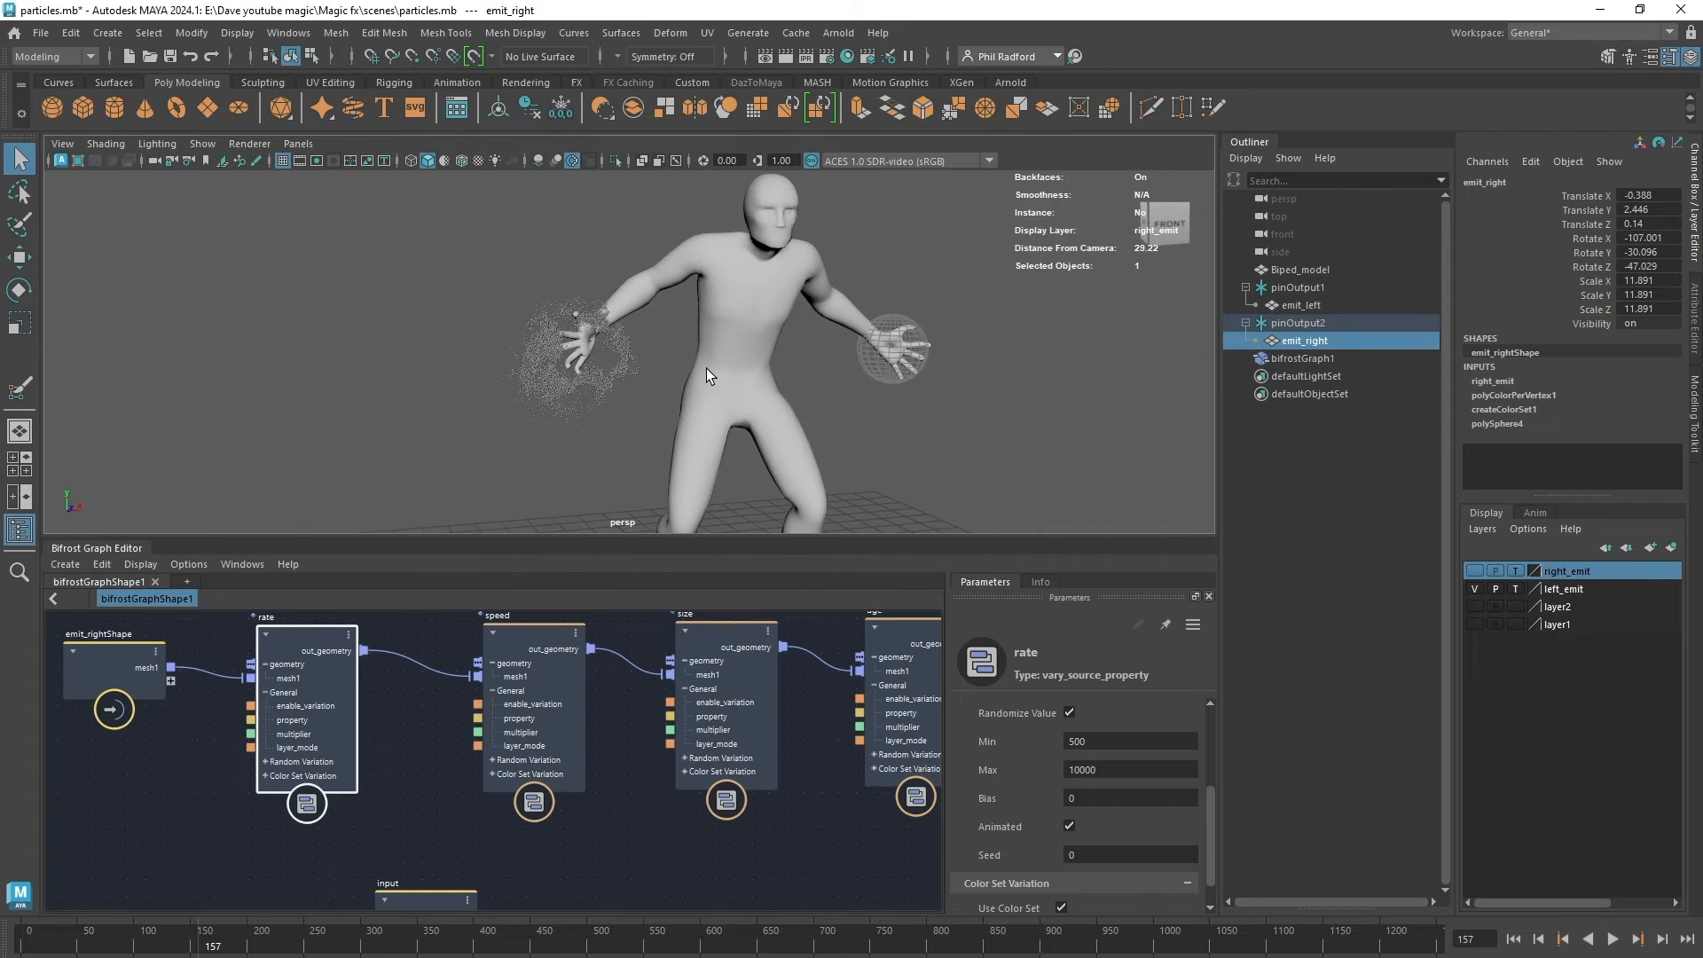
Cycle the viewport background to solid black and replay the particle animation from the start against it.
key("alt+b")
key("alt+b")
key("alt+b")
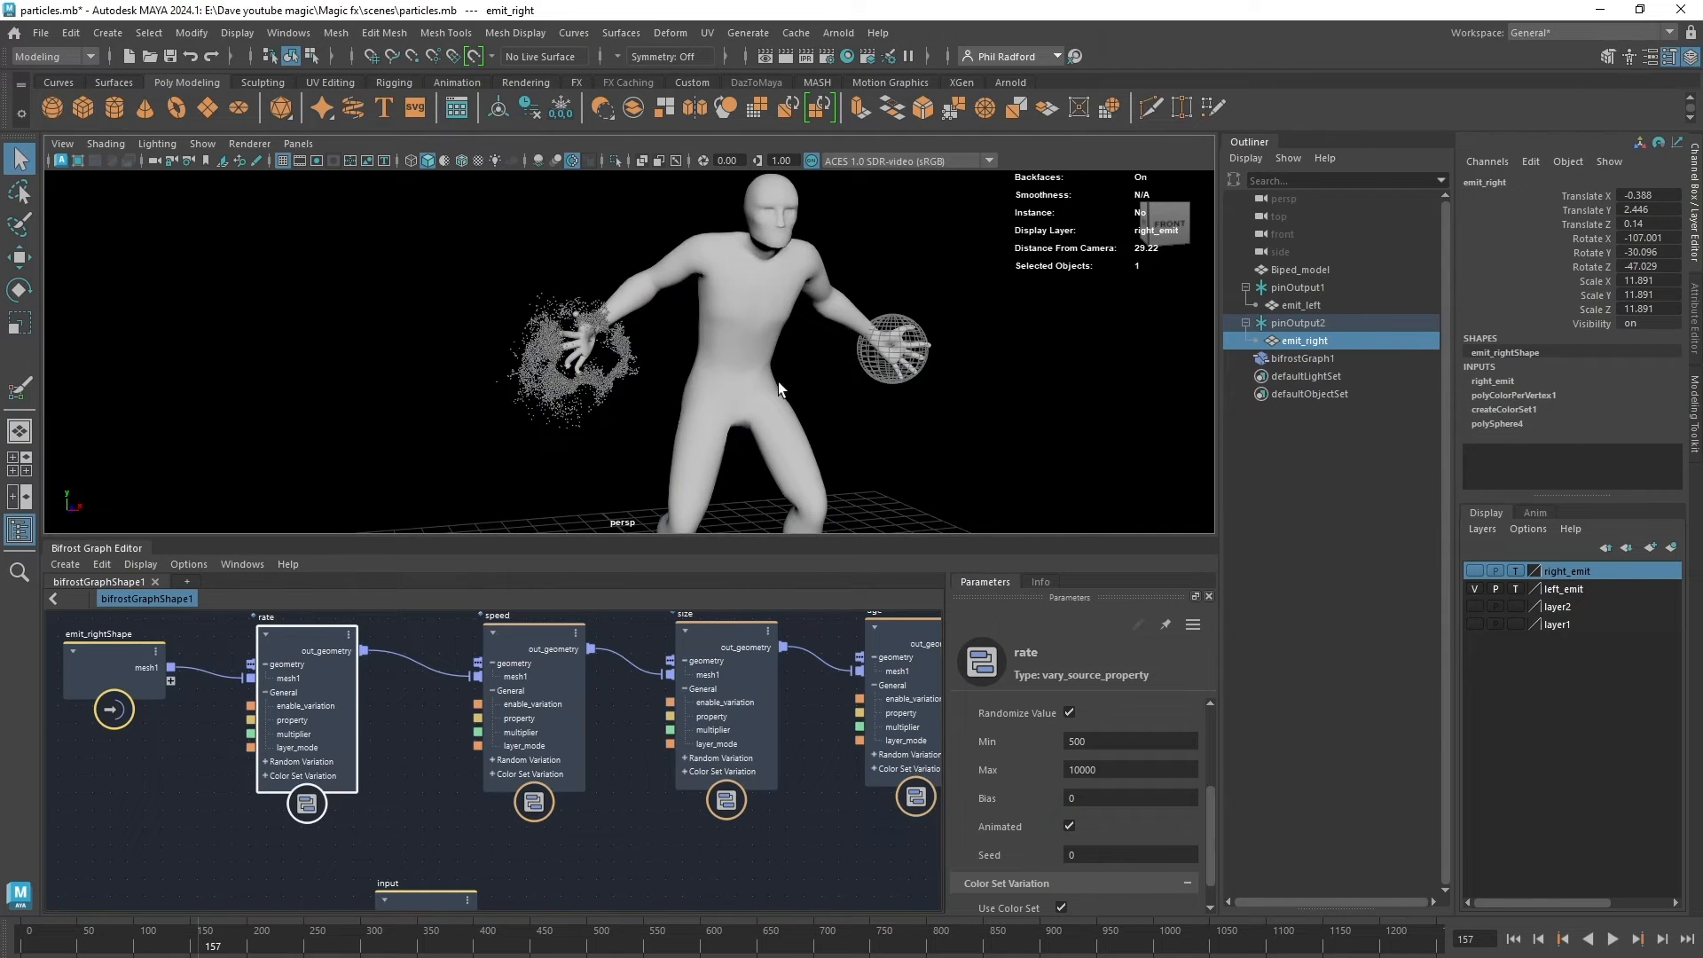
left_click_drag(779, 388, 781, 391, "alt")
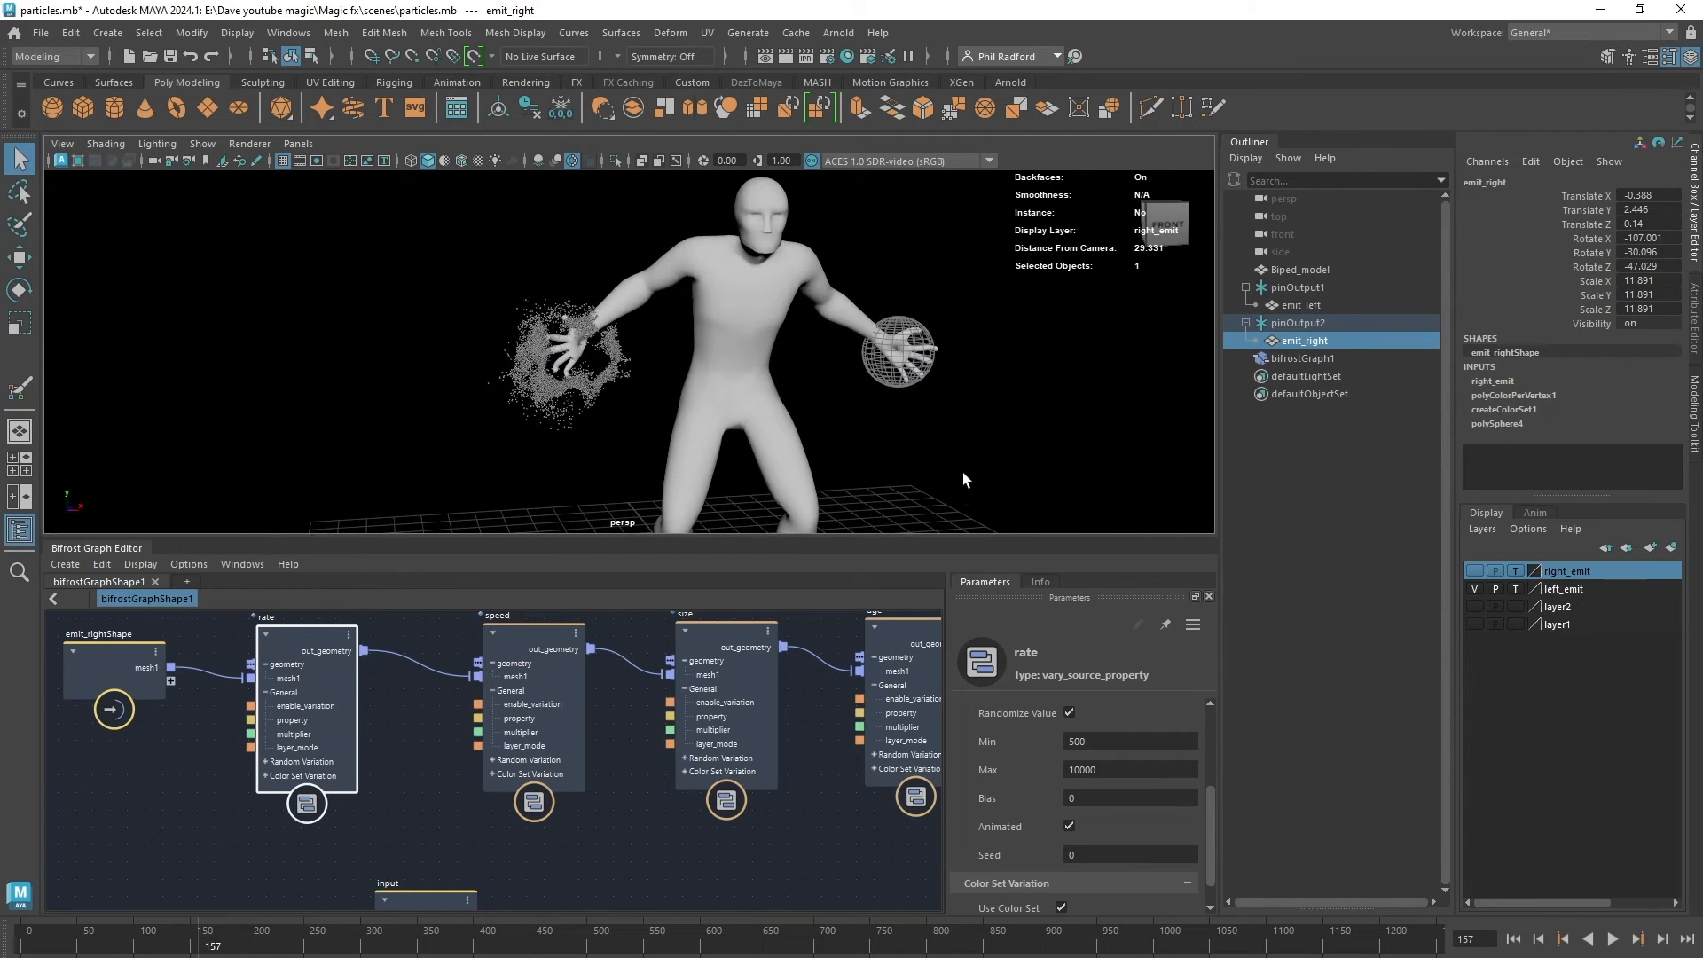
left_click_drag(964, 480, 976, 483, "alt")
left_click(1513, 939)
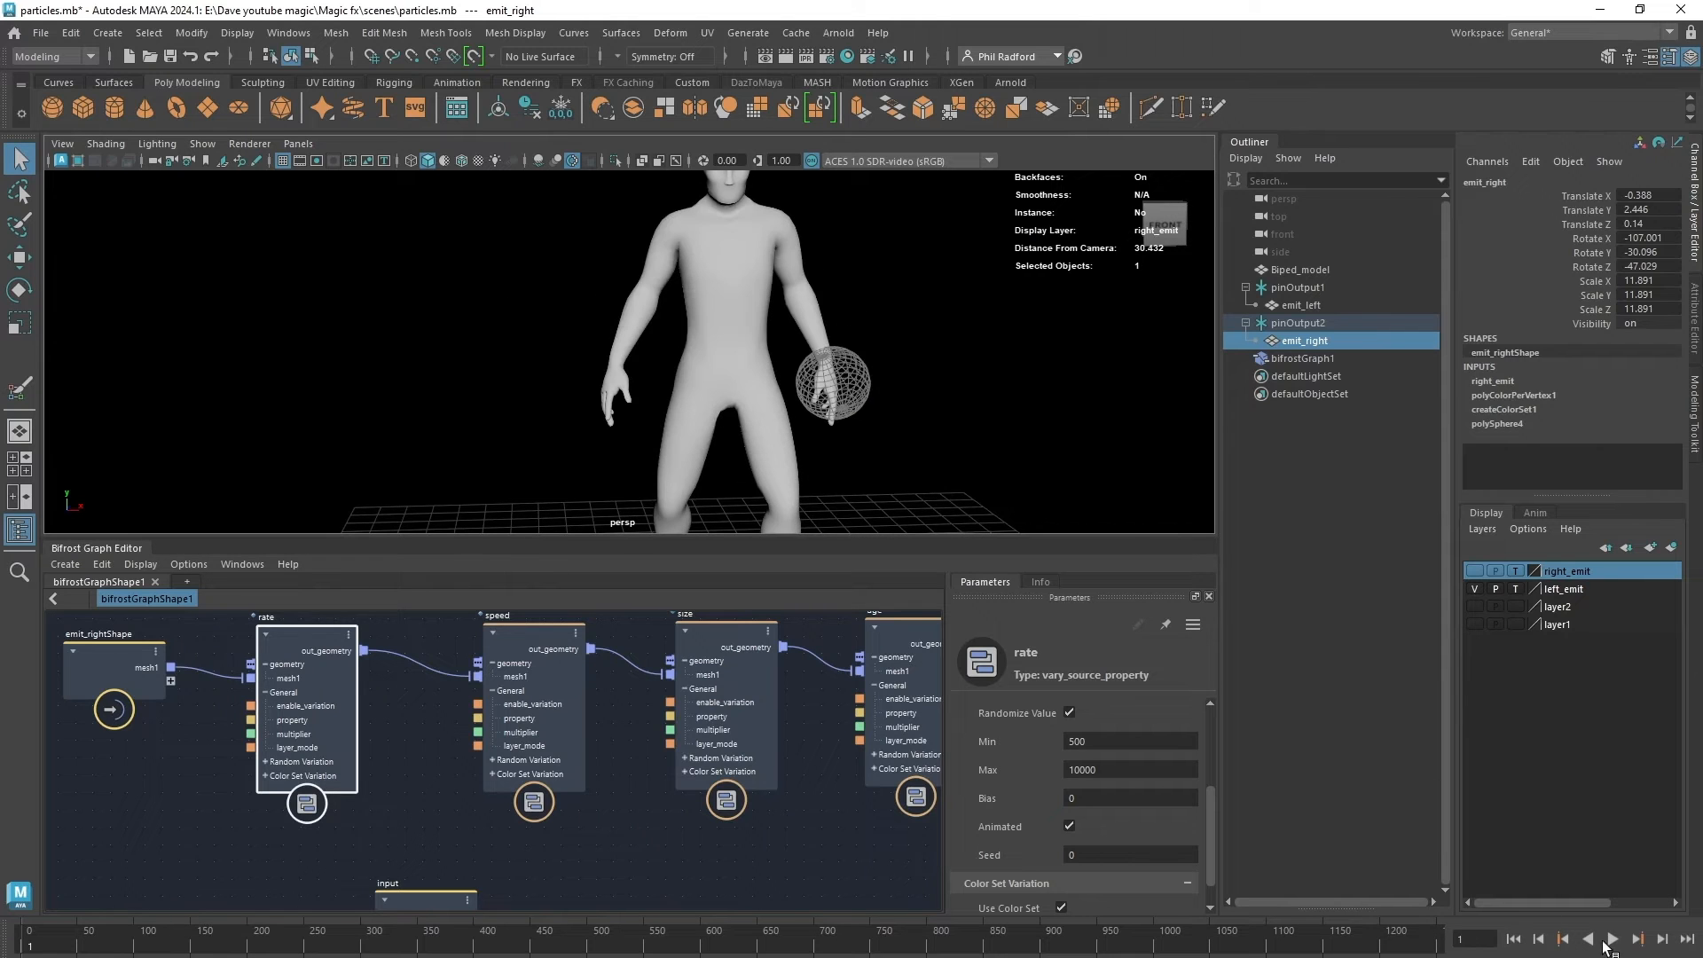
left_click(1613, 941)
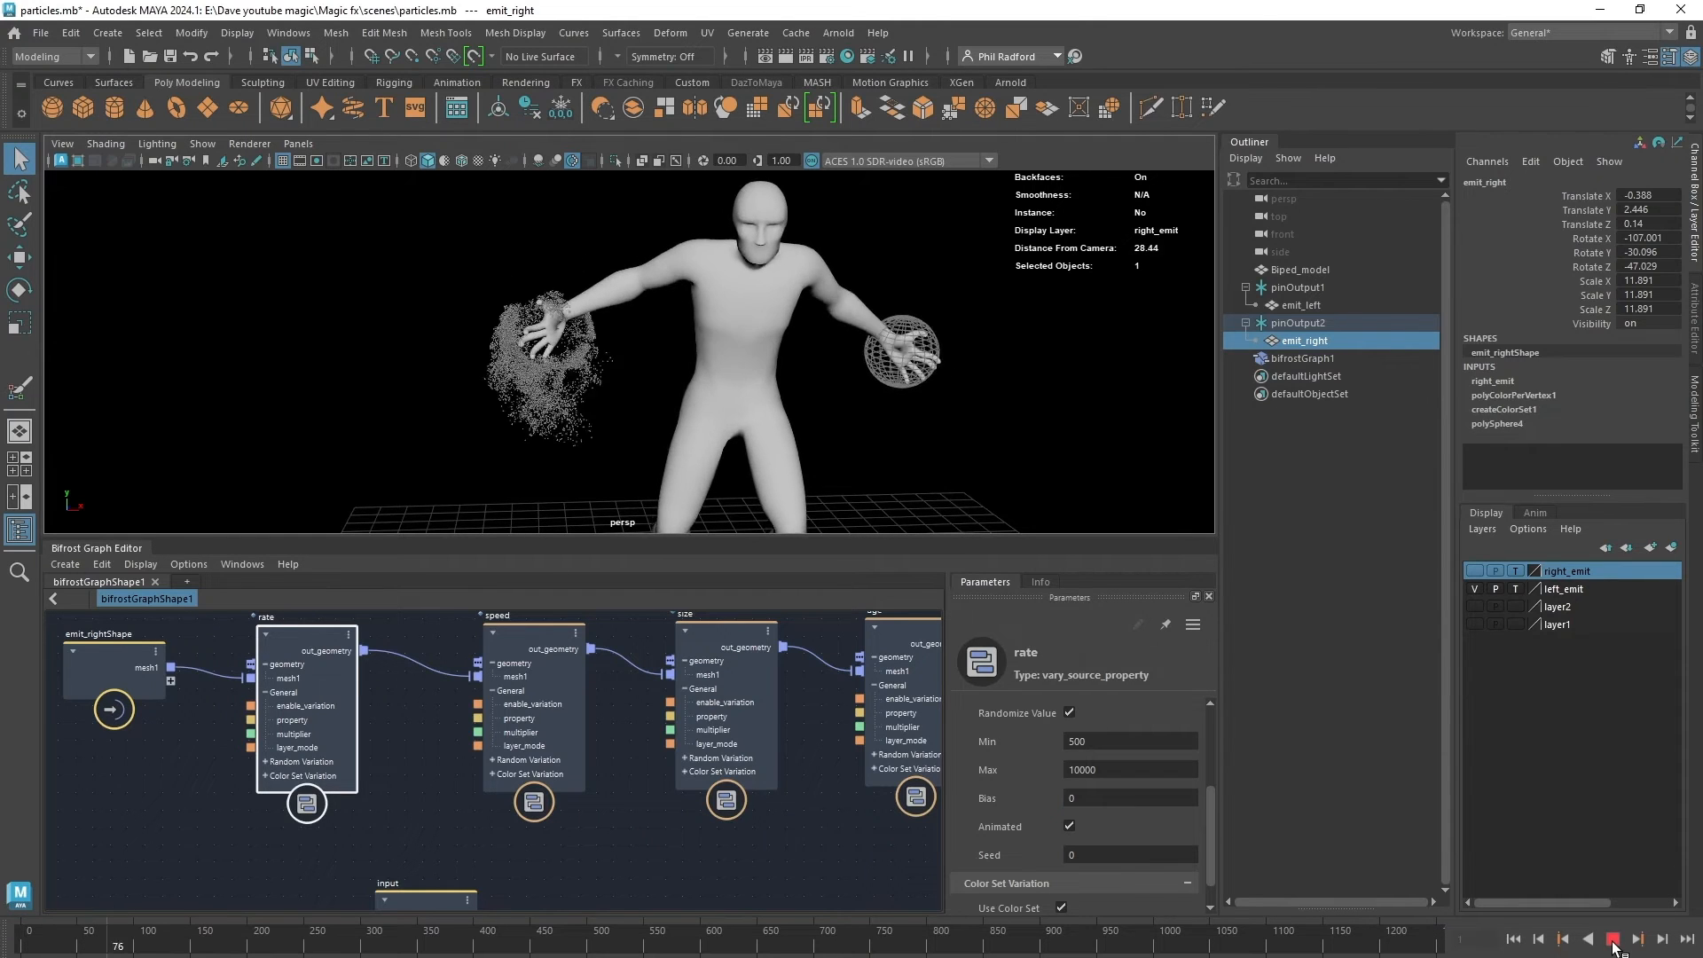
Set the Rate of the source_particles node to 150000.
middle_click_drag(782, 847, 350, 842, "alt")
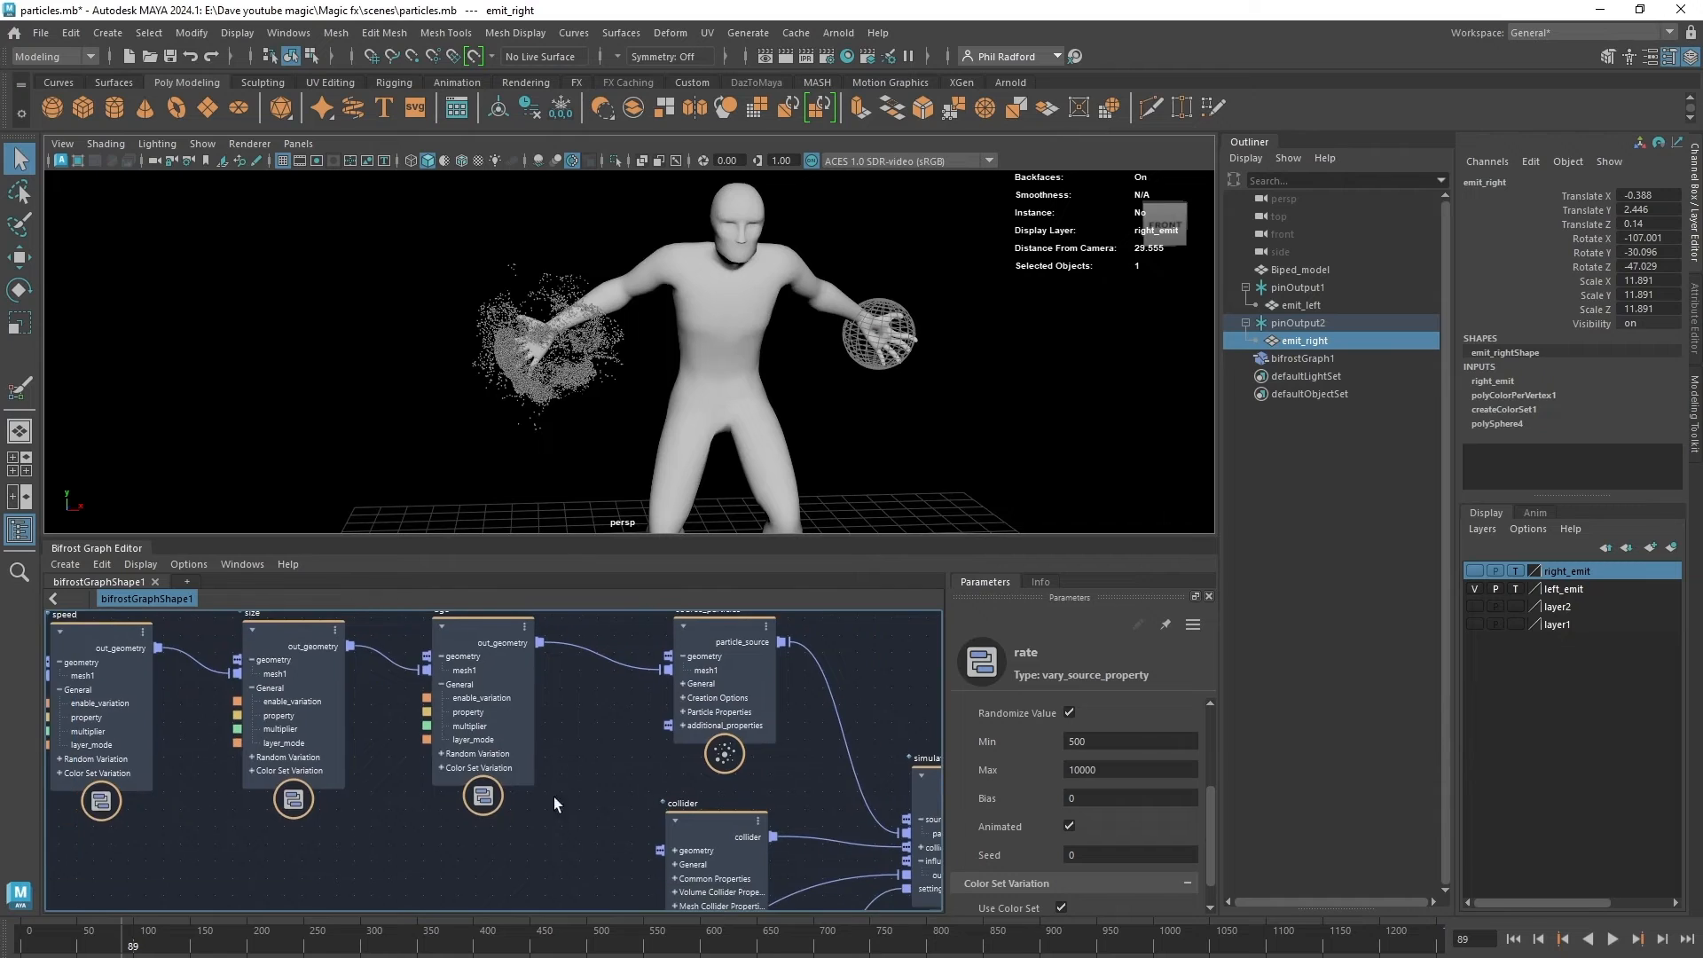
middle_click_drag(640, 773, 498, 829, "alt")
left_click(561, 700)
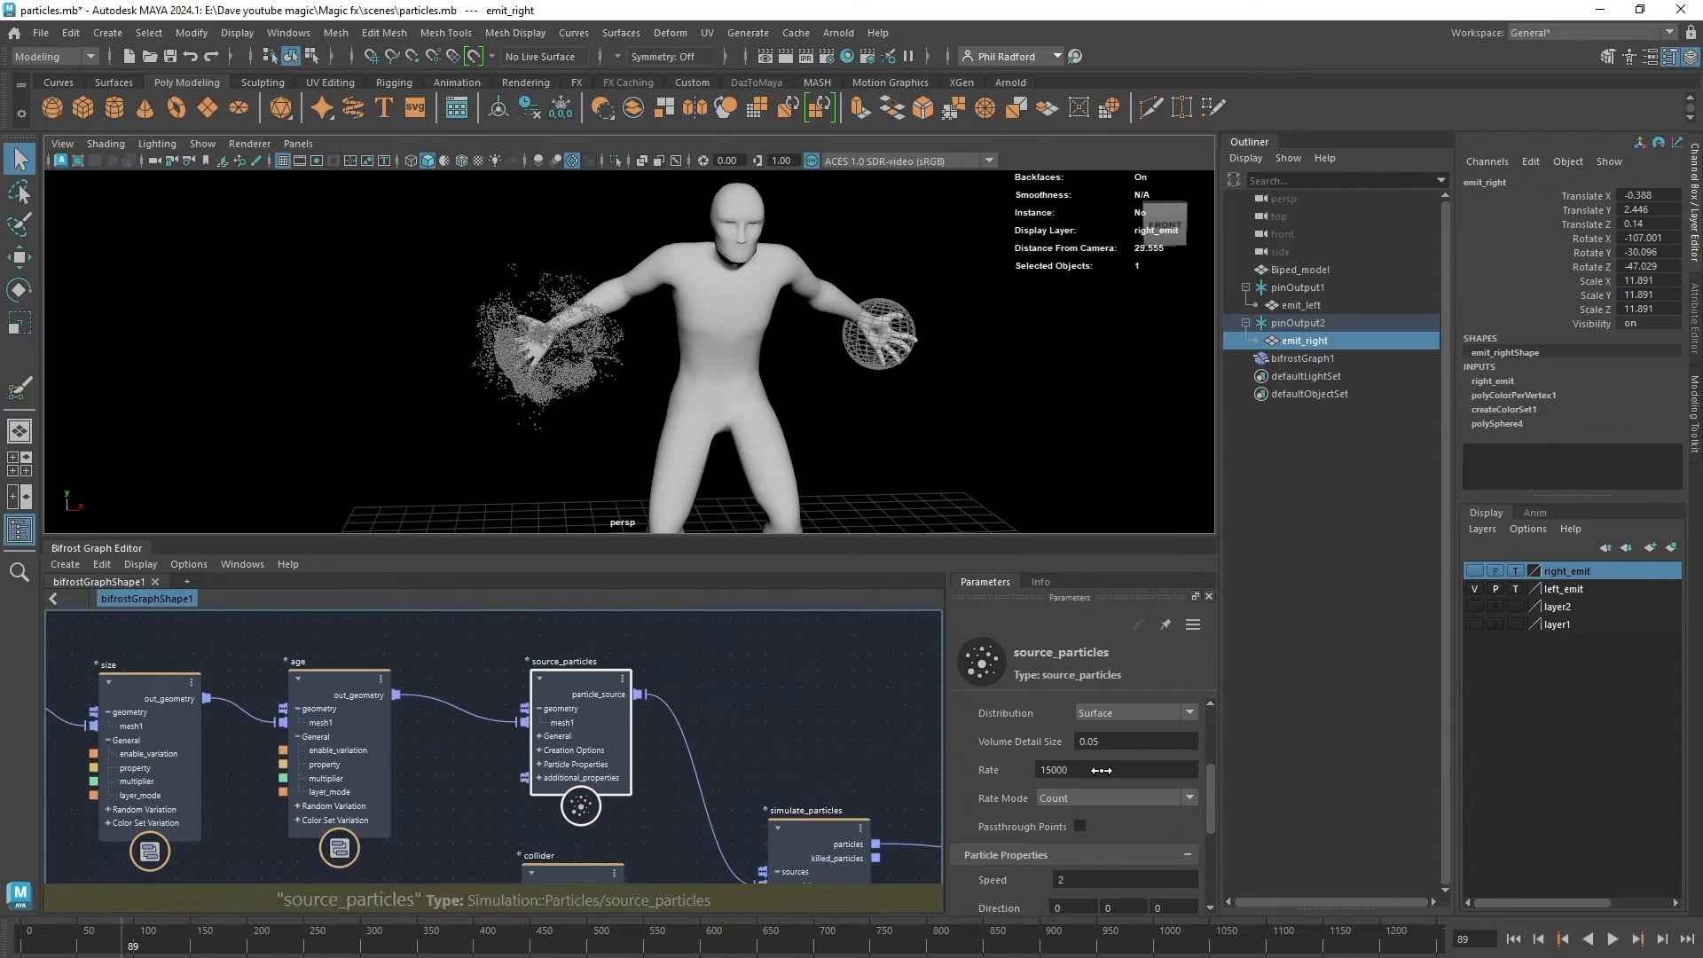
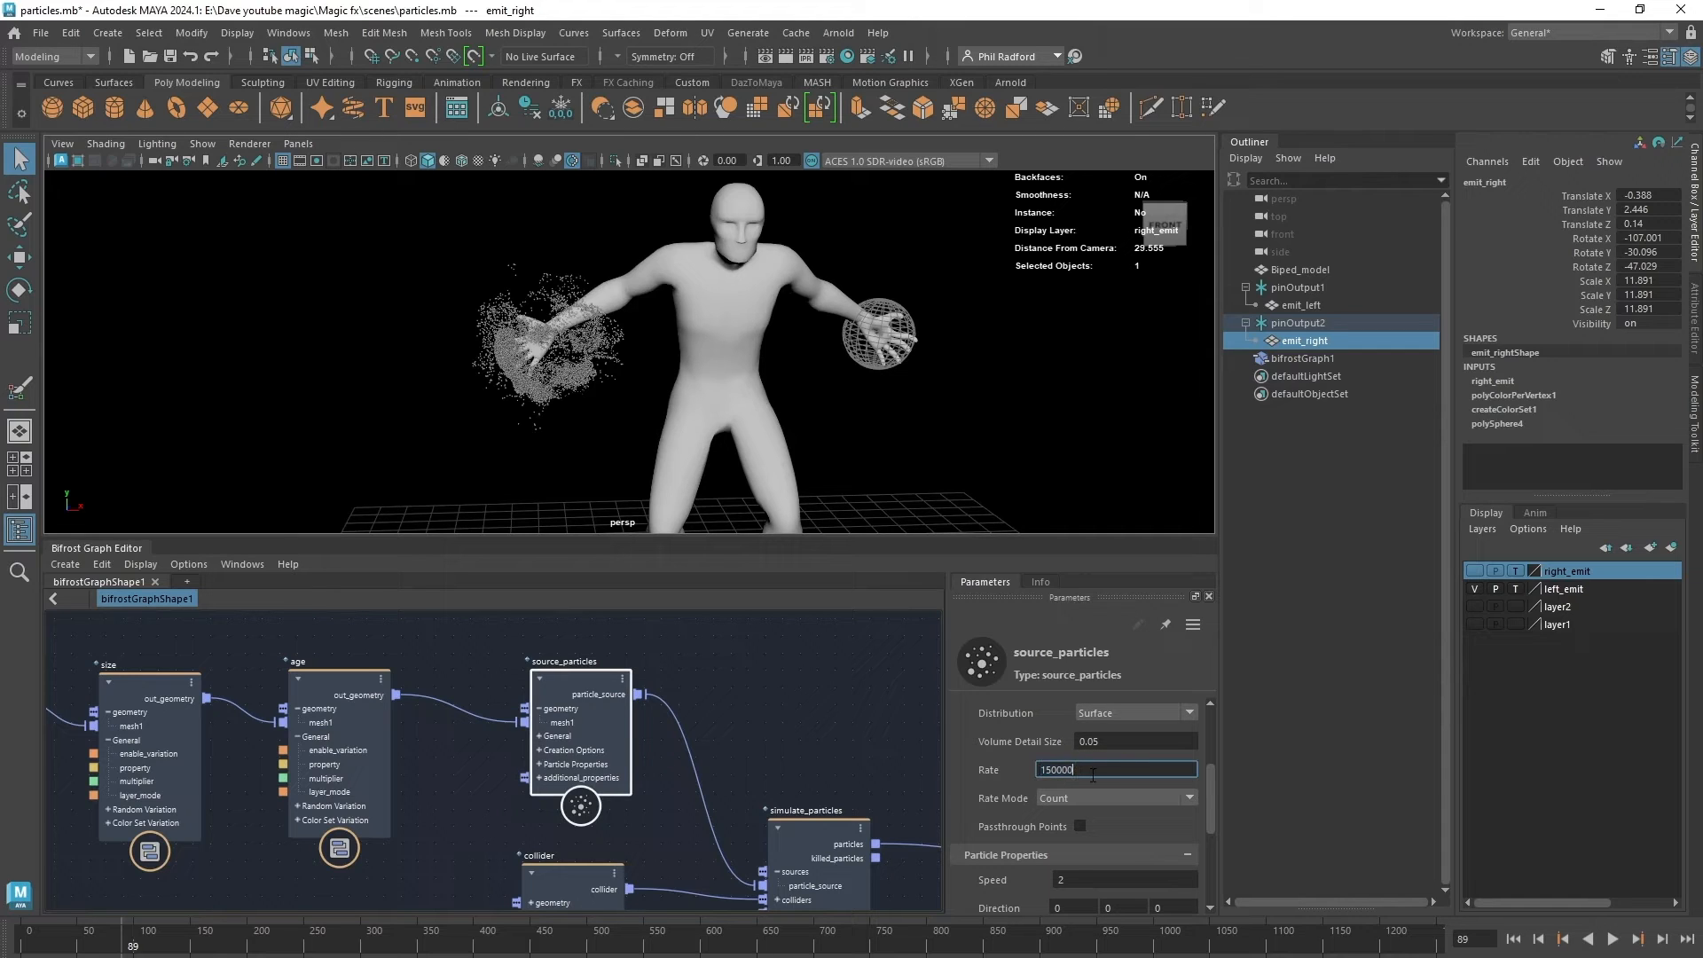
middle_click_drag(431, 848, 866, 835, "alt")
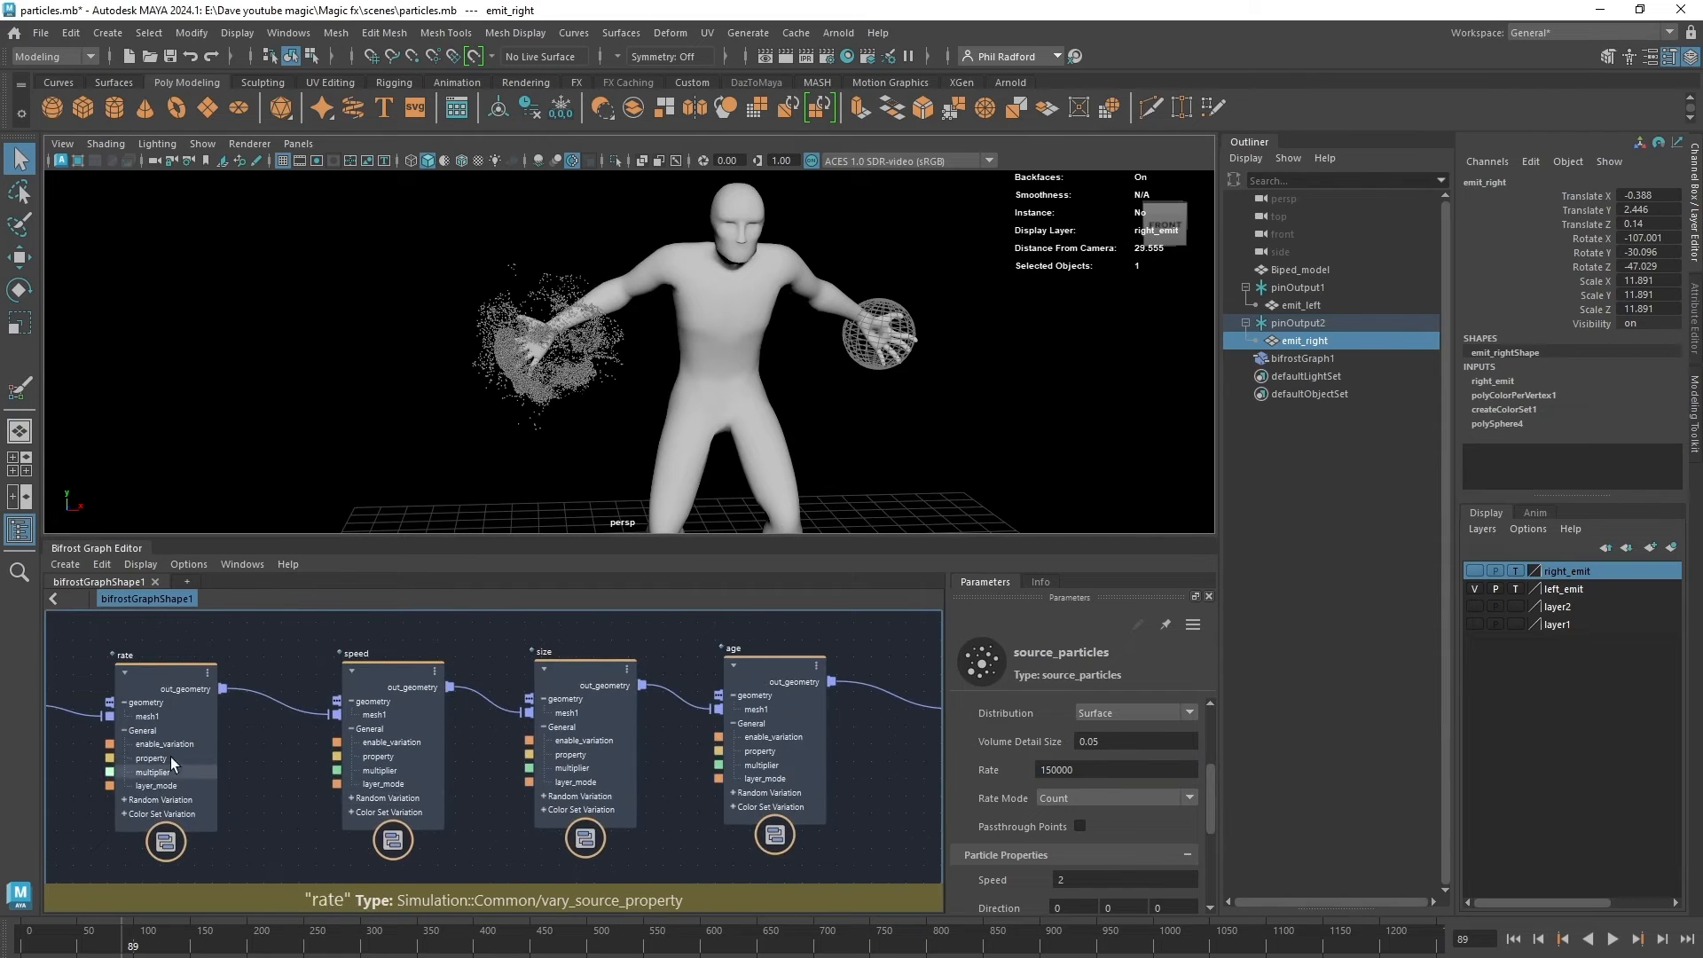
Set the rate node's random variation Max to 100000 and replay the animation from the start.
left_click(166, 704)
left_click(1115, 770)
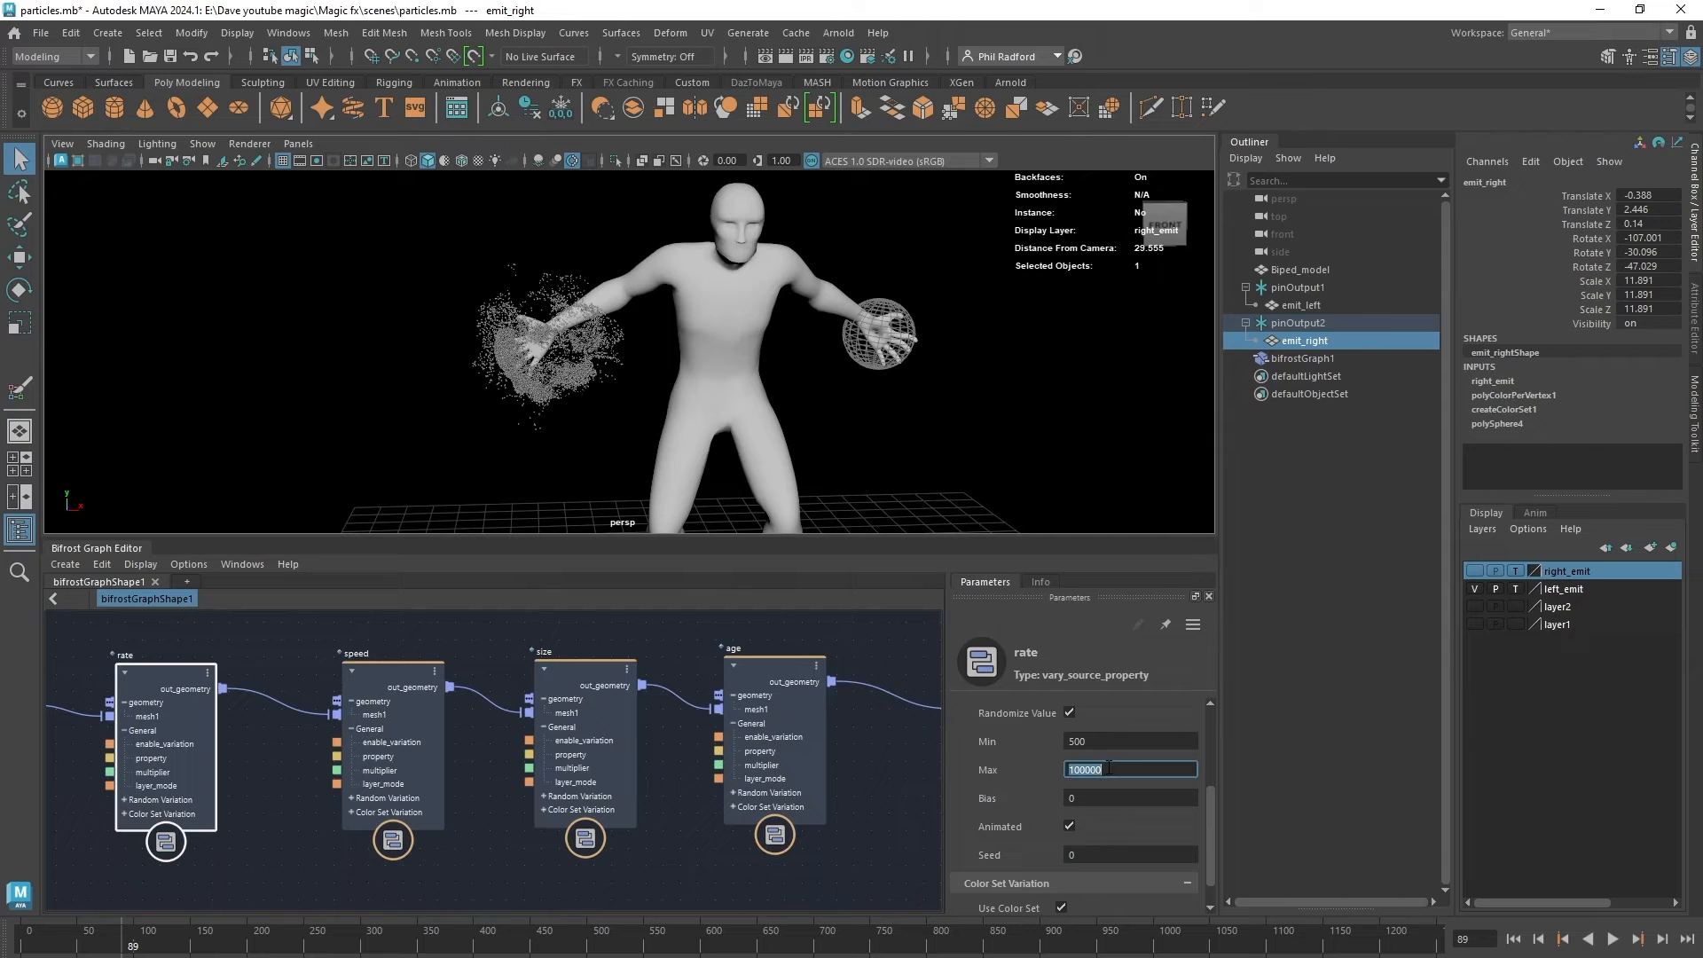
left_click(1514, 940)
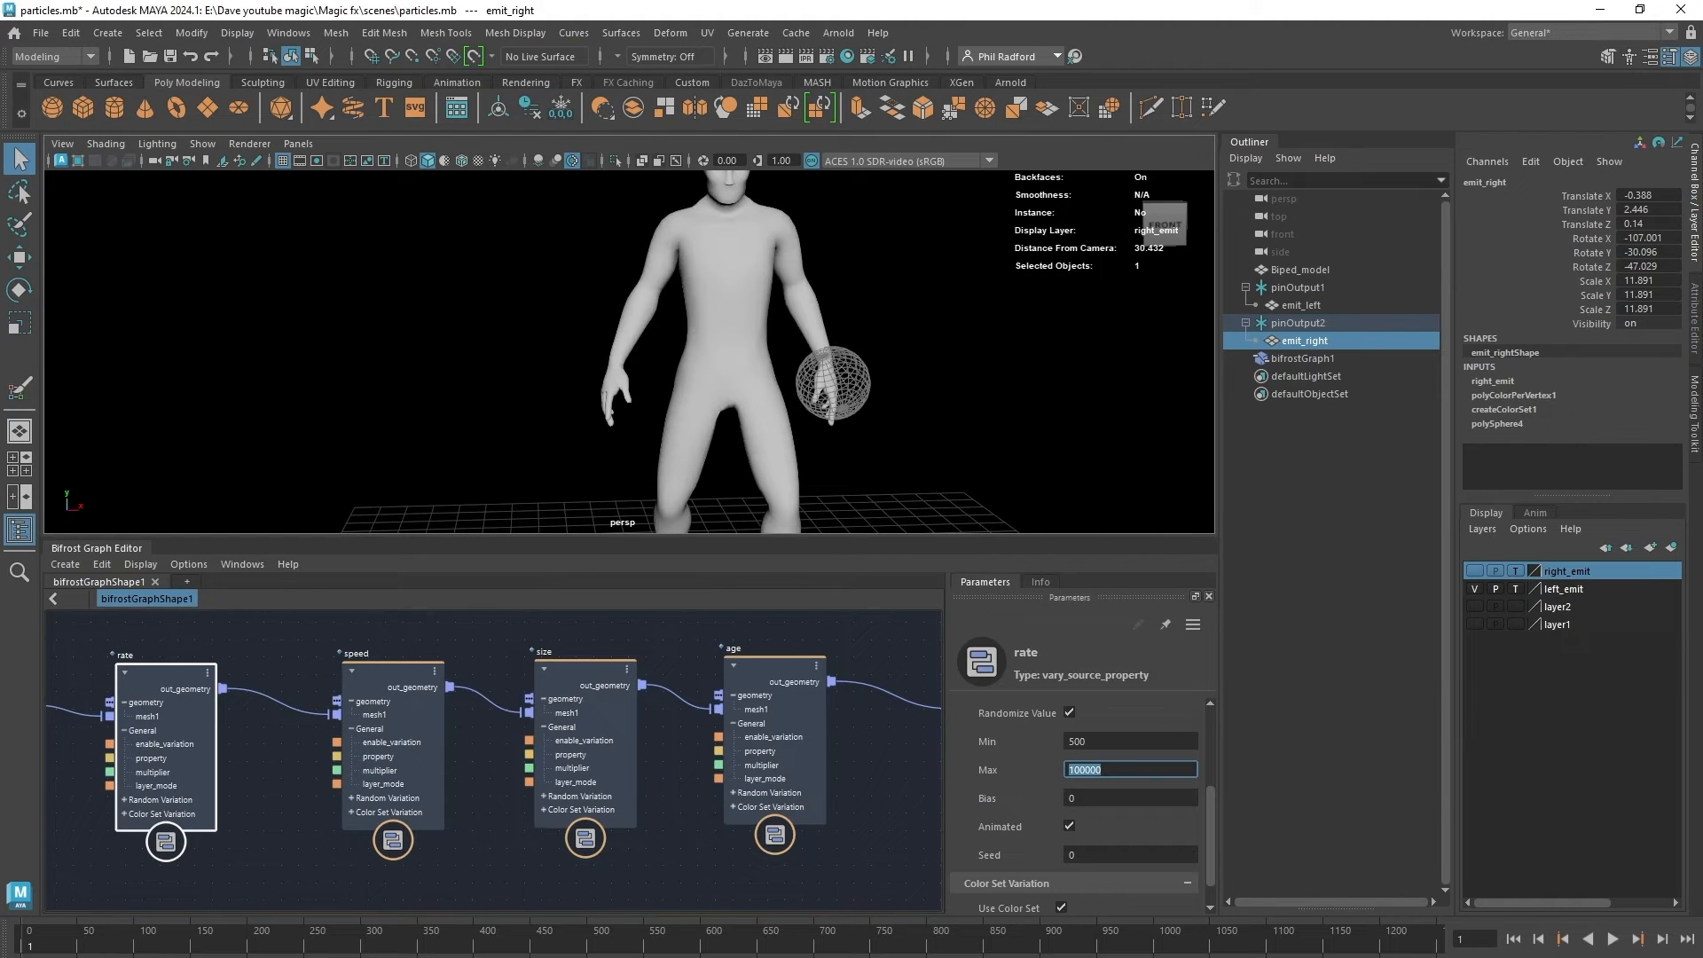
left_click(1613, 940)
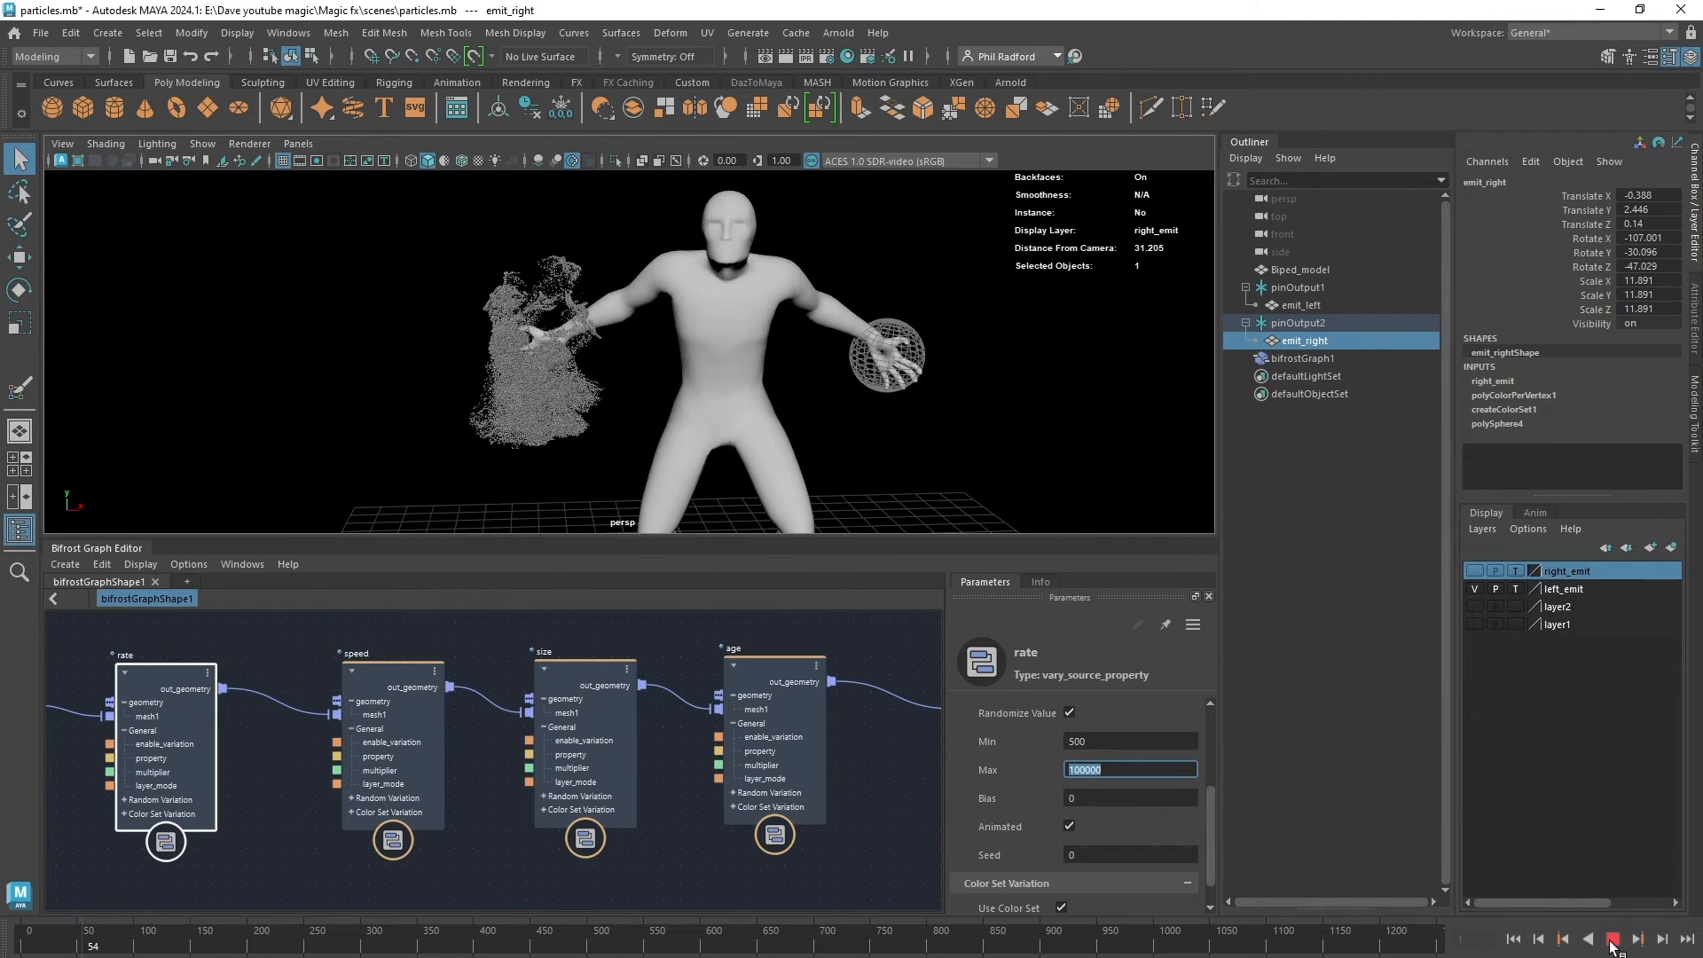
left_click(1613, 940)
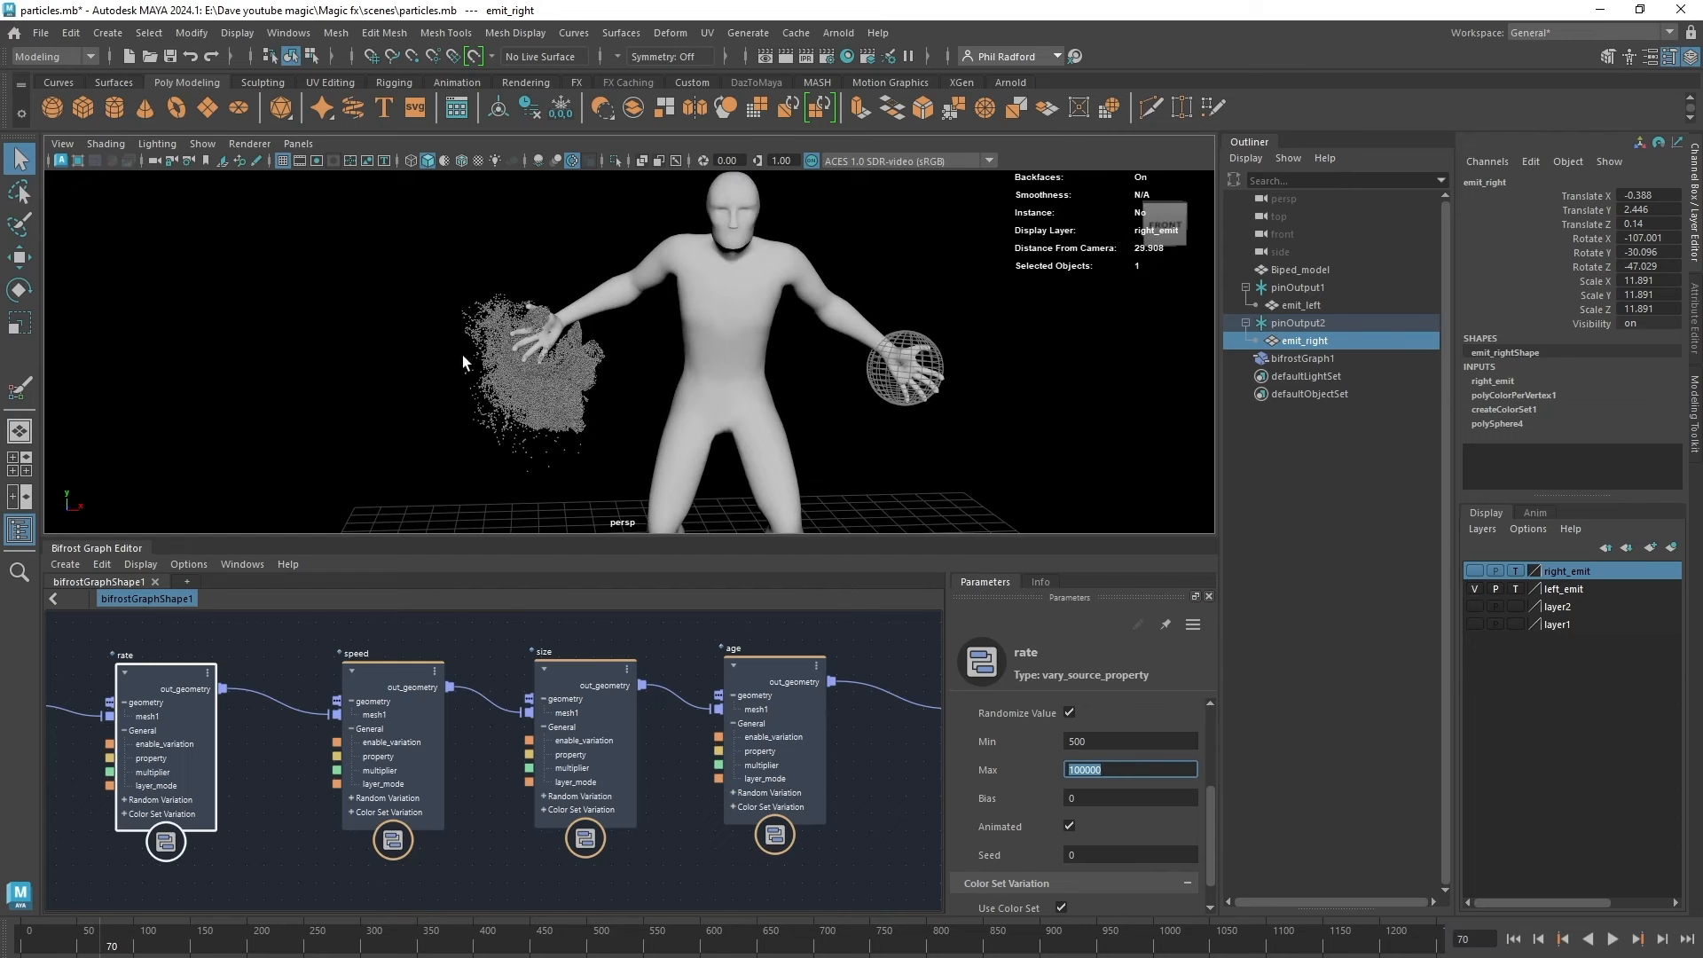
Replay the animation several times and examine the particle density around the character's right hand up close.
left_click_drag(696, 396, 780, 490, "alt")
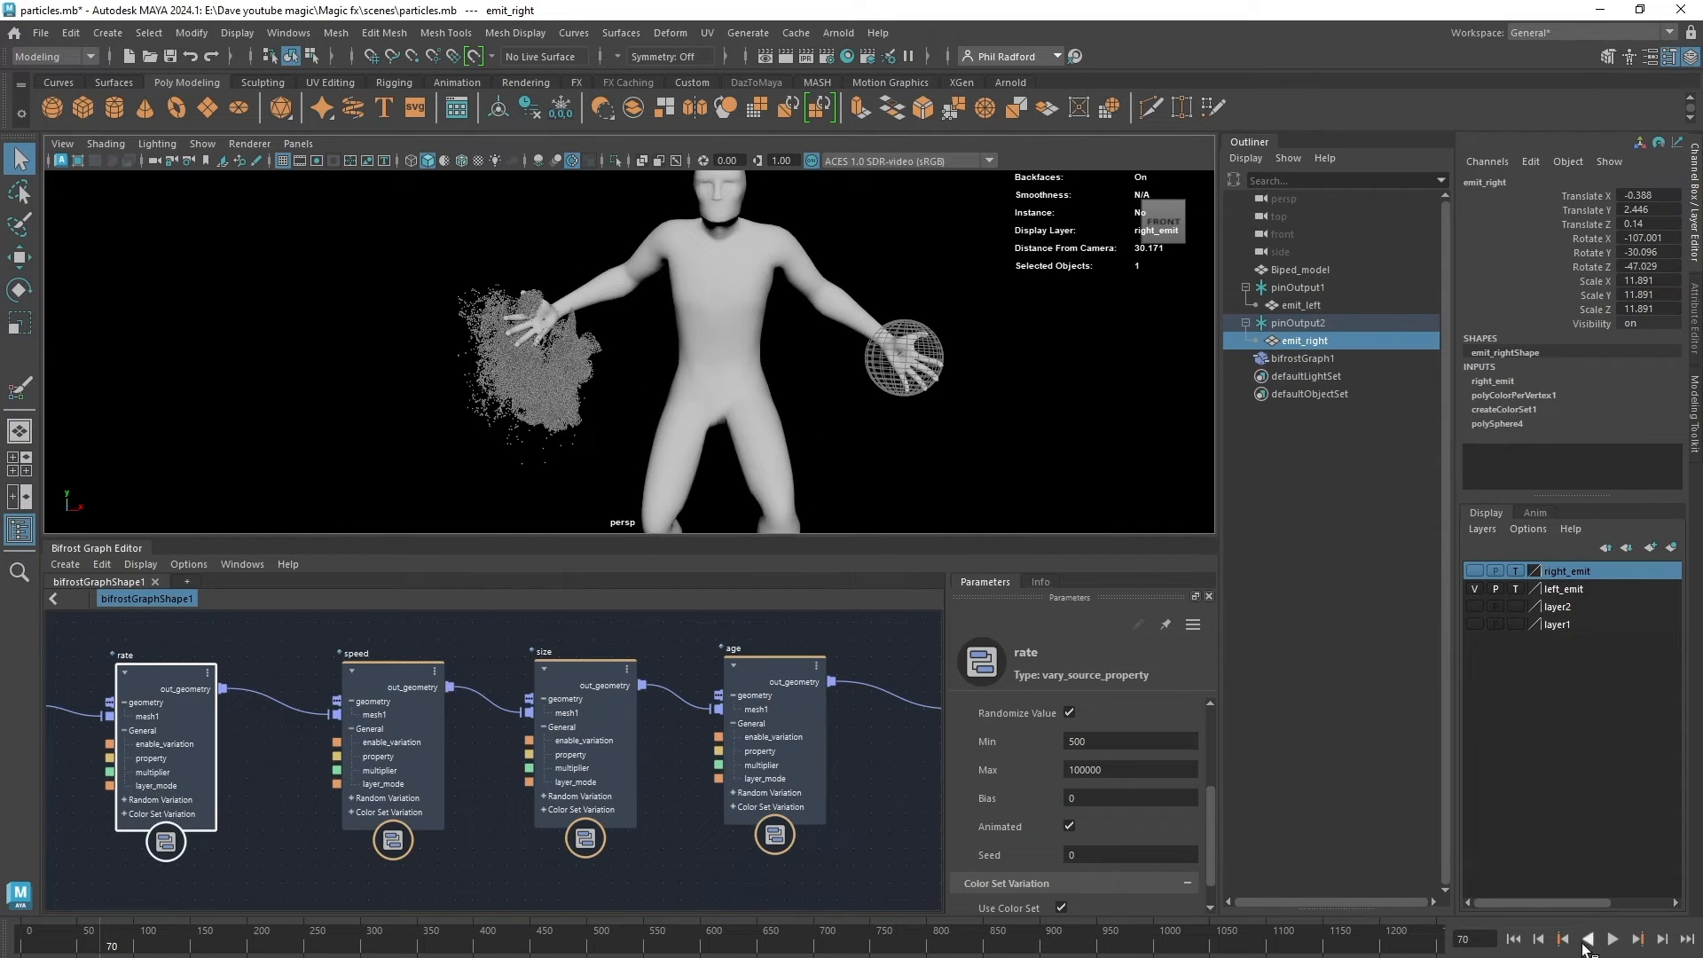
left_click(1612, 940)
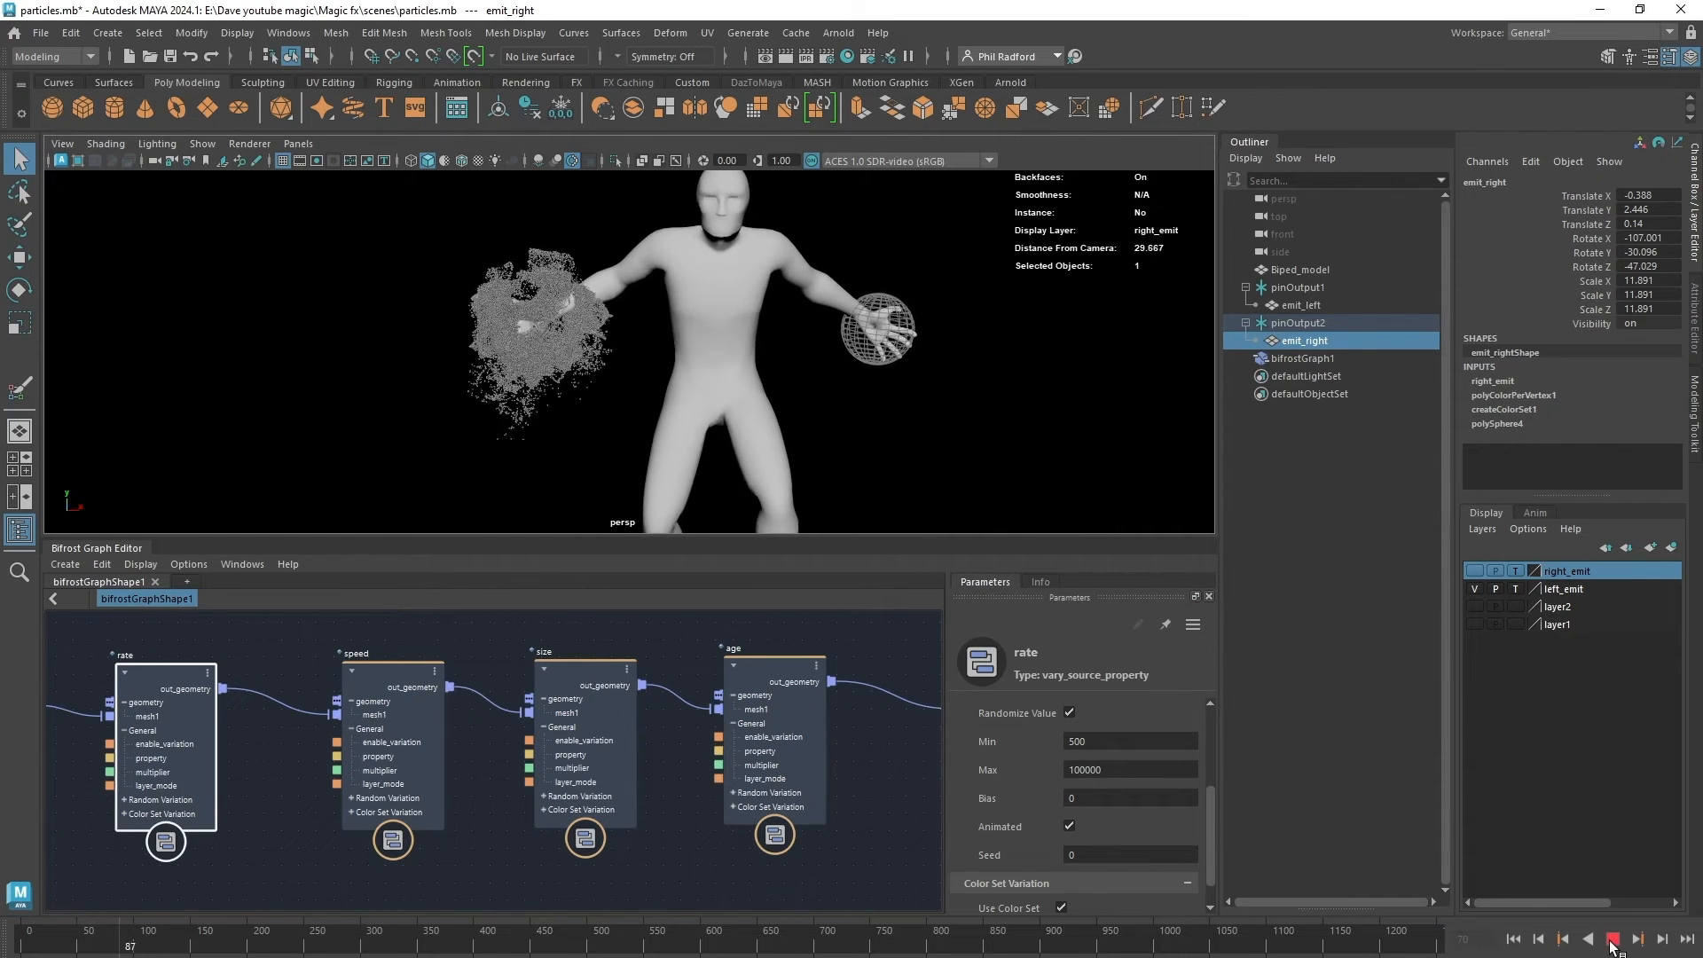
left_click(1514, 940)
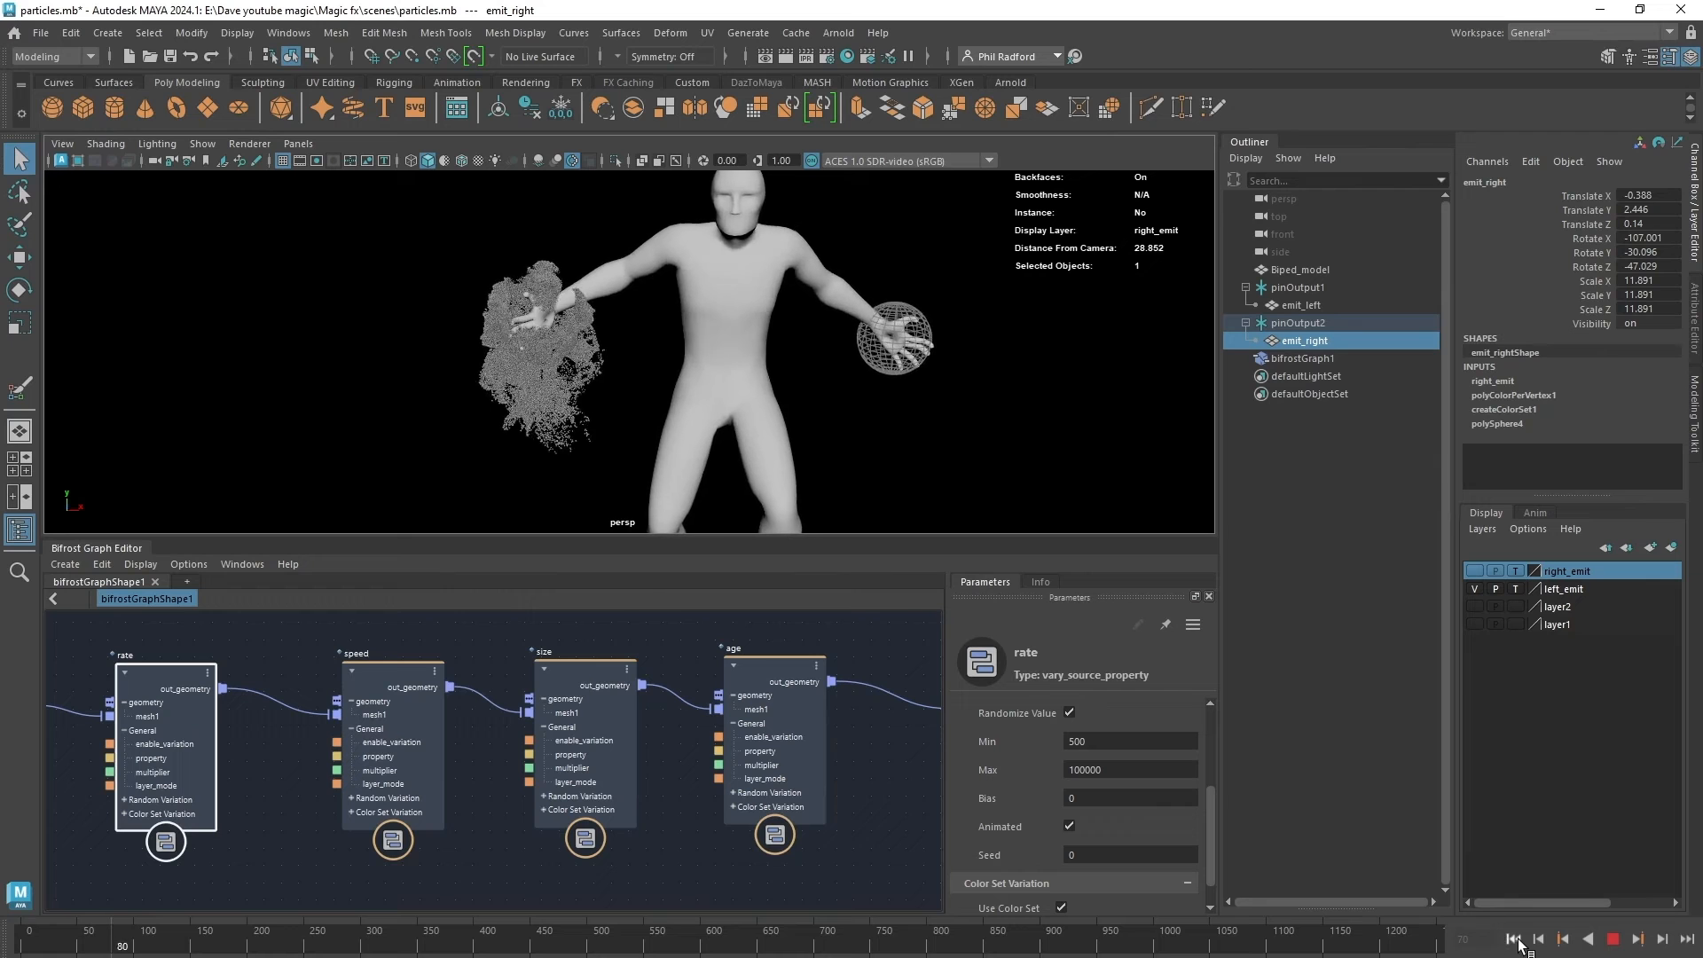
left_click(1513, 939)
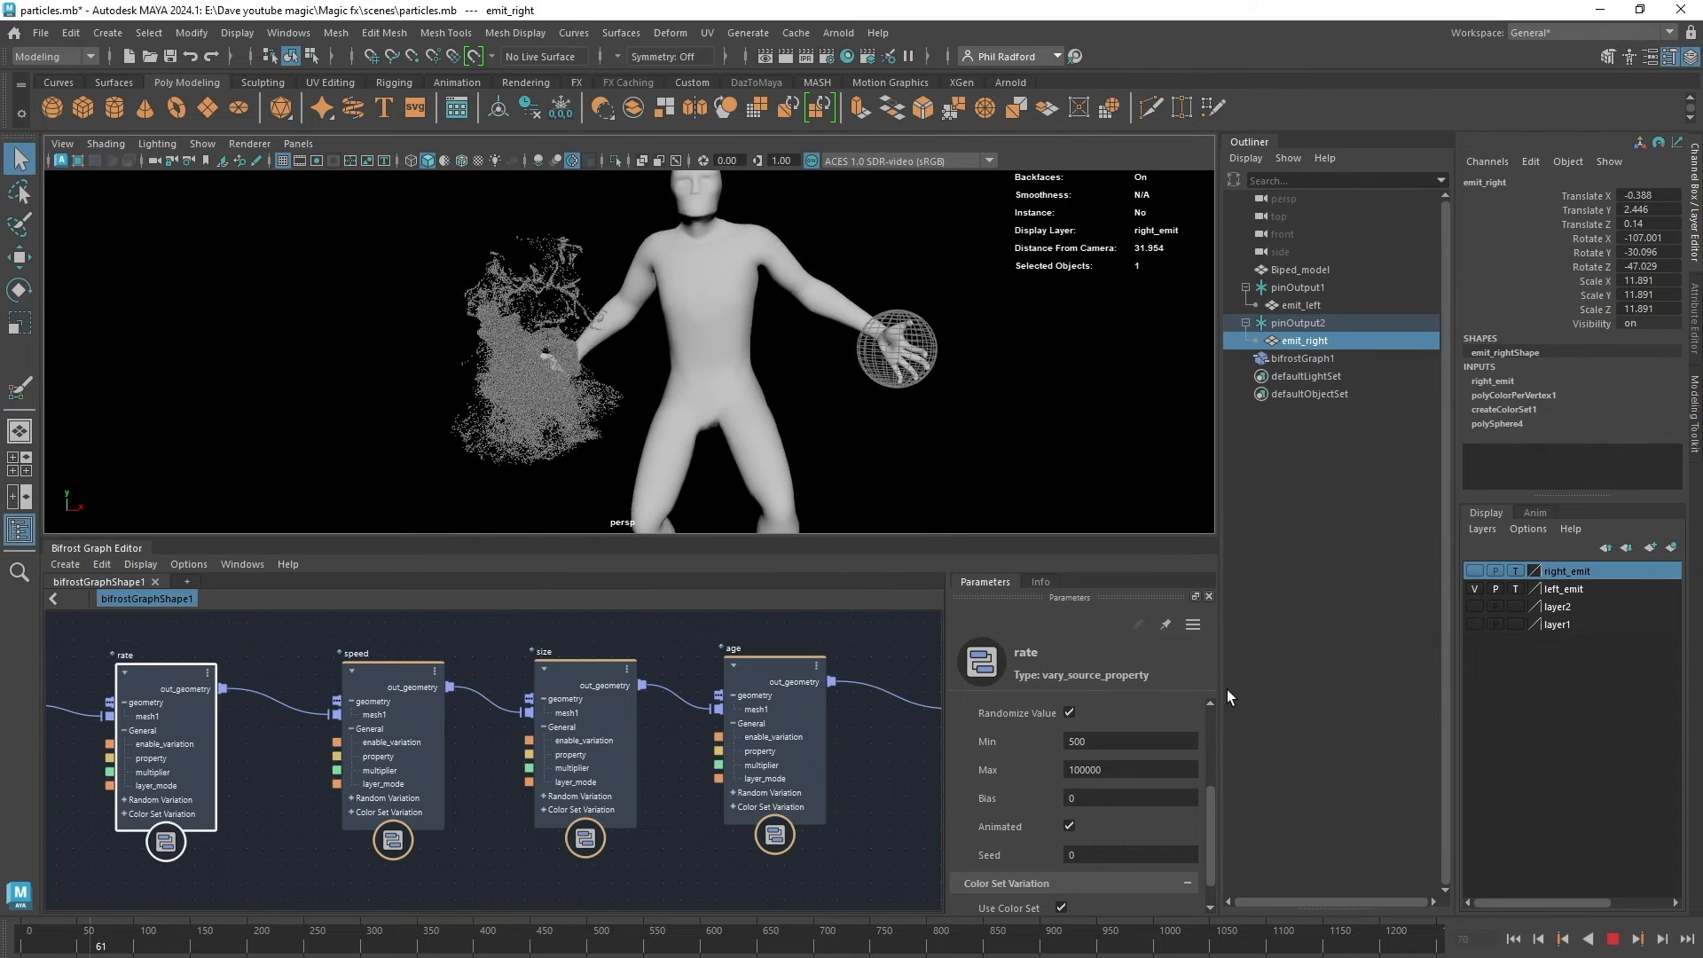
left_click(1613, 939)
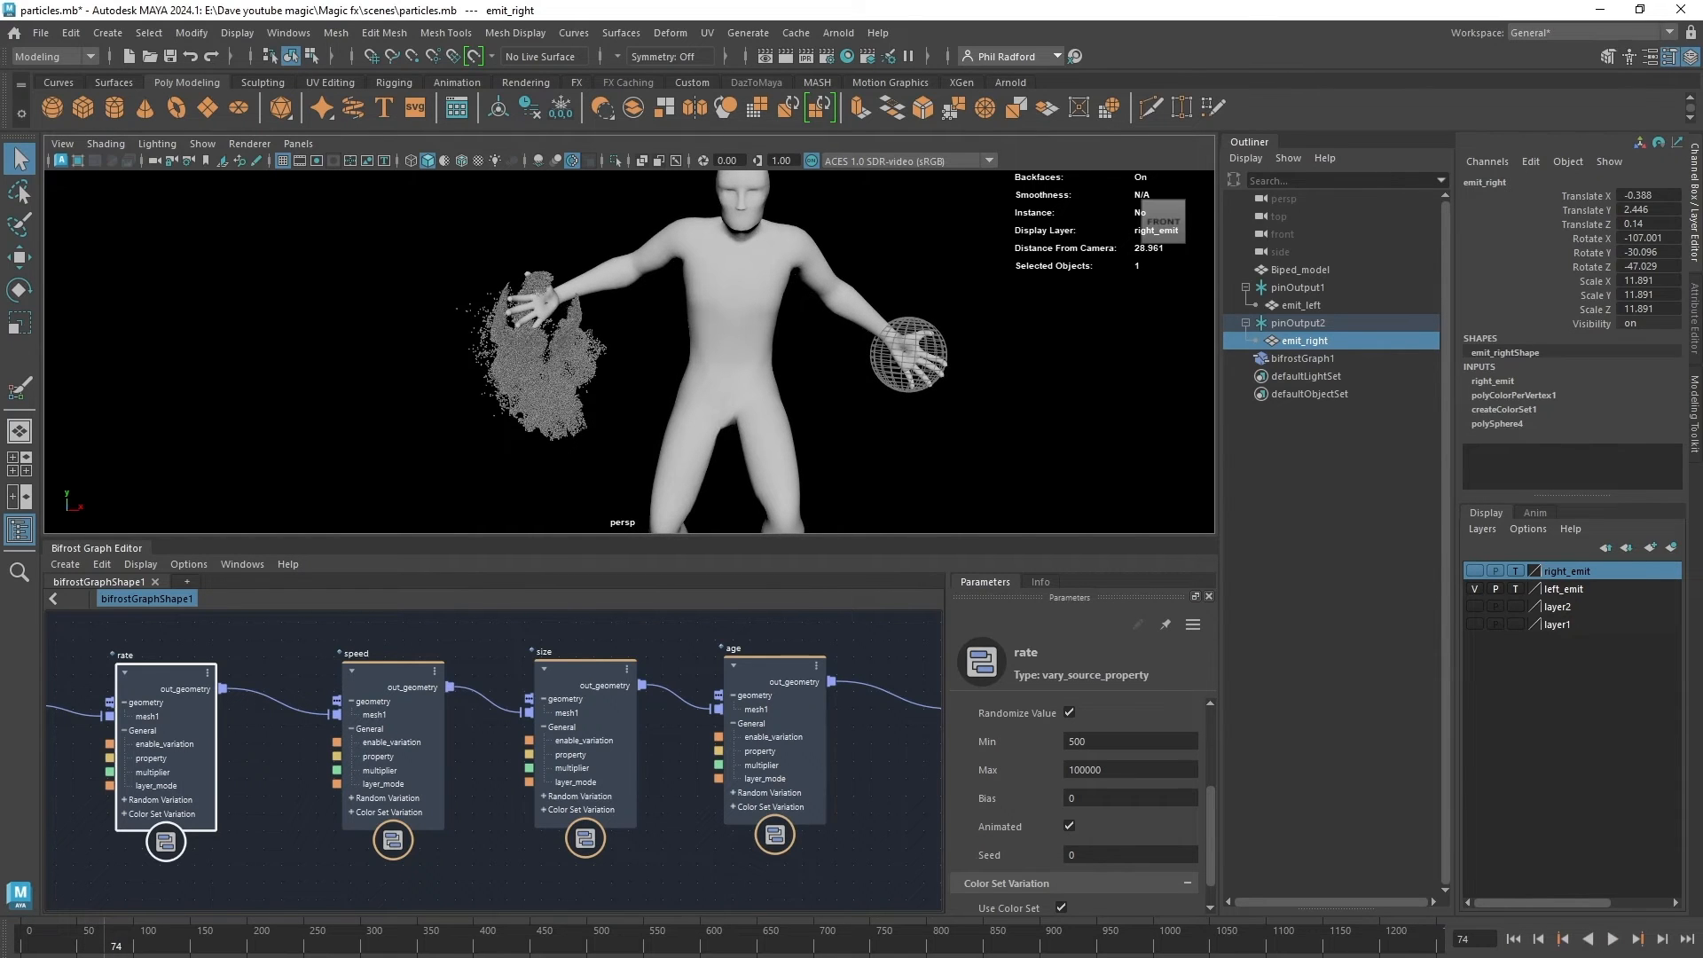
left_click(1513, 941)
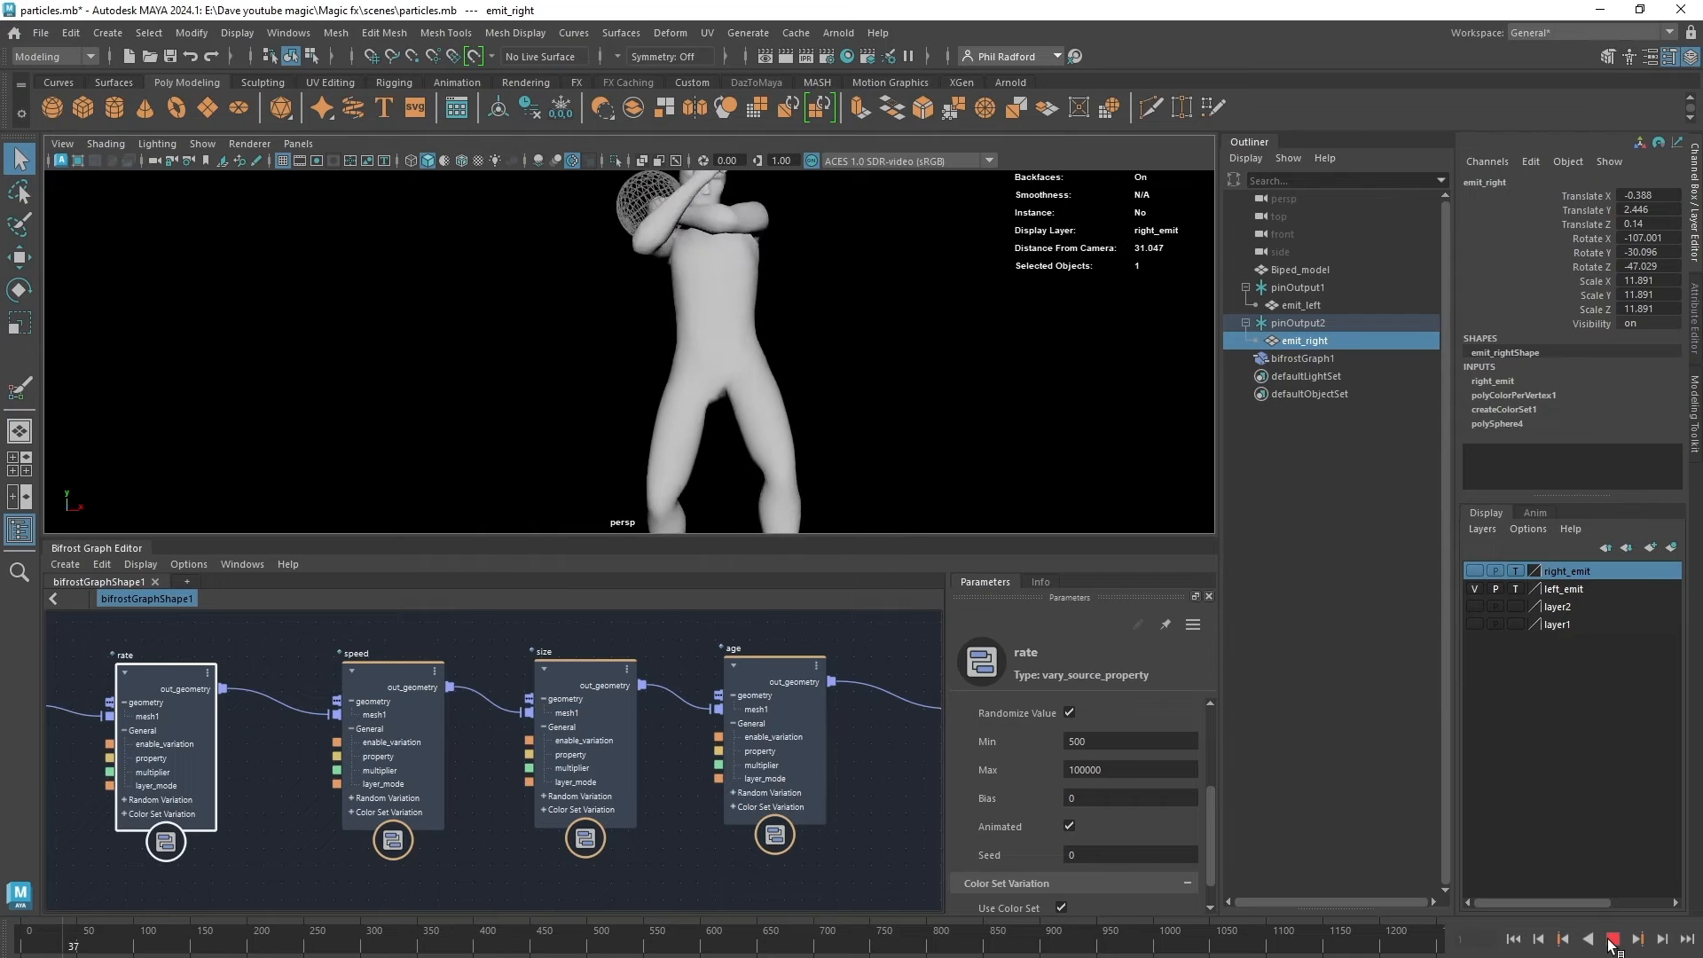
left_click(1613, 938)
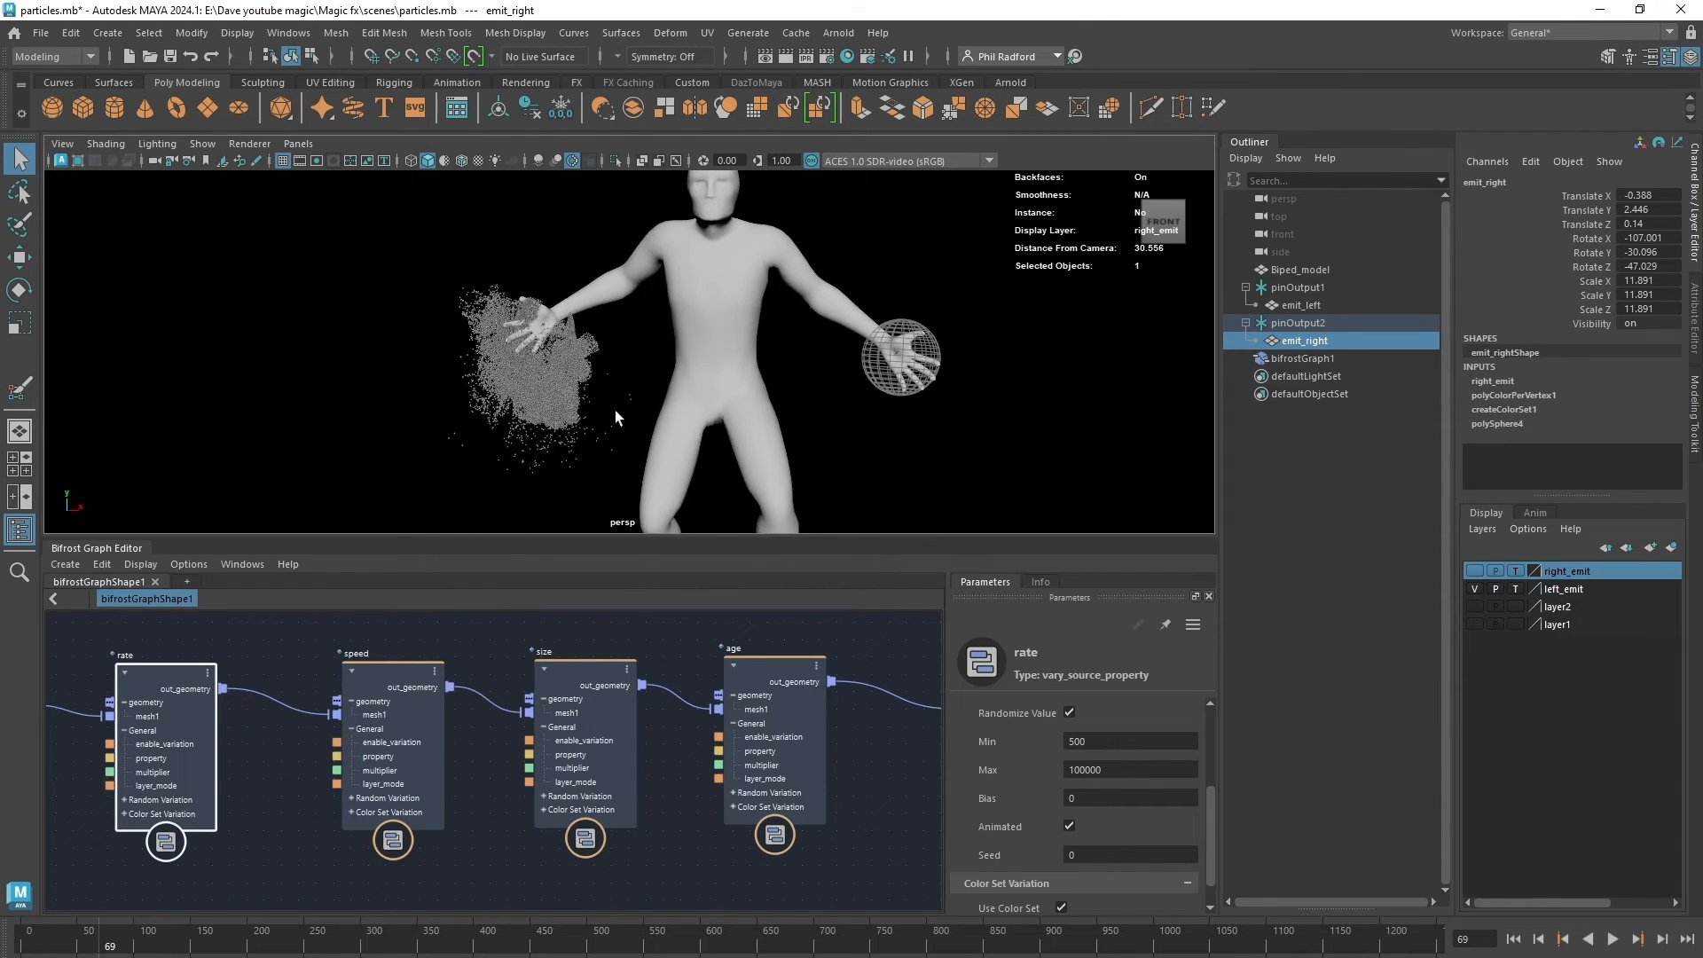
left_click_drag(639, 381, 923, 390, "alt")
right_click_drag(922, 390, 948, 424, "alt")
left_click_drag(947, 424, 720, 419, "alt")
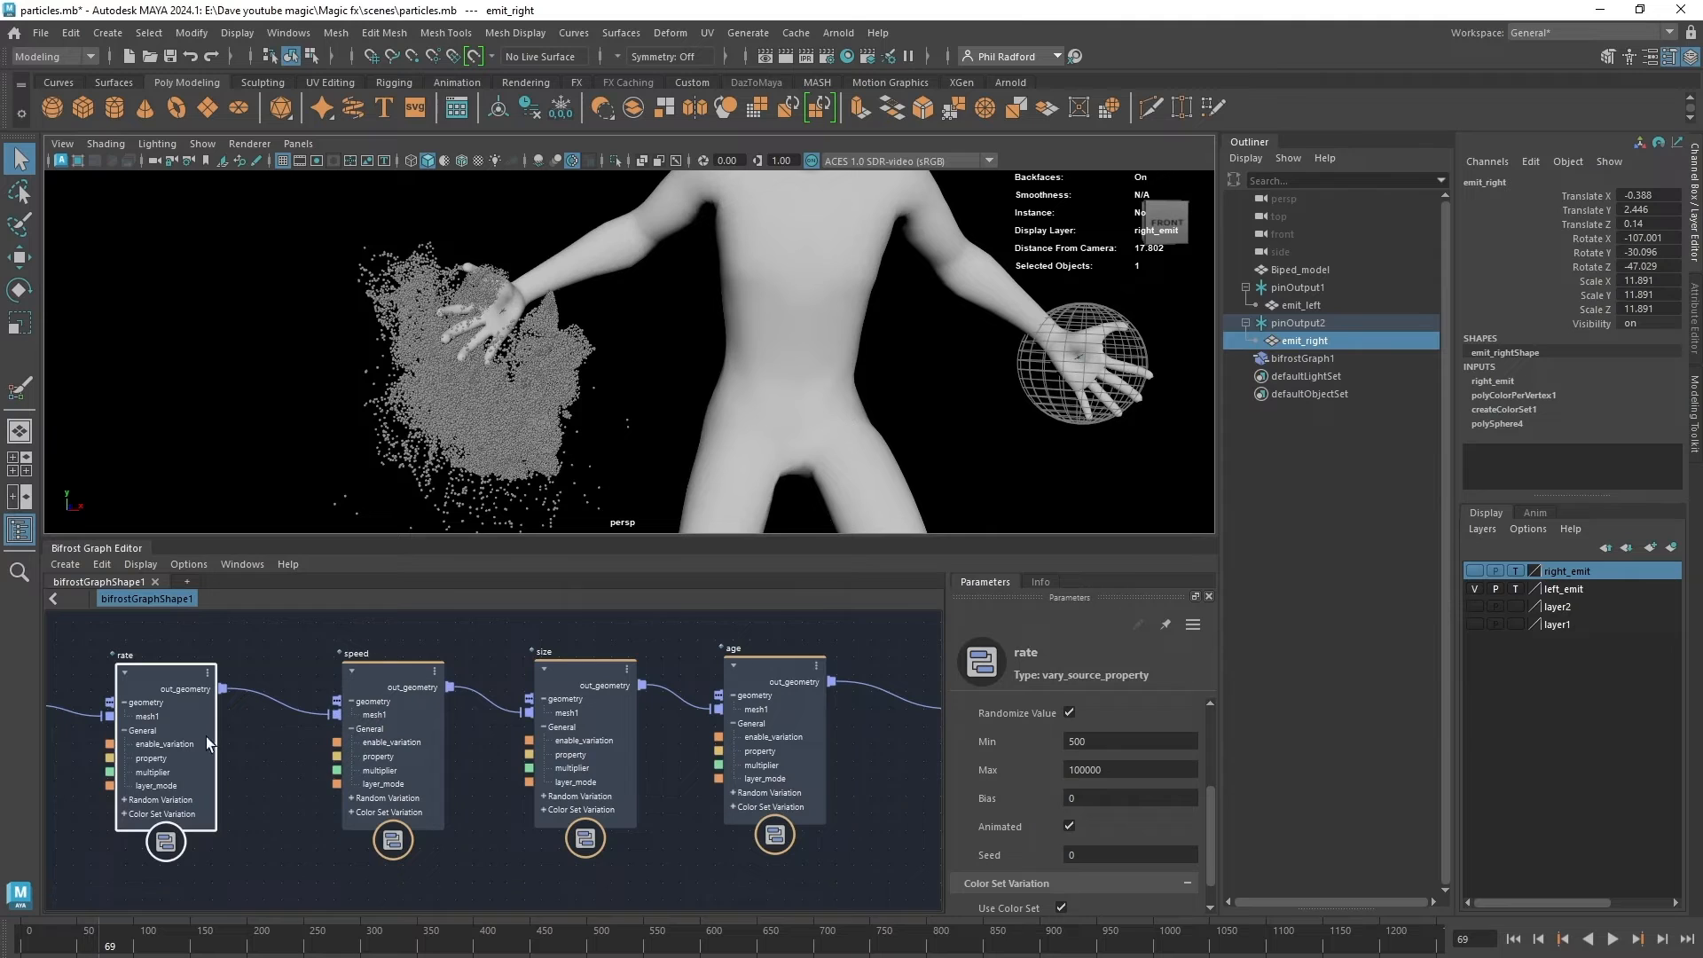
Set the size node's random variation Max to 0.01433 and replay the animation from the start twice, checking the particles.
left_click(559, 679)
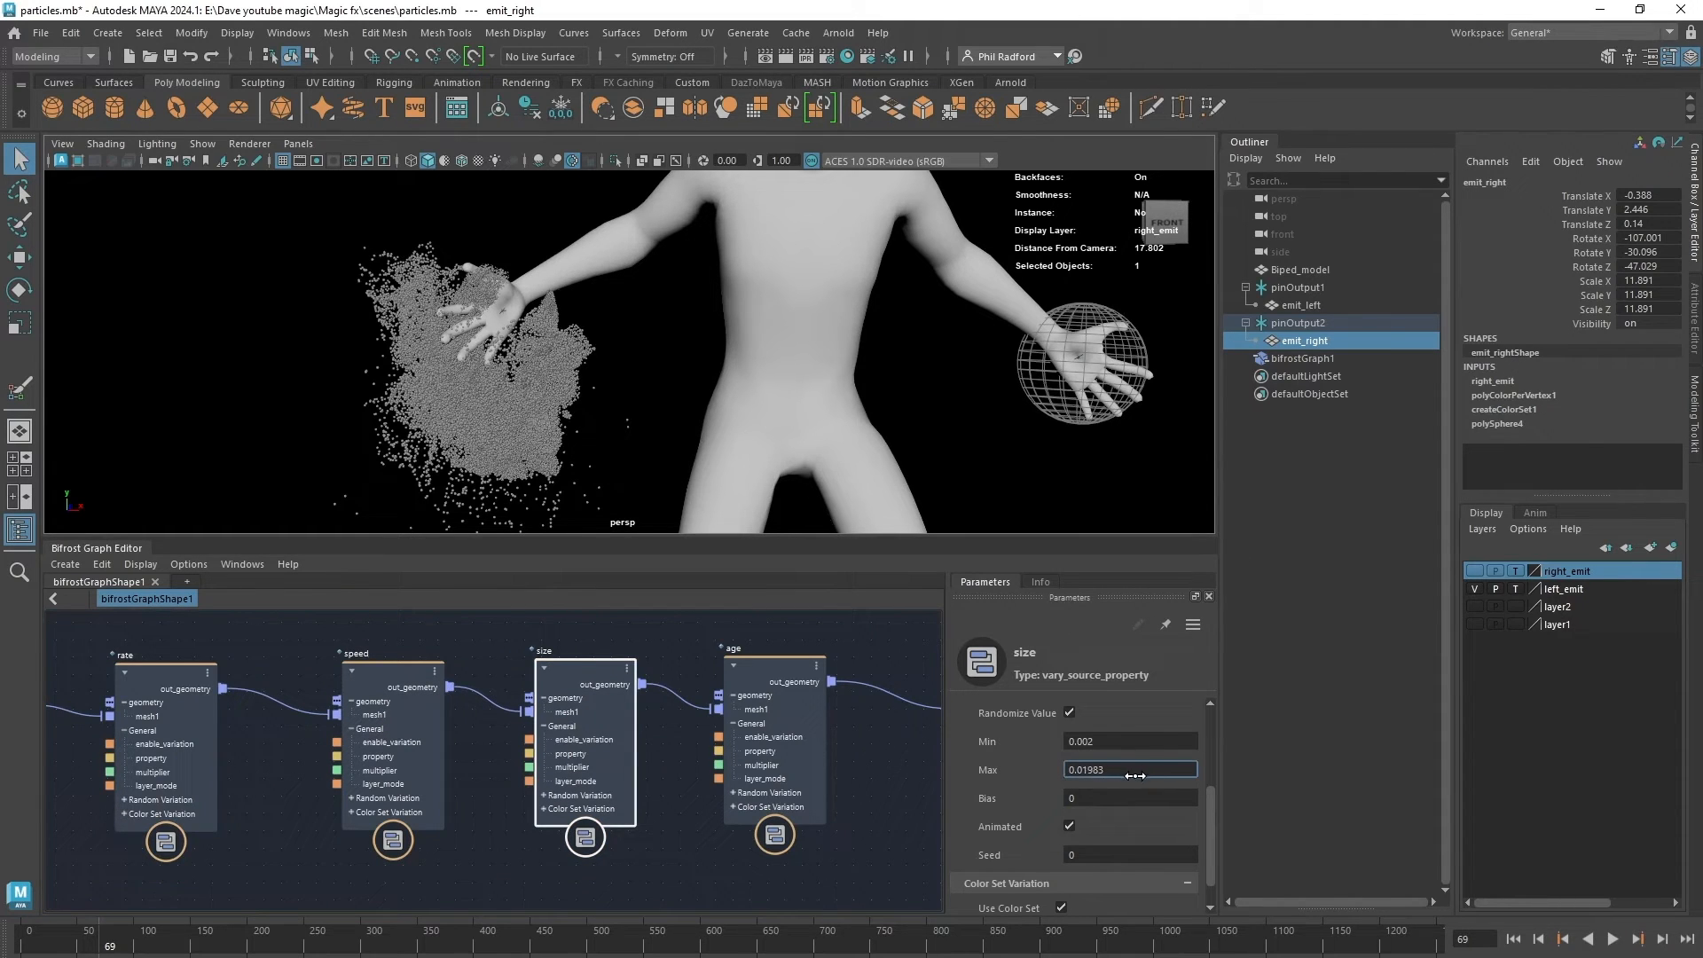
left_click(1513, 939)
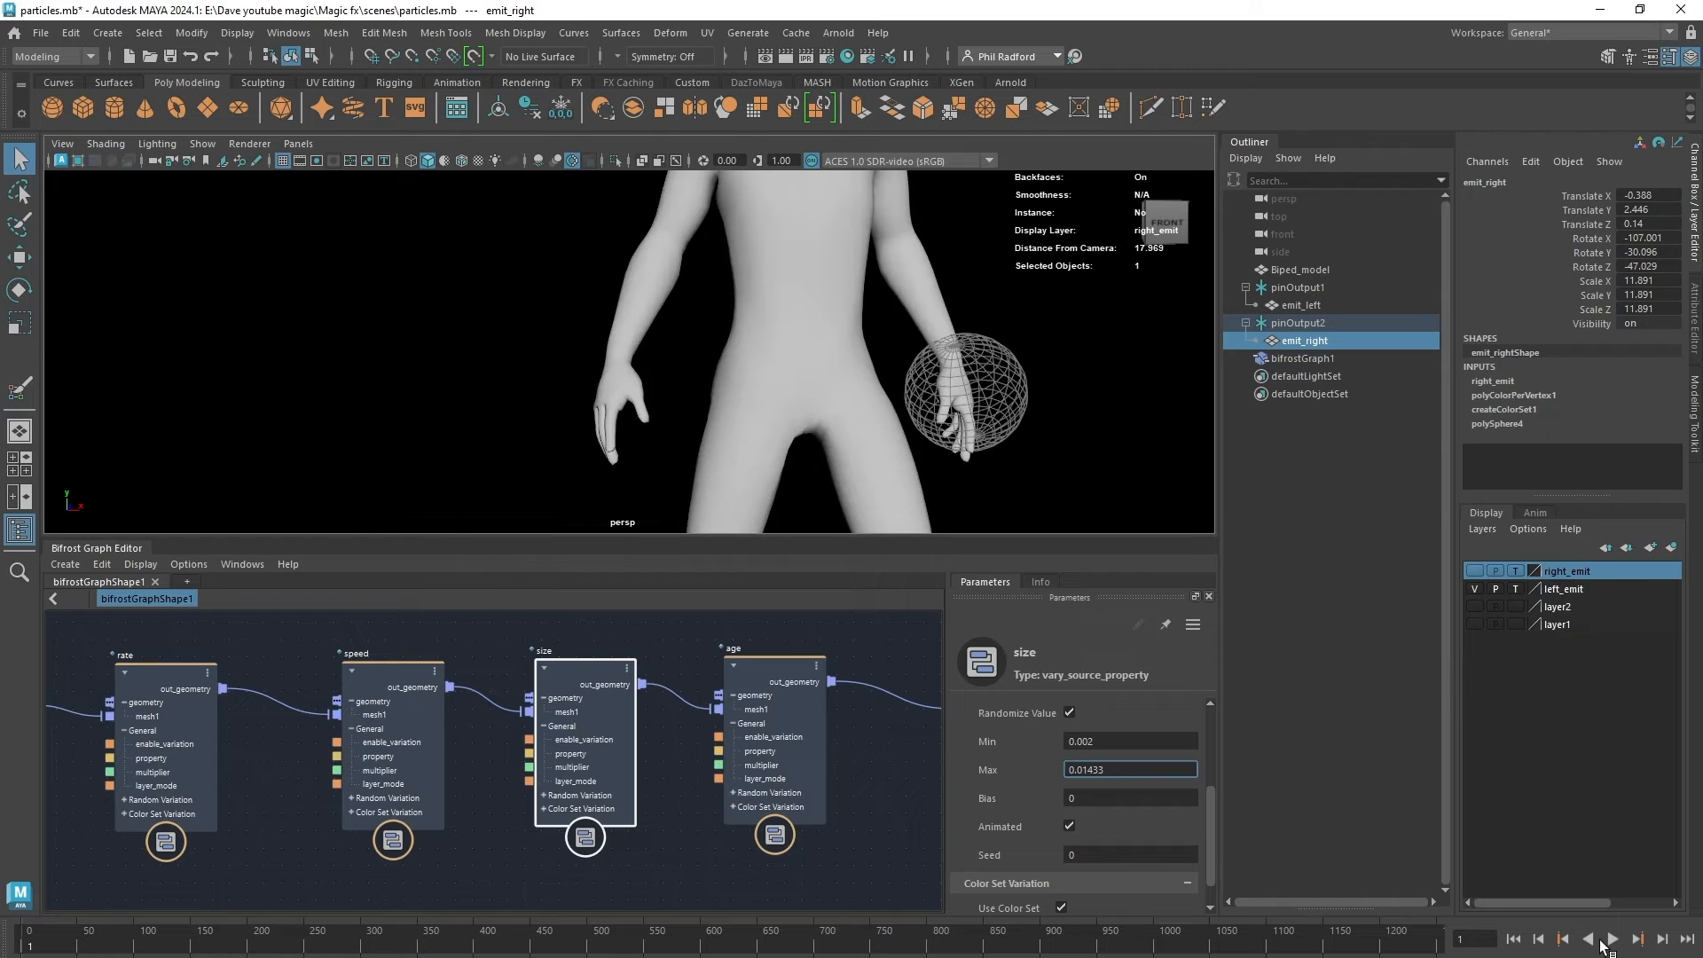
left_click(1612, 939)
left_click(1613, 942)
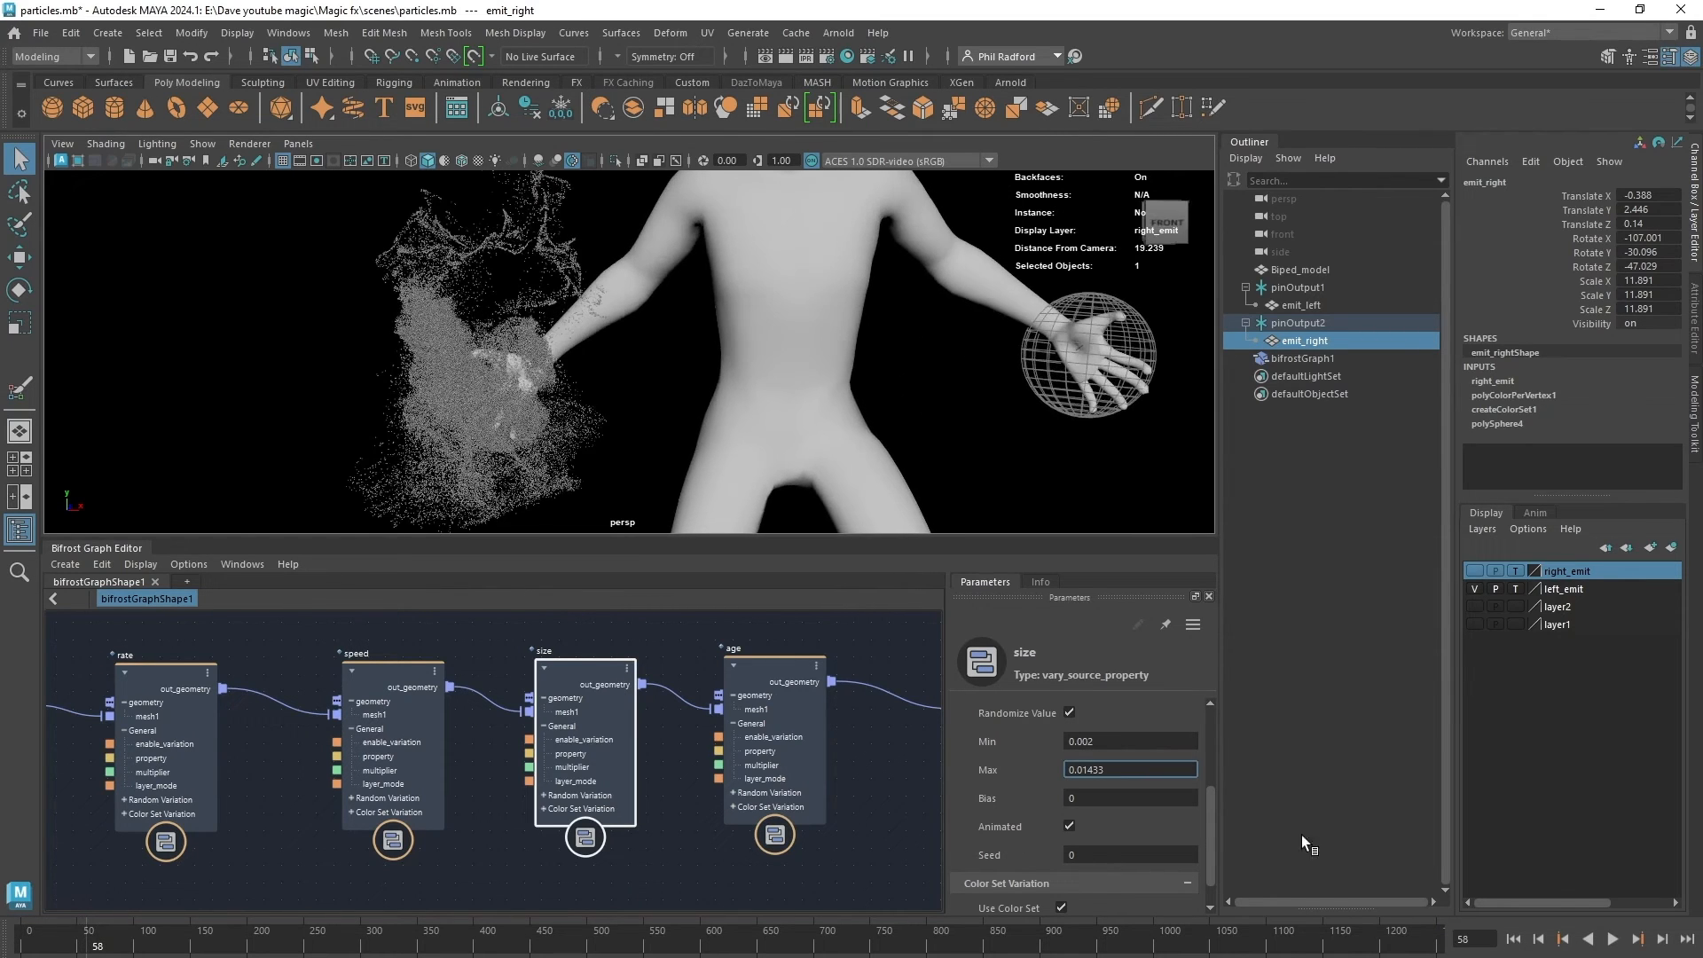
left_click_drag(779, 417, 680, 422, "alt")
right_click_drag(680, 422, 588, 381, "alt")
middle_click_drag(589, 381, 616, 362, "alt")
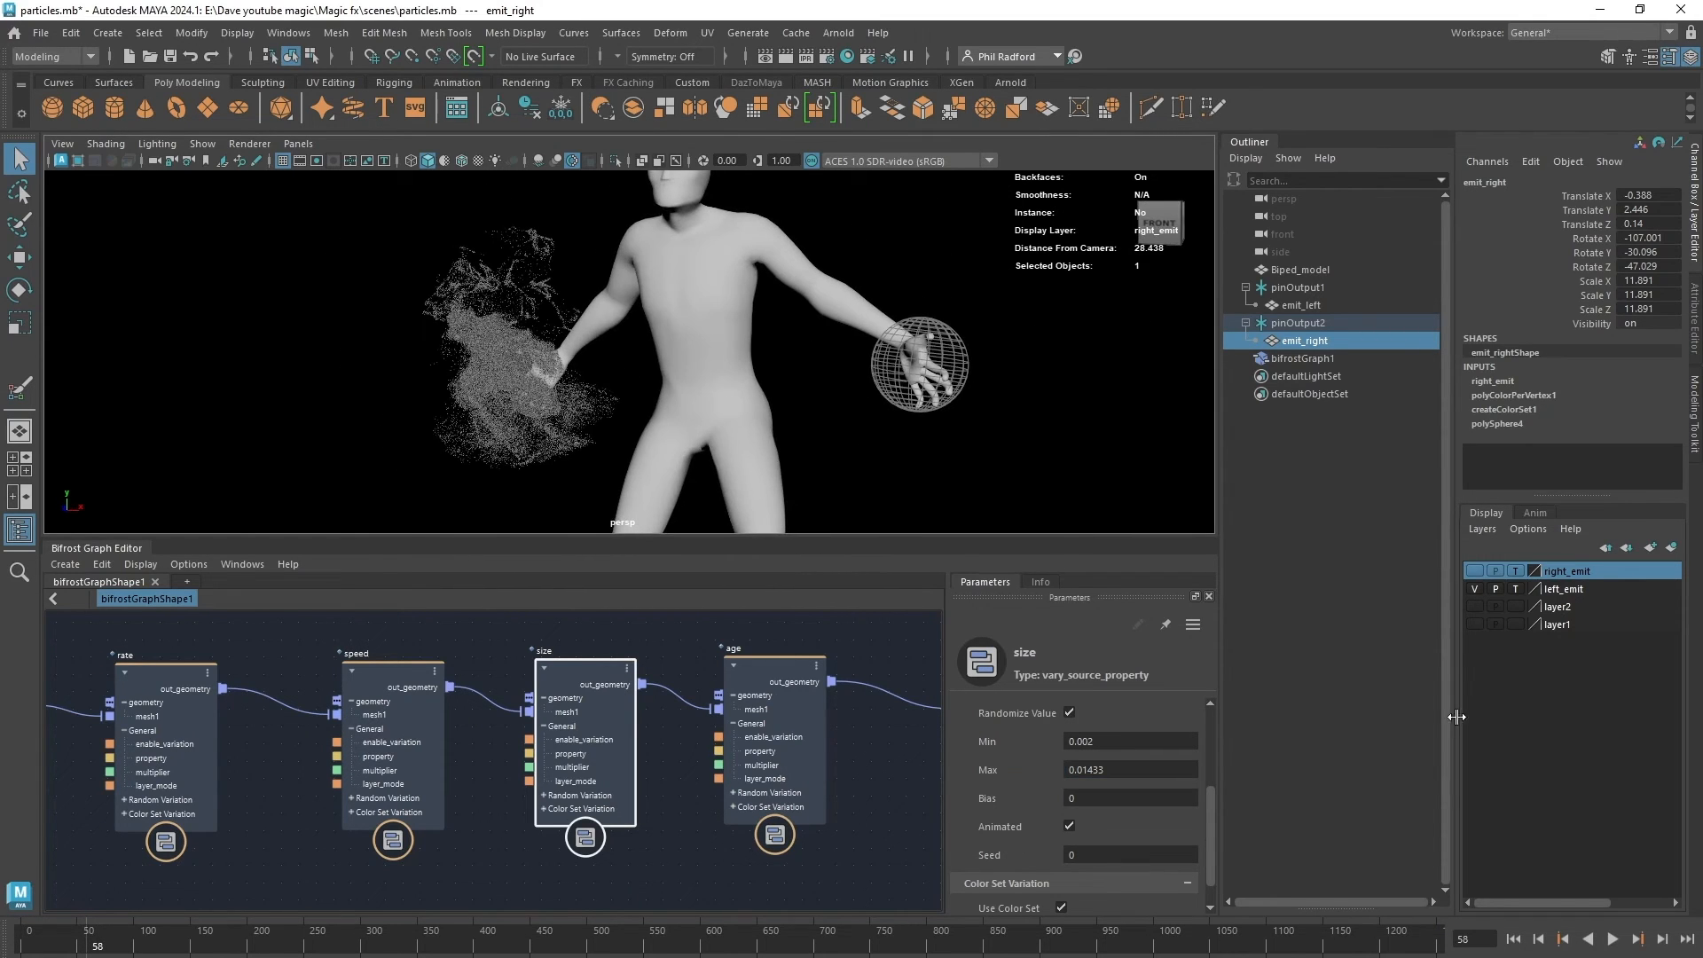
left_click(1514, 940)
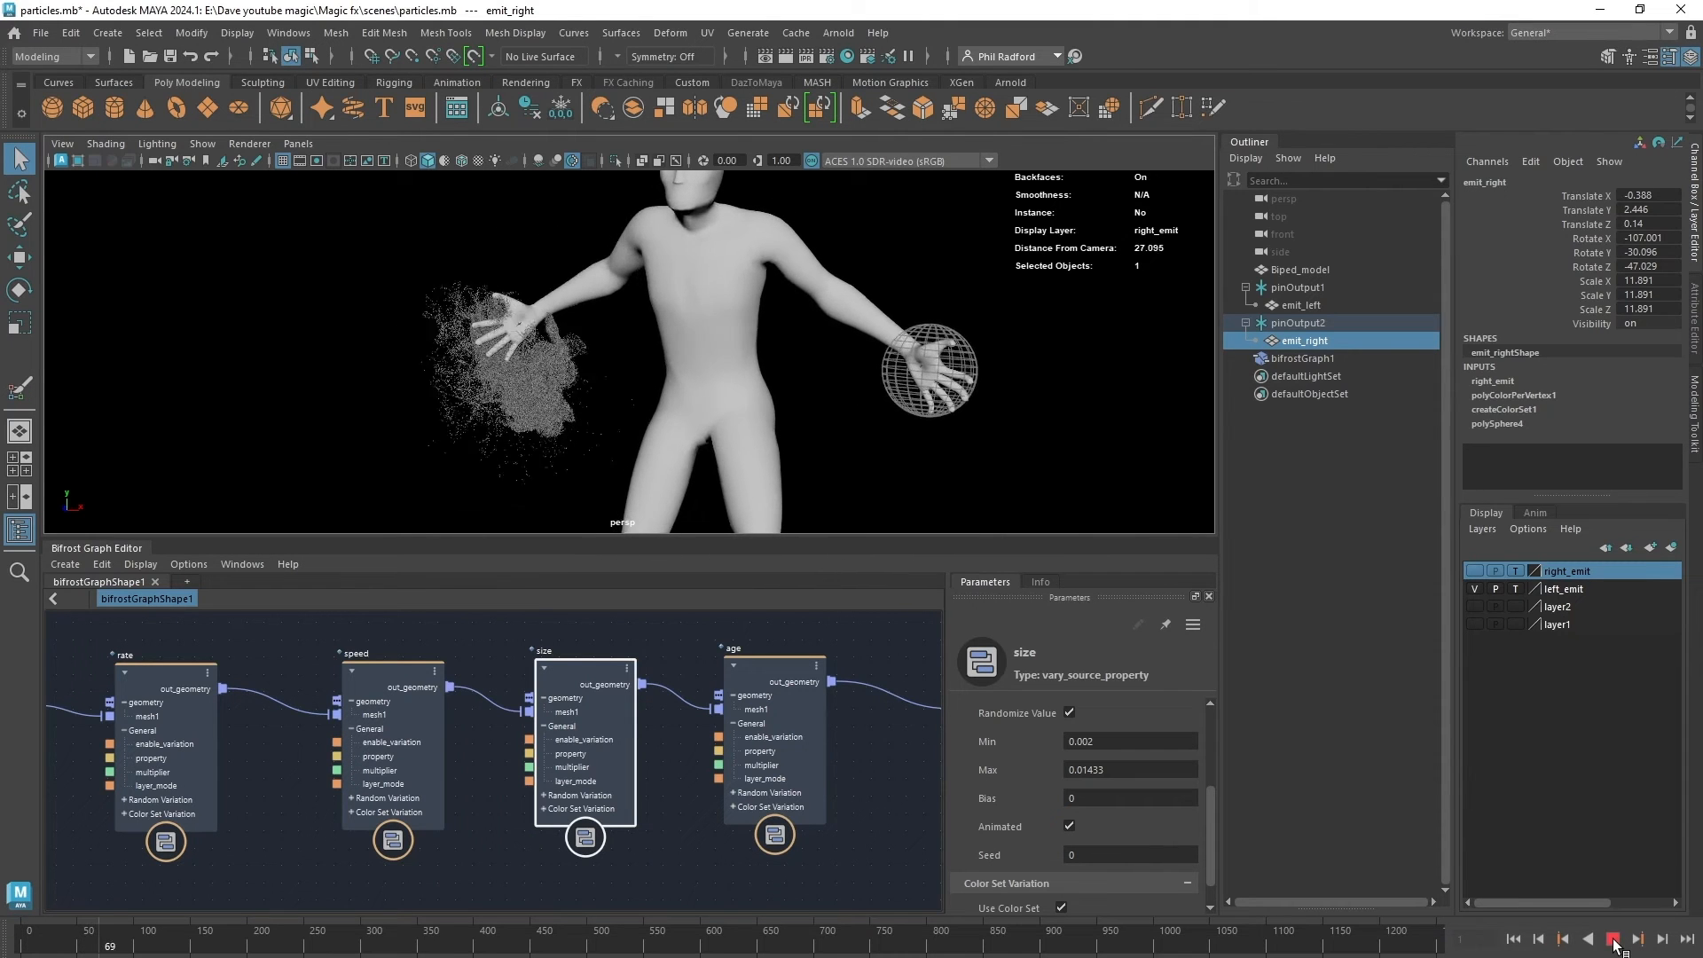
left_click(1614, 944)
mouse_move(760, 365)
left_mouse_down("alt")
mouse_move(833, 365)
mouse_move(719, 358)
mouse_move(736, 357)
left_mouse_up("alt")
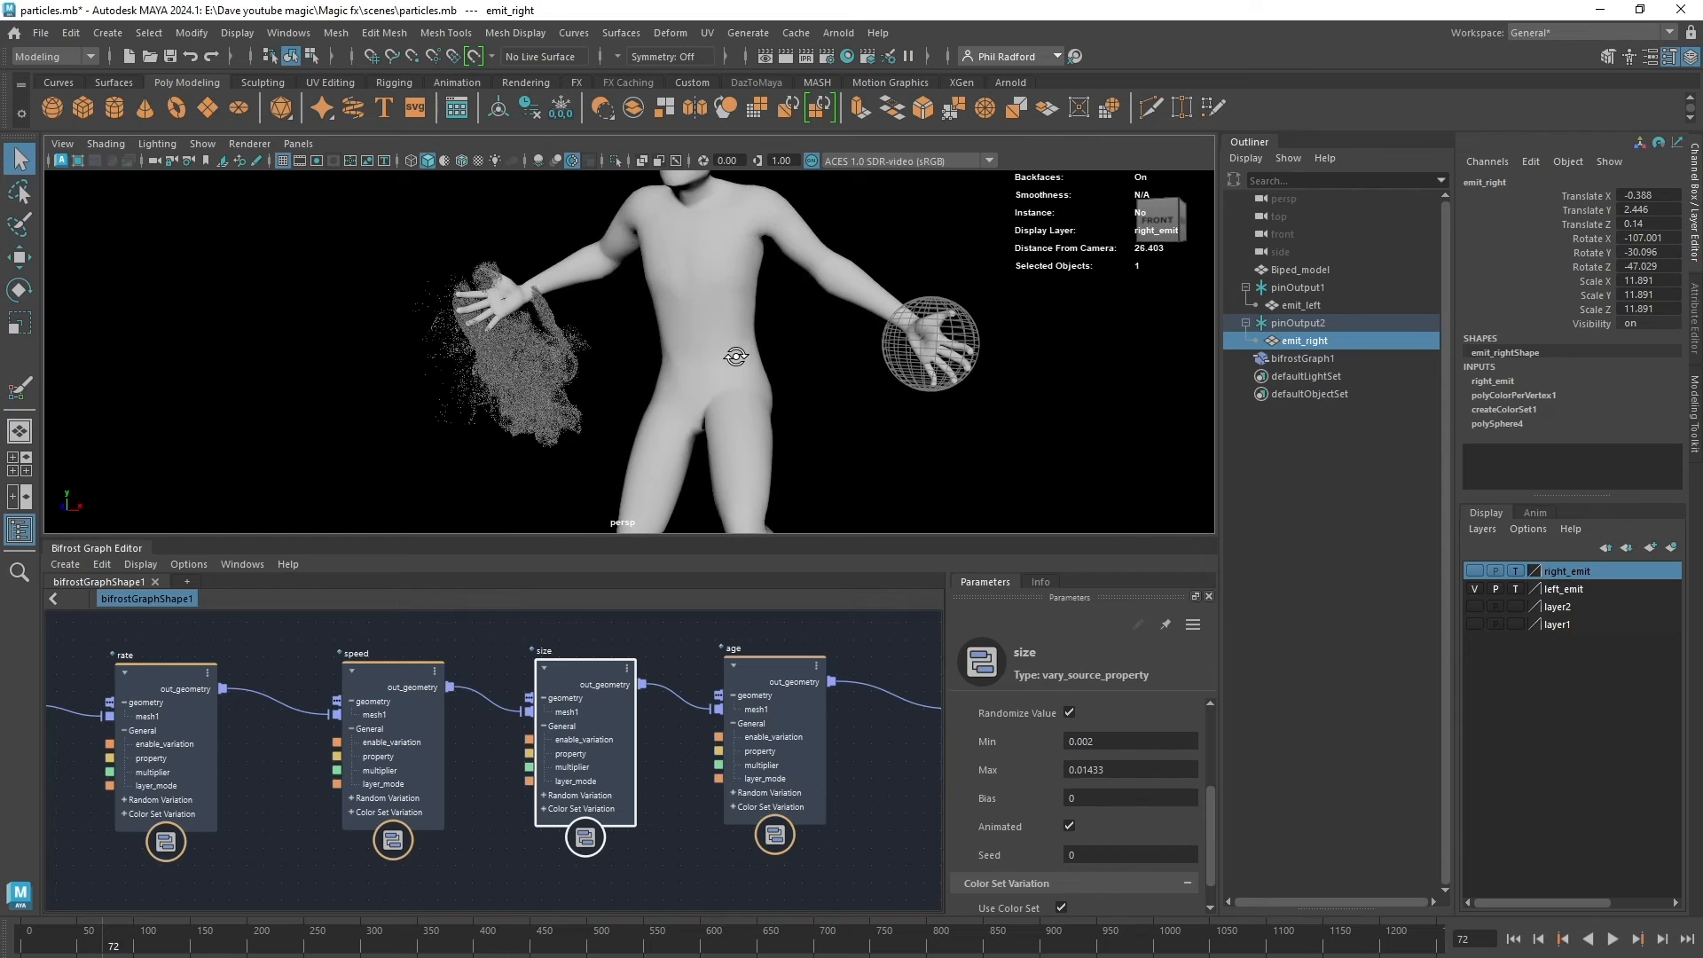
Set Turbulence to 8 on the turbulence_influence node and replay the animation from the start in a taller viewport.
middle_click_drag(536, 881, 399, 582, "alt")
middle_click_drag(727, 709, 644, 825, "alt")
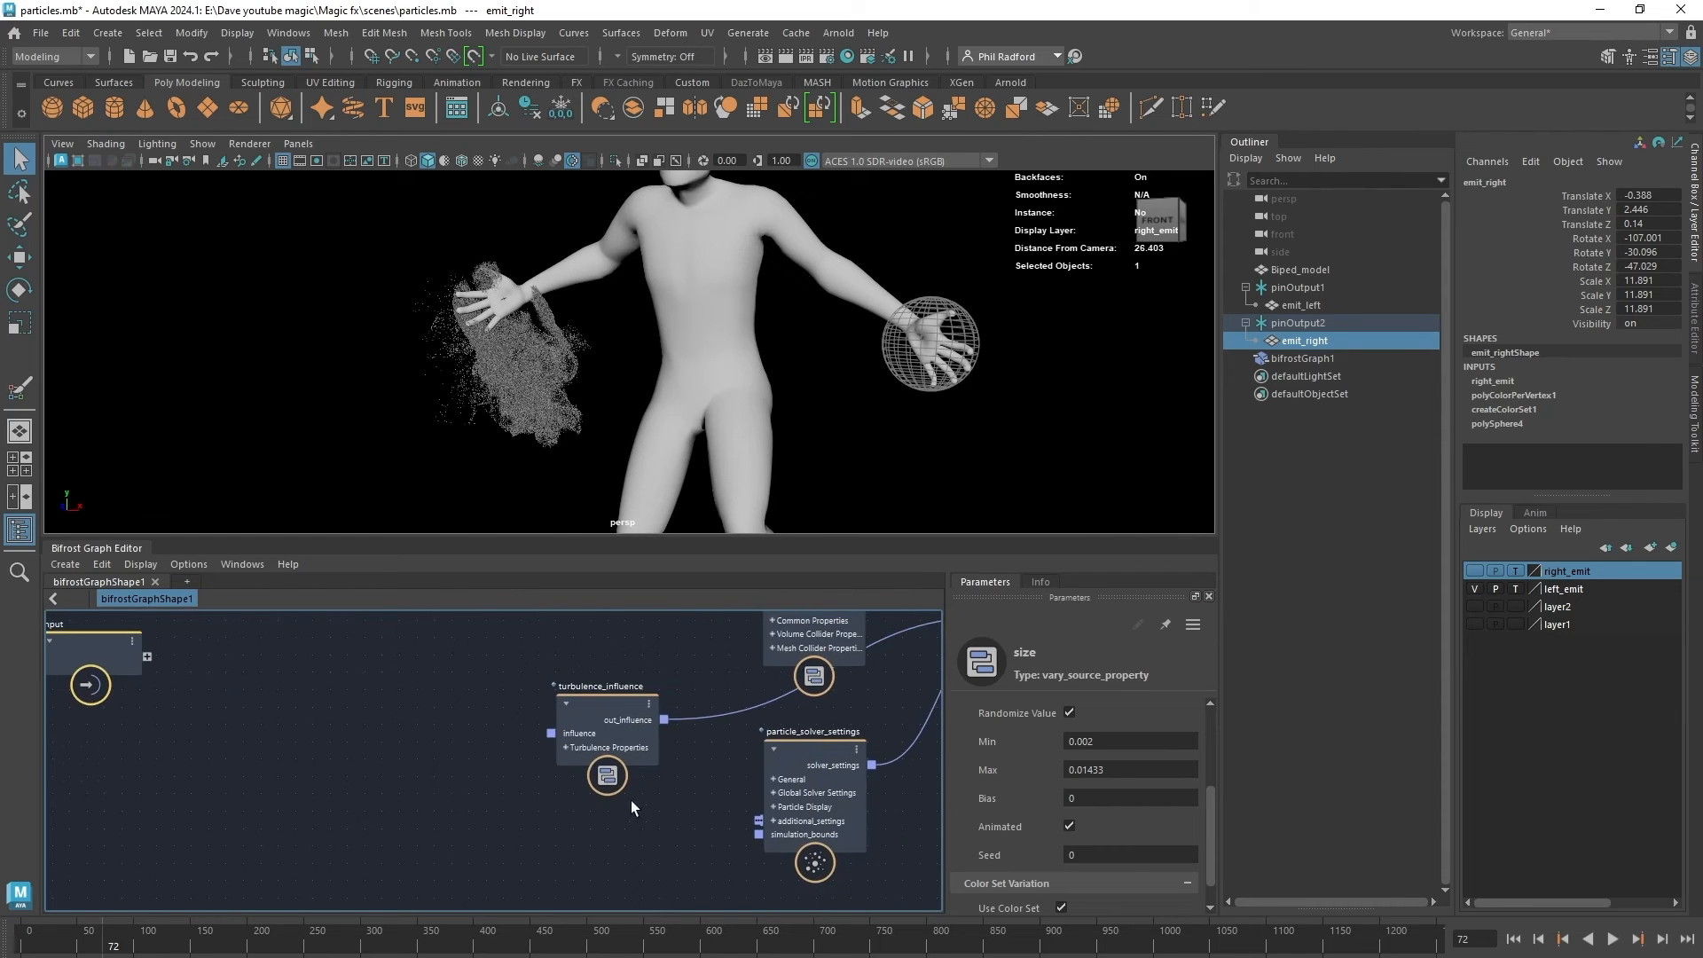
left_click(612, 777)
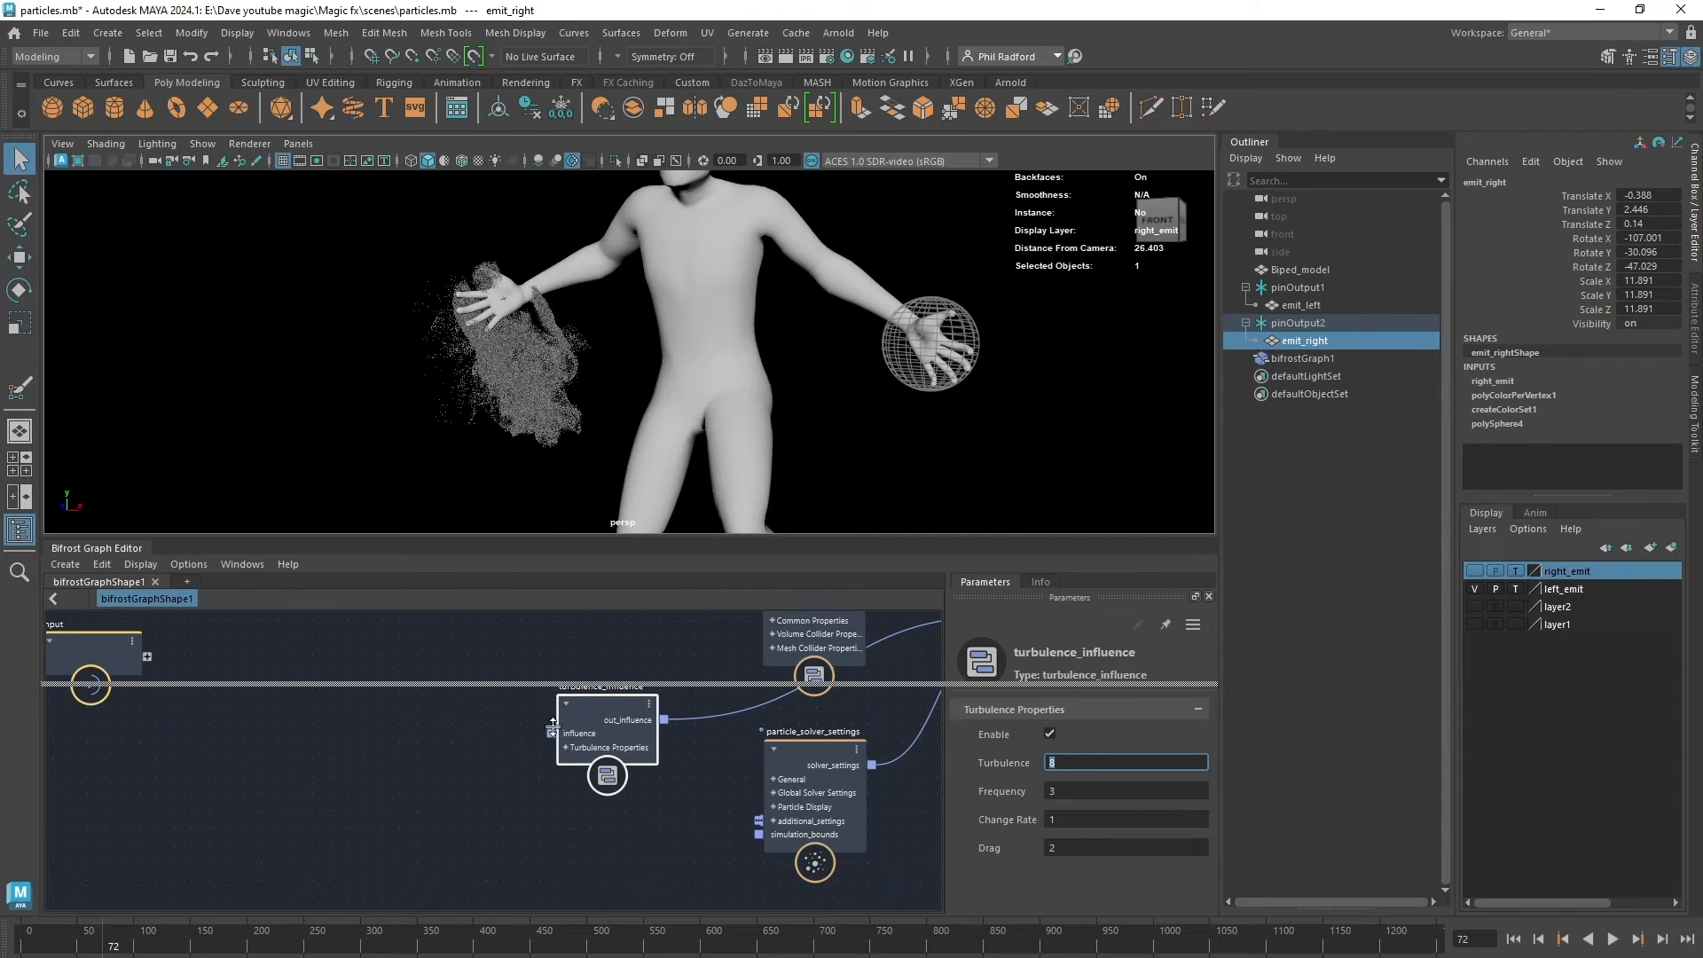
left_click_drag(553, 726, 553, 729)
left_click_drag(747, 440, 788, 440, "alt")
left_click(1527, 941)
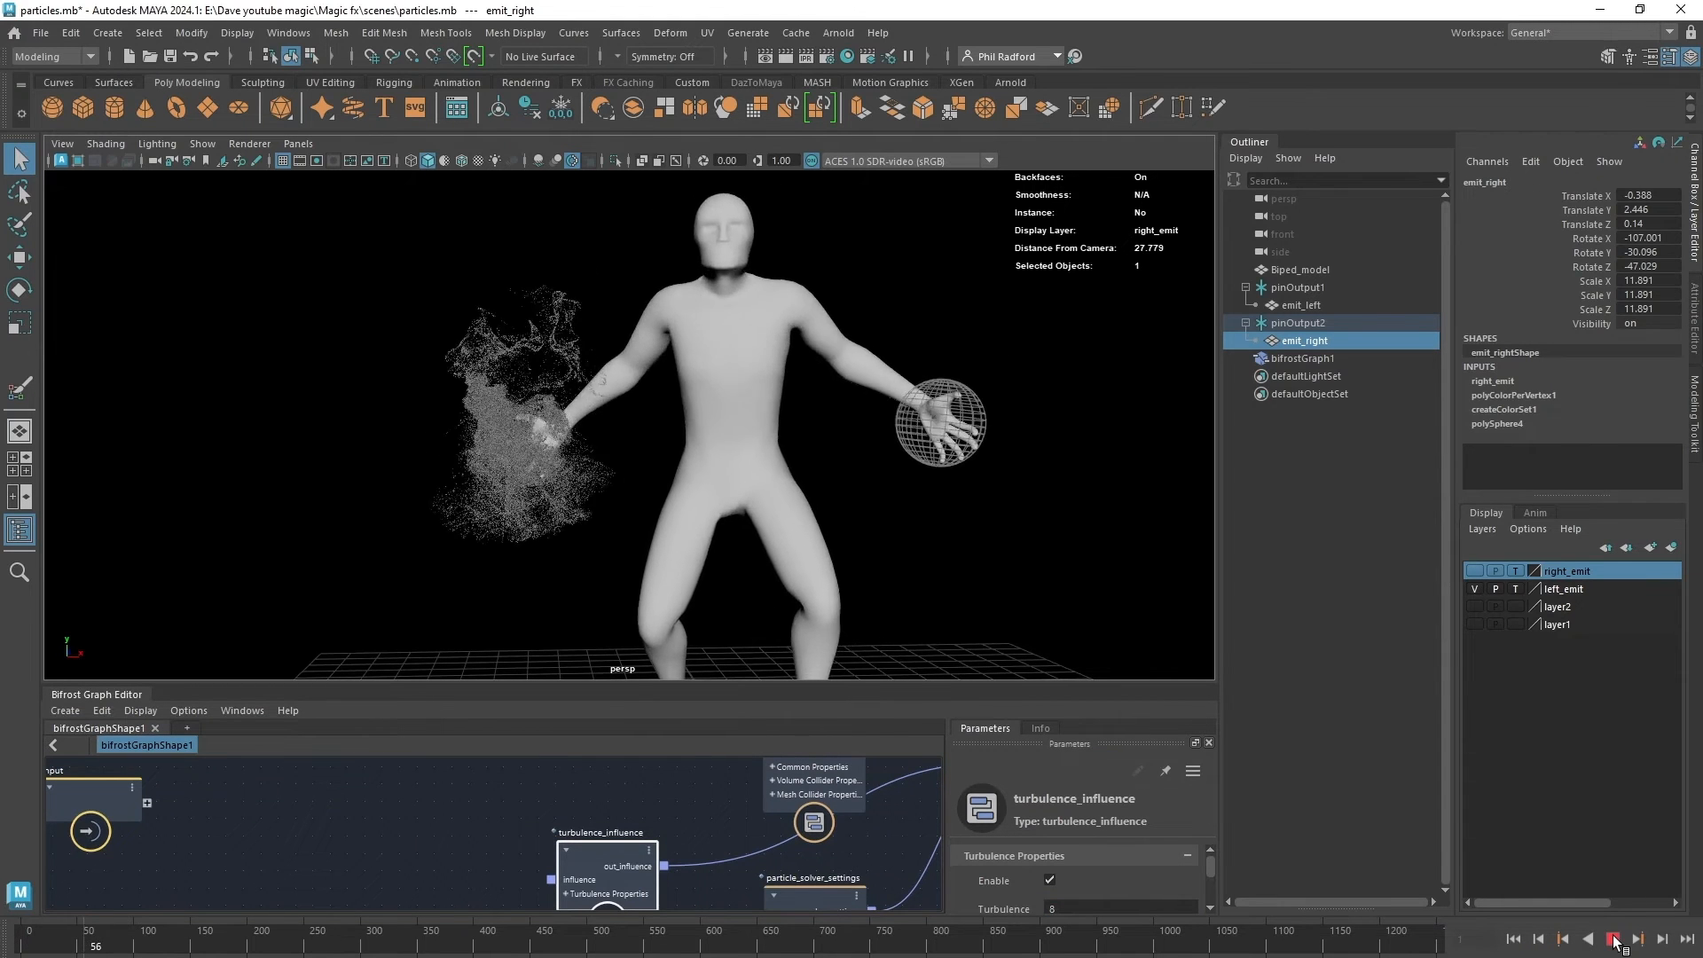
left_click(1615, 940)
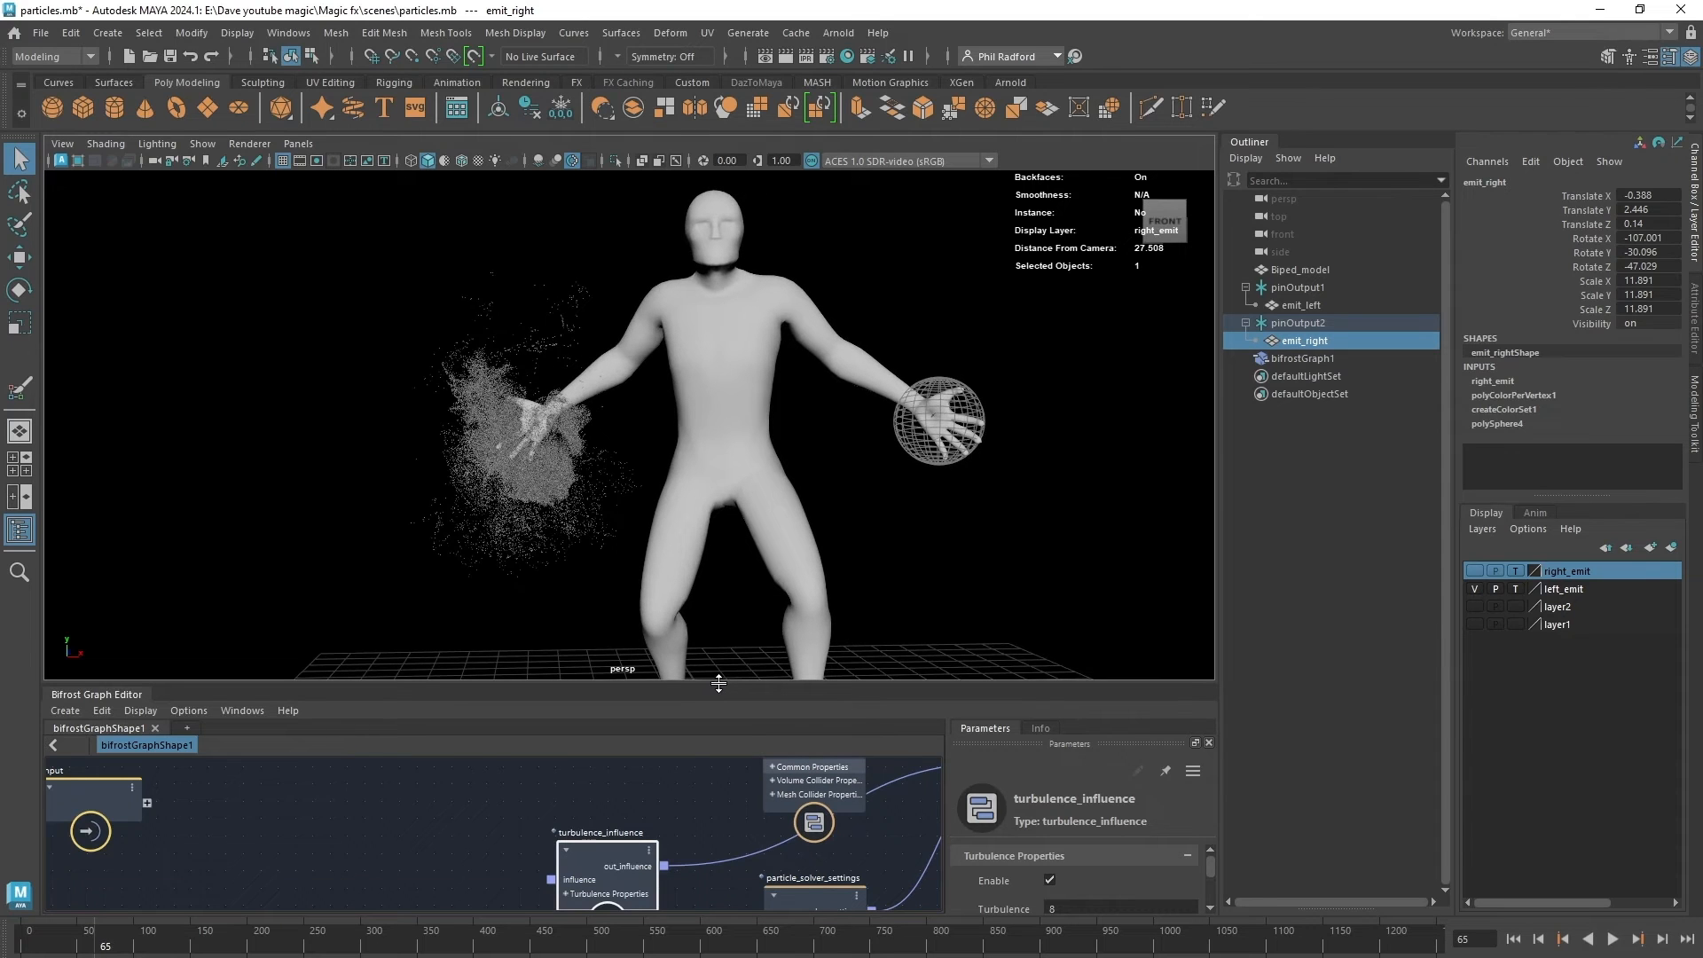
Enlarge the graph editor, set the turbulence_influence Frequency to 1 and replay the animation from the start.
left_click_drag(715, 680, 708, 513)
middle_click_drag(454, 665, 336, 677)
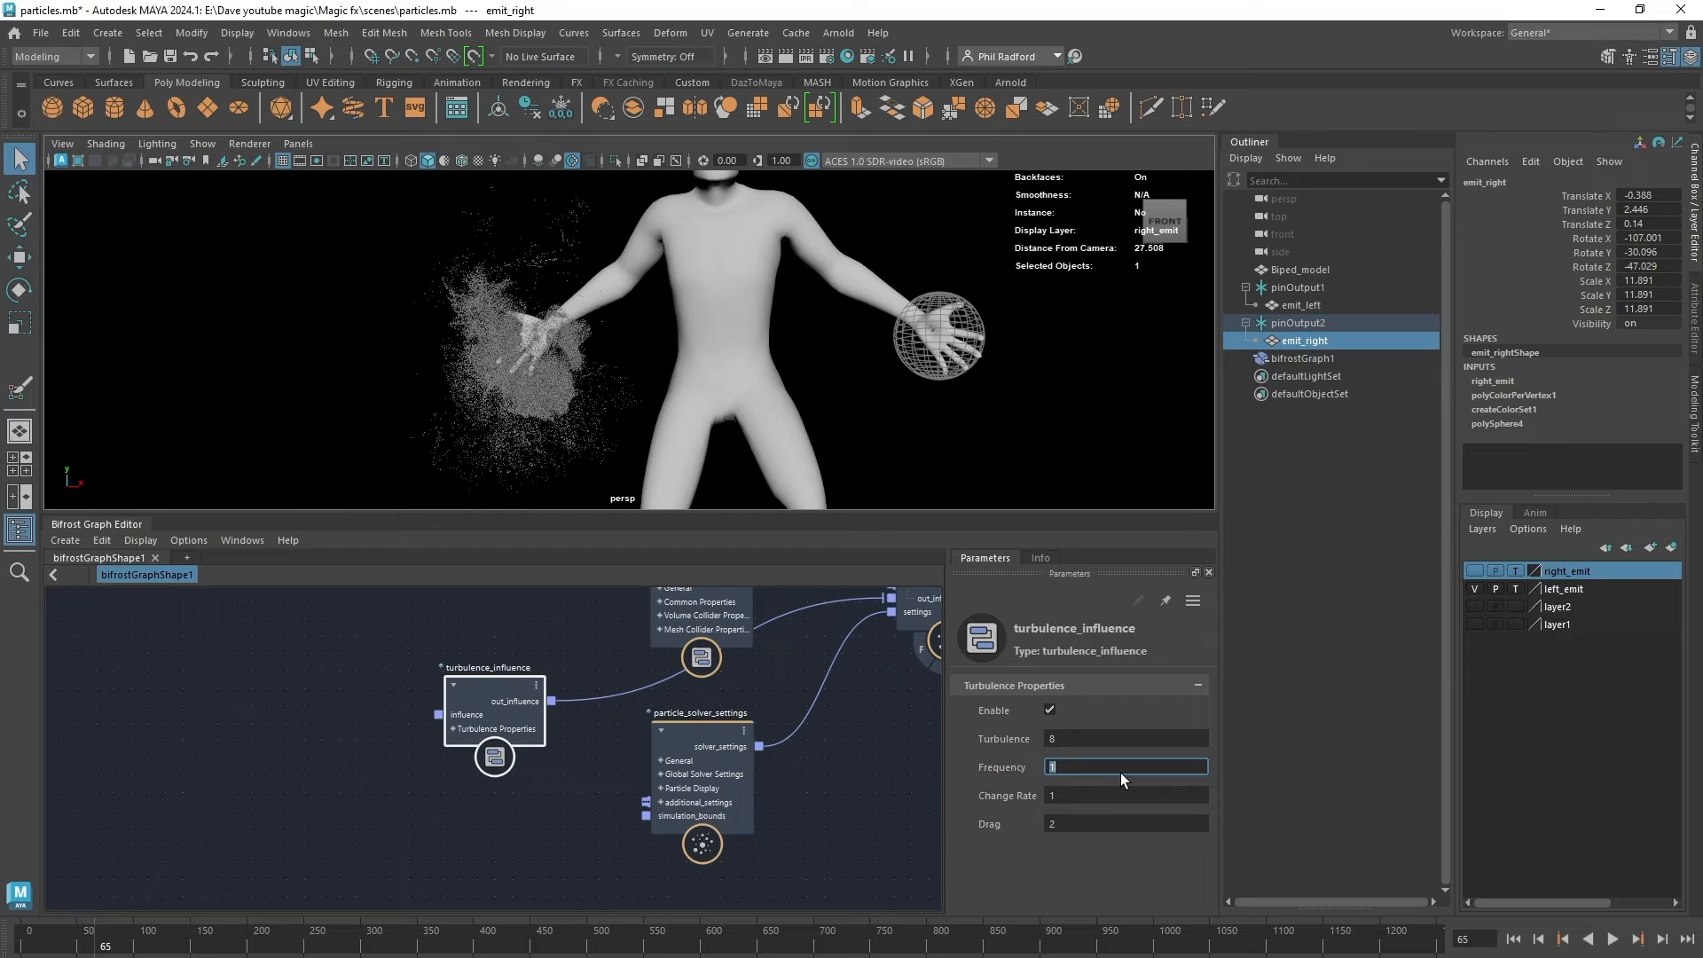
left_click(1515, 940)
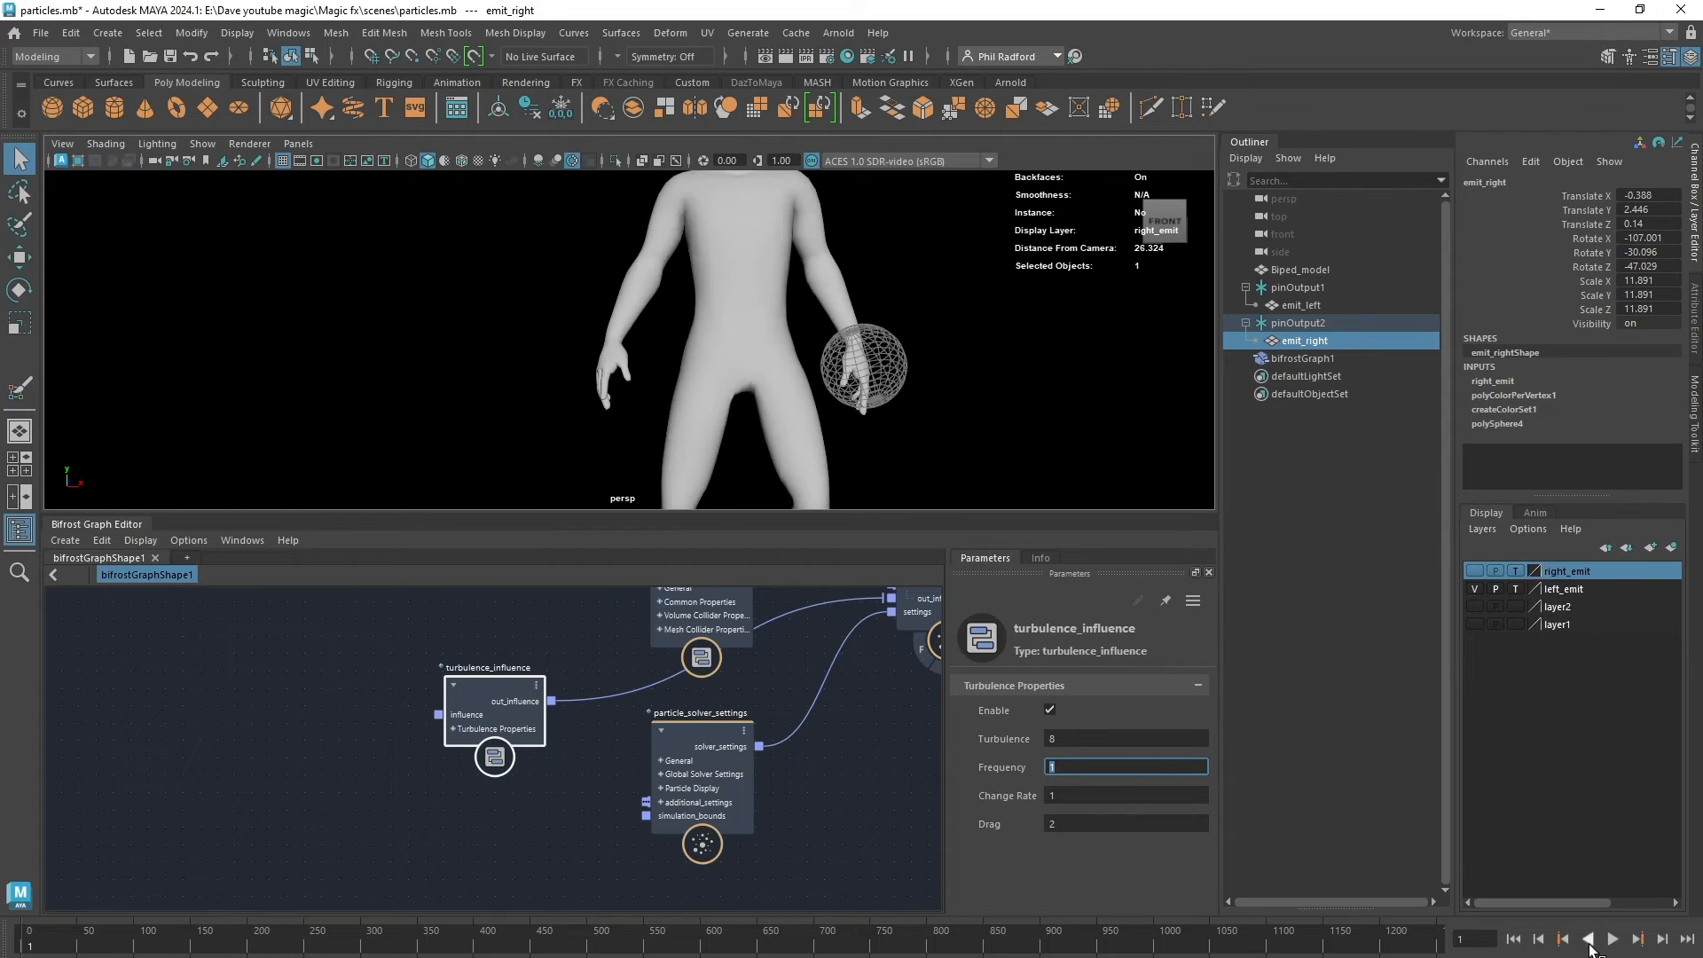
left_click(1614, 940)
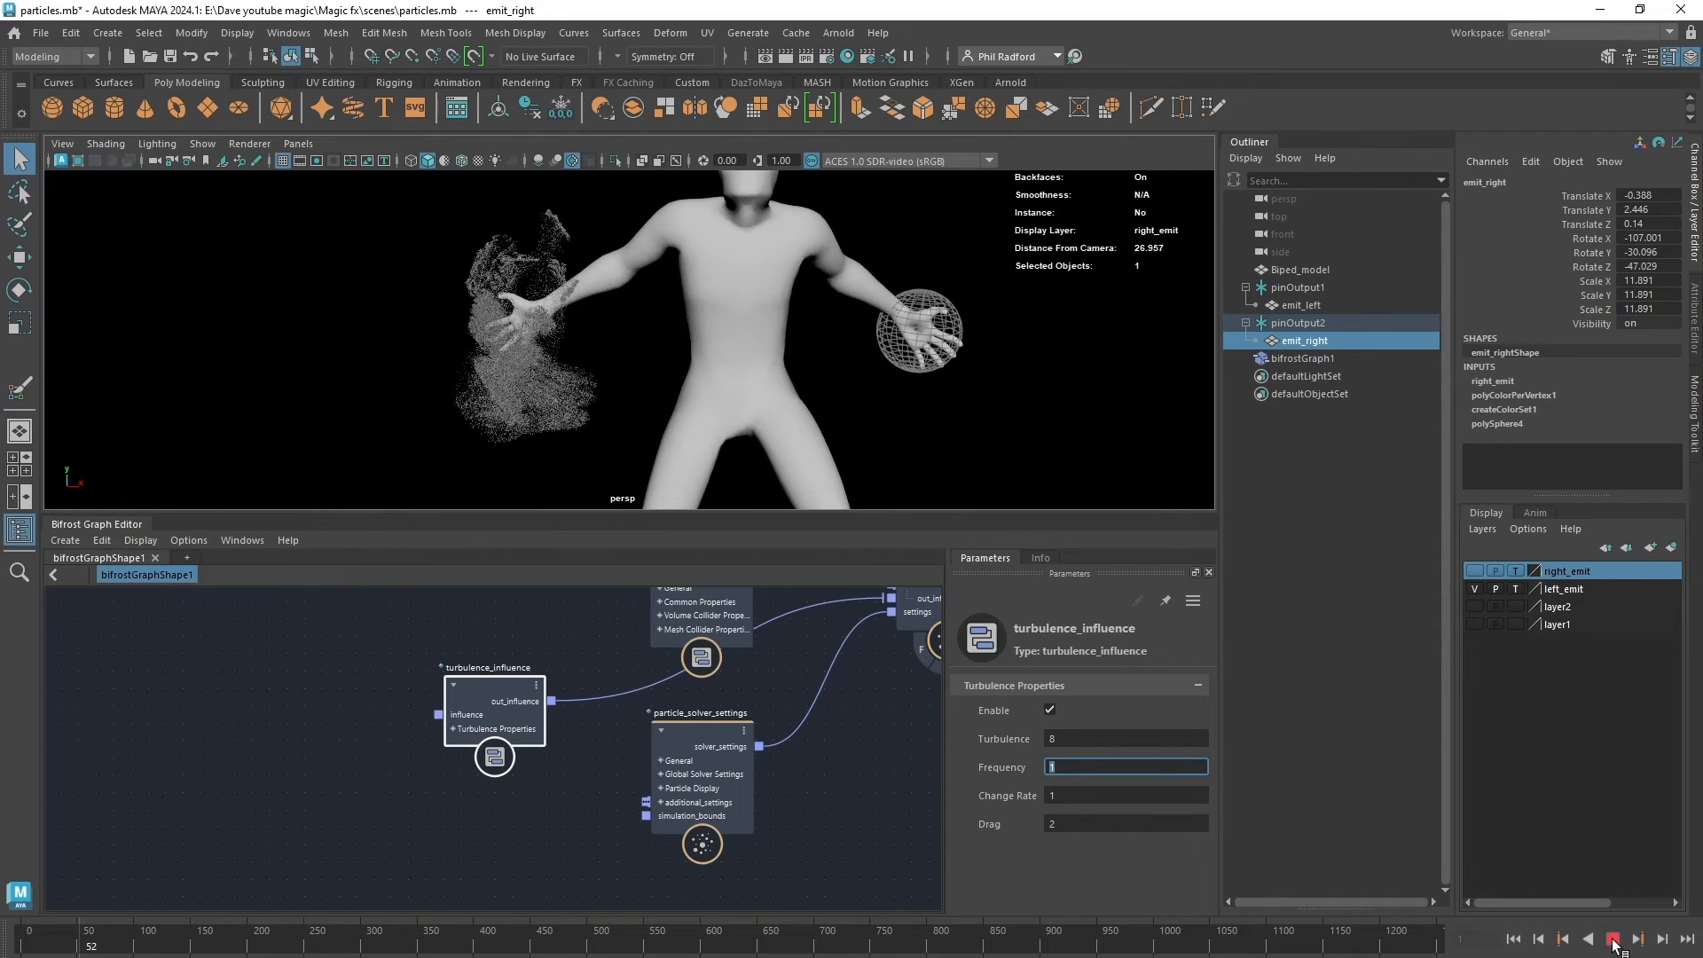
left_click(1613, 940)
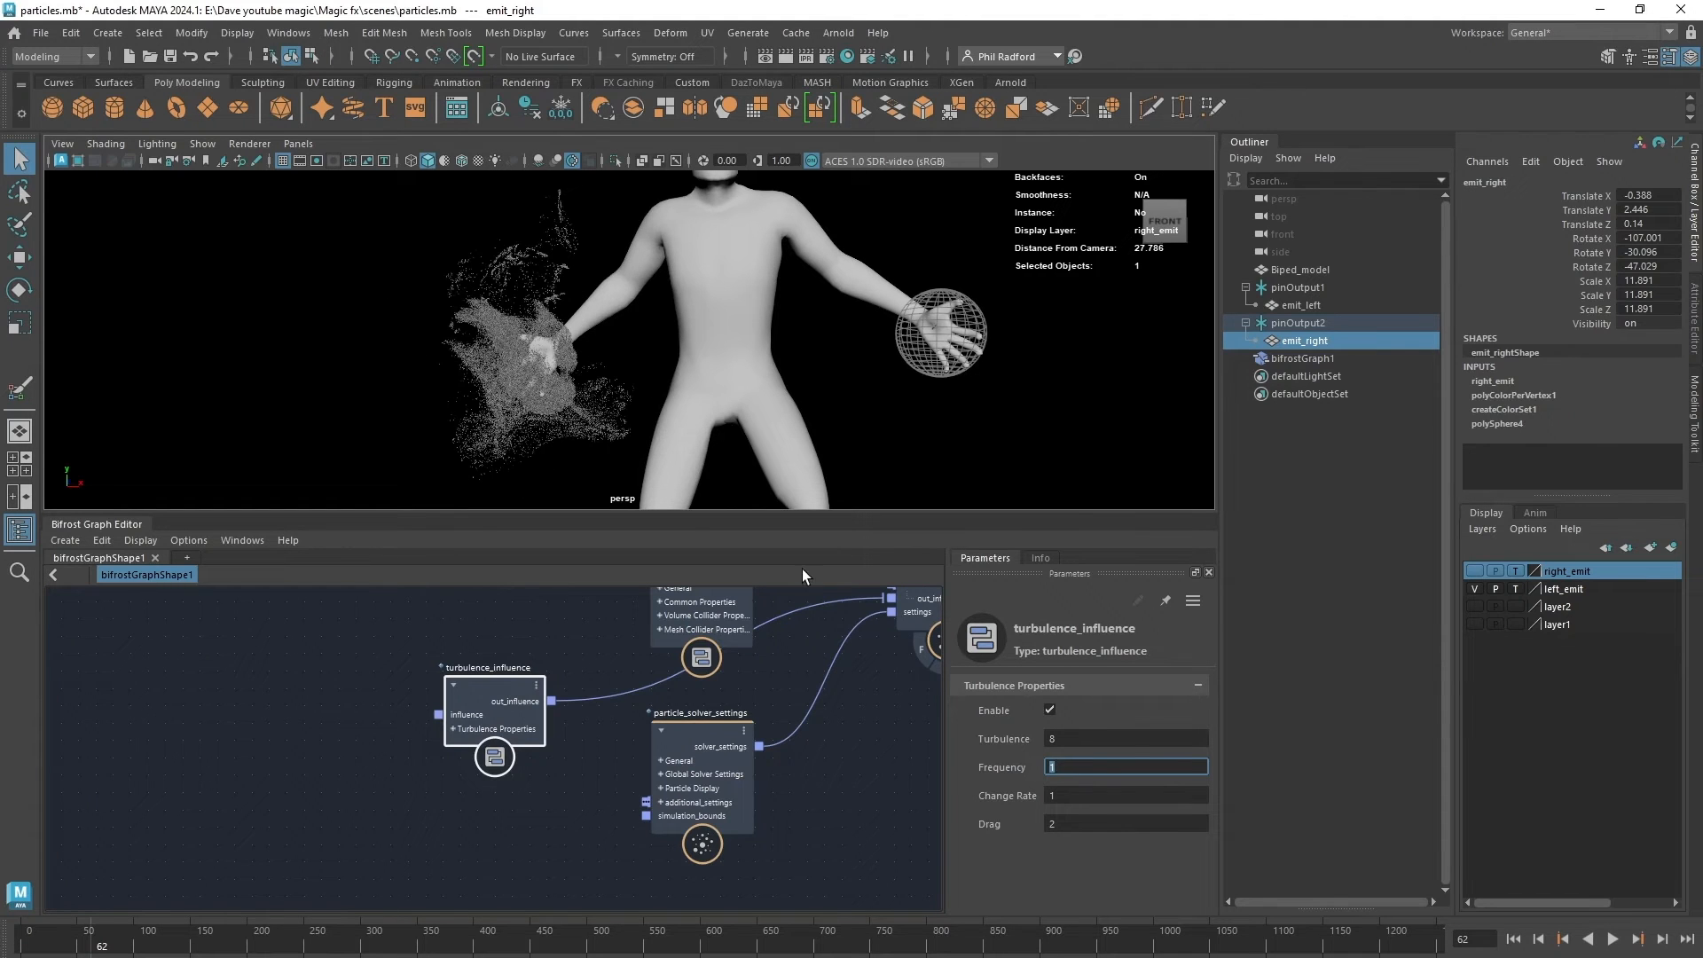
Set the turbulence_influence Frequency to 7, replay the animation from the start twice and inspect the particles around the hand.
mouse_move(630, 413)
left_mouse_down("alt")
mouse_move(798, 361)
mouse_move(720, 411)
mouse_move(677, 411)
mouse_move(780, 420)
mouse_move(596, 418)
mouse_move(840, 419)
mouse_move(639, 406)
mouse_move(616, 424)
left_mouse_up("alt")
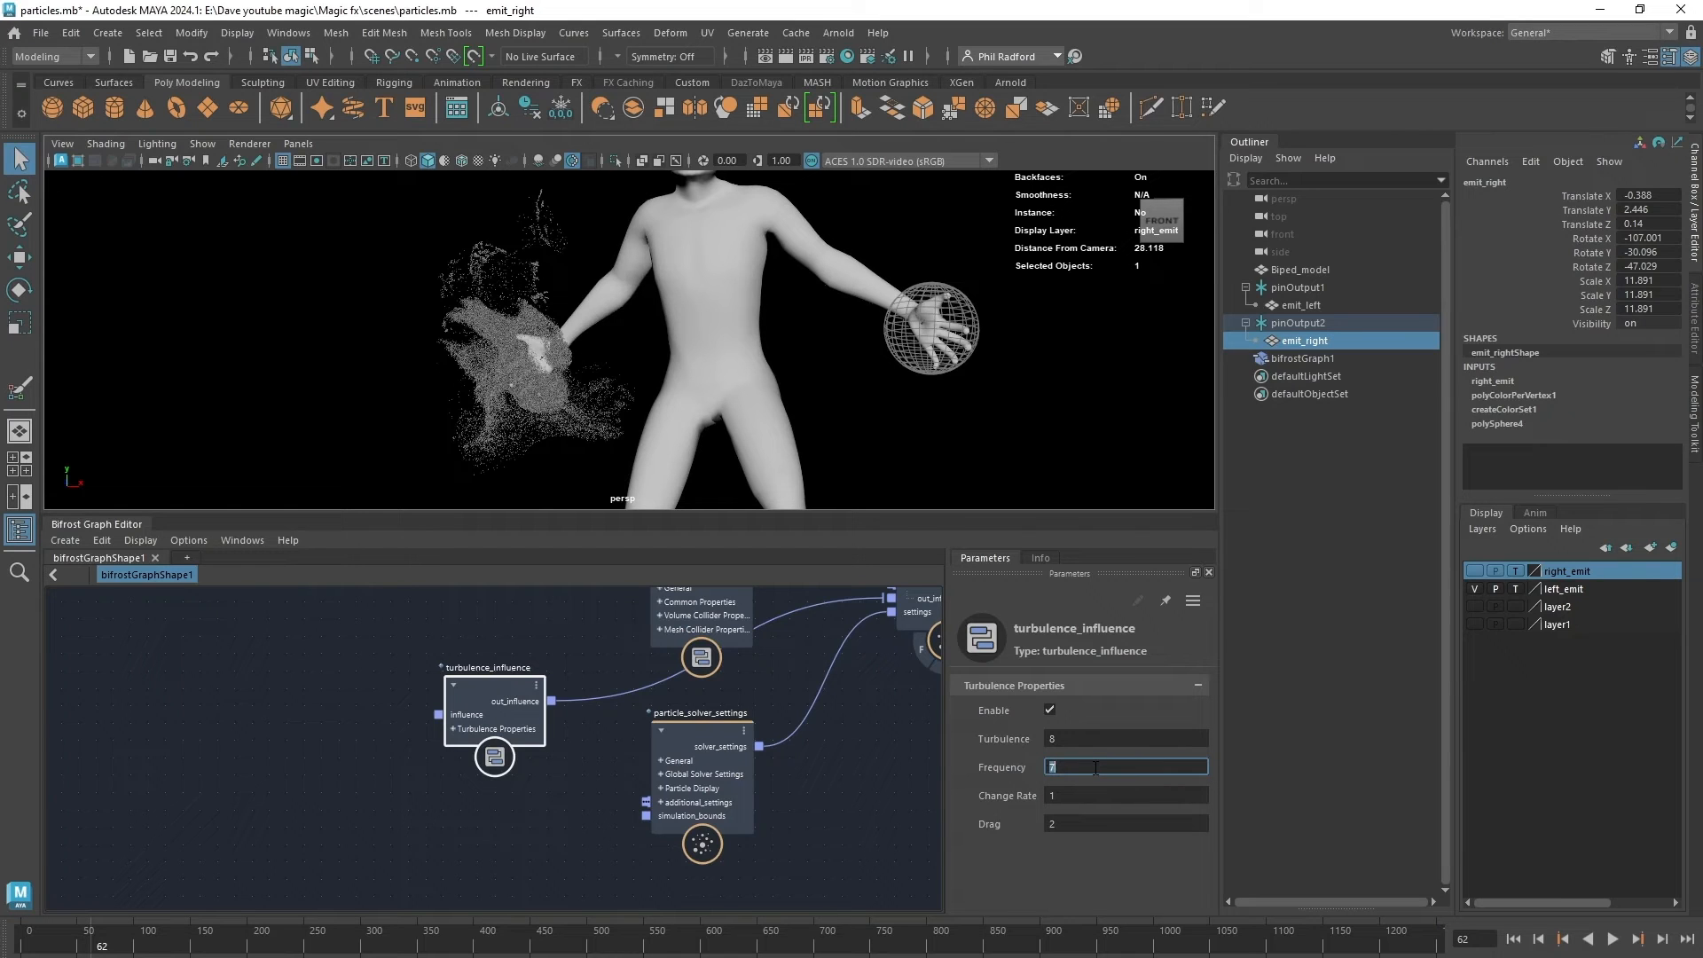
left_click(1539, 940)
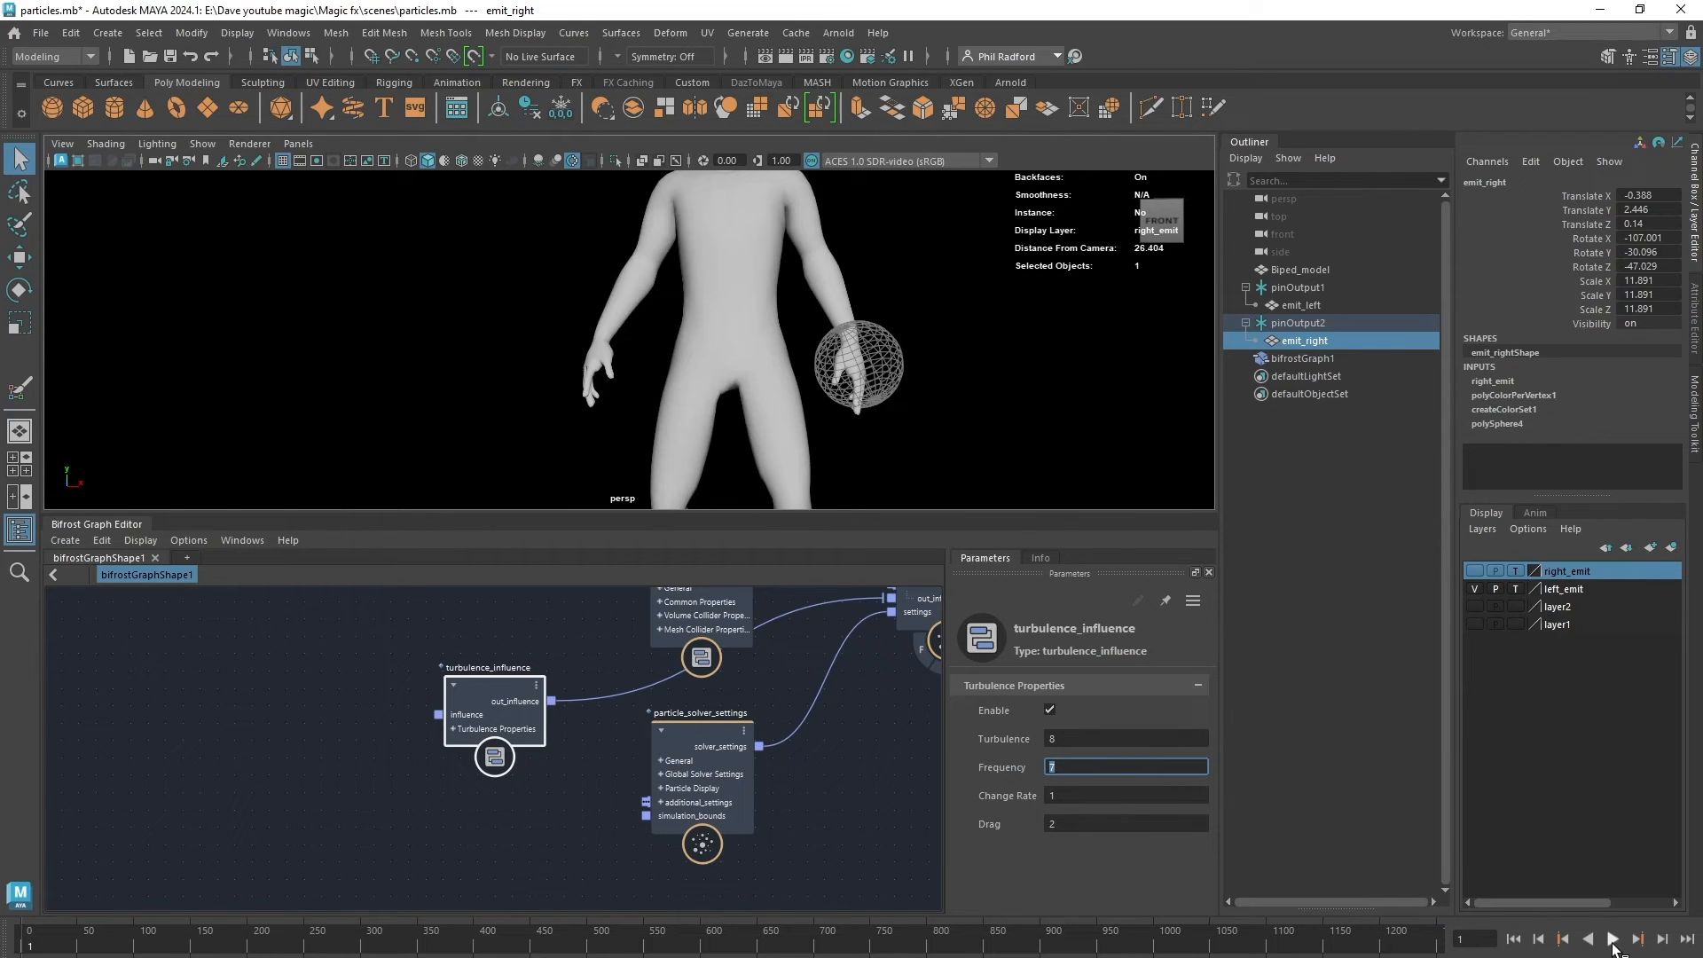
left_click(1612, 939)
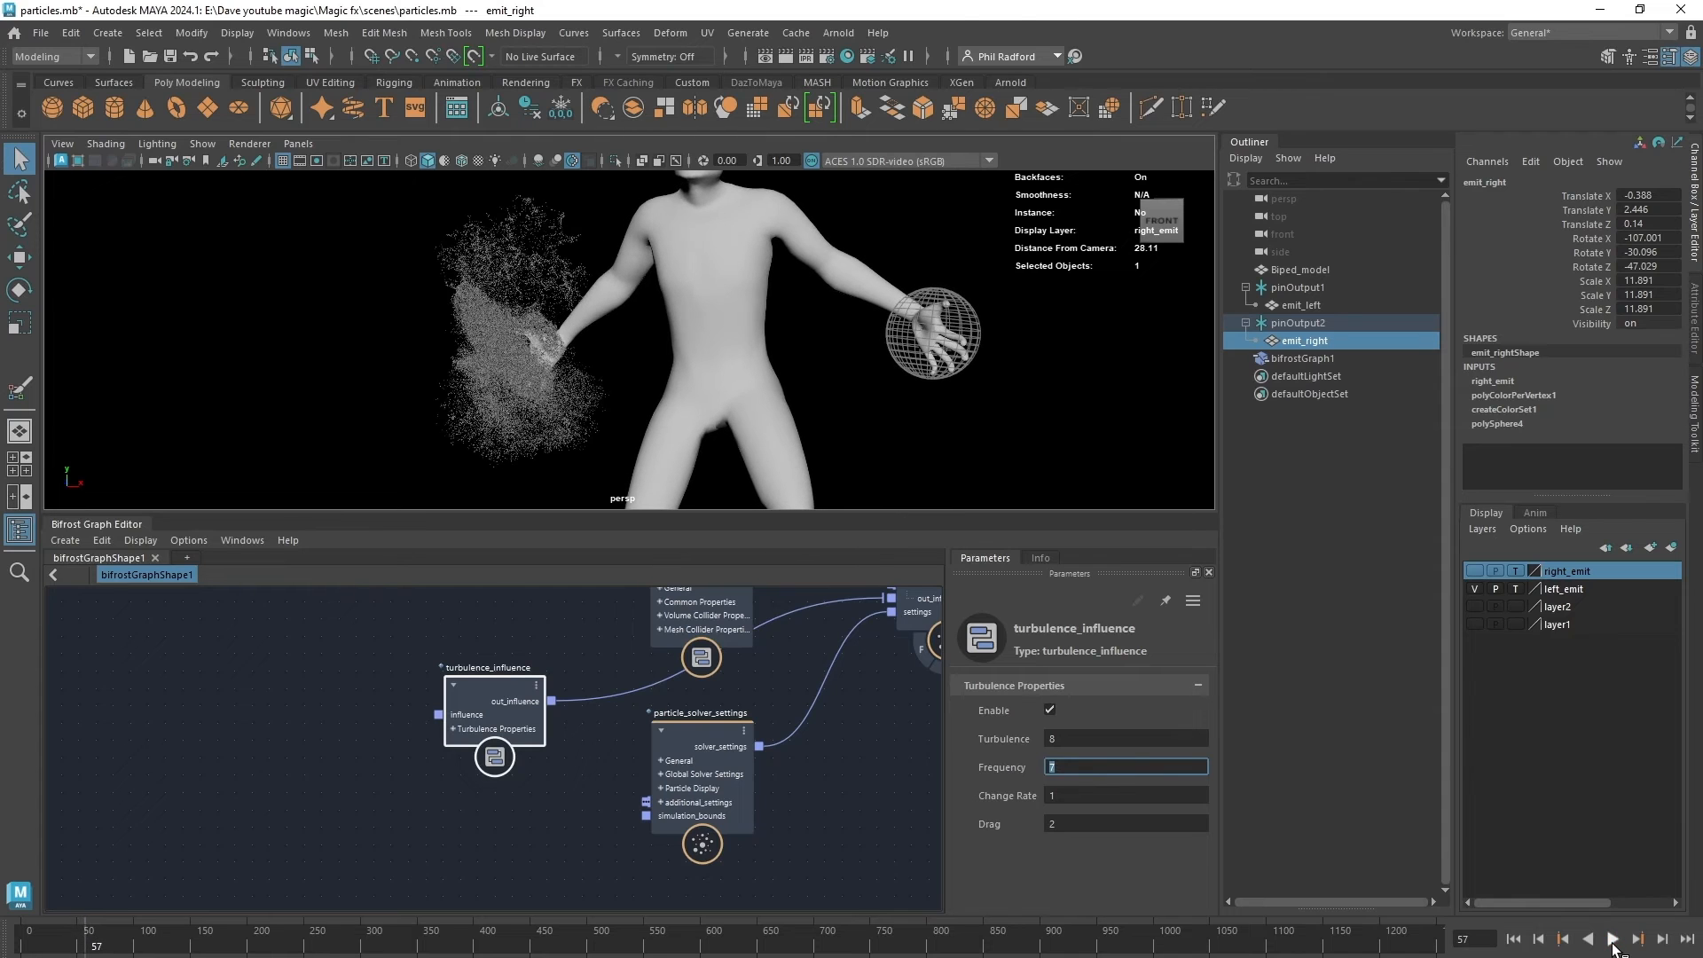
left_click(1522, 939)
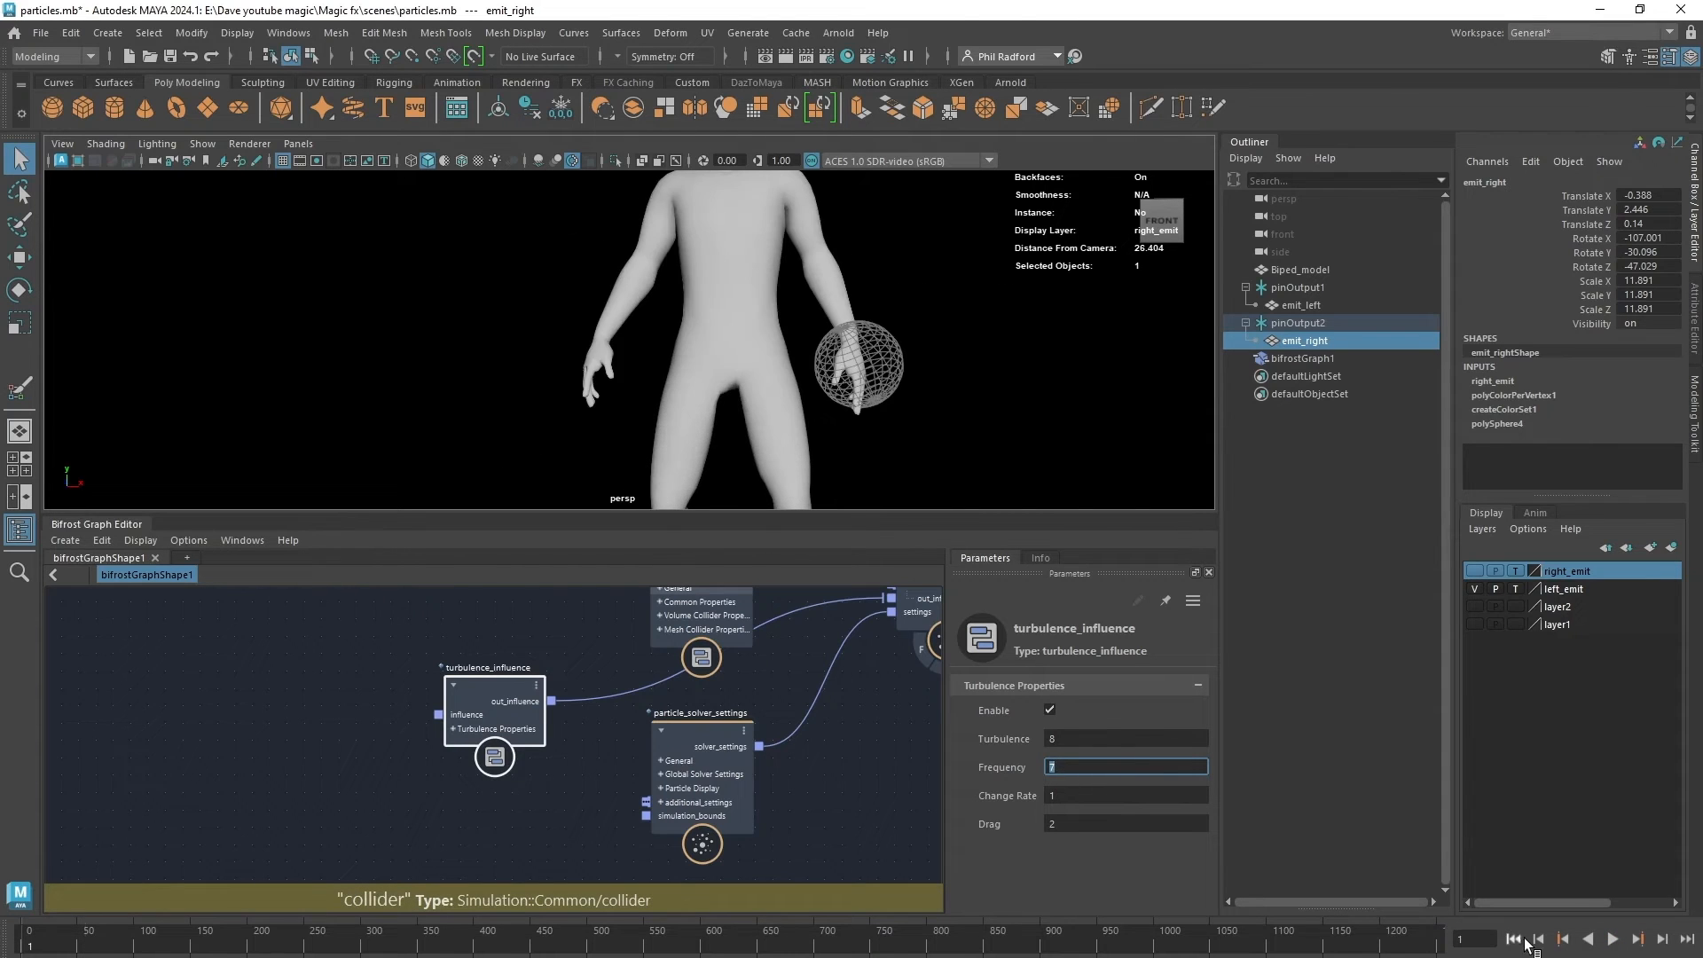
left_click(1613, 939)
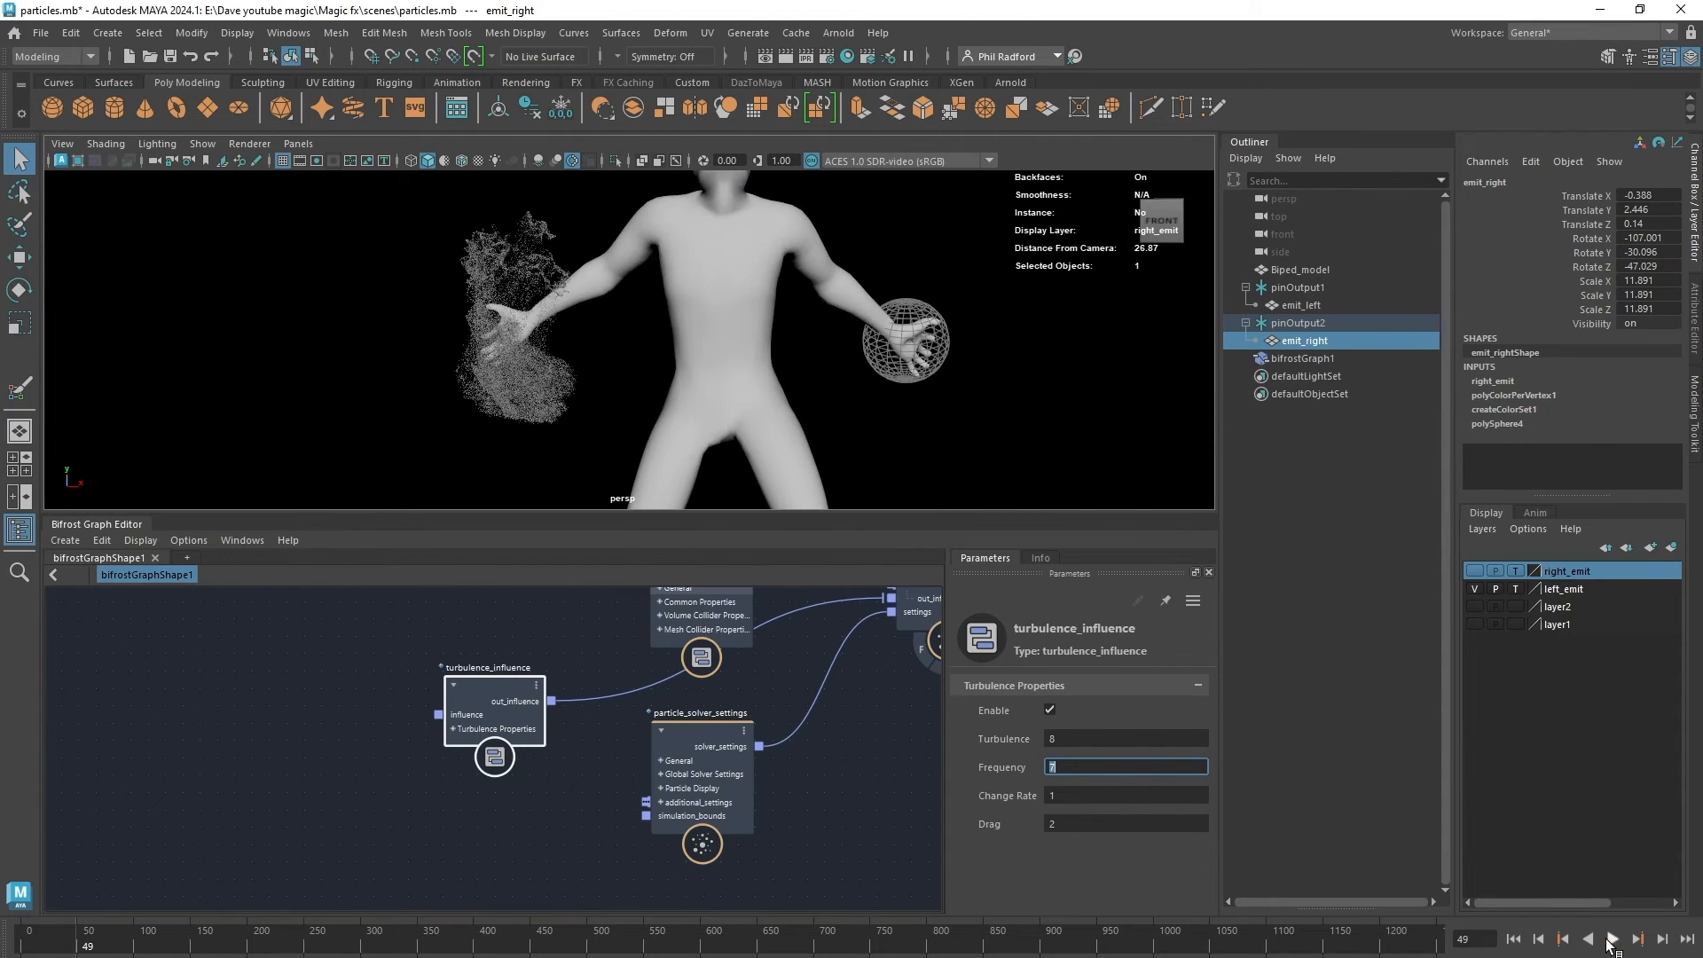
middle_click_drag(448, 319, 632, 390, "alt")
scroll(632, 390, "up", 4)
left_click_drag(632, 390, 660, 373, "alt")
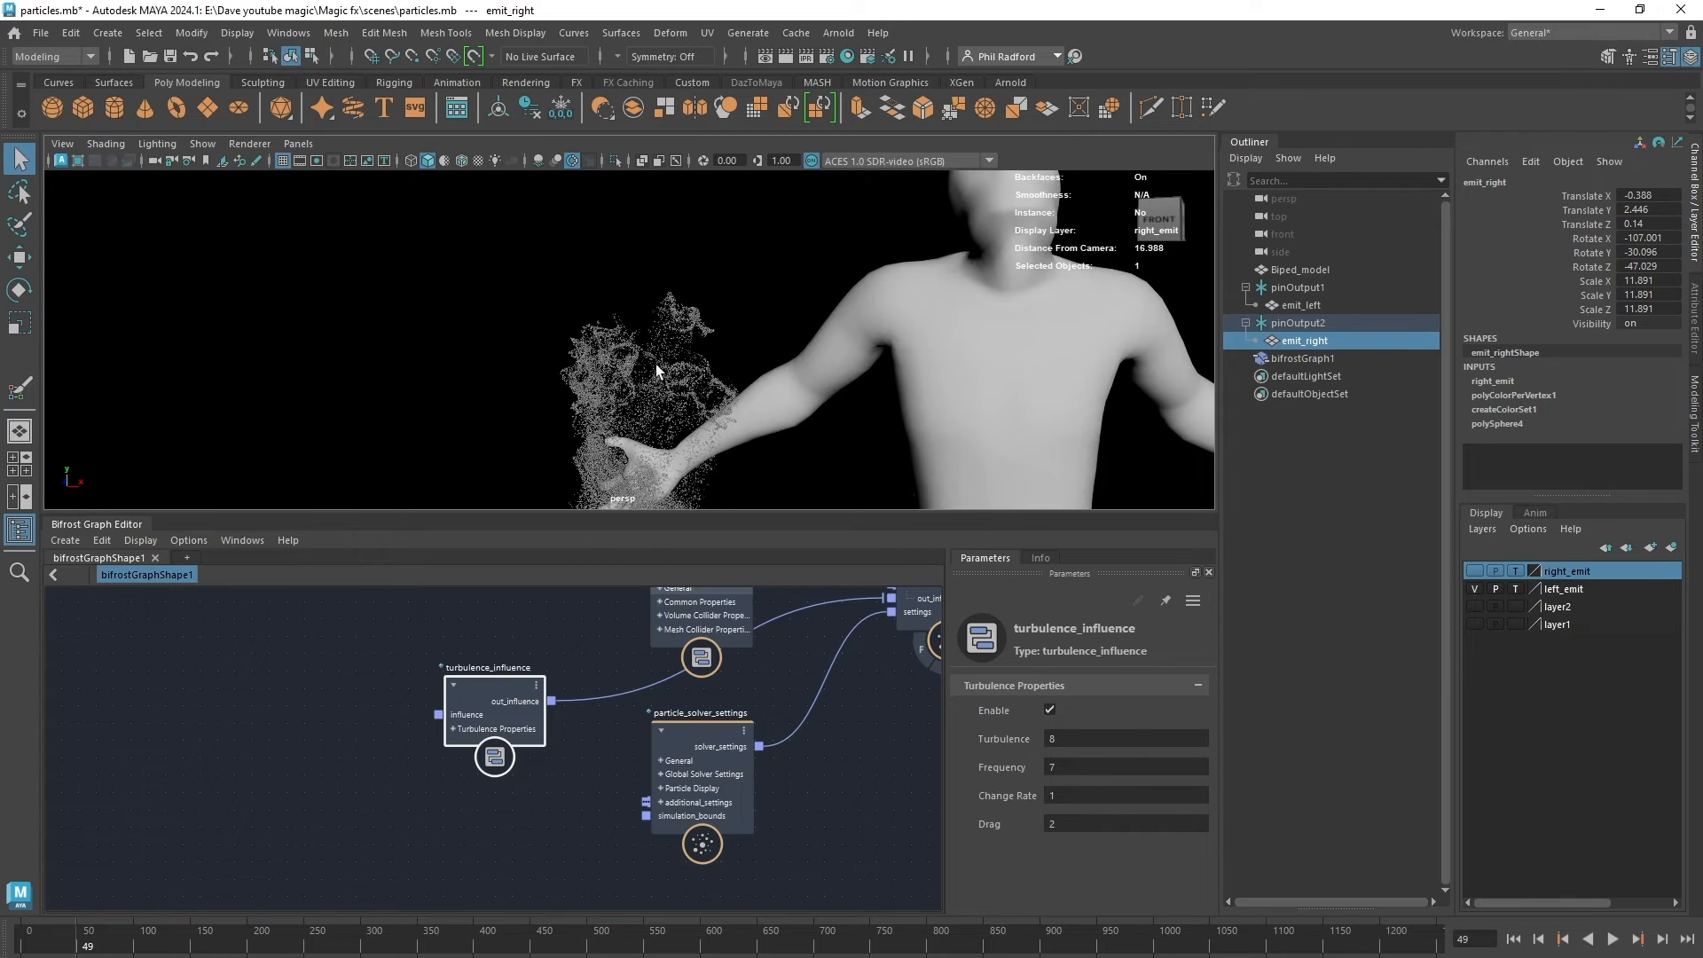
Set the turbulence_influence Frequency to 2 and replay the particle animation to about frame 60.
scroll(665, 381, "down", 4)
middle_click_drag(697, 413, 651, 330, "alt")
left_click_drag(661, 337, 703, 429, "alt")
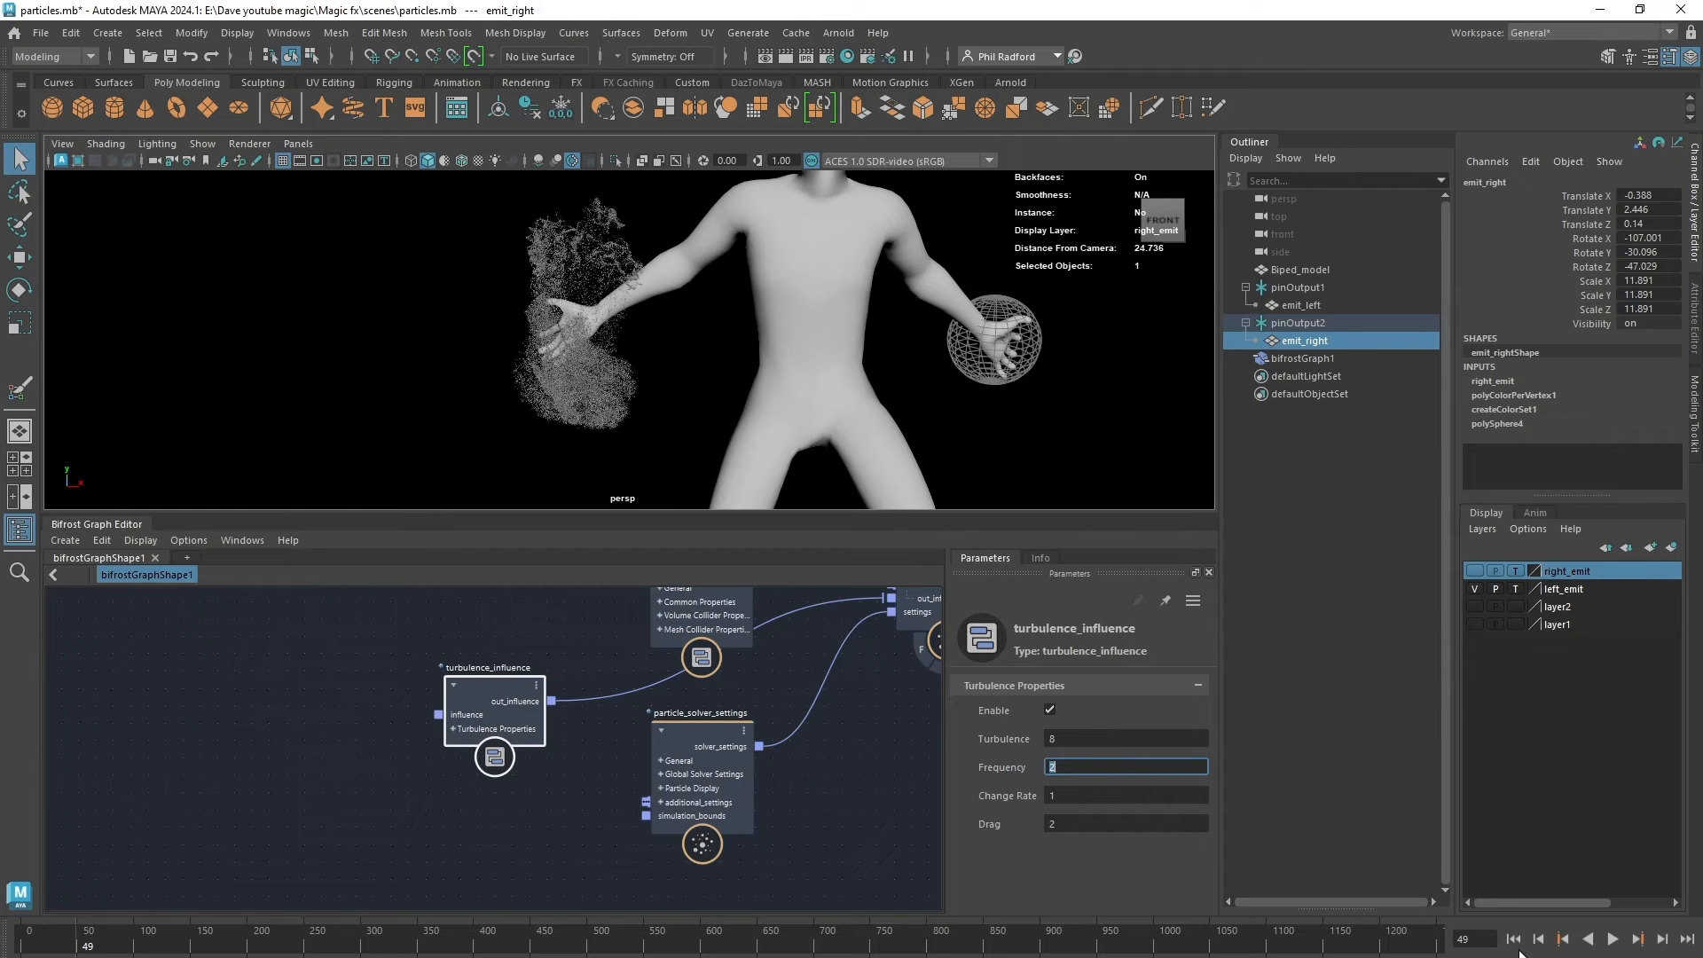
left_click(1613, 939)
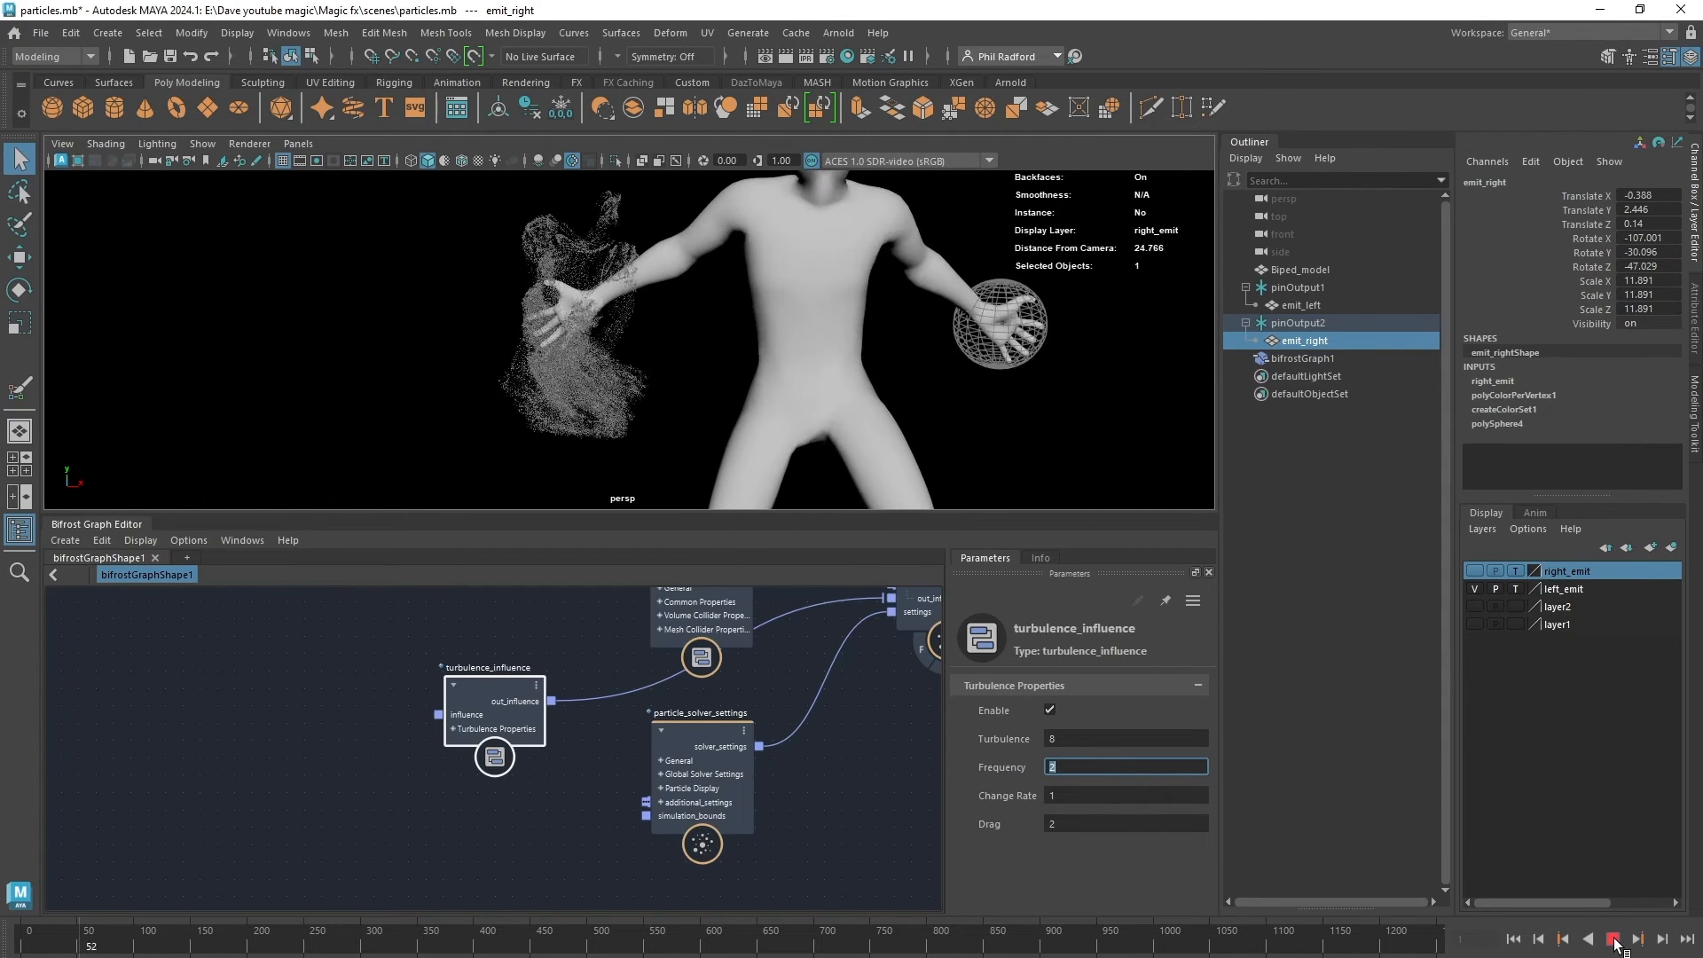
left_click(1613, 939)
mouse_move(849, 351)
left_mouse_down("alt")
mouse_move(1128, 373)
mouse_move(781, 373)
mouse_move(850, 372)
left_mouse_up("alt")
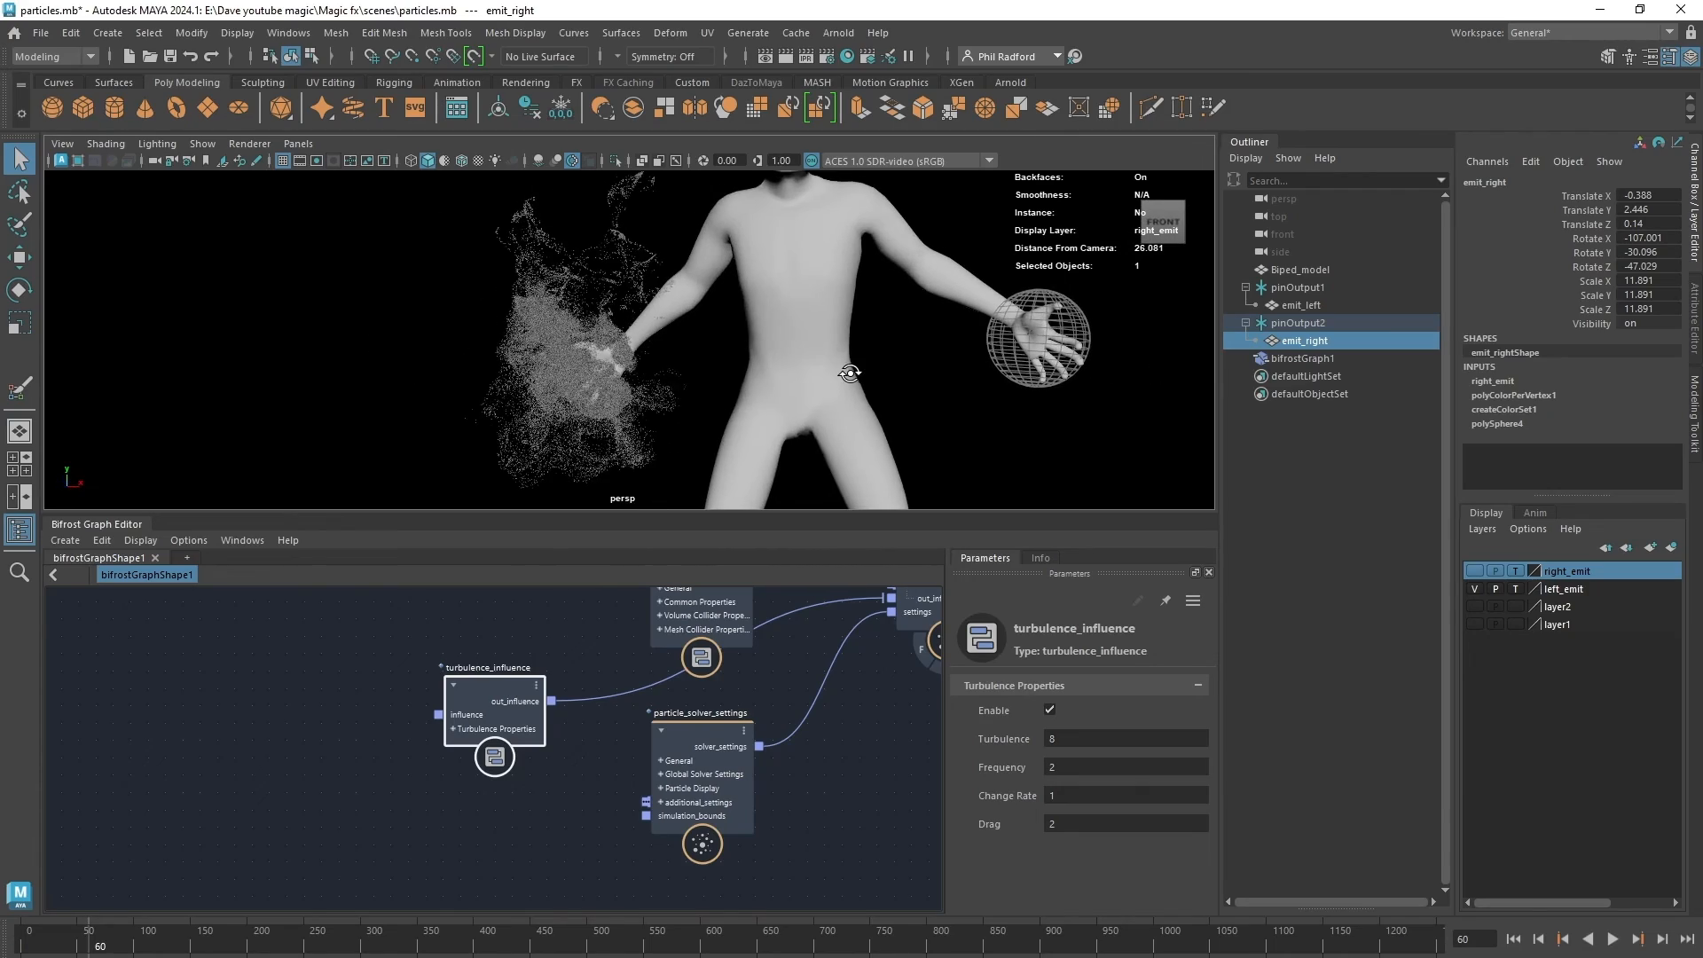
Examine the particles around the right hand and the rate, speed, size and age node chain, with the graph editor enlarged.
middle_click_drag(437, 665, 462, 860, "alt")
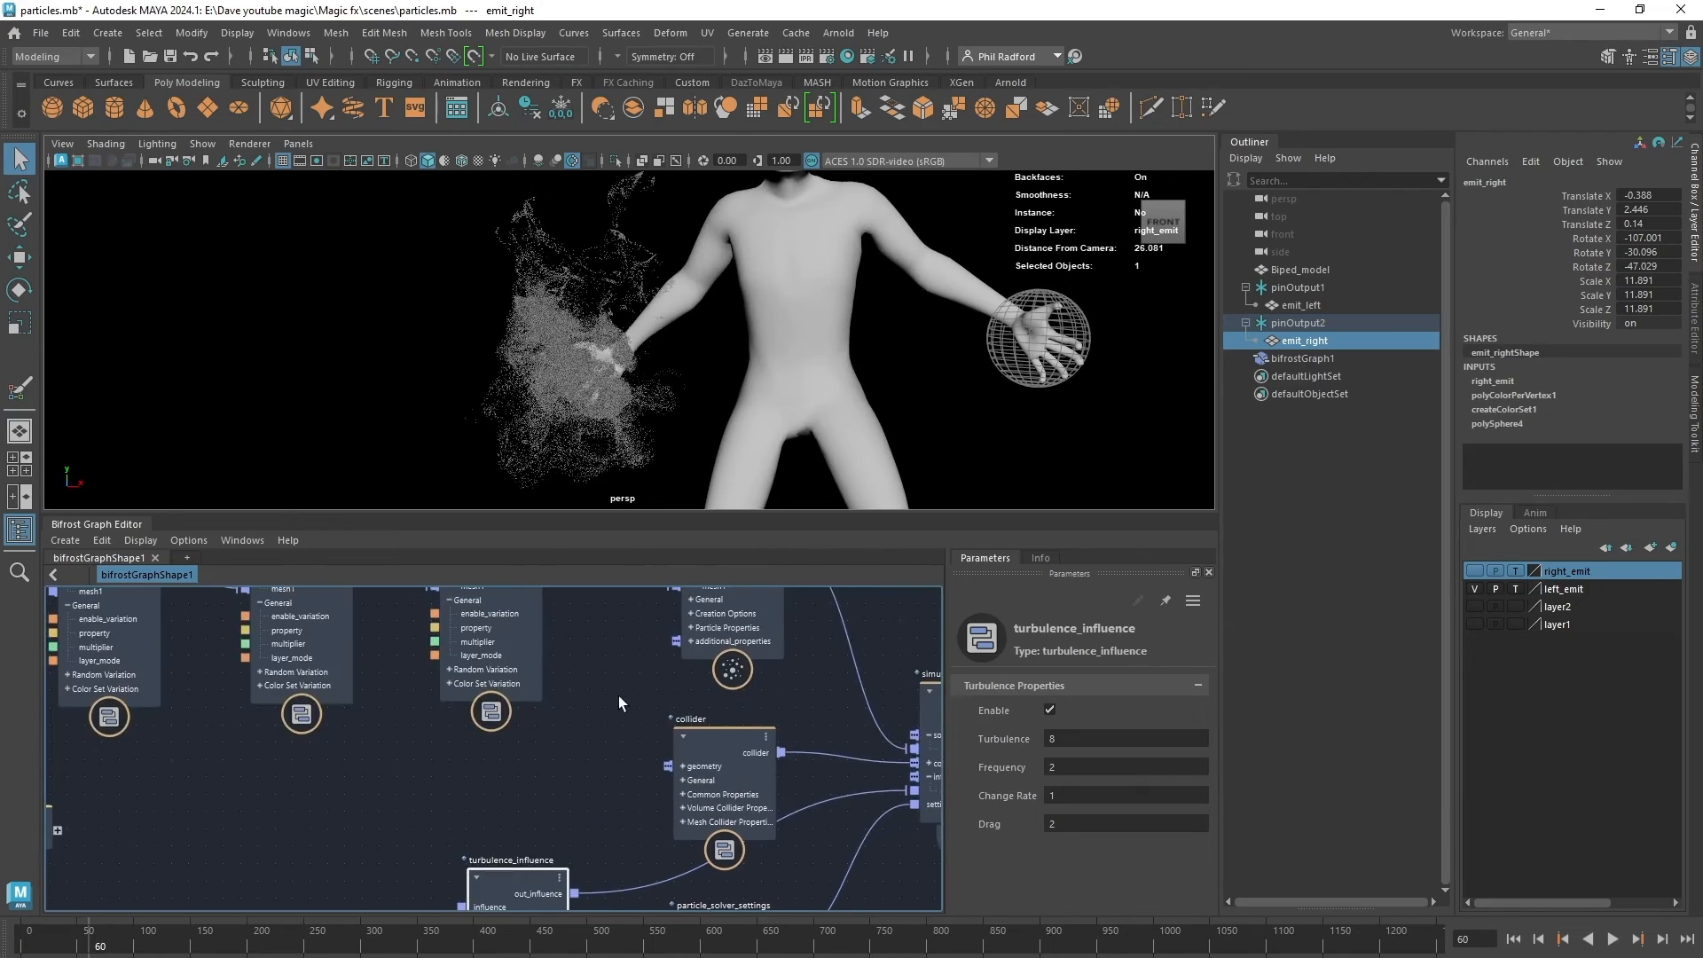
middle_click_drag(619, 678, 684, 840, "alt")
mouse_move(814, 342)
left_mouse_down("alt")
mouse_move(950, 361)
mouse_move(1026, 331)
mouse_move(848, 335)
mouse_move(1080, 346)
mouse_move(826, 346)
left_mouse_up("alt")
right_click_drag(827, 346, 683, 331, "alt")
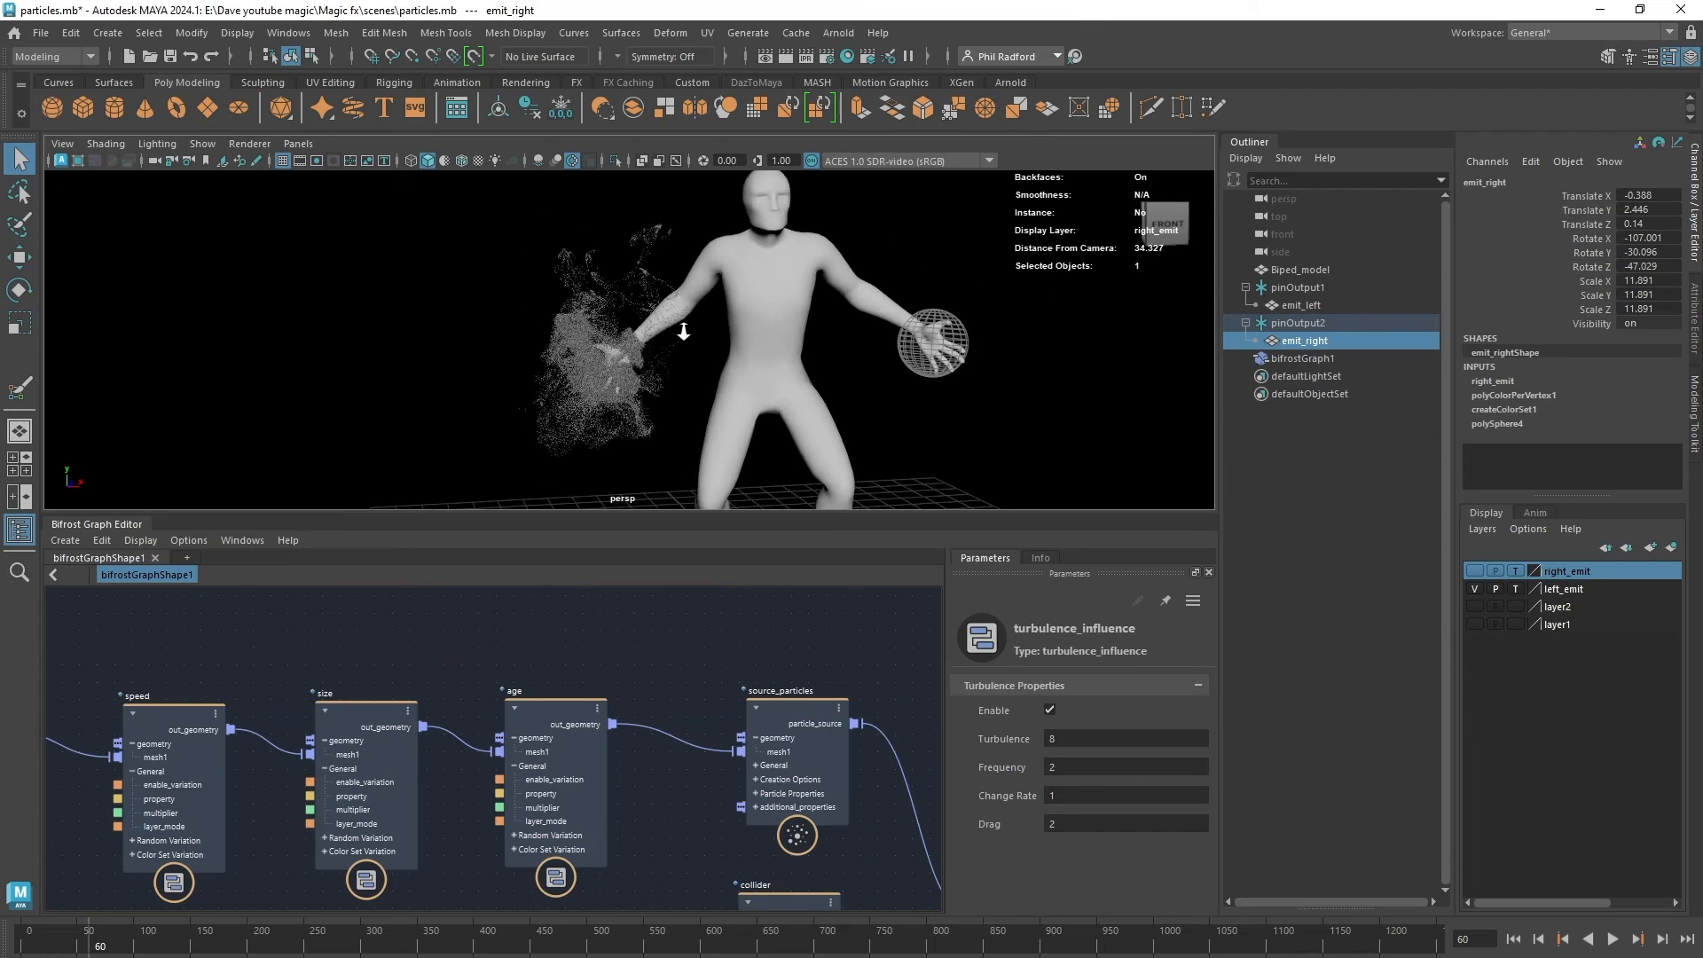
left_click_drag(684, 331, 643, 327, "alt")
middle_click_drag(688, 377, 600, 393, "alt")
right_click_drag(612, 393, 696, 410, "alt")
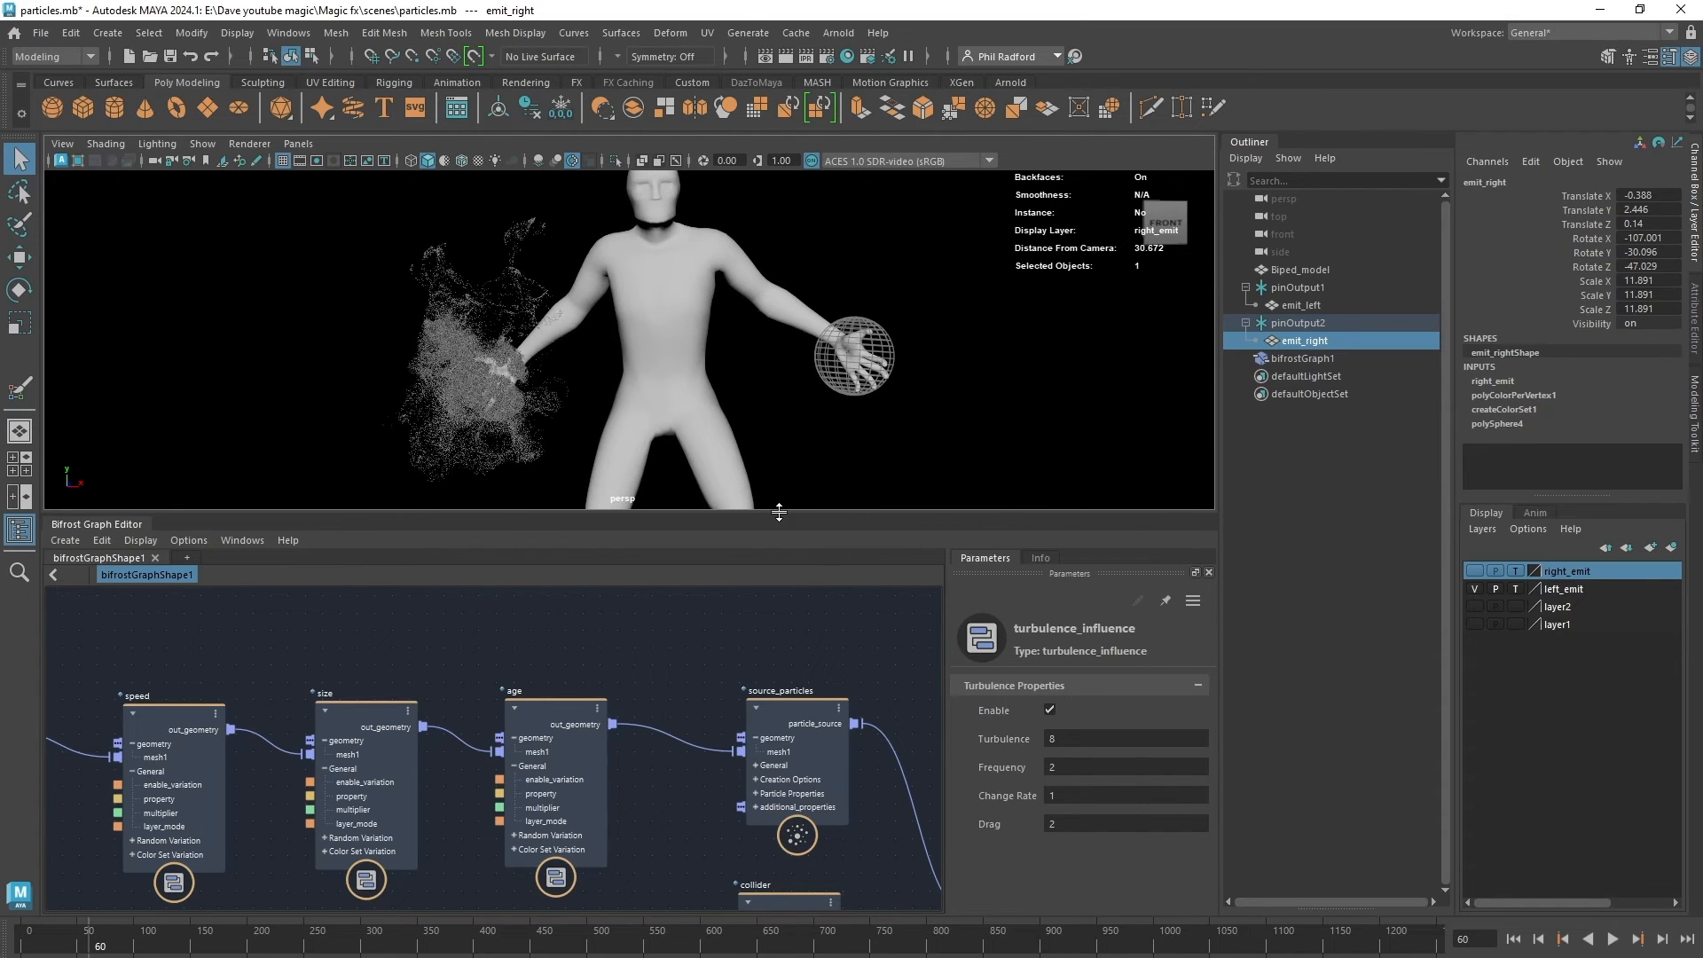
left_click_drag(779, 512, 779, 426)
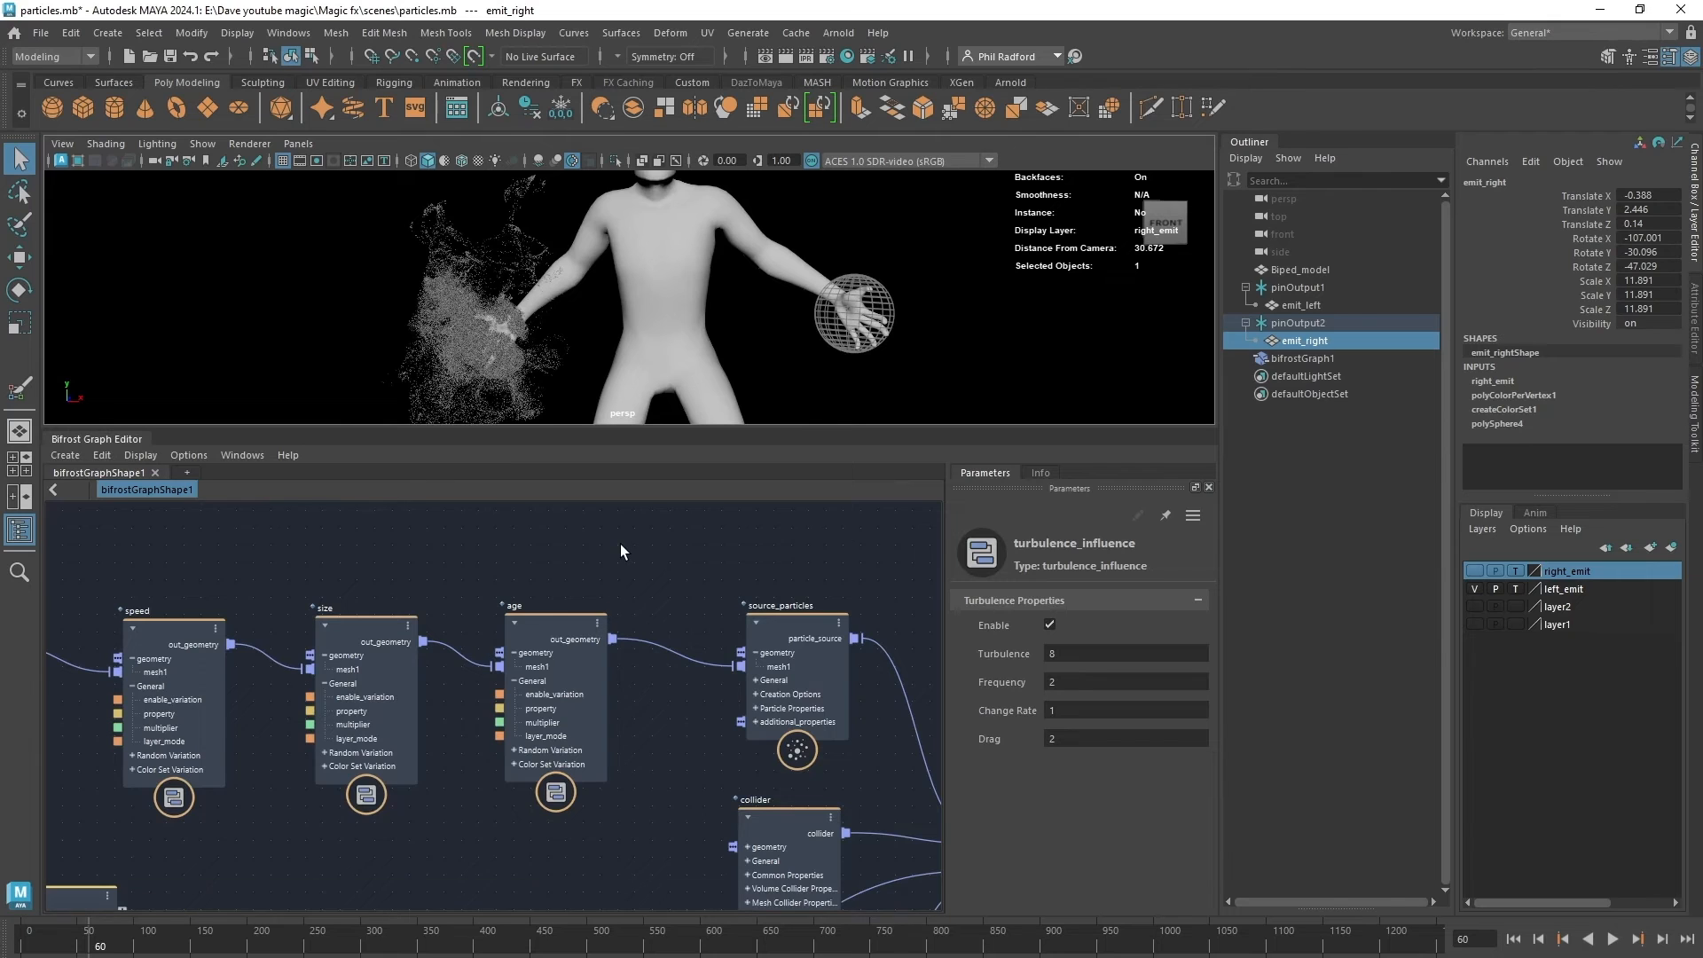
Duplicate the source_particles node and place the copy above the original in the graph.
middle_click_drag(620, 543, 628, 571, "alt")
right_click_drag(628, 575, 589, 562, "alt")
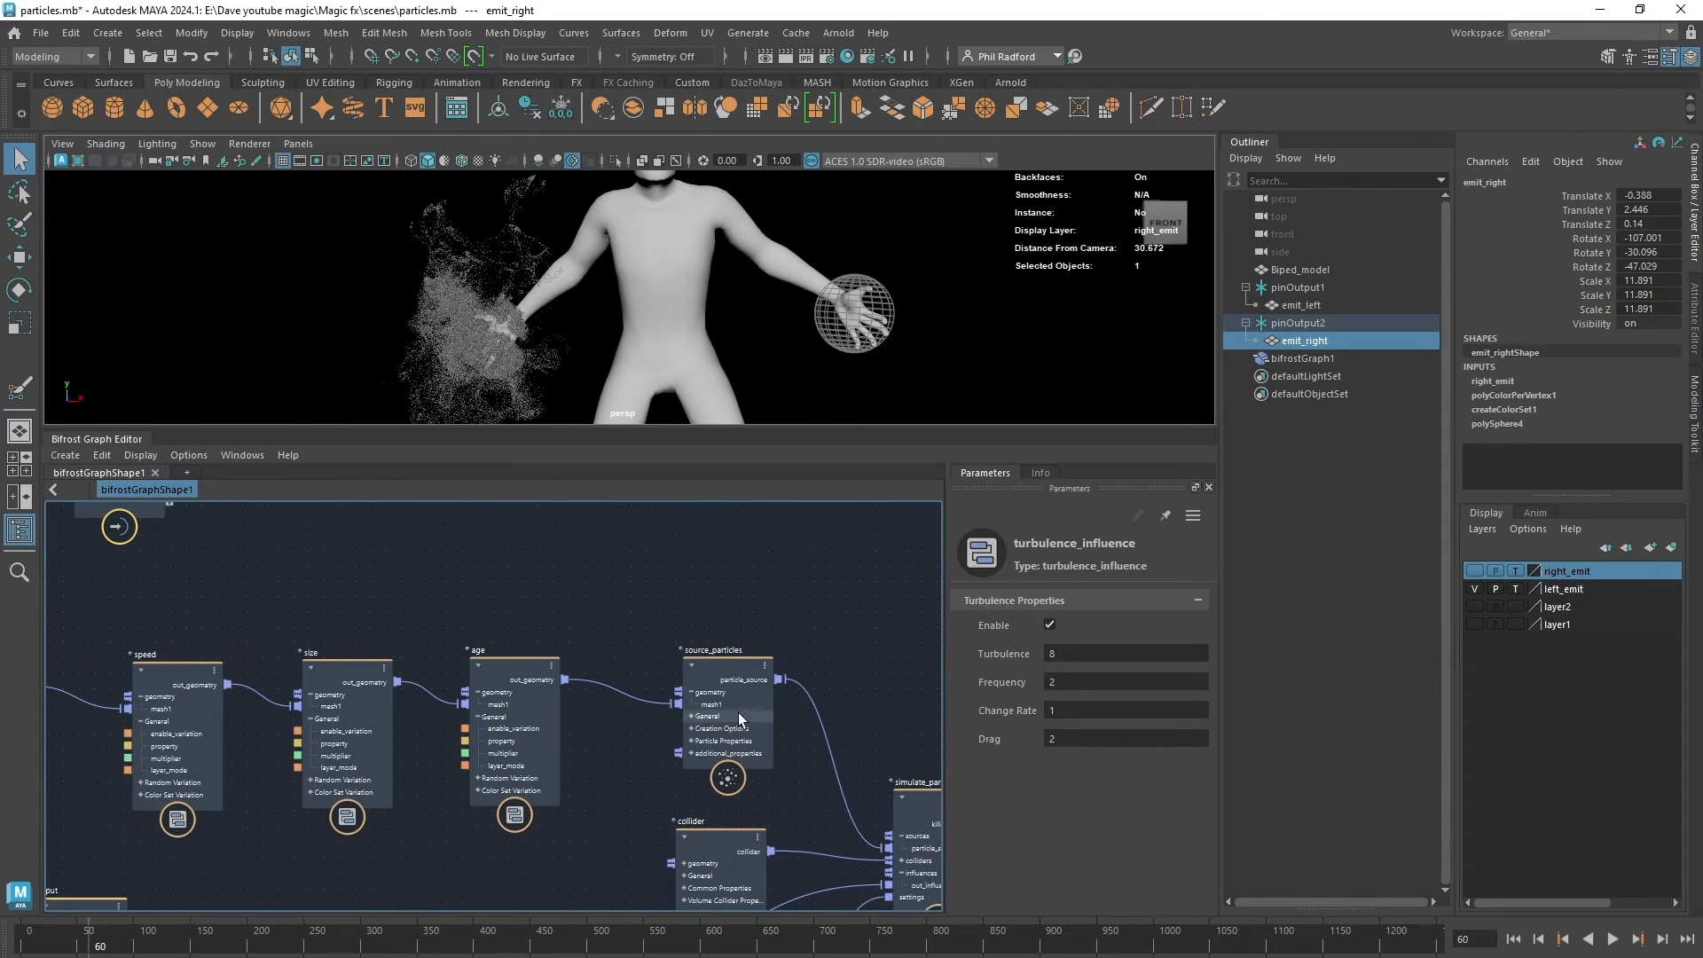
left_click(728, 663)
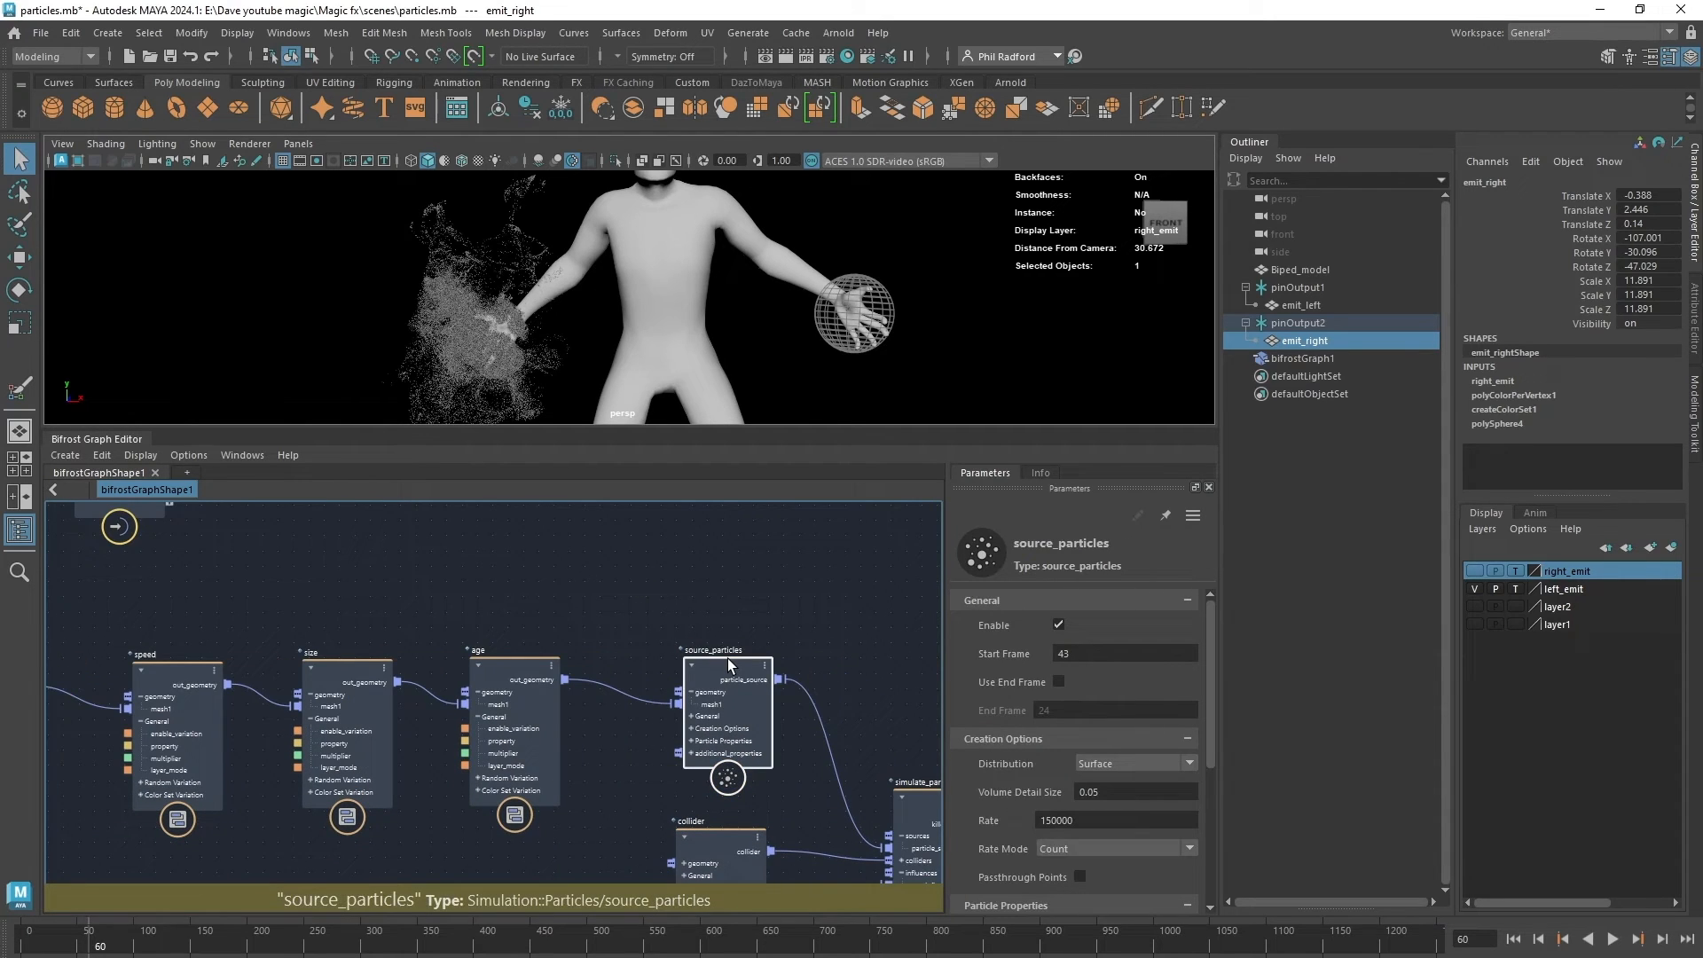
key("ctrl+d")
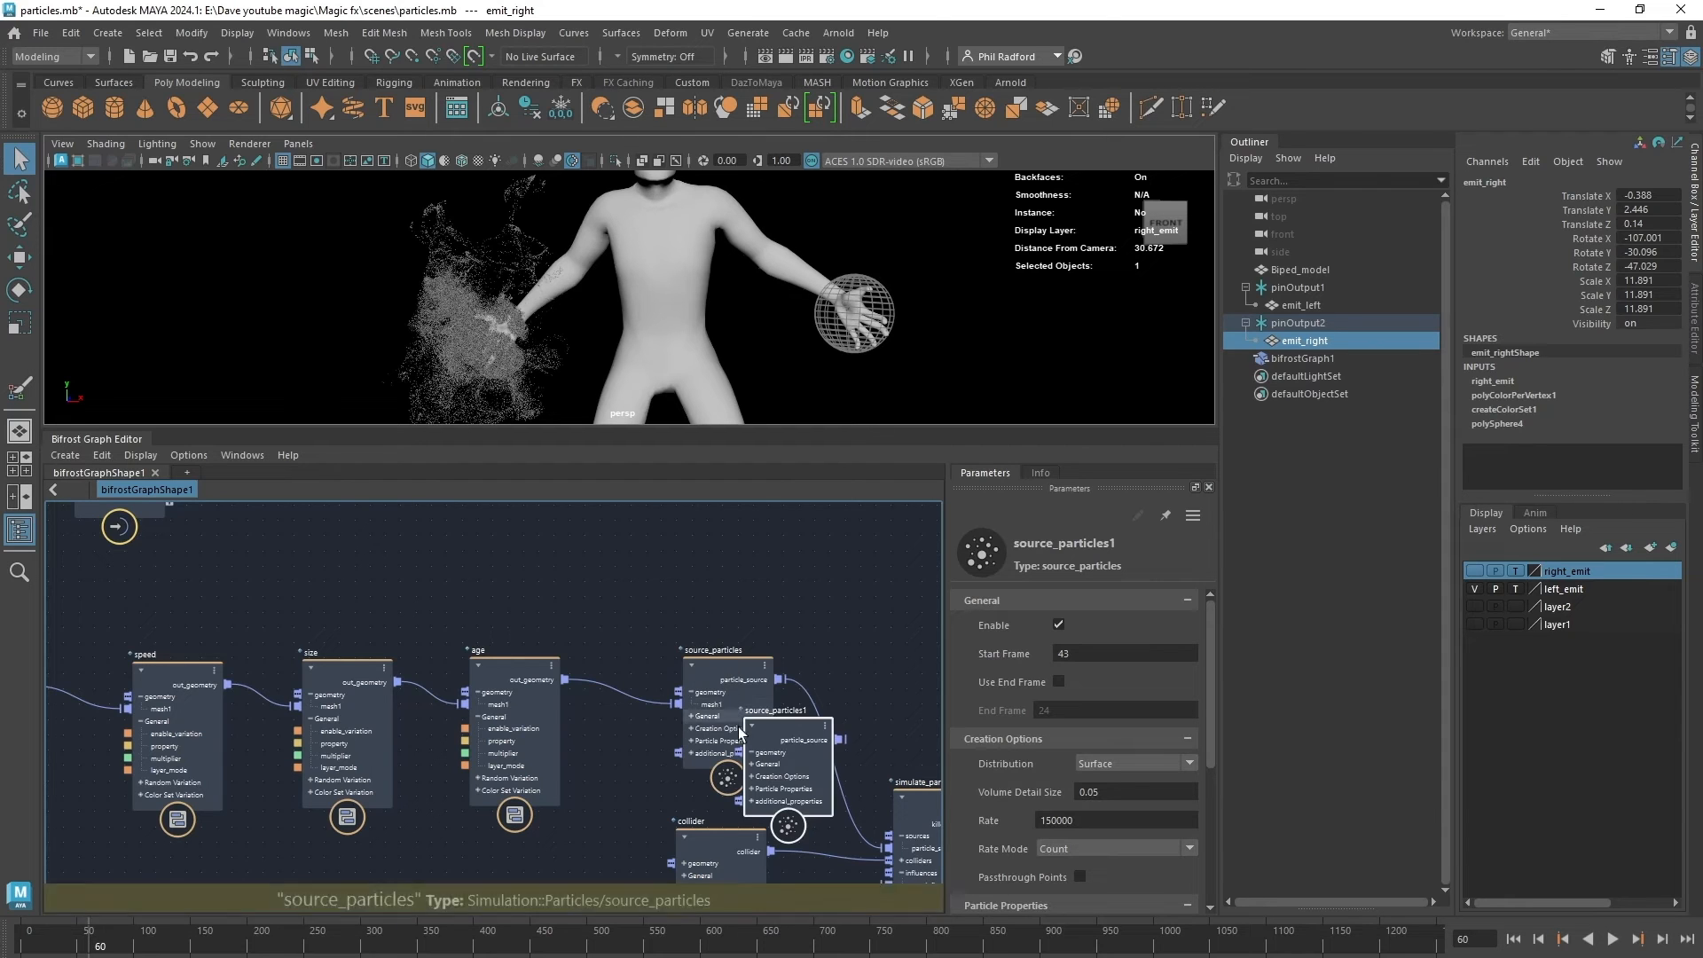
left_click_drag(741, 732, 685, 508)
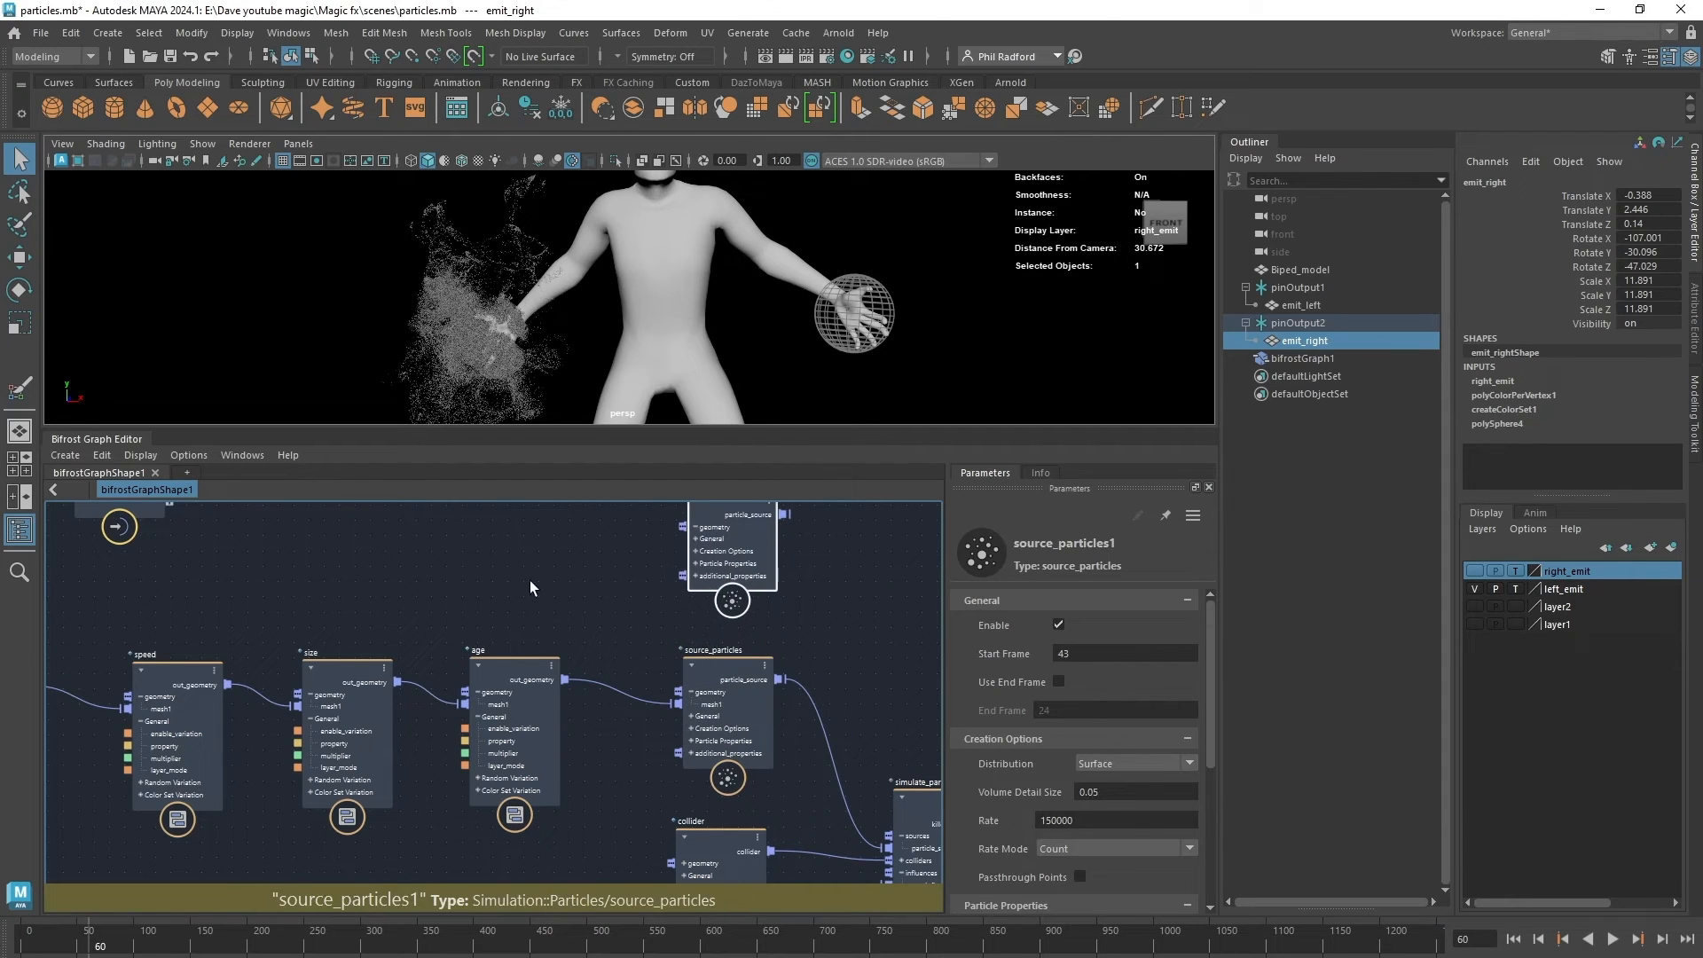
Move the emit_leftShape input node above the emit_rightShape node at the start of the chain.
middle_click_drag(531, 581, 599, 616, "alt")
scroll(605, 622, "down", 1)
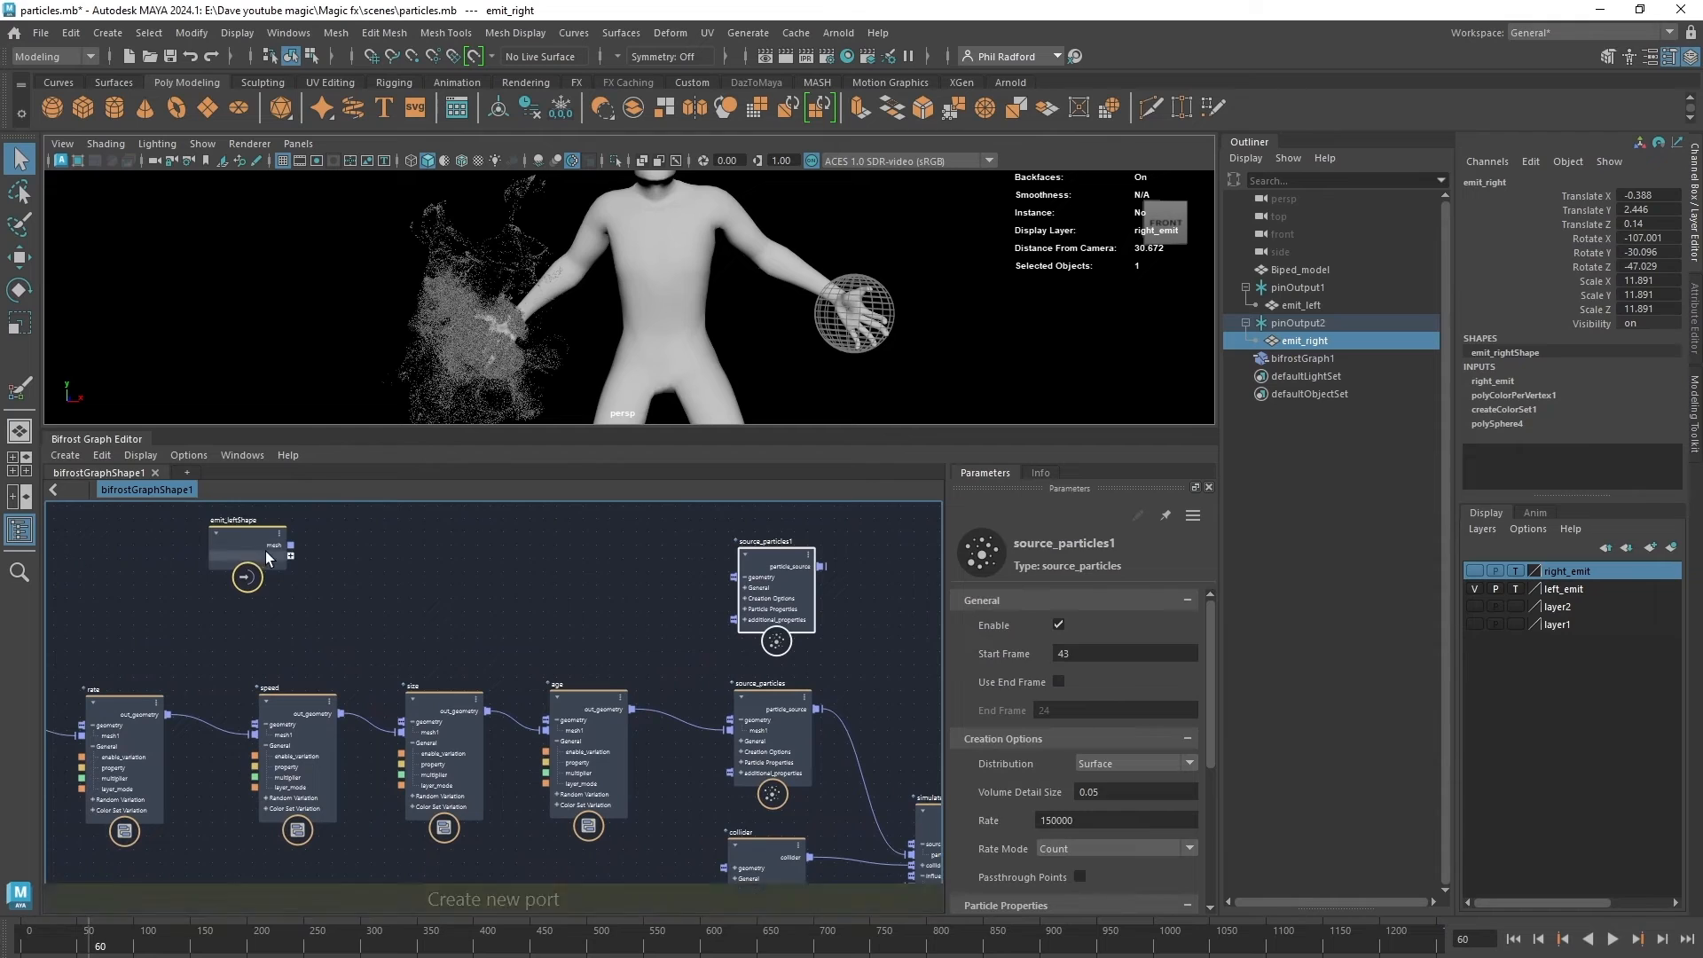
left_click_drag(265, 551, 95, 562)
middle_click_drag(500, 632, 734, 620, "alt")
left_click_drag(314, 538, 226, 561)
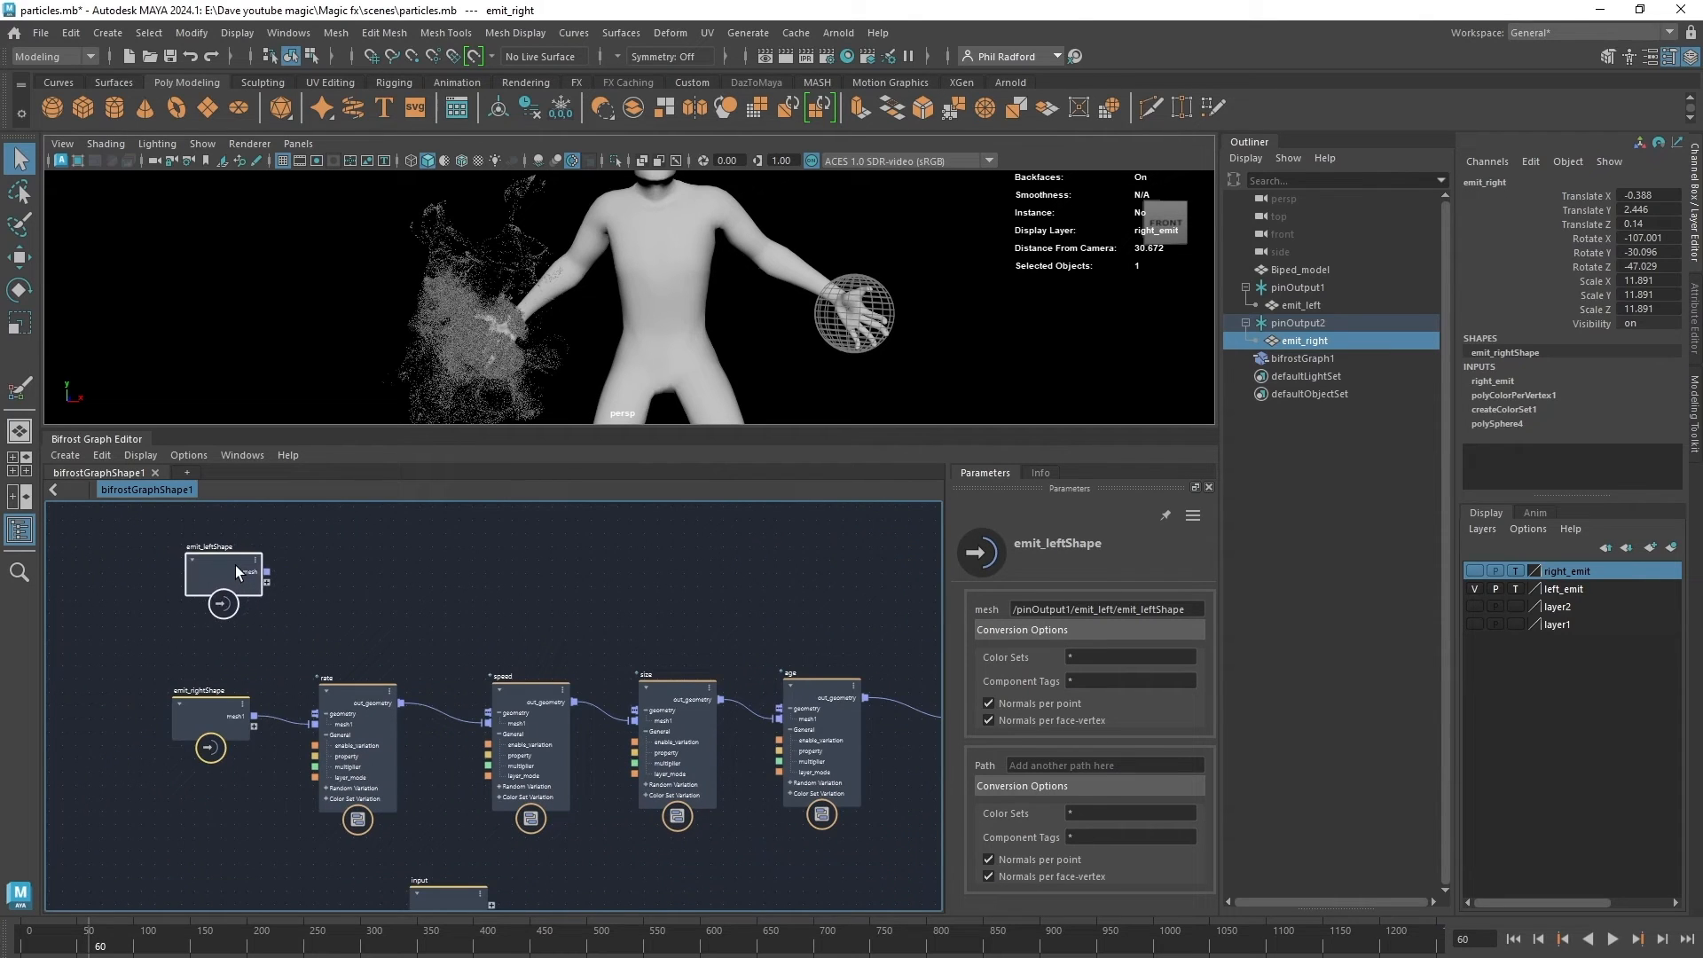
middle_click_drag(609, 608, 493, 626, "alt")
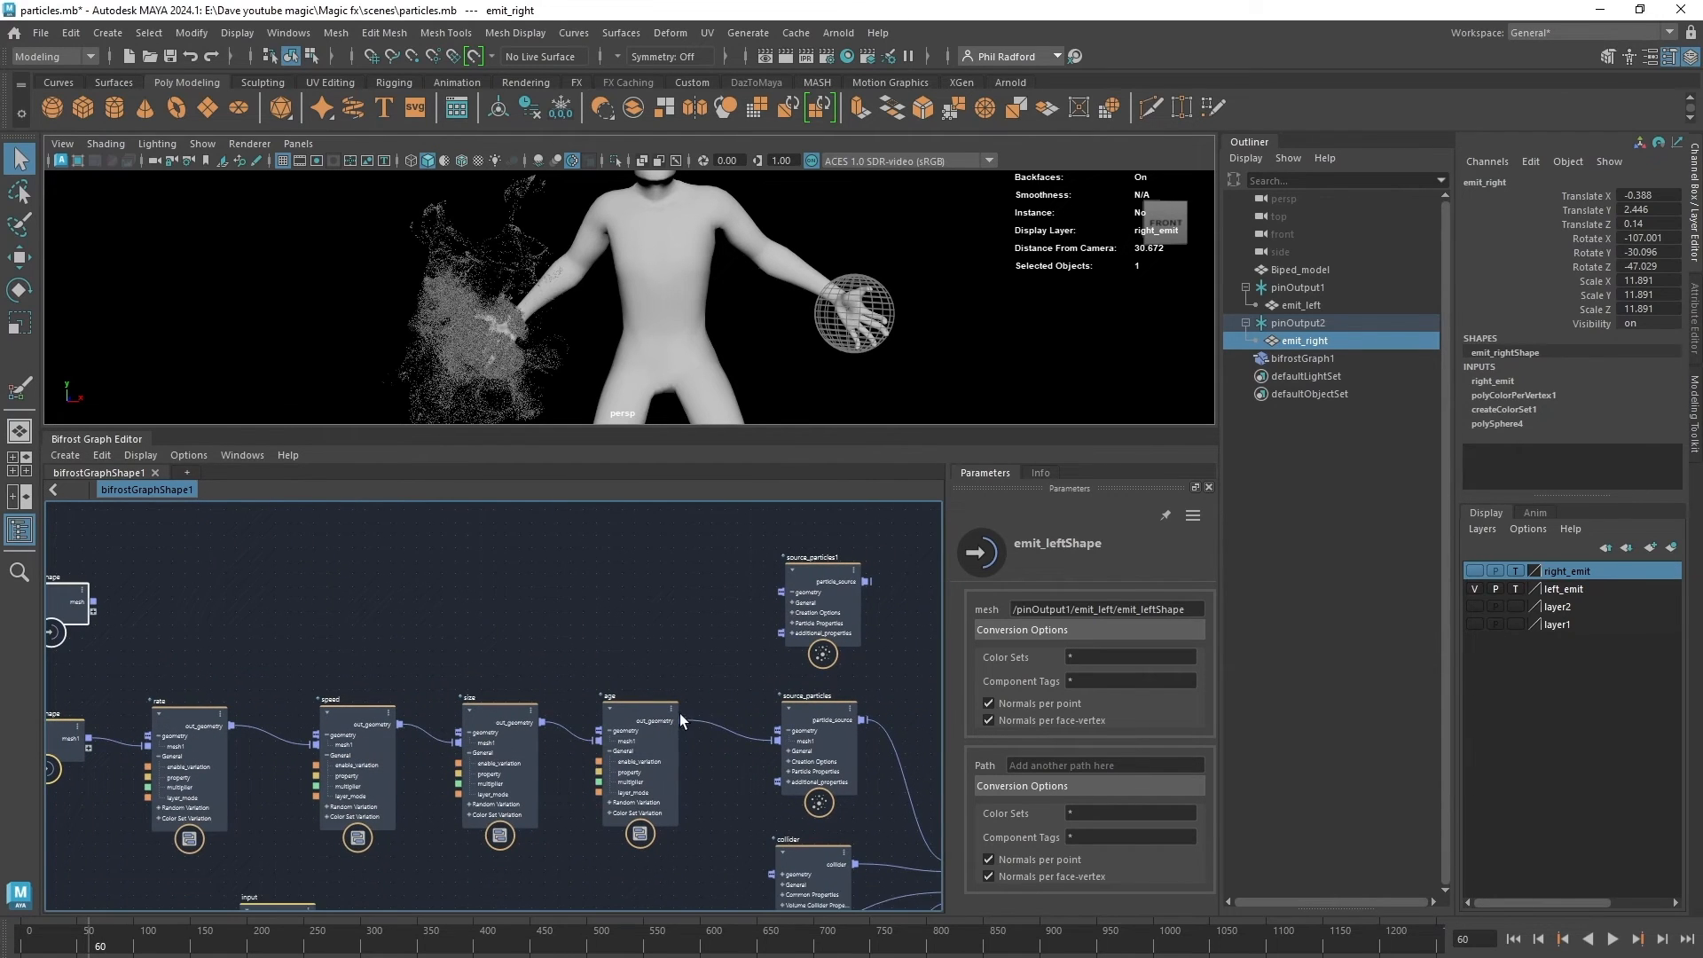
Try feeding the existing age node into source_particles1's geometry, review the size, speed and rate nodes, and delete that connection.
left_click_drag(681, 720, 780, 592)
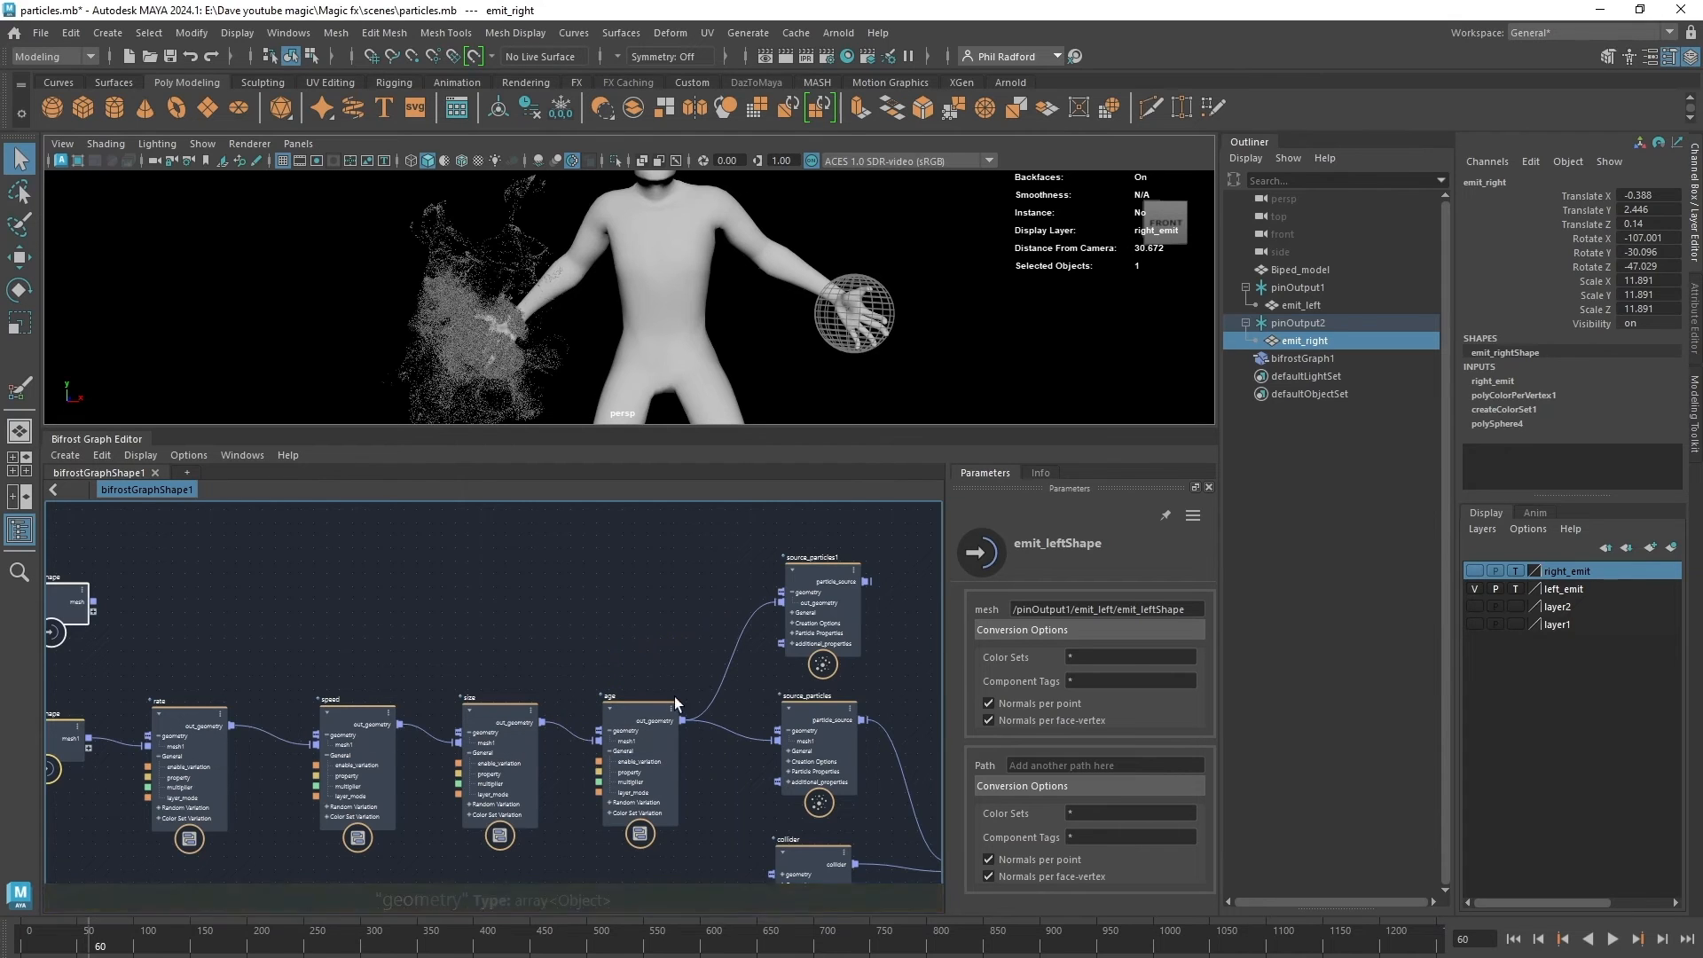
left_click(810, 595)
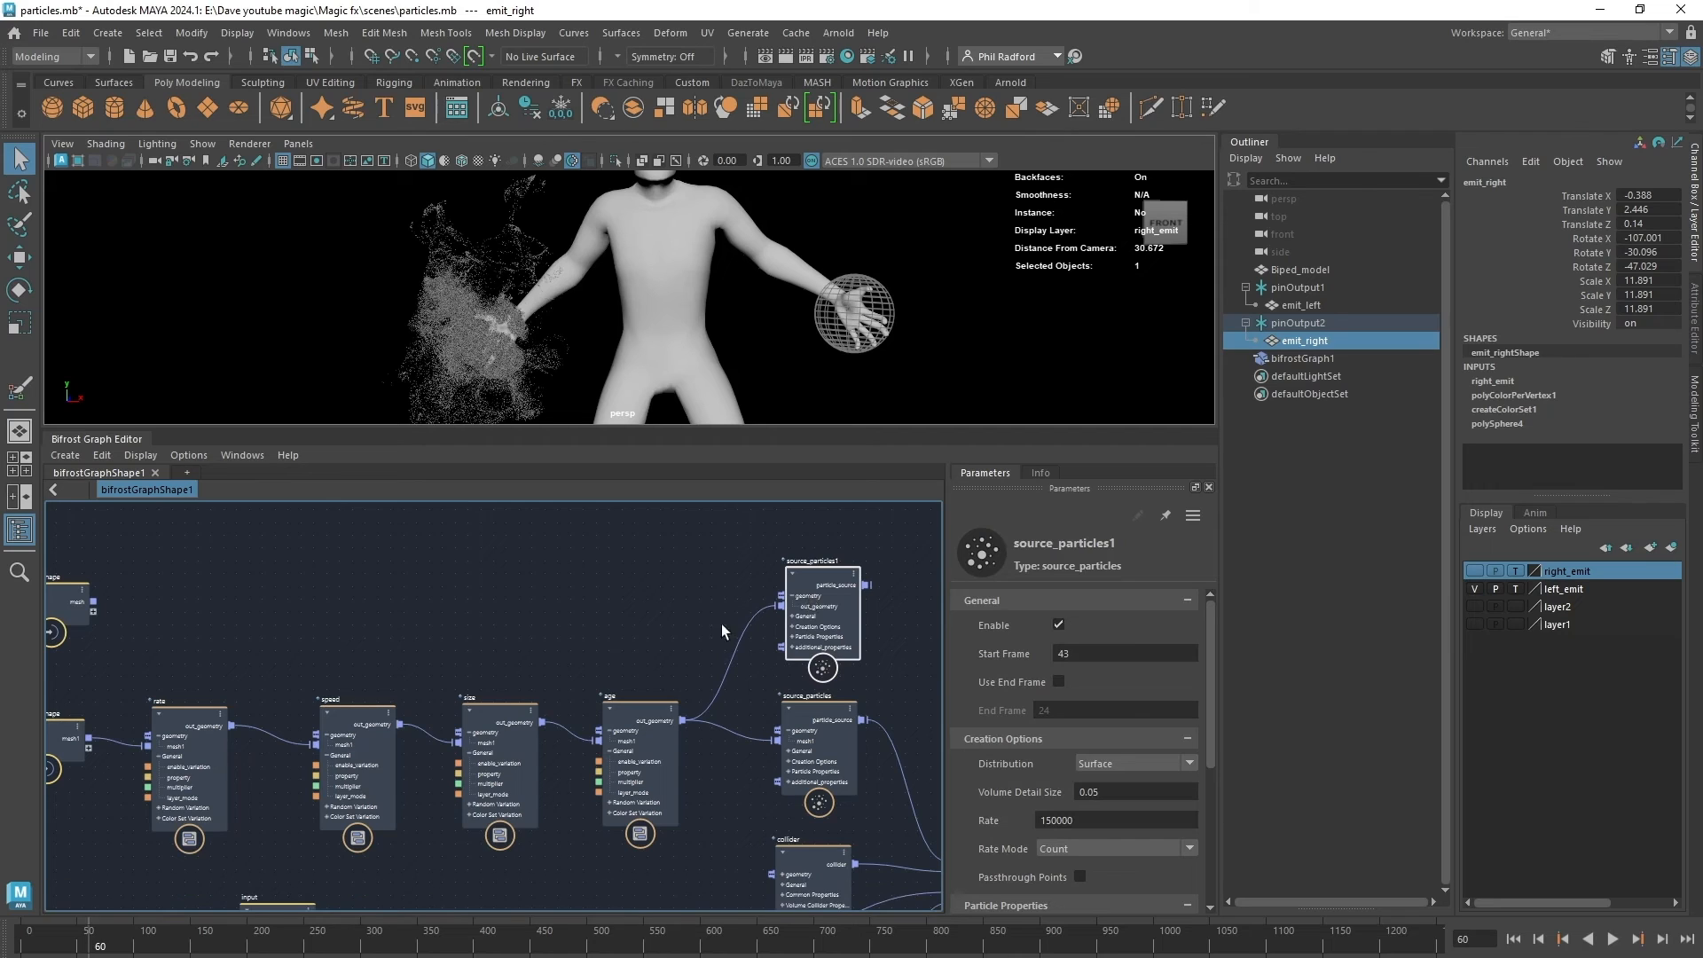
left_click(664, 714)
left_click(517, 756)
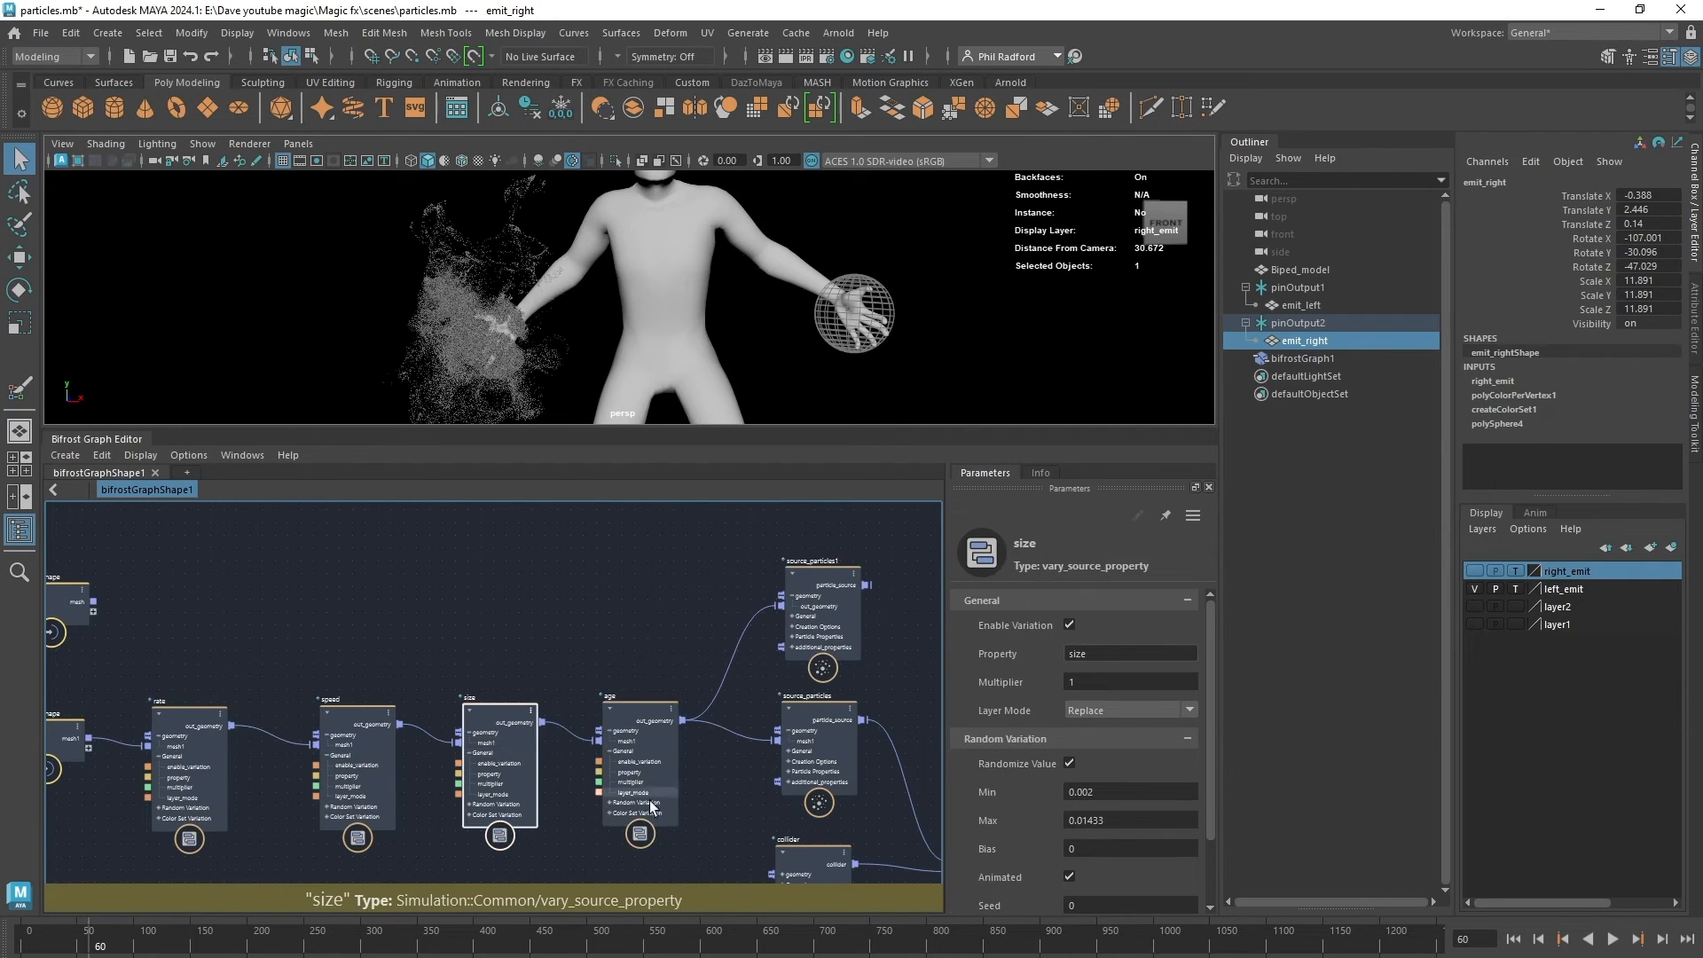
left_click(357, 735)
left_click(200, 773)
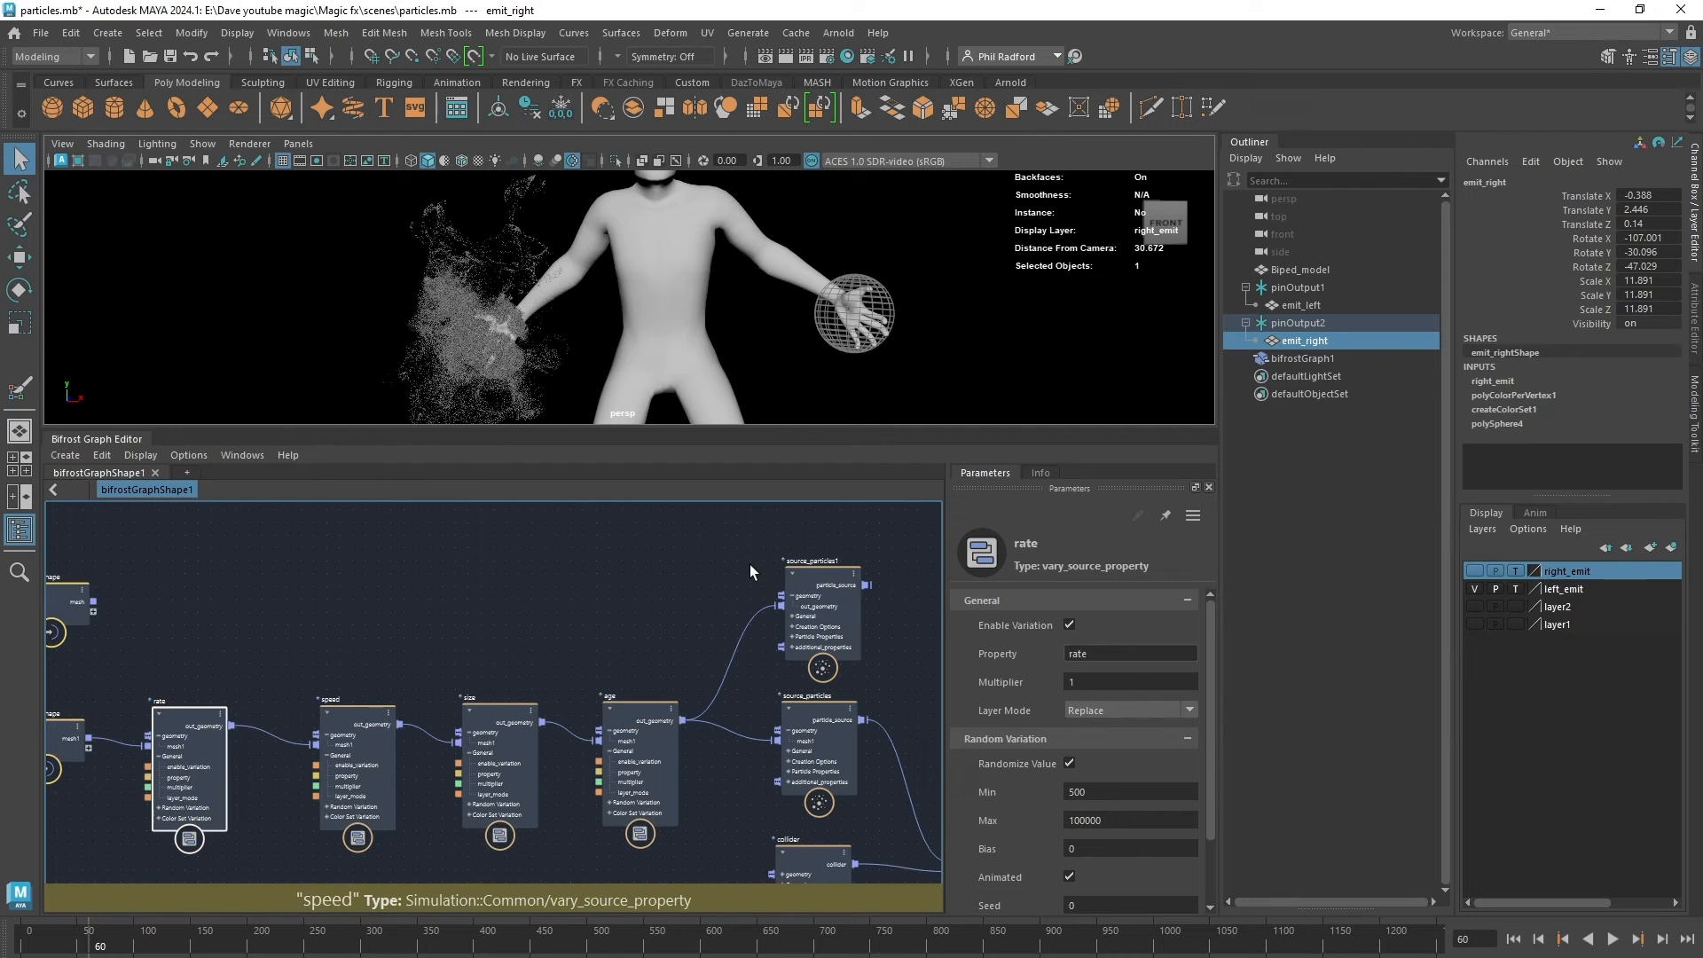
left_click(751, 616)
key("Delete")
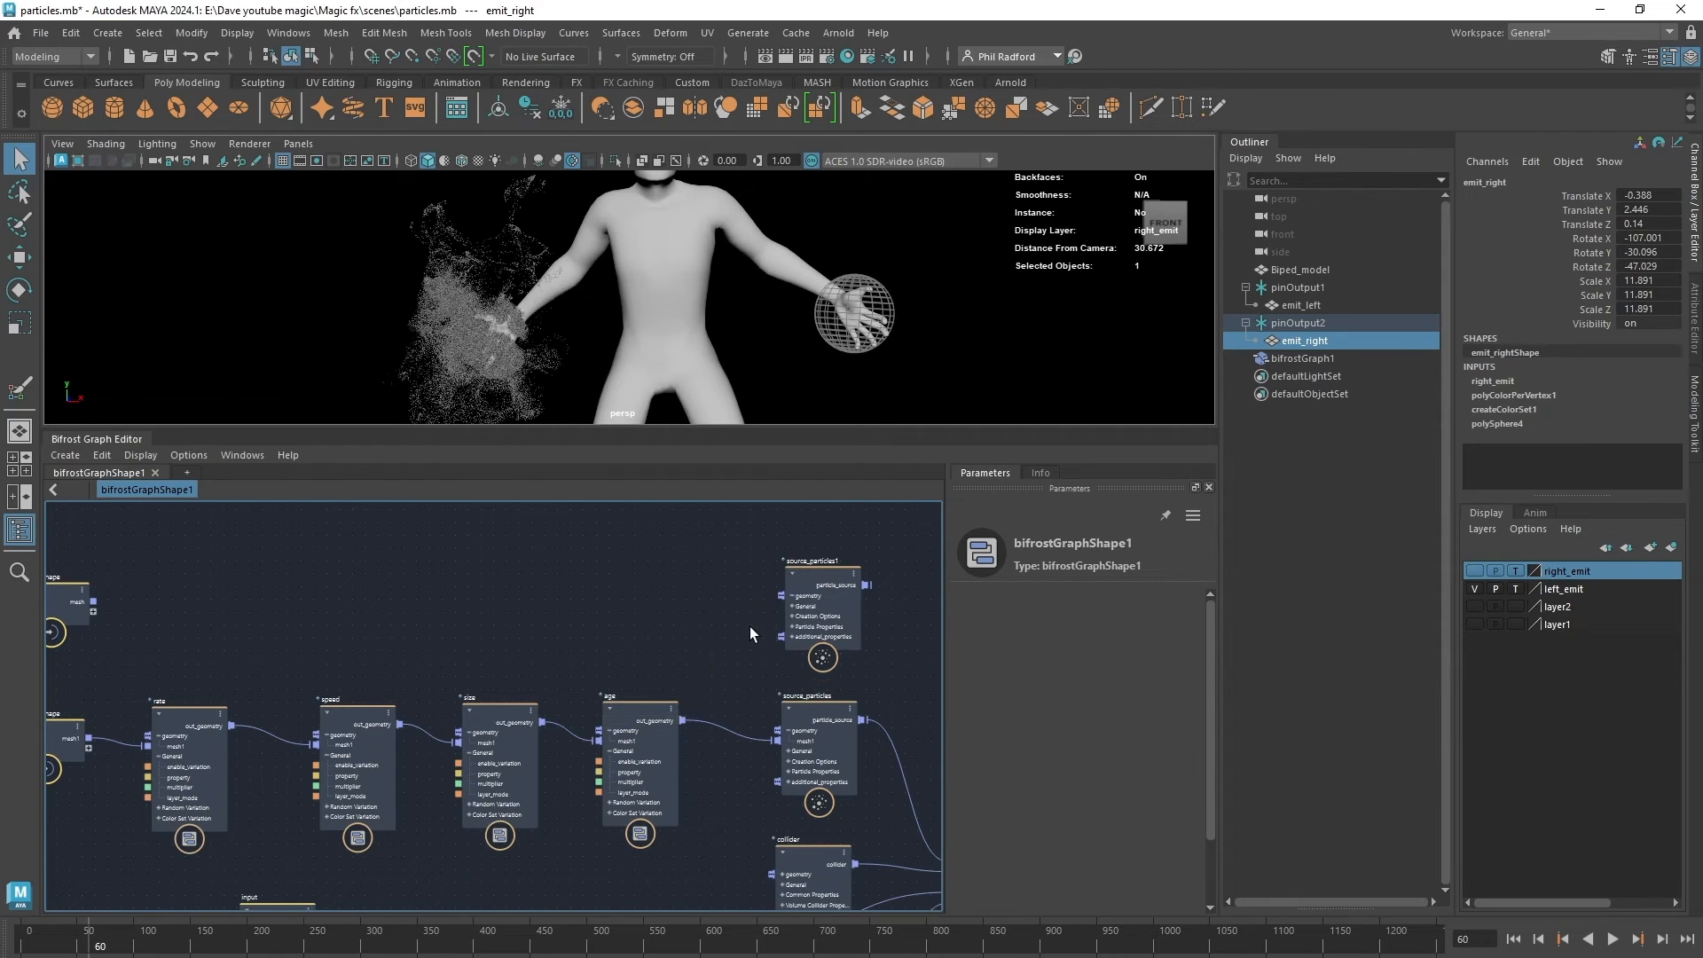
Duplicate the rate, speed, size and age nodes together as a connected chain.
left_click(210, 728)
left_click_drag(210, 727, 221, 734)
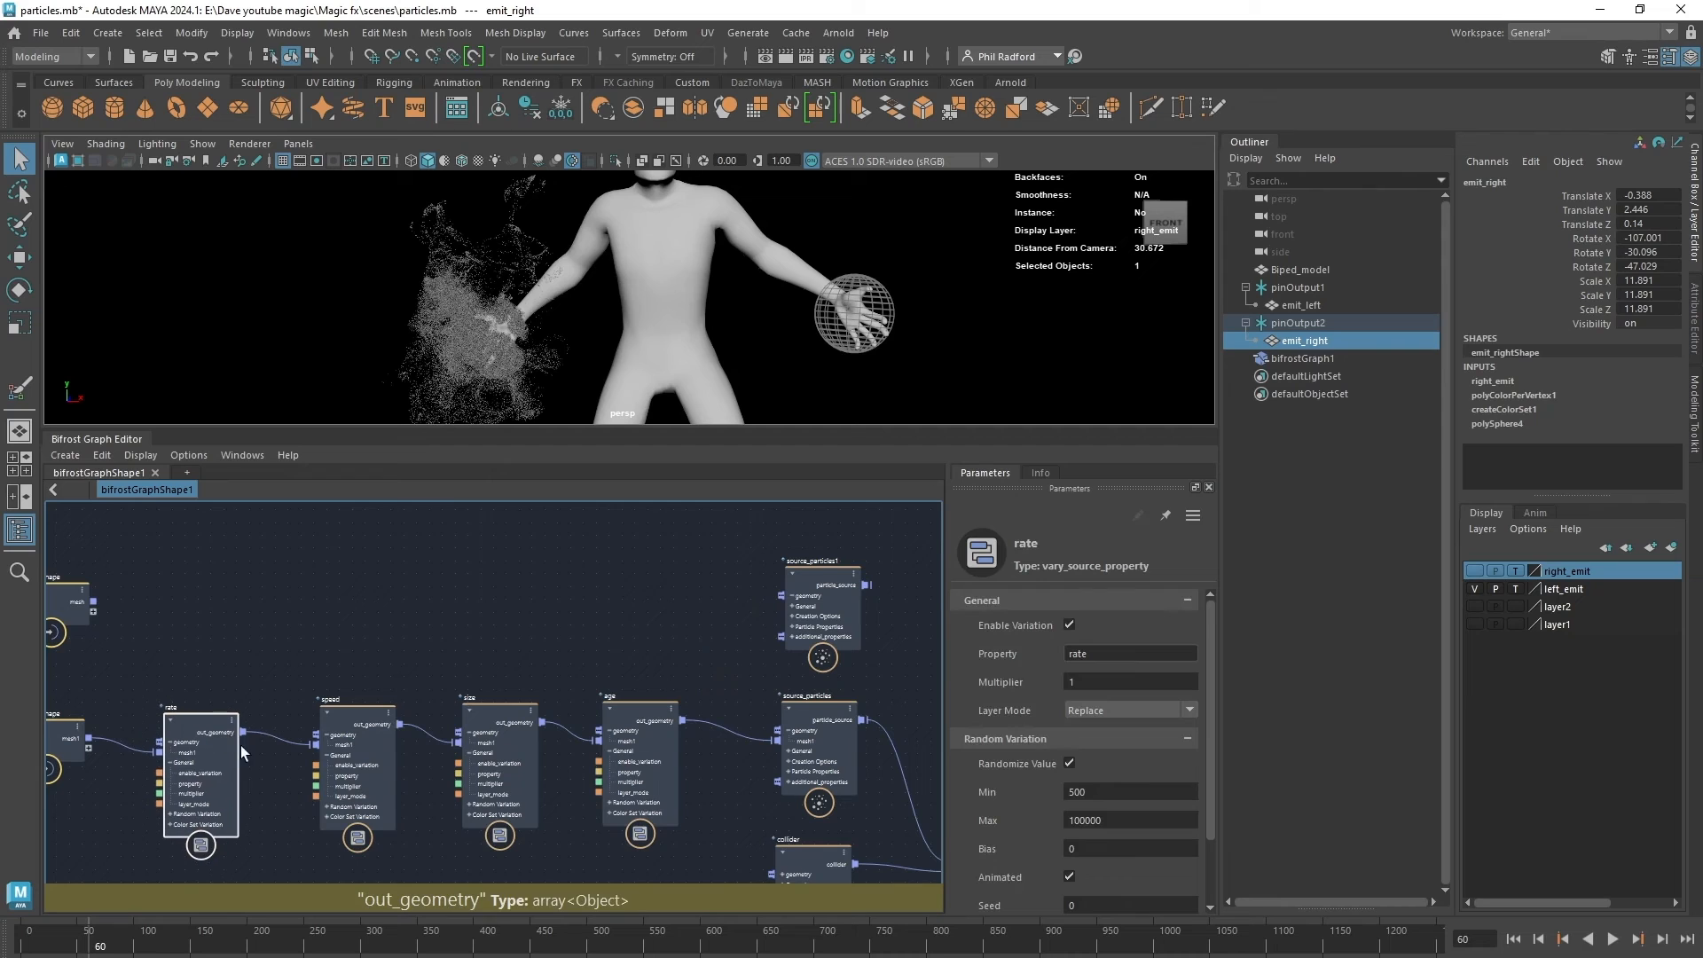
left_click(485, 733)
left_click(625, 740, "shift")
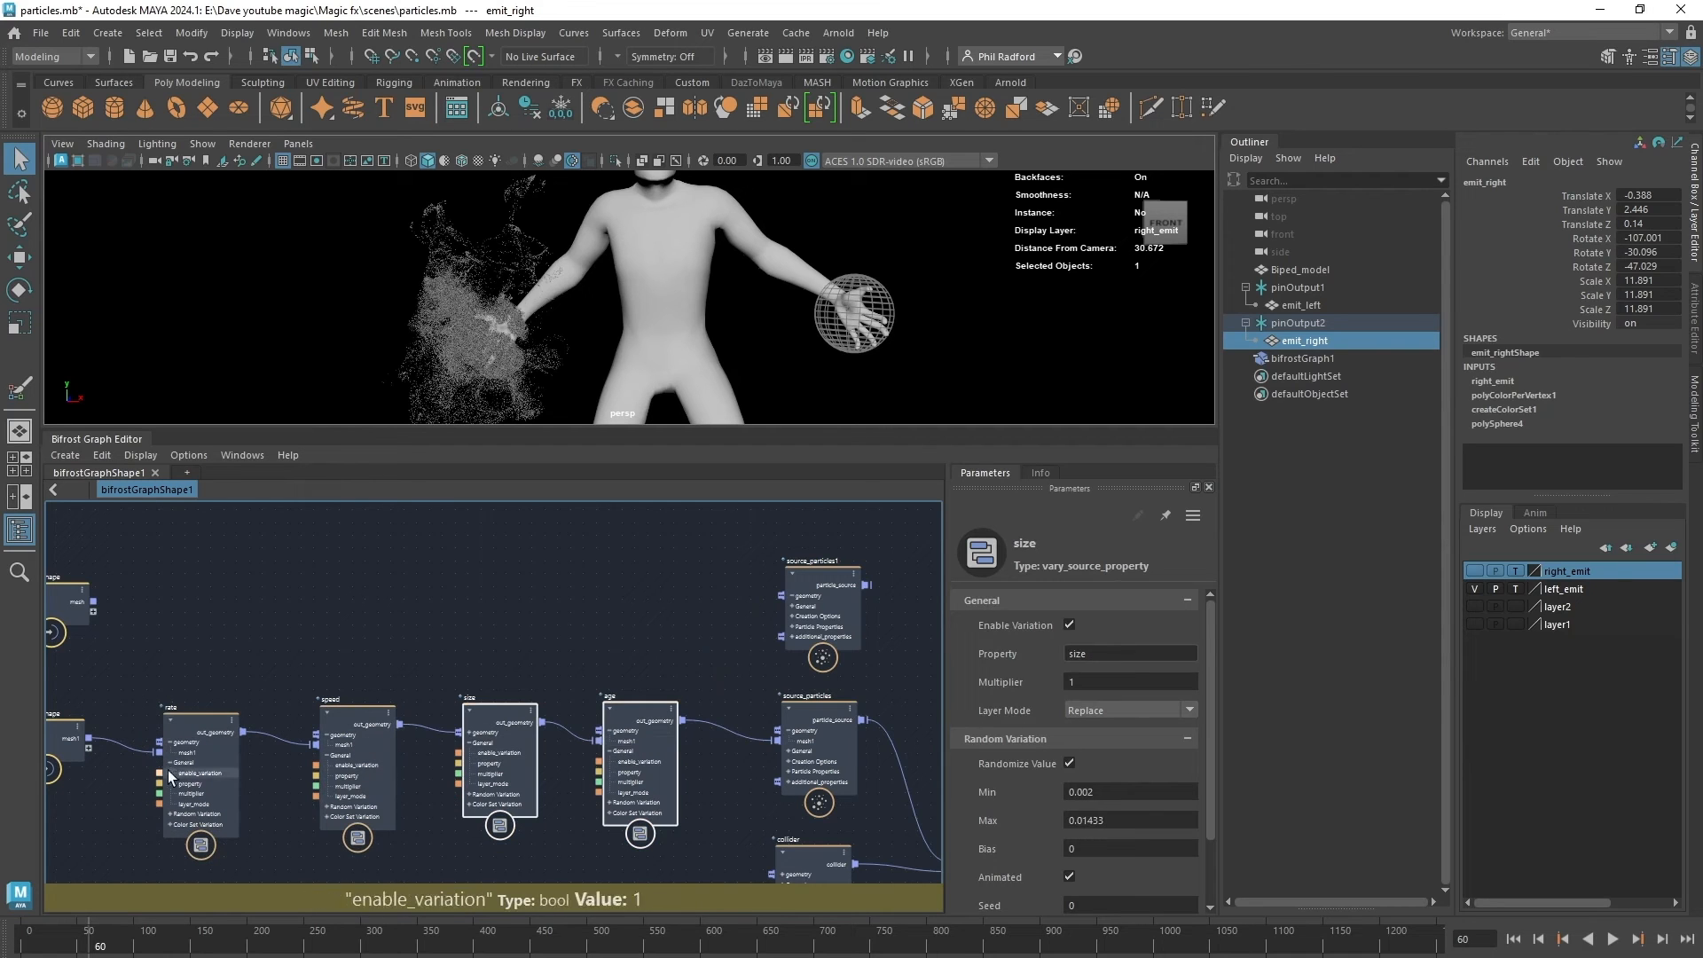
left_click(186, 771)
left_click(354, 736, "shift")
left_click(516, 750, "shift")
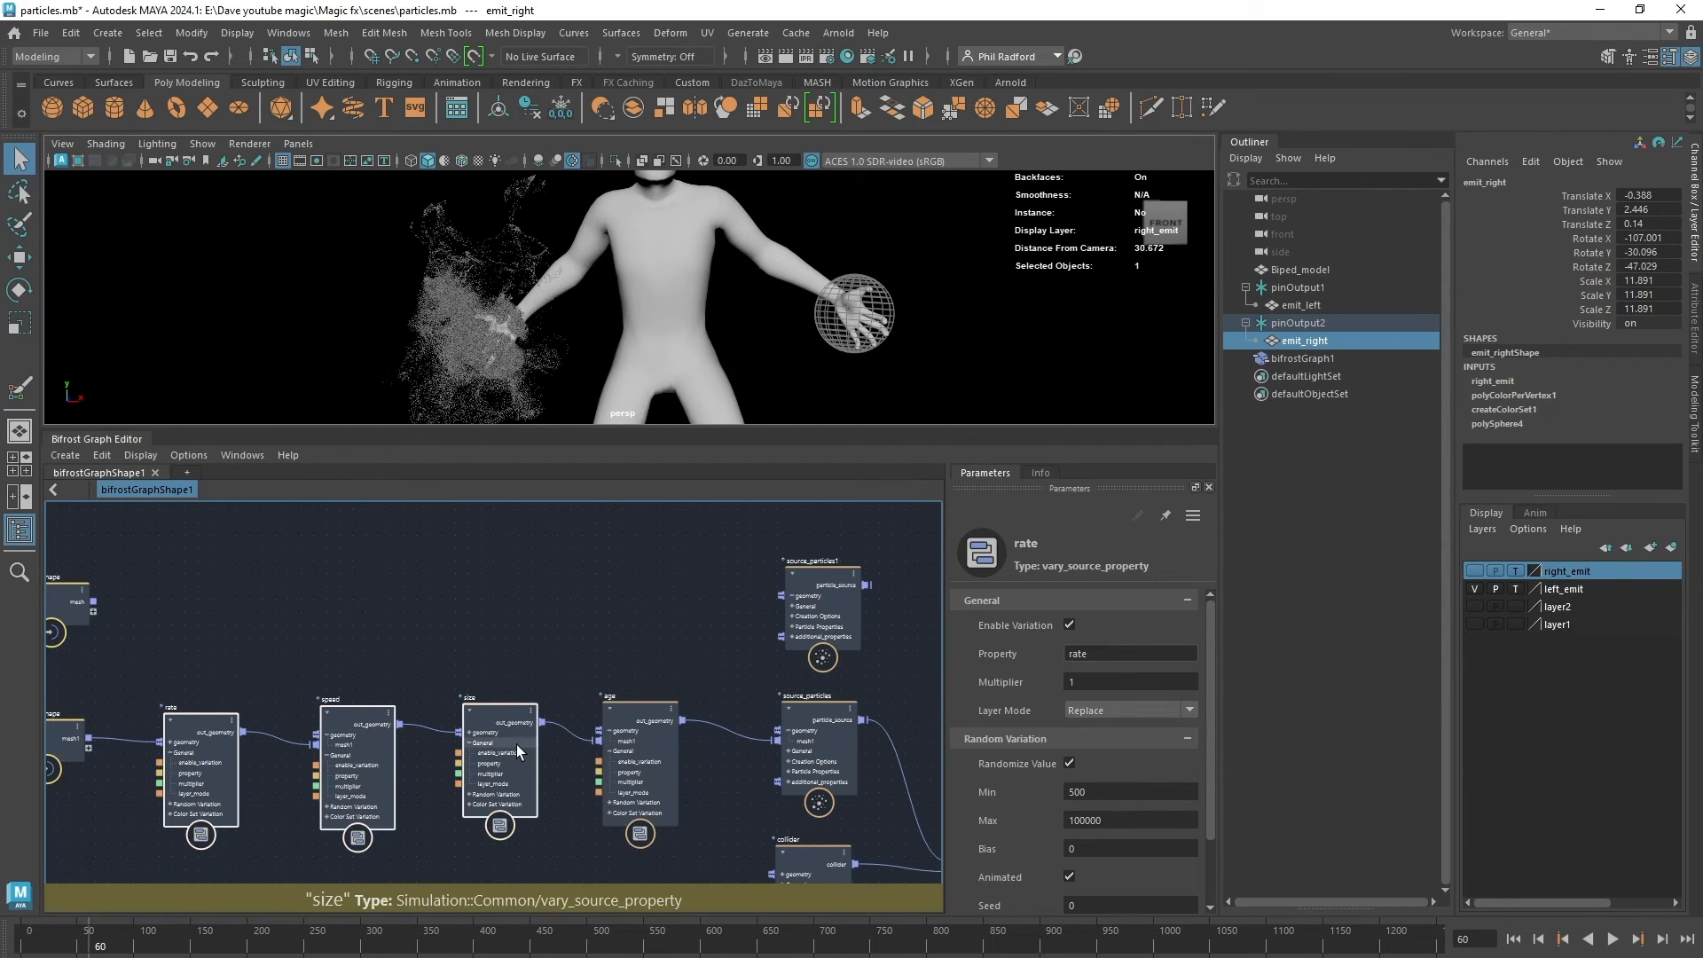
left_click(634, 750, "shift")
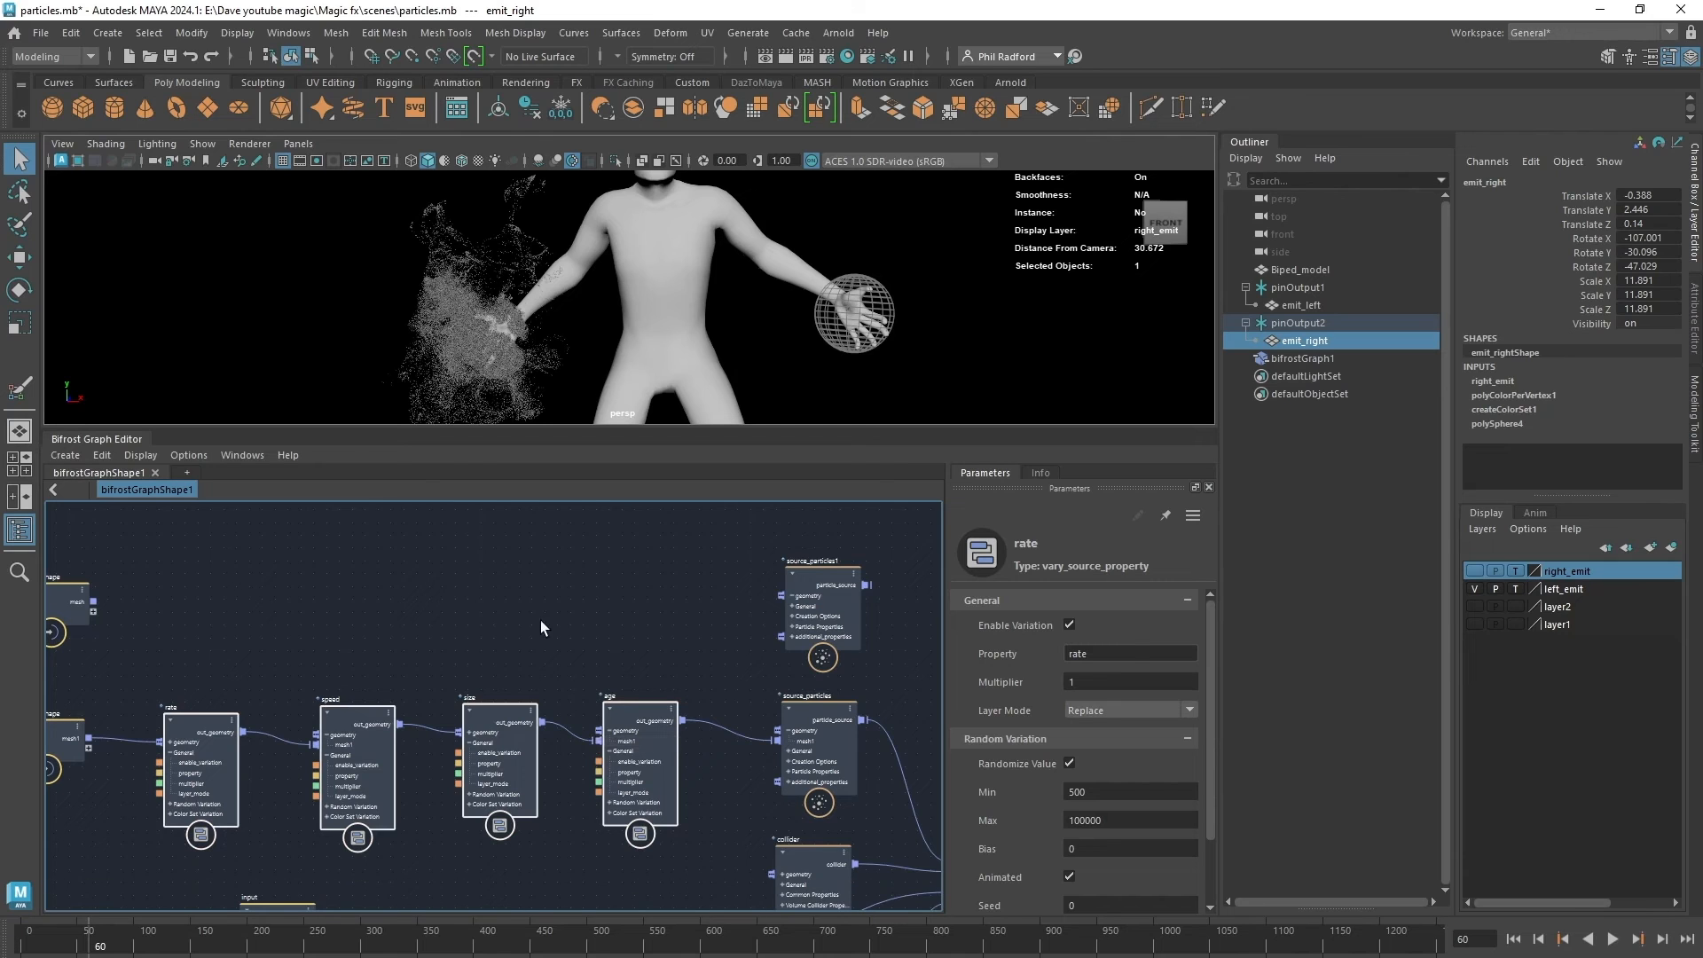
key("ctrl+d")
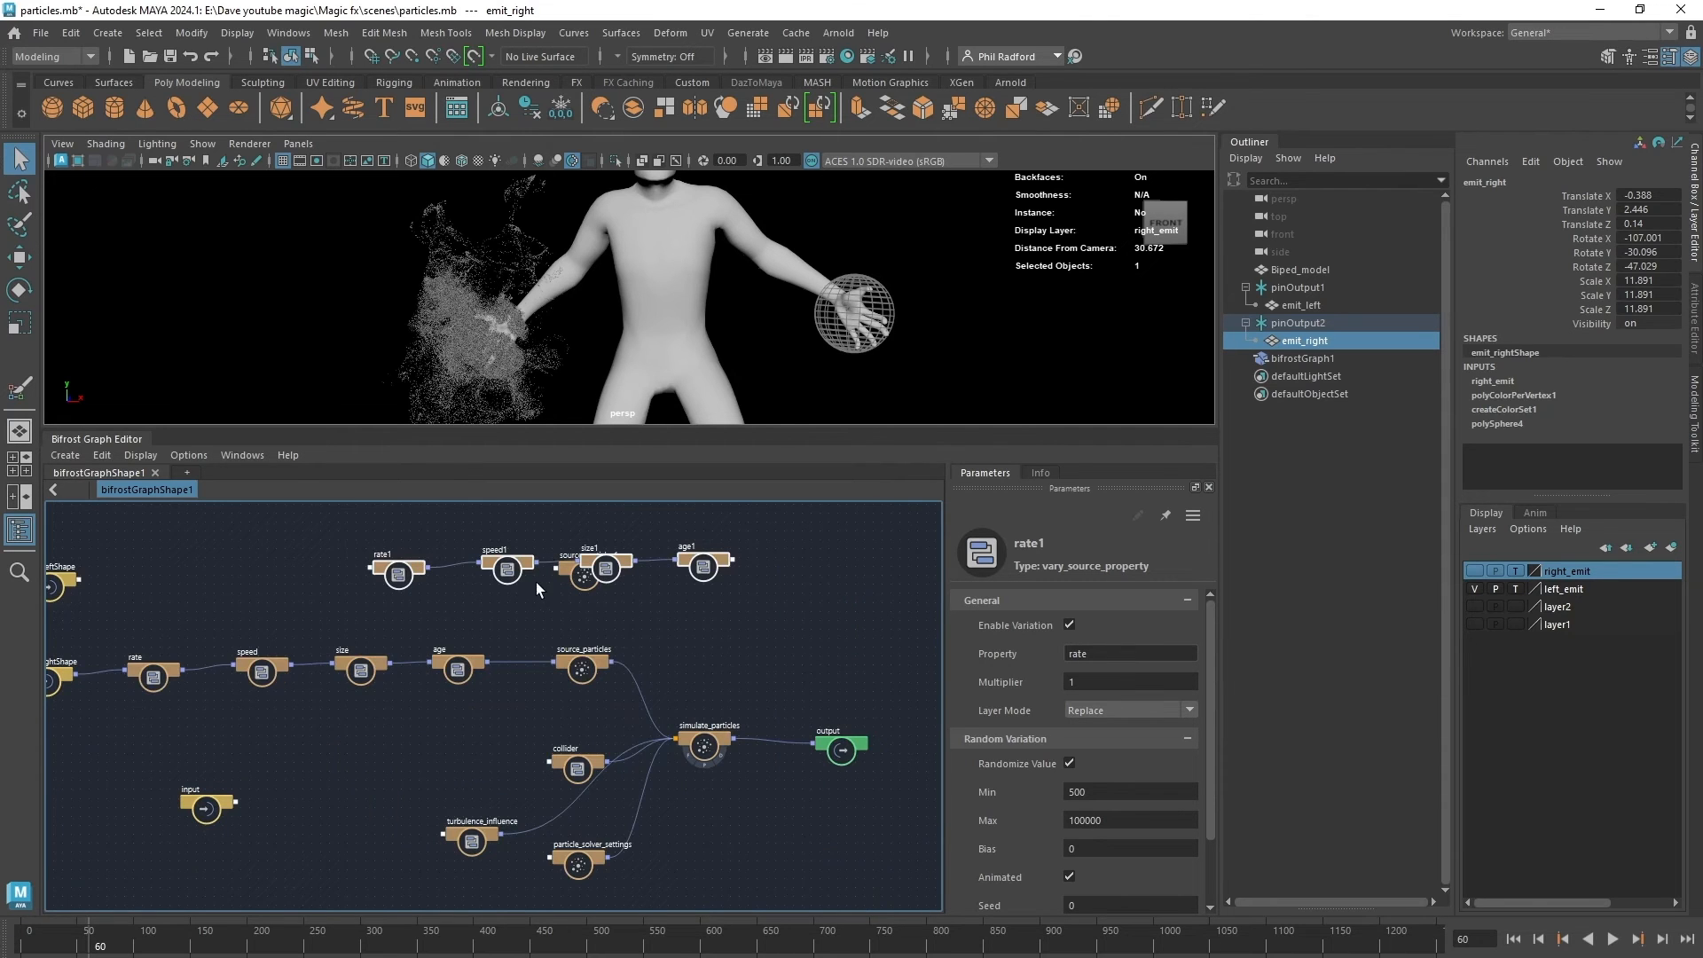
Position the duplicated rate1, speed1, size1 and age1 nodes between emit_leftShape and source_particles1, above the original chain.
left_click_drag(539, 592, 691, 645)
middle_click_drag(691, 645, 839, 654, "alt")
left_click_drag(727, 616, 423, 592)
left_click(709, 589)
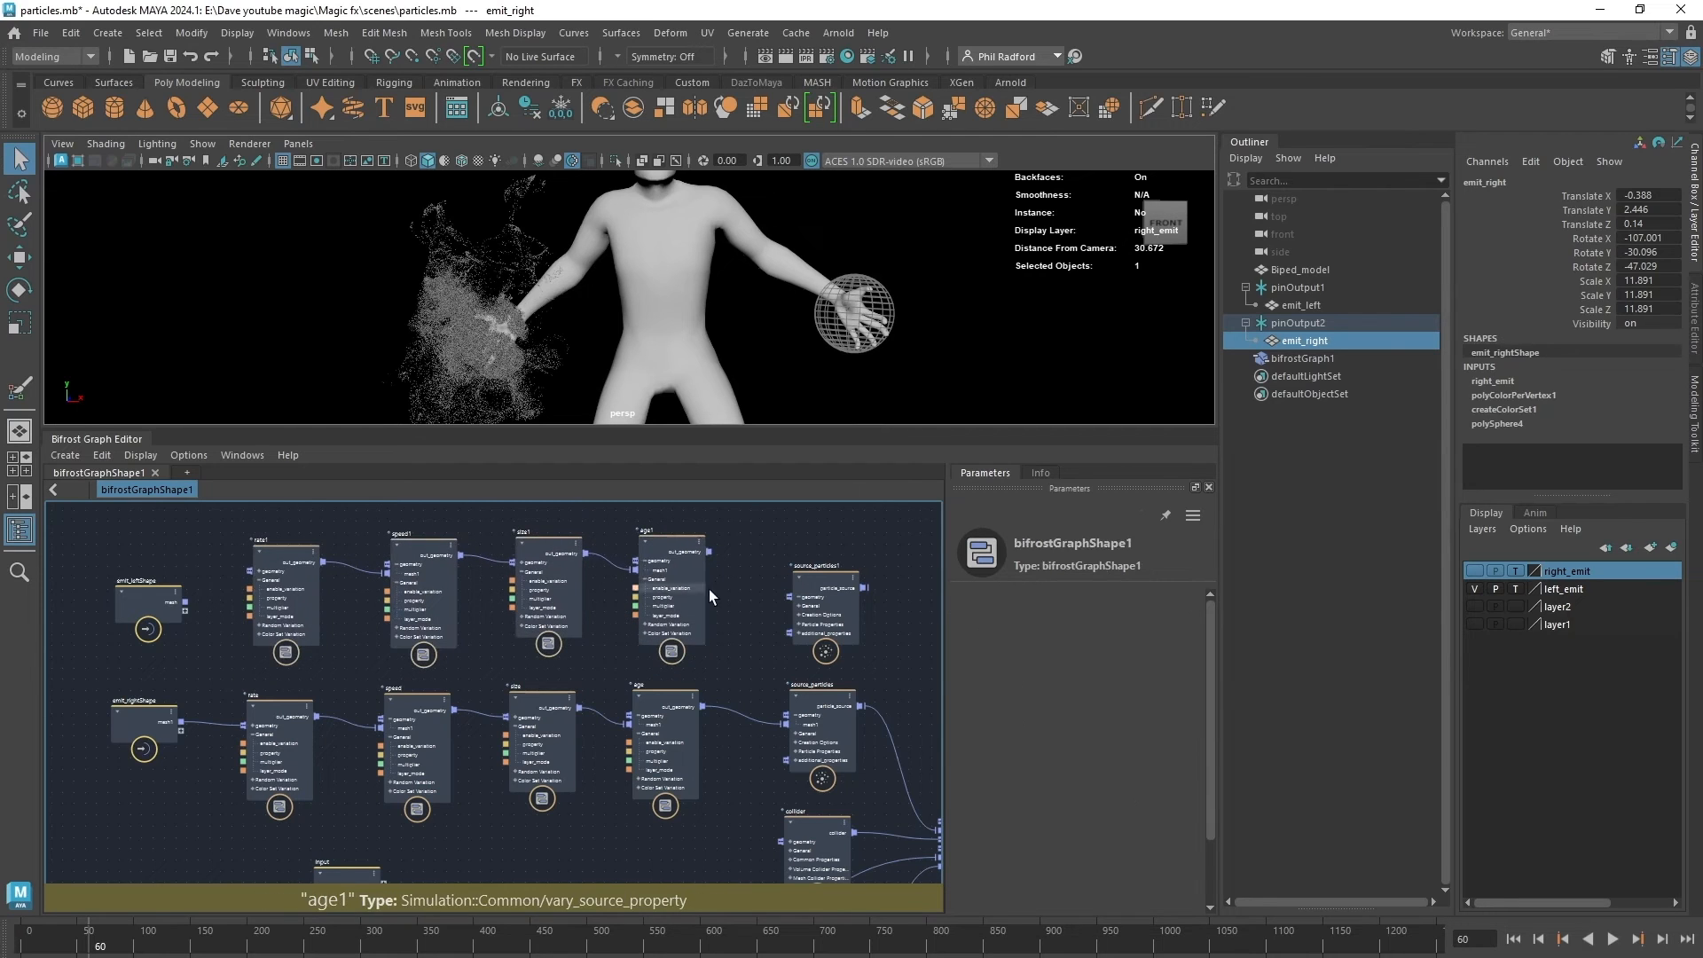
Wire emit_leftShape's mesh into rate1, age1's output into source_particles1, and source_particles1 into the sources of simulate_particles.
left_click_drag(185, 602, 250, 573)
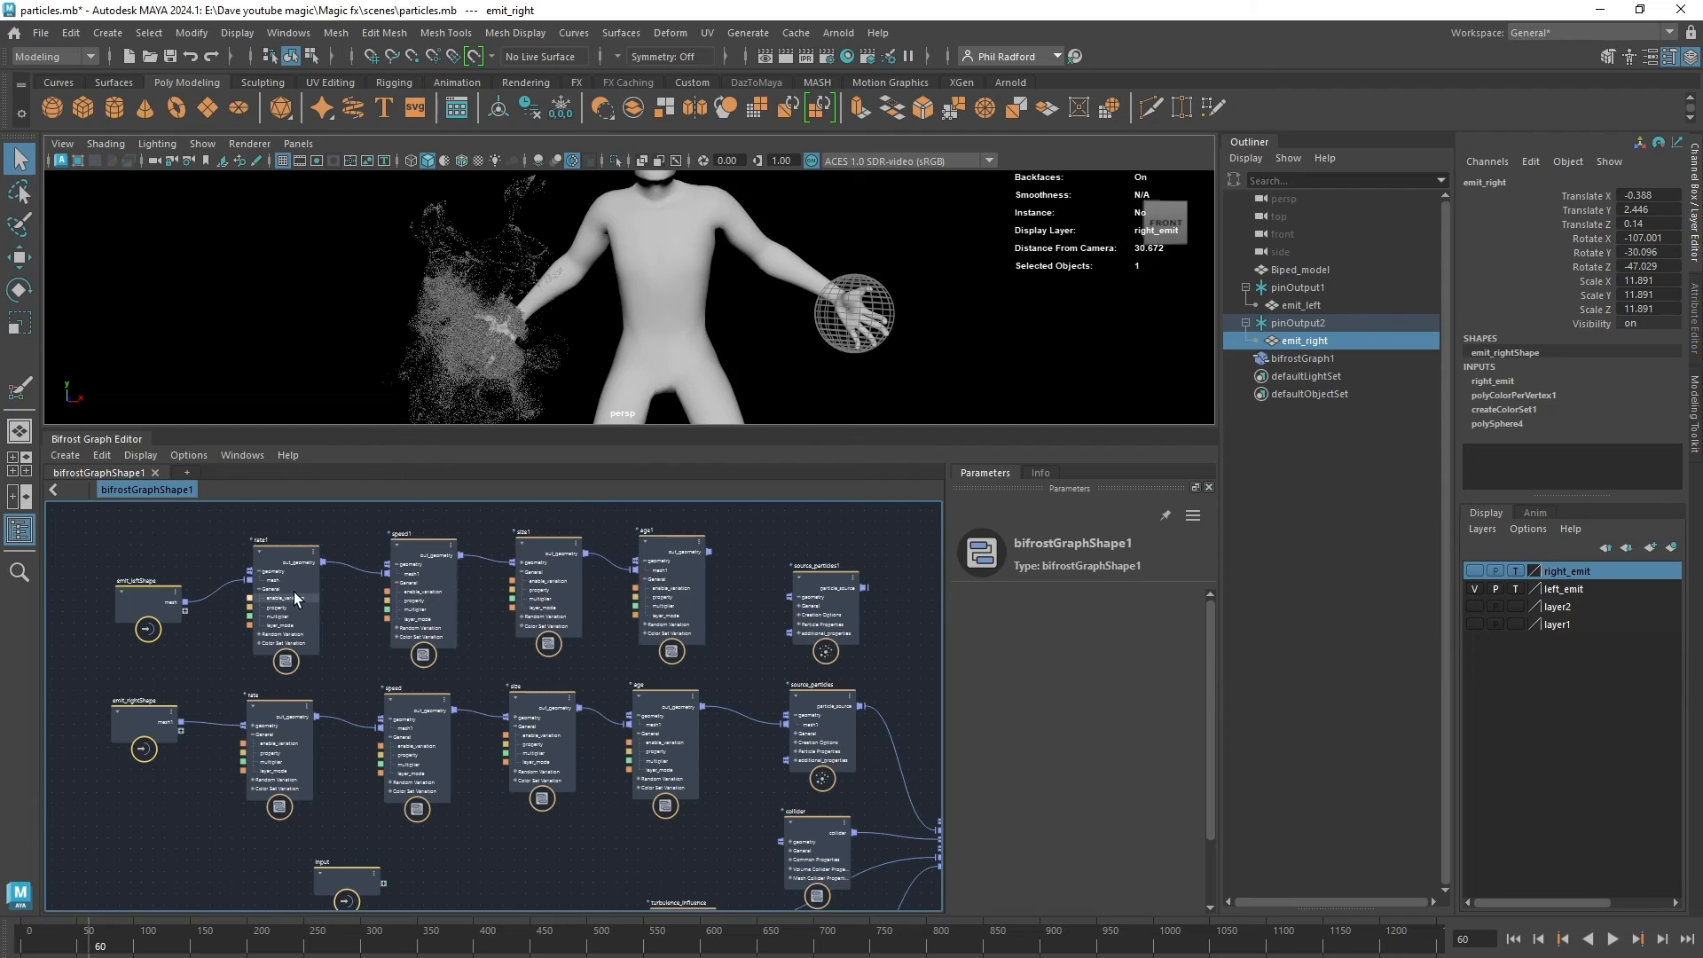
left_click_drag(710, 552, 789, 596)
middle_click_drag(845, 662, 673, 647)
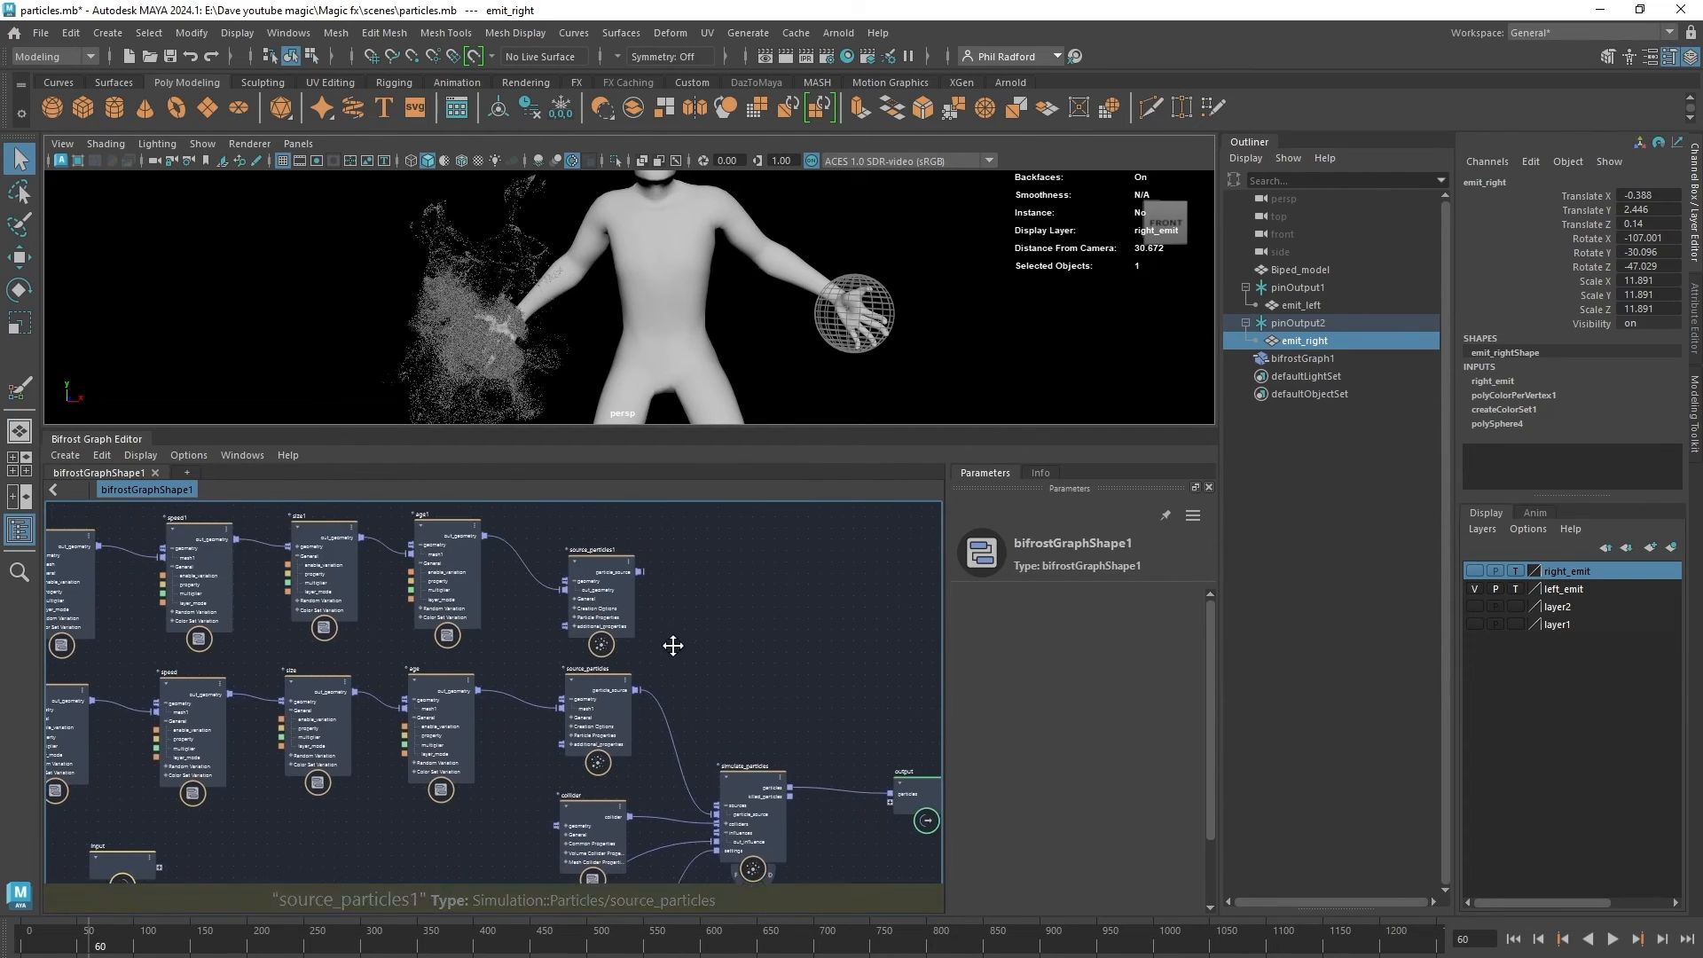
left_click_drag(641, 574, 728, 804)
mouse_move(722, 721)
middle_mouse_down()
mouse_move(695, 659)
mouse_move(735, 710)
middle_mouse_up()
scroll(714, 696, "up", 4)
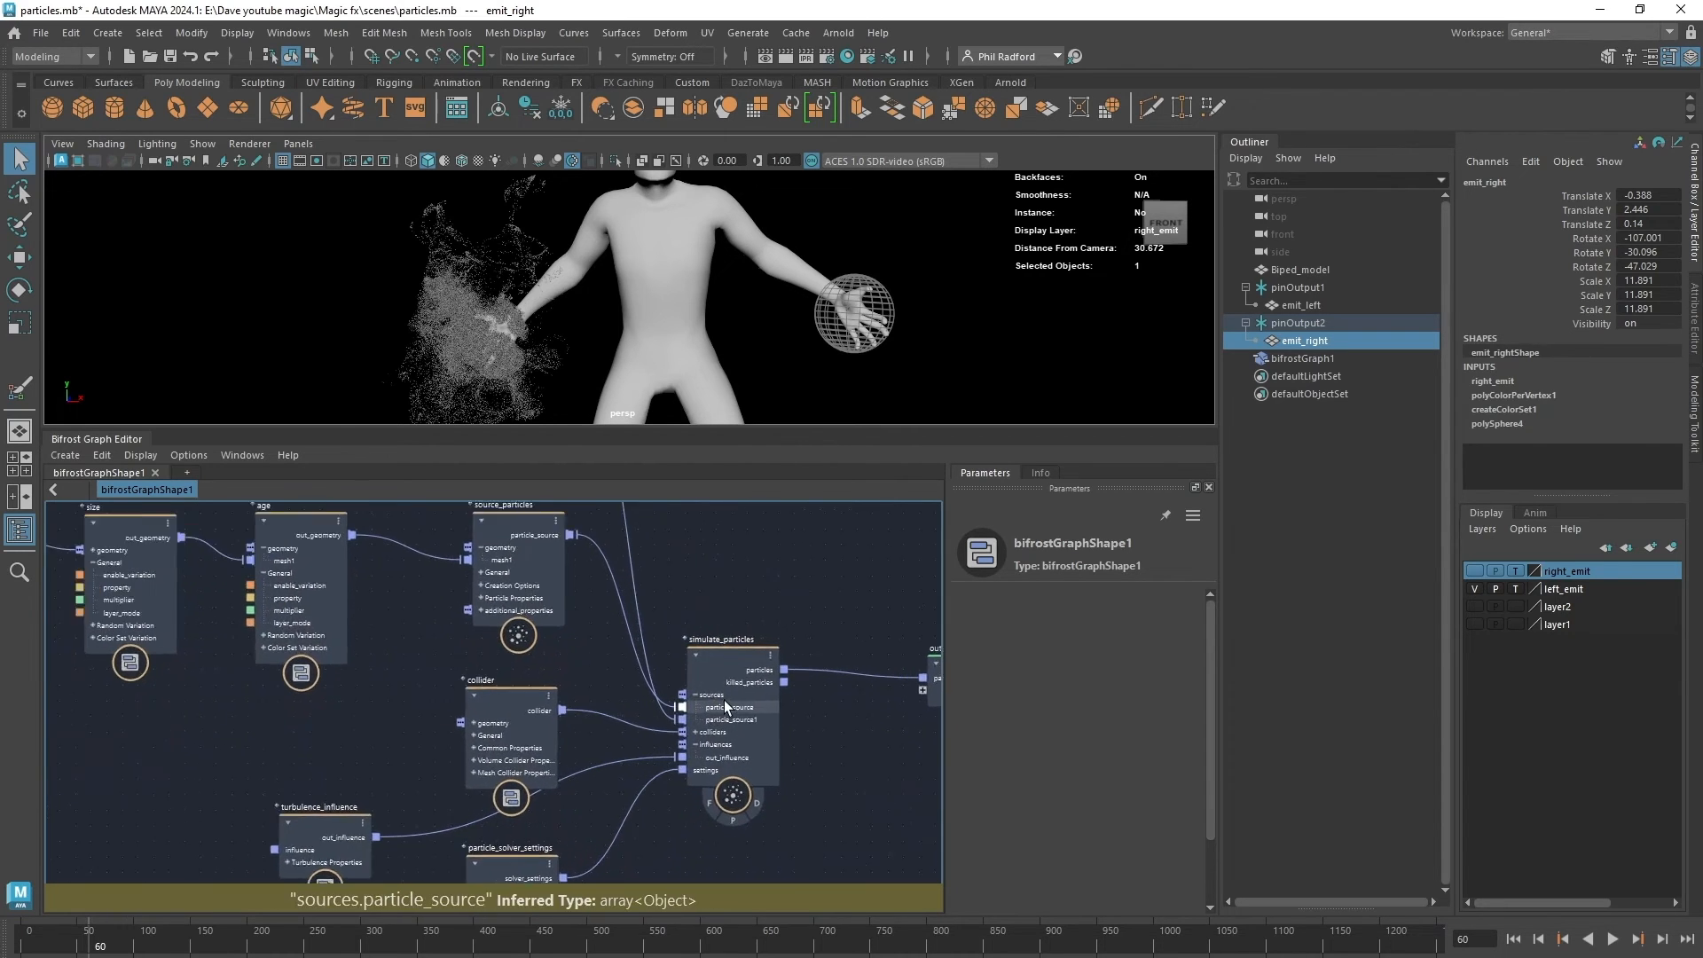
scroll(681, 671, "down", 5)
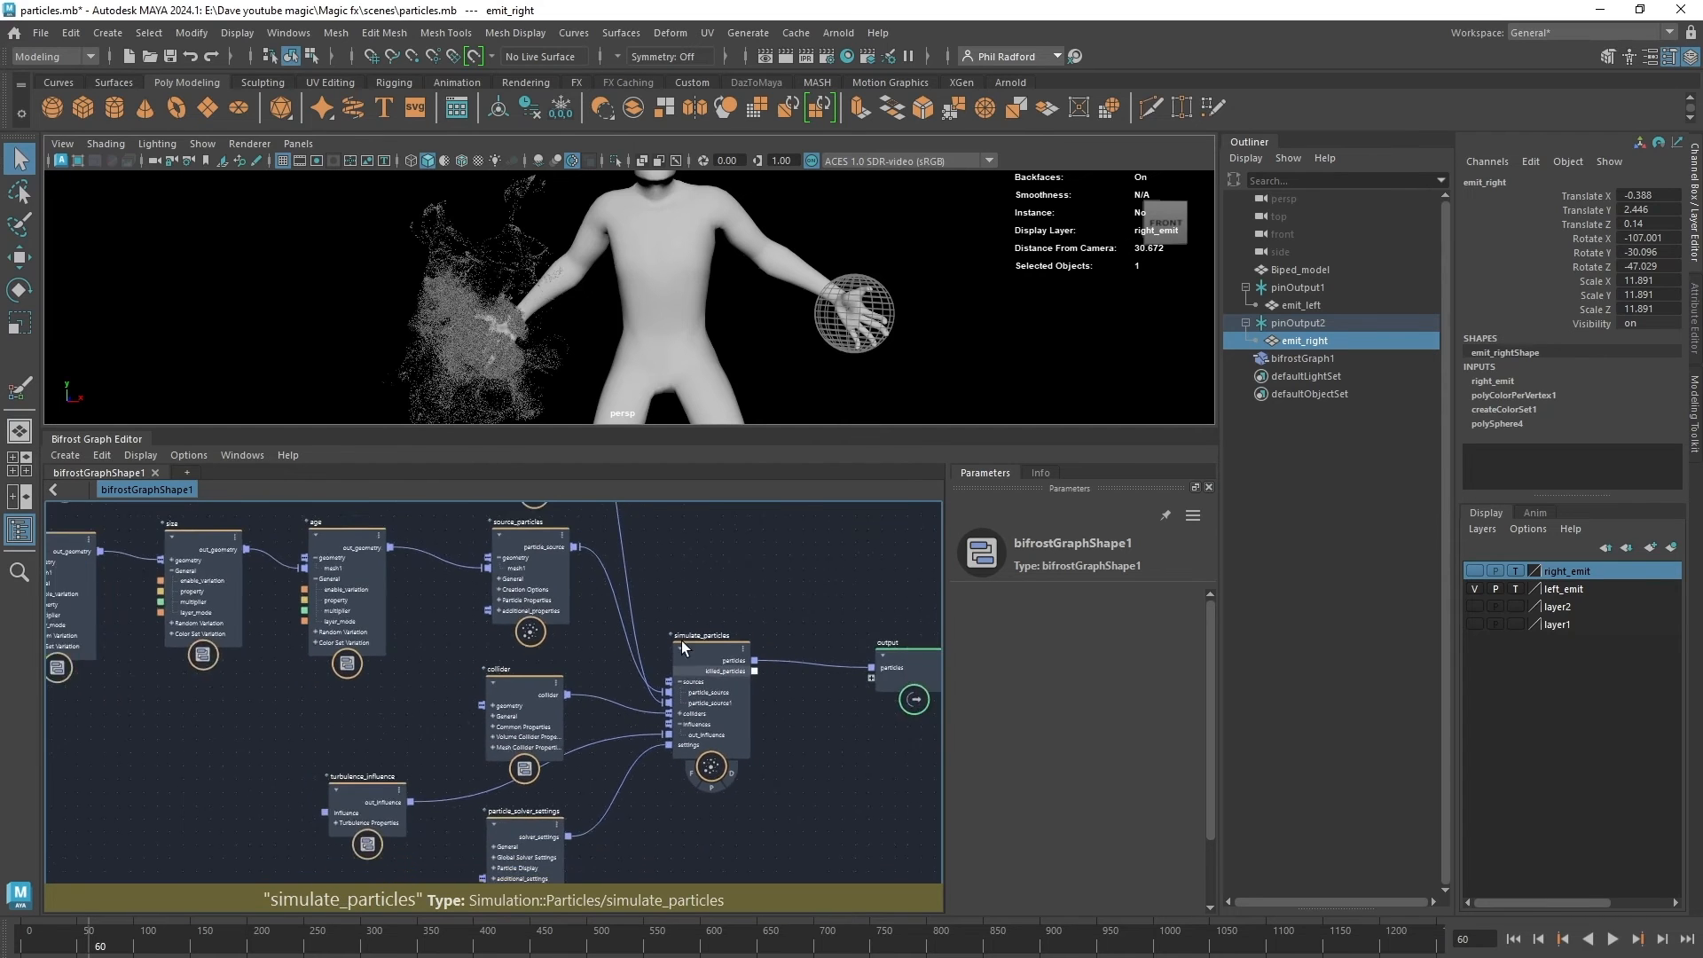
middle_click_drag(711, 623, 762, 673)
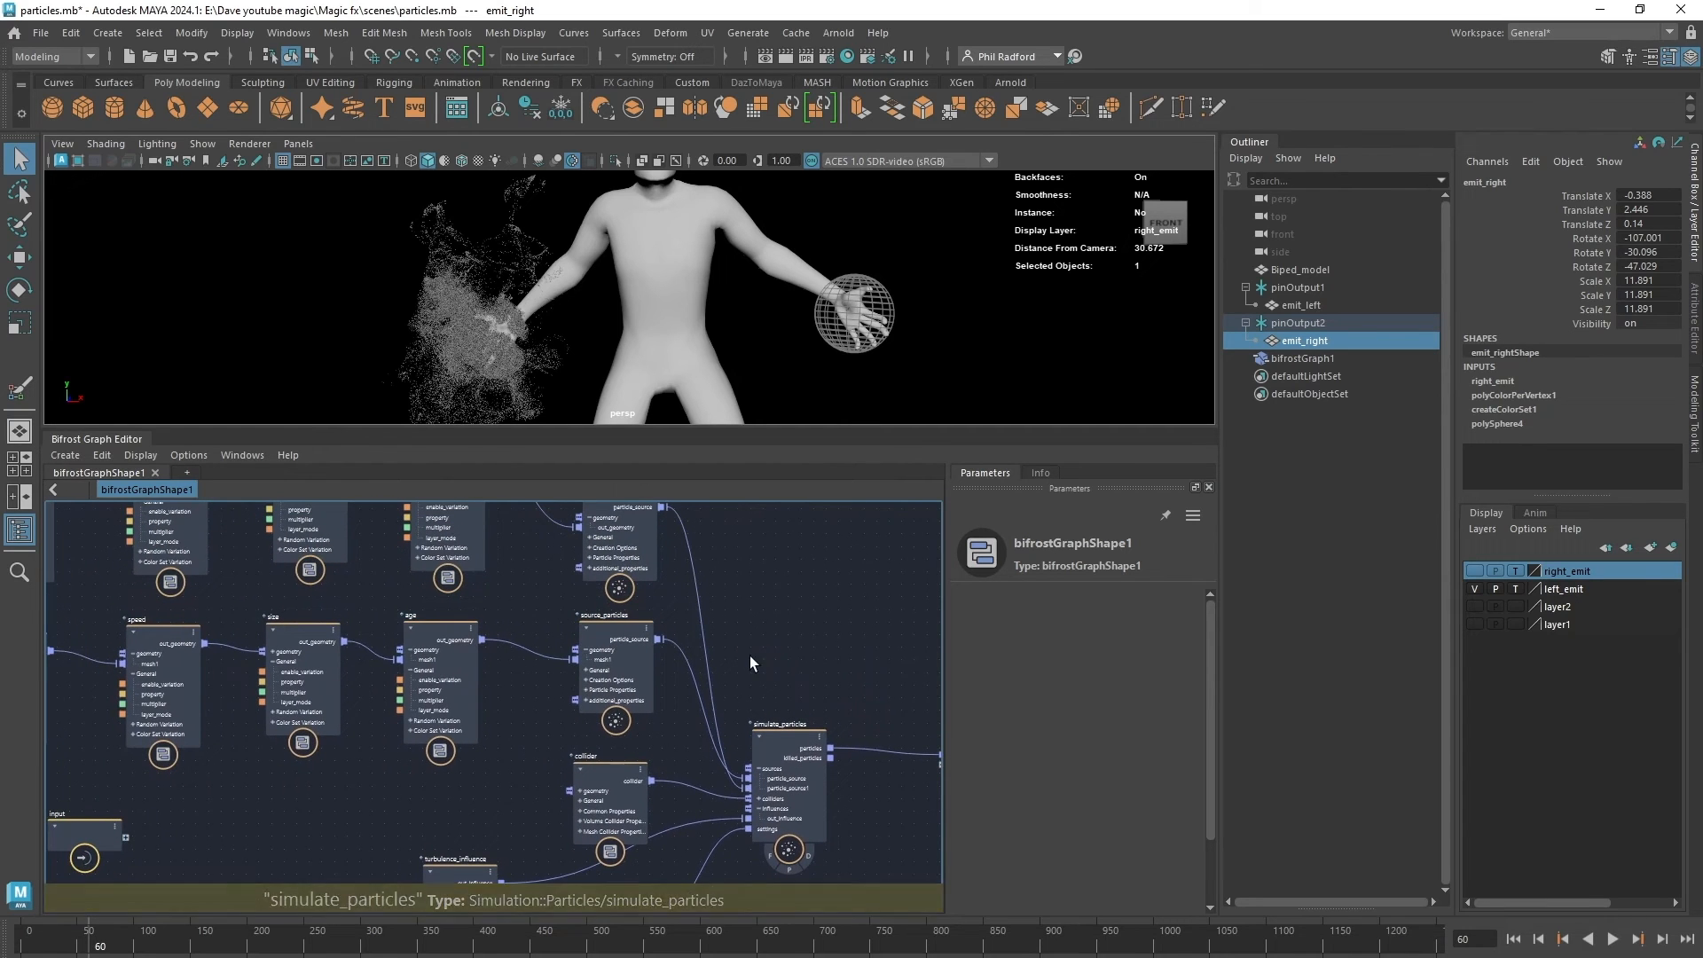
Hide the left_emit display layer and select the source_particles1 node to show its parameters.
left_click(1475, 588)
middle_click_drag(819, 629, 973, 688)
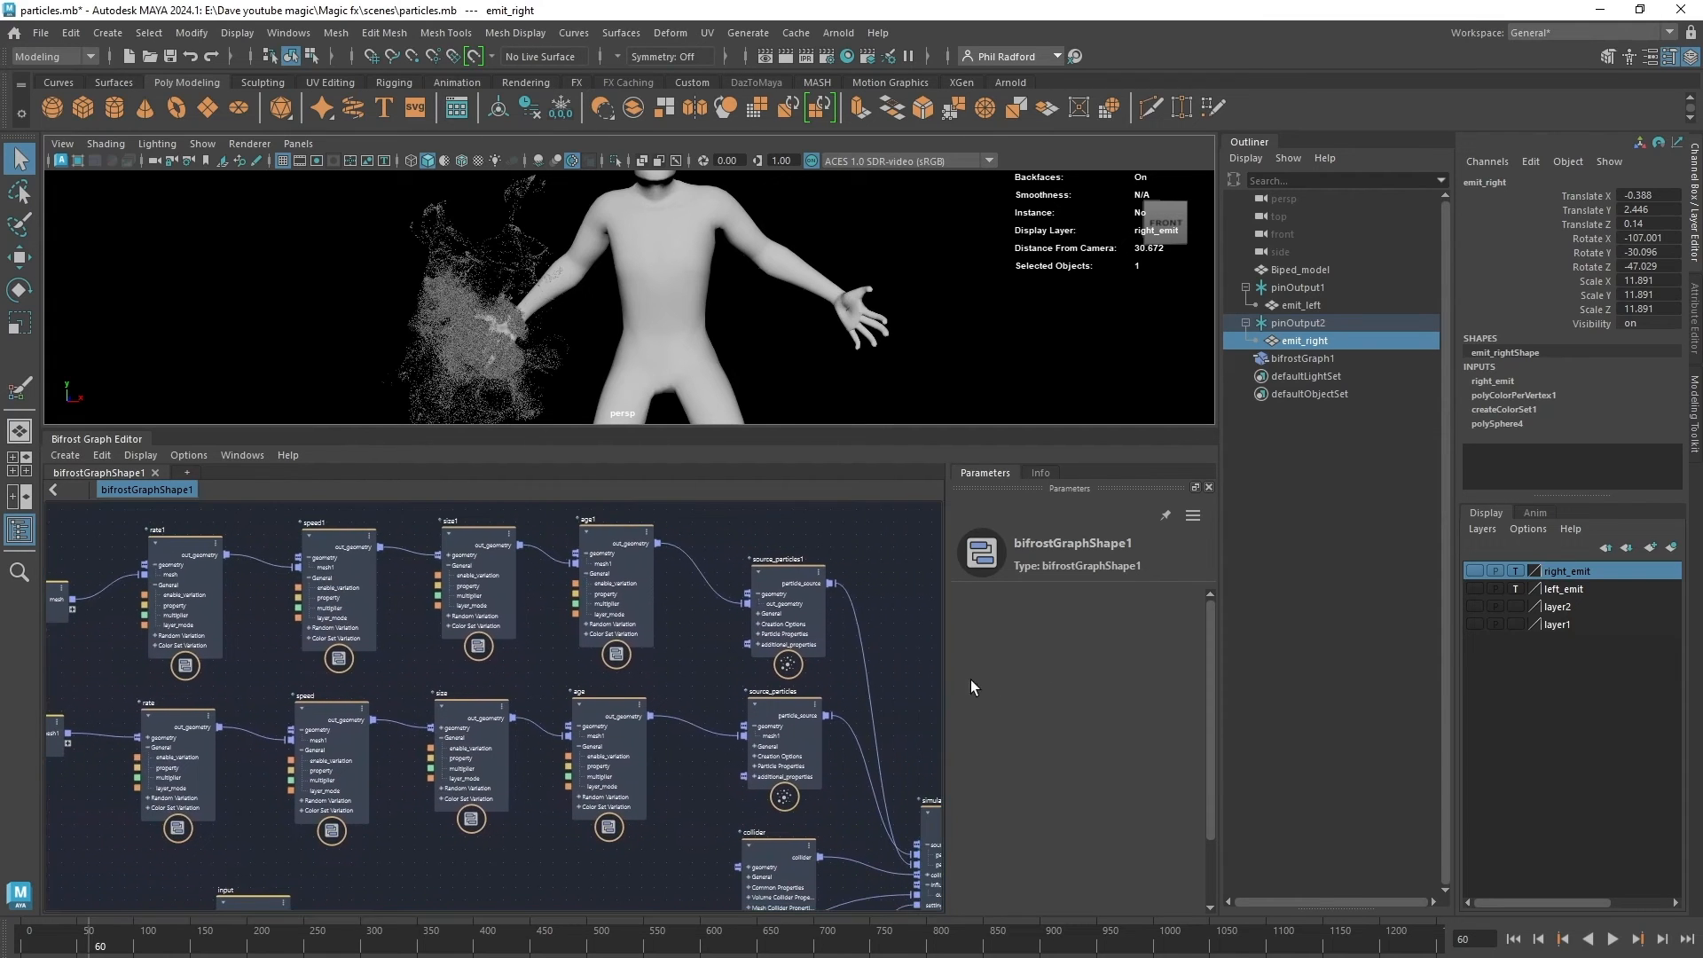
left_click(791, 600)
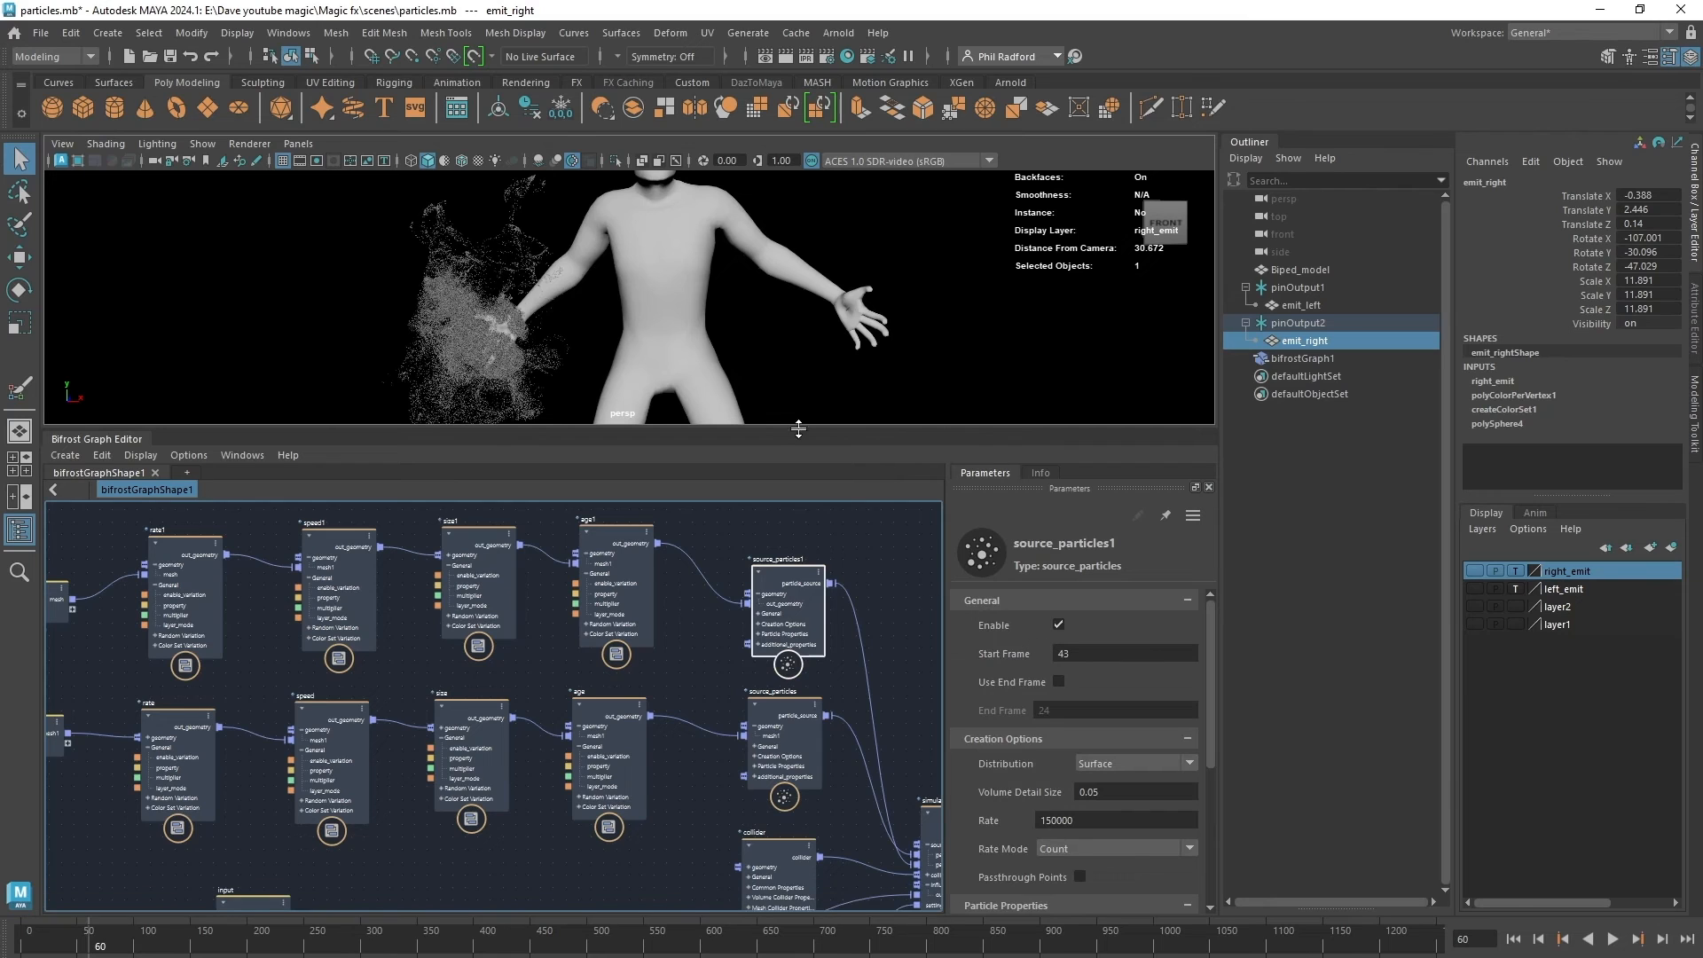
Replay the animation from the start to about frame 54 in a taller viewport and inspect the particles around both hands.
left_click_drag(792, 429, 791, 684)
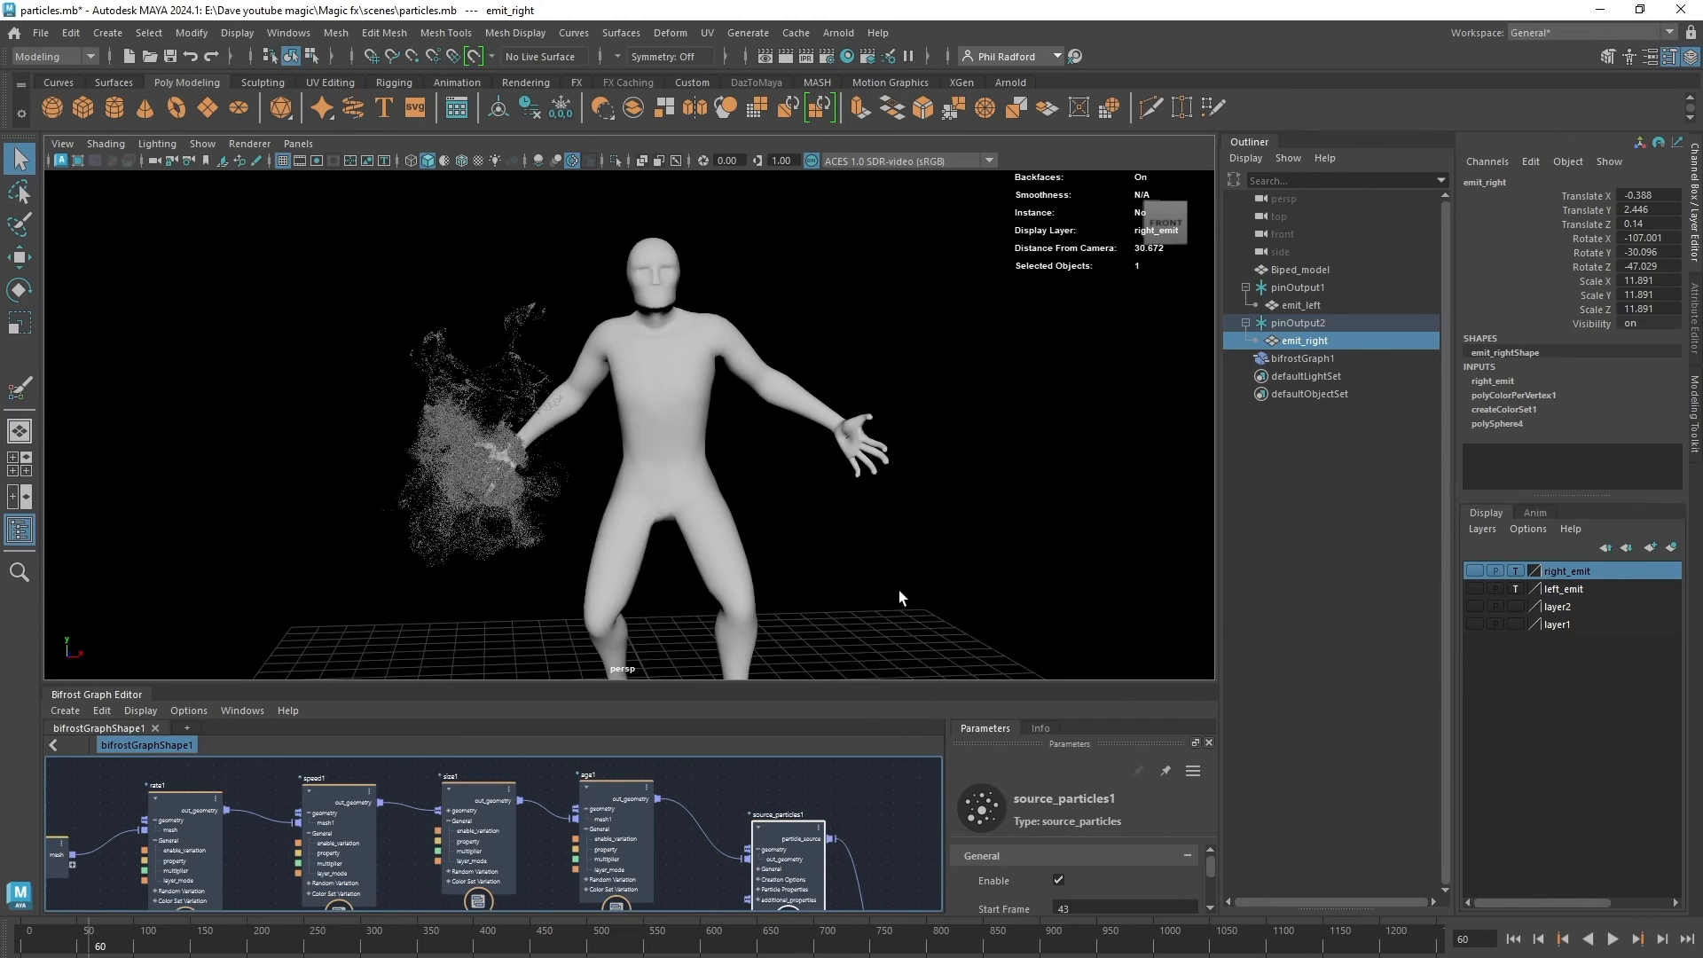
left_click(1516, 940)
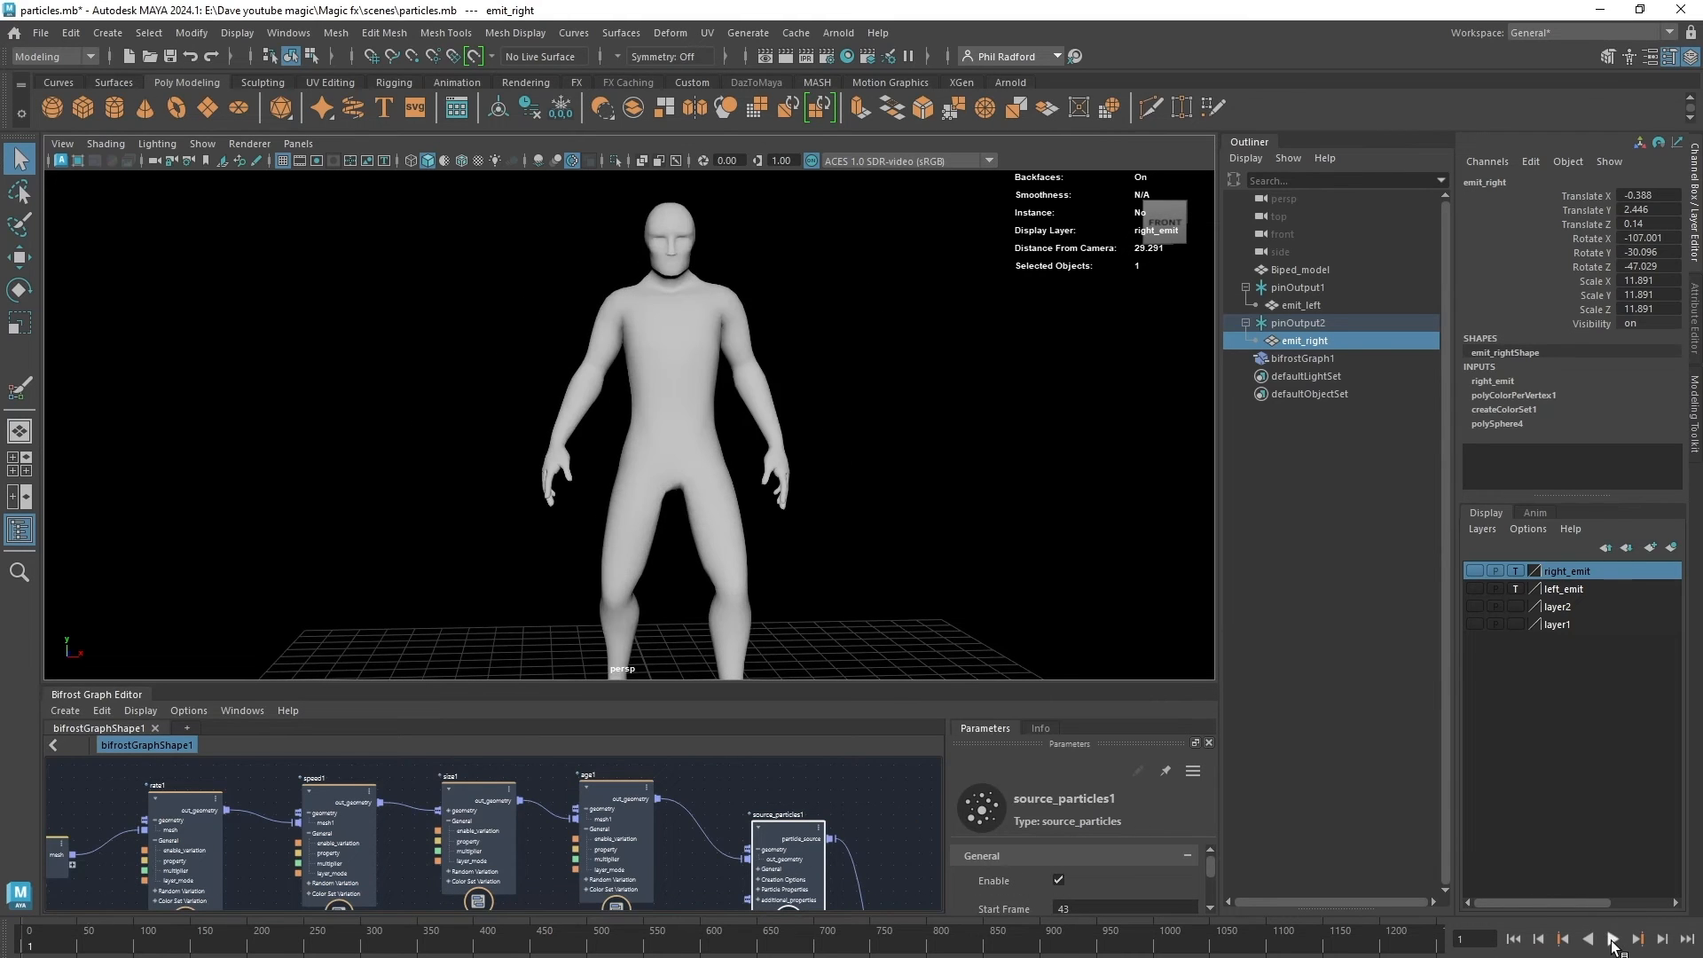
left_click(1612, 939)
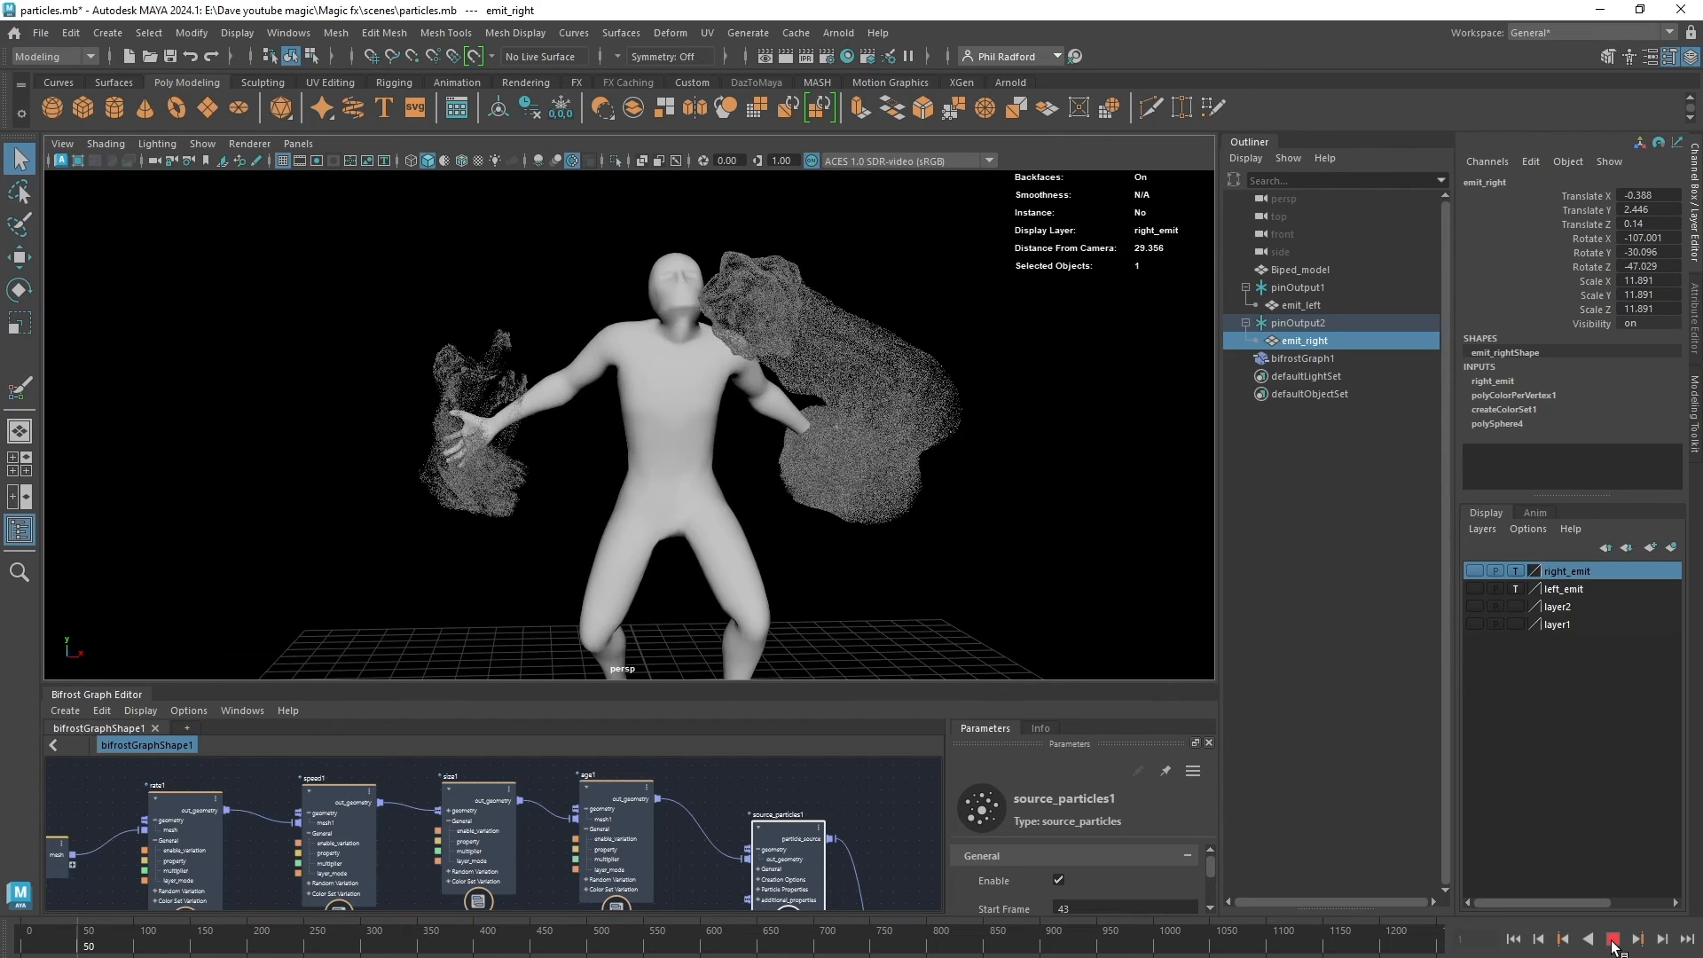
left_click(1613, 939)
mouse_move(940, 504)
left_mouse_down("alt")
mouse_move(806, 494)
mouse_move(939, 502)
left_mouse_up("alt")
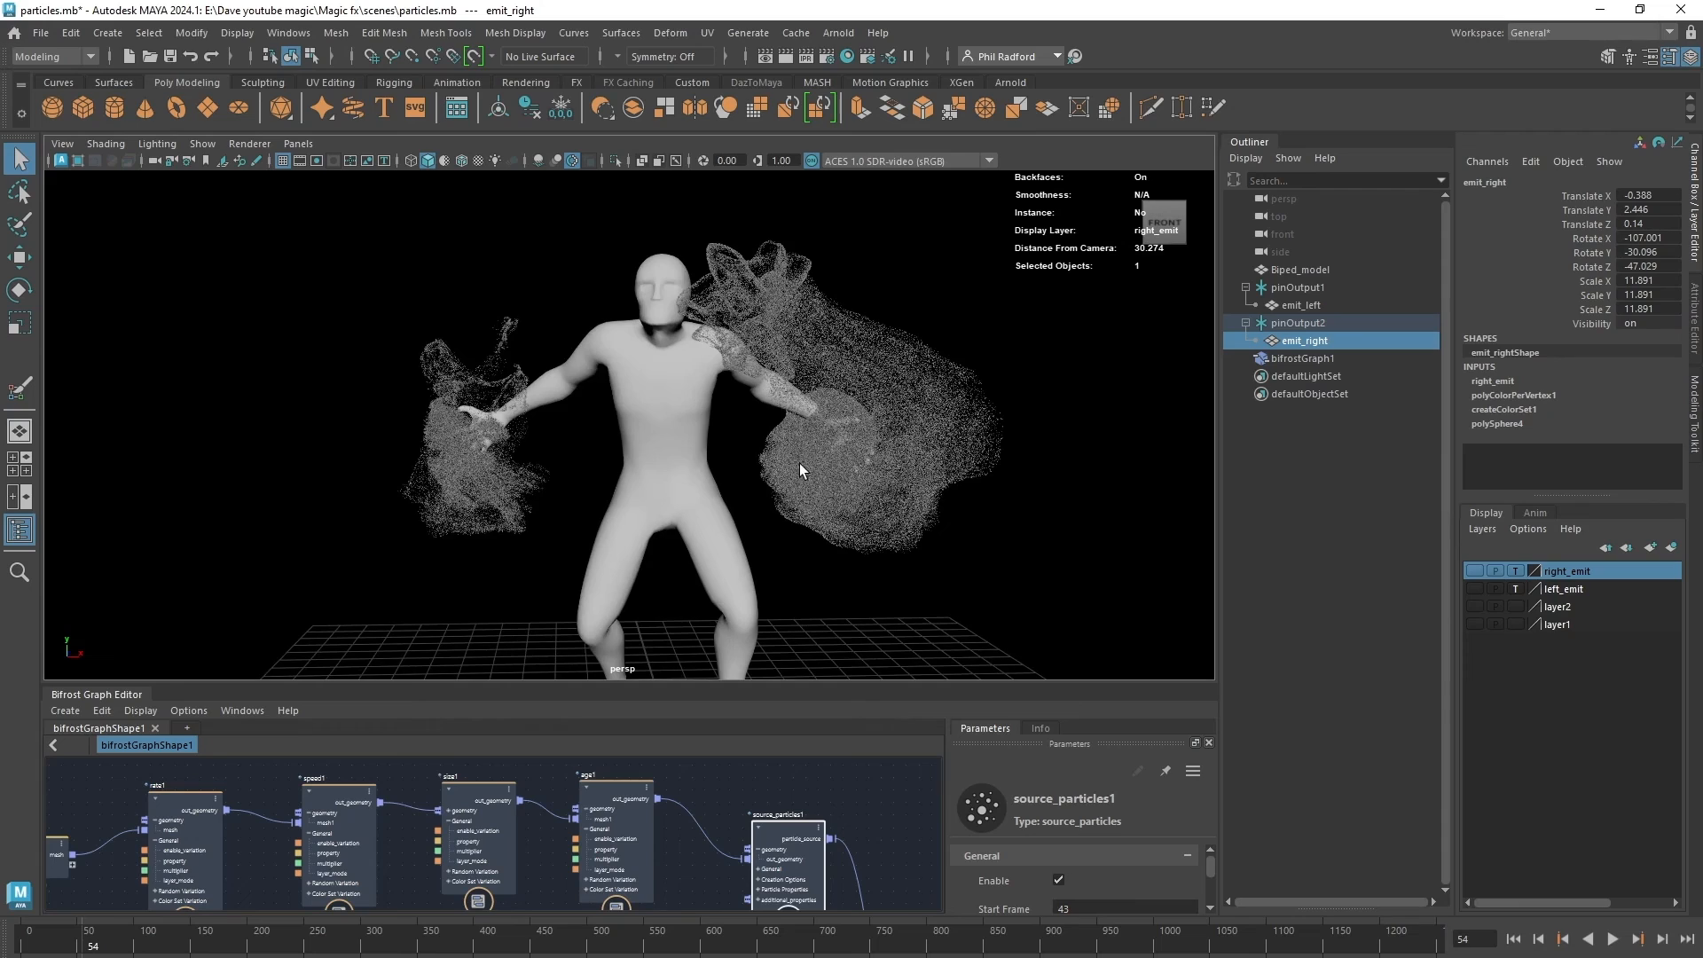
mouse_move(800, 463)
left_mouse_down("alt")
mouse_move(958, 449)
mouse_move(851, 437)
mouse_move(818, 456)
left_mouse_up("alt")
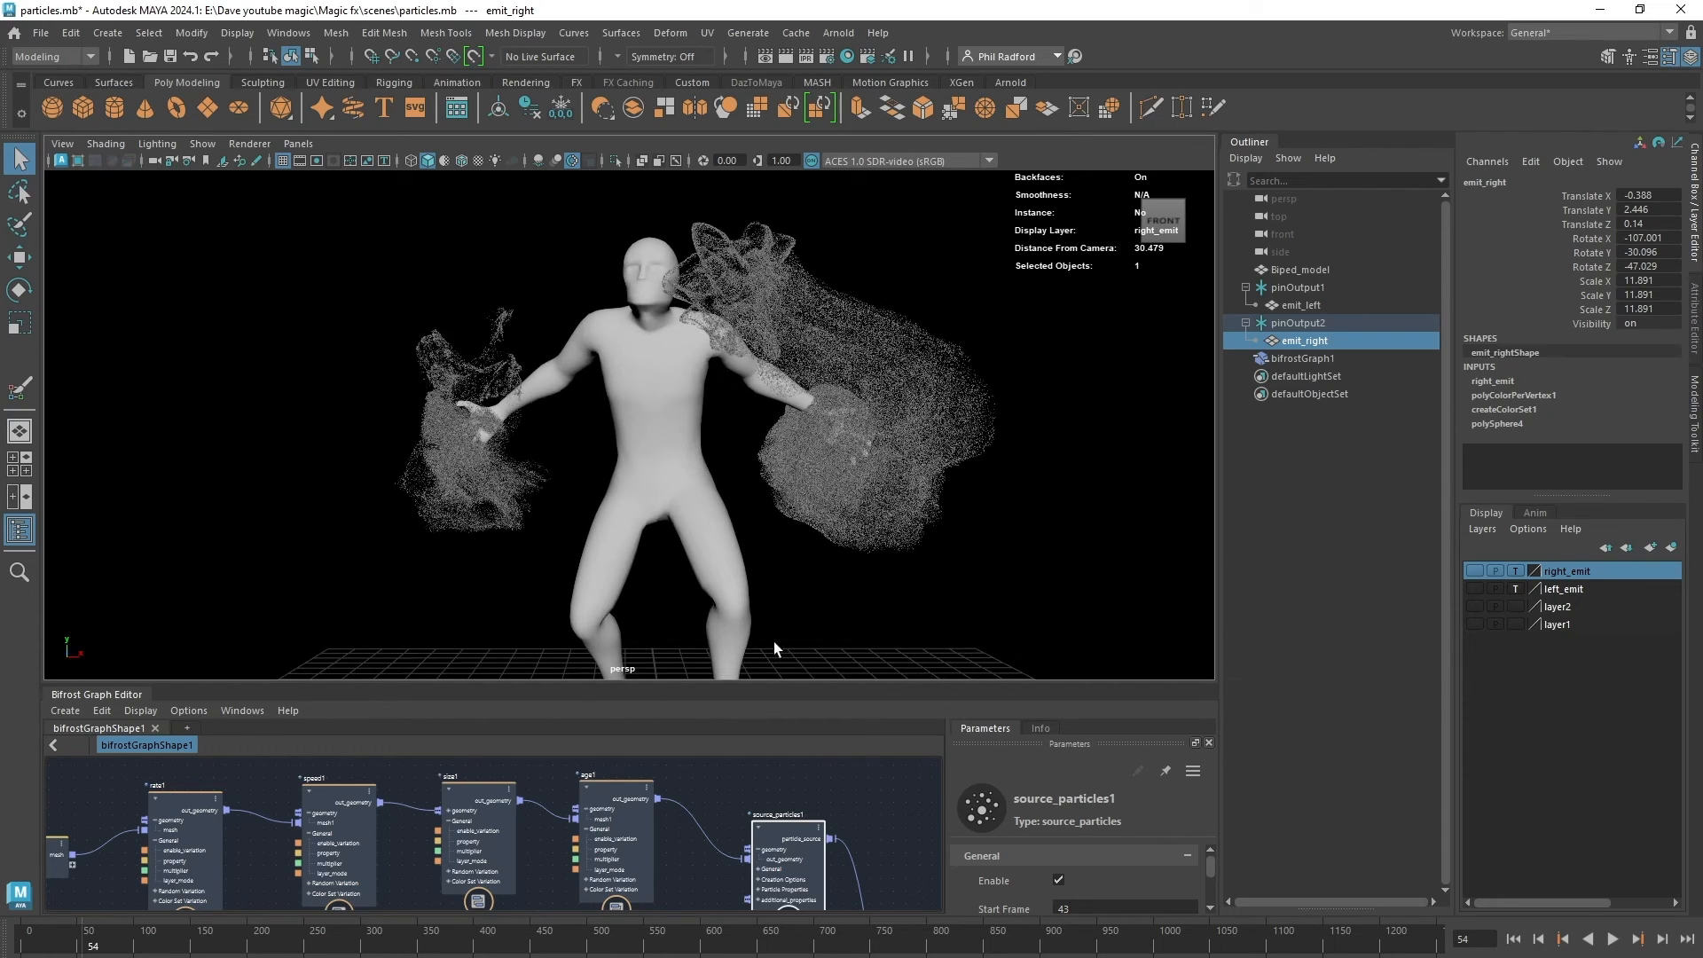
left_click_drag(787, 683, 787, 592)
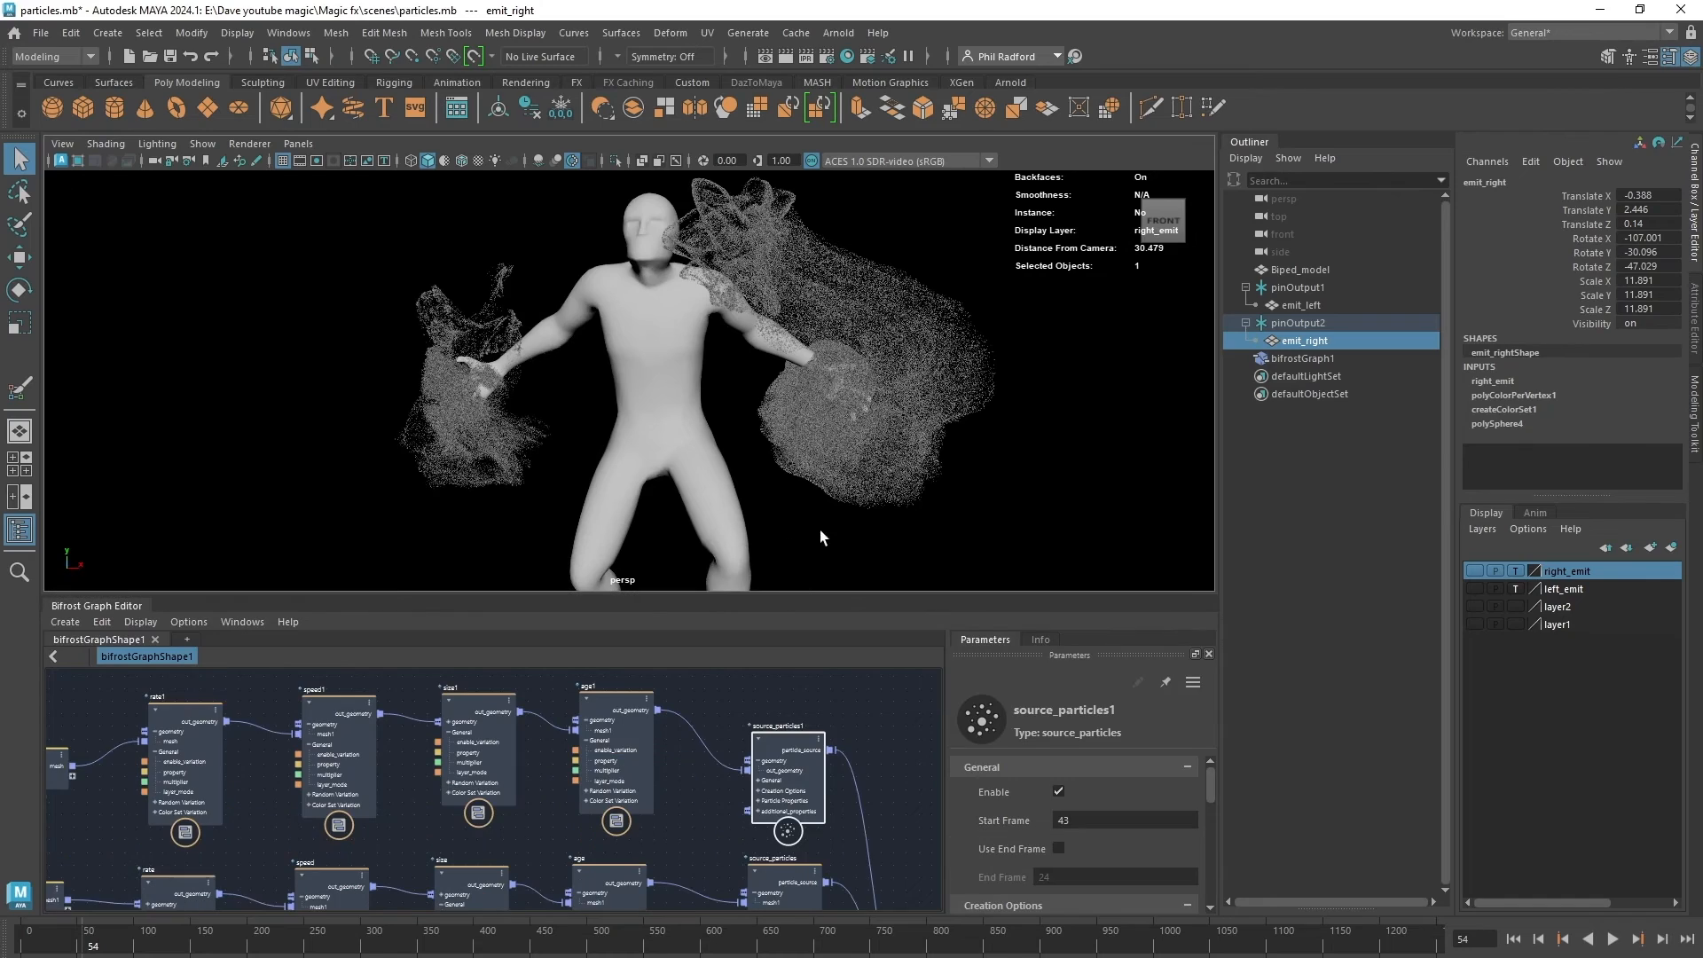
Return the animation to frame 1, show the left_emit display layer and switch it from template to normal display.
left_click_drag(940, 465, 900, 462, "alt")
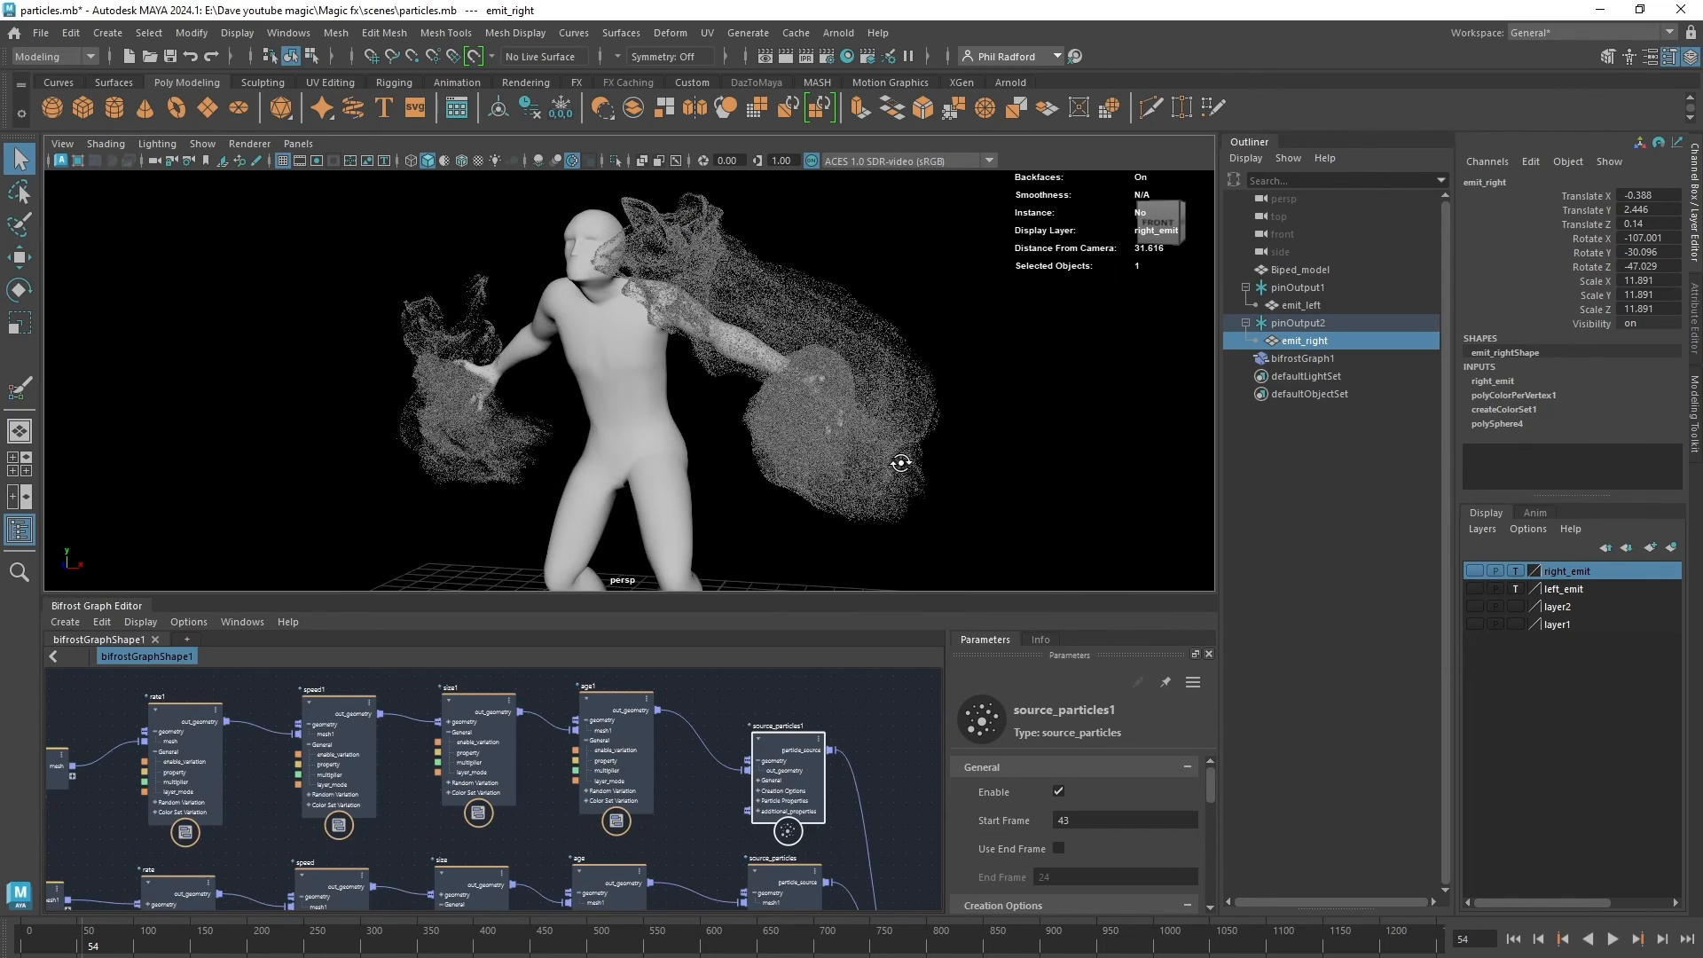
left_click_drag(806, 409, 849, 411, "alt")
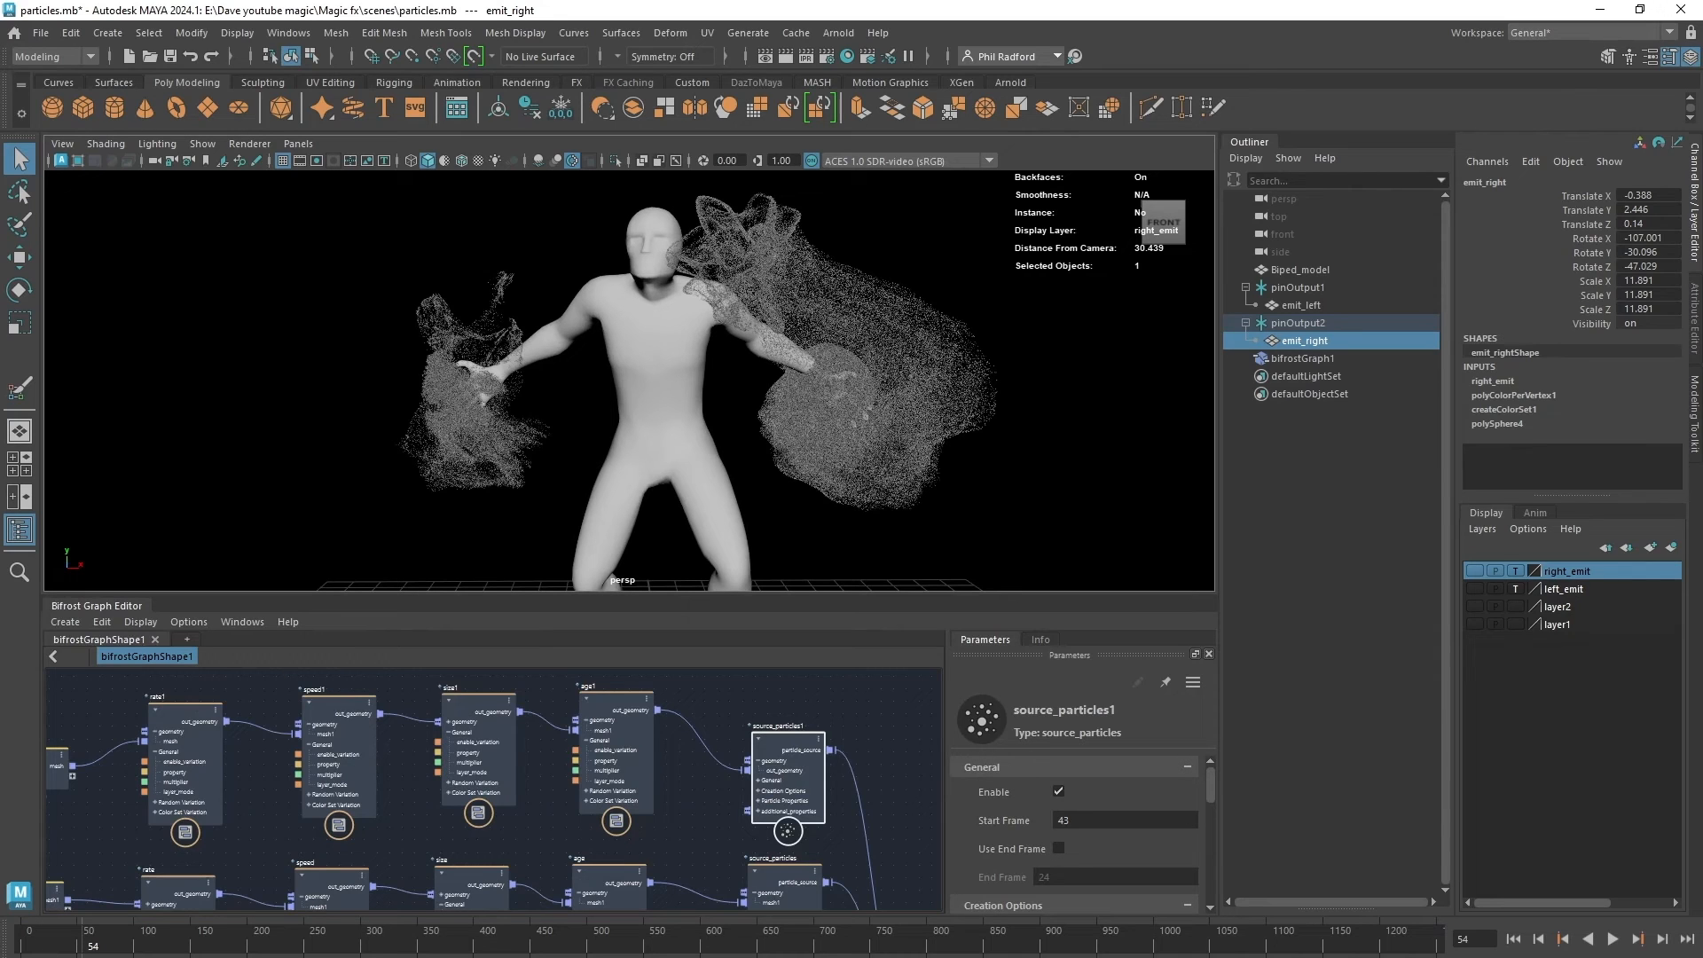
left_click(1513, 942)
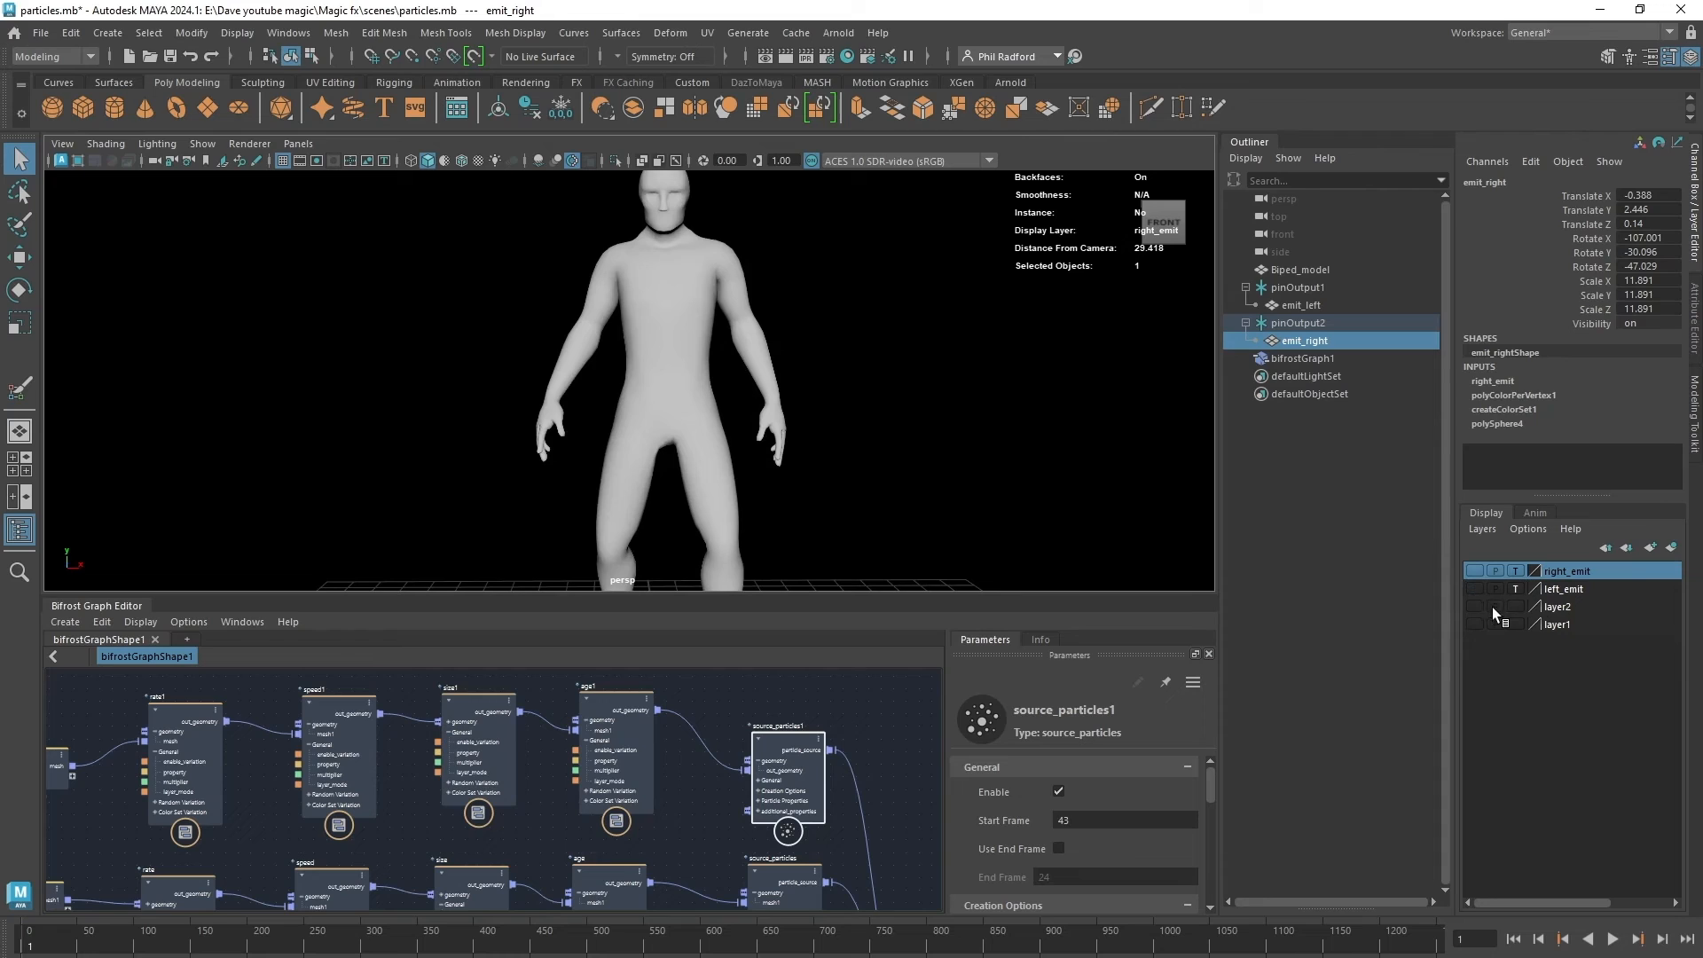
left_click(1475, 589)
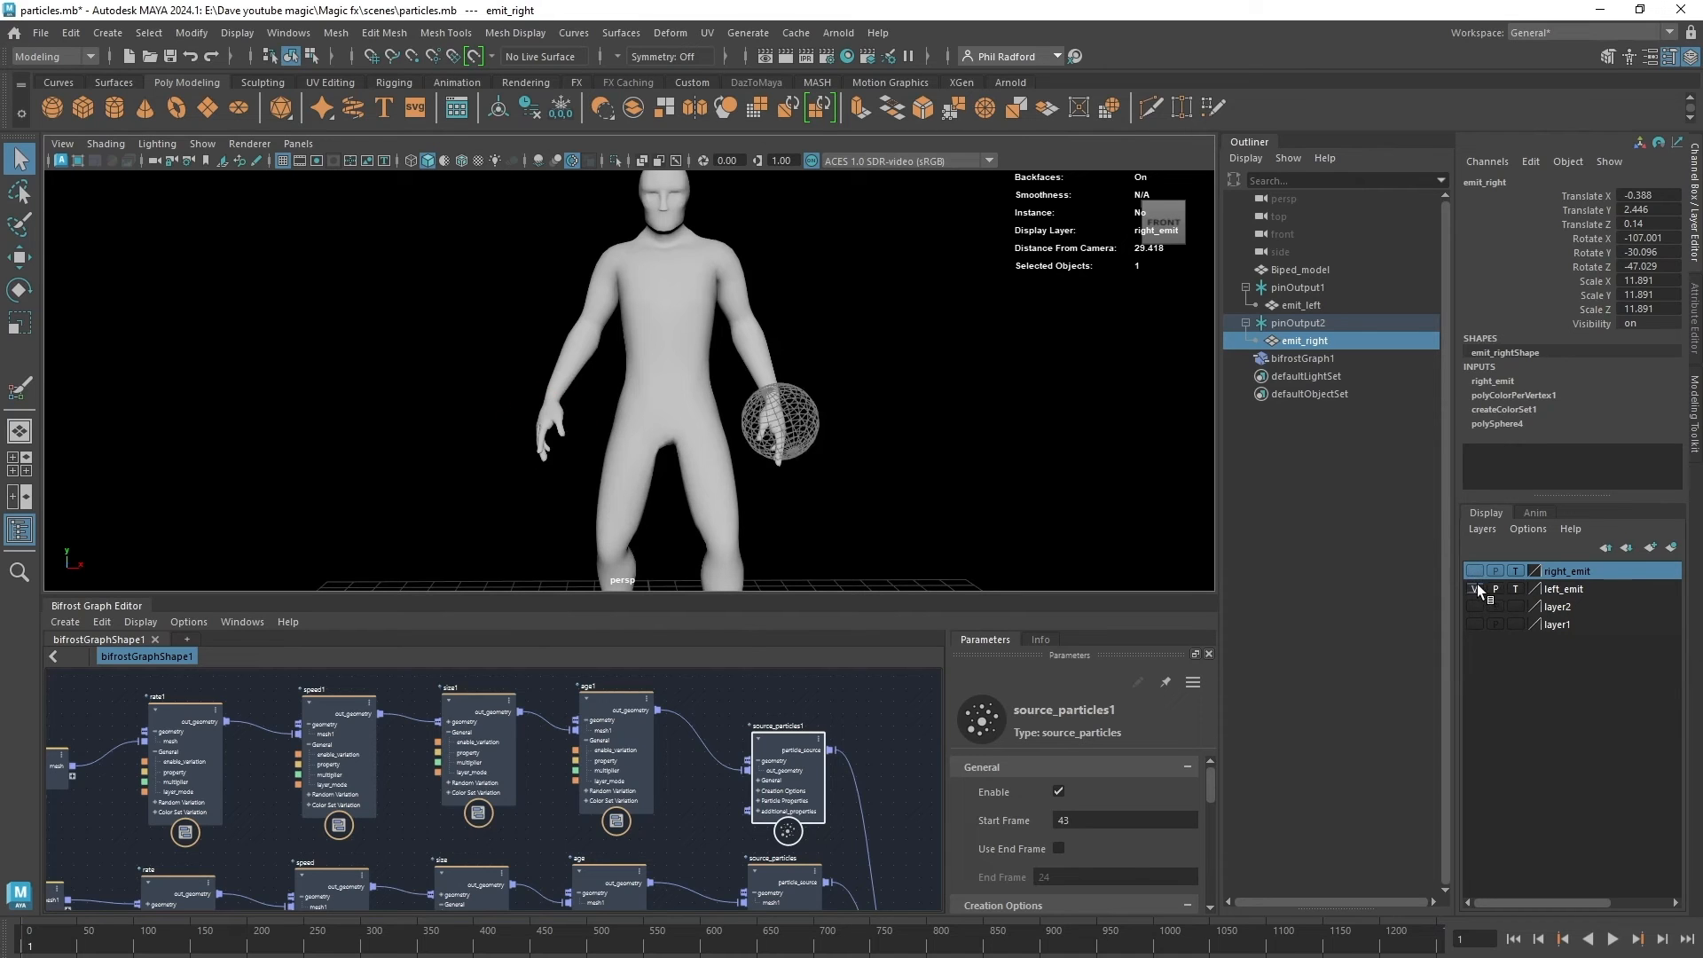
left_click(1515, 589)
left_click(1515, 589)
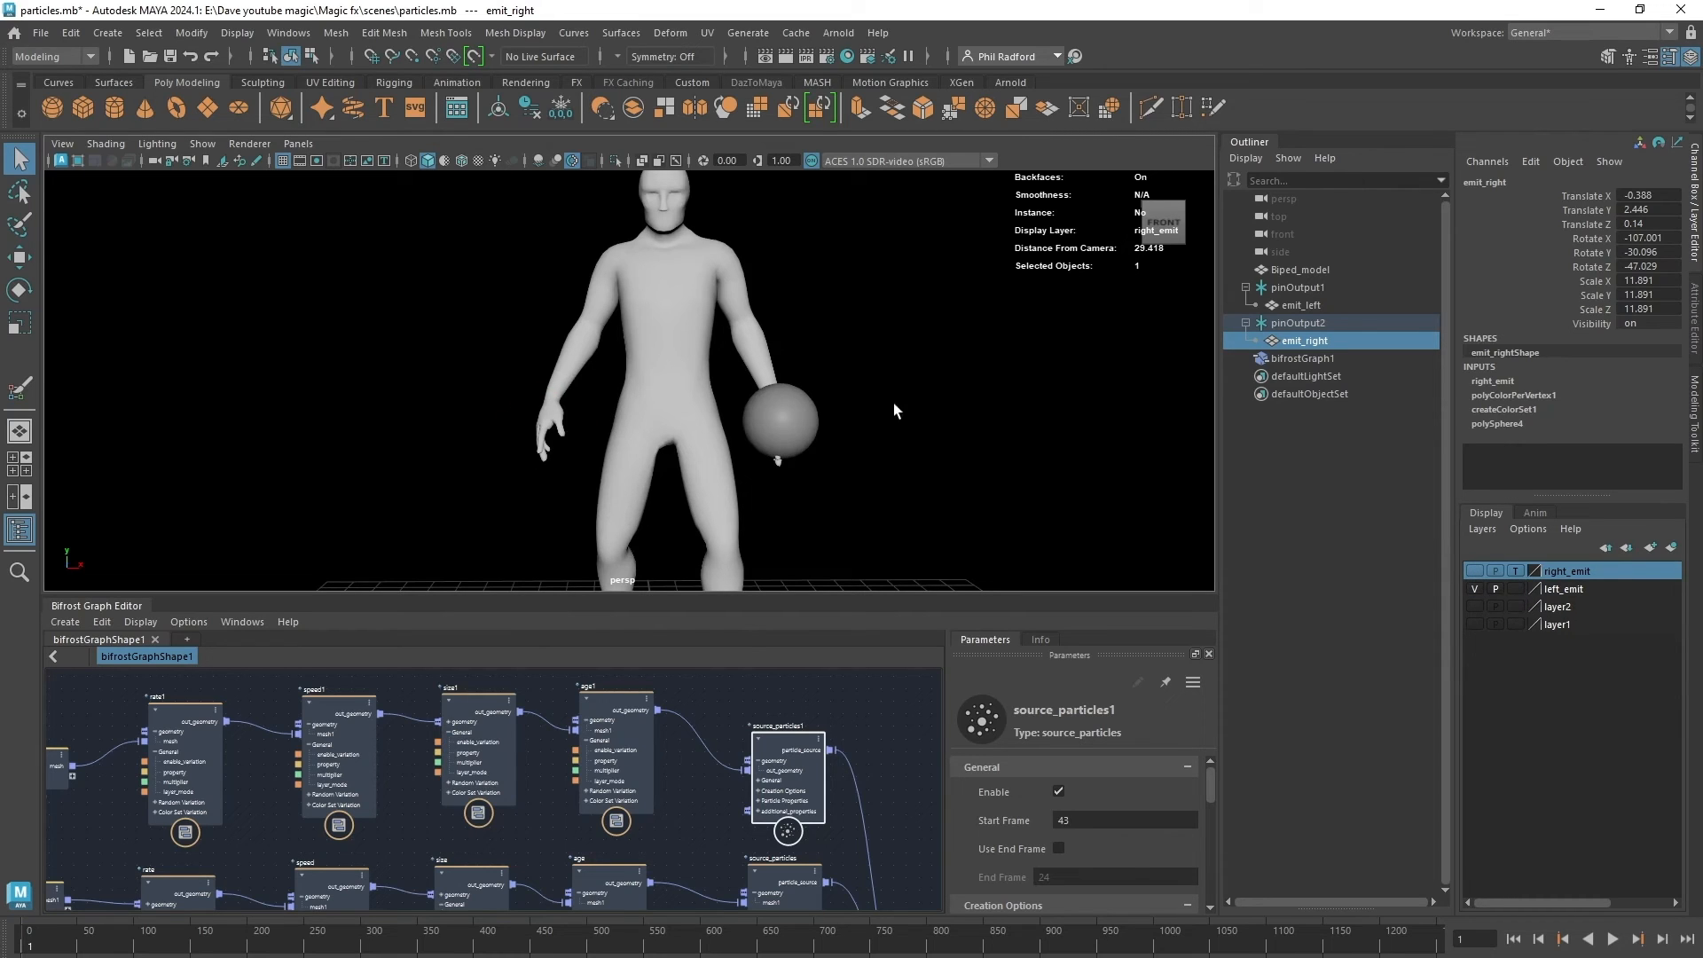
Open the Color Set Editor for the emit_left sphere and set its axis and height subdivisions to 60.
left_click(807, 432)
right_click_drag(639, 426, 670, 372, "alt")
left_click_drag(670, 373, 631, 373, "alt")
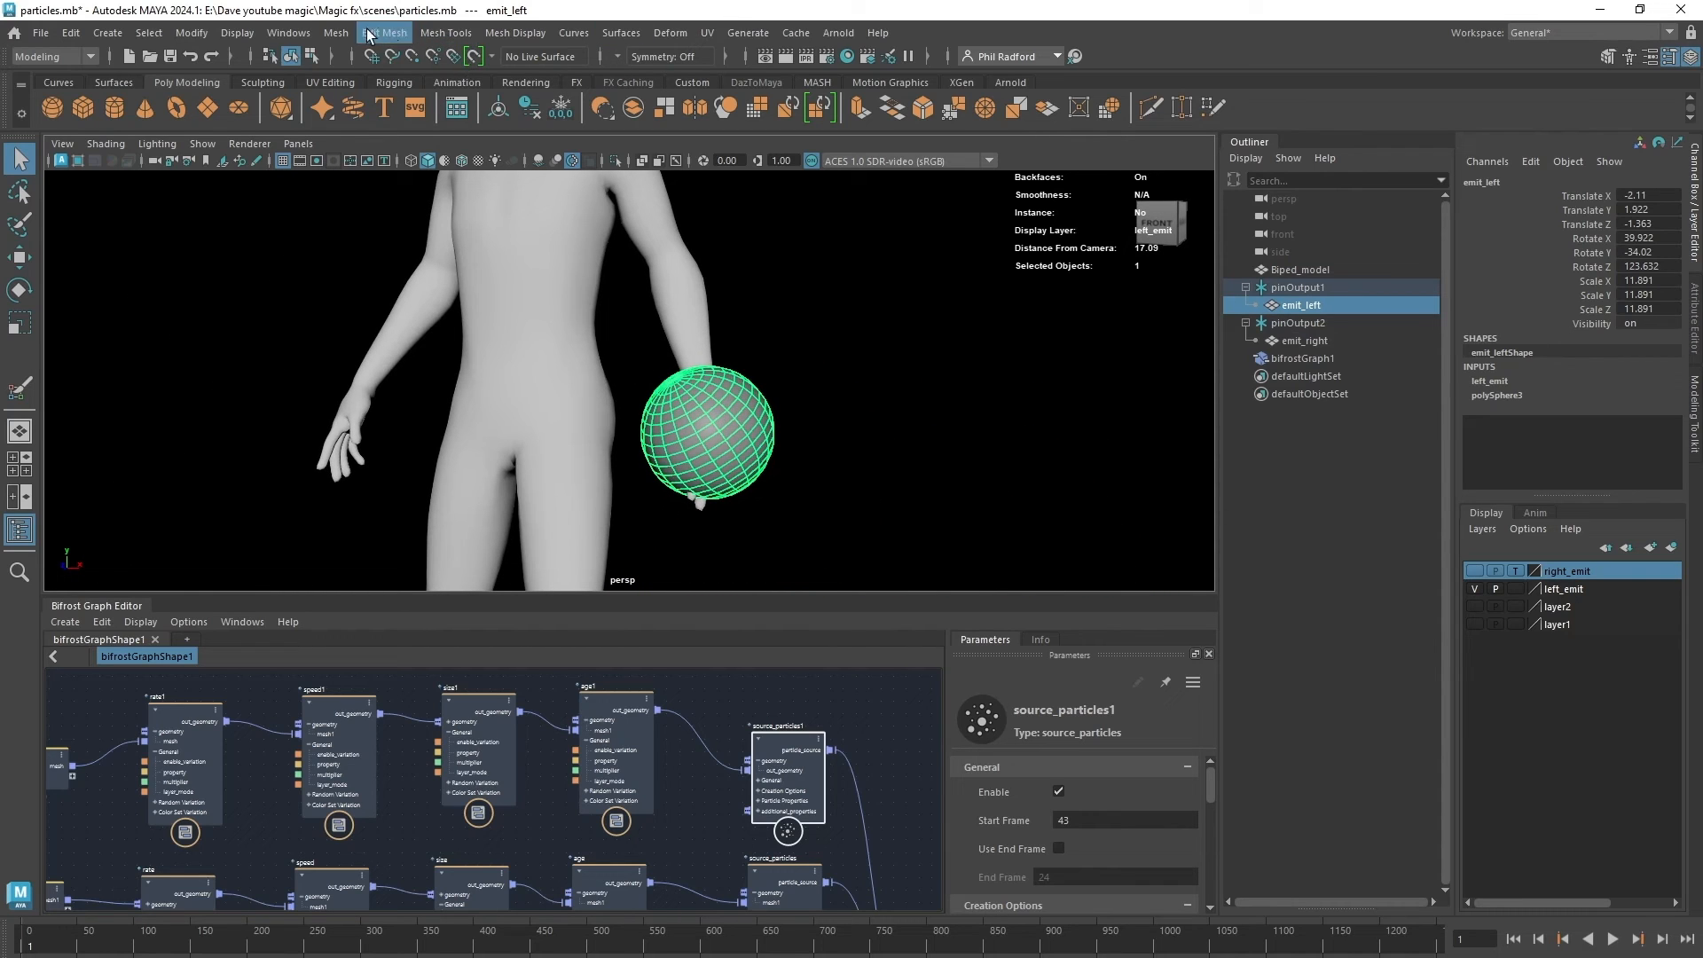
left_click(537, 35)
left_click(610, 445)
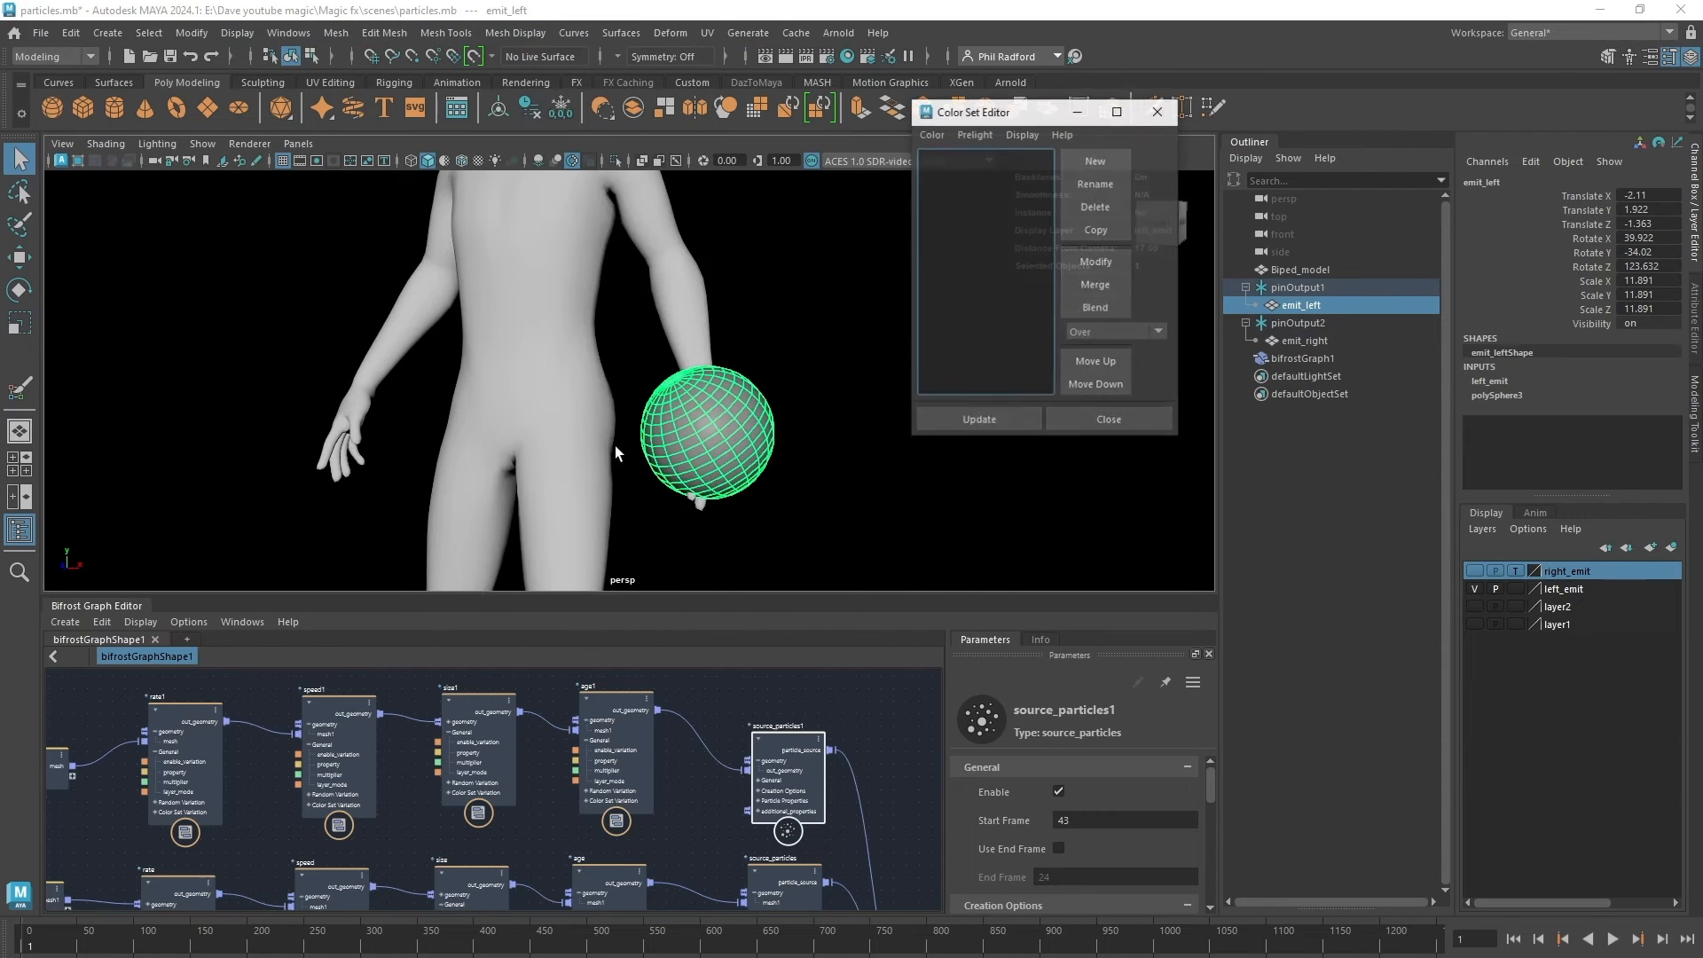
left_click(1515, 395)
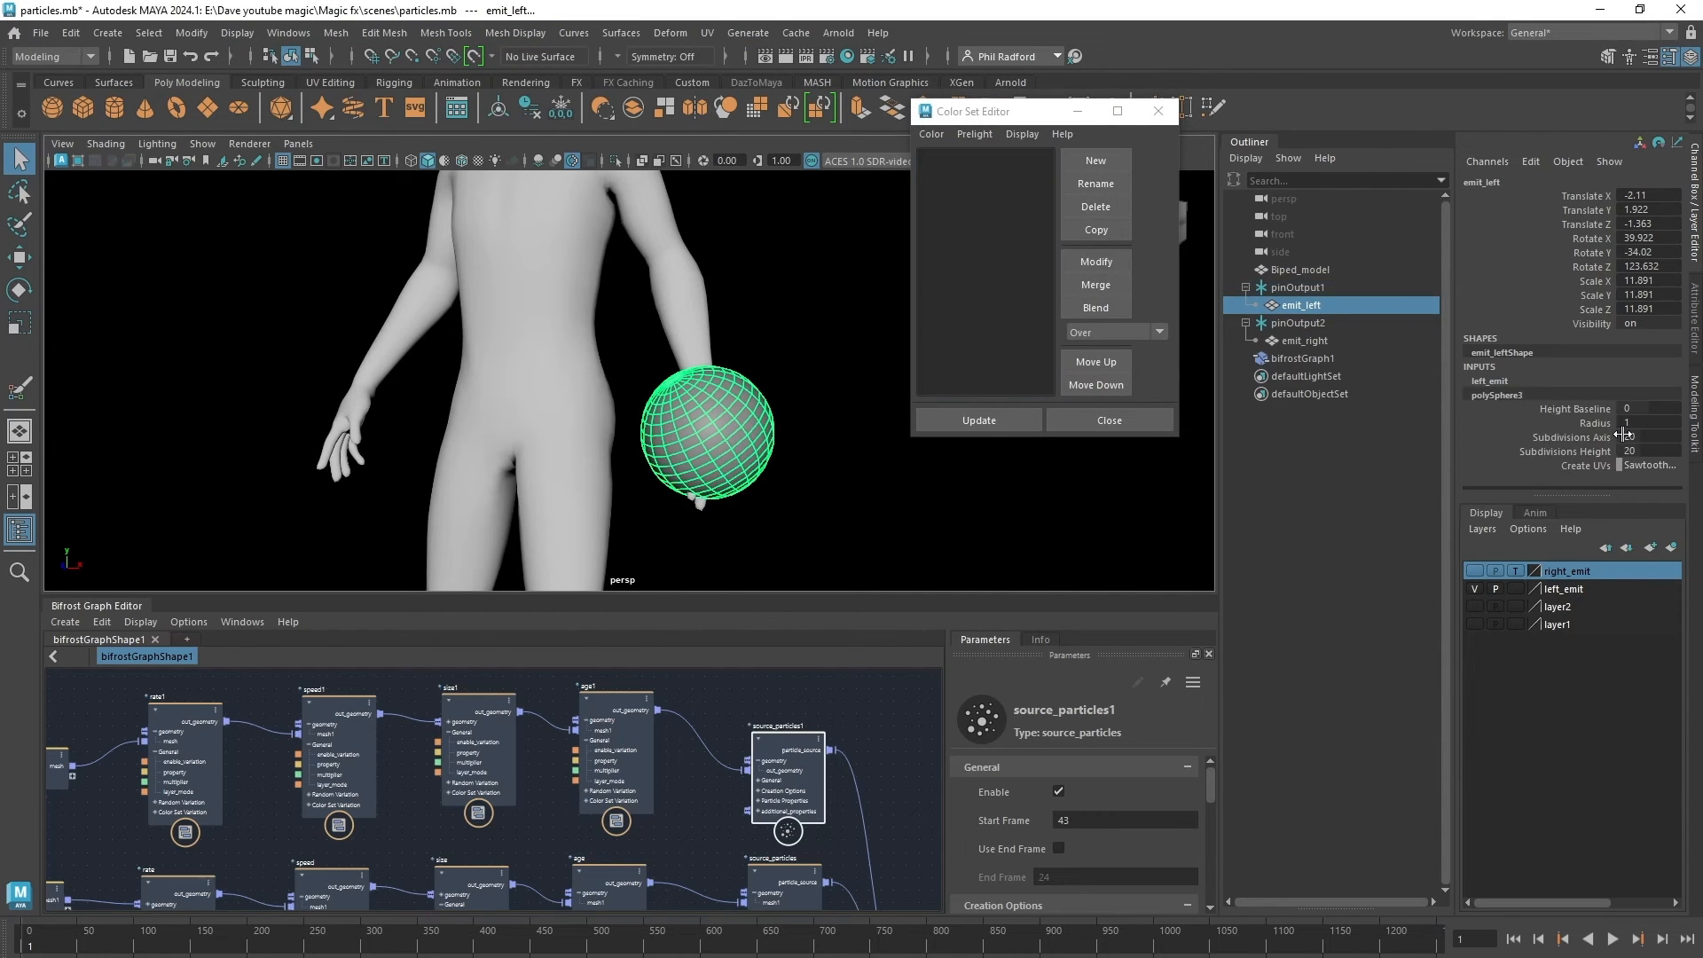
left_click_drag(1625, 437, 1629, 450)
key("Return")
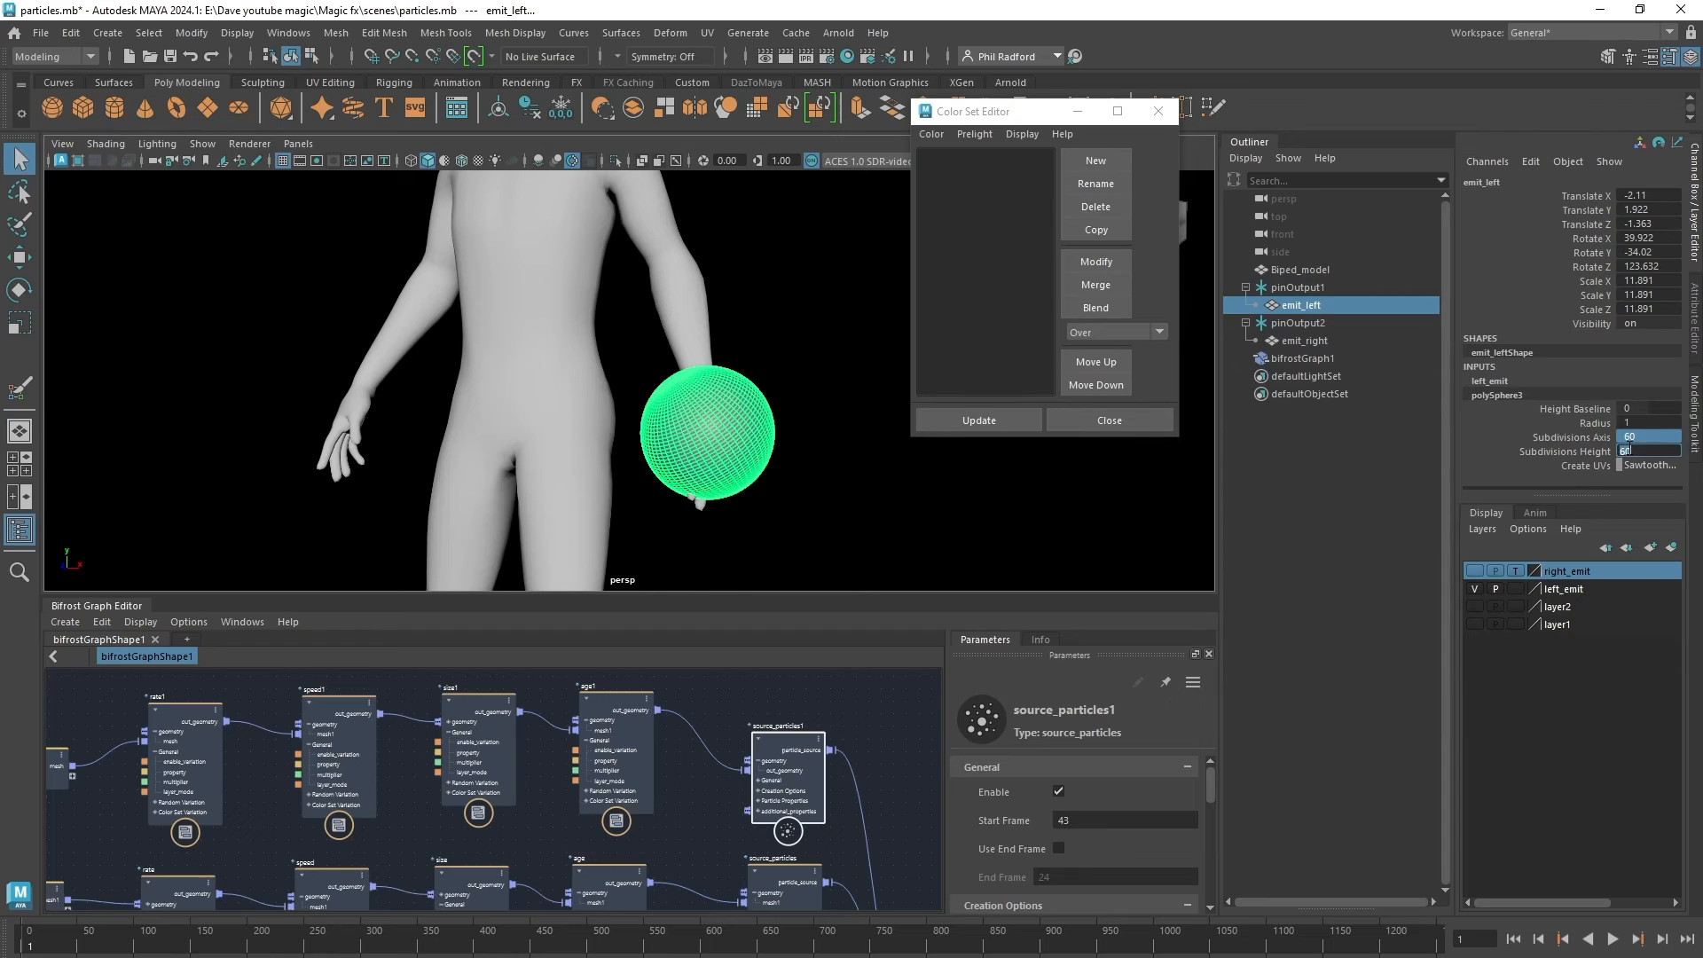
Create a shared RGBA color set named colorSet on emit_left and make it the active set.
left_click(1094, 159)
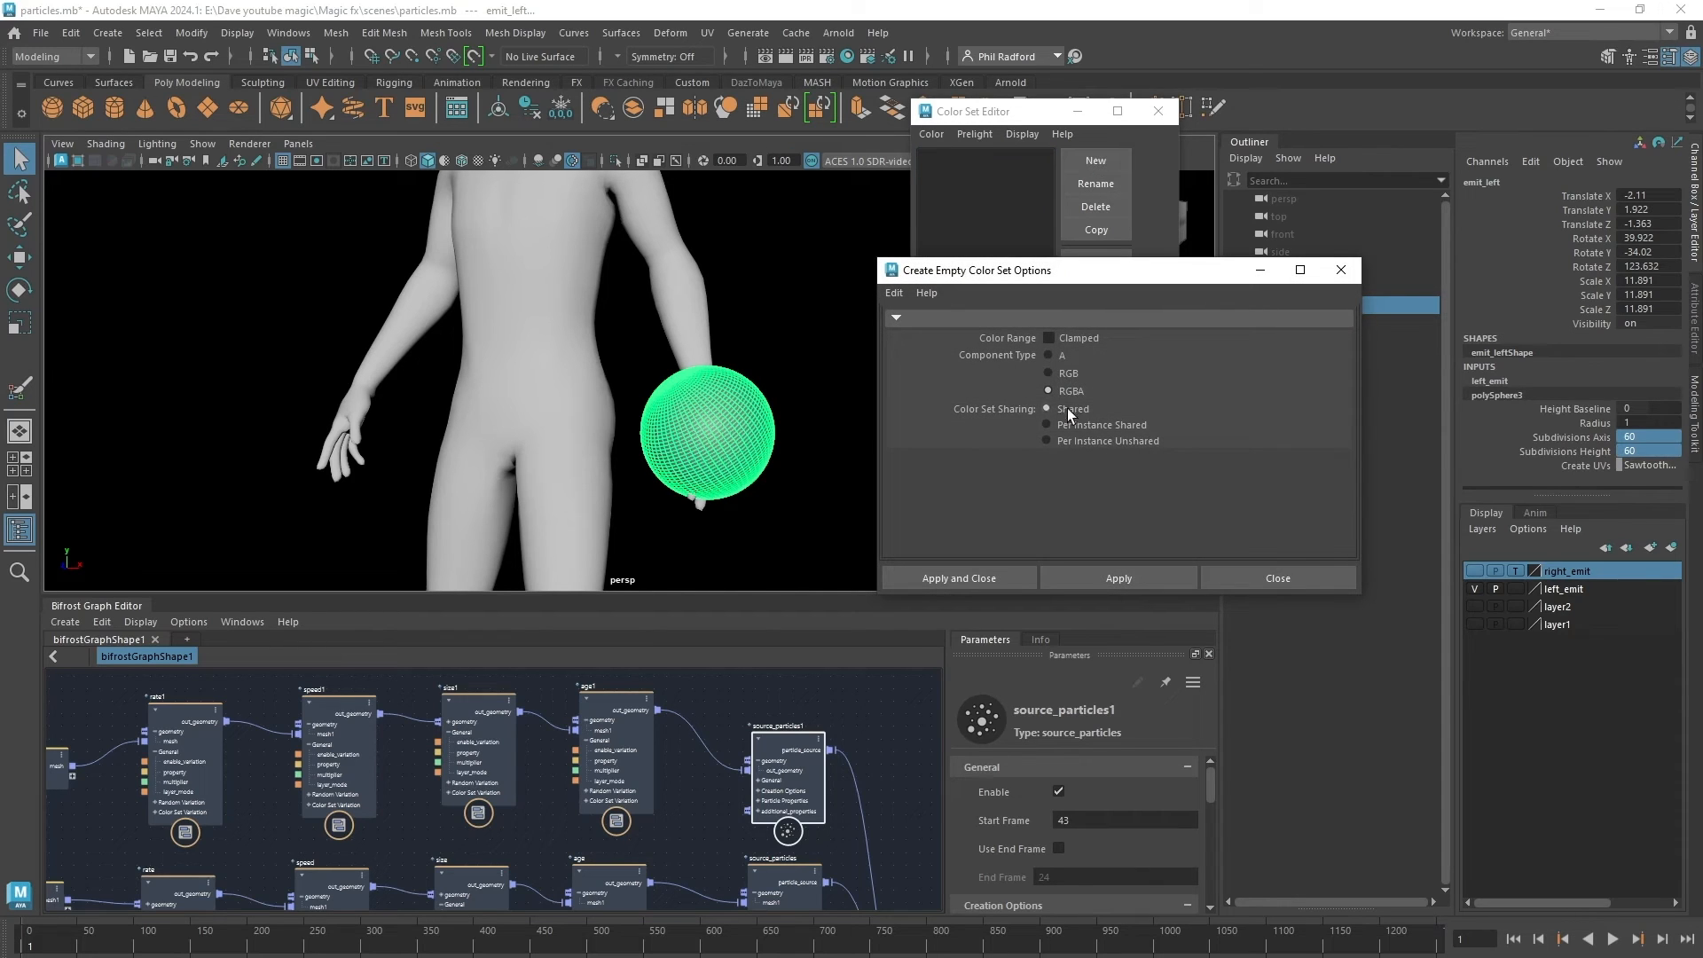
left_click(1089, 572)
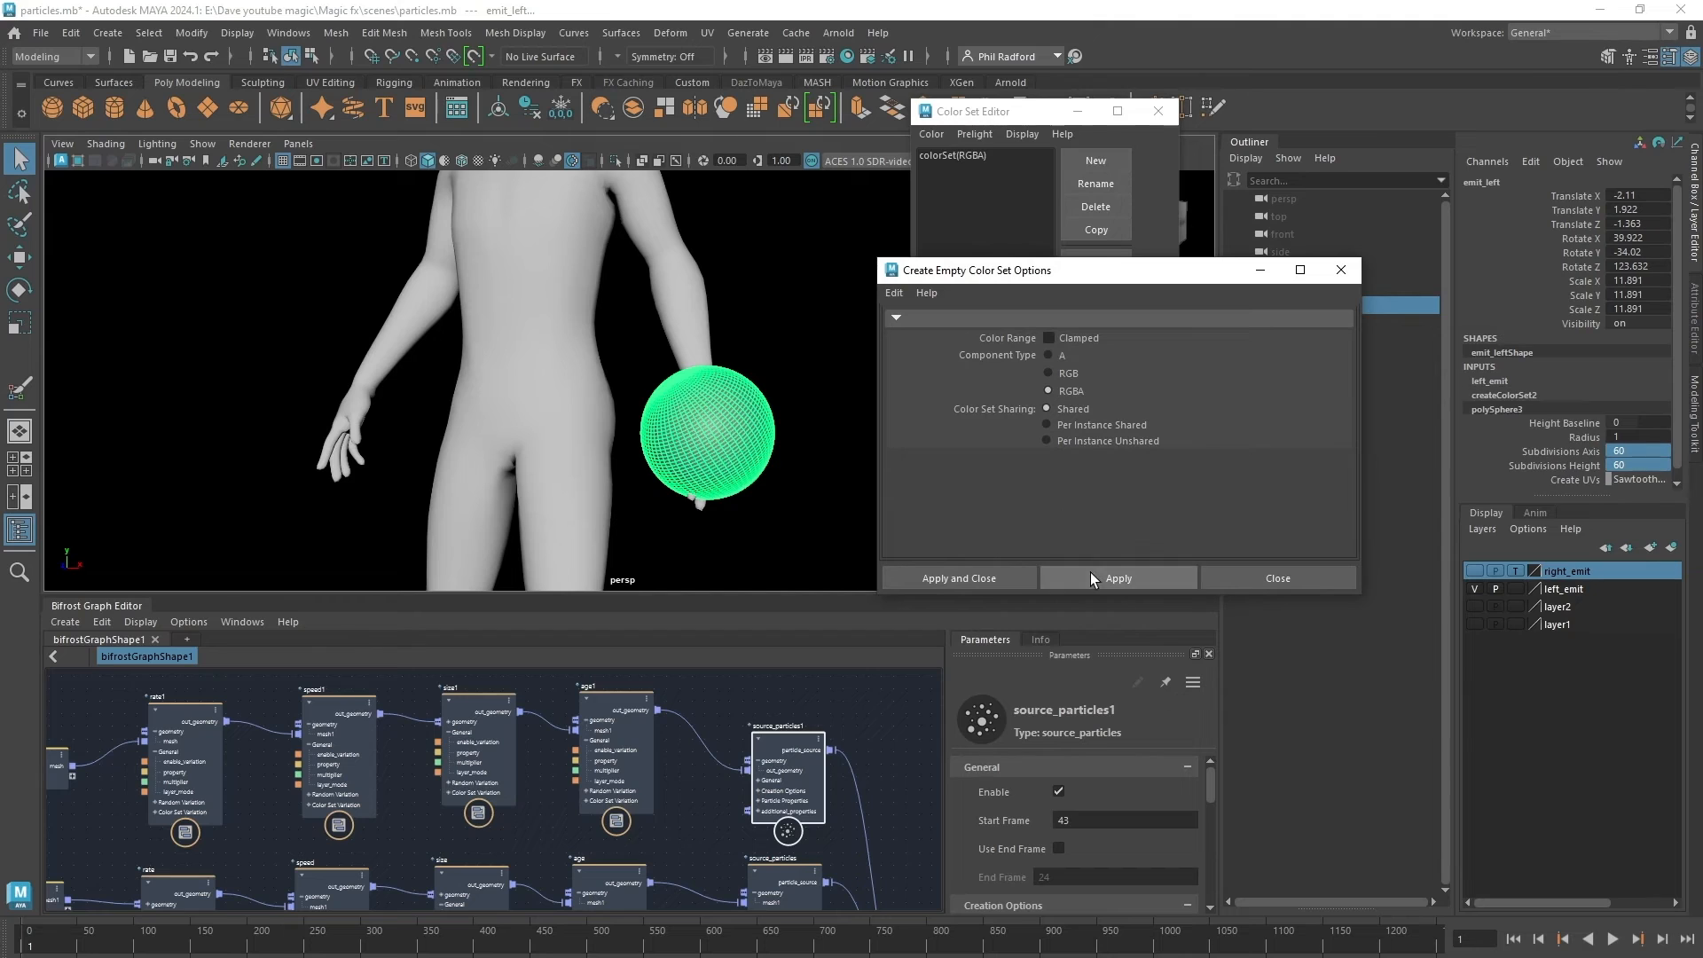
left_click(1274, 587)
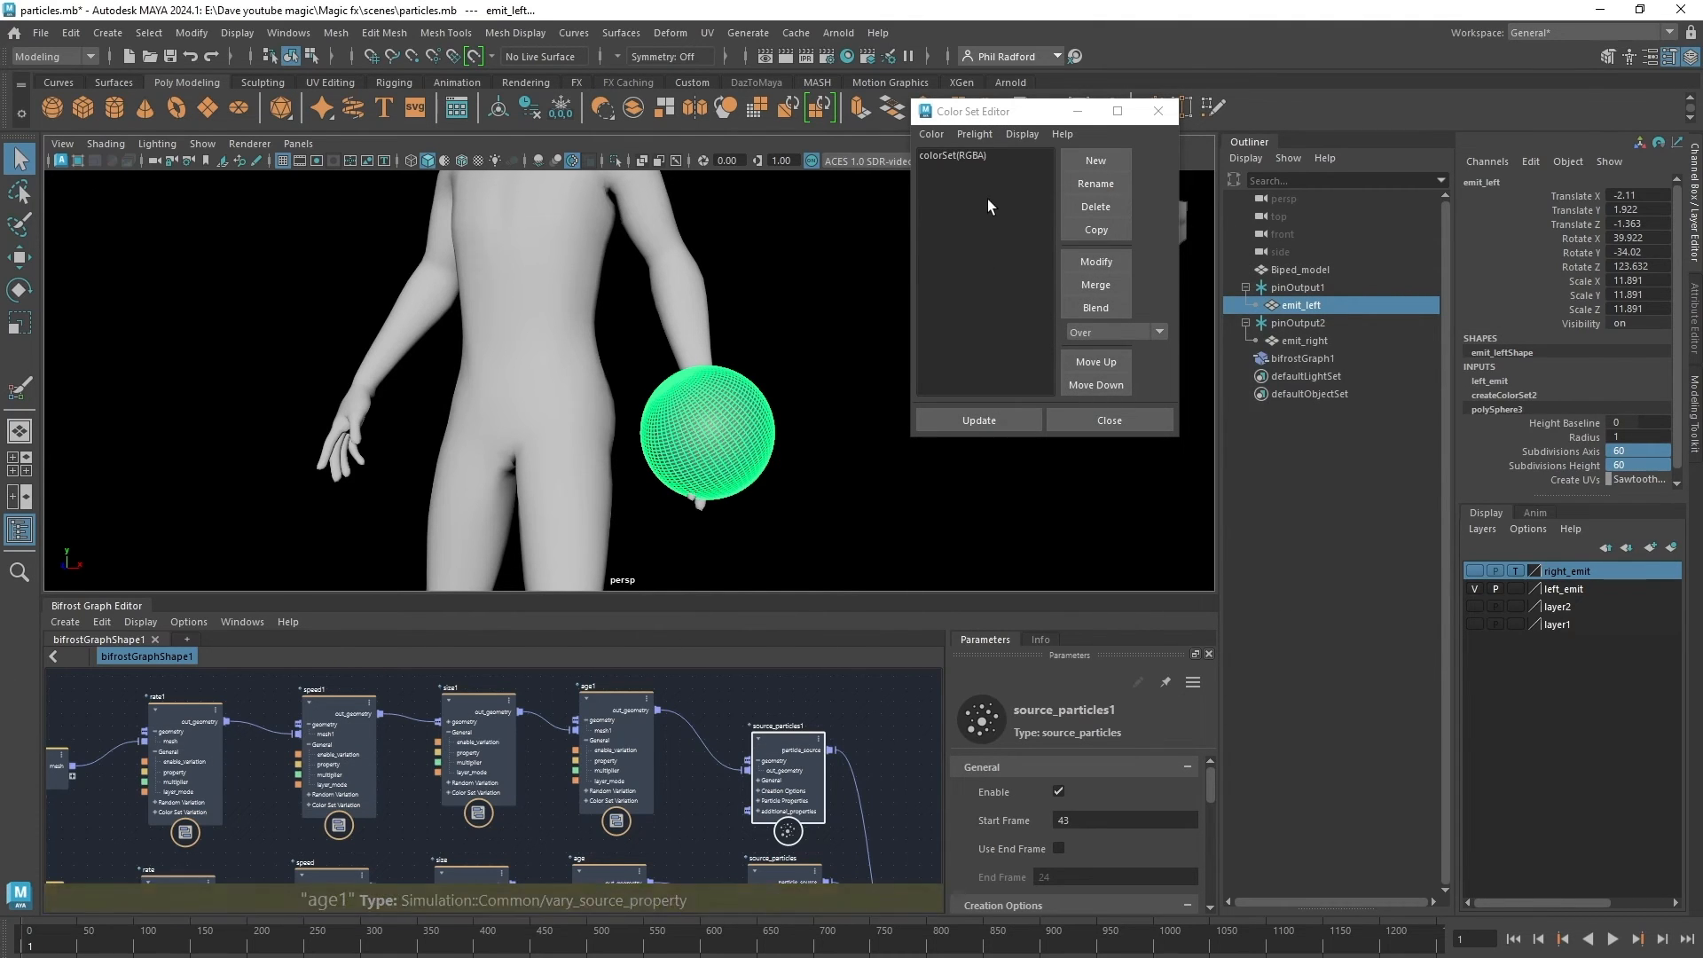
left_click(967, 156)
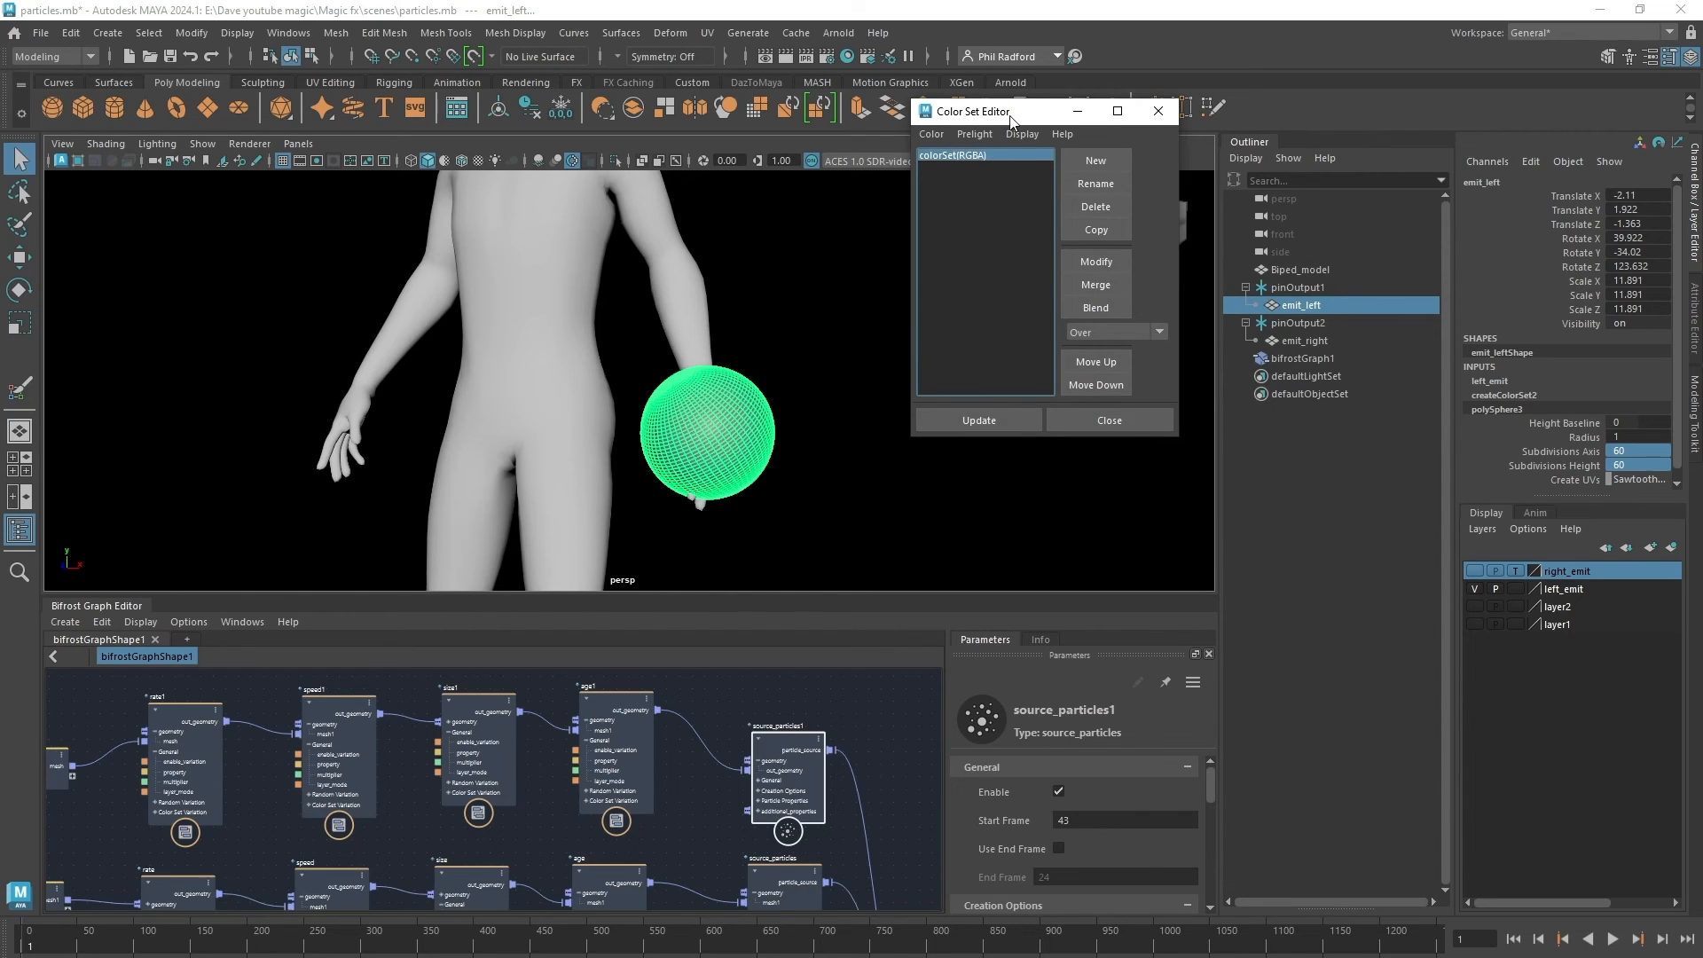
left_click_drag(1011, 119, 1101, 129)
scroll(828, 391, "up", 3)
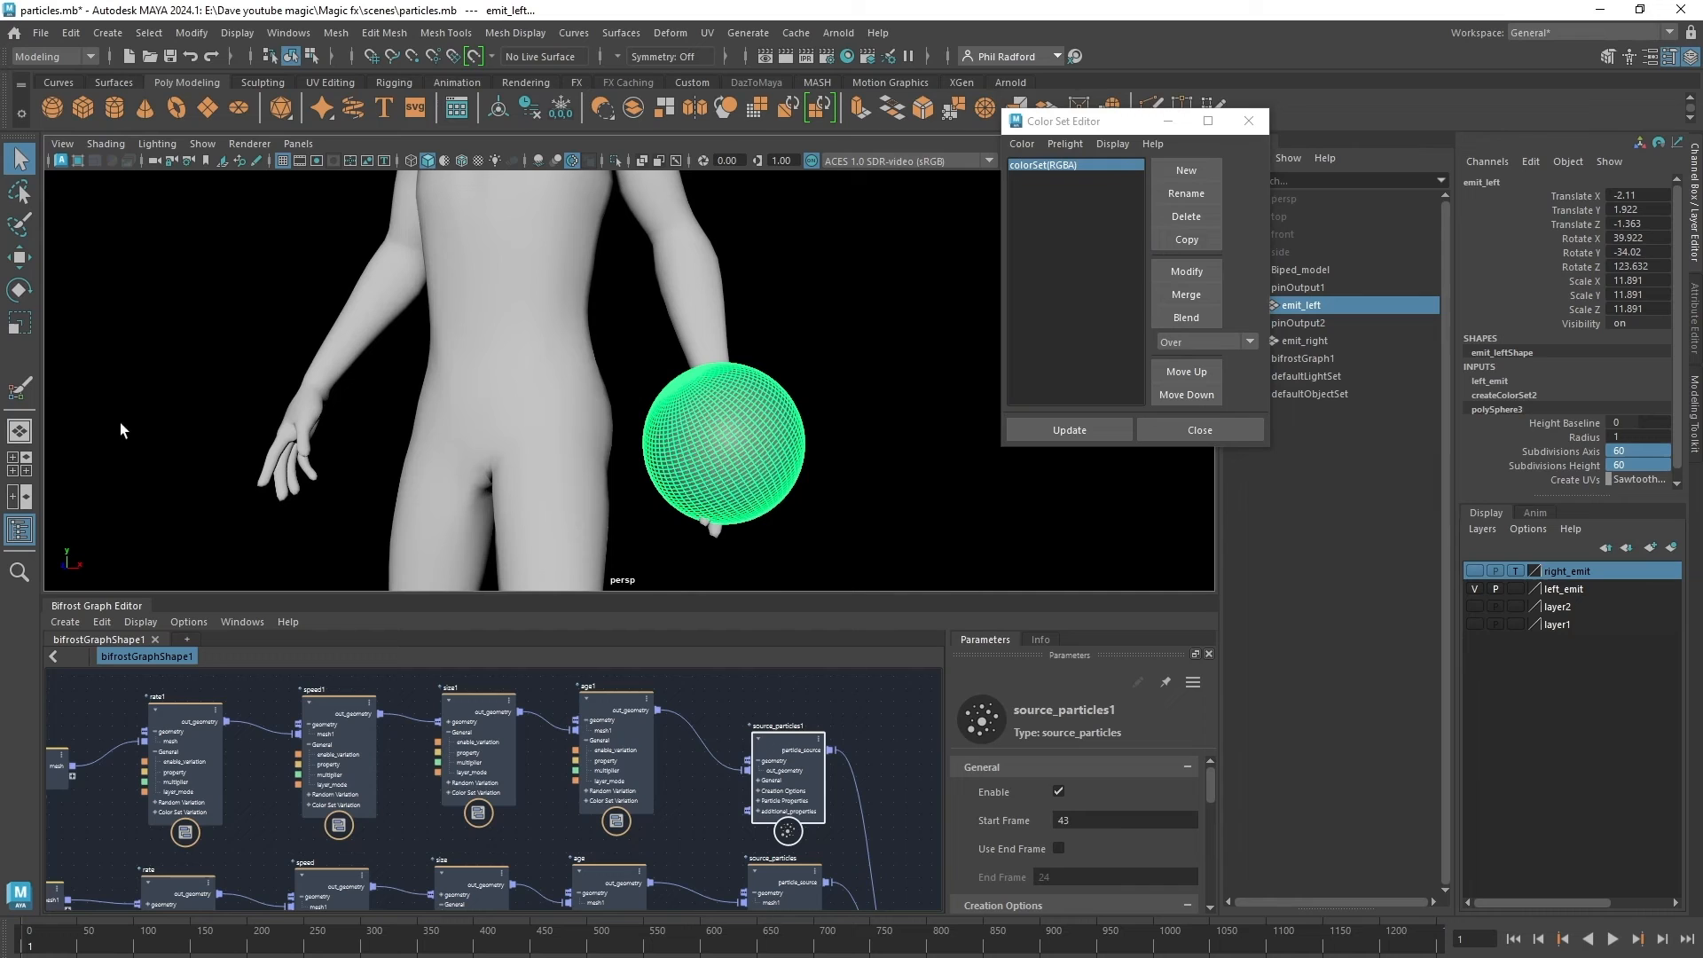
Flood the emit_left sphere with black using the Paint Vertex Color Tool.
left_click(22, 388)
mouse_move(0, 208)
left_mouse_down()
mouse_move(184, 164)
mouse_move(131, 167)
left_mouse_up()
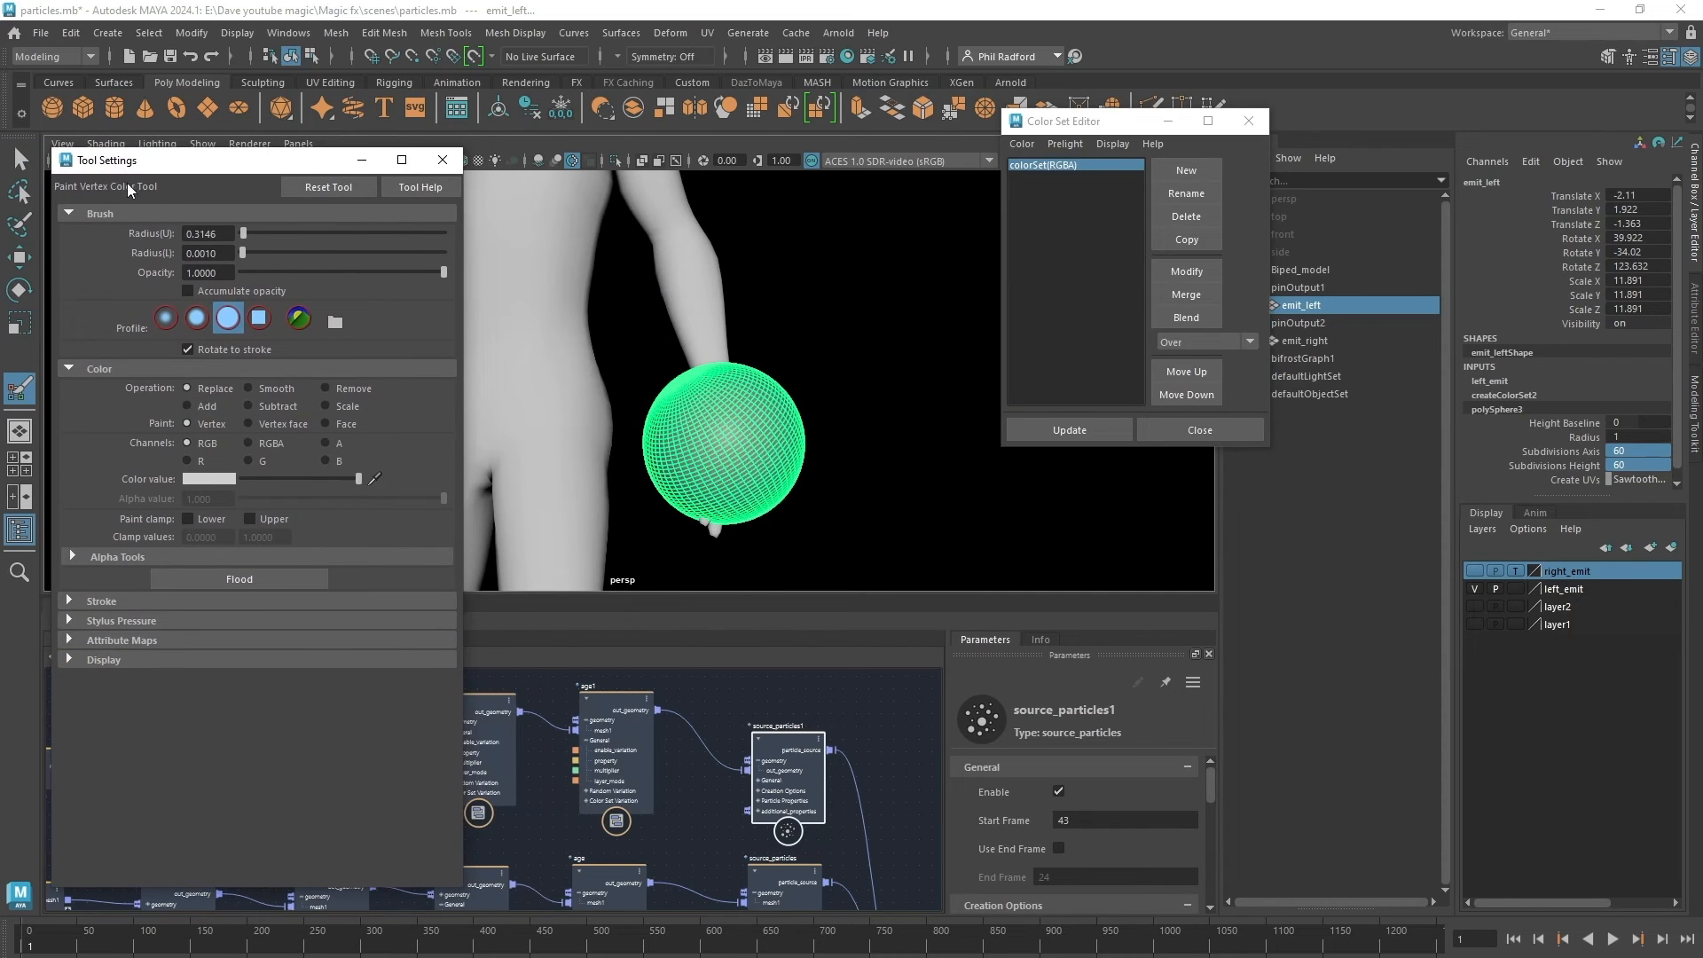
left_click(231, 578)
Paint scattered white vertex-color patches around the emit_left sphere, then leave the paint tool and deselect the sphere.
left_click_drag(243, 476, 476, 483)
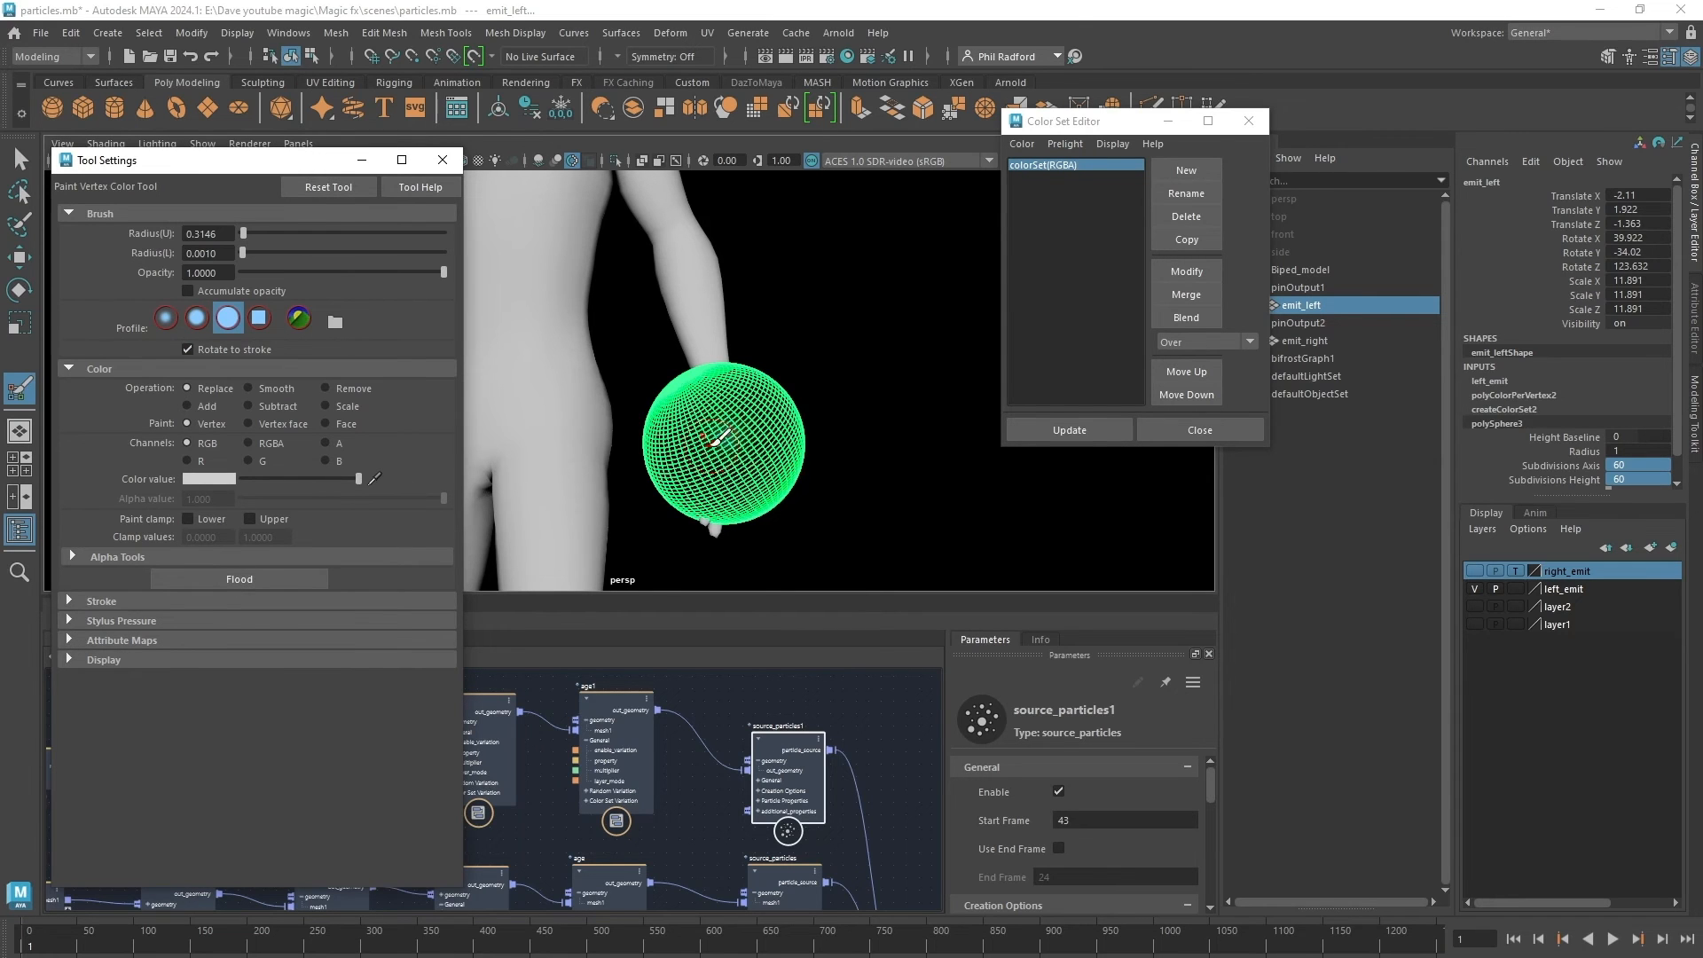
mouse_move(720, 437)
left_mouse_down("alt")
mouse_move(843, 464)
mouse_move(780, 380)
mouse_move(756, 439)
mouse_move(798, 381)
mouse_move(792, 360)
mouse_move(759, 401)
left_mouse_up("alt")
left_click(800, 346)
left_click(715, 320)
mouse_move(715, 320)
left_mouse_down("alt")
mouse_move(709, 342)
mouse_move(788, 419)
mouse_move(695, 460)
mouse_move(690, 430)
left_mouse_up("alt")
left_click(815, 382)
middle_click_drag(690, 431, 784, 426, "alt")
mouse_move(784, 427)
left_mouse_down("alt")
mouse_move(837, 388)
mouse_move(904, 381)
left_mouse_up("alt")
left_click(748, 354)
left_click(784, 324)
mouse_move(784, 330)
left_mouse_down("alt")
mouse_move(774, 435)
mouse_move(833, 380)
mouse_move(754, 417)
mouse_move(462, 390)
mouse_move(874, 373)
mouse_move(745, 374)
left_mouse_up("alt")
left_click(777, 461)
left_click(442, 160)
left_click_drag(639, 373, 779, 359, "alt")
left_click(21, 159)
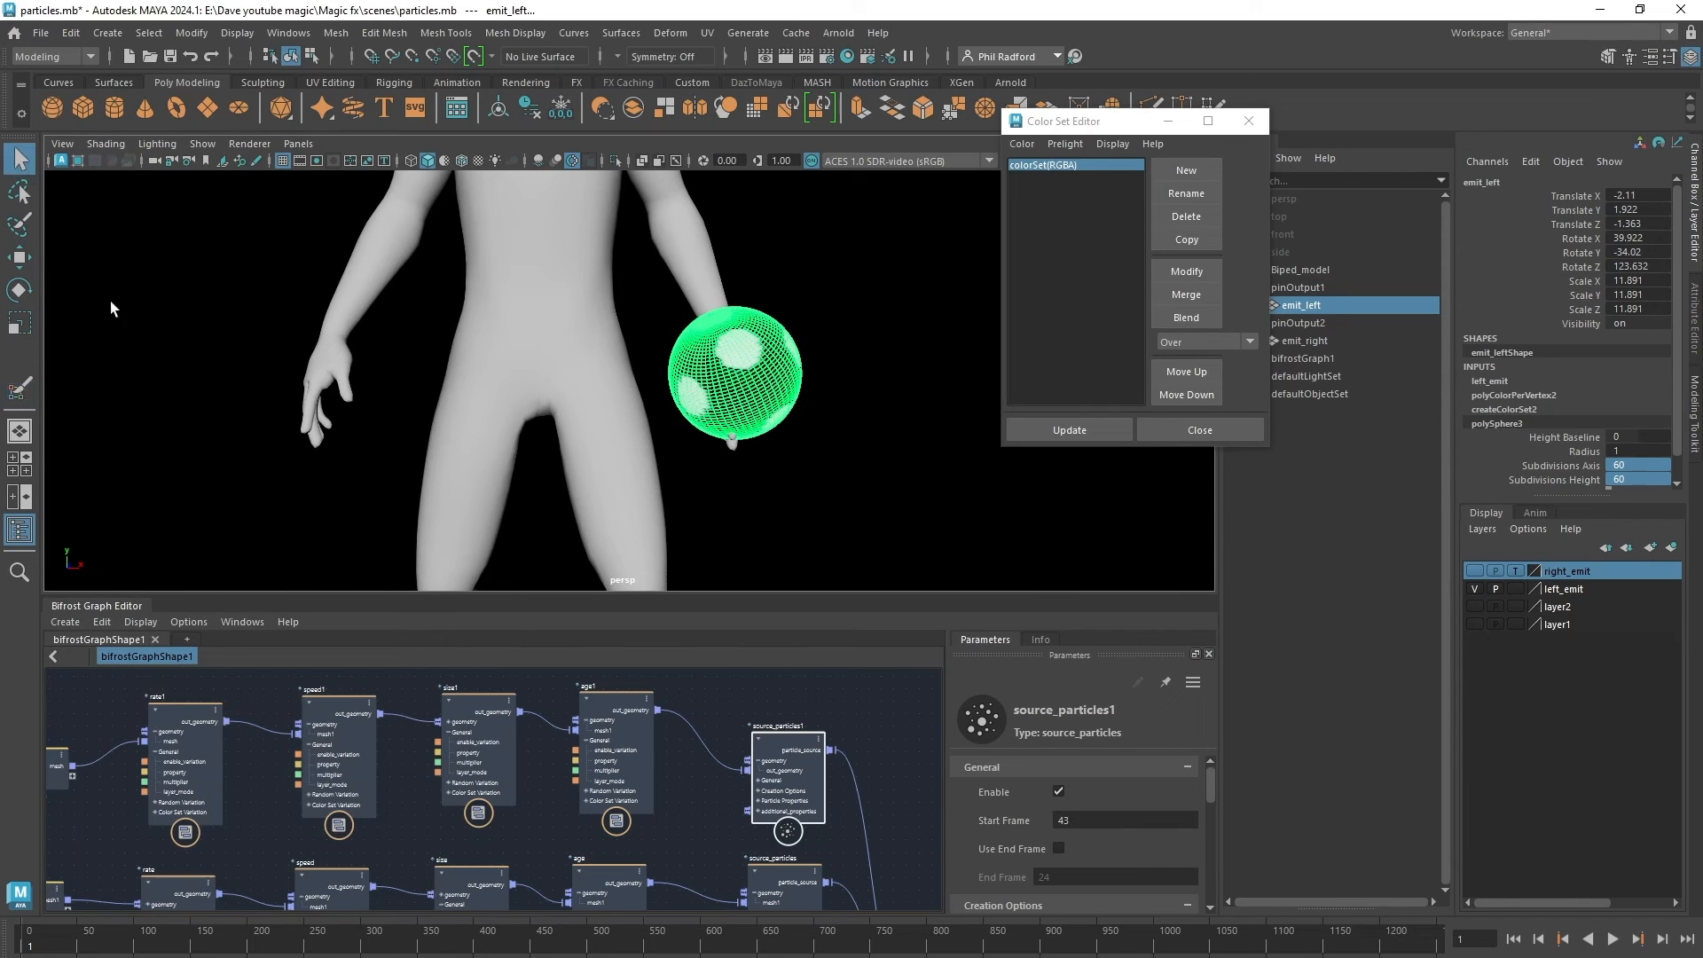
left_click(862, 305)
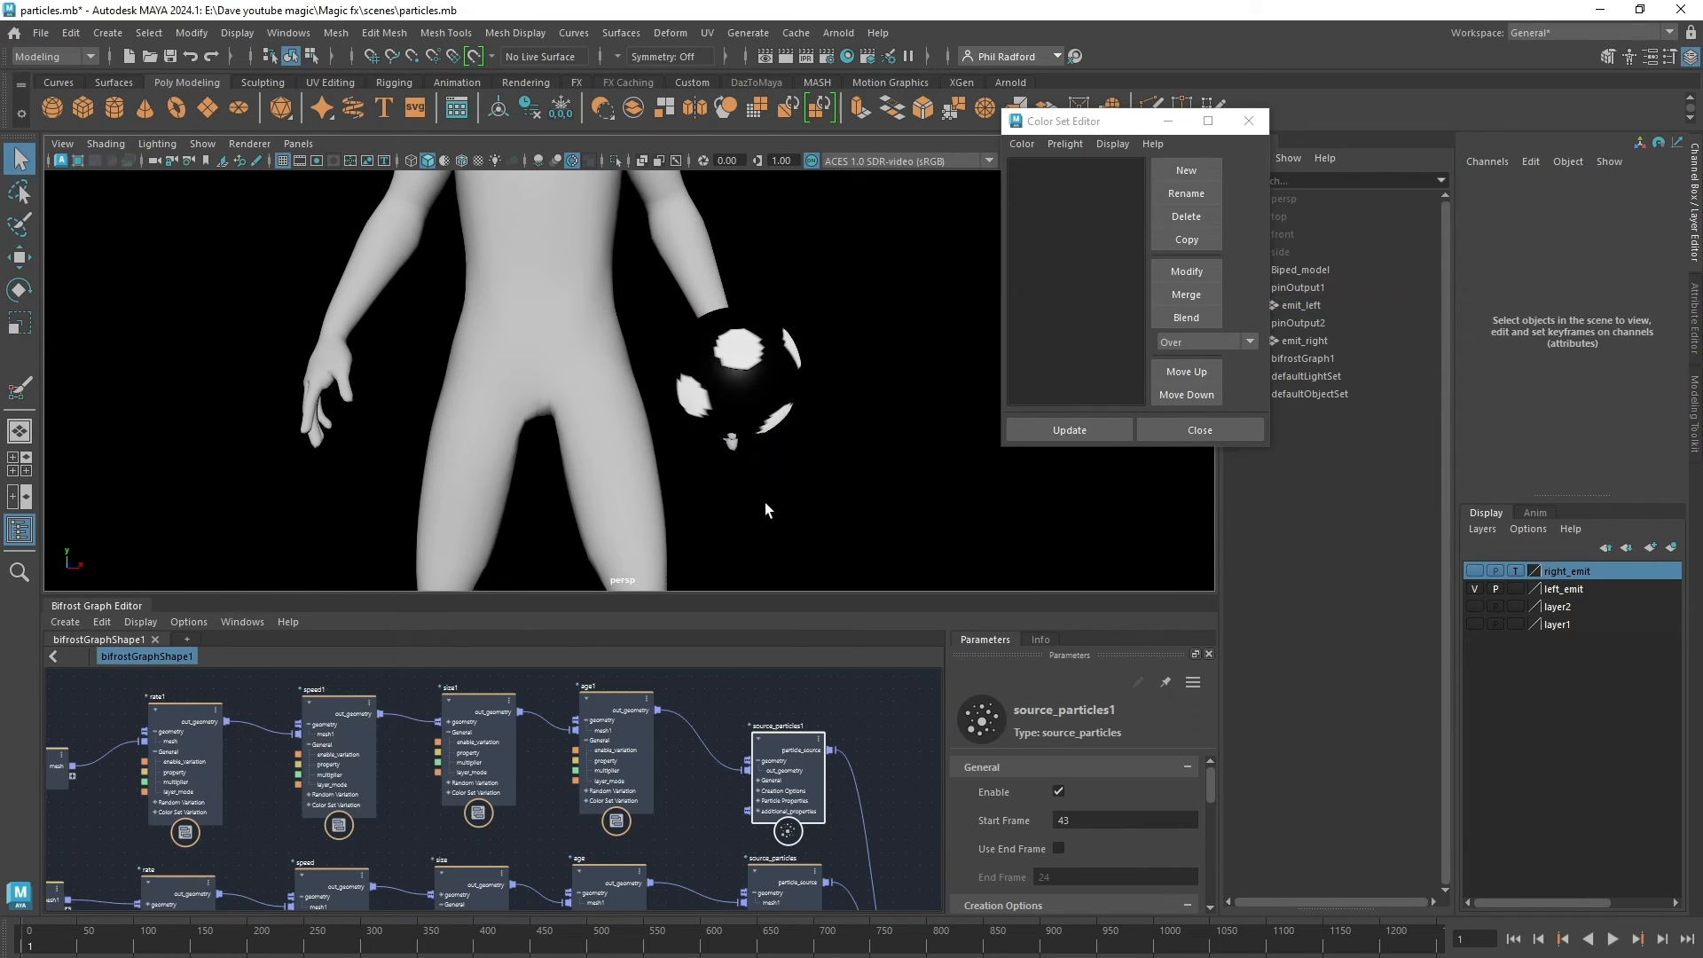
Hide the left_emit display layer and check the Color Set Name in the age1 node's parameters.
left_click(1475, 589)
scroll(567, 369, "down", 5)
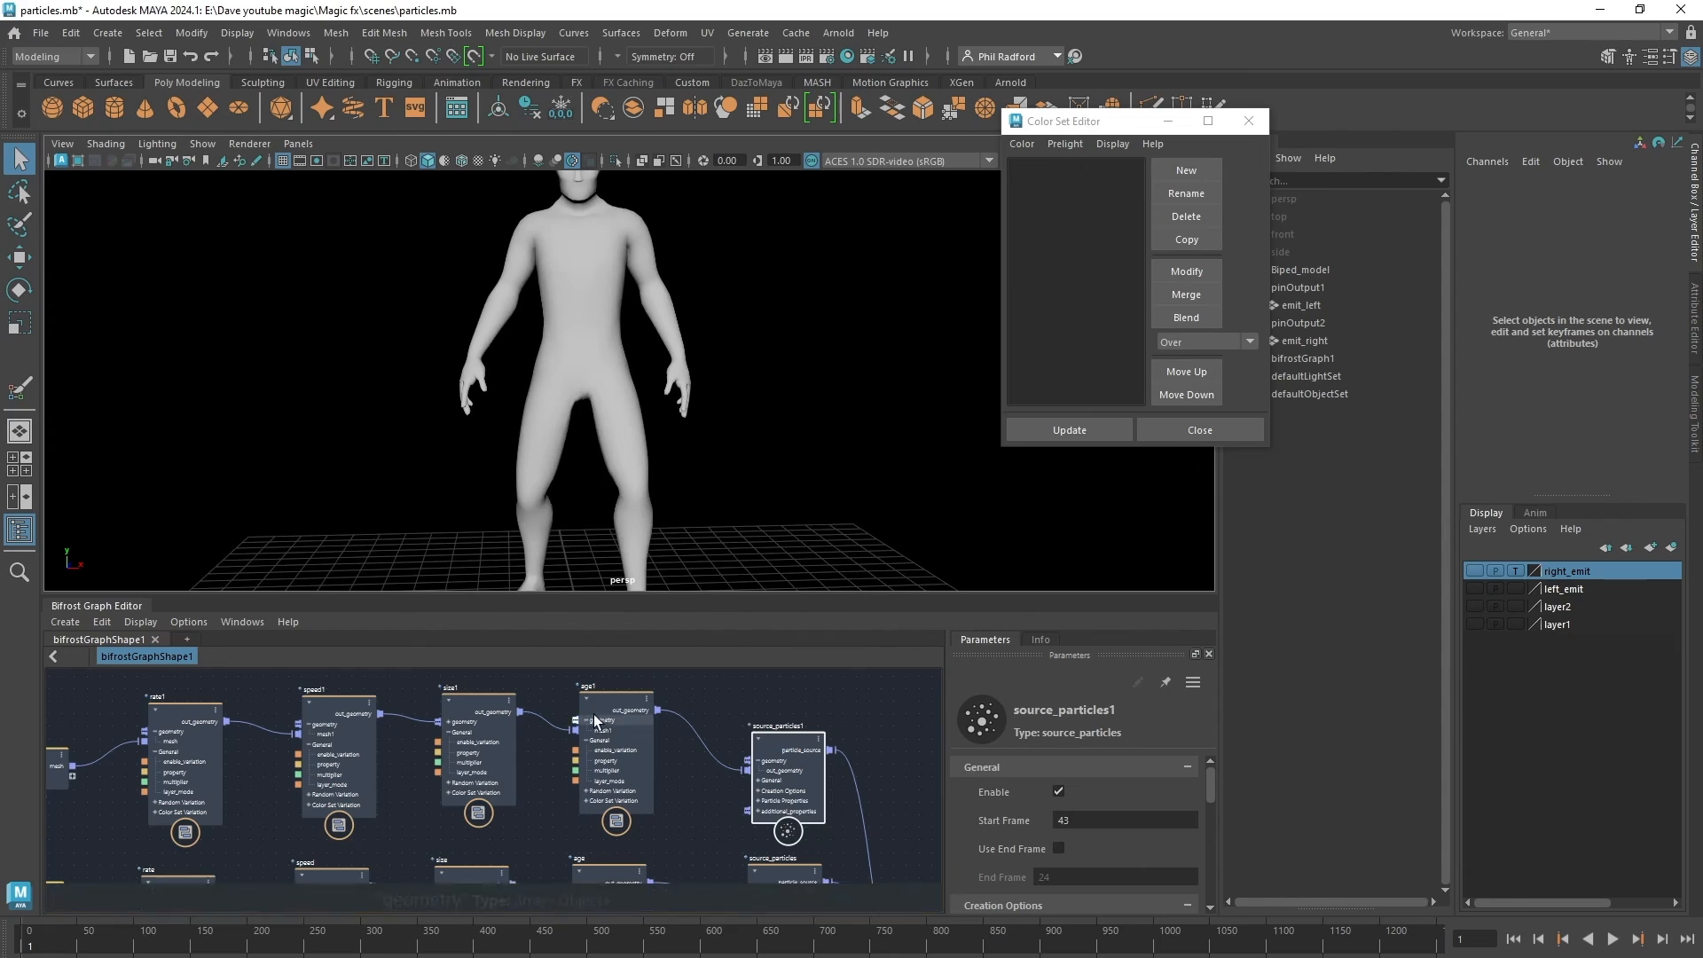
left_click(621, 750)
scroll(1043, 887, "down", 5)
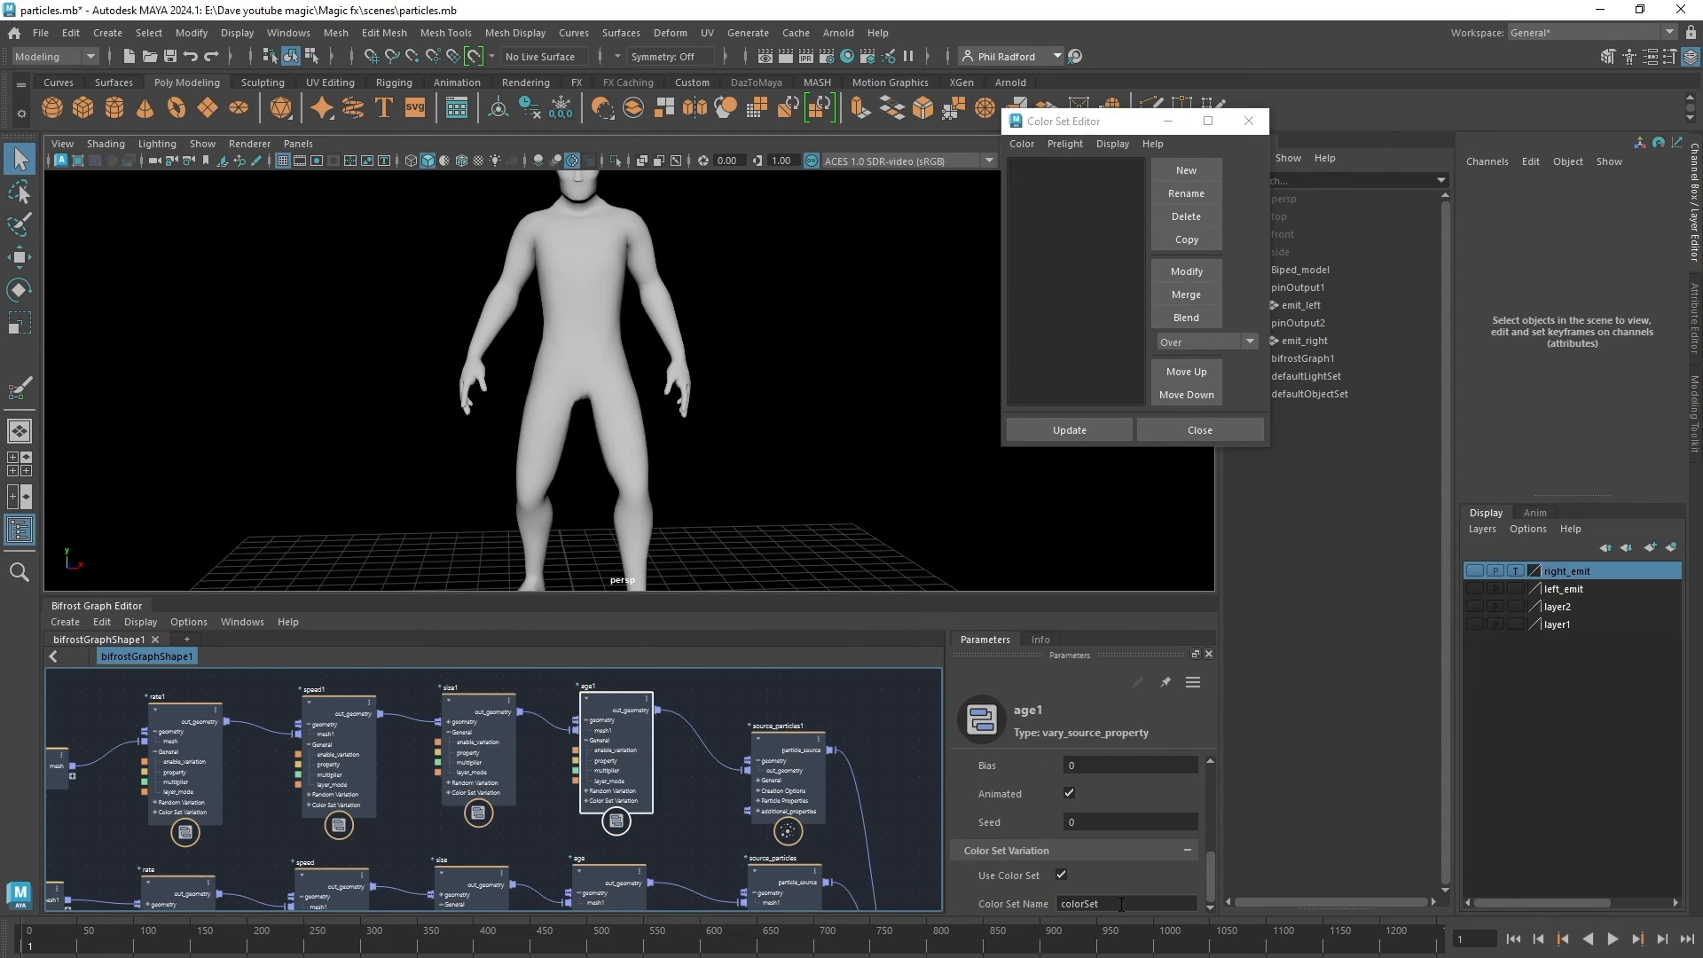
left_click(1120, 904)
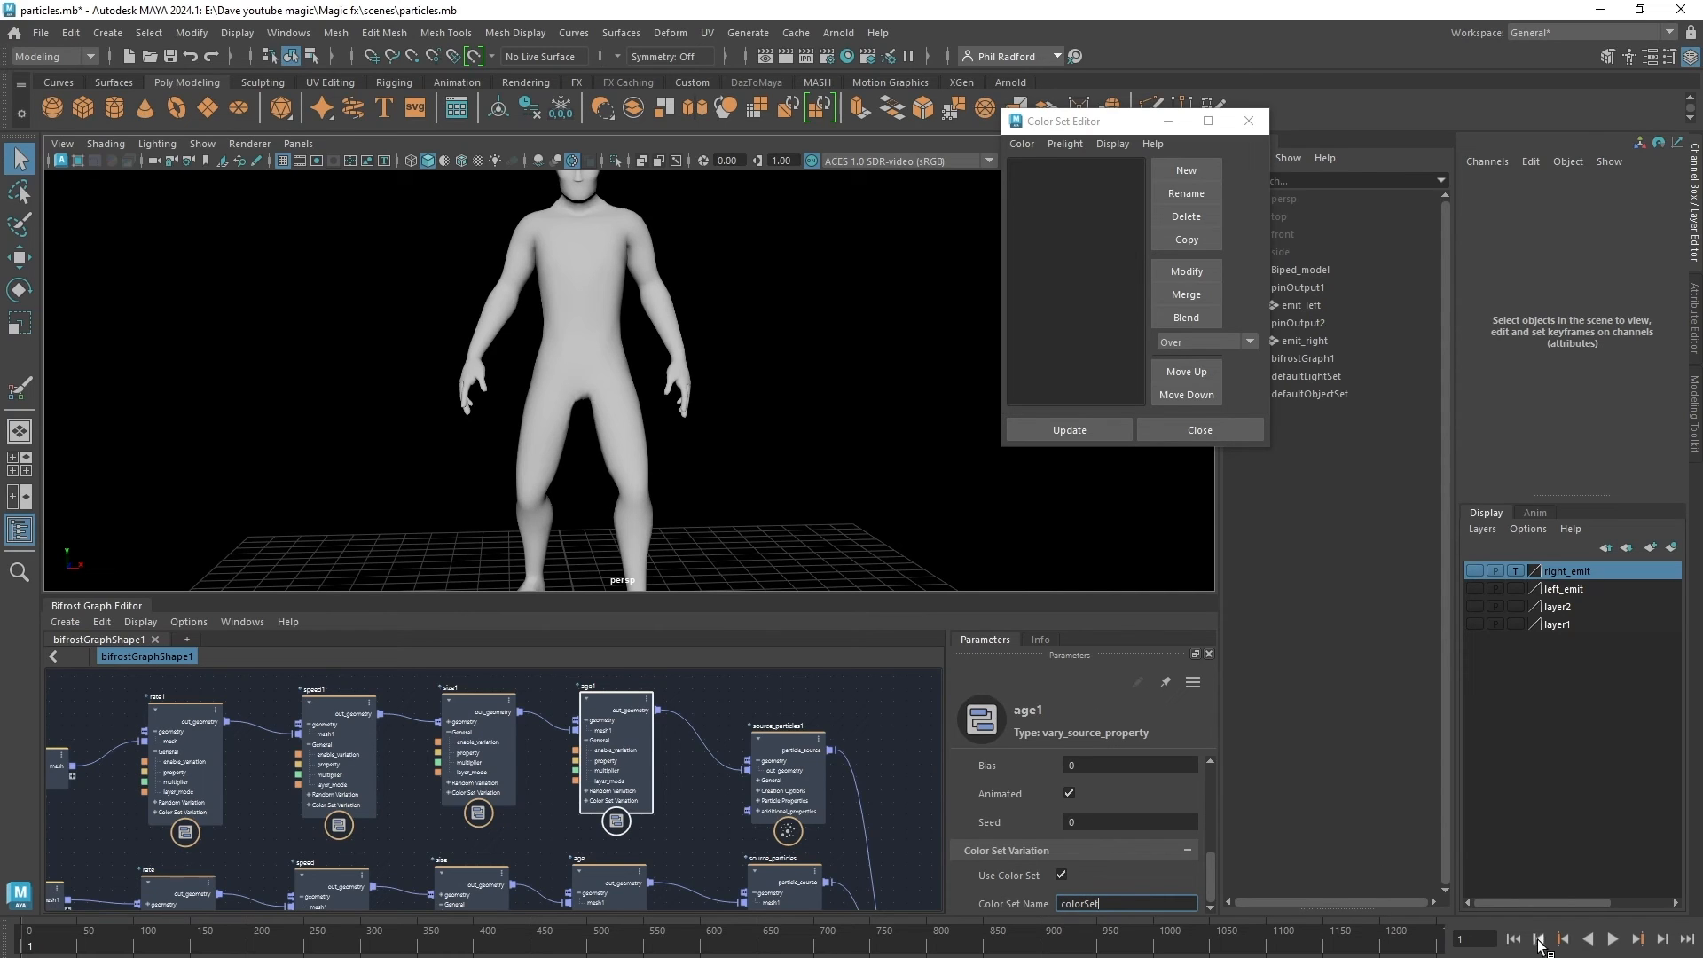
Replay the animation and step through it frame by frame to frame 45, examining when the left hand opens relative to its particle emission.
left_click(1613, 938)
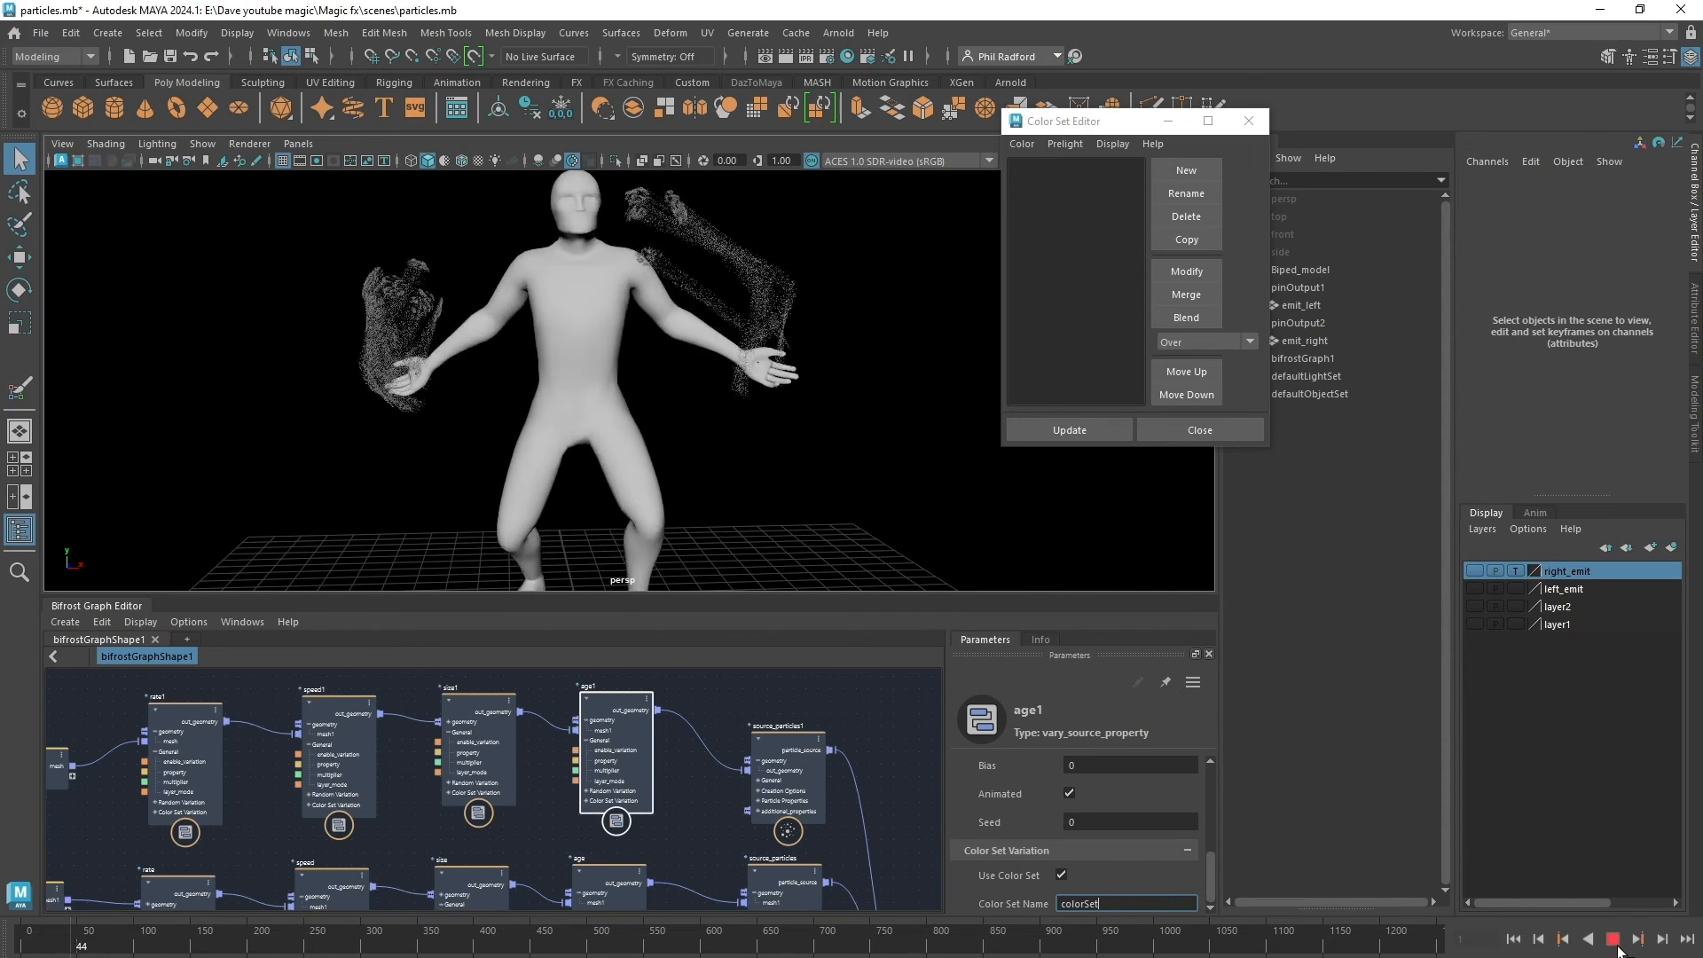
left_click_drag(576, 204, 412, 520, "alt")
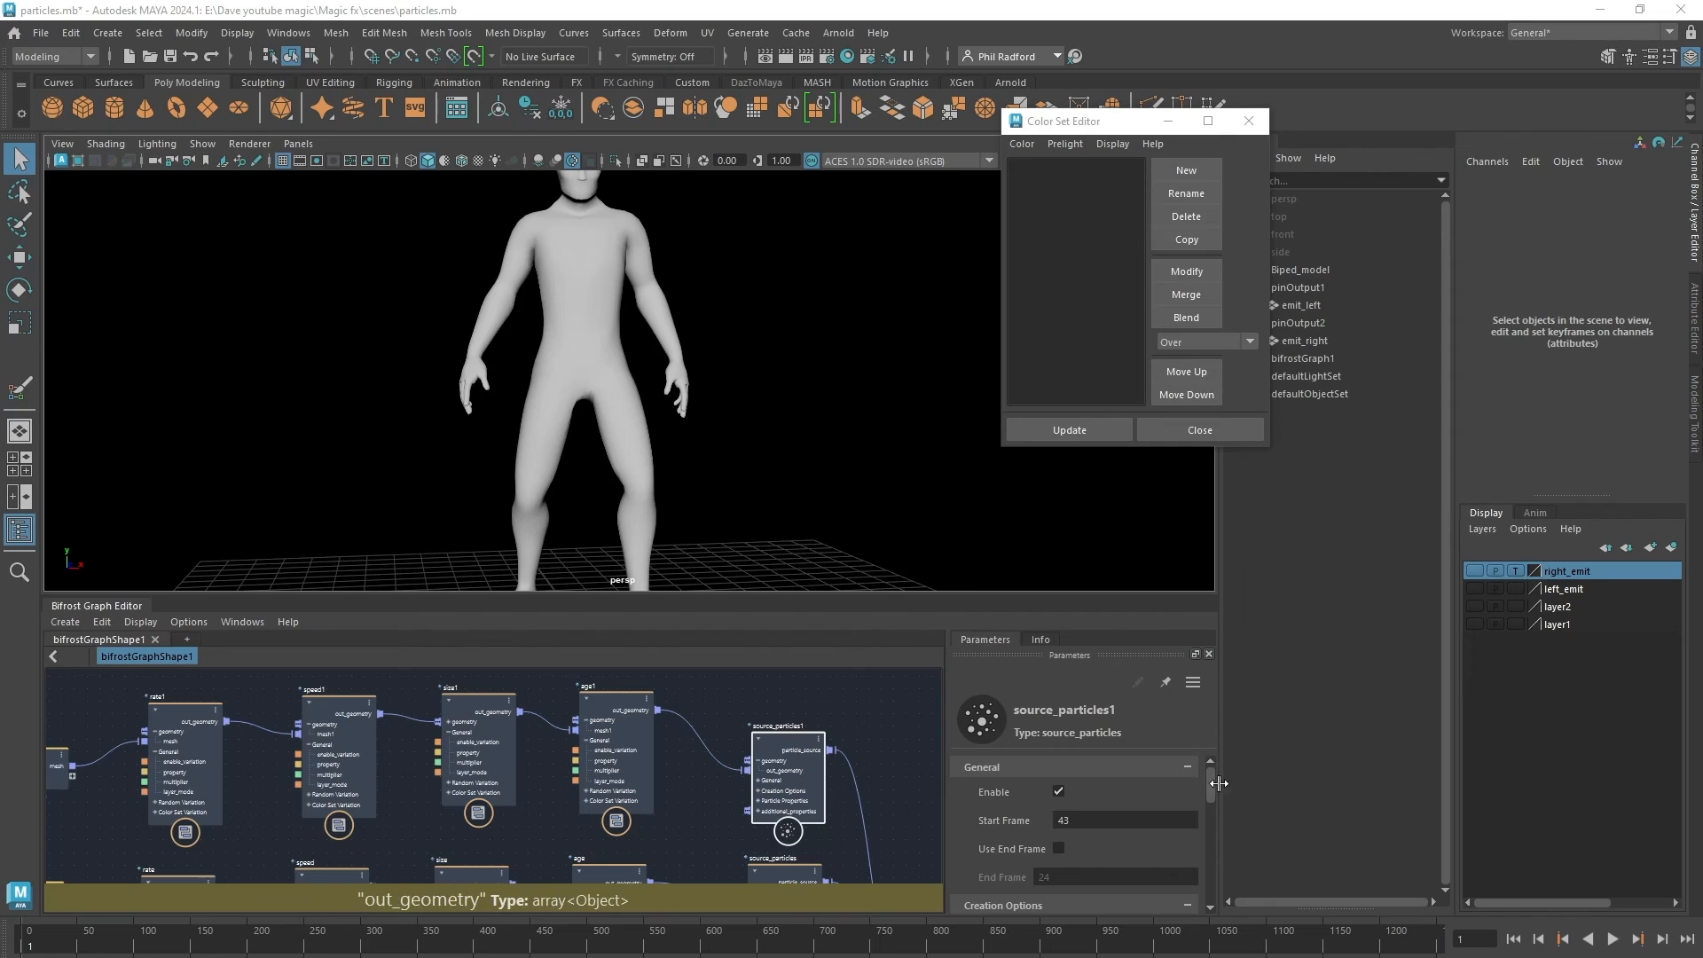
left_click(1658, 943)
left_click(1658, 944)
left_click(1659, 943)
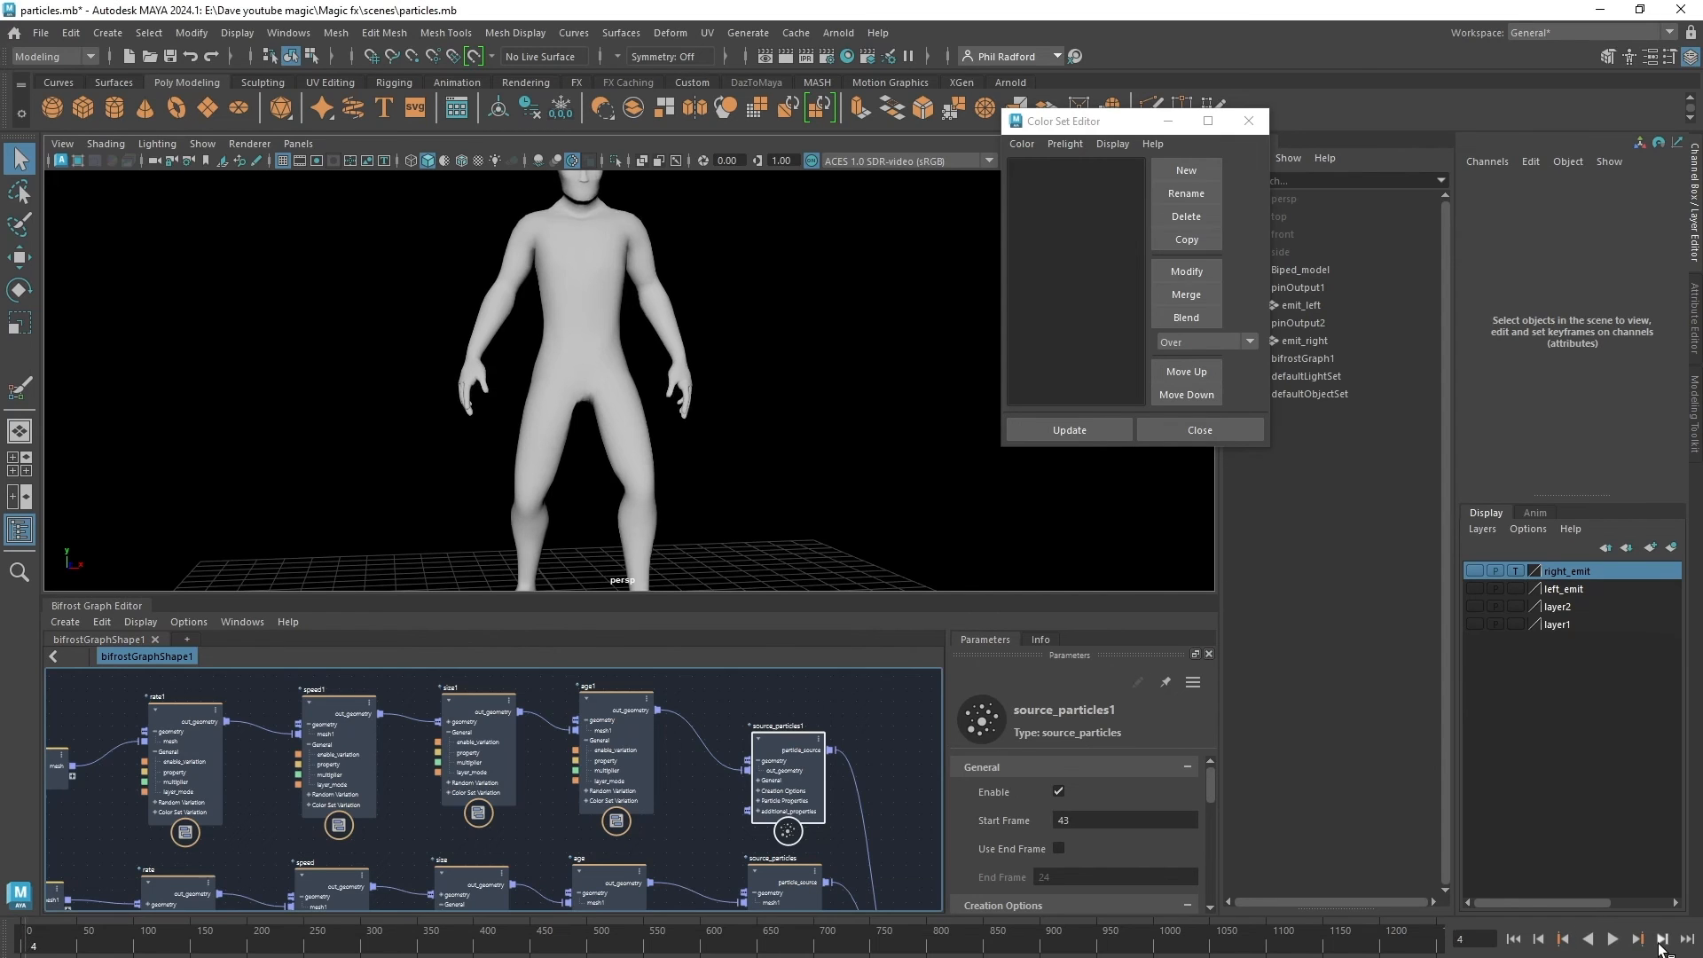
left_click(1658, 944)
left_click(1659, 944)
left_click(1659, 944)
left_click(1661, 944)
left_click(1661, 943)
left_click(1661, 944)
left_click(1661, 944)
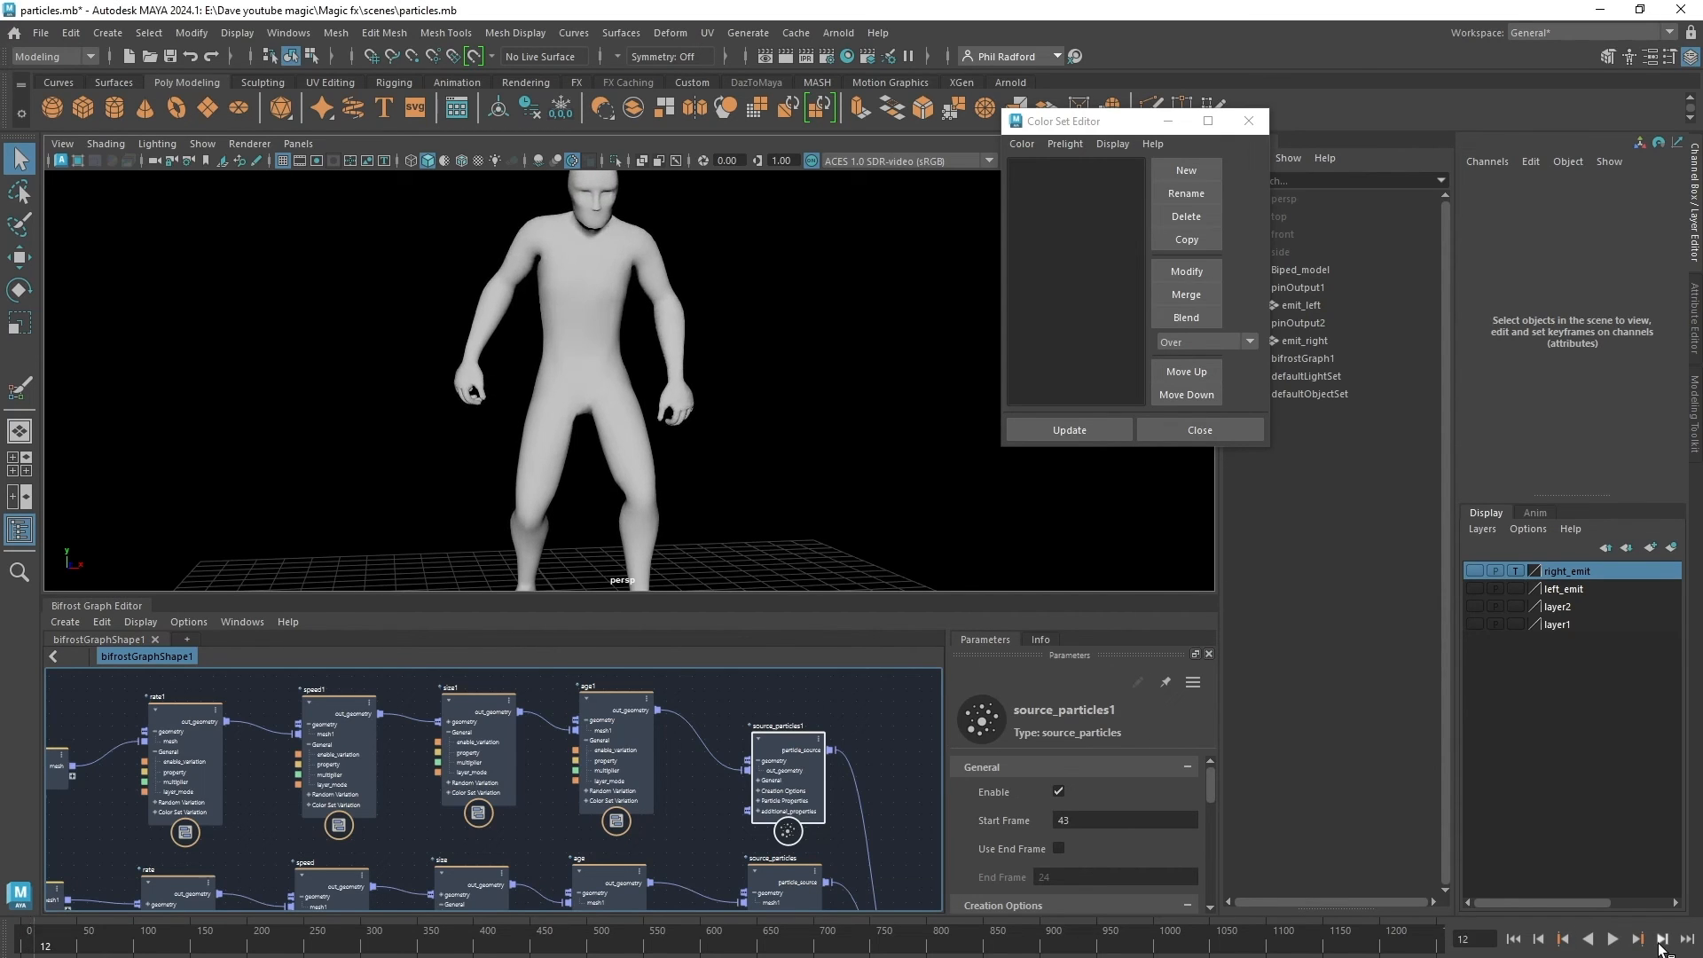
left_click(1661, 944)
left_click(1661, 944)
left_click(1661, 944)
left_click(1661, 944)
left_click(1662, 944)
left_click(1661, 944)
left_click(1661, 944)
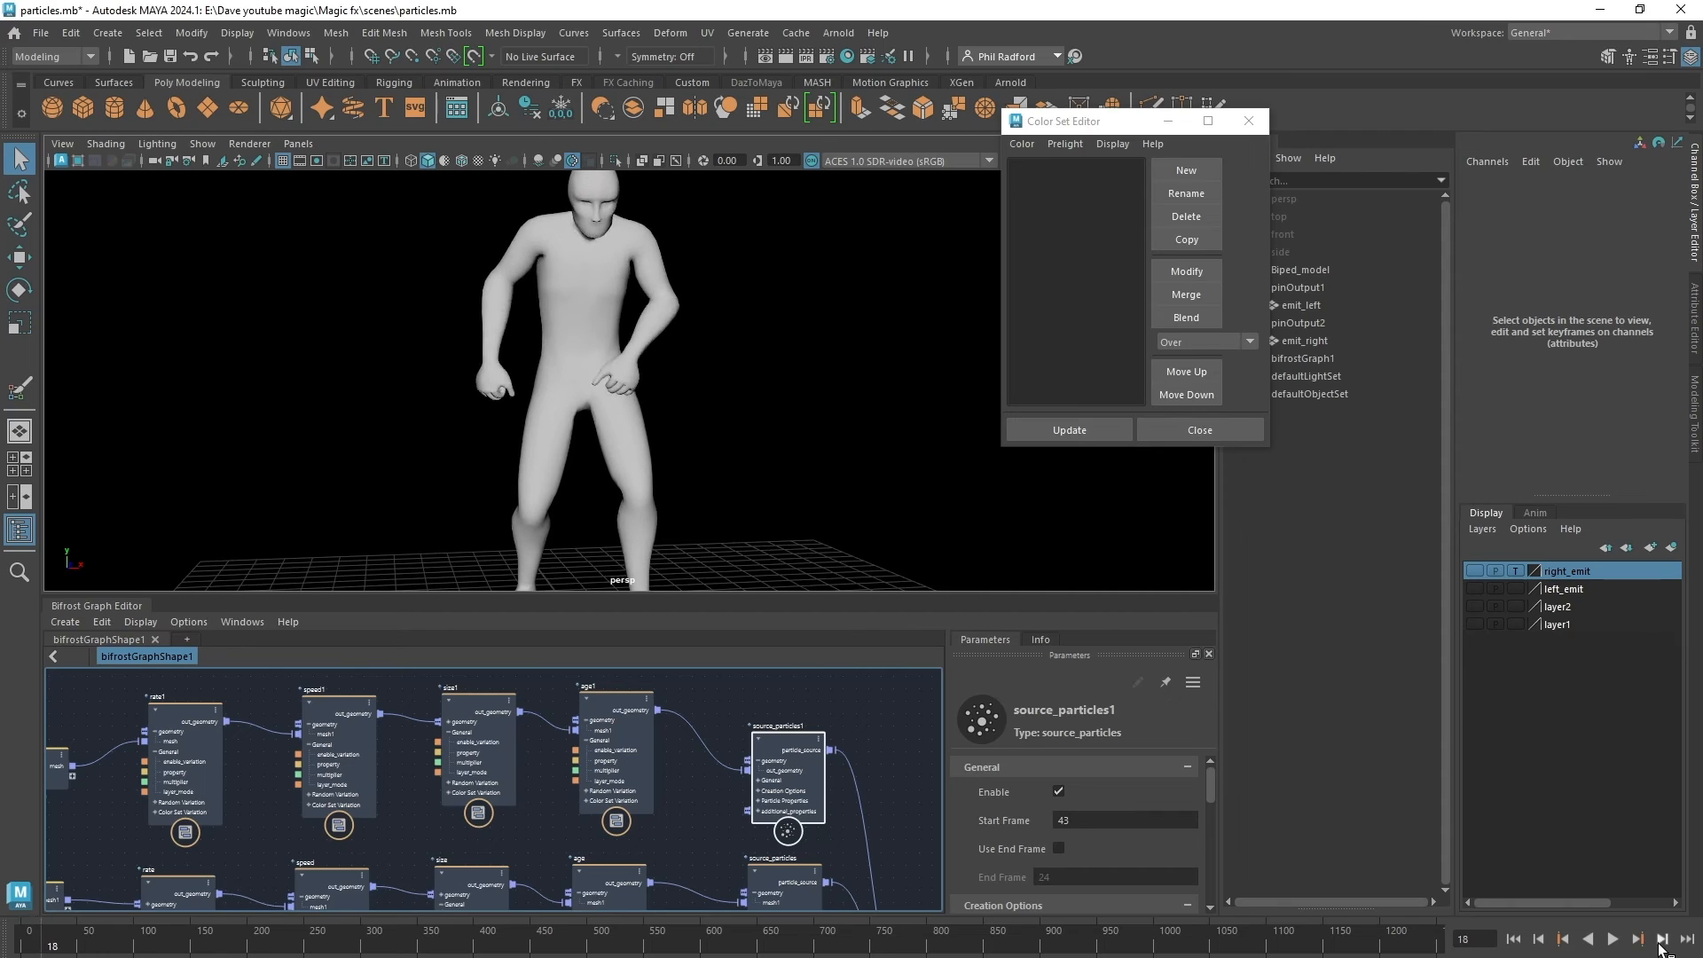
left_click(1662, 944)
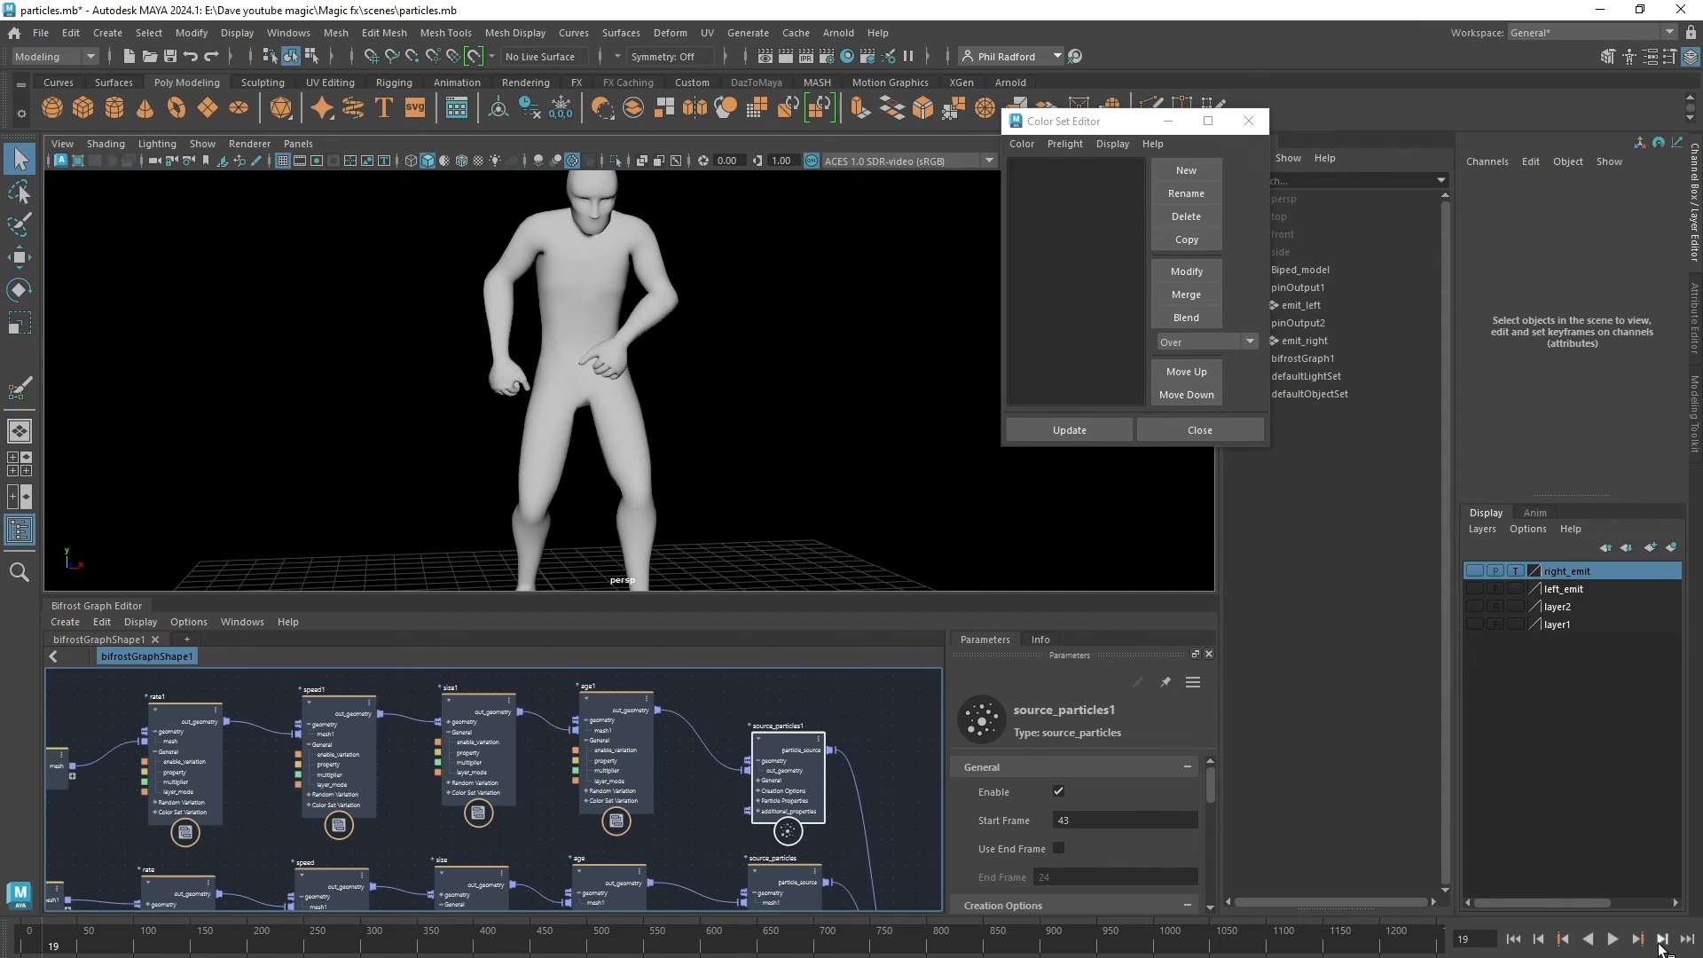
left_click(1661, 944)
left_click(1661, 944)
left_click(1661, 944)
left_click(1661, 944)
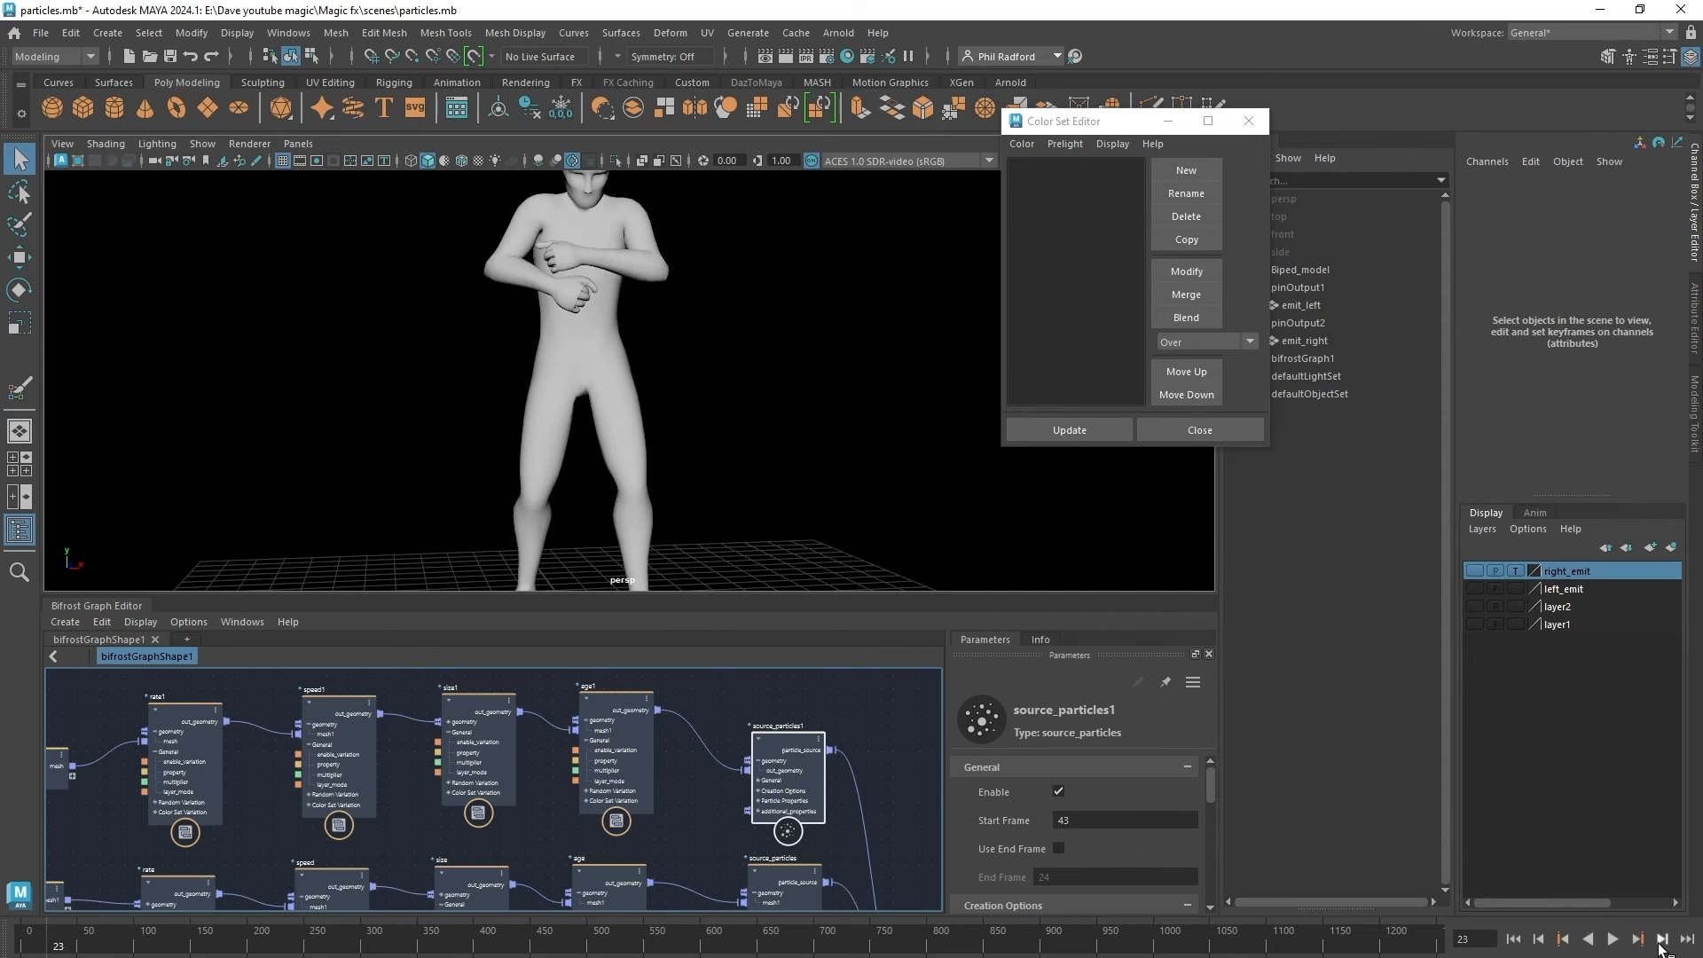
left_click(1661, 944)
left_click(1661, 944)
left_click(1662, 944)
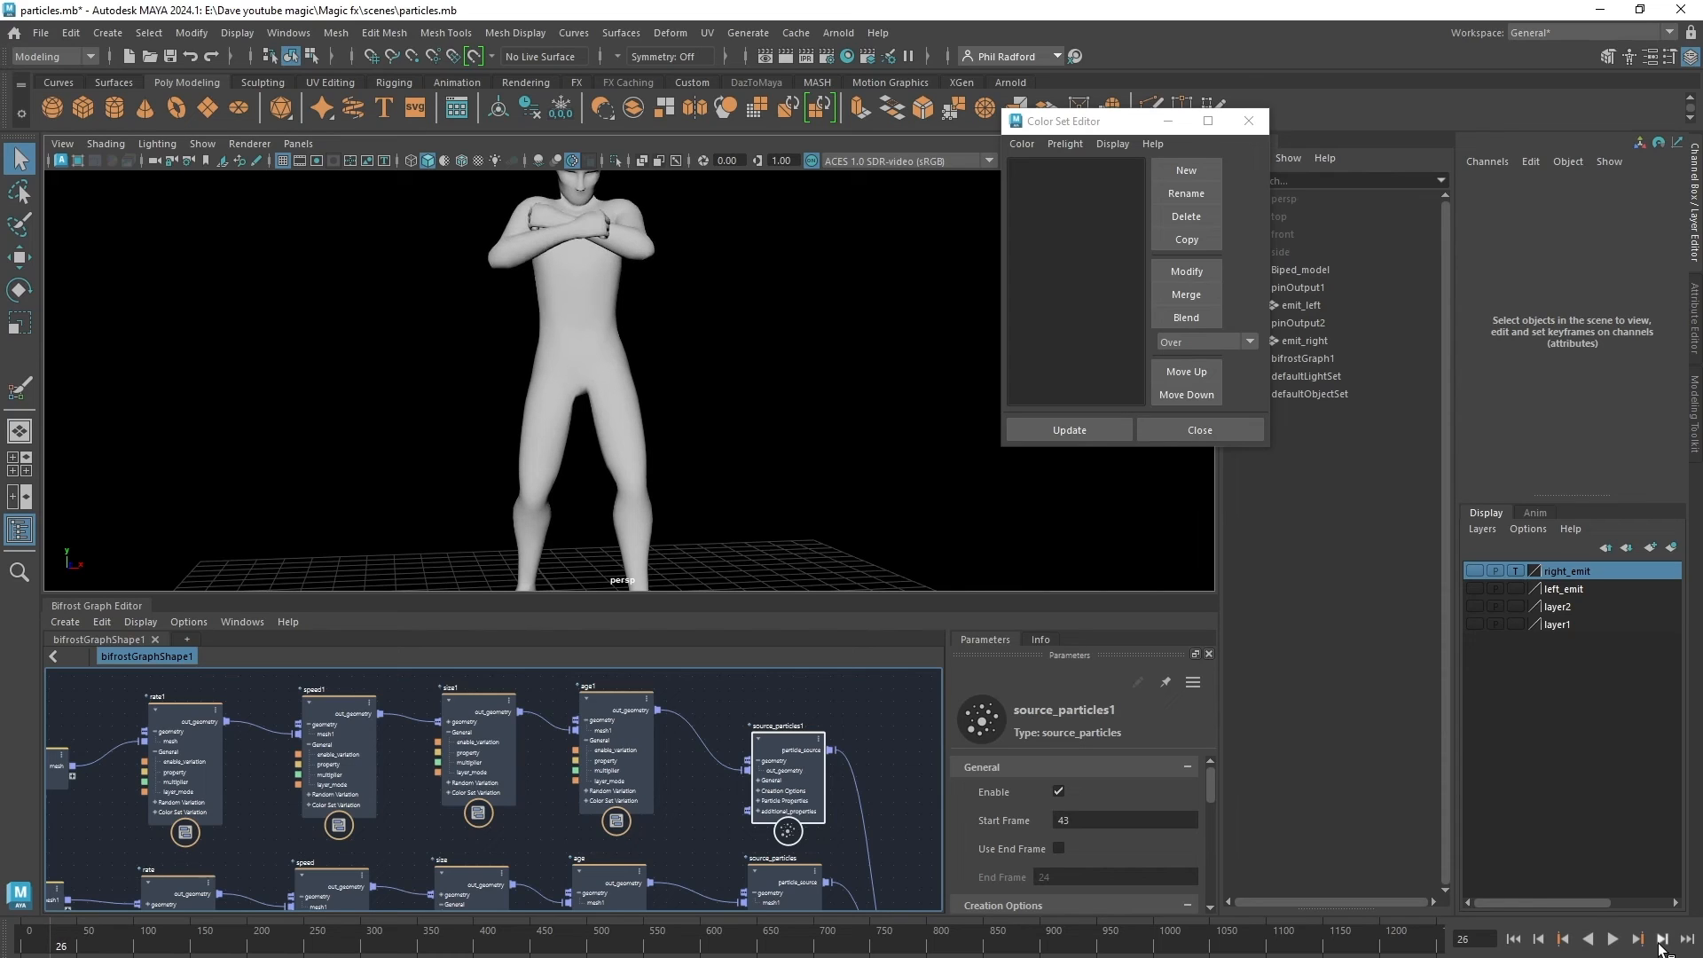
left_click(1662, 943)
left_click(1661, 943)
left_click(1662, 944)
left_click(1661, 944)
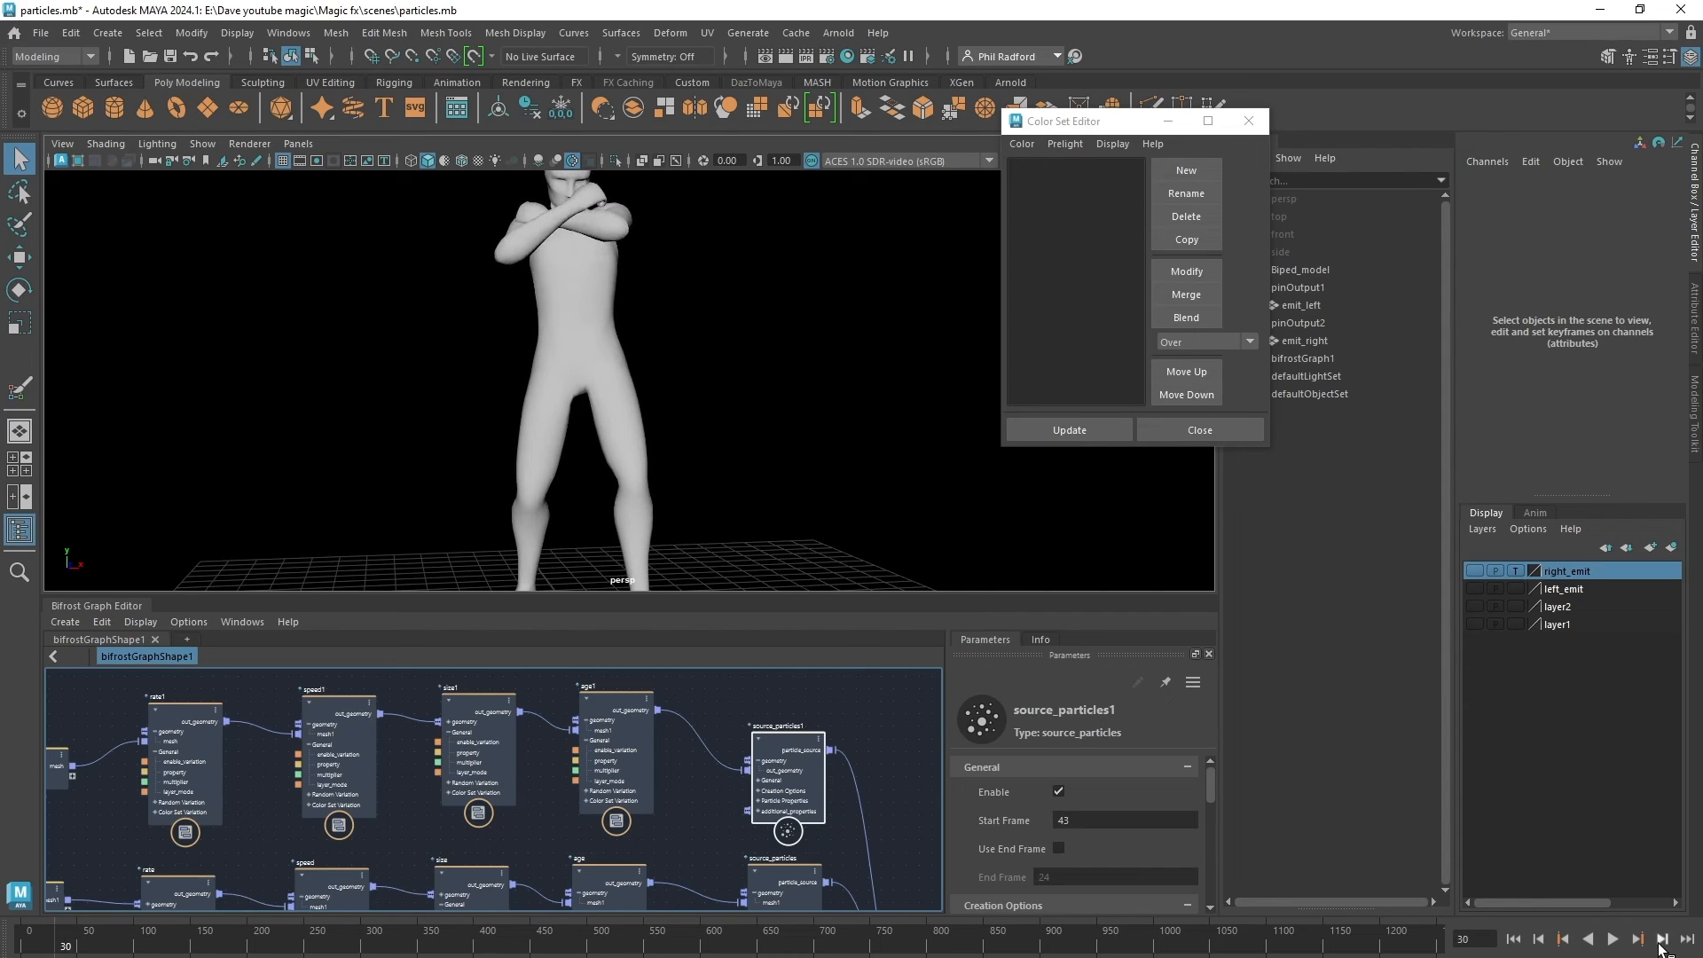
left_click(1662, 944)
left_click(1662, 944)
left_click(1661, 944)
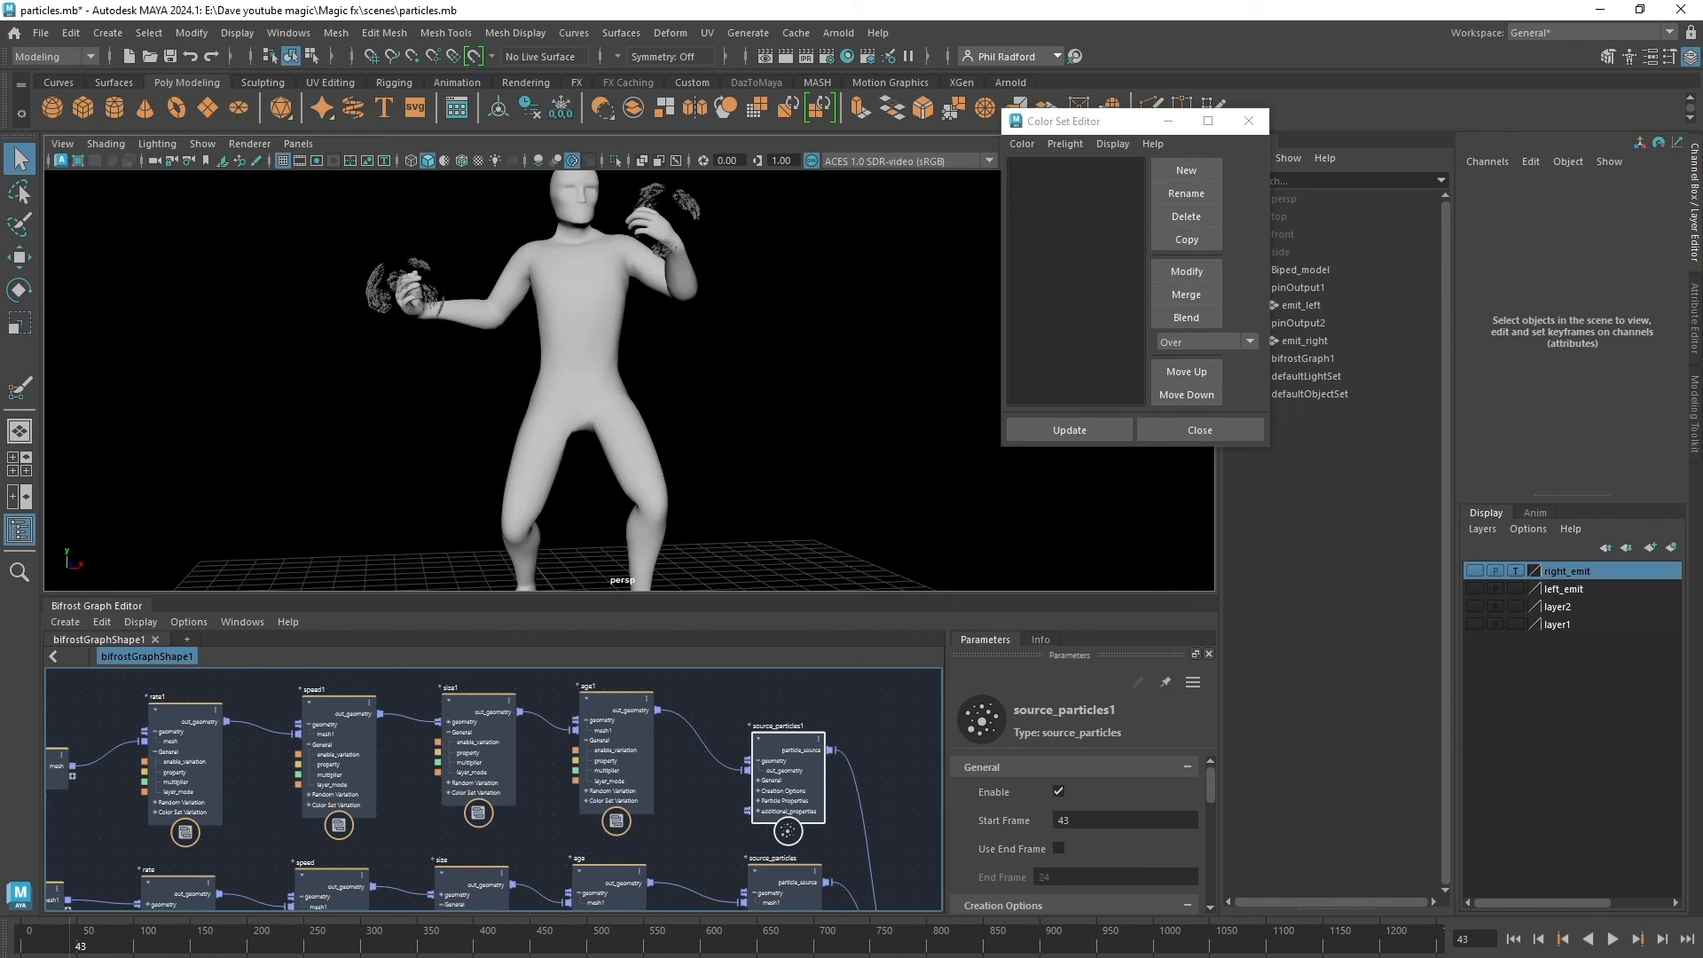
left_click(1661, 938)
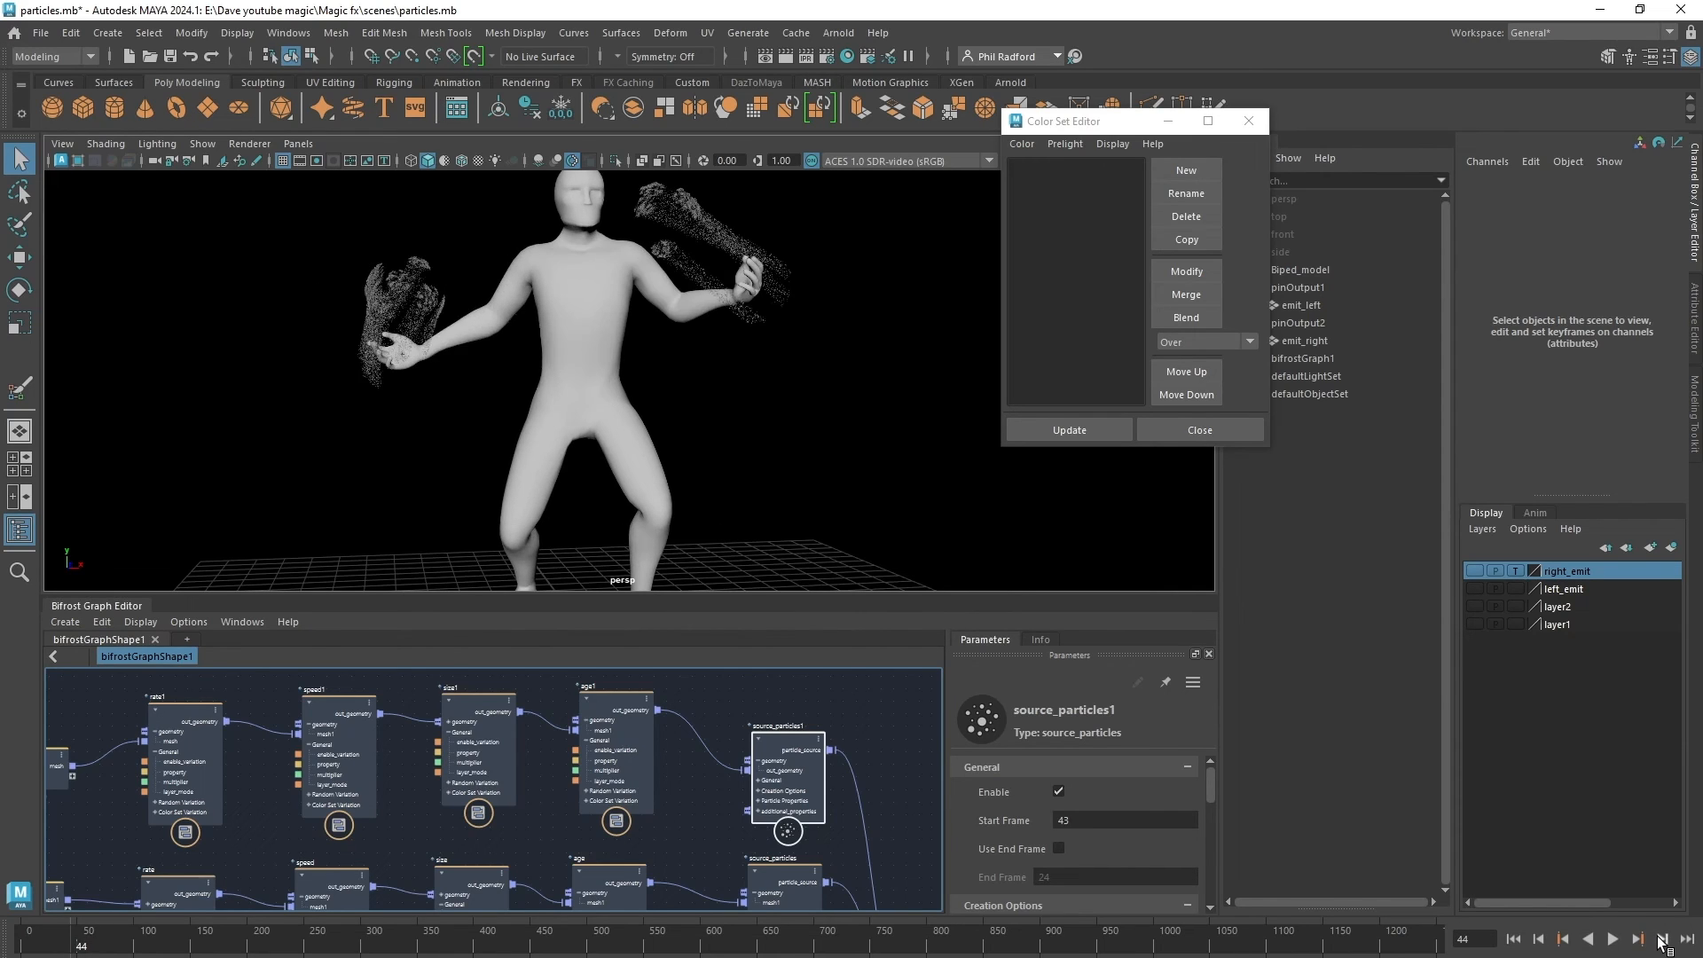
left_click(1662, 938)
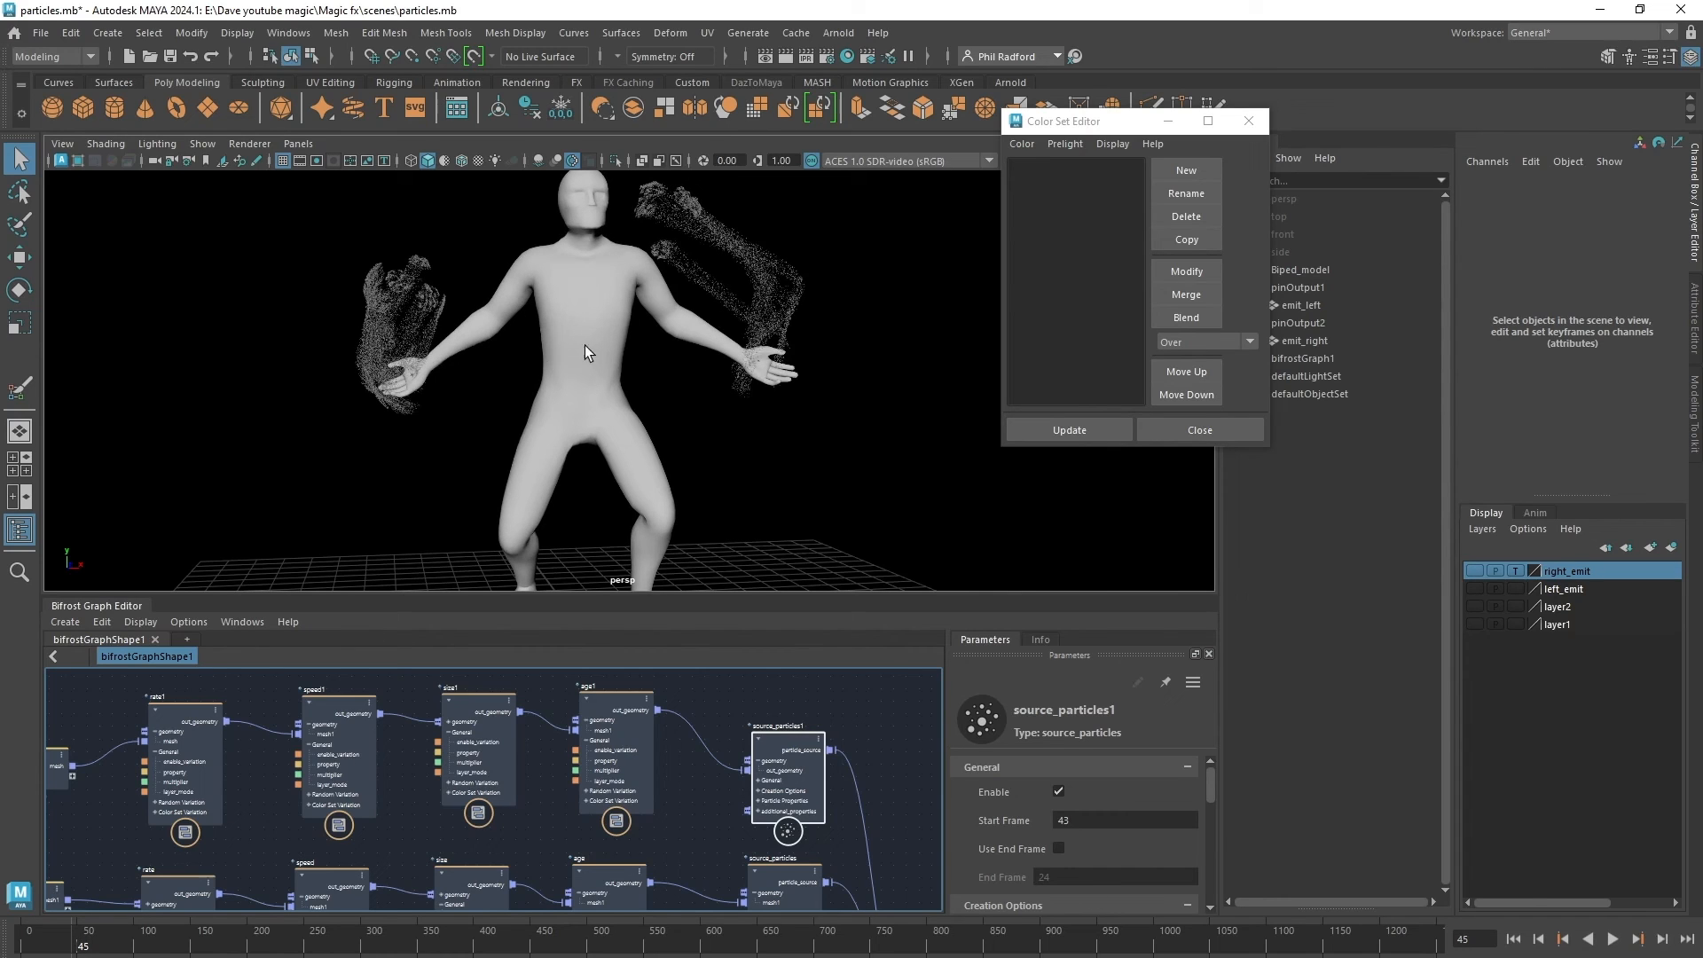
Set the Start Frame of source_particles1 to 45 and replay the animation from the start.
double_click(1096, 822)
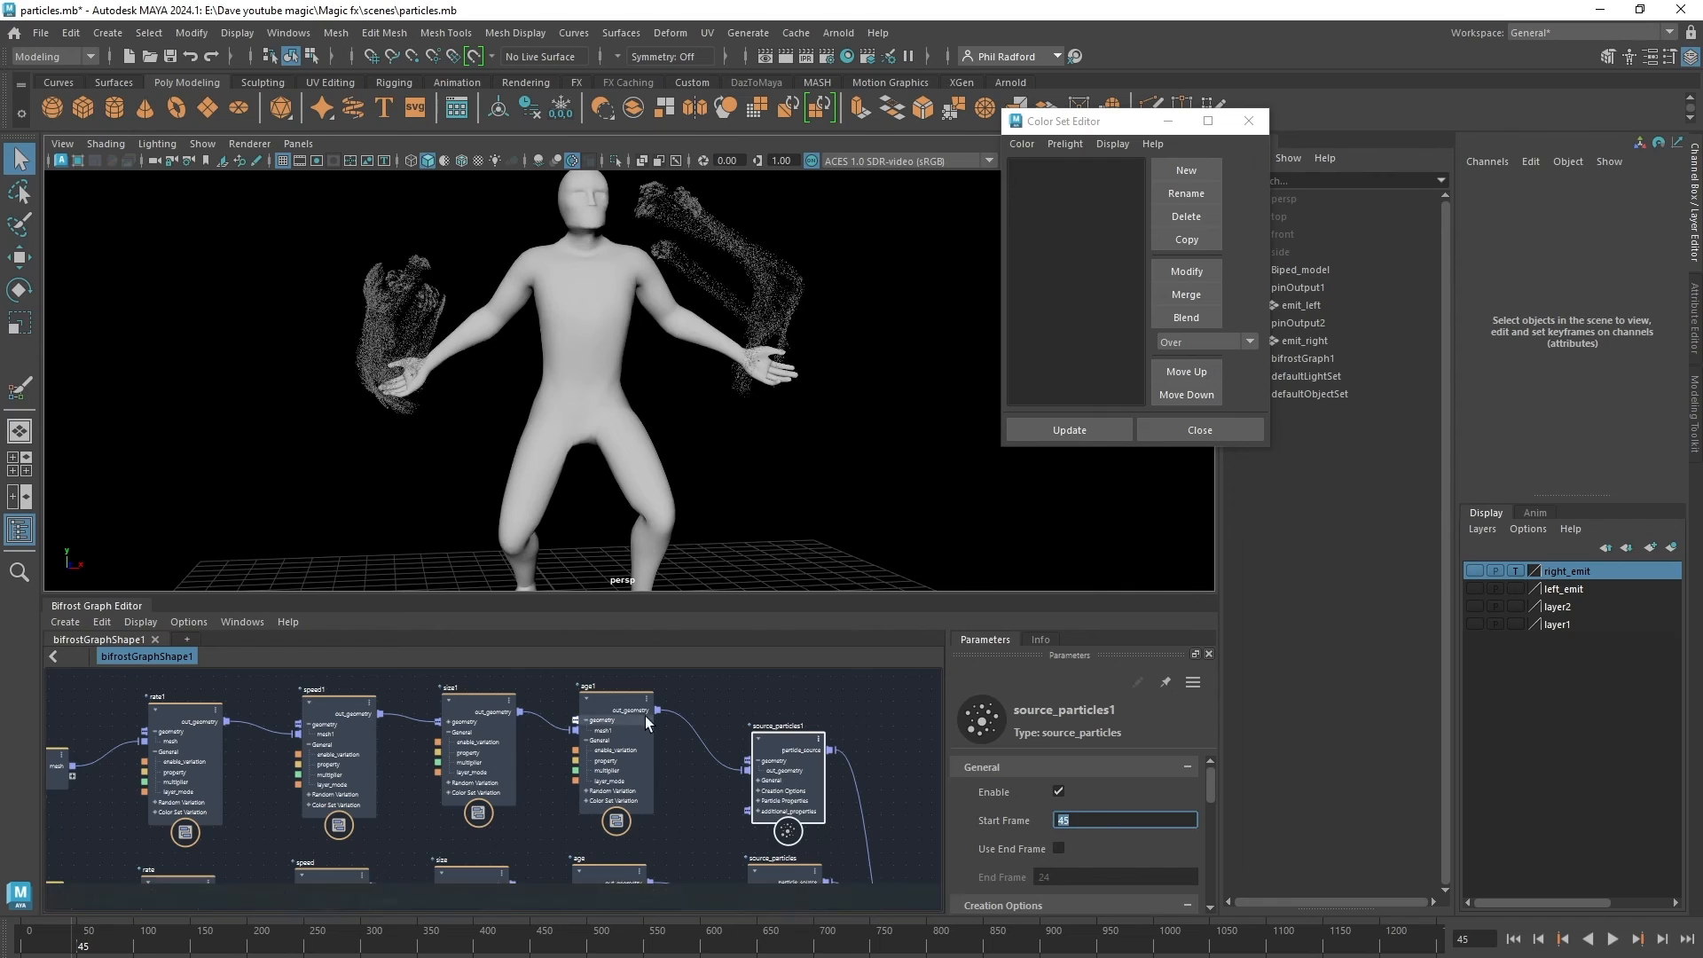
left_click_drag(788, 780, 784, 769)
left_click(1513, 942)
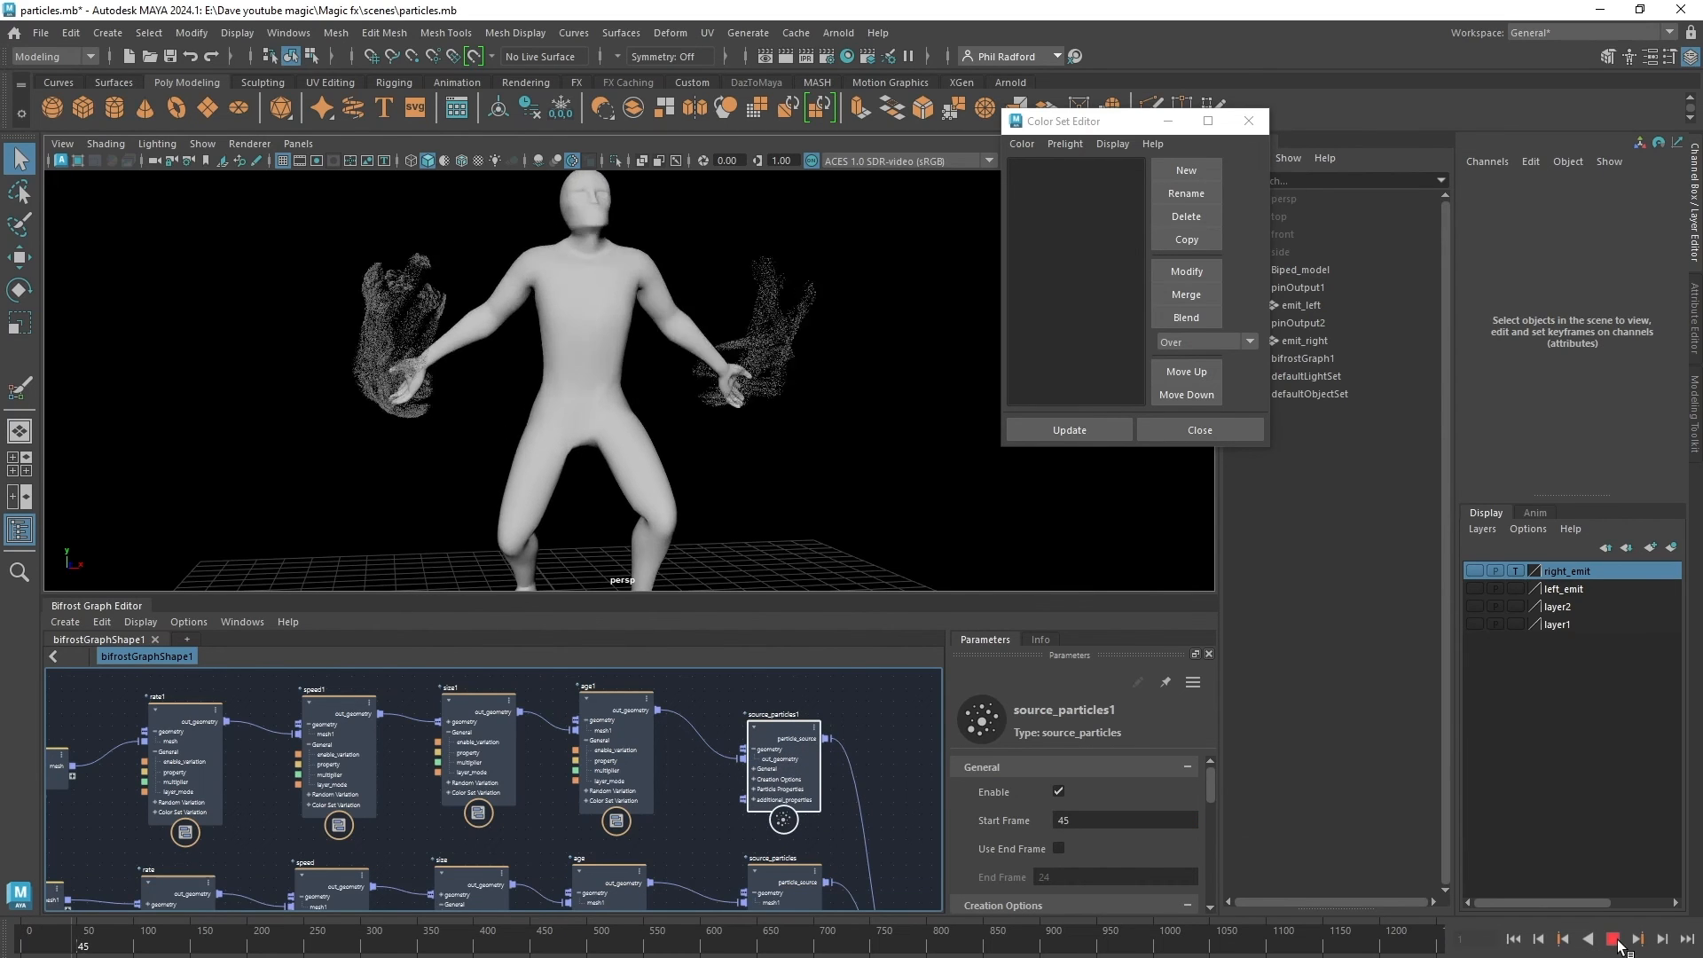
Stop the playback, set the Start Frame of source_particles1 to 47 and replay the animation from the start.
left_click(1614, 940)
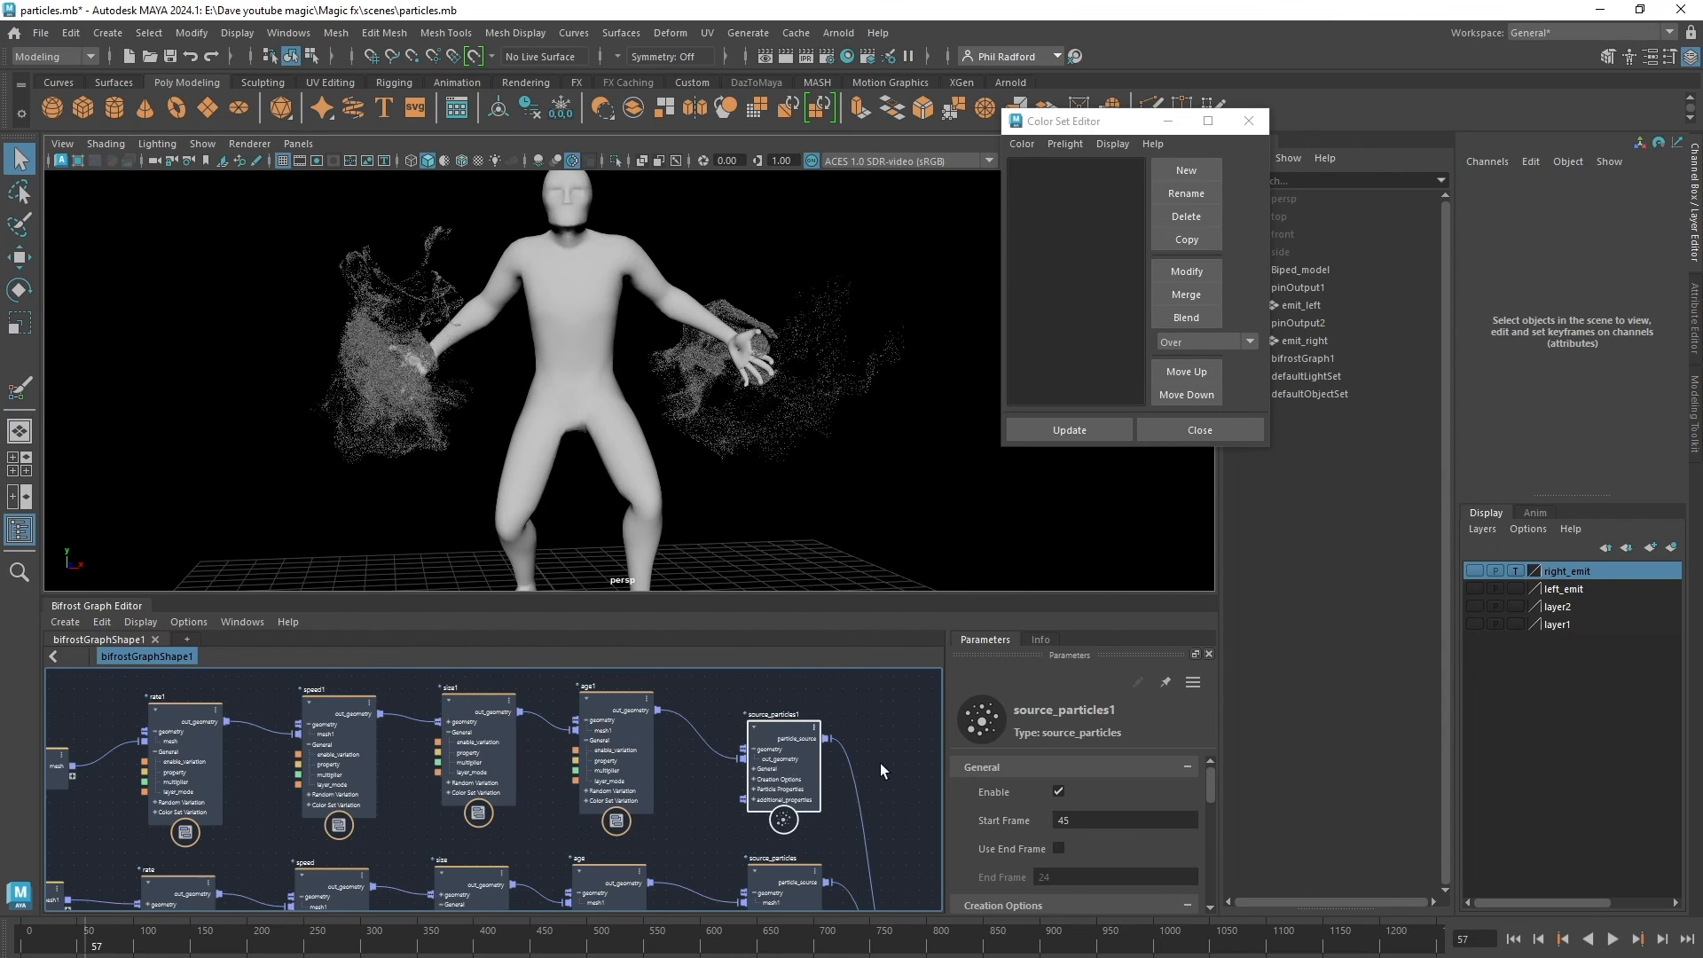
left_click(1117, 823)
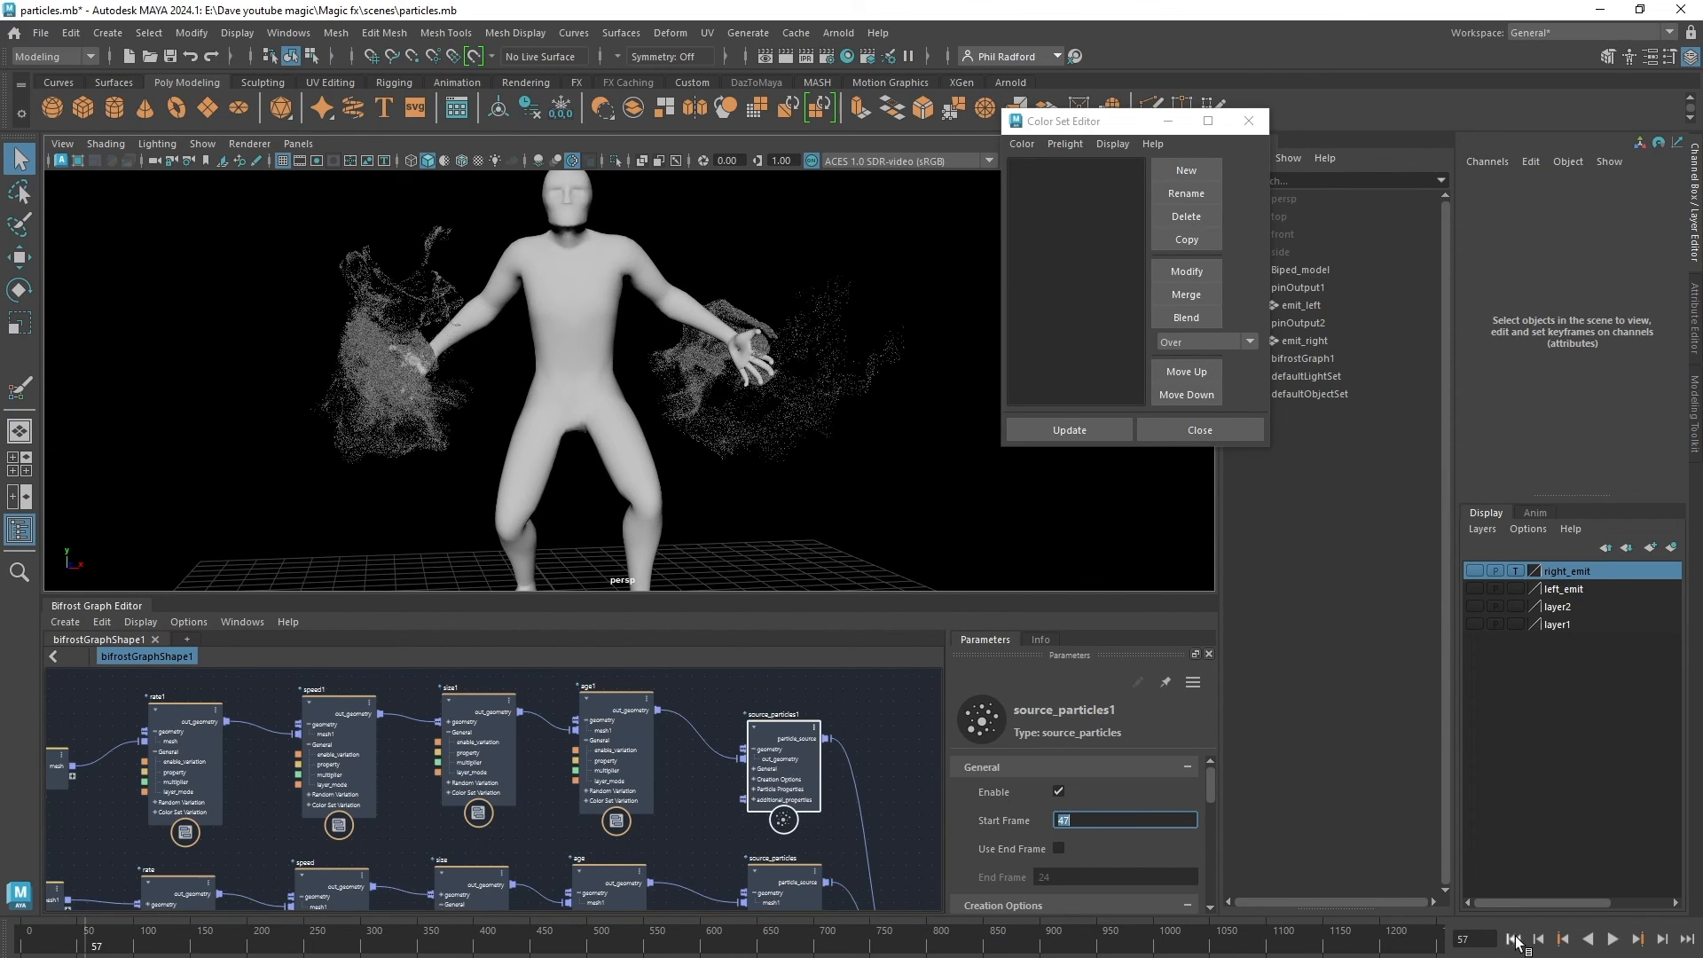
left_click(1514, 940)
left_click(1613, 939)
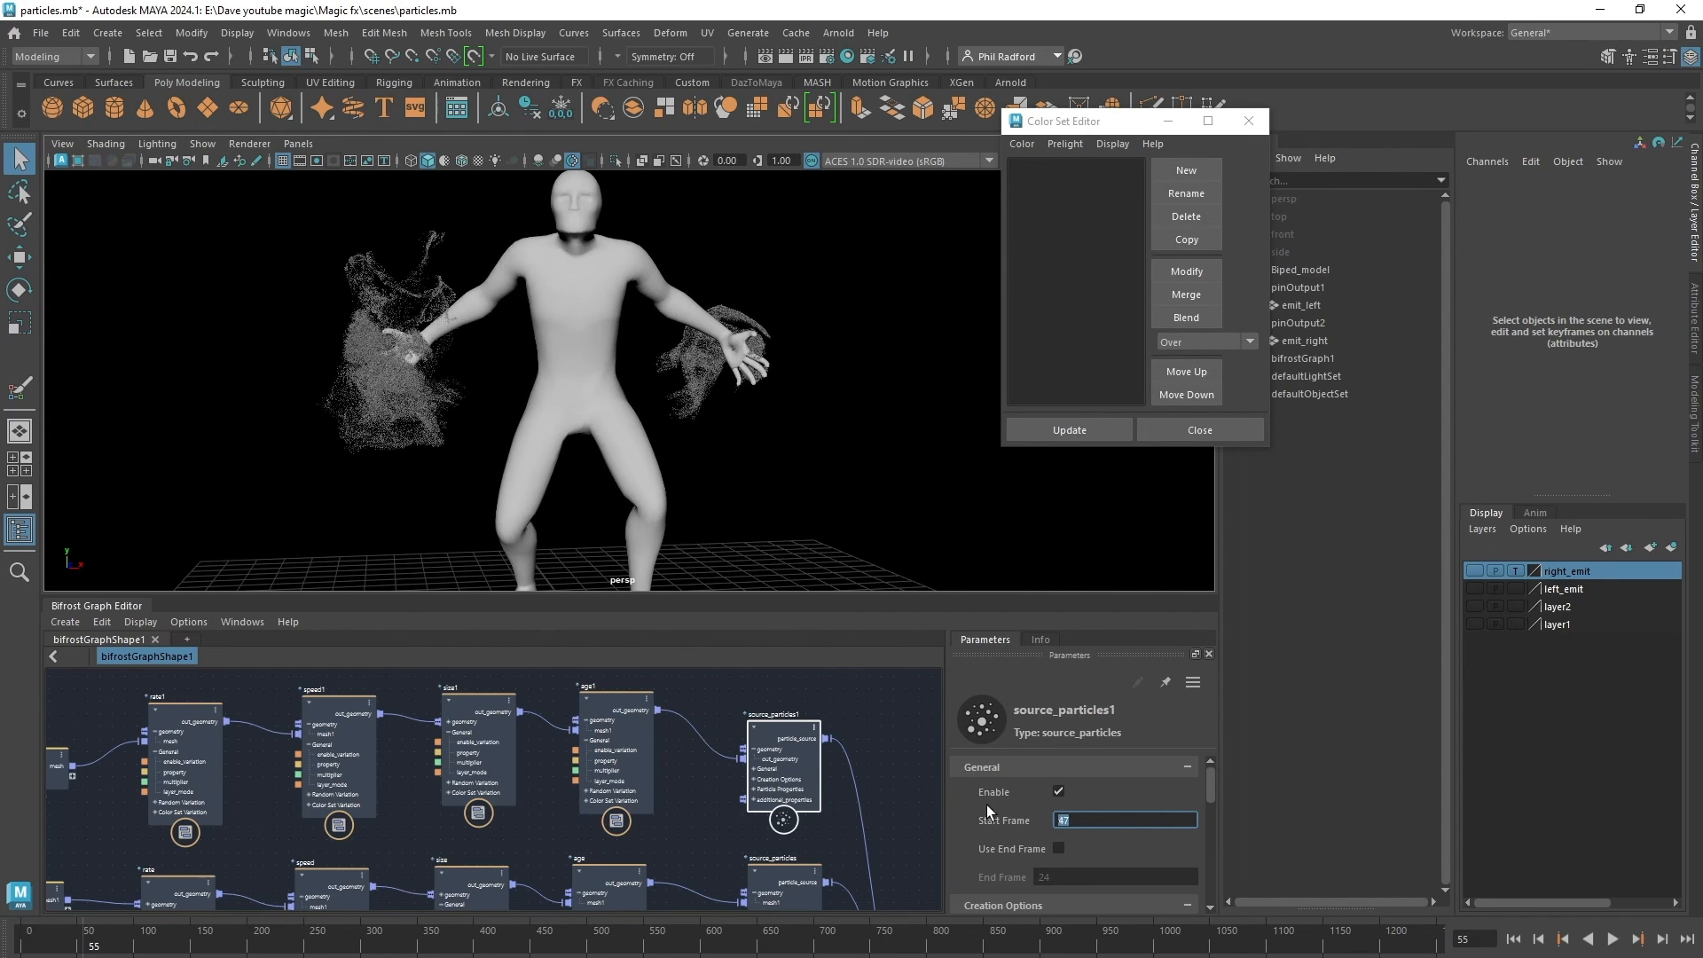
Set the Start Frame of source_particles1 to 46 and replay the animation from the start, checking the emission from the front and side.
key("Down")
left_click(1514, 939)
left_click(1612, 939)
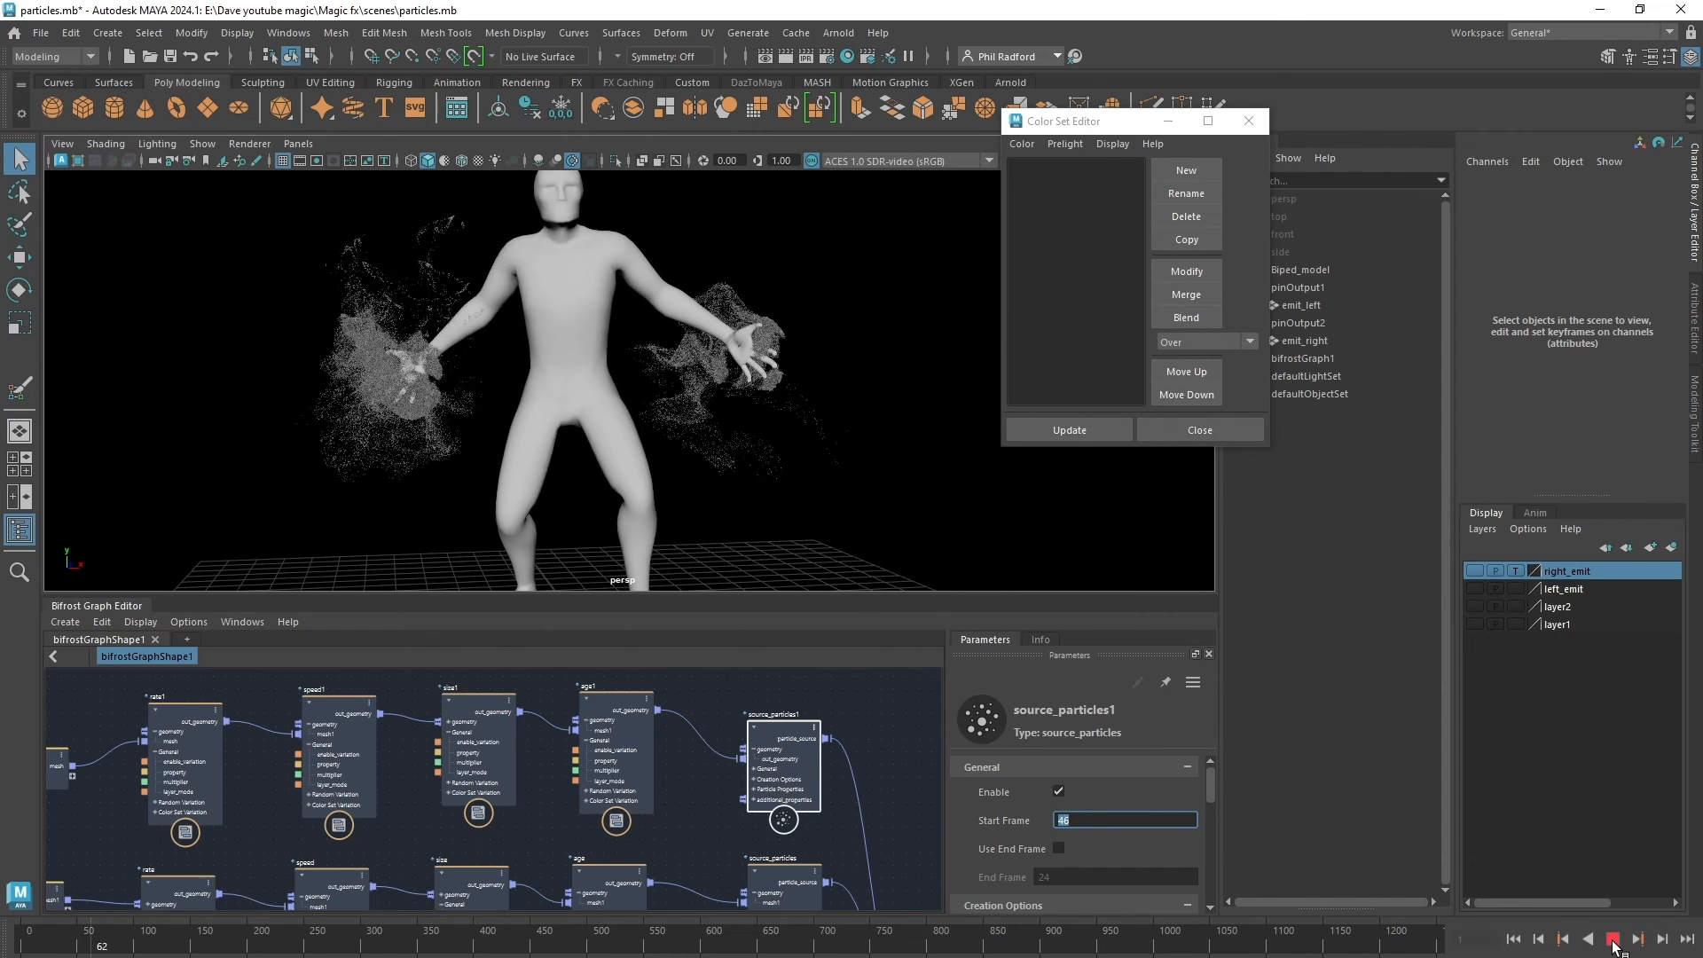
left_click(1613, 940)
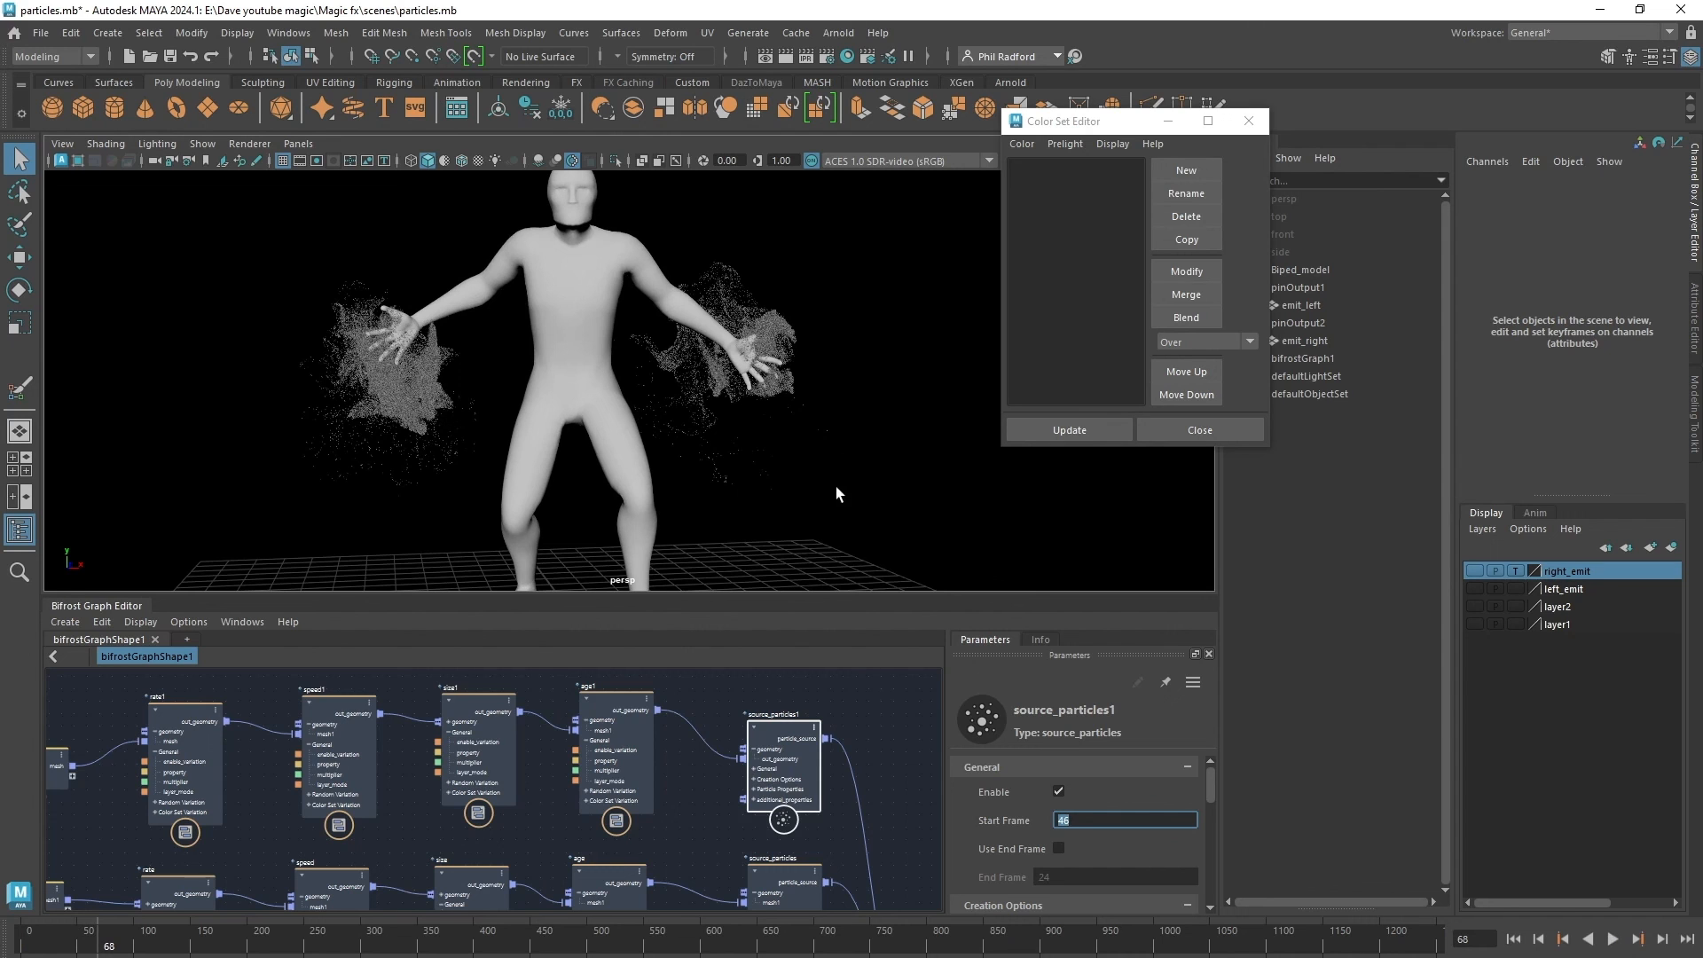
left_click_drag(837, 494, 711, 452, "alt")
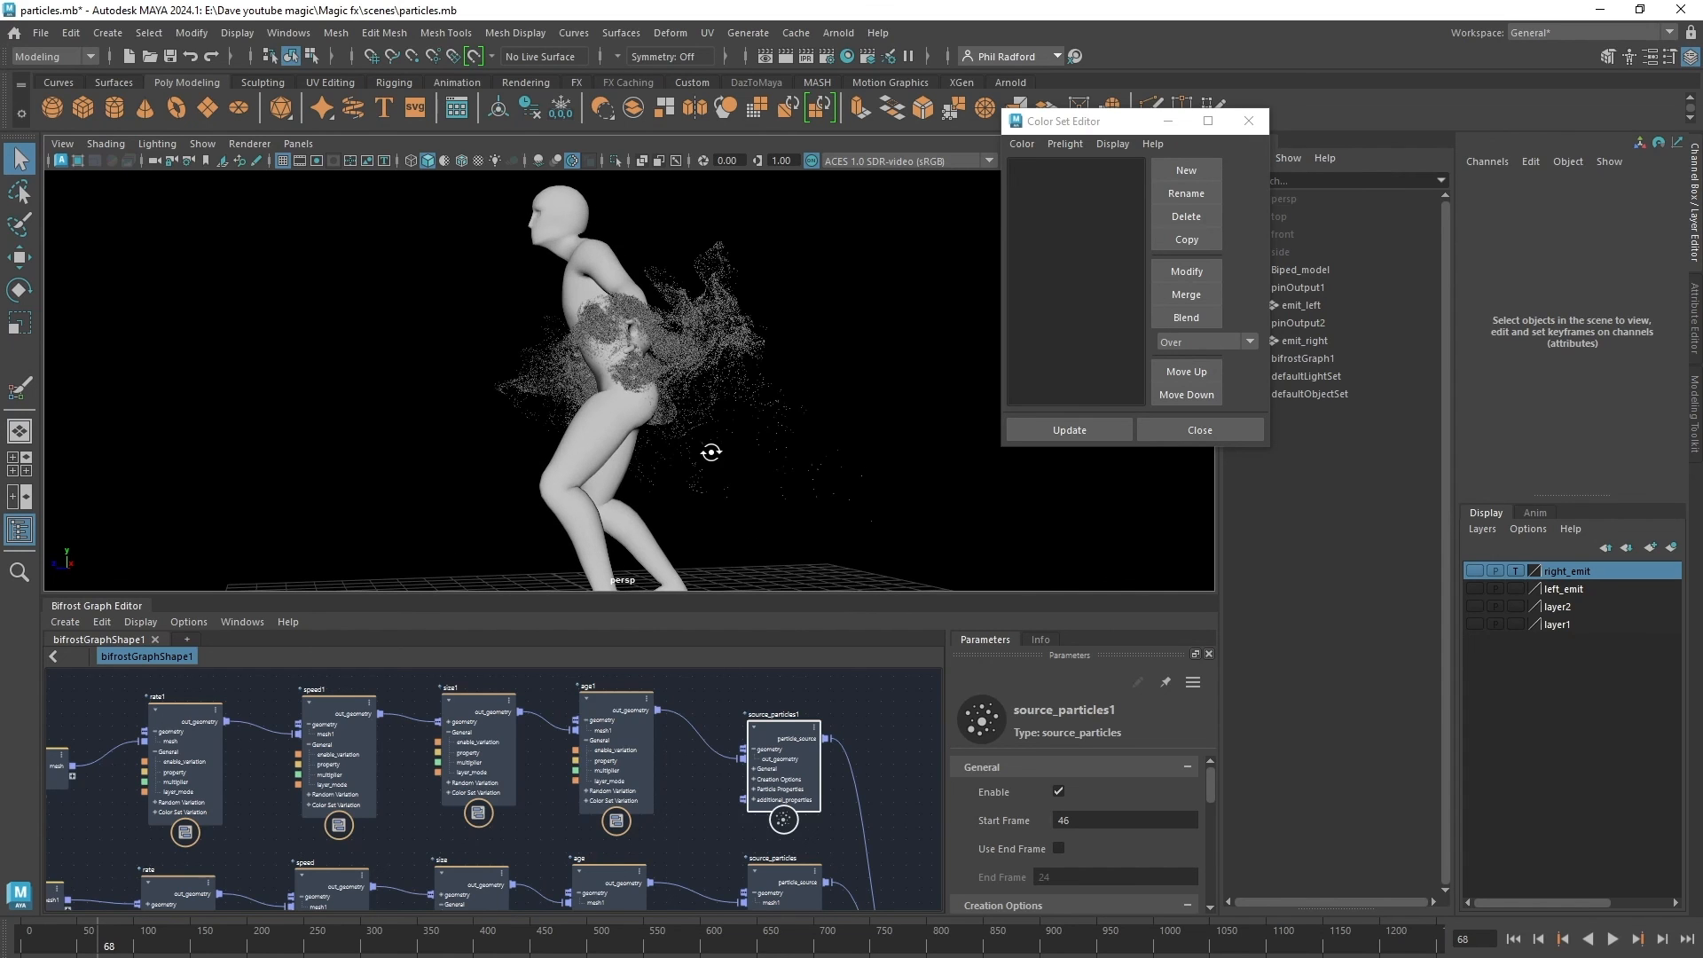
left_click(1515, 940)
left_click(1612, 940)
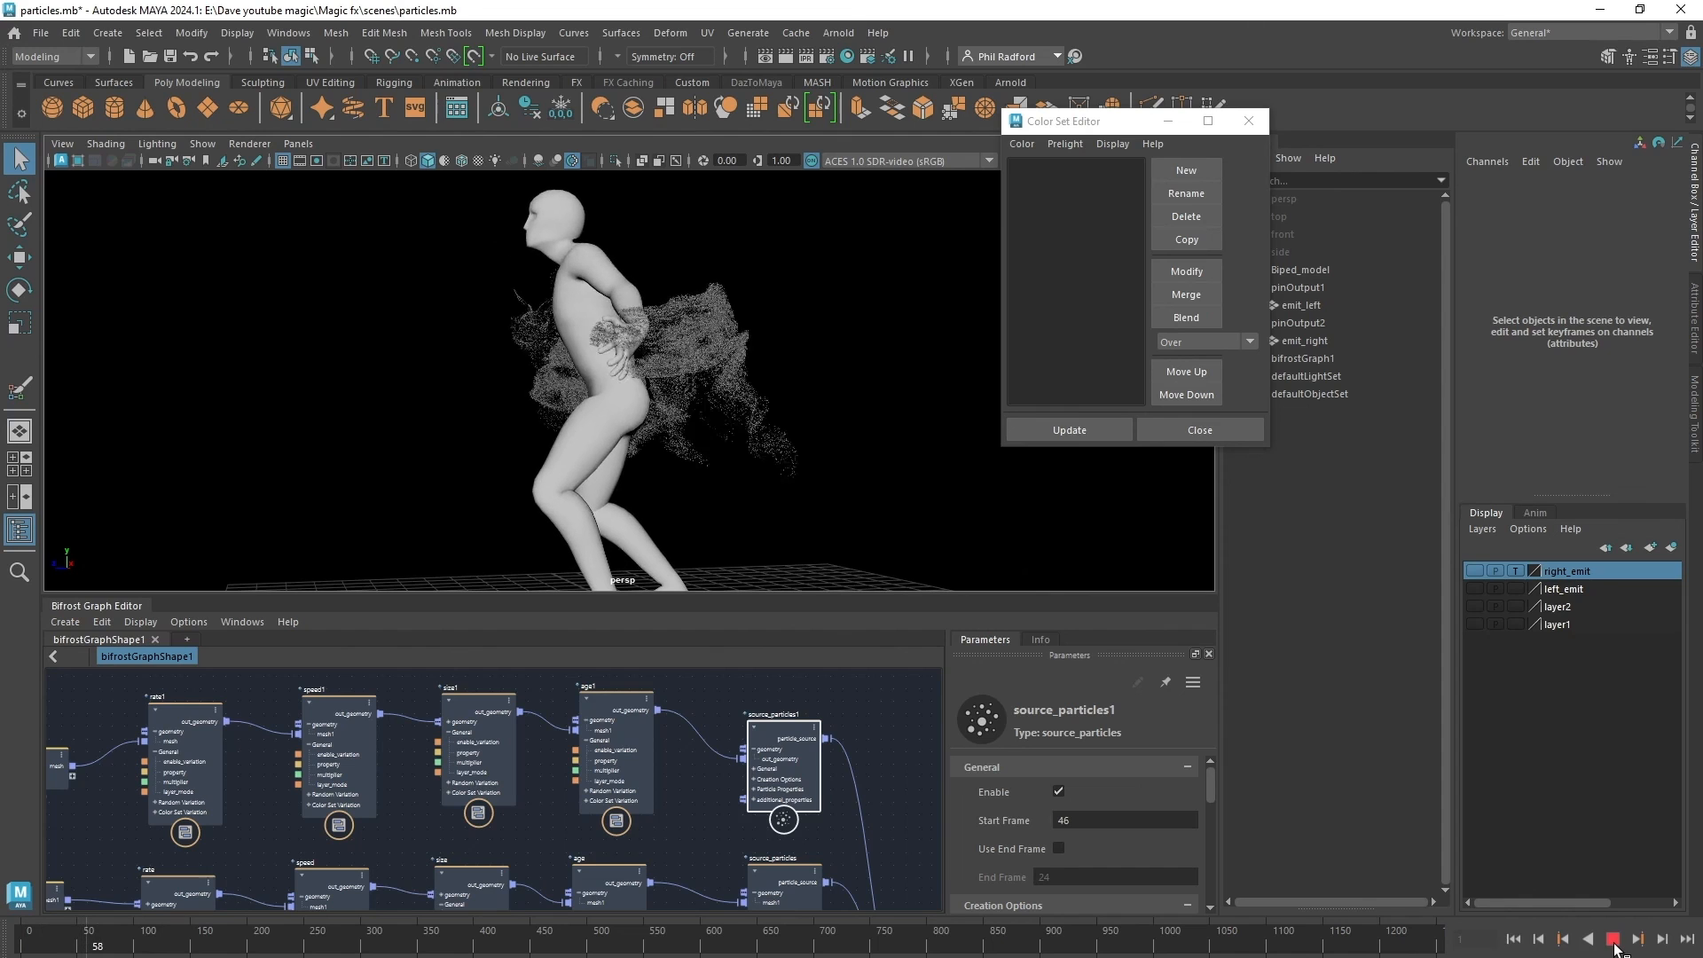
left_click(1612, 940)
Set the Inherit Velocity of source_particles1 to 0.02 and replay the animation from the start, checking the left hand's particles.
middle_click_drag(858, 709, 722, 652)
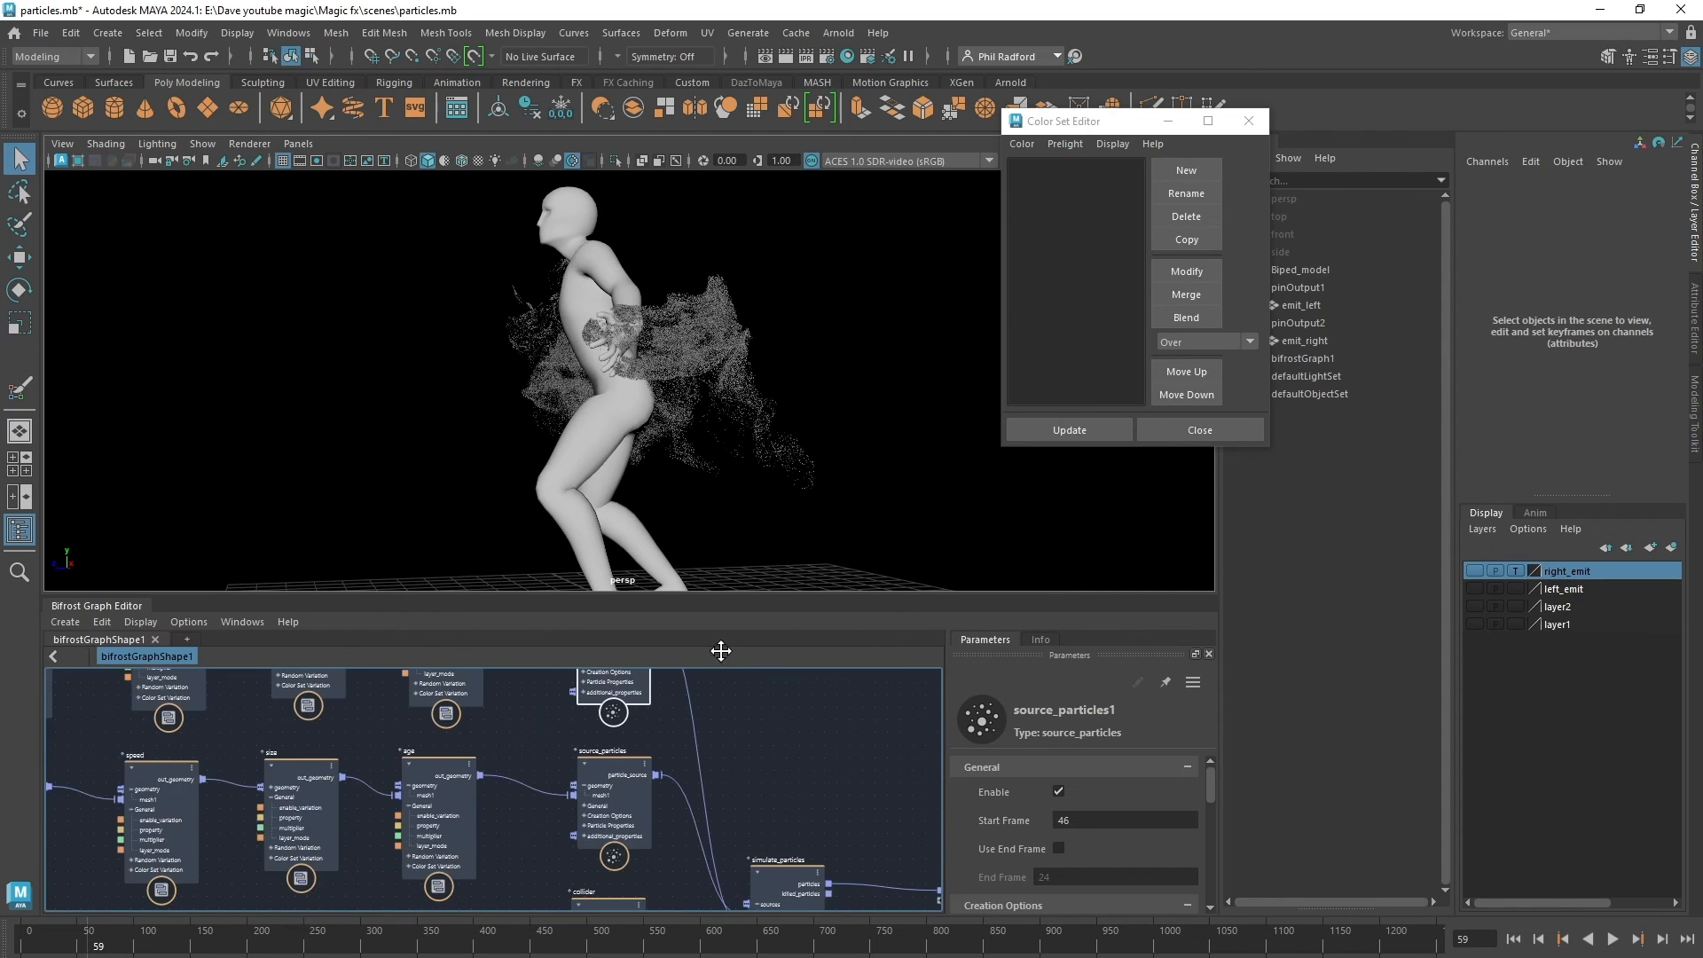
middle_click_drag(862, 805, 851, 853)
scroll(1069, 821, "down", 5)
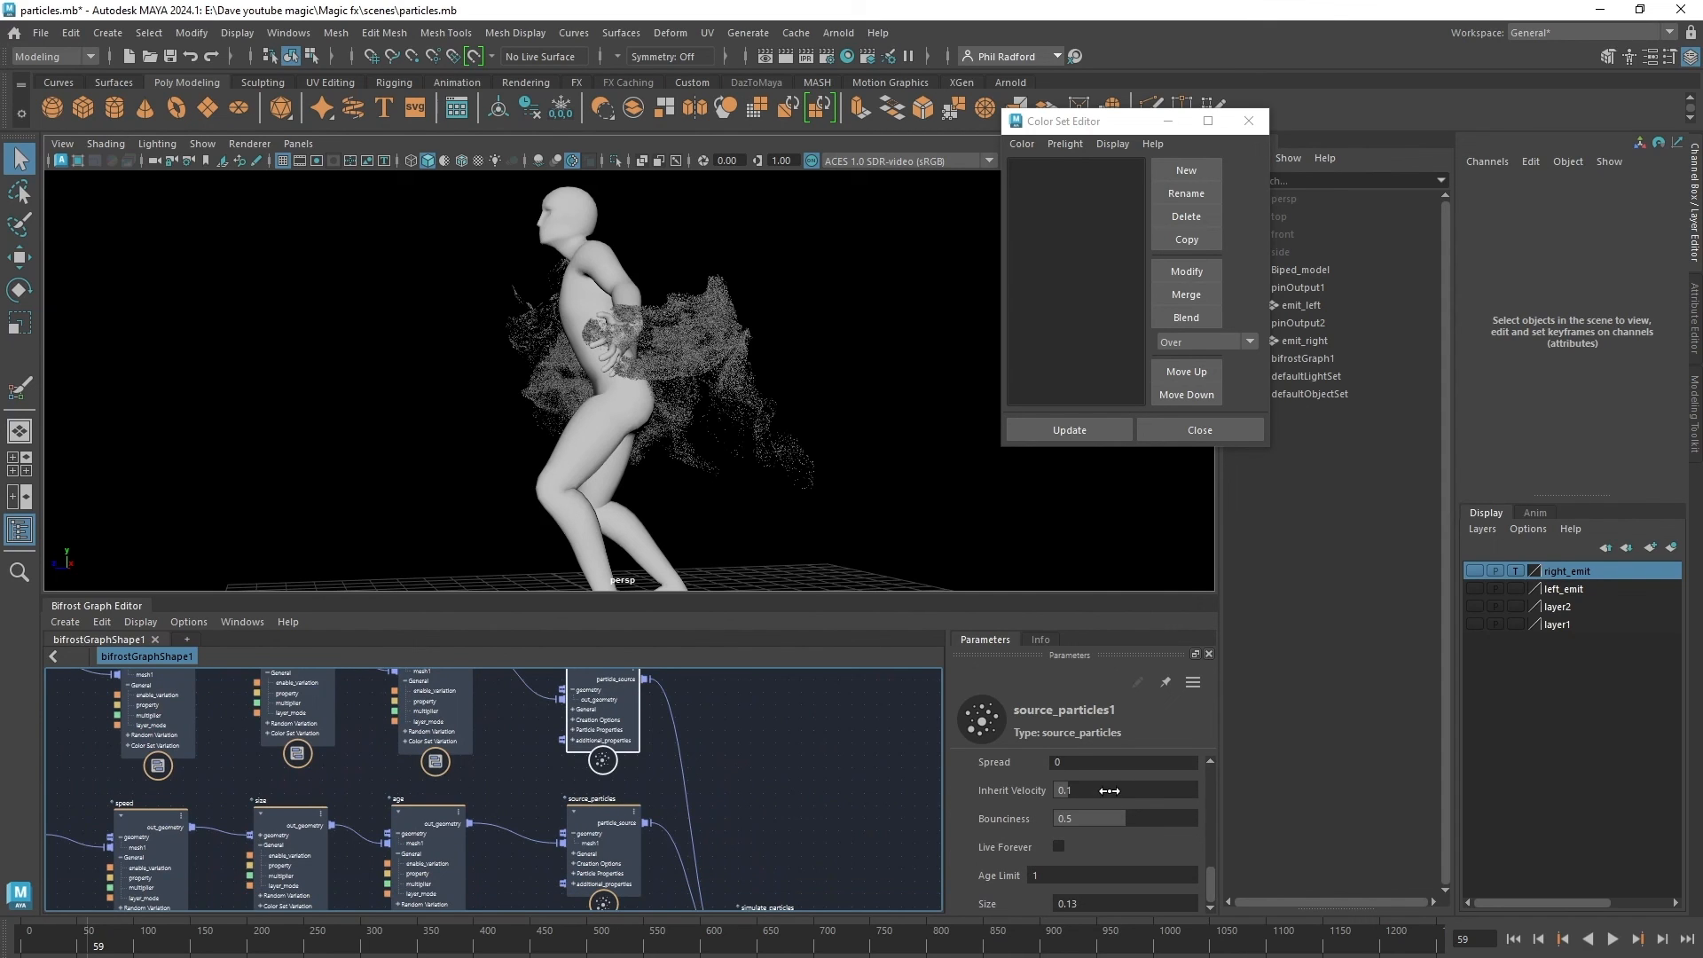
left_click(1108, 790)
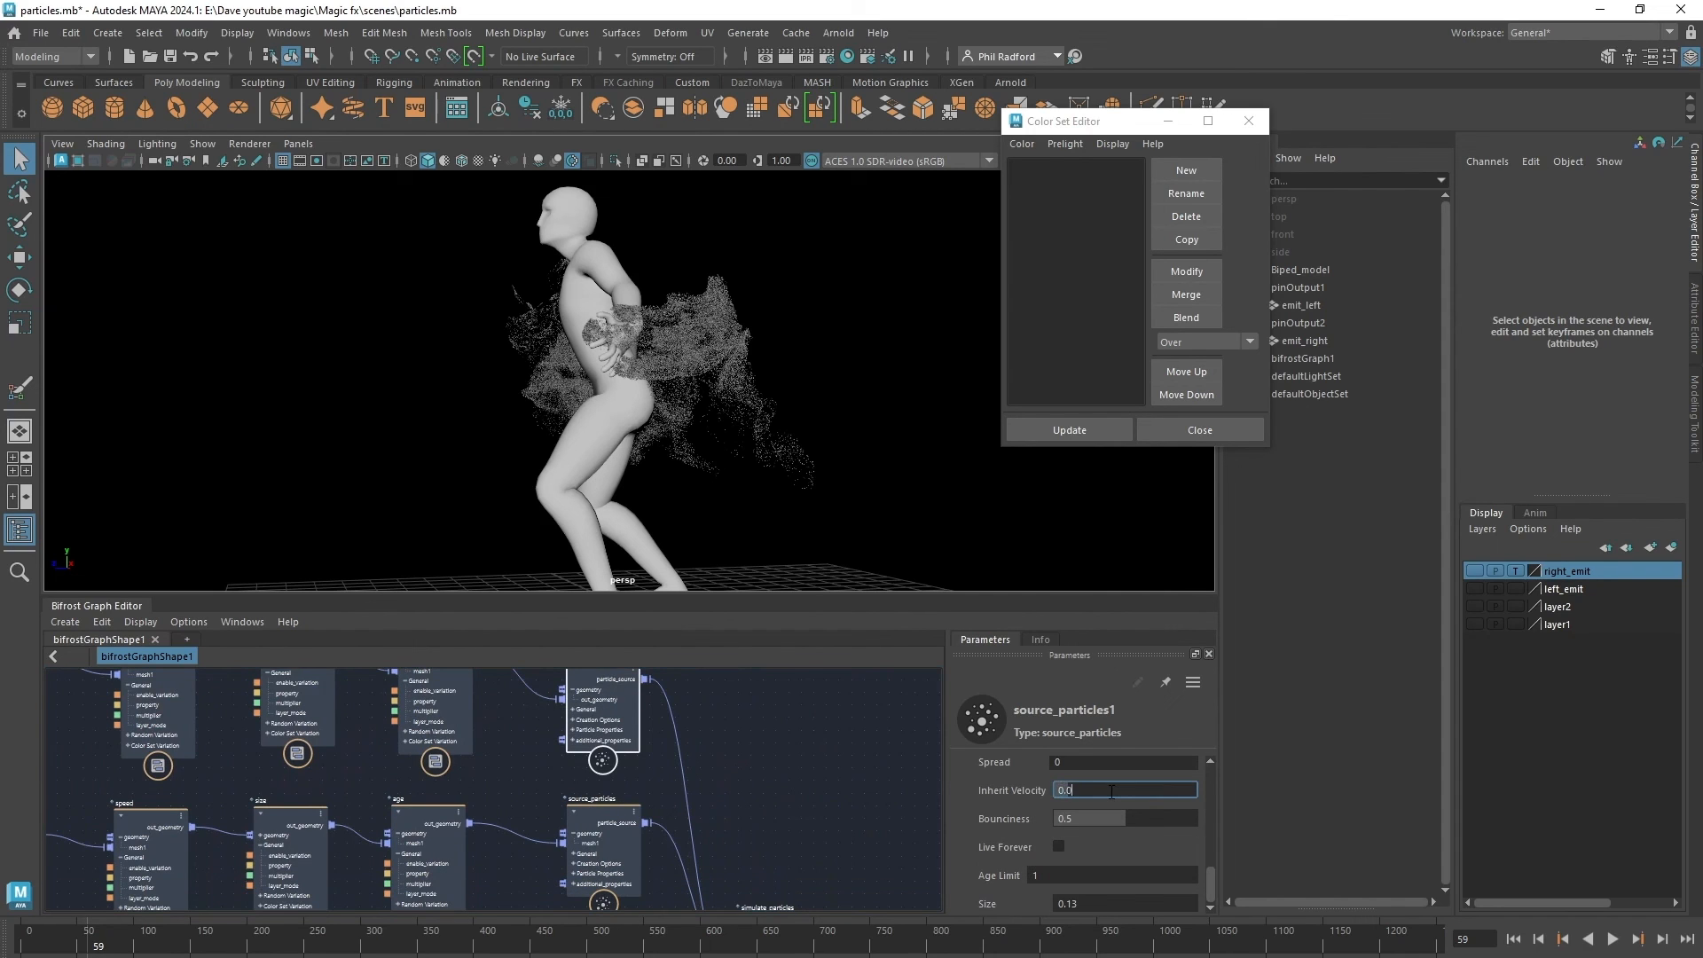
left_click(1513, 938)
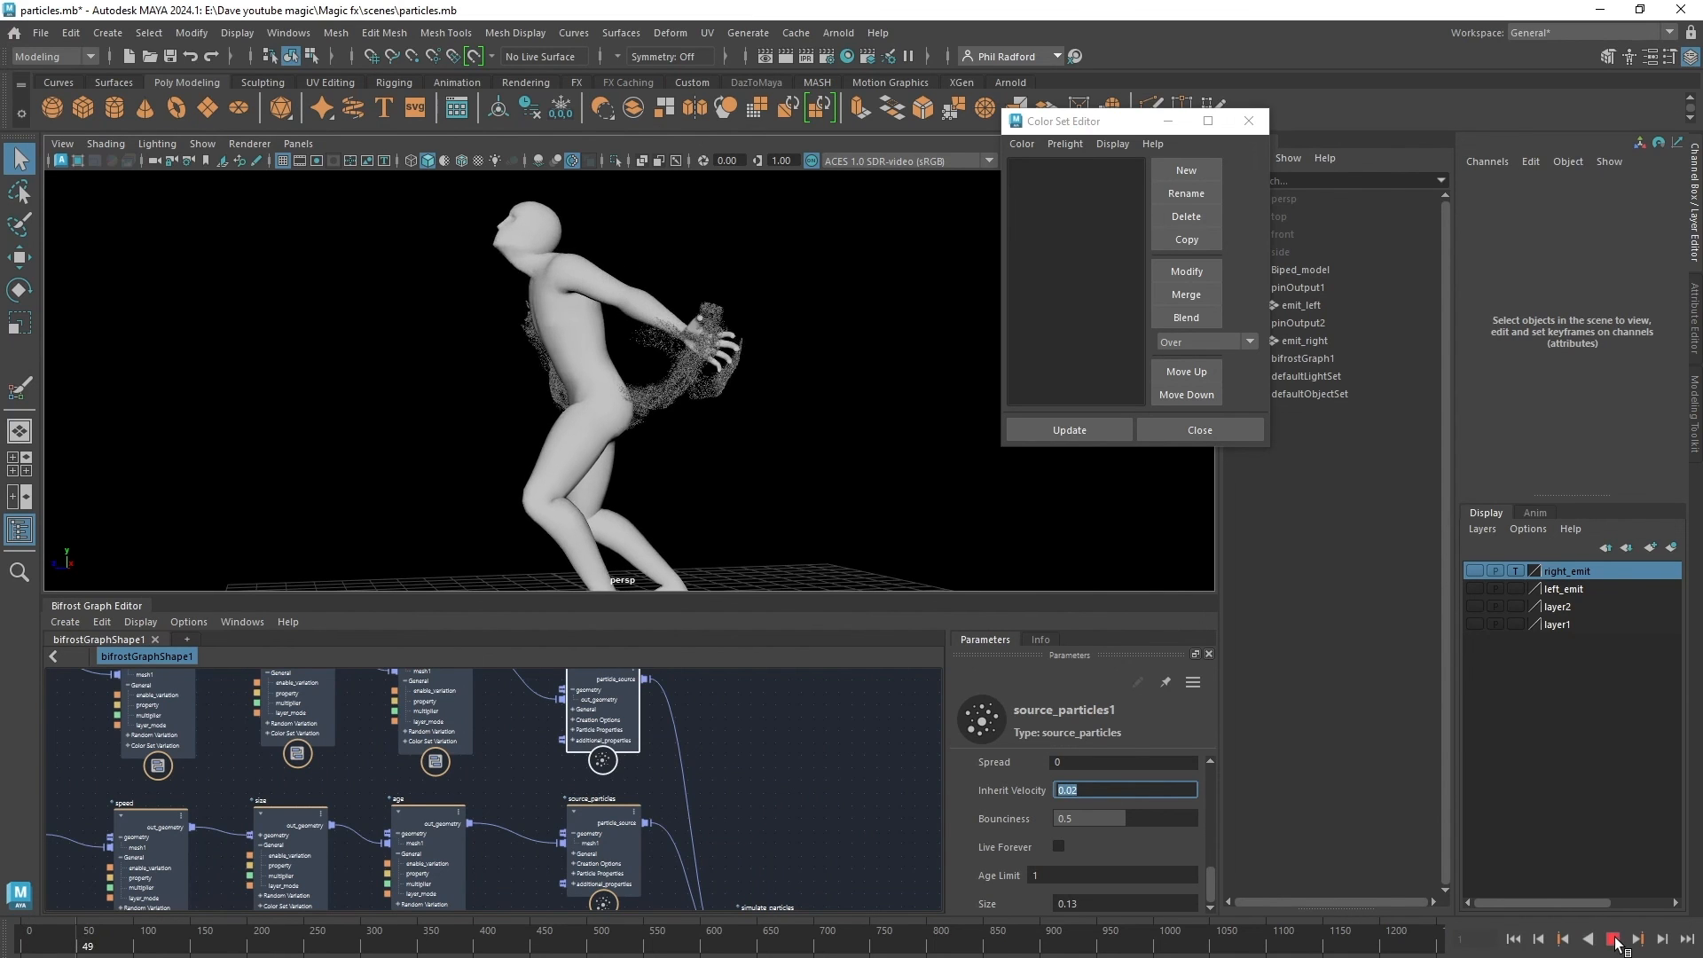
left_click(1615, 939)
left_click_drag(825, 315, 984, 333, "alt")
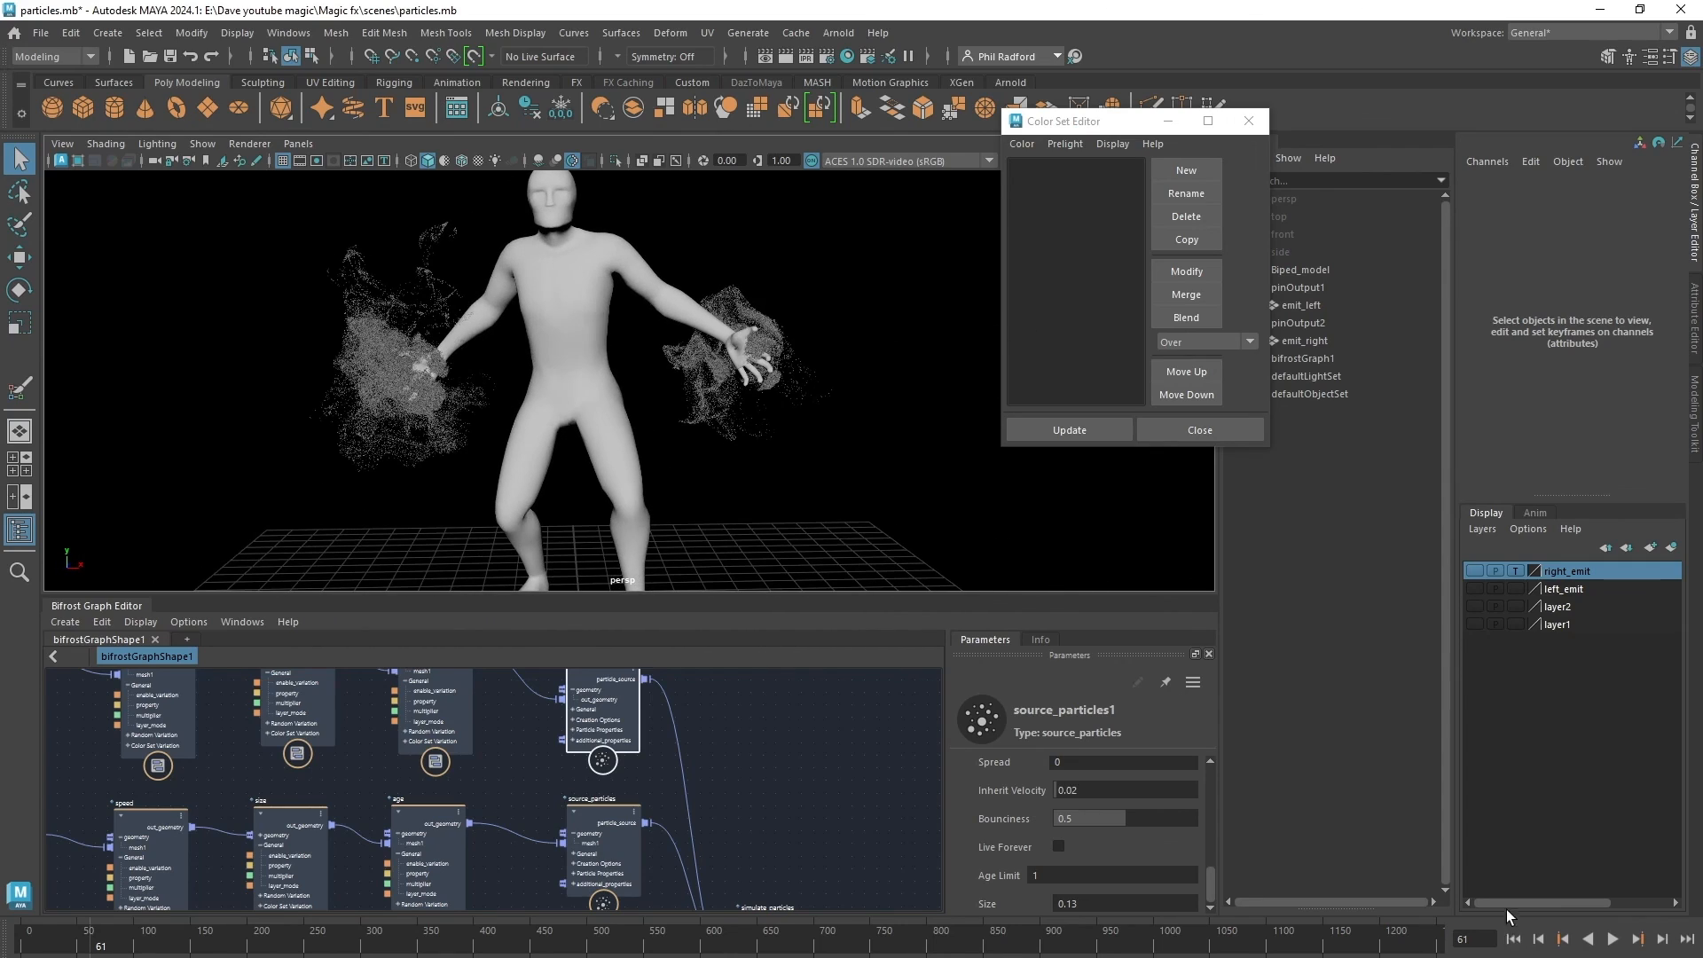
left_click(1517, 938)
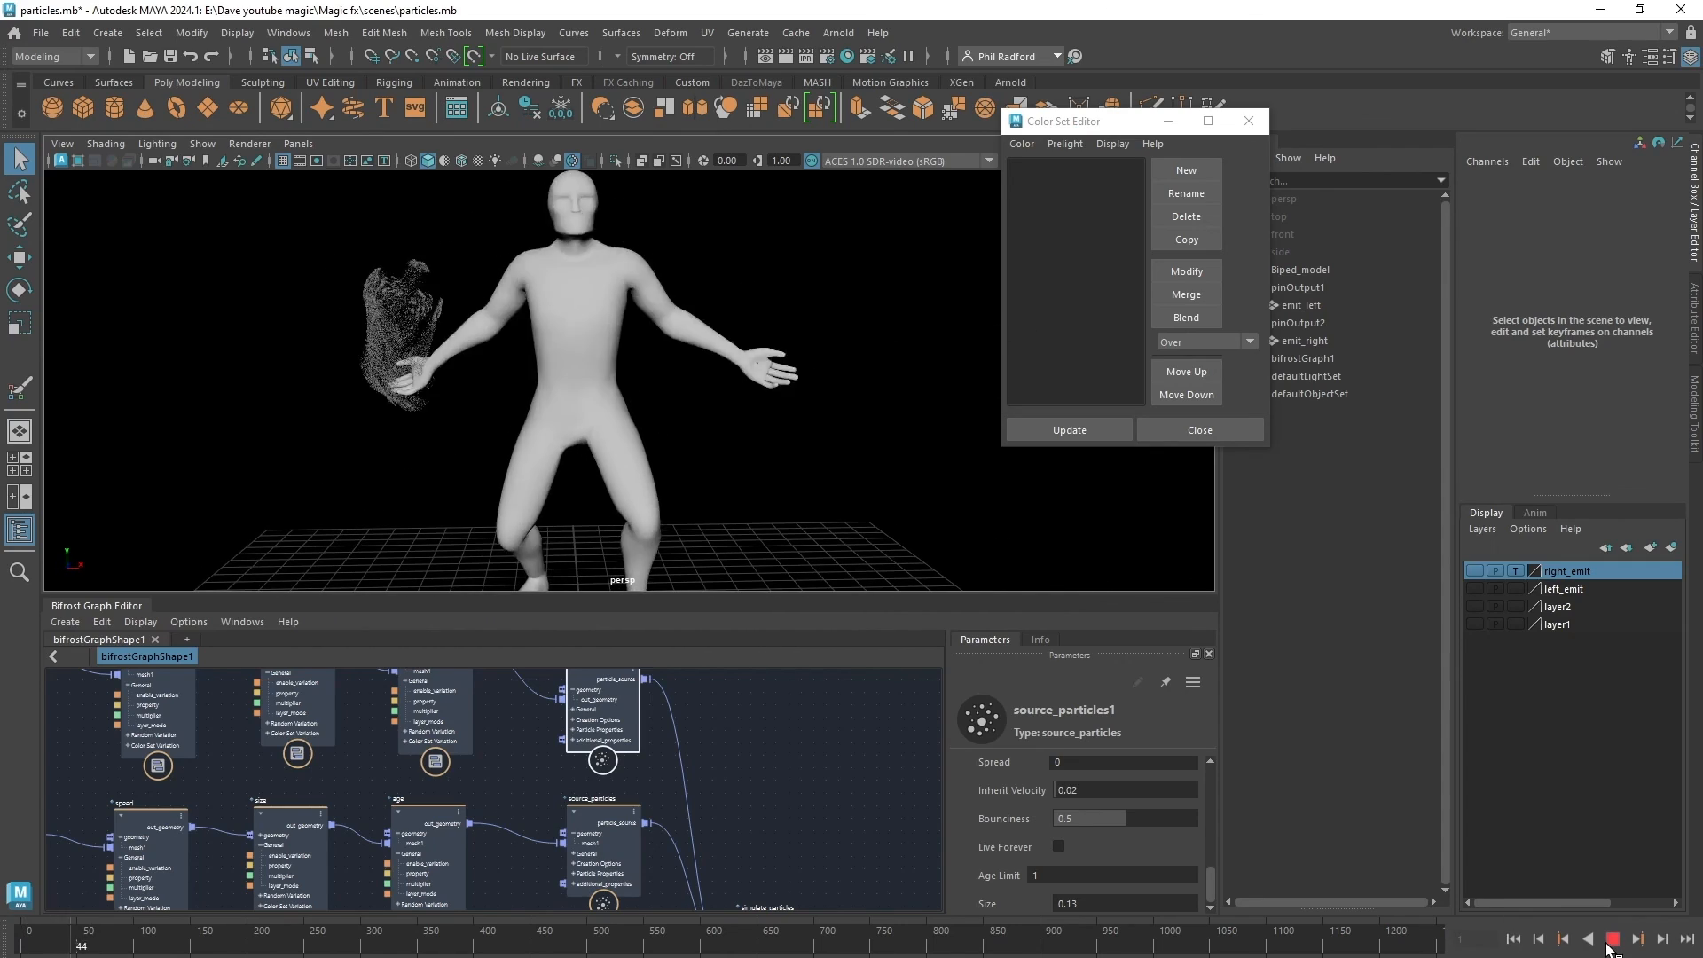
Return the Start Frame of source_particles1 to 45, replay the animation from the start and stop it once both hands are emitting.
middle_click_drag(744, 754, 777, 840, "alt")
scroll(1112, 773, "up", 5)
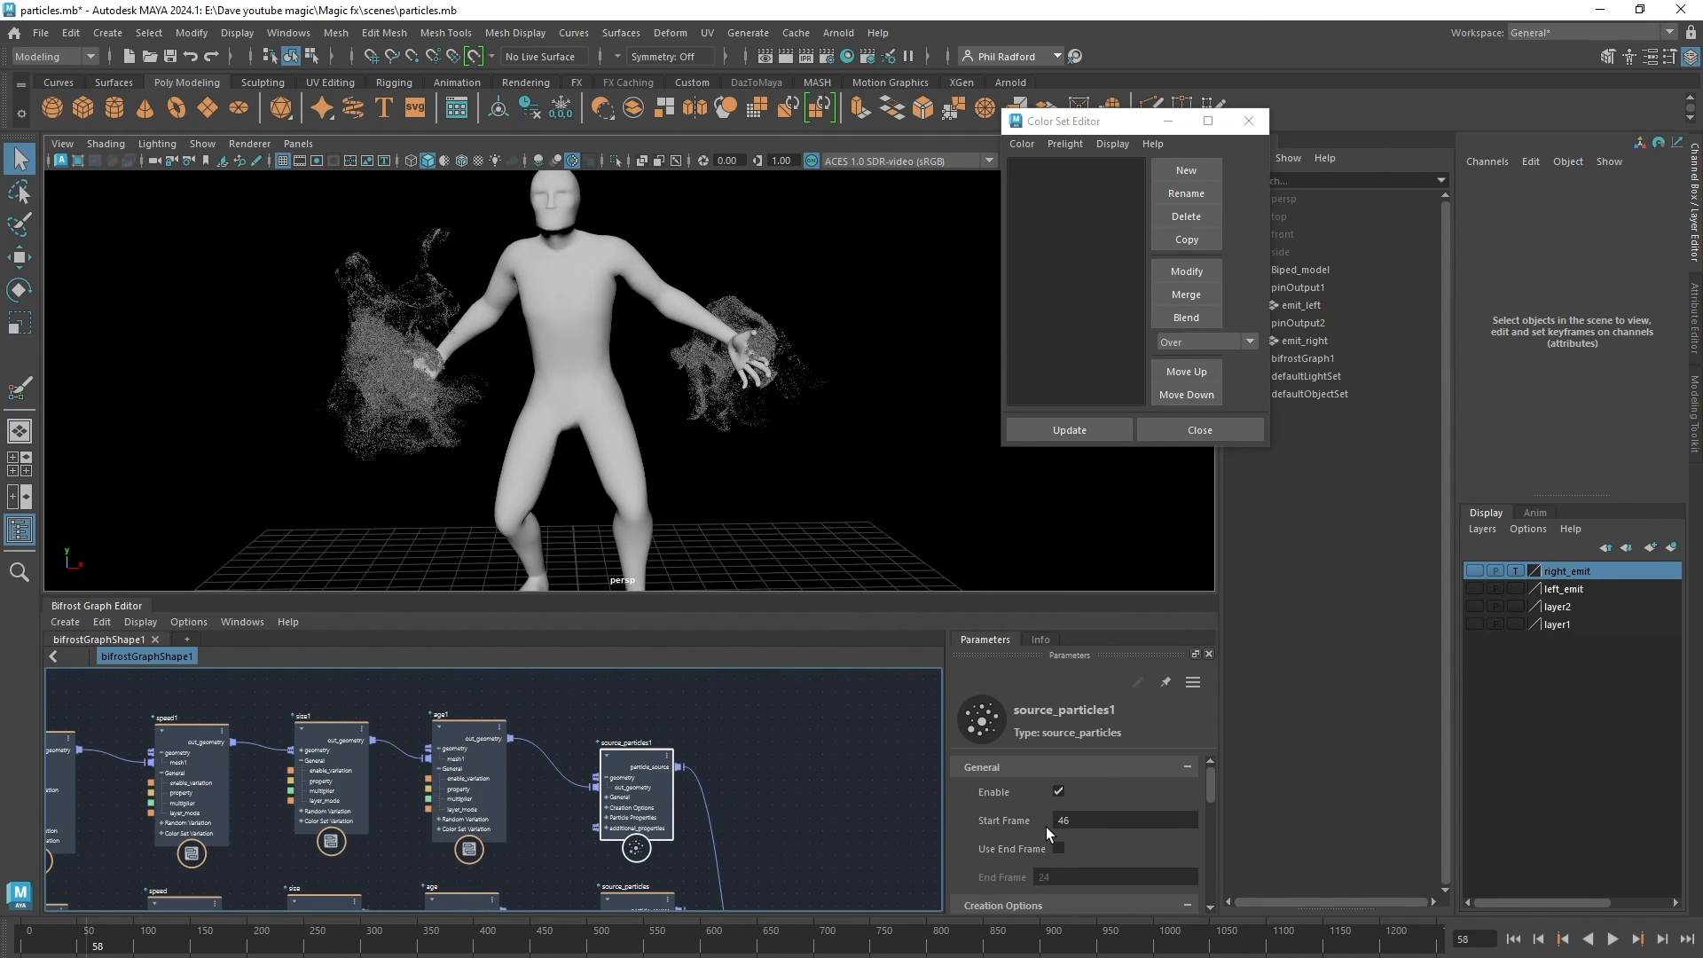
double_click(1101, 820)
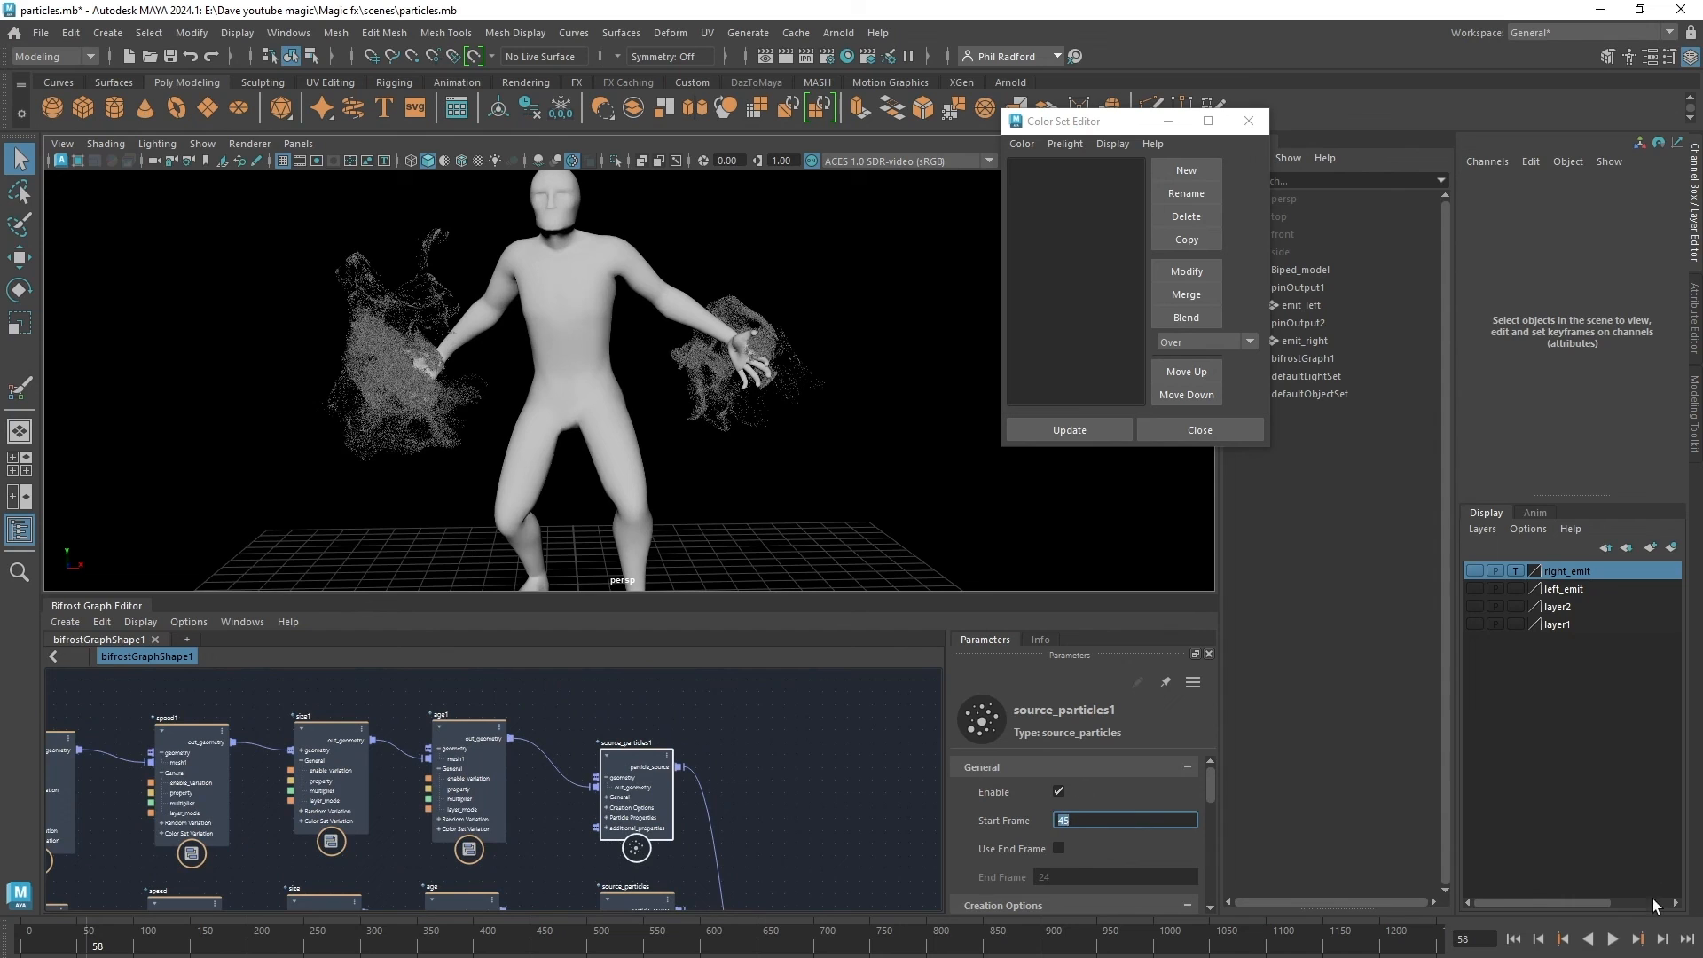
left_click(1514, 939)
left_click(1613, 938)
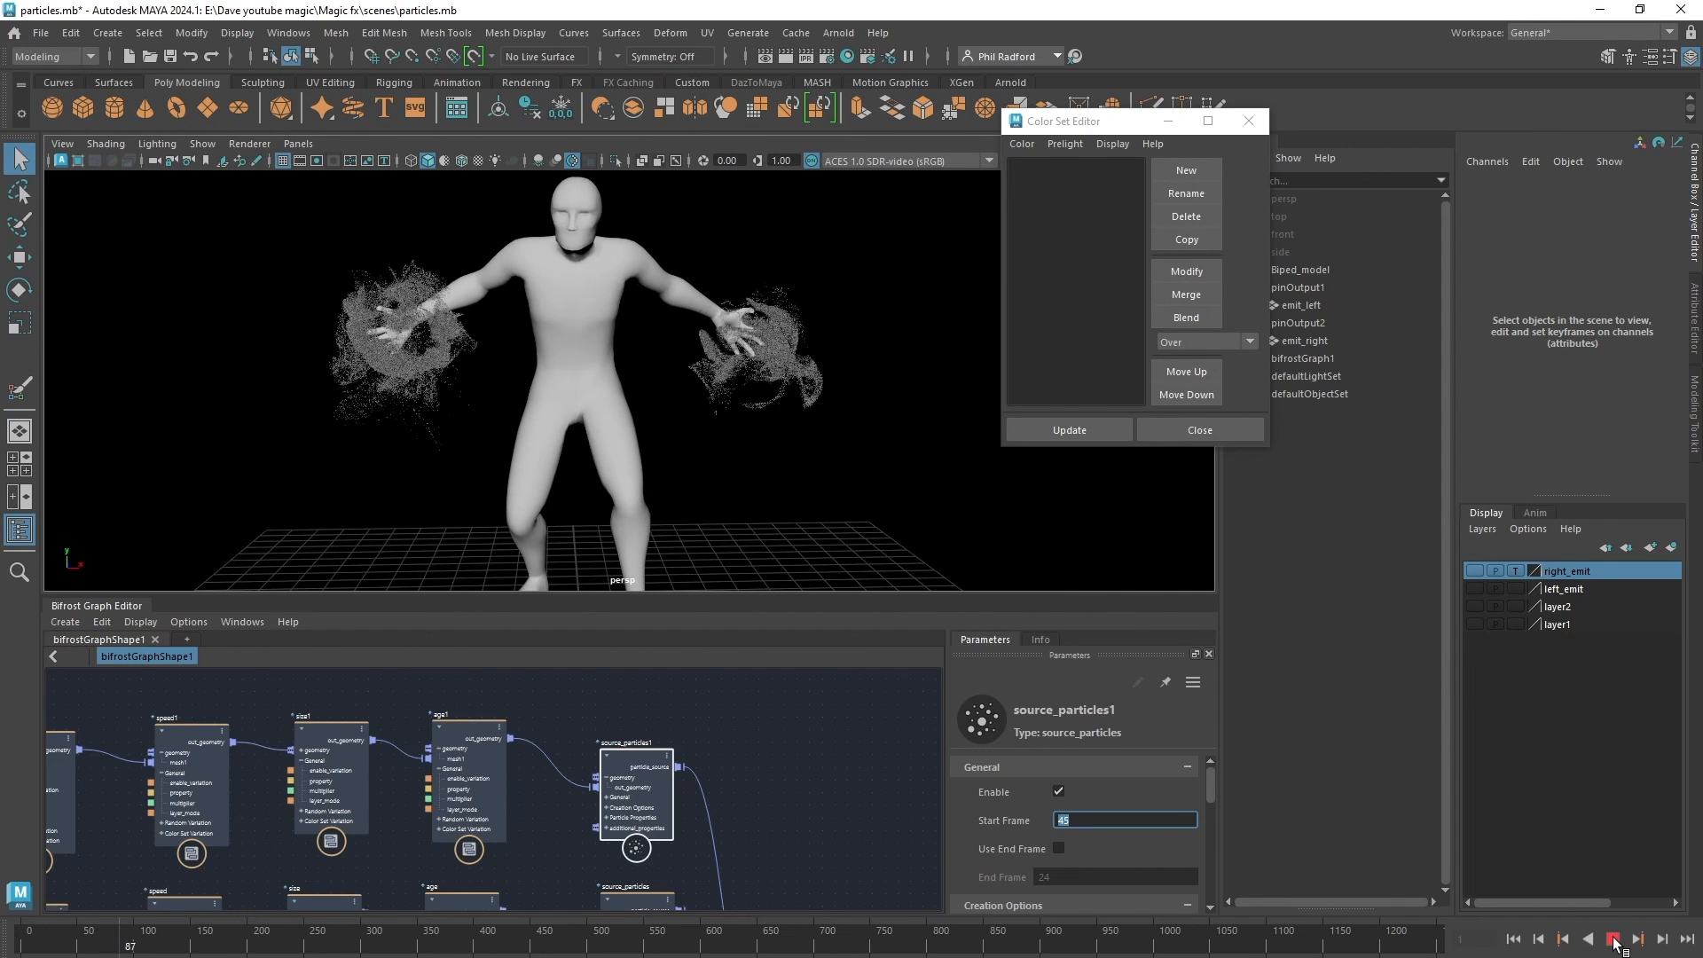
left_click(1612, 940)
Examine the particle clouds around both hands from several angles on the stopped frame.
left_click_drag(897, 440, 769, 446, "alt")
right_click_drag(769, 447, 869, 472, "alt")
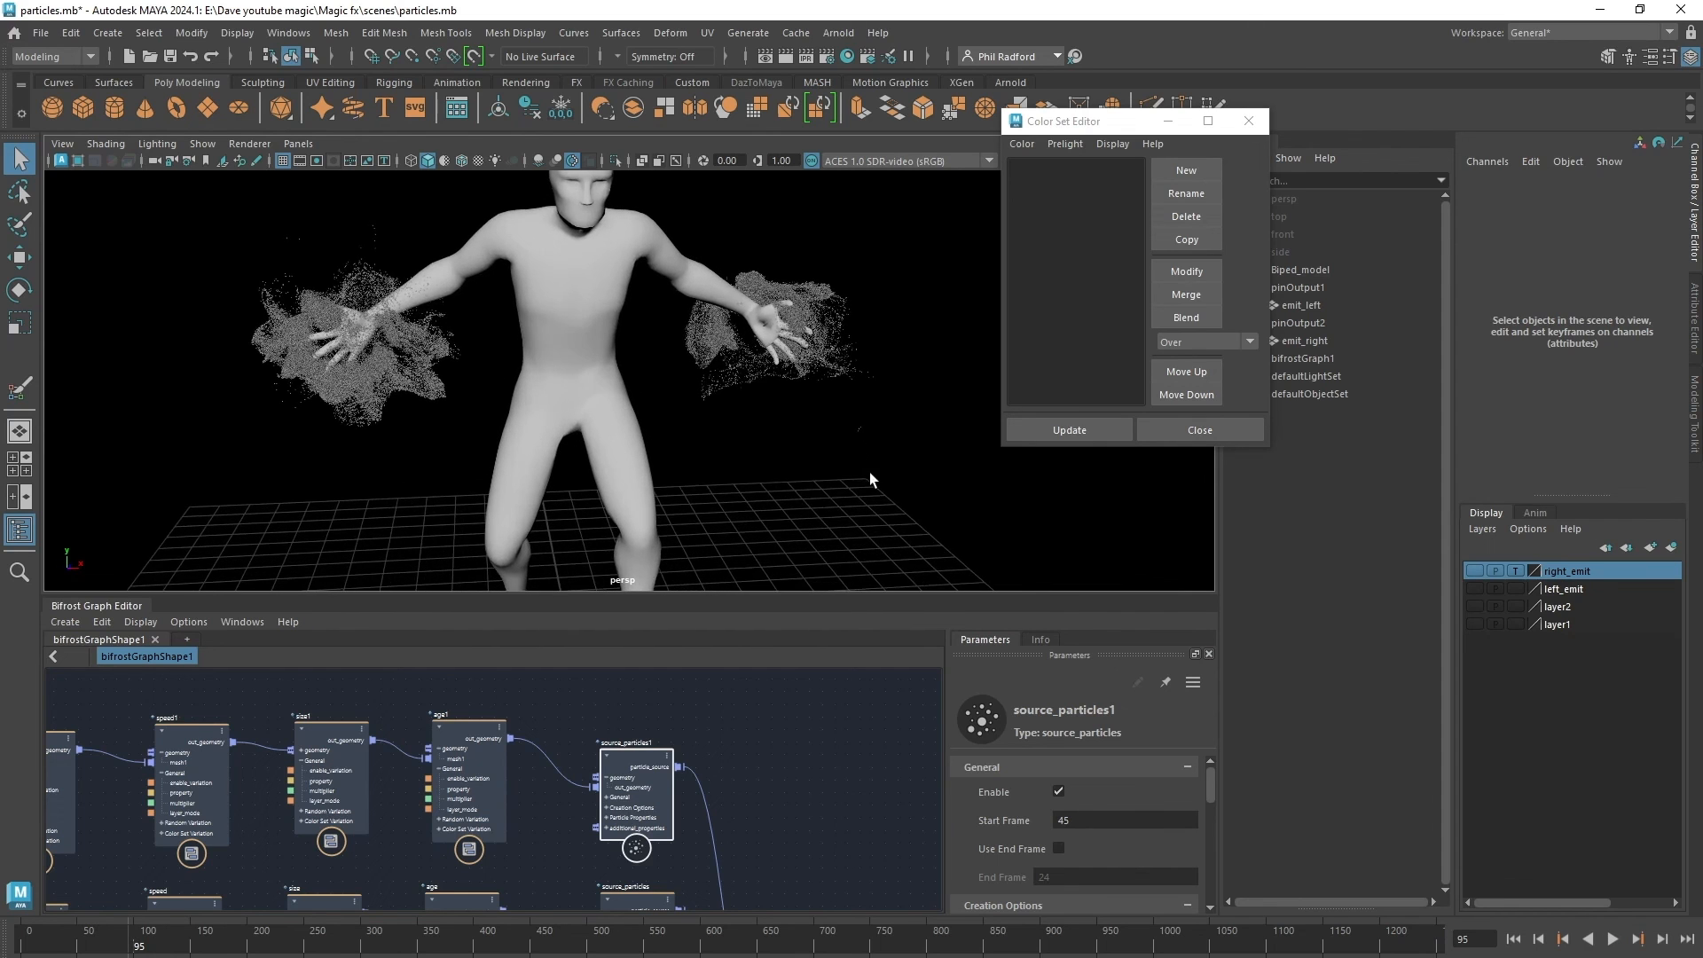
left_click_drag(869, 472, 853, 457, "alt")
left_click_drag(637, 436, 756, 458, "alt")
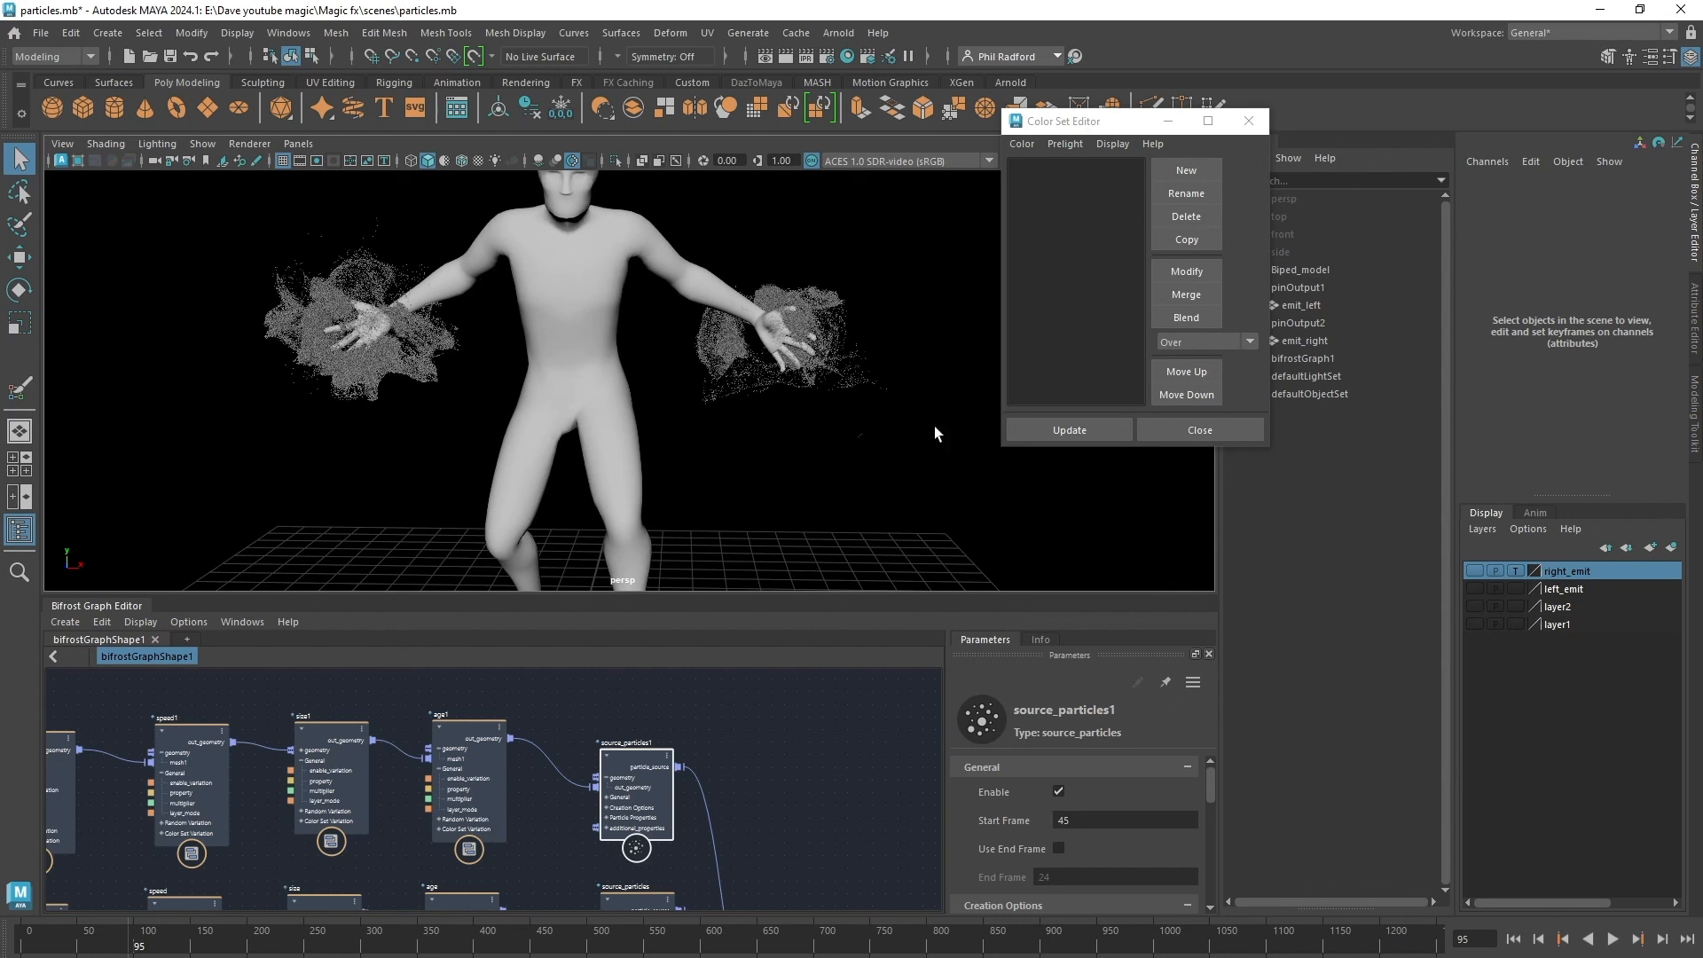
left_click_drag(733, 448, 722, 365, "alt")
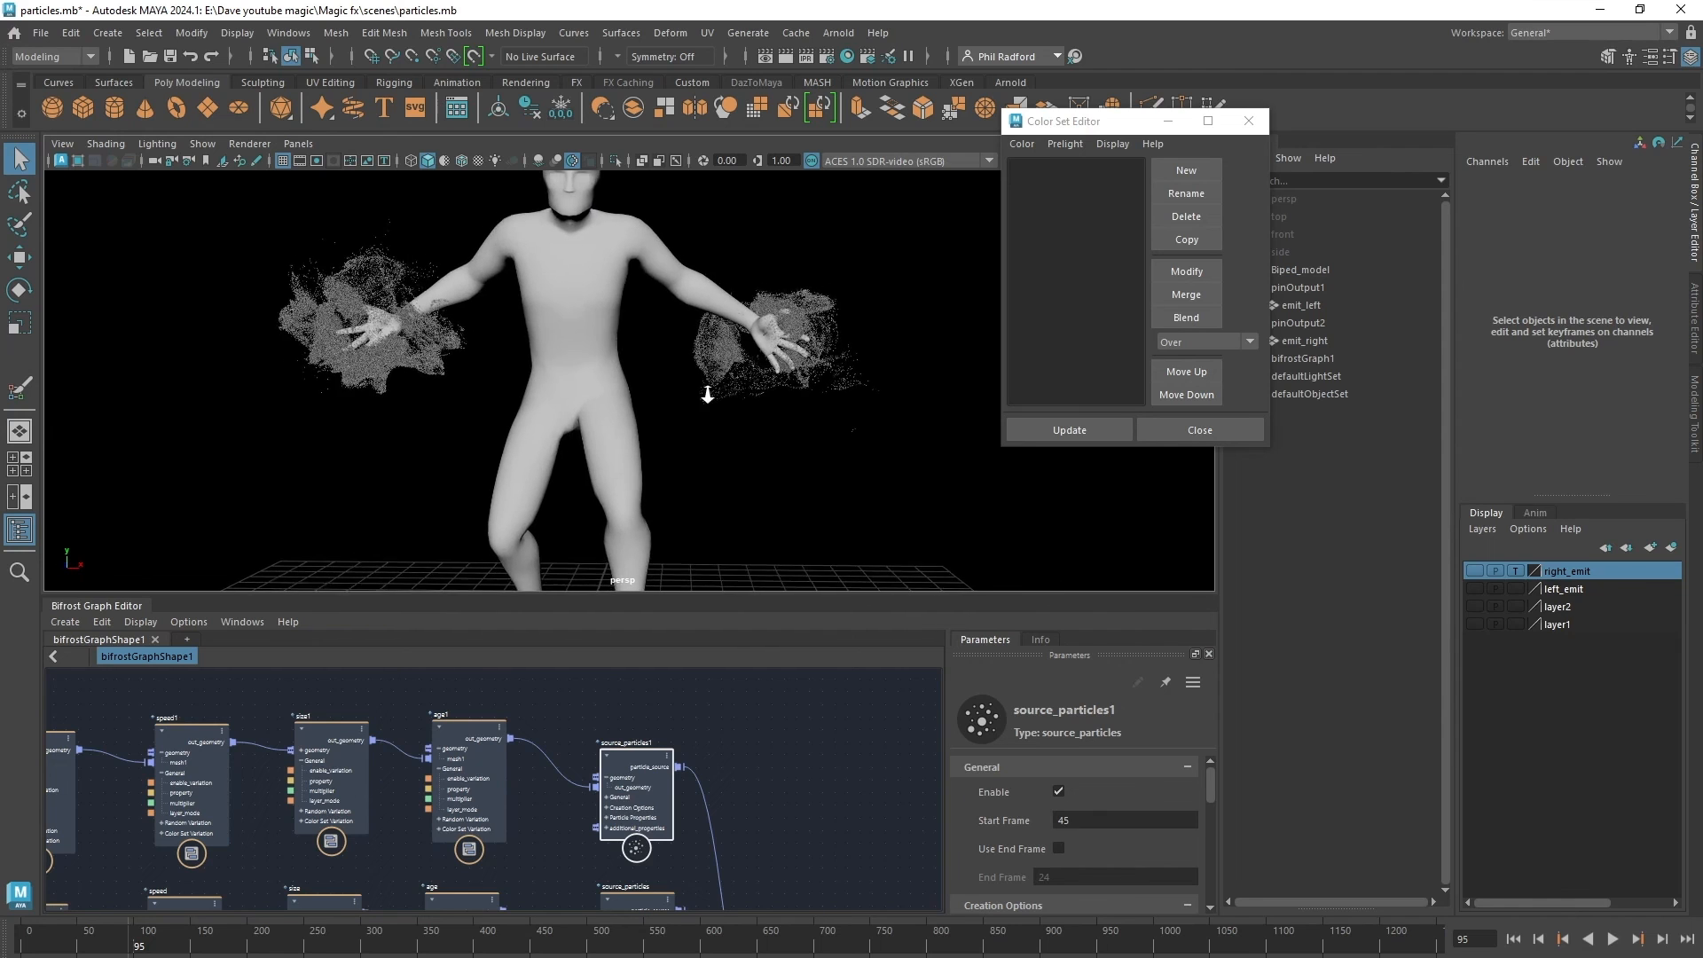
right_click_drag(722, 365, 677, 429, "alt")
left_click_drag(676, 429, 697, 419, "alt")
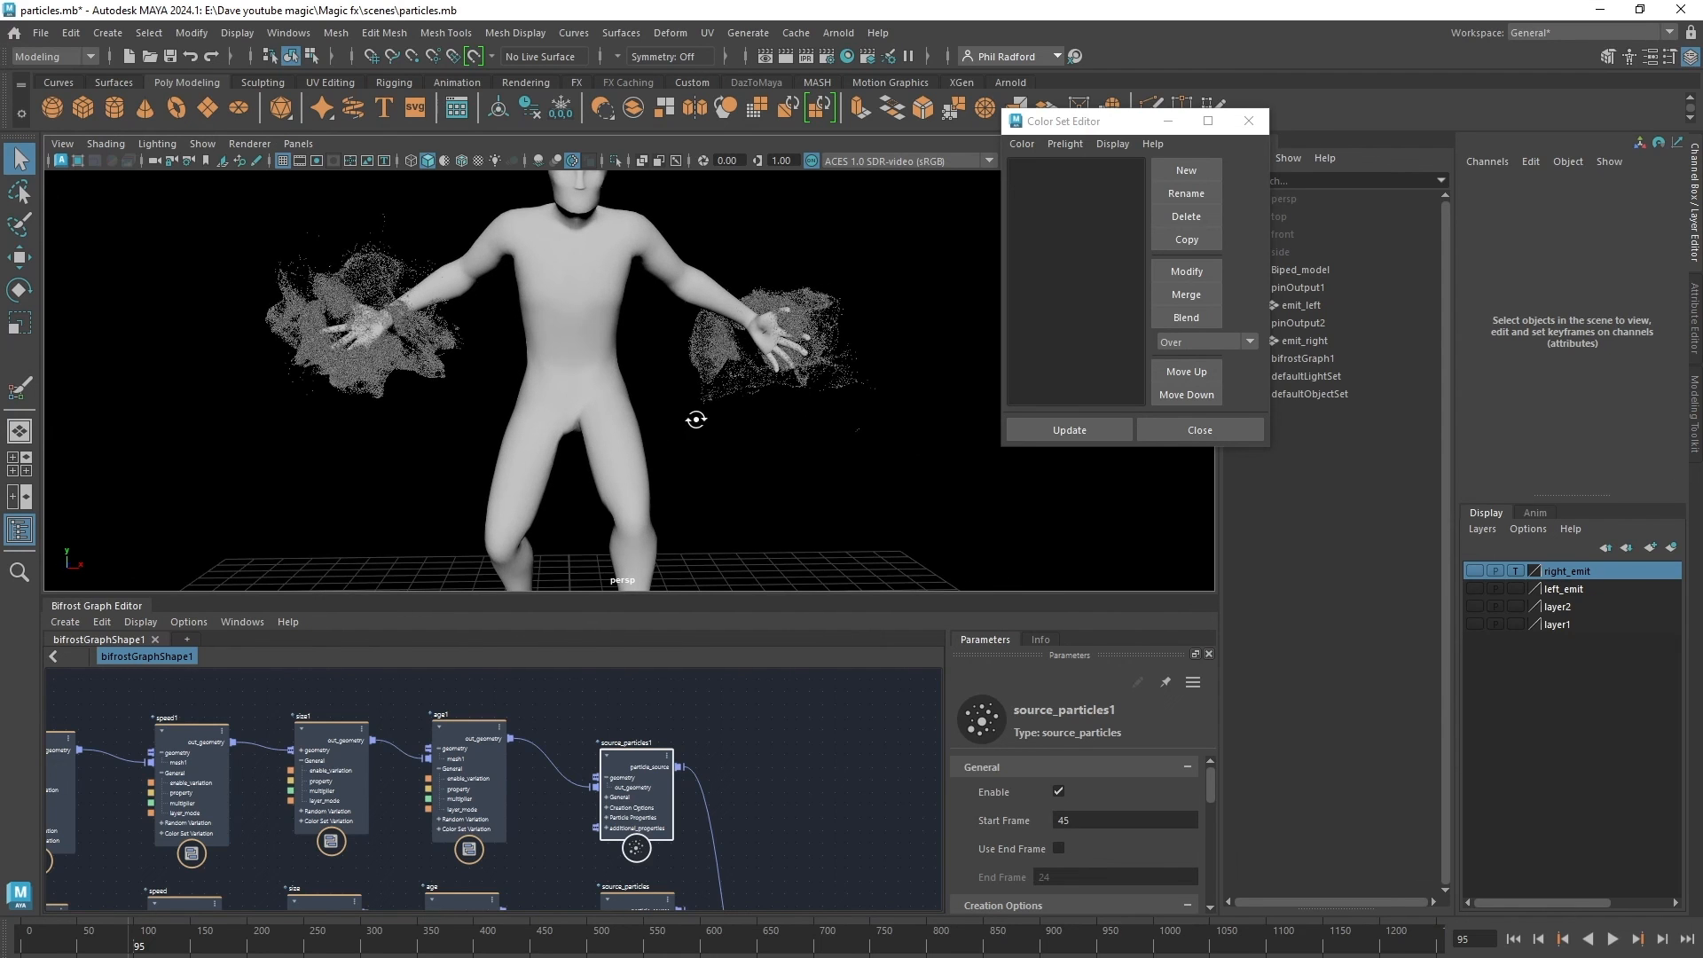
left_click_drag(816, 417, 808, 404, "alt")
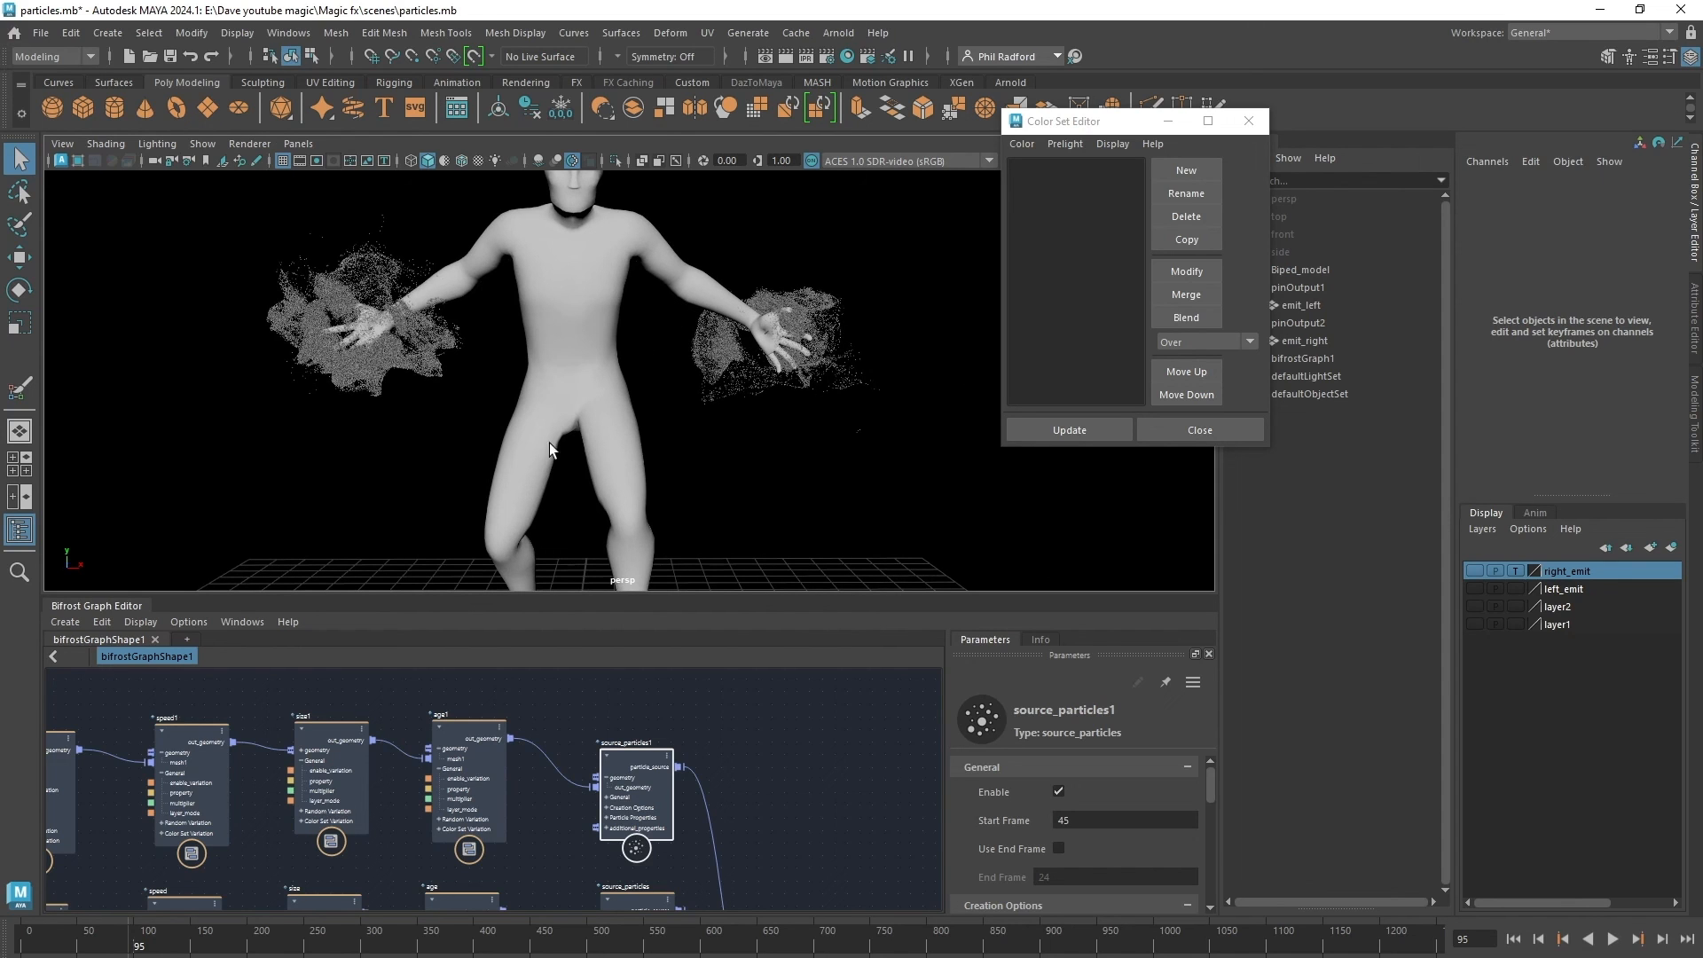
Enlarge the Bifrost Graph Editor area and review the two source node chains feeding simulate_particles.
left_click_drag(719, 595, 718, 367)
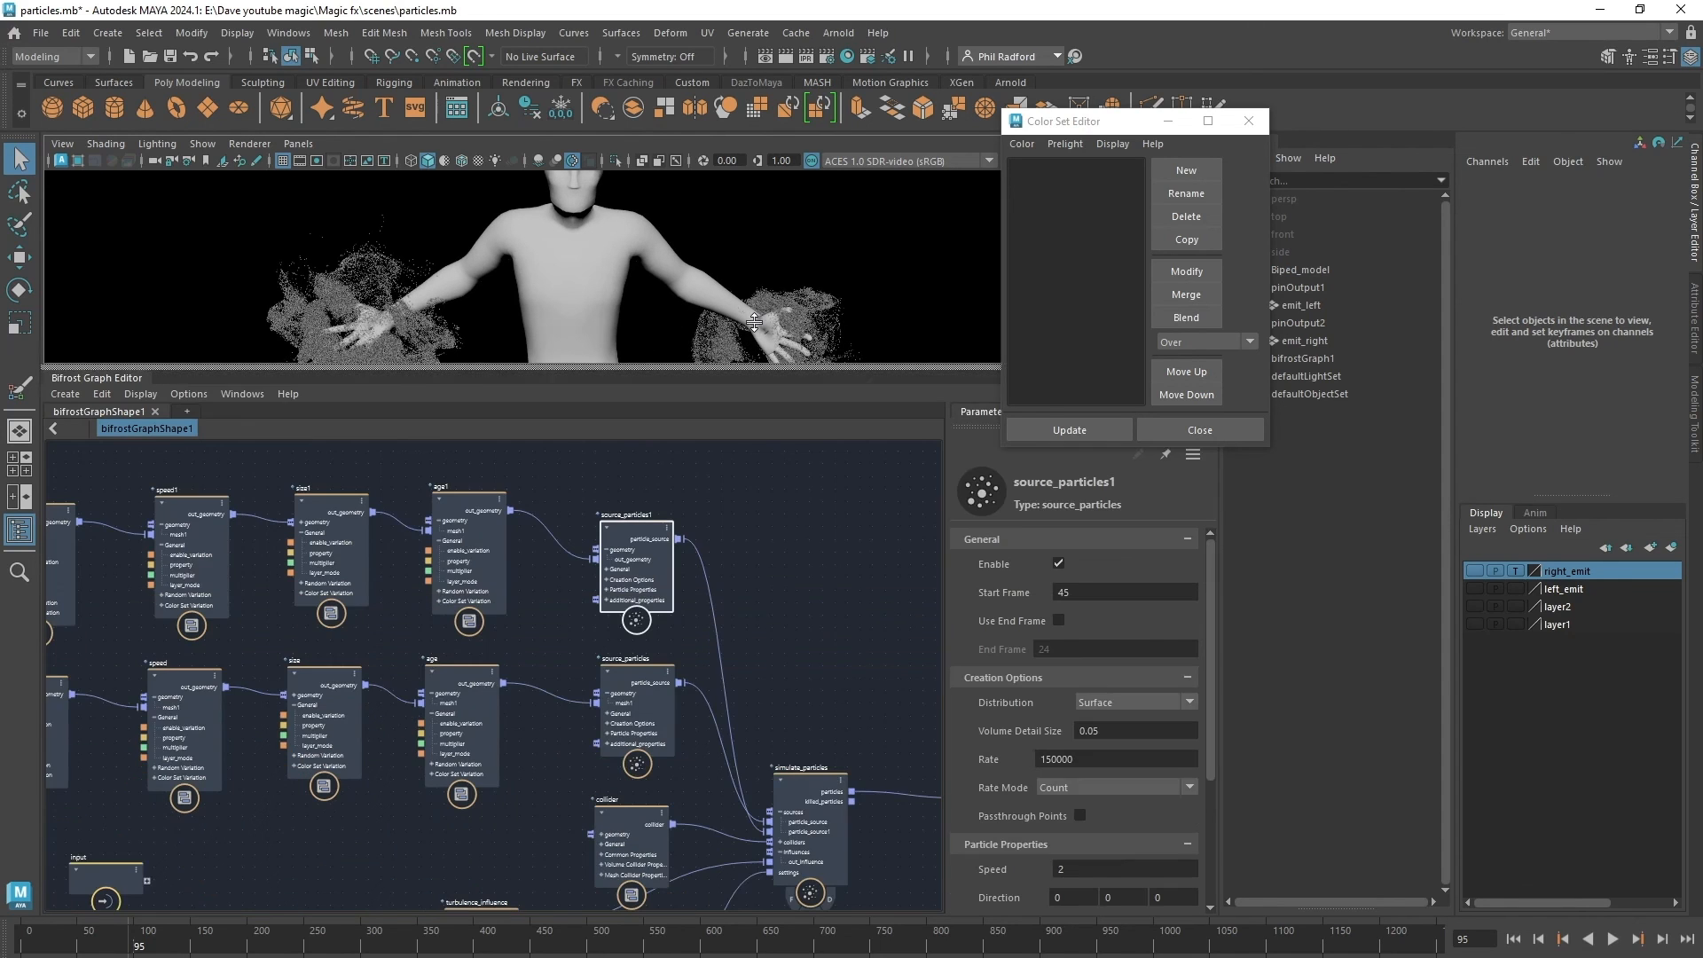
scroll(791, 608, "down", 2)
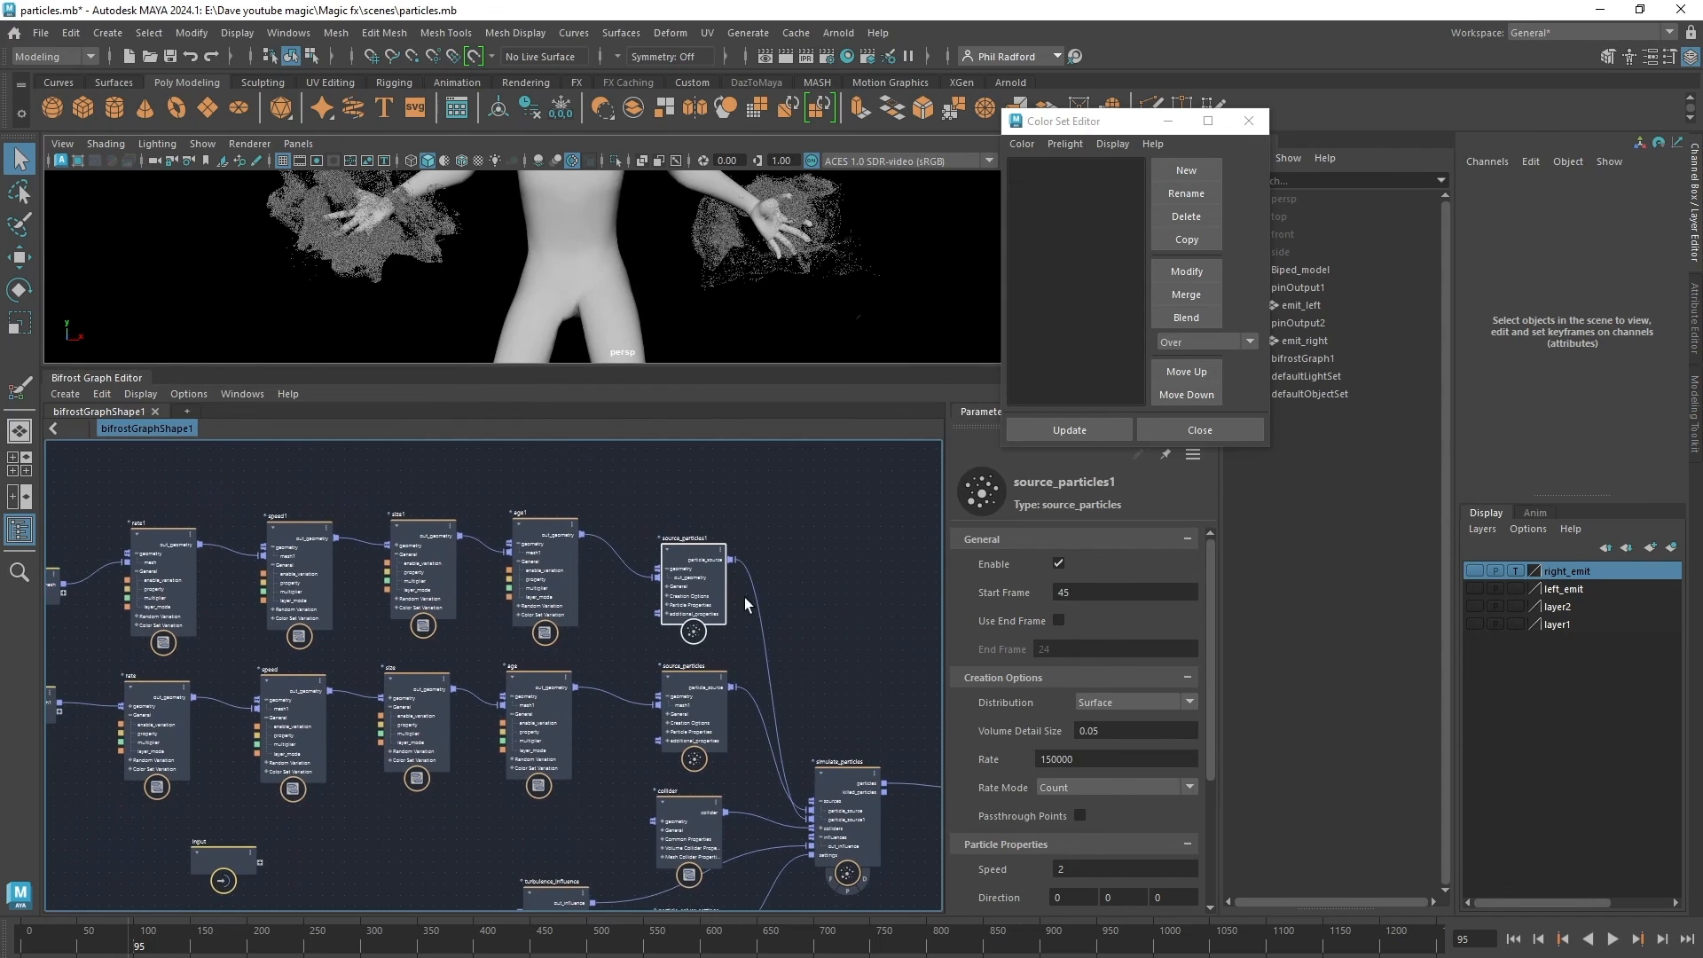
middle_click_drag(795, 528, 886, 528)
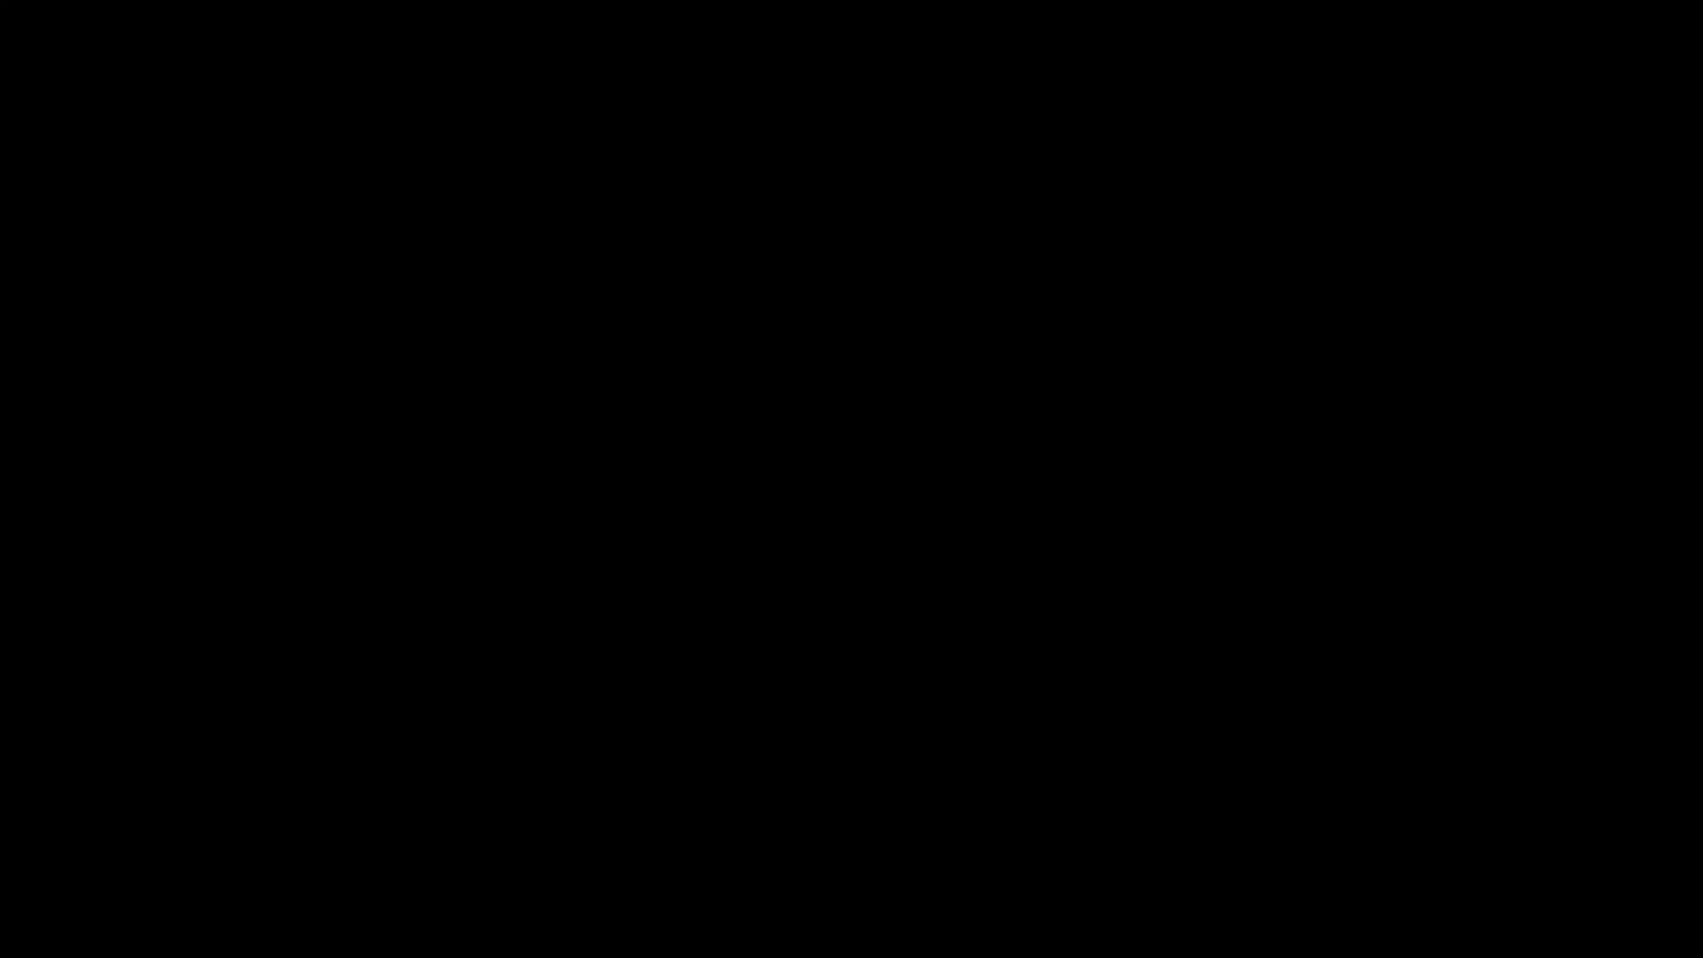